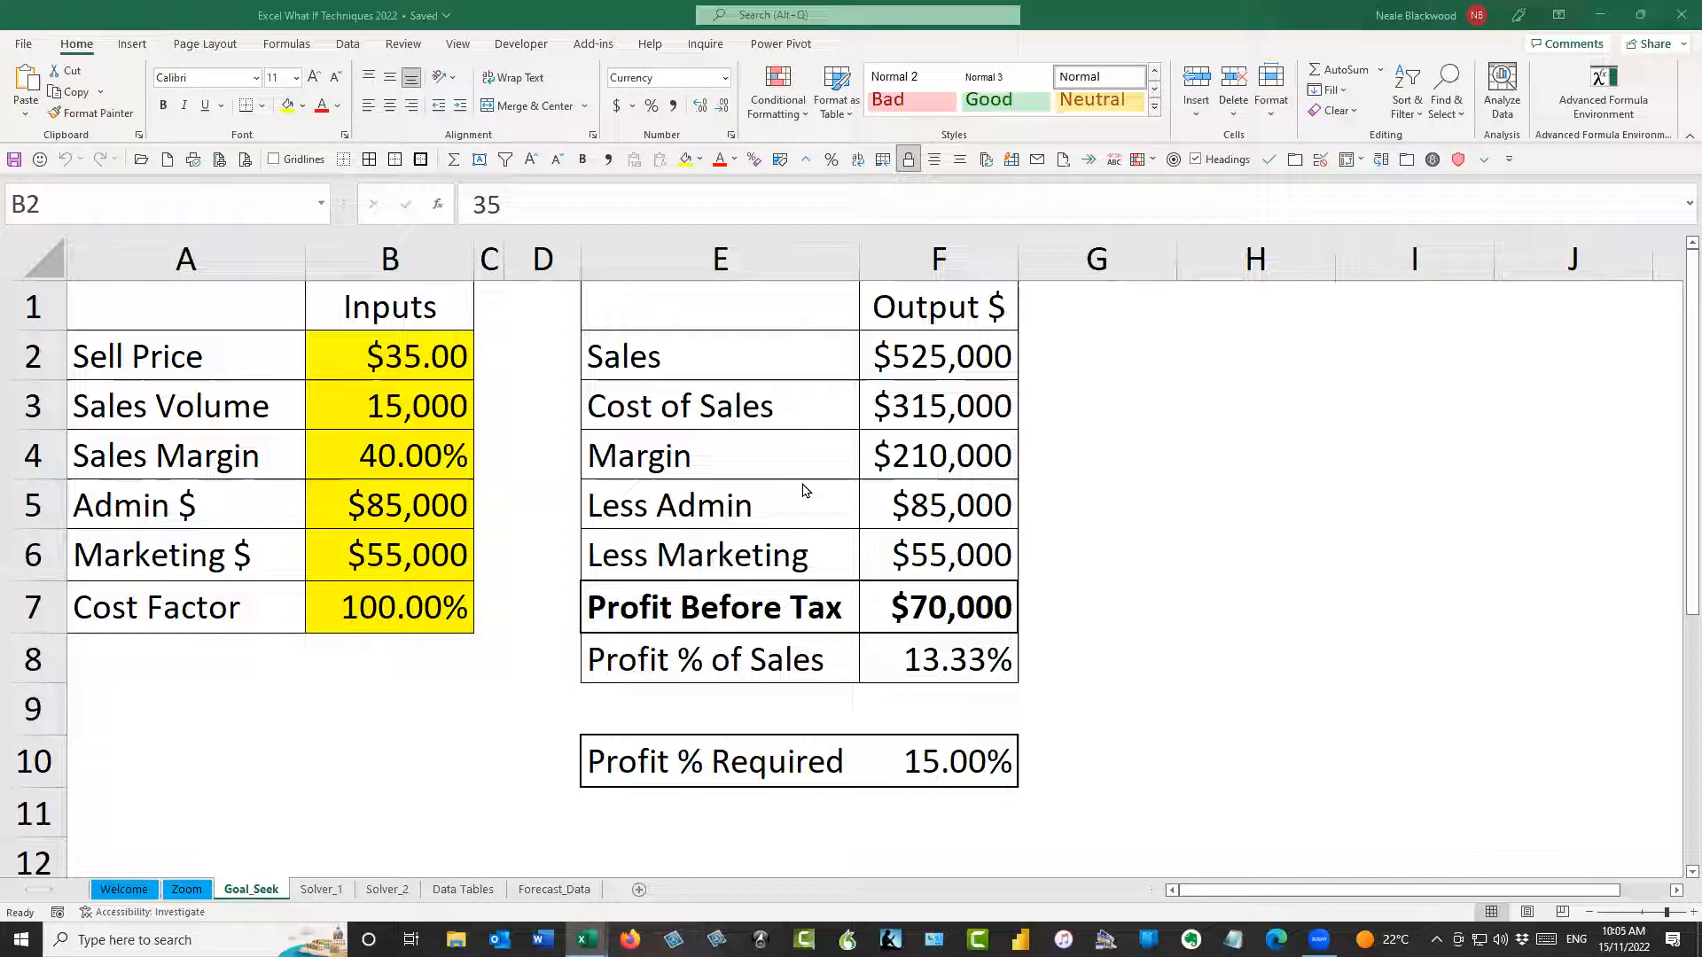
Review the Profit % of Sales formula in F8, the input cells B2:B7 and the output cells F2:F7
click(957, 658)
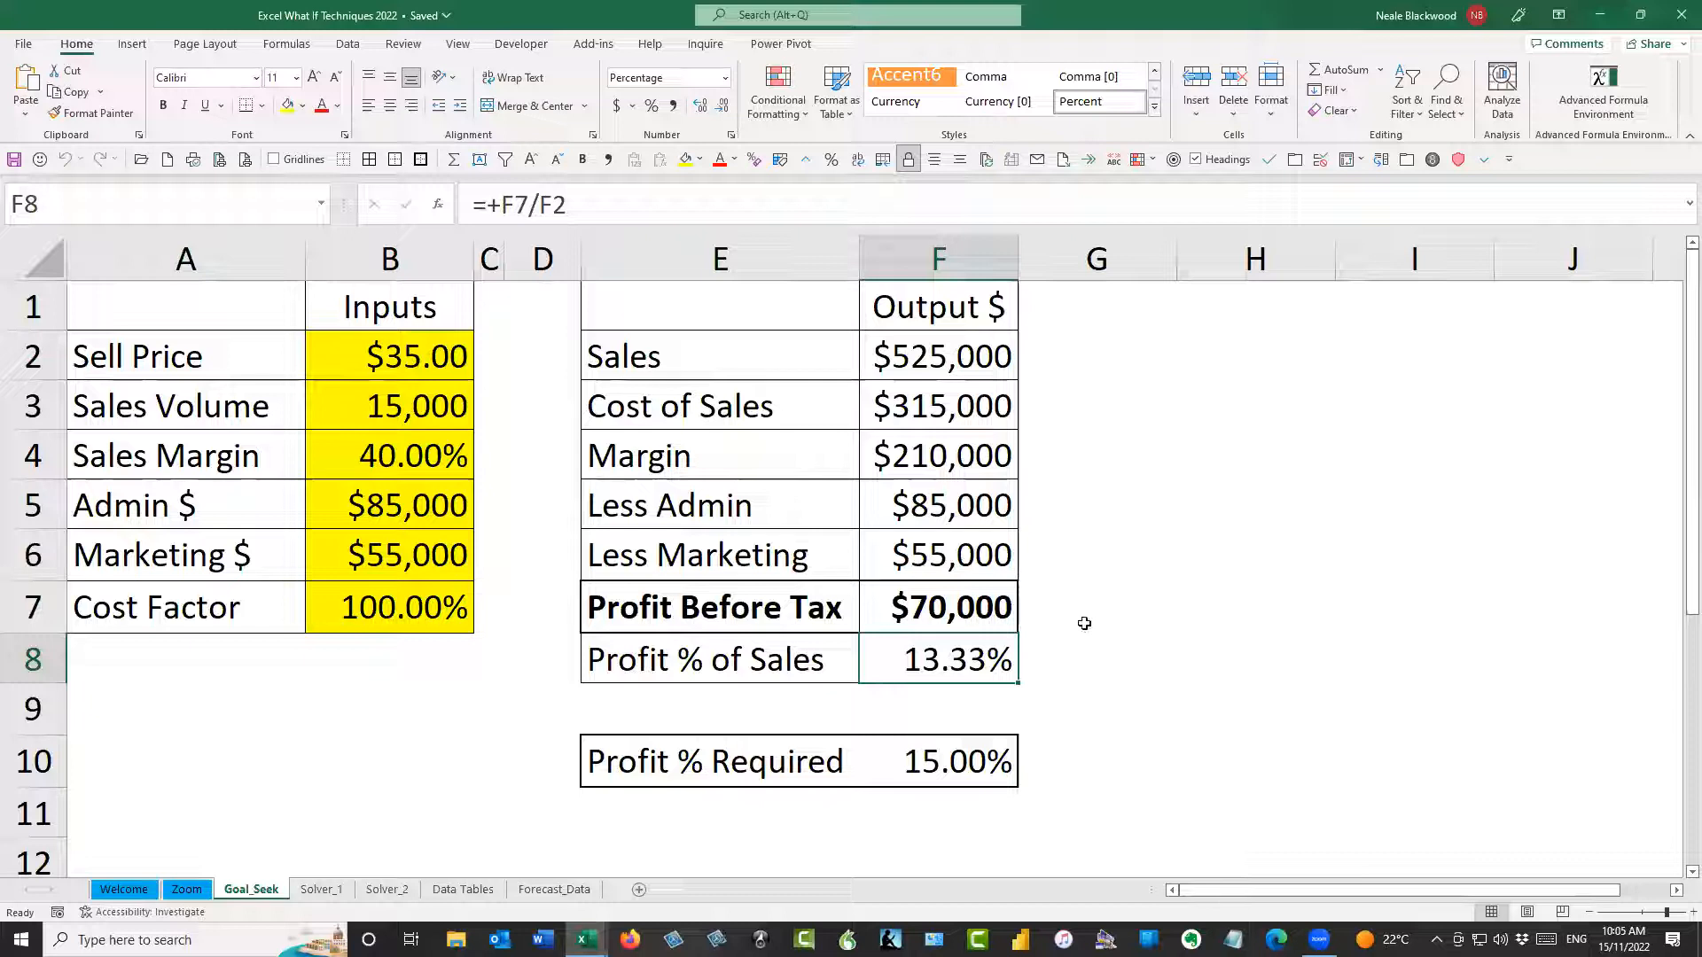
drag(378, 346, 380, 612)
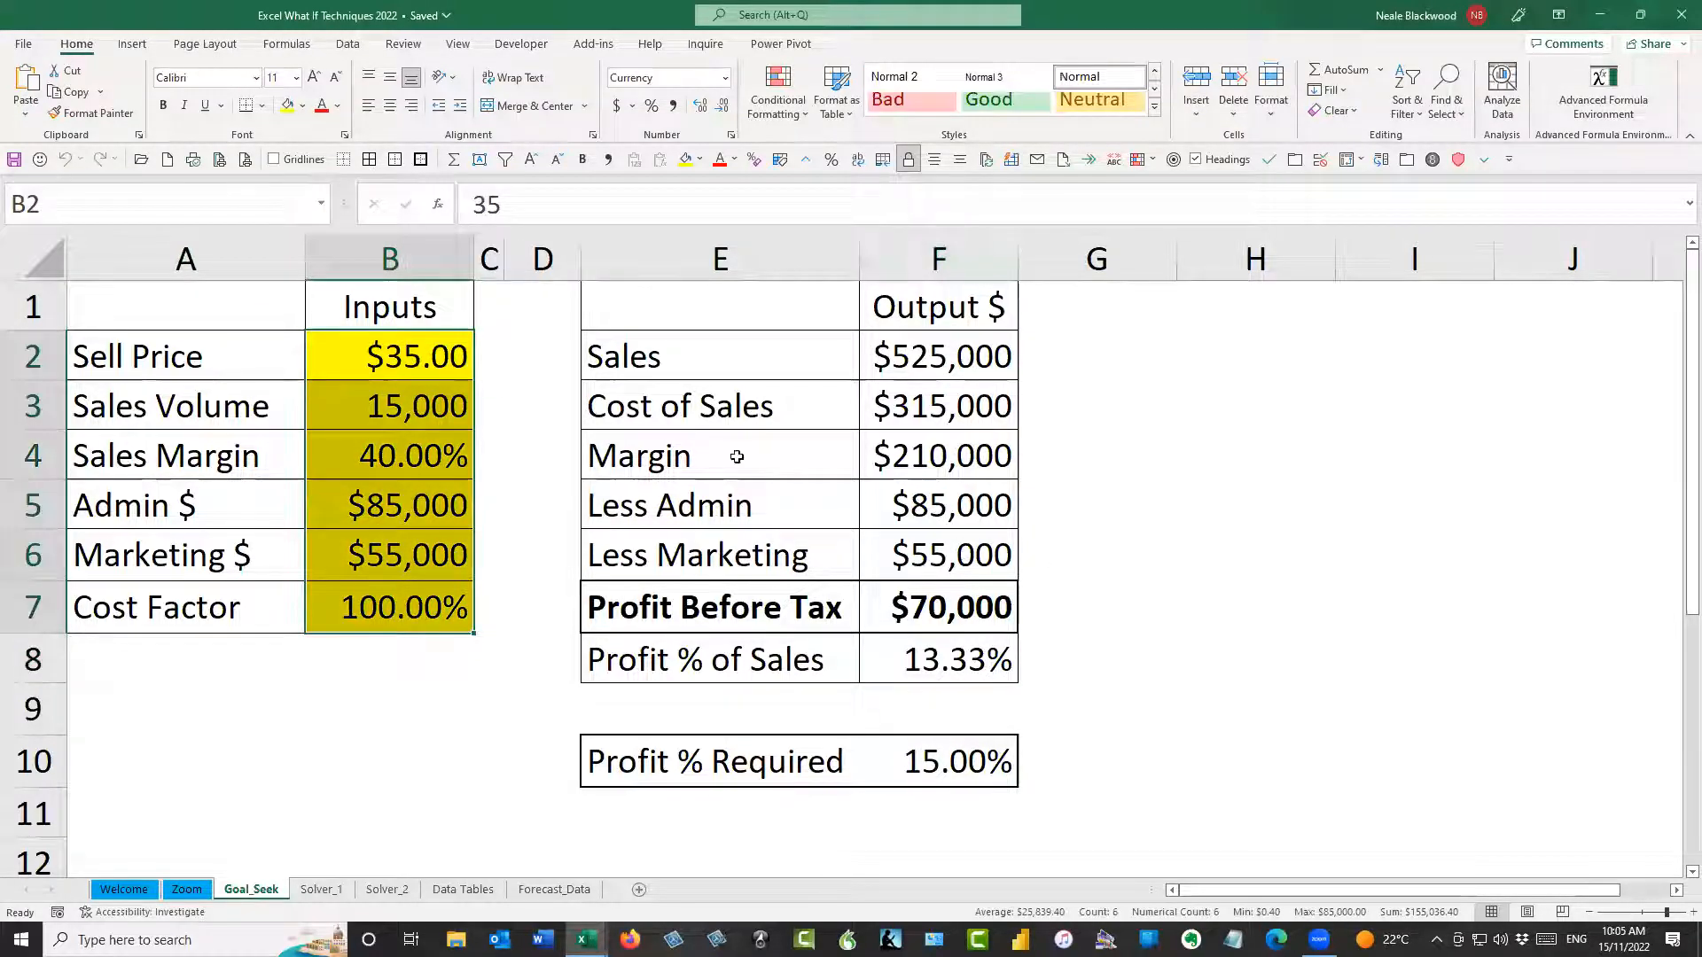
drag(377, 354, 406, 594)
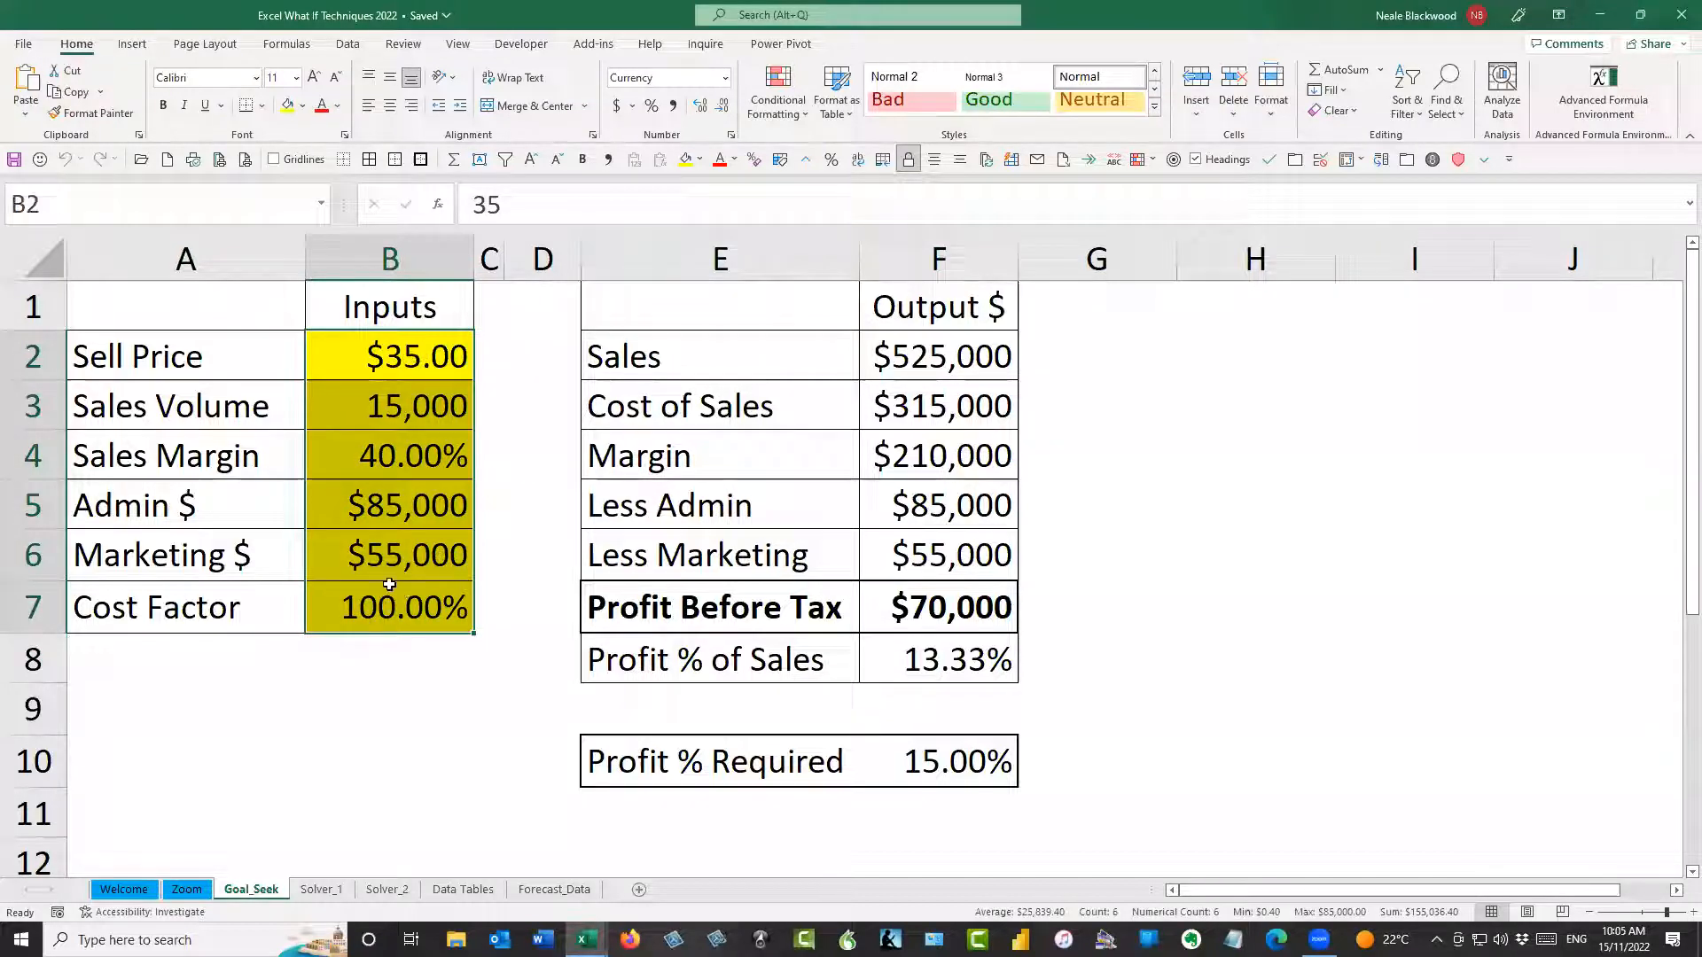
drag(917, 353, 945, 549)
click(947, 592)
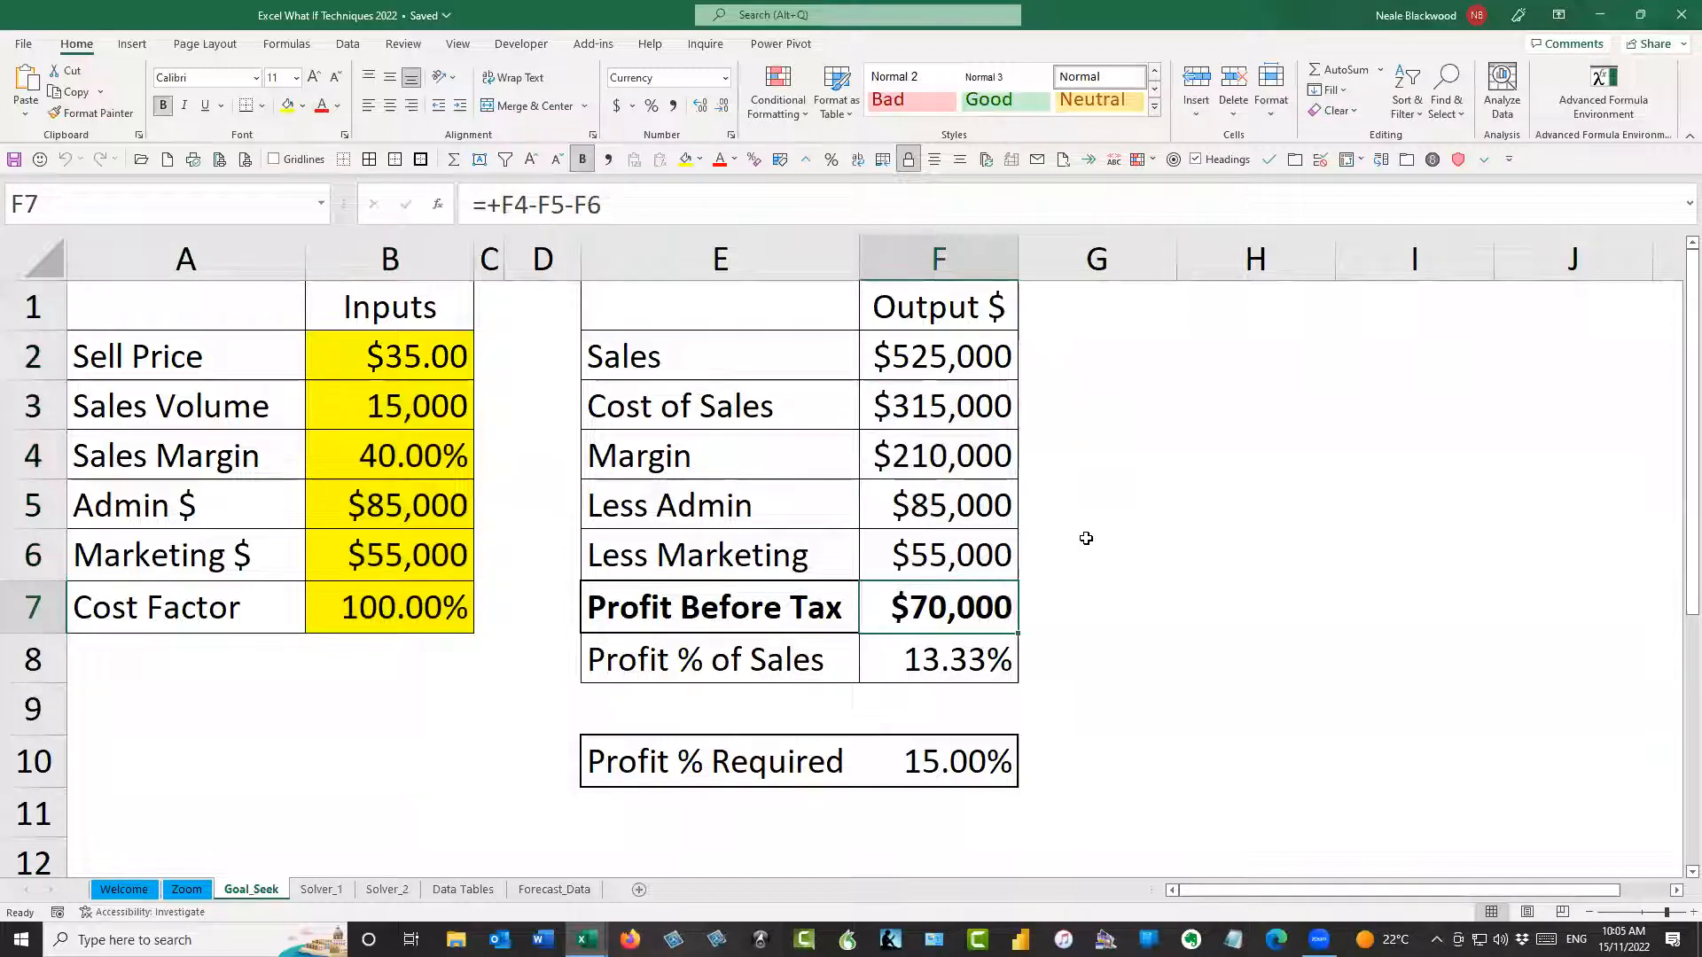
Examine the output formulas in column F, the required profit percentage in F10 and the input cells B2:B7
key(Up)
key(Up)
key(Up)
key(Up)
key(Up)
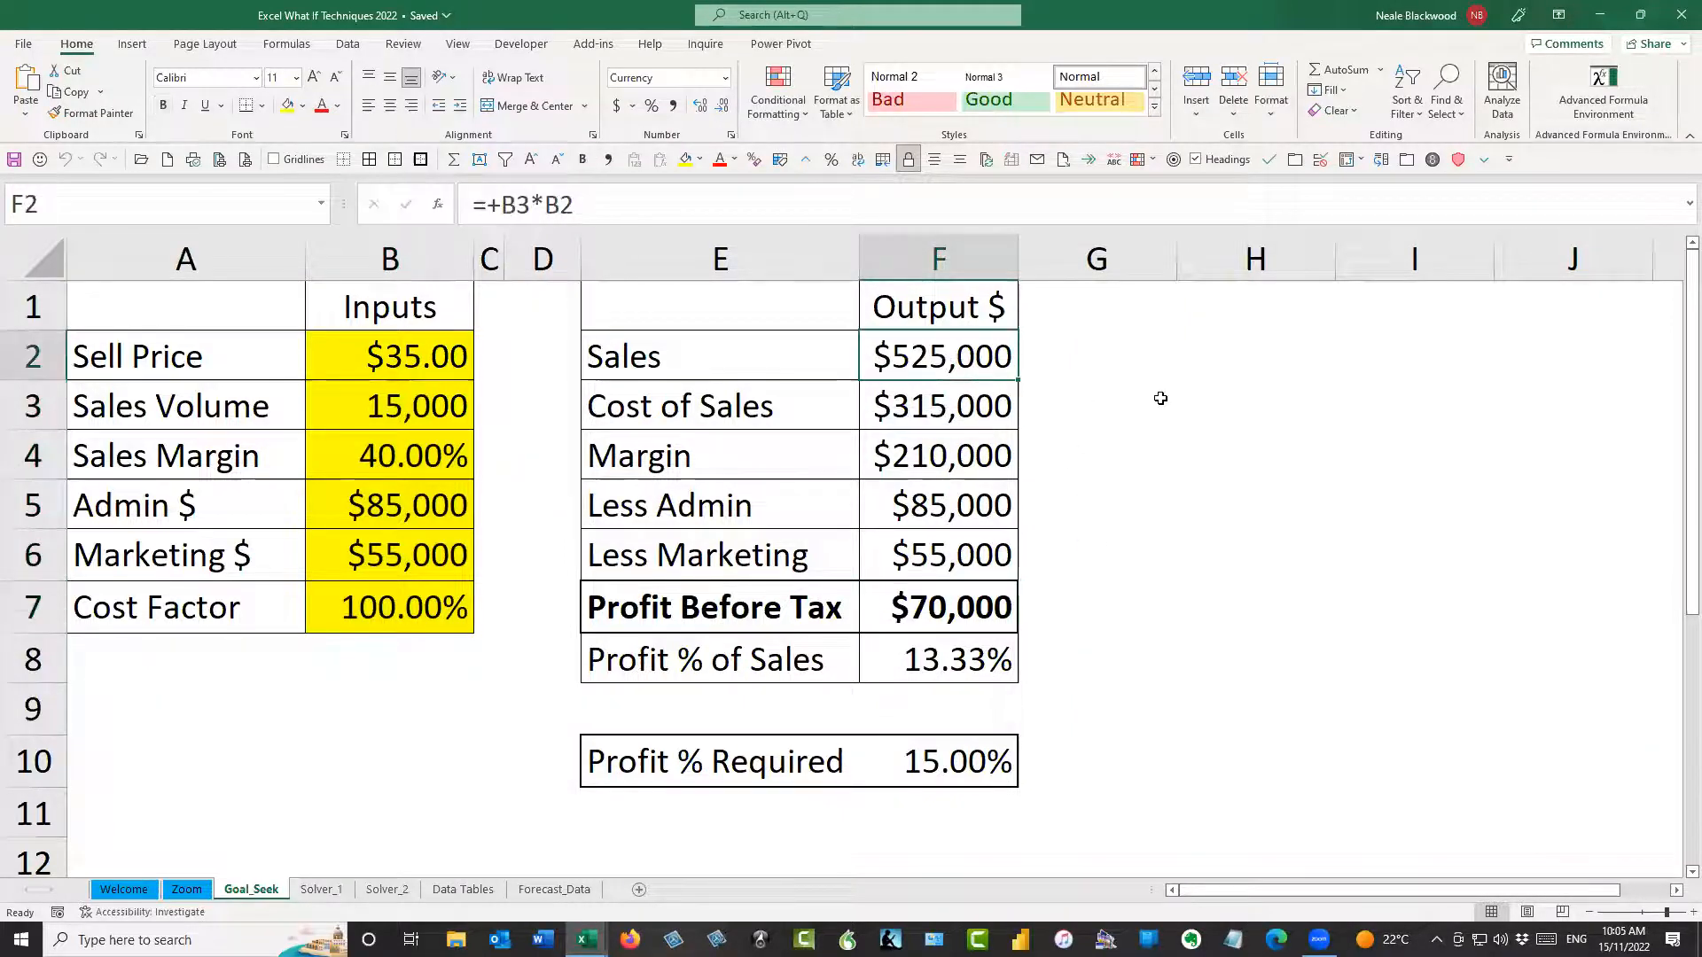
key(Down)
key(Down)
key(Down)
key(Down)
key(Down)
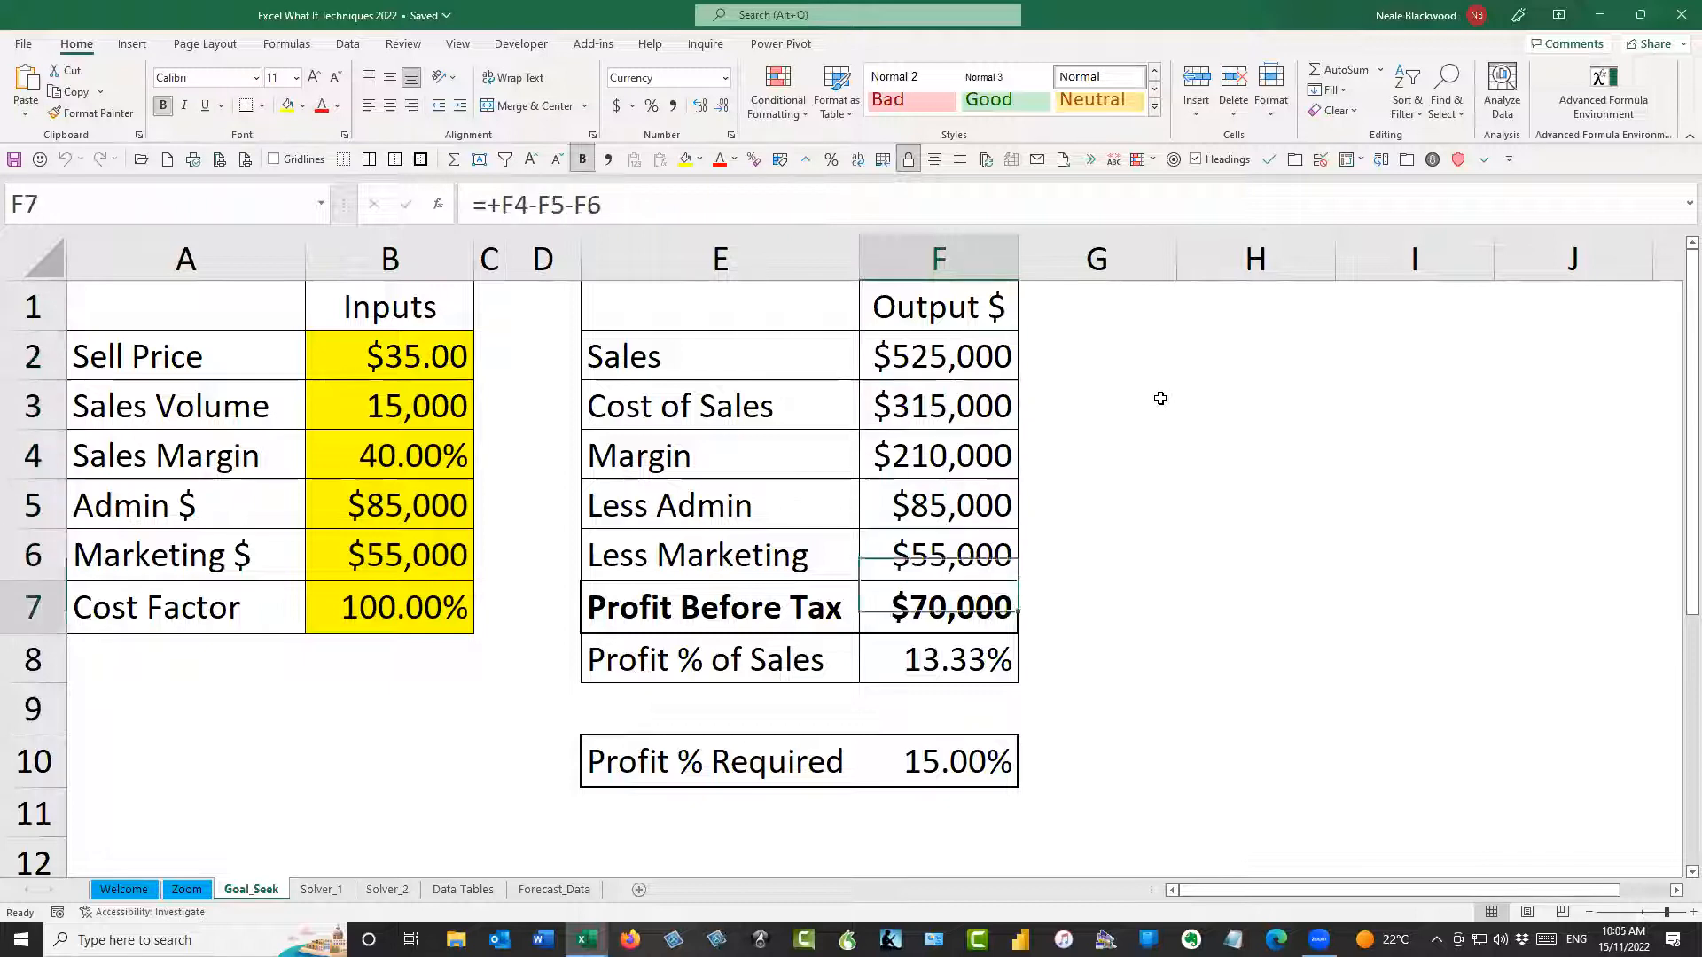
key(Down)
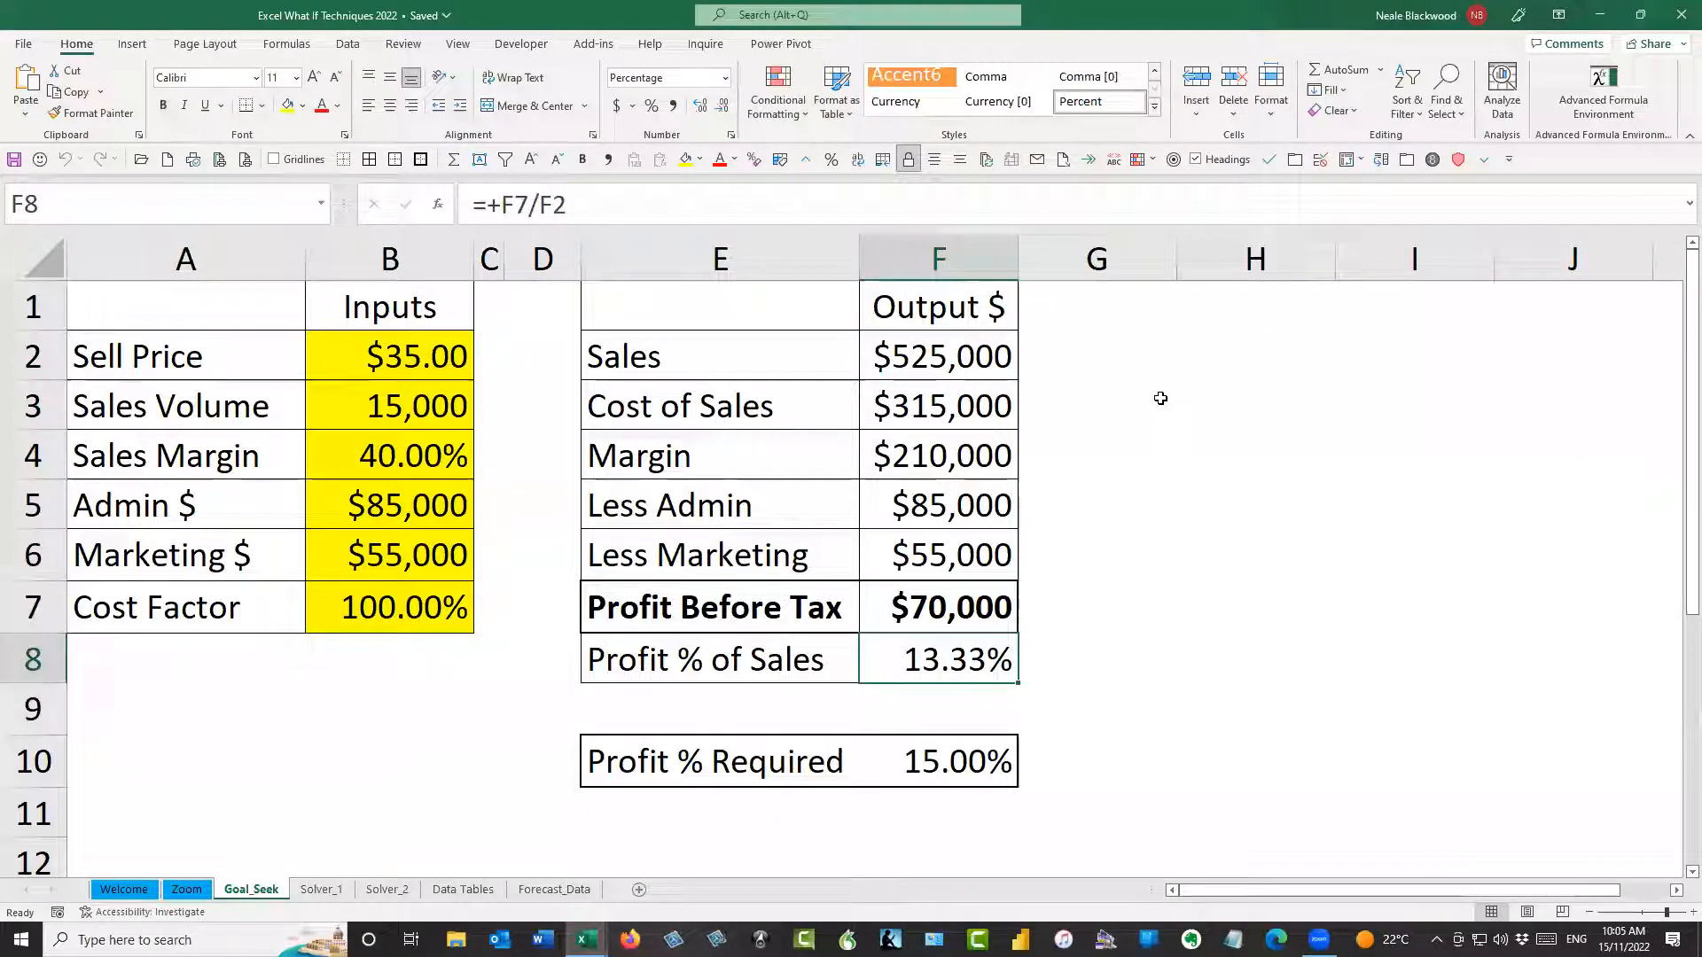
key(Up)
key(Down)
key(Down)
key(Down)
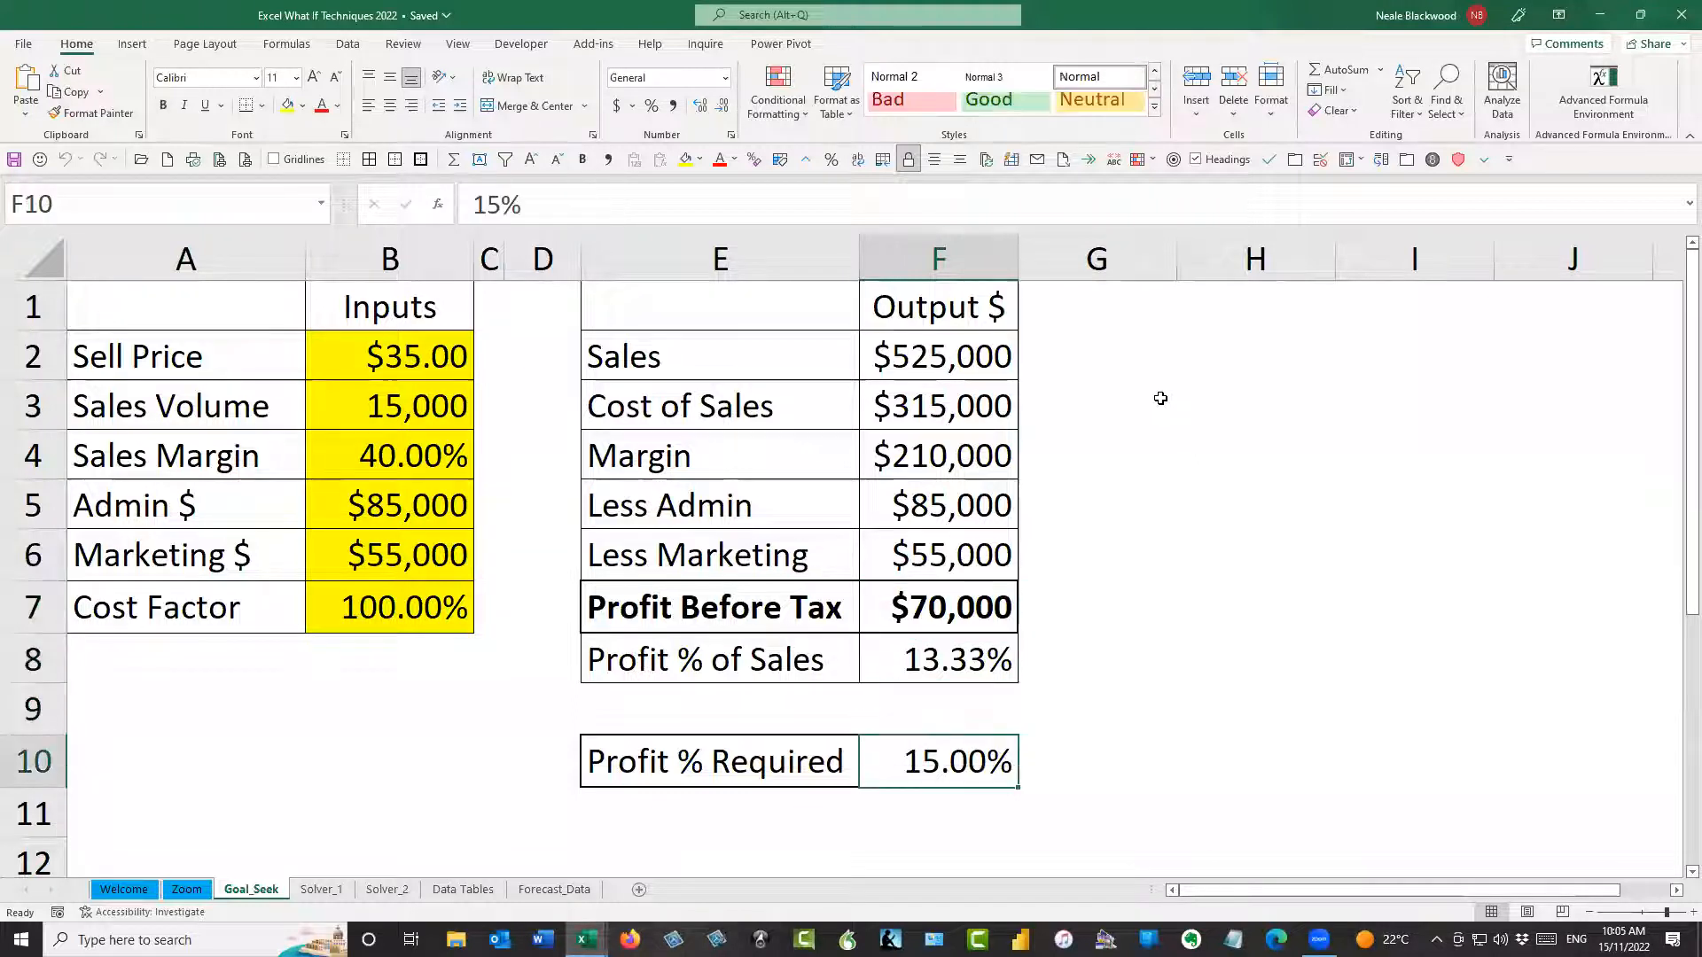
key(Up)
key(Up)
key(Up)
key(Up)
key(Up)
key(Up)
key(Up)
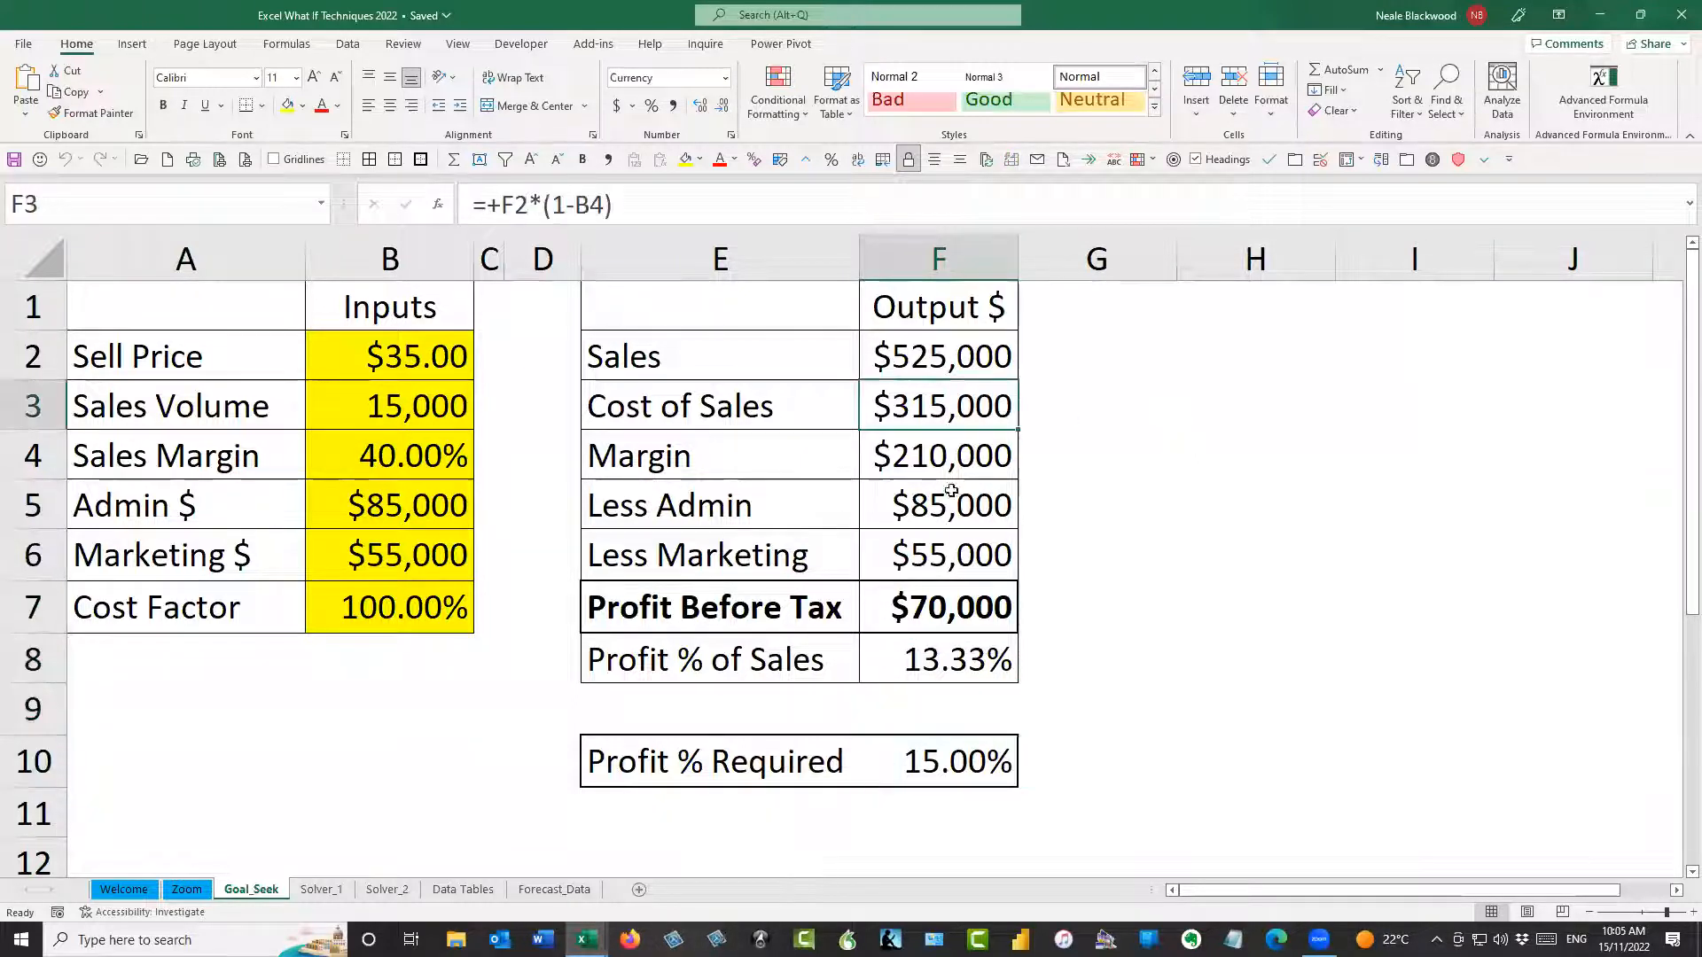
drag(341, 347, 417, 613)
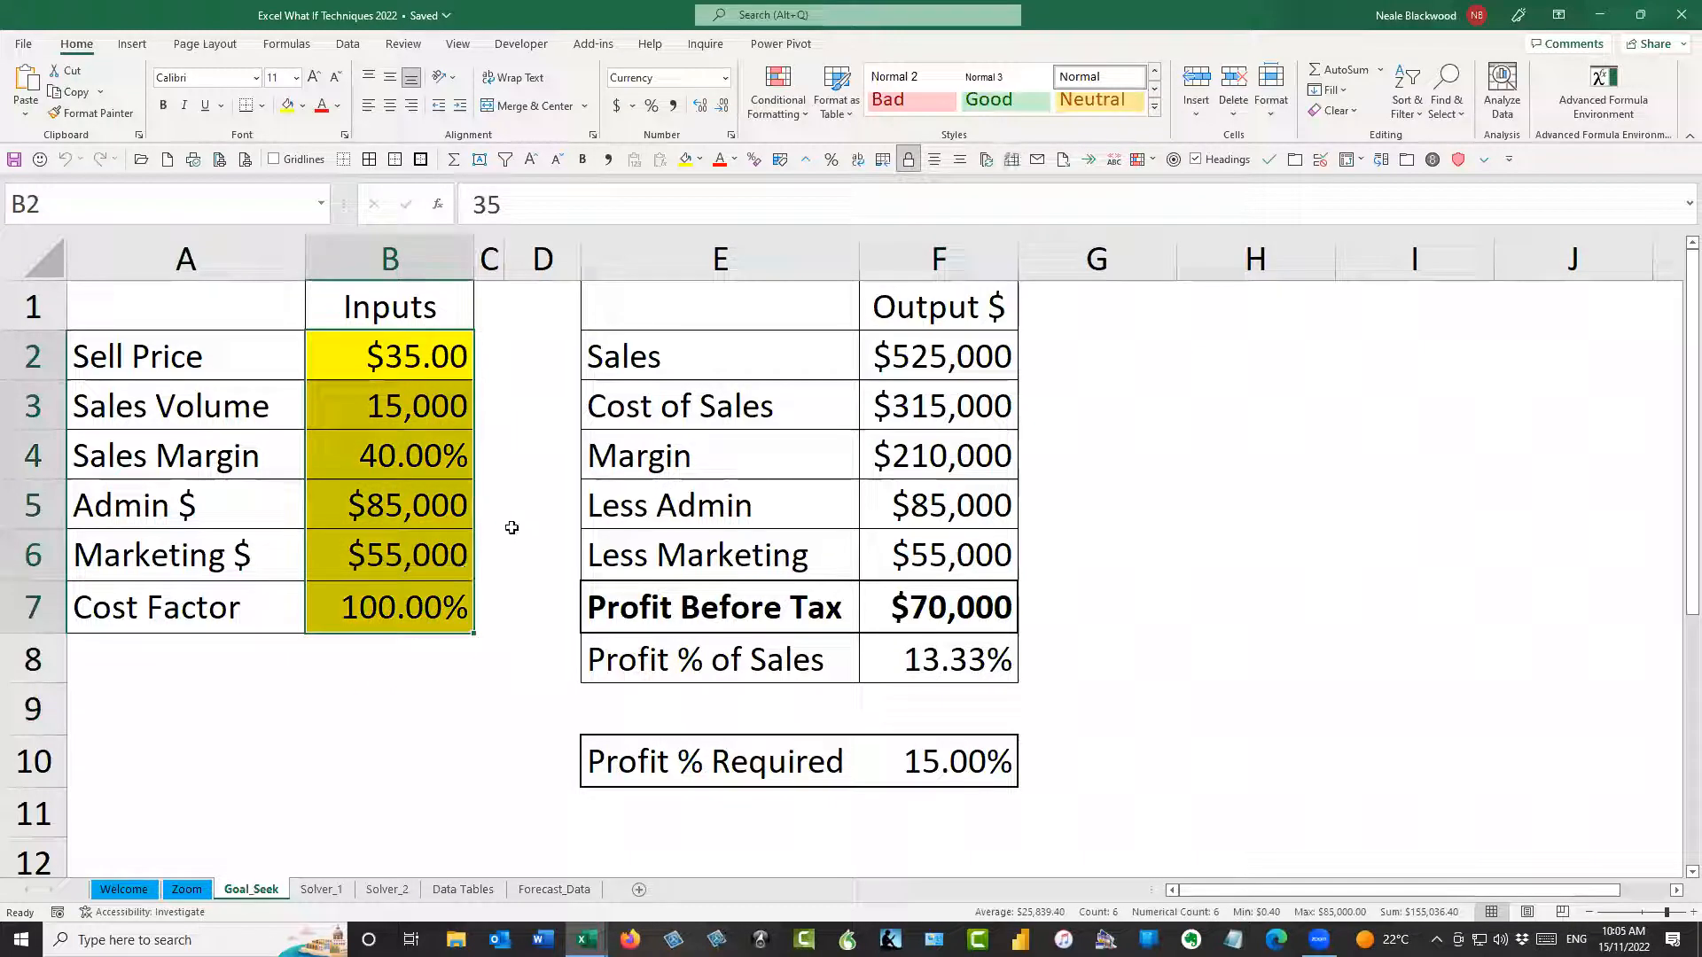
click(426, 364)
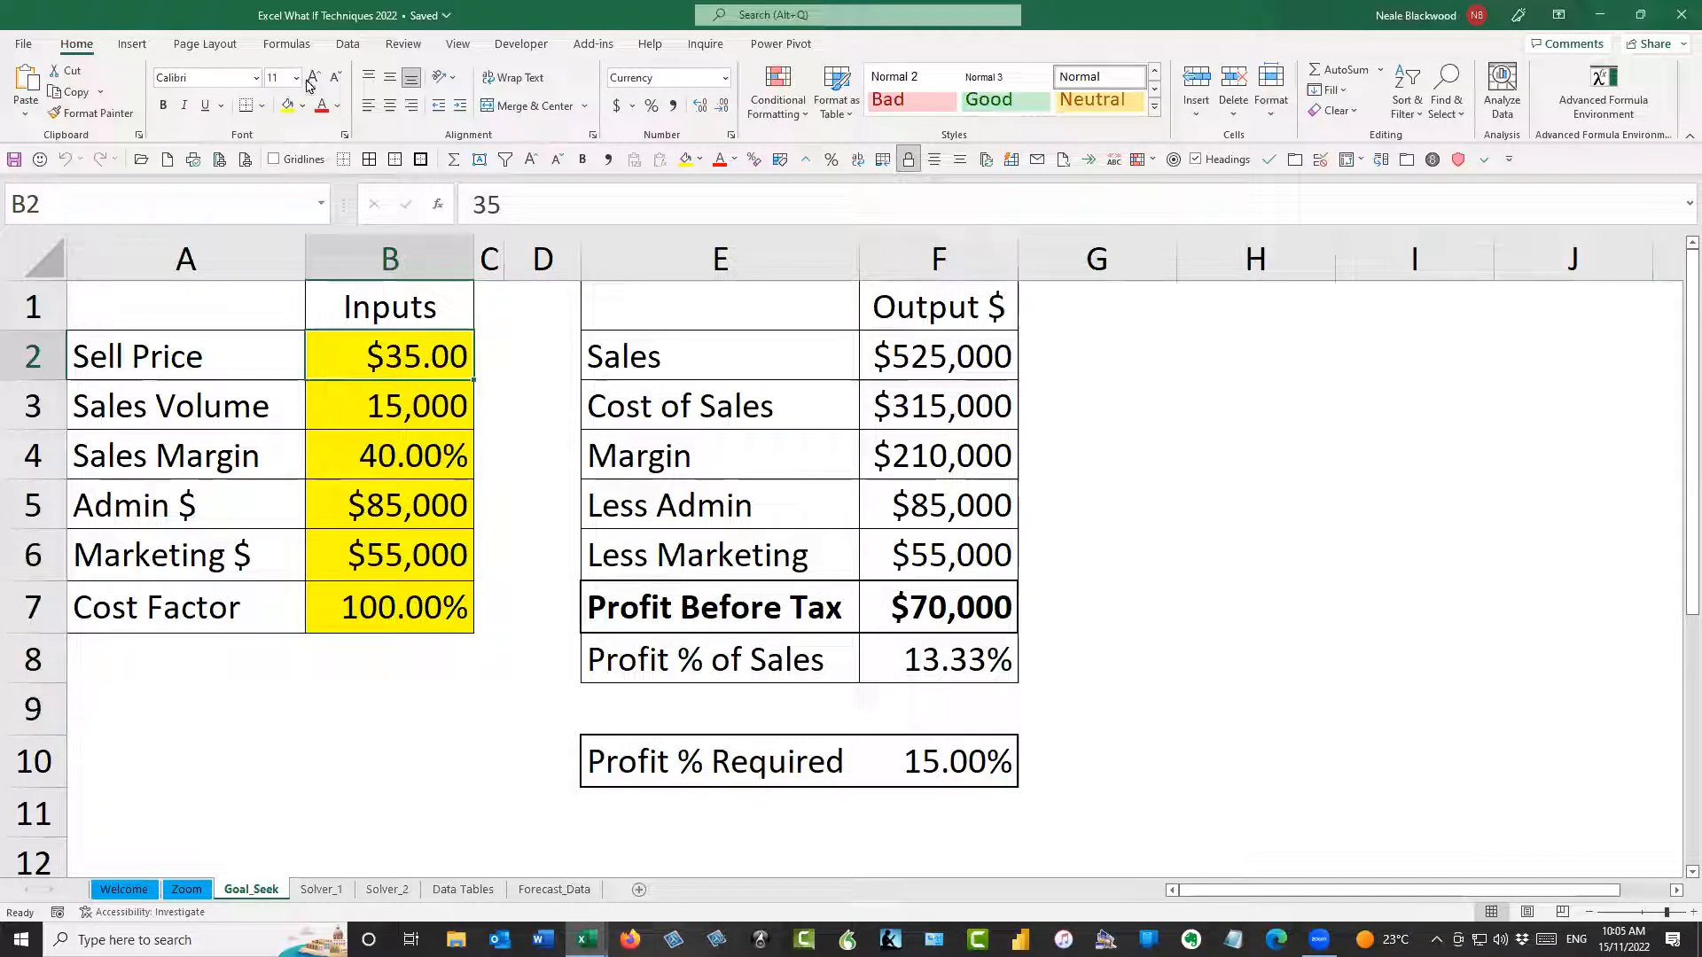
Start a Goal Seek what-if analysis with the Profit % of Sales cell F8 as the set cell
click(348, 44)
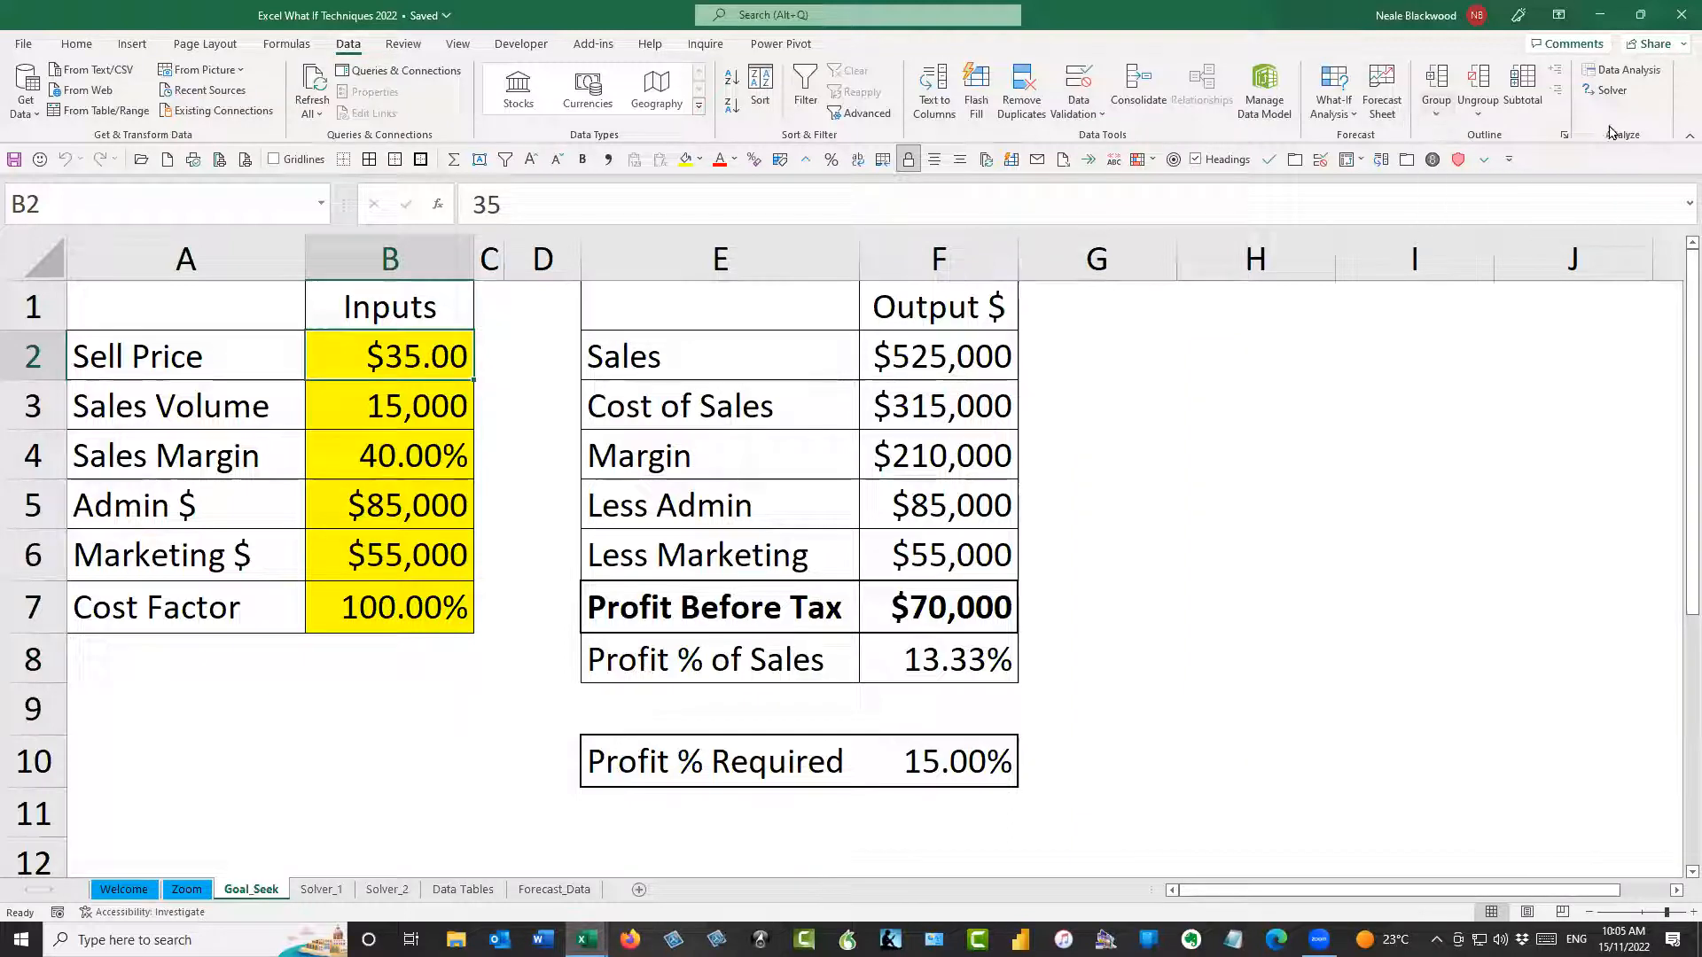
click(1354, 117)
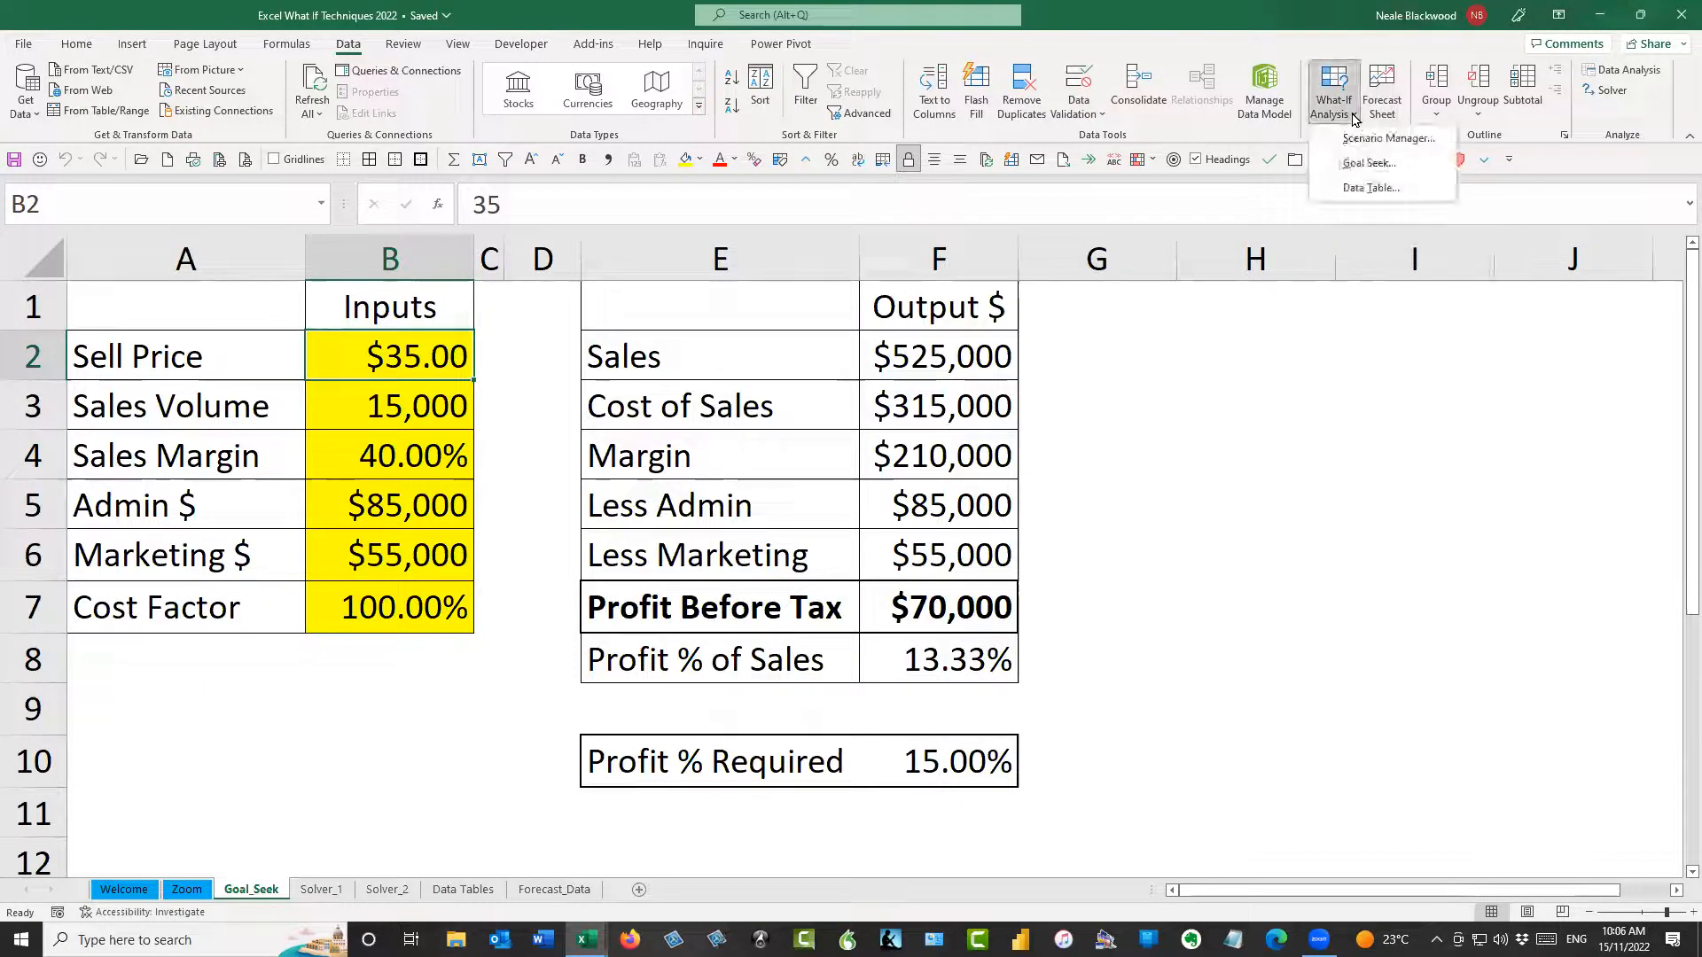
click(1366, 165)
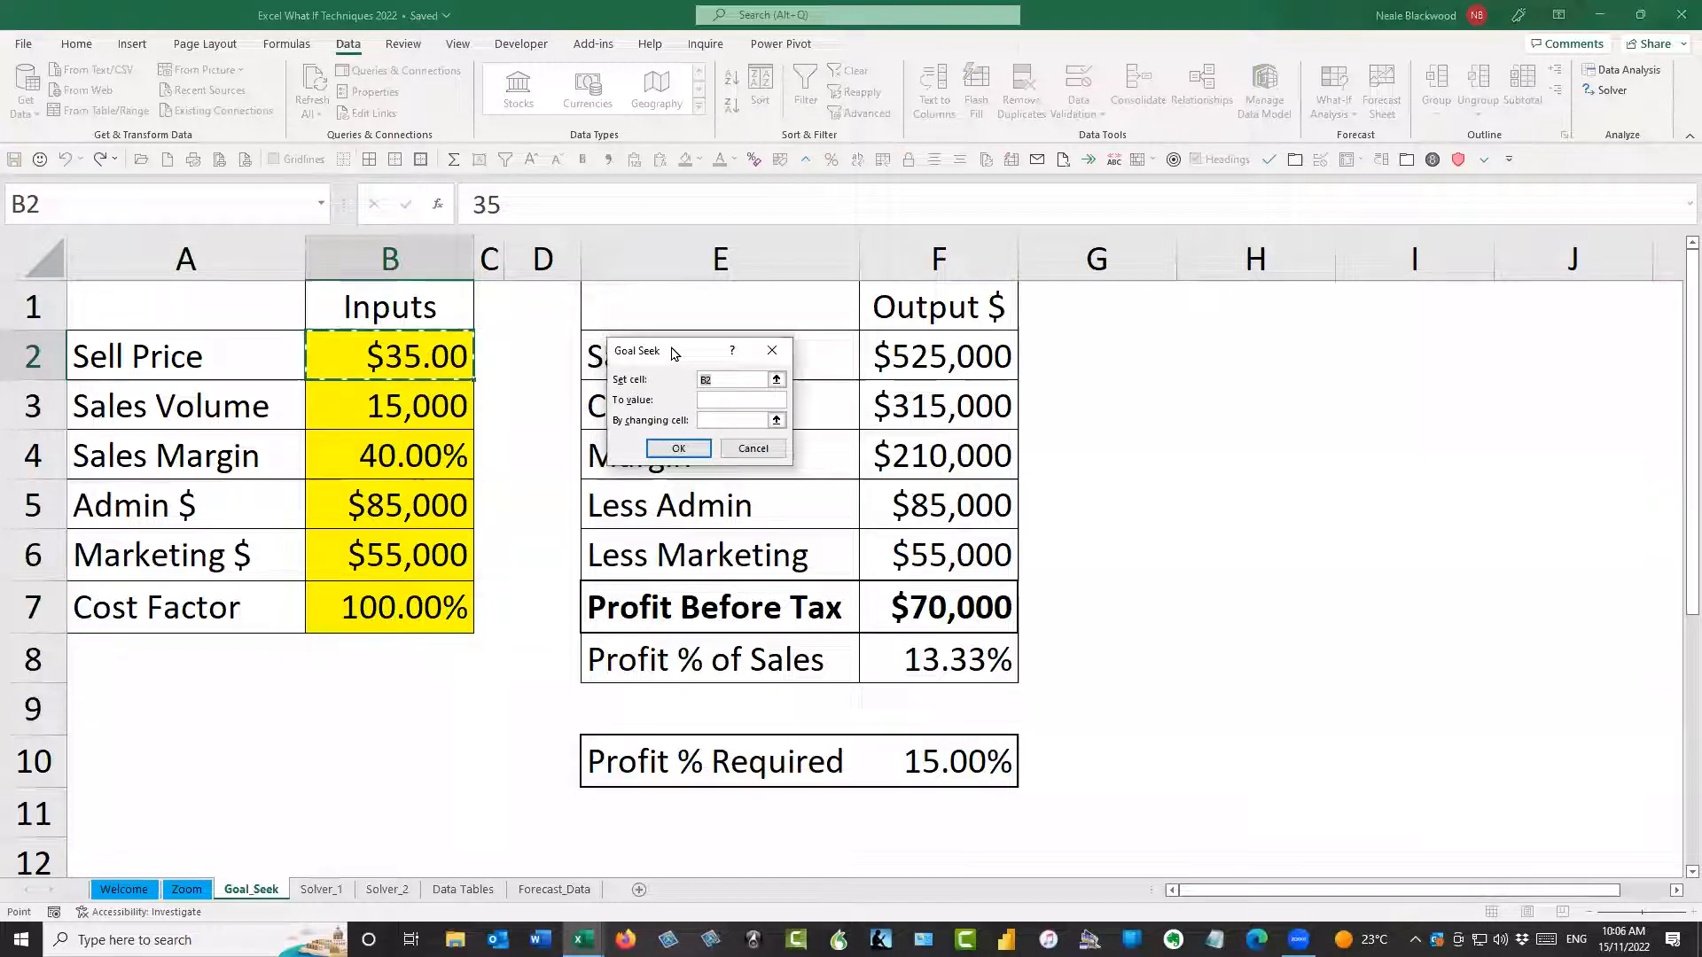
drag(674, 353, 607, 308)
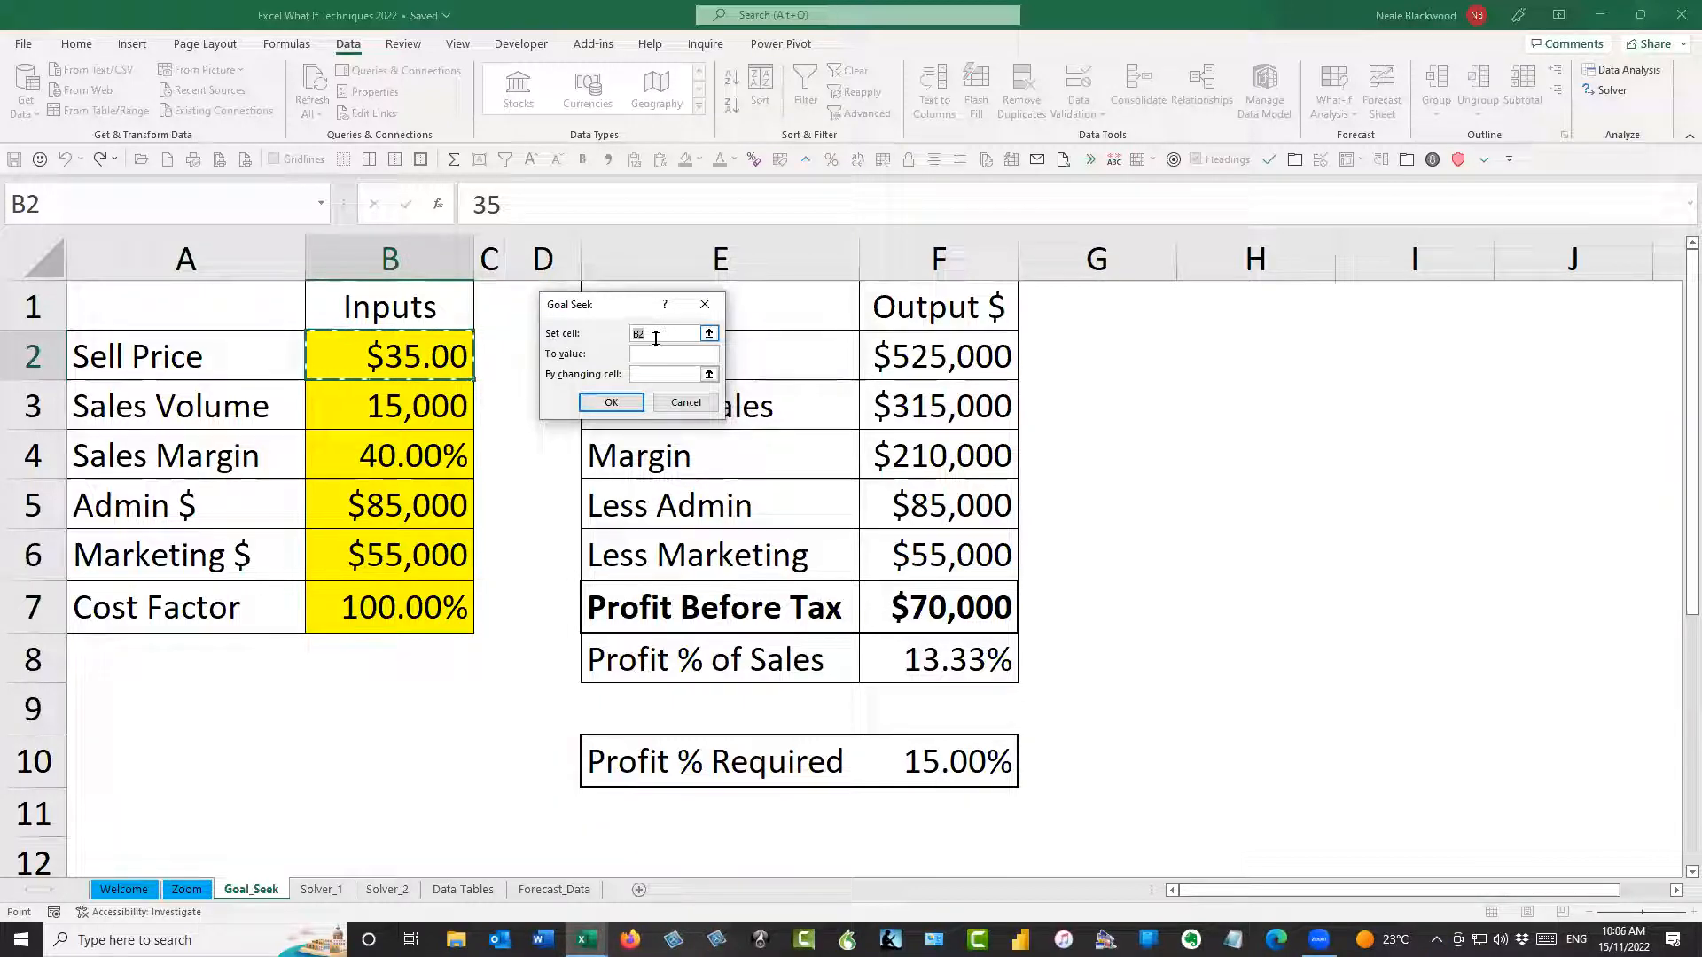
click(960, 659)
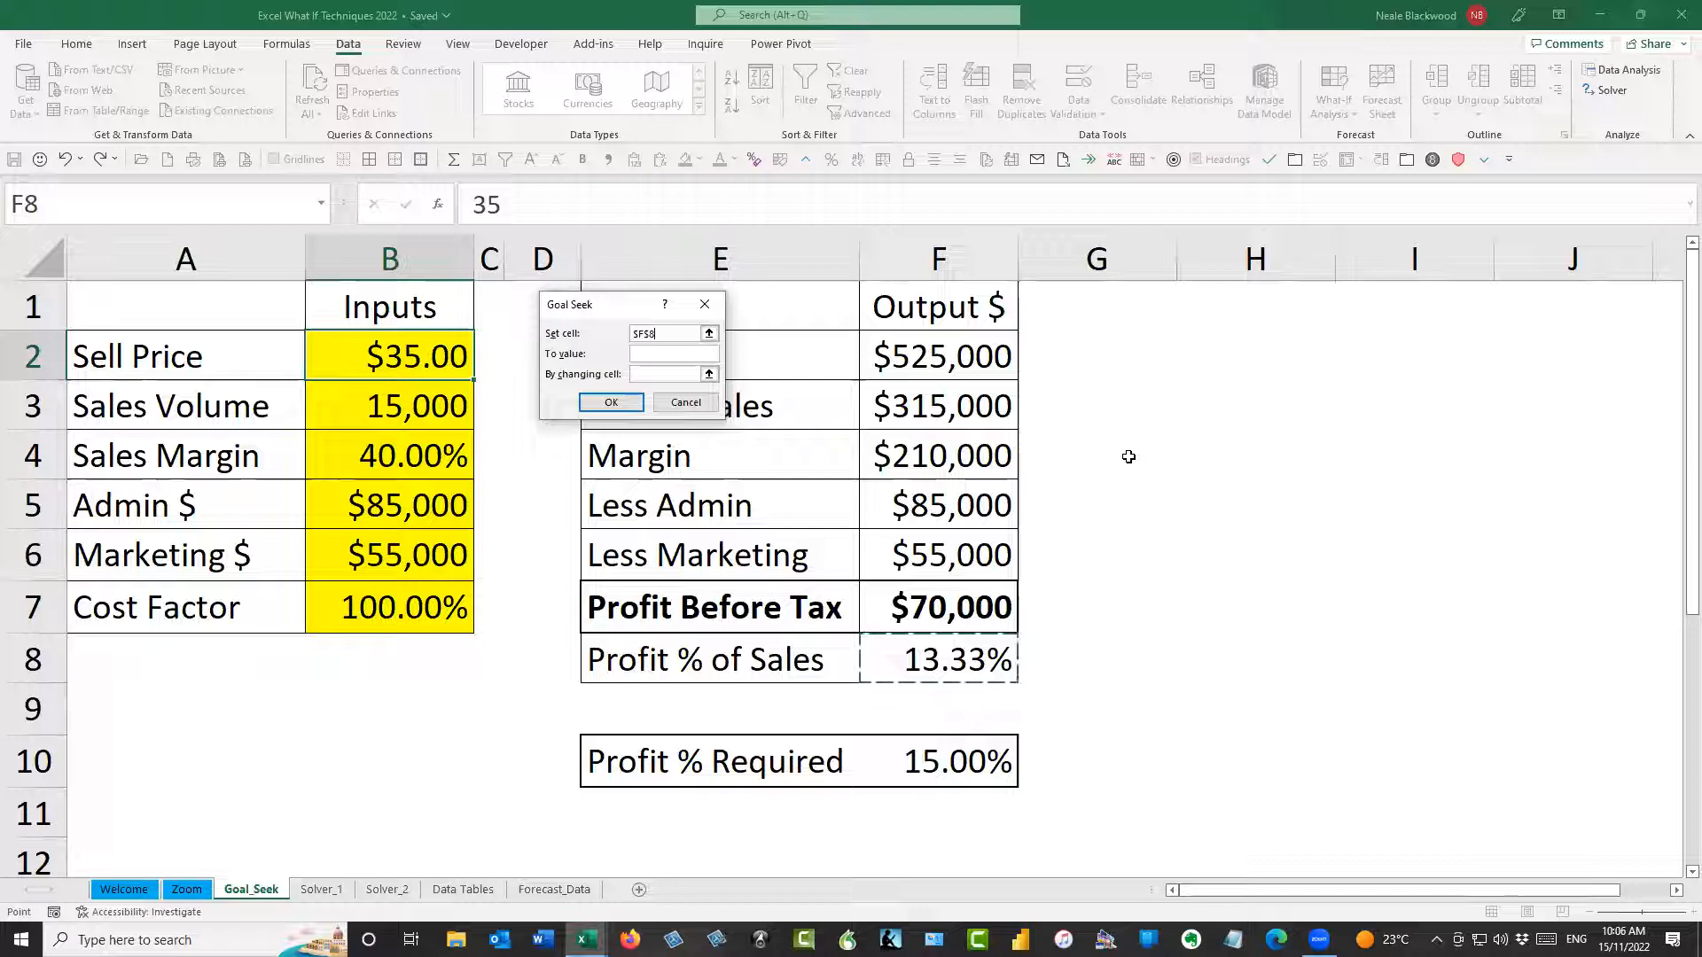
Run the Goal Seek to a value of 15% by changing the Cost Factor in B7, accept it and undo the change
click(677, 355)
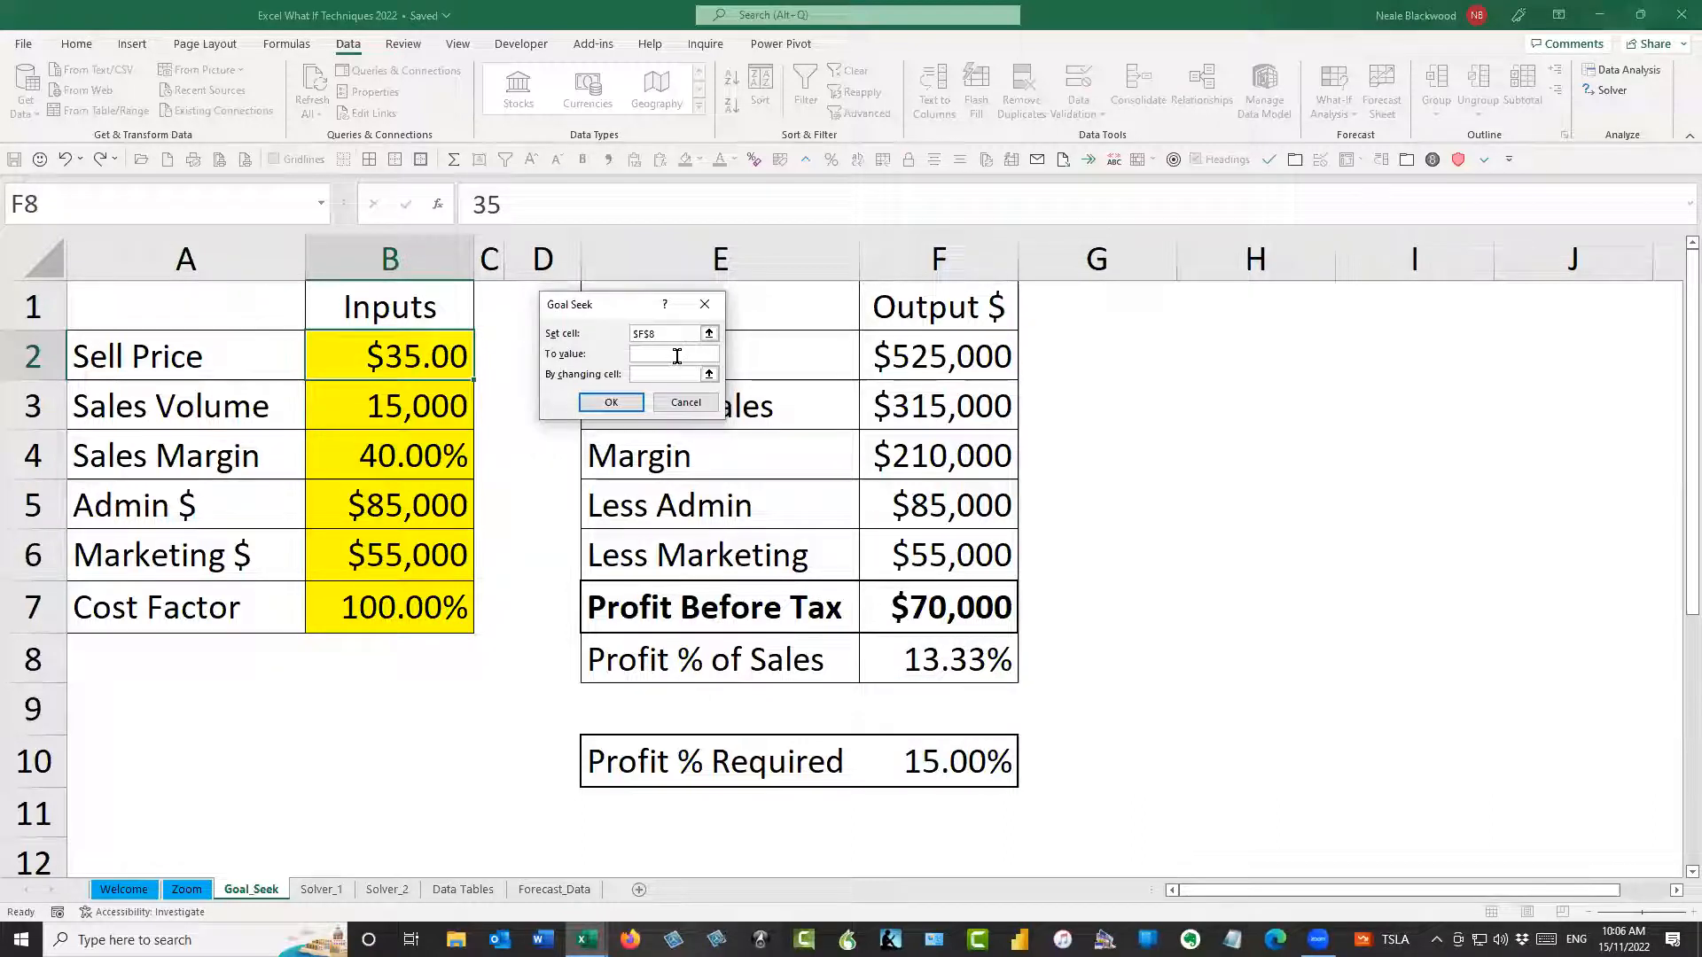
text(1)
key(BackSpace)
text(5%)
click(663, 375)
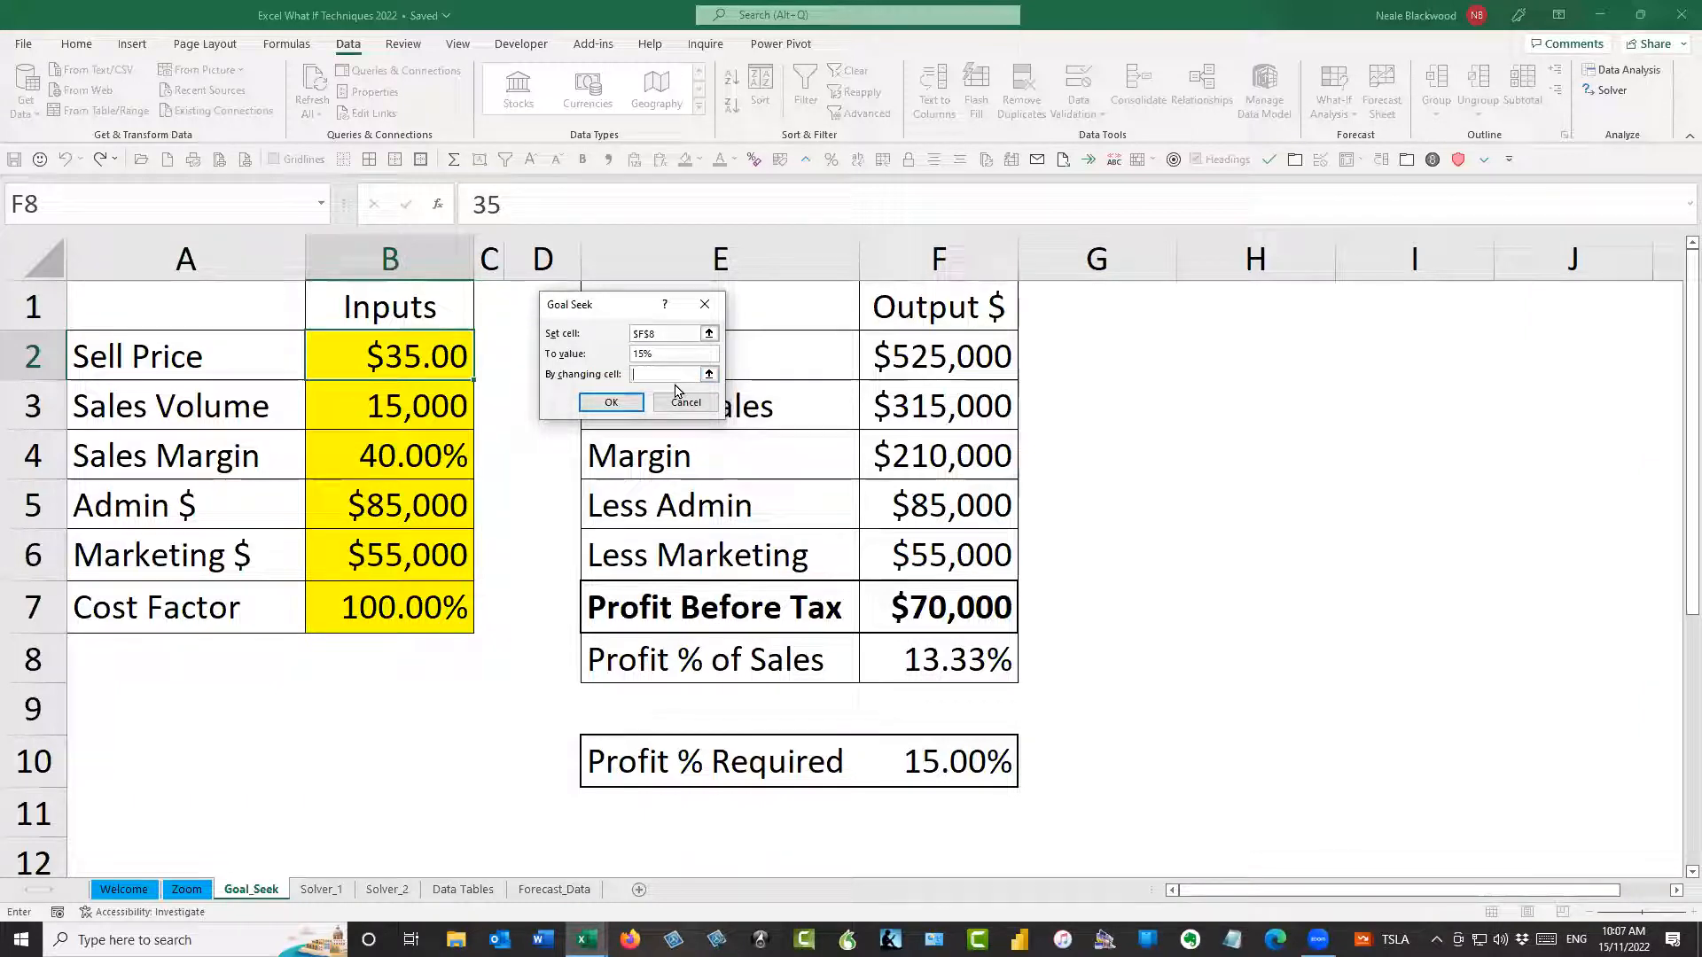
click(428, 603)
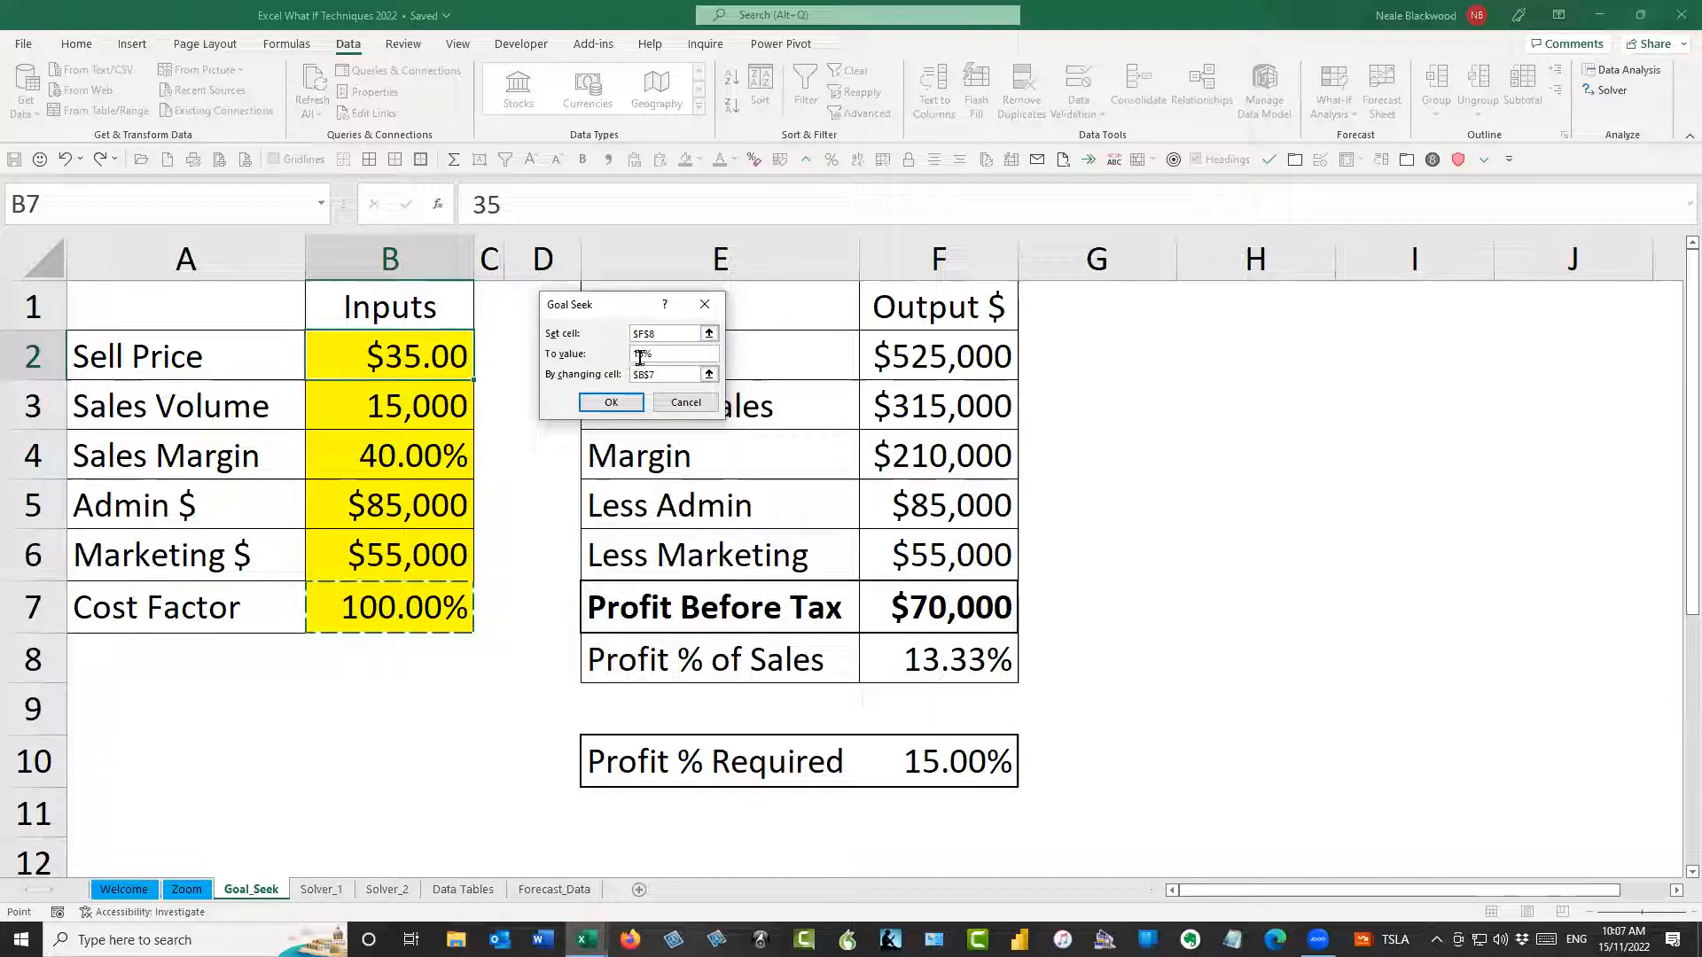
click(630, 406)
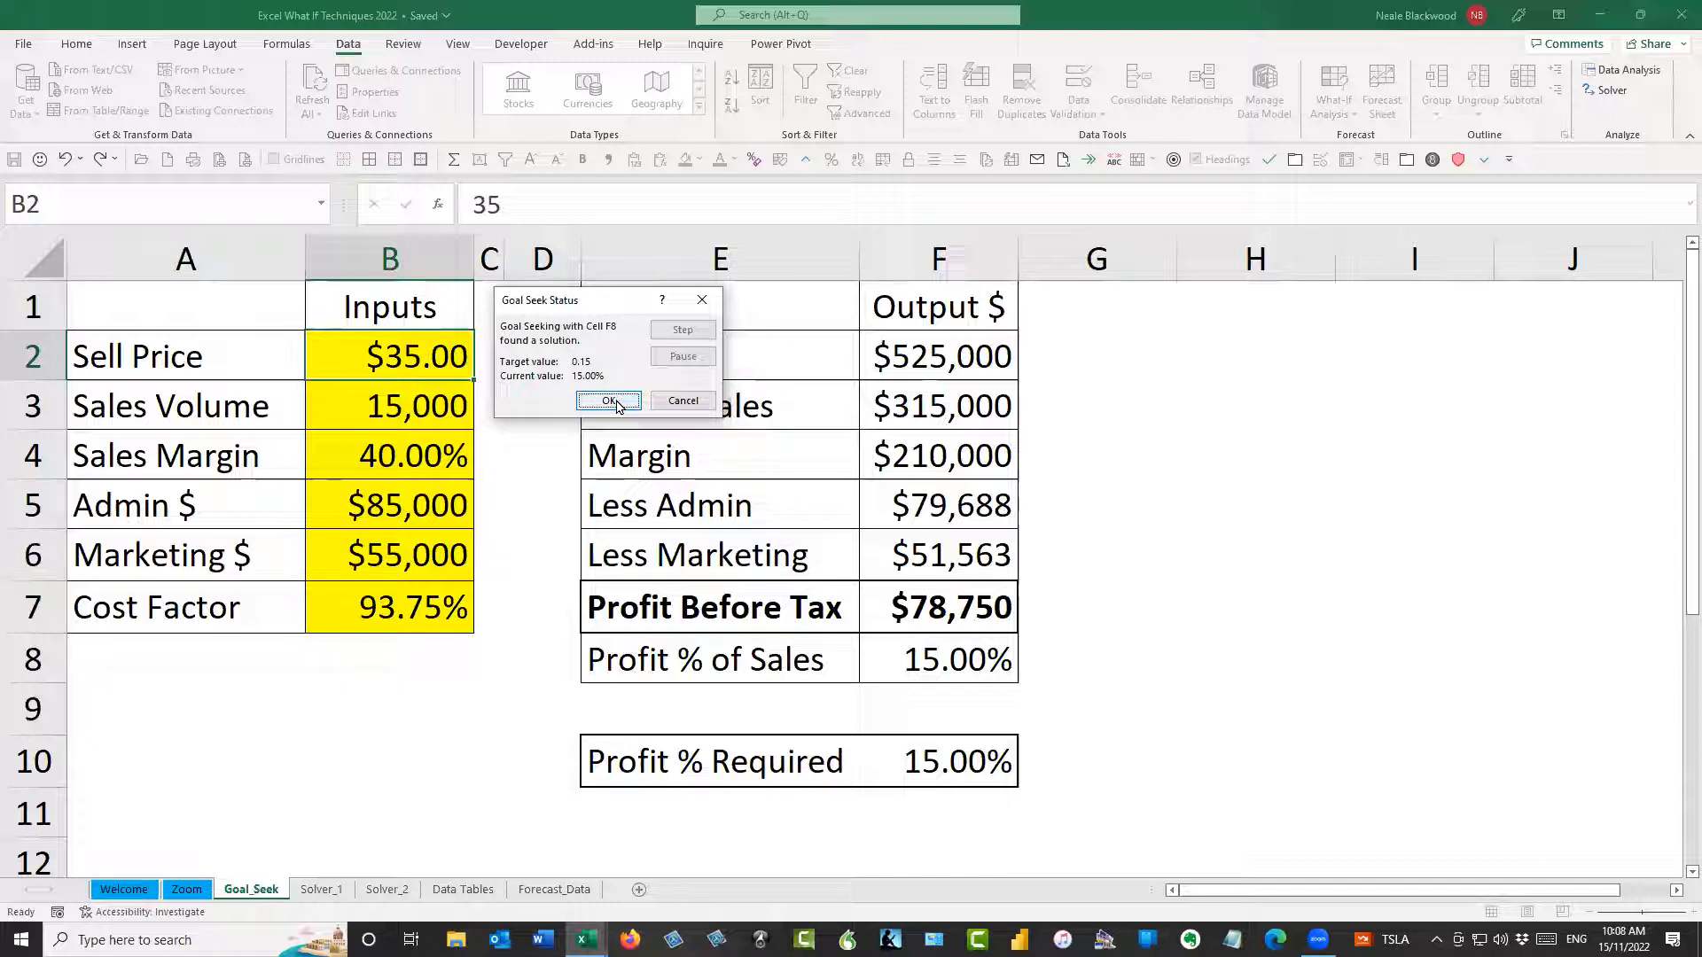
click(610, 401)
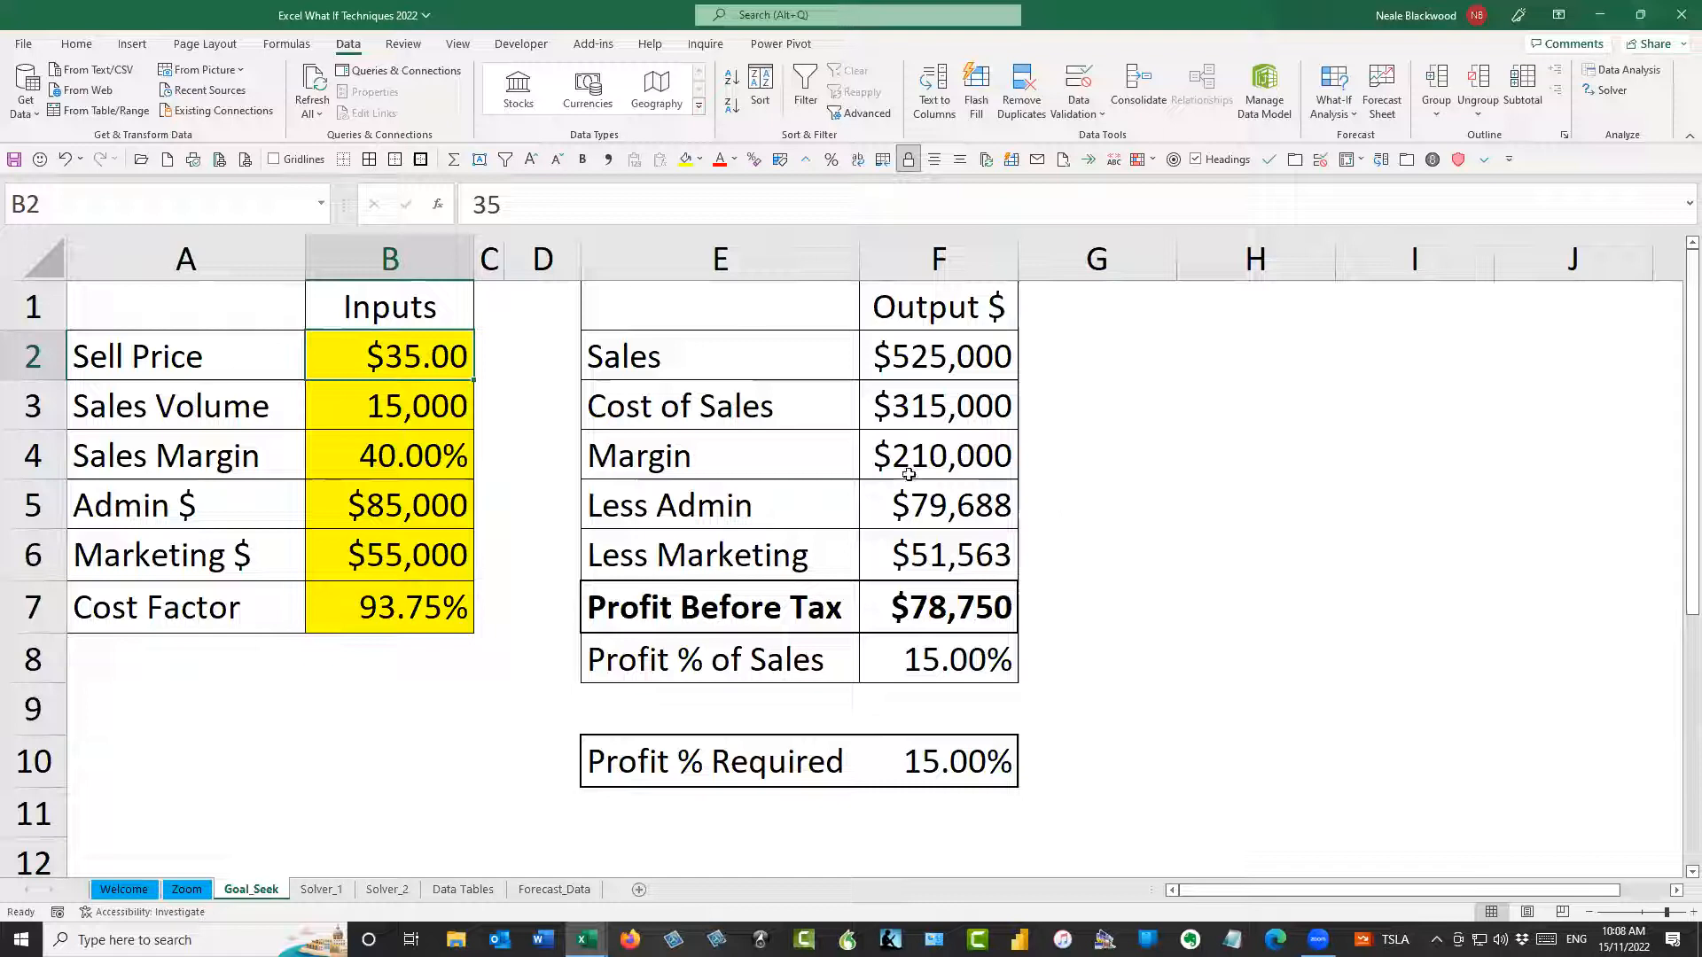
click(65, 159)
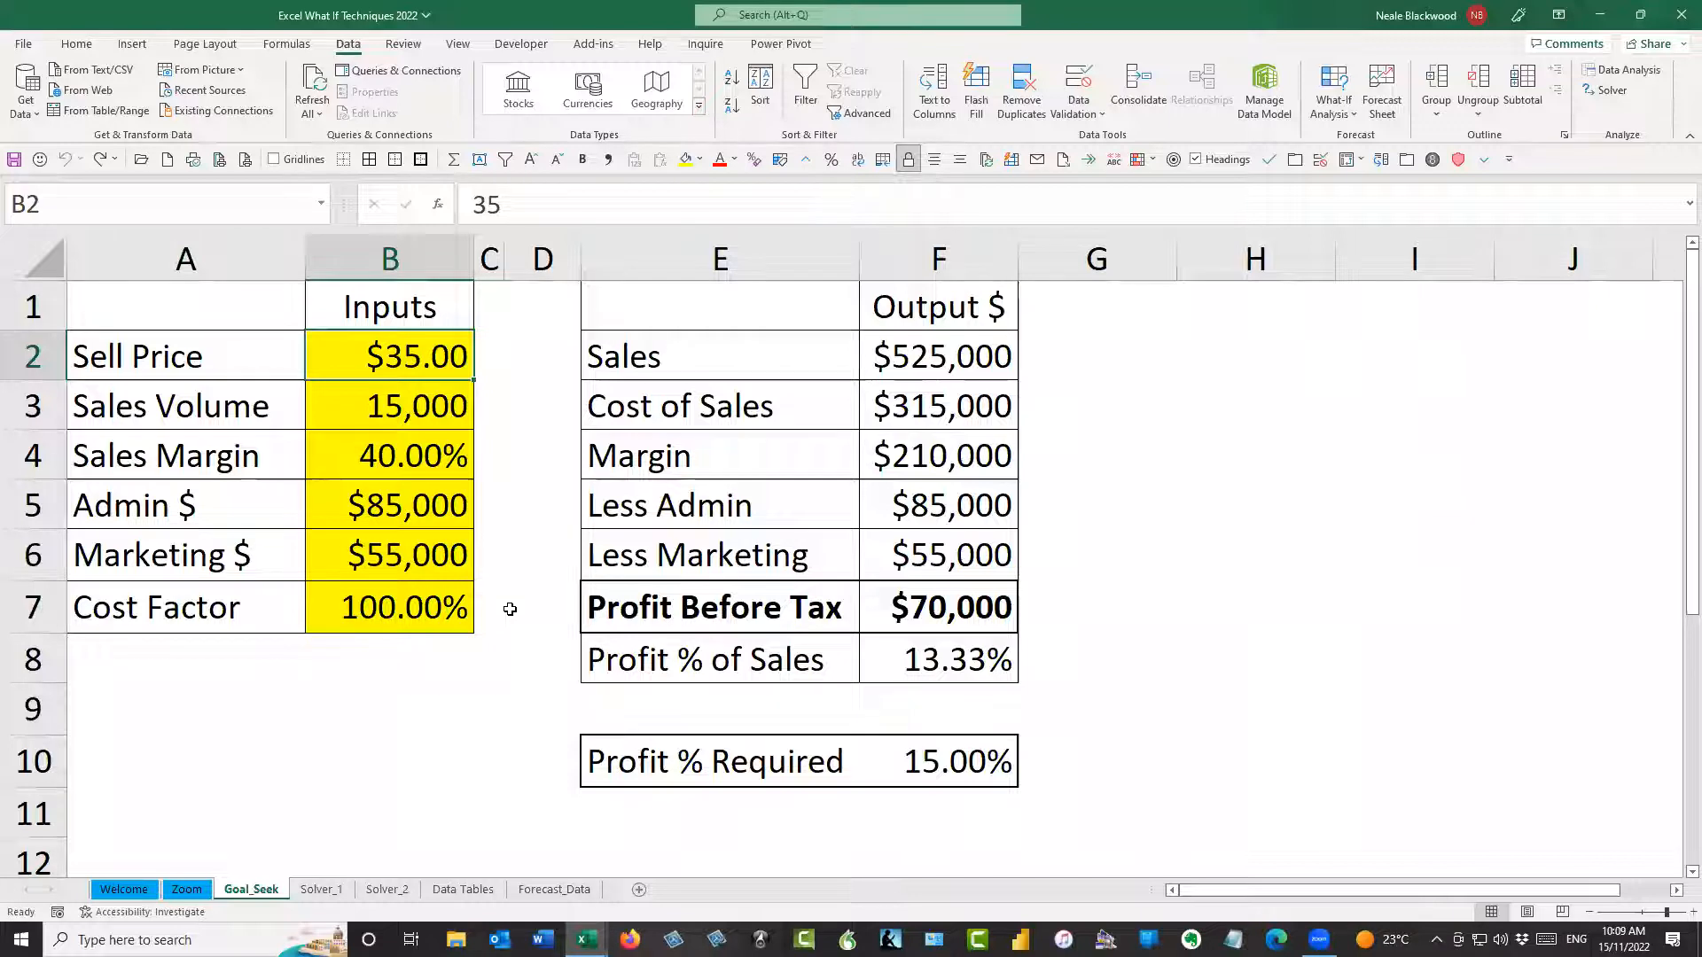
Goal Seek the Profit % of Sales cell F8 to 15% by changing the Sell Price in B2, and accept the result
key(alt)
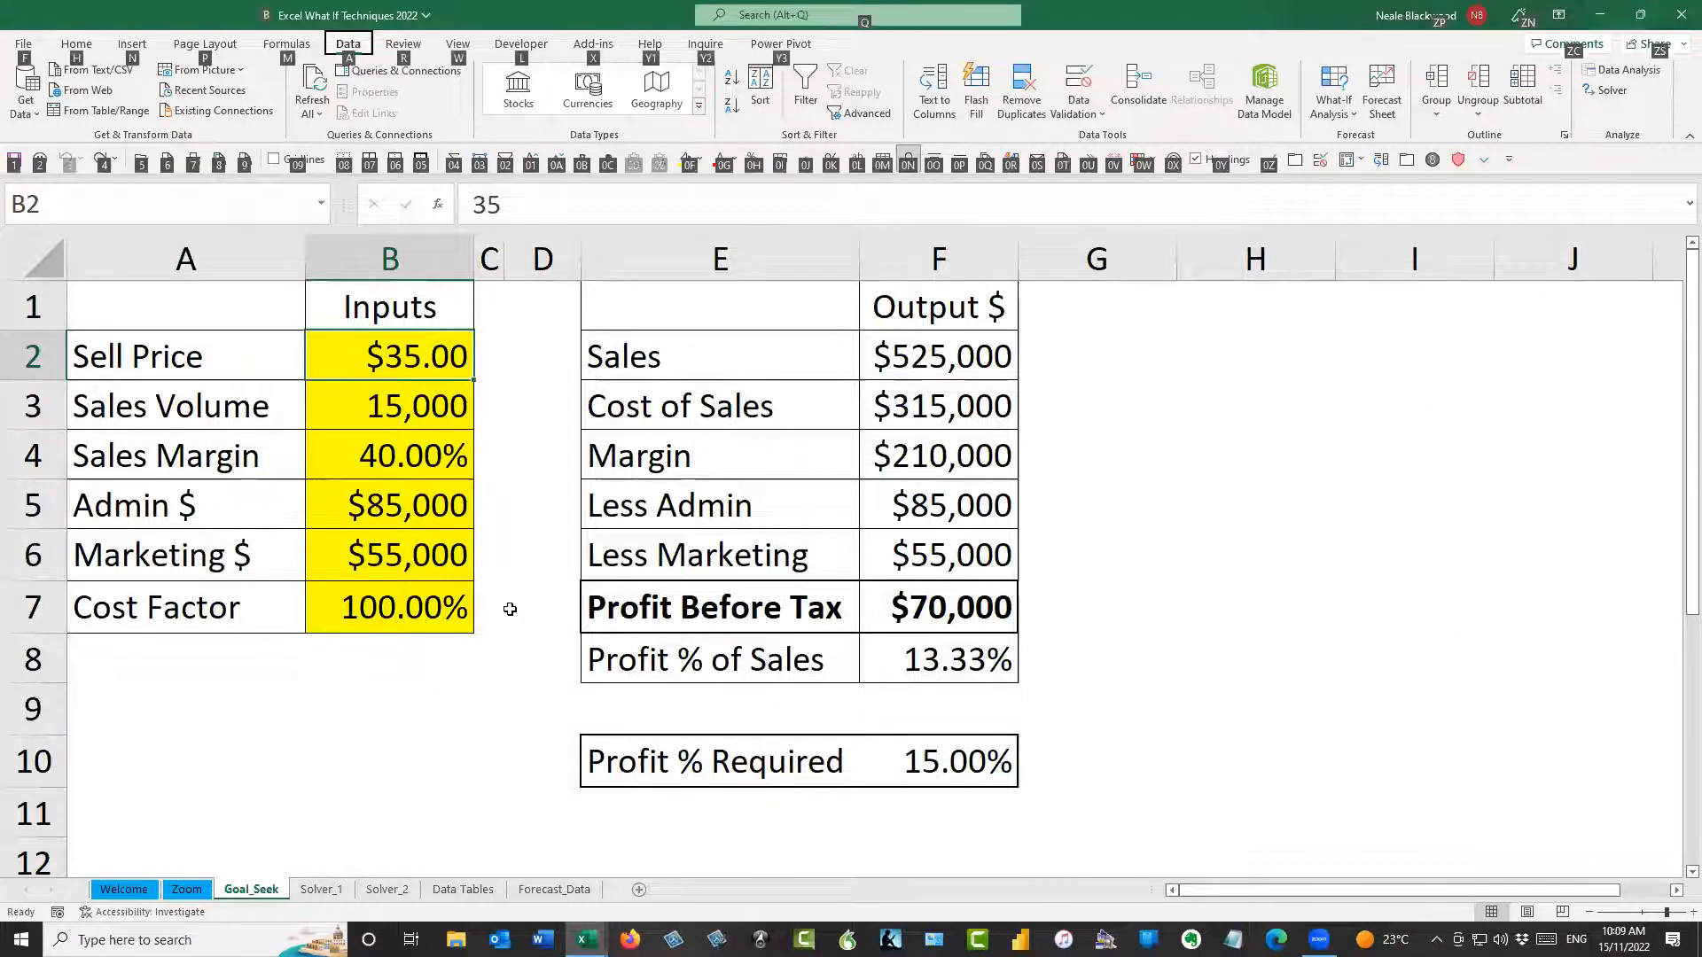
key(t)
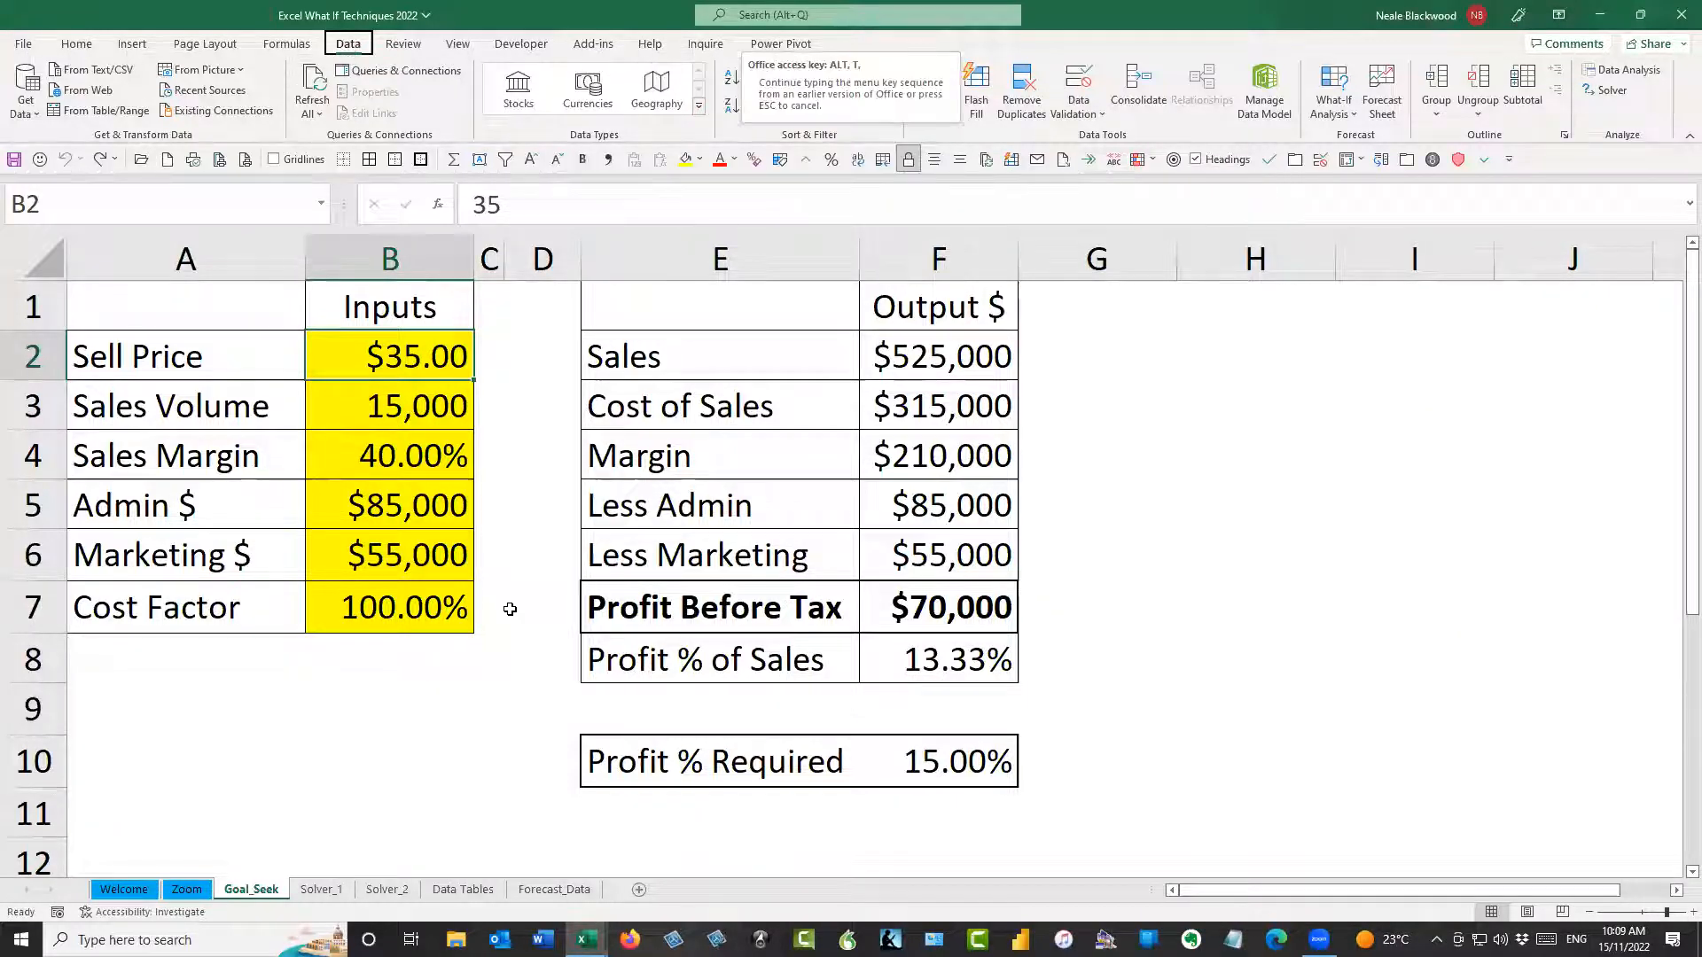
key(g)
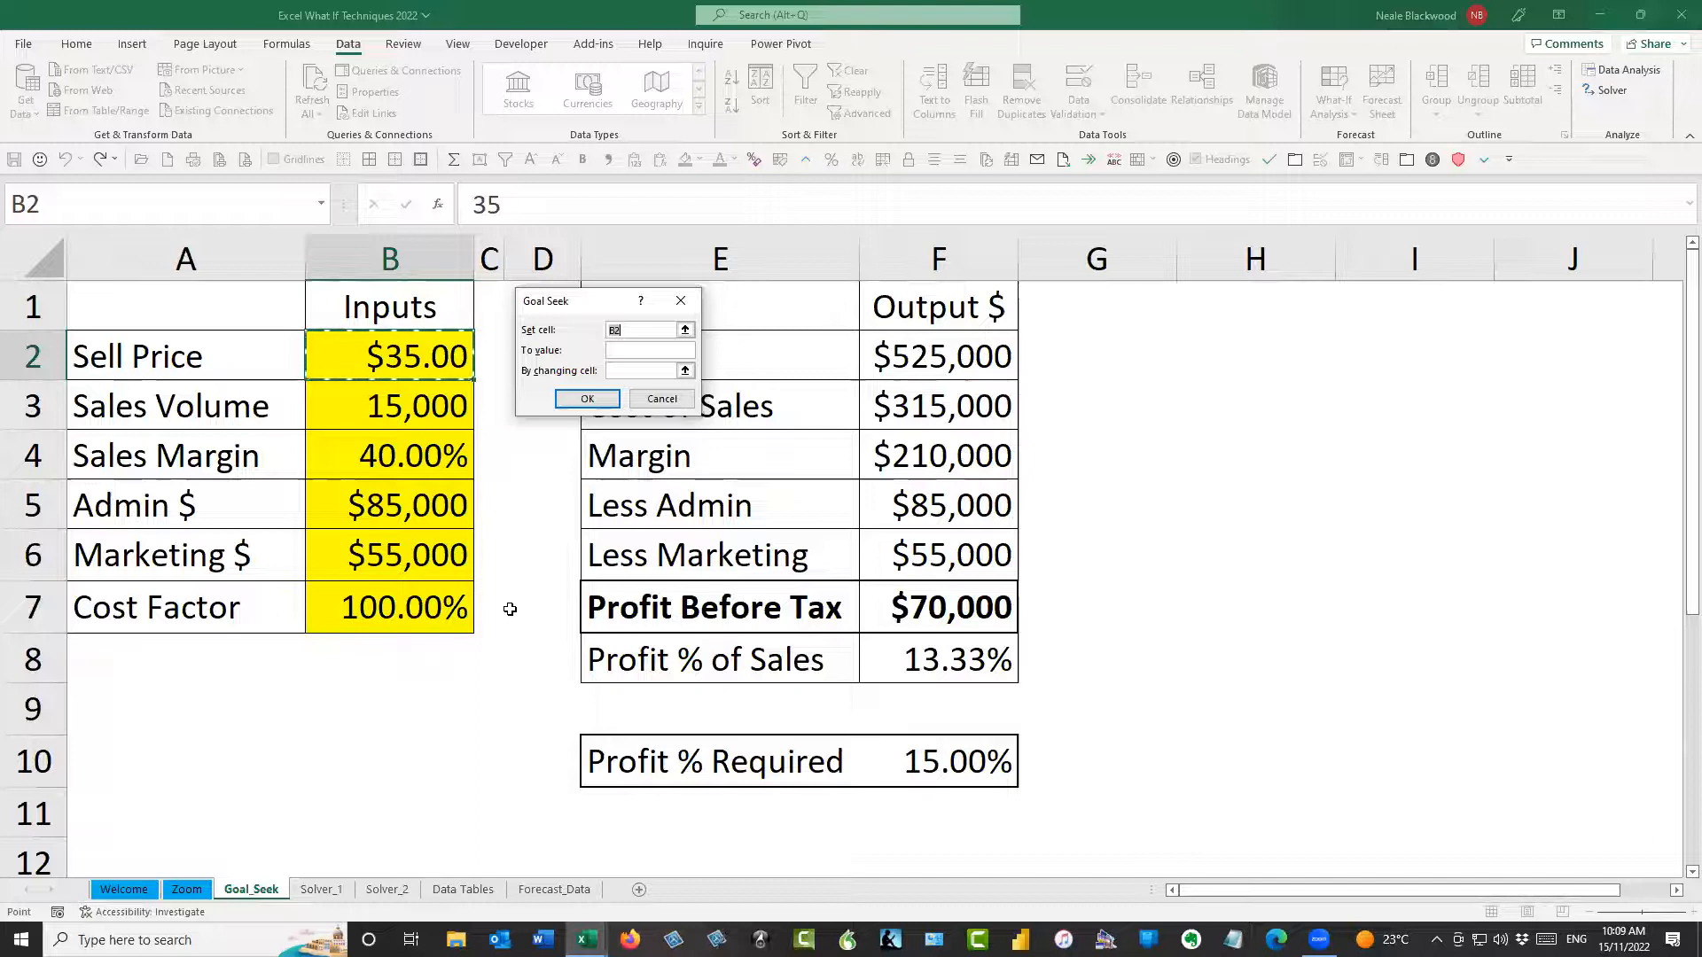
click(957, 674)
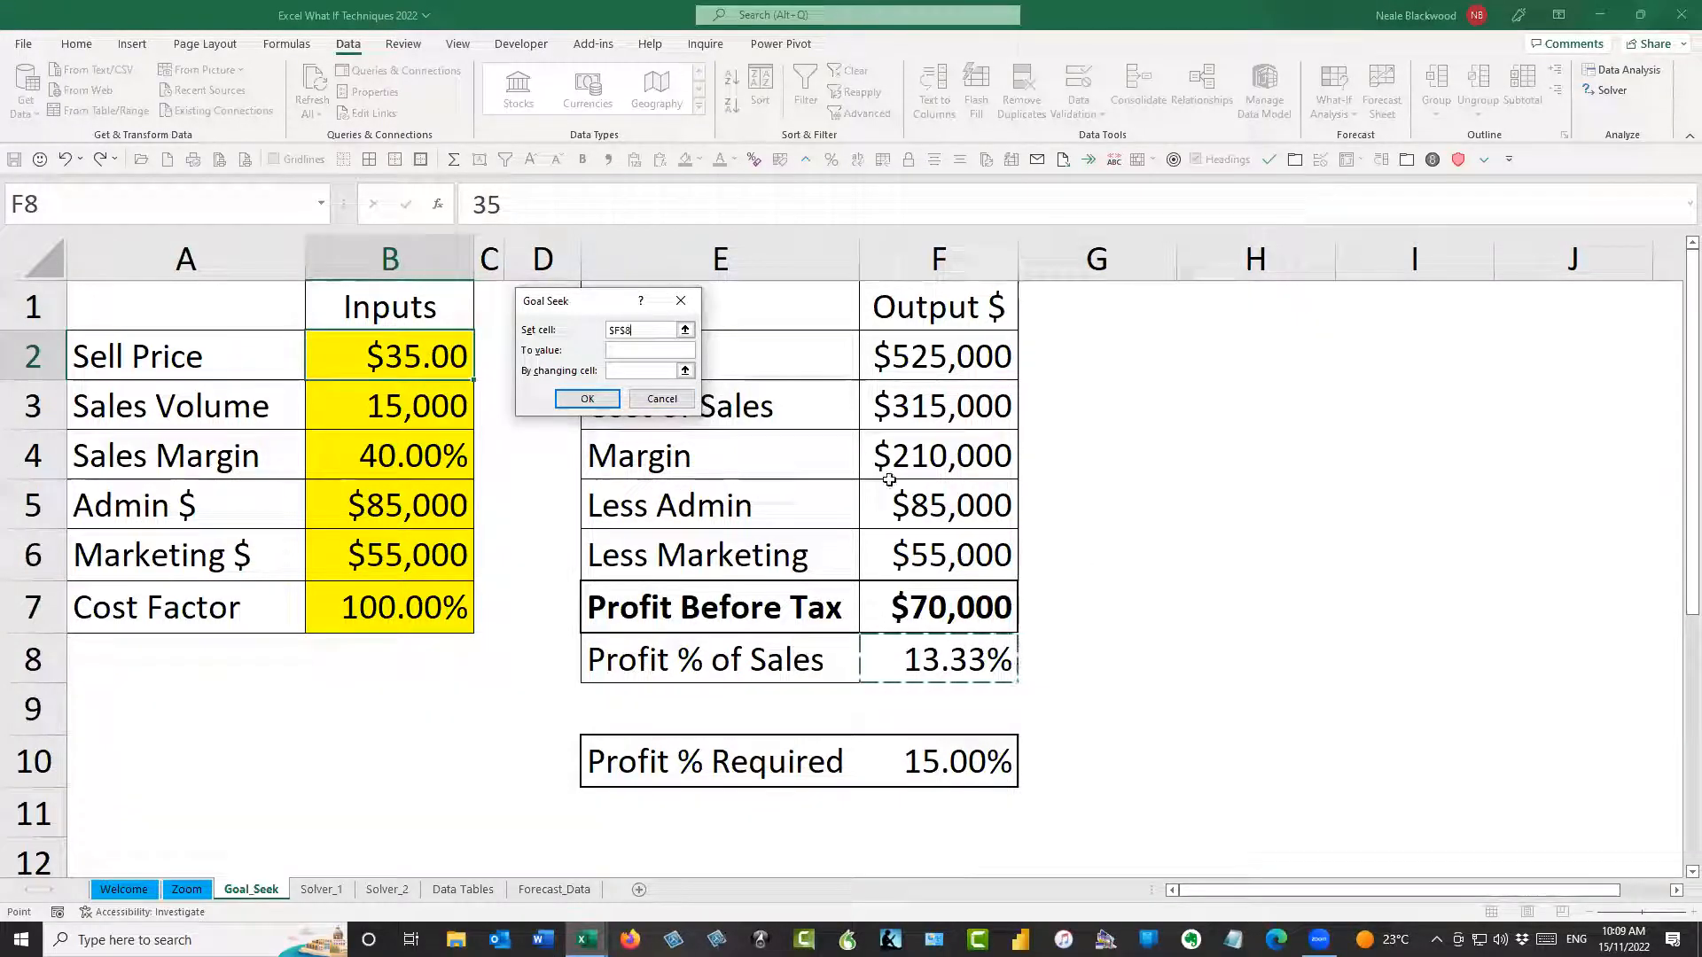
click(631, 348)
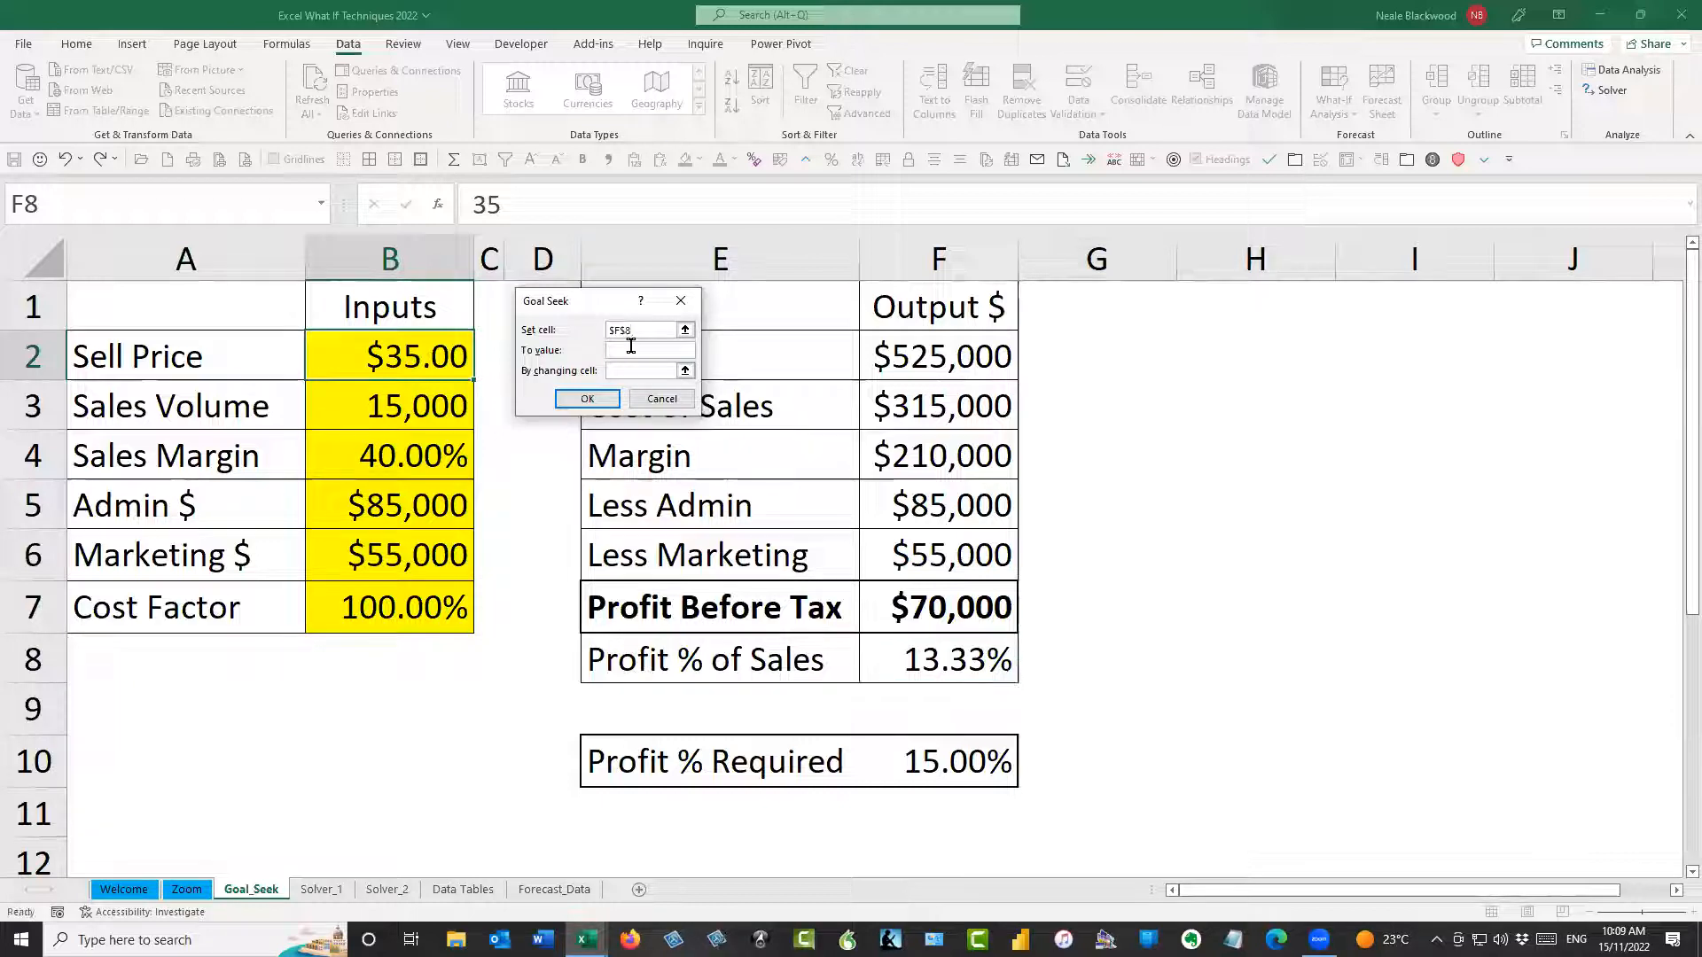
text(15%)
click(640, 371)
click(396, 352)
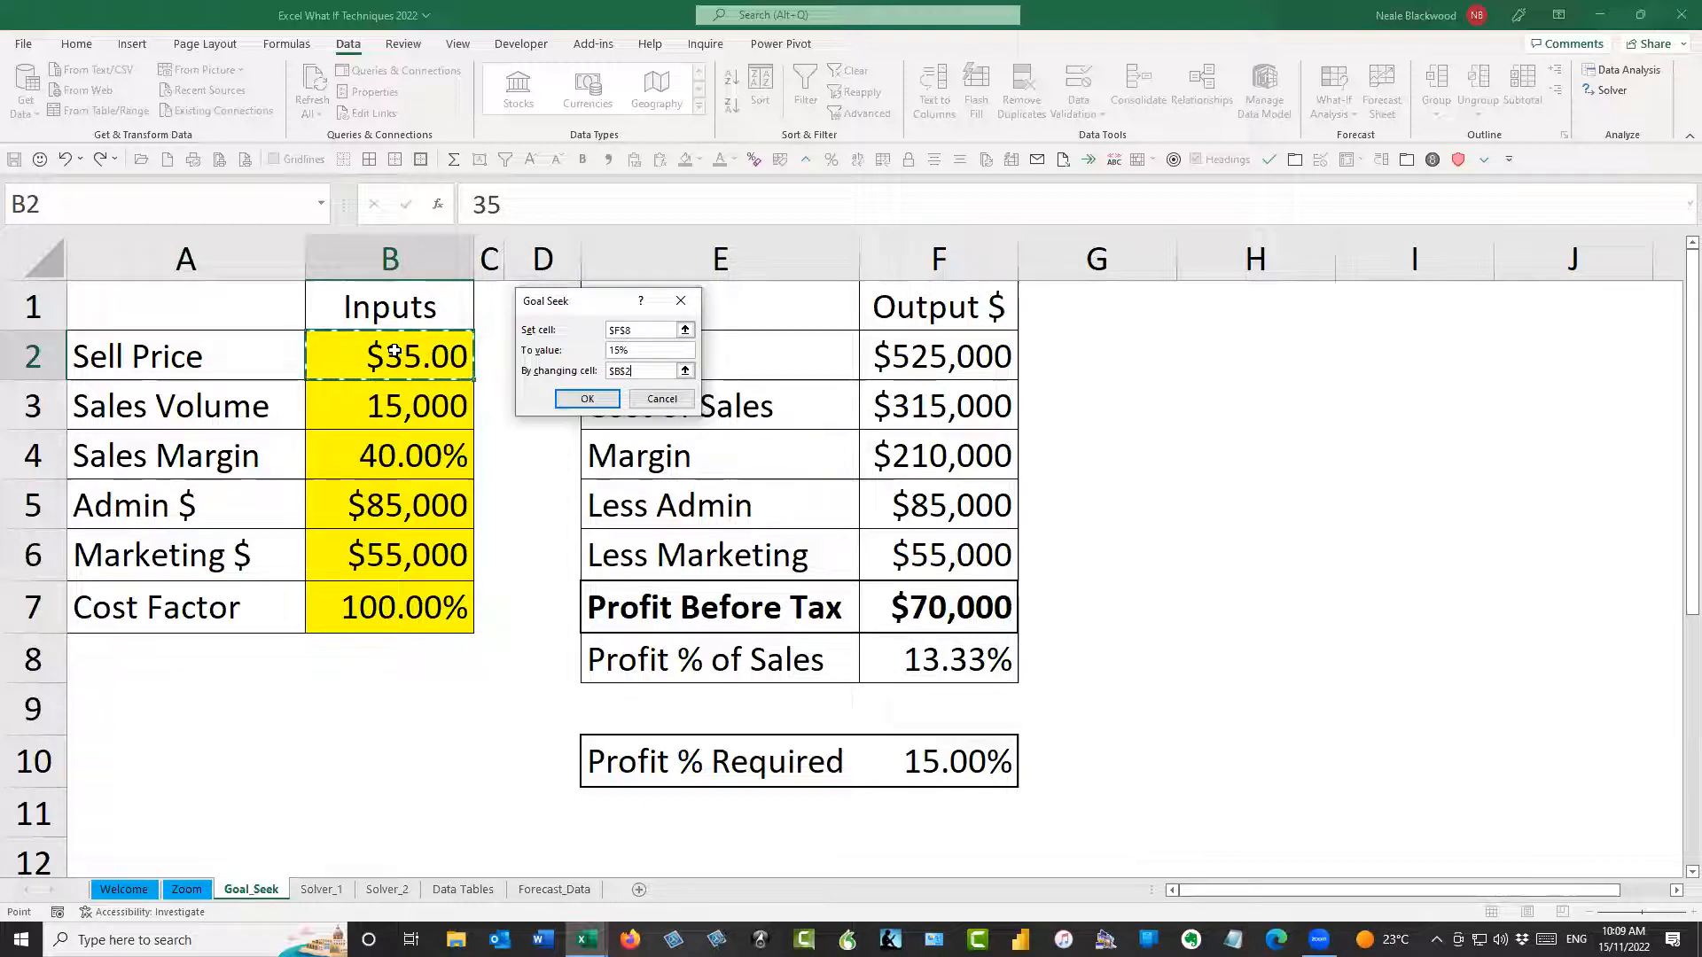
click(599, 405)
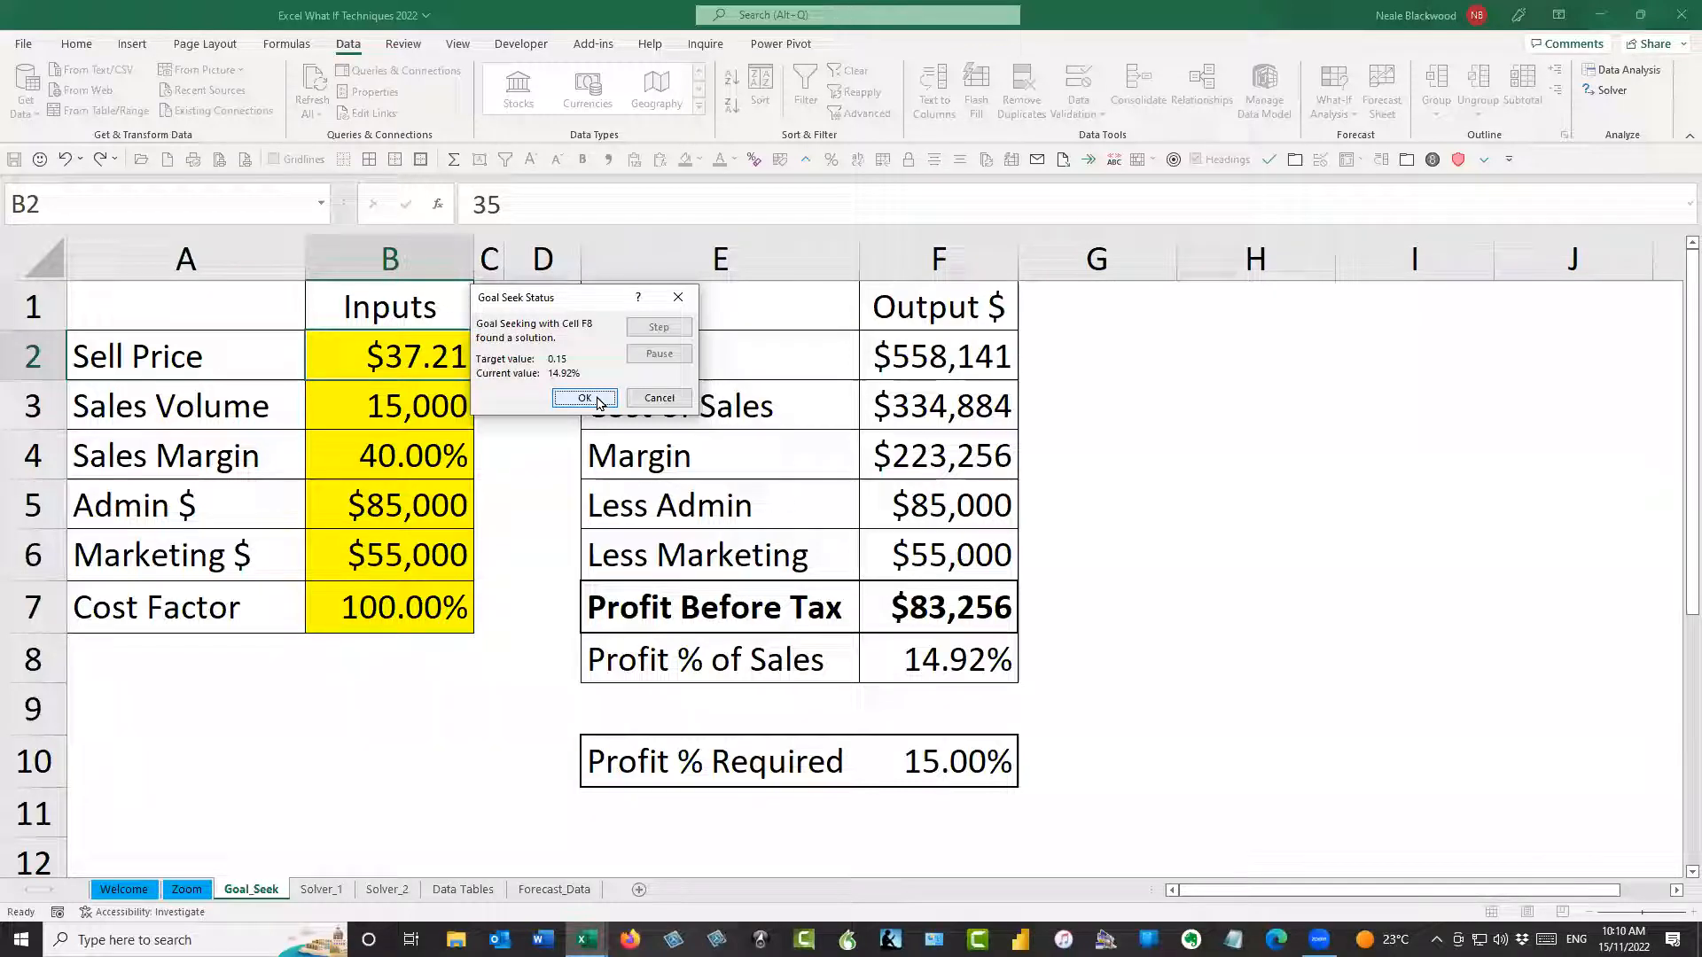
click(596, 400)
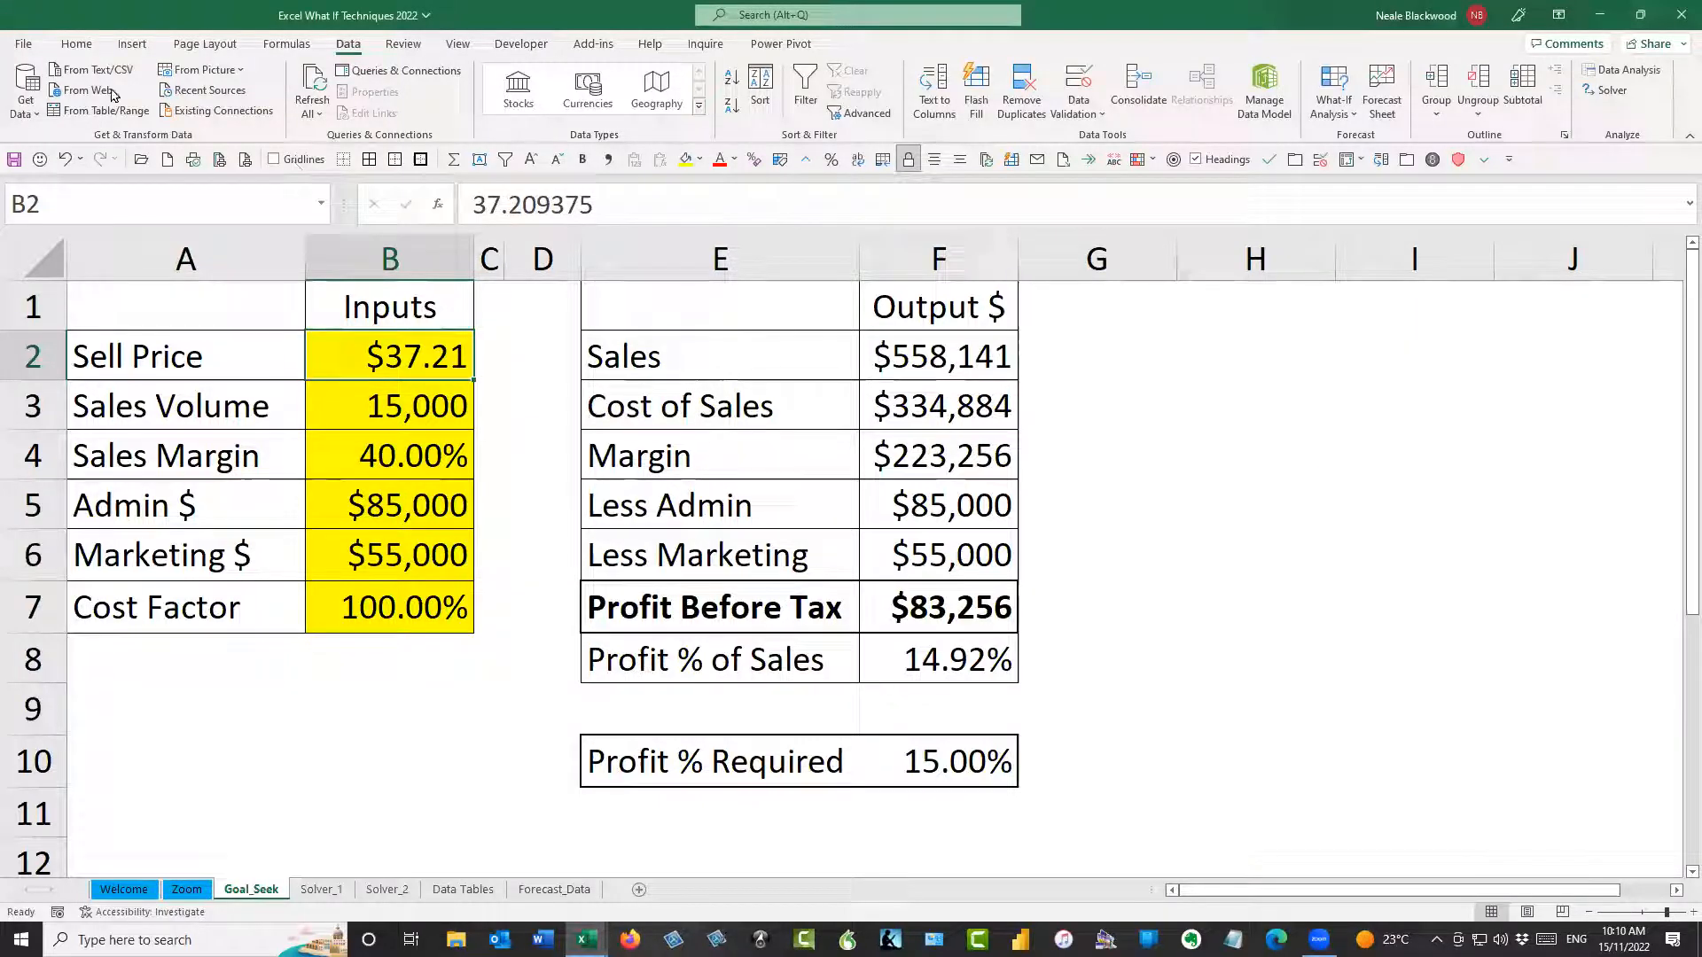
Inspect the iterative calculation settings among the Formulas options and close the options without changing anything
click(23, 46)
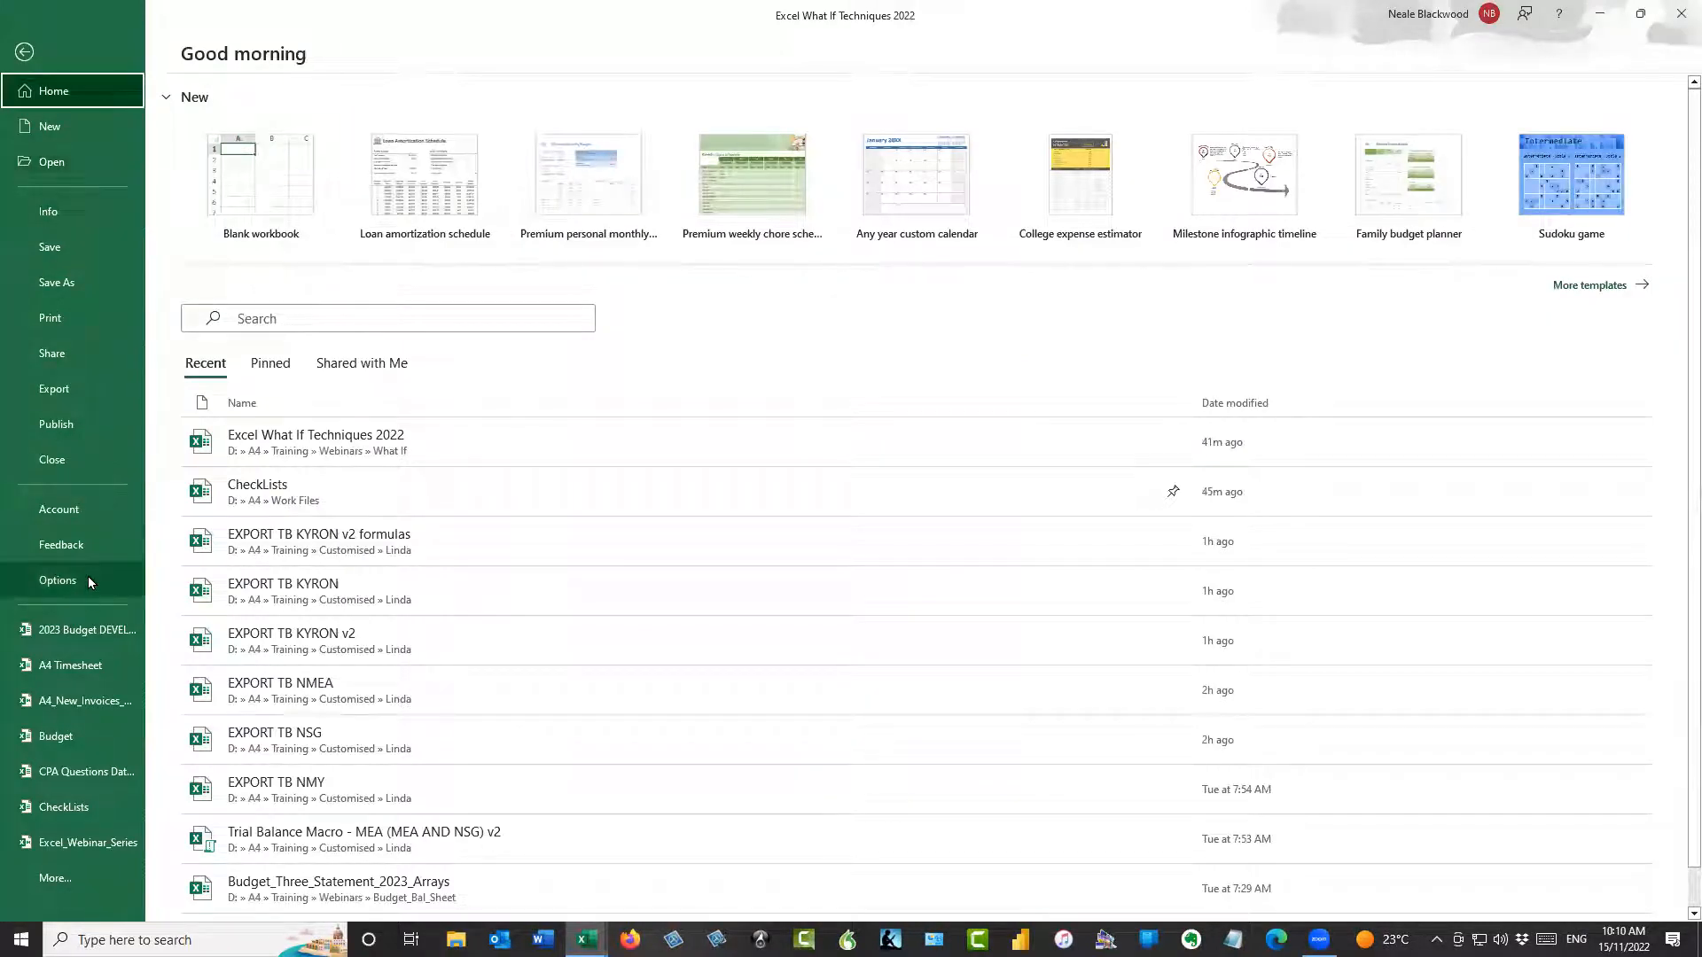
key(Escape)
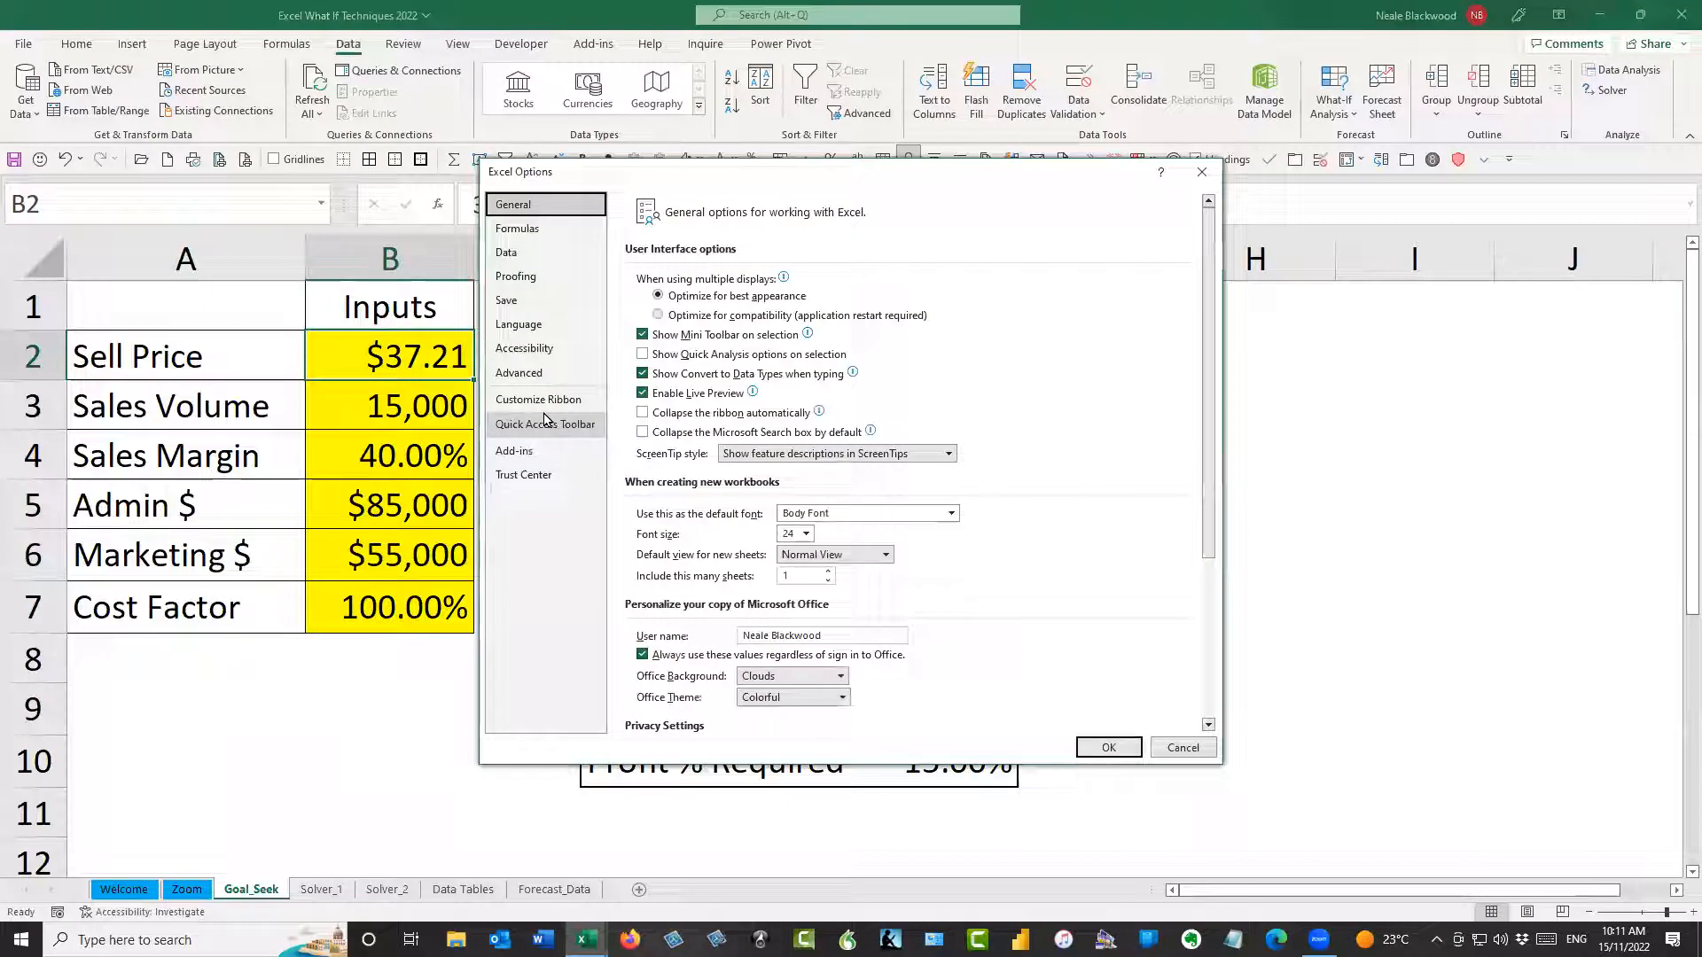
click(525, 231)
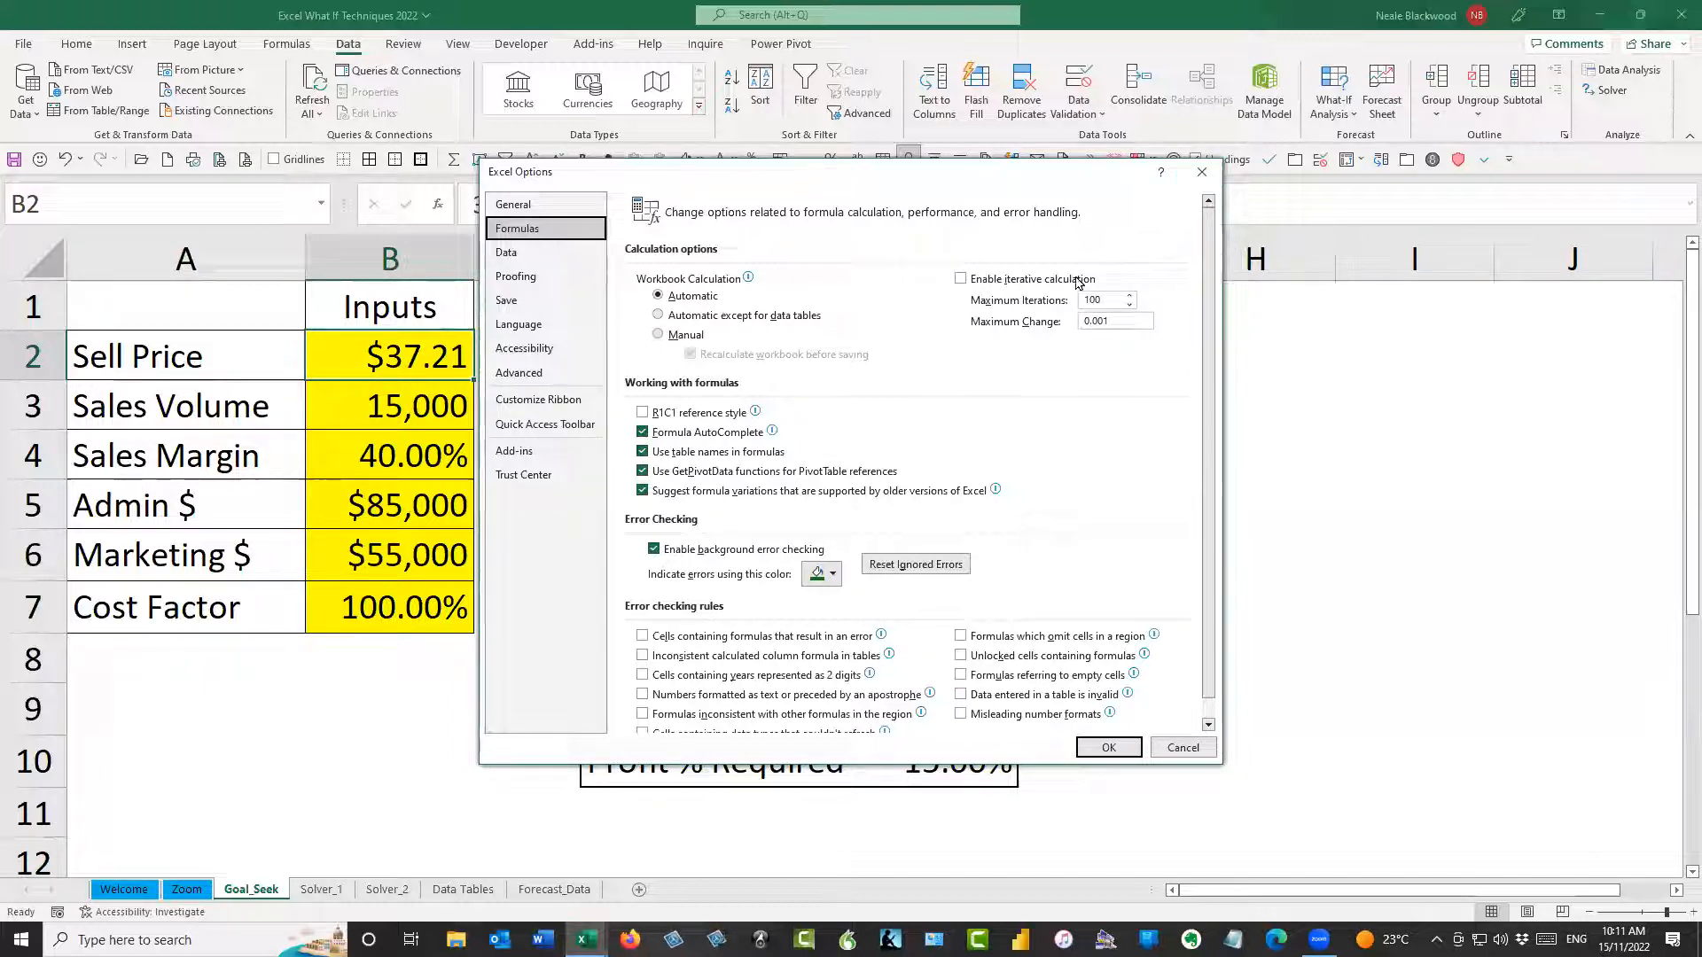
click(1202, 171)
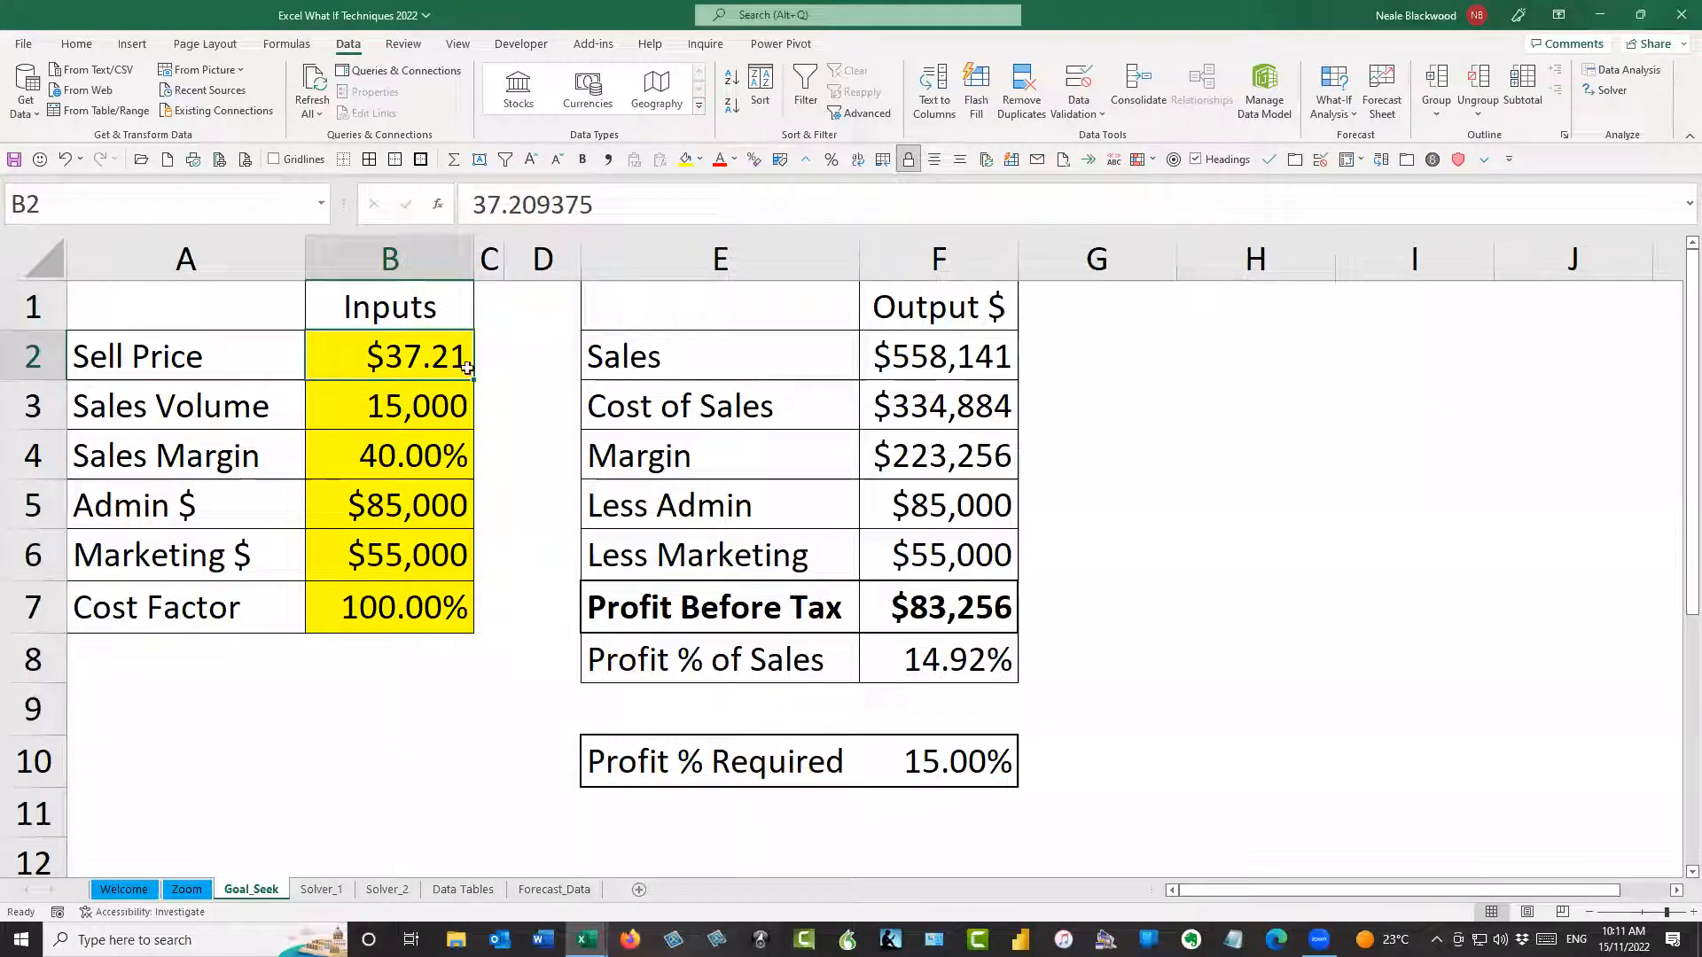
Set the Maximum Iterations to 1000 among the calculation settings in the Formulas options and apply it
click(26, 45)
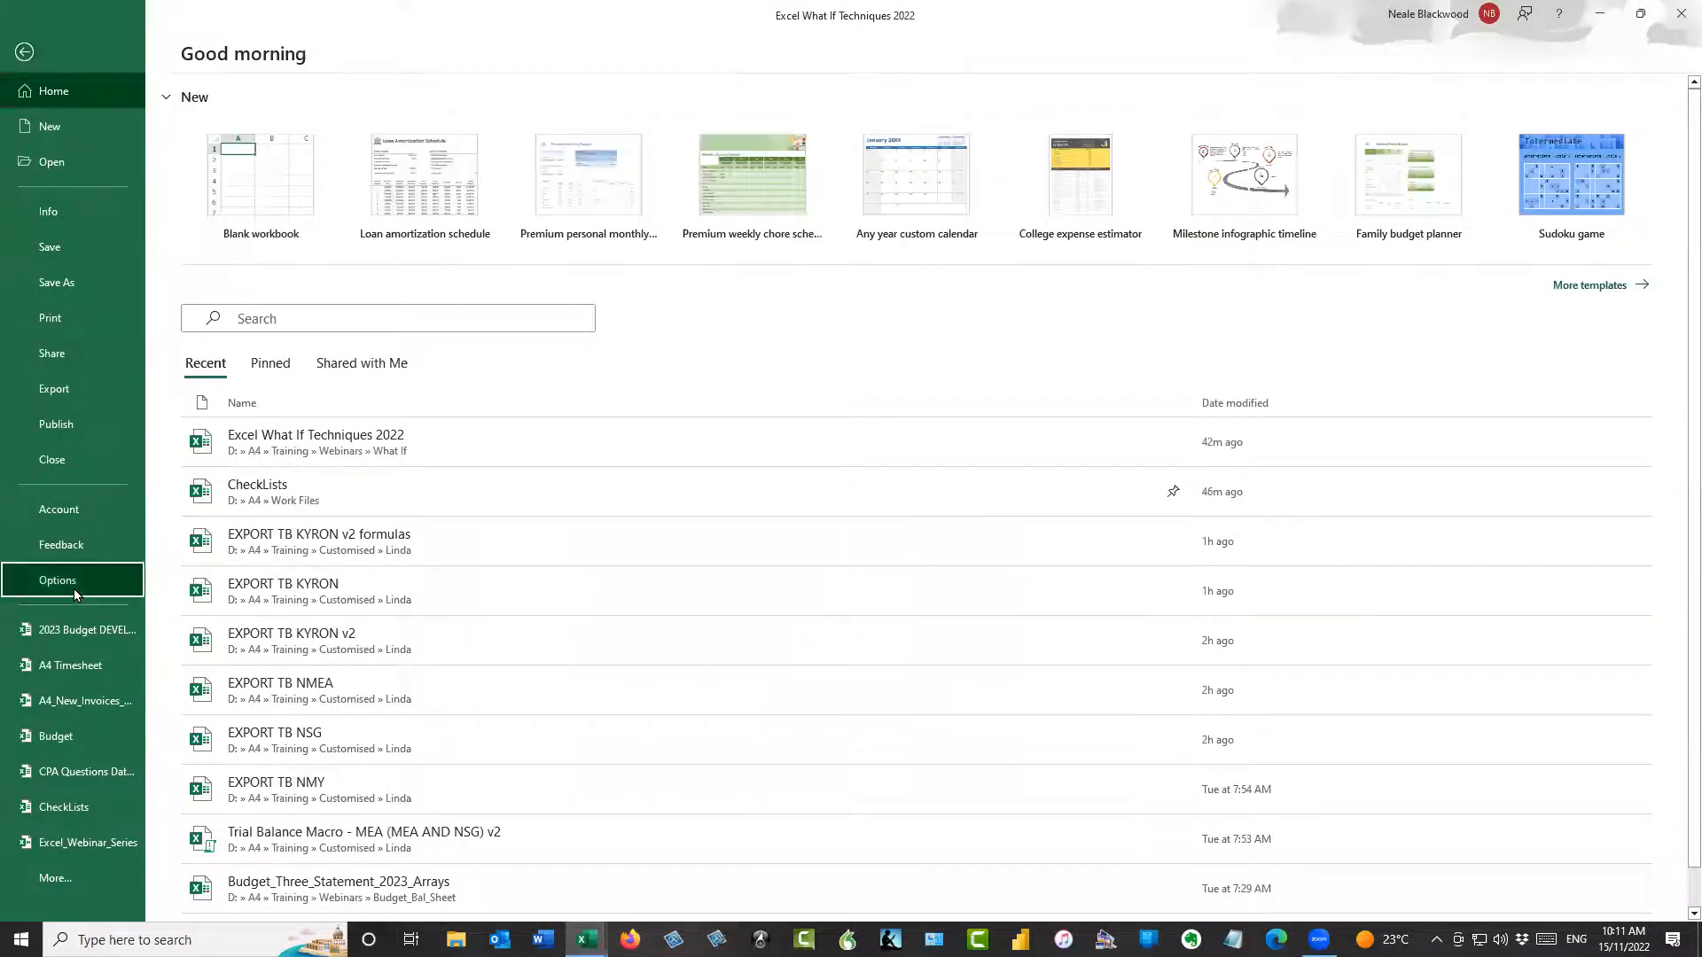
click(57, 580)
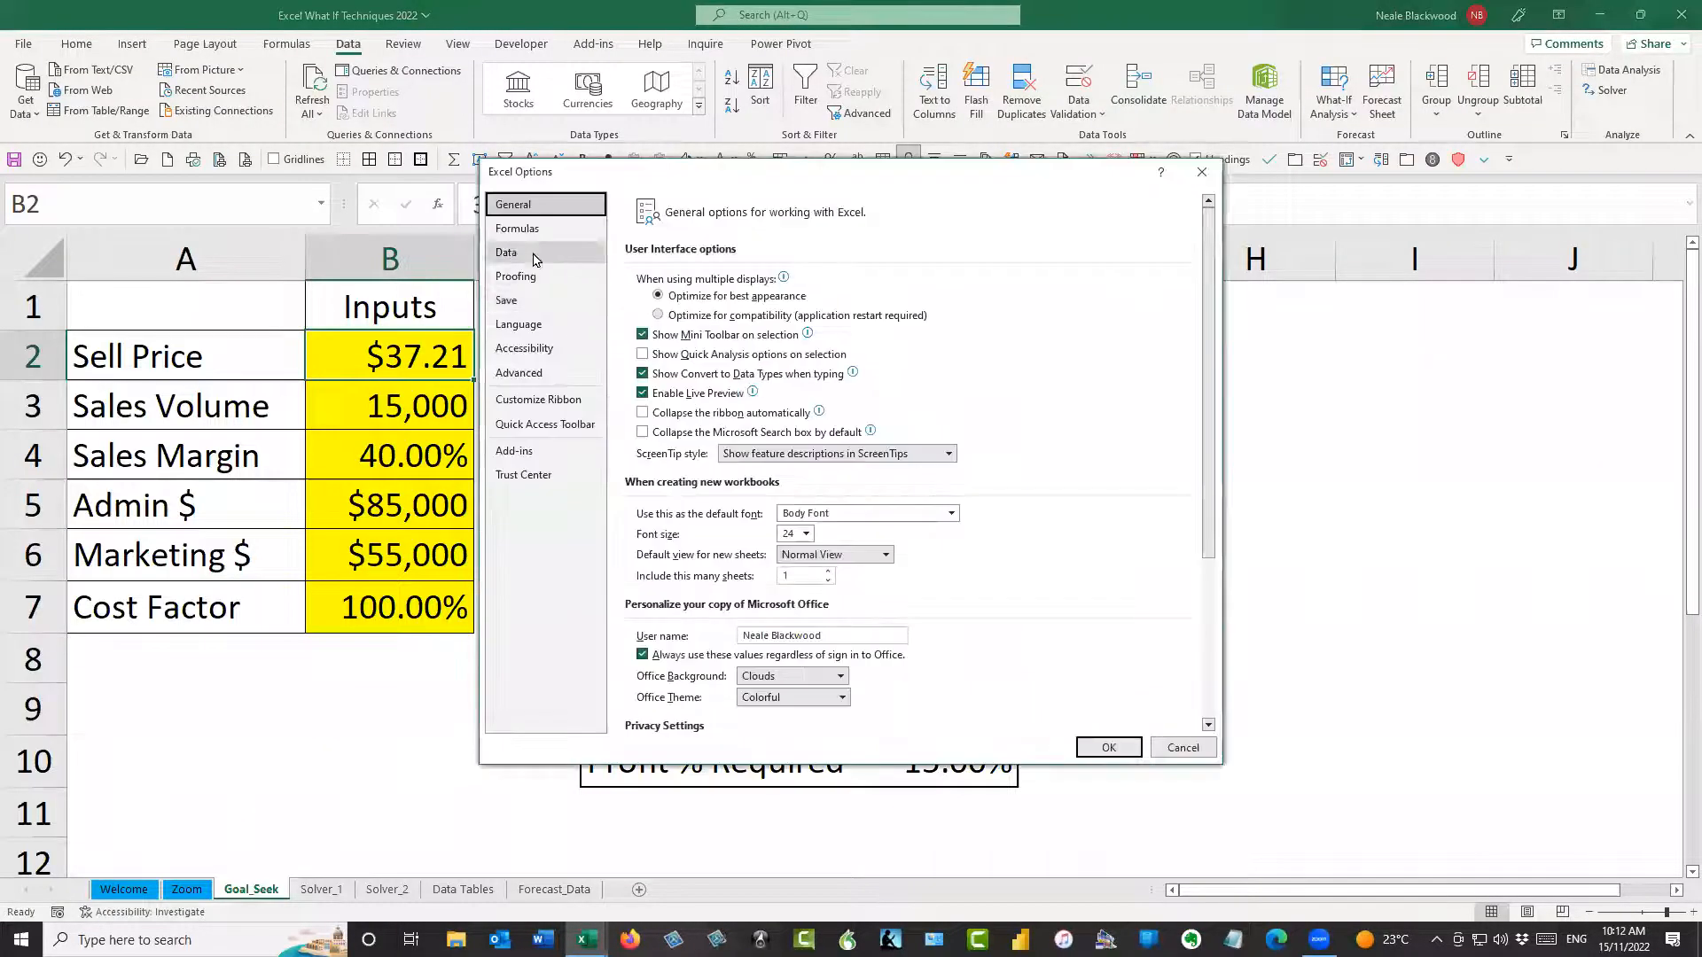
click(517, 228)
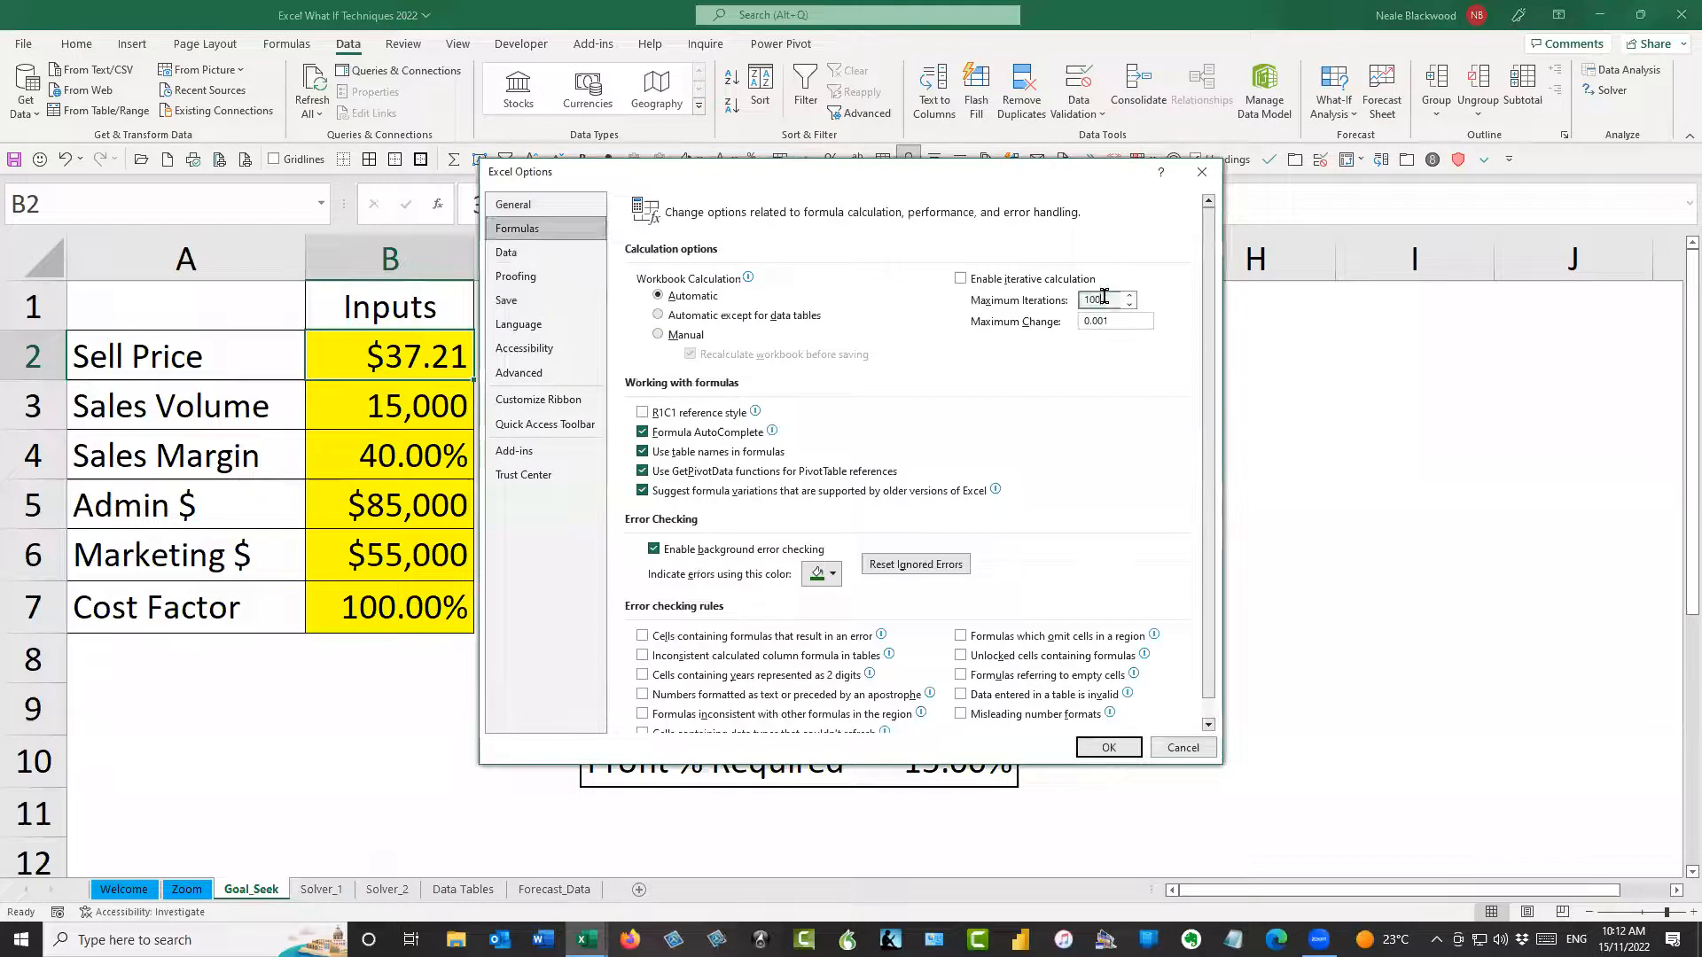
text(0)
key(Return)
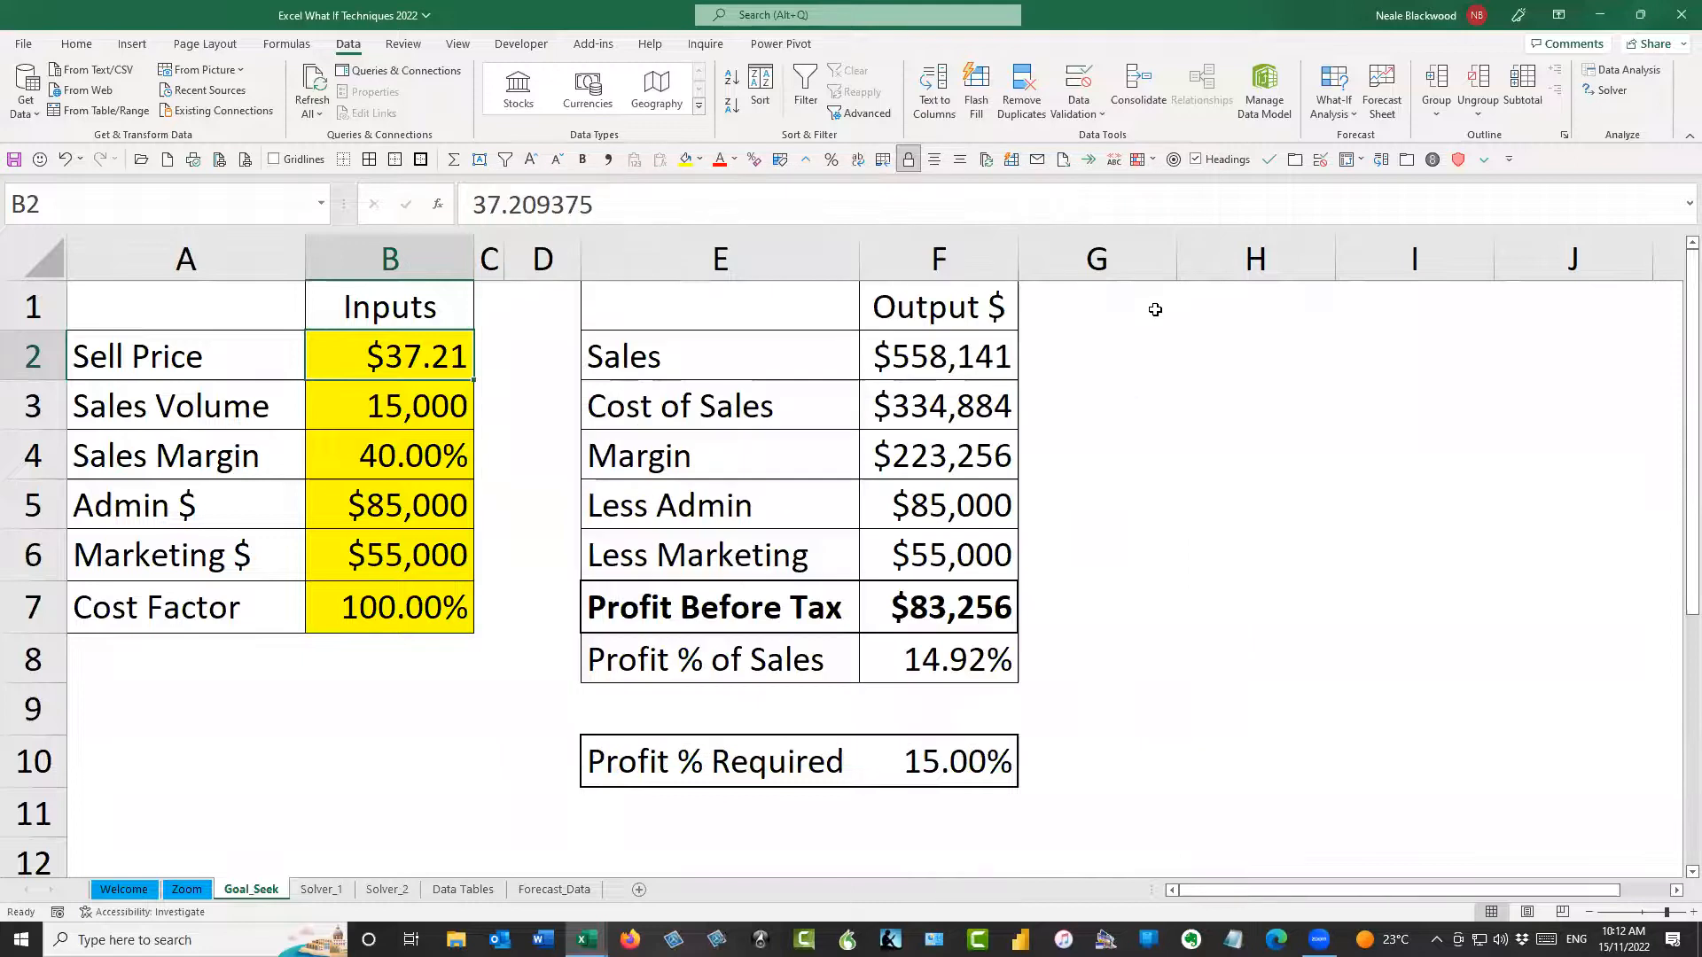
click(975, 657)
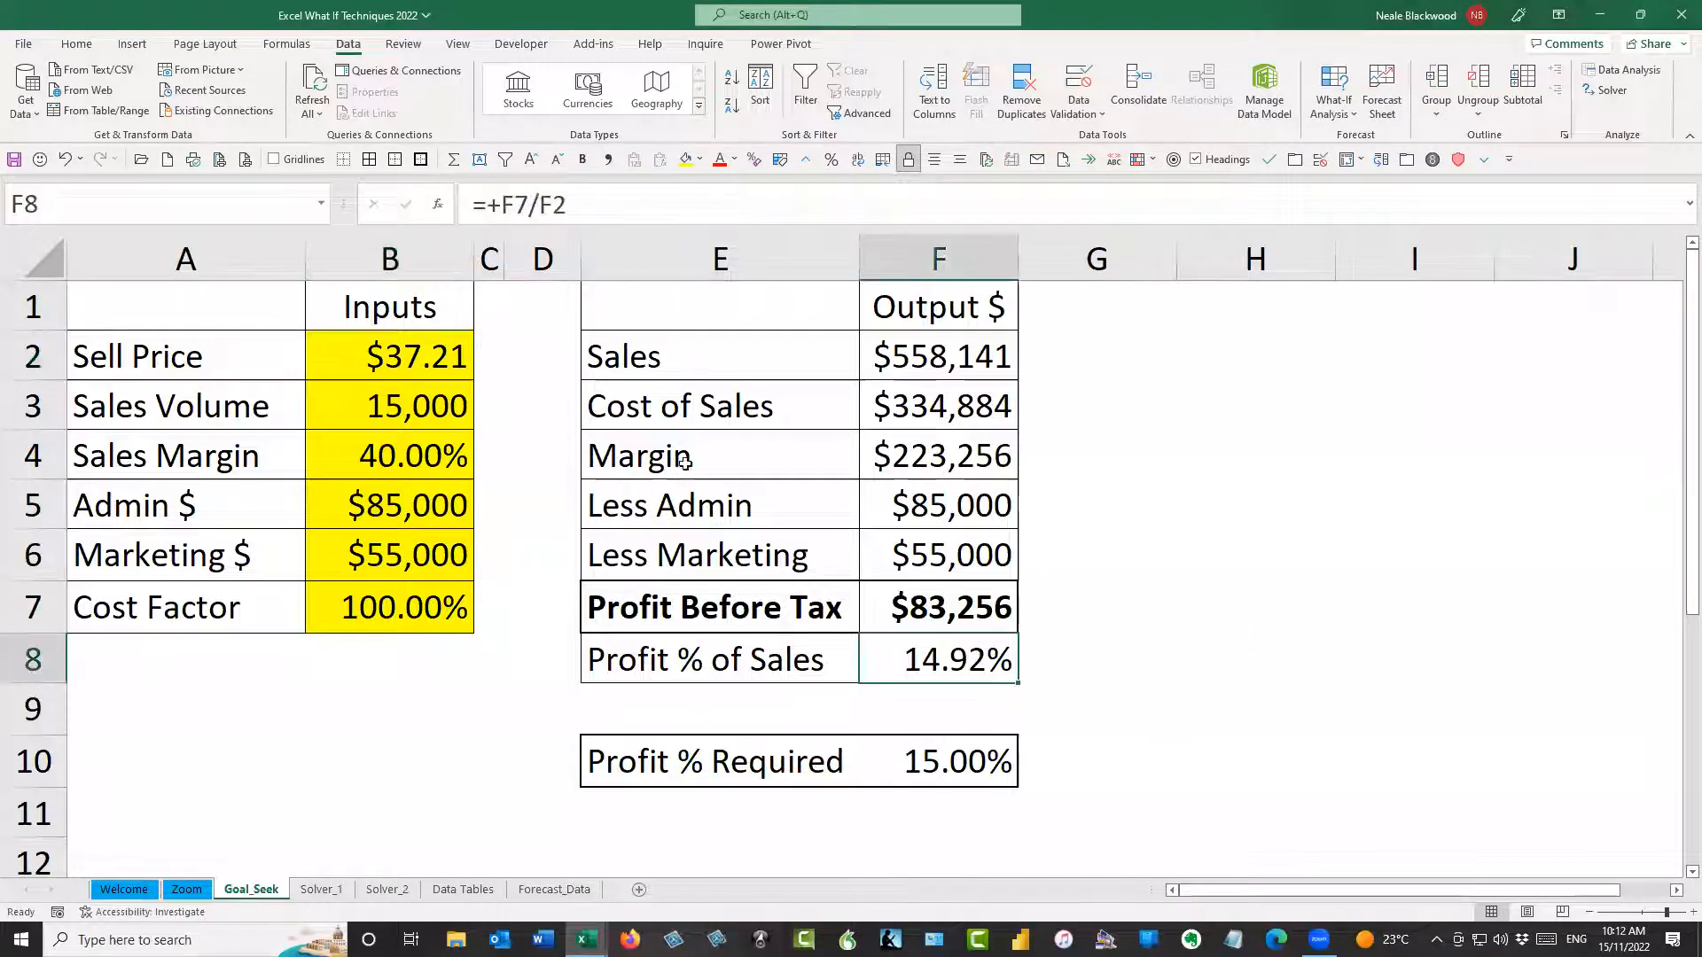
click(429, 359)
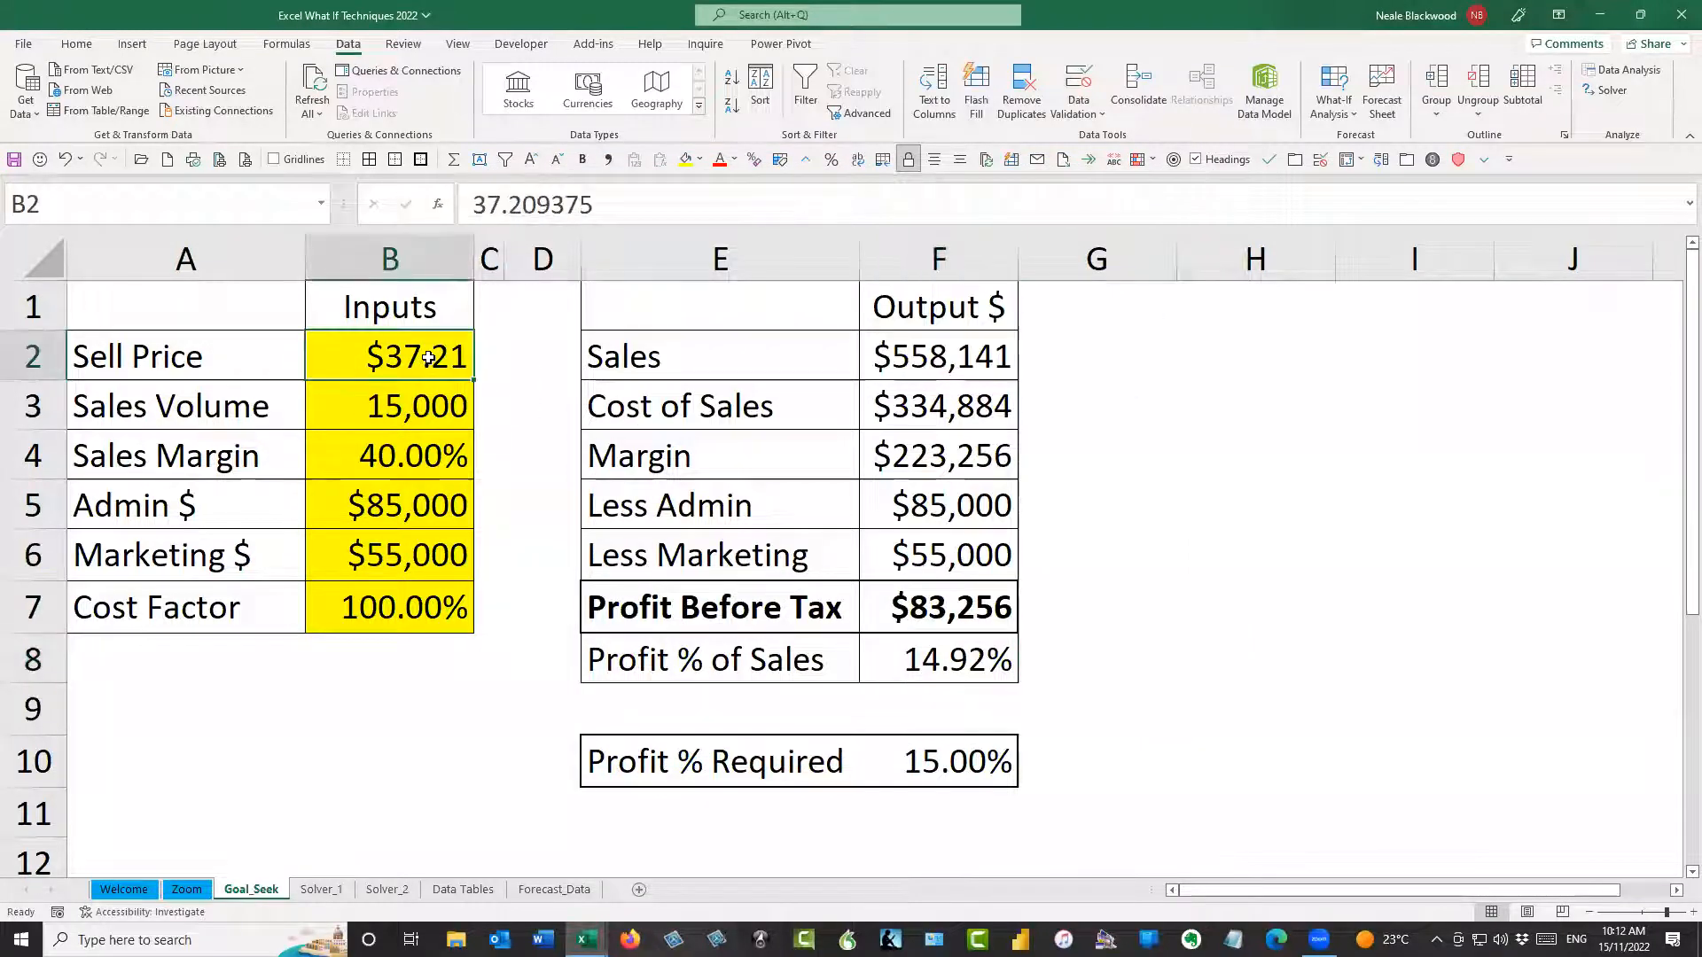
click(928, 649)
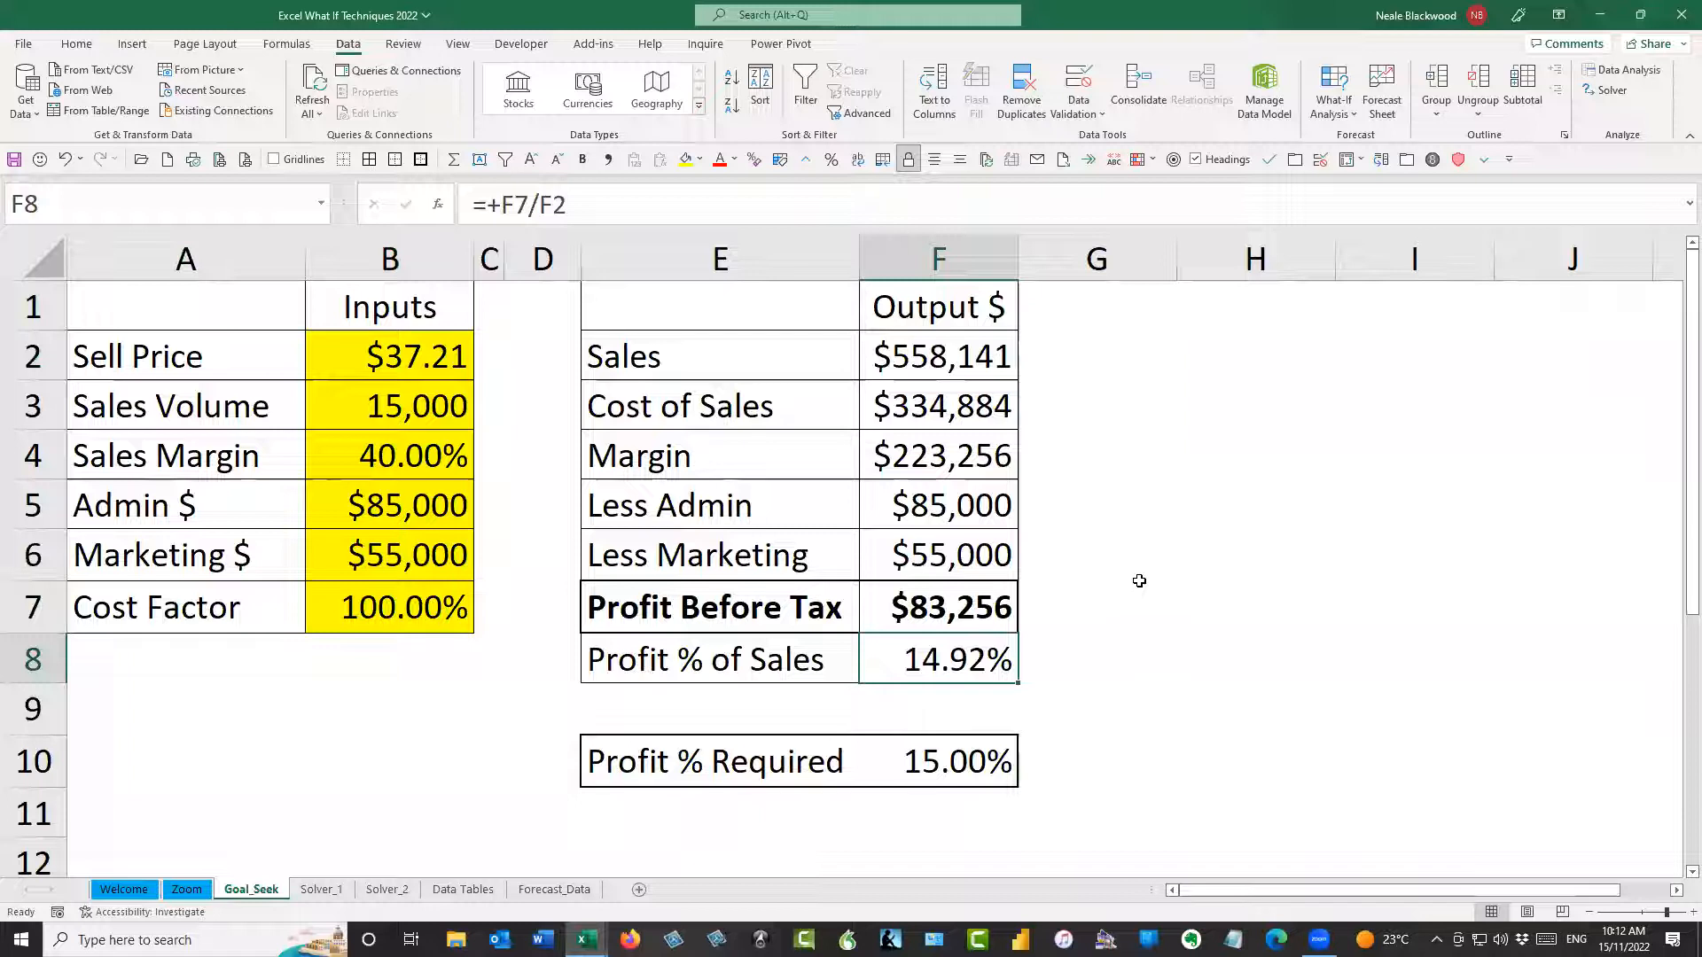
click(1347, 115)
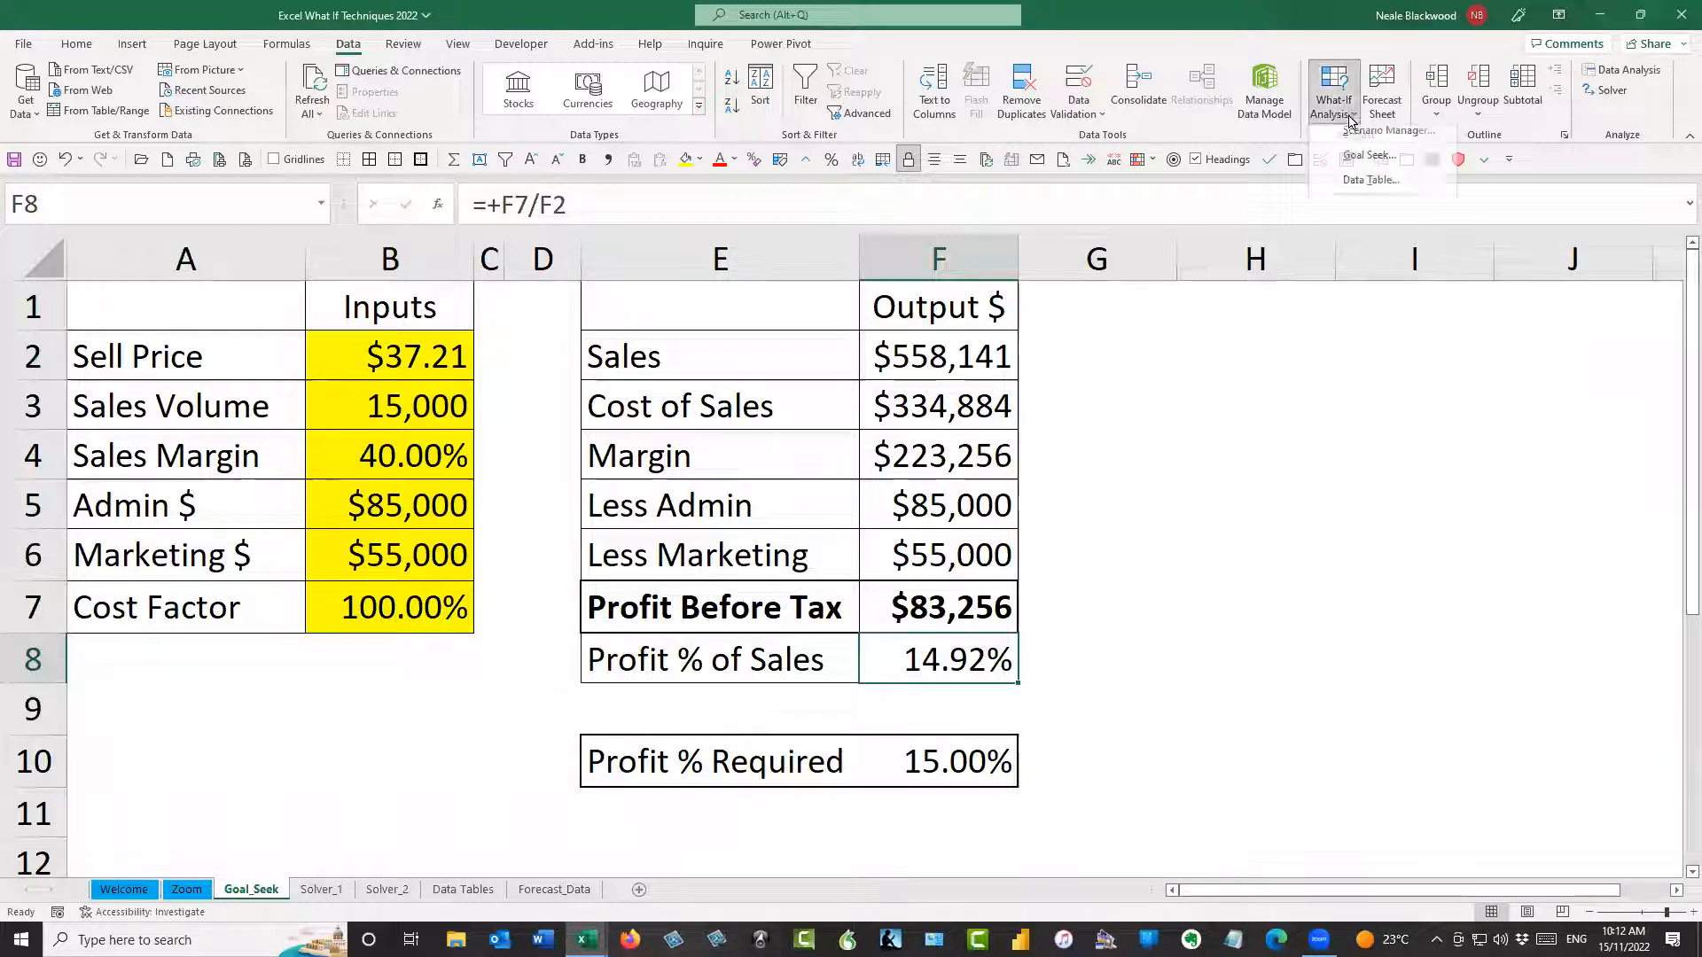
click(1369, 156)
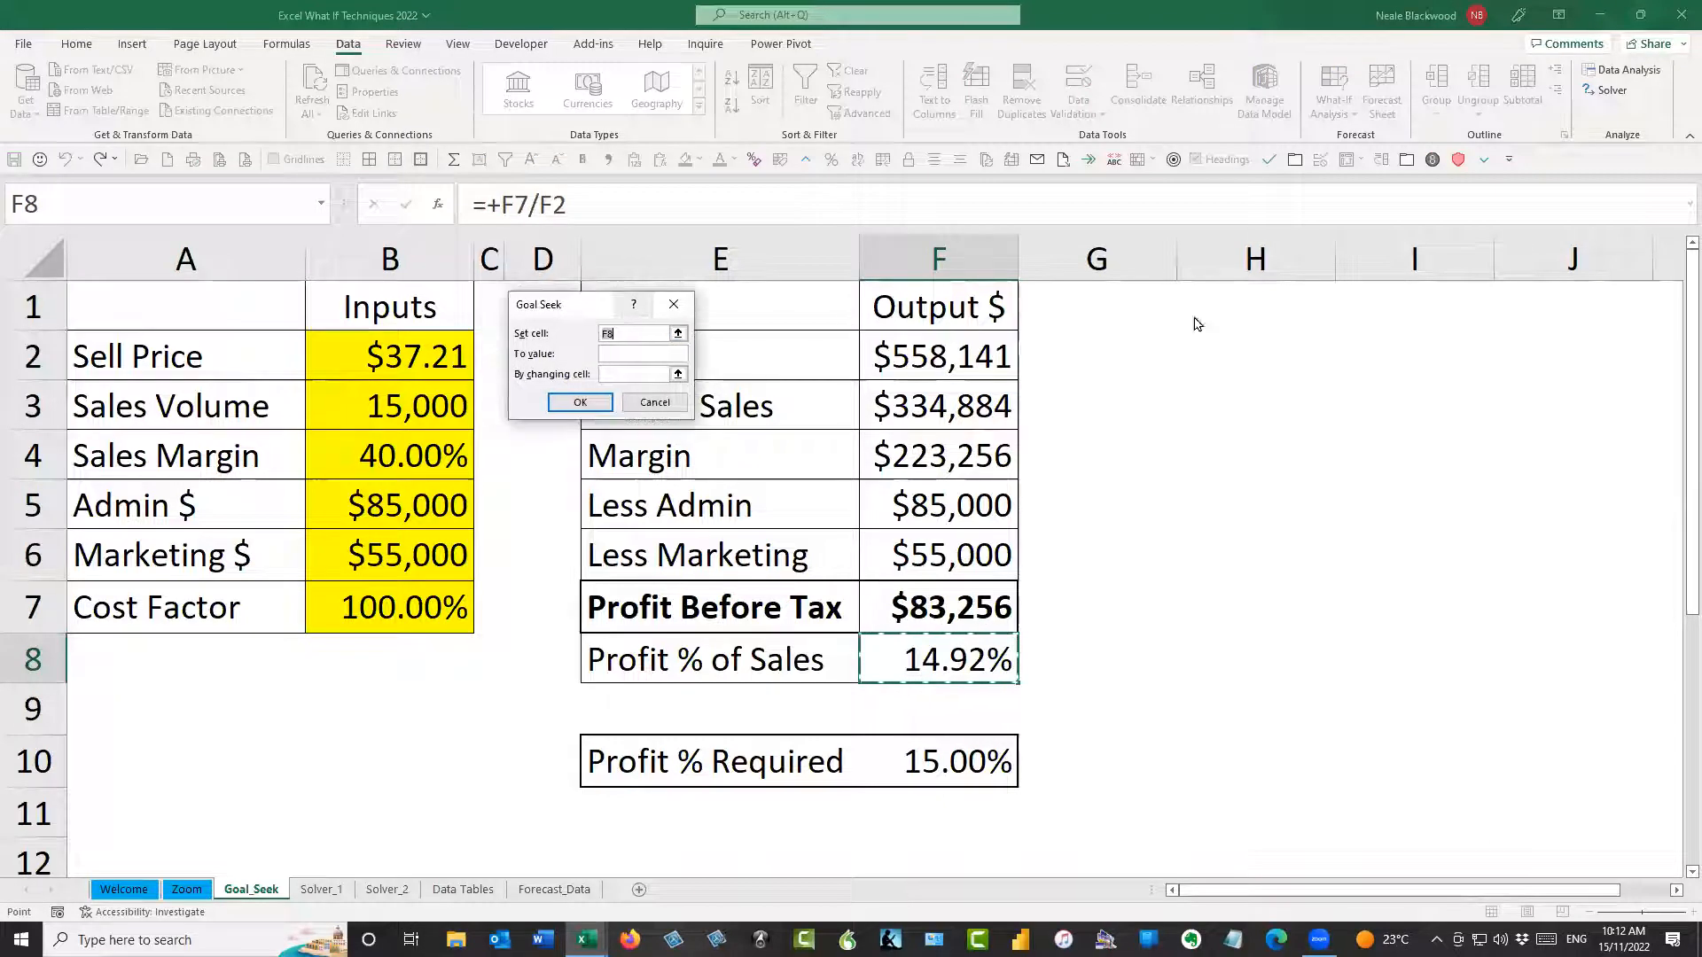
drag(610, 308, 1197, 324)
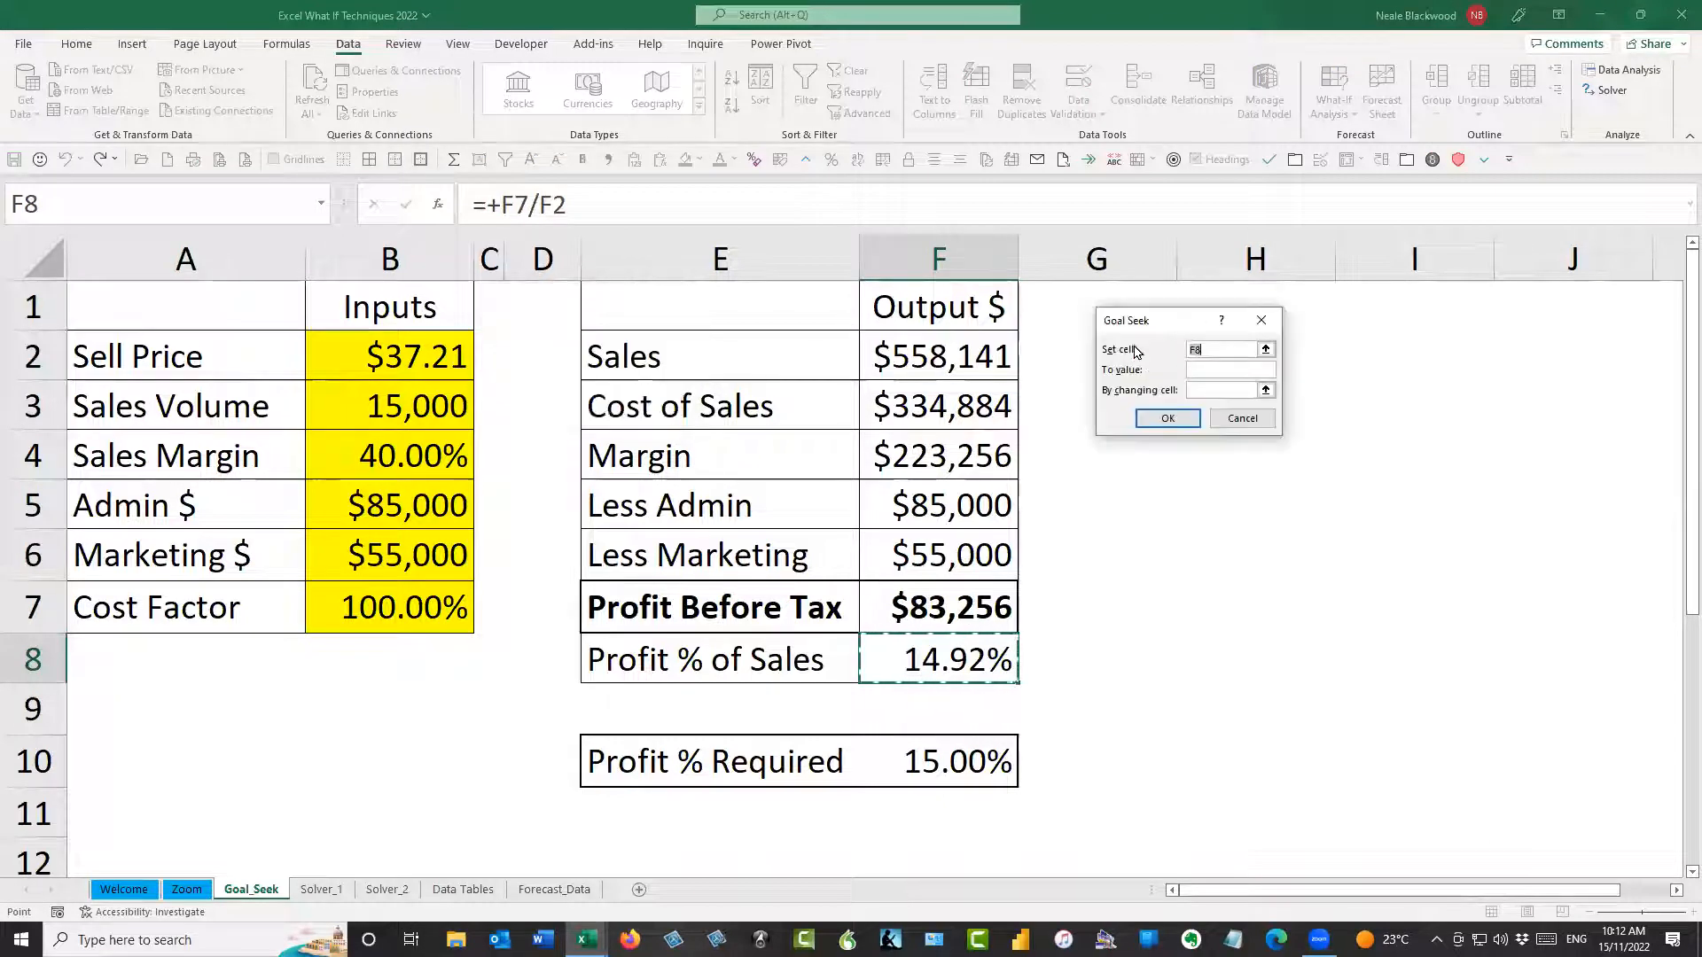
click(1213, 371)
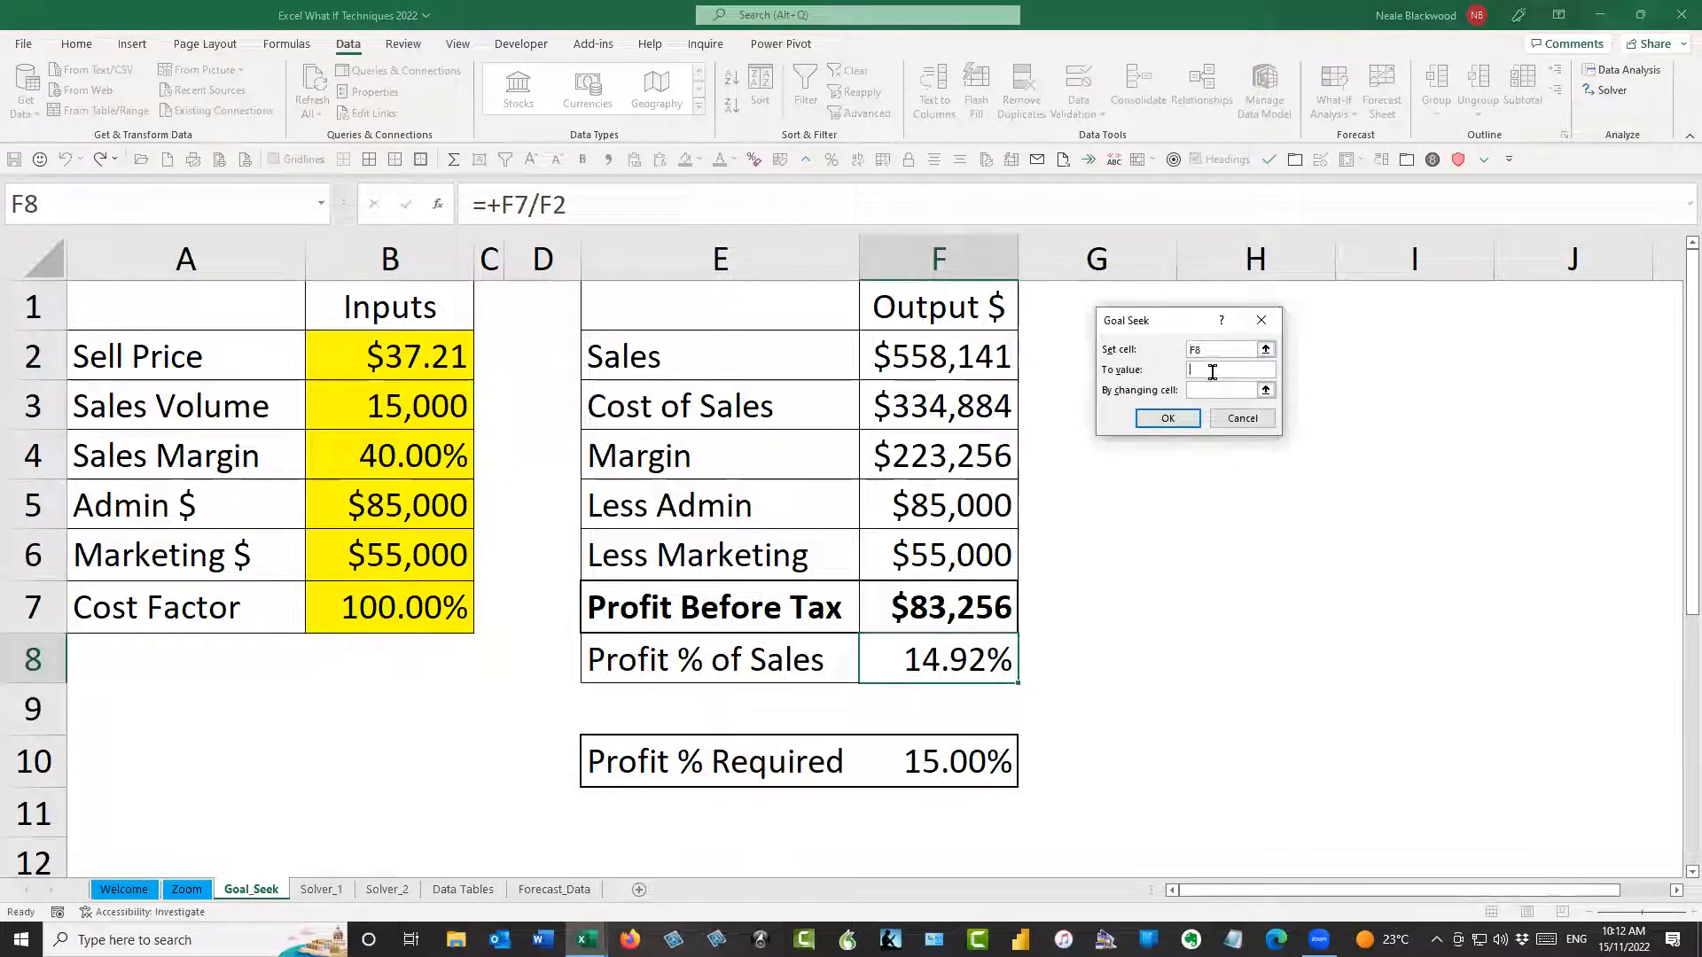
text(15%)
click(1218, 390)
click(386, 345)
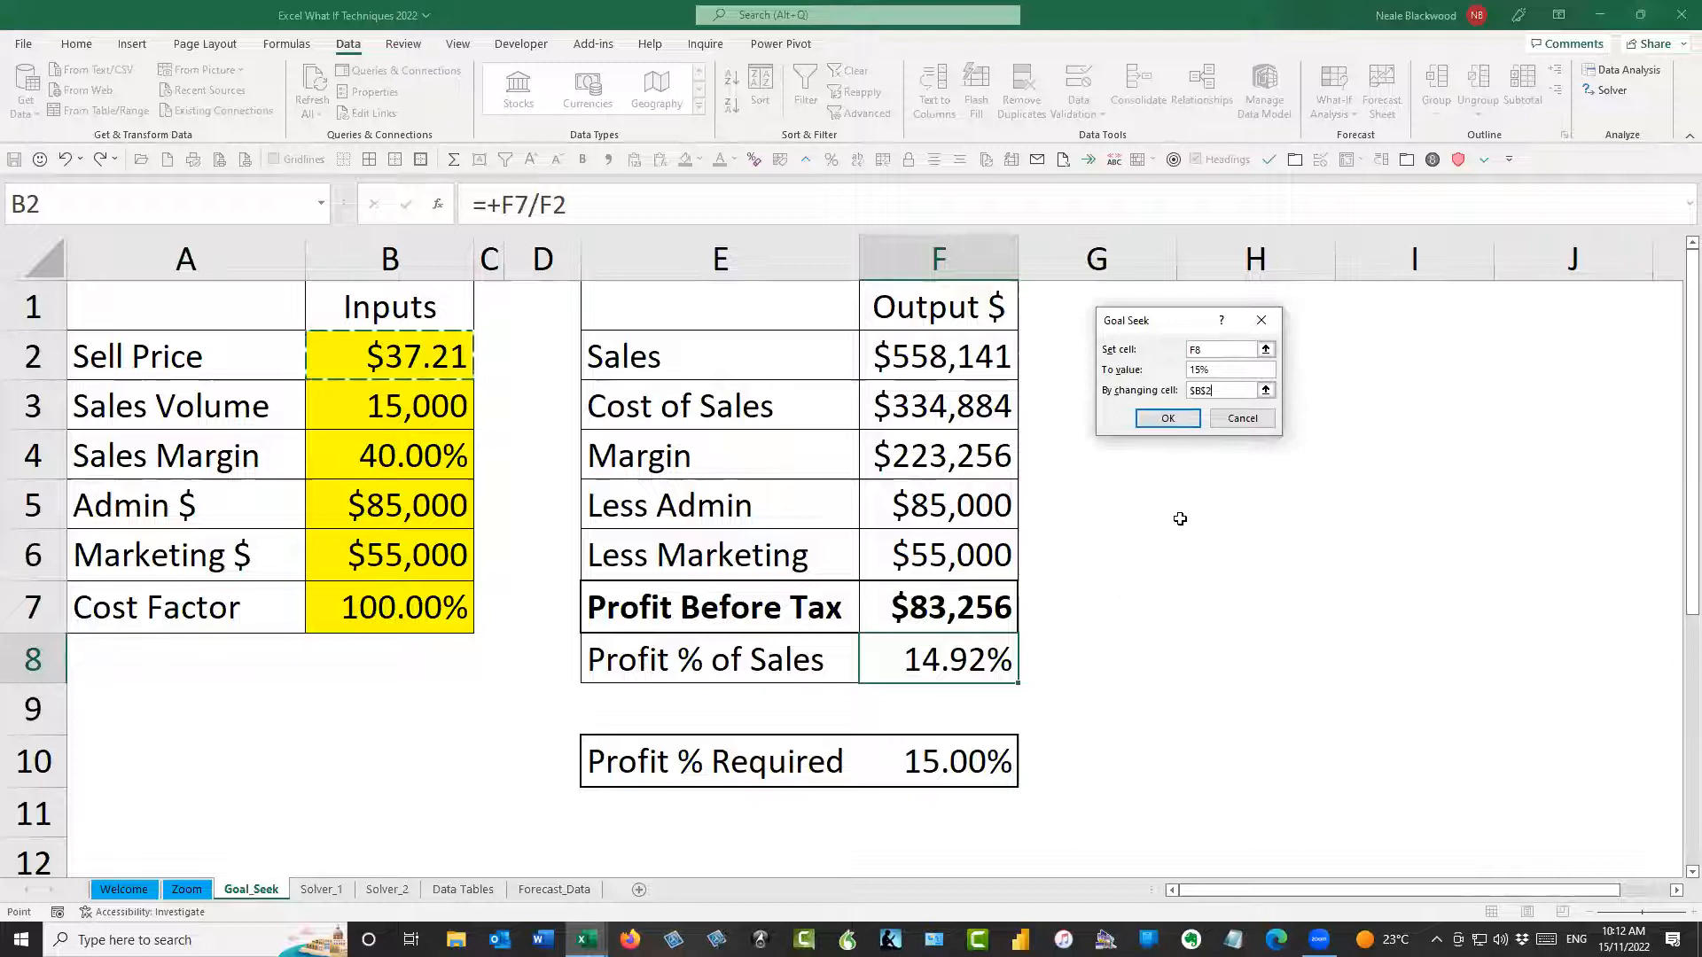
click(1249, 419)
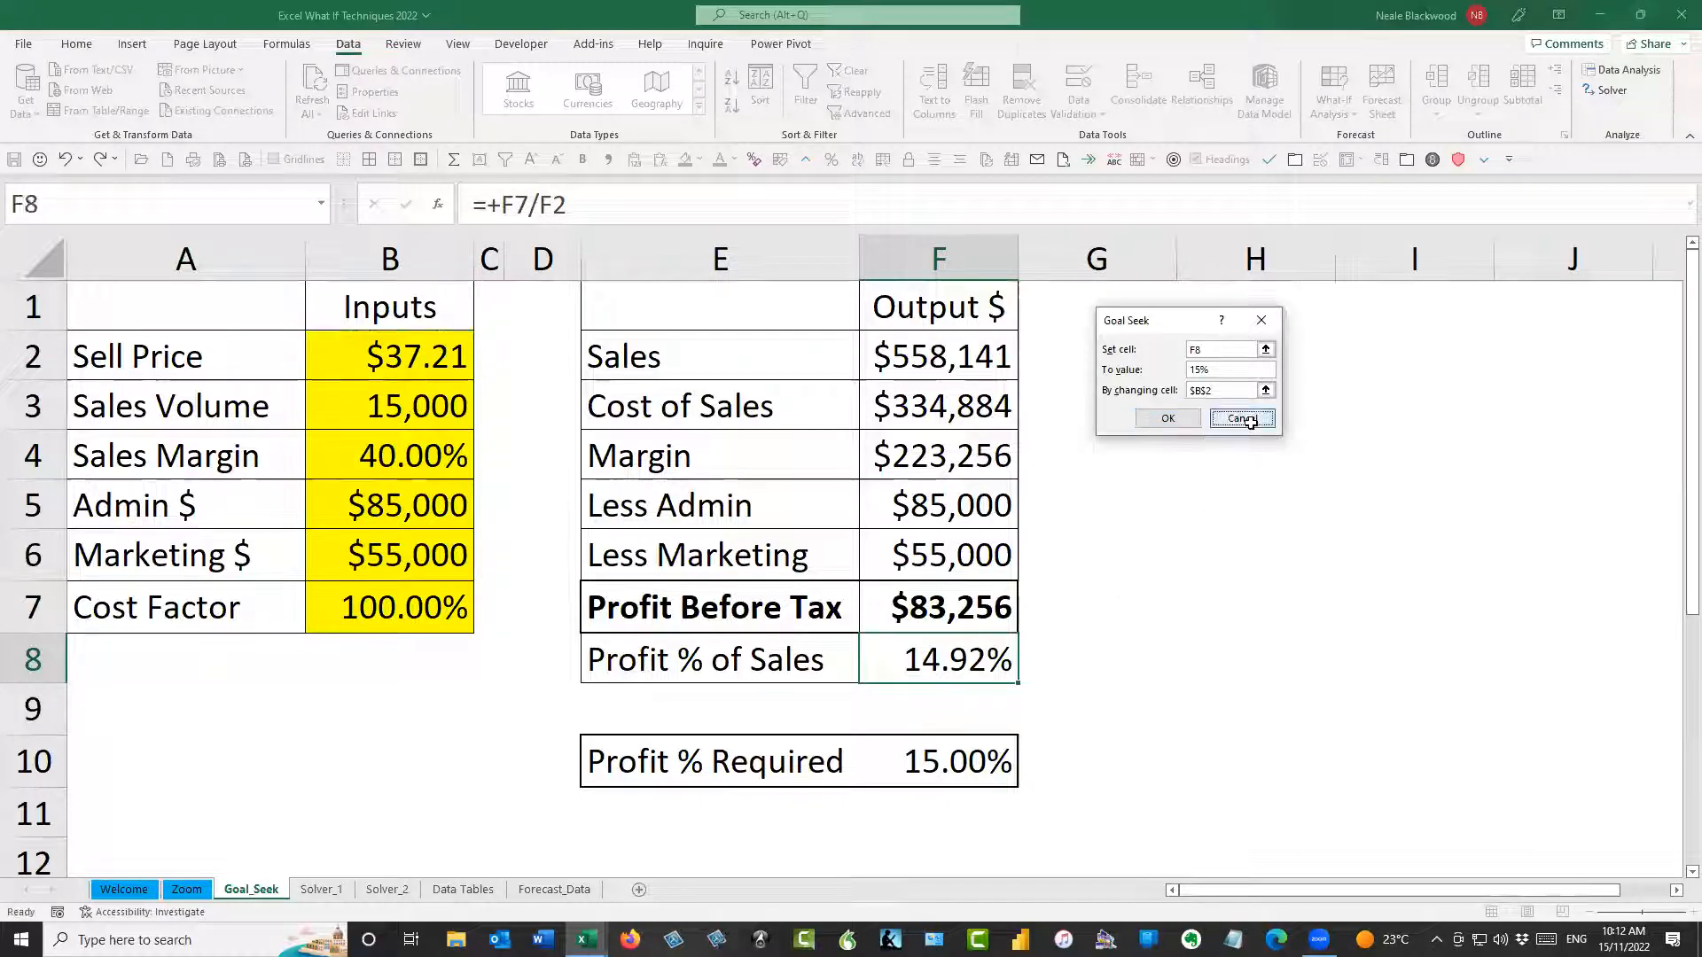
Set the Sell Price in B2 to 35
click(386, 346)
text(35)
key(Return)
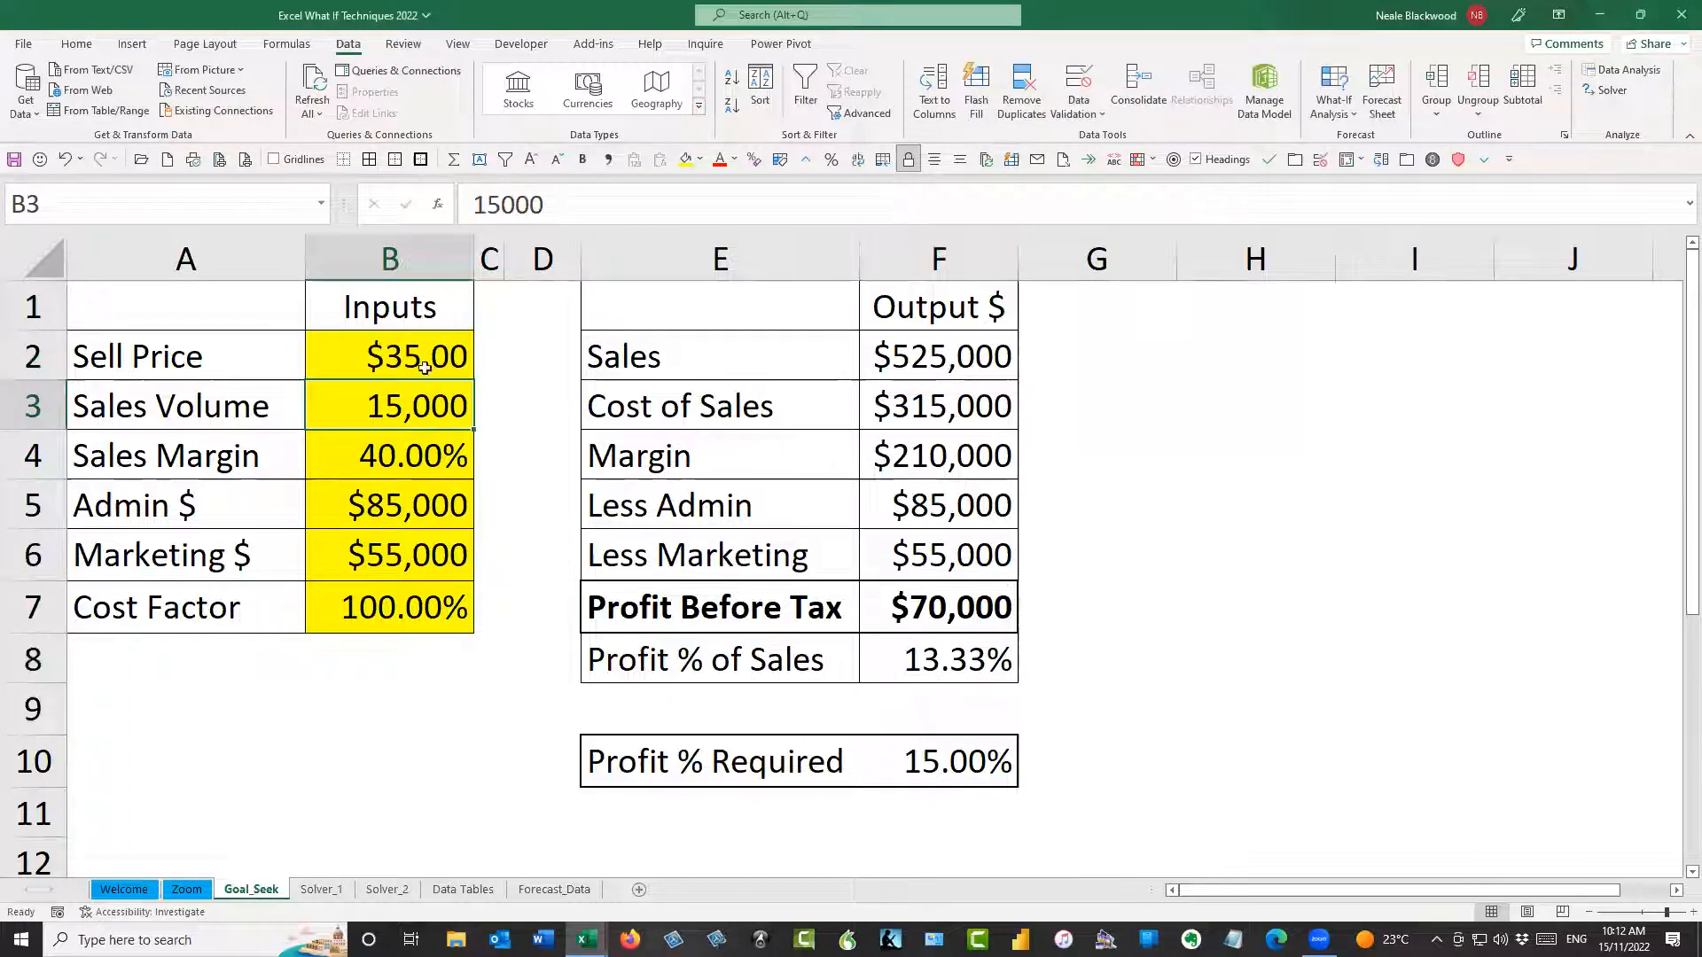
click(425, 367)
Goal Seek the Profit % of Sales cell F8 to 15% by changing the Sell Price in B2, and accept the result
click(990, 660)
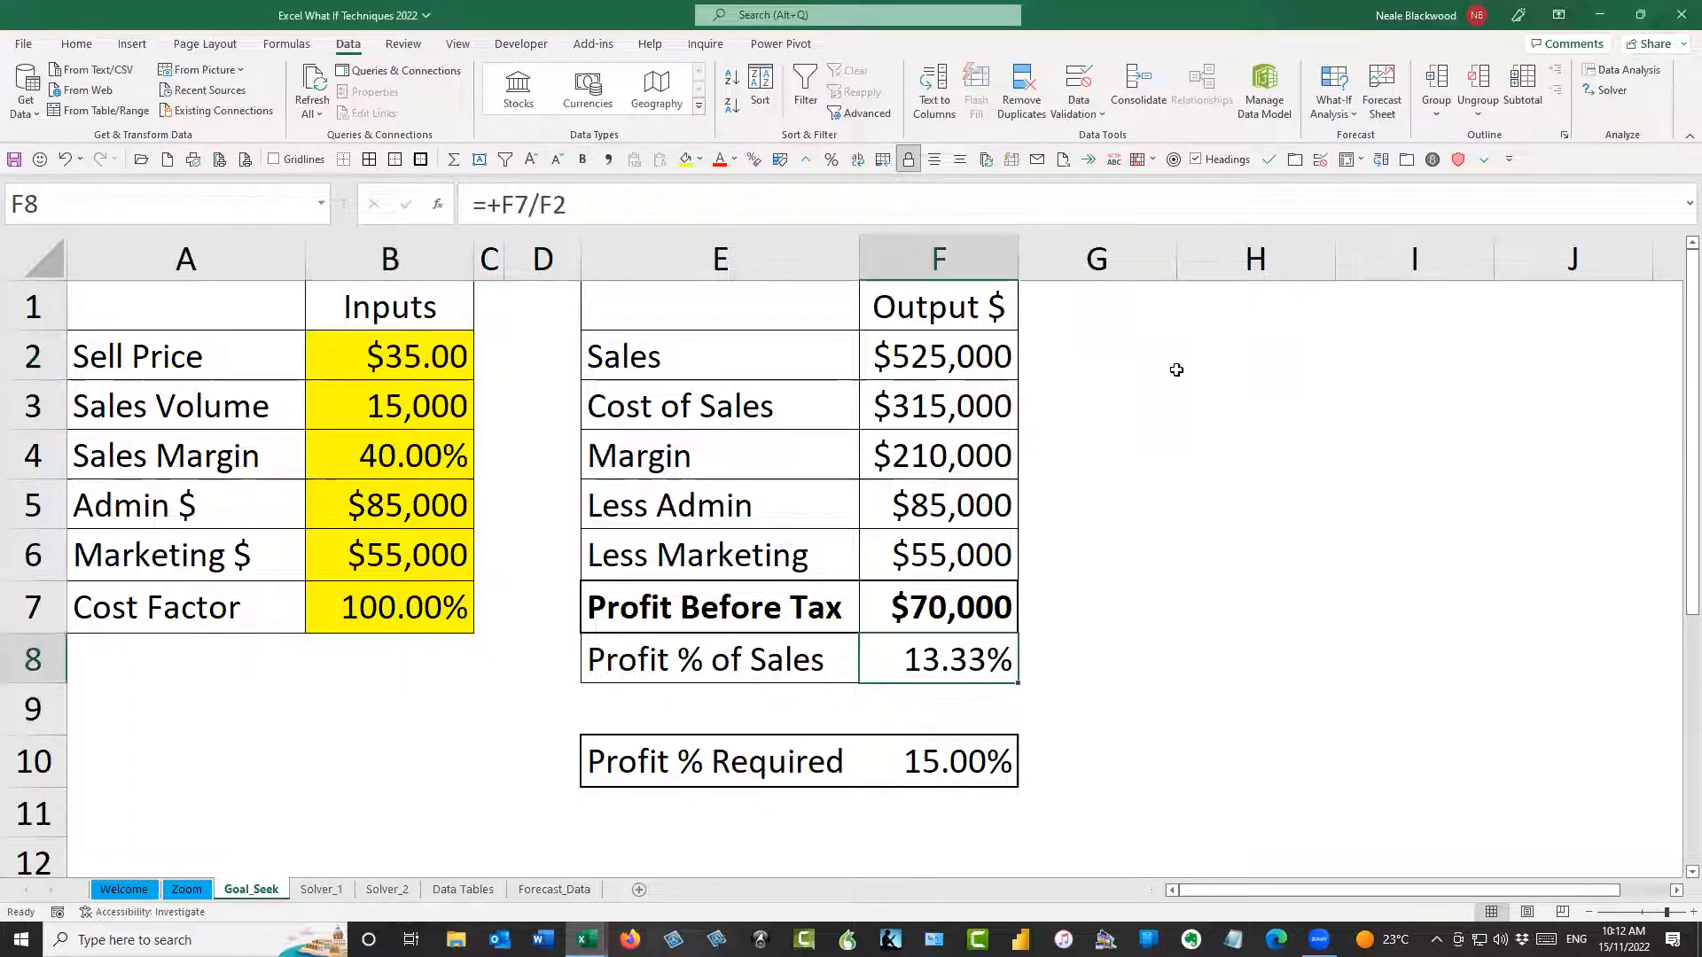
click(1332, 110)
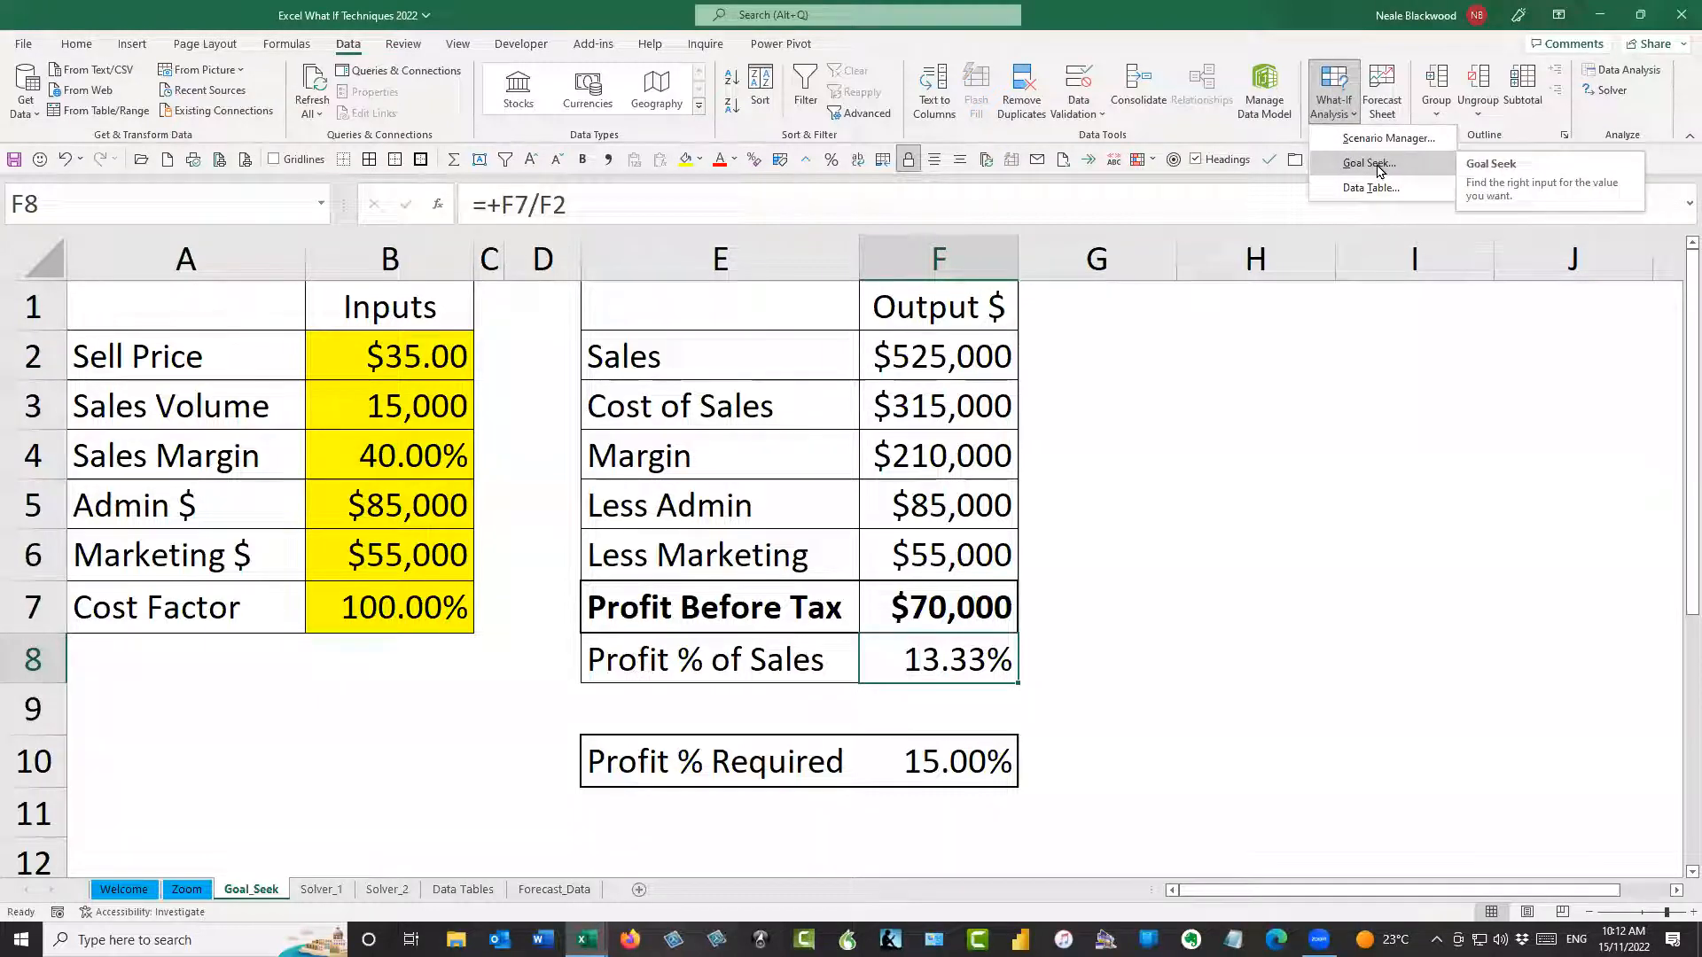
click(1369, 163)
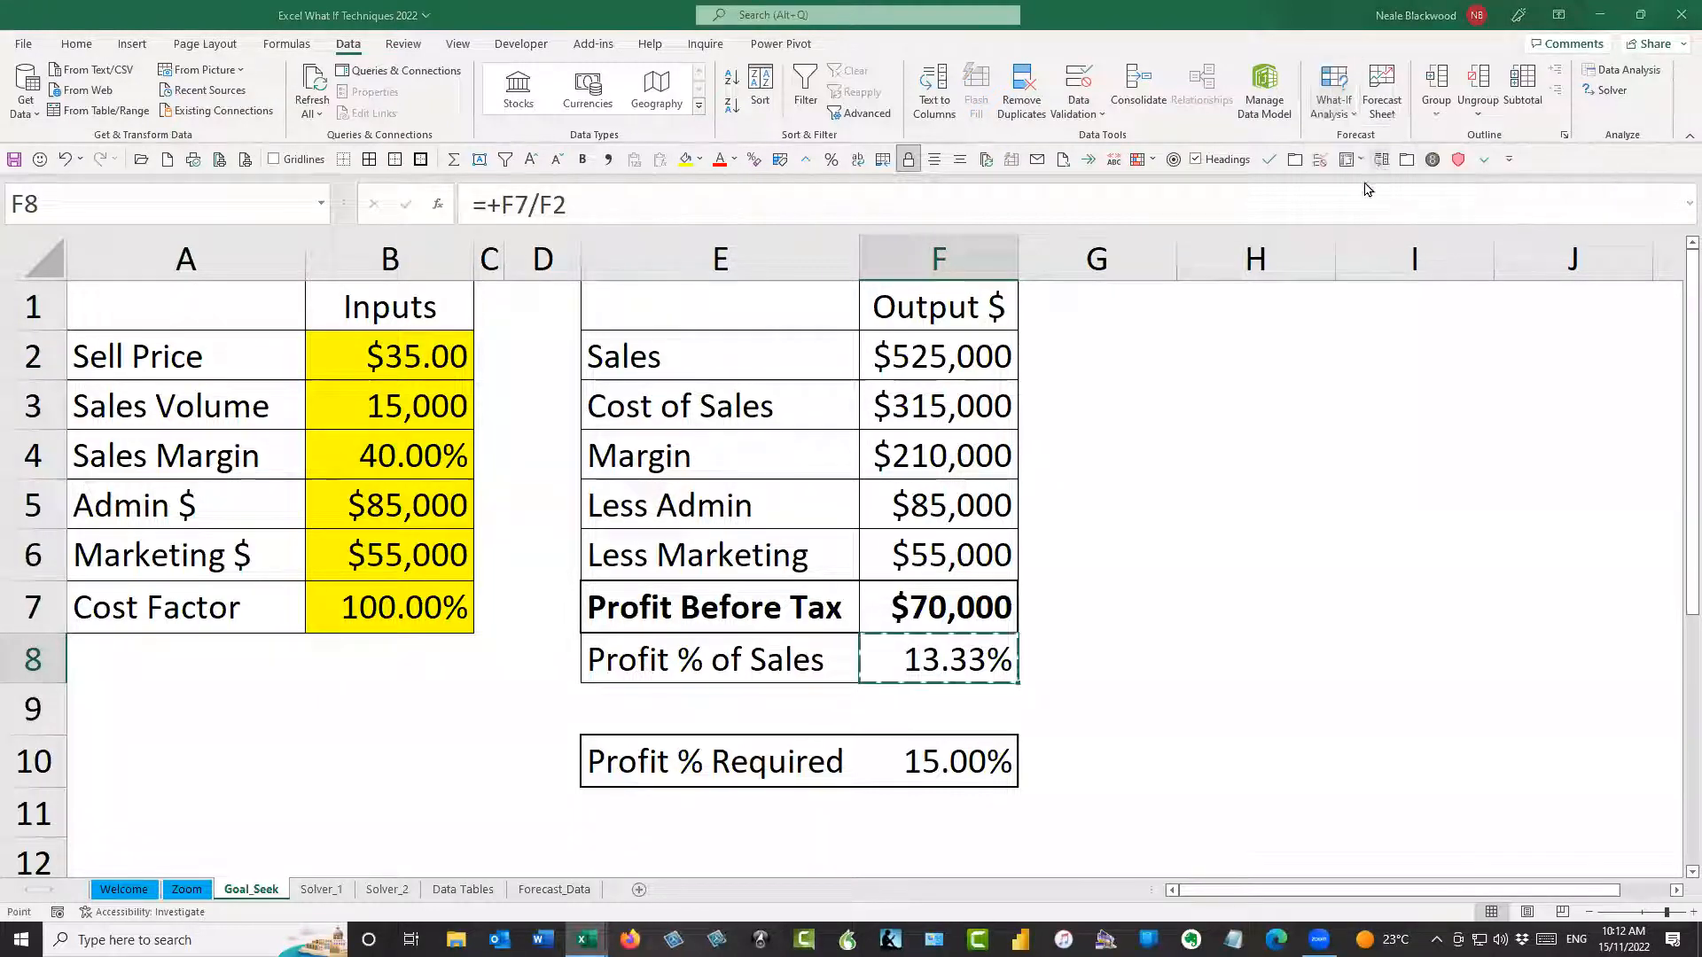
click(1212, 372)
text(15%)
click(1221, 390)
click(398, 347)
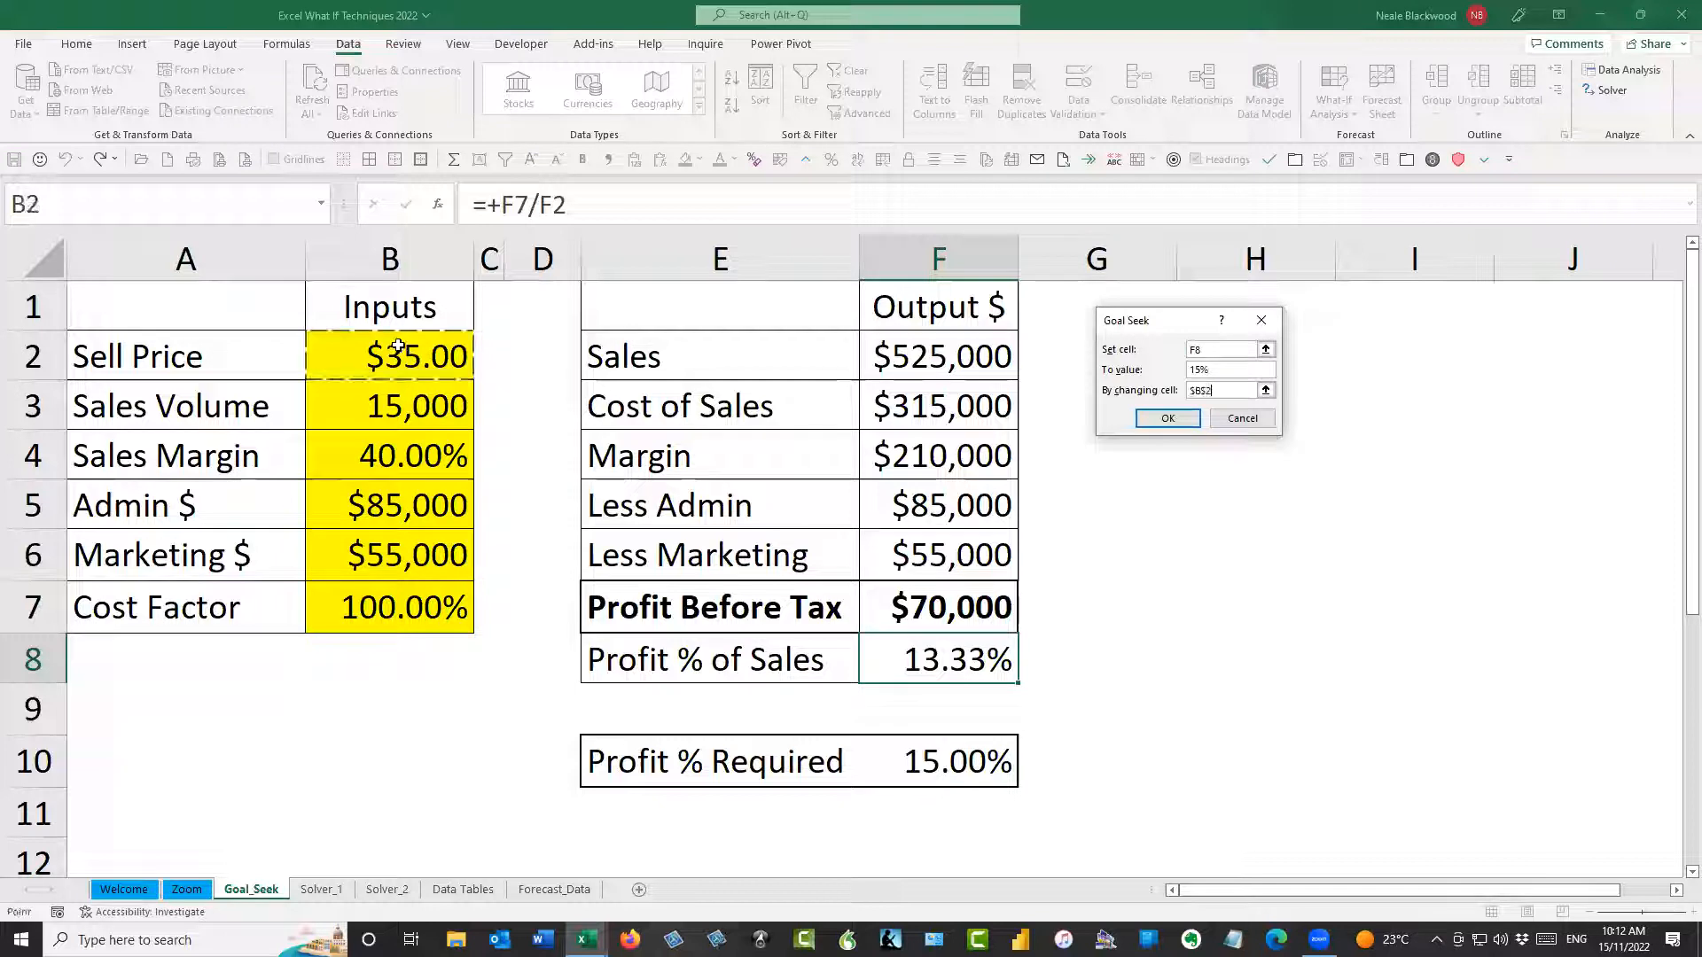
click(1166, 418)
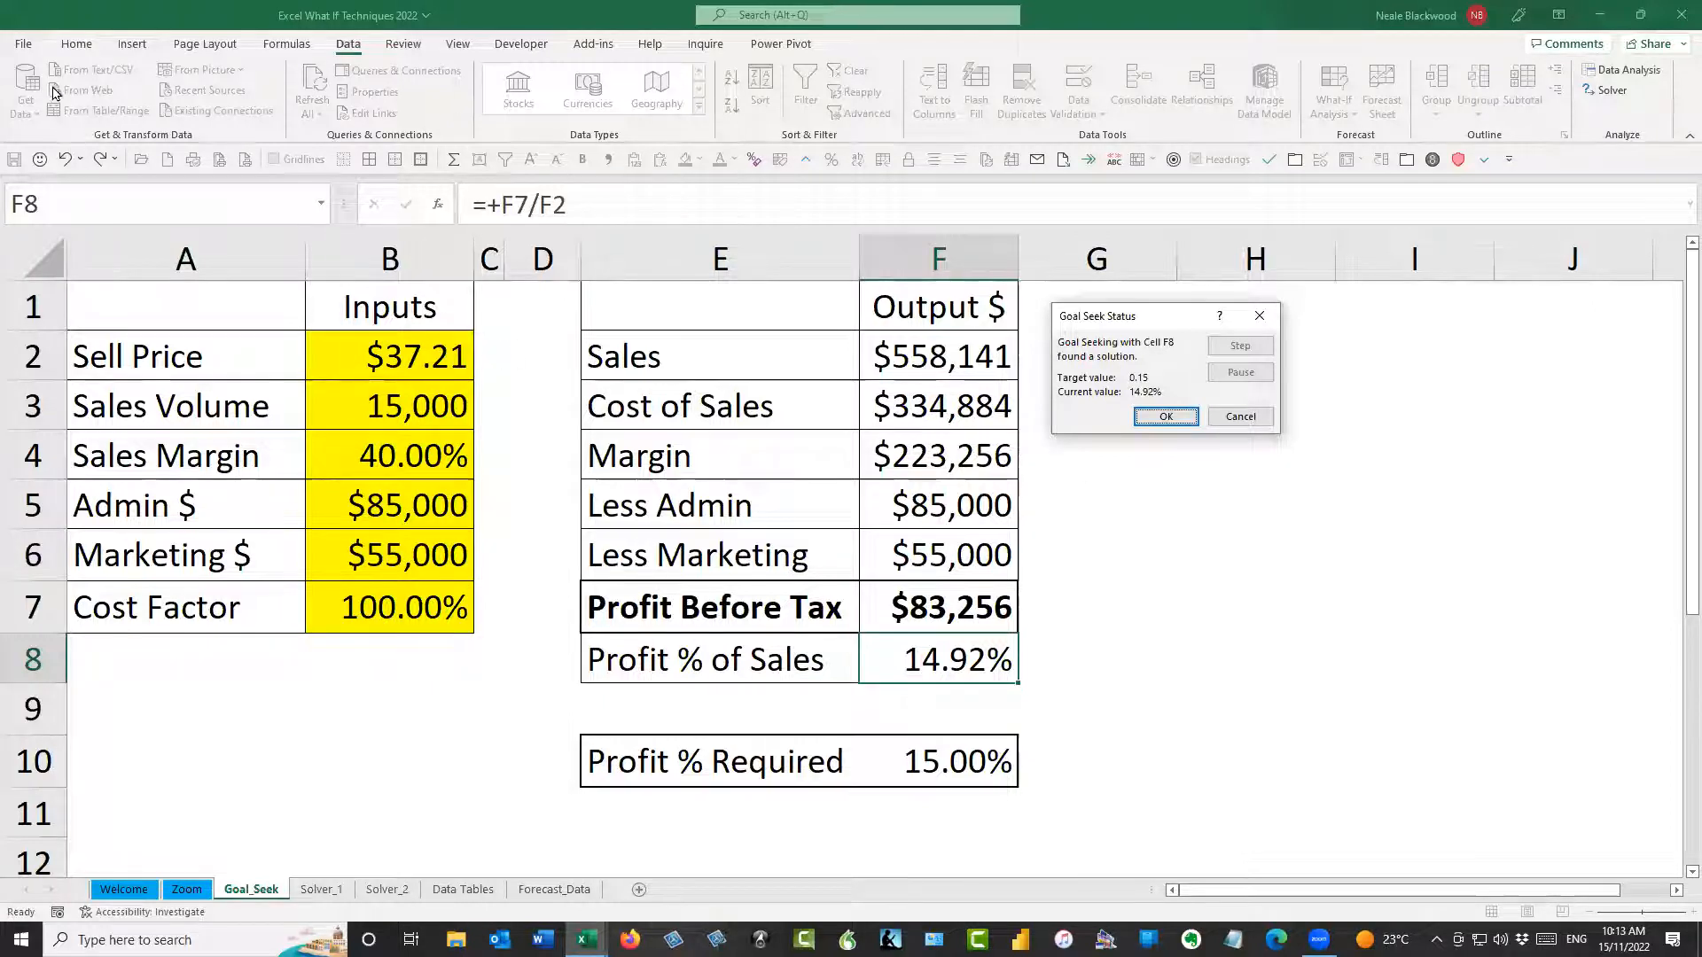
click(1181, 419)
Reset the Sell Price in B2 to 35 and keep that cell selected
click(441, 363)
text(35)
key(Return)
click(442, 362)
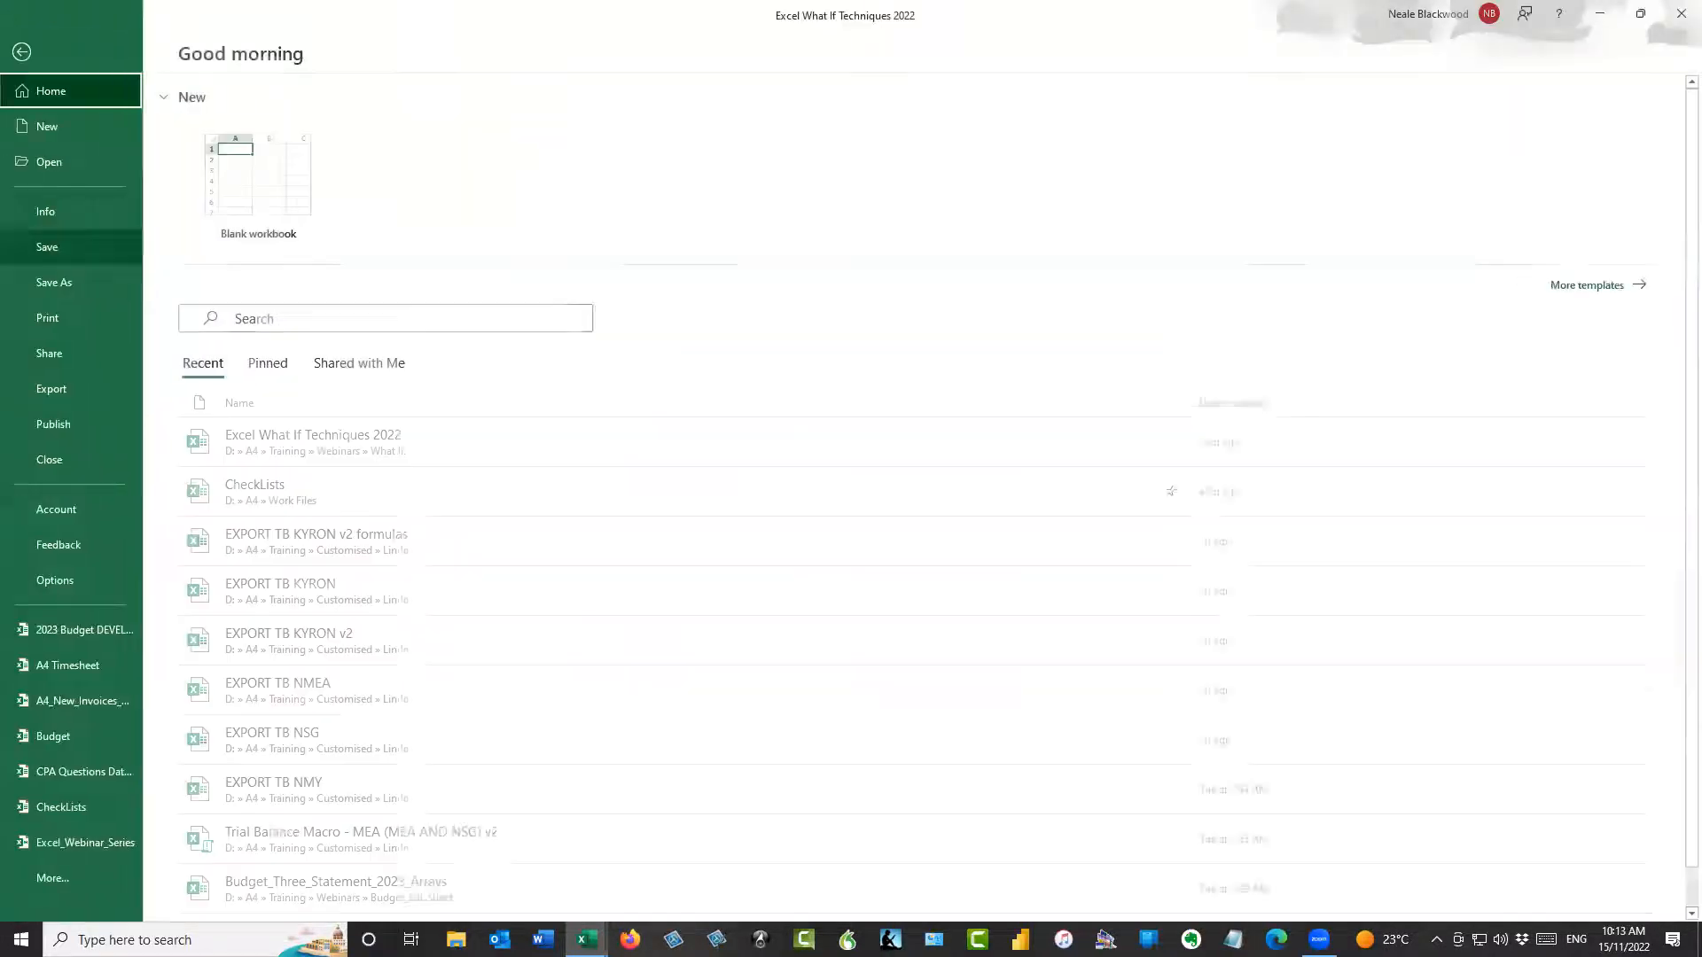
Enable iterative calculation in the Formulas options and apply the change
click(23, 43)
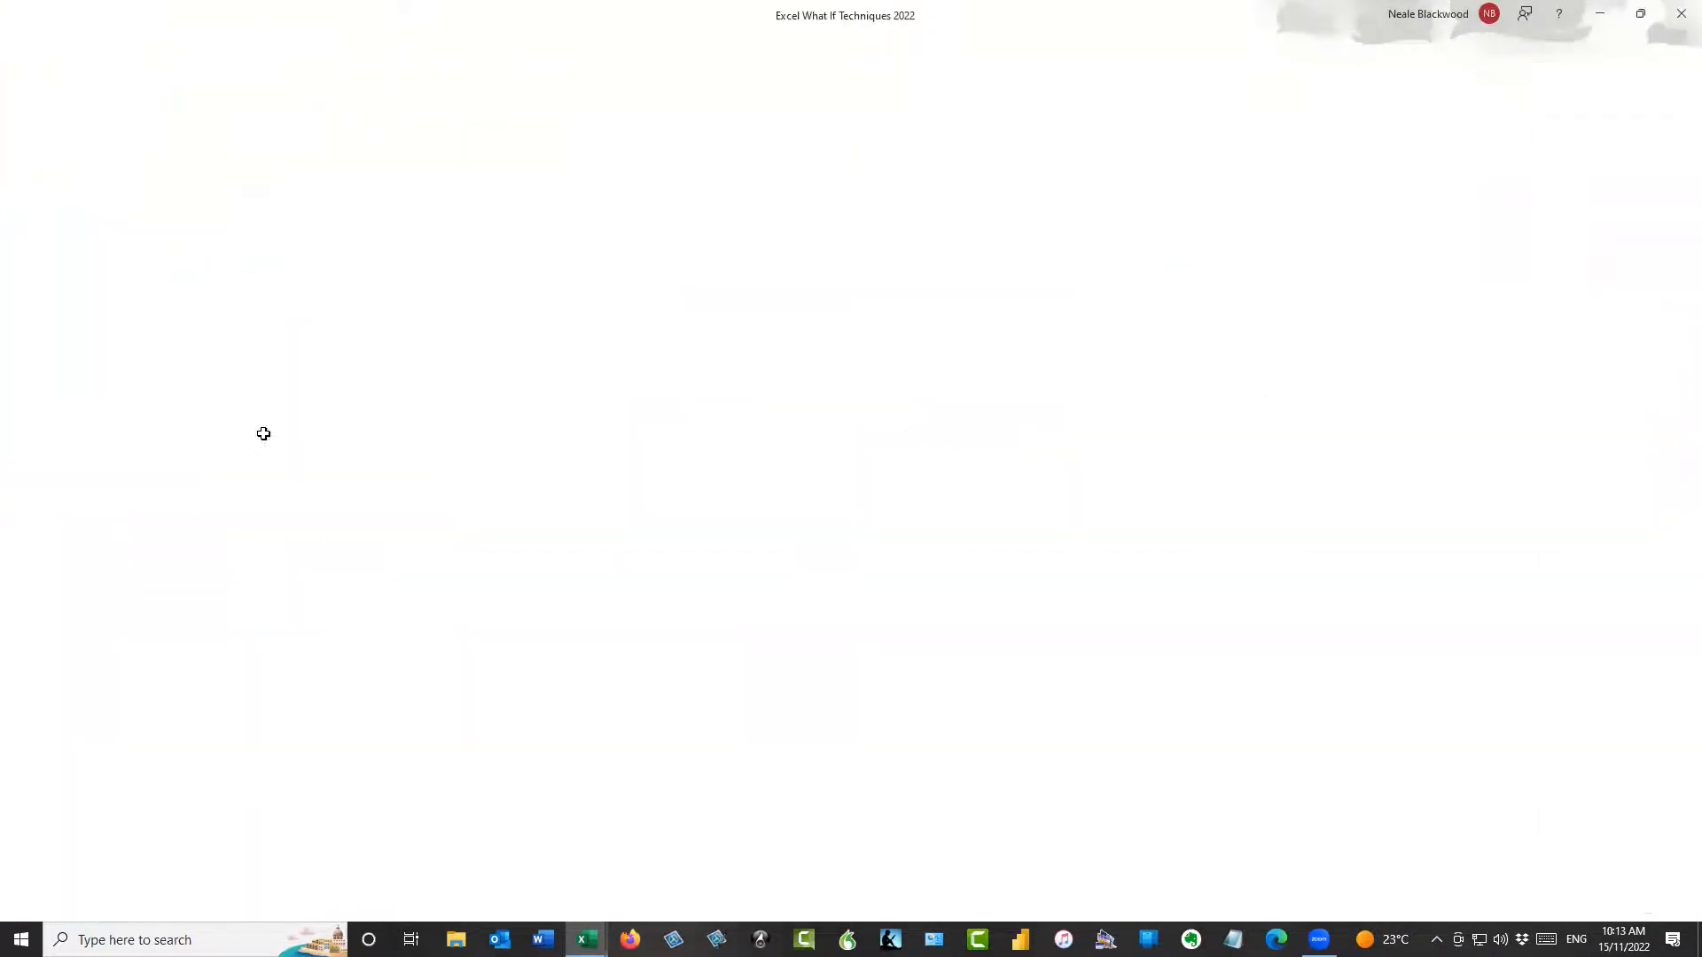
click(532, 228)
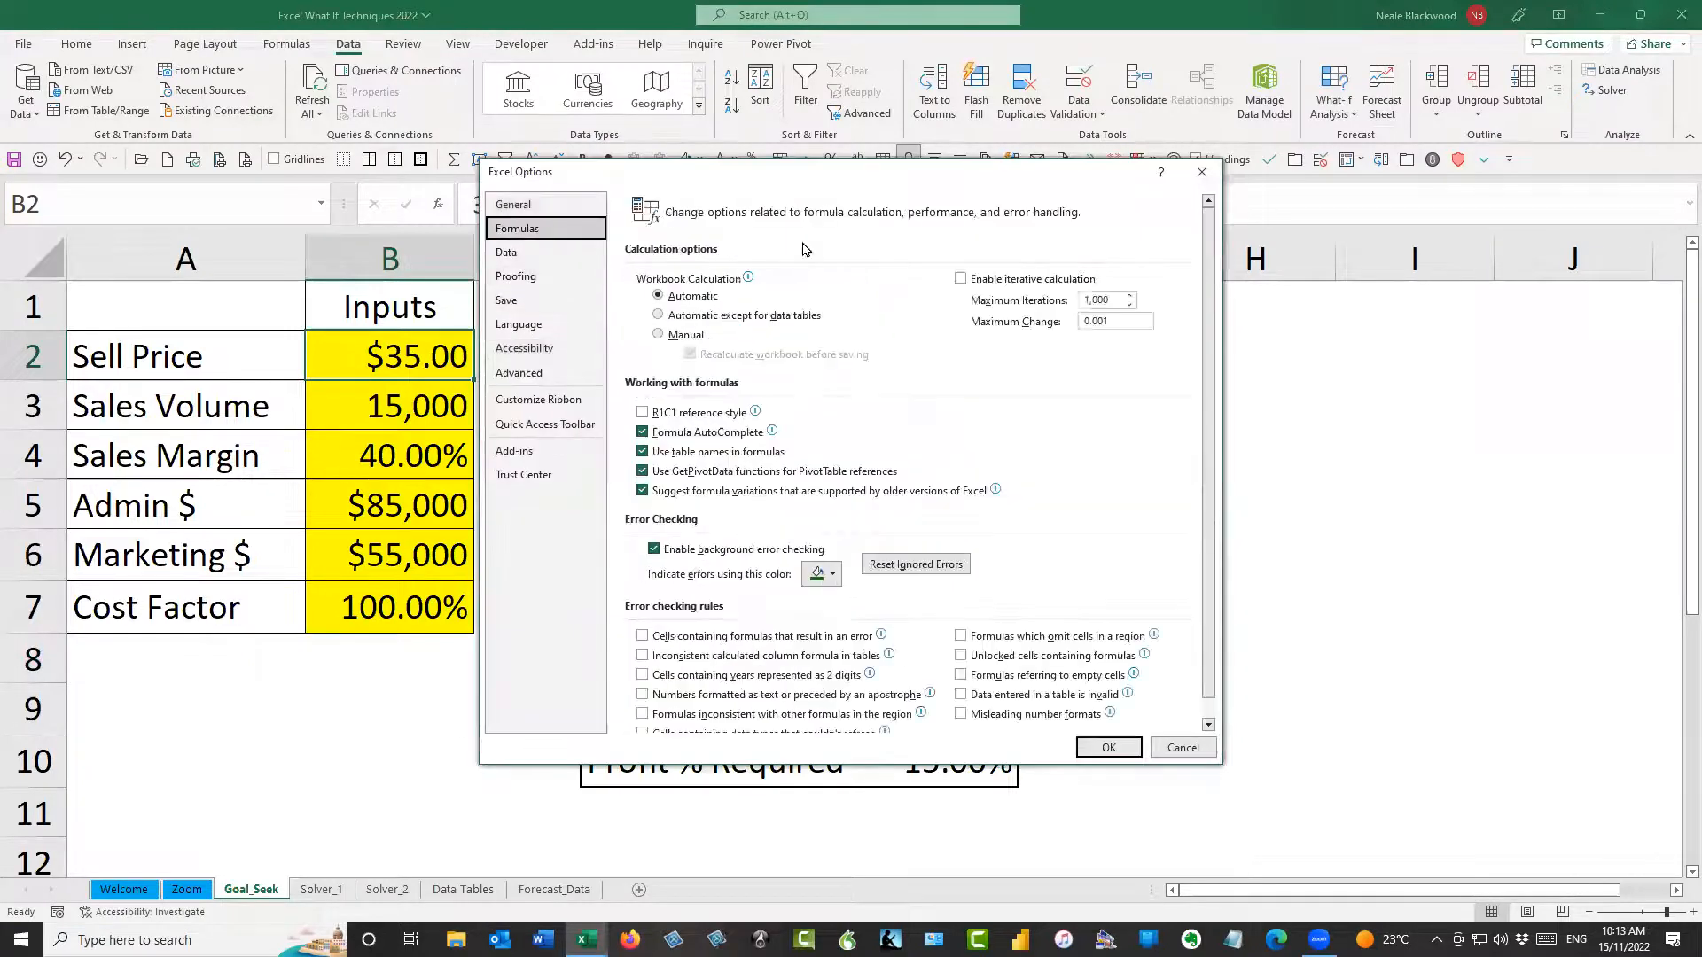
click(969, 281)
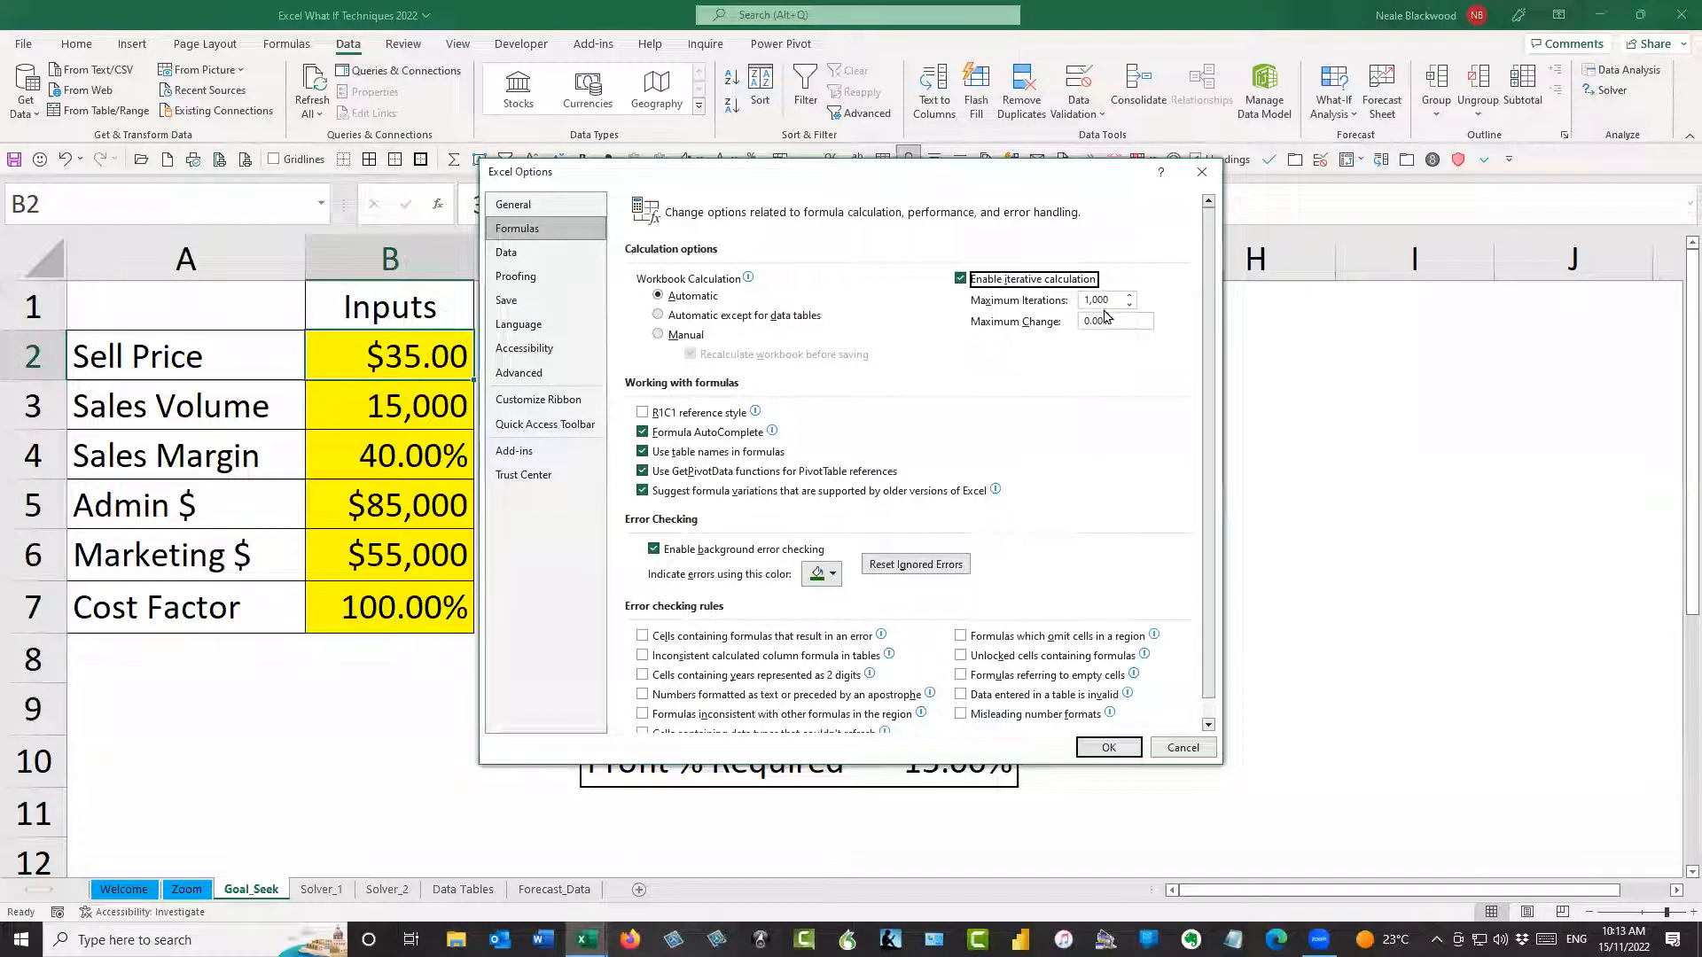
click(1108, 747)
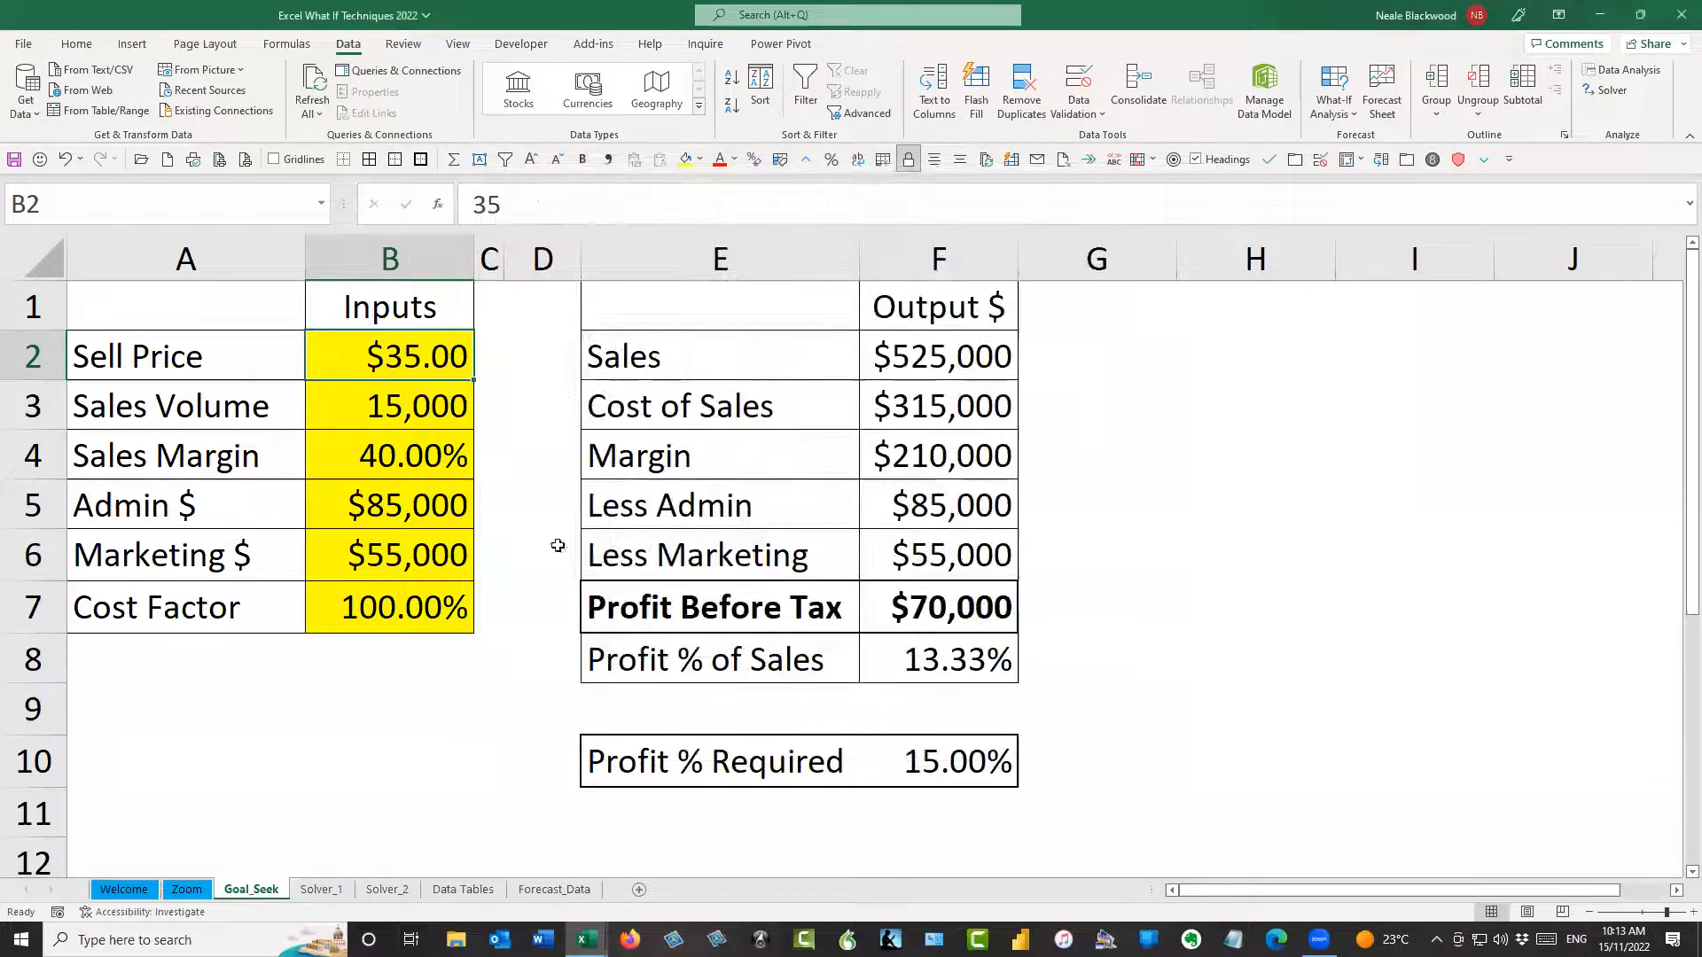
Rerun Goal Seek on the Profit % of Sales cell F8 to 15% by changing the Sell Price in B2, and accept it
click(932, 660)
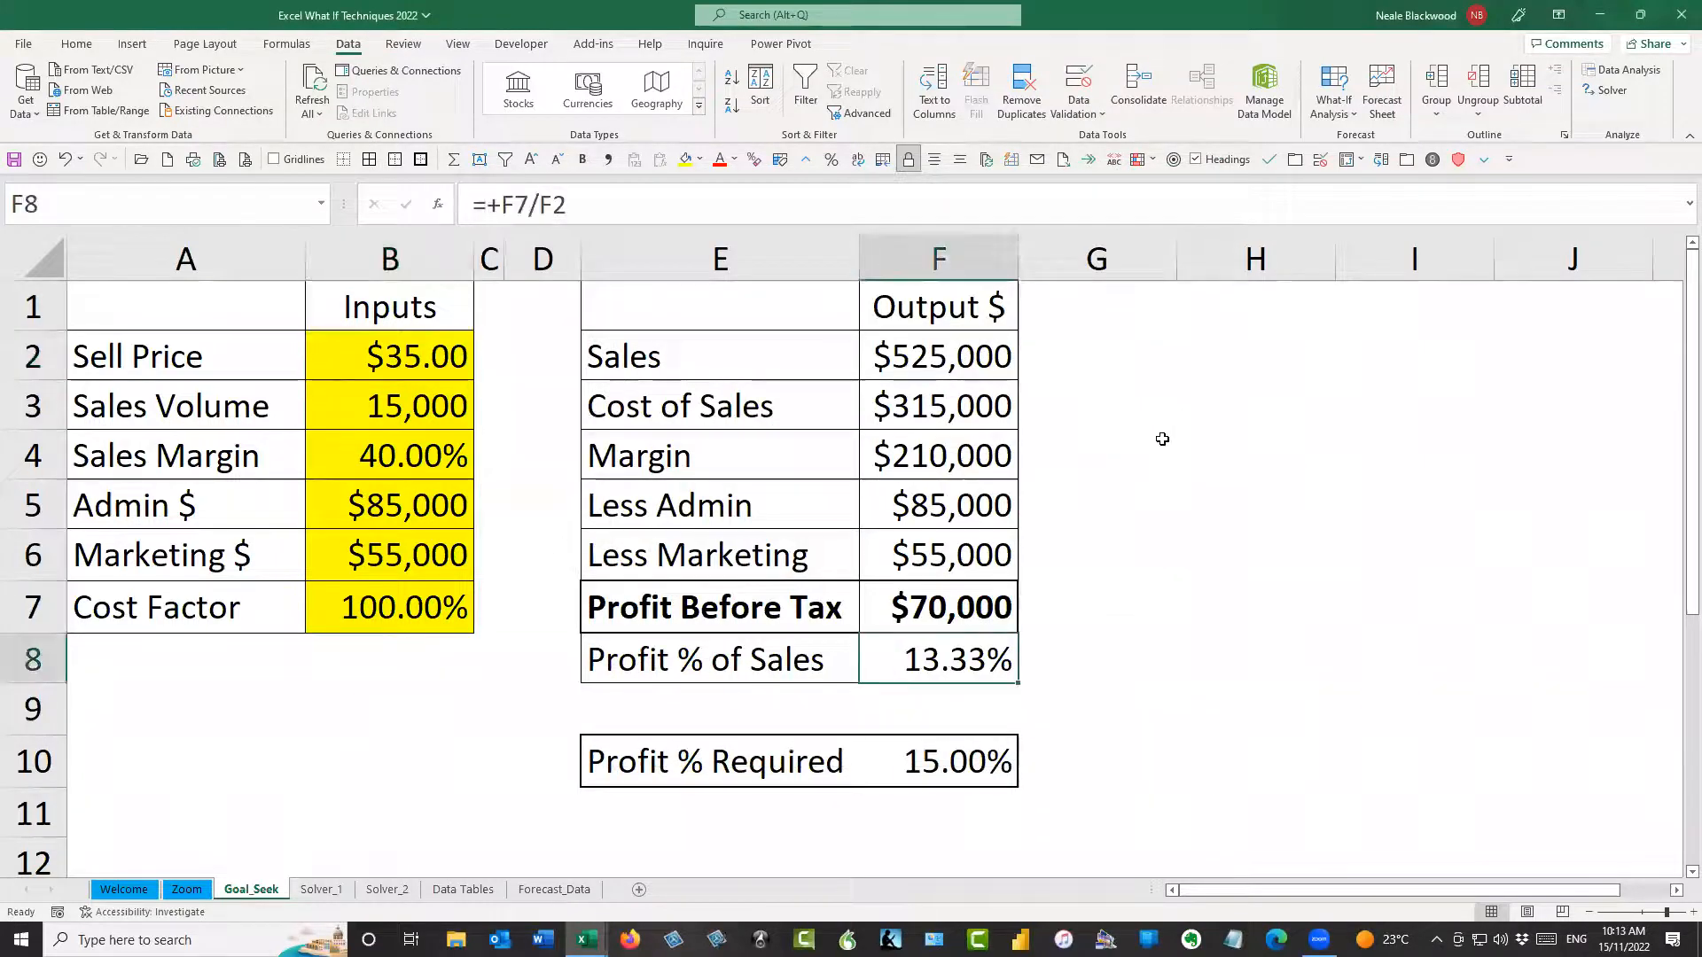
key(alt+a)
key(w)
key(g)
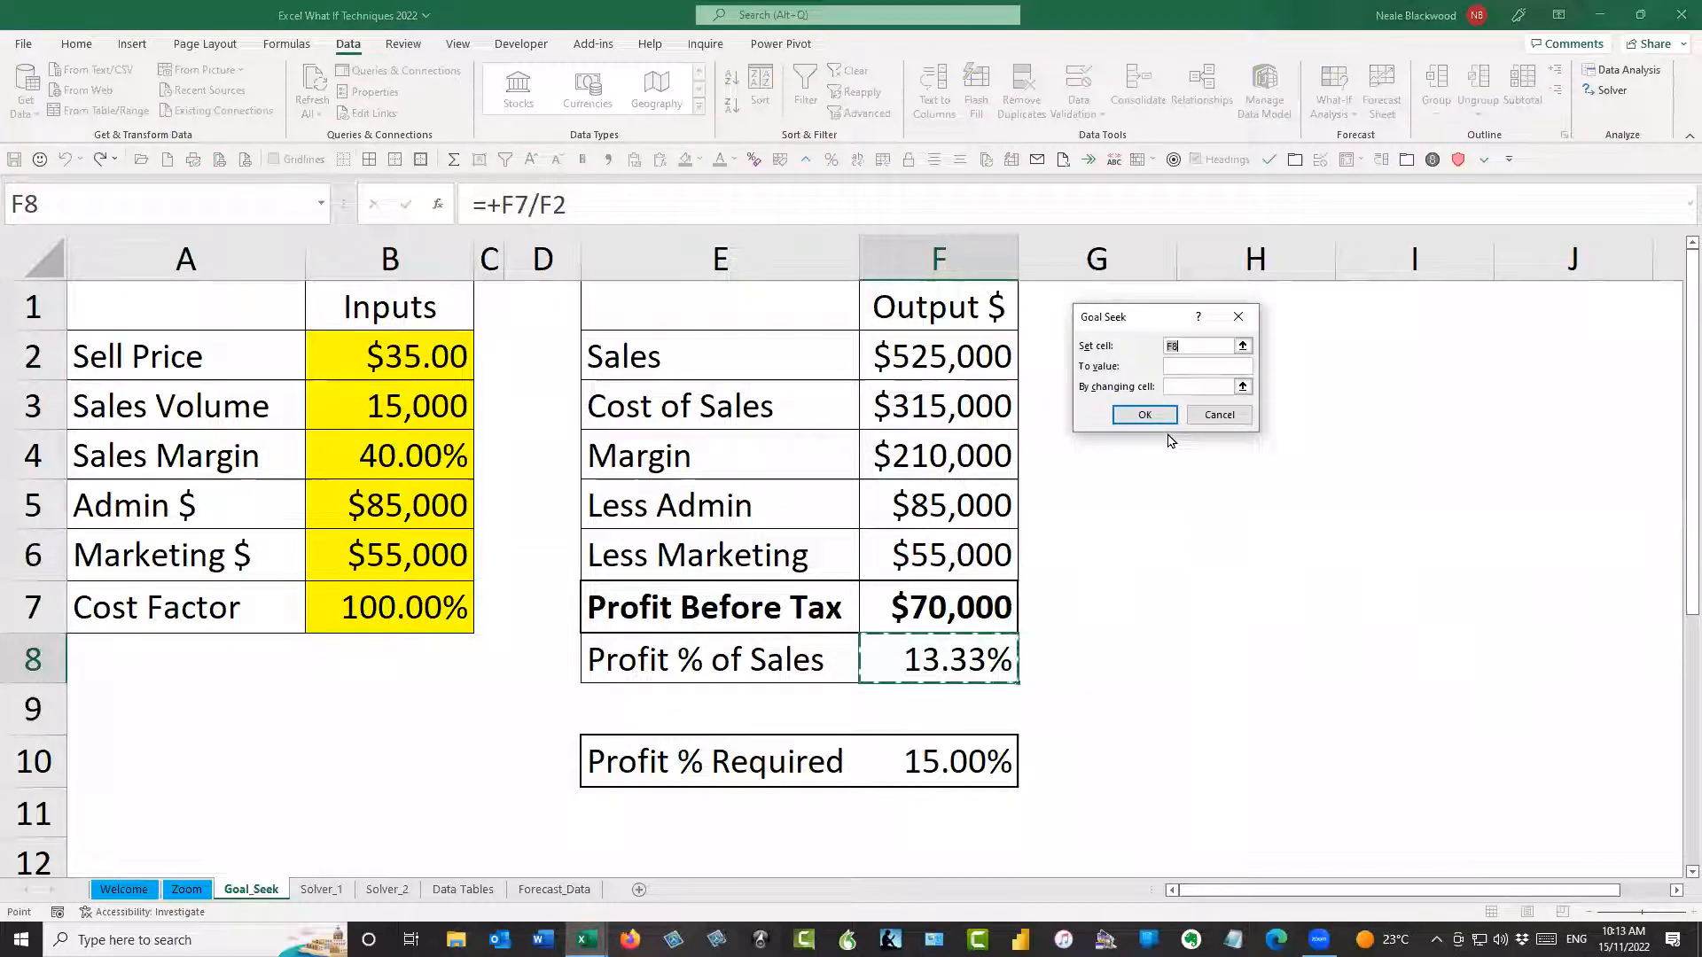
click(1195, 365)
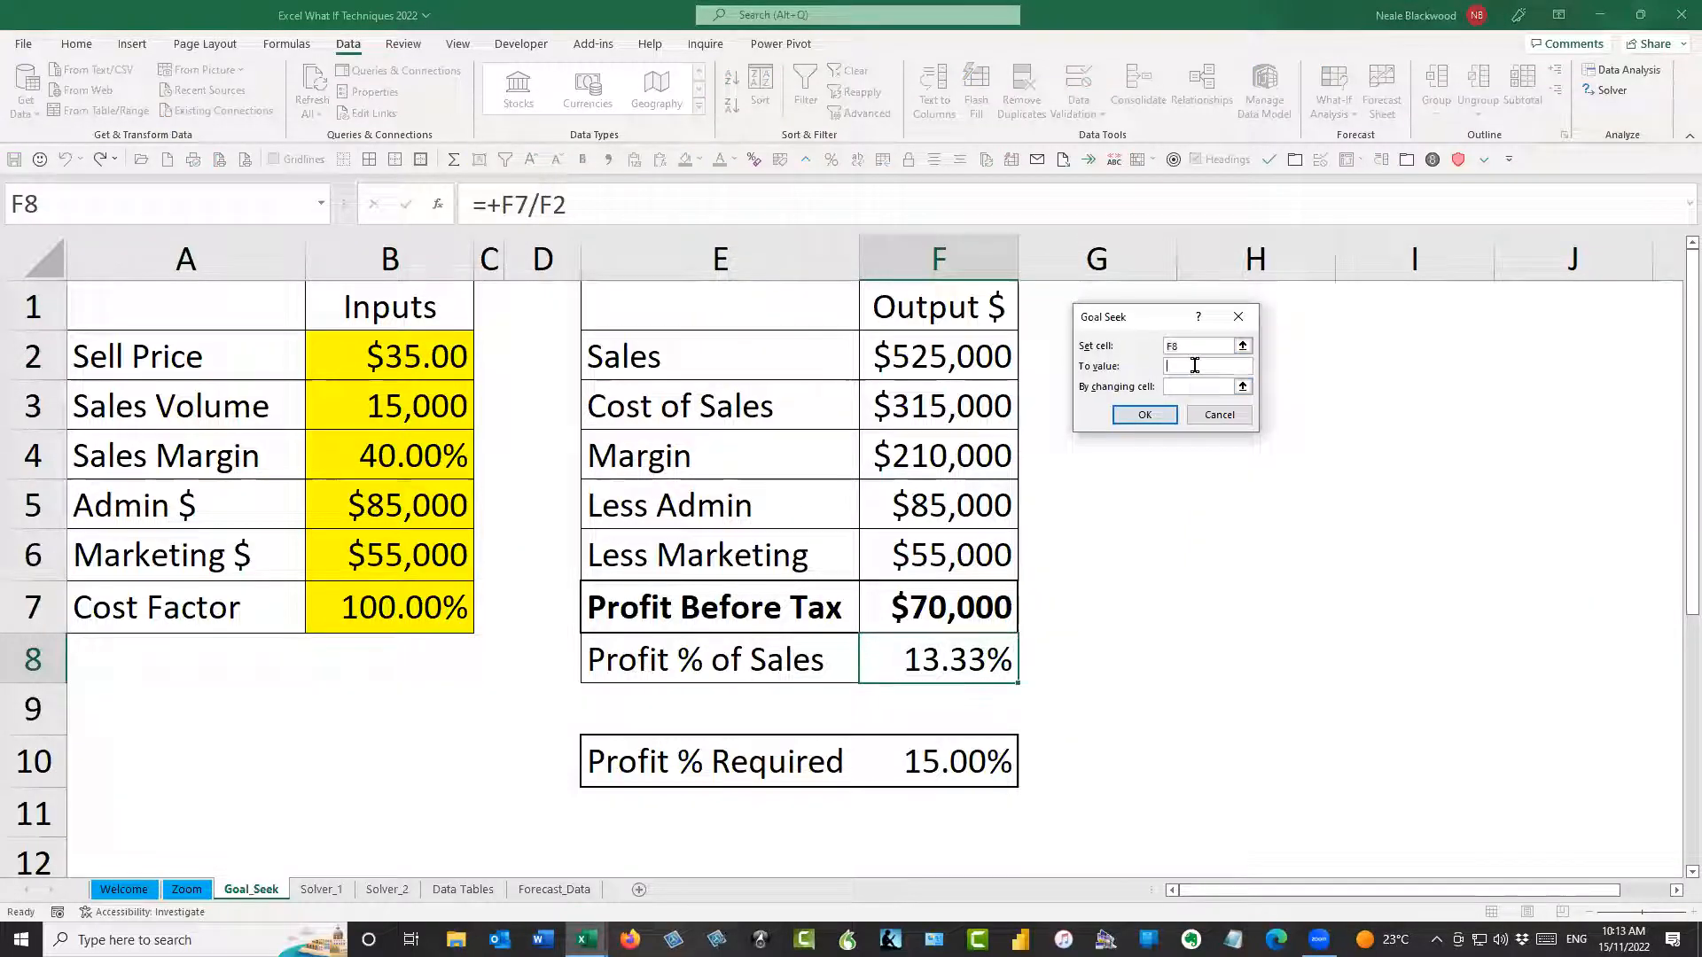
text(15%)
click(1193, 387)
click(413, 357)
click(1162, 414)
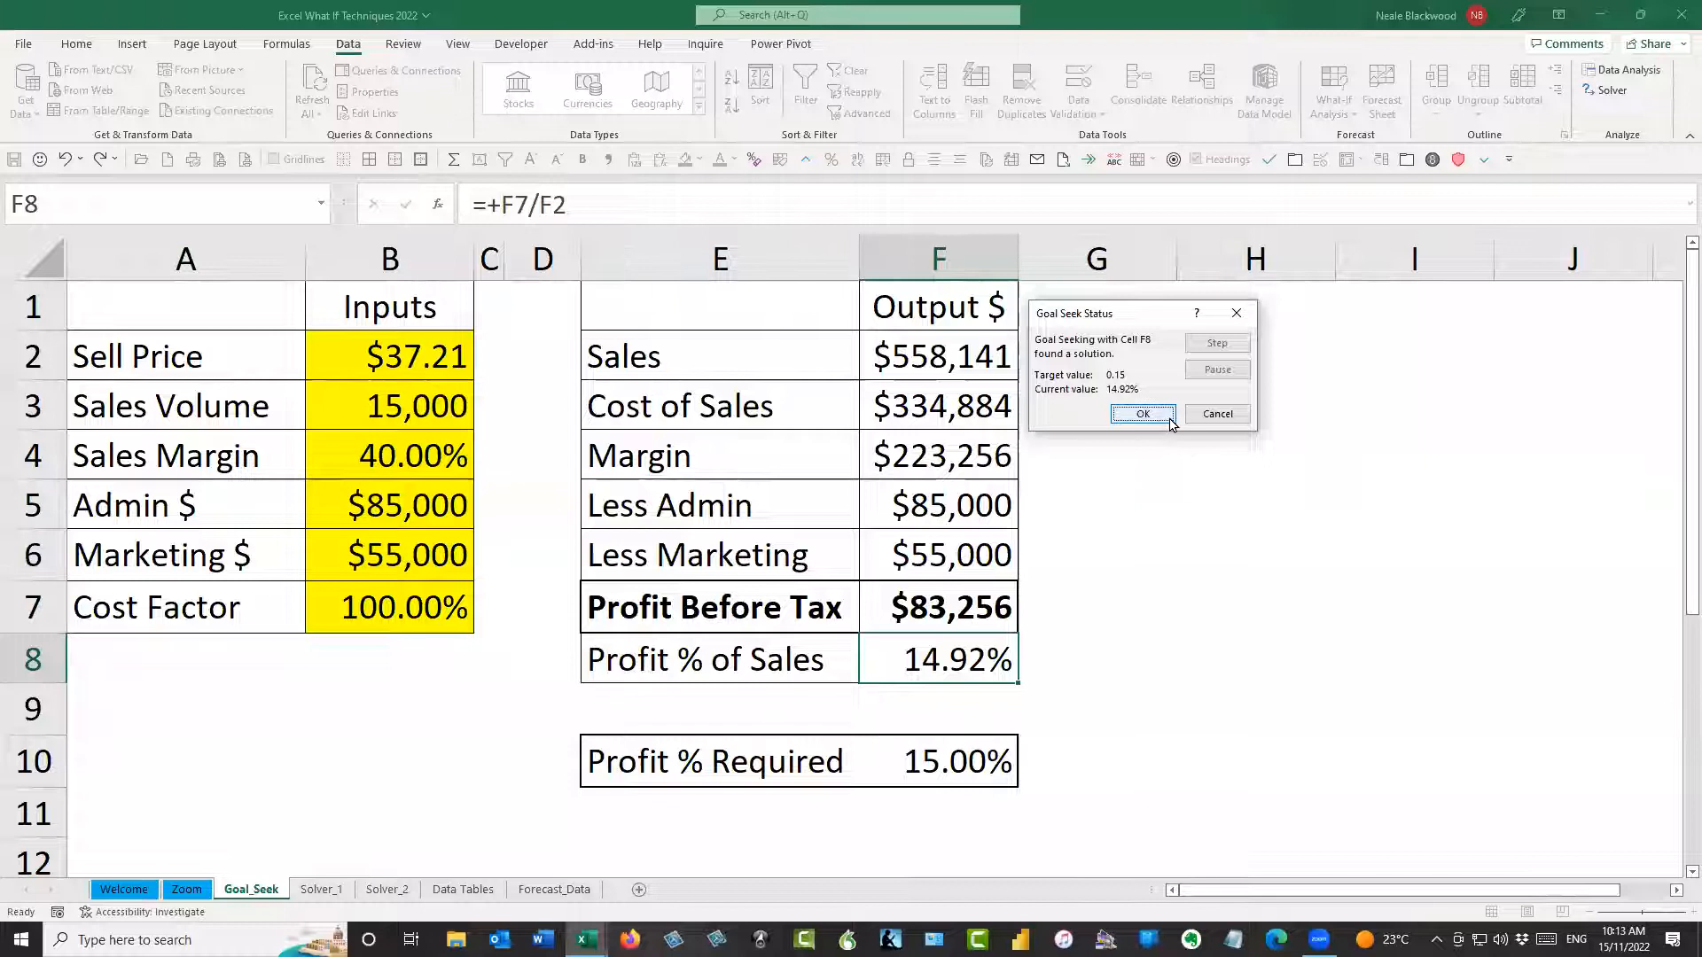
click(1142, 414)
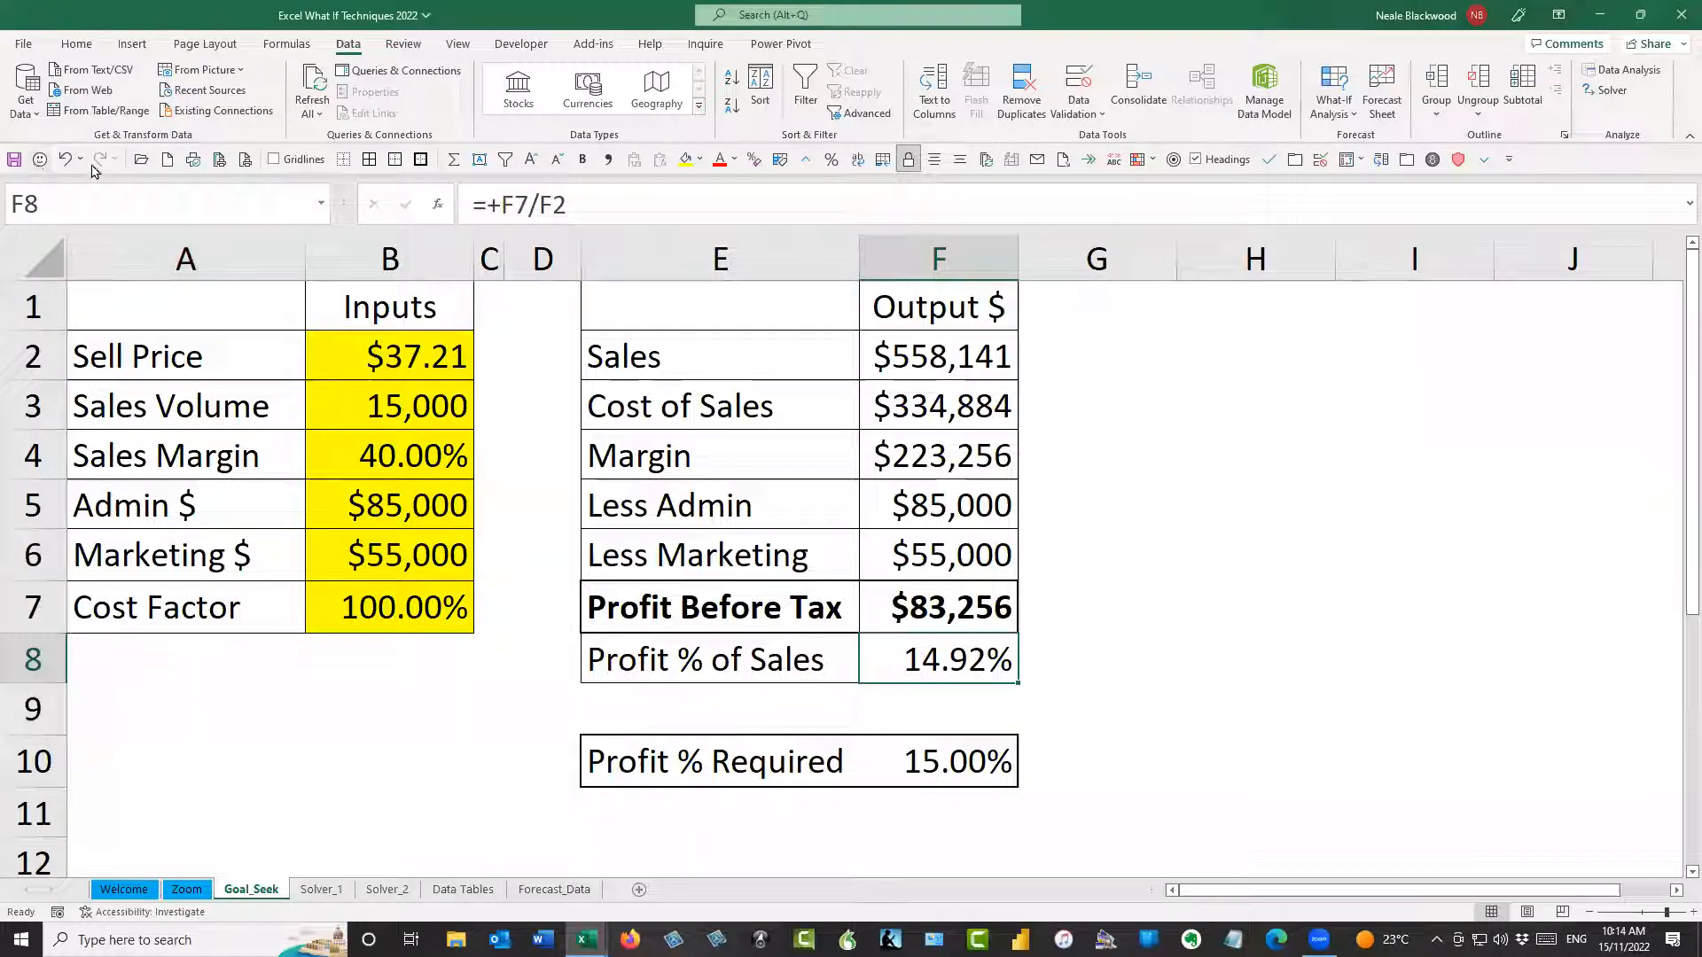
Make the Maximum Change for iterative calculation smaller by adding decimal zeros in the Formulas options, and apply it
click(23, 48)
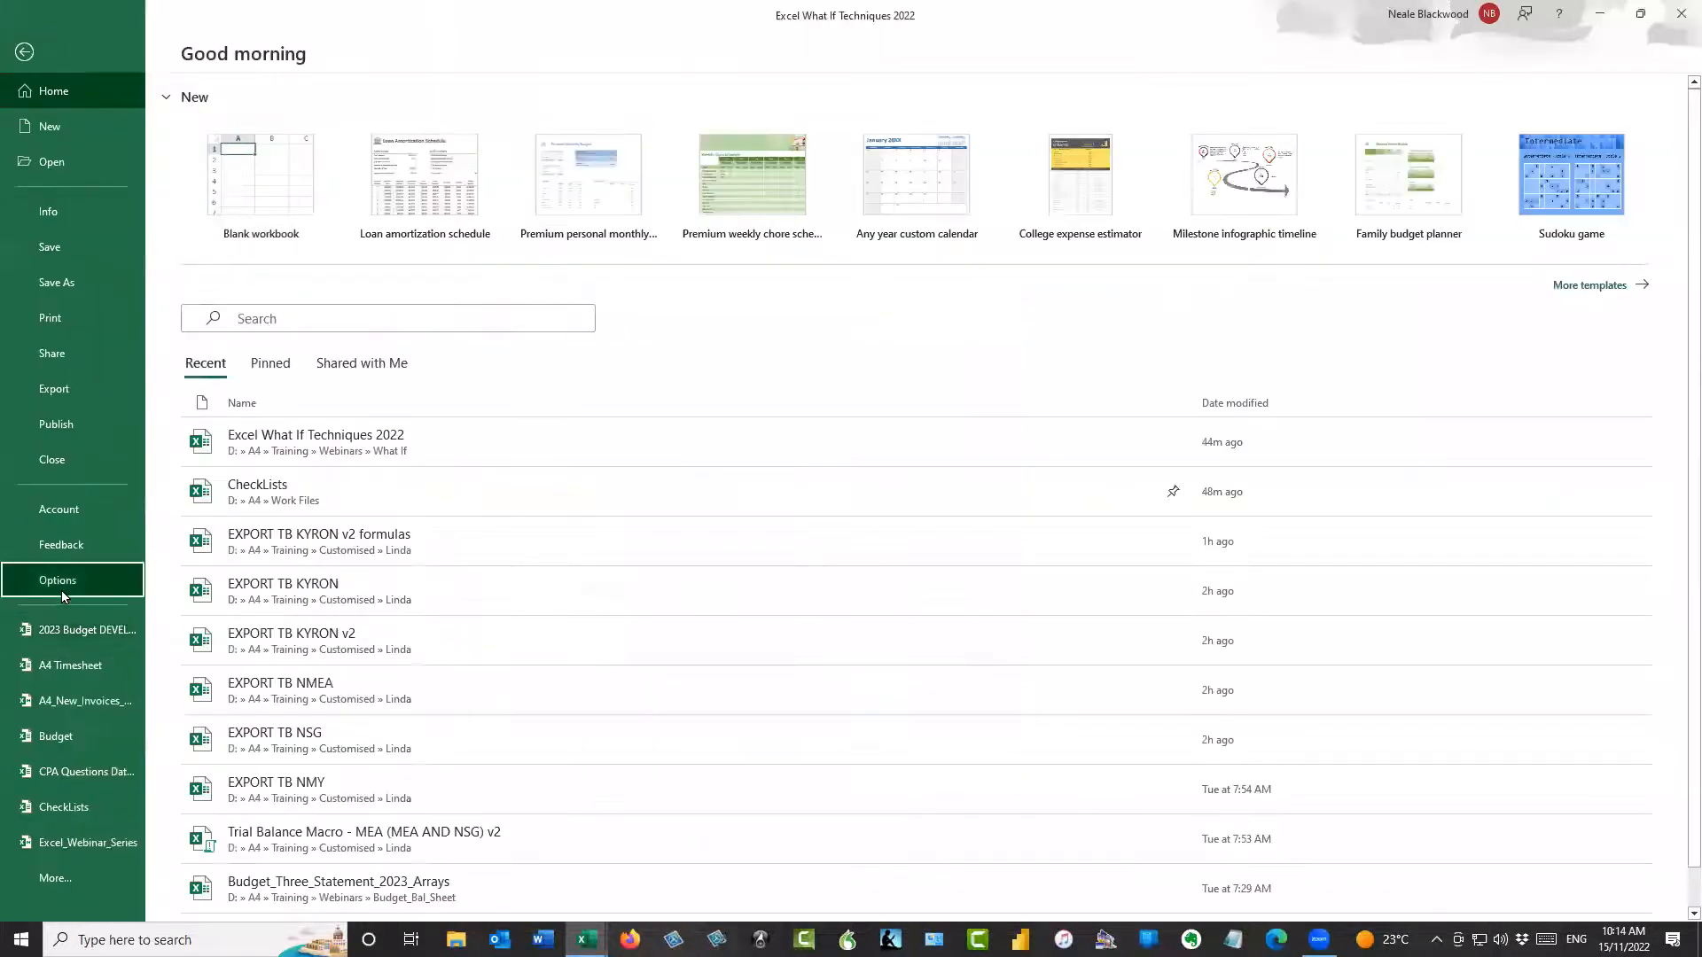
click(61, 586)
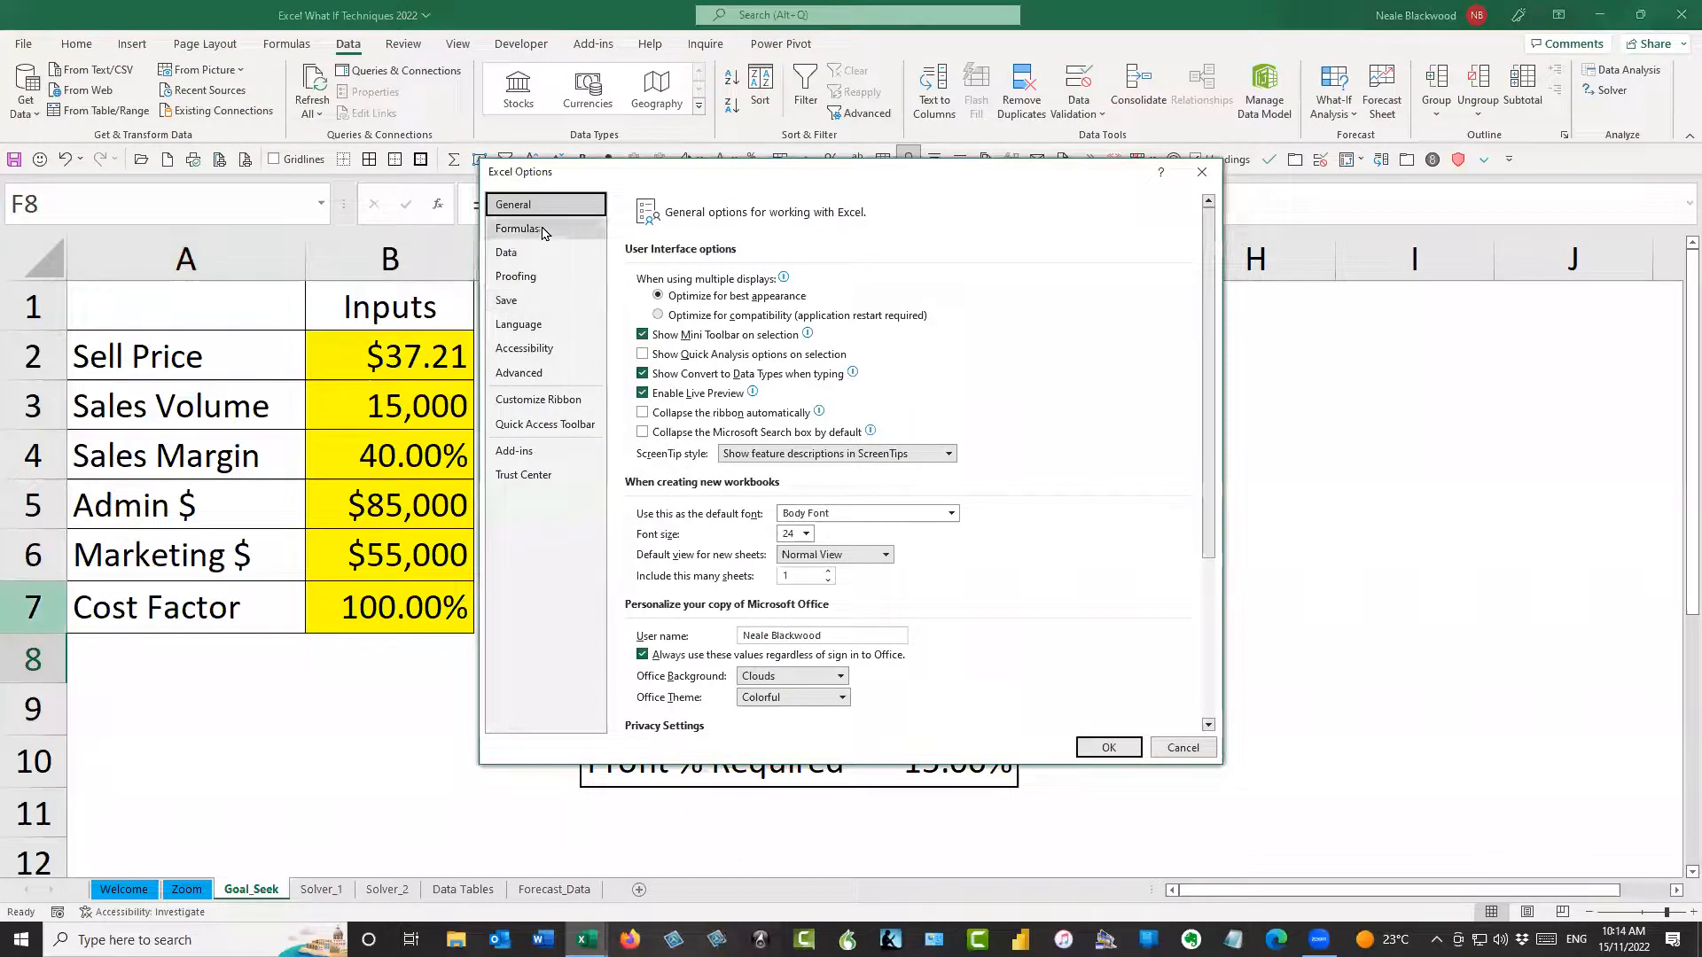
click(519, 229)
click(1107, 321)
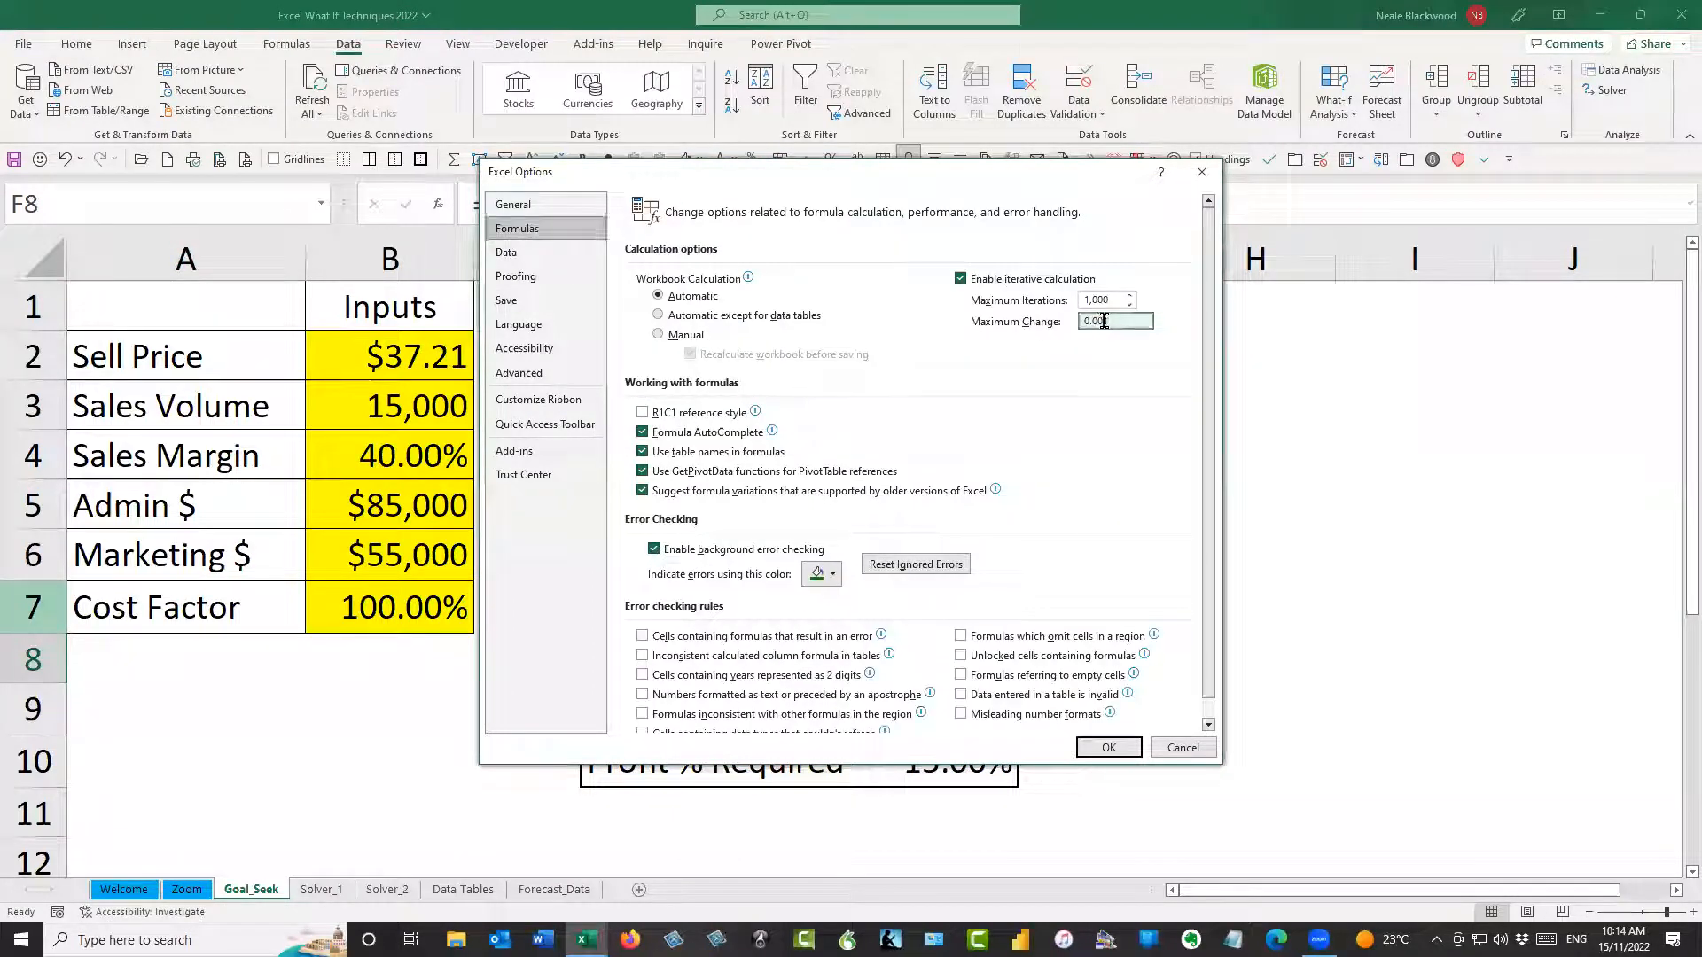
text(0)
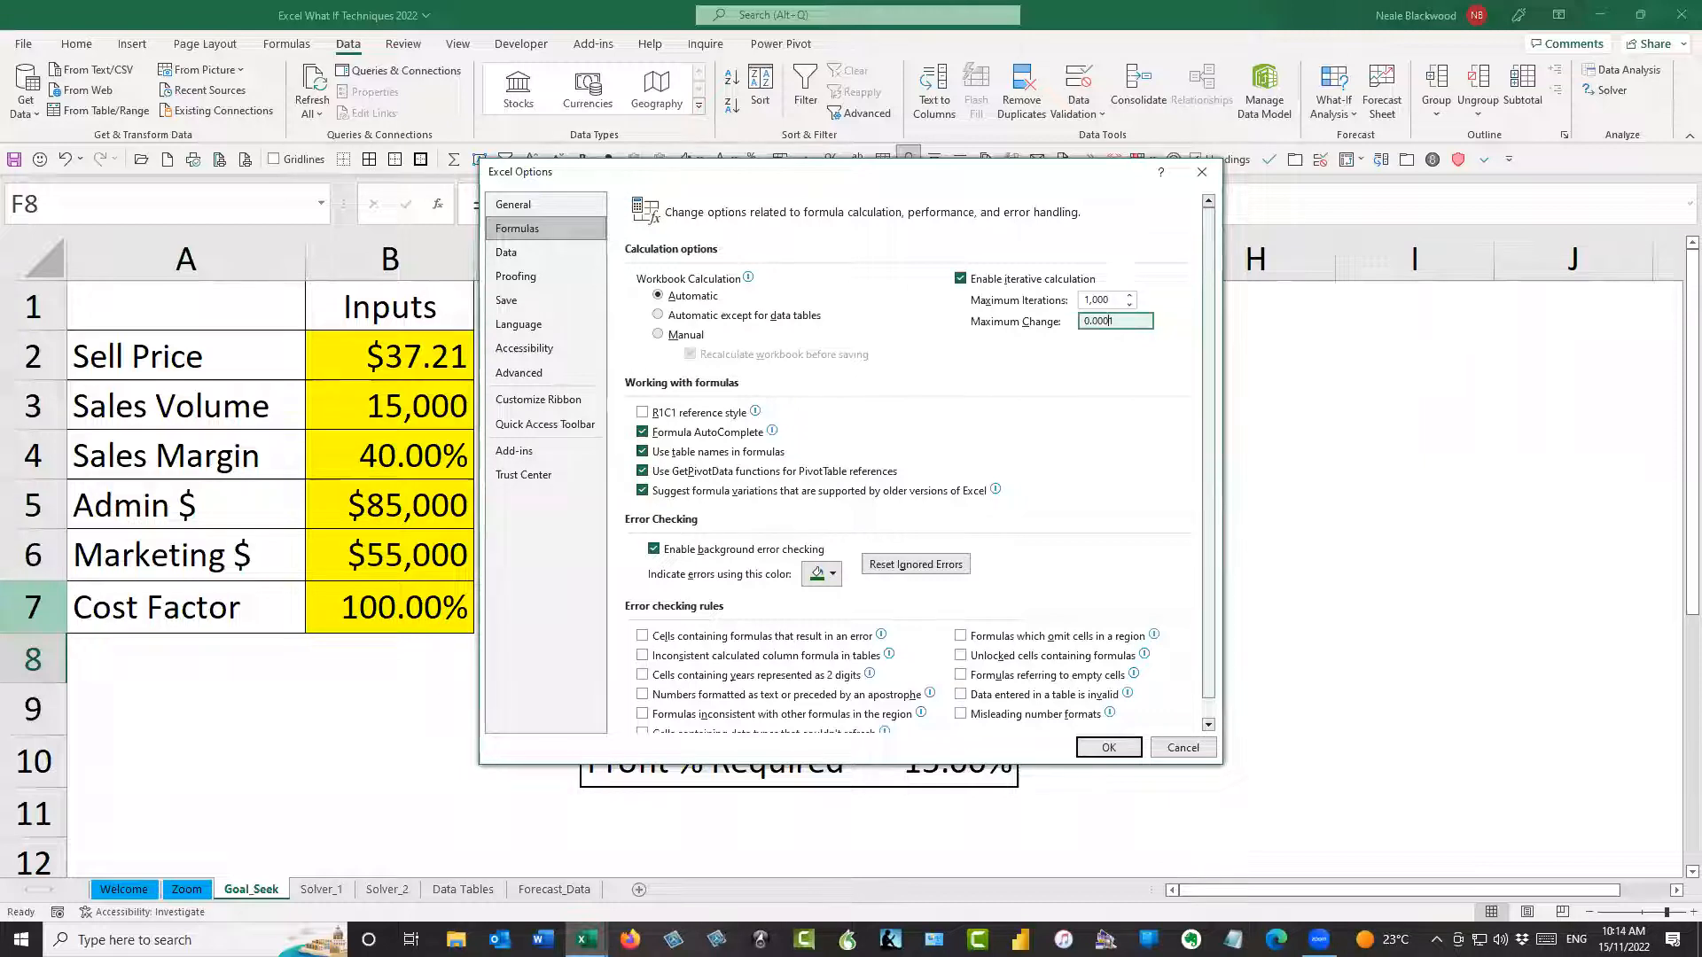
click(1111, 746)
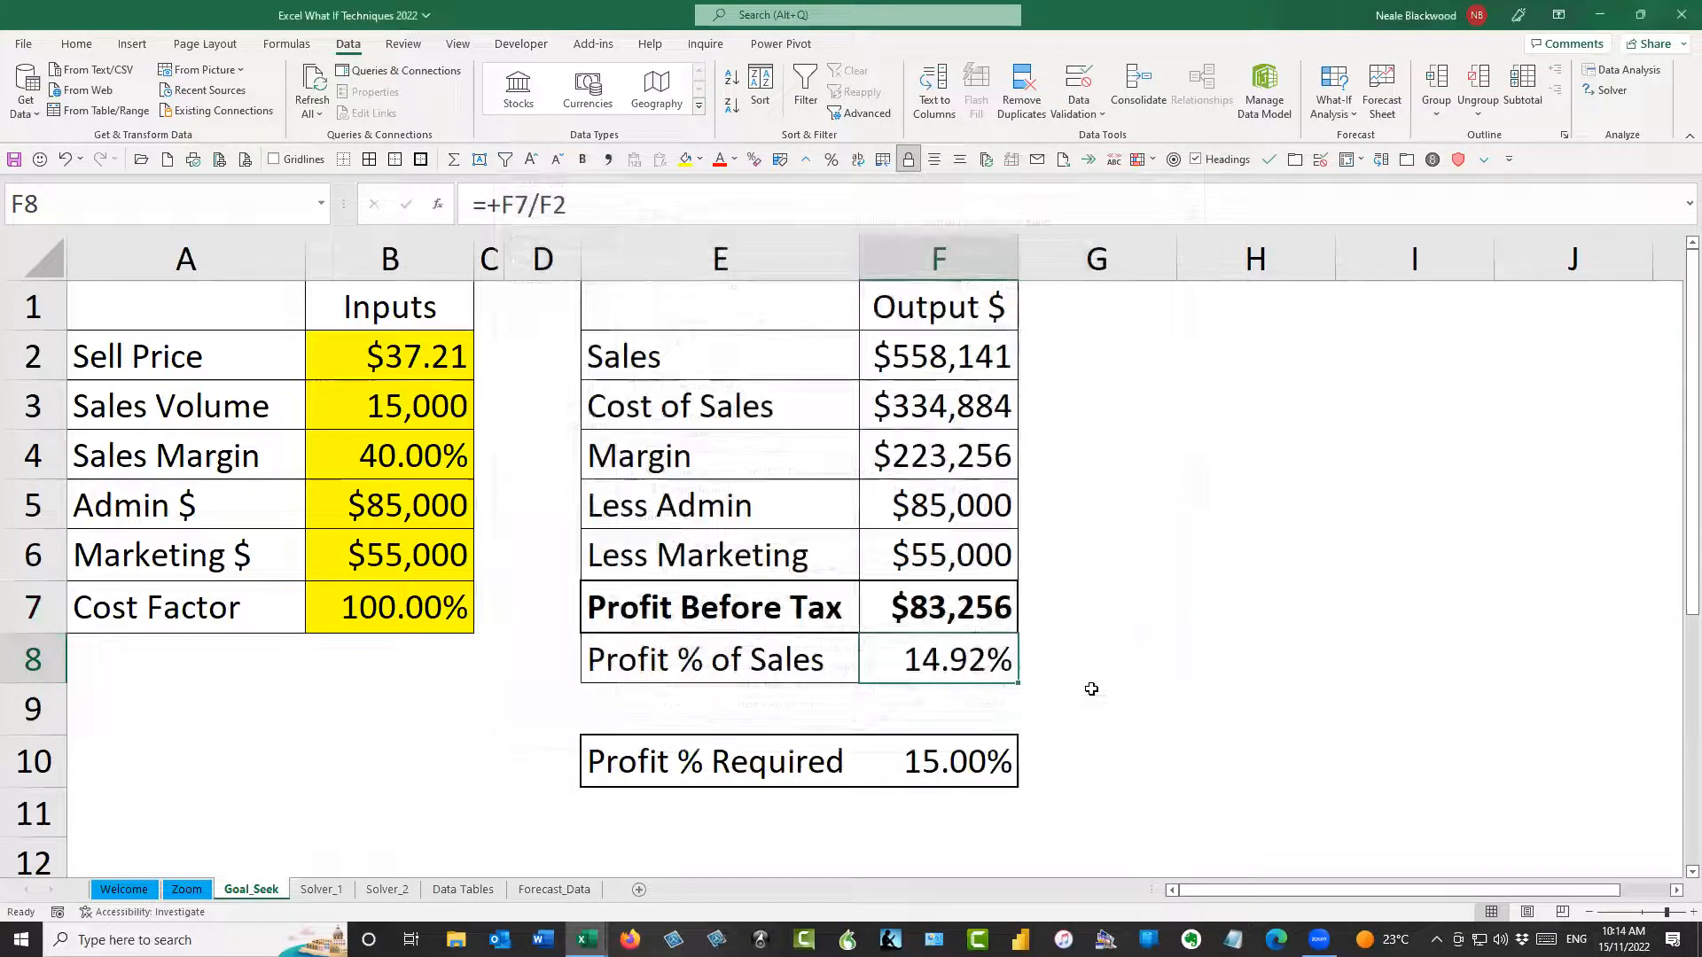
Reset the Sell Price in B2 to 35
click(438, 363)
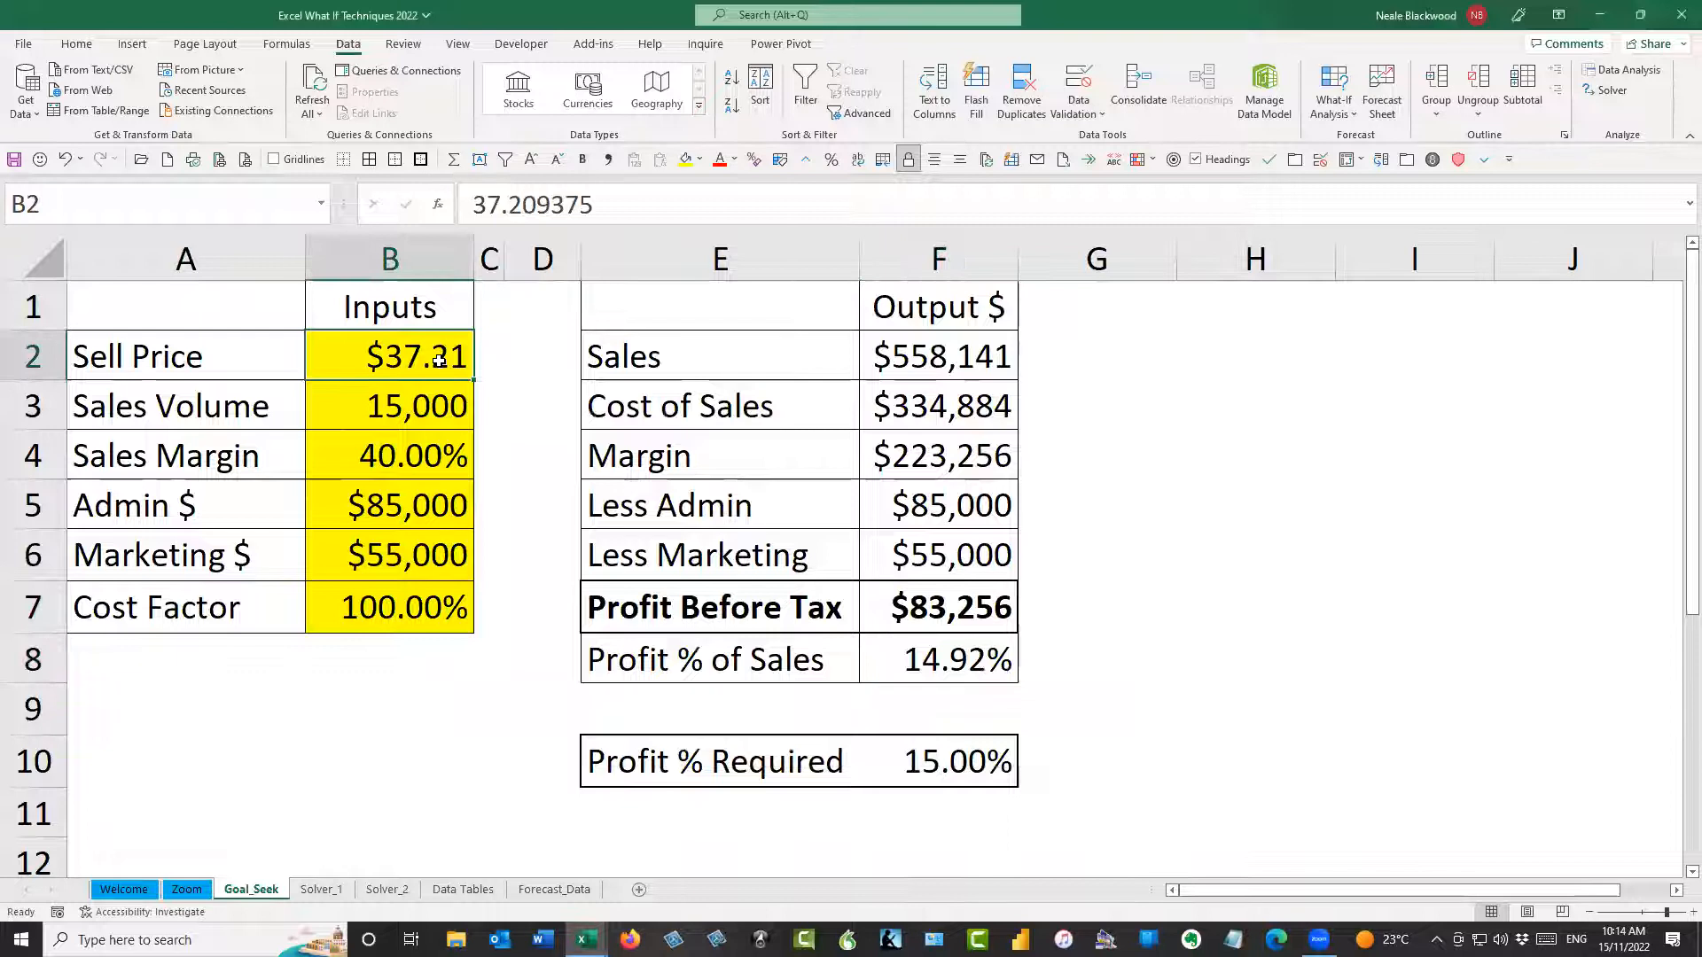
text(35)
key(Return)
Try Goal Seek on Profit % of Sales in F8 with a 15% target by changing B2, and discard the result
click(953, 660)
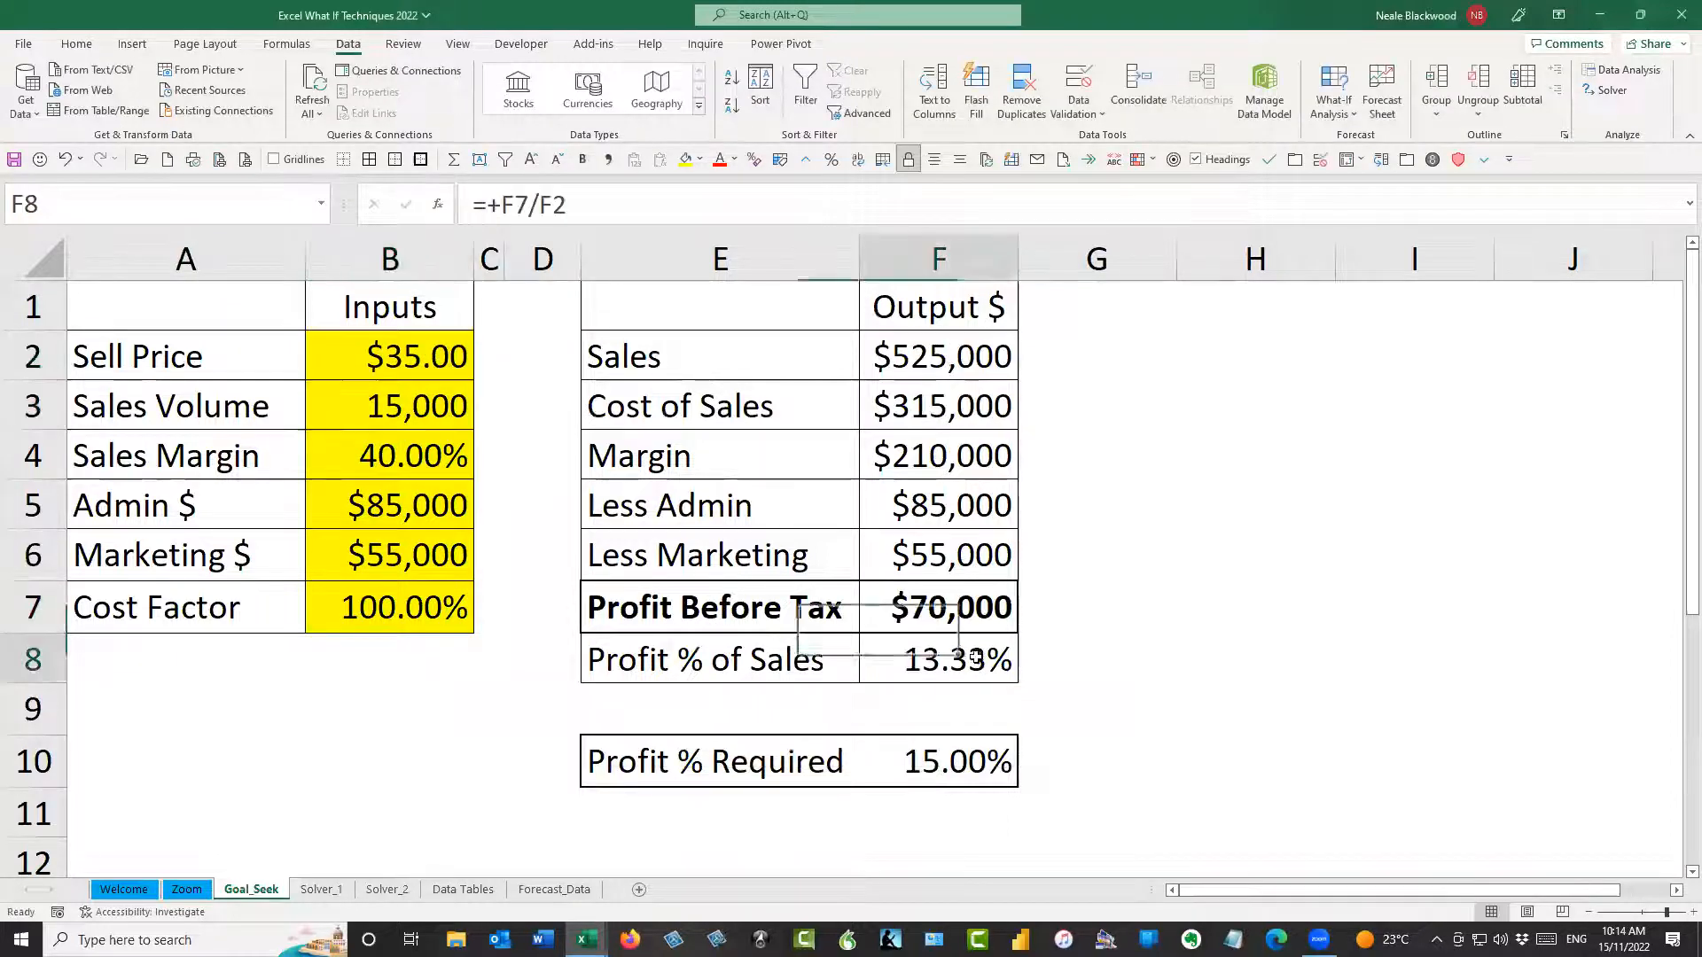
key(alt+a)
key(w)
key(g)
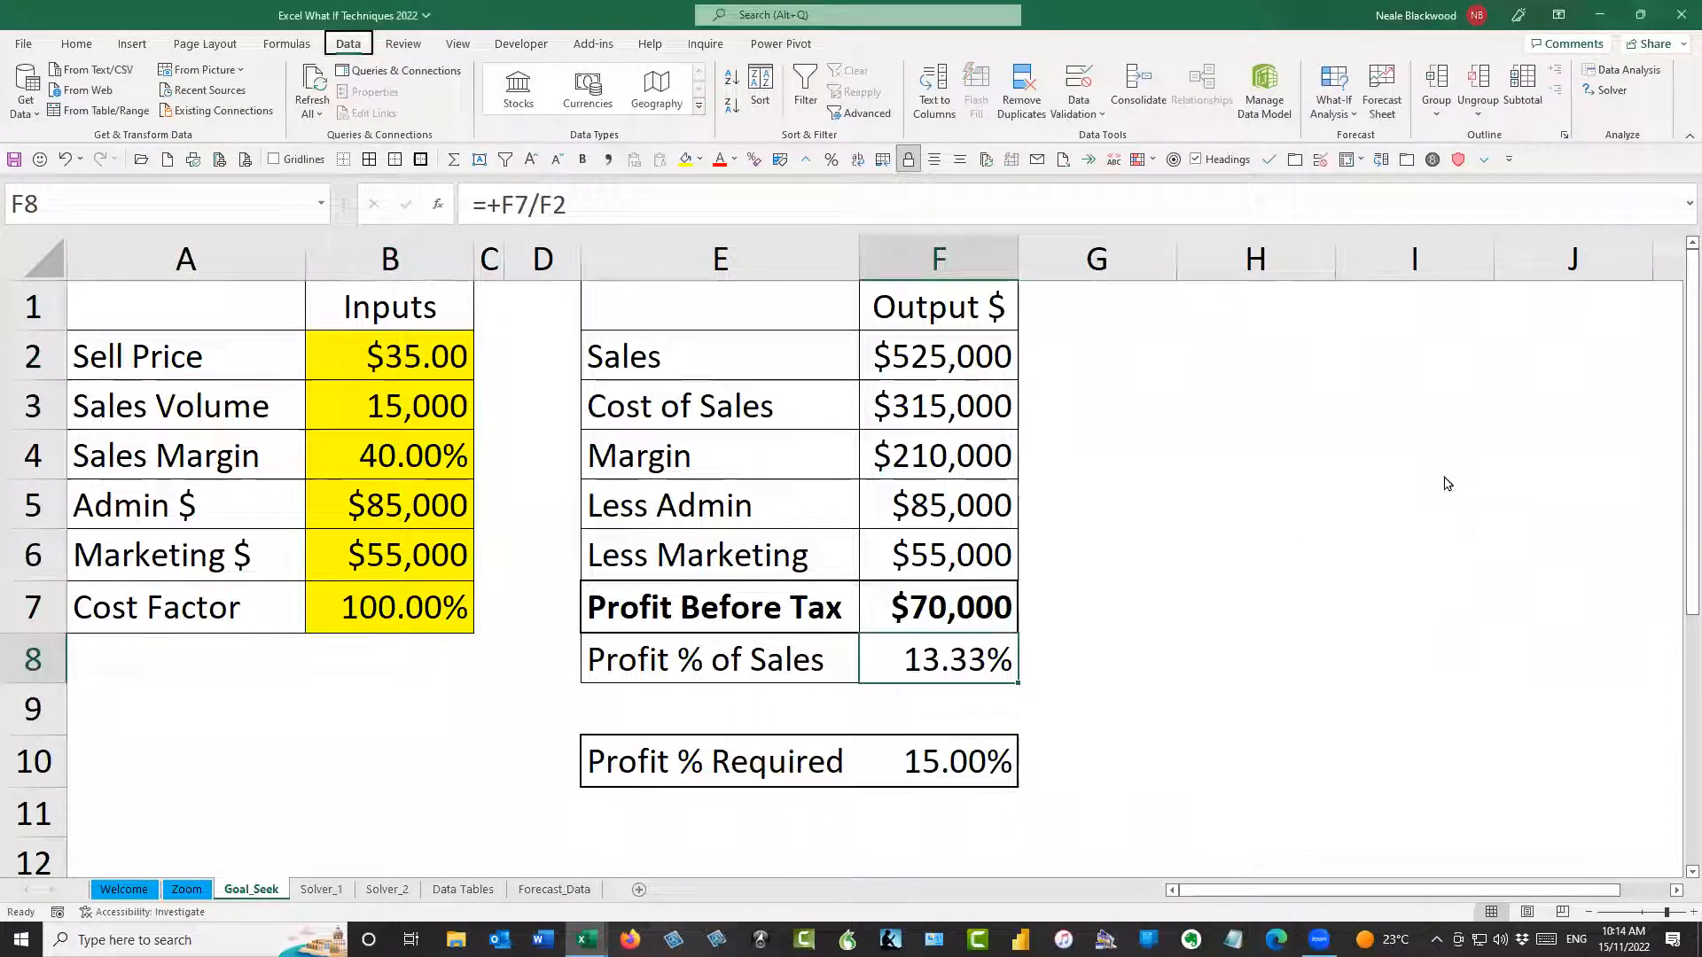
click(1175, 364)
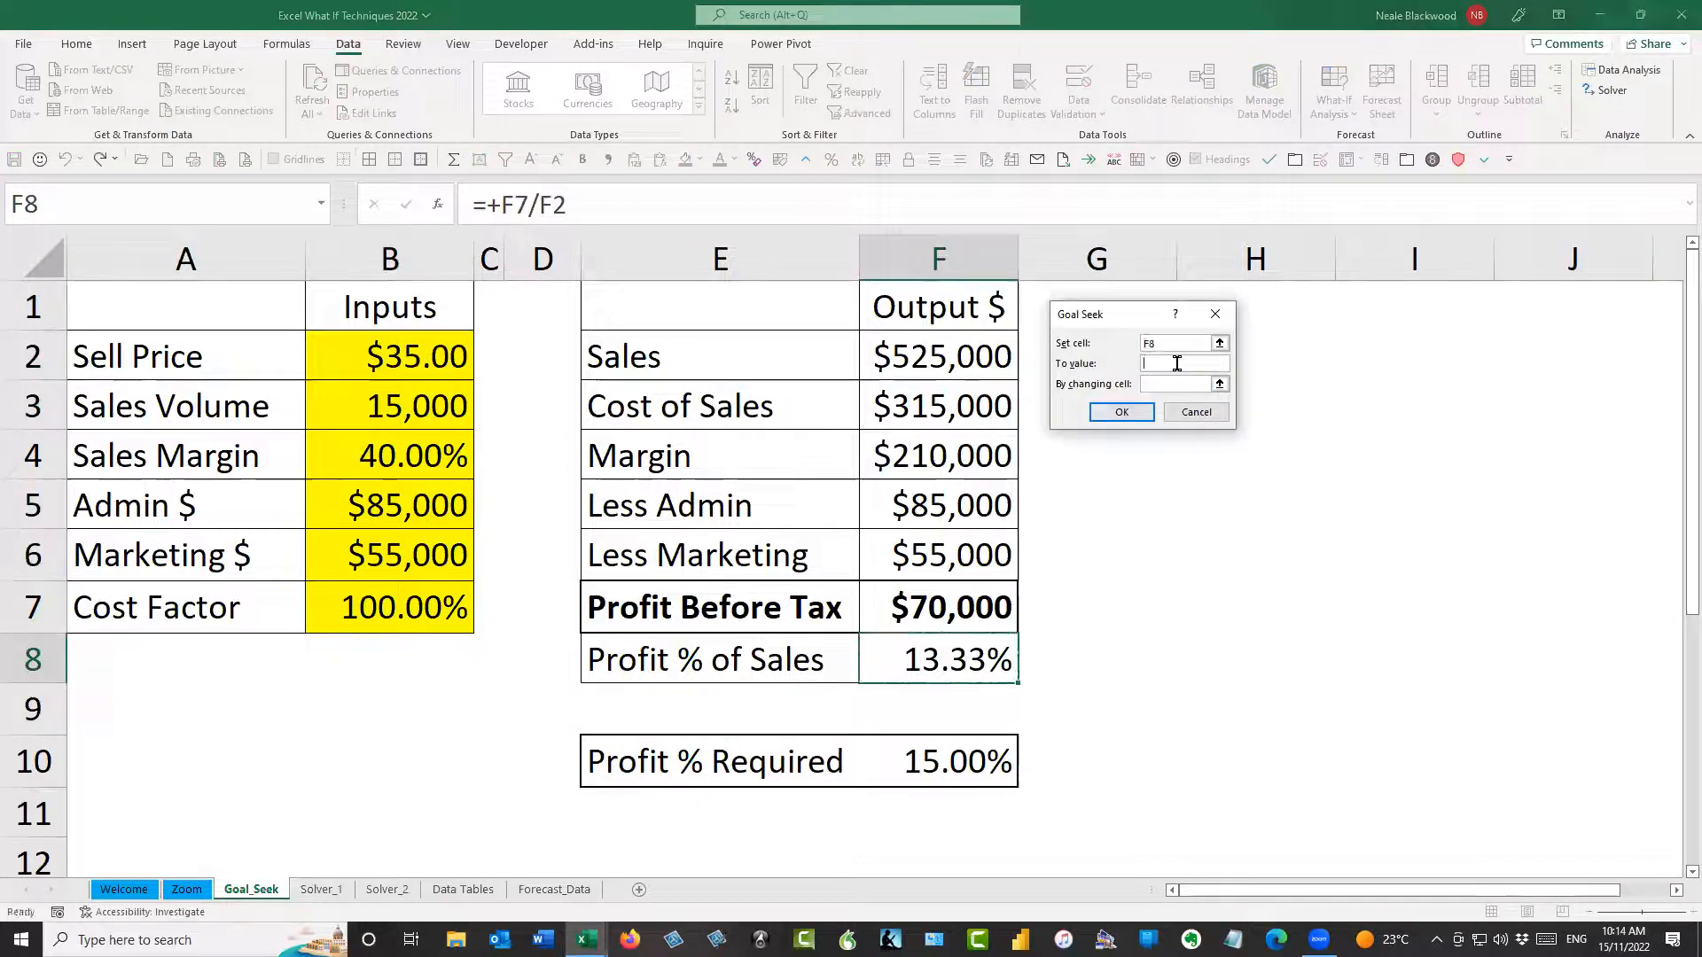
text(15%)
key(Tab)
click(404, 341)
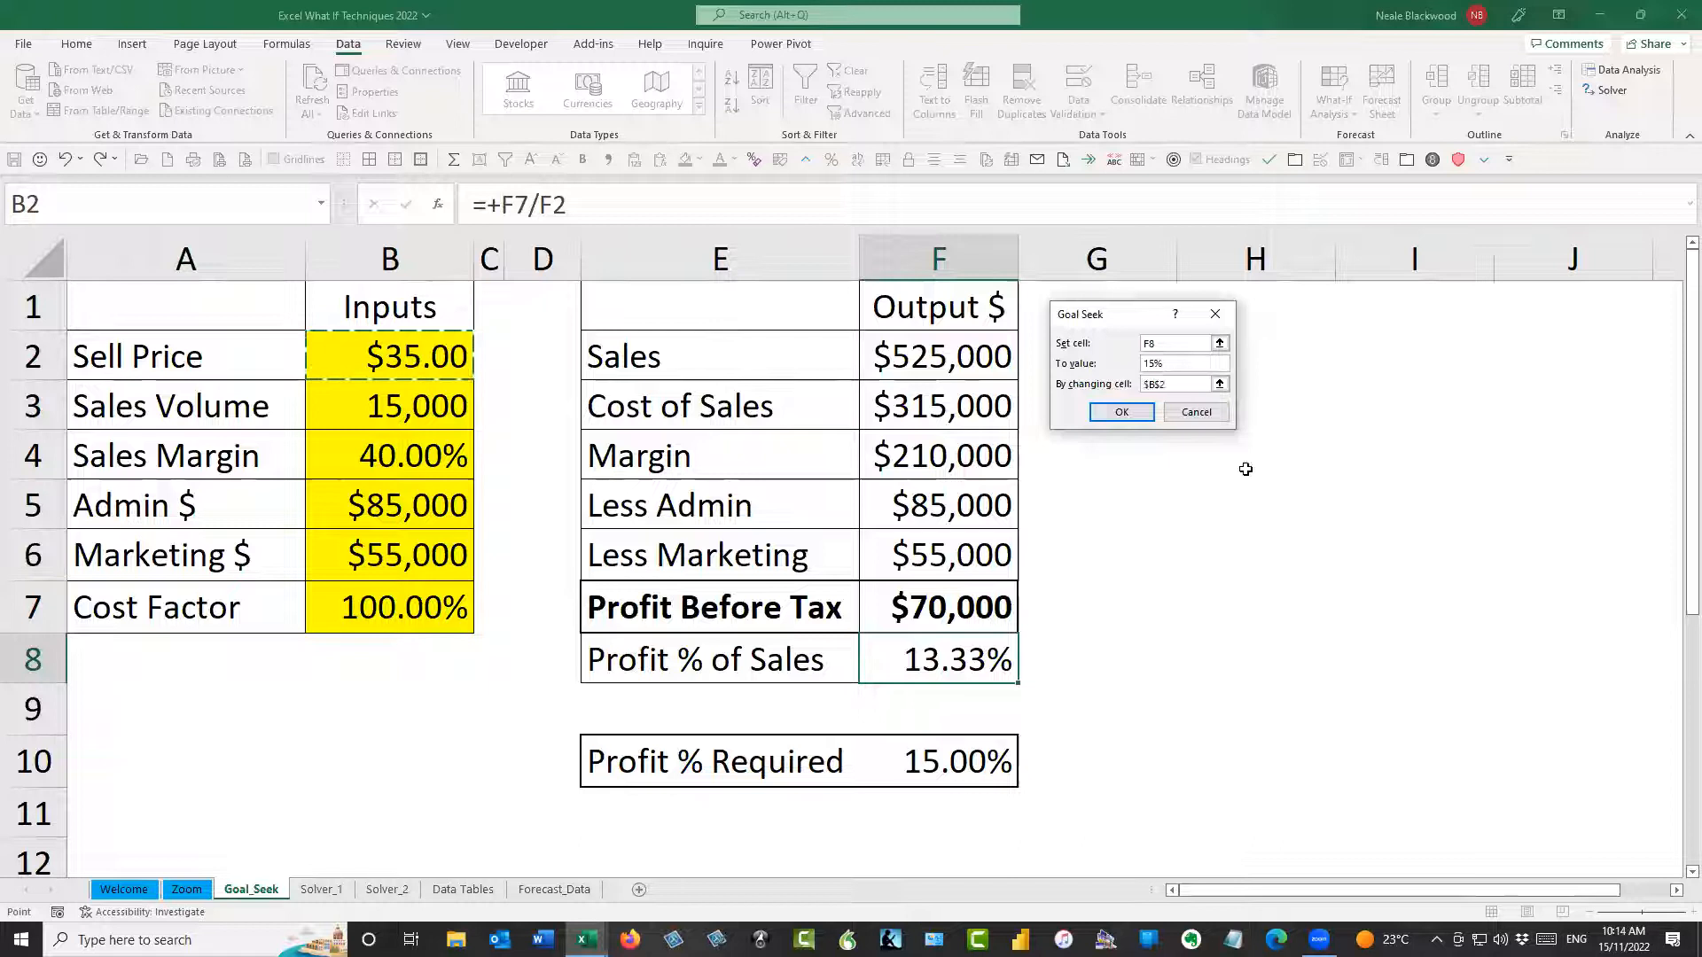
click(1120, 412)
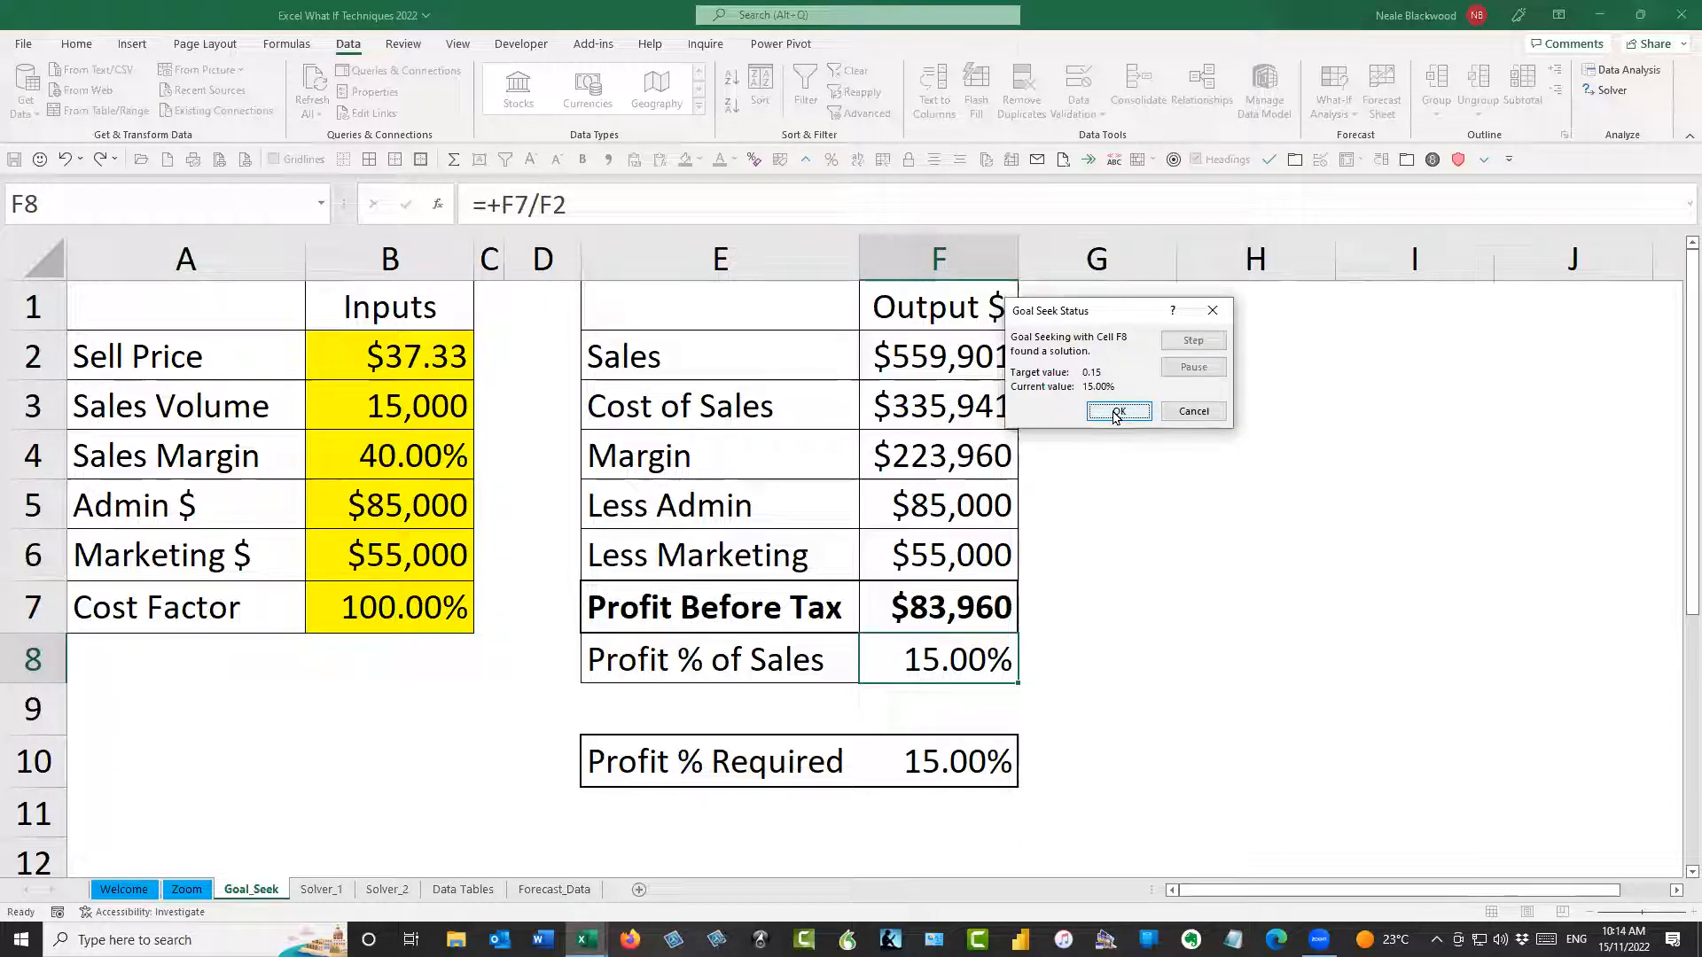
click(1197, 412)
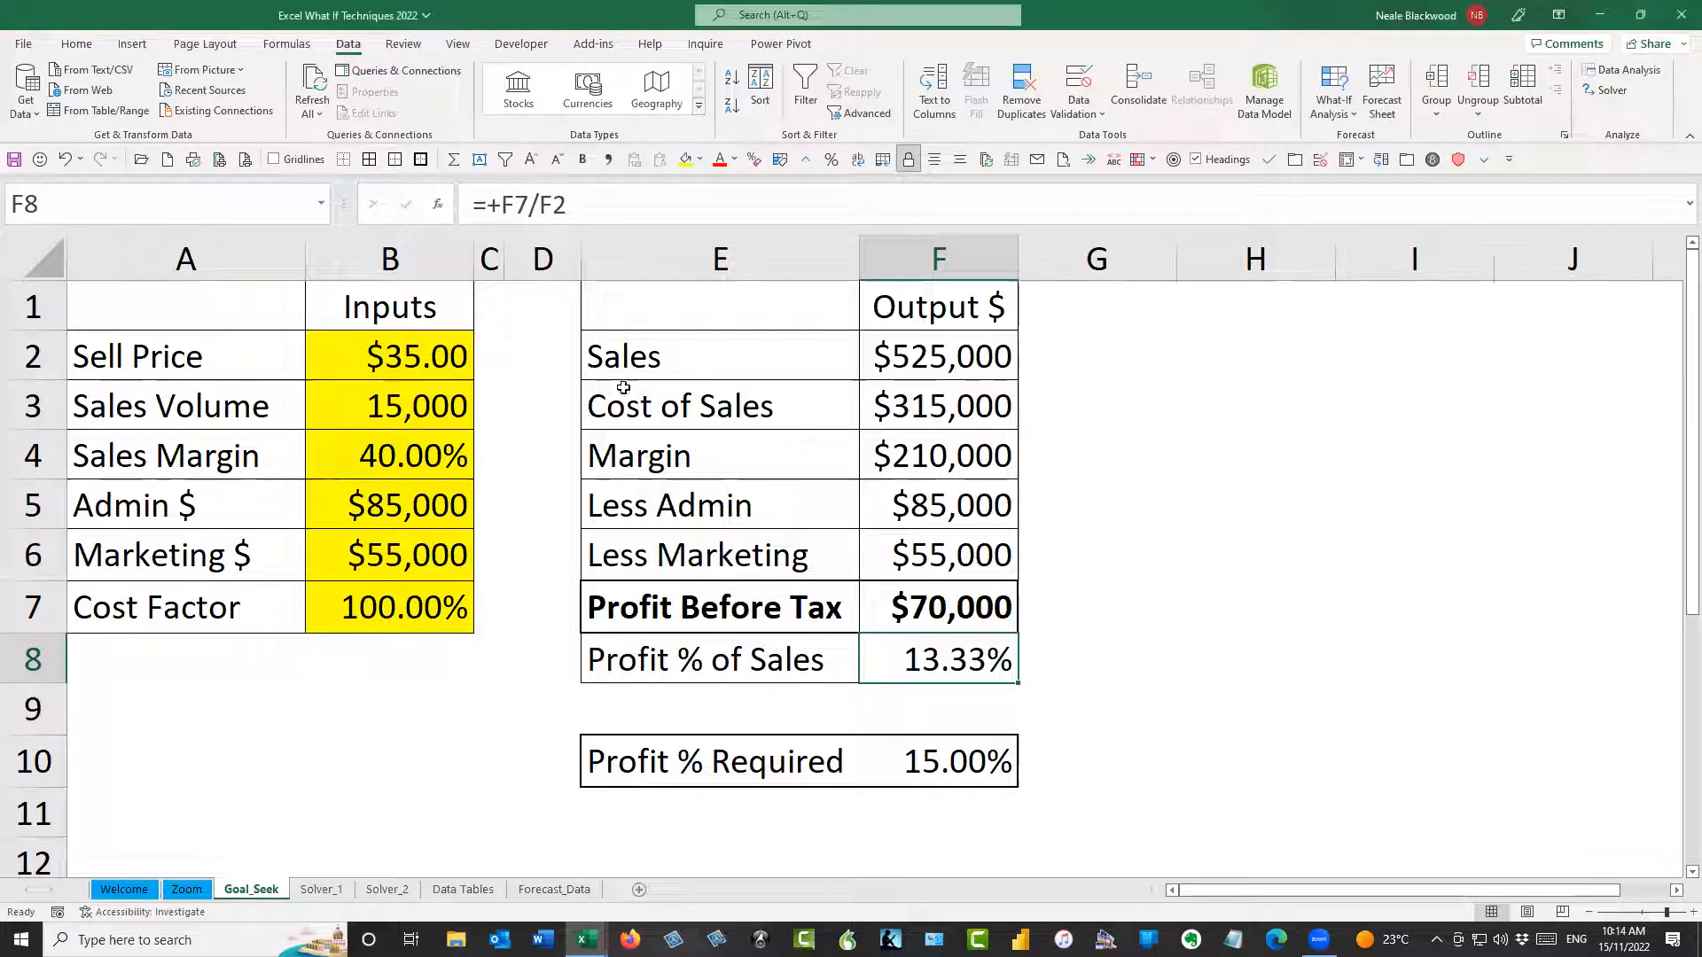
Run Goal Seek on F8 to reach 15% by changing the Sell Price in B2, and accept the solution
click(1334, 99)
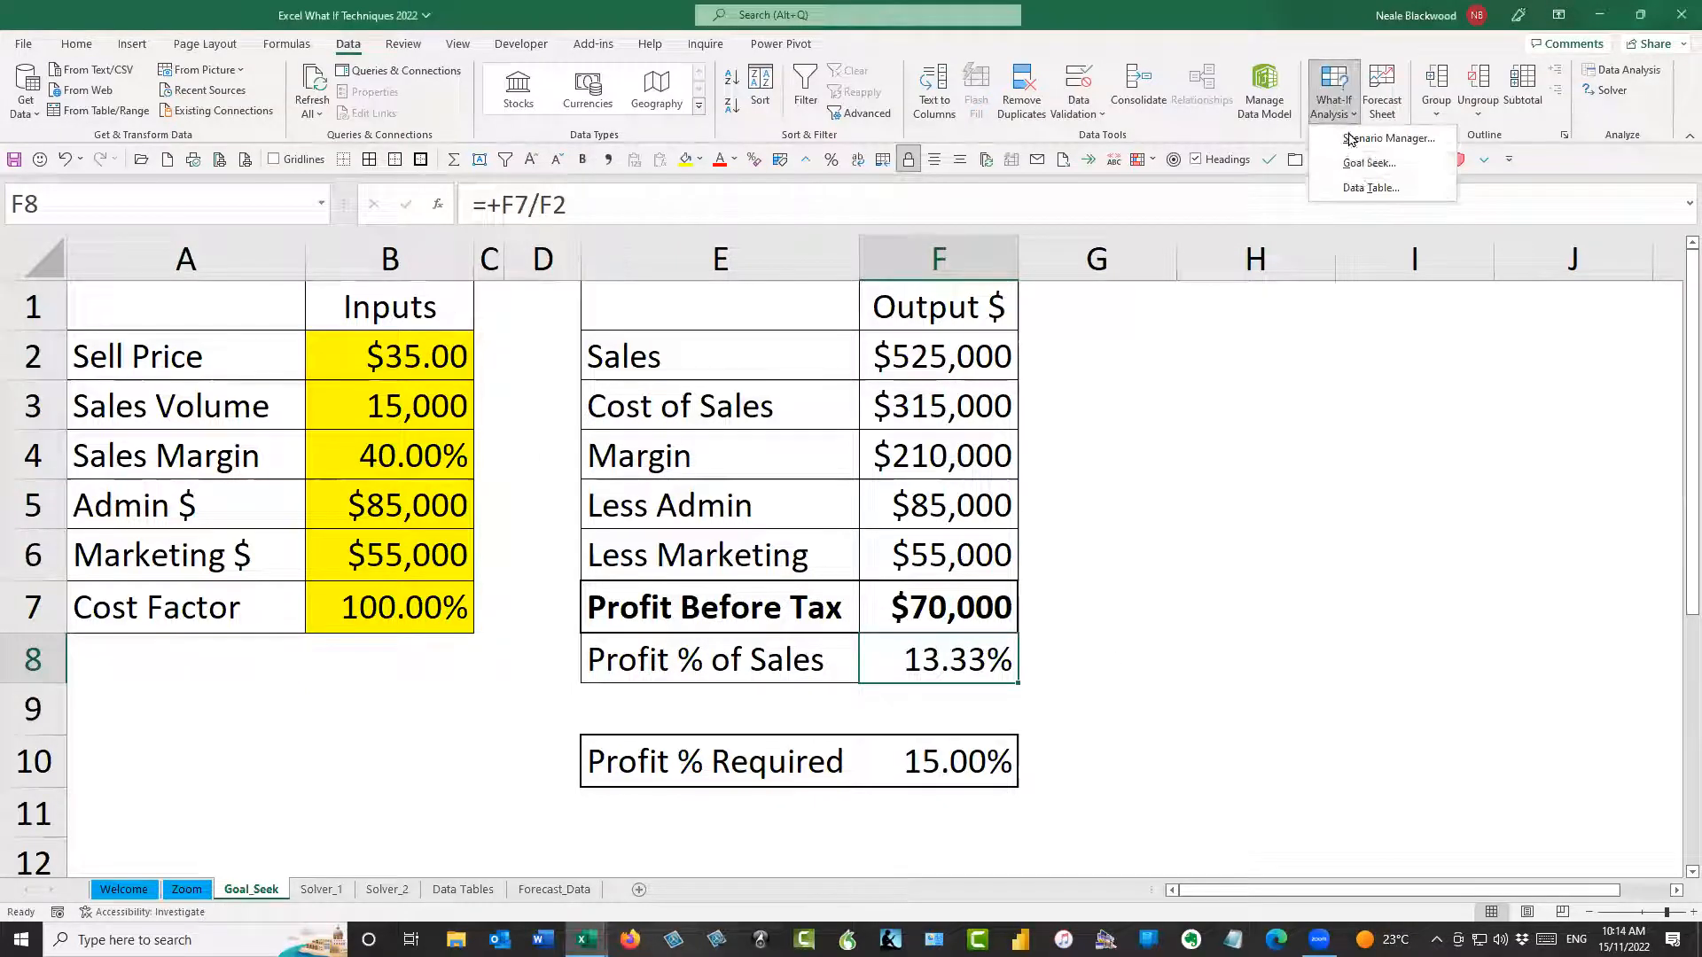
click(1359, 168)
click(1182, 360)
text(15%)
click(1156, 379)
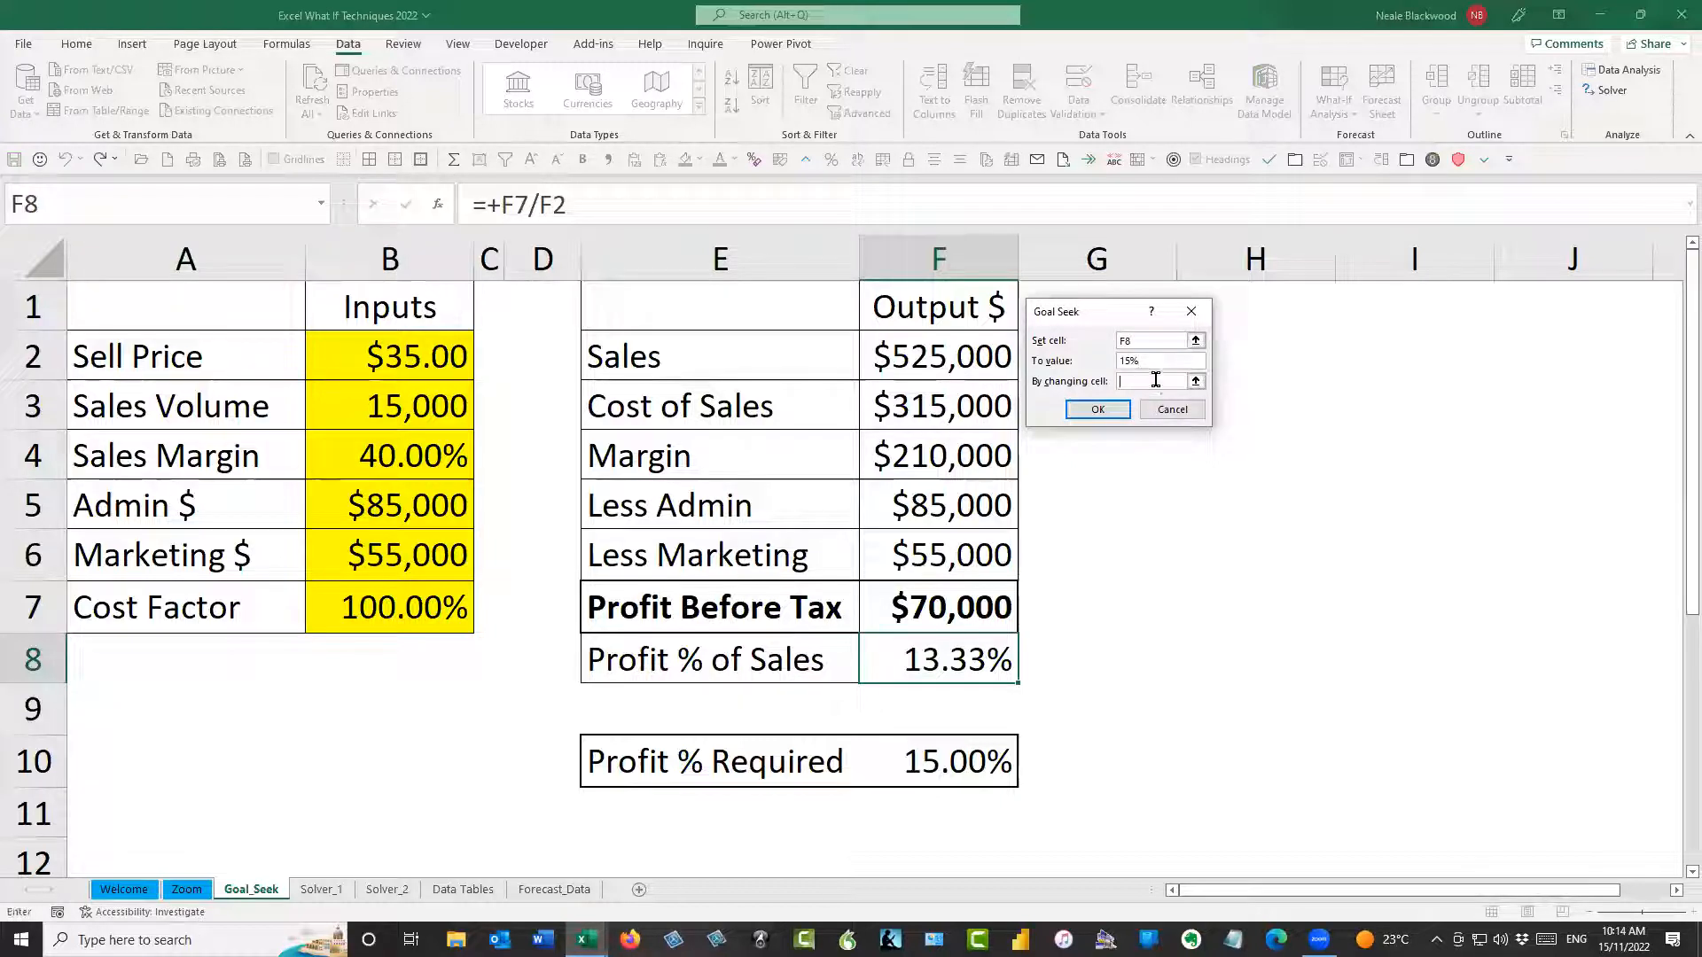
click(456, 362)
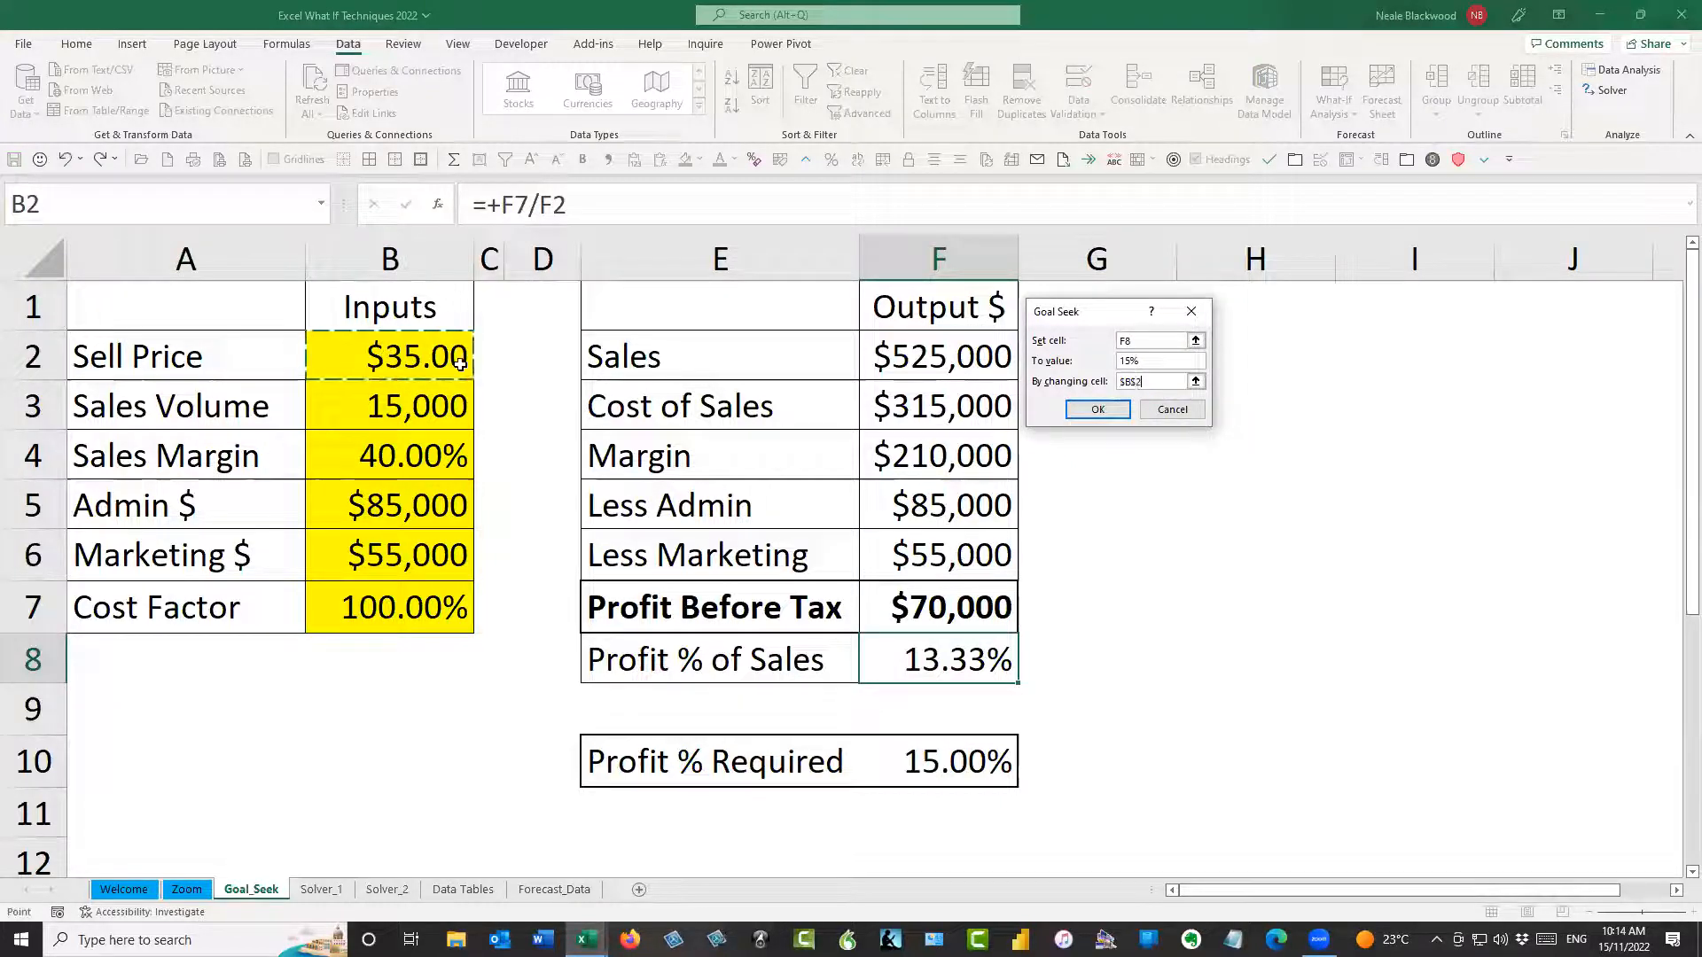
click(1099, 411)
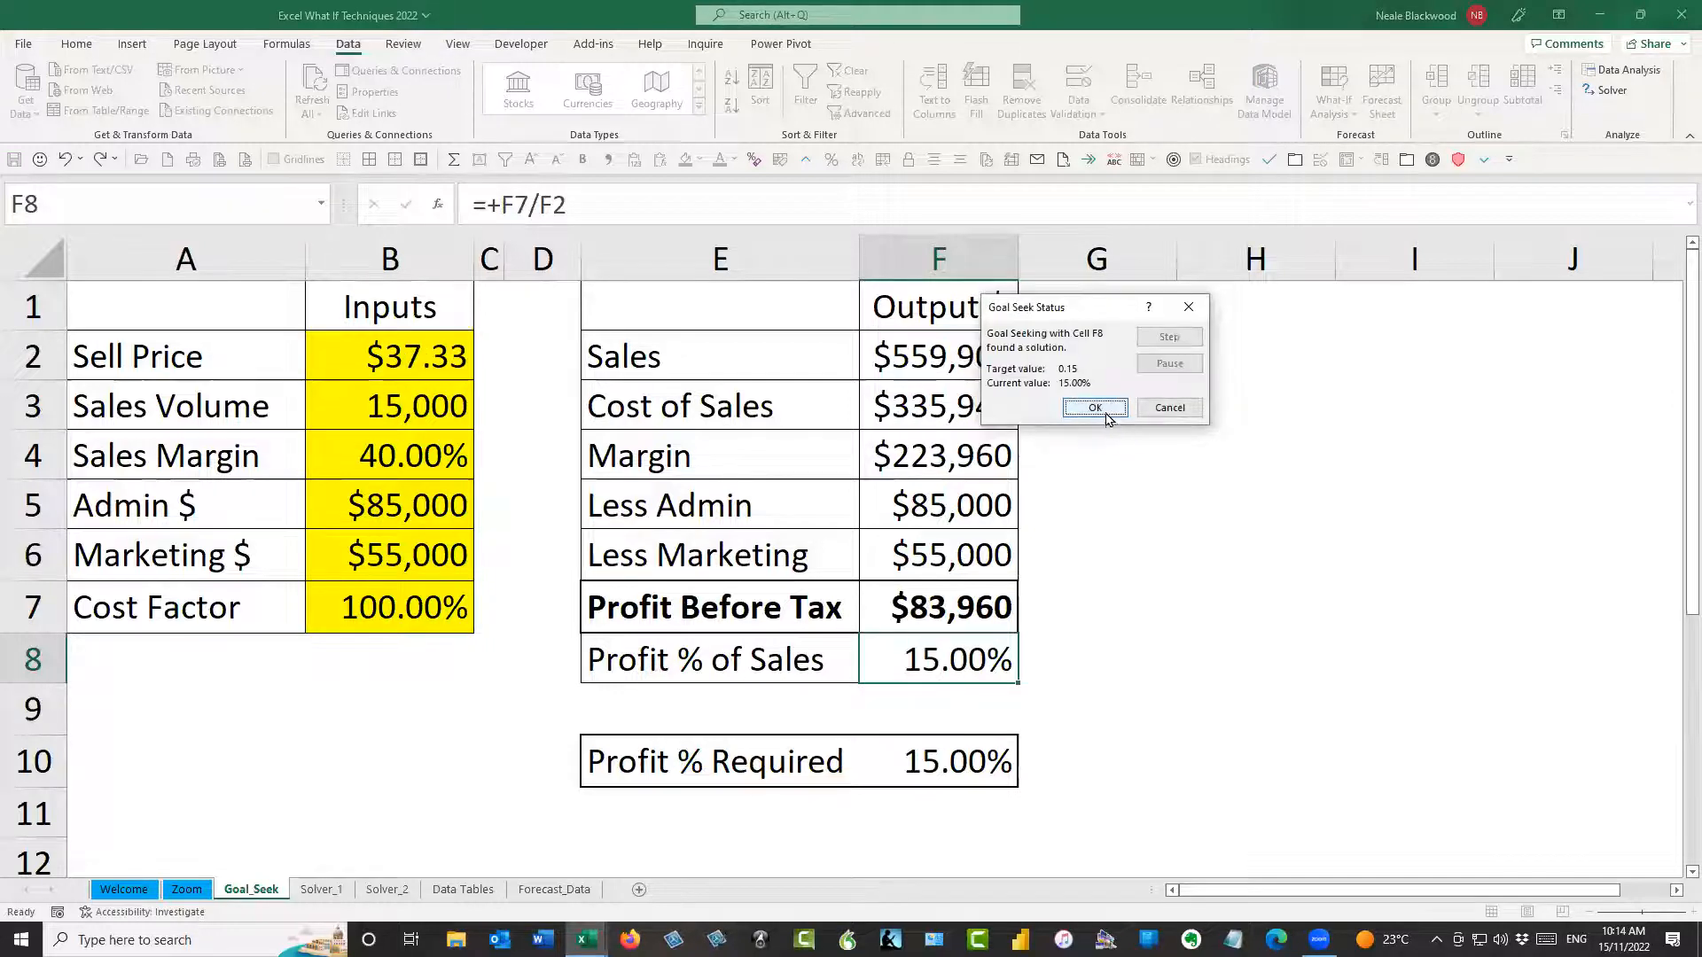
click(1078, 406)
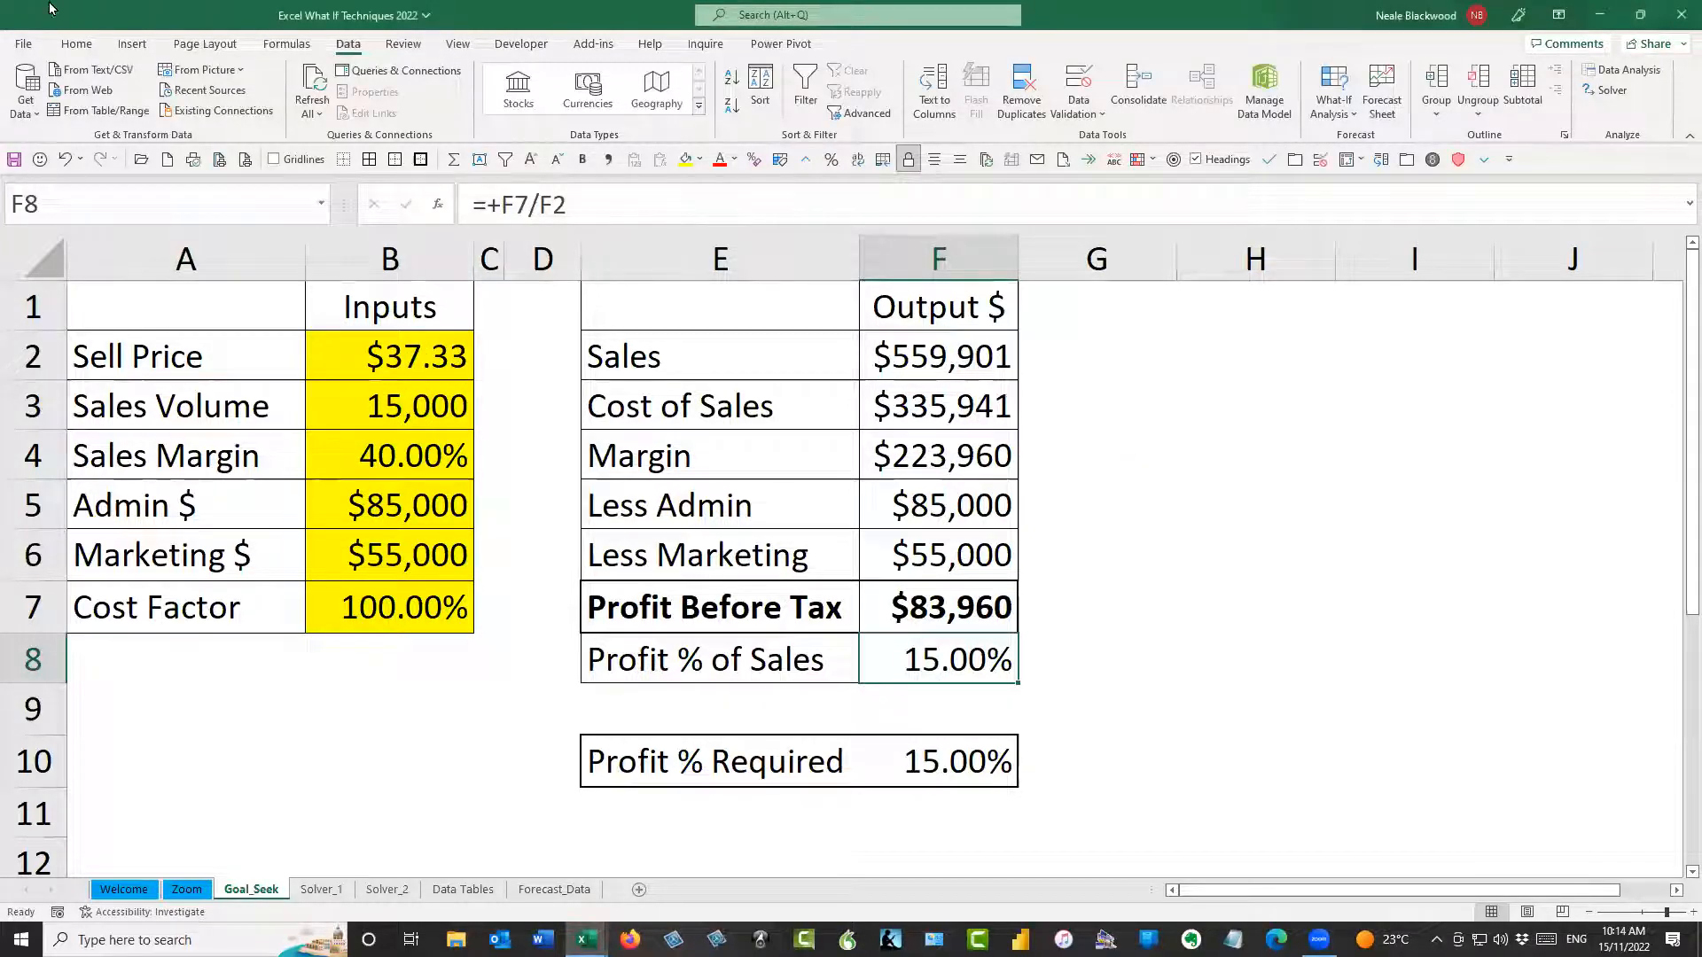
Review the iterative calculation settings in the Formulas options, including Maximum Iterations and Maximum Change
click(23, 44)
click(87, 576)
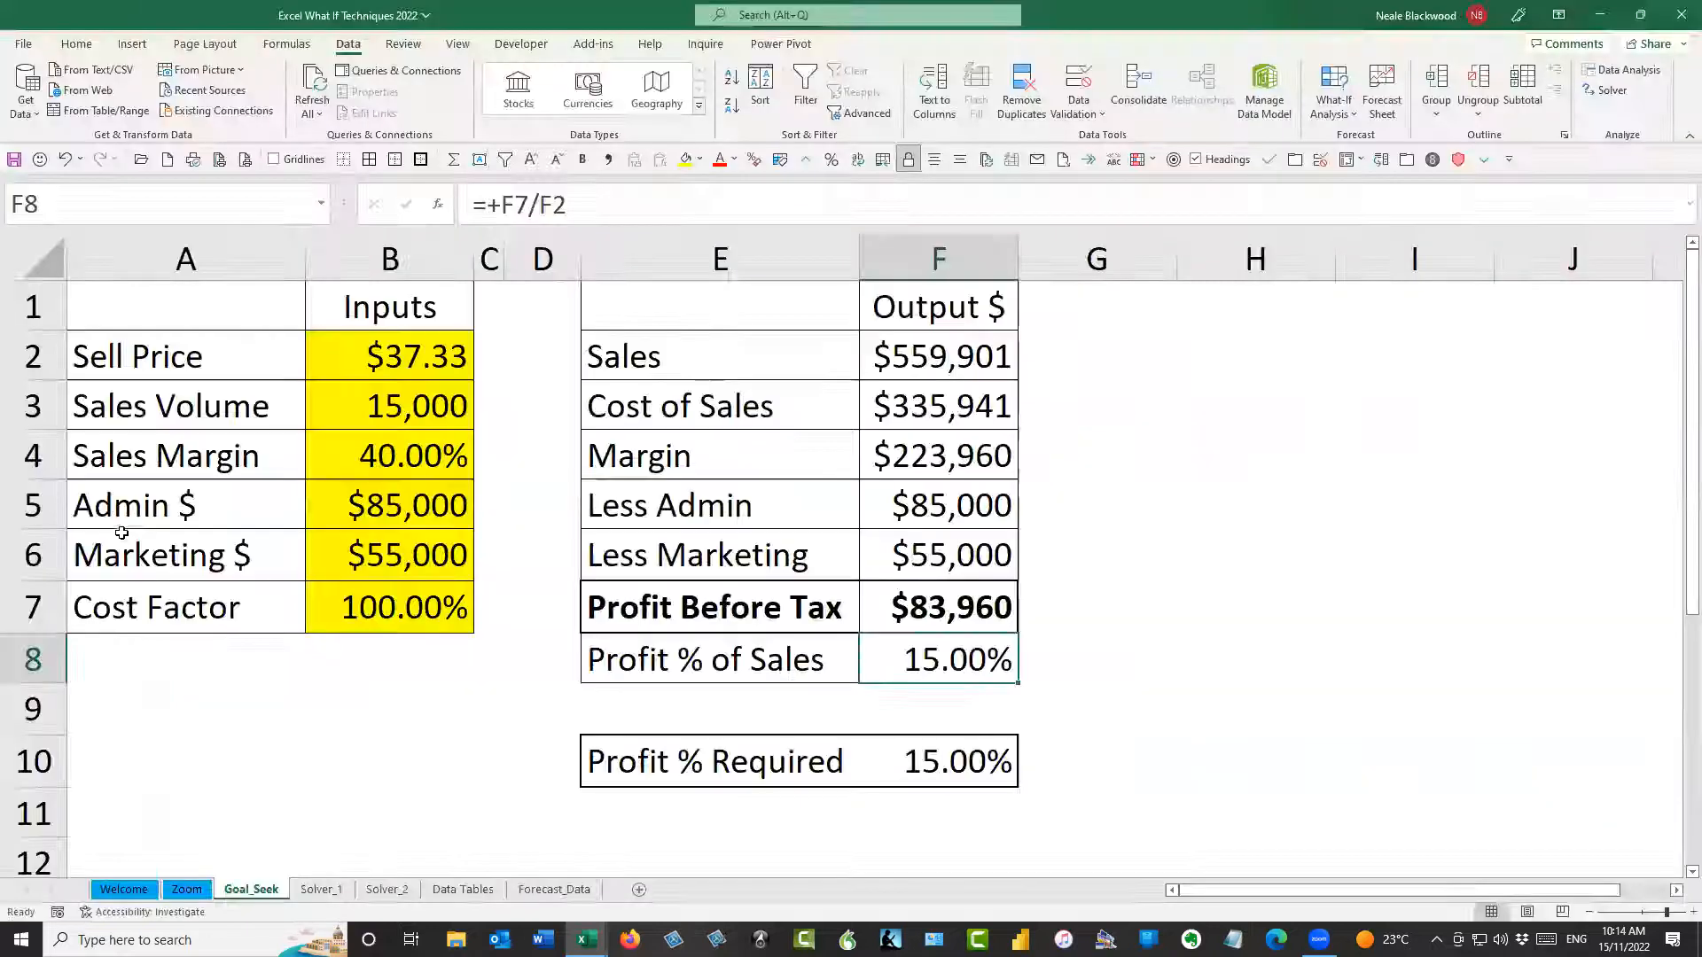
click(517, 228)
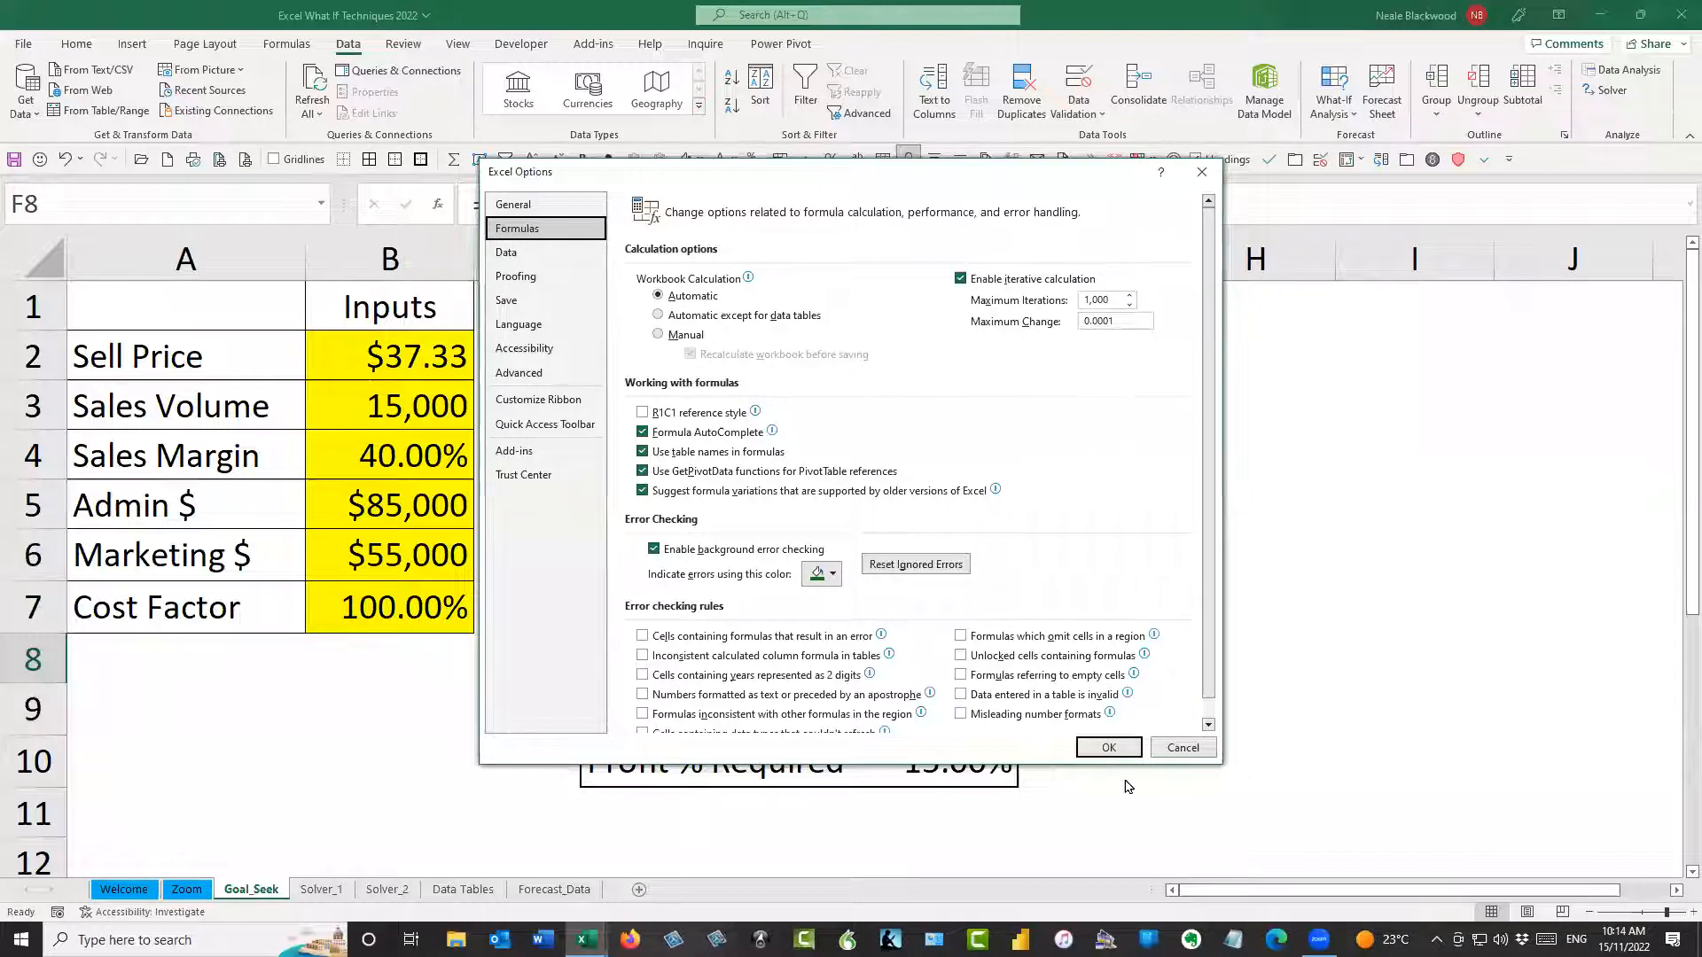
click(1108, 747)
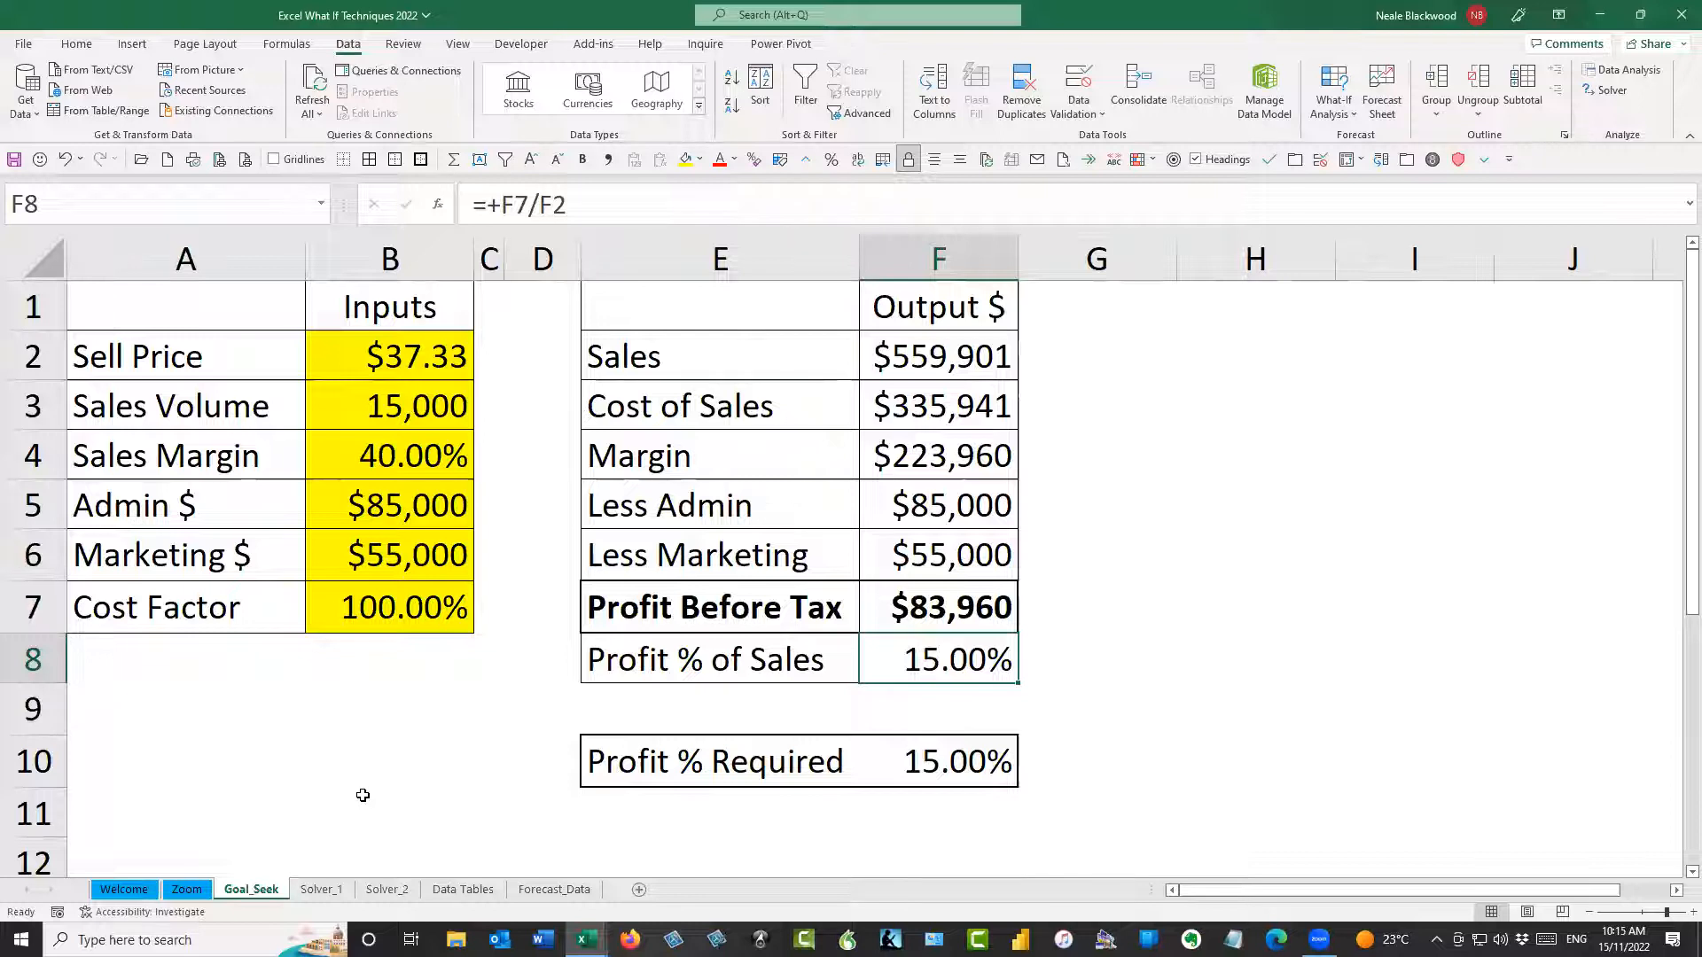
Switch to the Solver_1 sheet and select the Sales formula cell F2
click(342, 890)
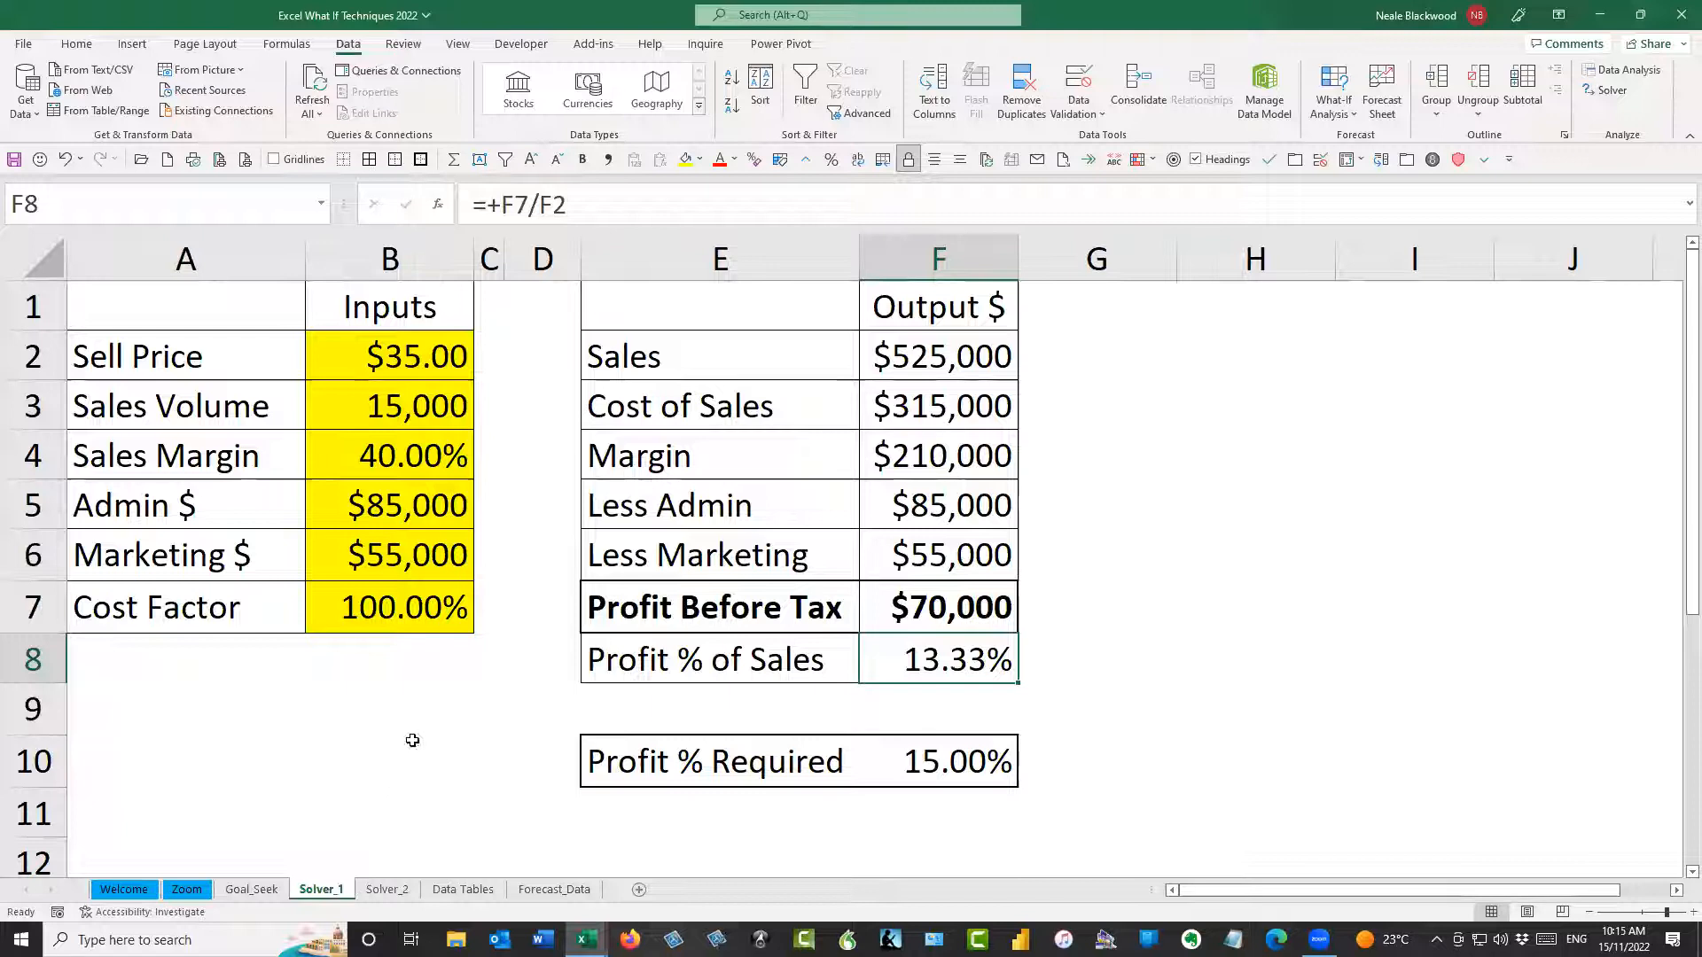
click(1139, 511)
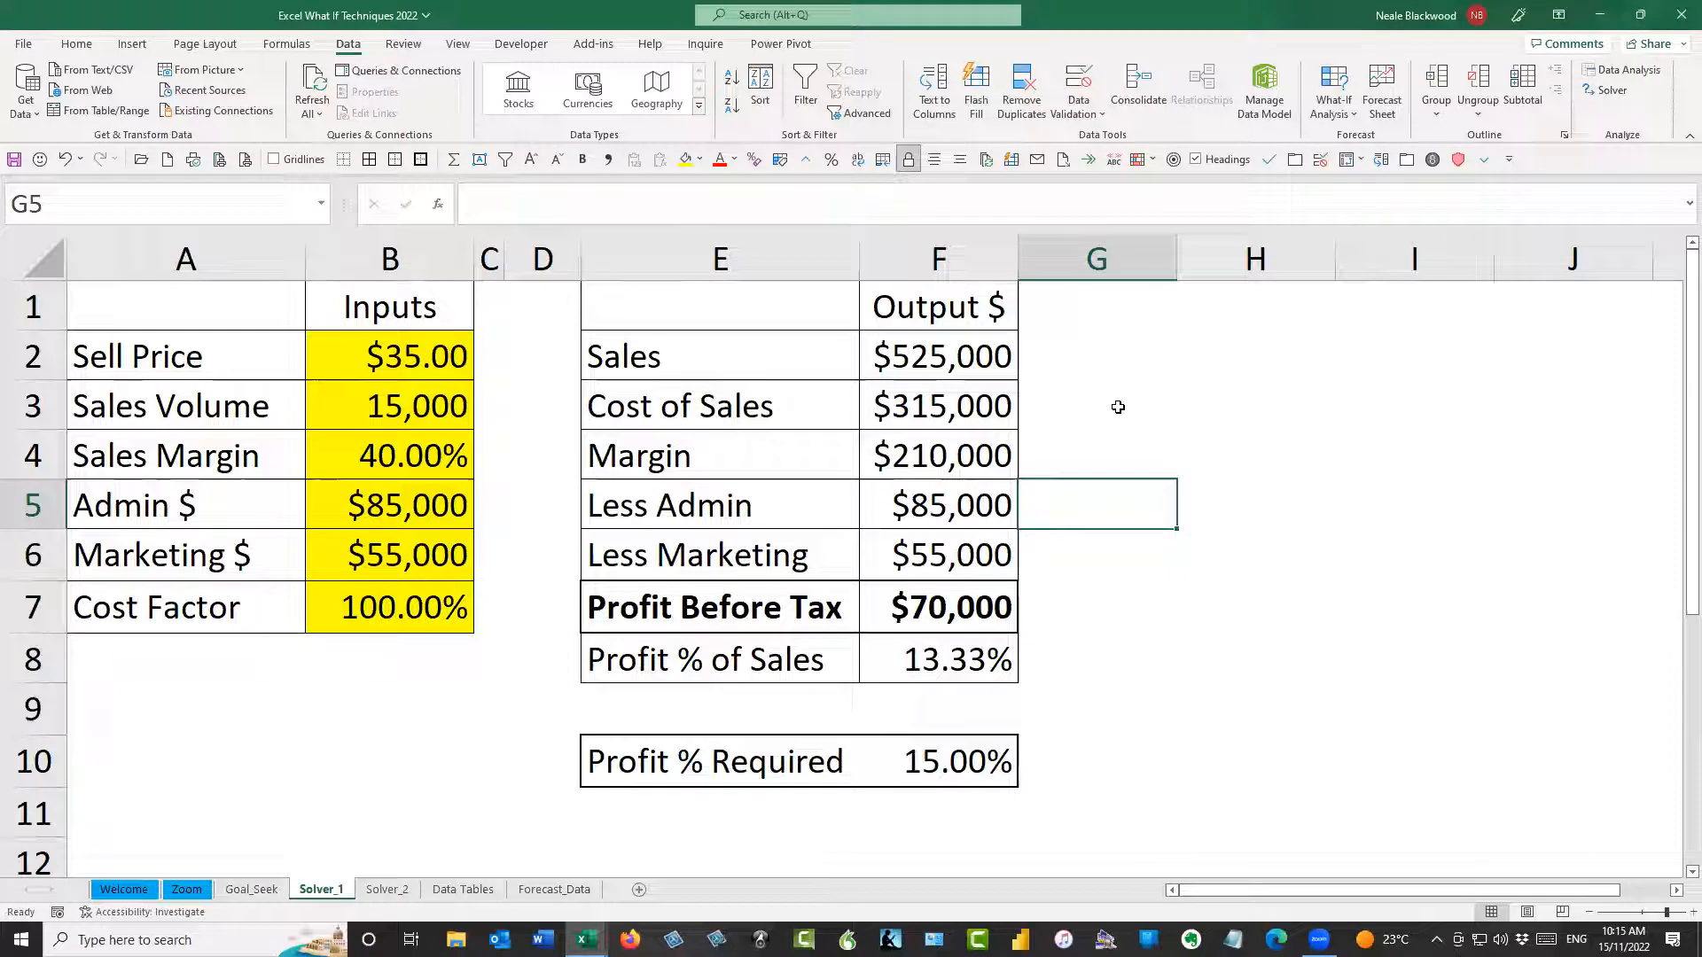
click(910, 369)
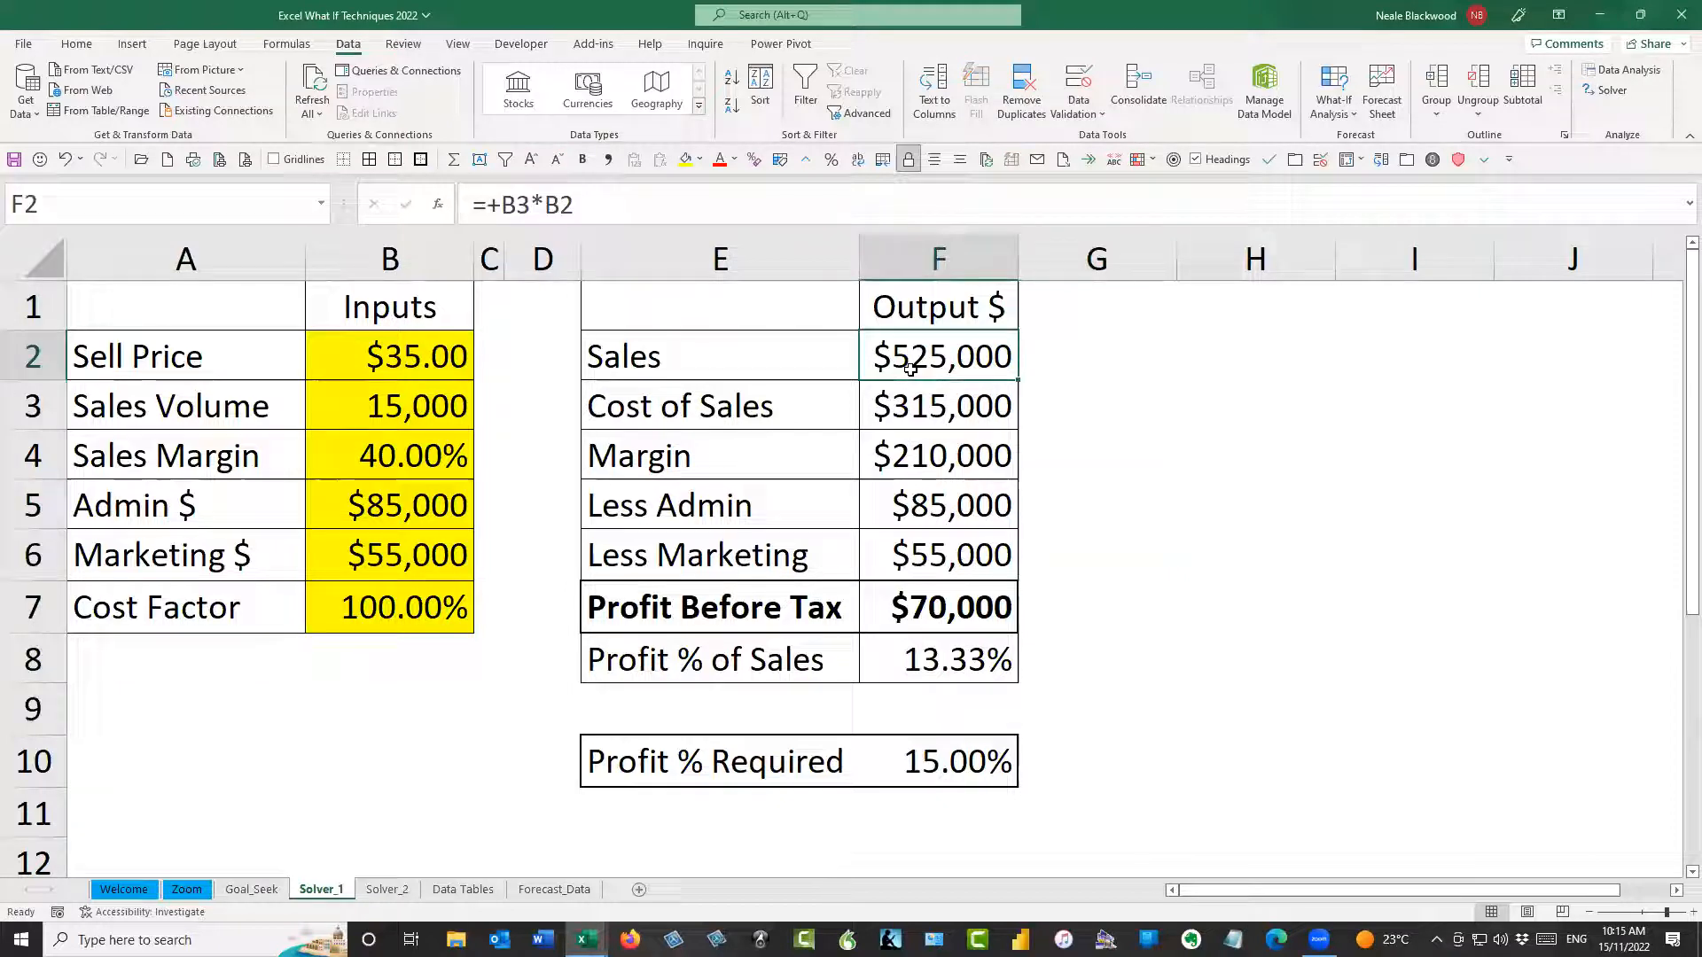
Check in the list of available Excel add-ins whether the Solver Add-in is enabled
click(24, 46)
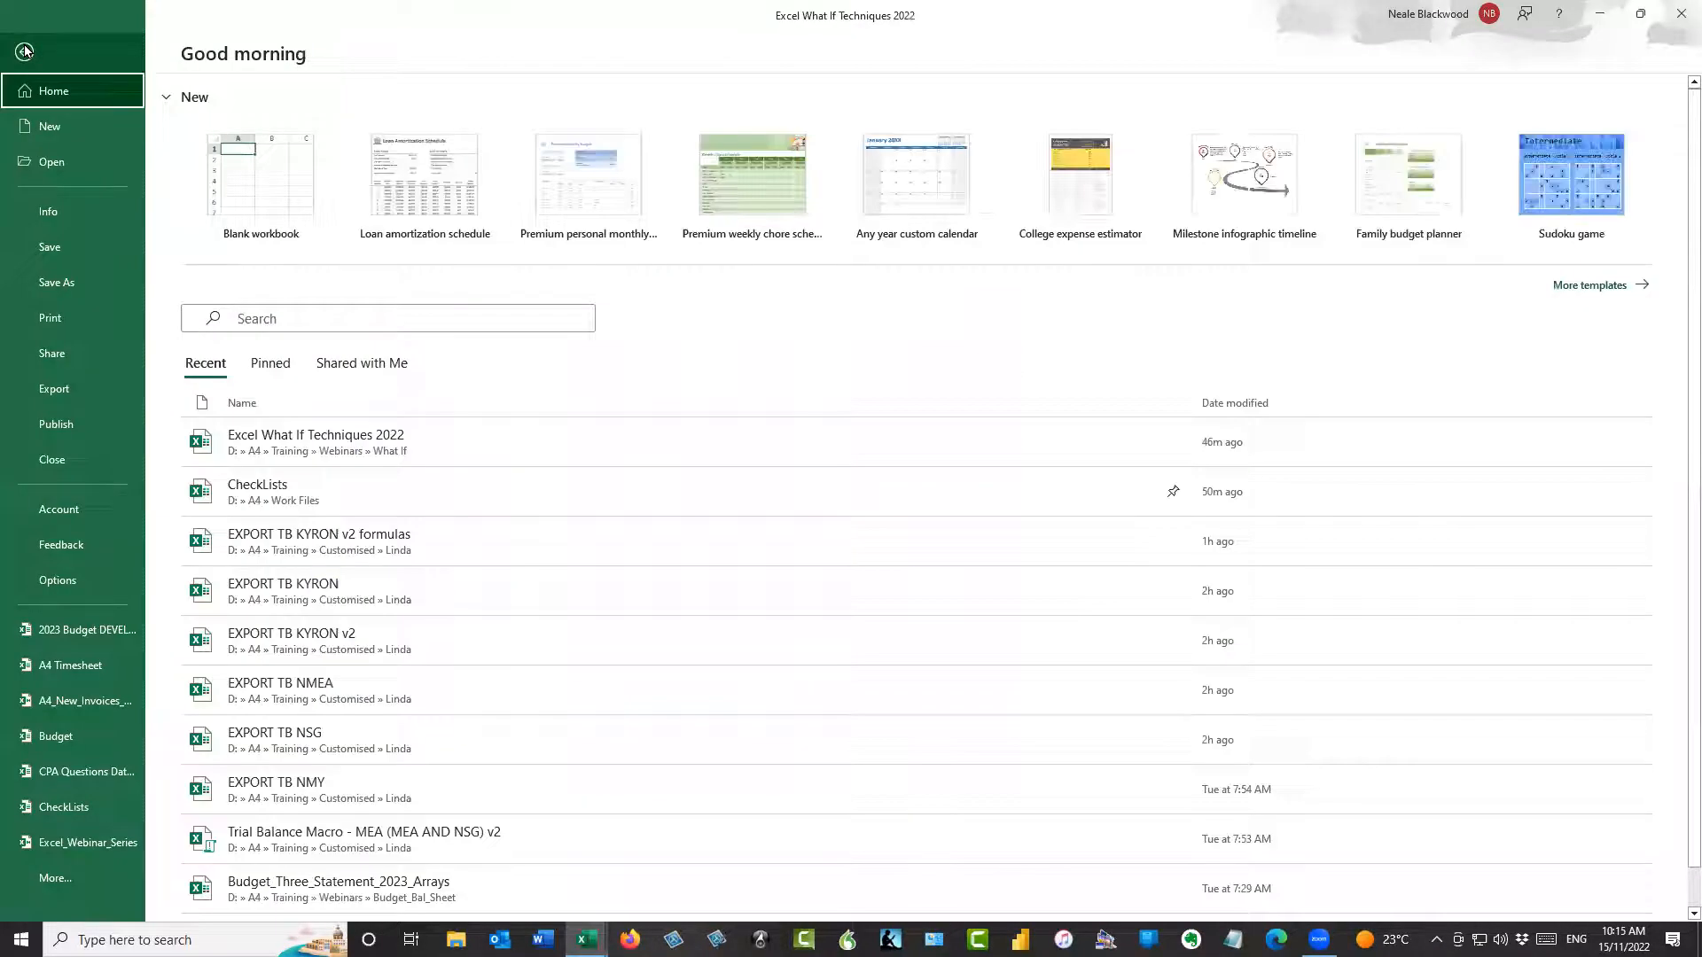
click(103, 579)
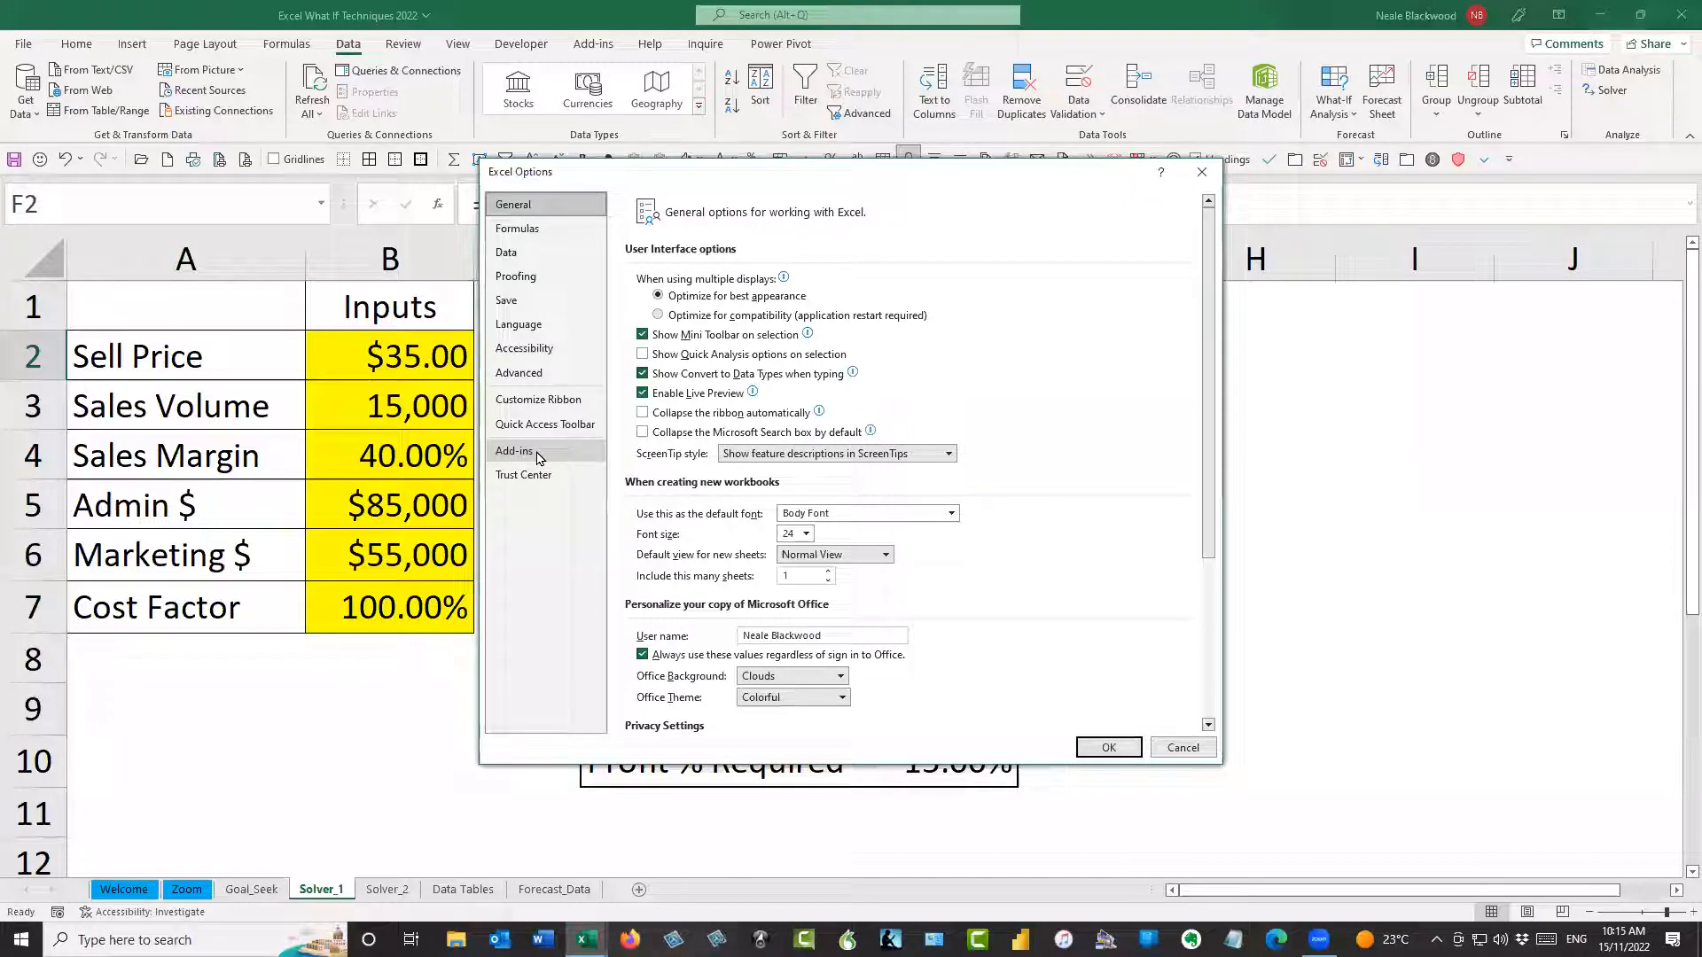
click(538, 456)
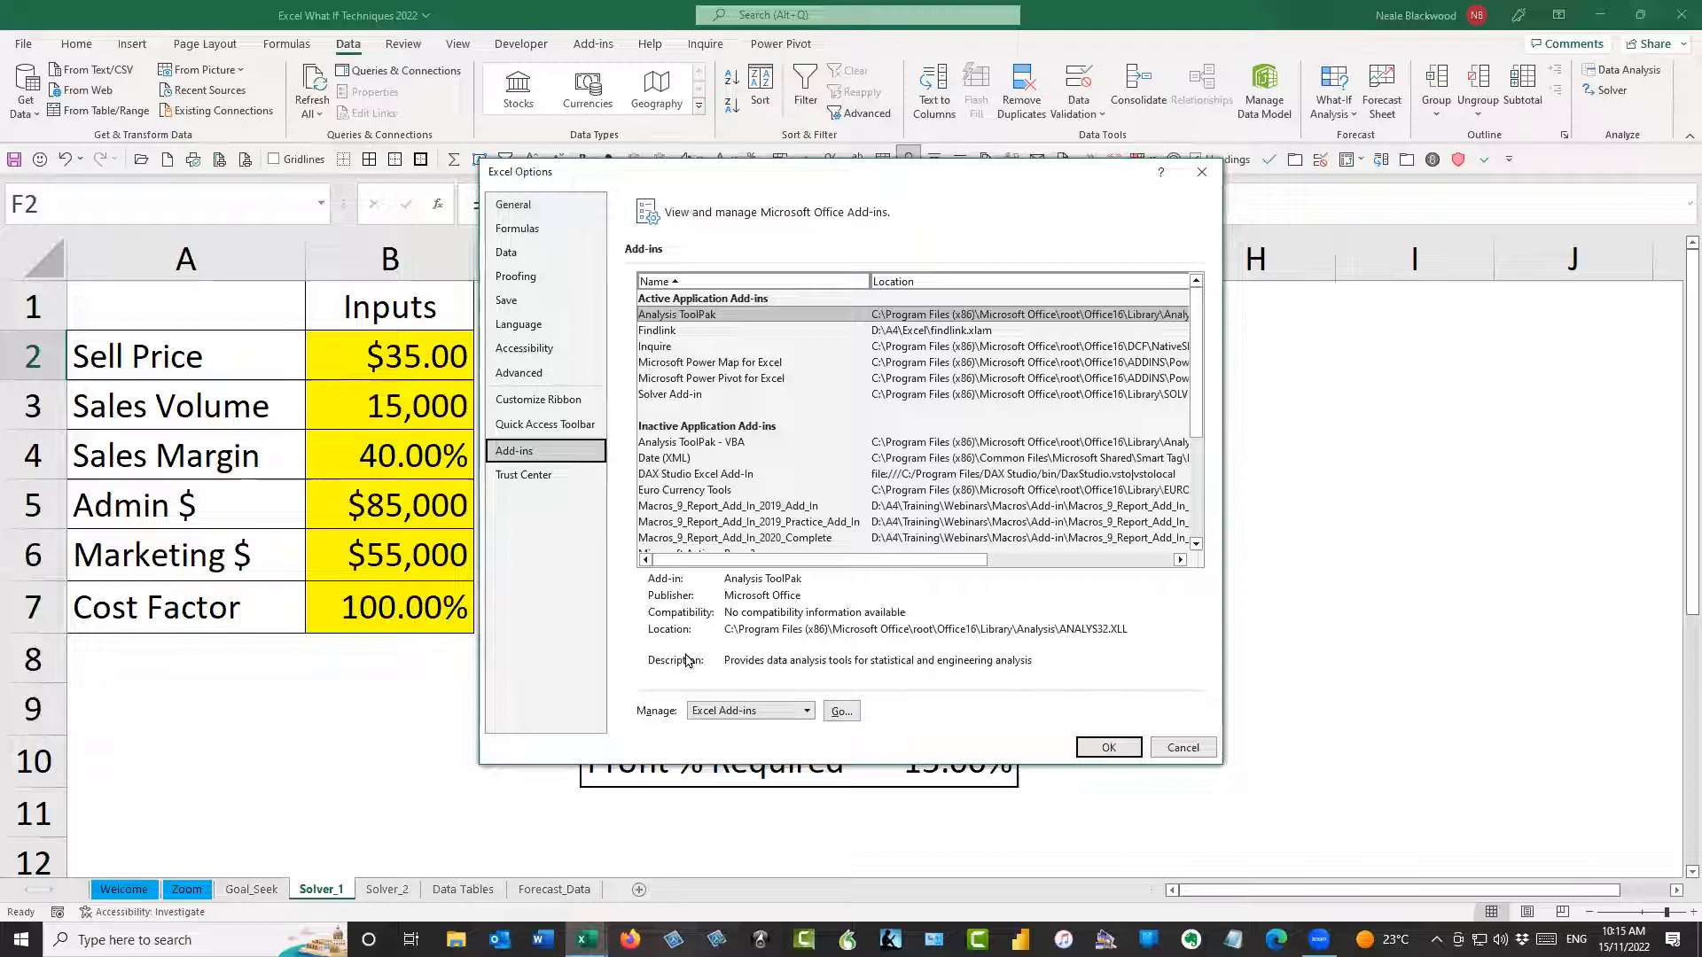
click(840, 712)
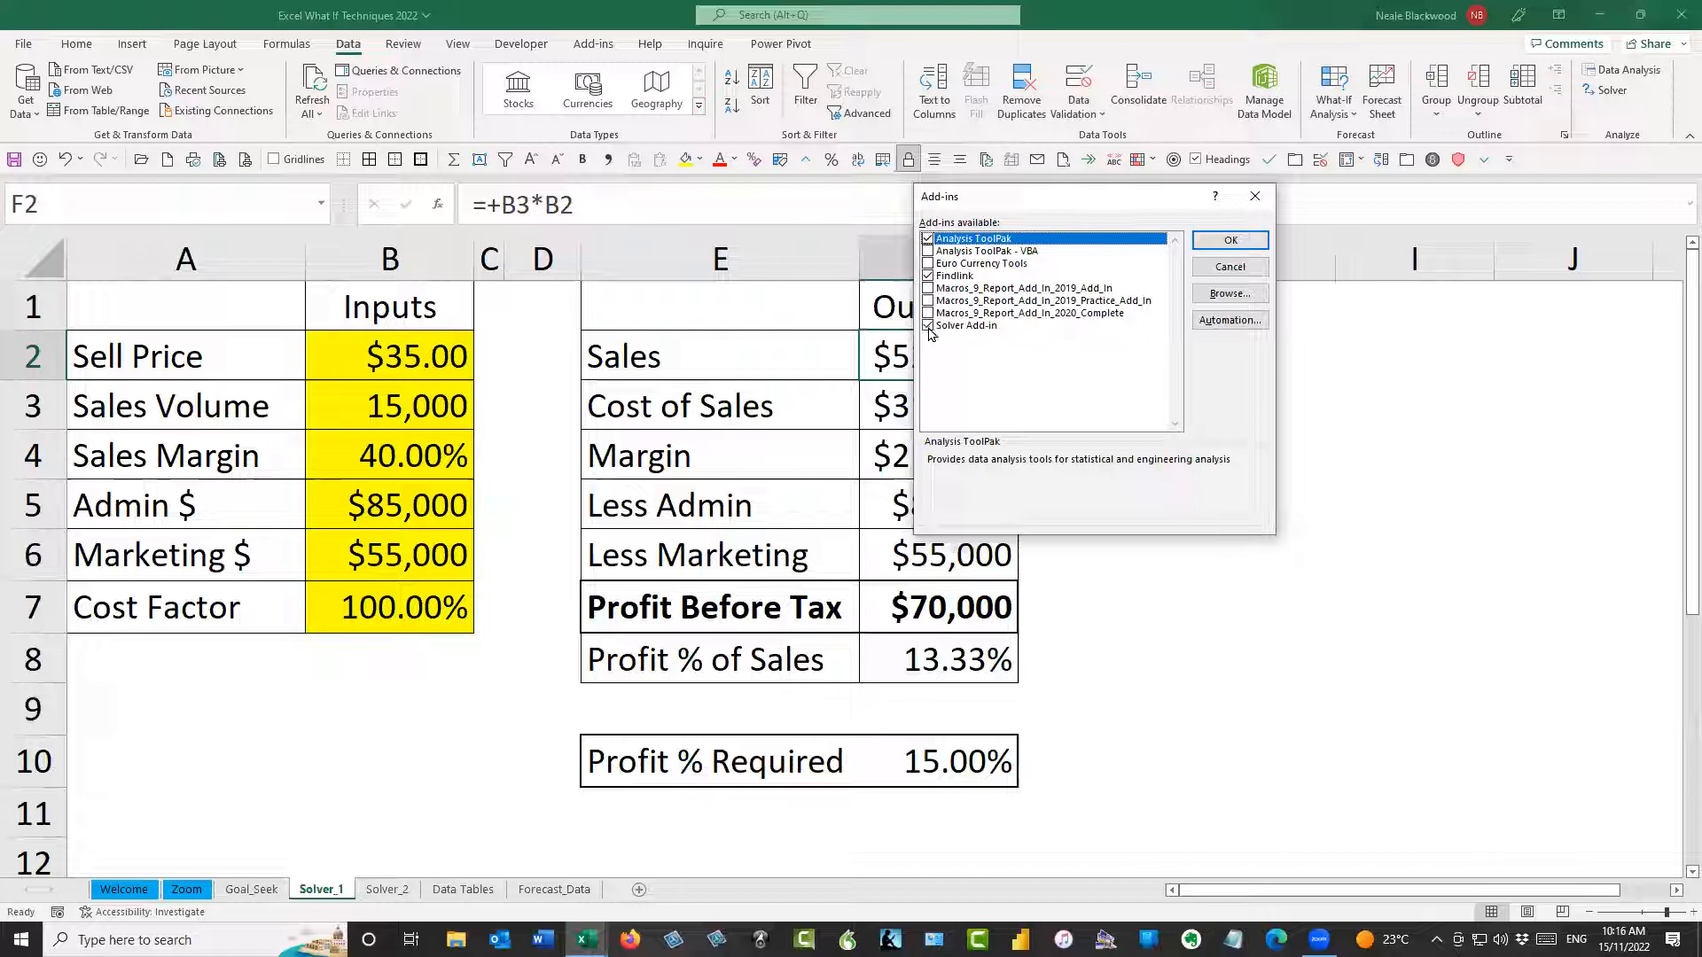
click(1245, 241)
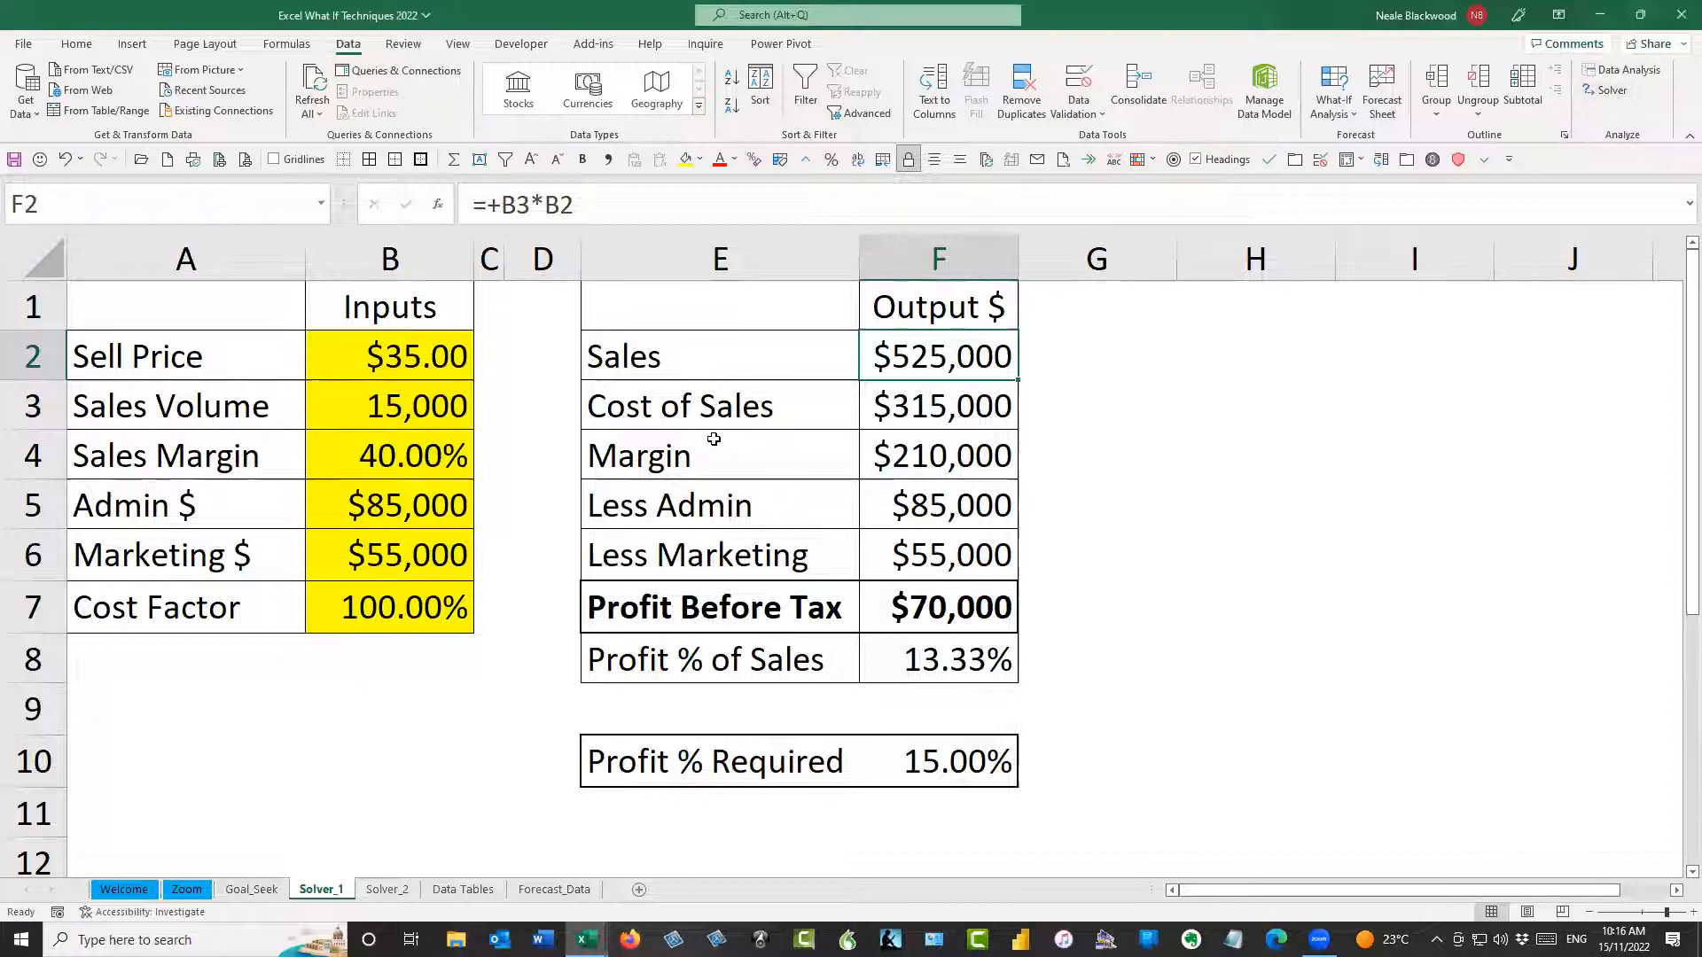
Set up Solver with objective cell F8, a target value of 0.15, and the Sell Price in B2 as the variable cell
click(1610, 92)
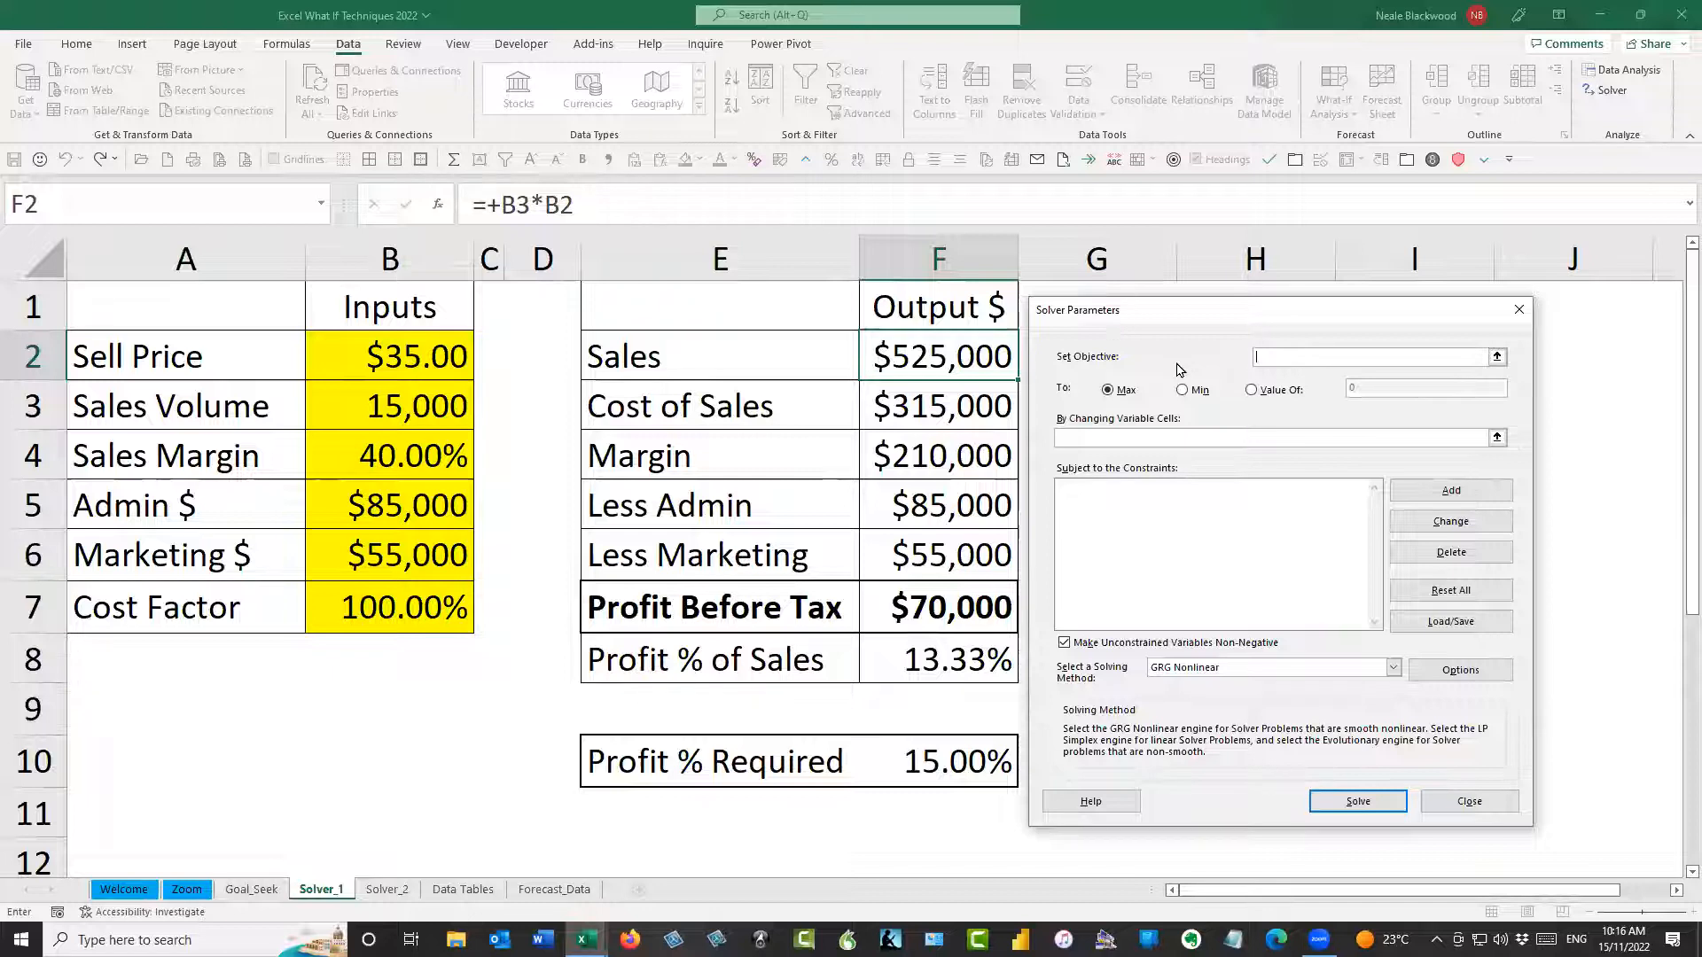
drag(1231, 318, 1246, 318)
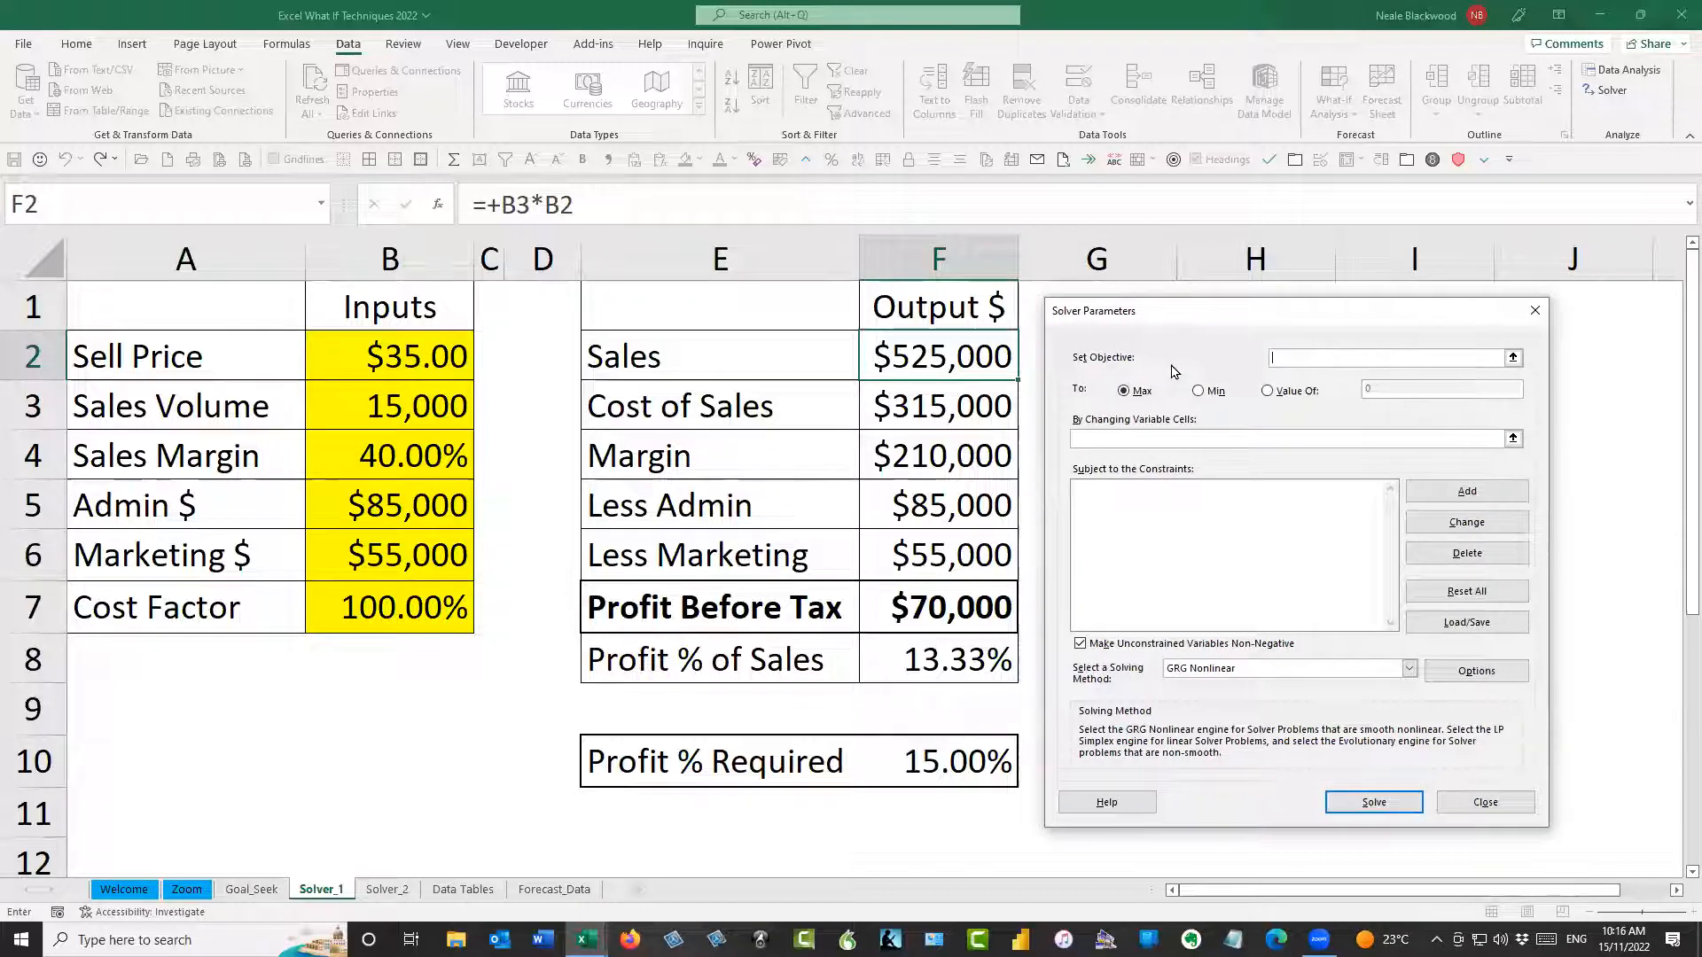
click(979, 653)
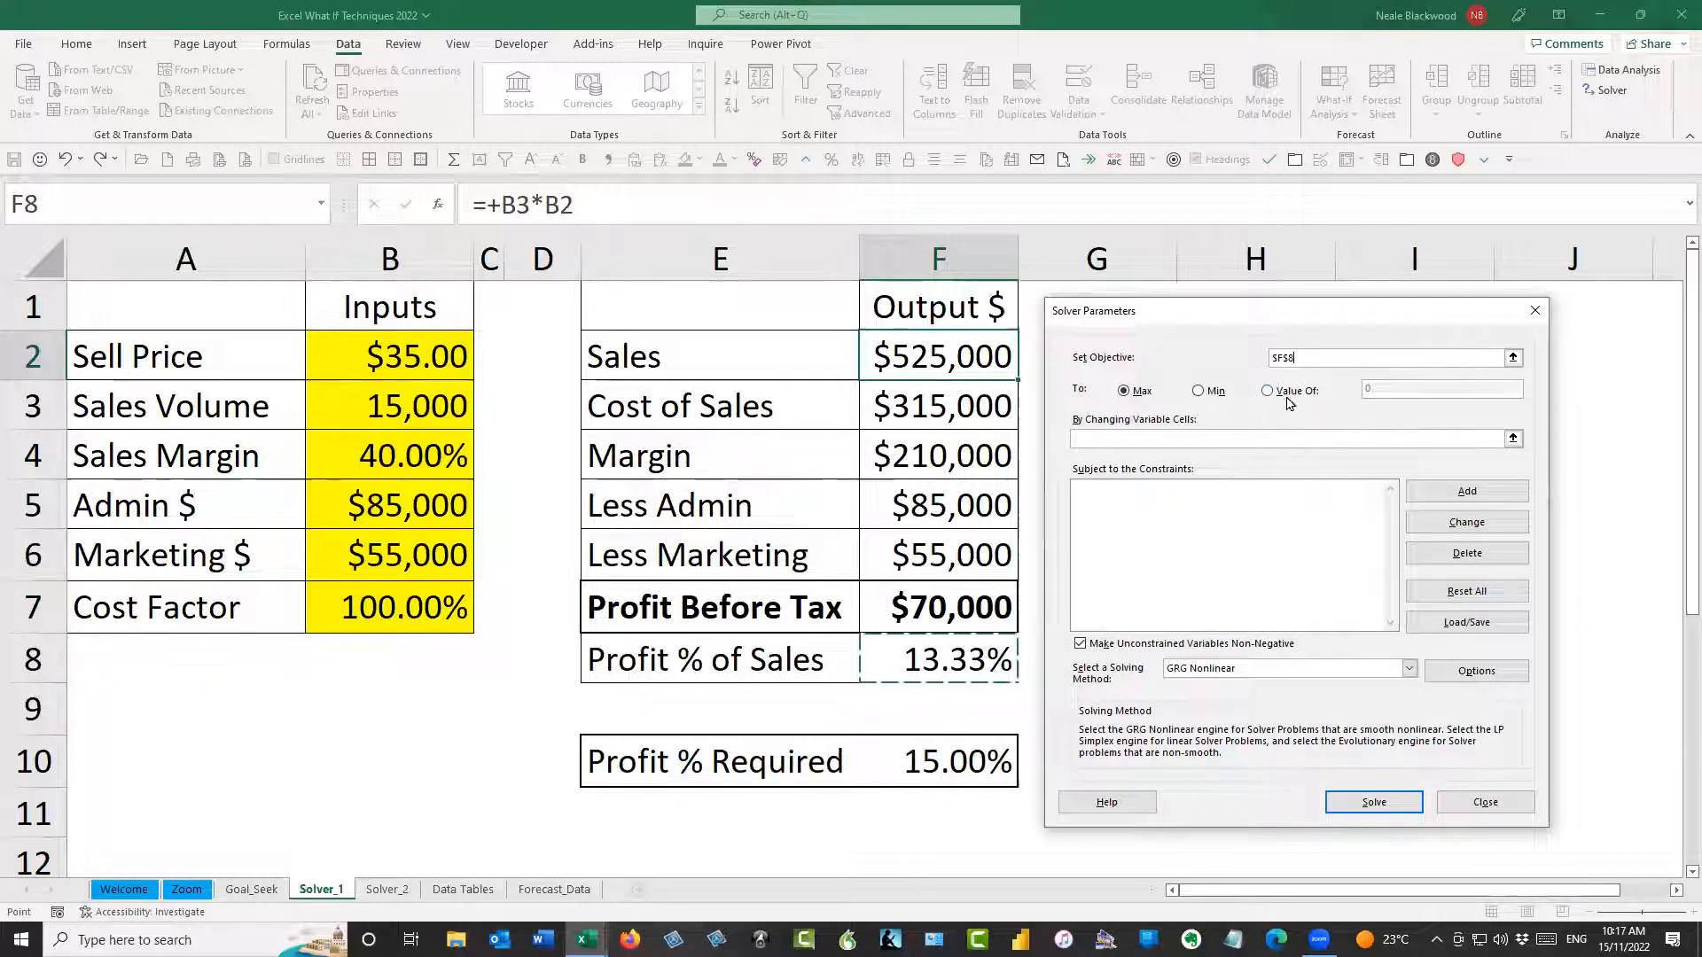
click(1279, 392)
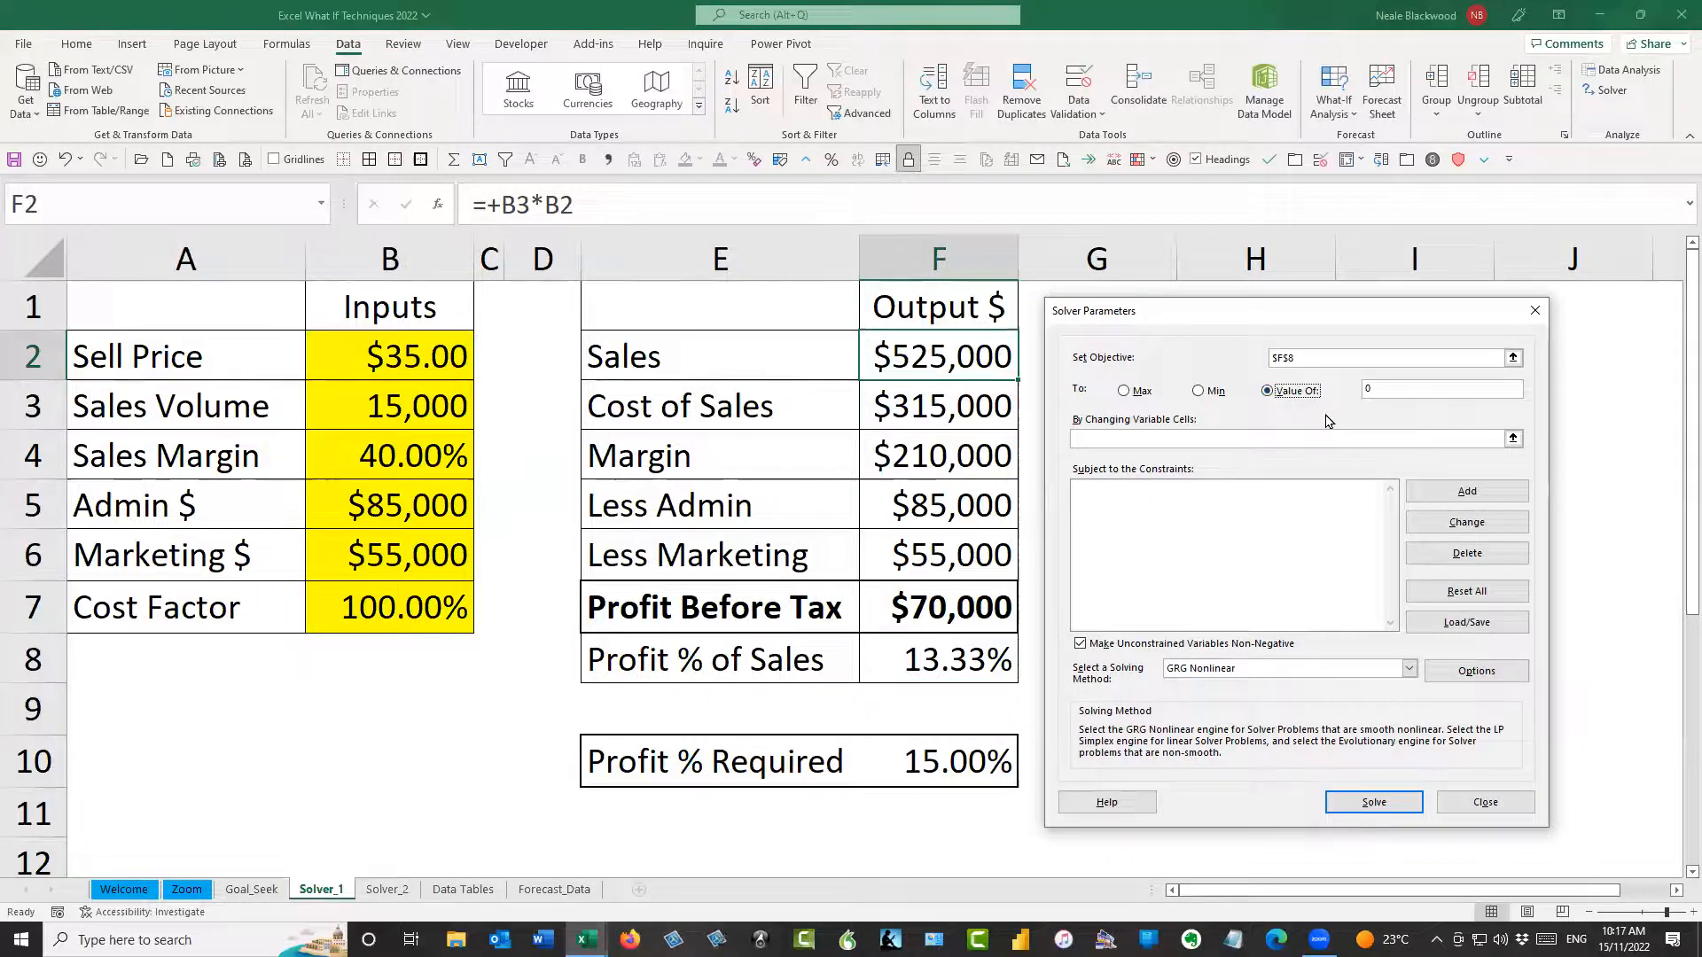
click(1402, 390)
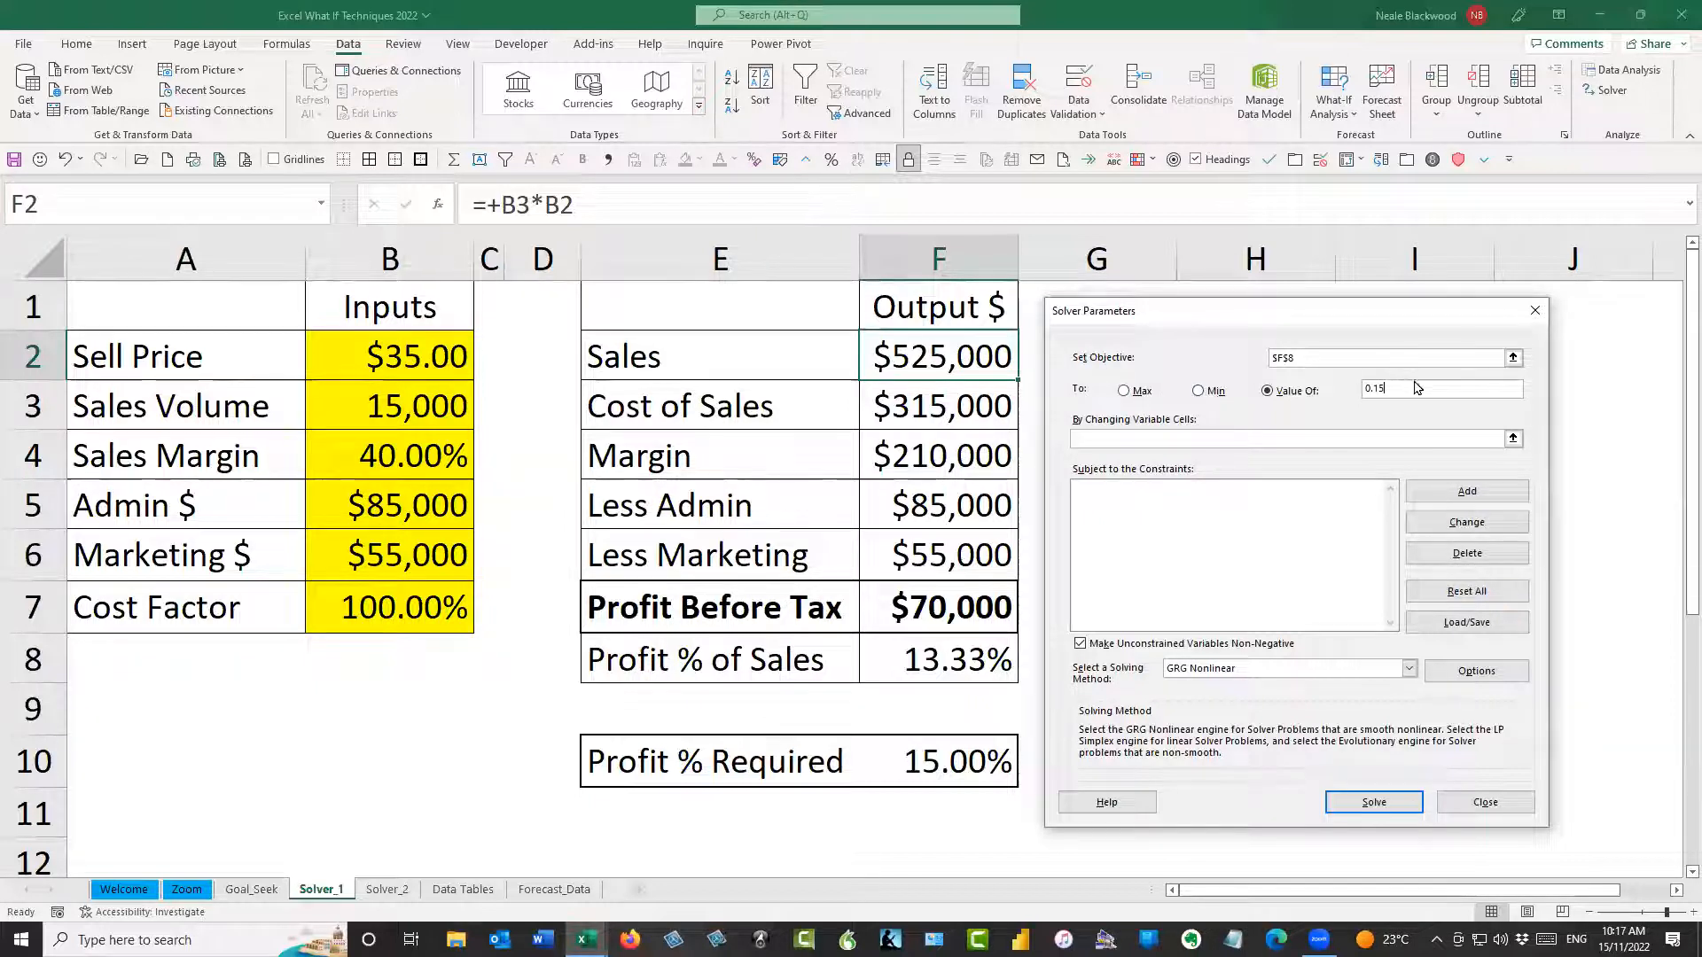
click(1204, 438)
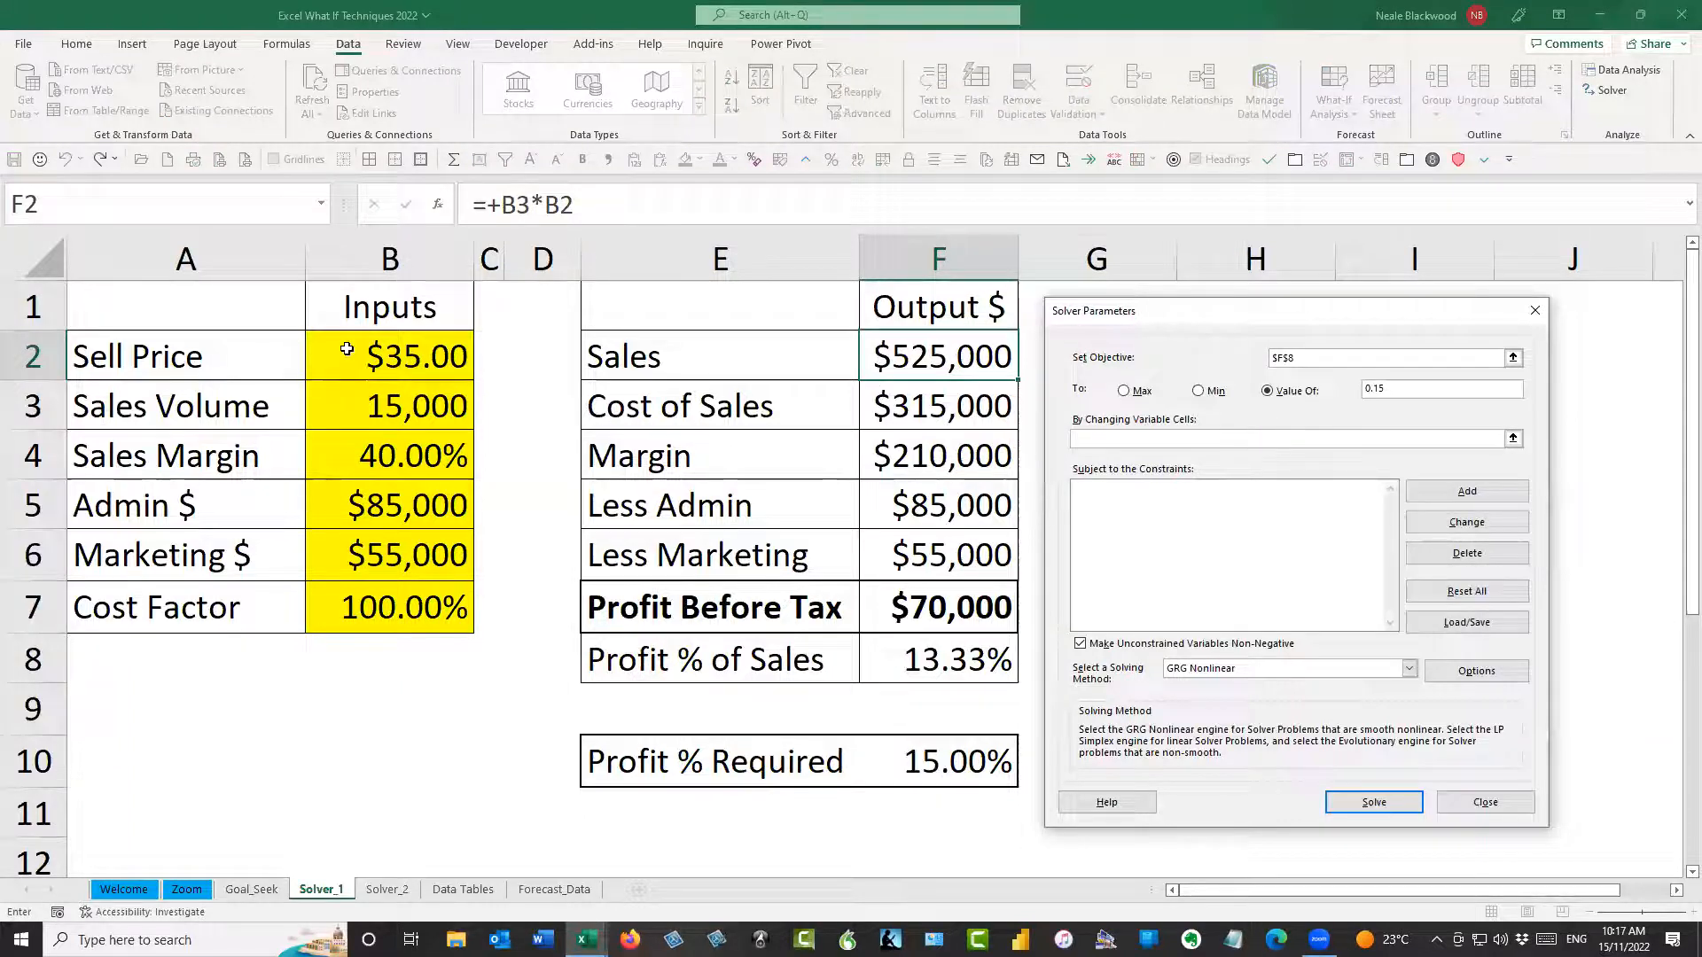
click(414, 351)
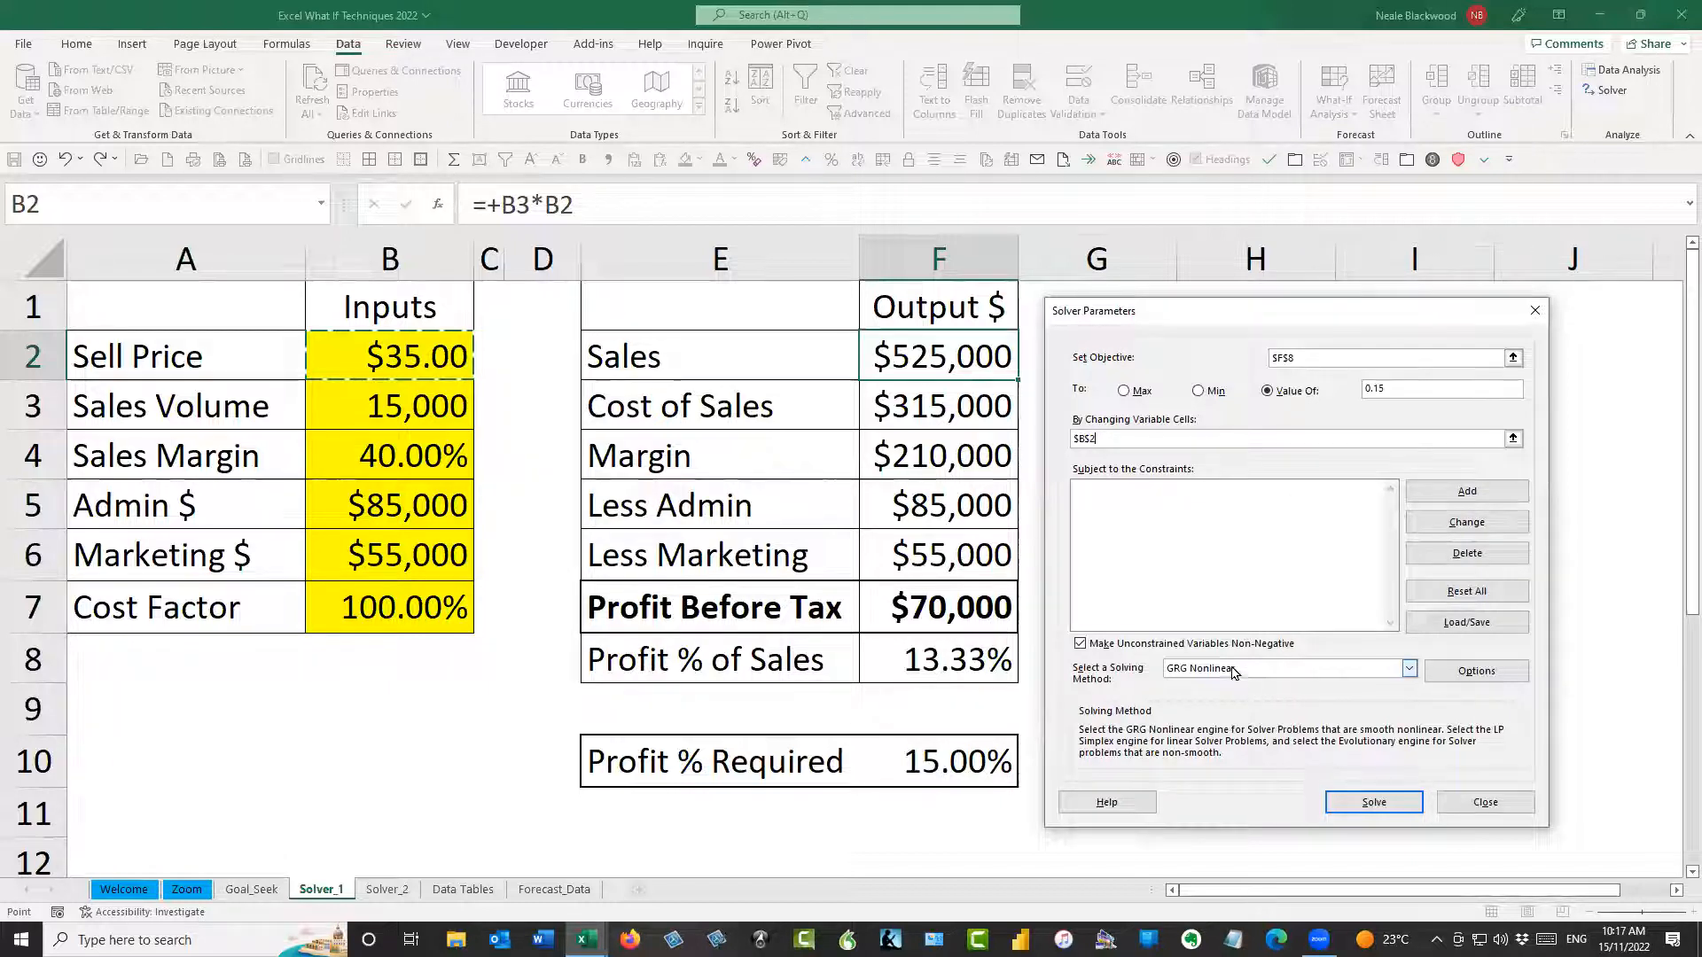
Review the solving methods, solve with GRG Nonlinear, and keep the Solver solution
click(1408, 670)
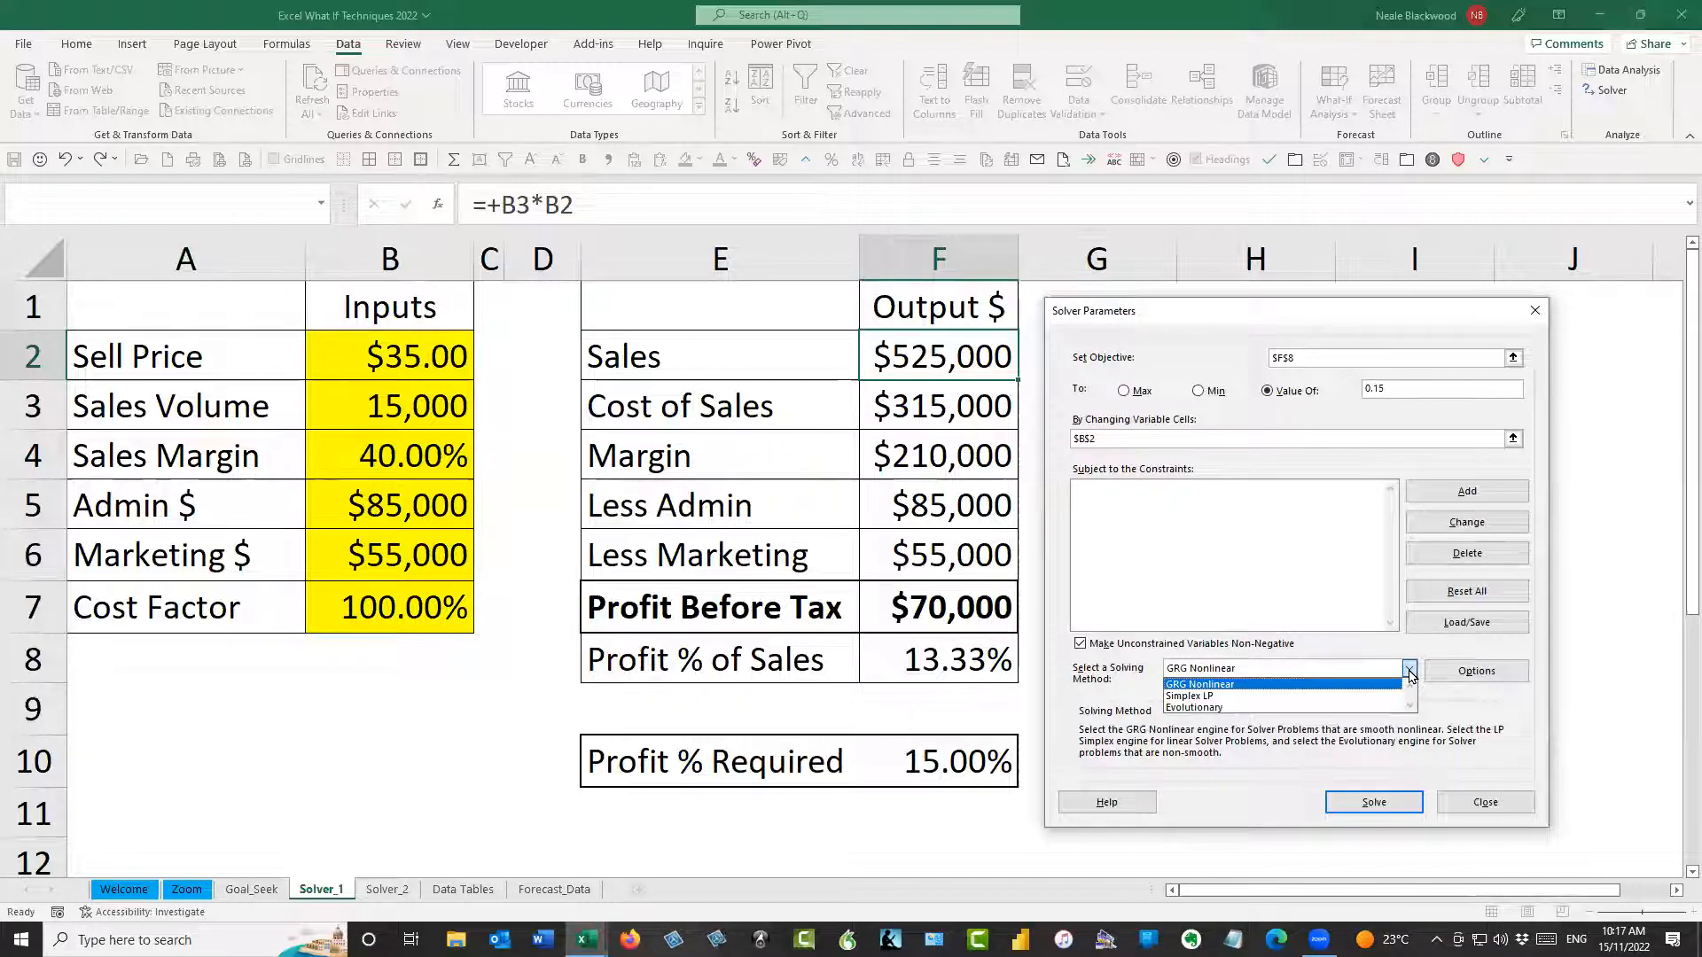
click(1409, 672)
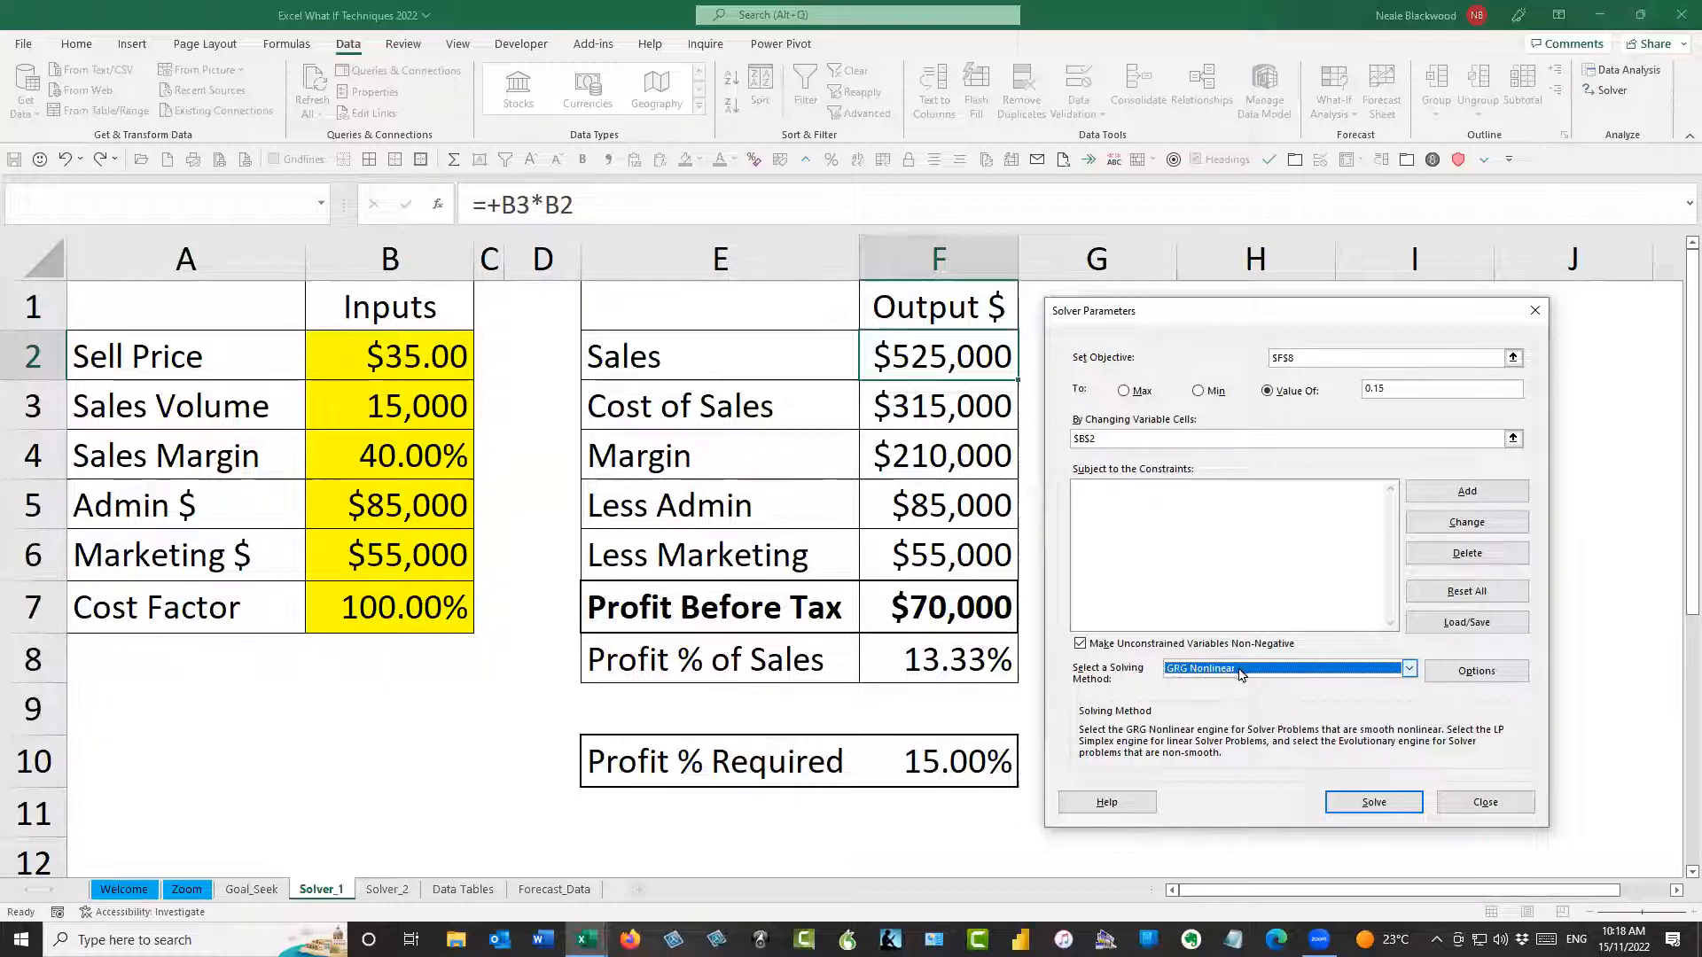
click(1374, 803)
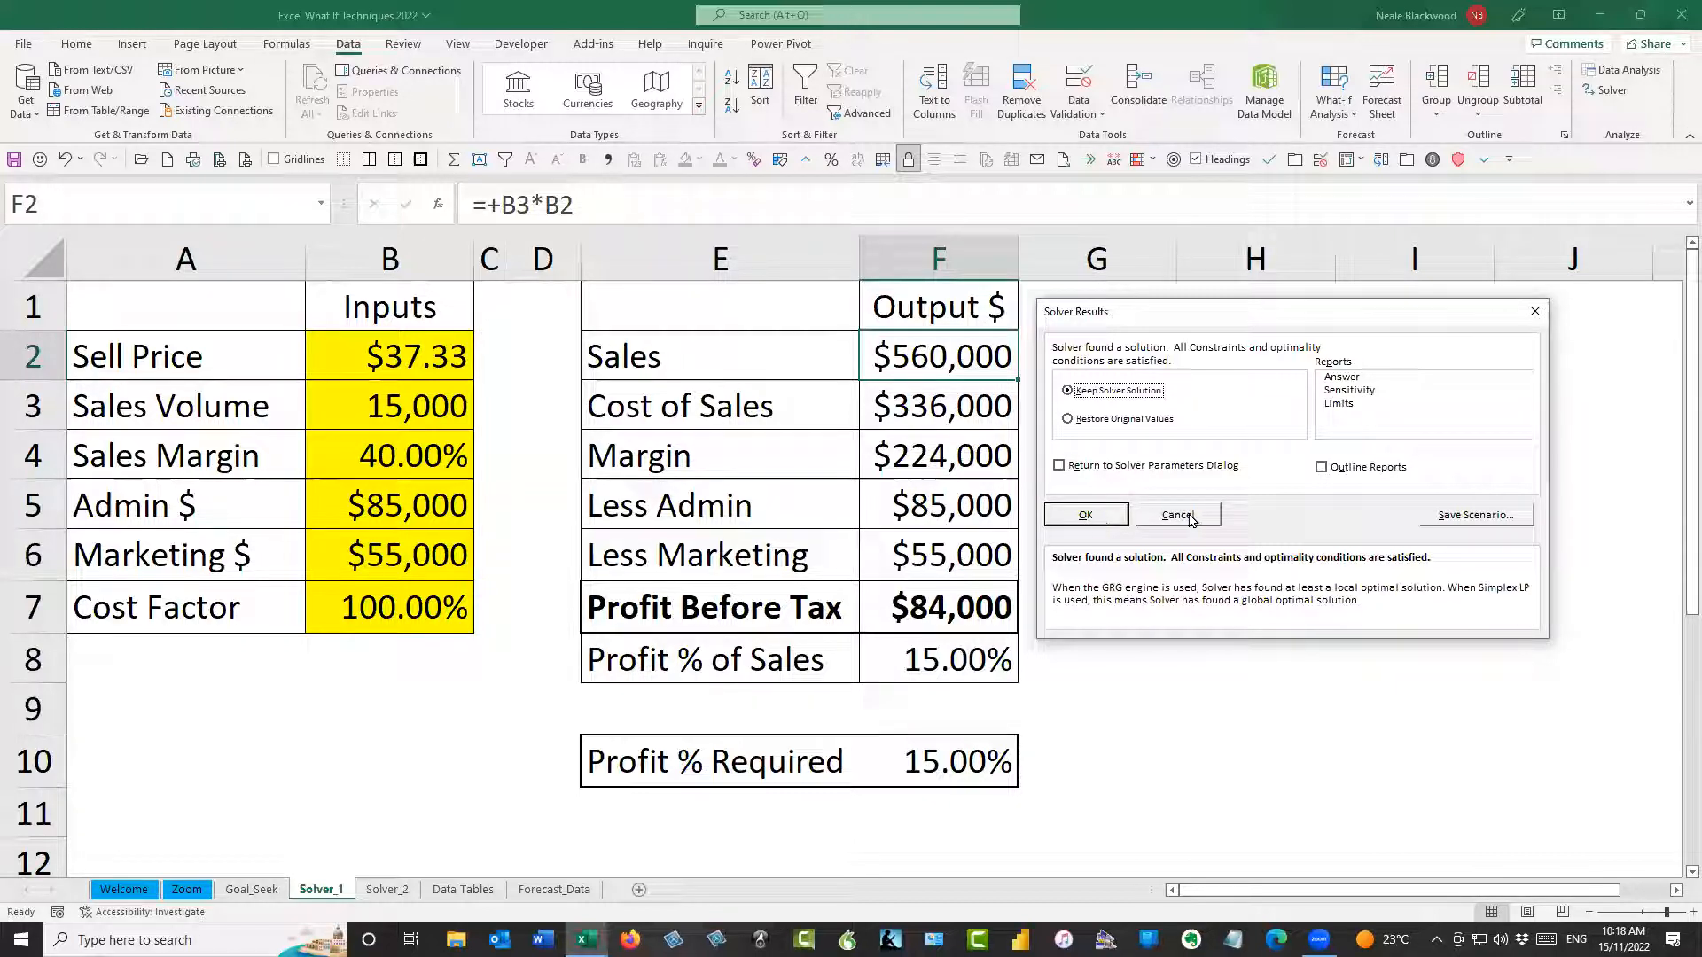
click(1087, 515)
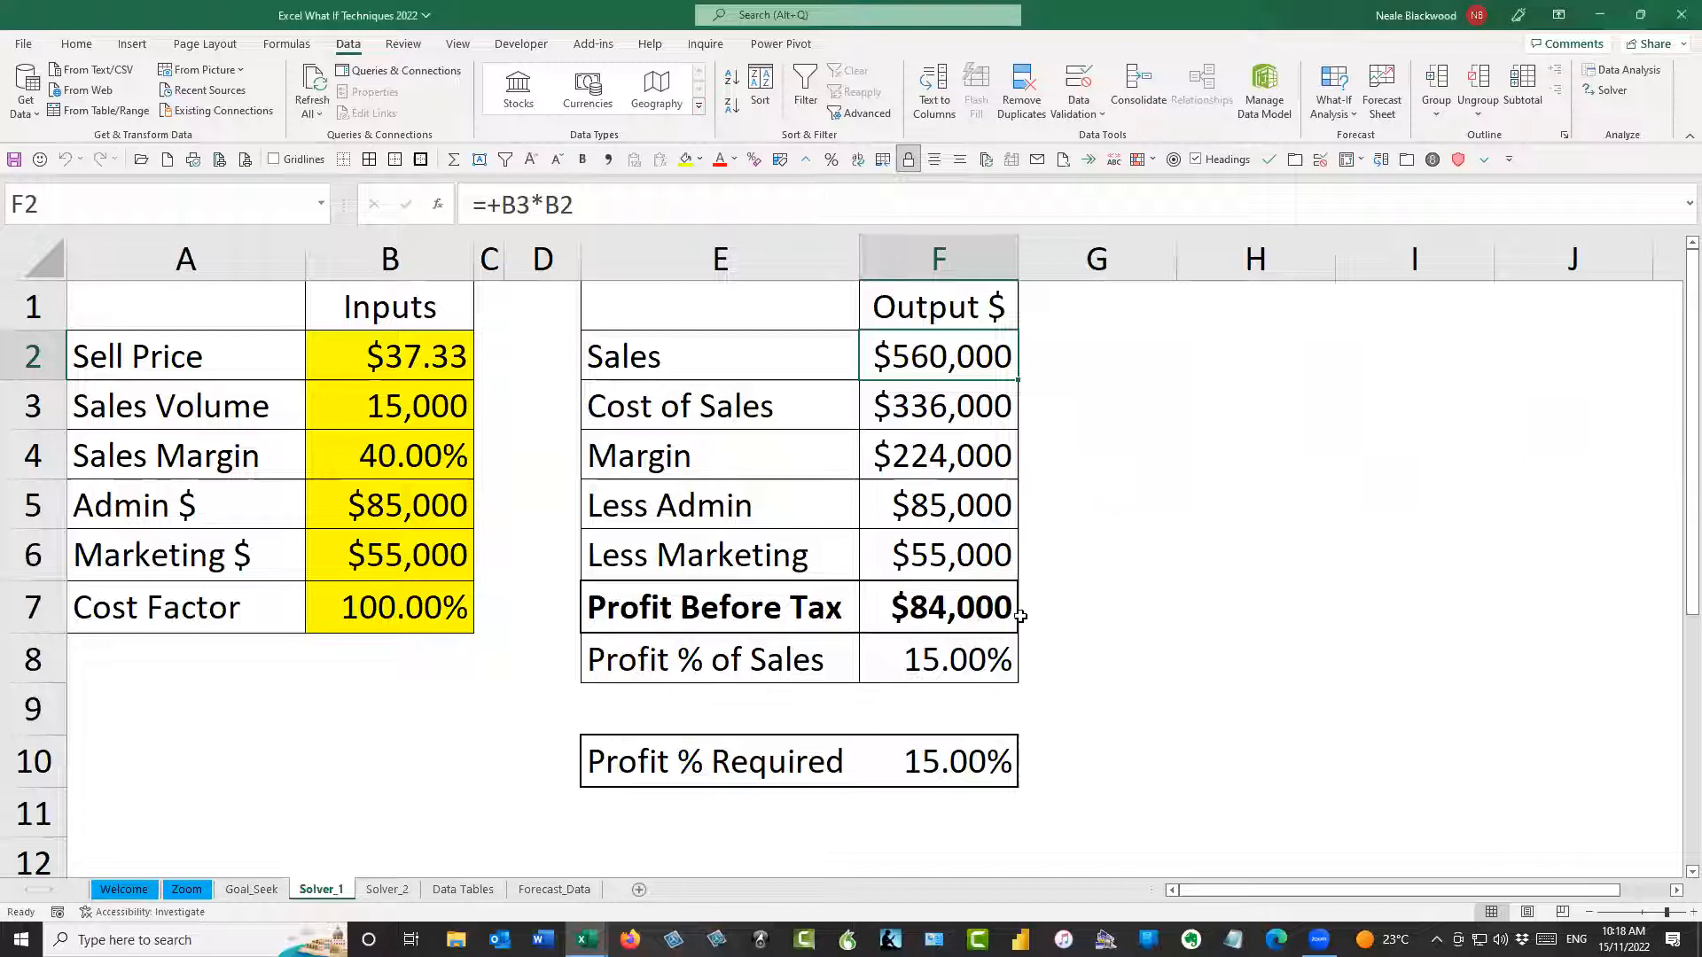
click(970, 656)
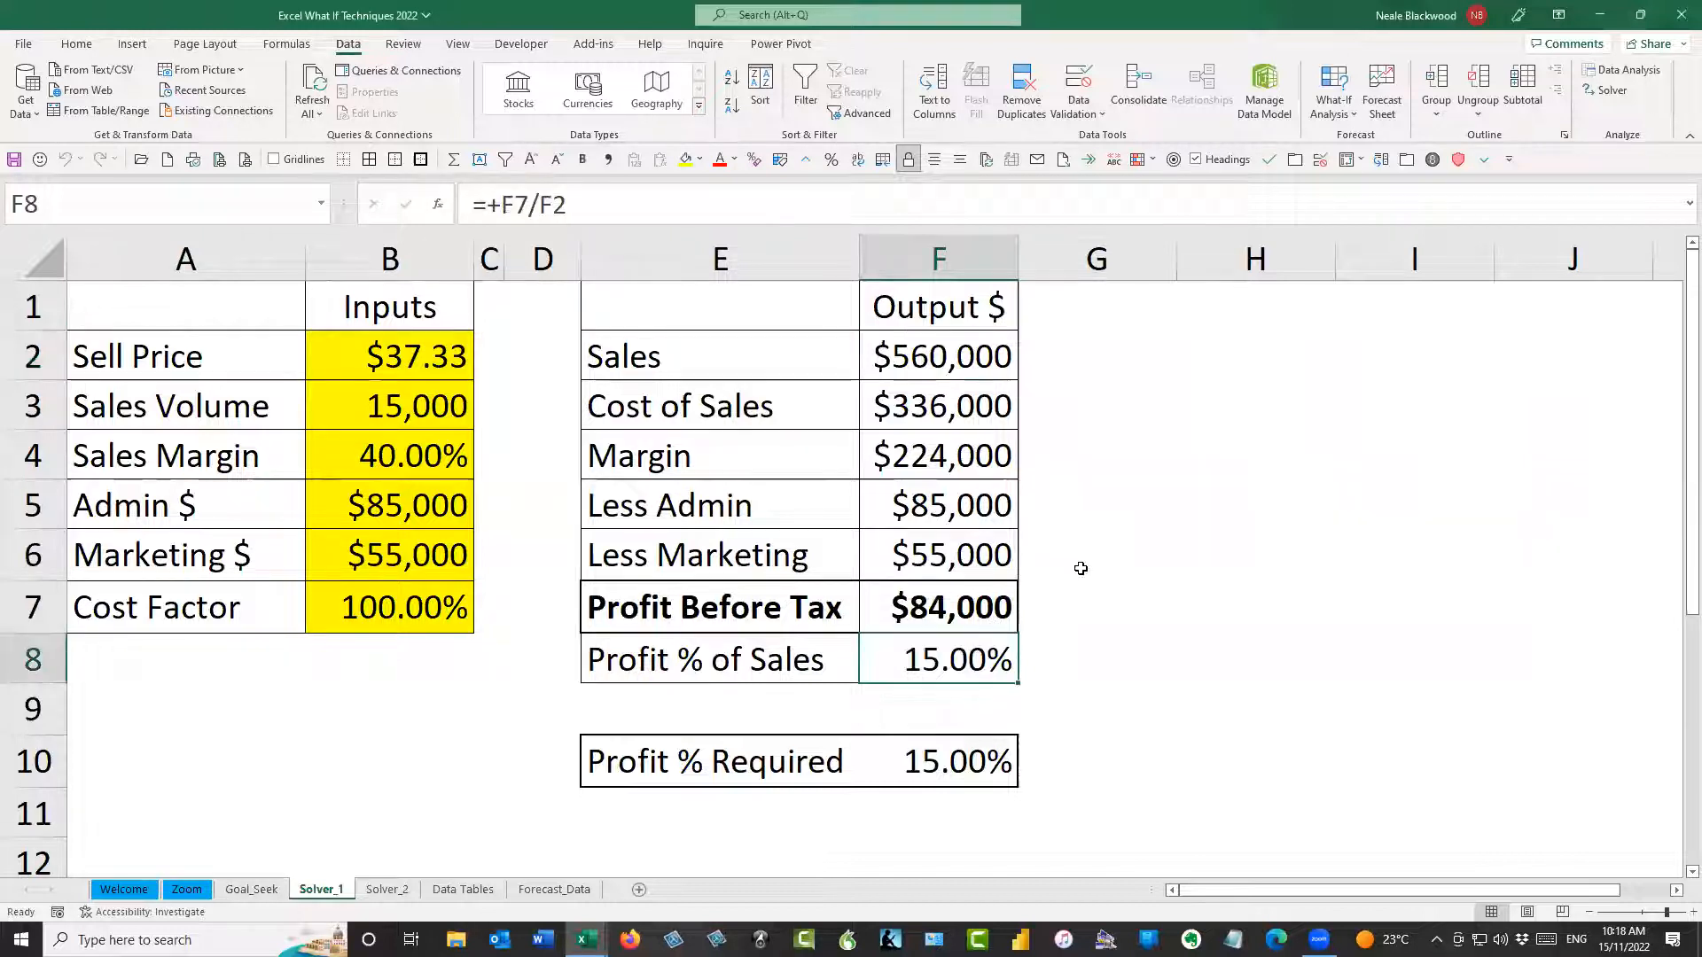
Compare the Sell Price in B2 on the Solver_1 and Goal_Seek sheets, and check the profit formulas on Solver_1
click(416, 359)
click(252, 889)
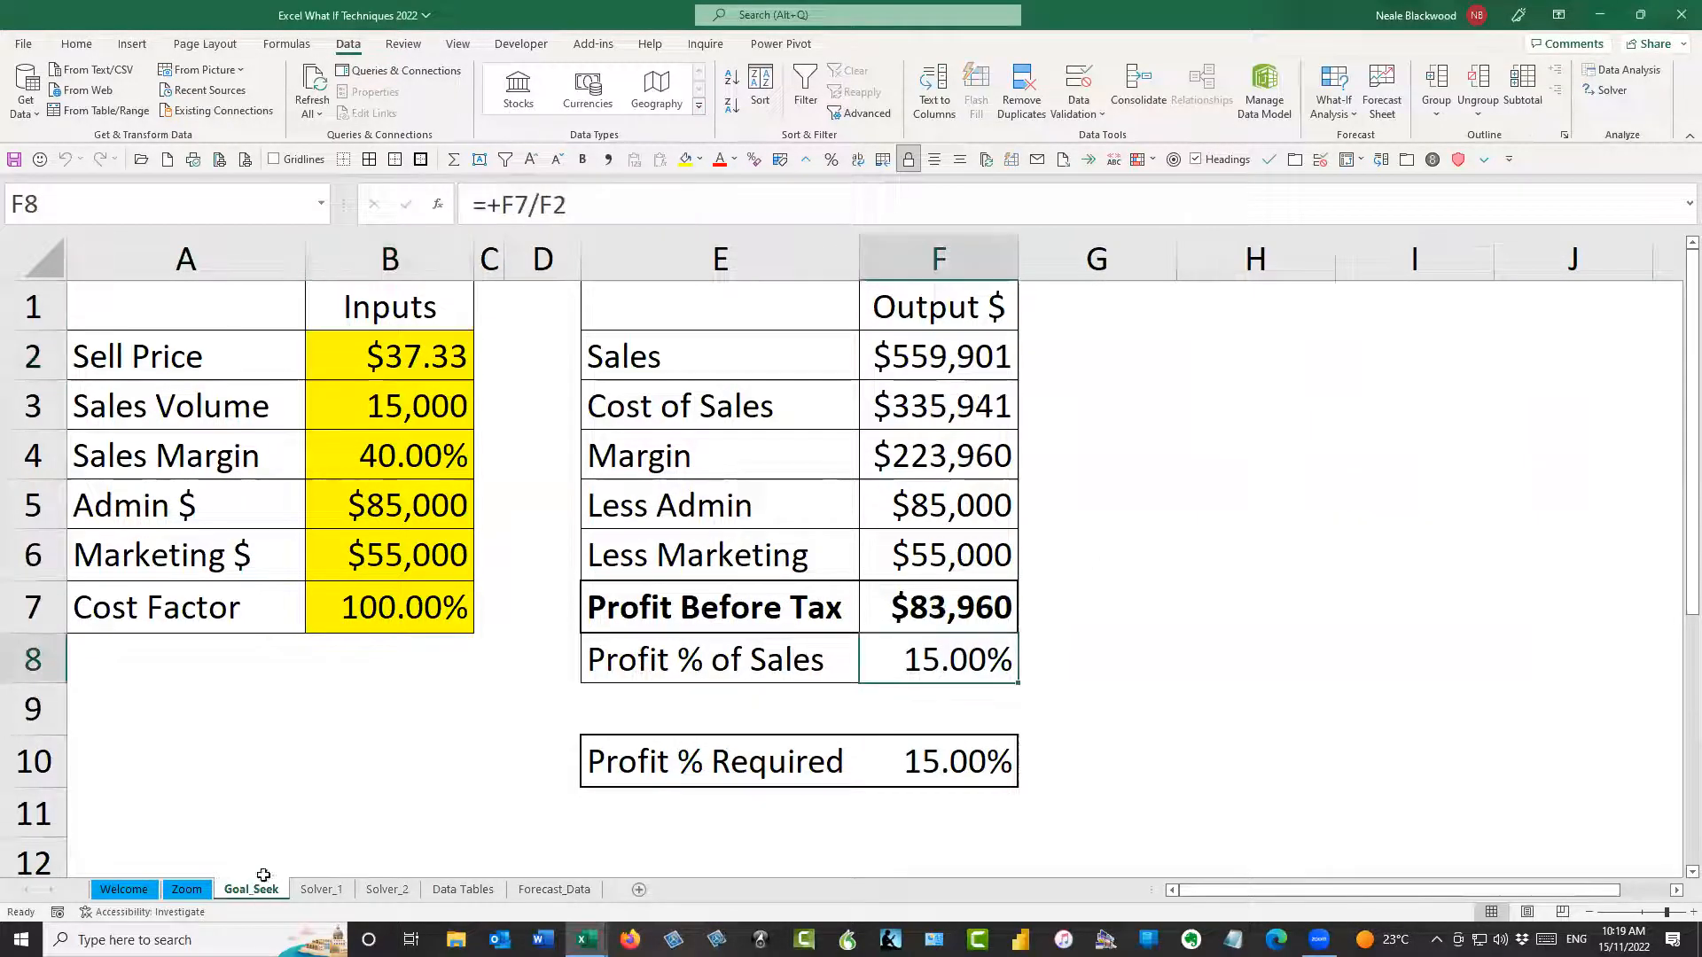
click(423, 361)
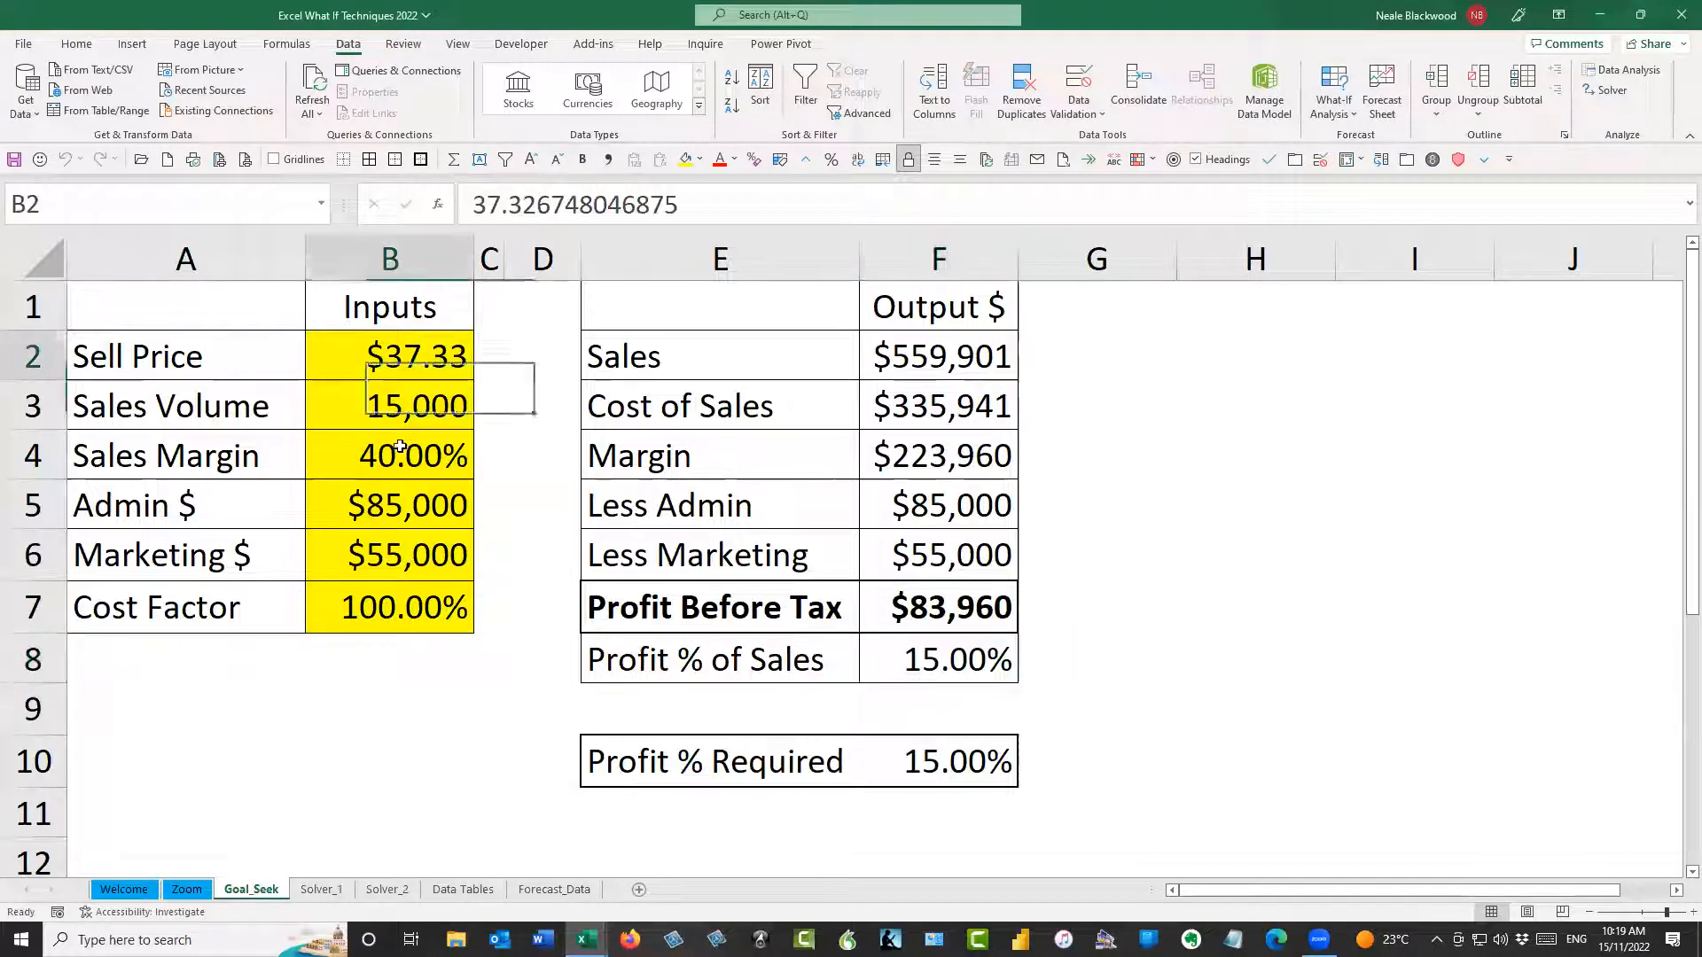
click(321, 889)
click(974, 667)
click(959, 618)
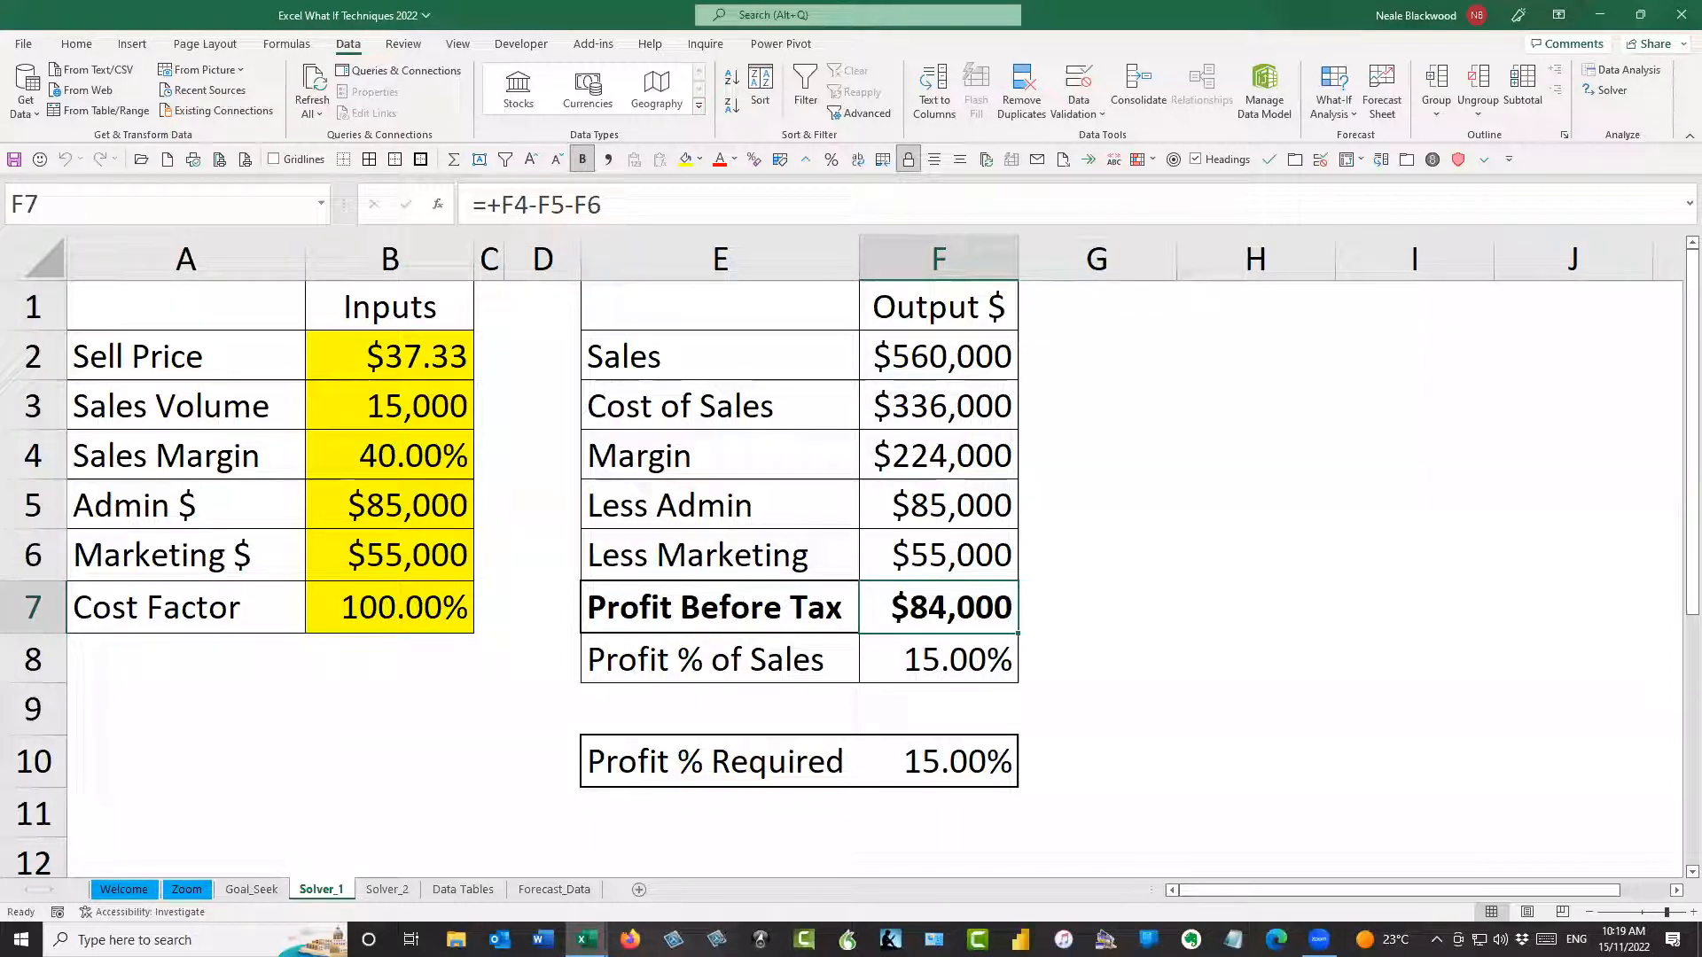
Switch to the Solver_2 sheet and review each truck's unit cost, capacity, average cost per km and trip time
click(387, 890)
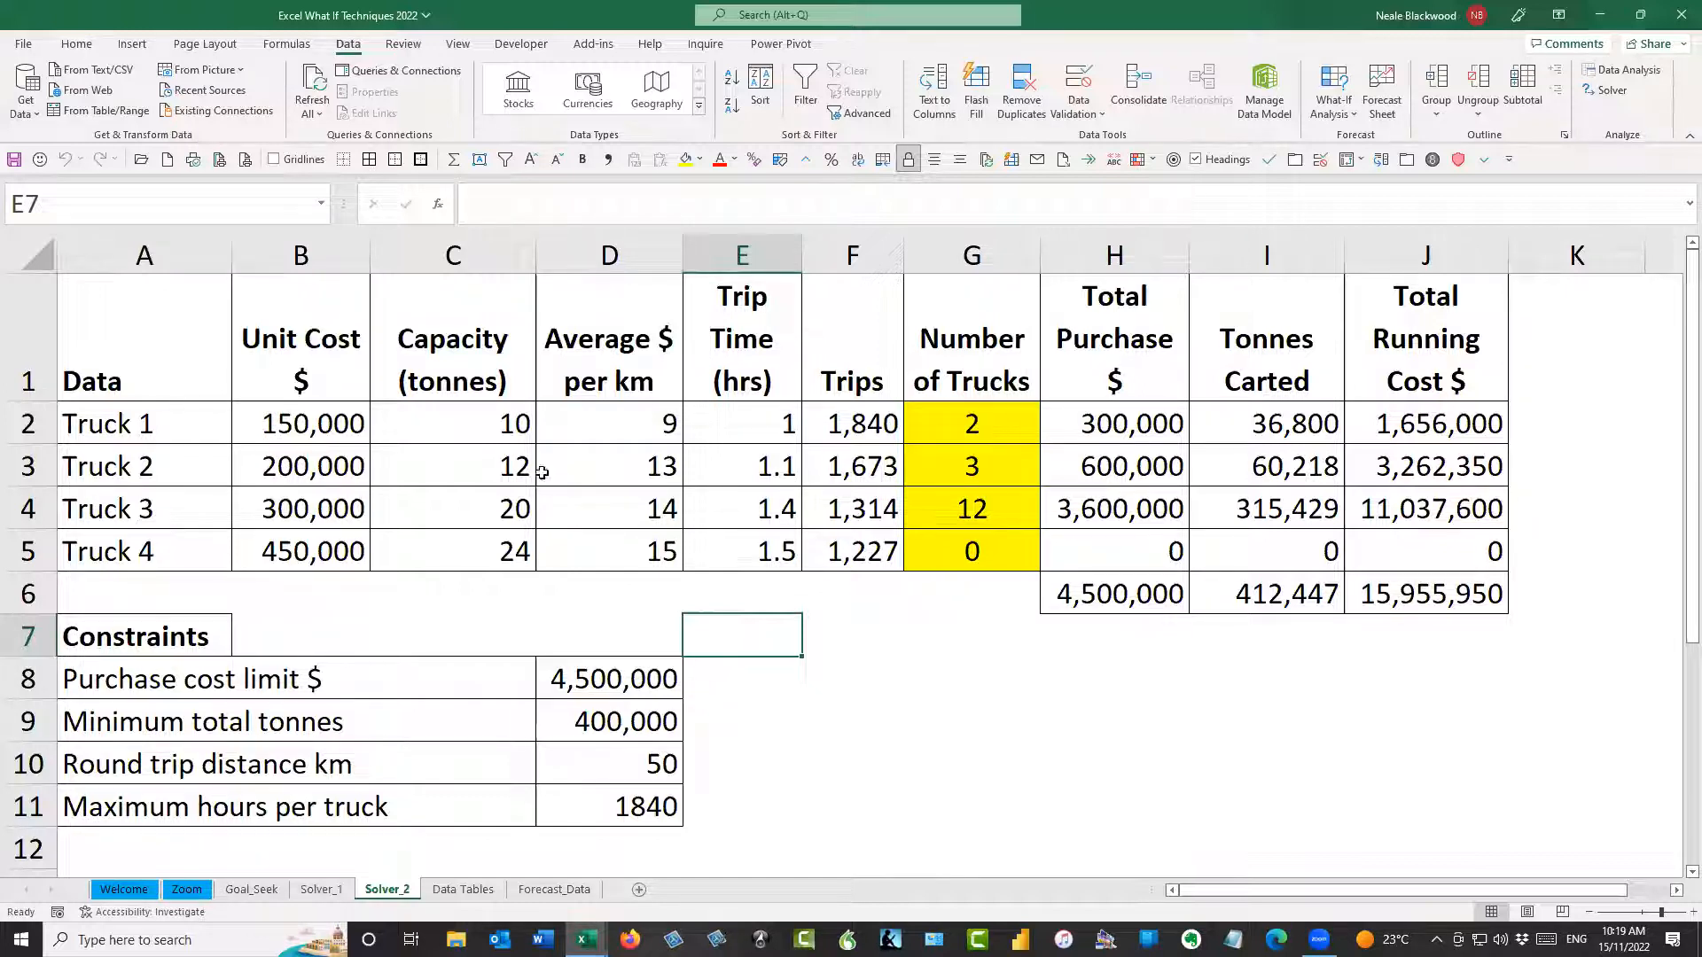
drag(175, 429, 203, 552)
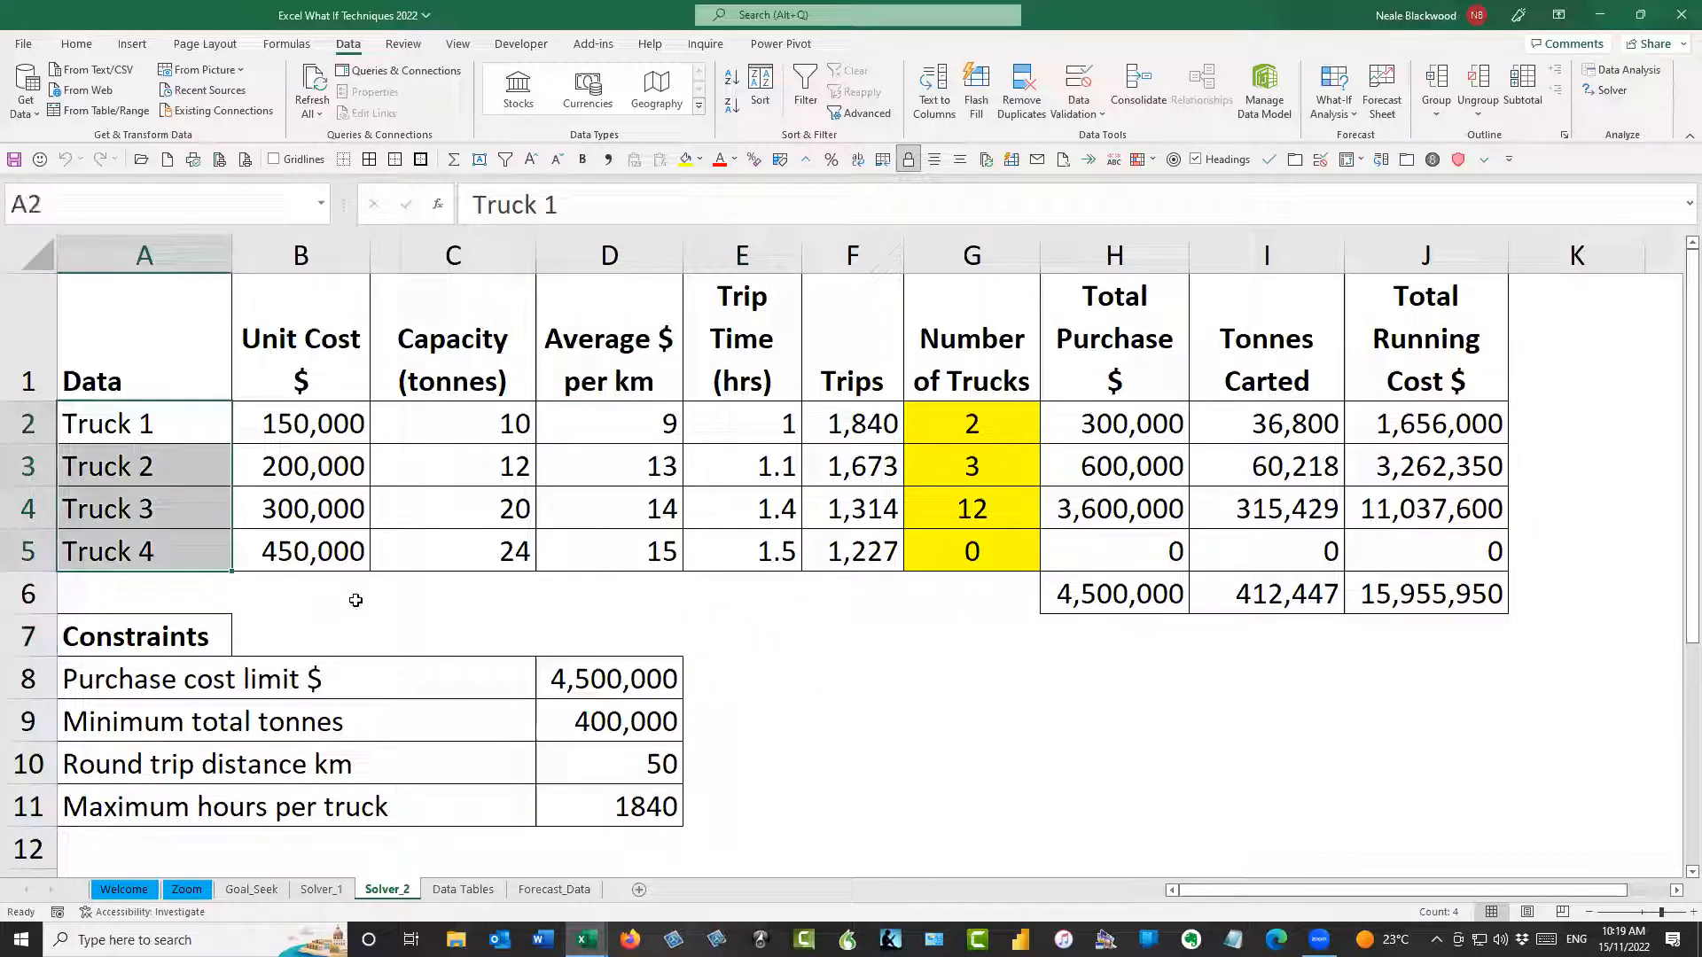
drag(337, 425, 320, 552)
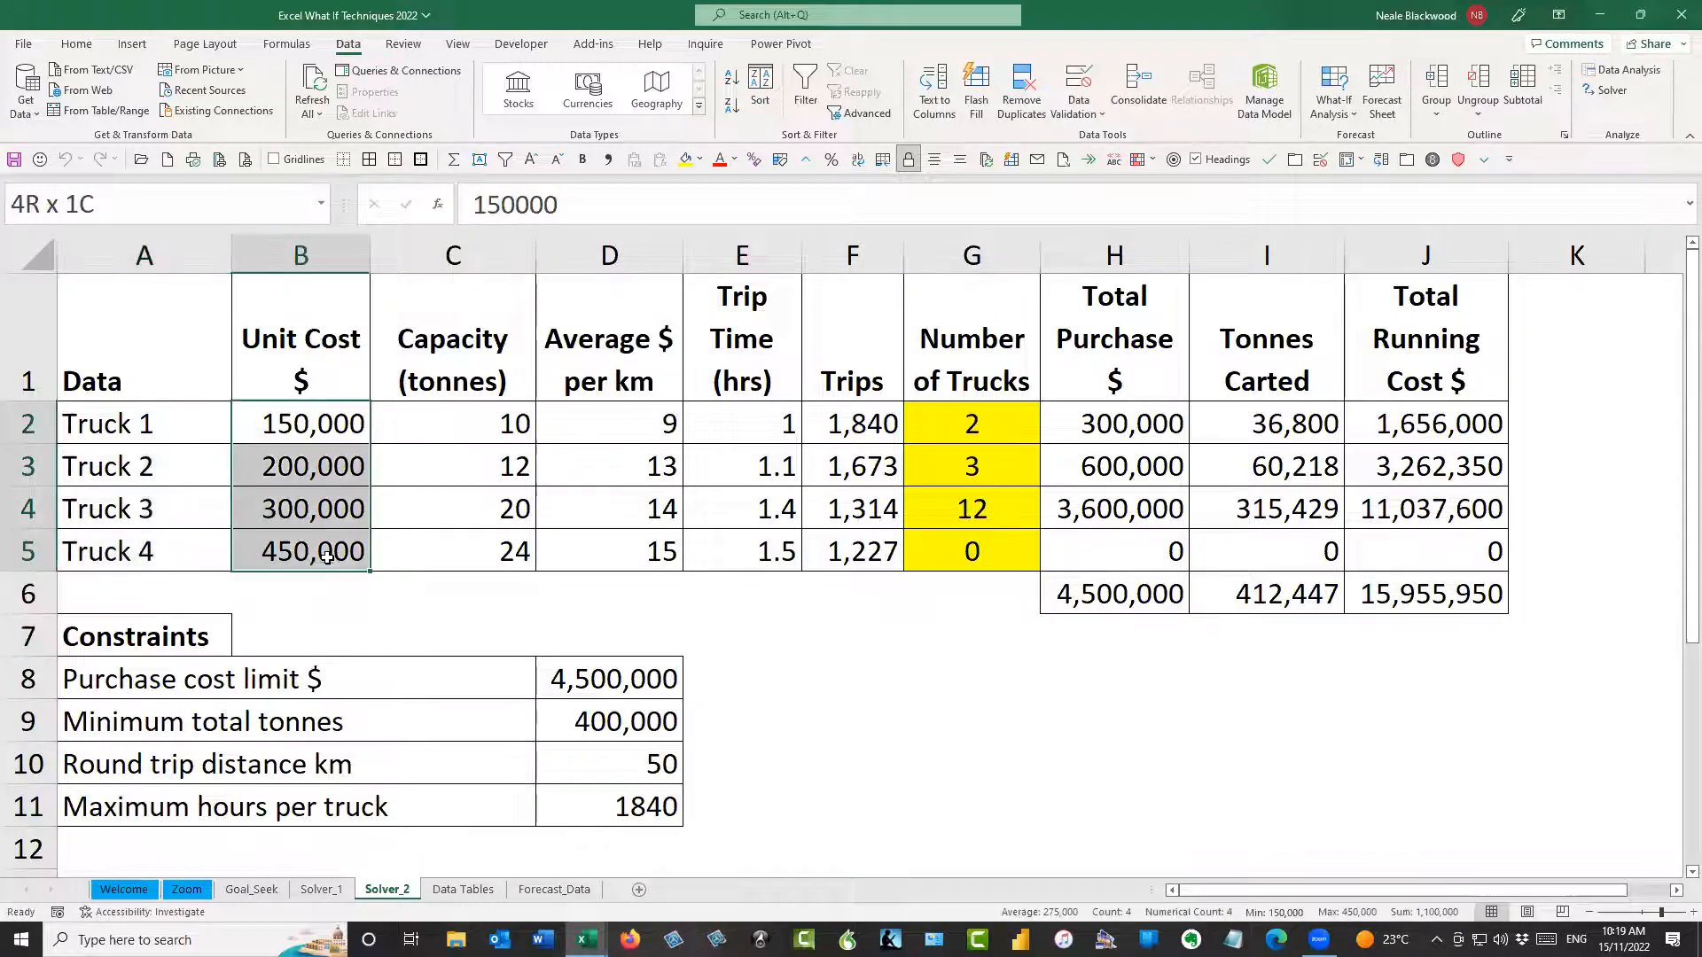
drag(503, 427, 498, 551)
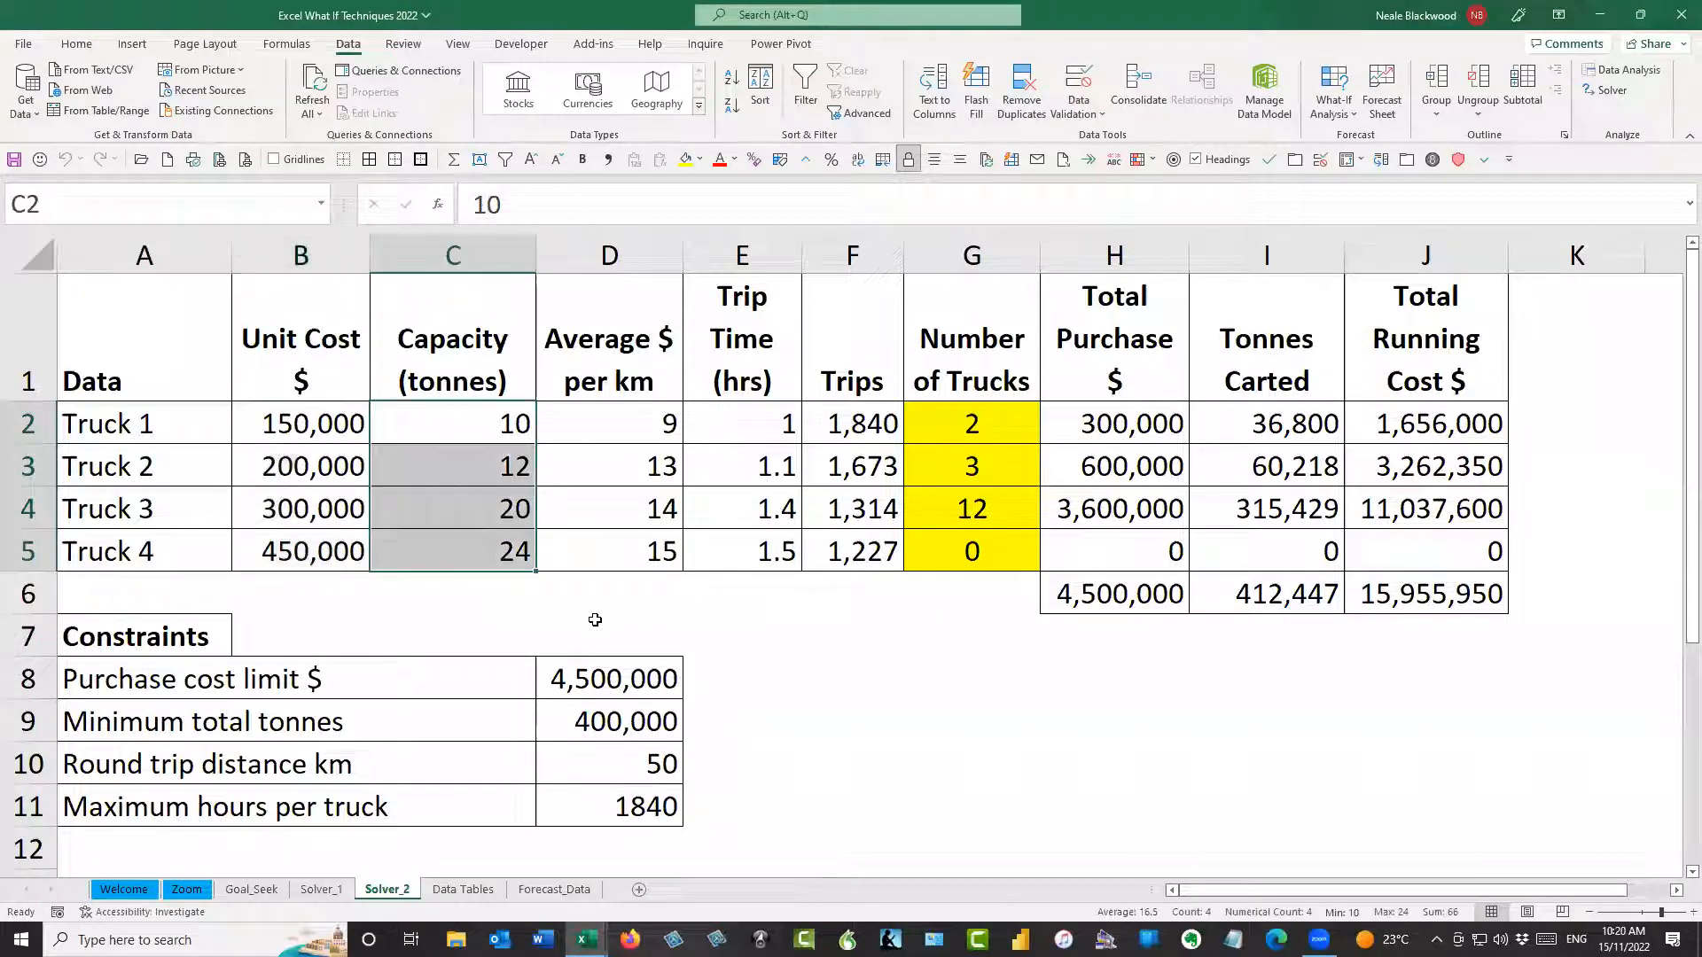
drag(637, 433, 619, 555)
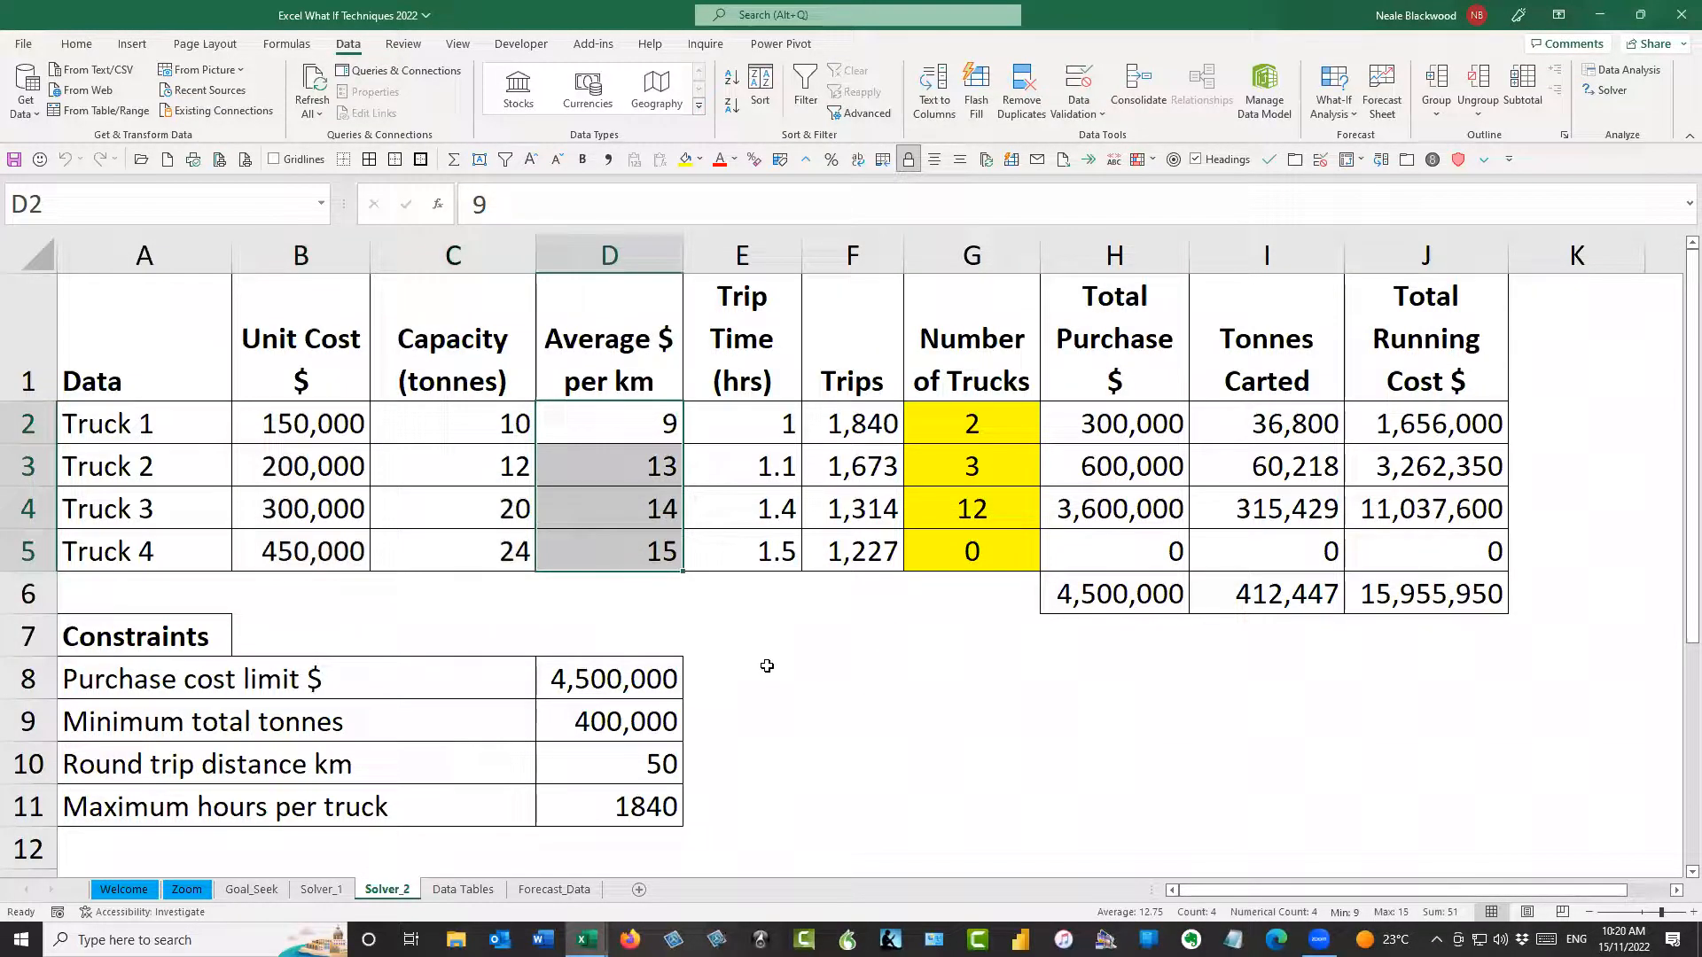
drag(789, 426, 780, 551)
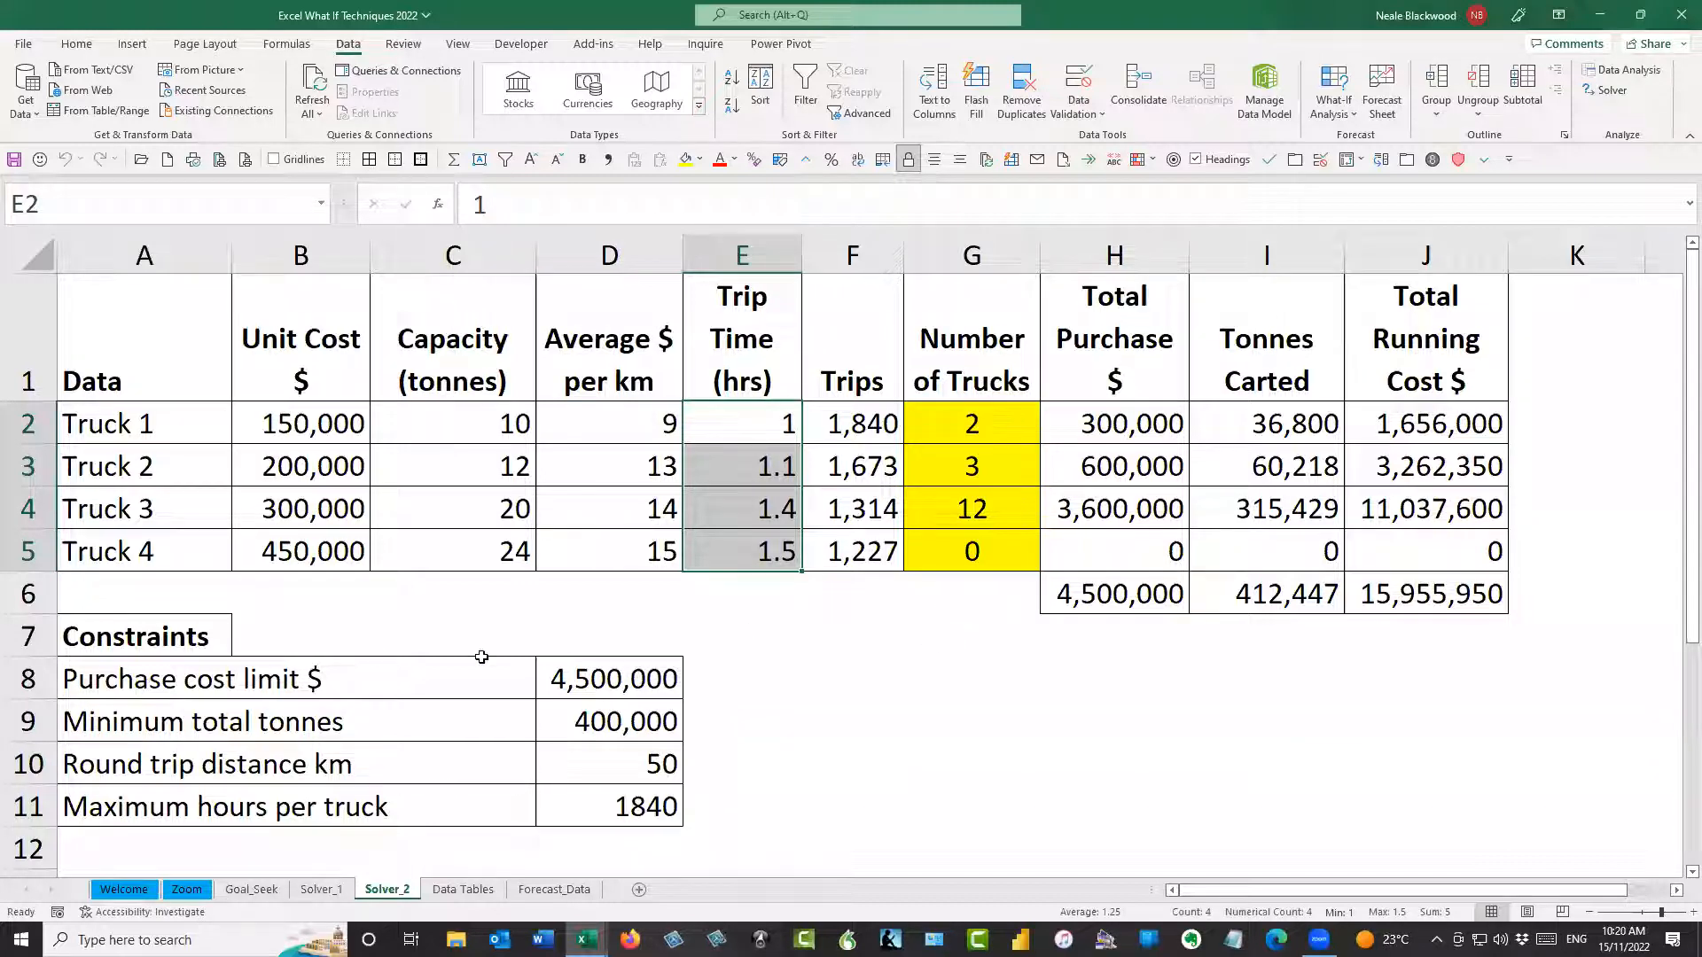
Review the constraint values in D8:D11 for purchase cost, total tonnes, round trip distance and hours per truck
click(571, 667)
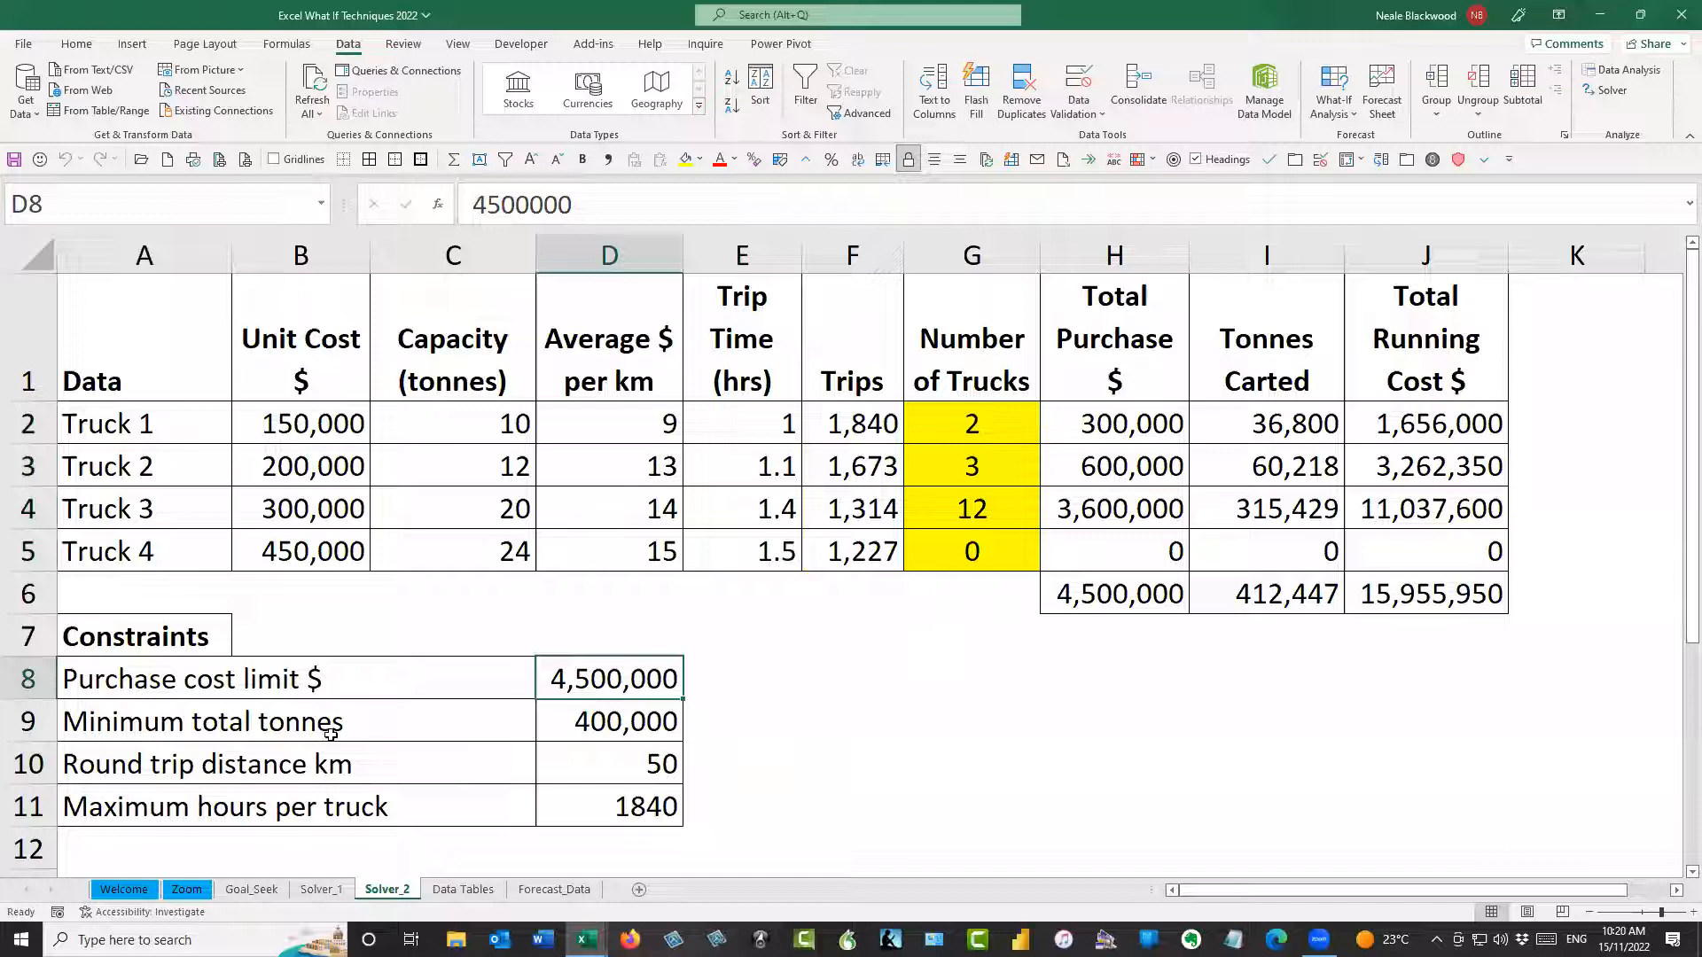
click(625, 725)
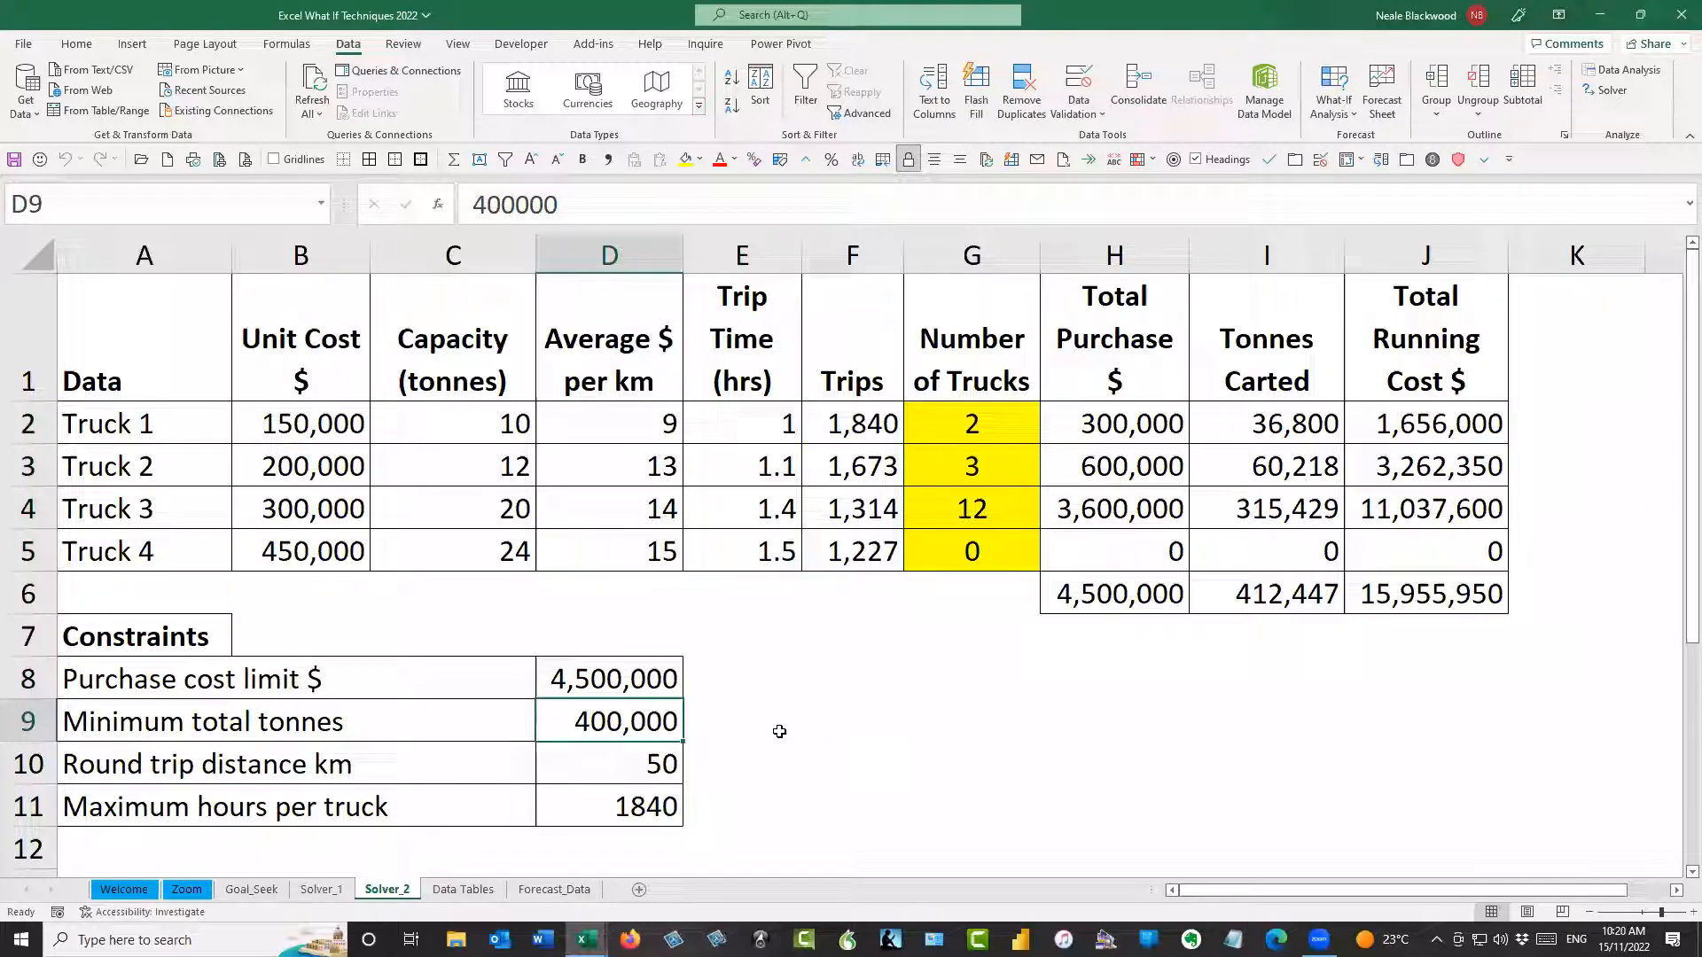
click(660, 767)
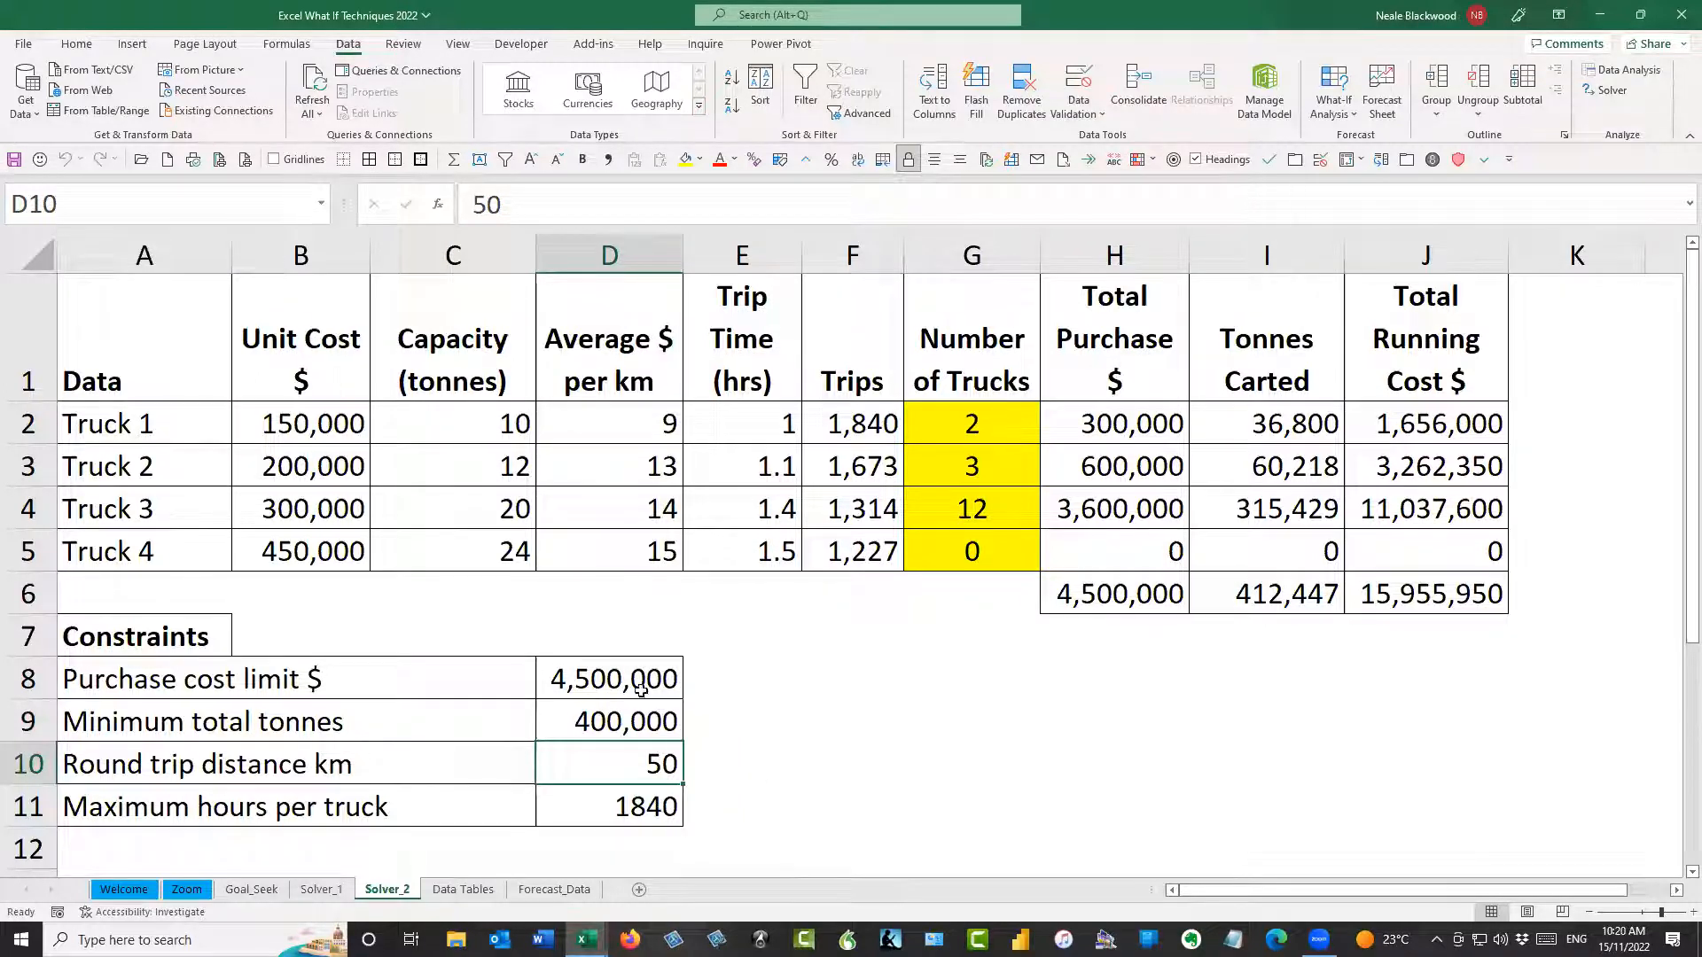
drag(636, 687, 629, 722)
click(636, 807)
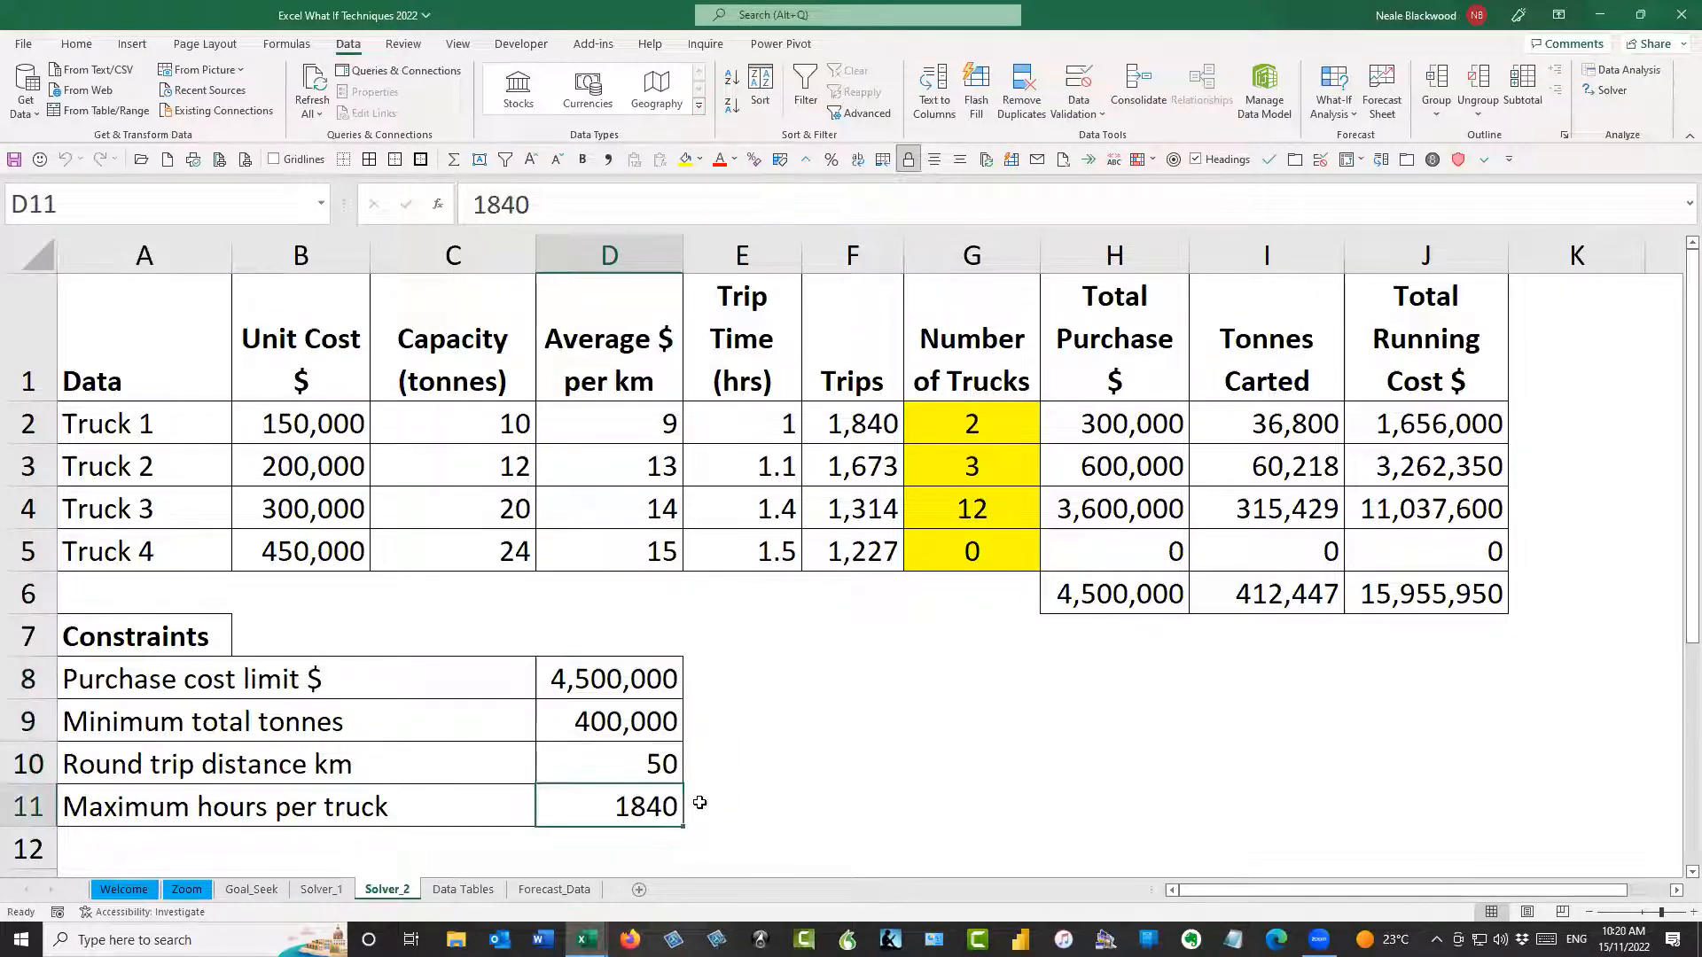
click(638, 681)
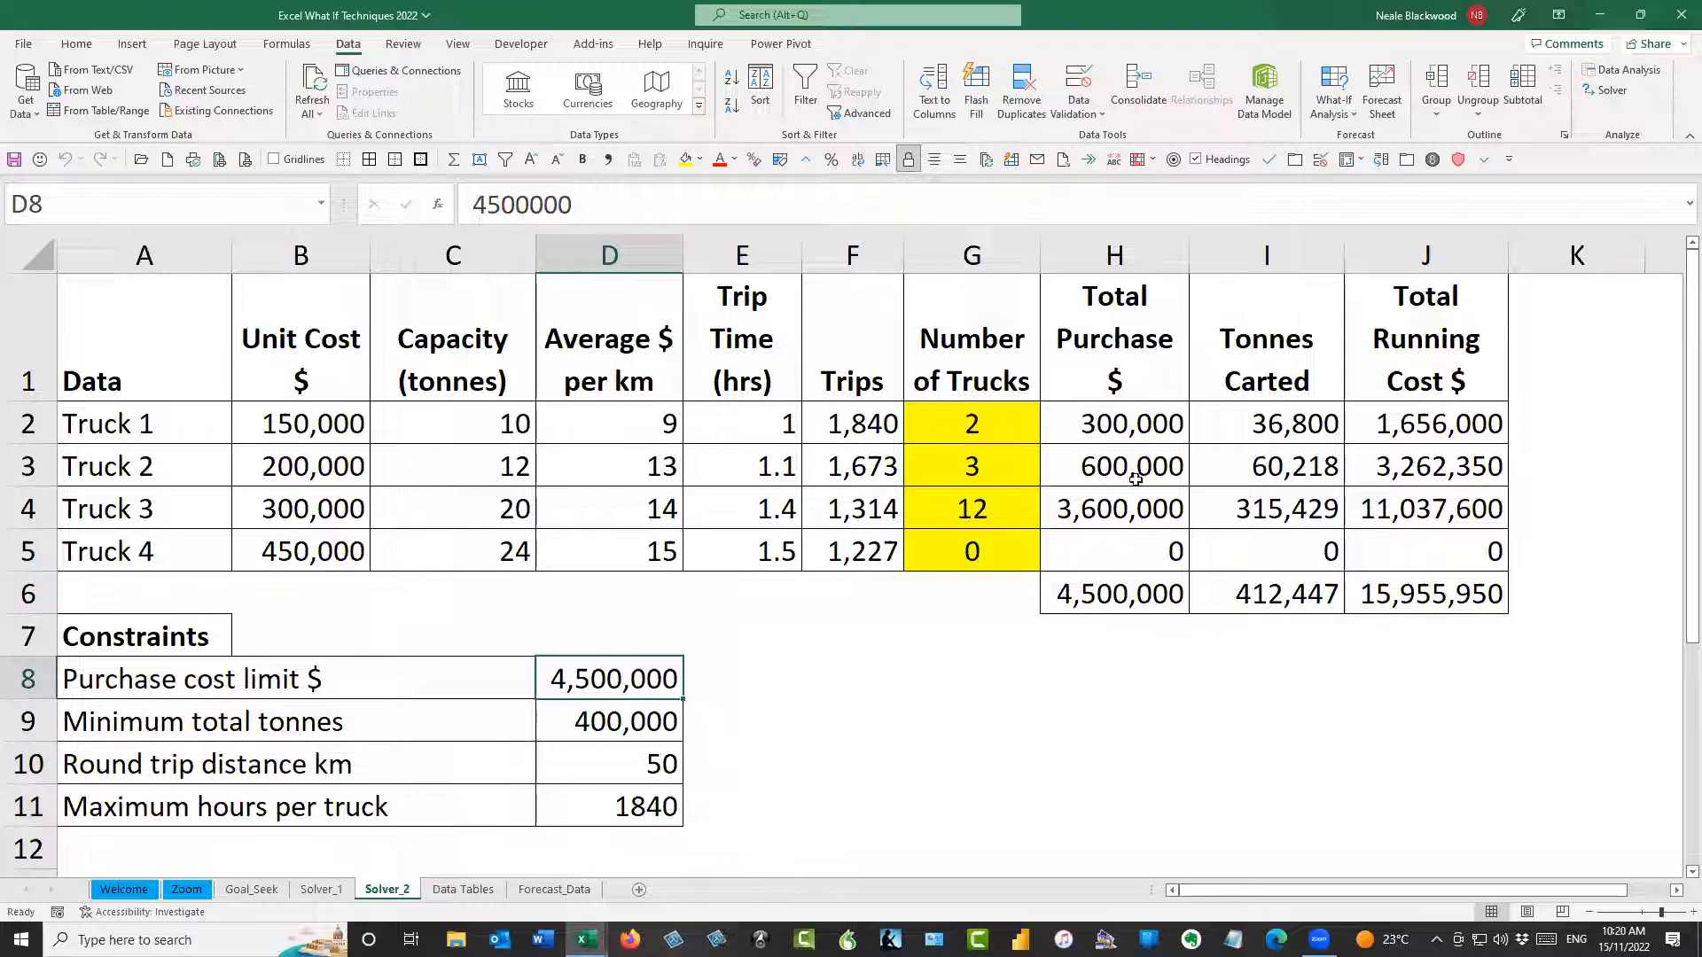
Examine the Truck 1 formulas for total purchase, tonnes carted and running cost, plus the running cost total in J6
click(1143, 416)
click(1259, 415)
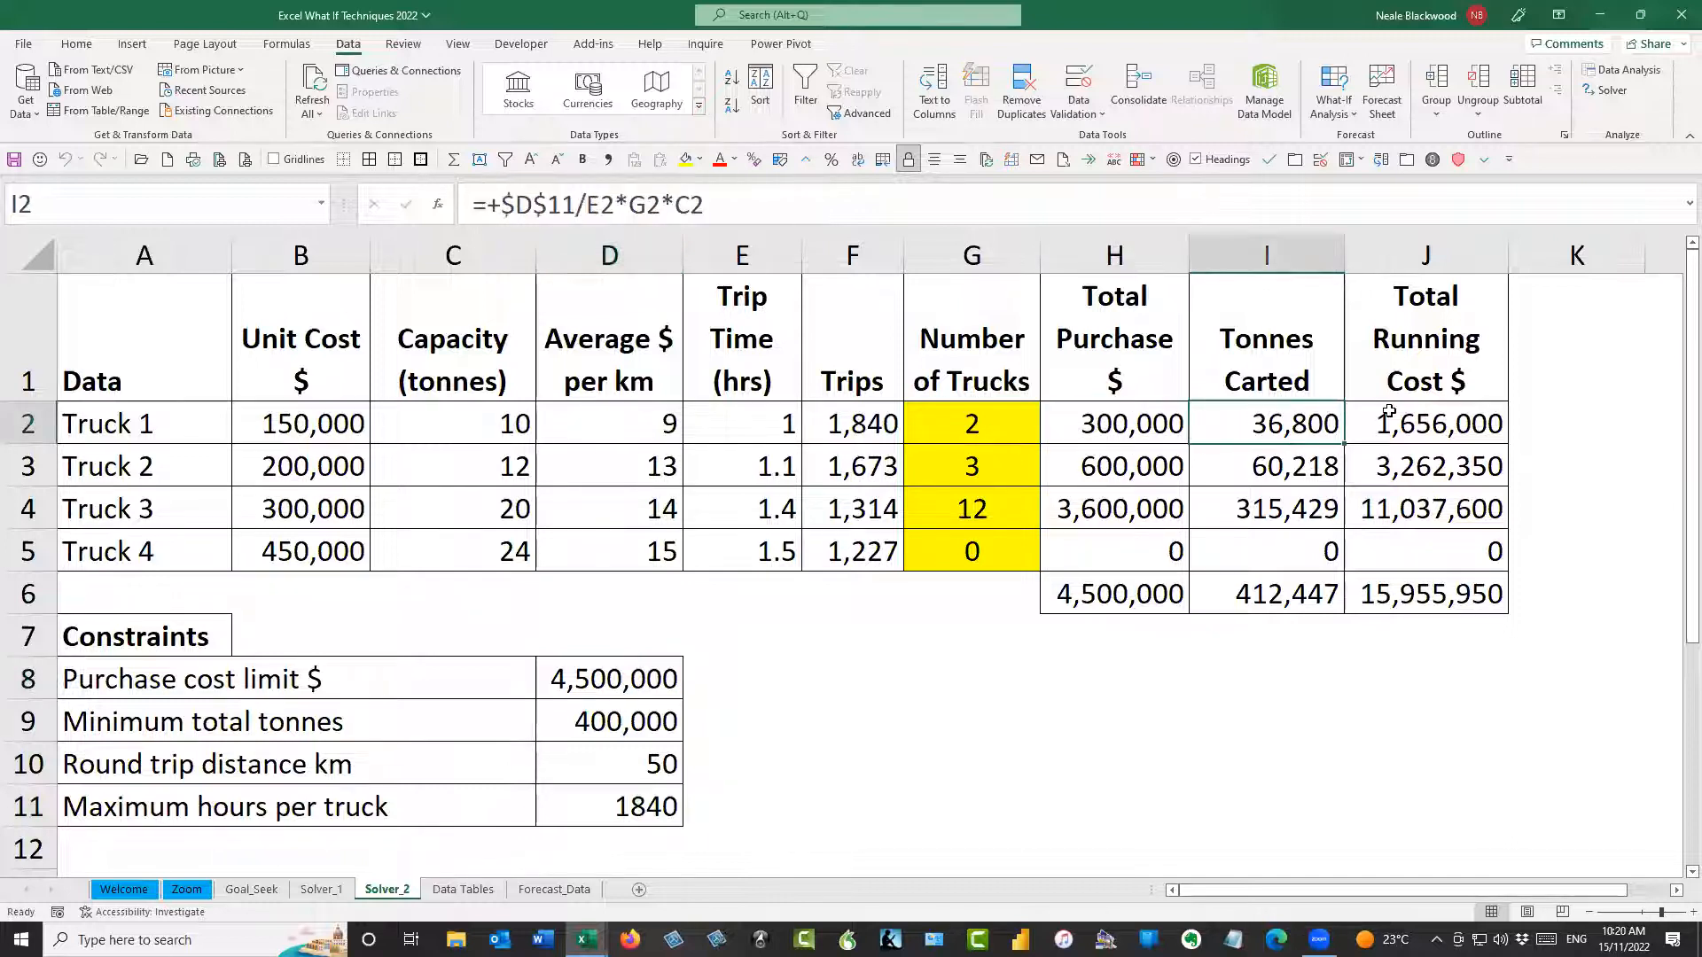
click(1390, 415)
click(1138, 426)
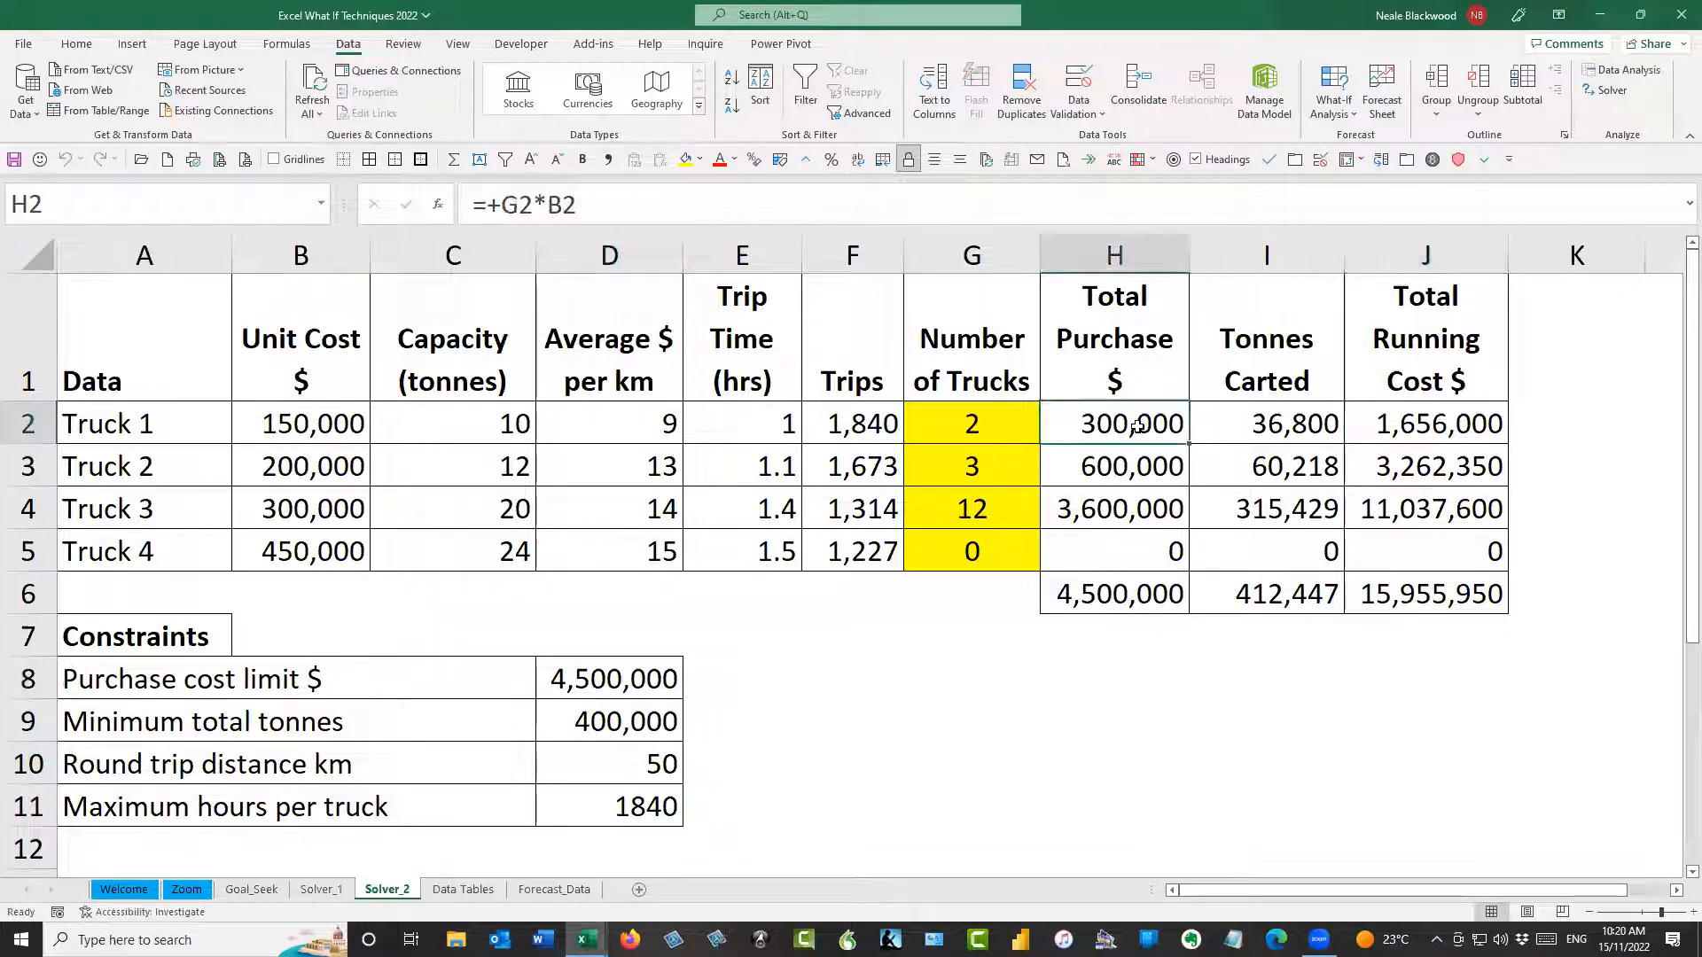
click(1269, 417)
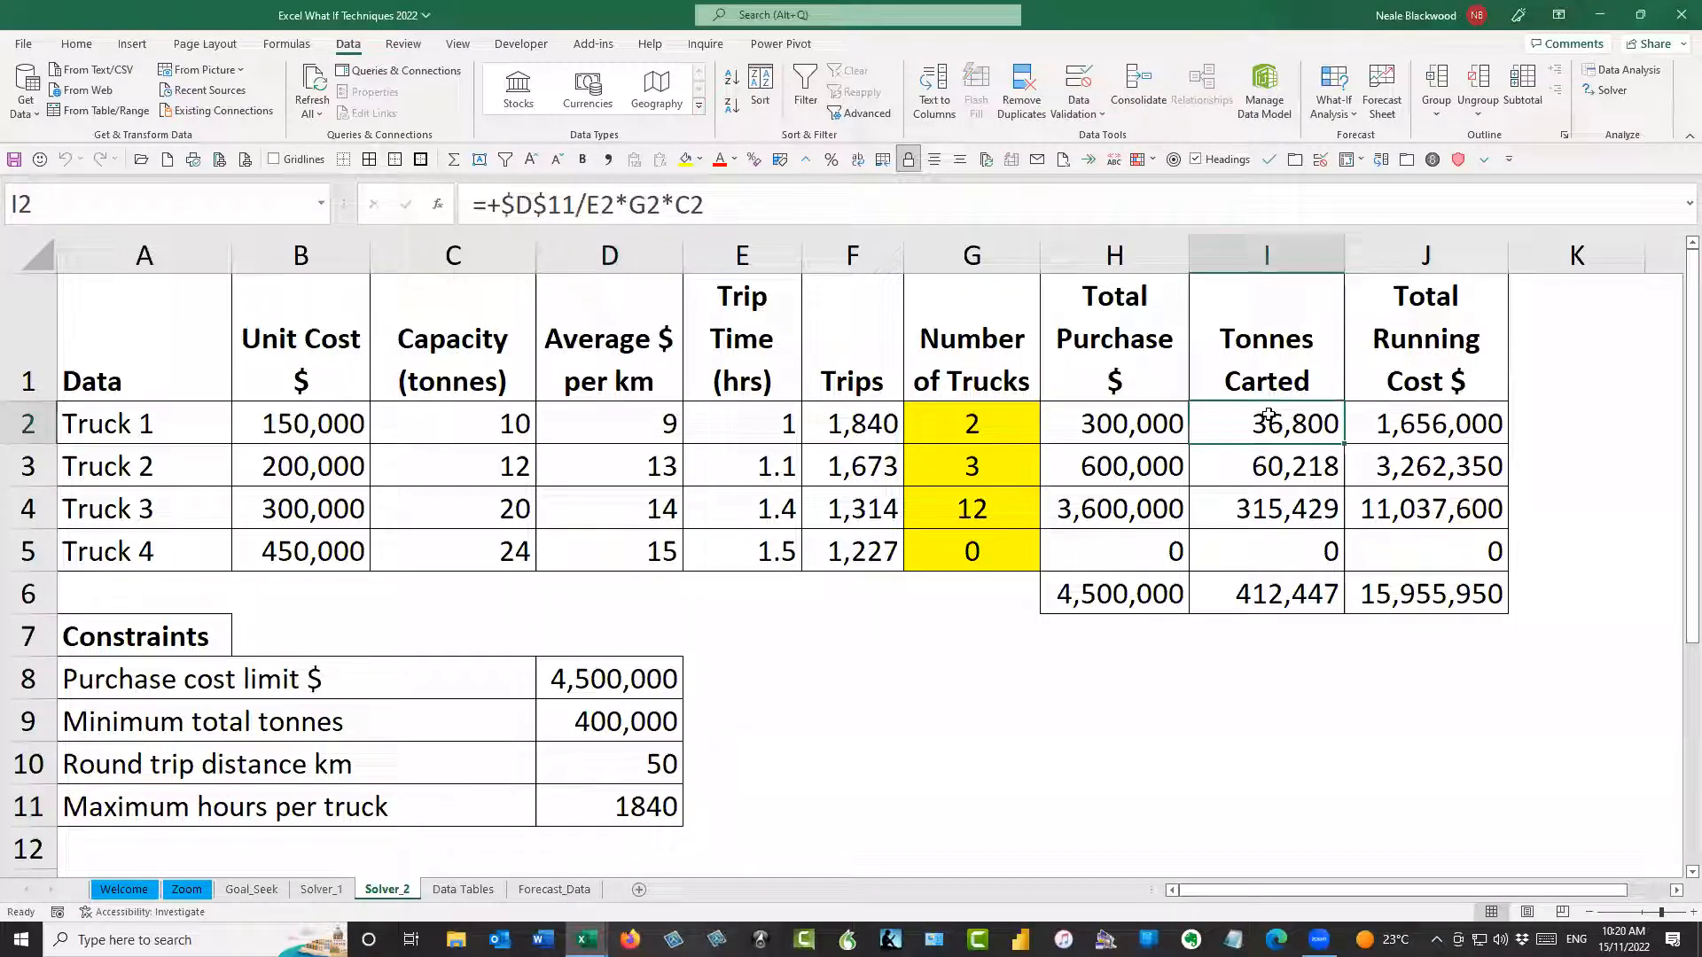
click(1419, 415)
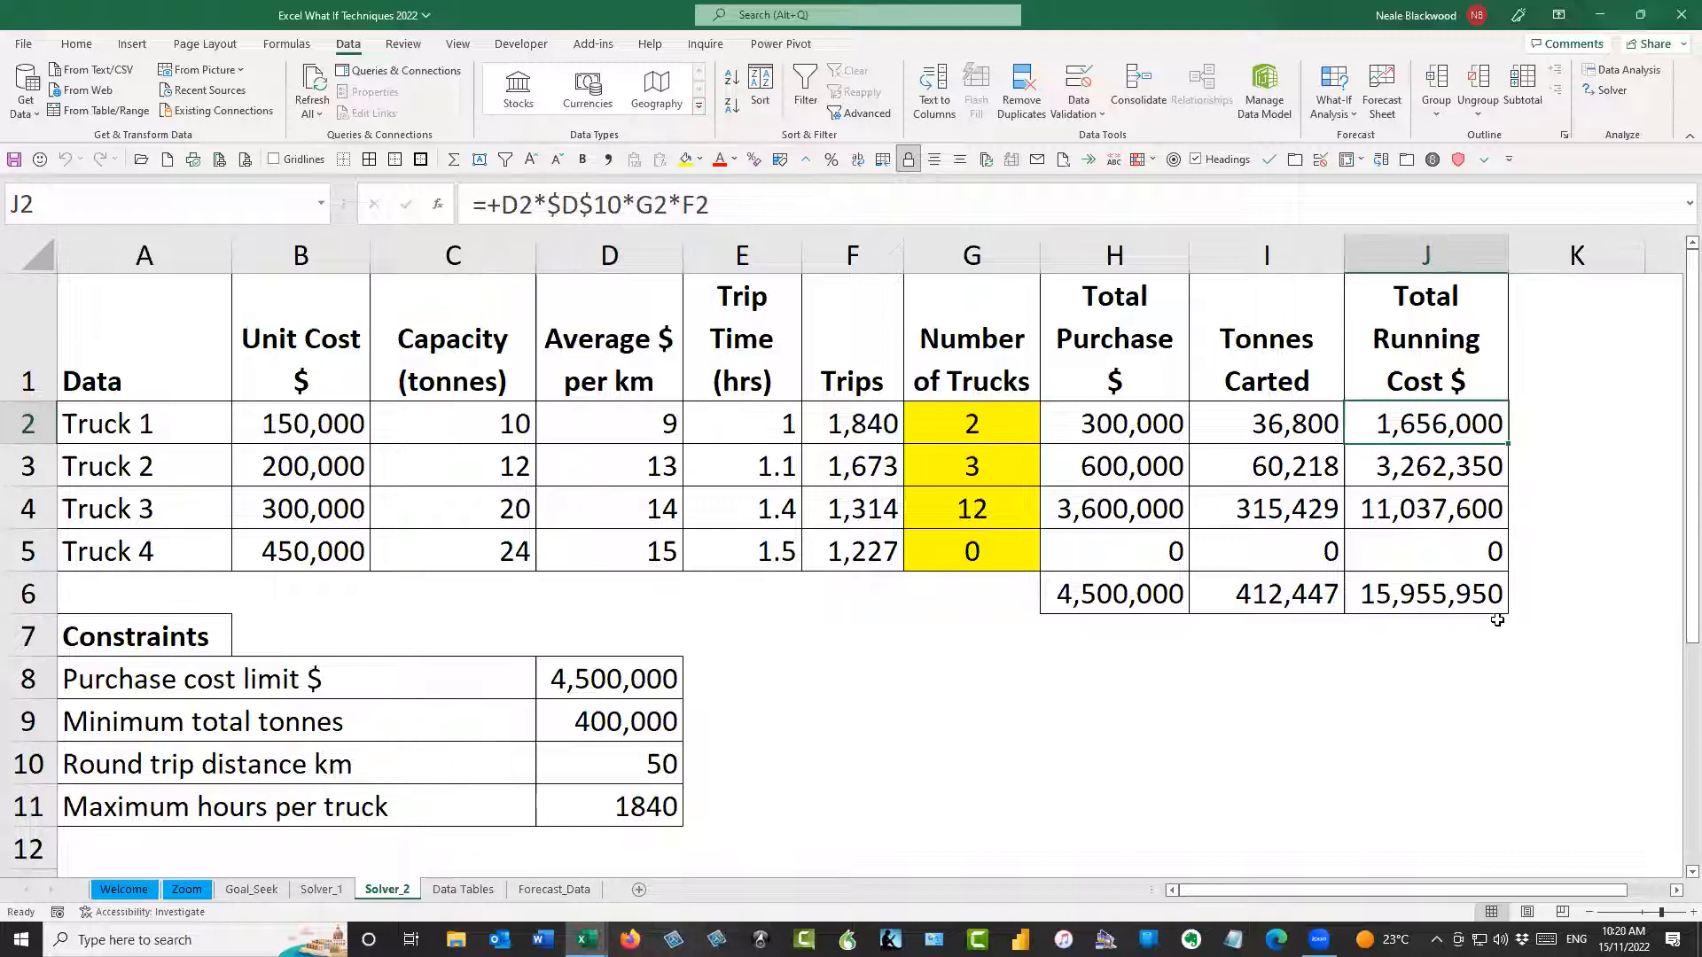
click(1457, 598)
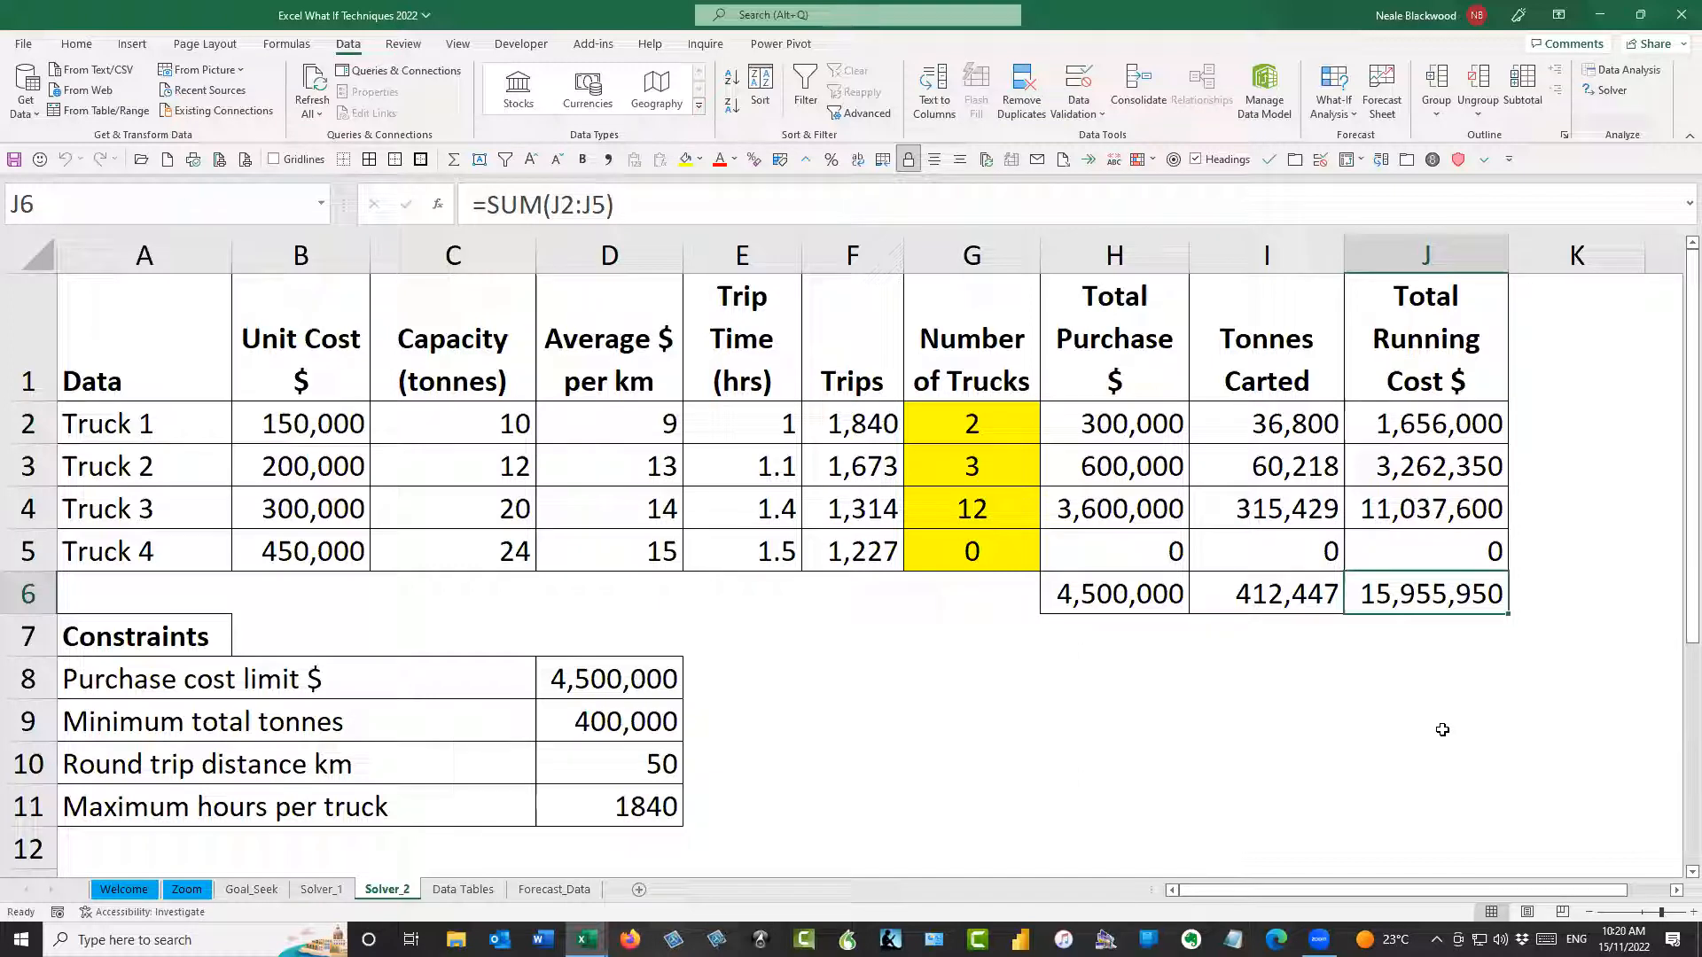
Examine the Number of Trucks cells G2:G5 alongside the Tonnes Carted and Total Running Cost columns and their totals
drag(997, 432, 984, 552)
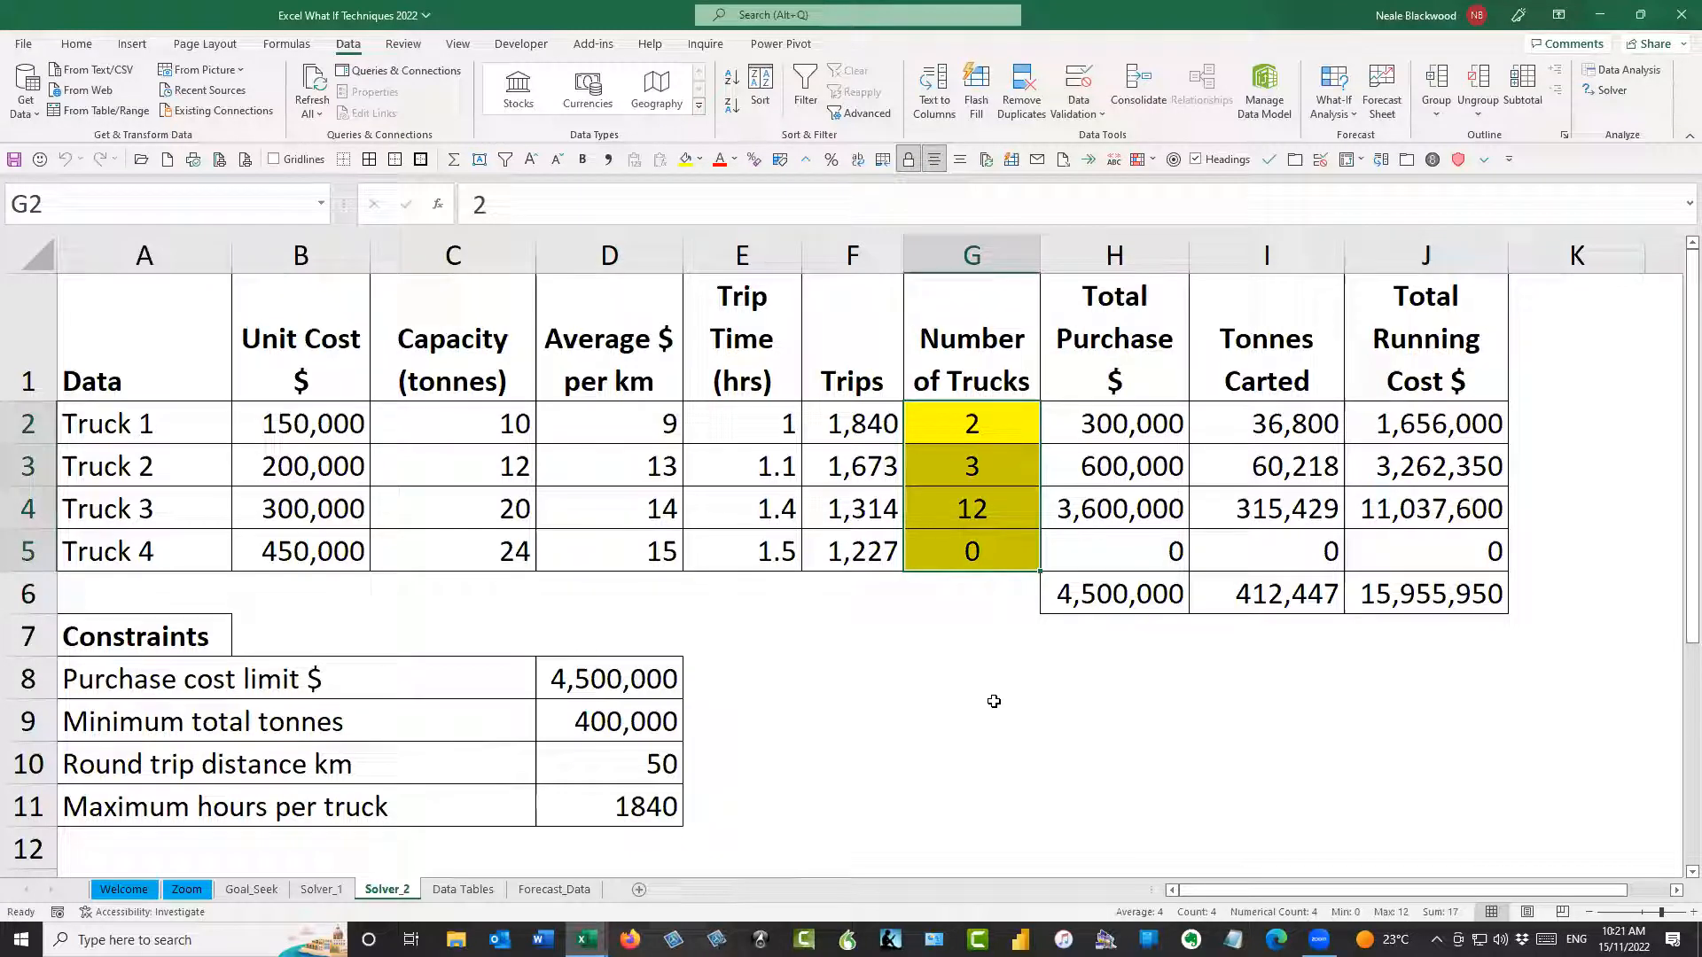
click(1258, 596)
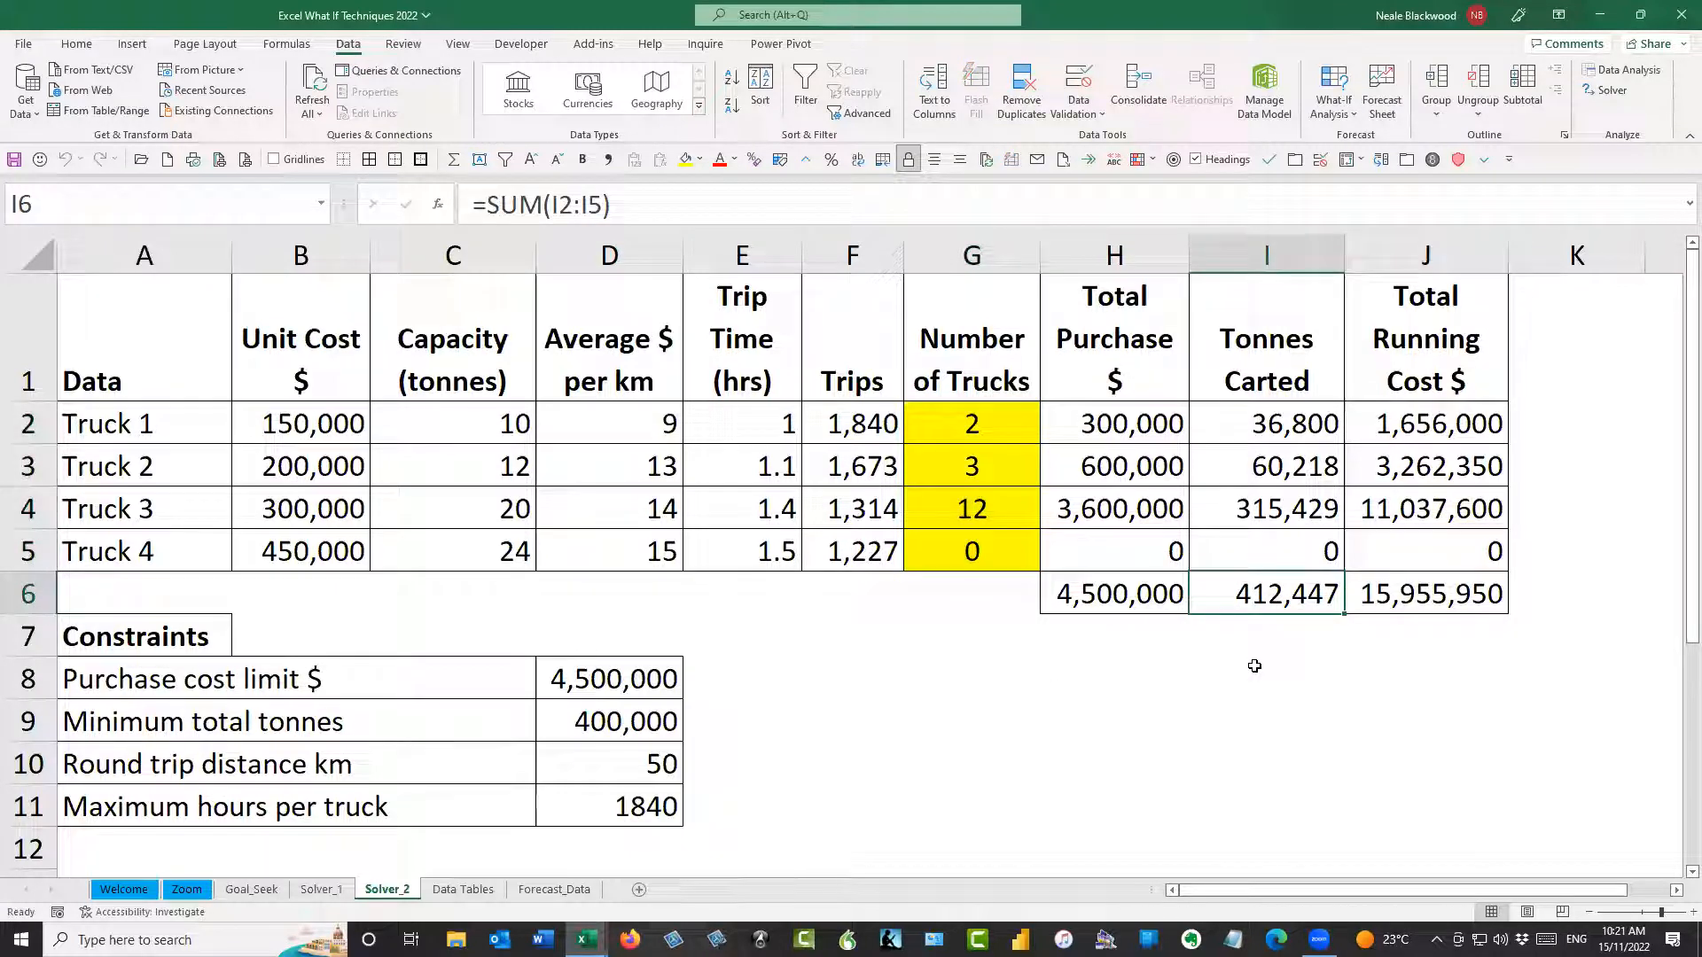
click(1417, 592)
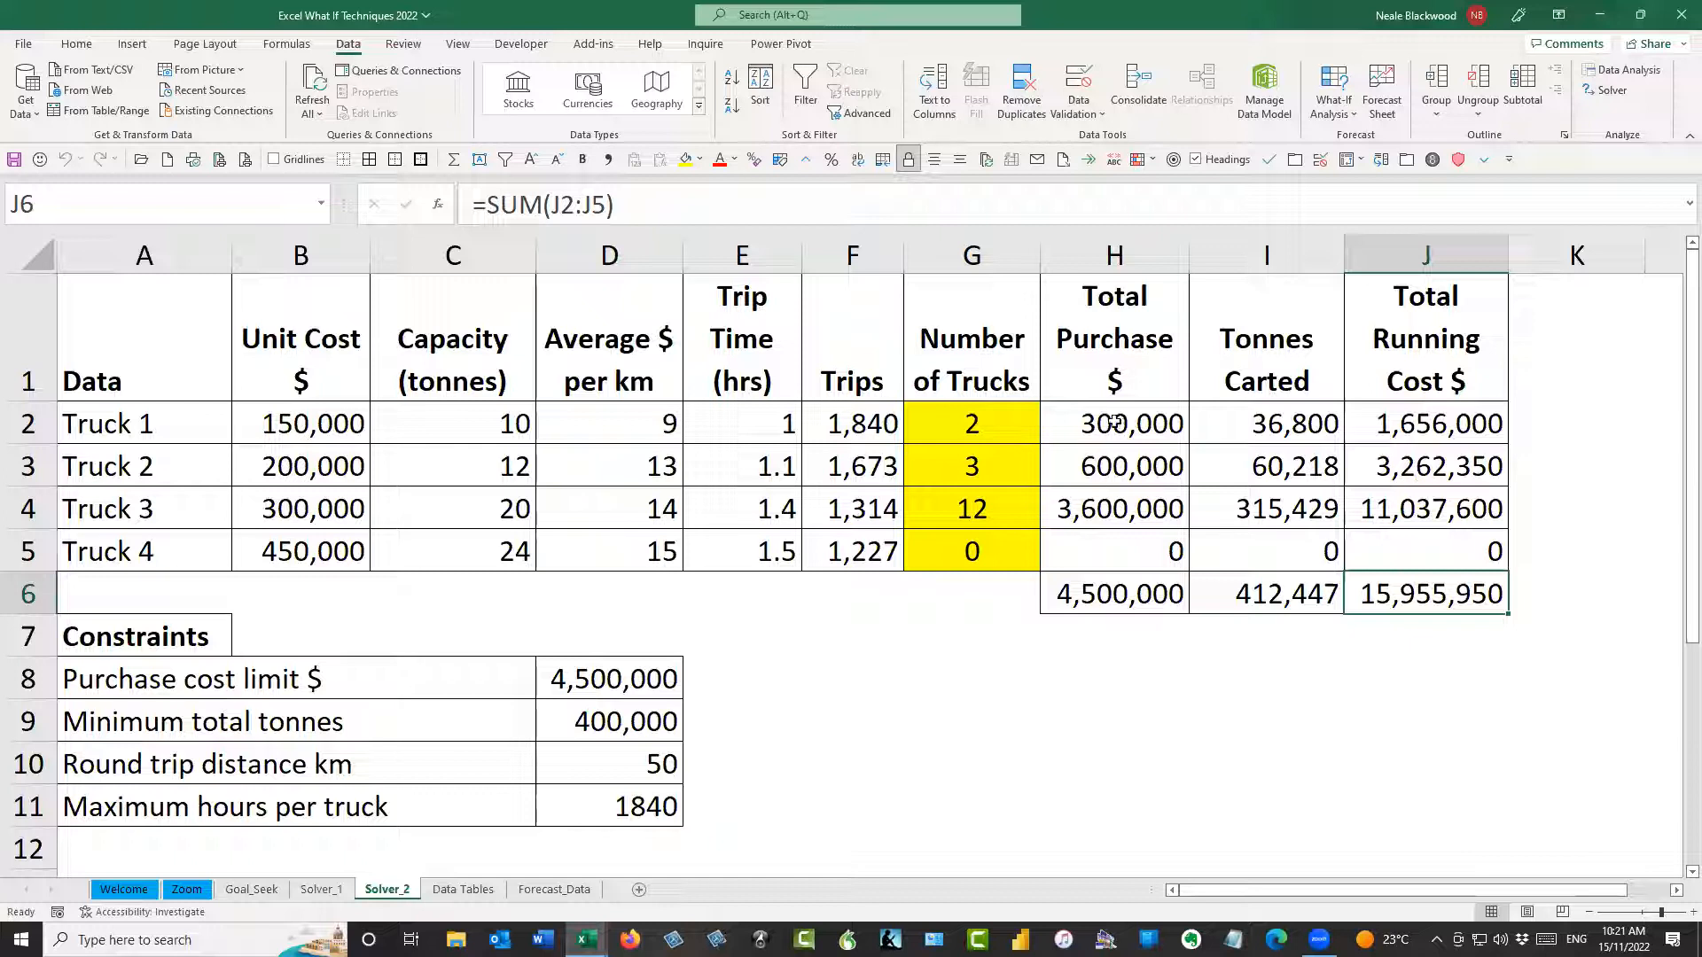
click(1182, 676)
drag(1006, 422, 971, 559)
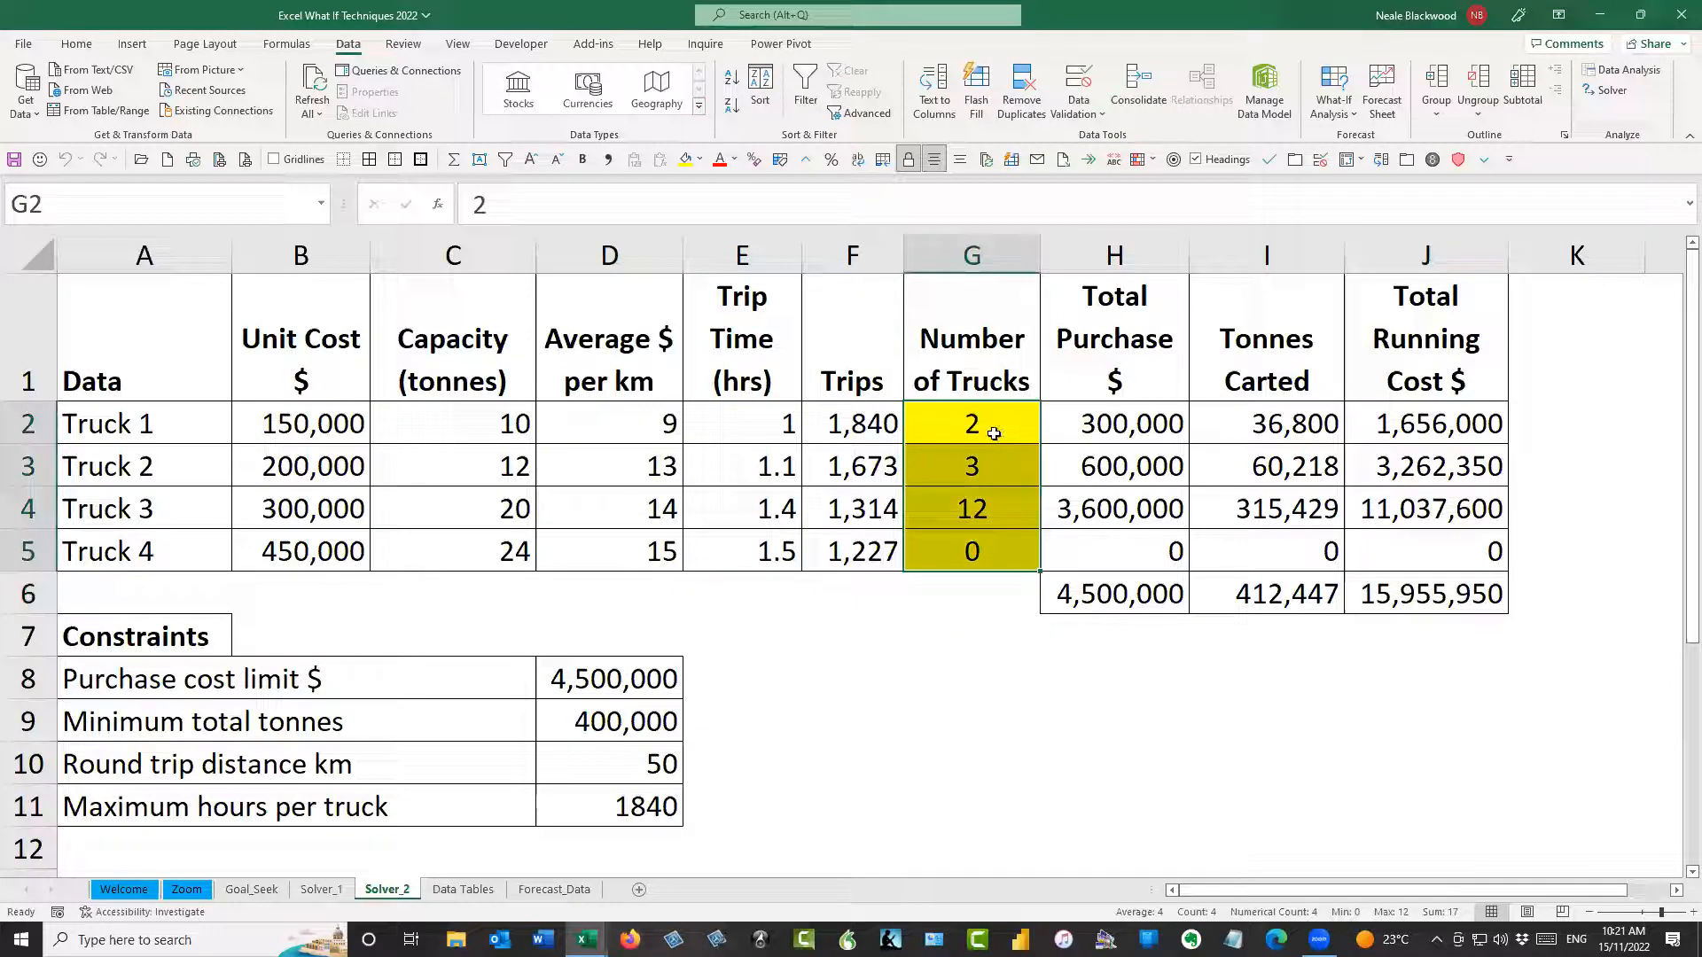
drag(993, 433, 992, 541)
drag(1318, 426, 1299, 594)
drag(1426, 432, 1418, 592)
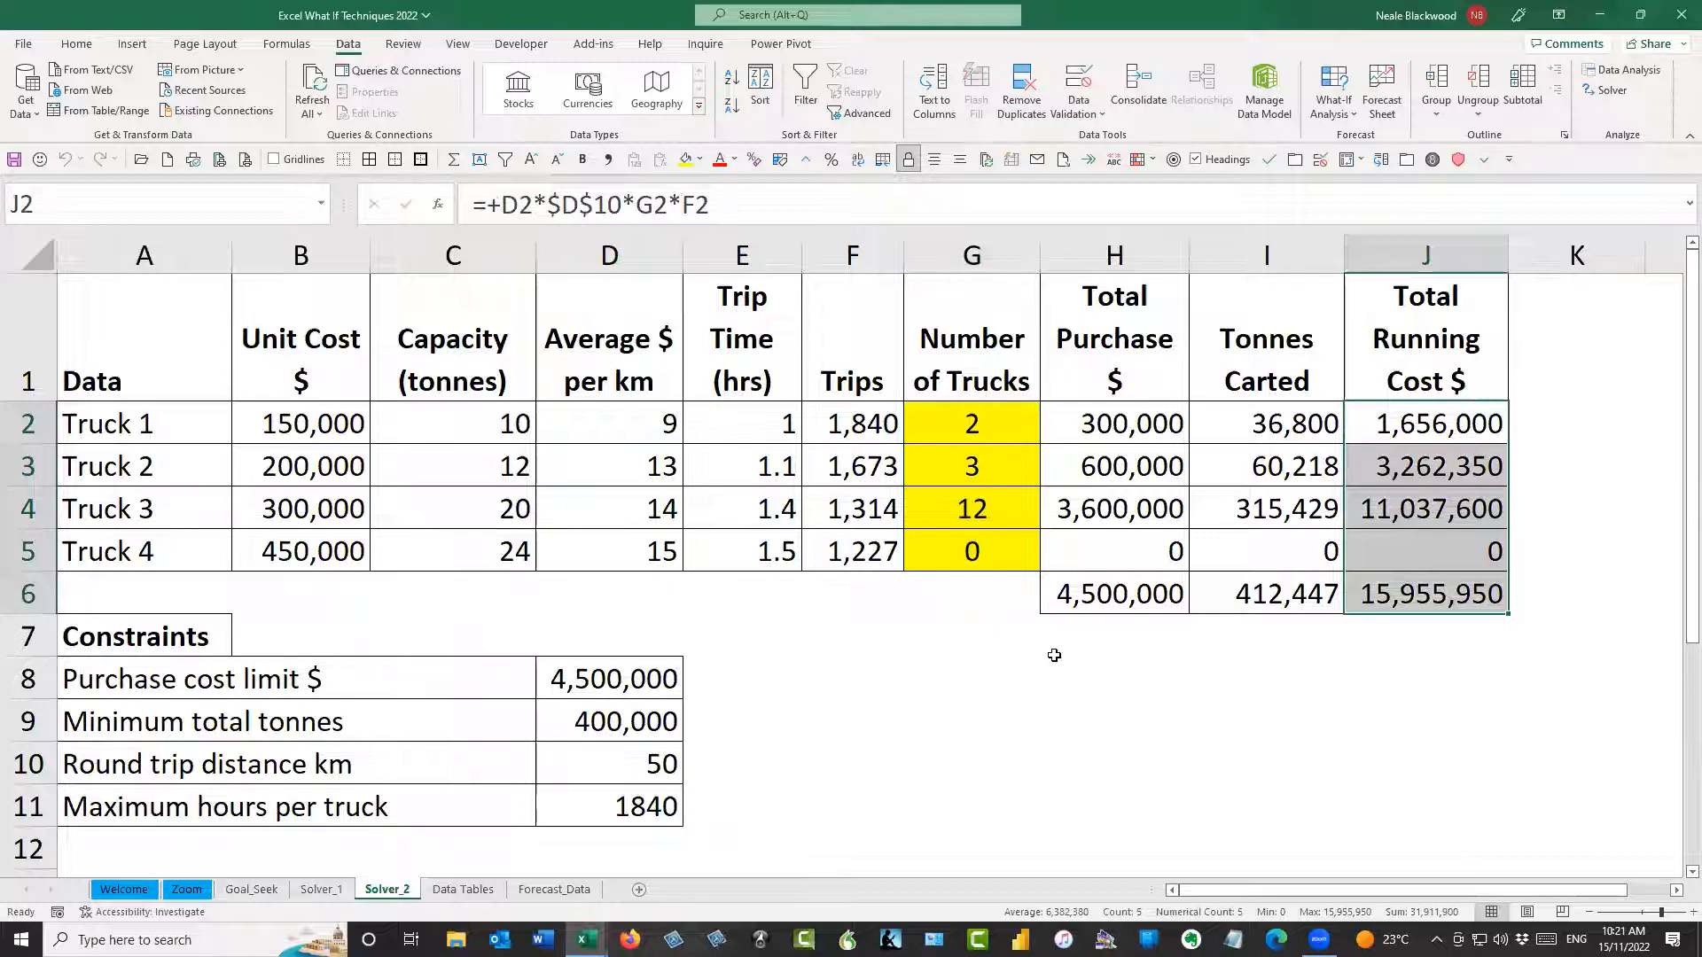
click(956, 636)
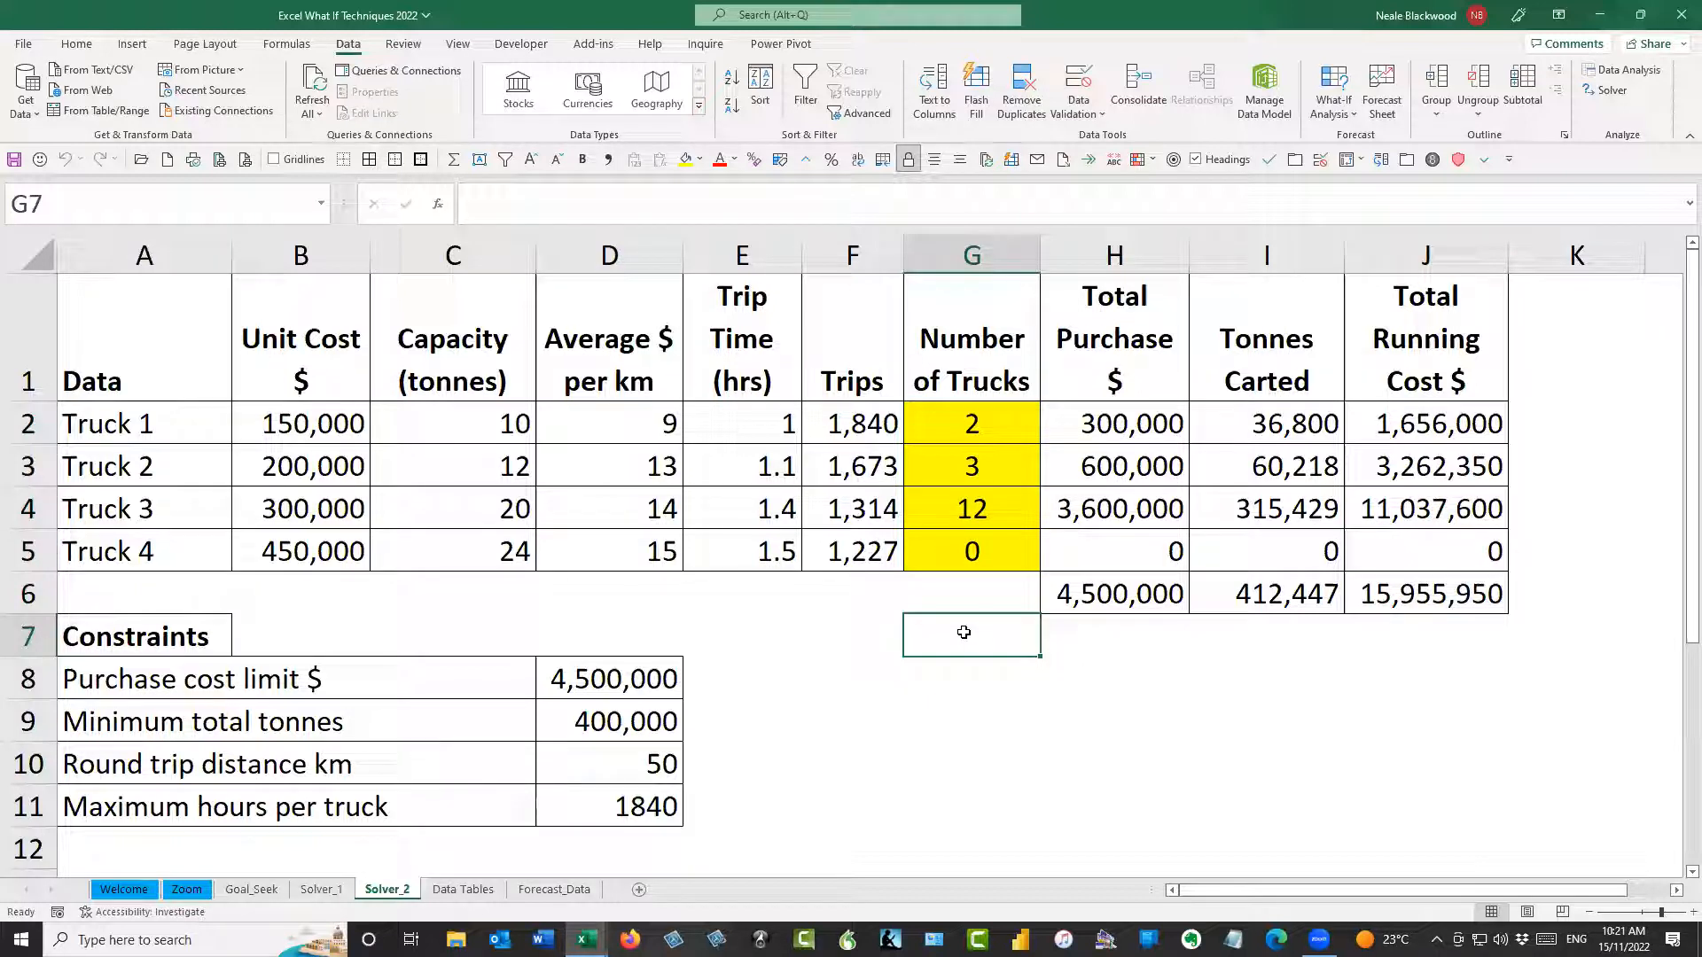
Set up Solver to minimise the total running cost in J6 by changing the Number of Trucks cells G2:G5
click(1606, 89)
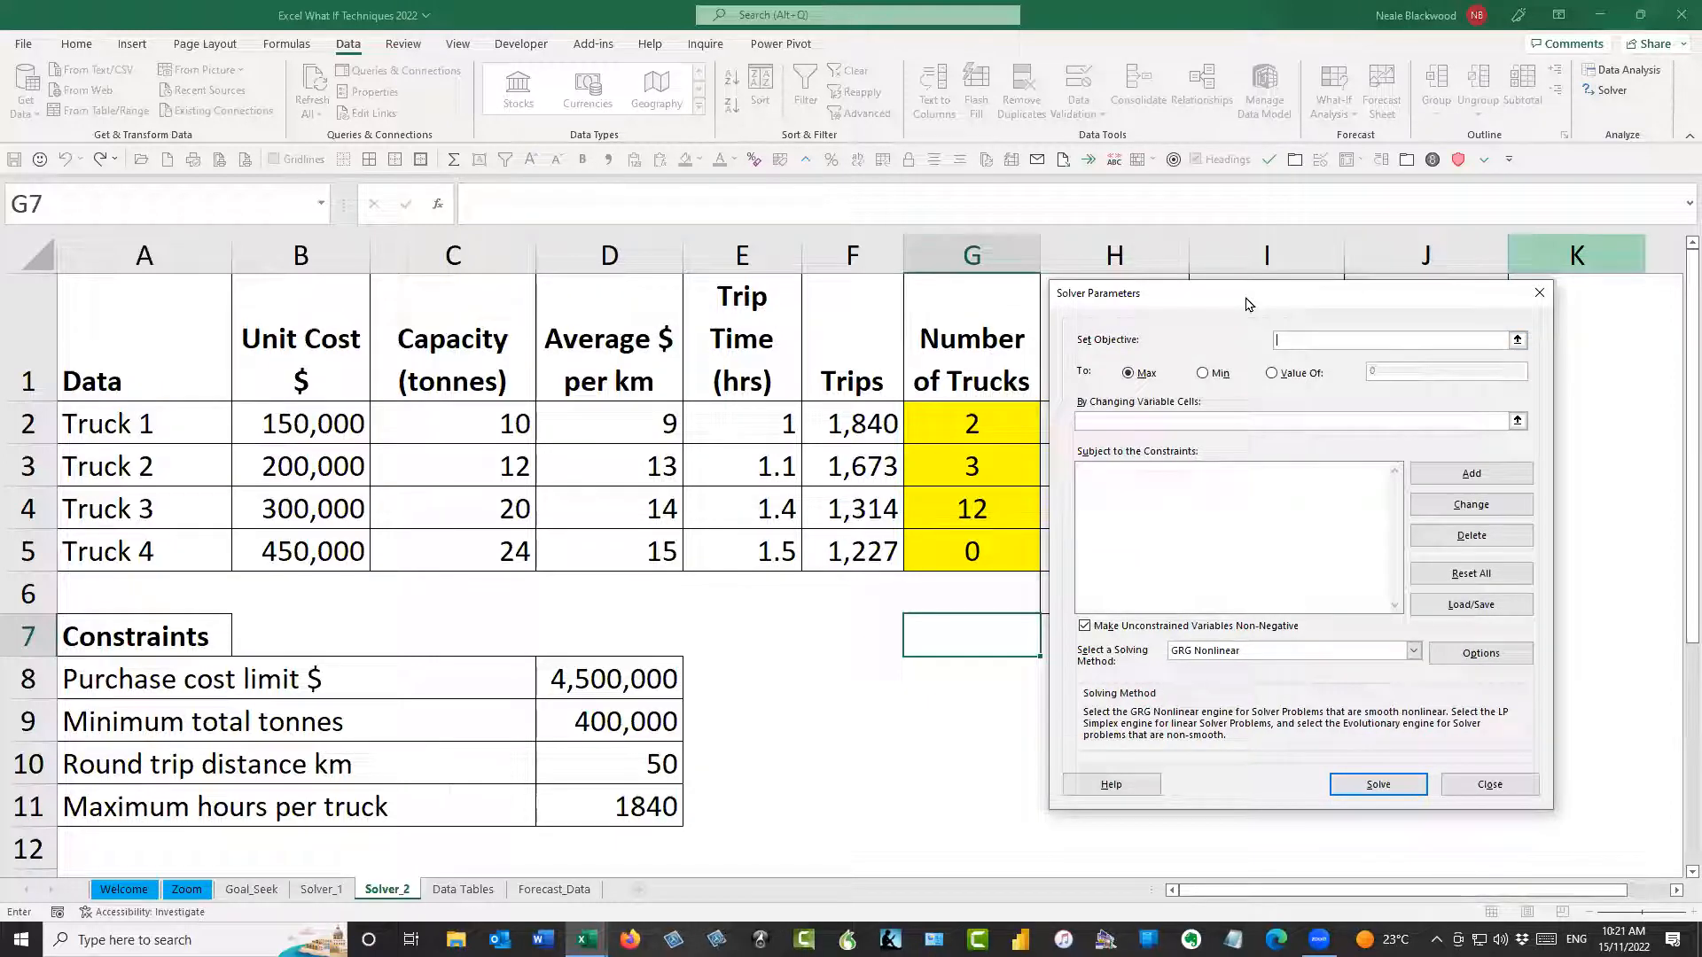
drag(1248, 304, 938, 303)
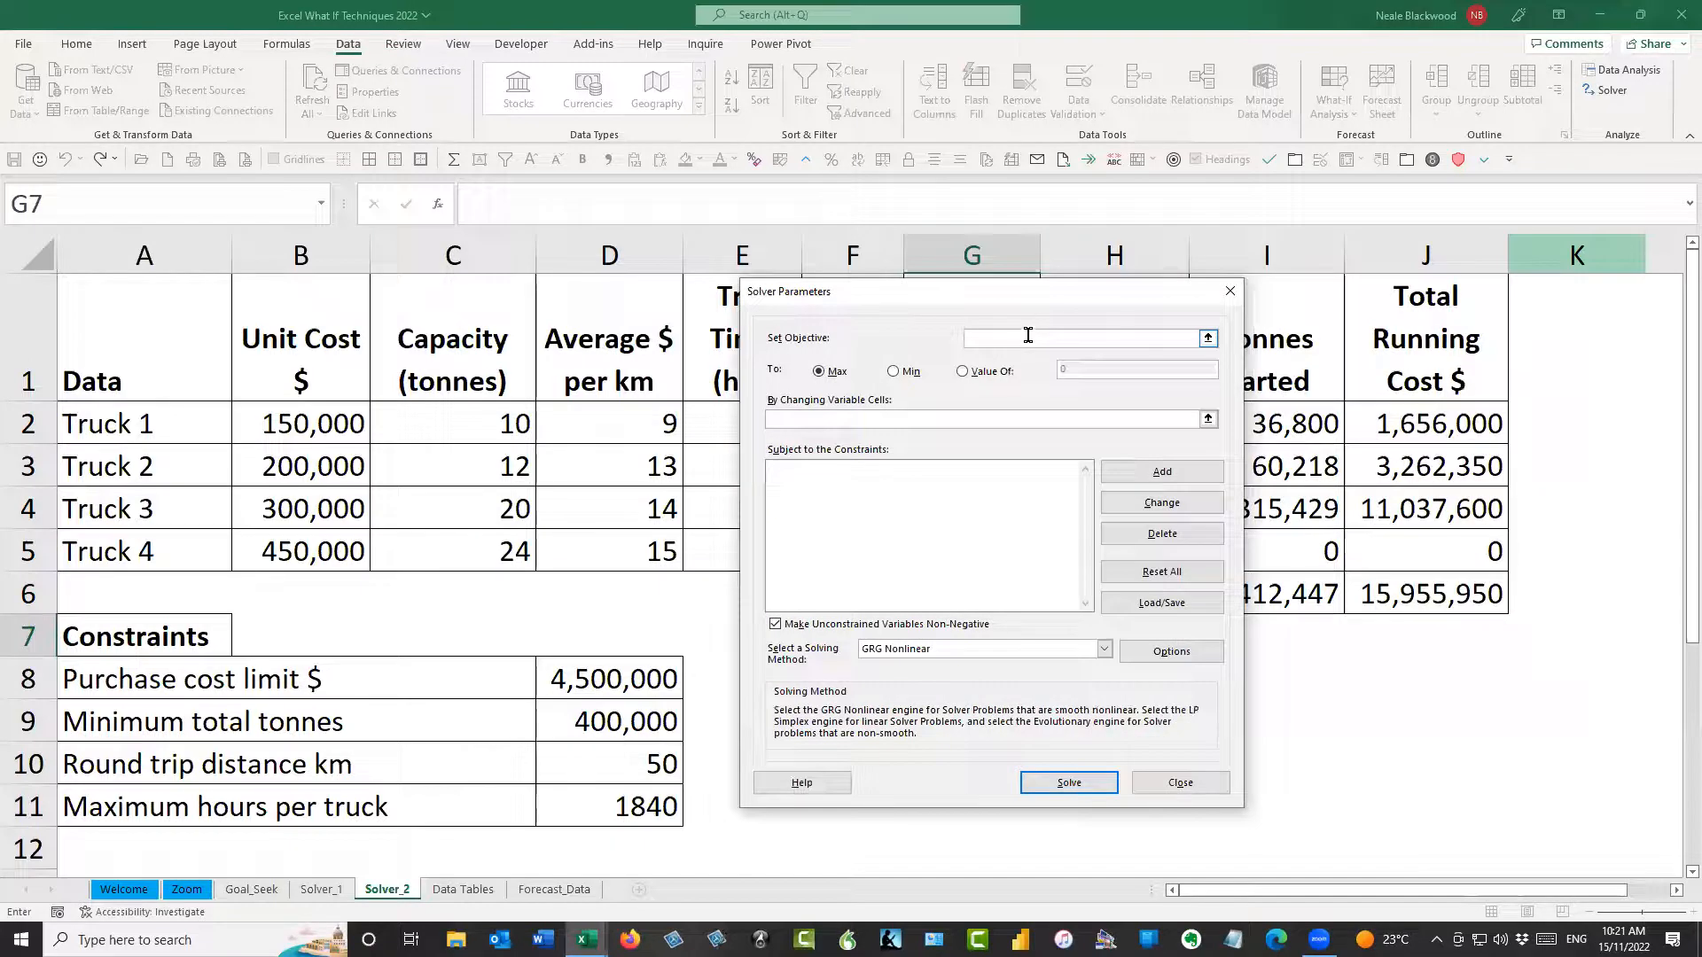
click(1421, 599)
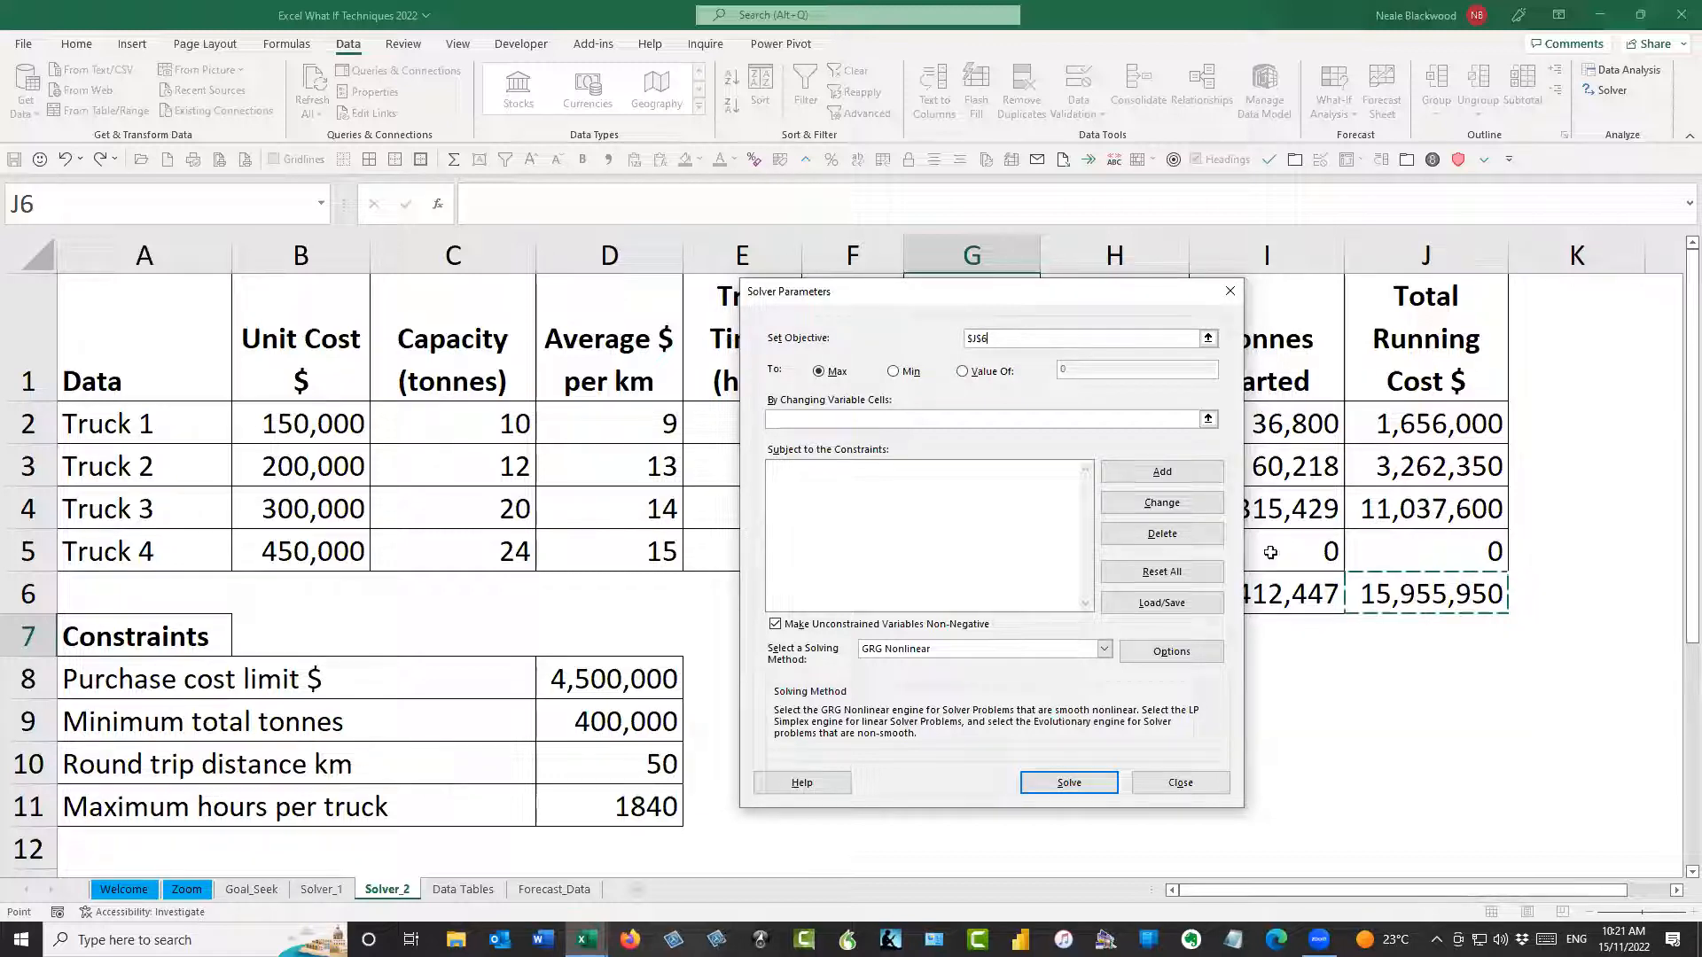
click(893, 374)
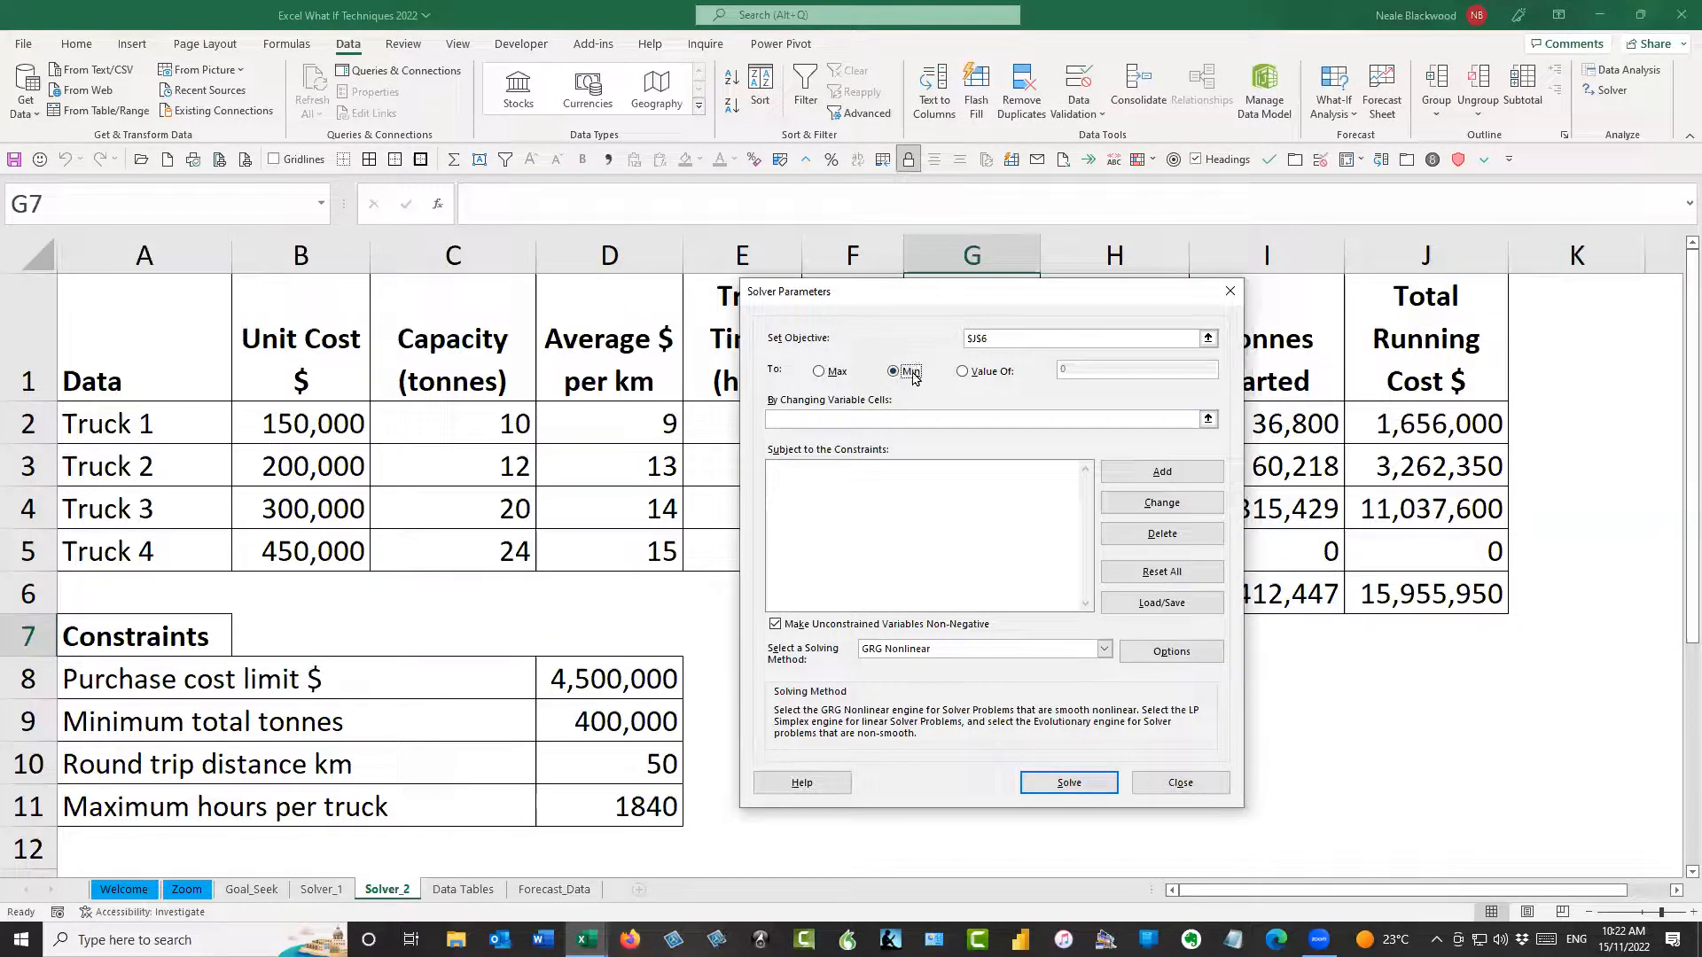
click(898, 417)
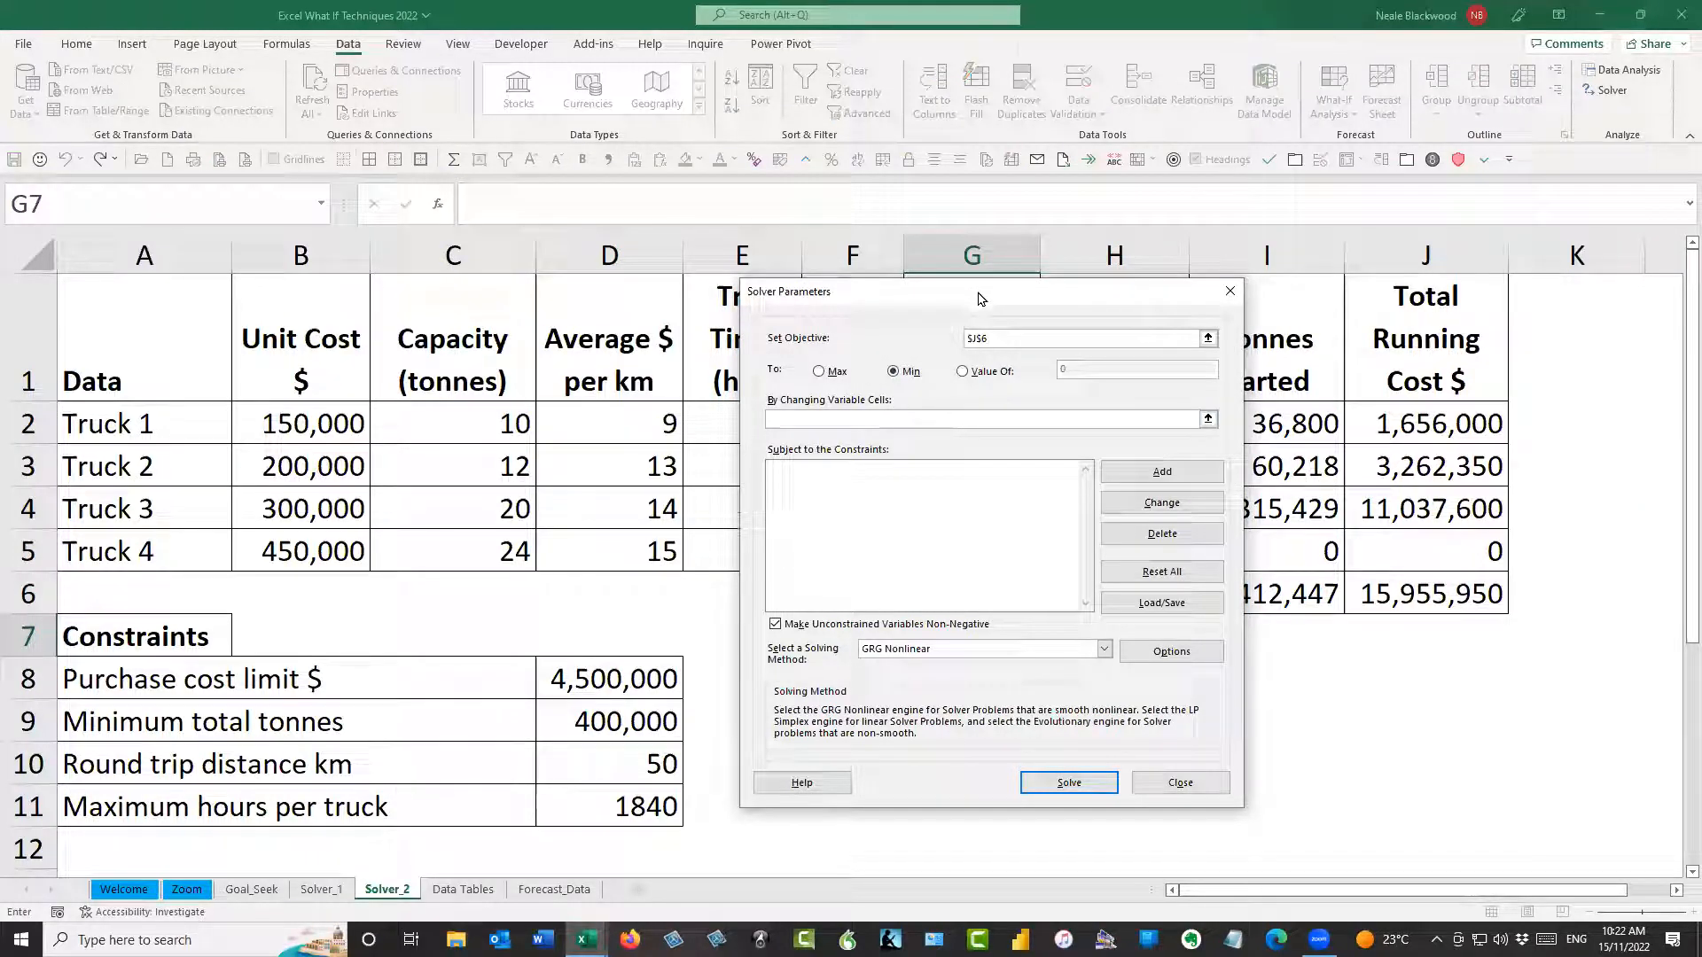
drag(979, 299, 1264, 304)
drag(1009, 410, 998, 546)
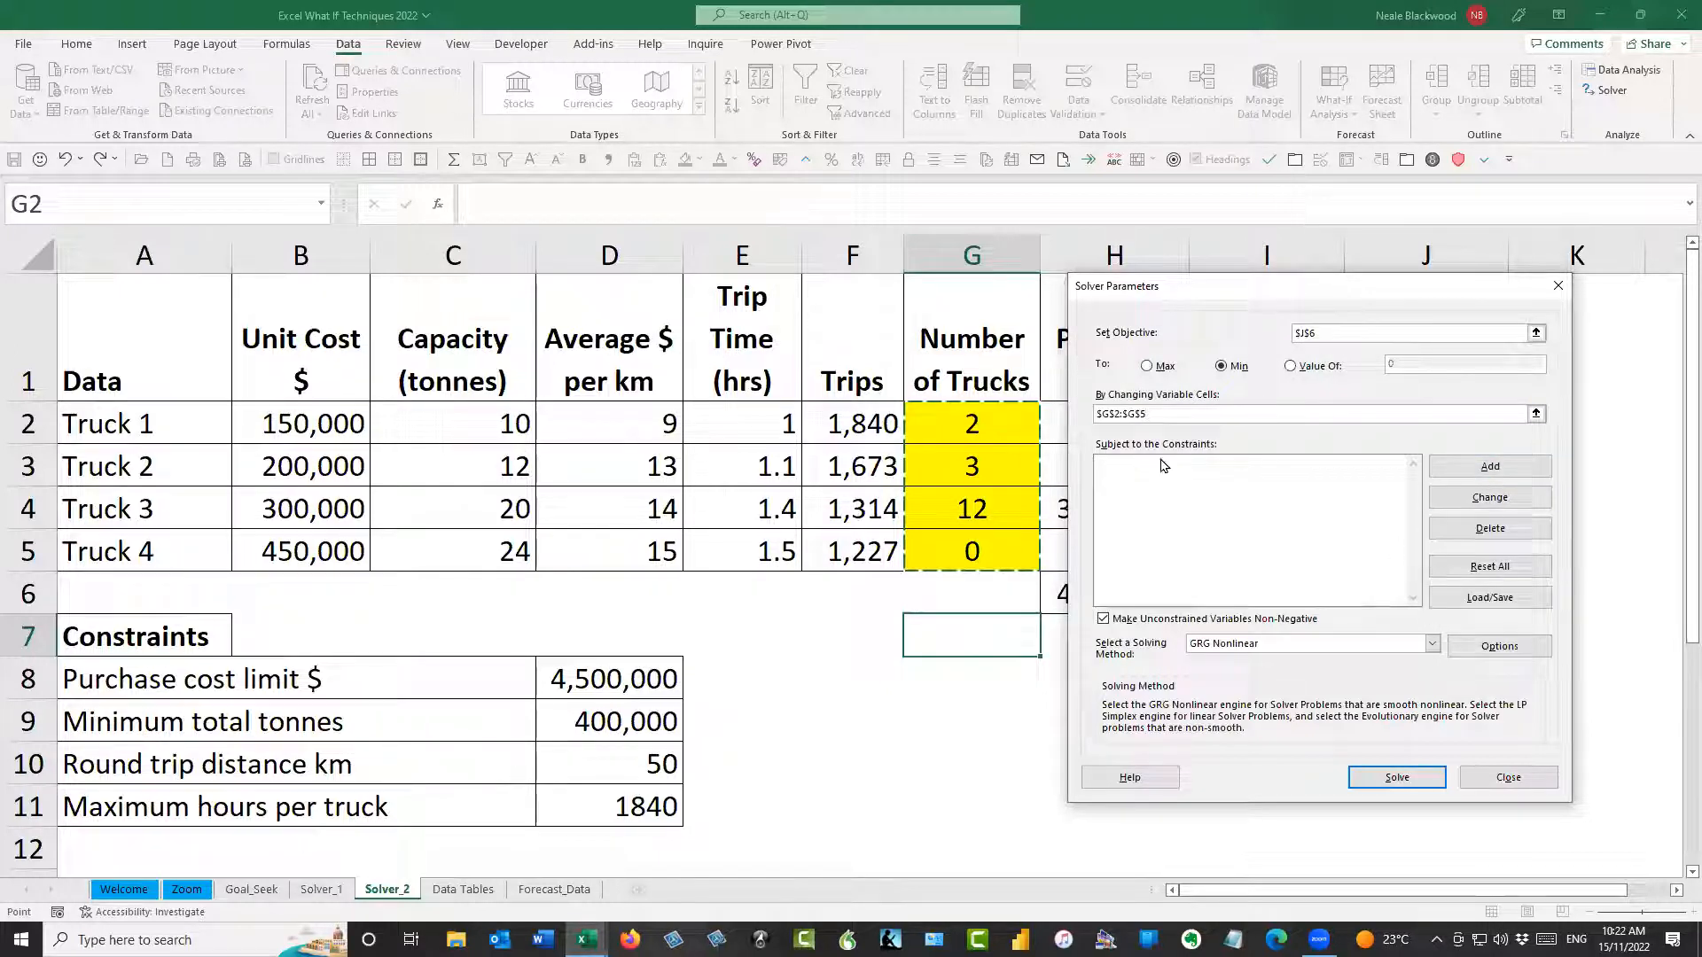
Begin a new Solver constraint and position its entry window clear of the totals in row 6
click(1516, 469)
drag(1321, 496, 1235, 644)
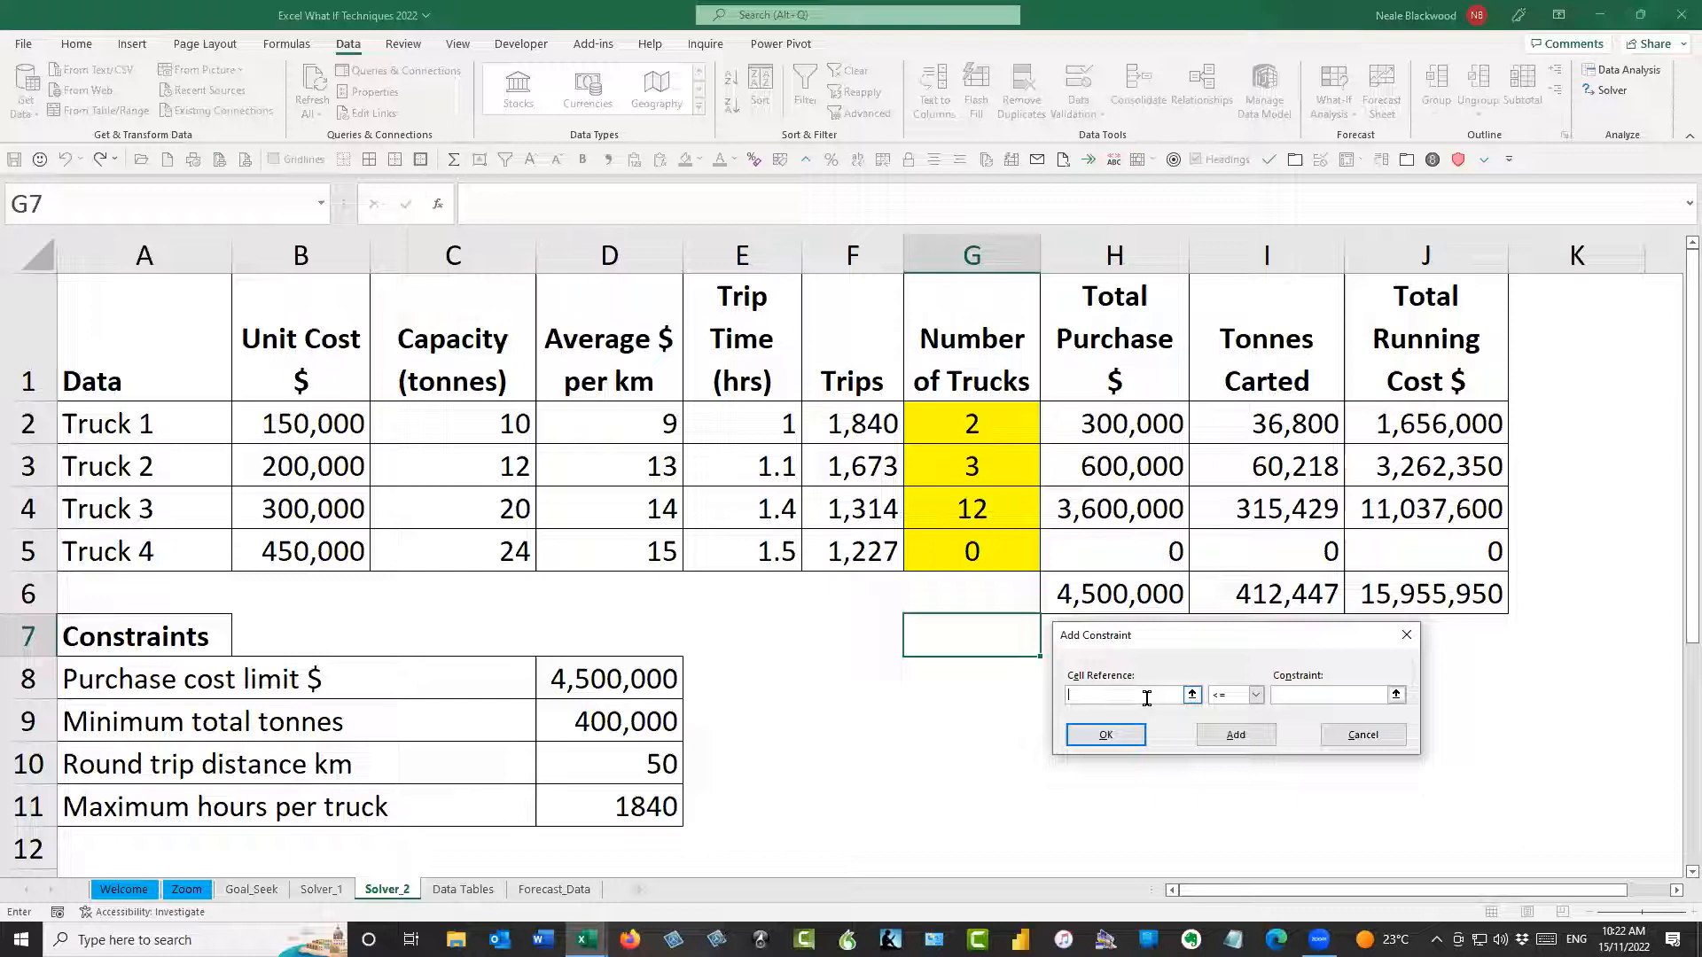
click(1115, 595)
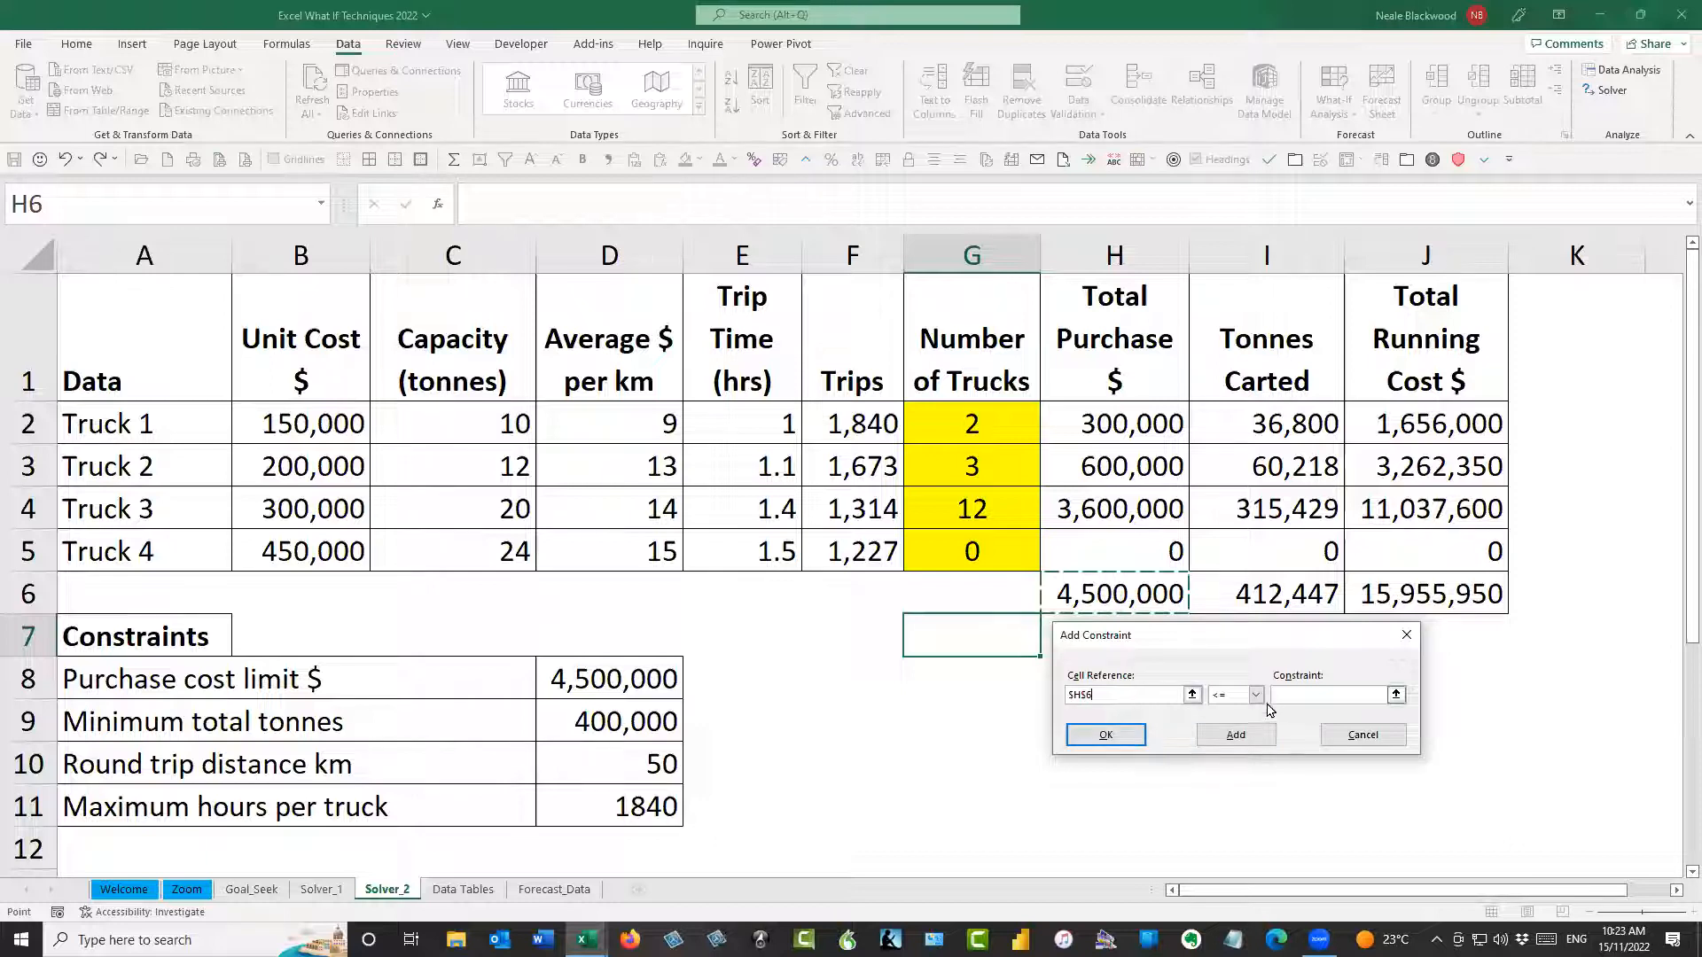
click(1307, 696)
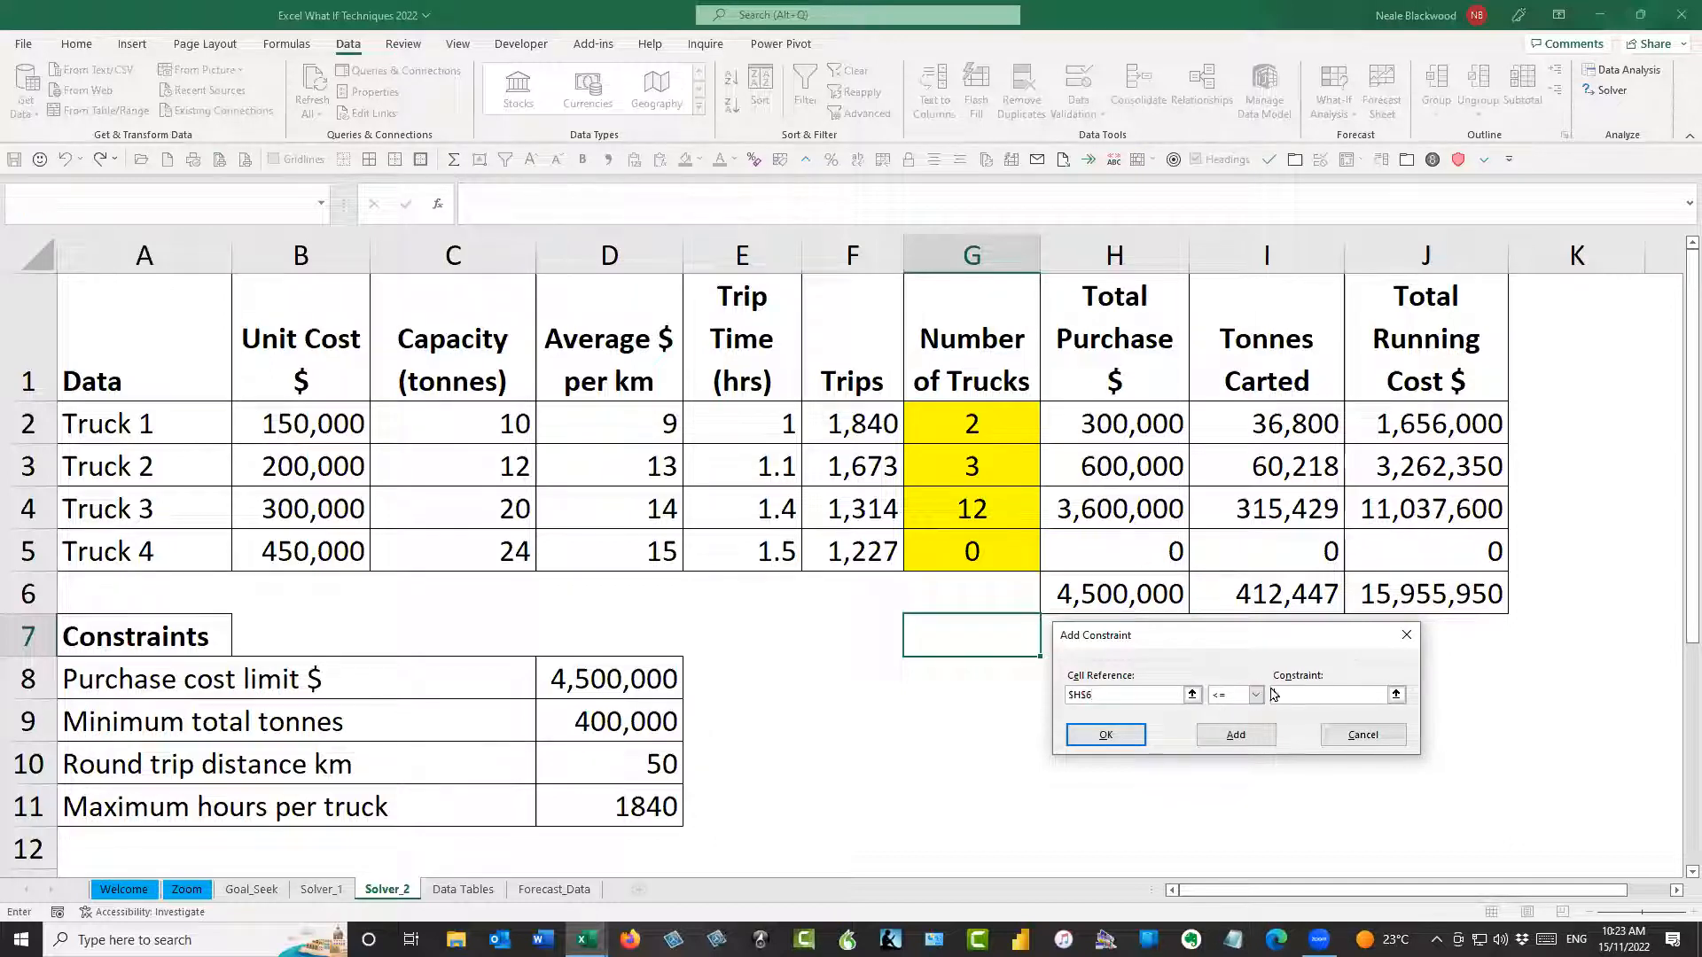
click(599, 677)
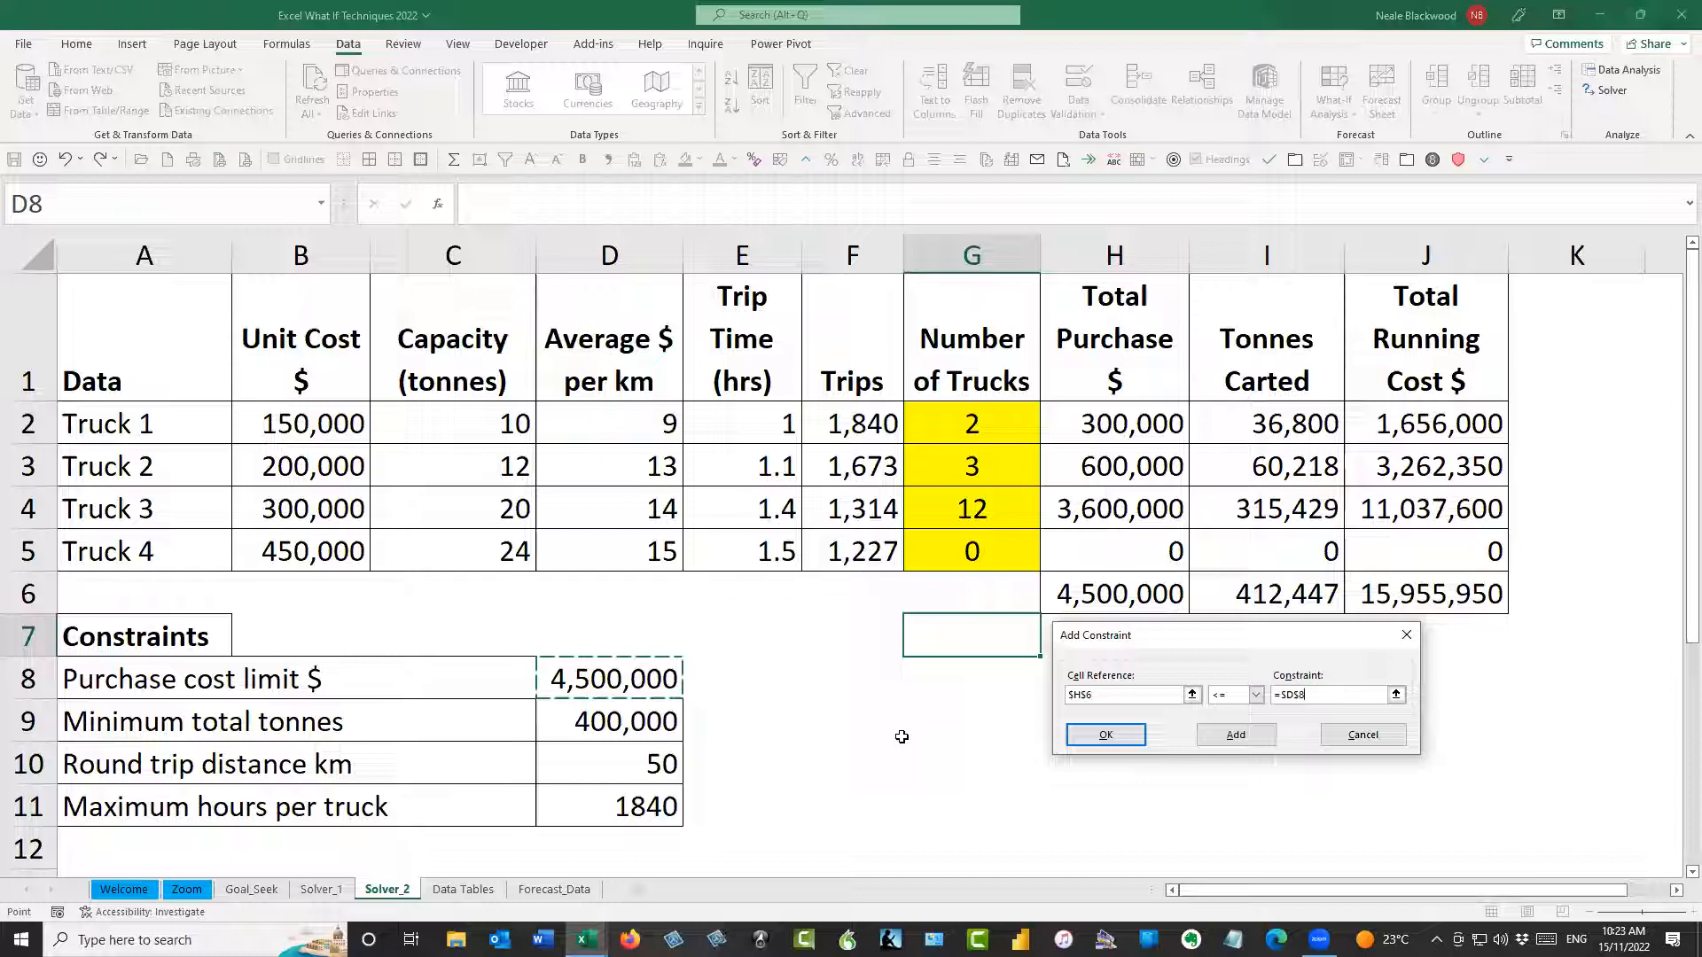
Add a Solver constraint requiring the Number of Trucks cells G2:G5 to be integers
click(1192, 696)
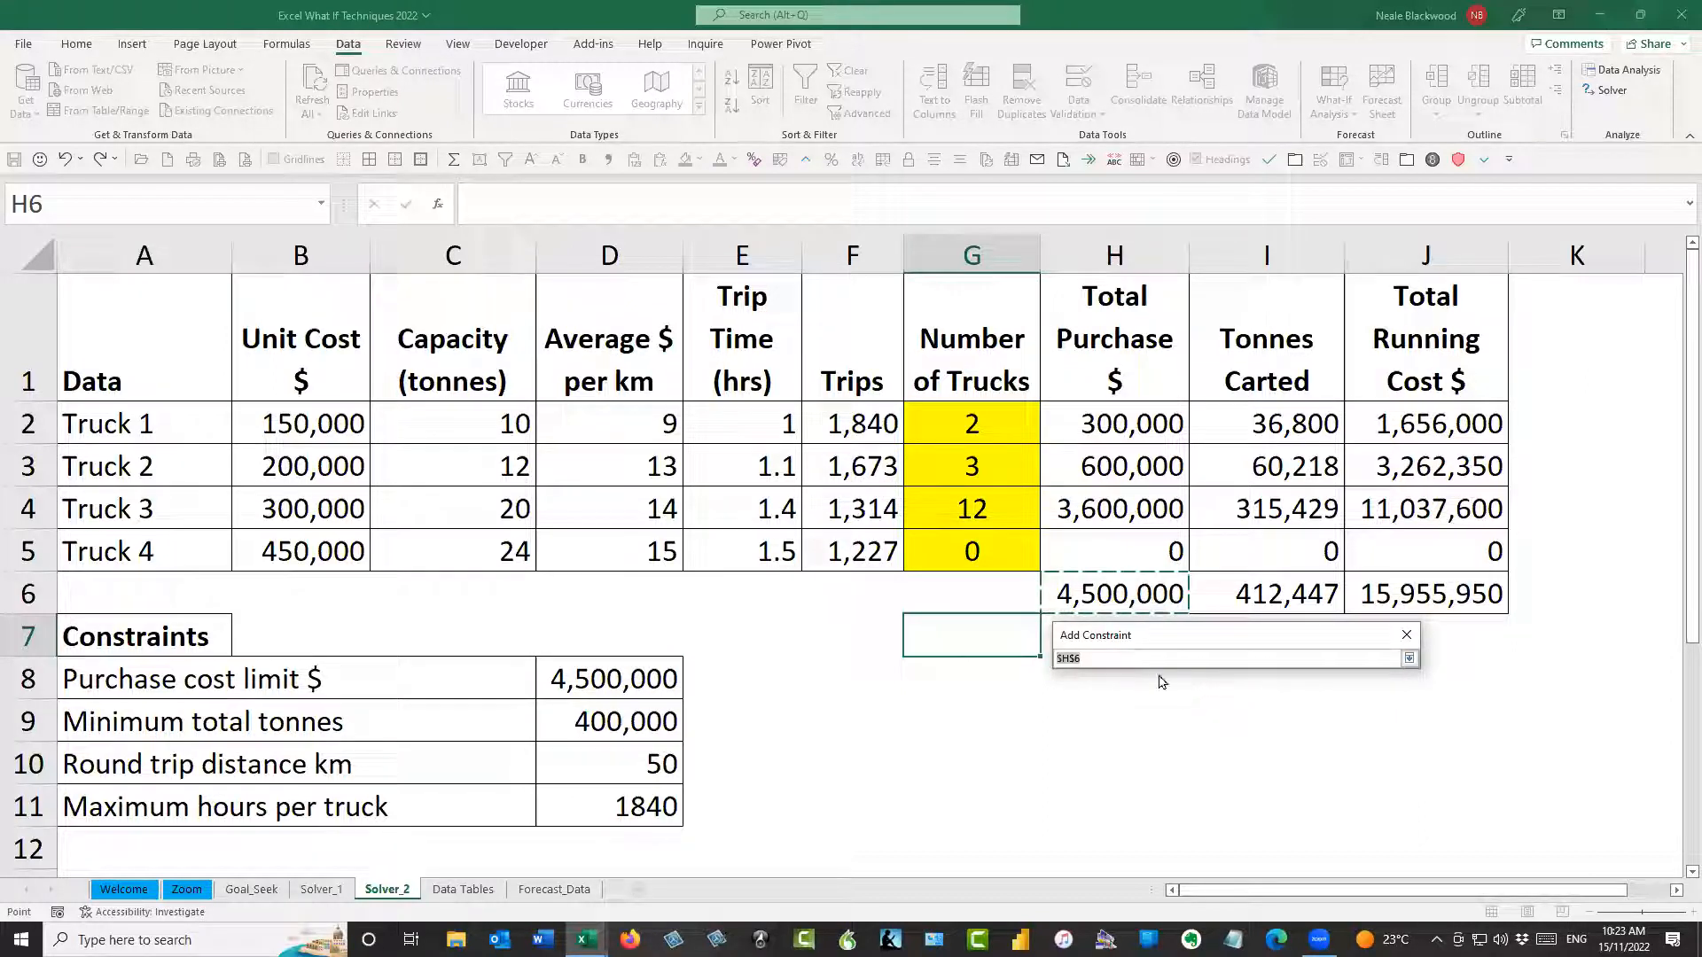
drag(992, 424, 1002, 559)
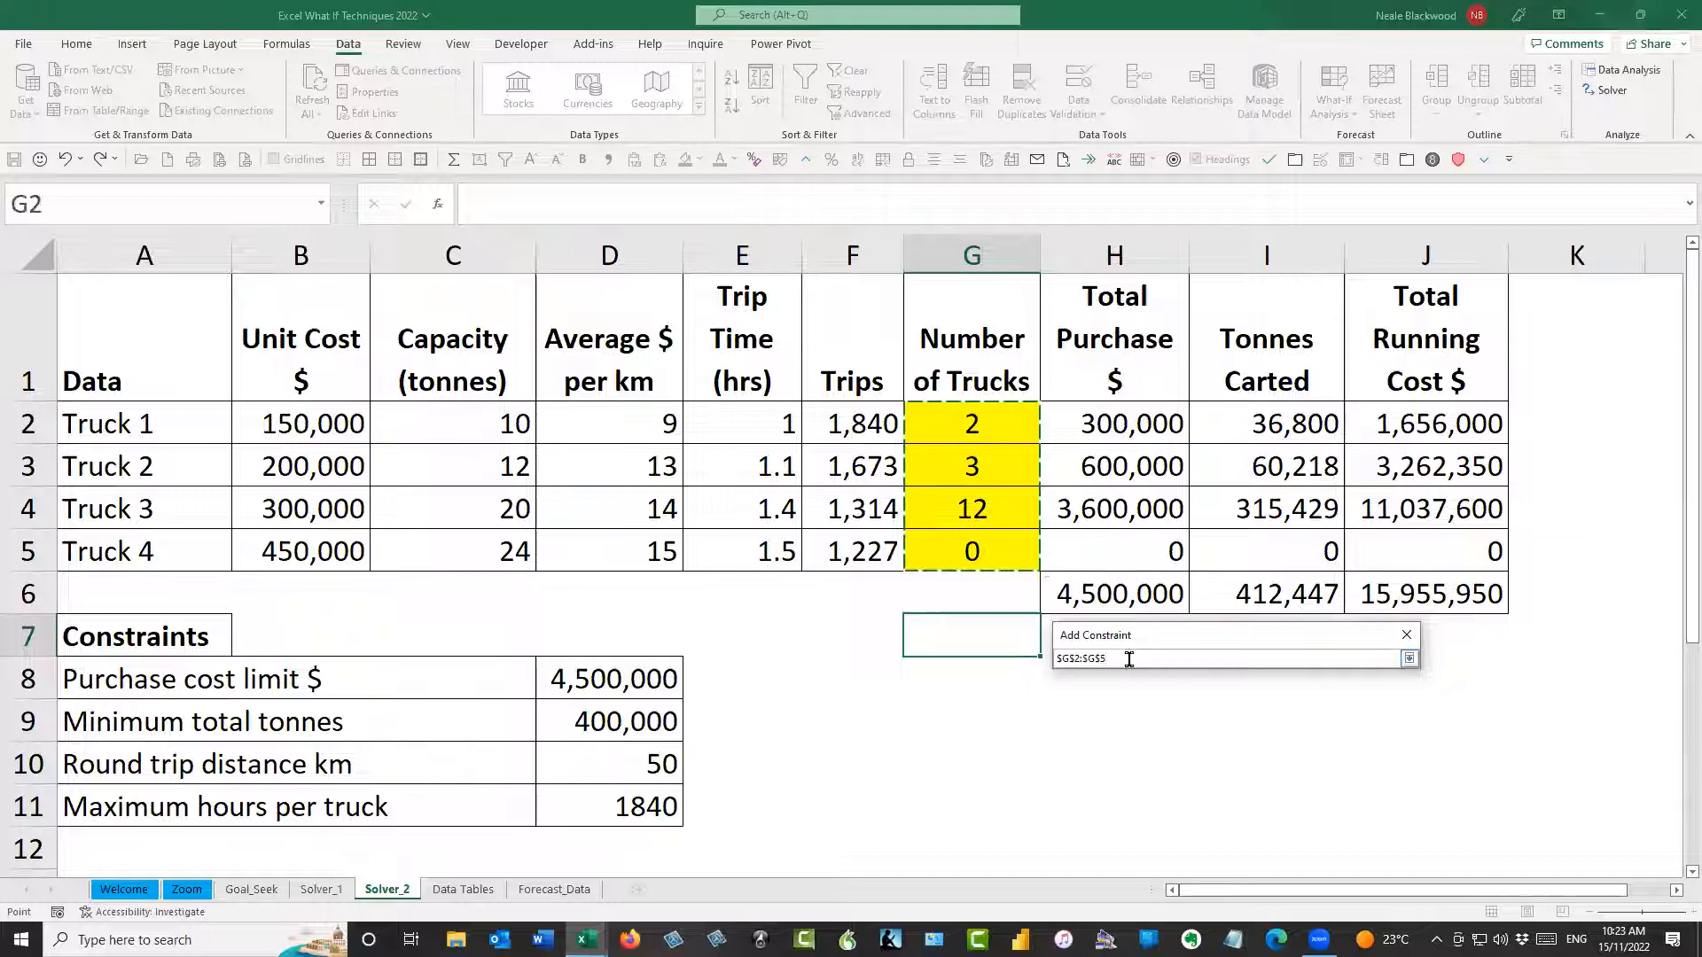
click(1408, 659)
click(1246, 696)
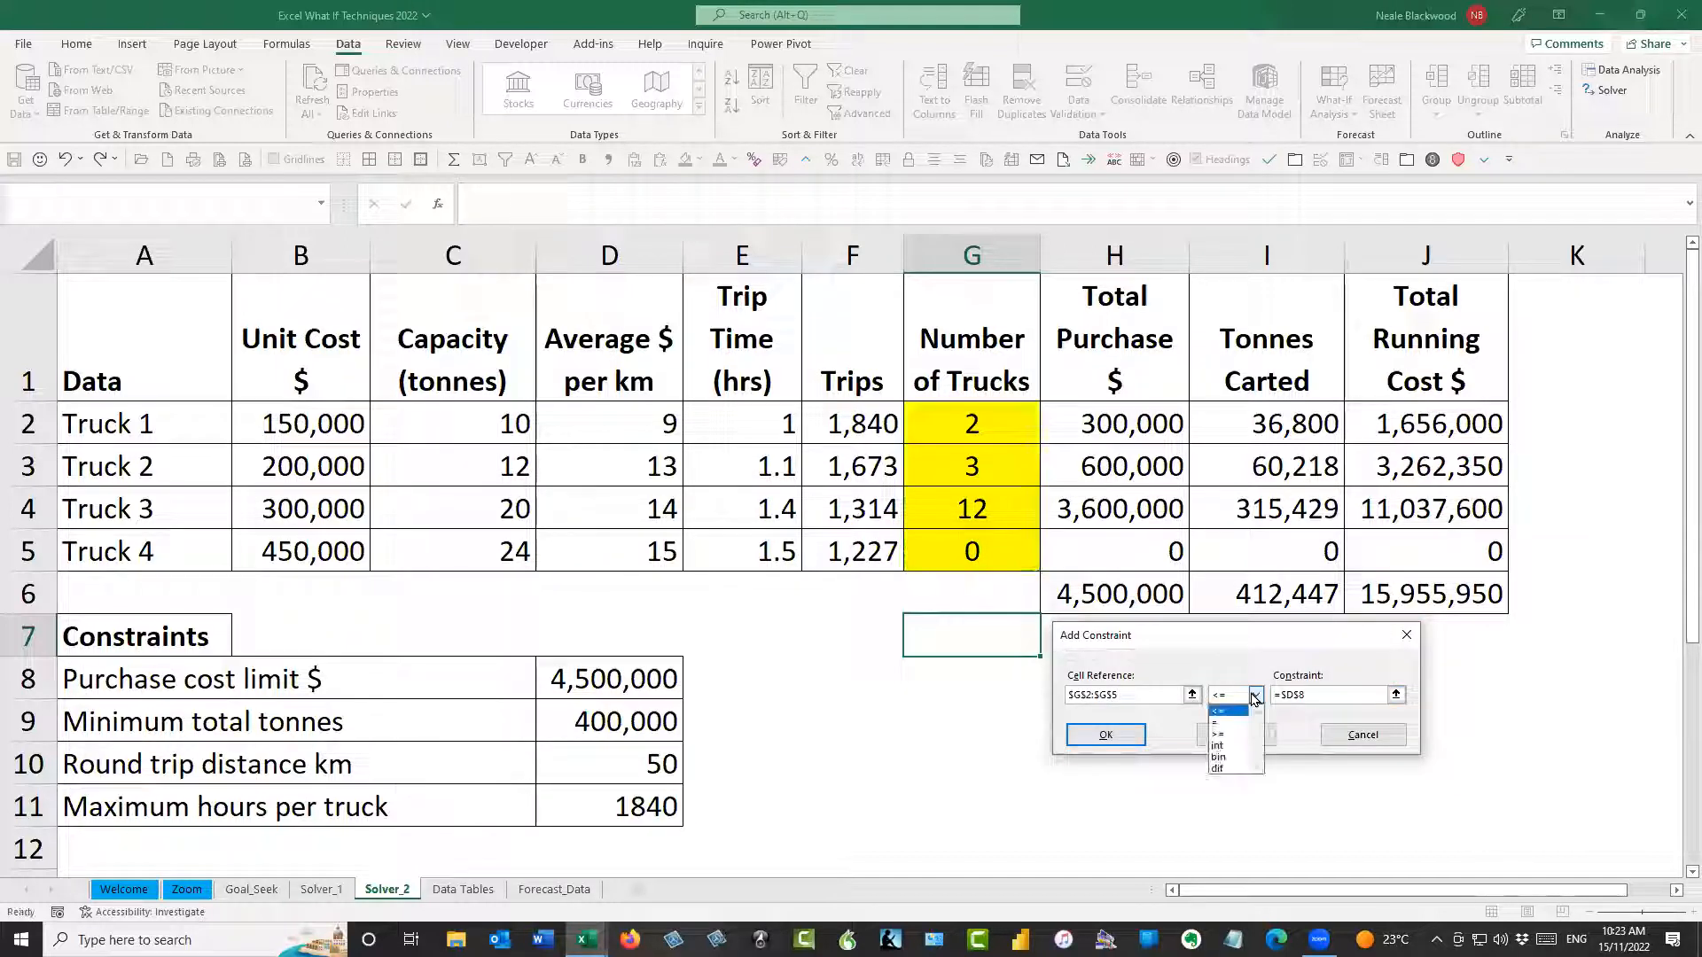
click(1228, 746)
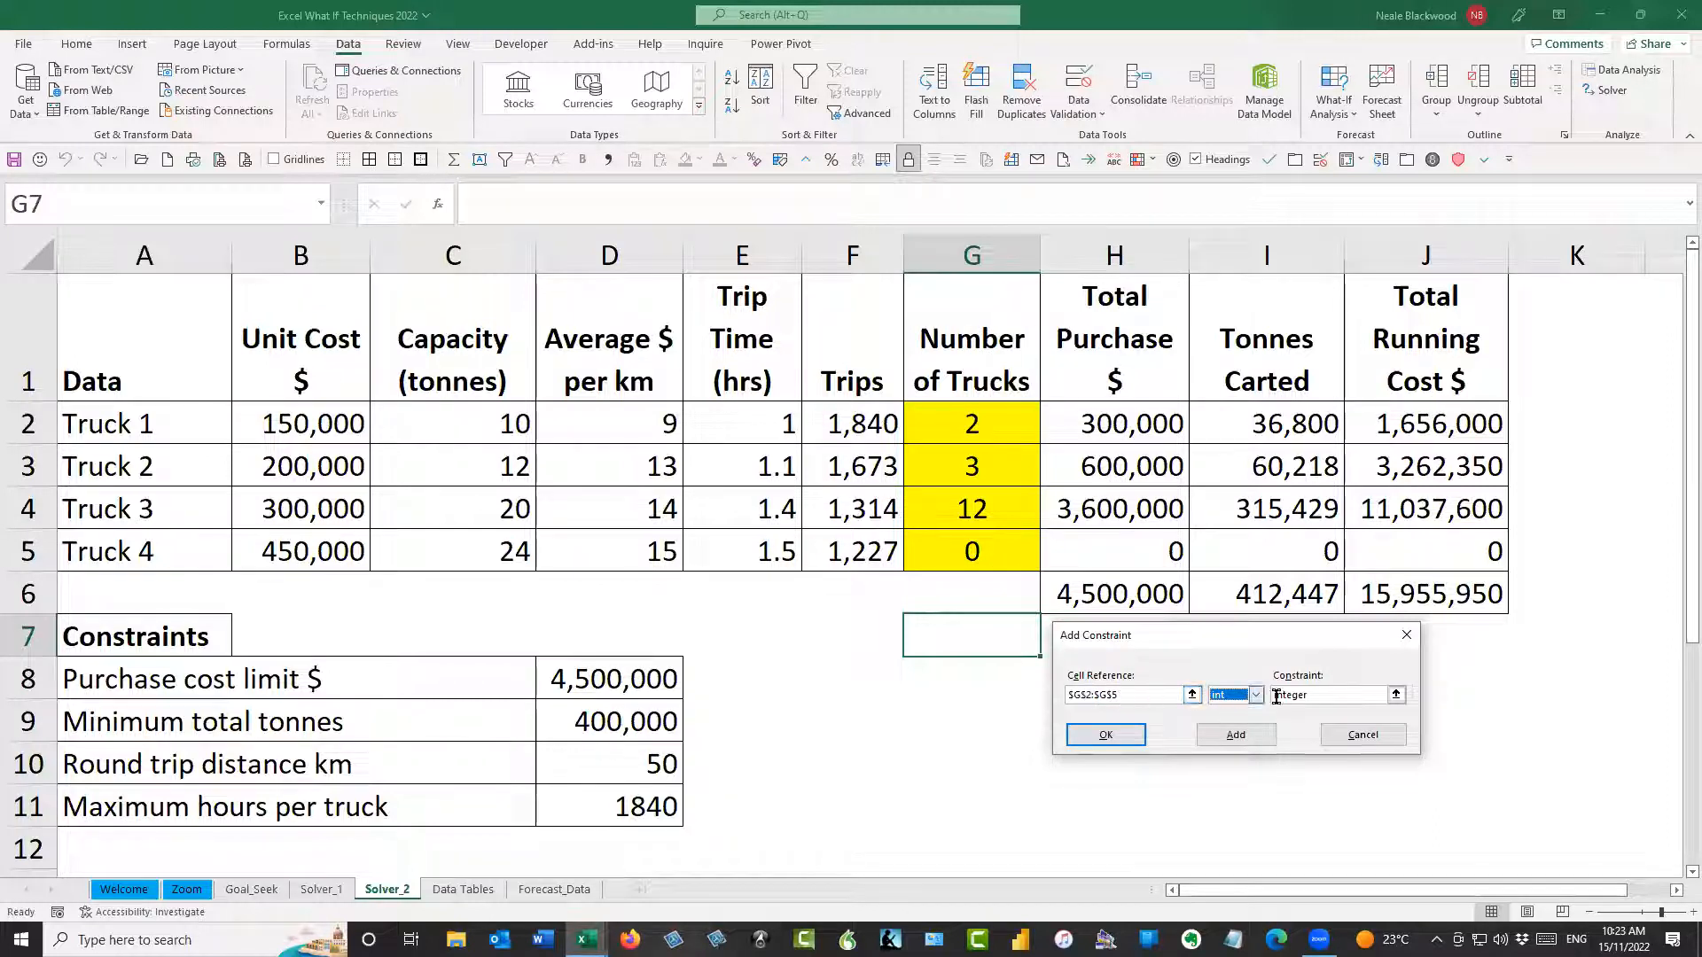
click(1236, 736)
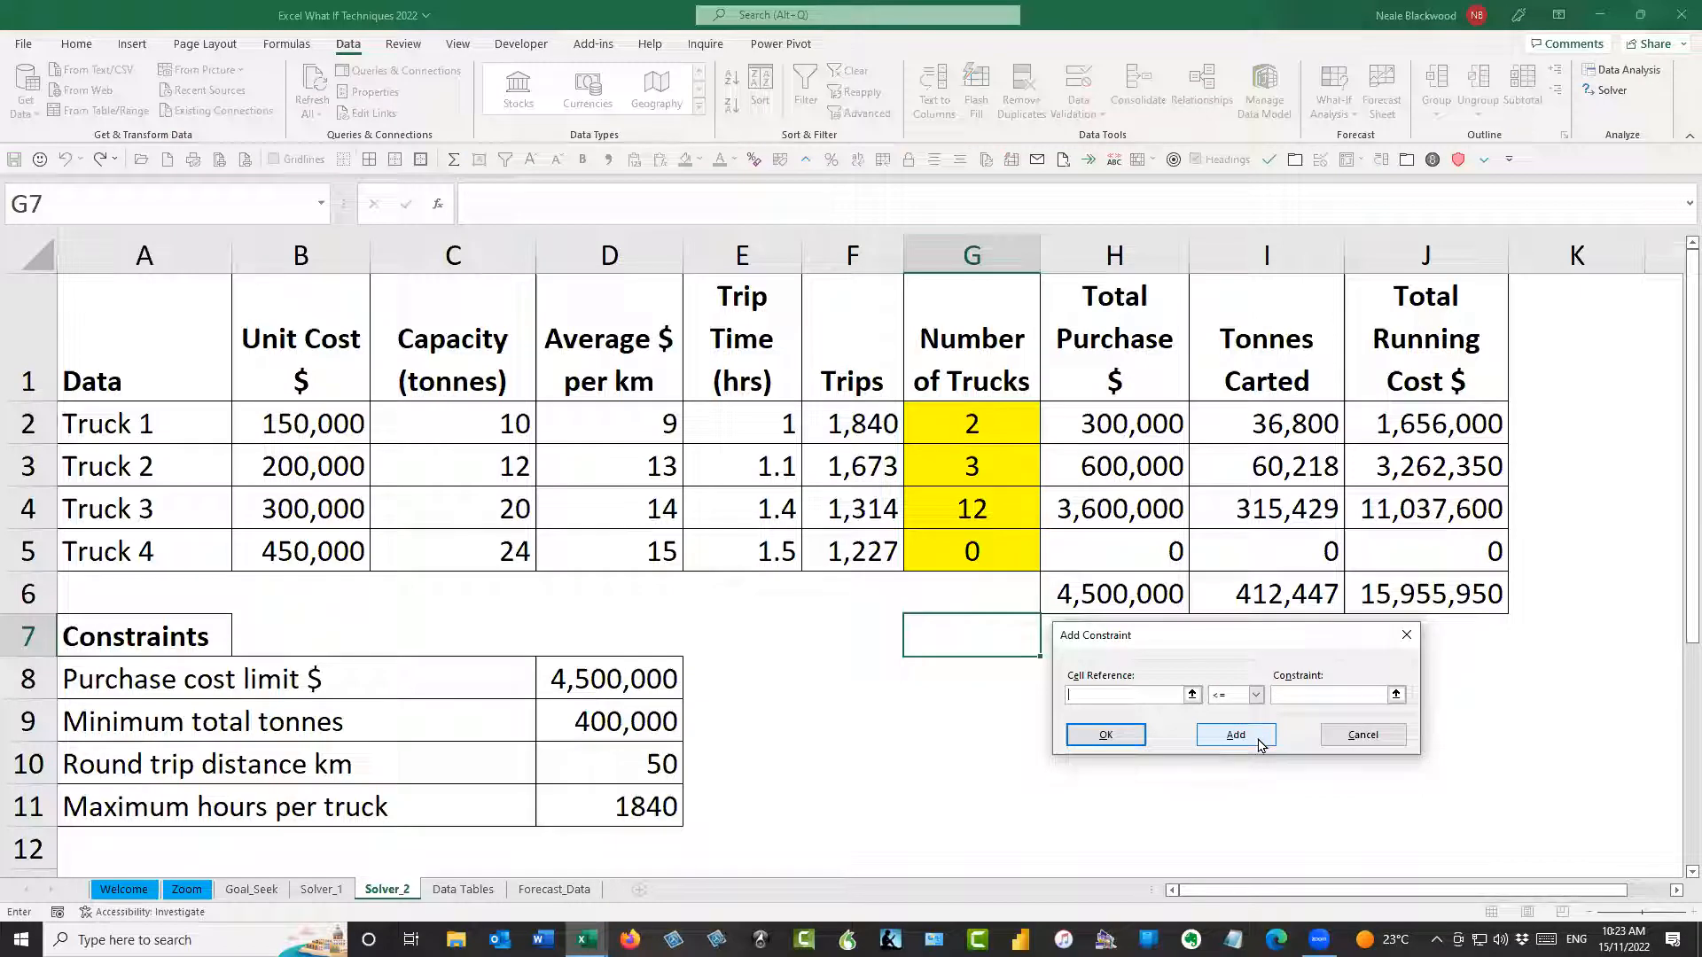
Add a constraint keeping the total purchase cost in H6 less than or equal to the limit in D8
click(1144, 599)
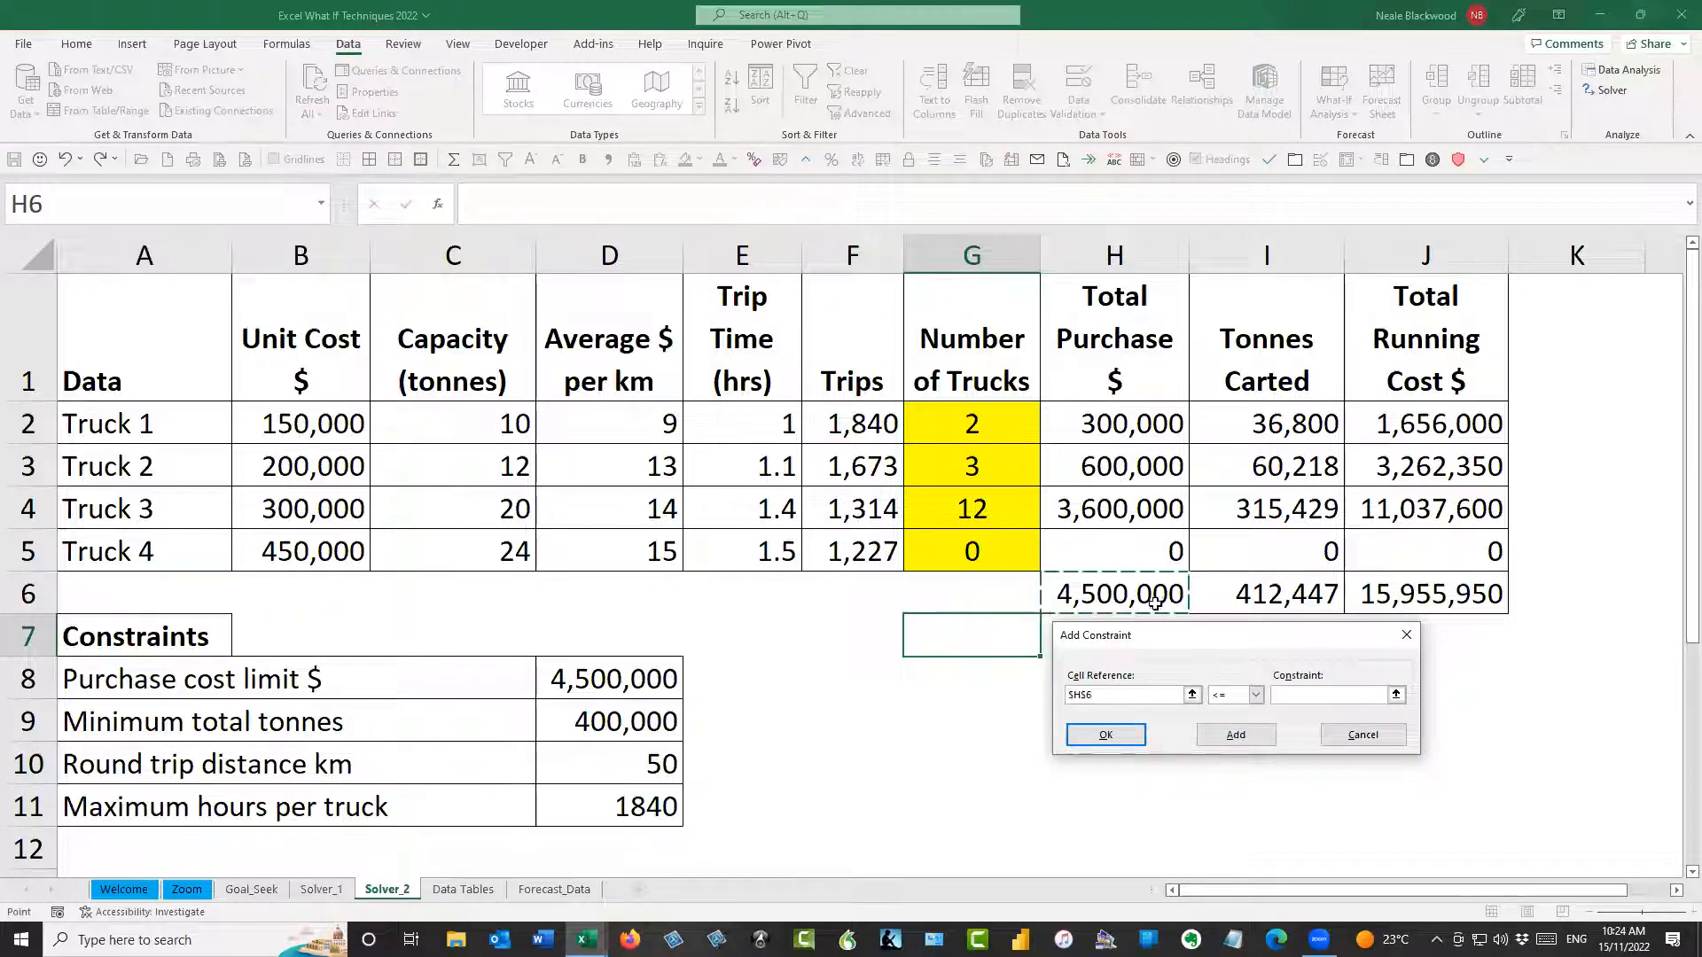
click(1281, 693)
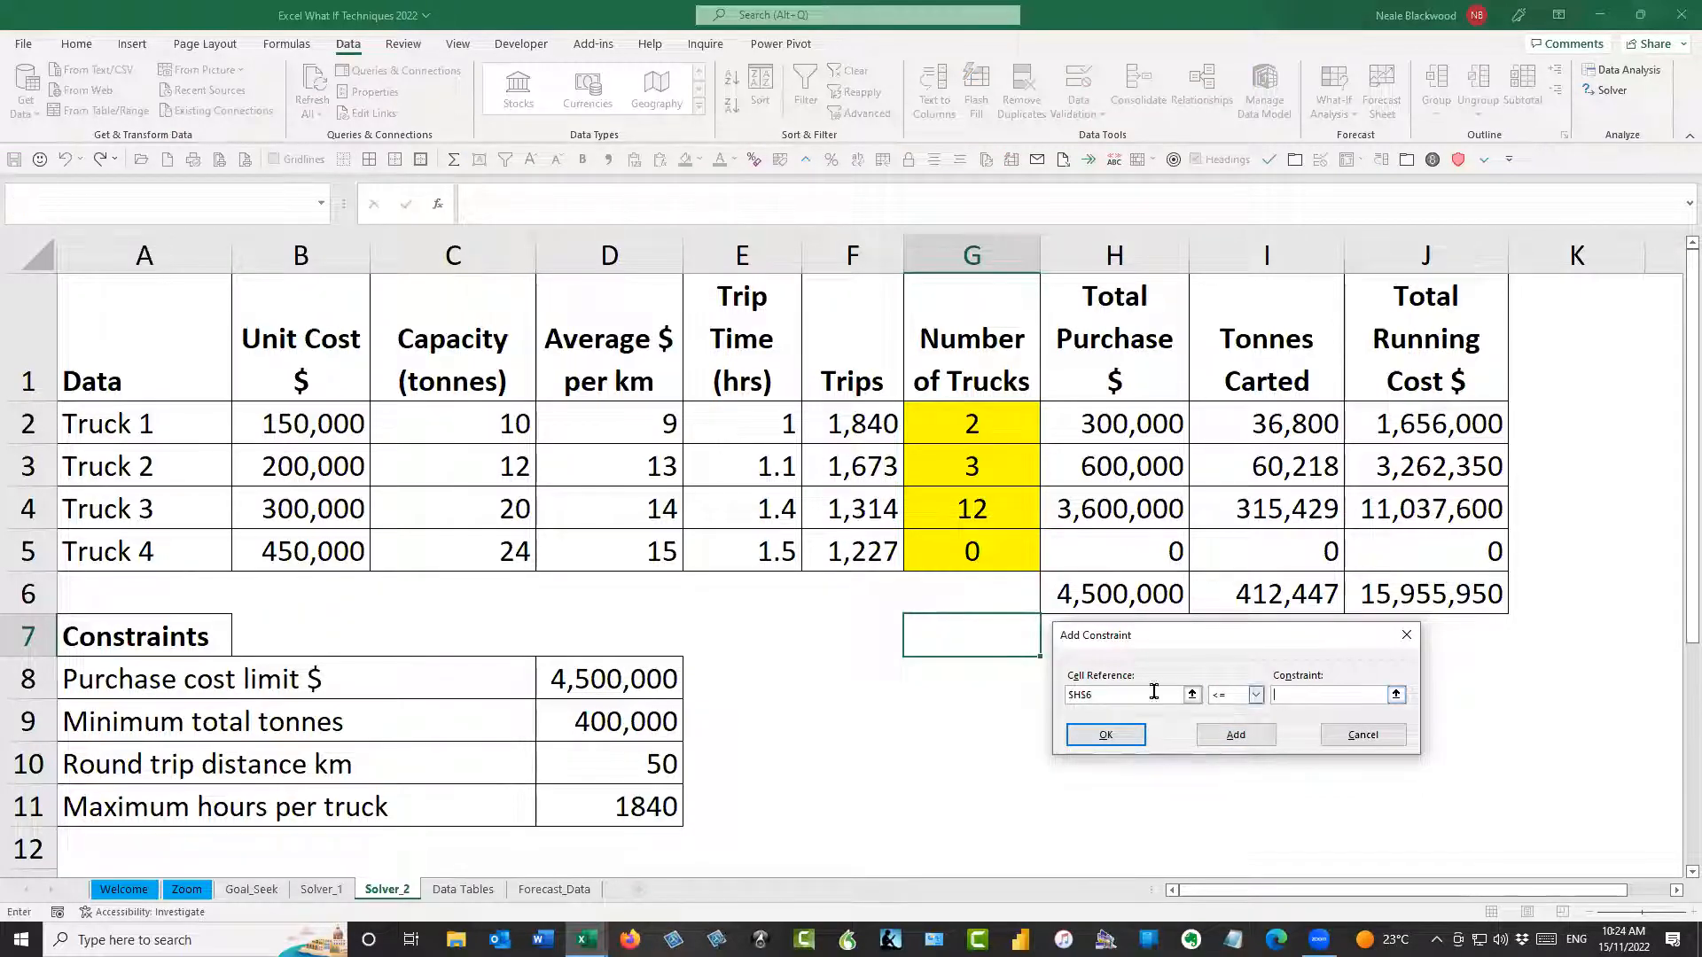
click(652, 679)
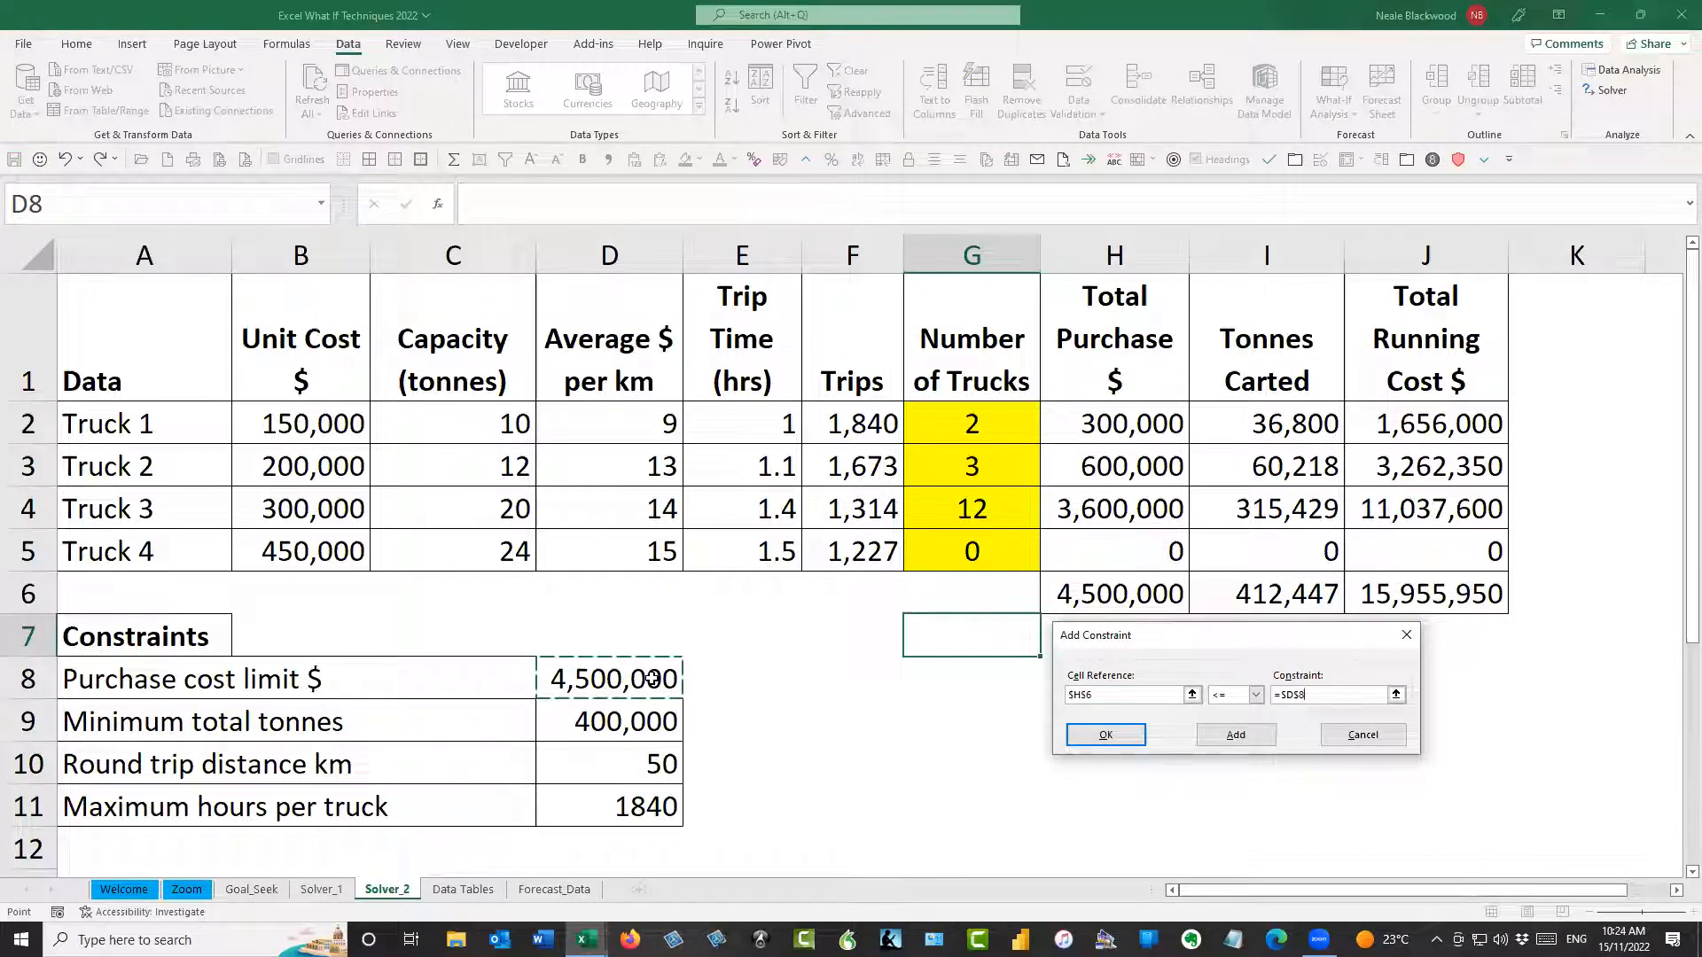
click(1249, 742)
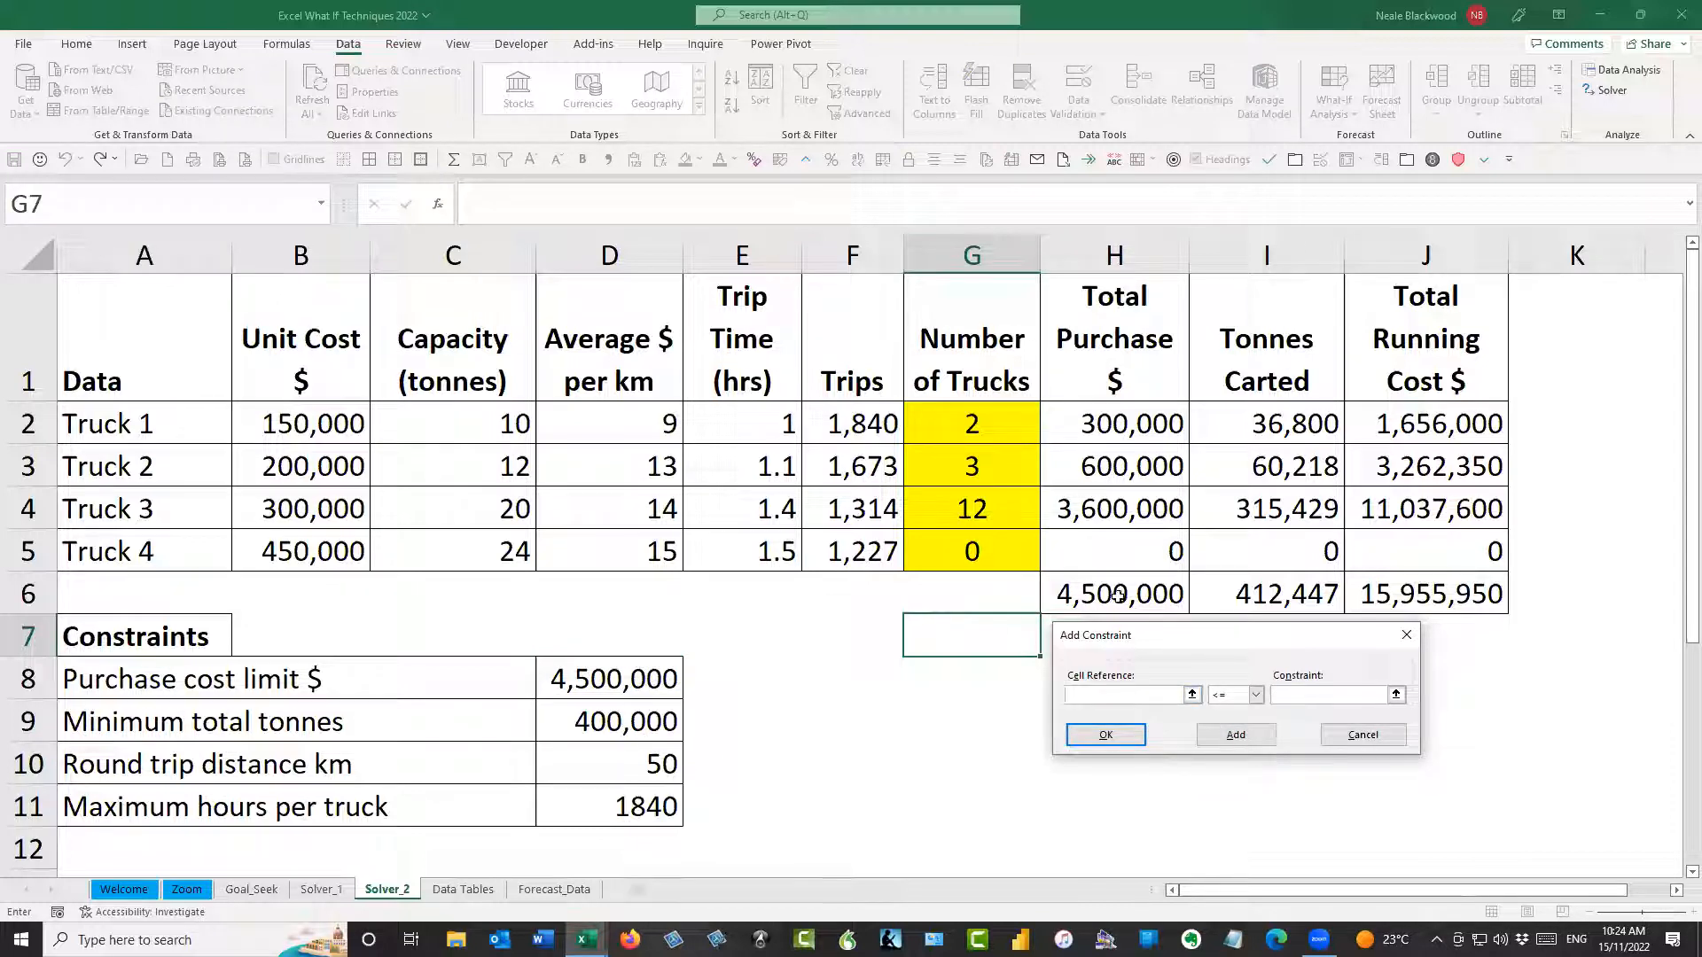
Add a constraint keeping total tonnes carted in I6 at or above the minimum in D9, and finish the constraint list
click(1285, 599)
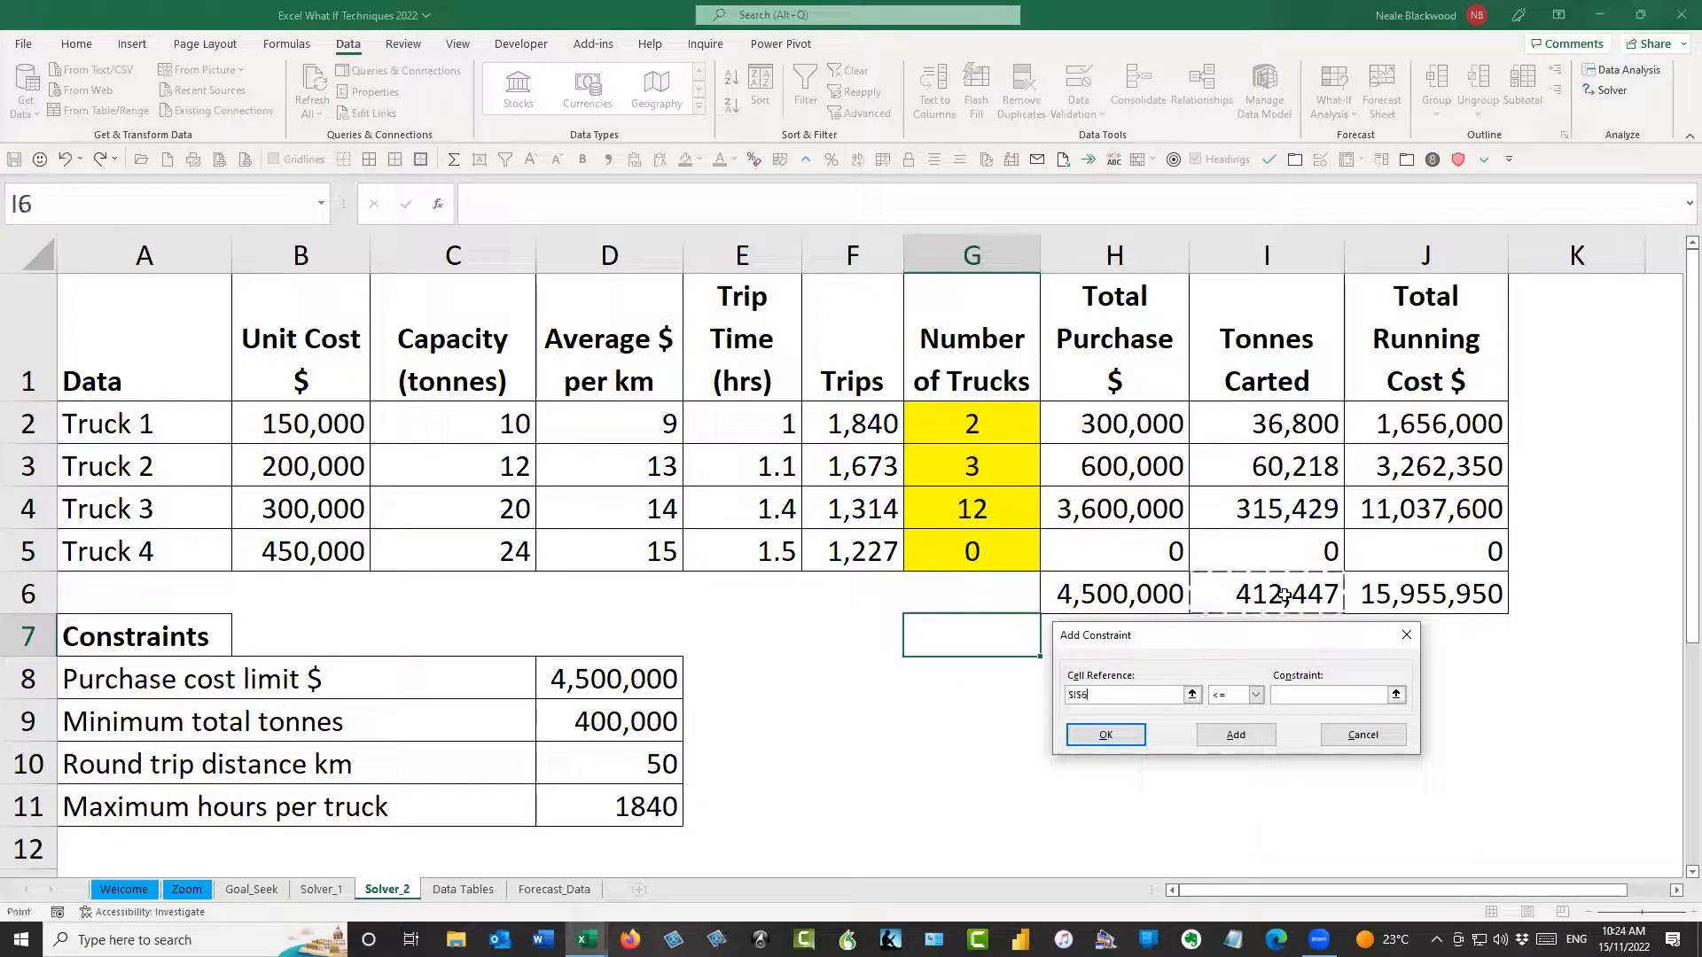
click(1257, 696)
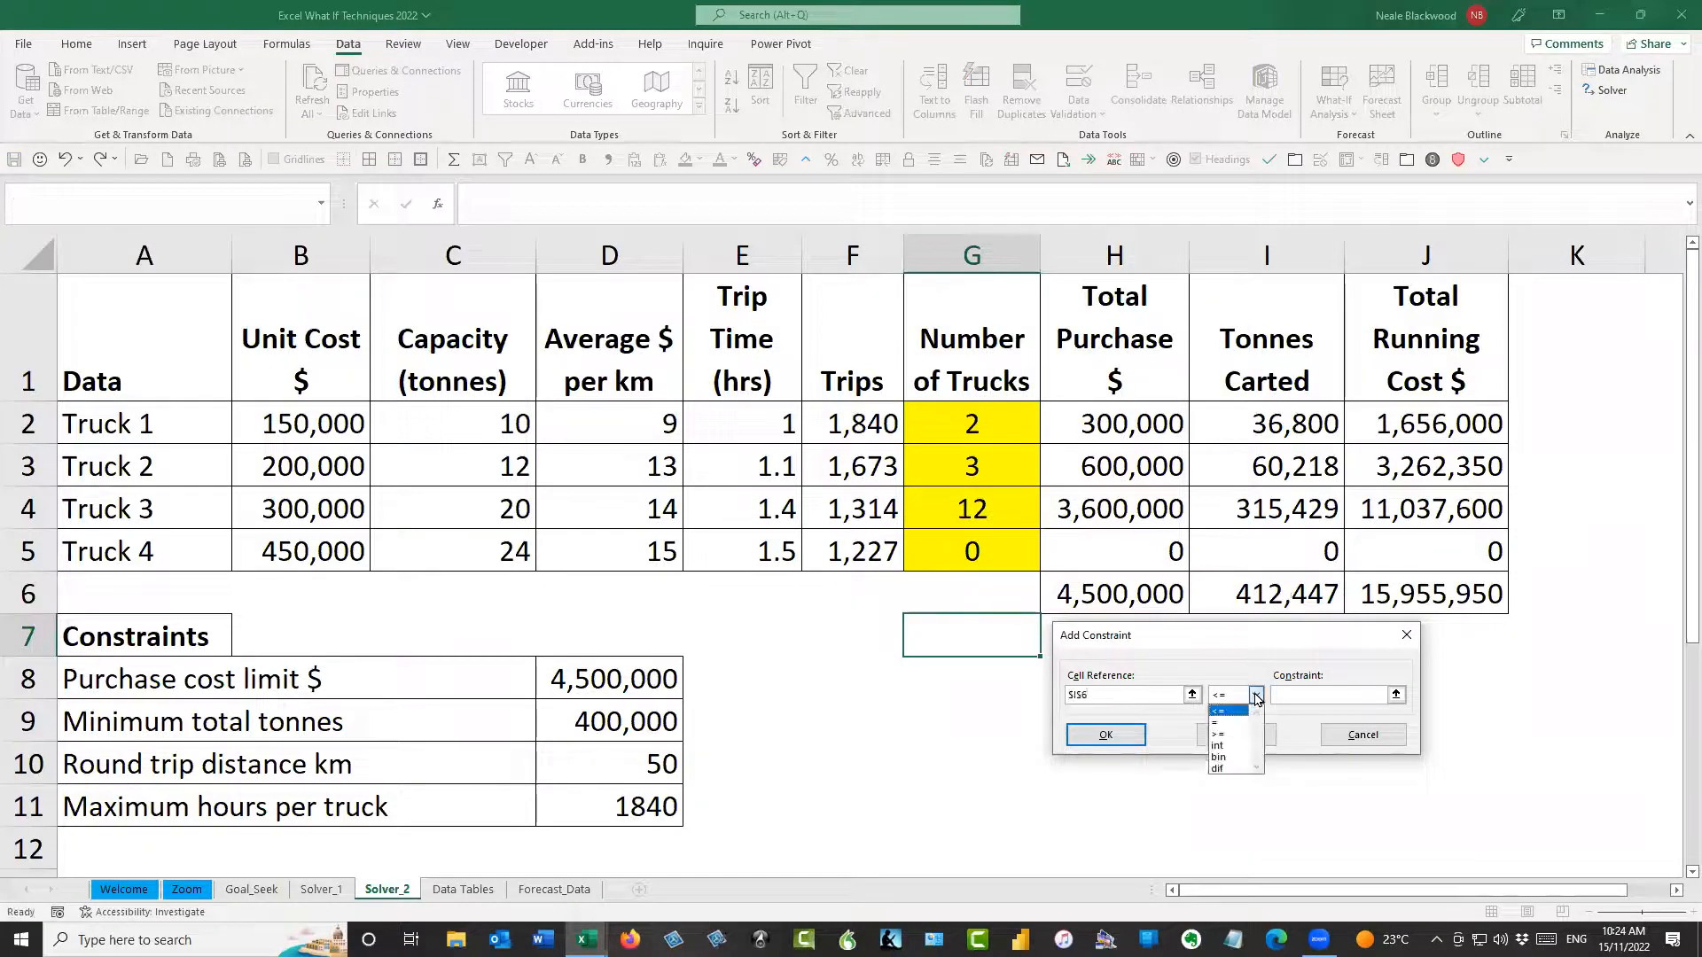
click(1232, 736)
click(1291, 696)
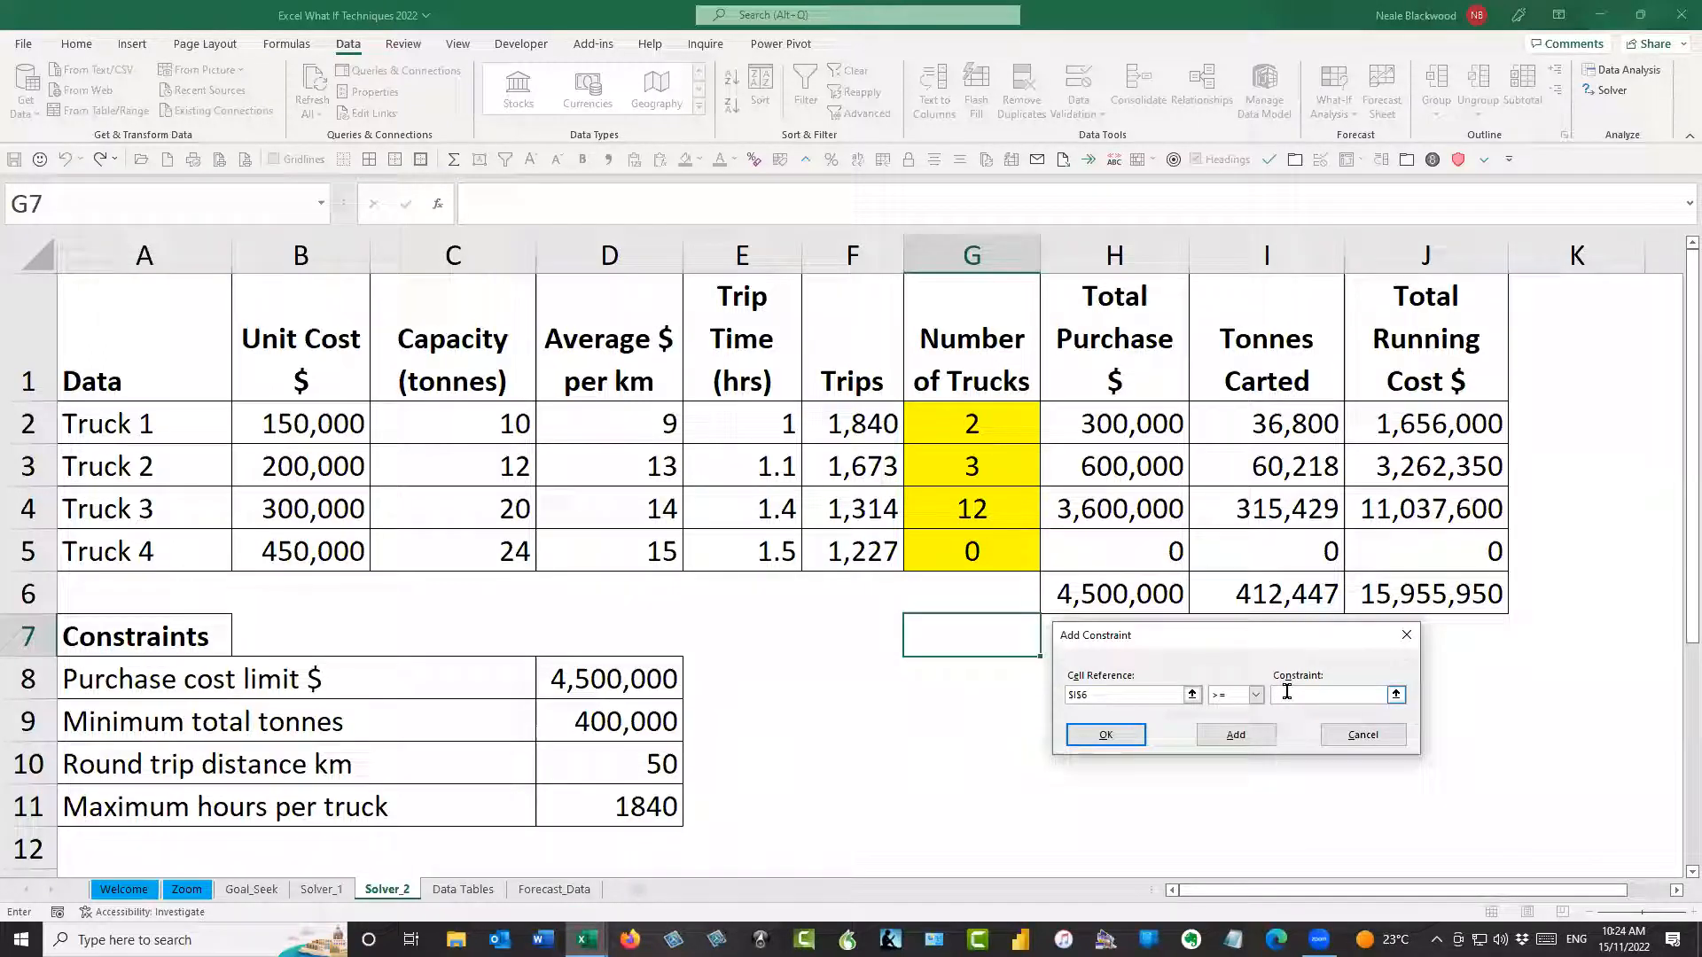
click(628, 722)
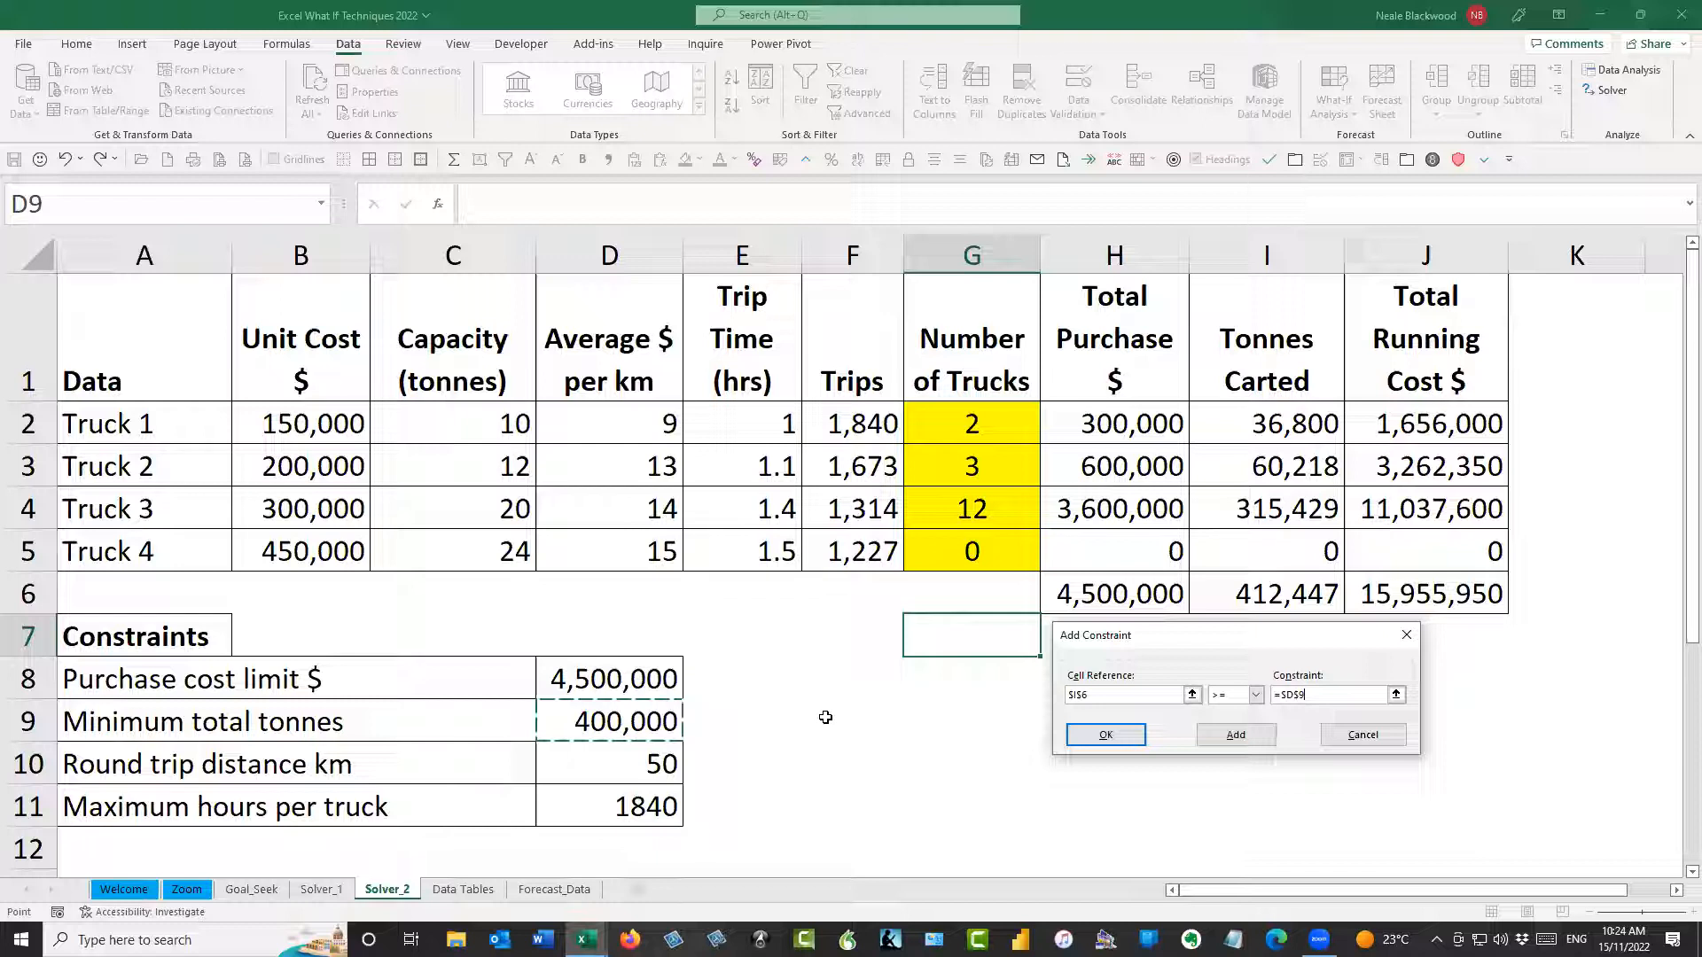
click(1107, 736)
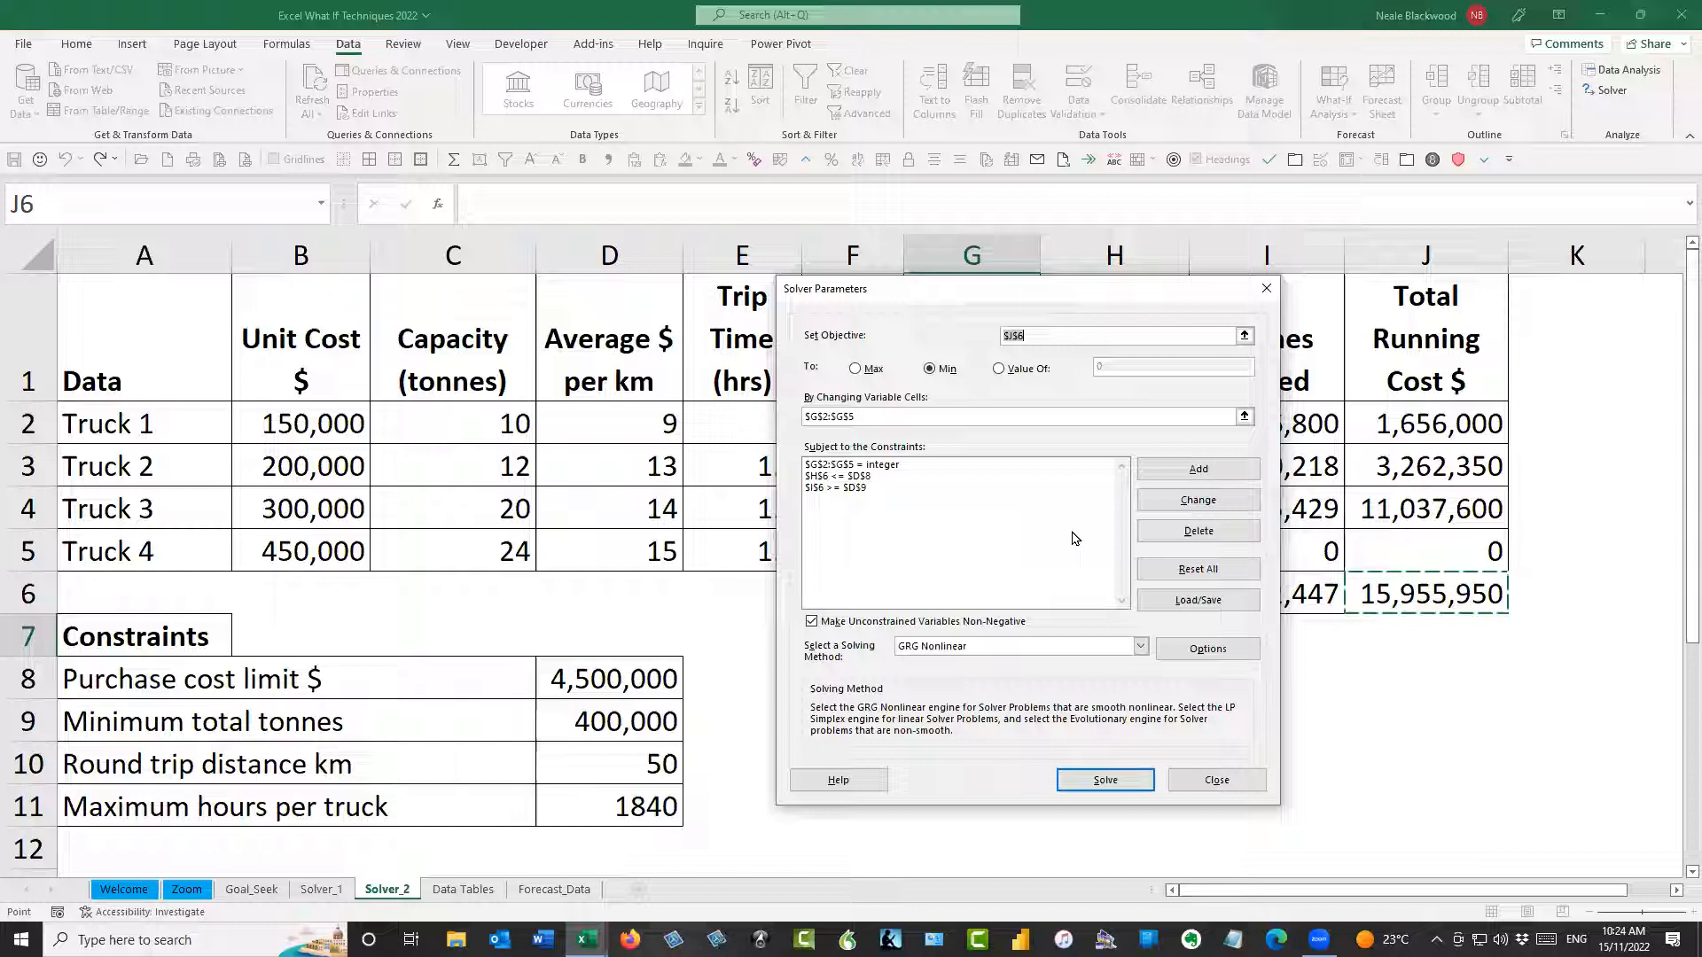
Turn off Use Automatic Scaling and Ignore Integer Constraints in the Solver options
click(1199, 656)
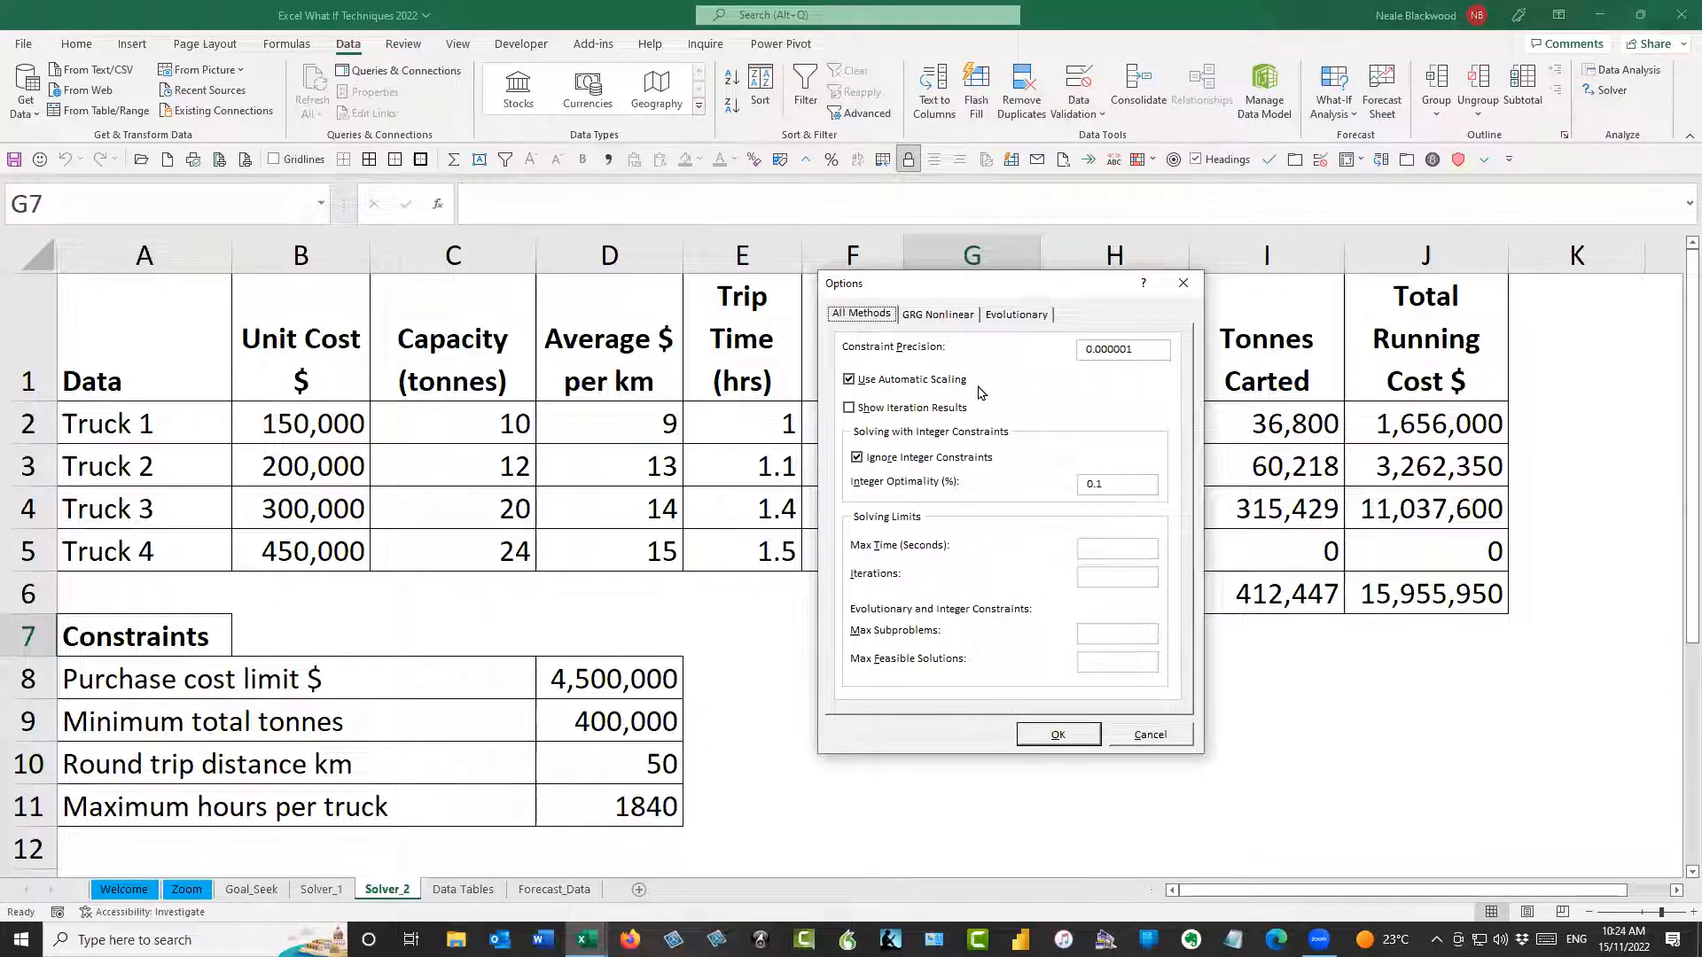
click(957, 381)
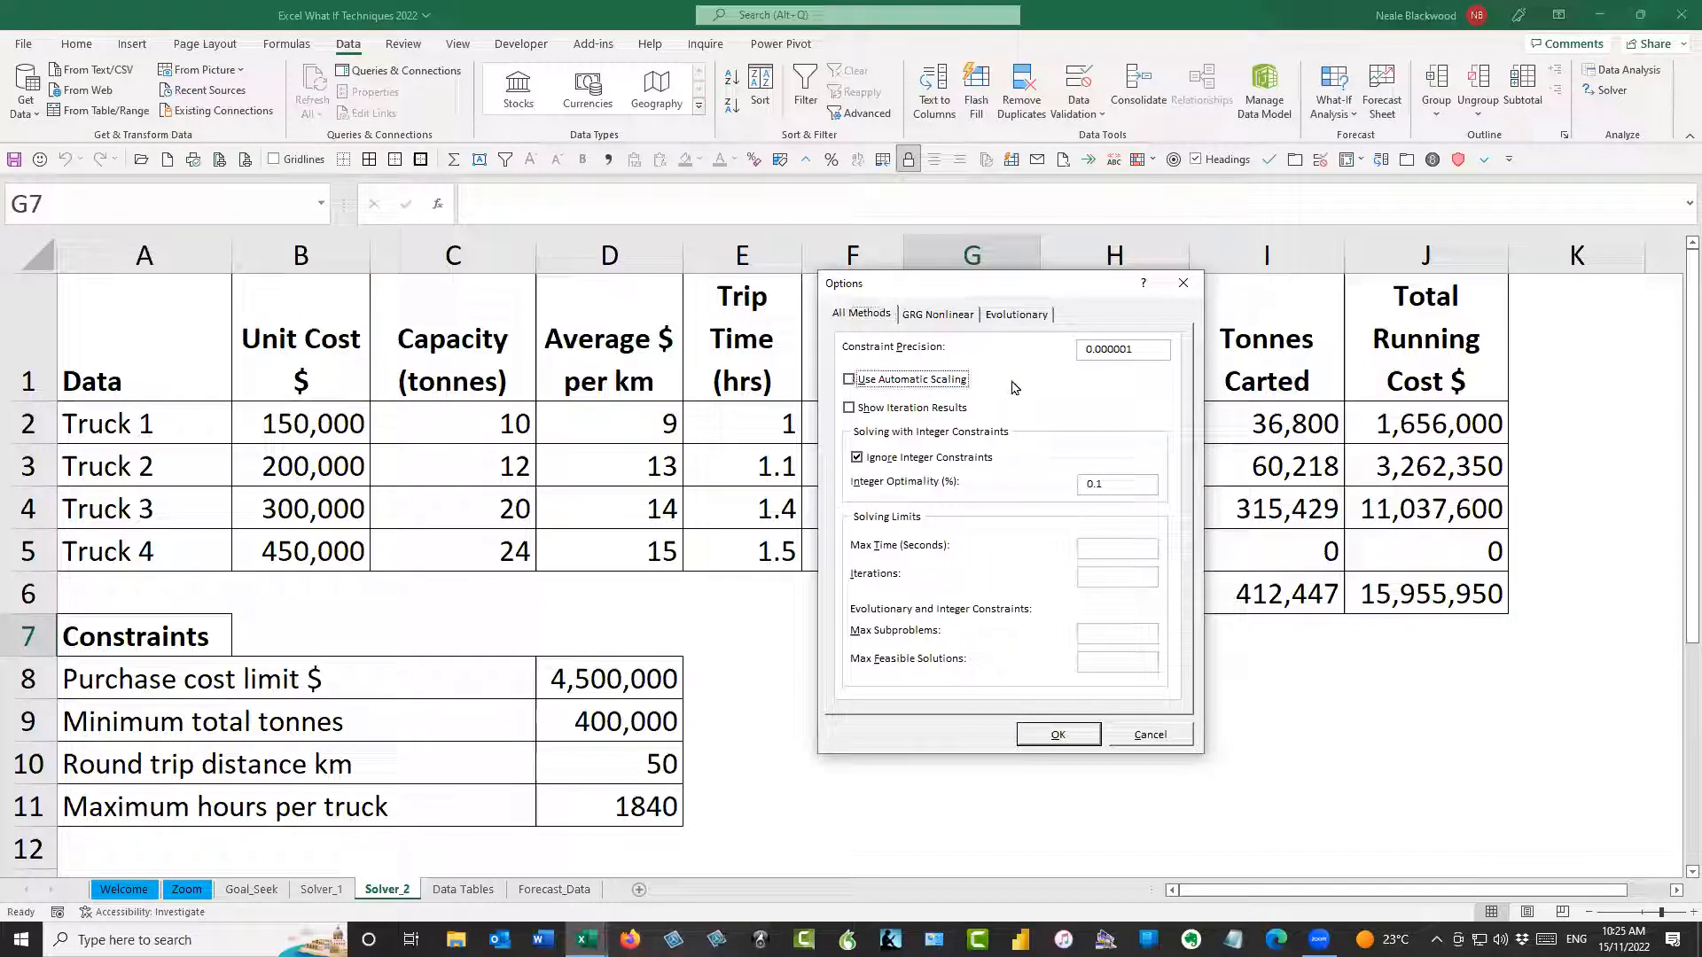
click(858, 458)
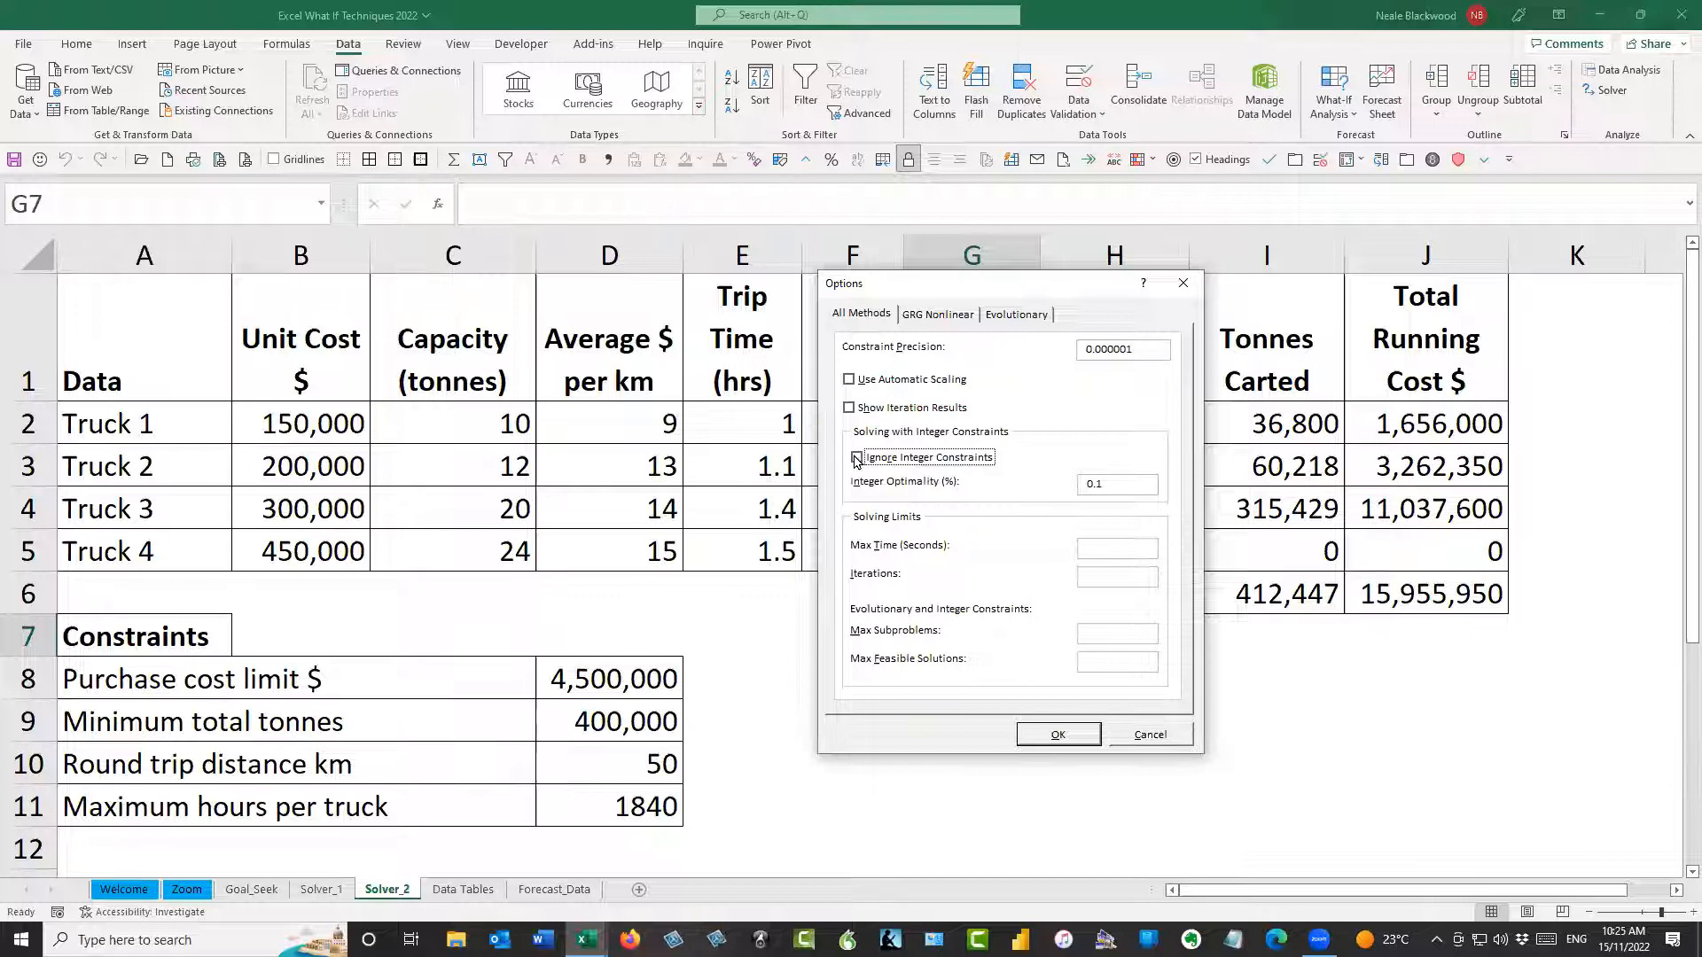
click(857, 459)
click(852, 459)
click(1082, 735)
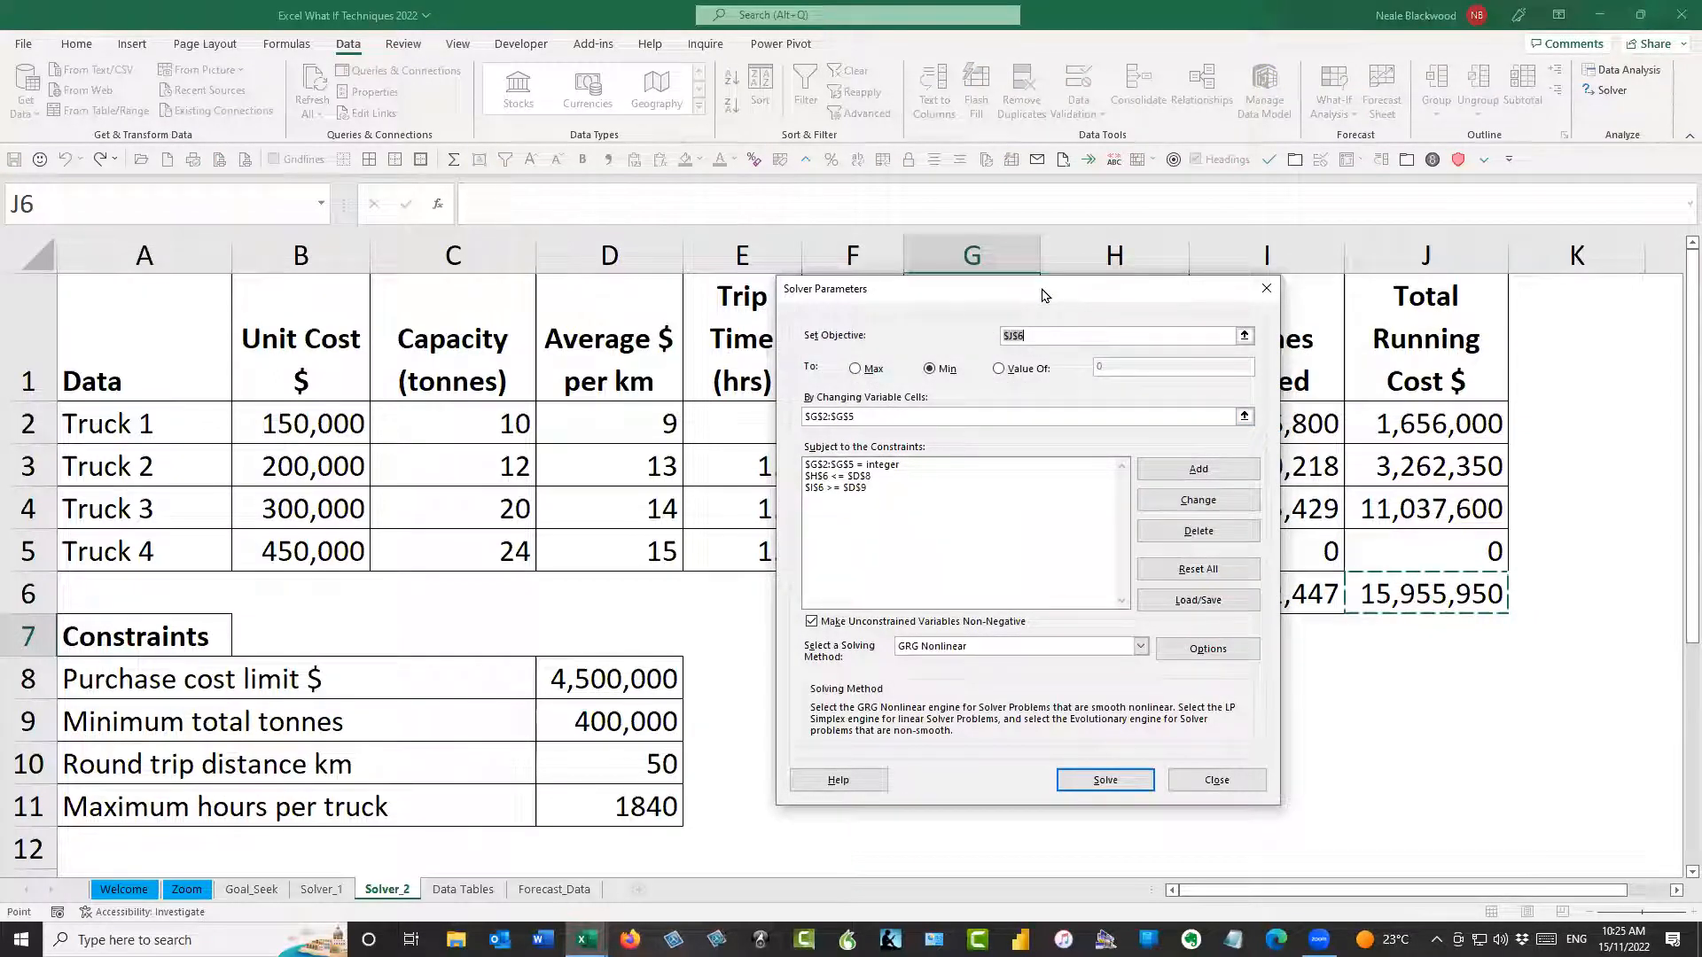
Run Solver with the defined constraints and discard its solution
drag(1043, 295, 391, 125)
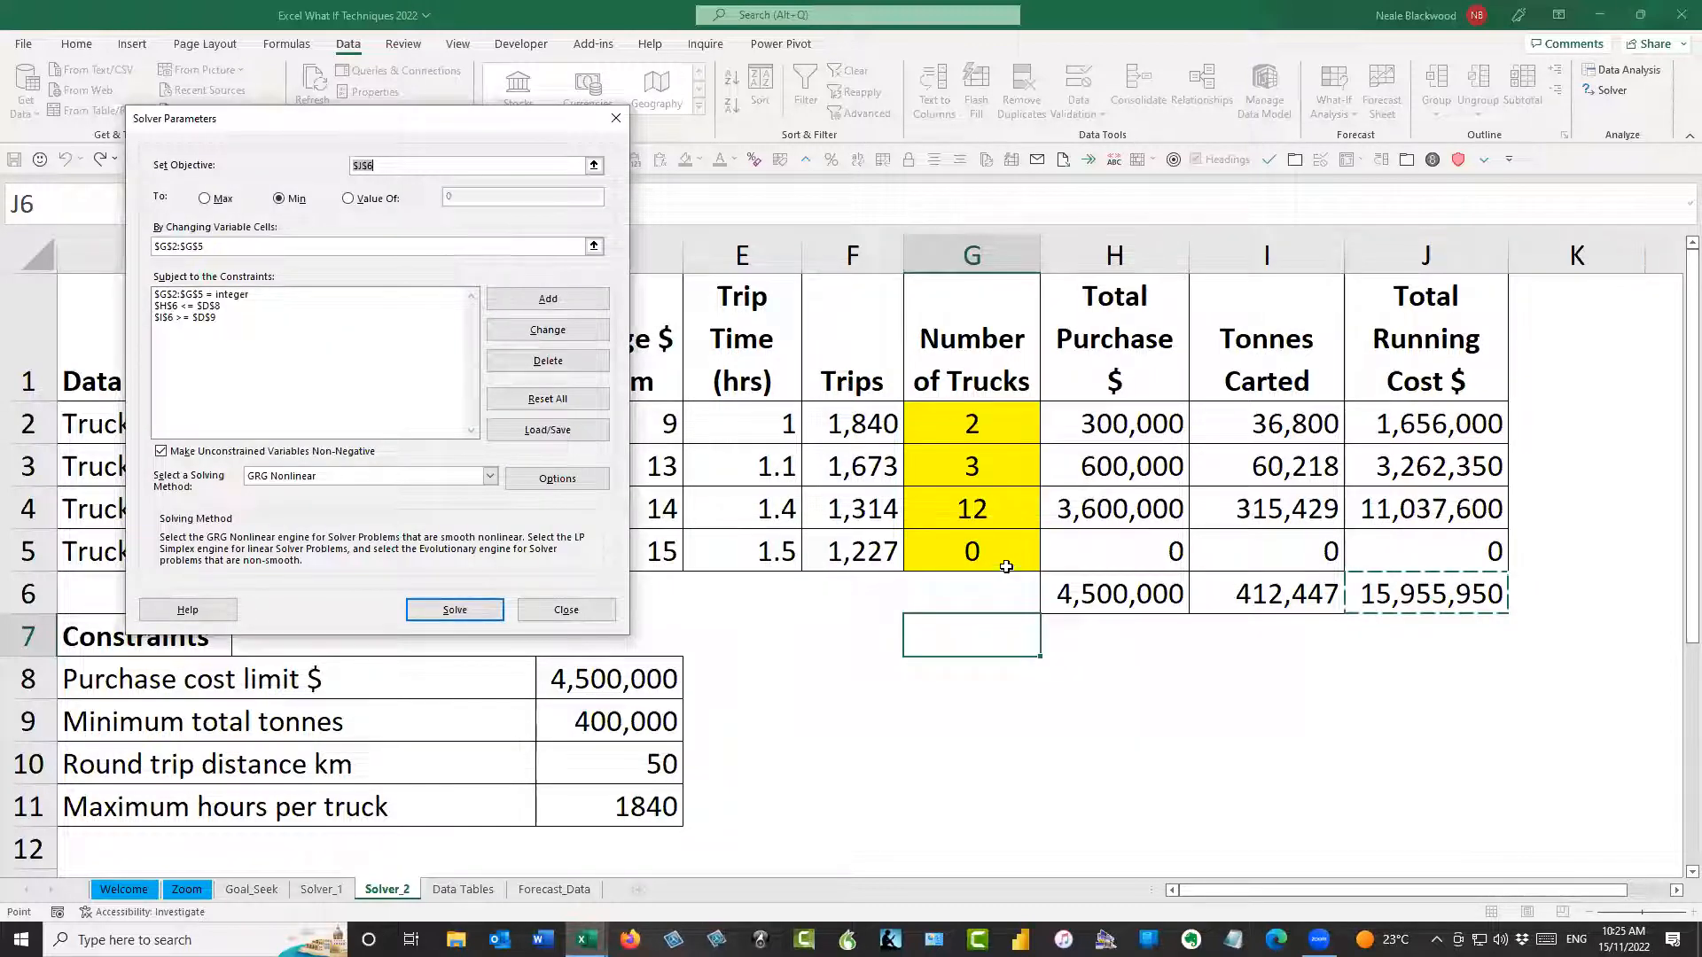
click(456, 611)
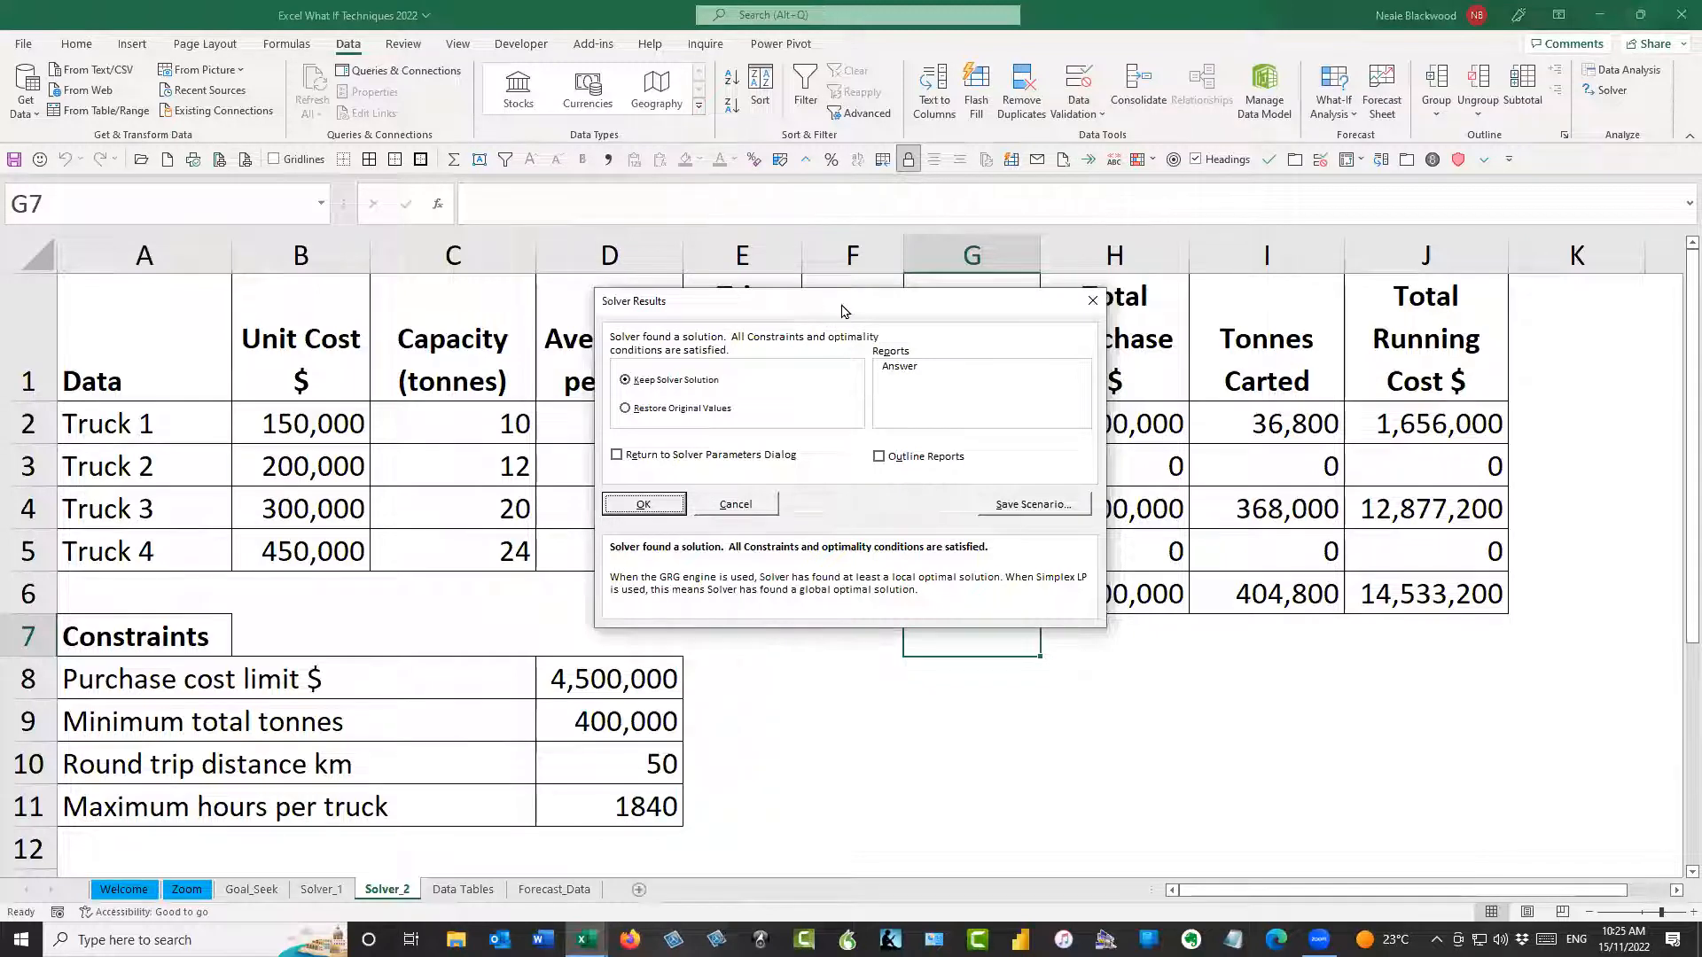
drag(842, 310, 1303, 319)
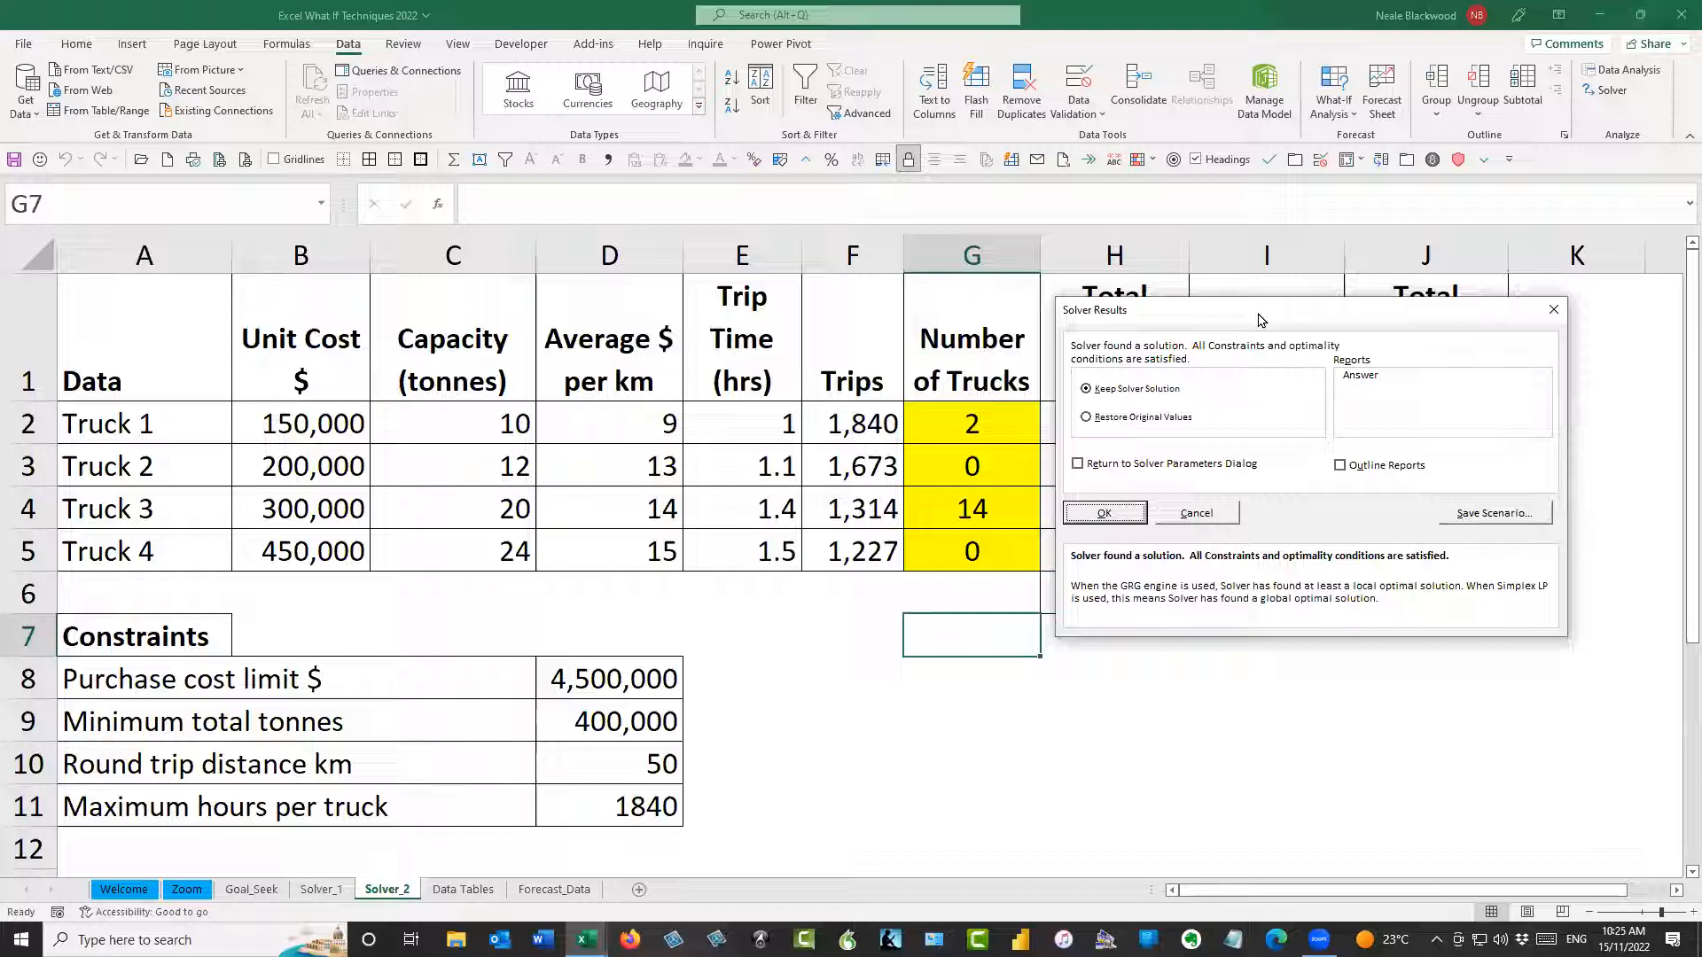
drag(1262, 320, 1259, 430)
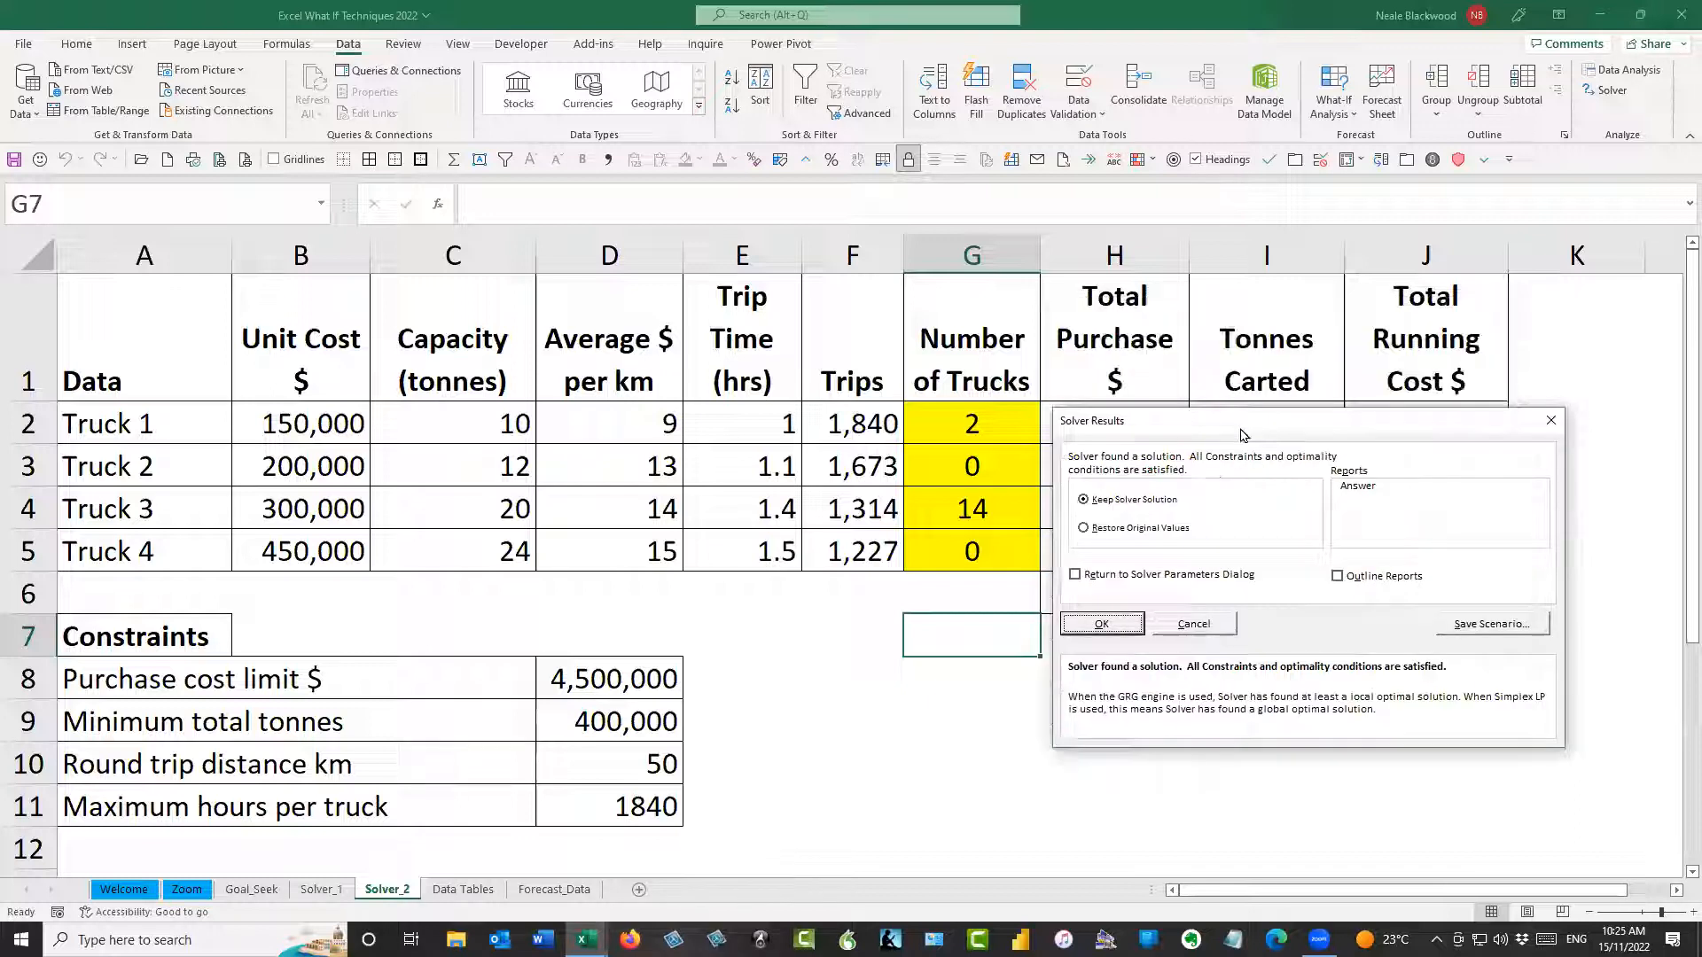
click(1217, 626)
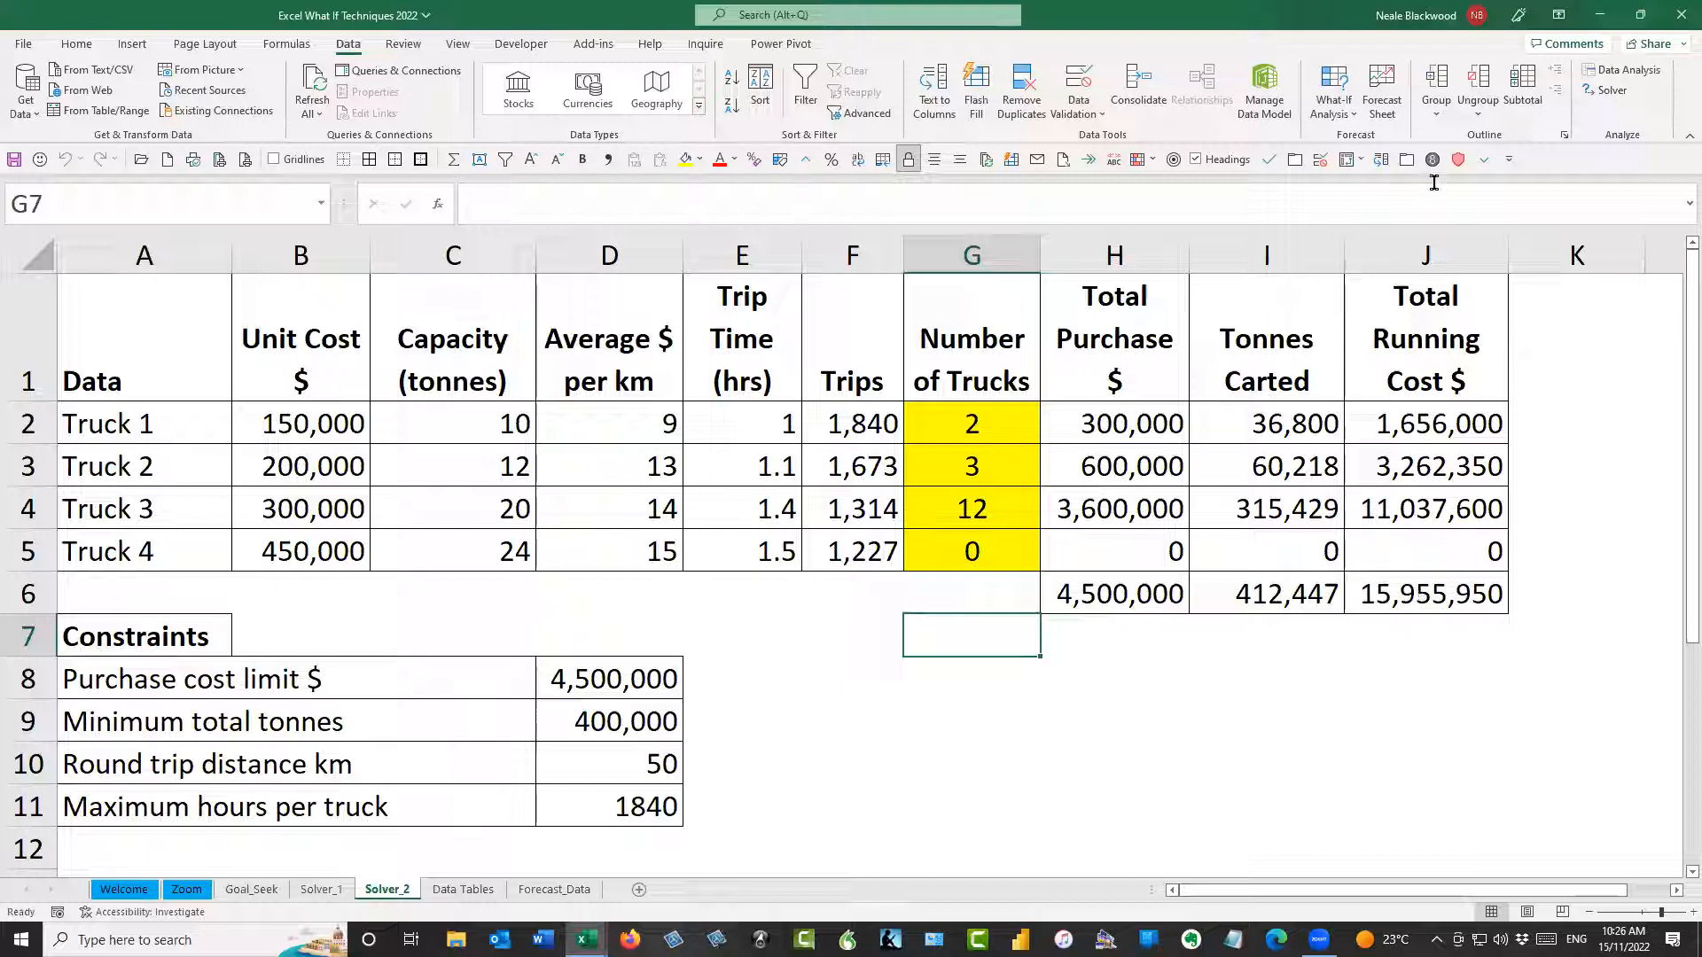
Run Solver again with the same settings and keep its solution in the Number of Trucks cells
click(1606, 89)
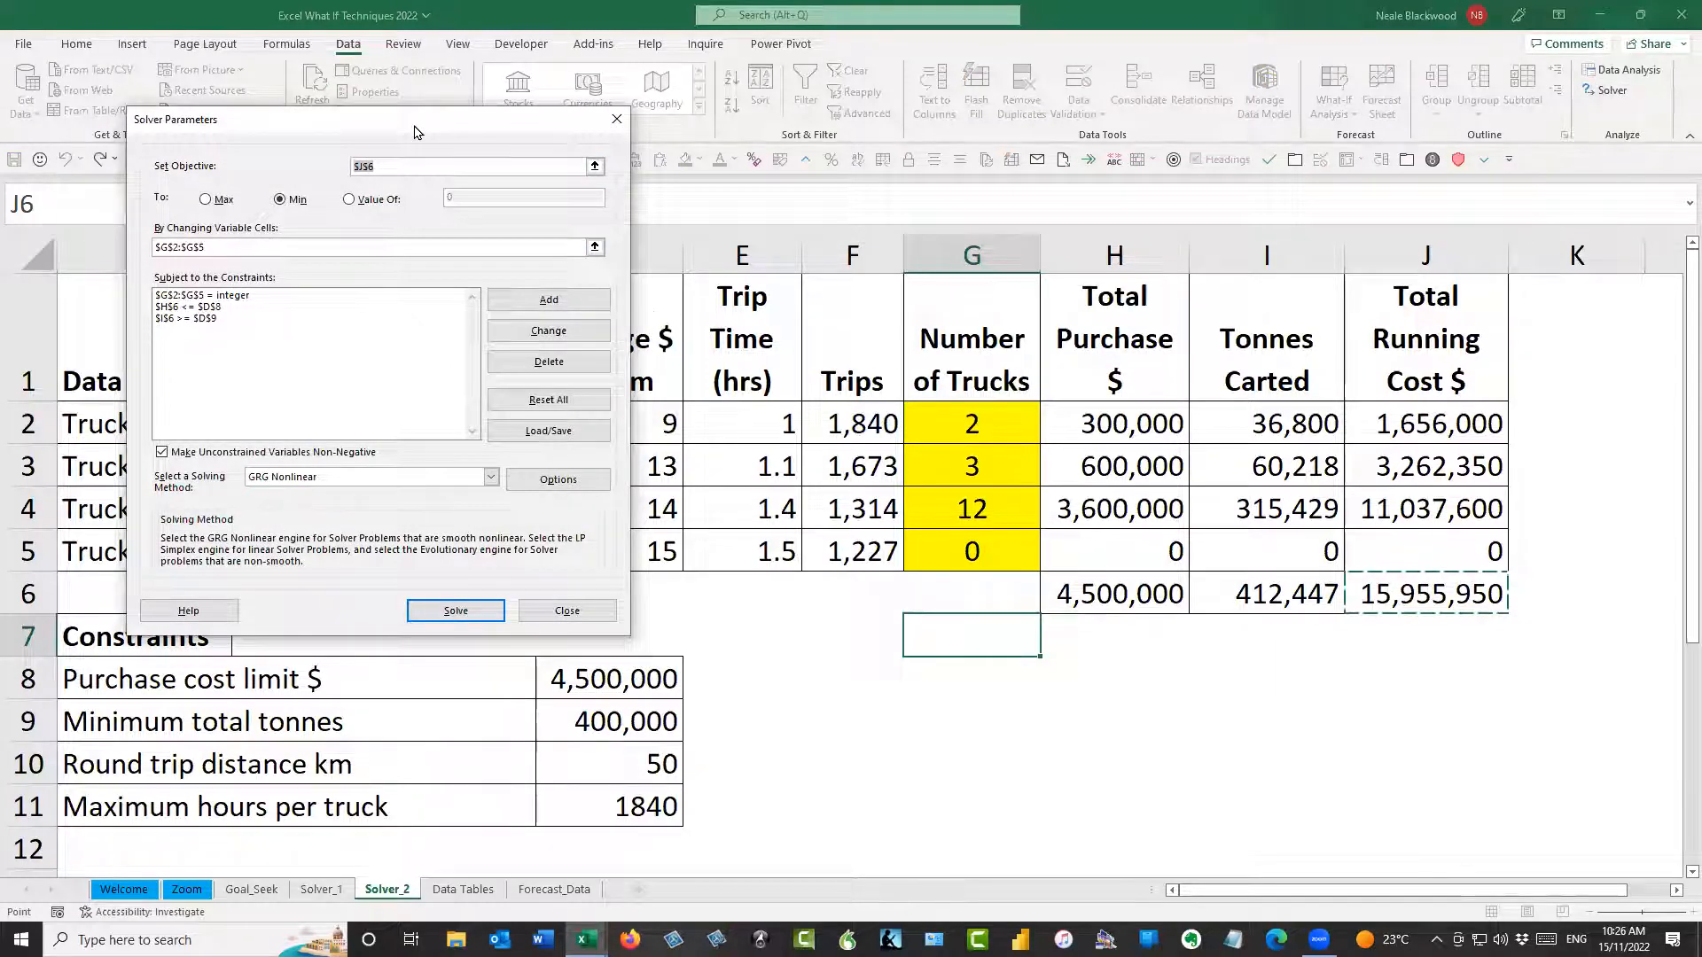
drag(414, 131, 673, 308)
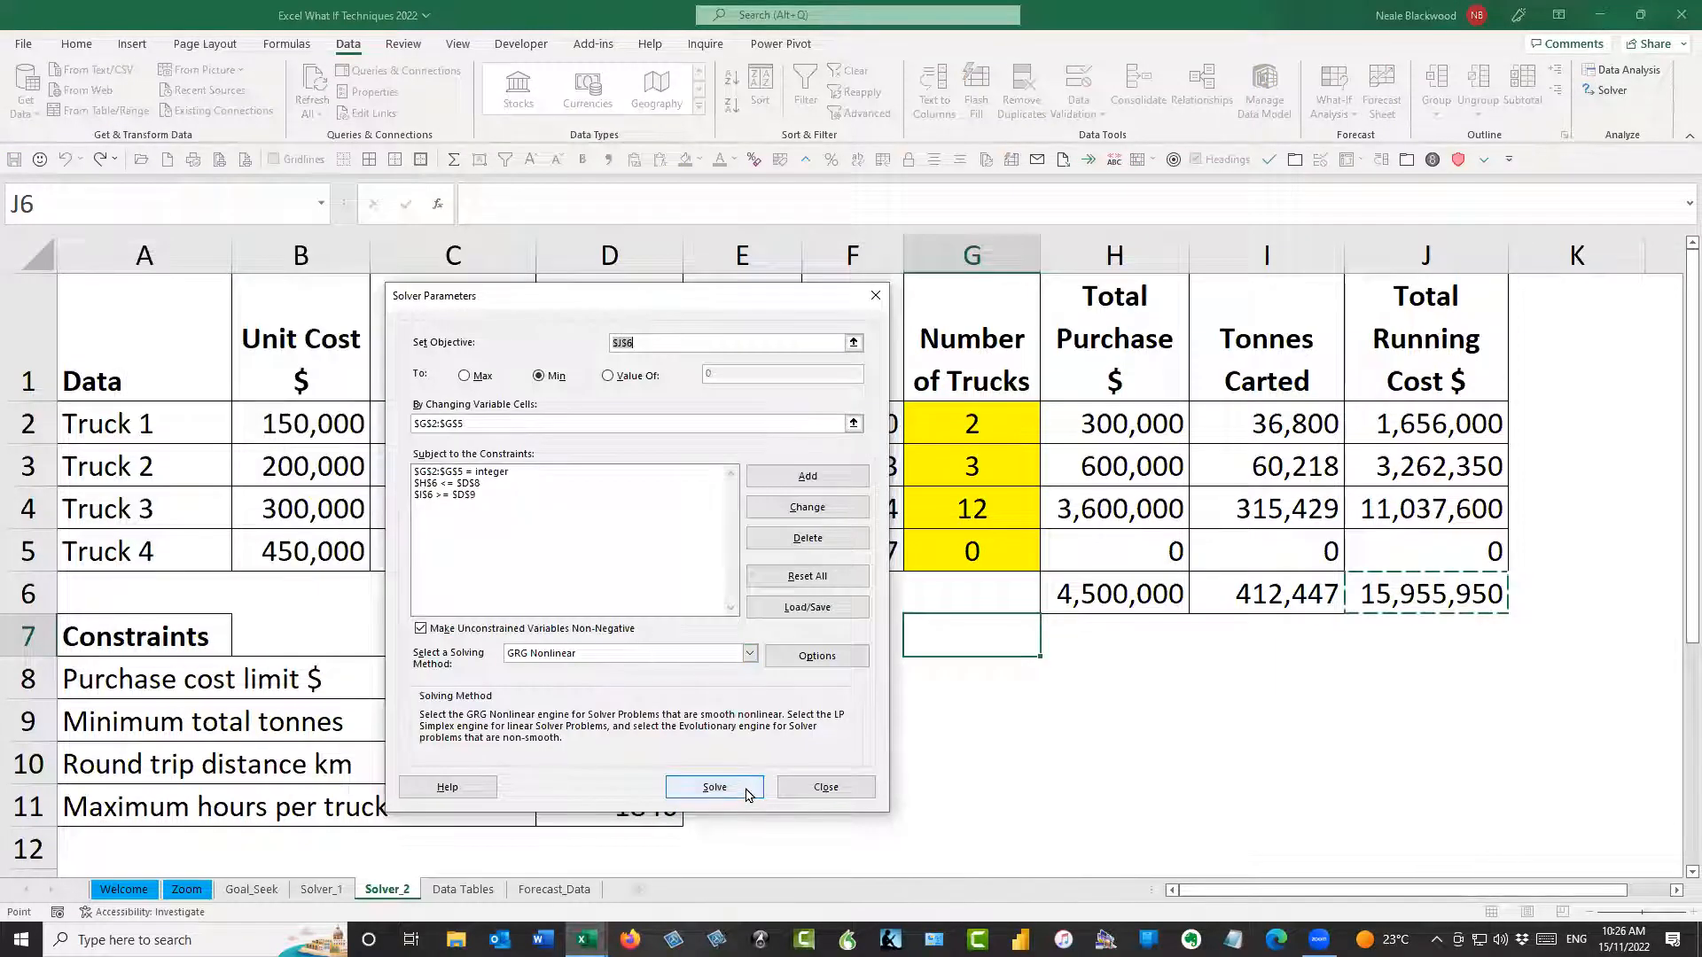
click(746, 792)
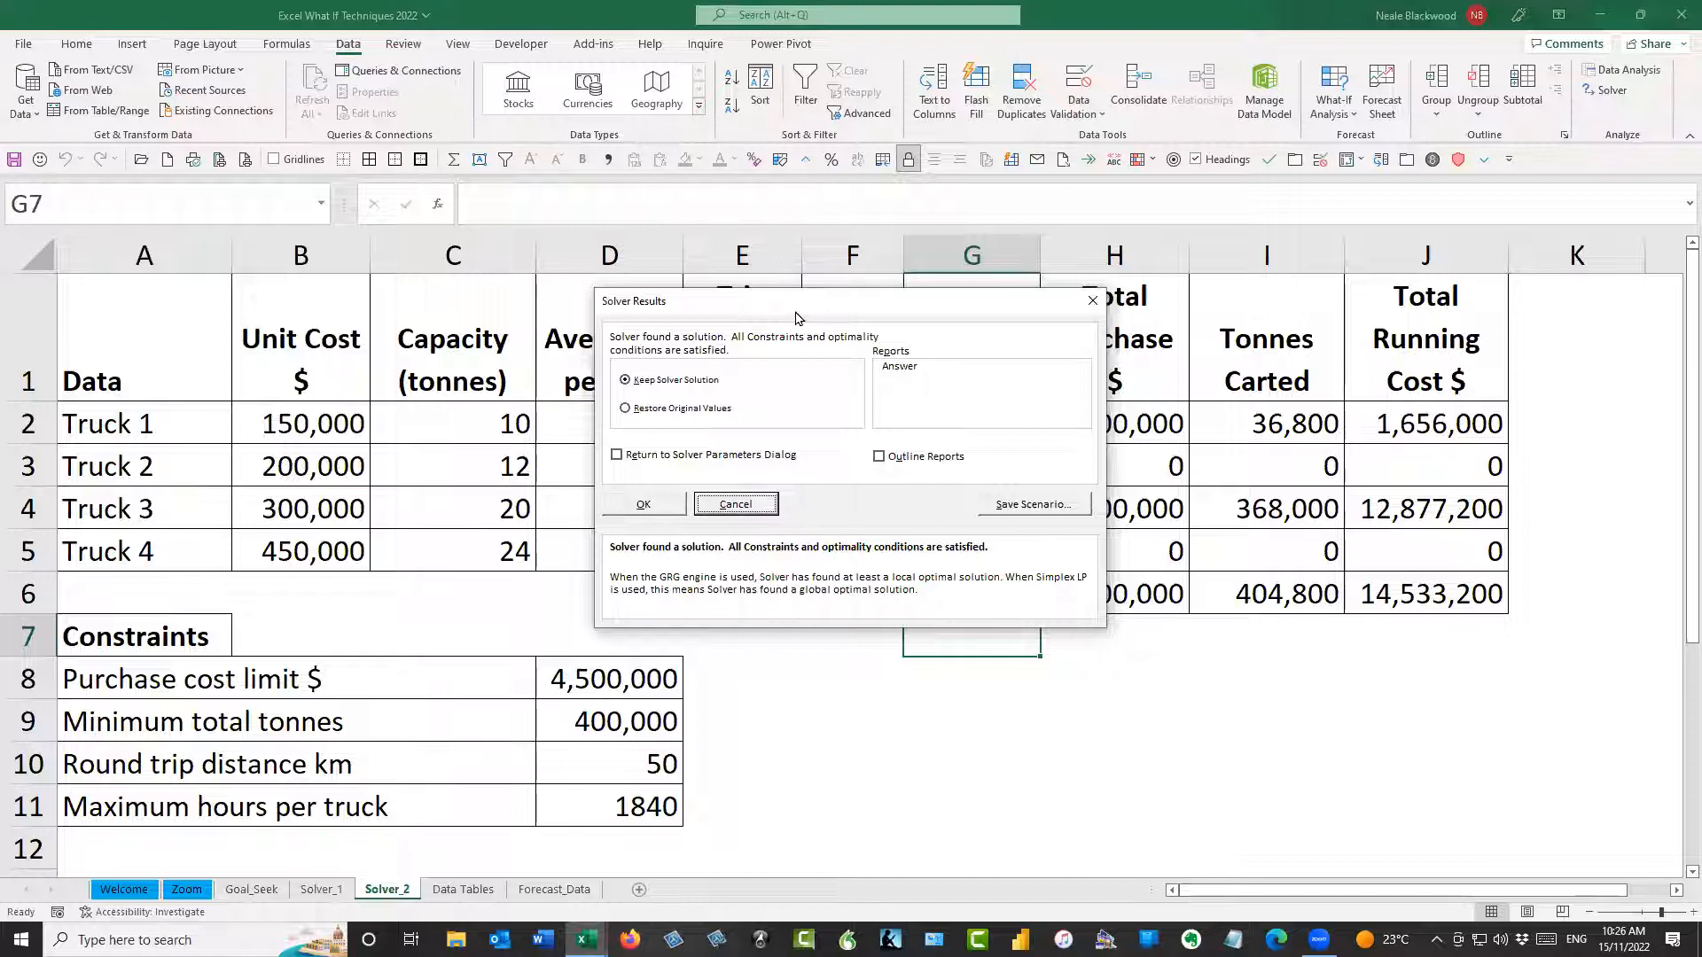
drag(796, 318, 546, 290)
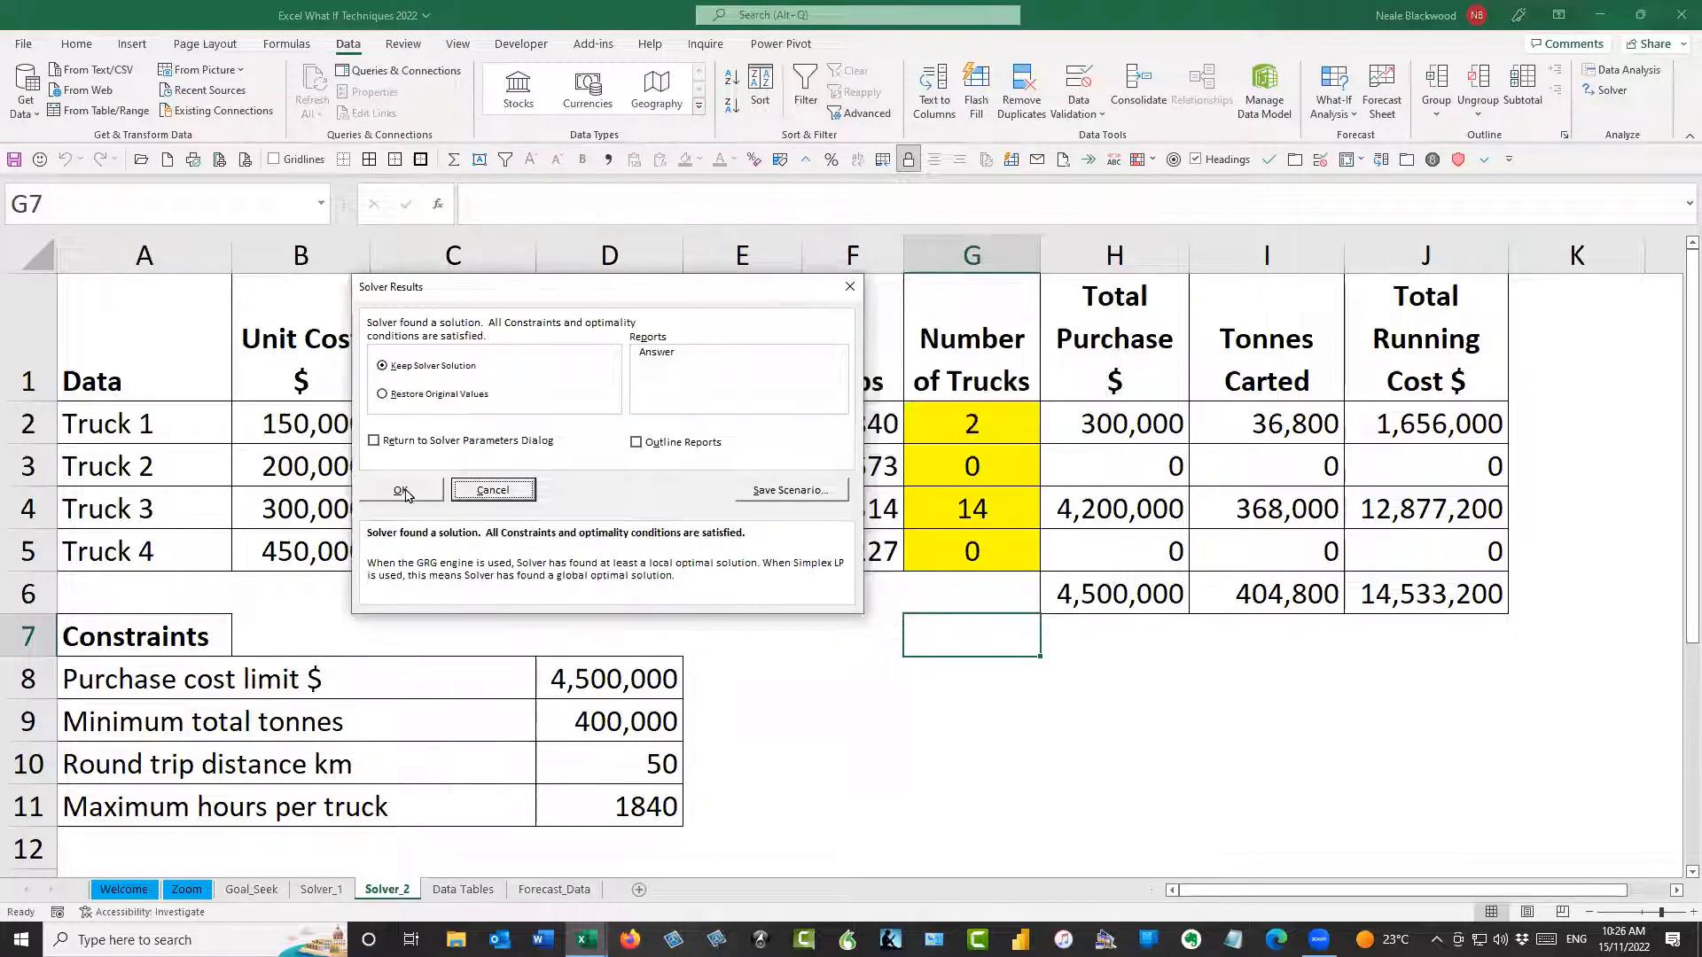
click(406, 492)
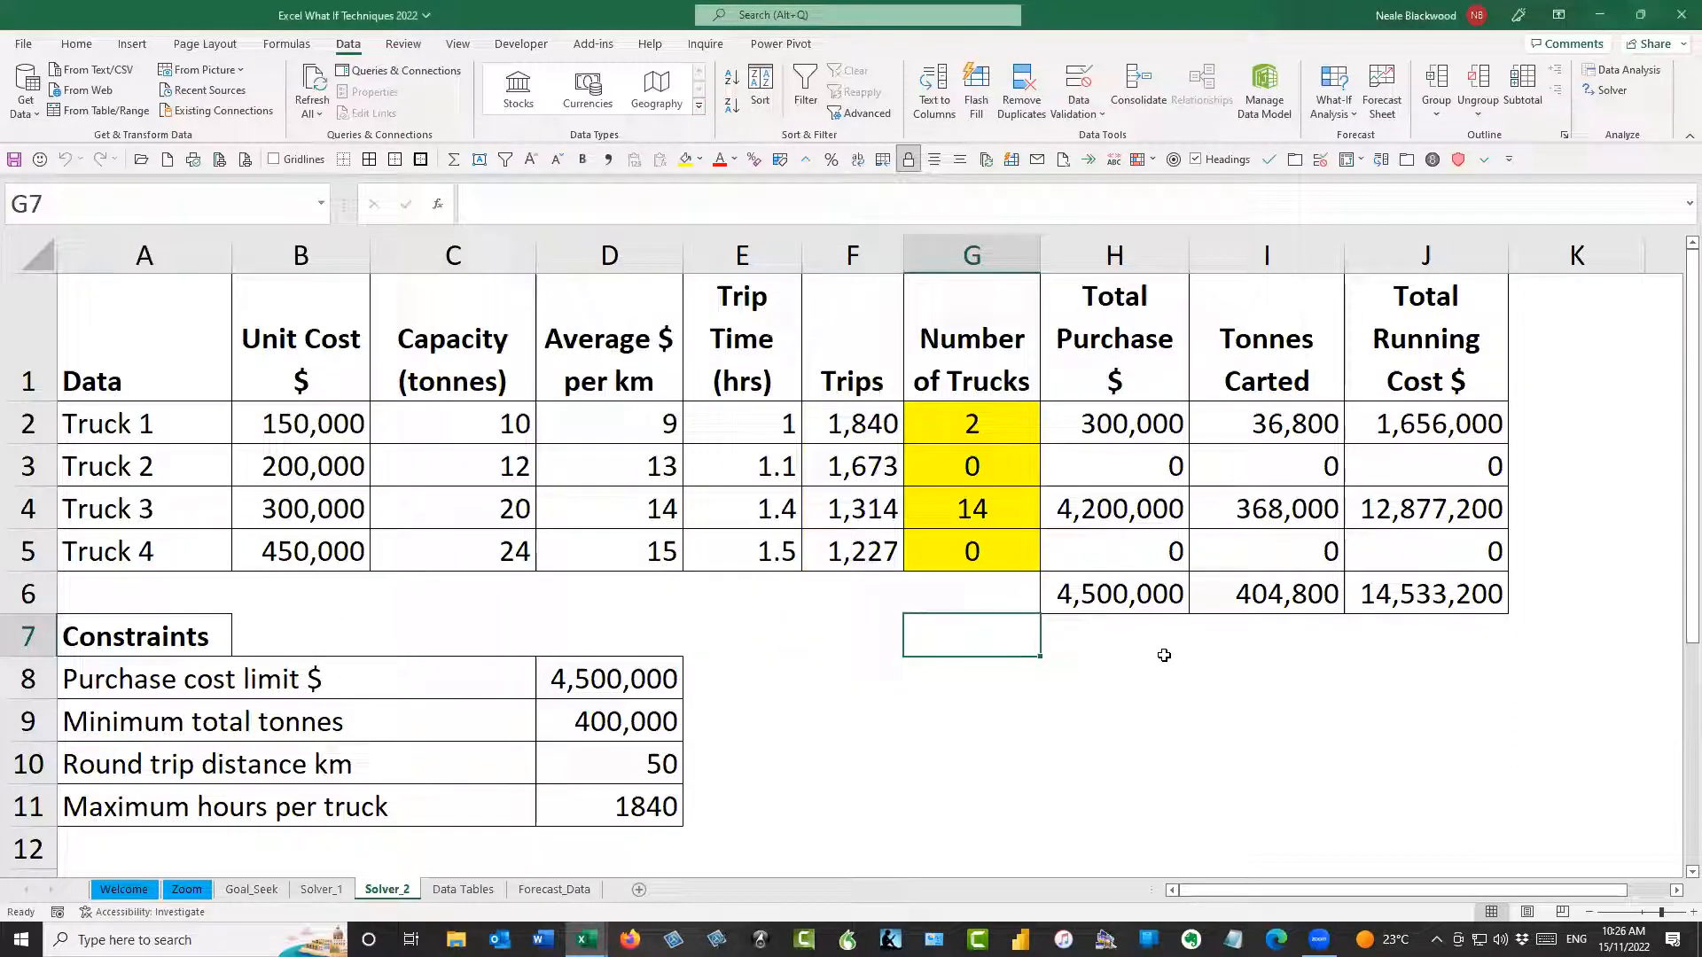
Set the Number of Trucks back to 3 for Truck 2 and 11 for Truck 3, leaving Truck 1 and Truck 4 as they are
click(1429, 592)
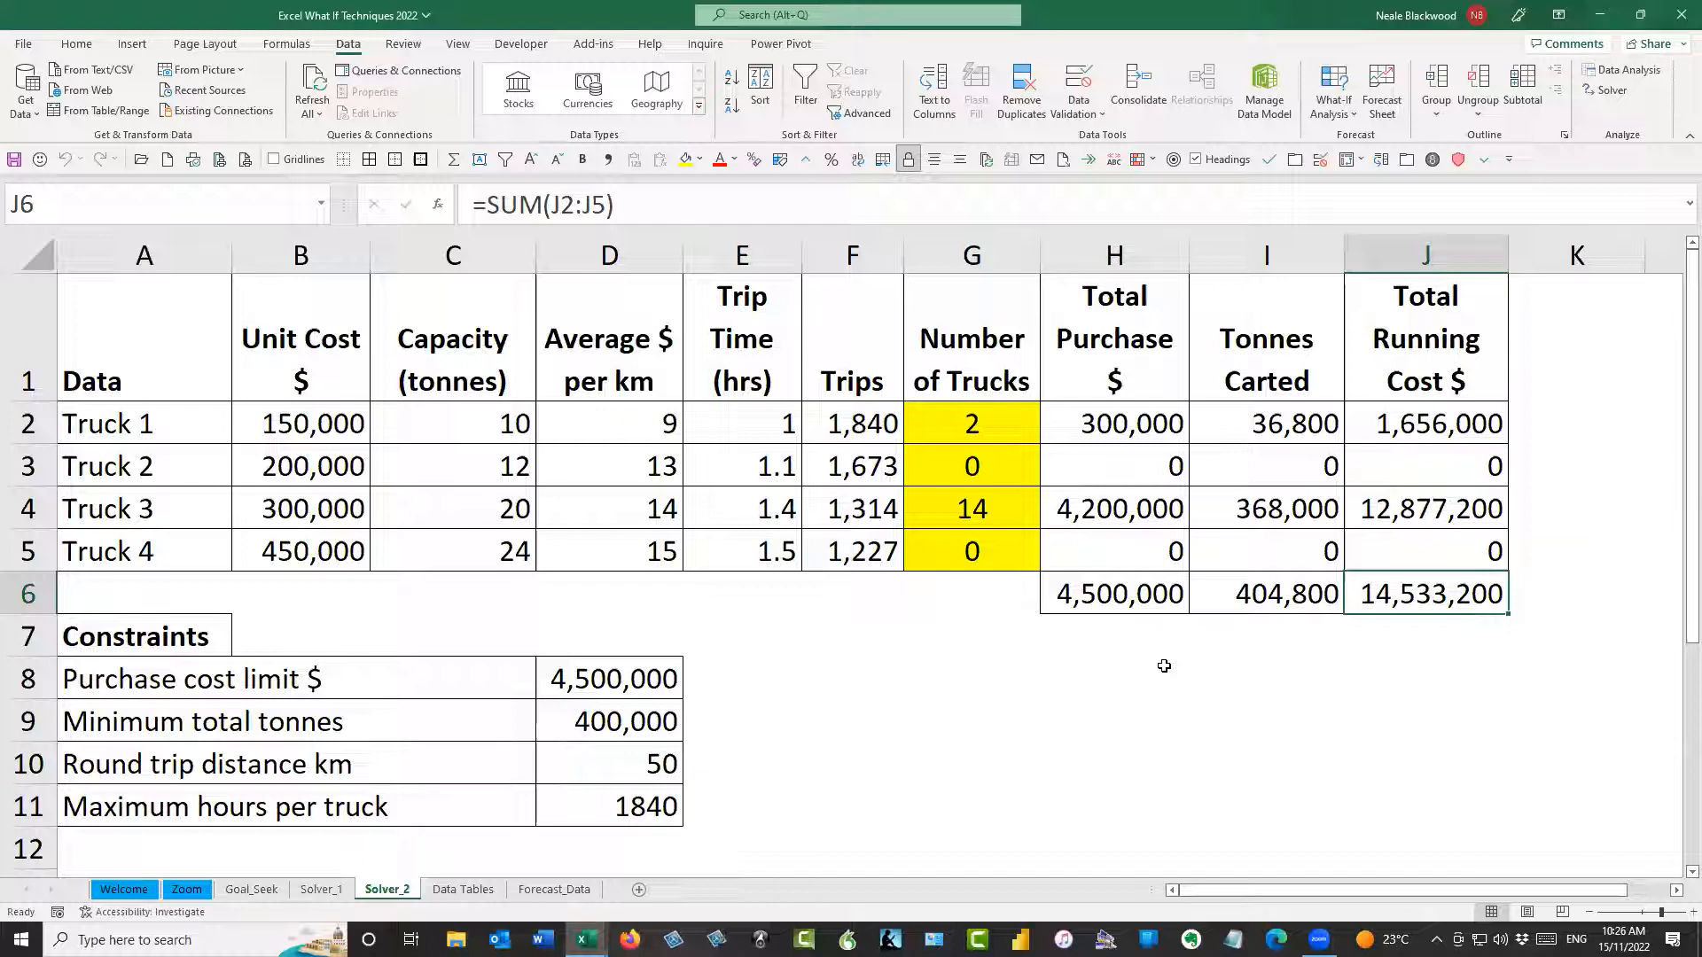
click(1004, 425)
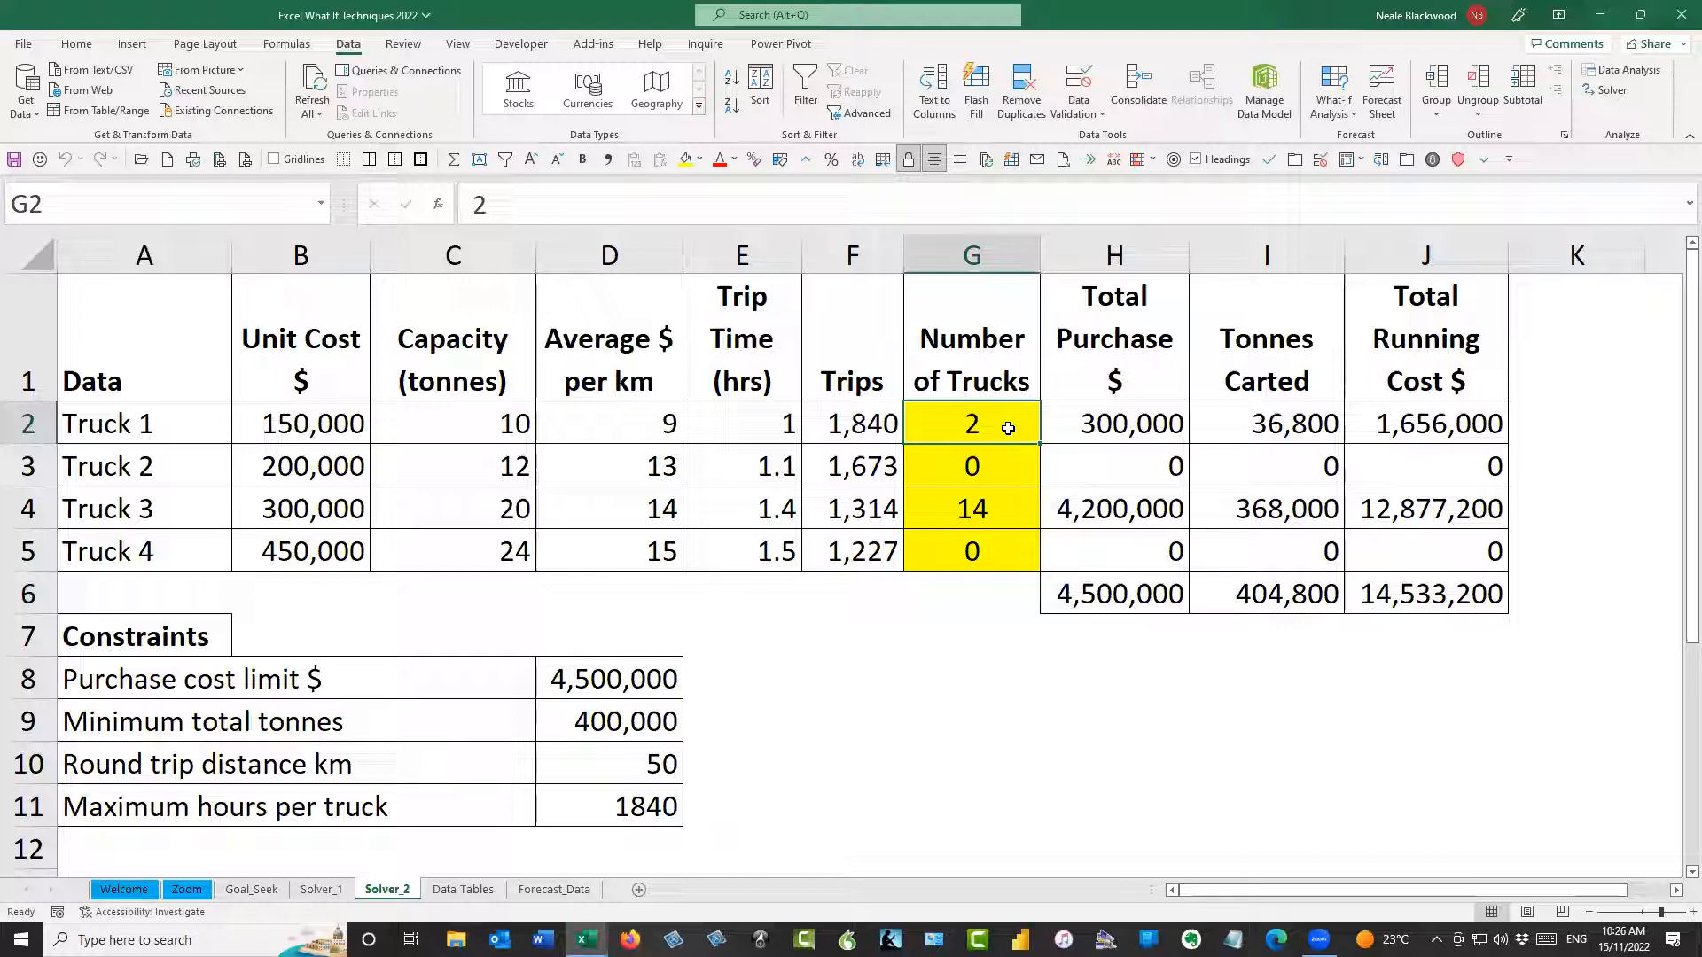
key(Down)
text(3)
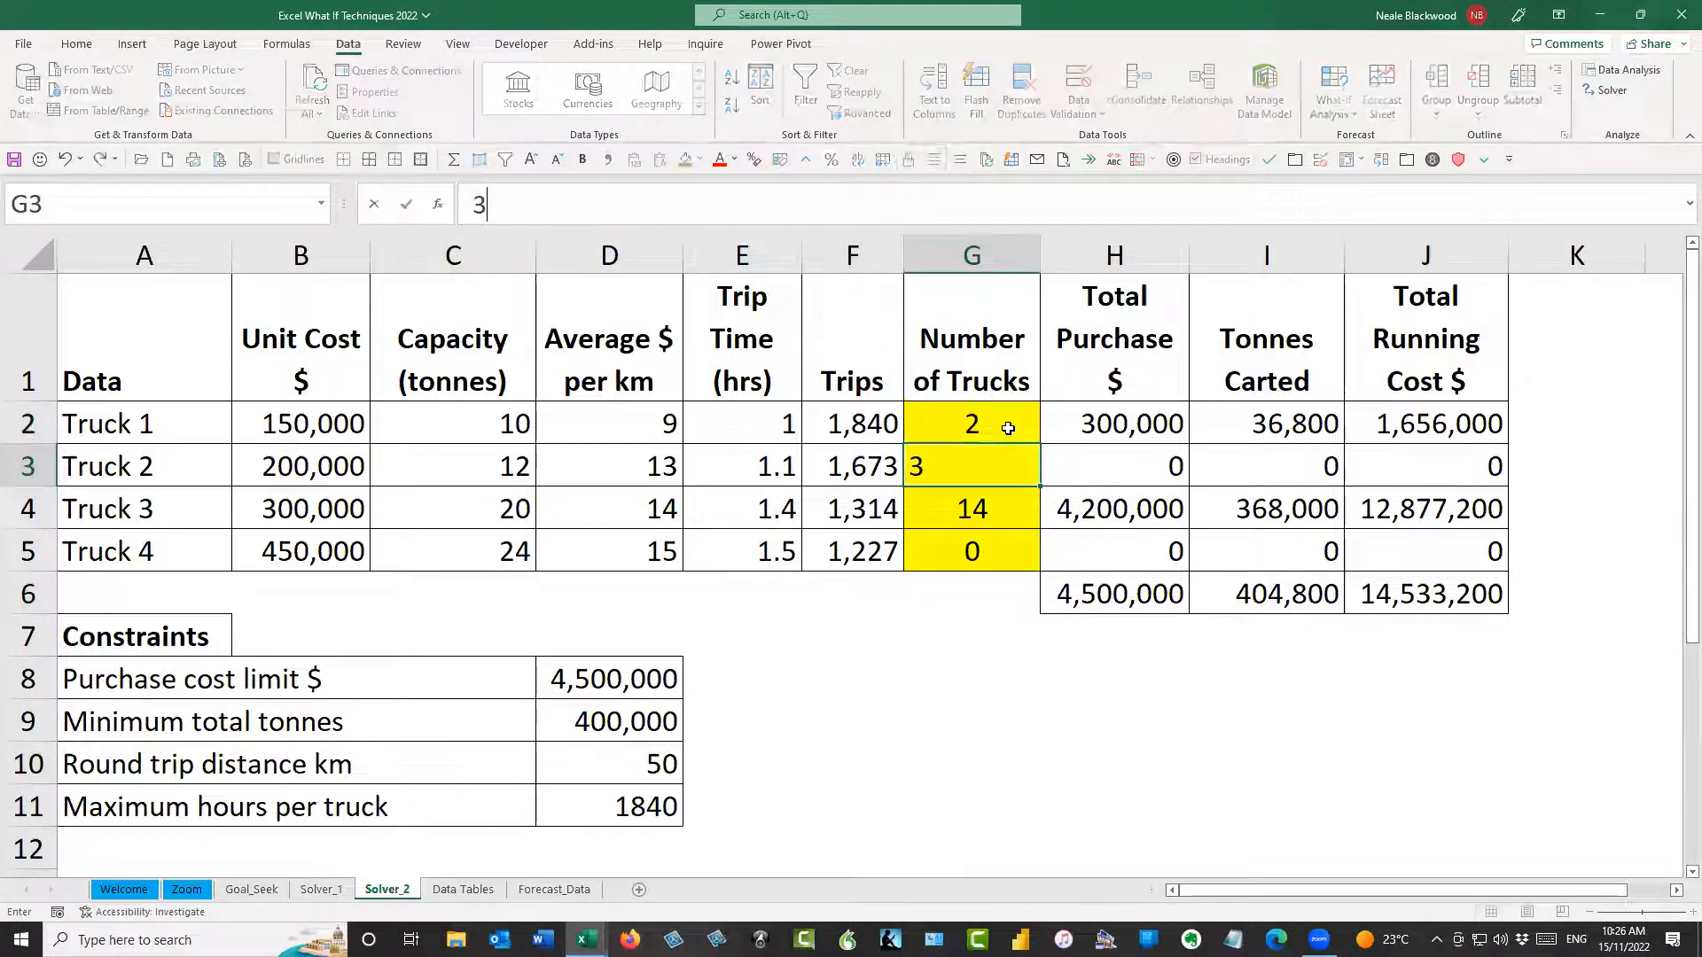
key(Return)
text(11)
key(Return)
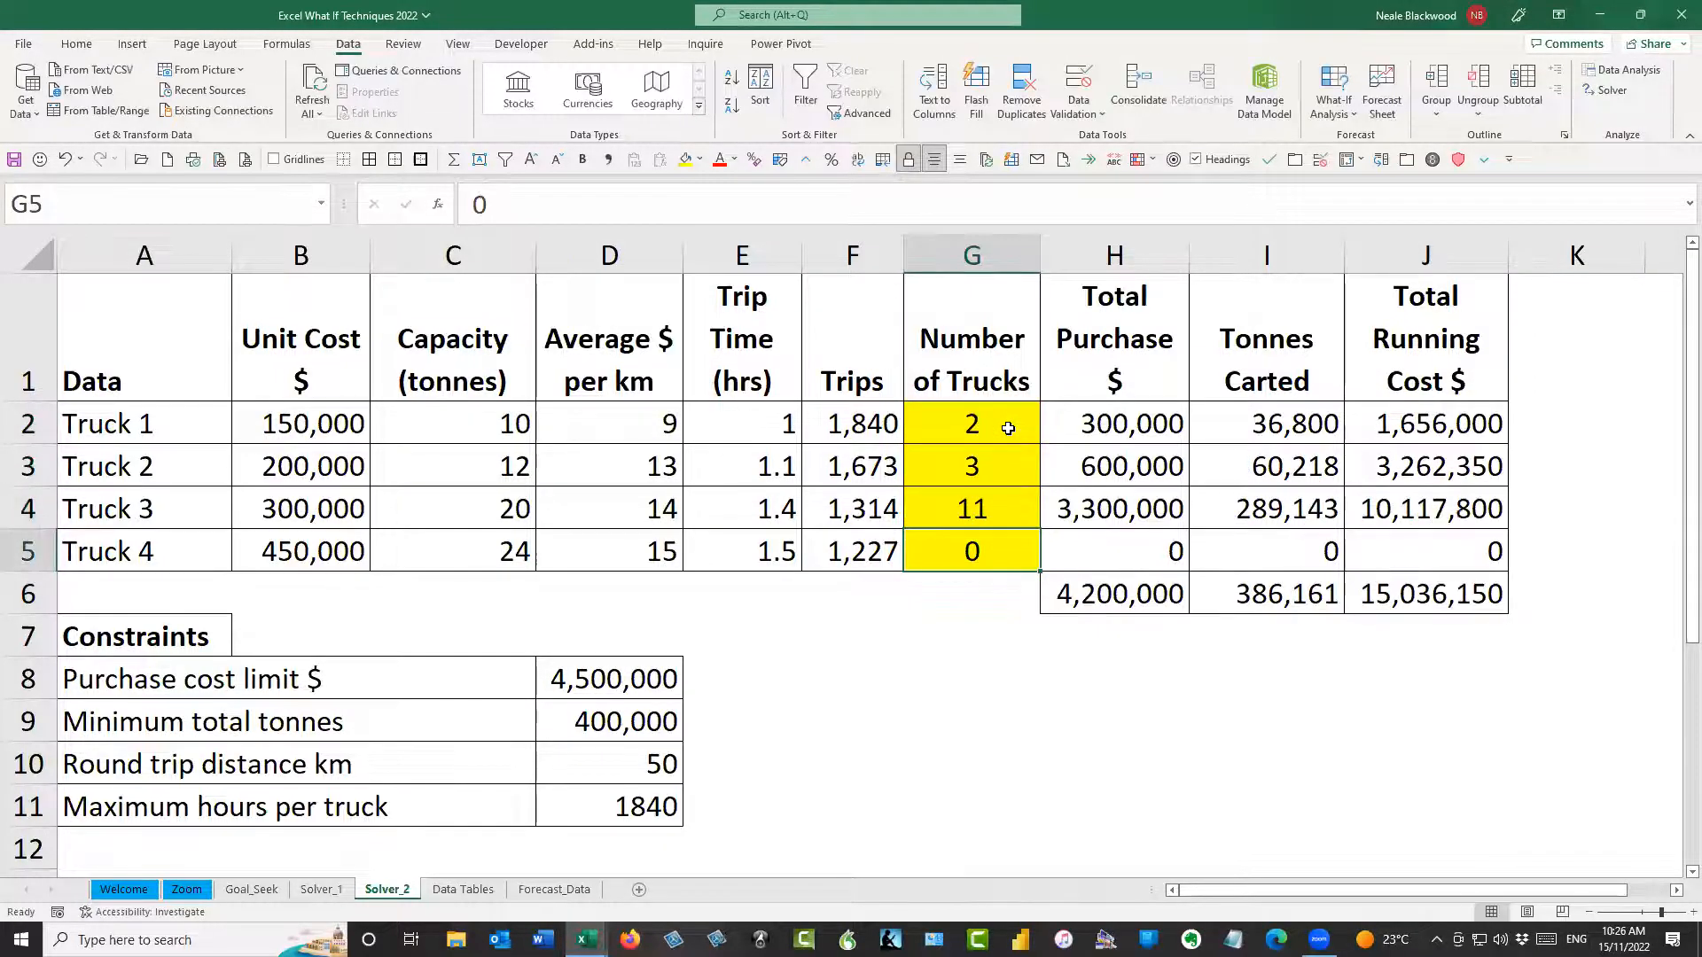
key(Up)
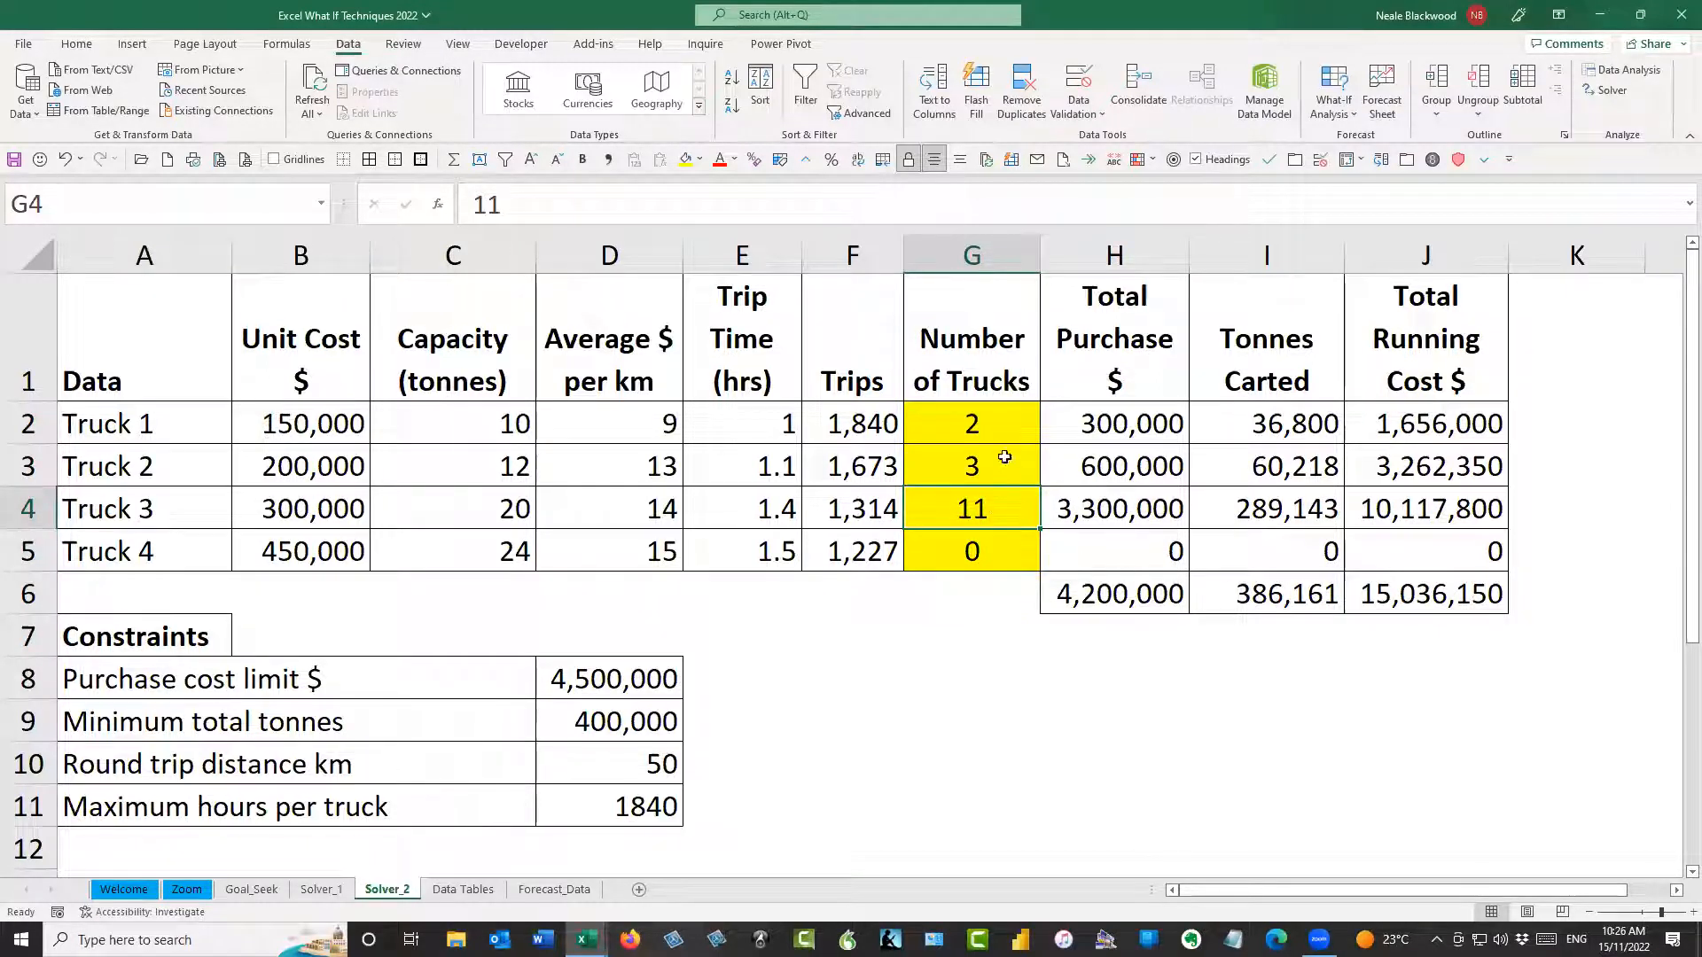
Run Solver with the existing settings, save the result as scenario Test_1, and keep the Solver solution
click(983, 425)
click(1612, 93)
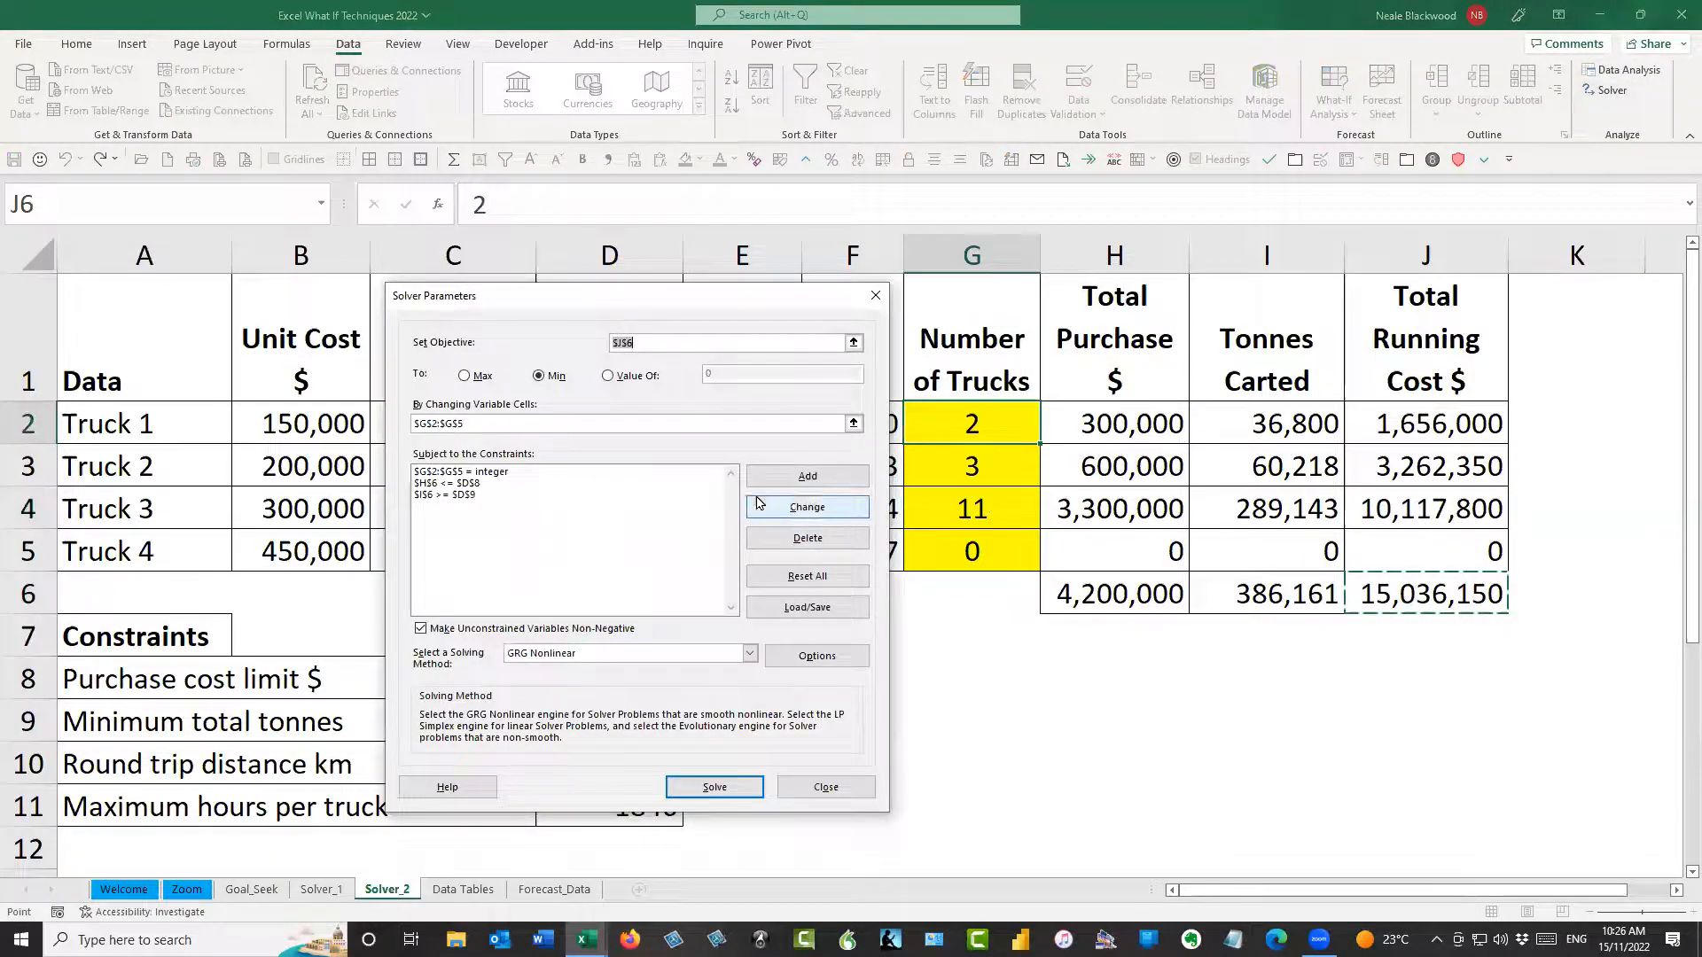
click(751, 793)
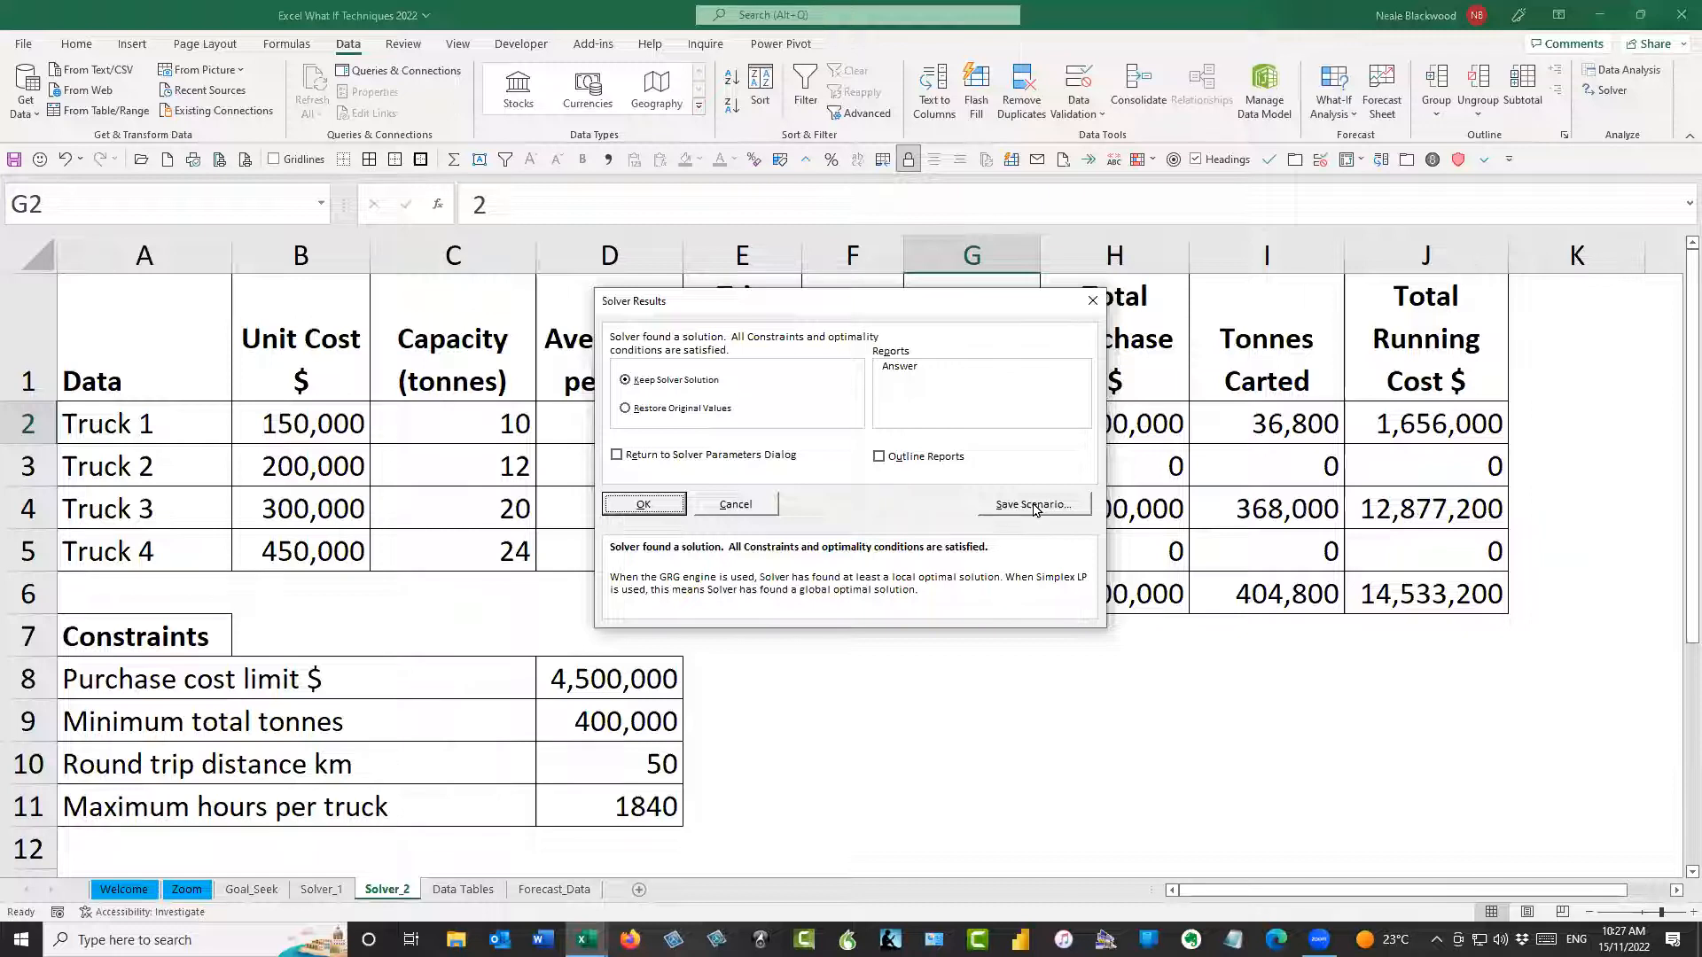
click(1031, 505)
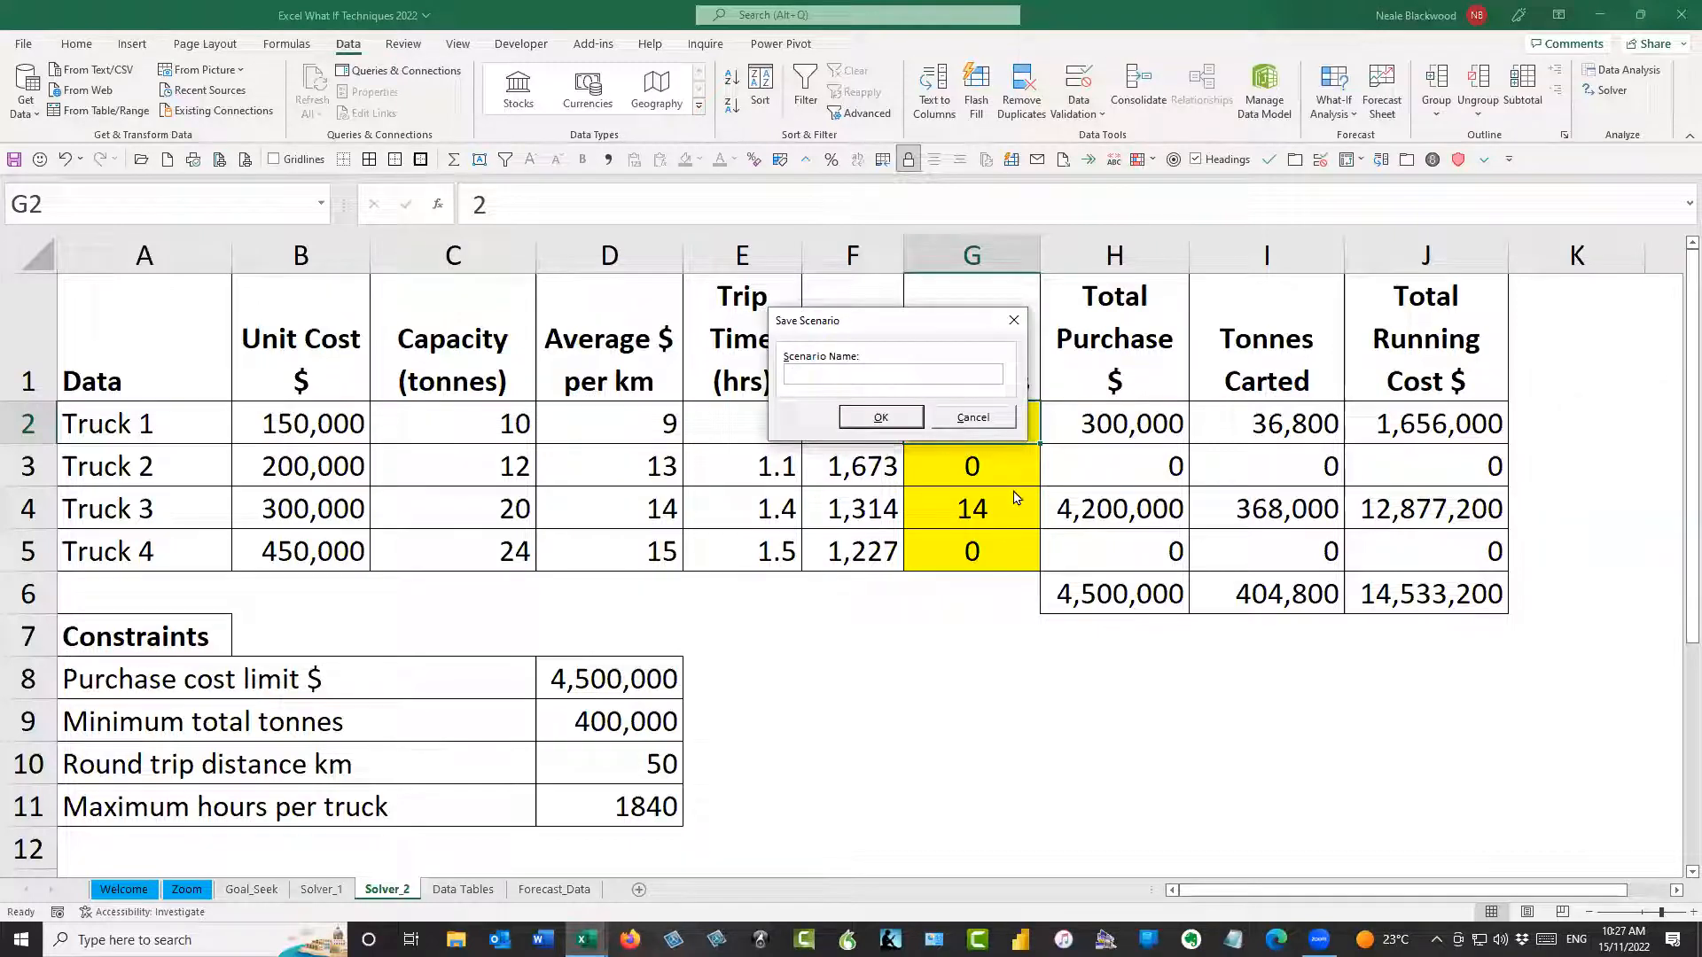
text(Test_1)
click(875, 417)
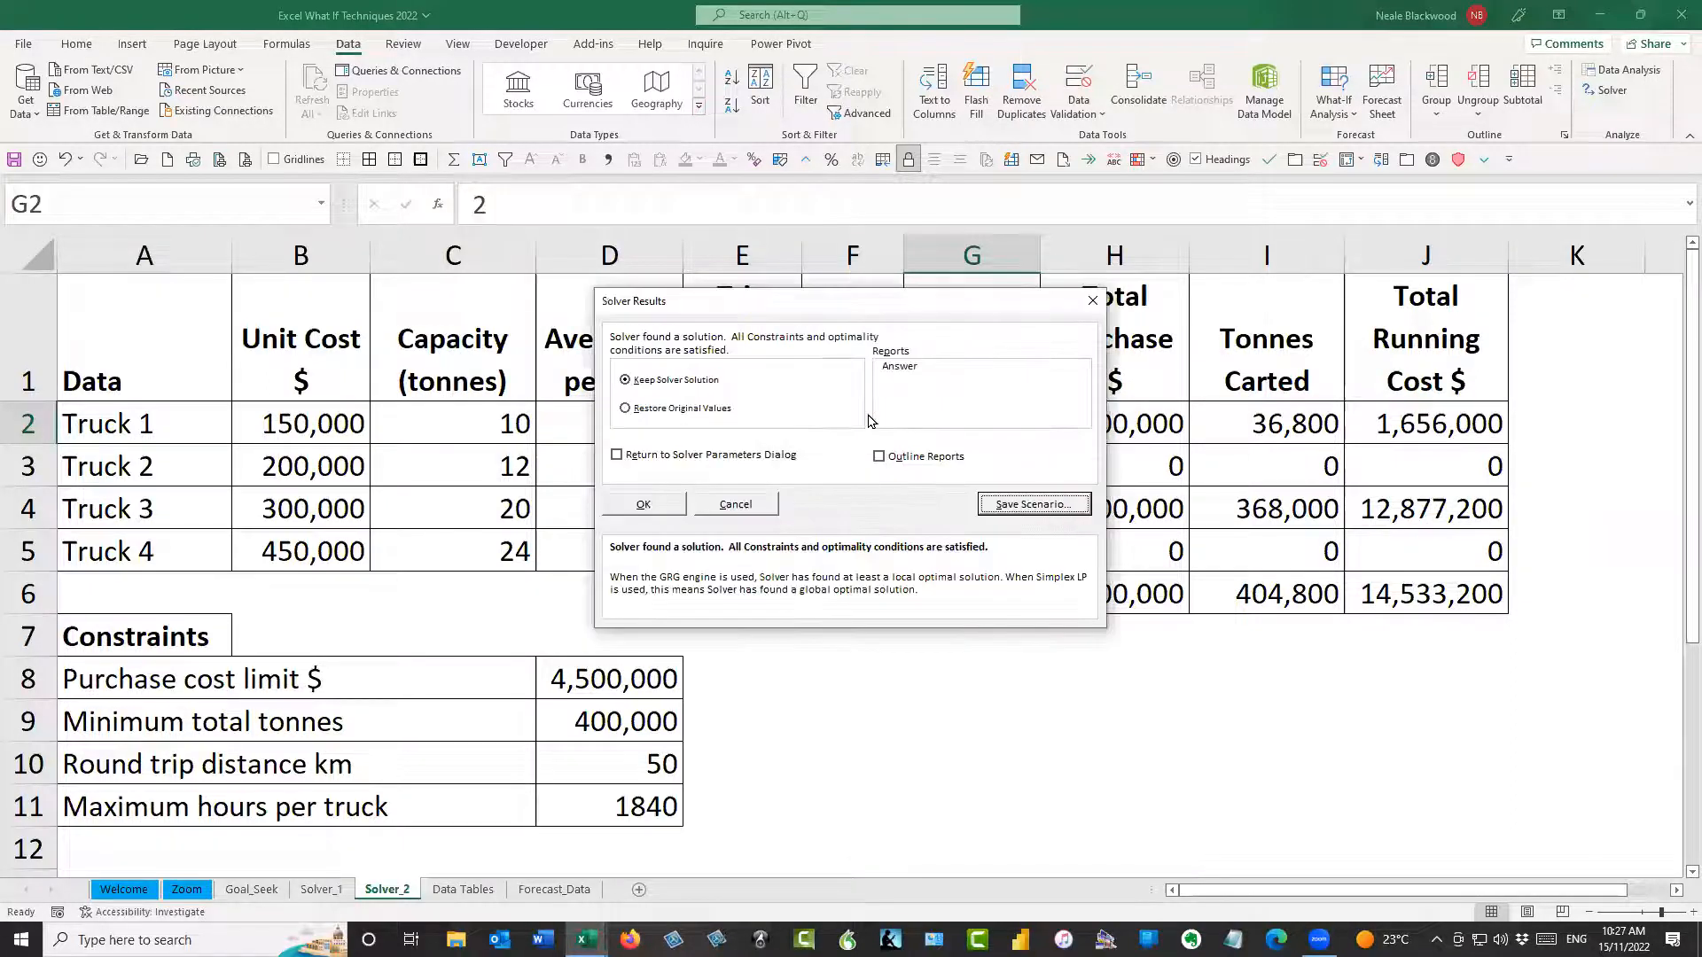
click(659, 507)
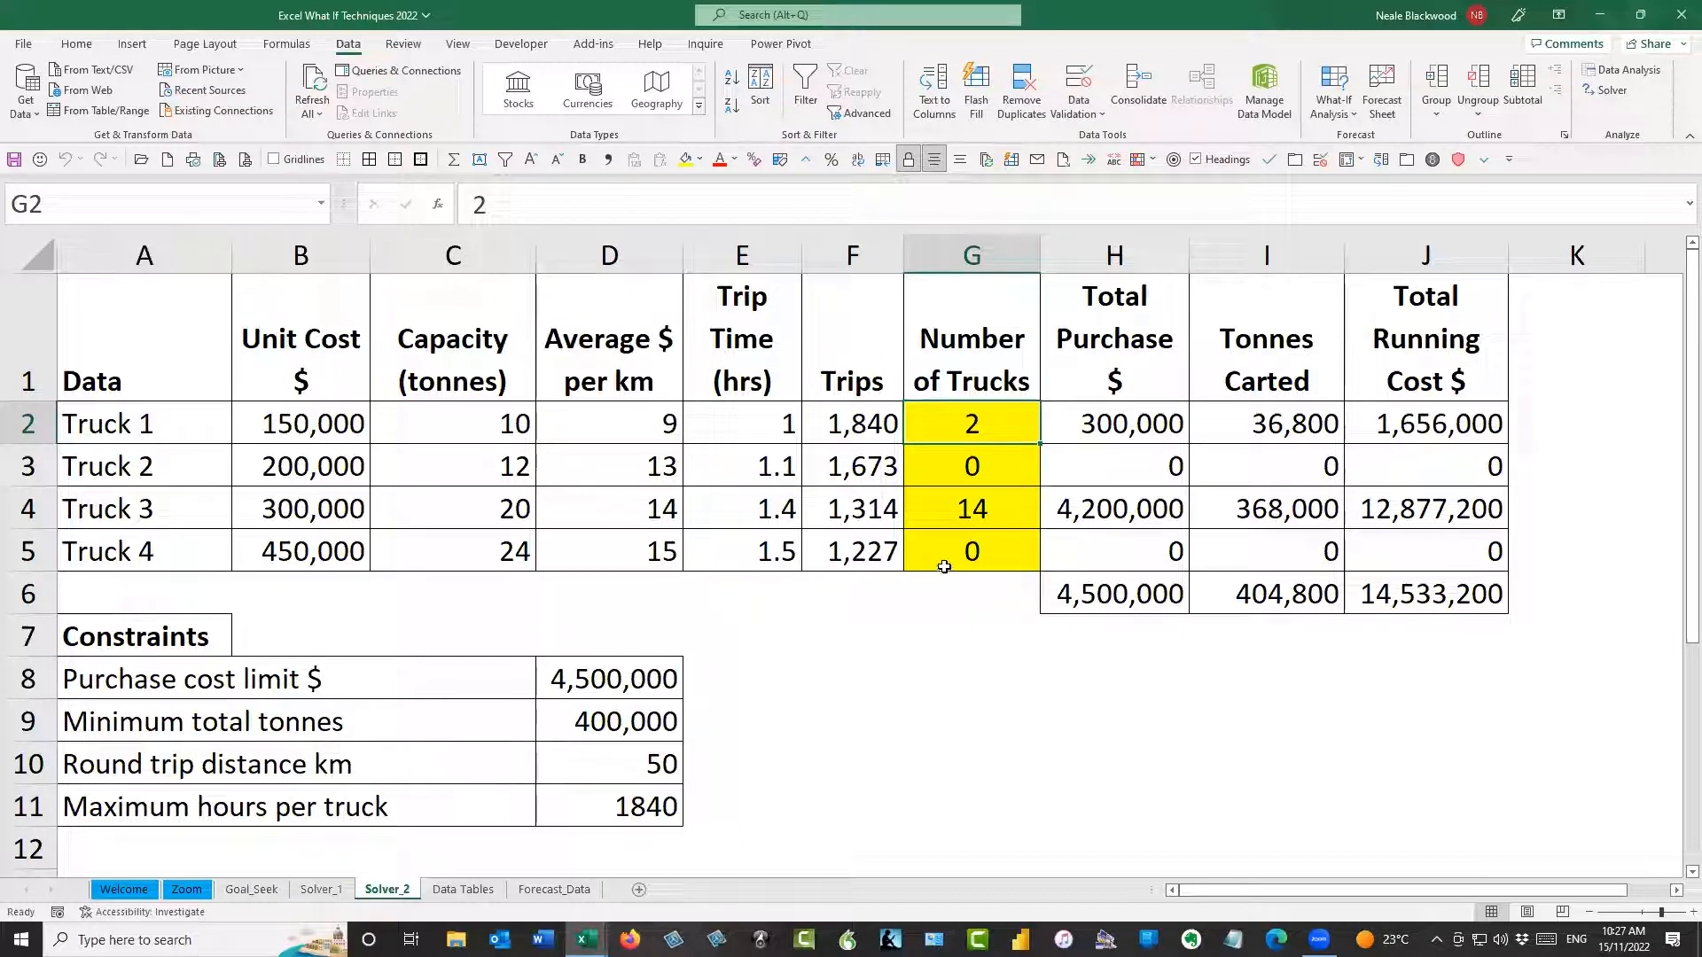
Add a scenario named Test_2 for changing cells G2:G5 with the values 2, 3, 11 and 0
click(982, 588)
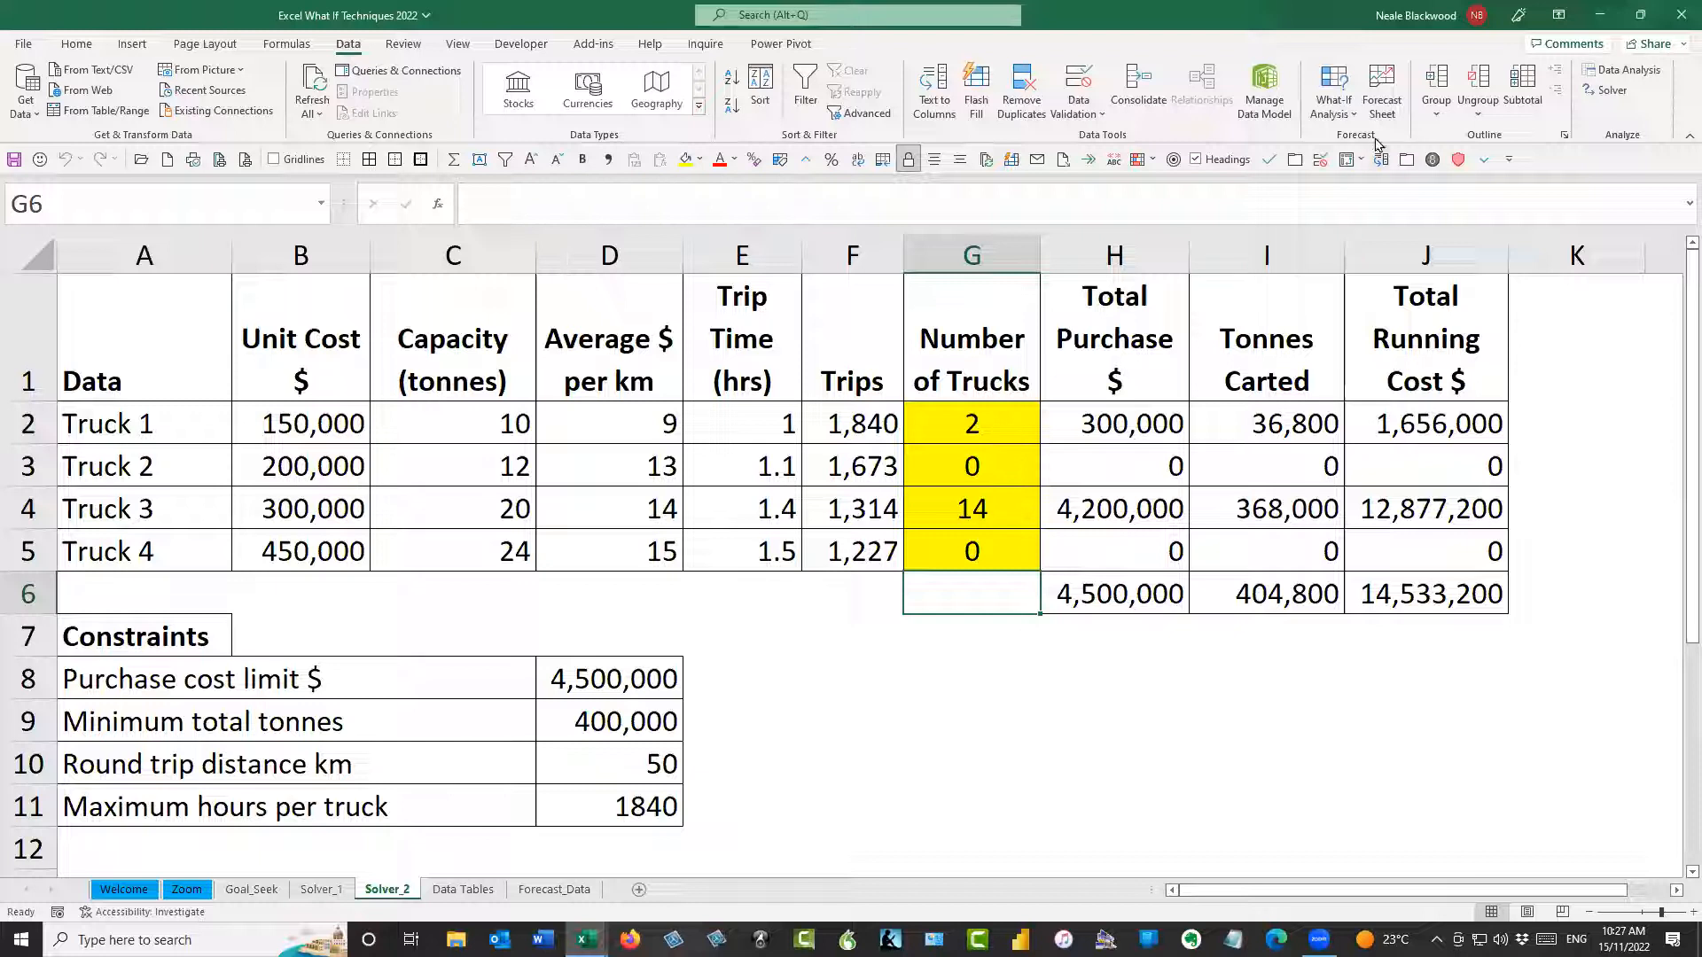
click(1352, 118)
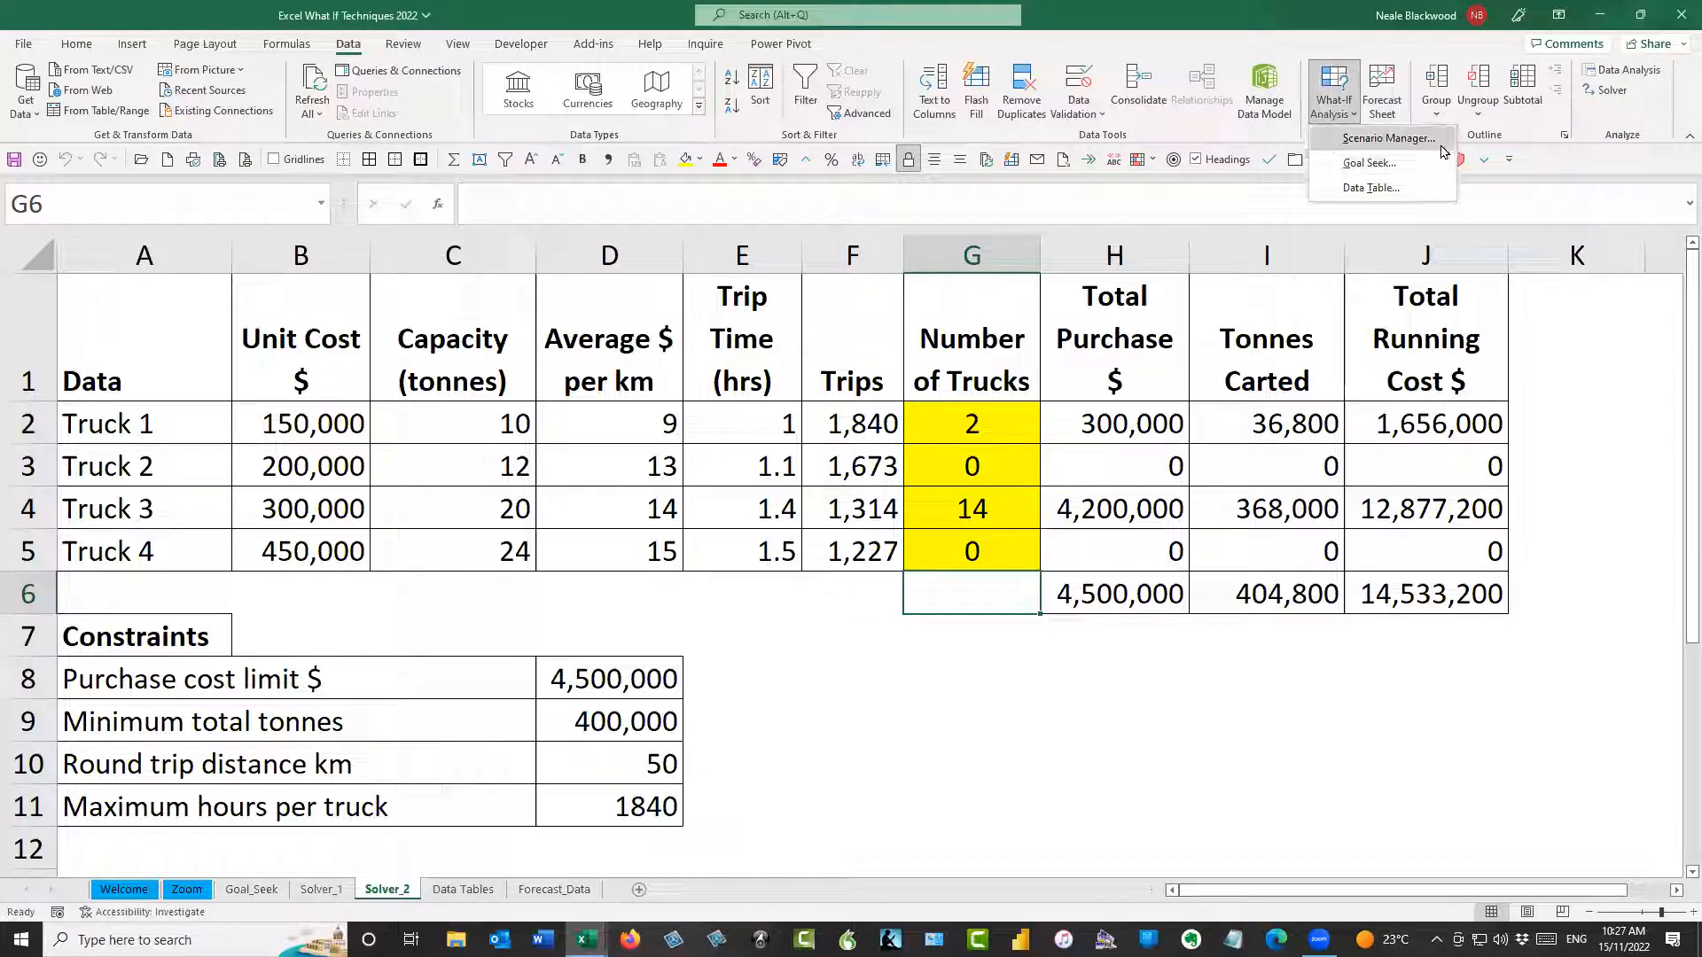
click(1389, 140)
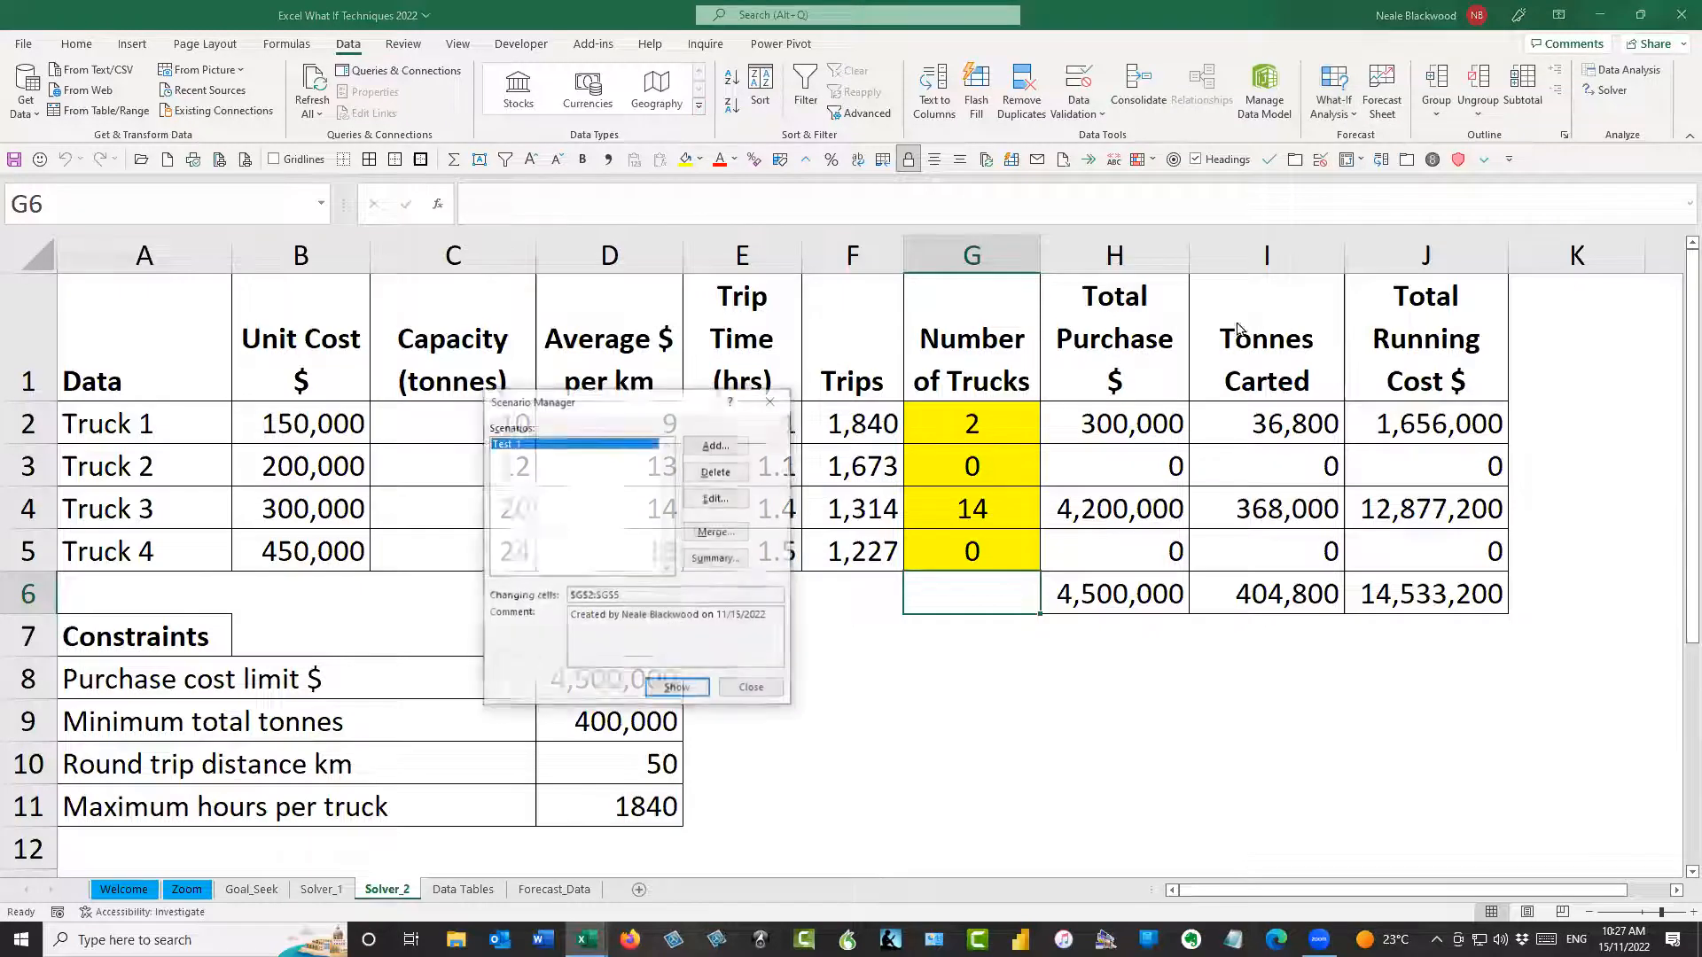
drag(602, 400, 1280, 302)
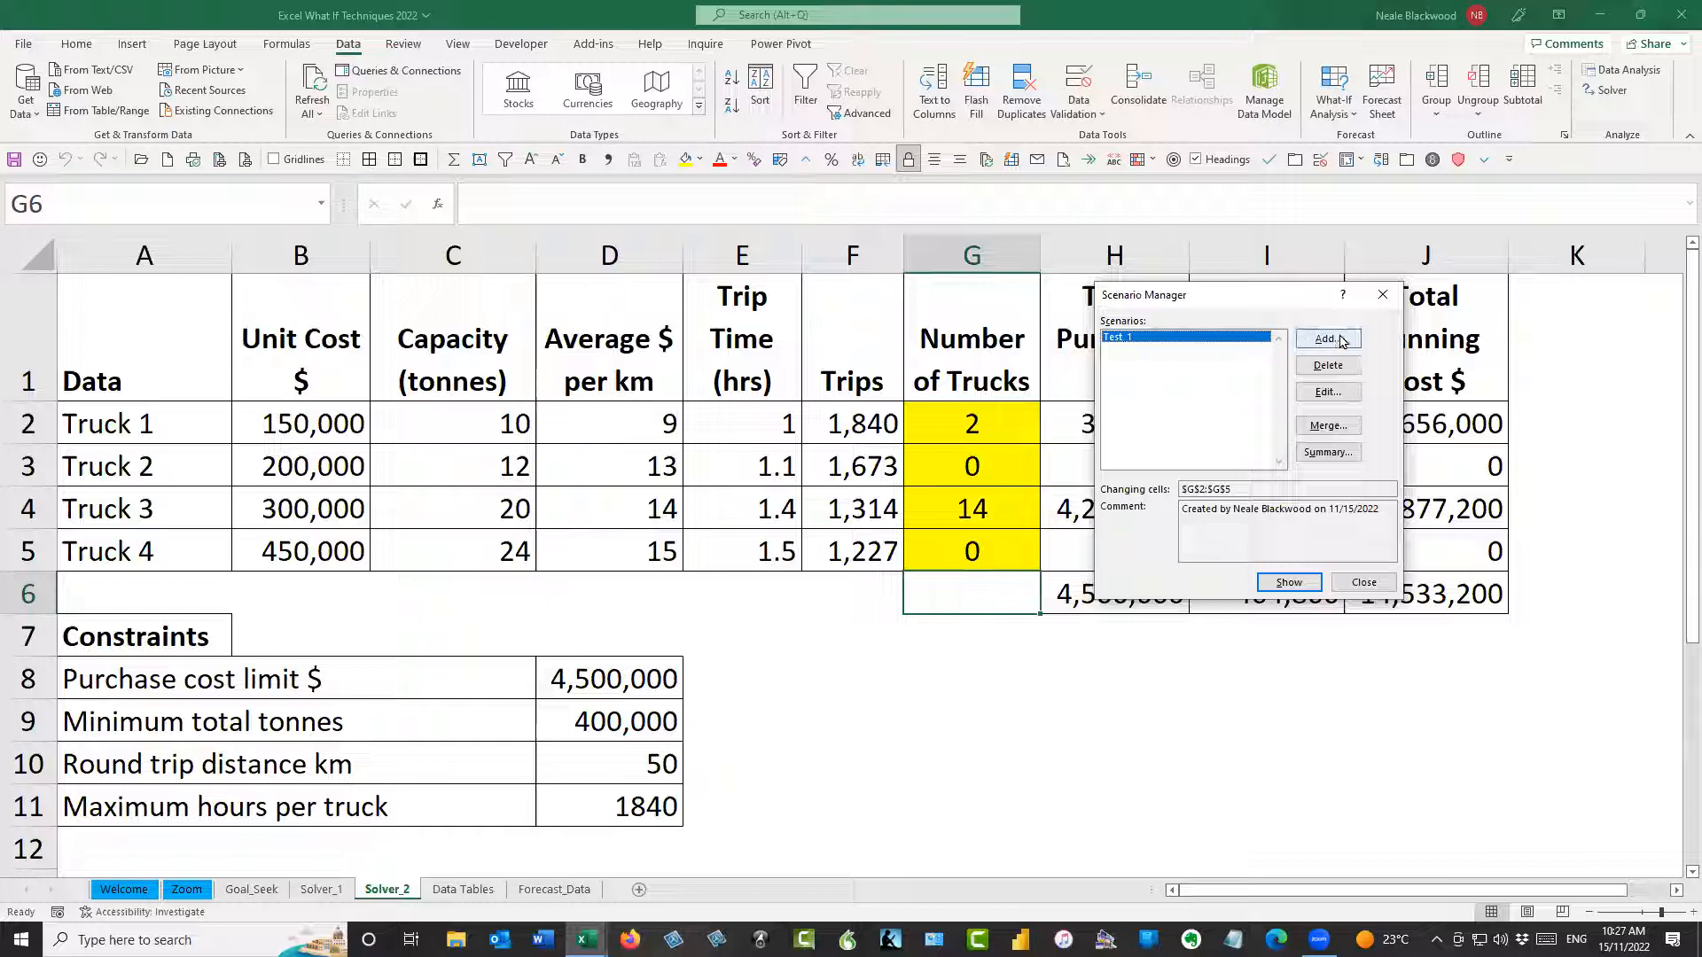
click(1330, 341)
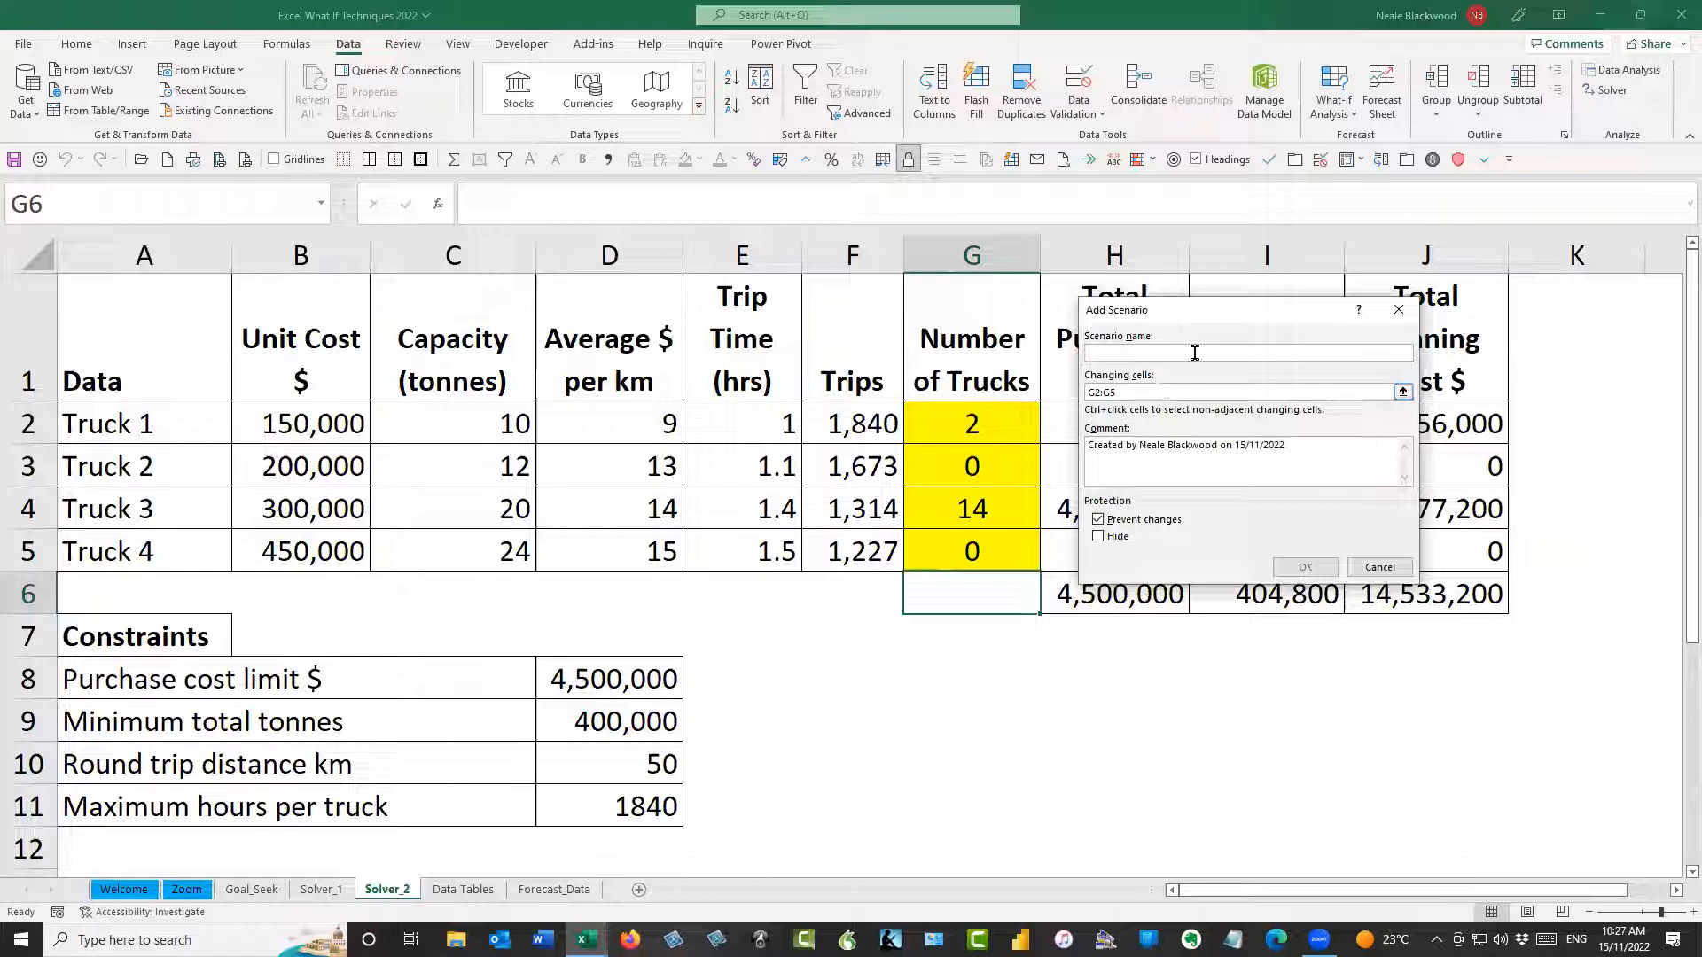
text(Test_2)
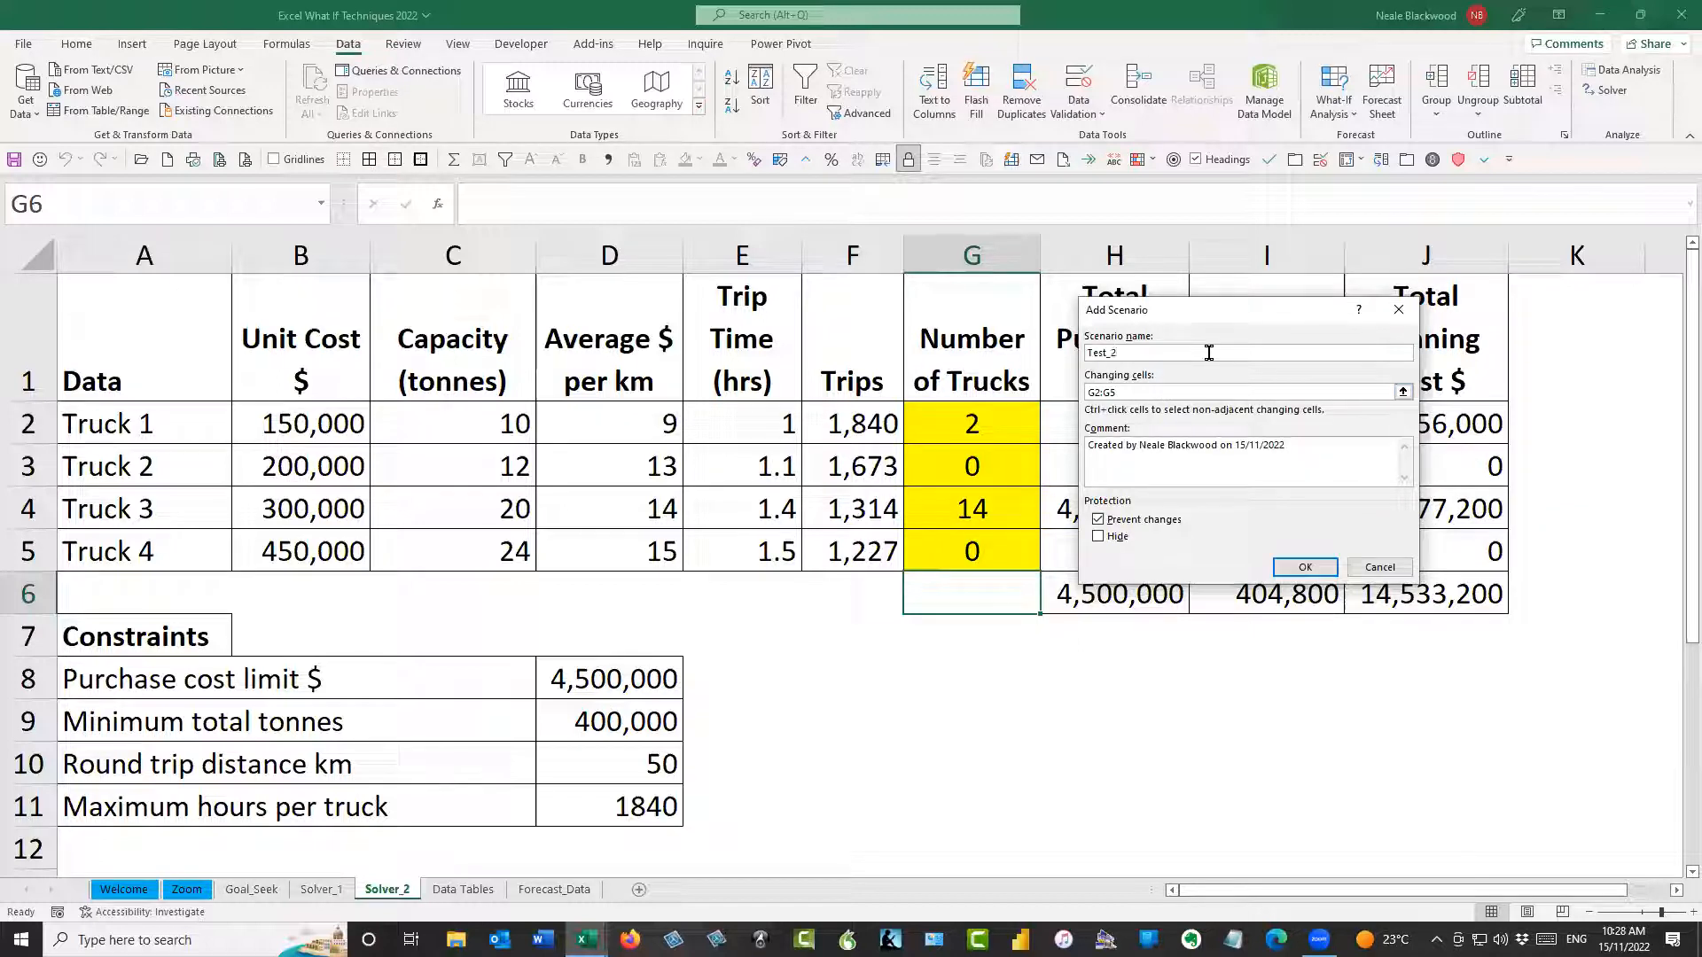
click(1326, 573)
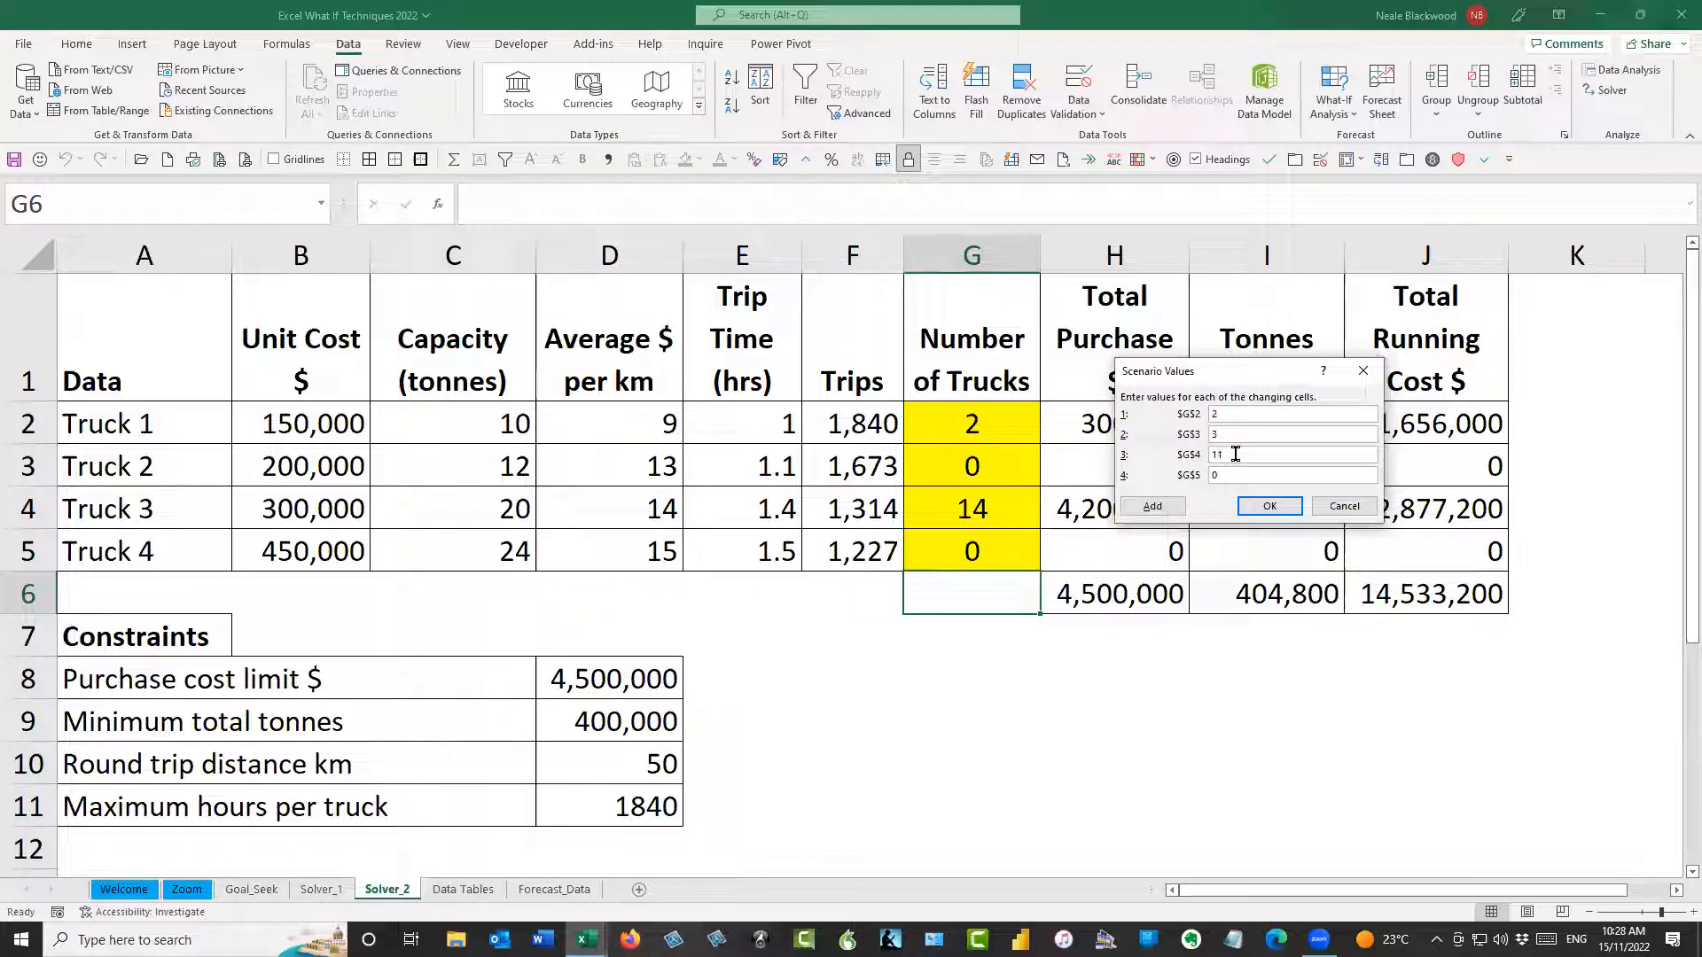
click(1286, 504)
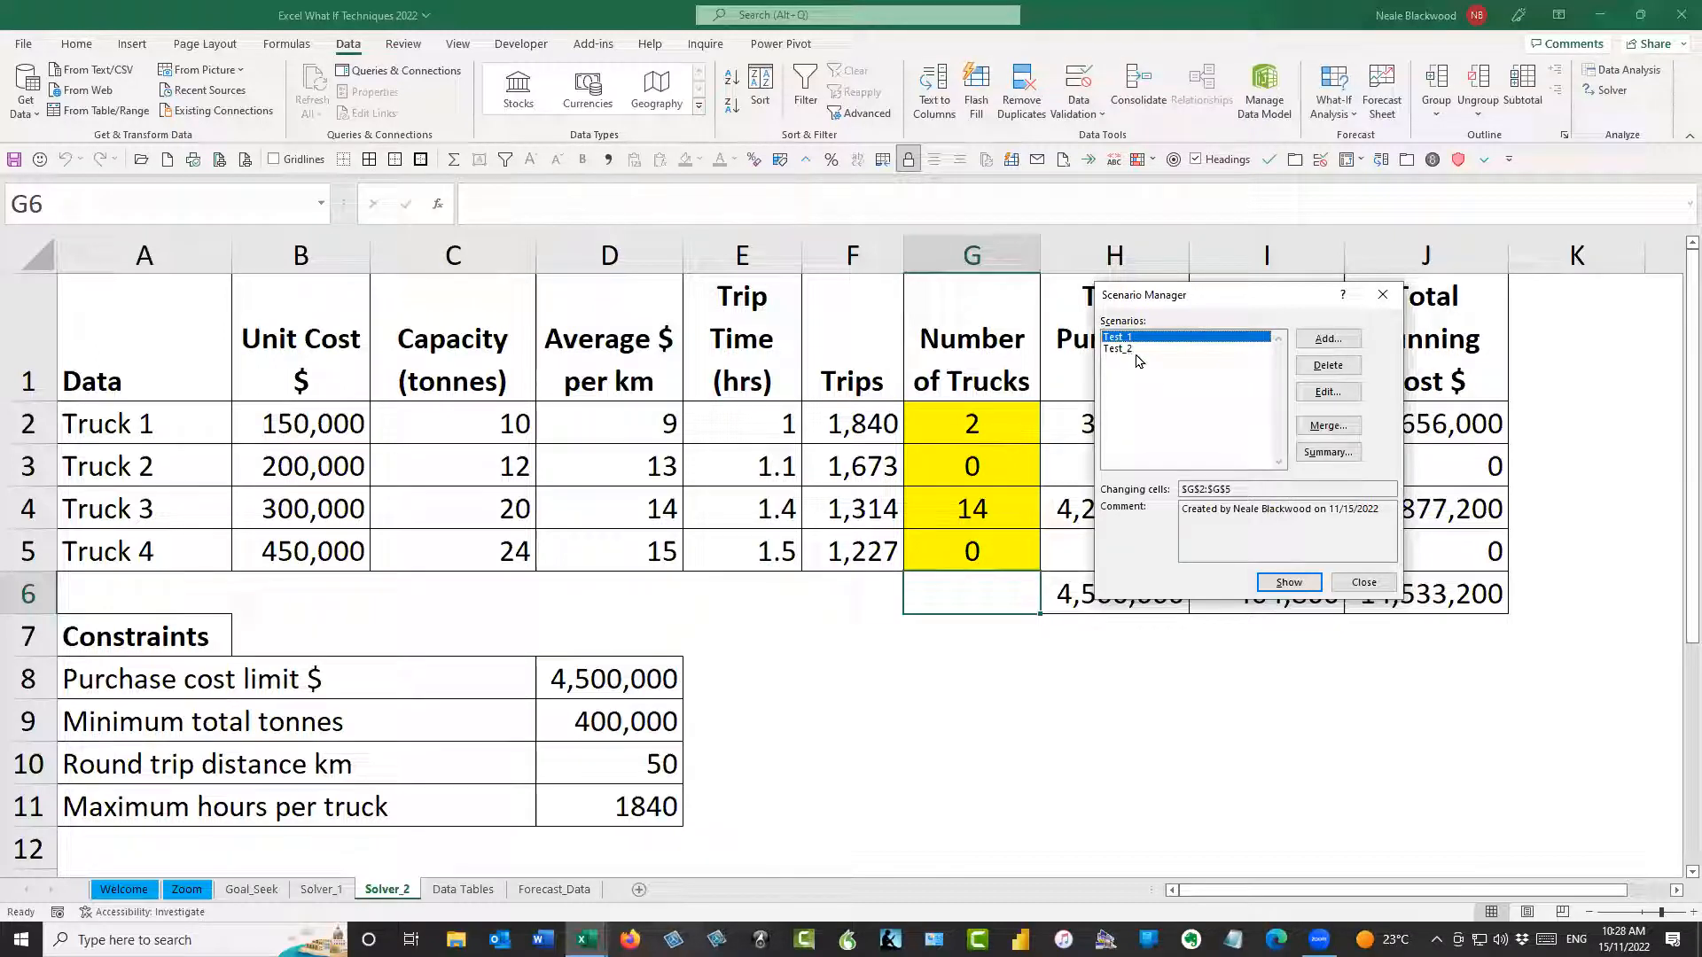
Show scenario Test_1 and switch the Number of Trucks cells to scenario Test_2, keeping the totals in view
click(1296, 585)
click(1128, 349)
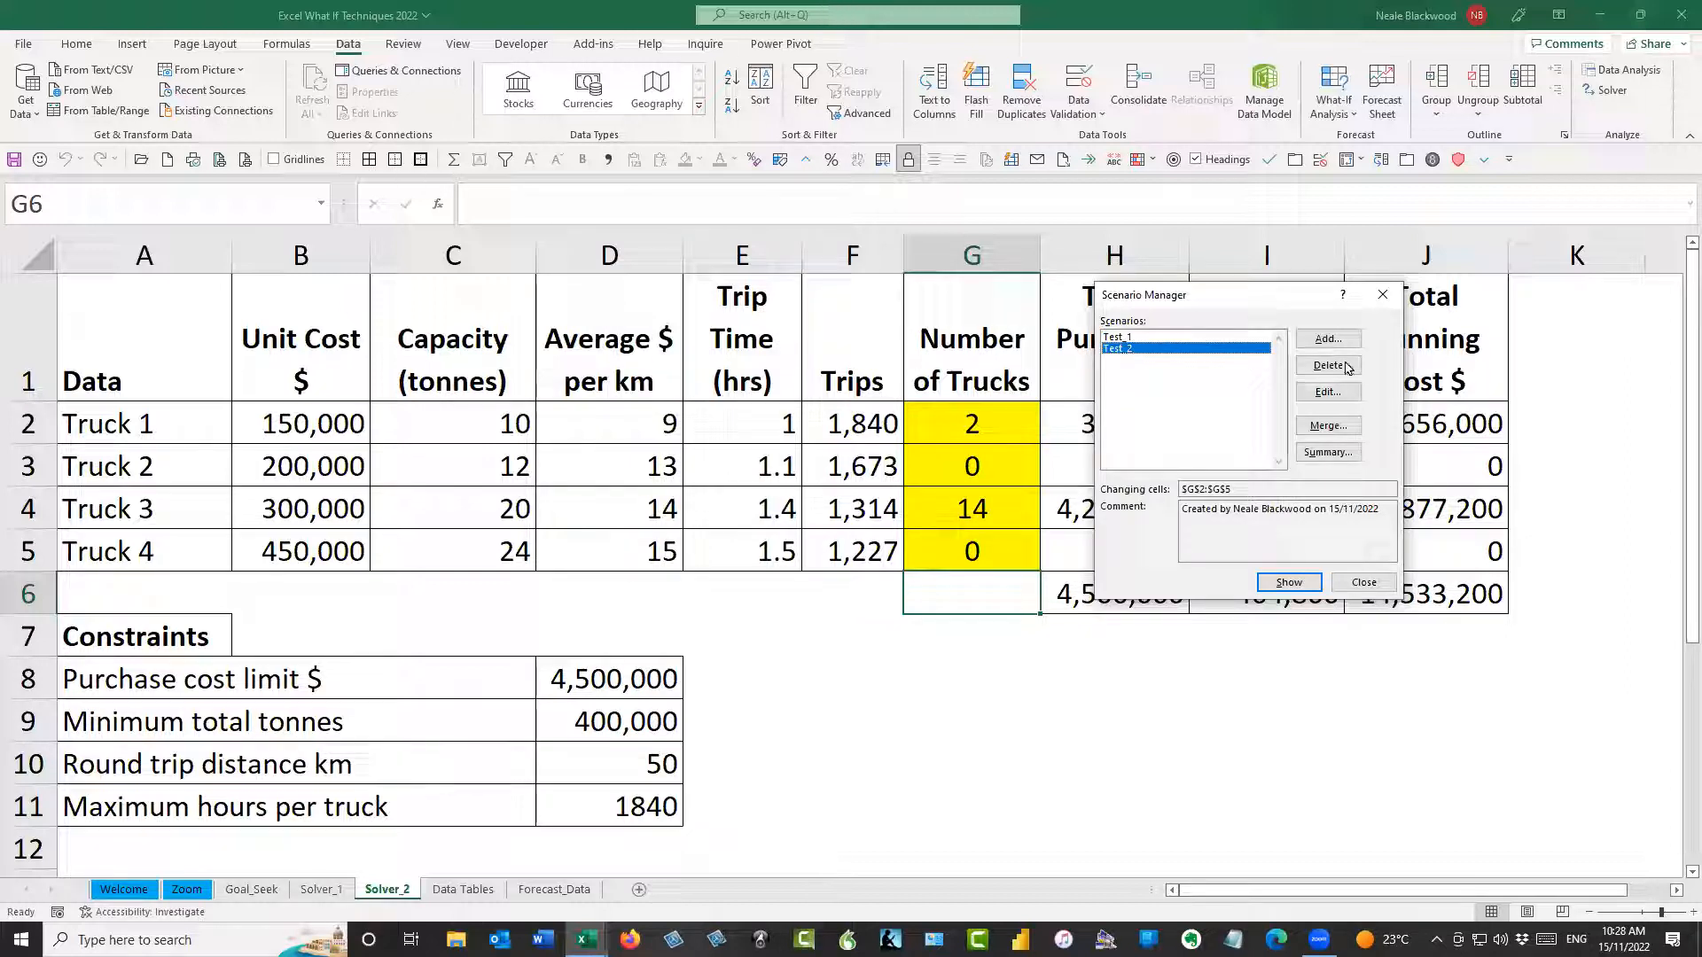
click(1301, 585)
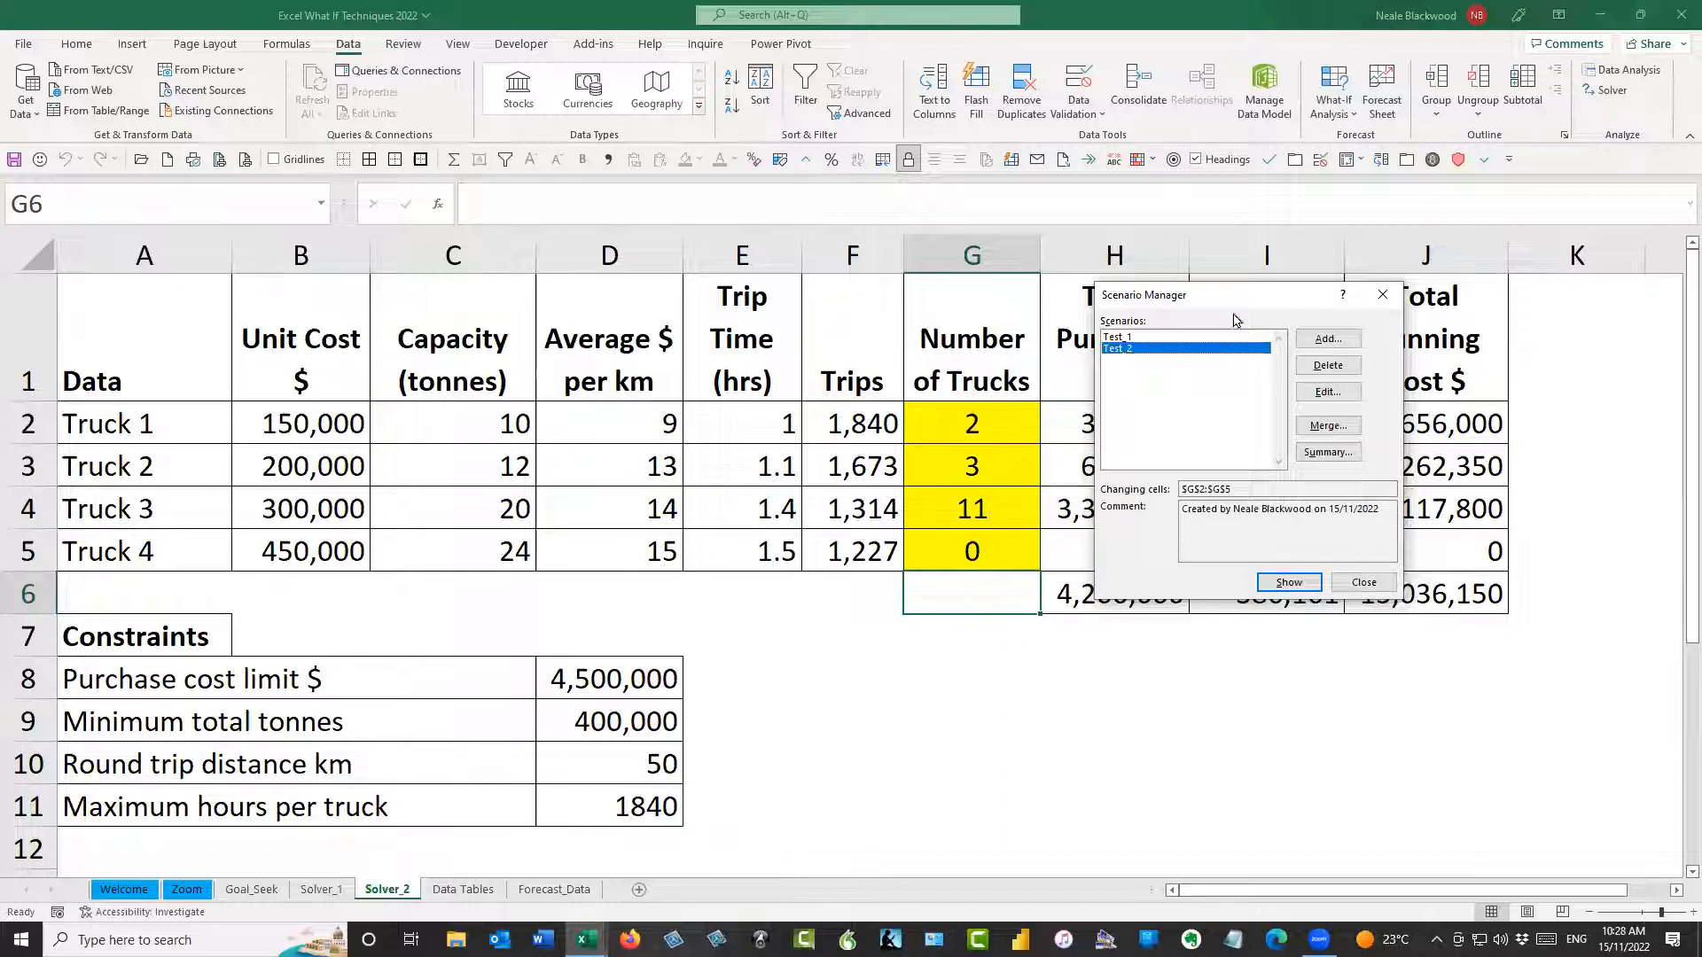
drag(1231, 306, 655, 375)
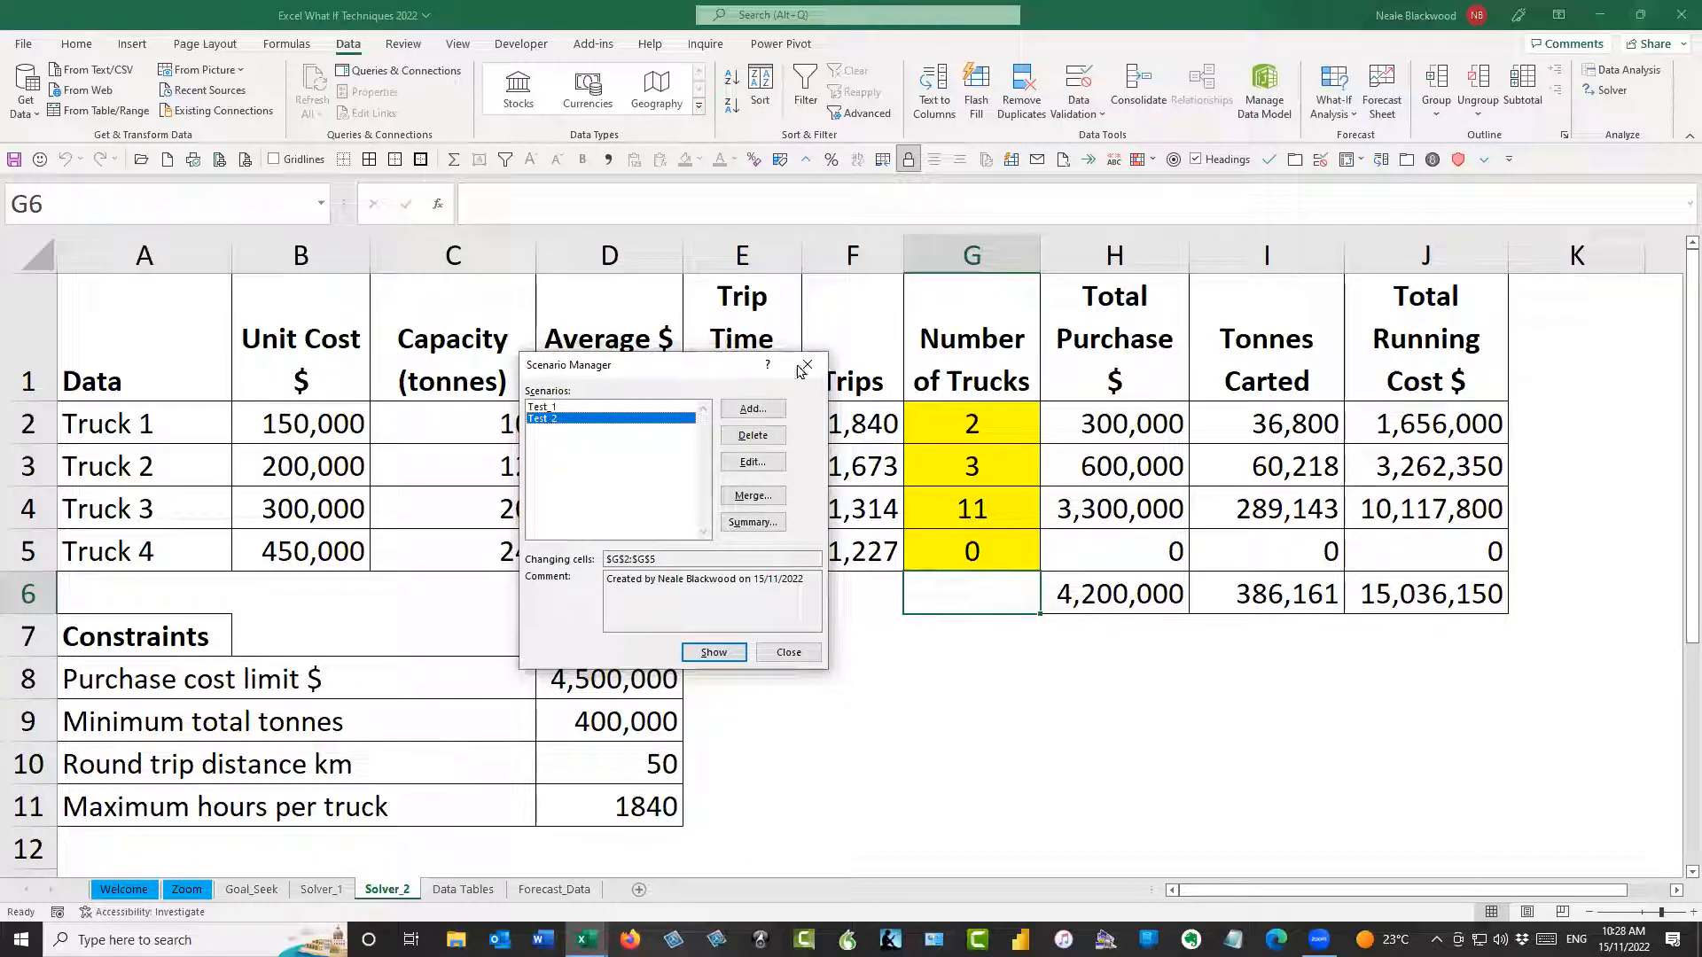
drag(780, 366, 1471, 319)
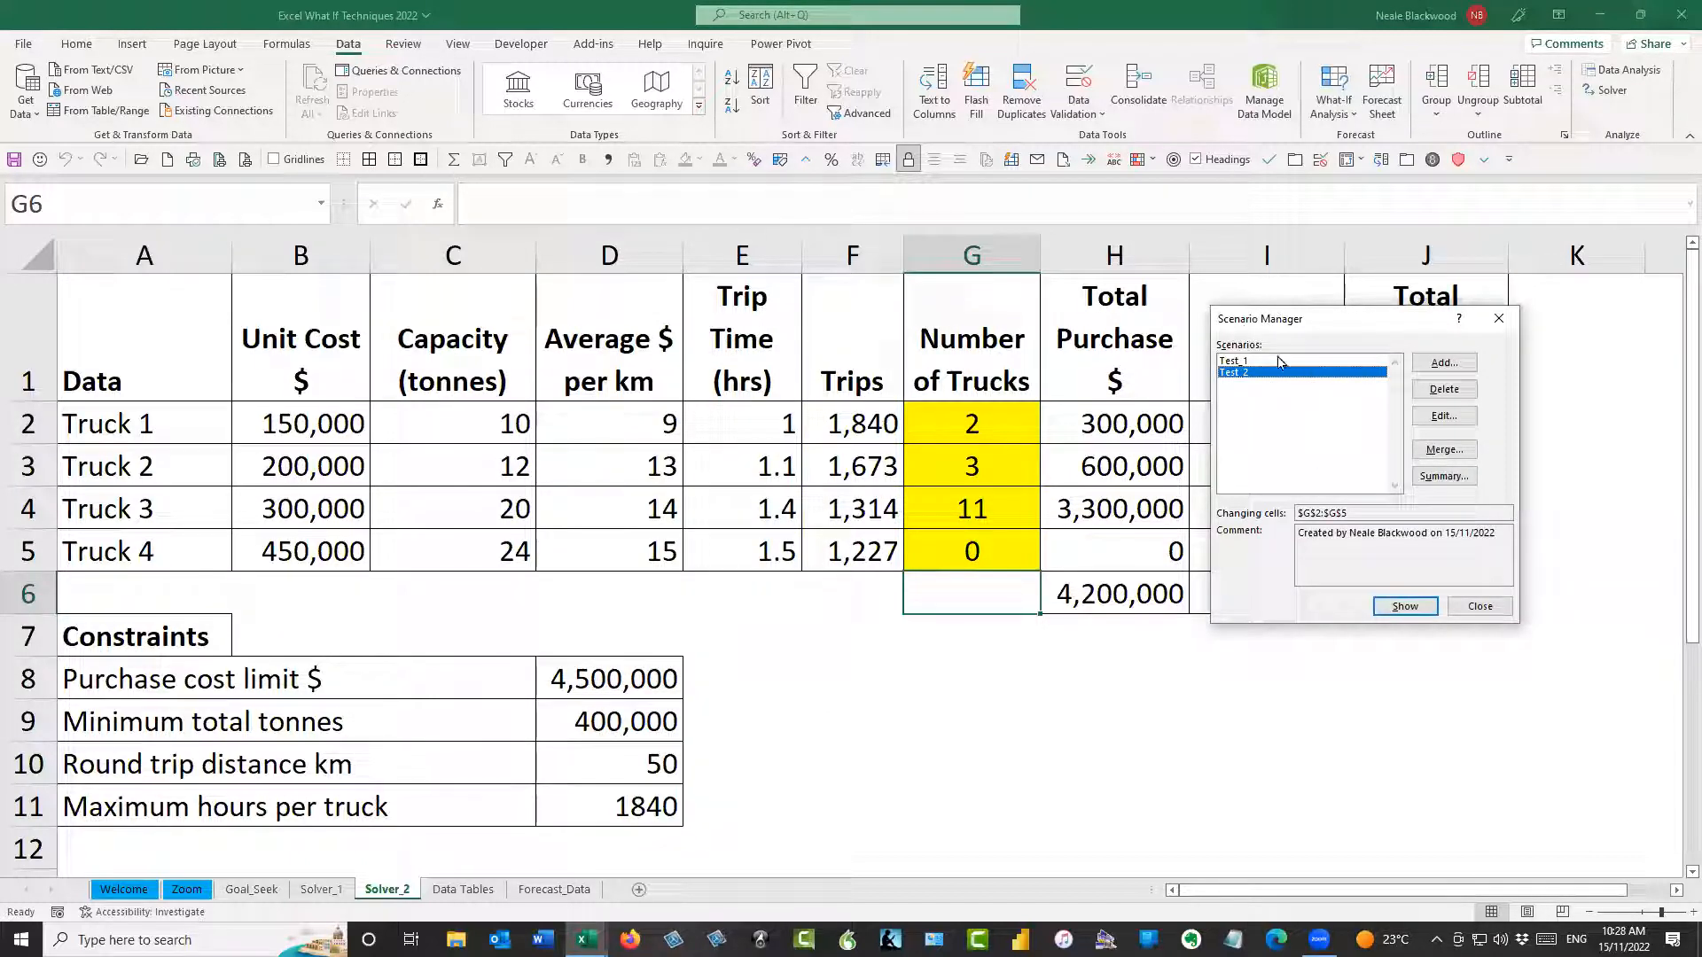
Create a scenario summary report with M1 as the result cell, and delete the generated Scenario Summary sheet
click(1456, 481)
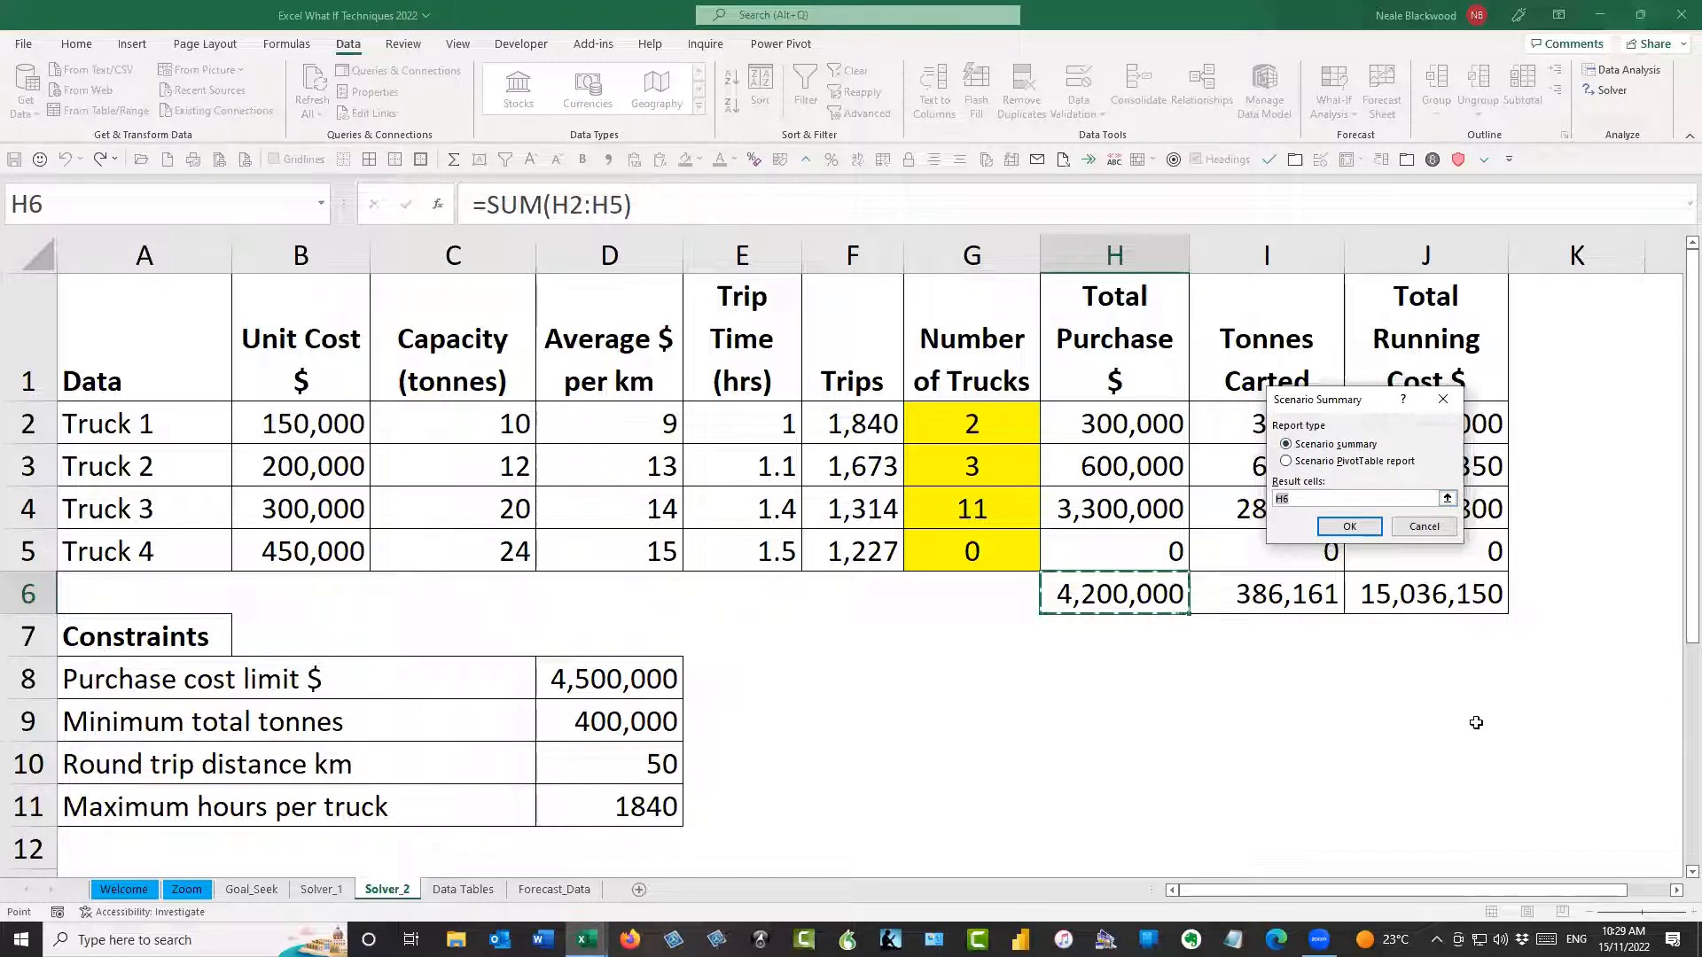
click(1676, 891)
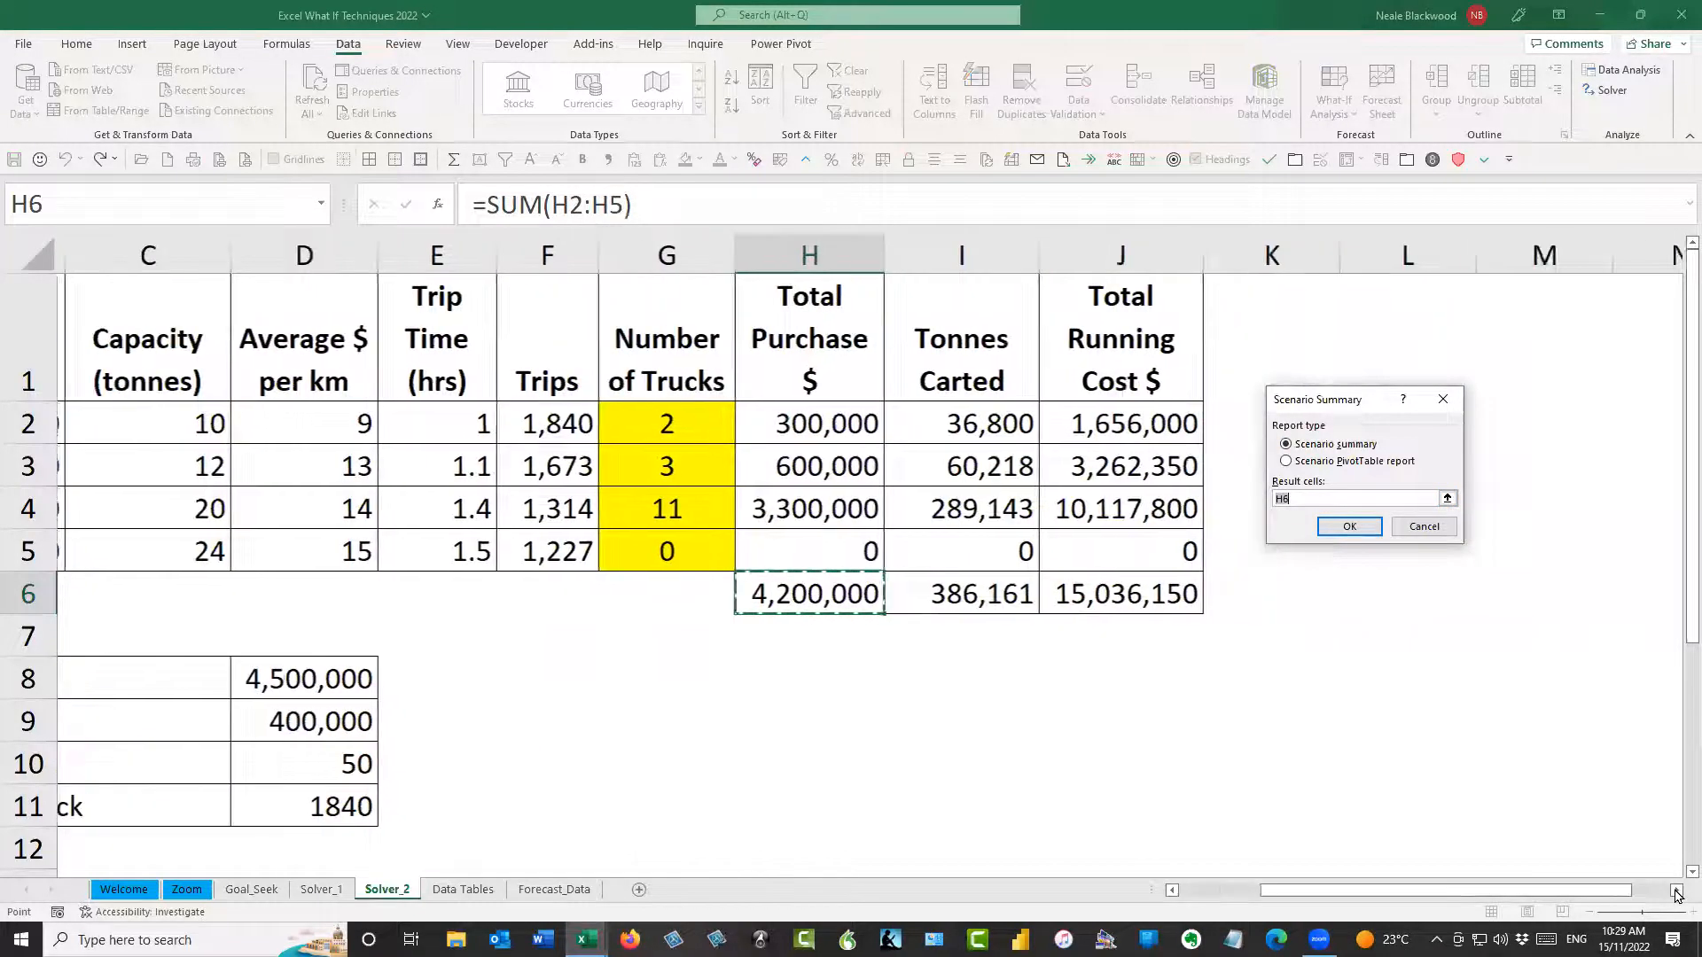
click(1125, 299)
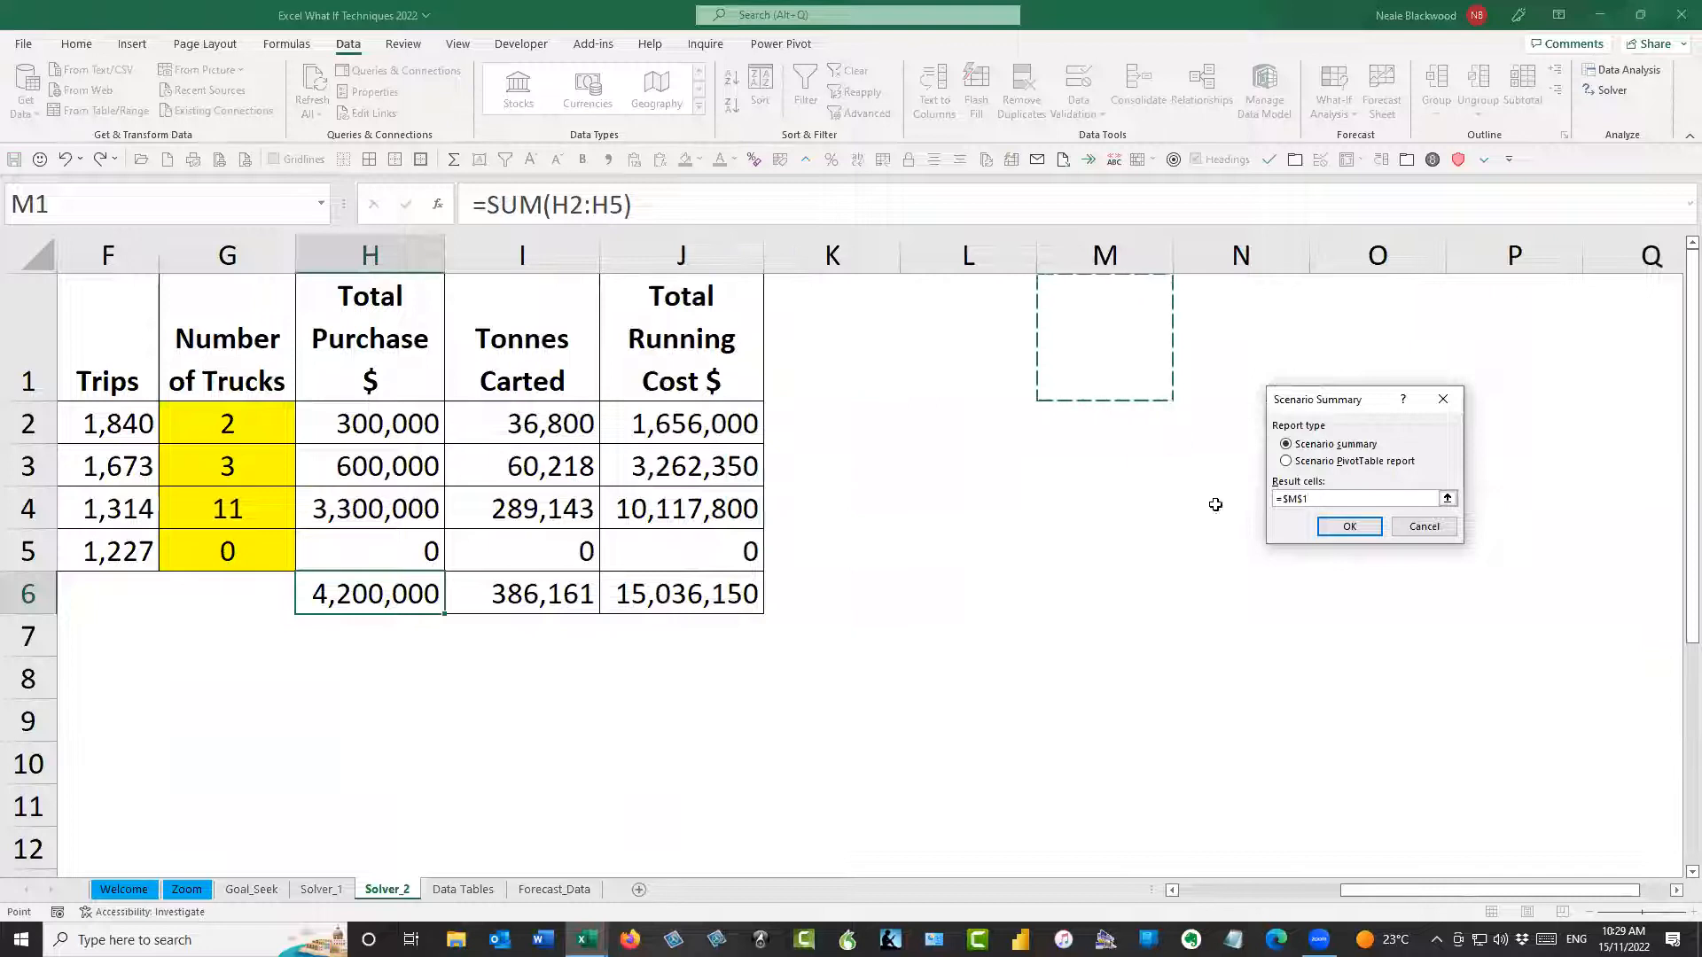
click(1350, 528)
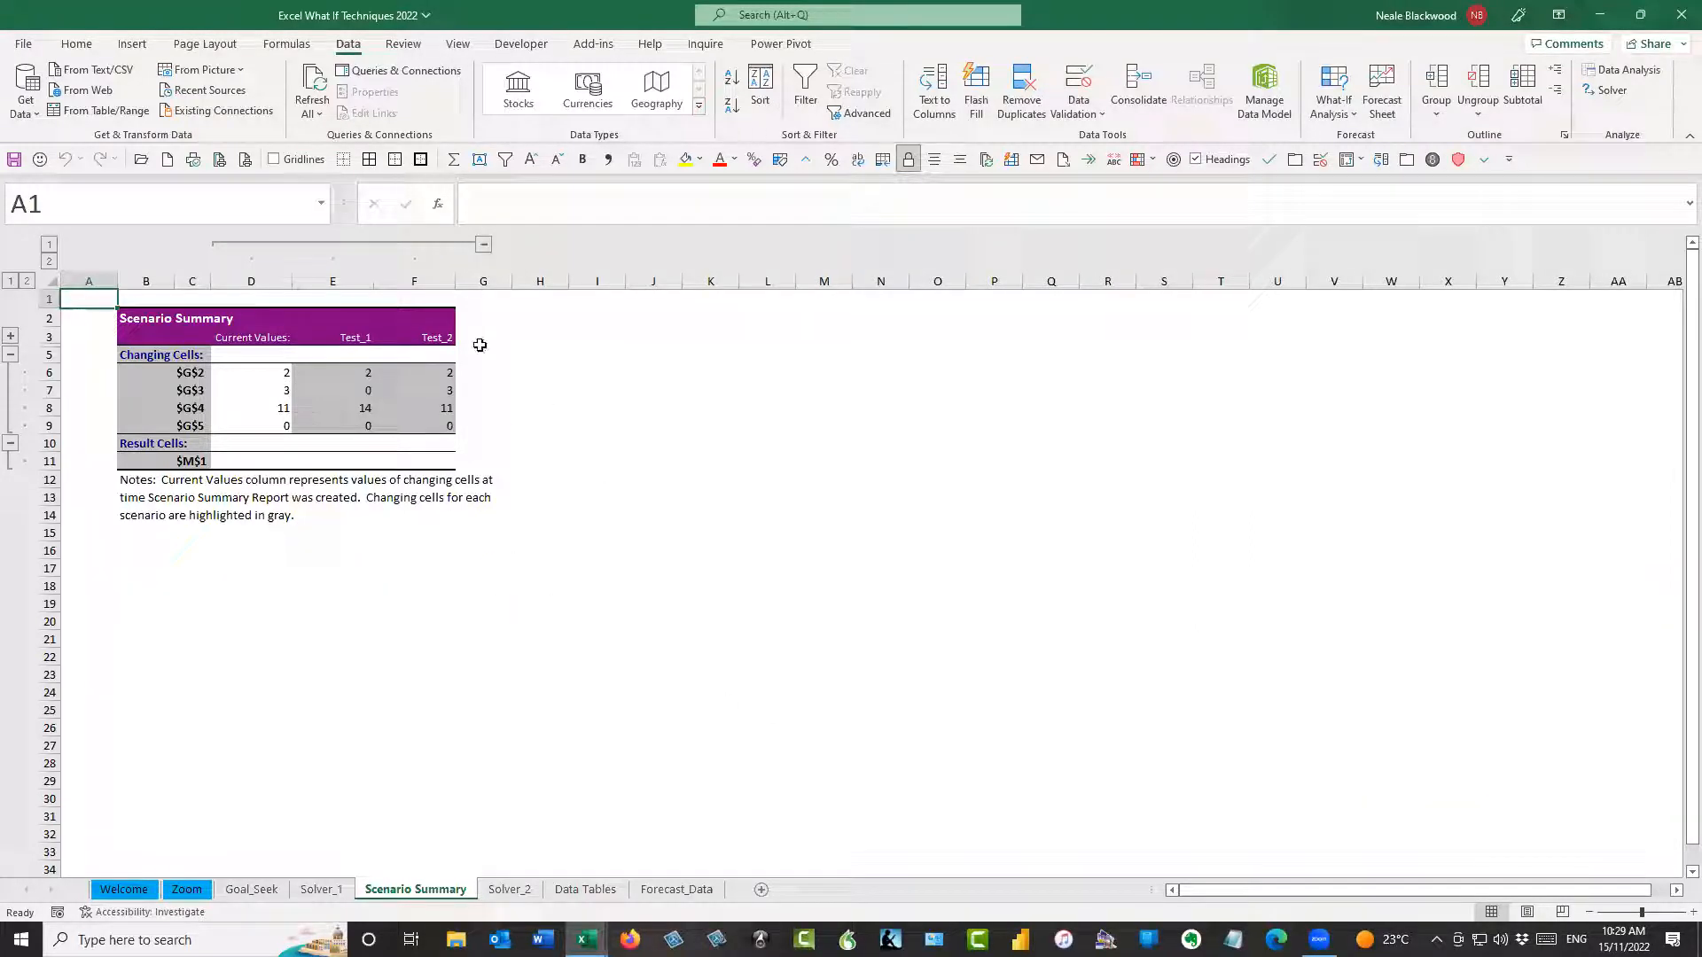
right_click(452, 901)
click(511, 678)
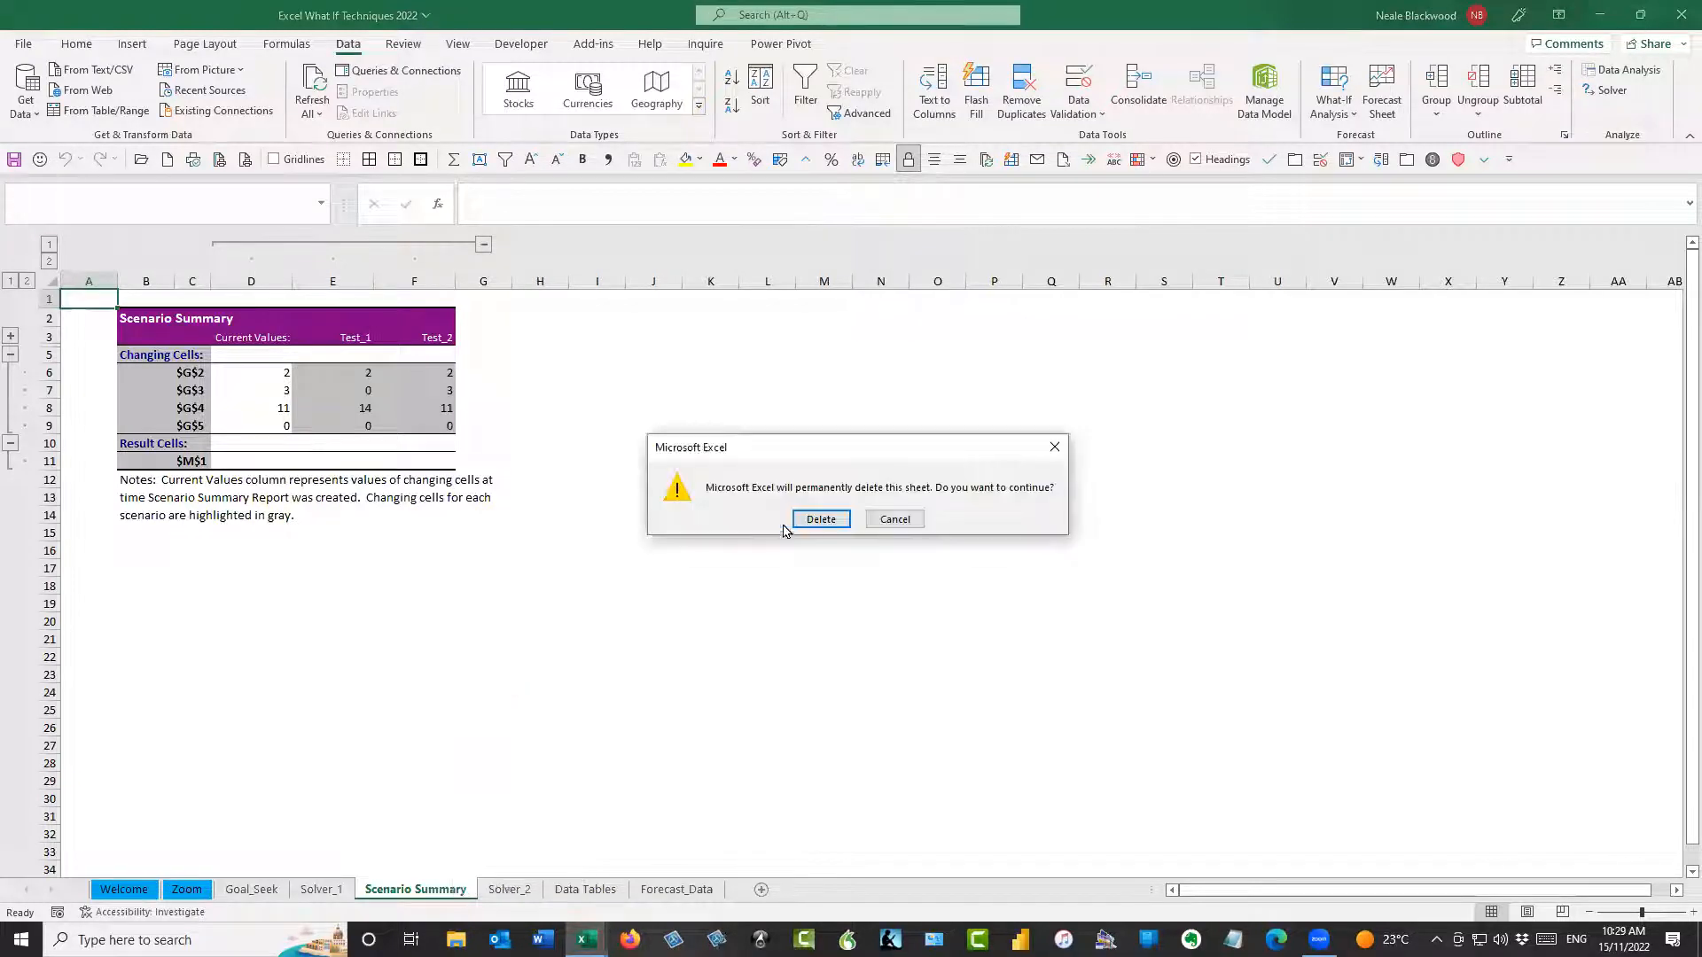
click(820, 521)
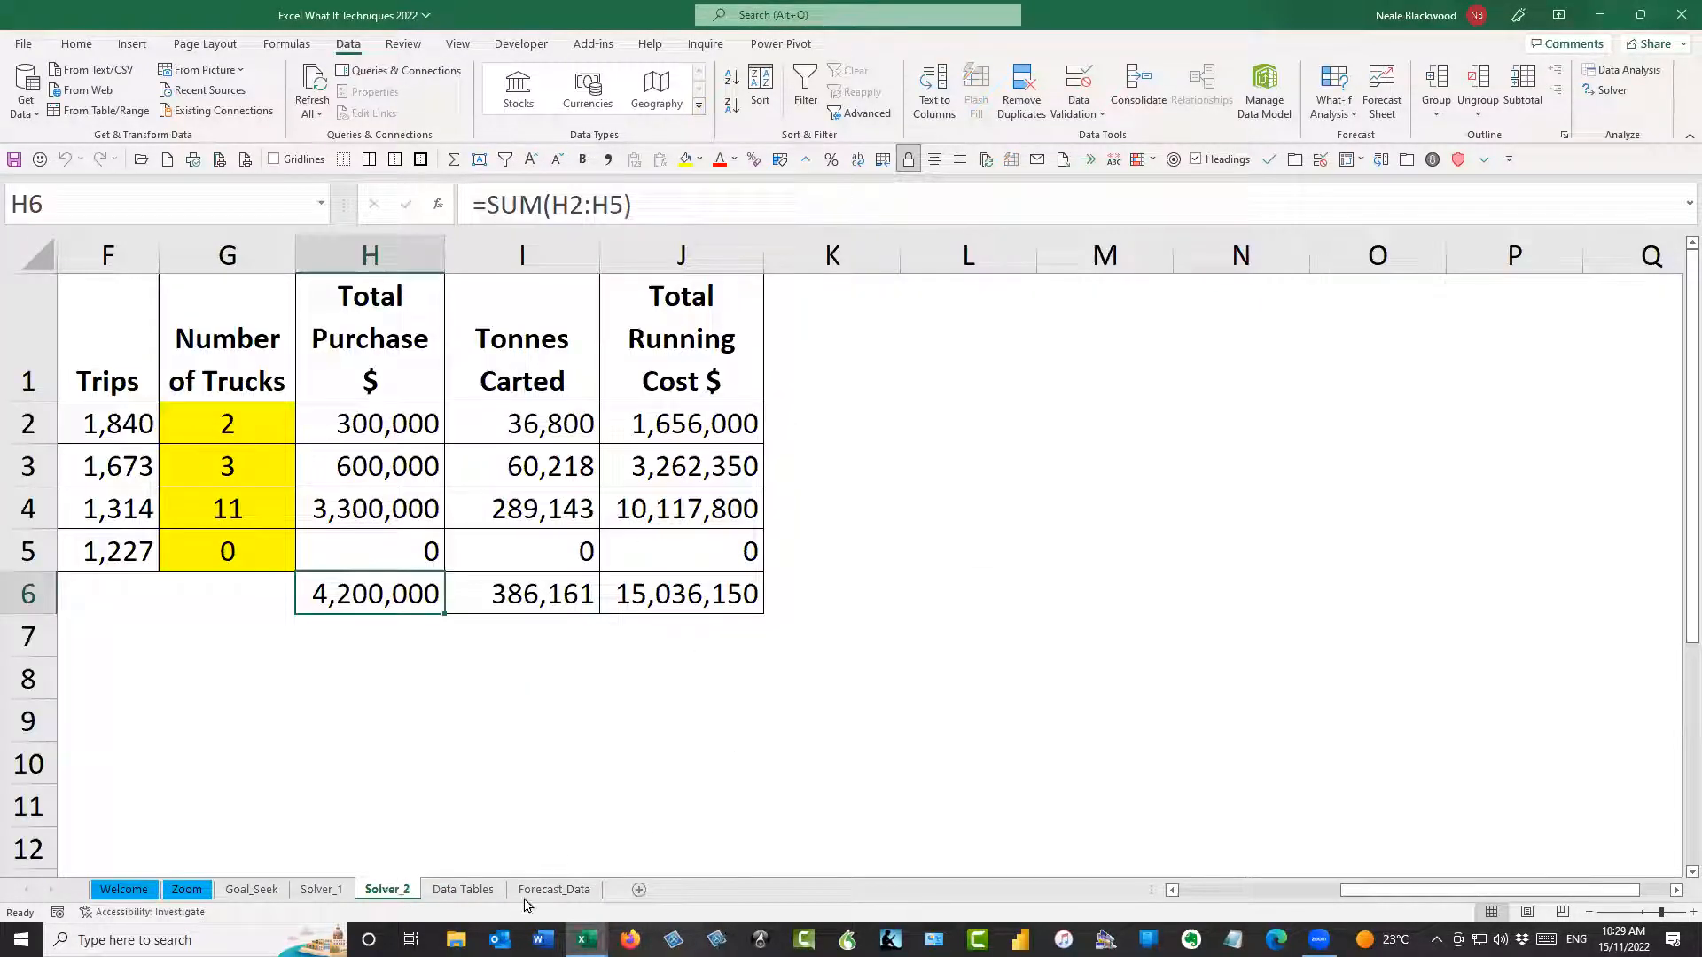
Create a scenario summary report for the saved scenarios with the total running cost in J6 as the result cell
click(1210, 894)
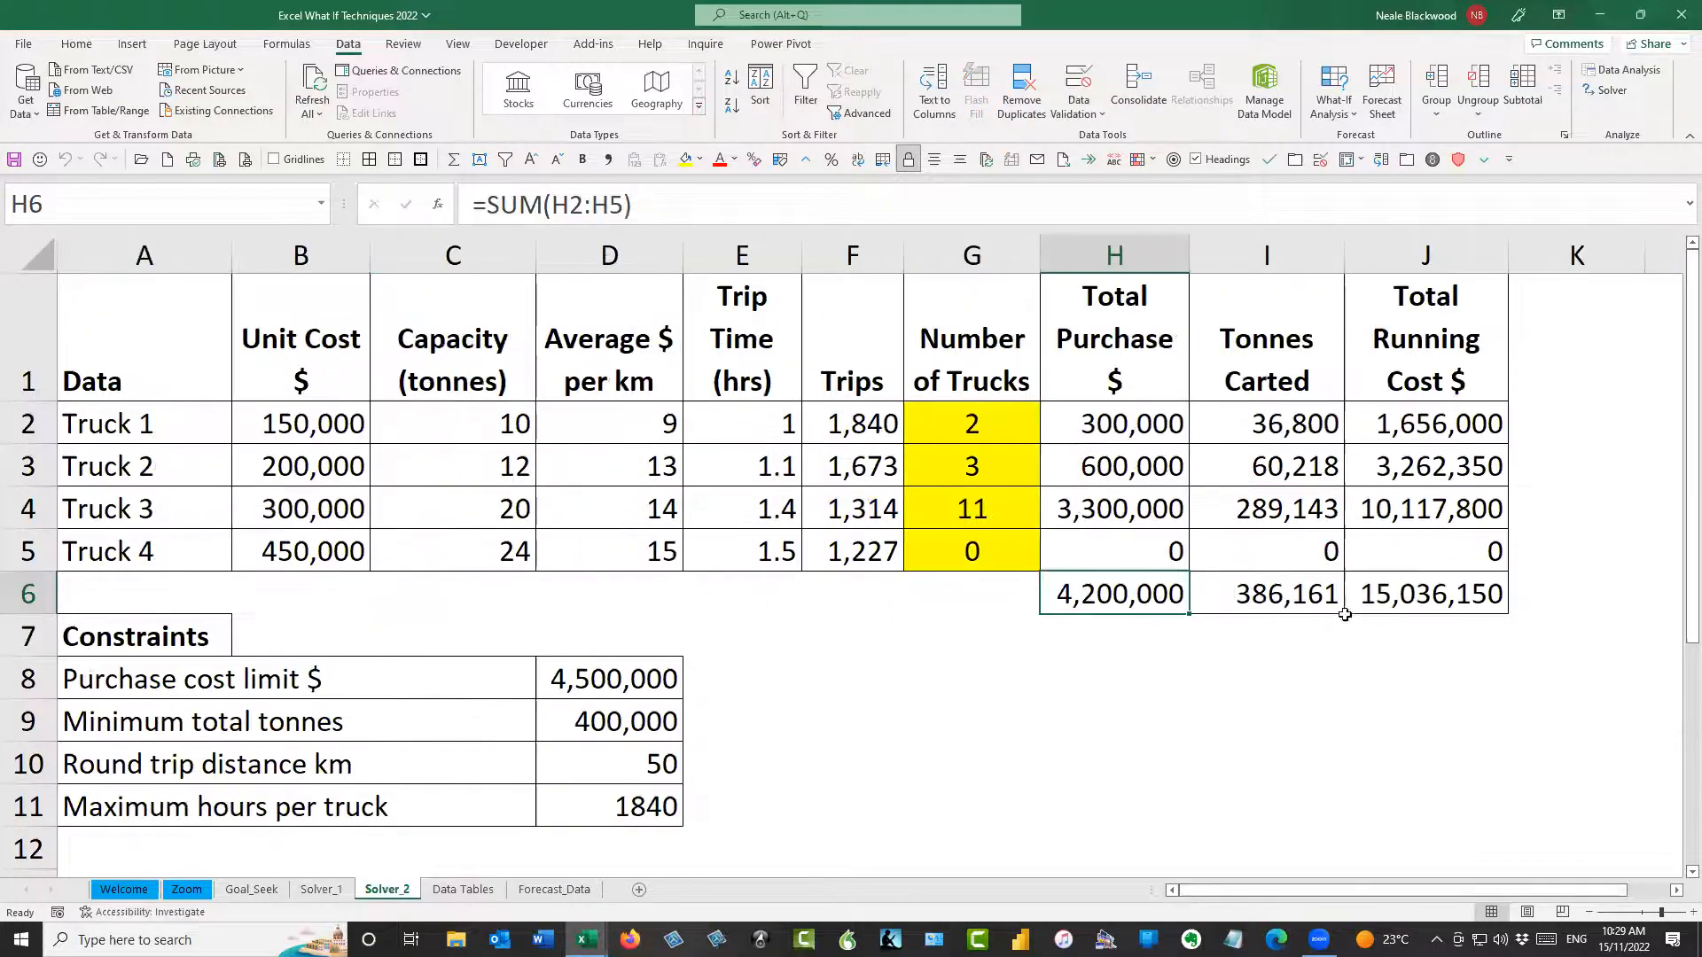
click(1414, 590)
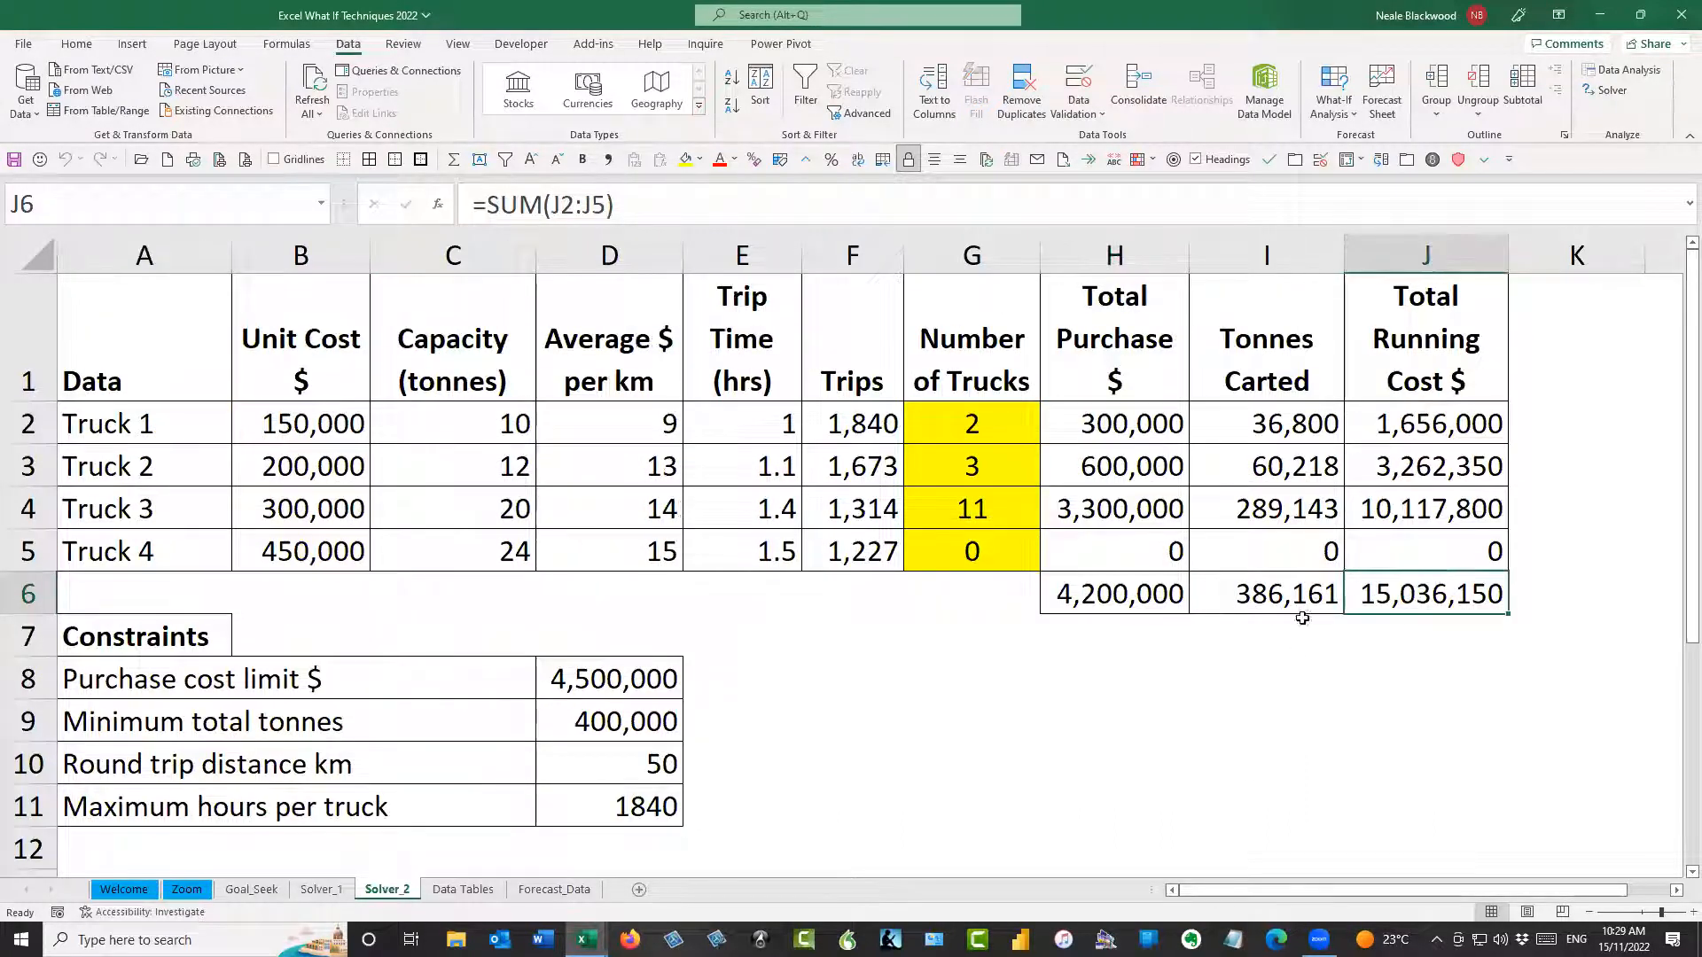
click(1336, 117)
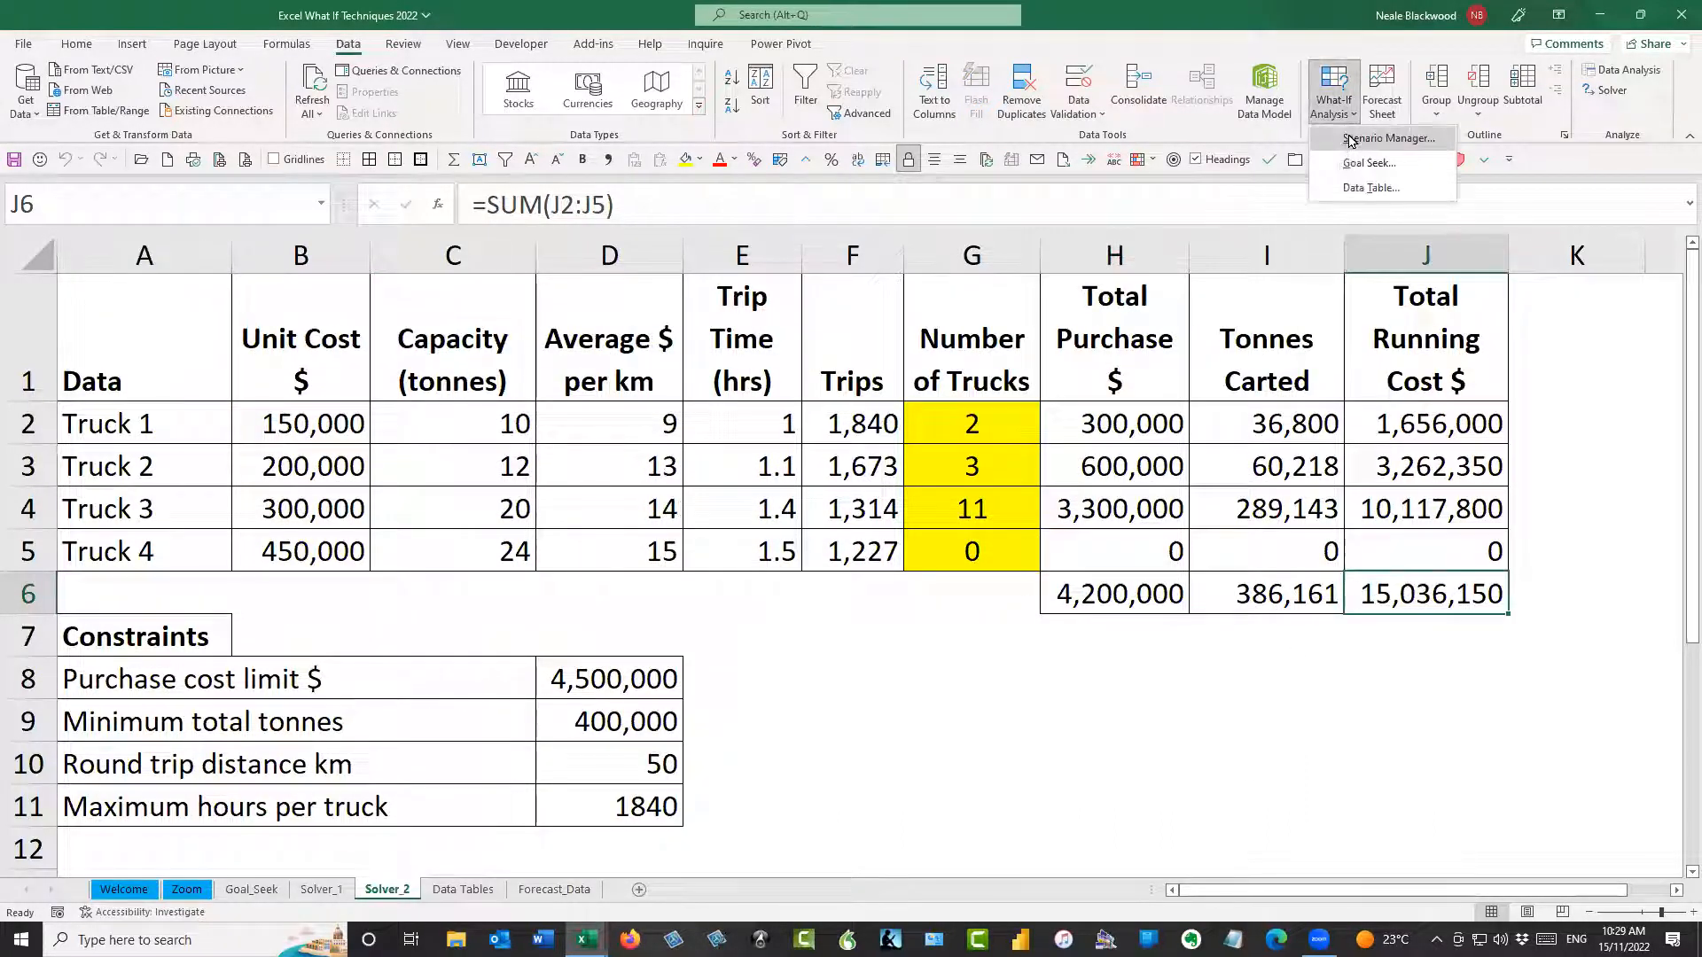
click(1385, 138)
click(1433, 483)
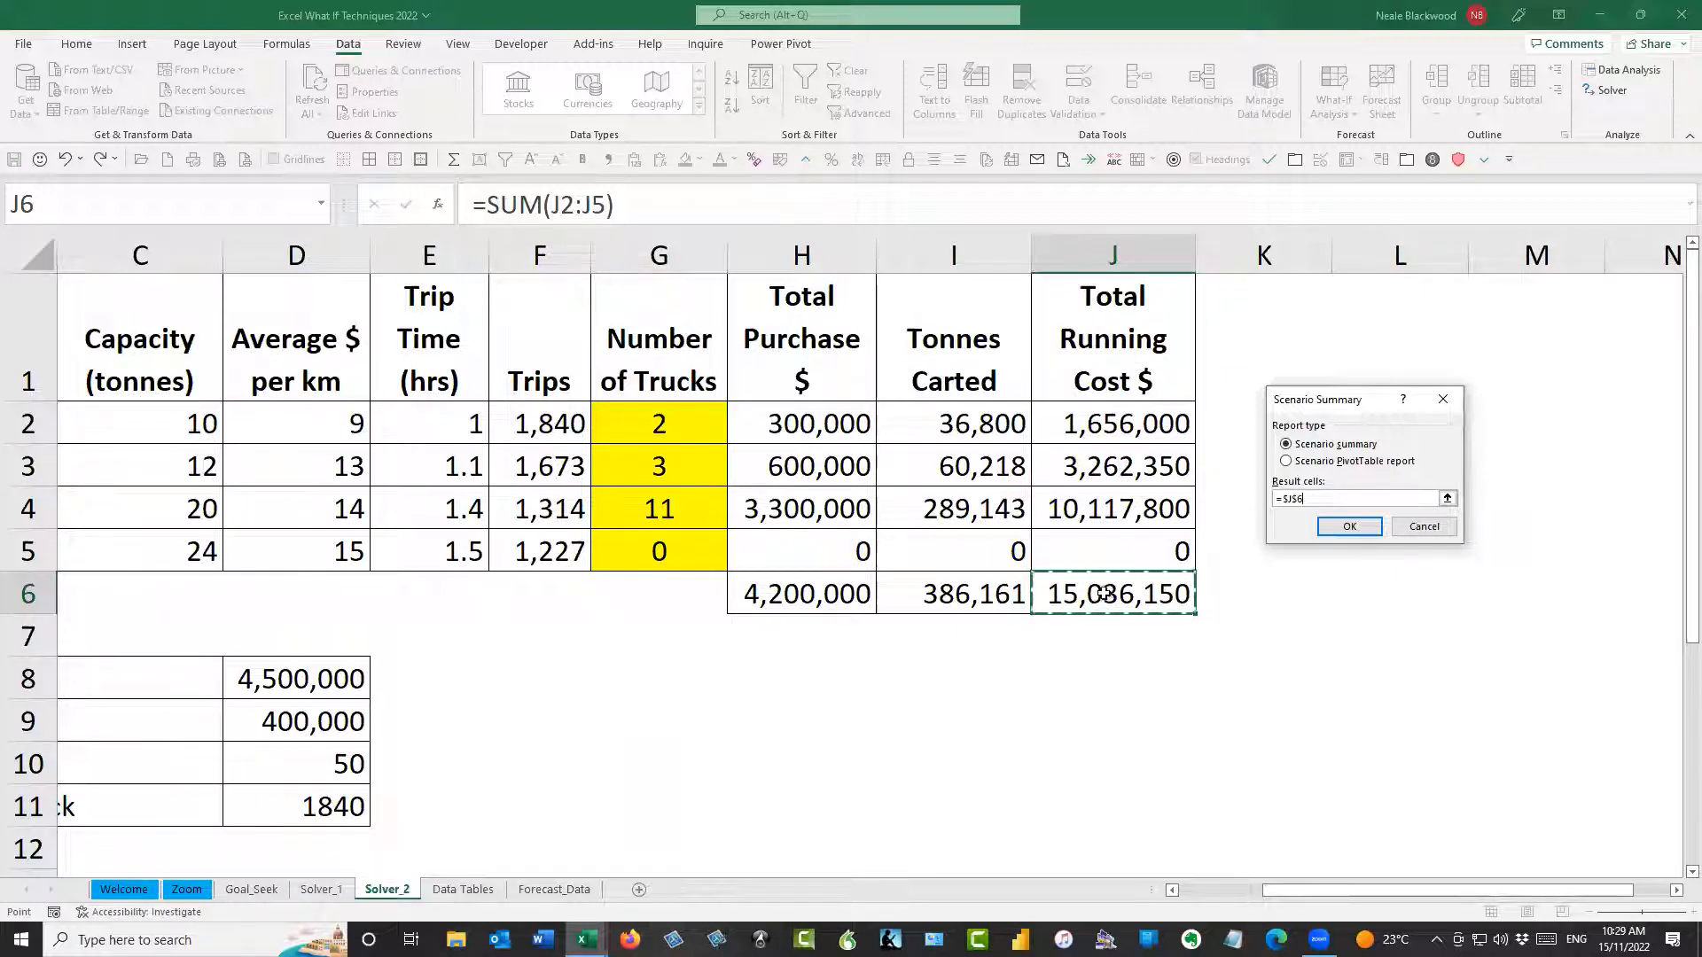
click(1349, 527)
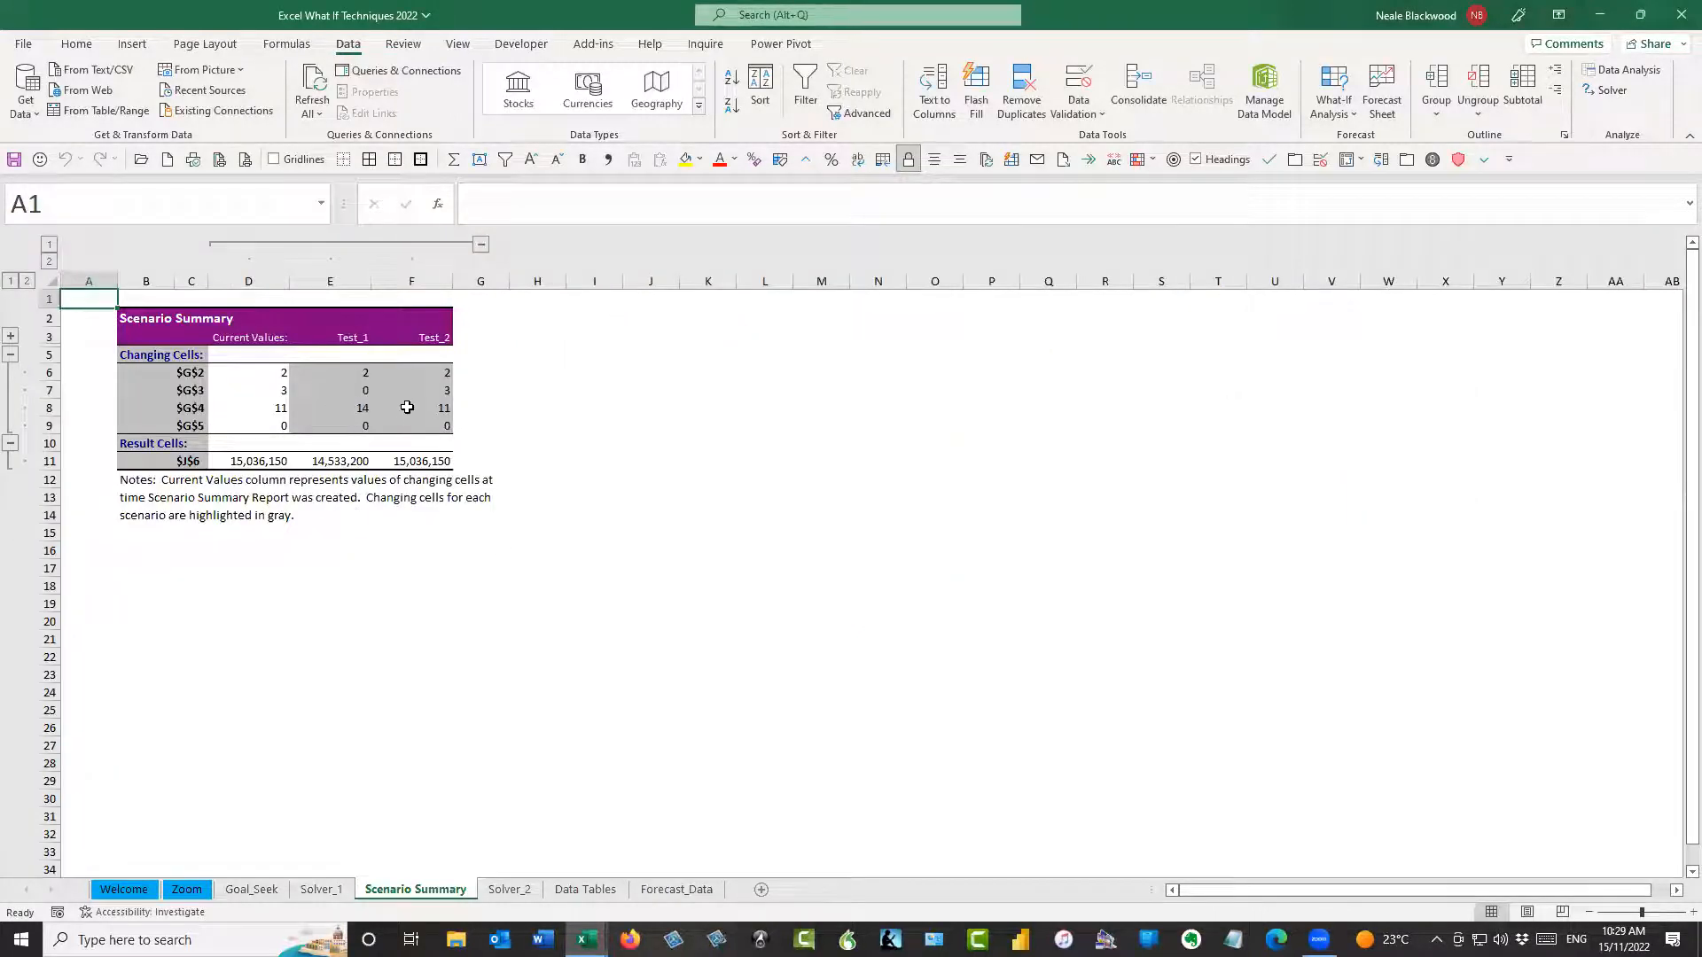
Compare the truck numbers and total running cost of Test_1 and Test_2 in the Scenario Summary report
drag(343, 337, 342, 463)
drag(426, 337, 436, 461)
drag(363, 373, 416, 428)
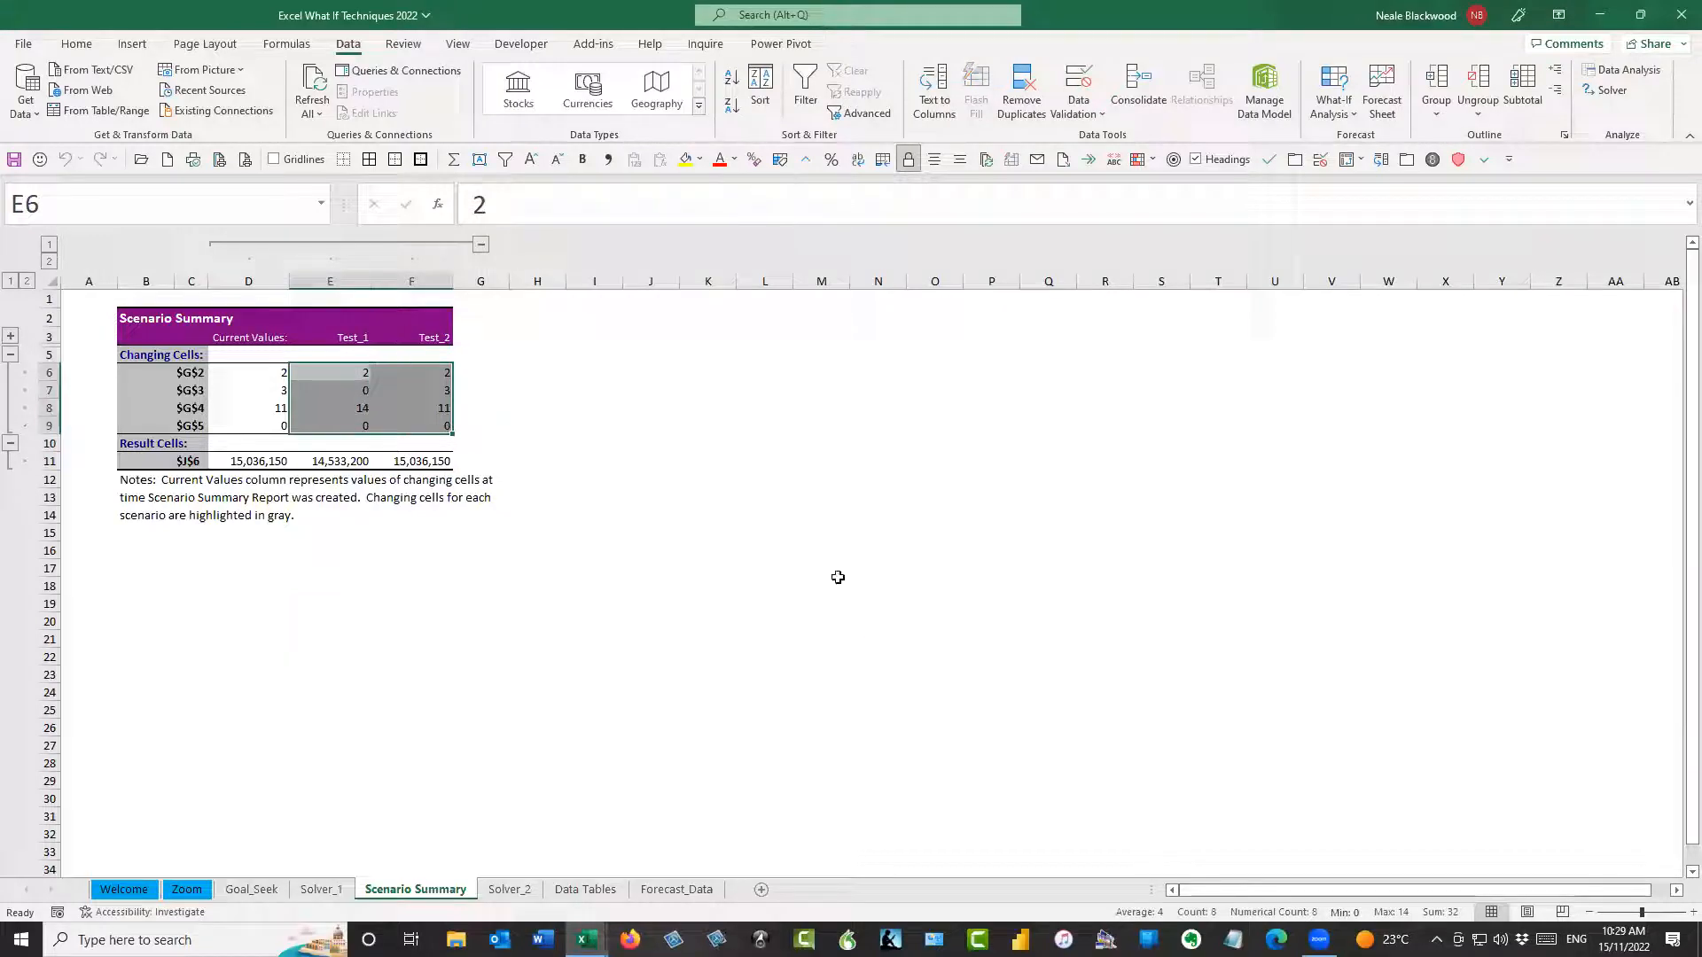
scroll(843, 618, up, 5)
drag(625, 625, 719, 624)
drag(468, 477, 479, 625)
click(619, 633)
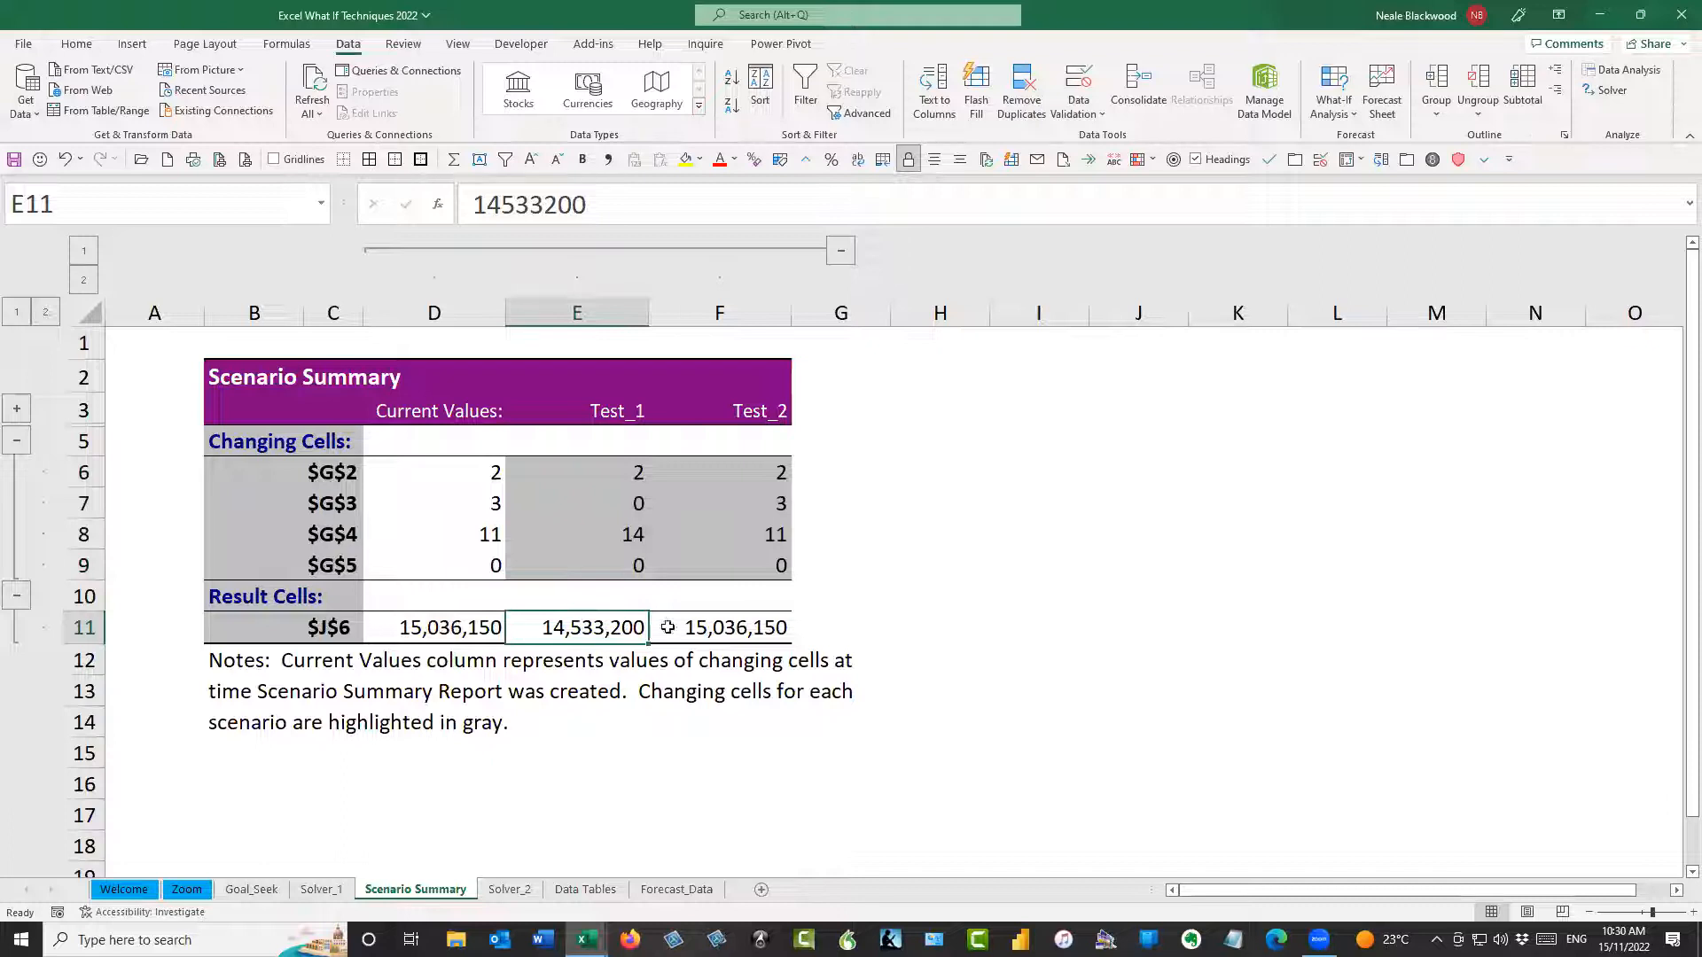
click(729, 625)
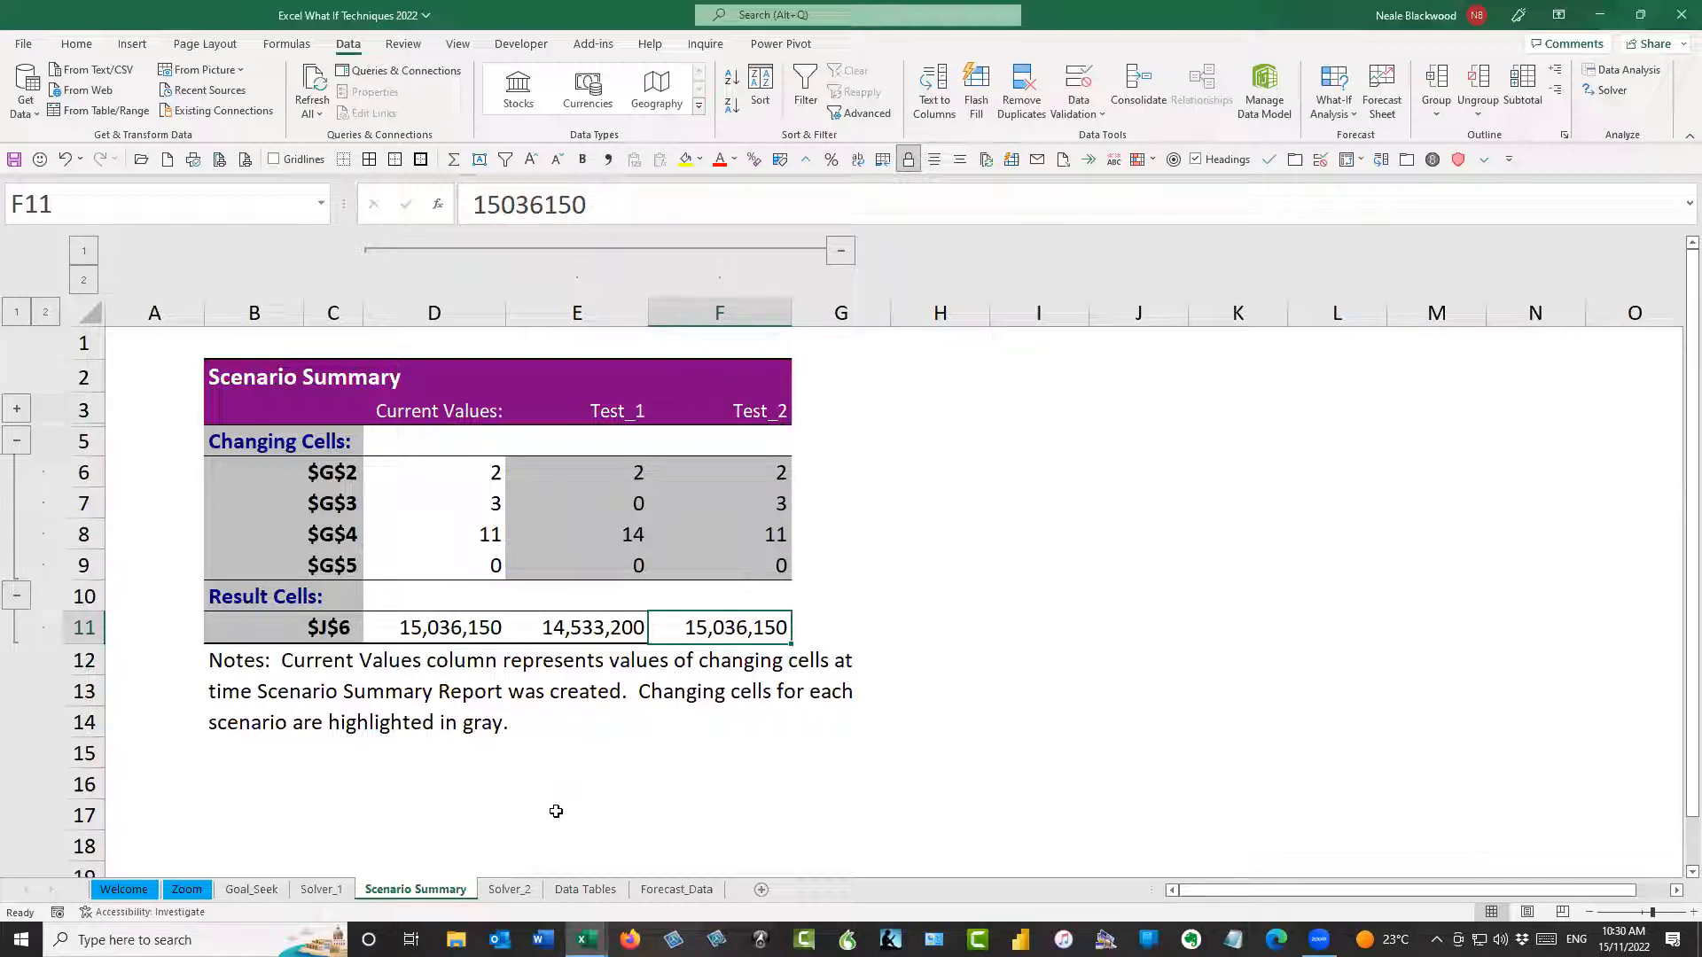
Return to the Solver_2 sheet and review the truck data across row 2 up to the Number of Trucks cells
click(510, 889)
click(680, 435)
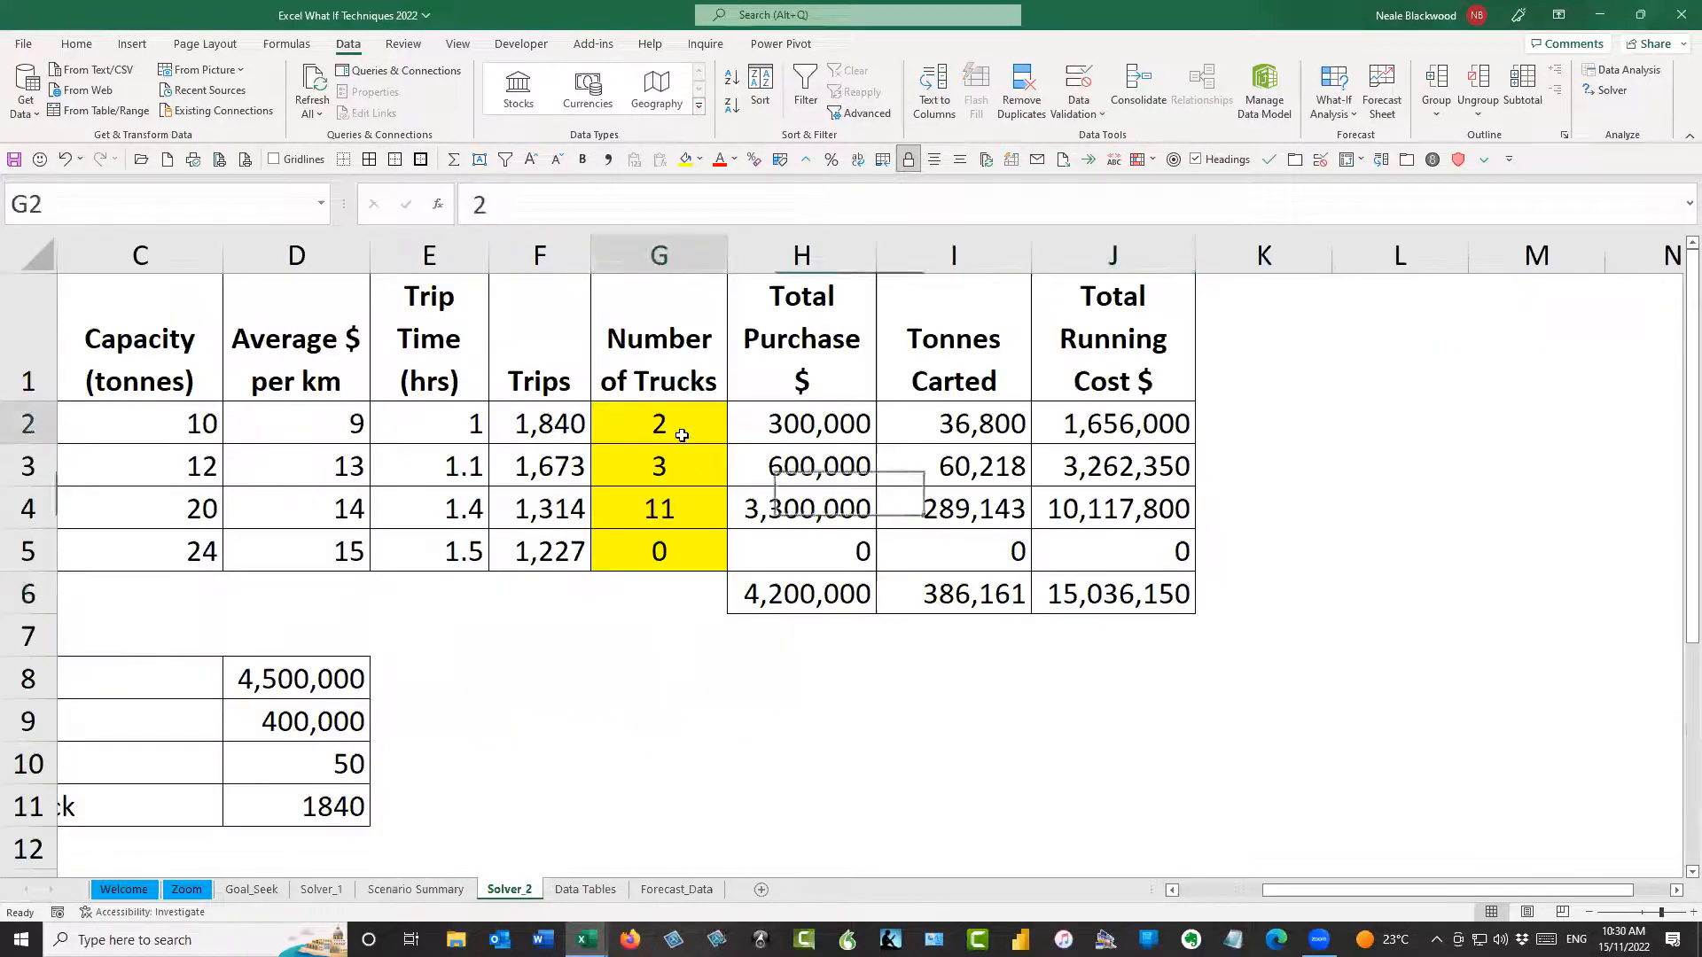
key(Left)
key(Left)
key(Left)
key(Left)
key(Left)
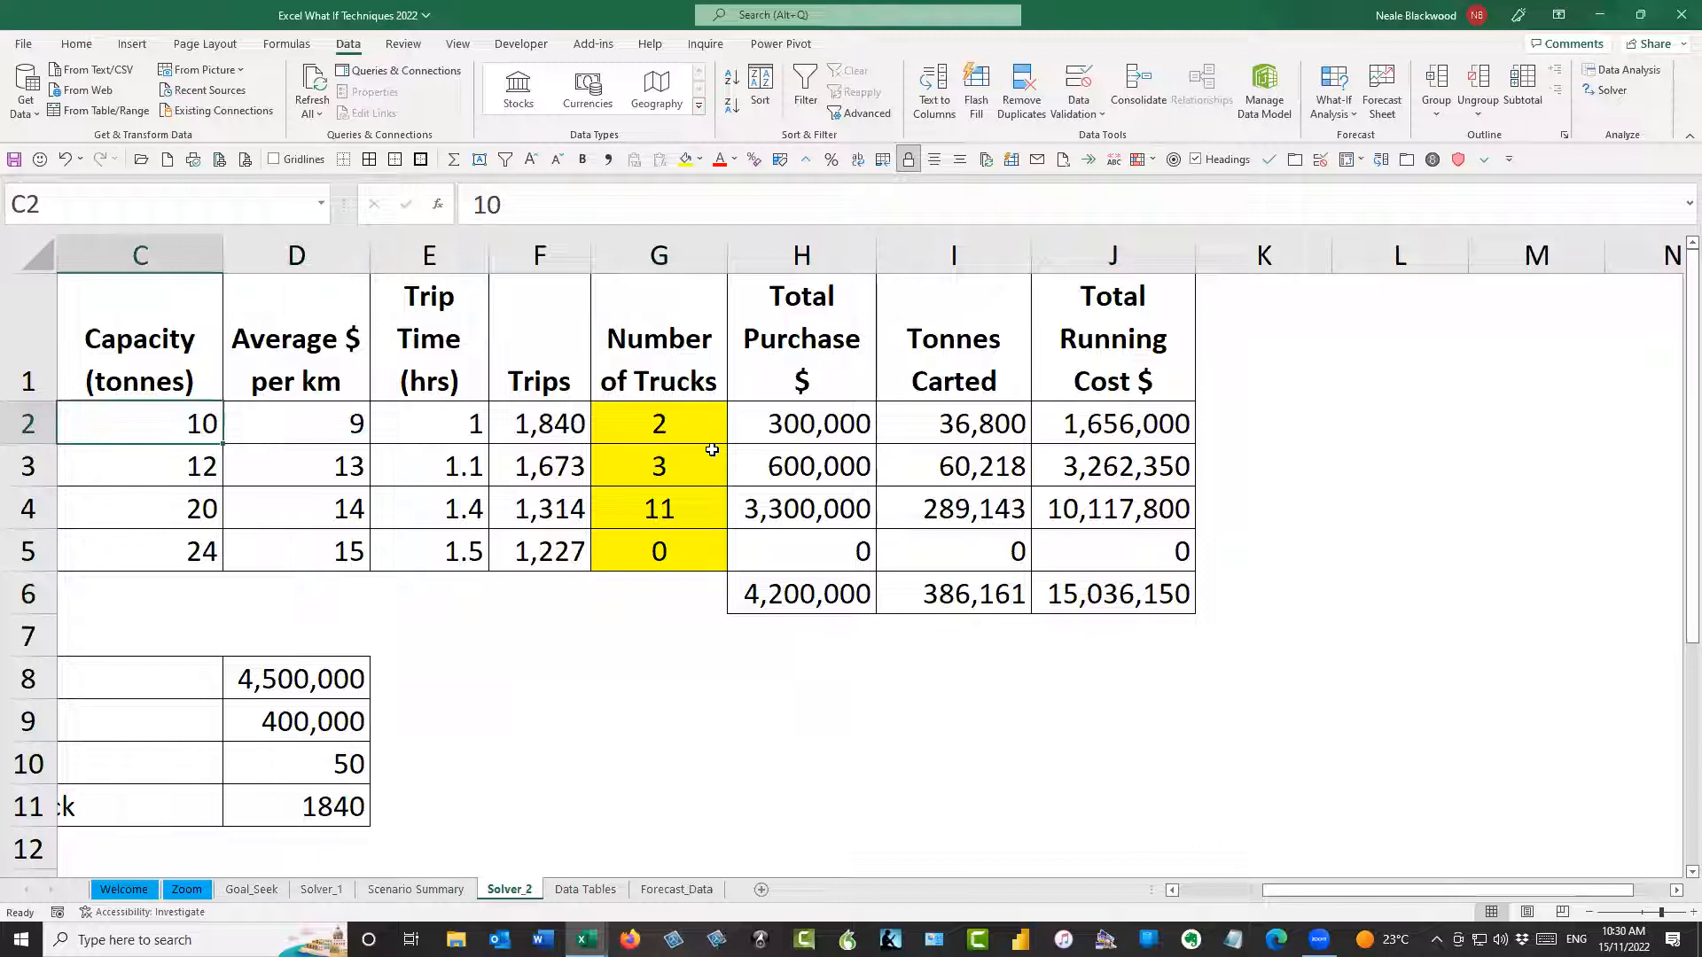
key(Right)
key(Left)
key(Left)
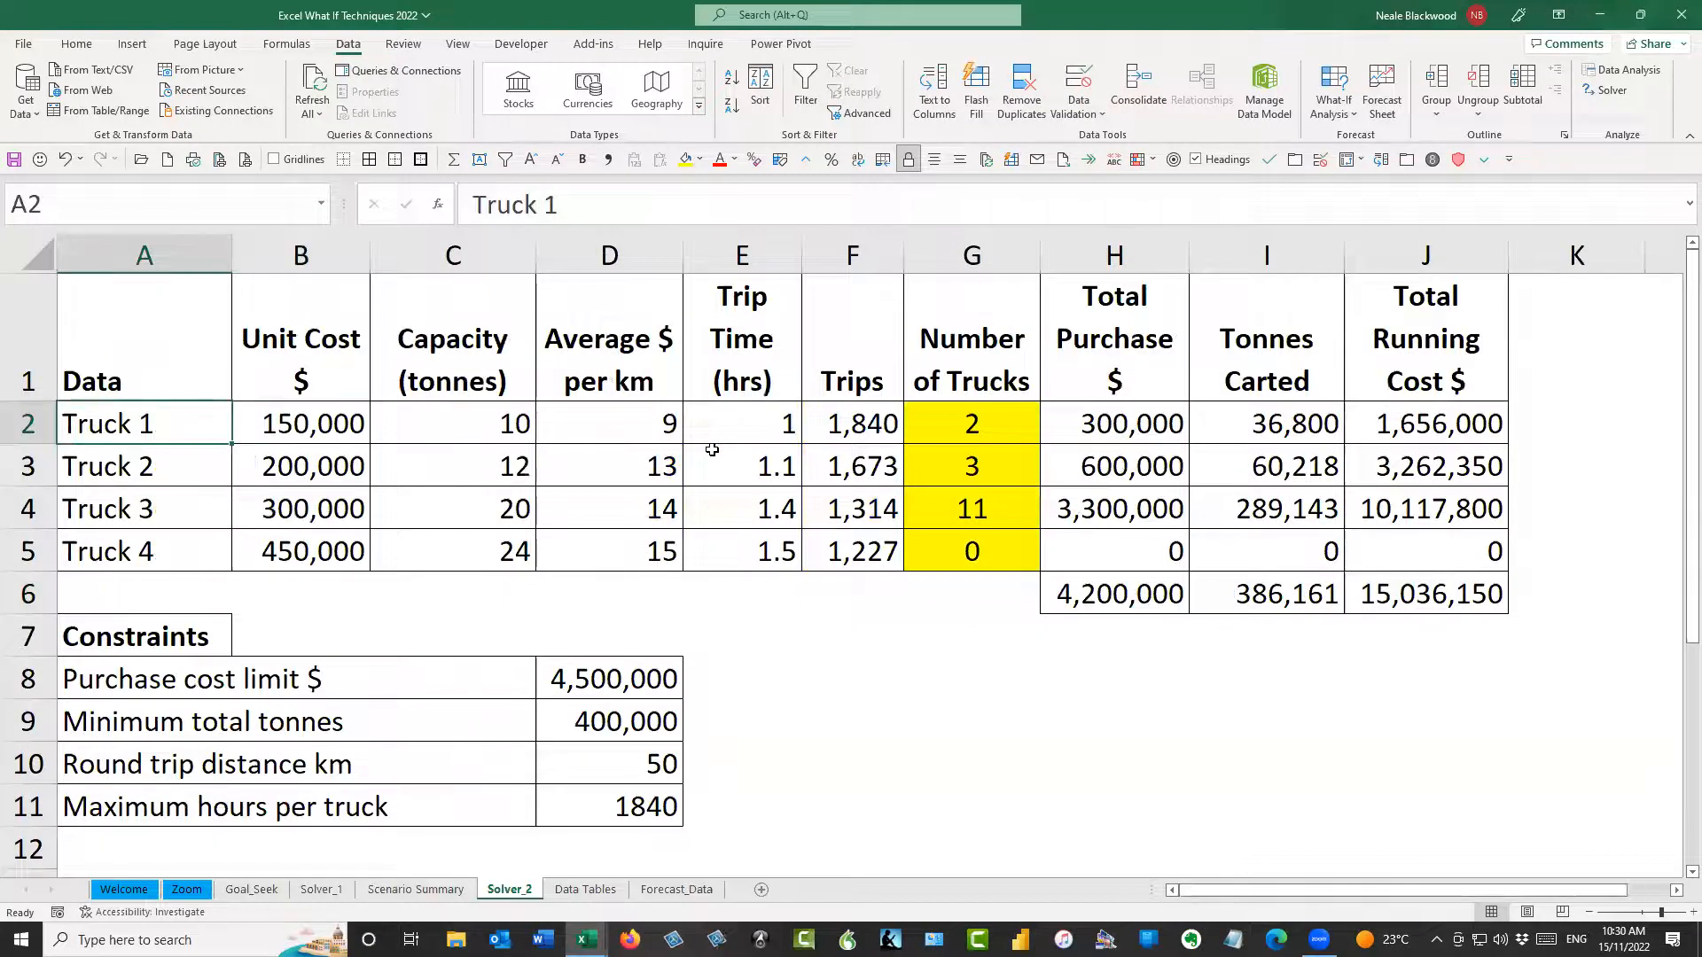
key(Right)
key(Right)
key(Right)
key(Right)
key(Right)
key(Right)
key(Down)
key(Down)
key(Down)
key(Down)
key(Down)
key(Down)
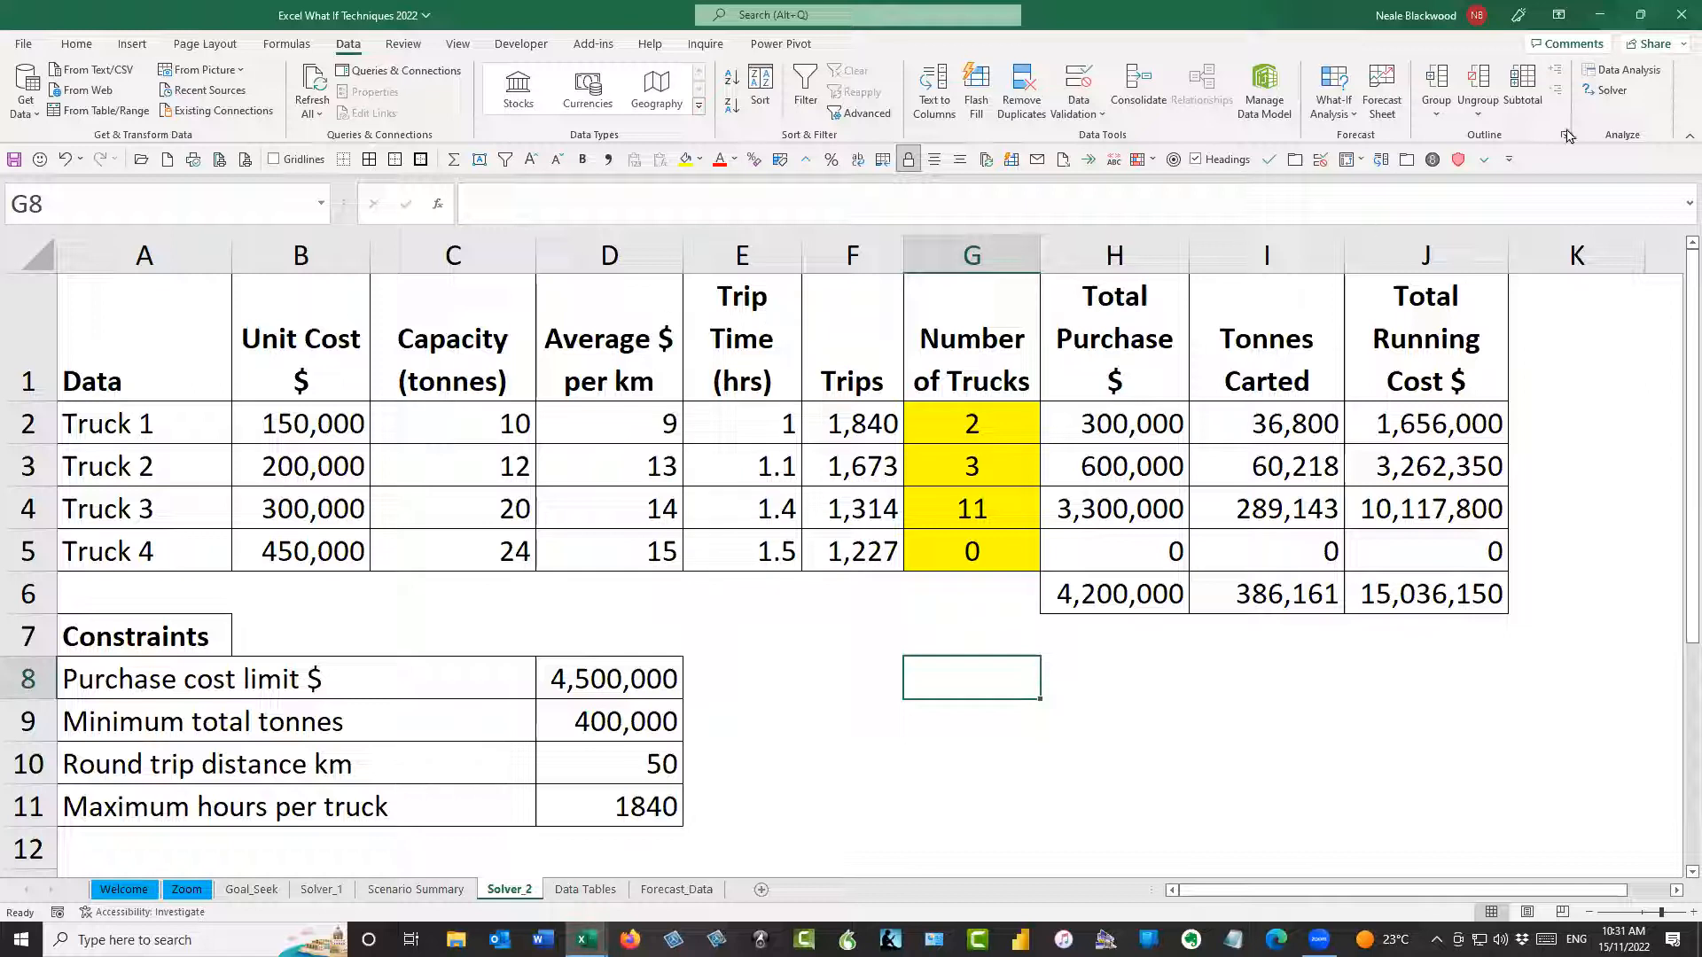
Open Solver and inspect how its options handle integer constraints, leaving Ignore Integer Constraints switched off
click(1606, 89)
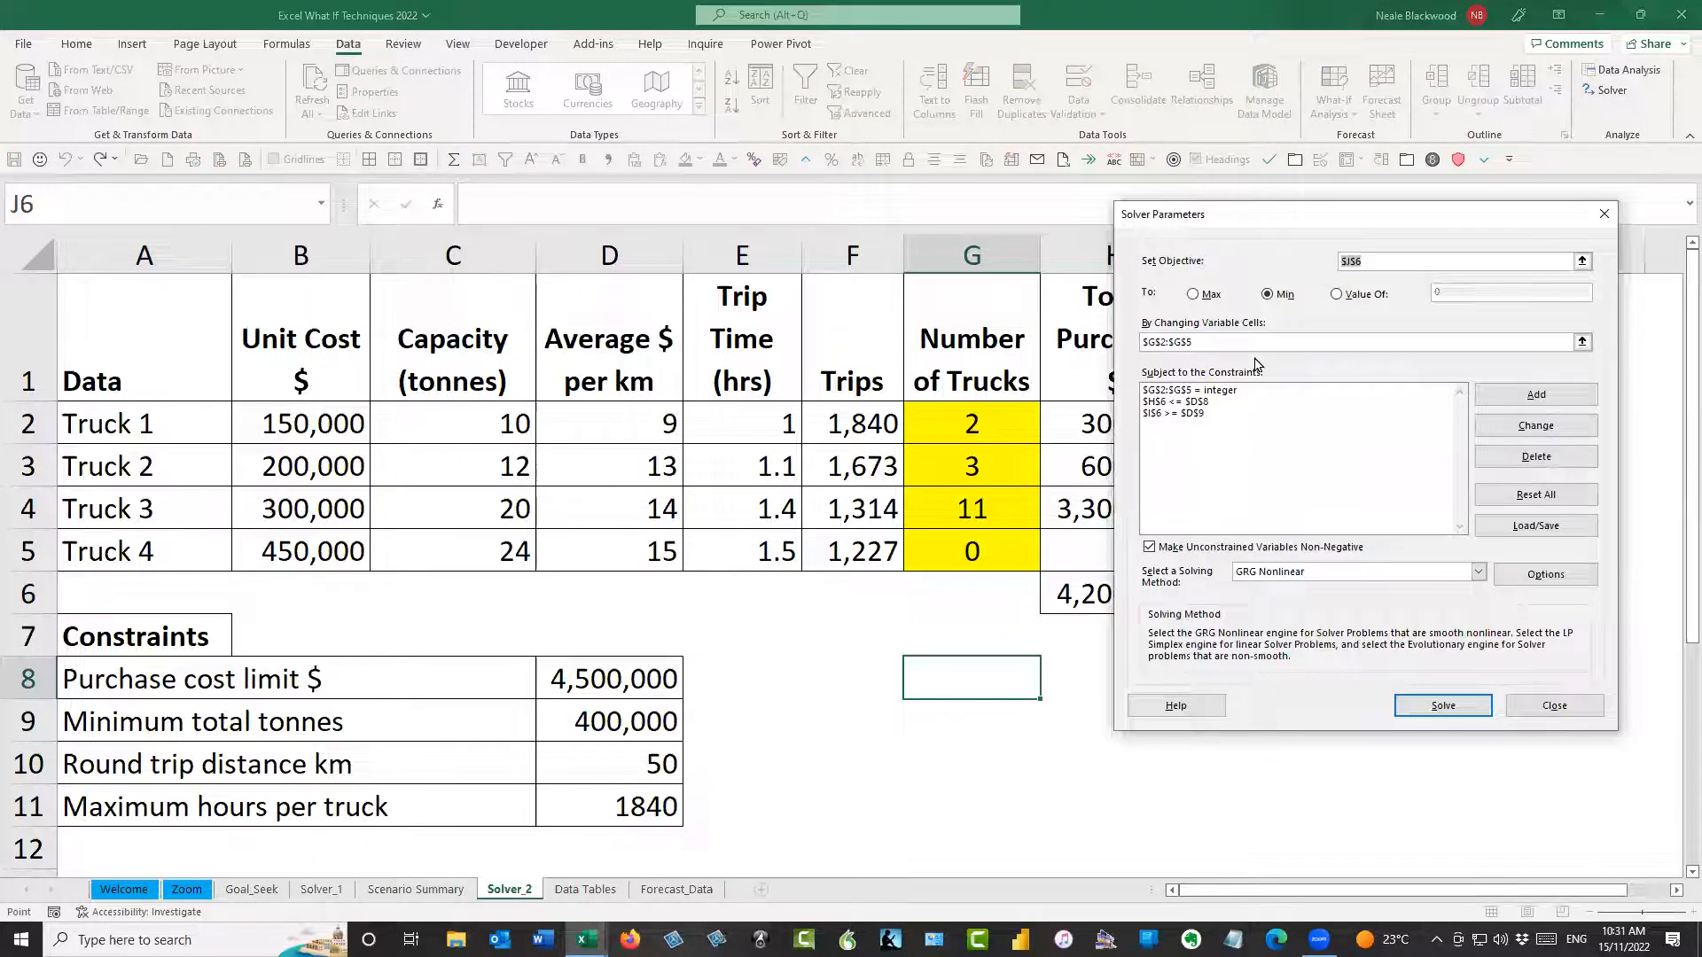
drag(1319, 223, 828, 233)
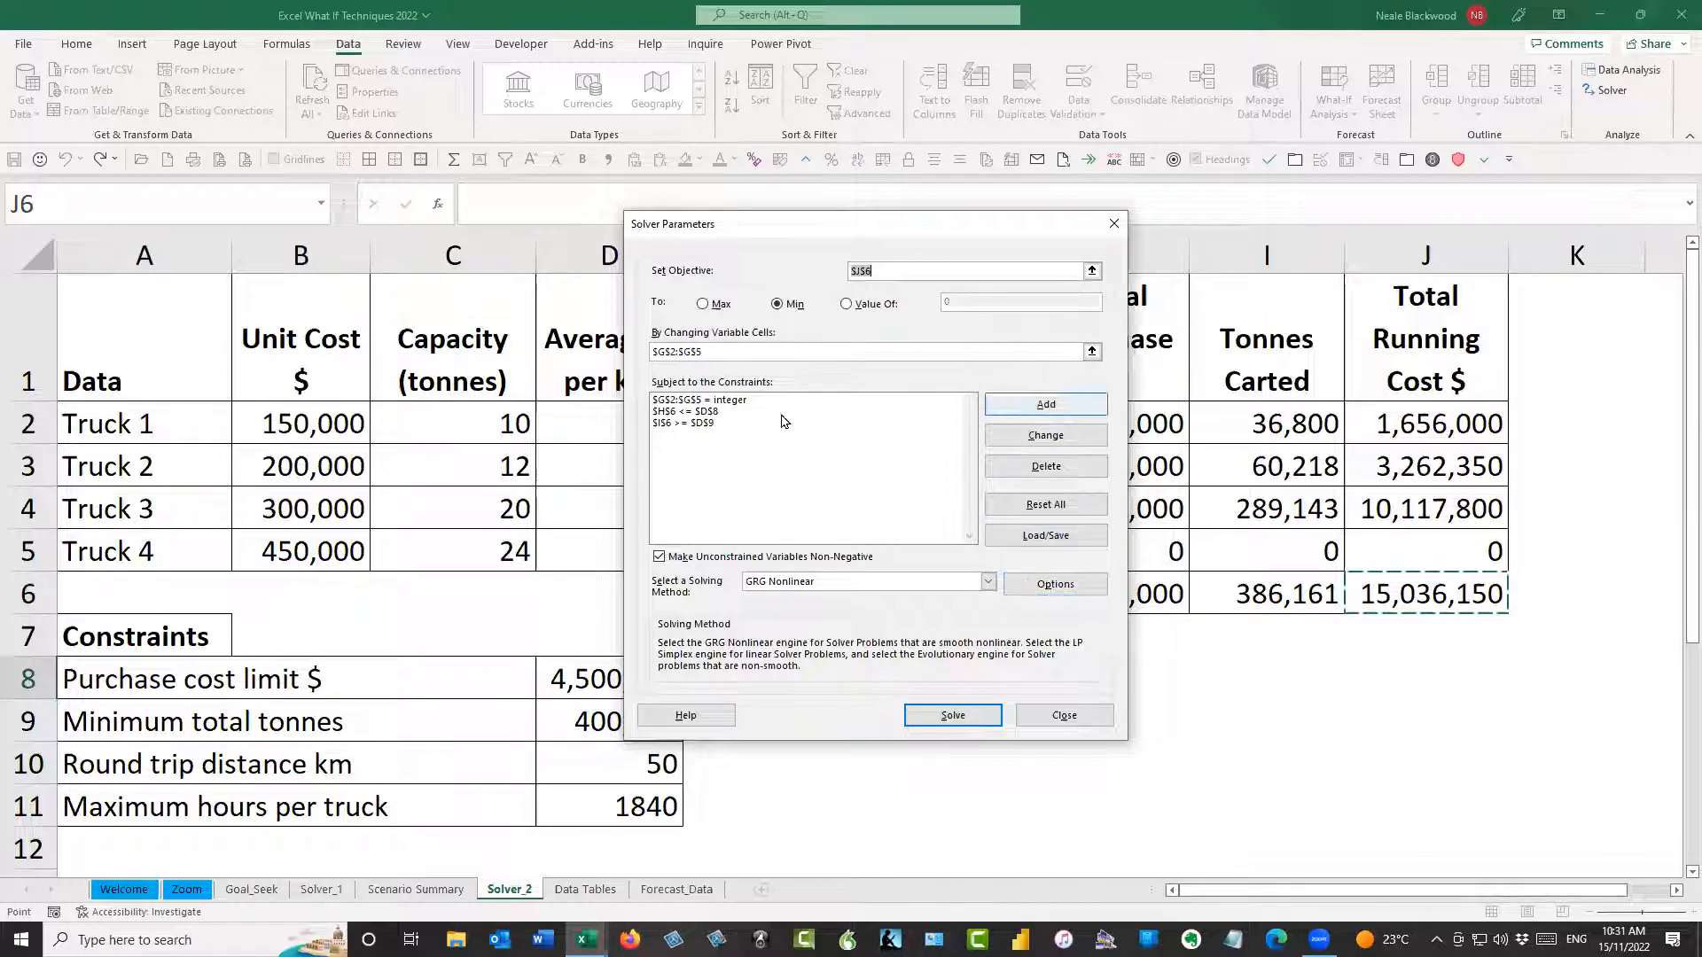
click(723, 403)
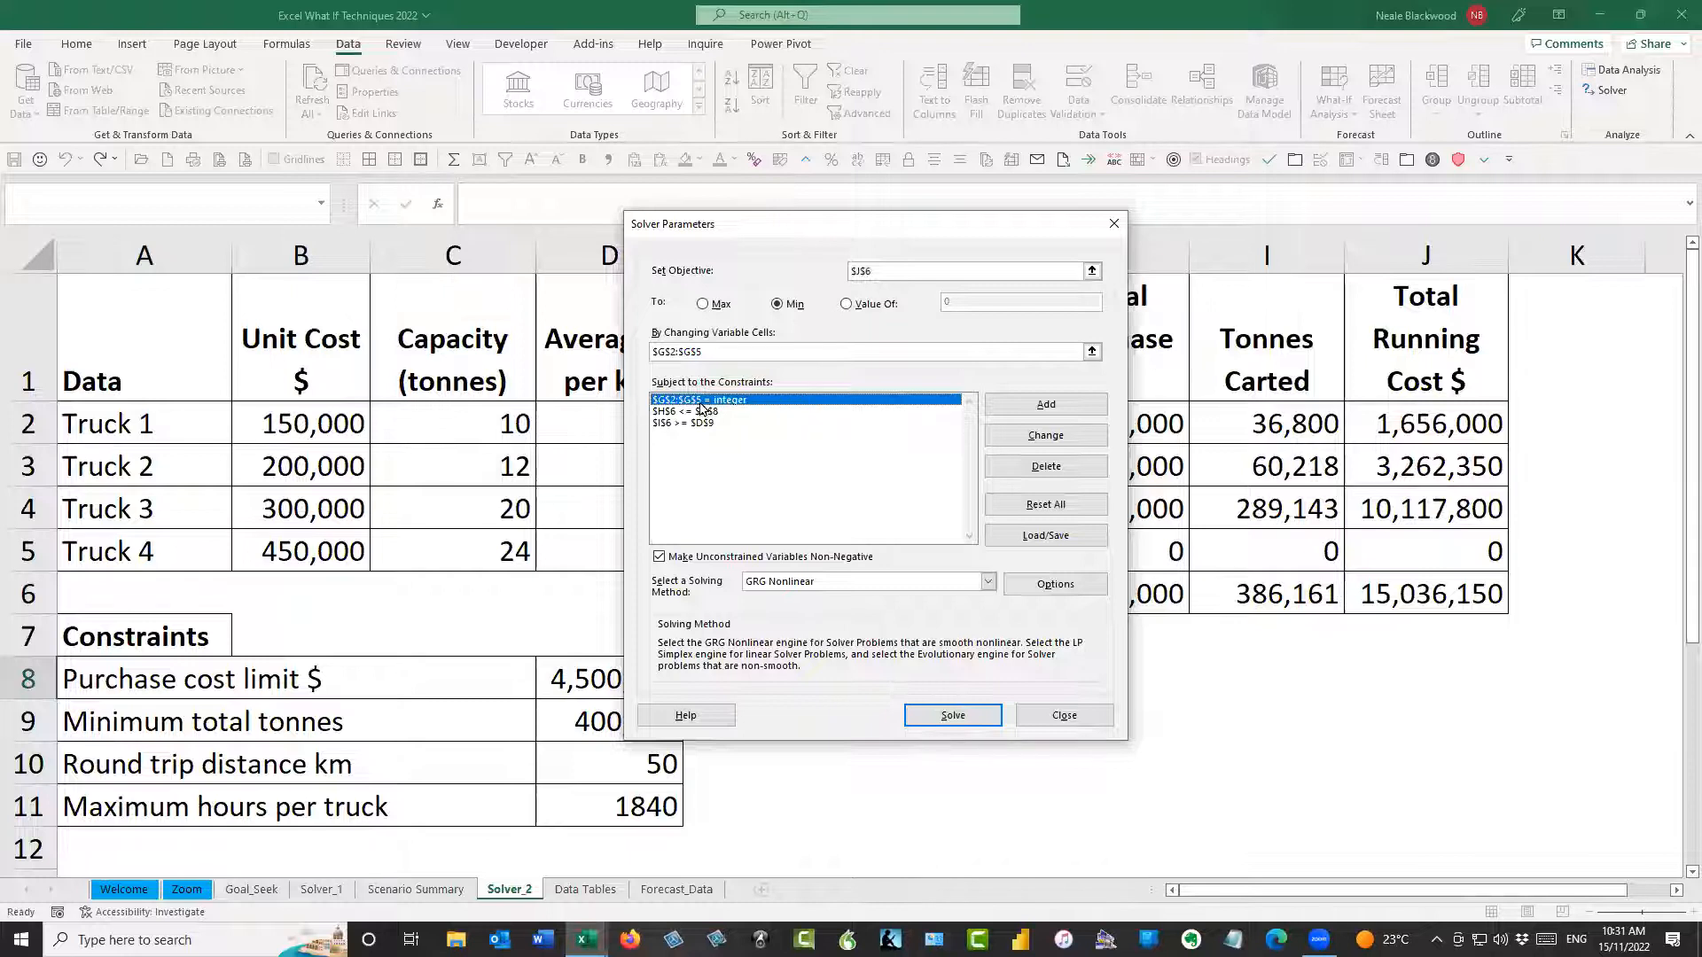
click(1063, 592)
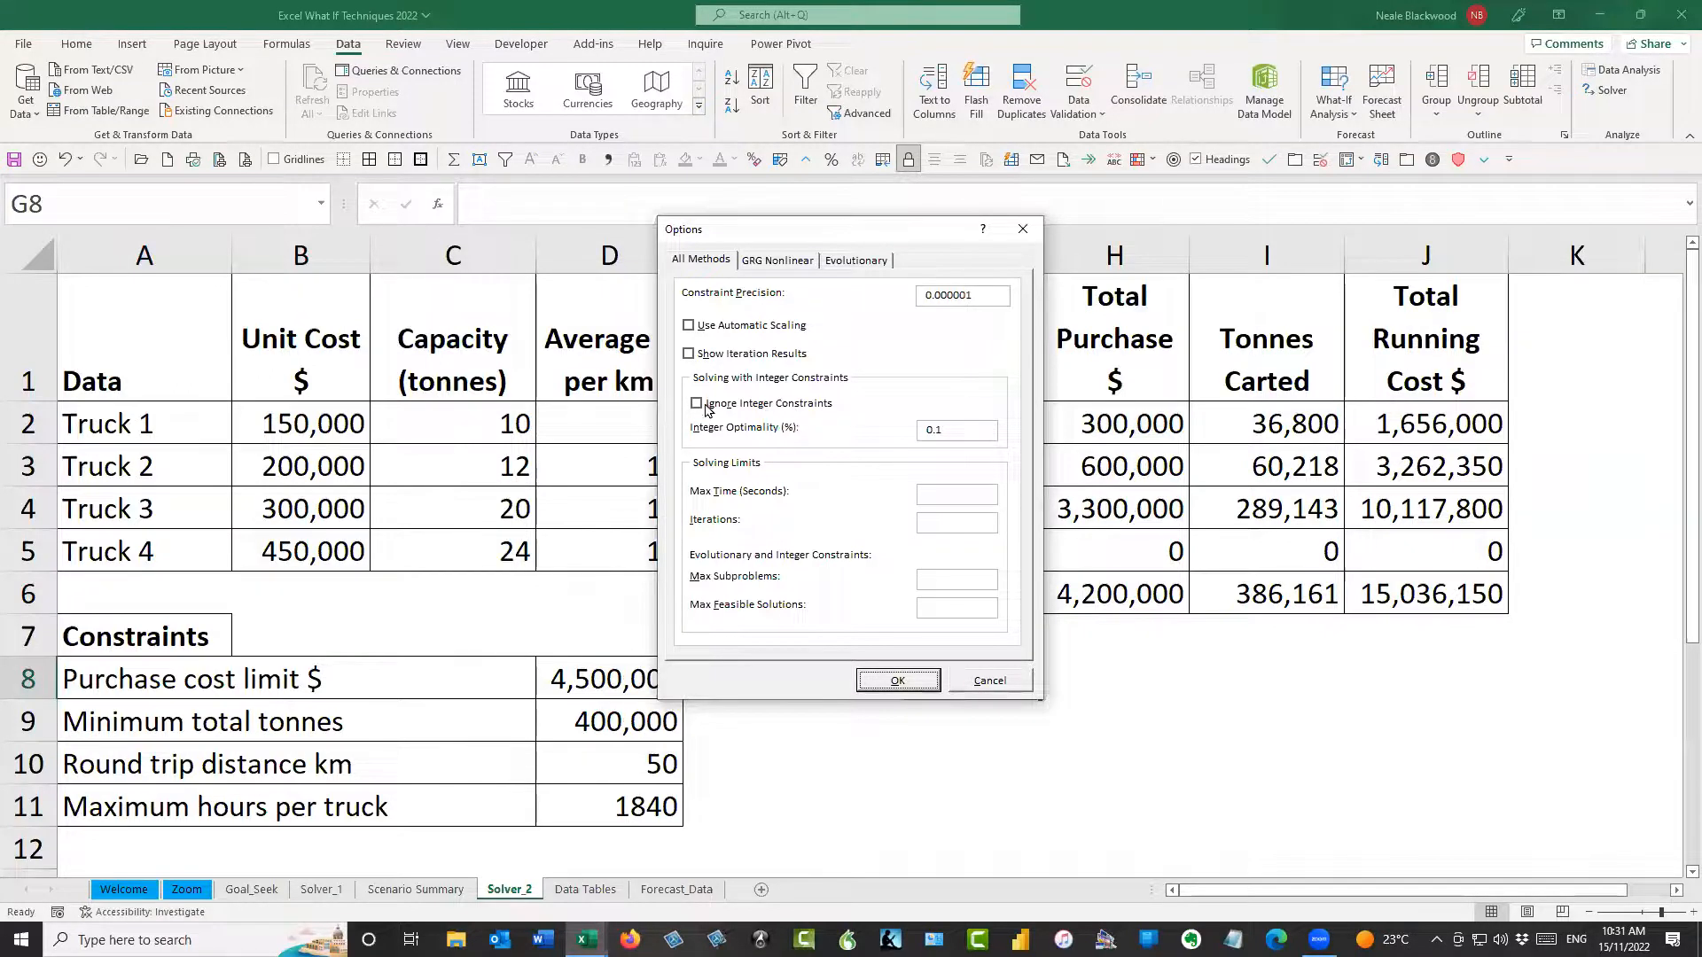
click(727, 406)
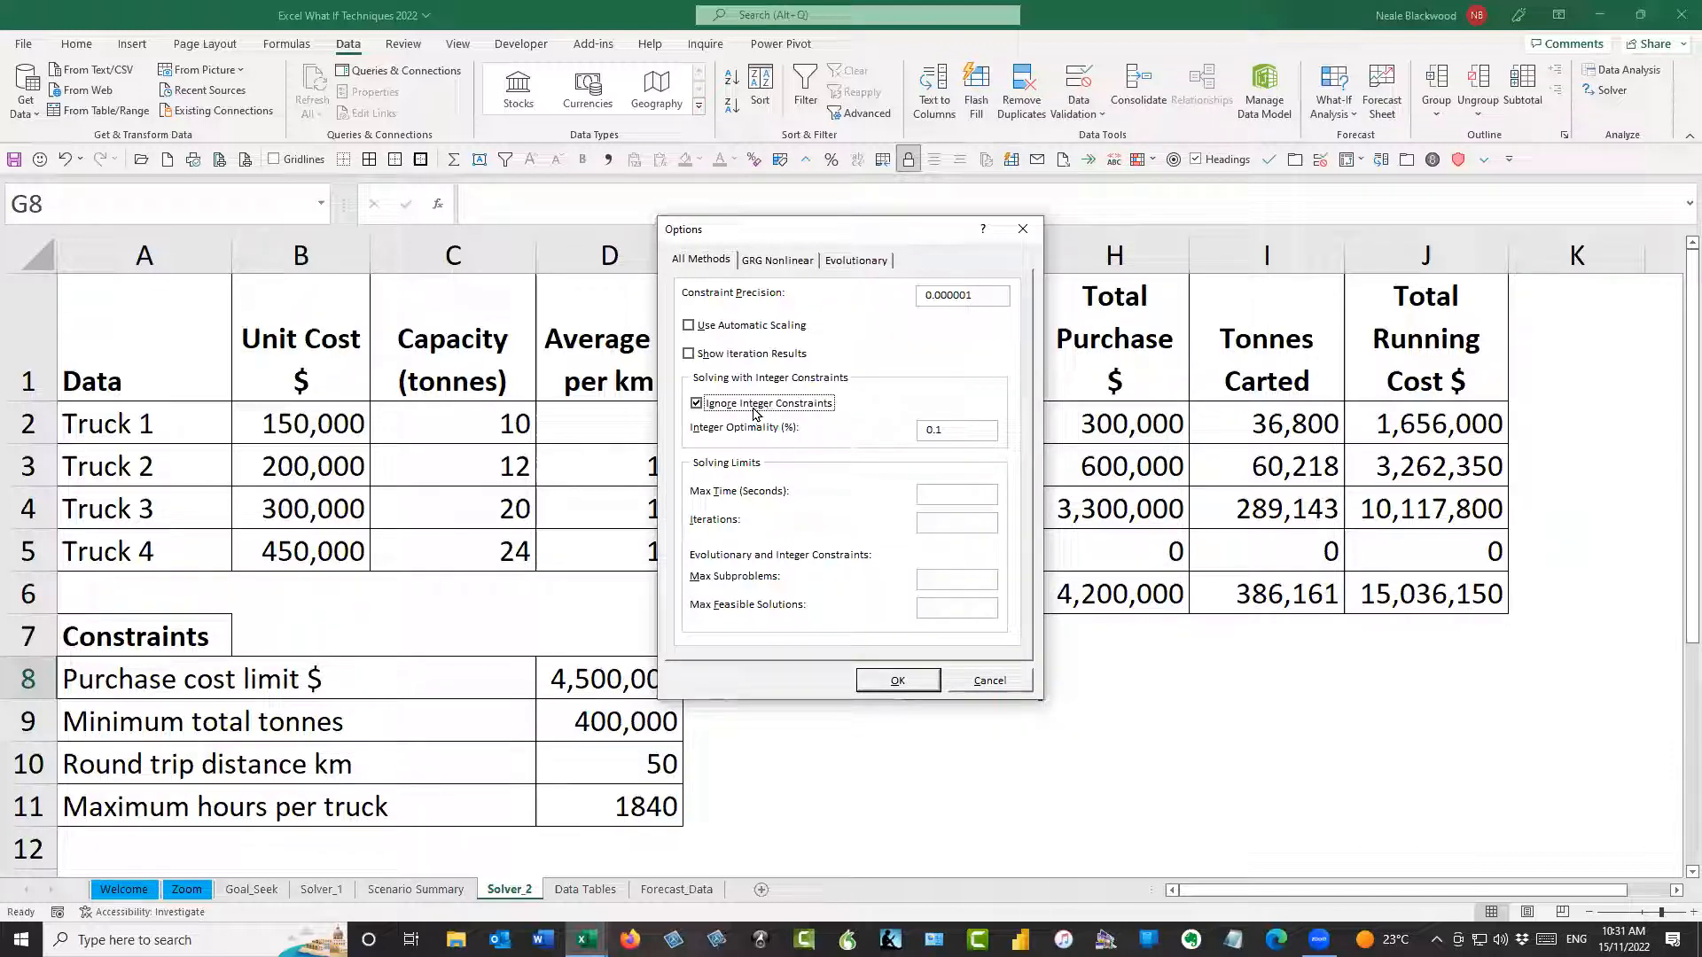
click(697, 404)
click(918, 683)
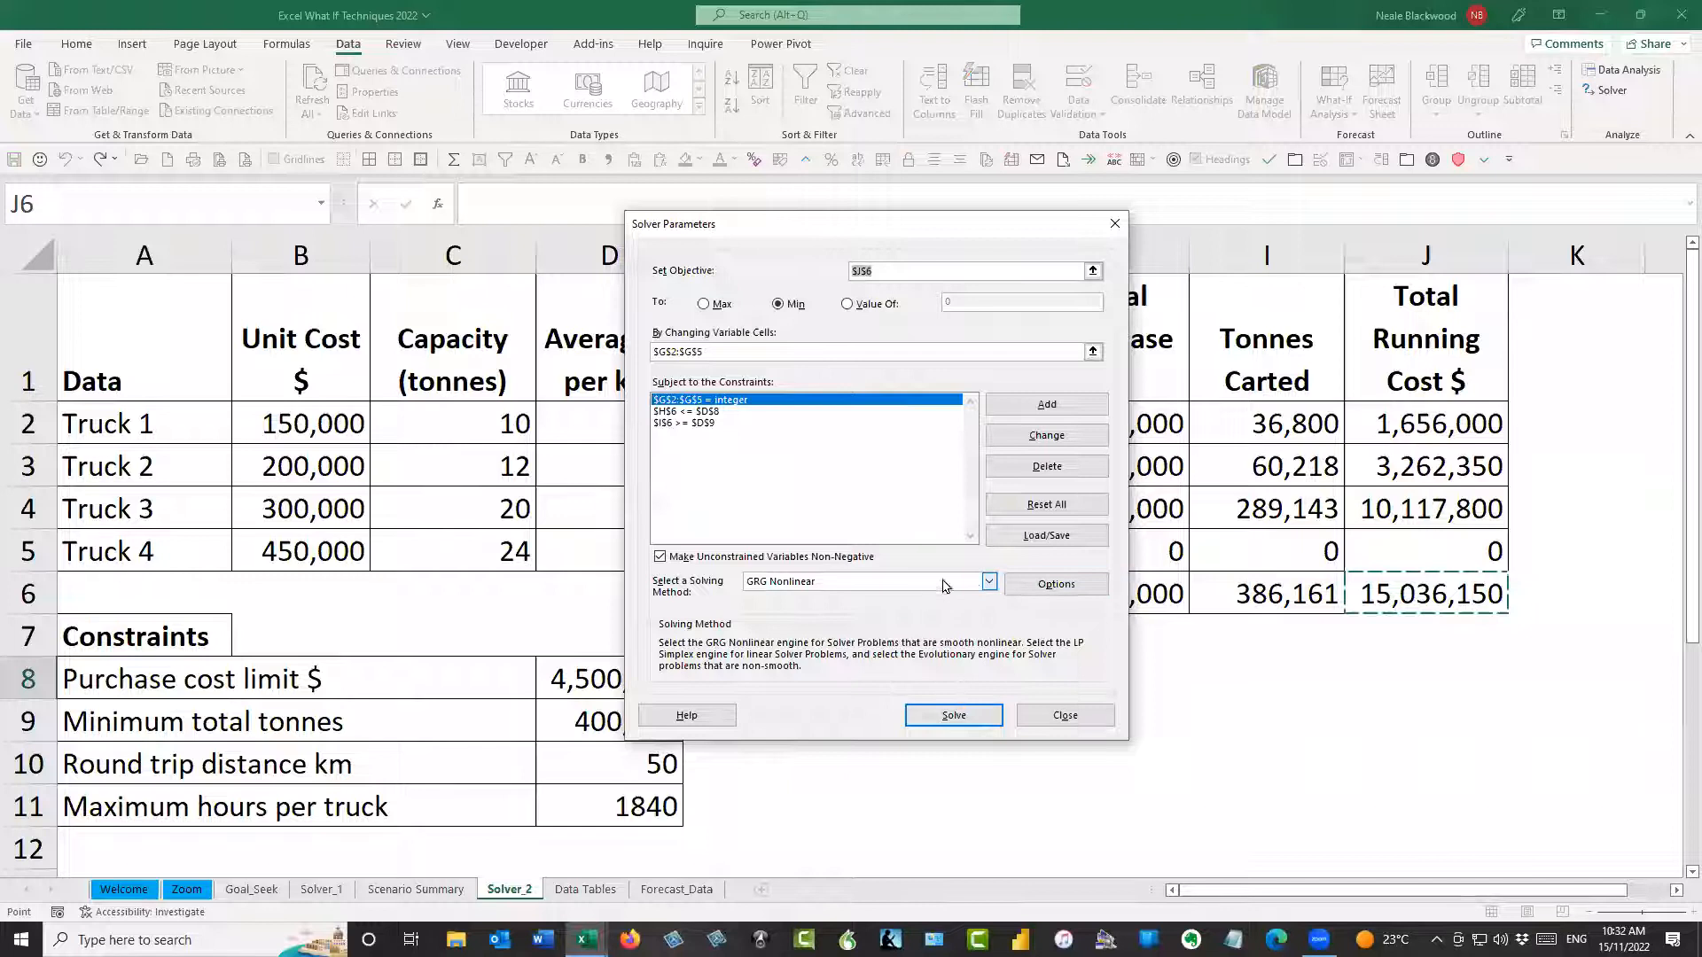
Solve the truck model with the Simplex LP solving method, keeping the truck numbers and totals in view
click(988, 581)
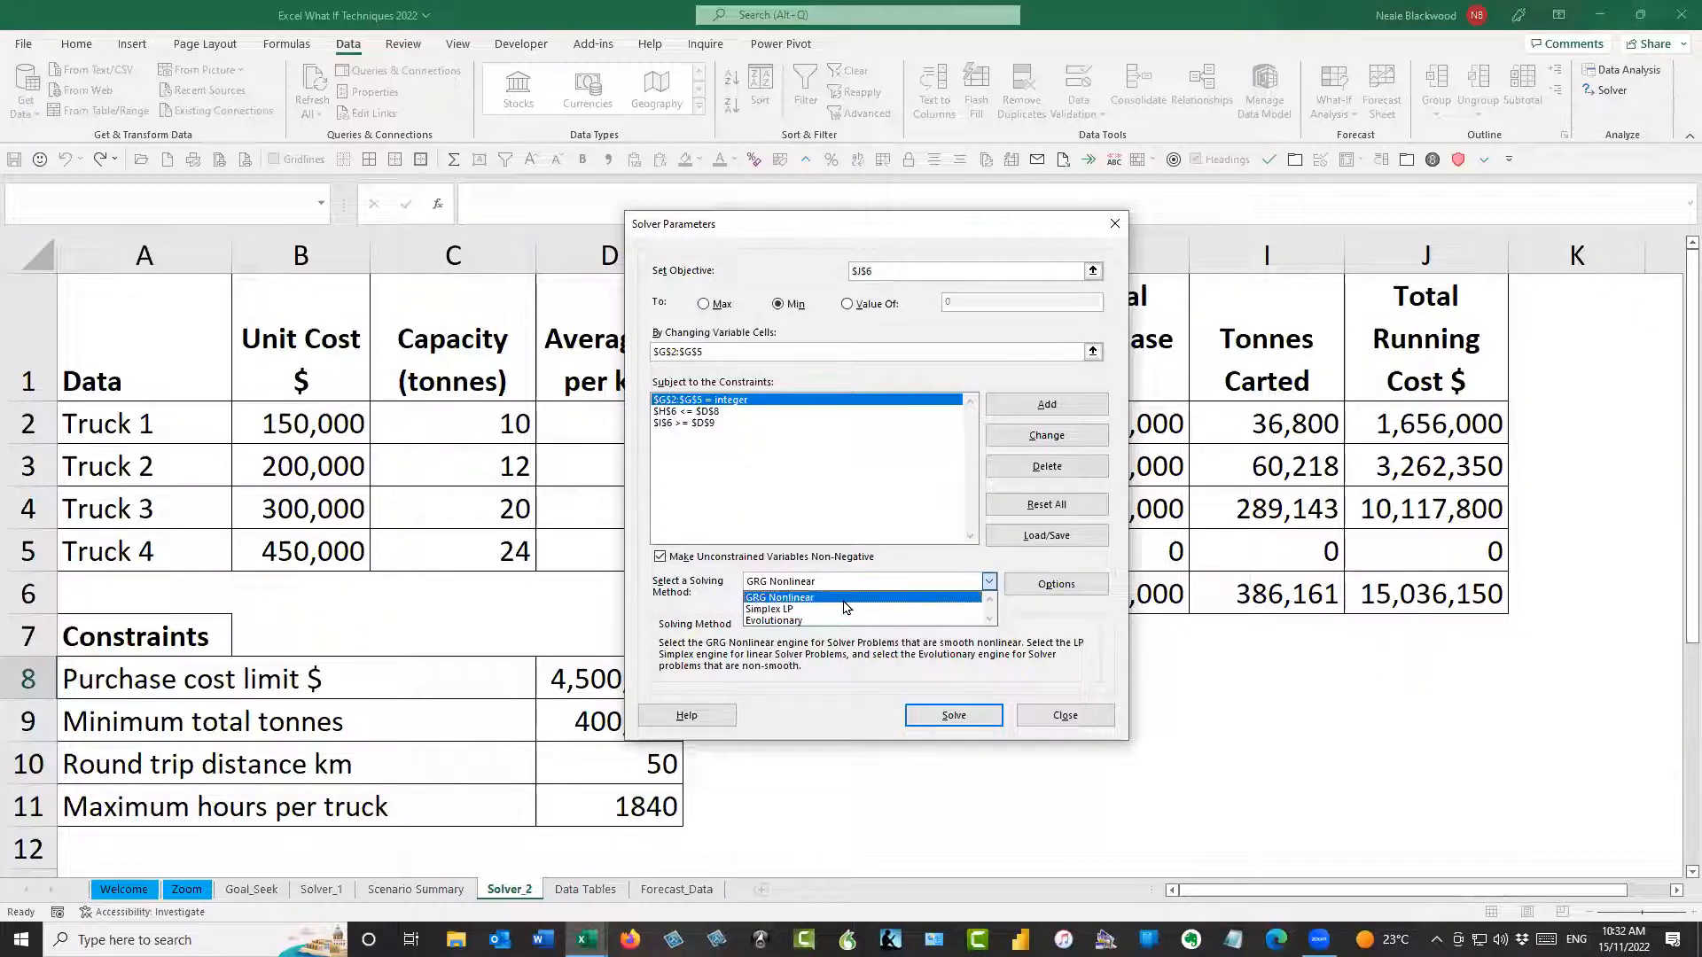
click(797, 611)
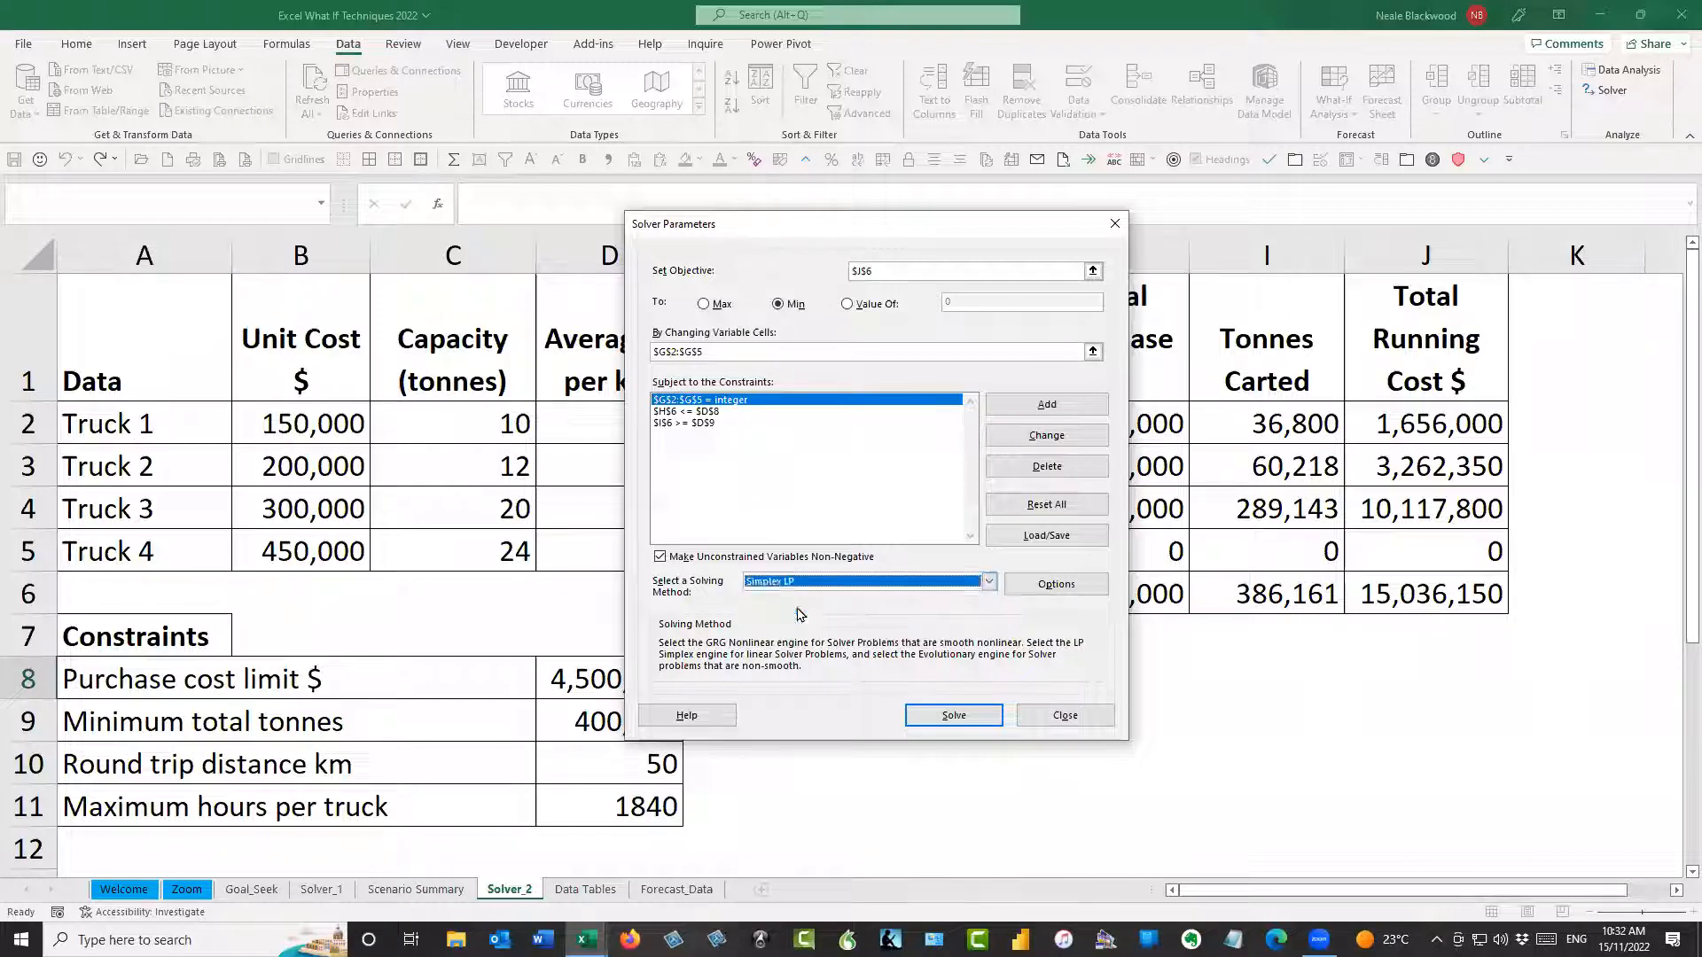
click(954, 715)
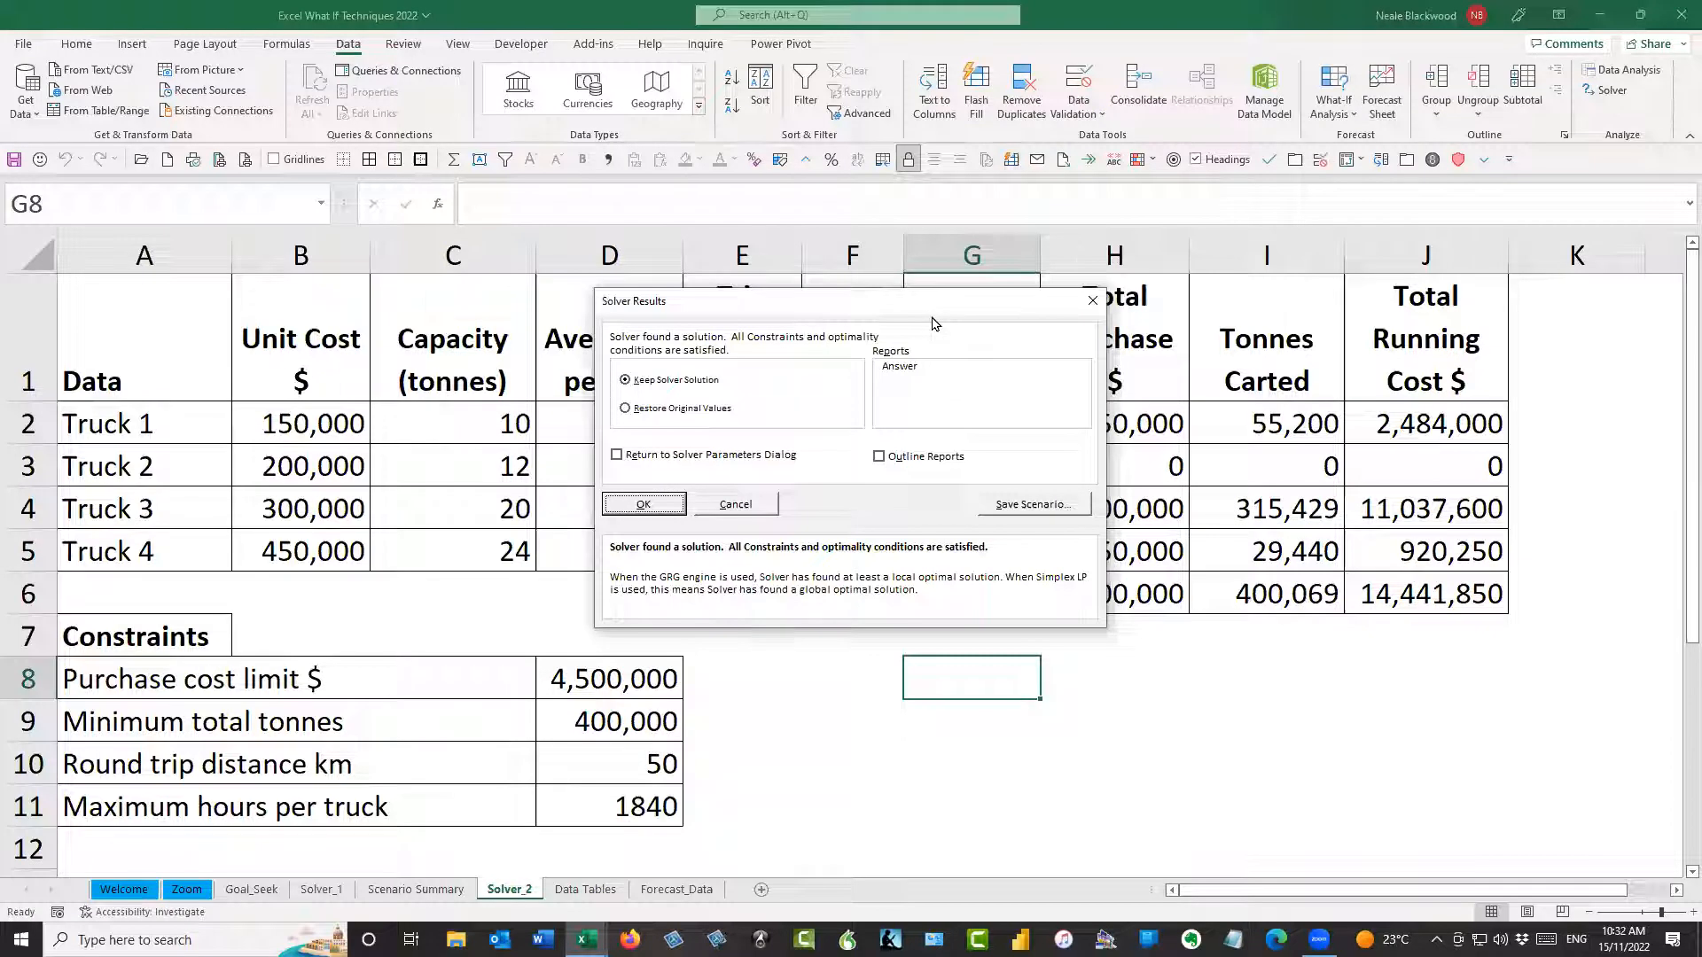
drag(932, 324, 1397, 334)
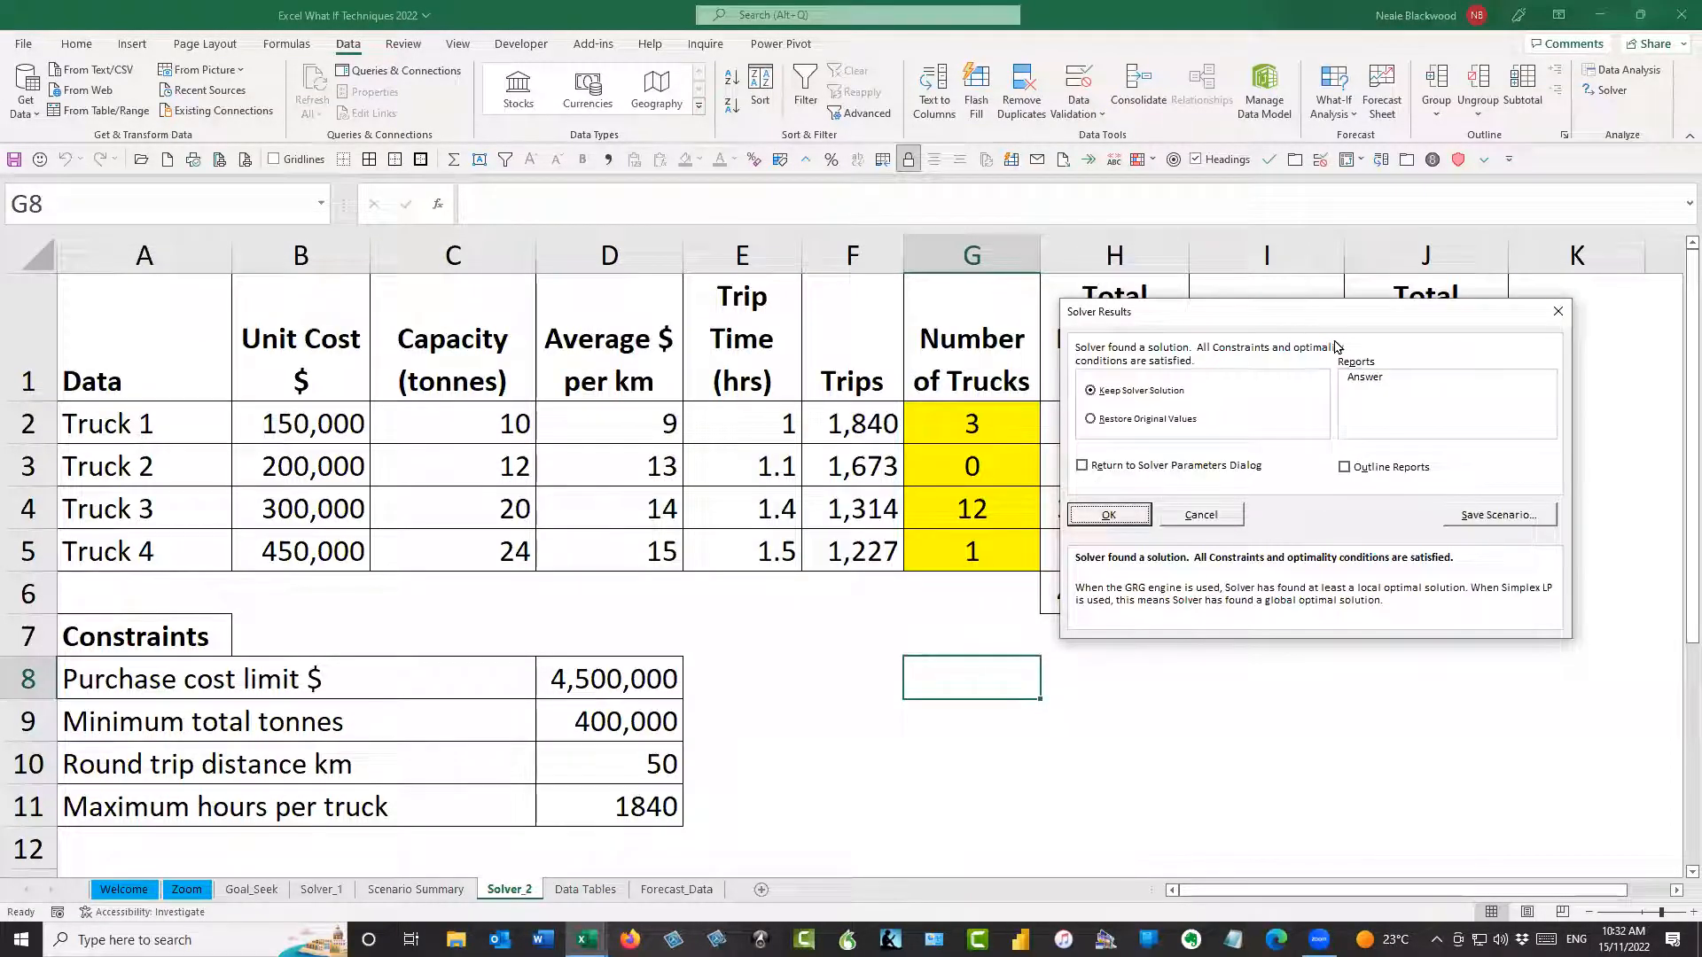
drag(1334, 311, 1330, 640)
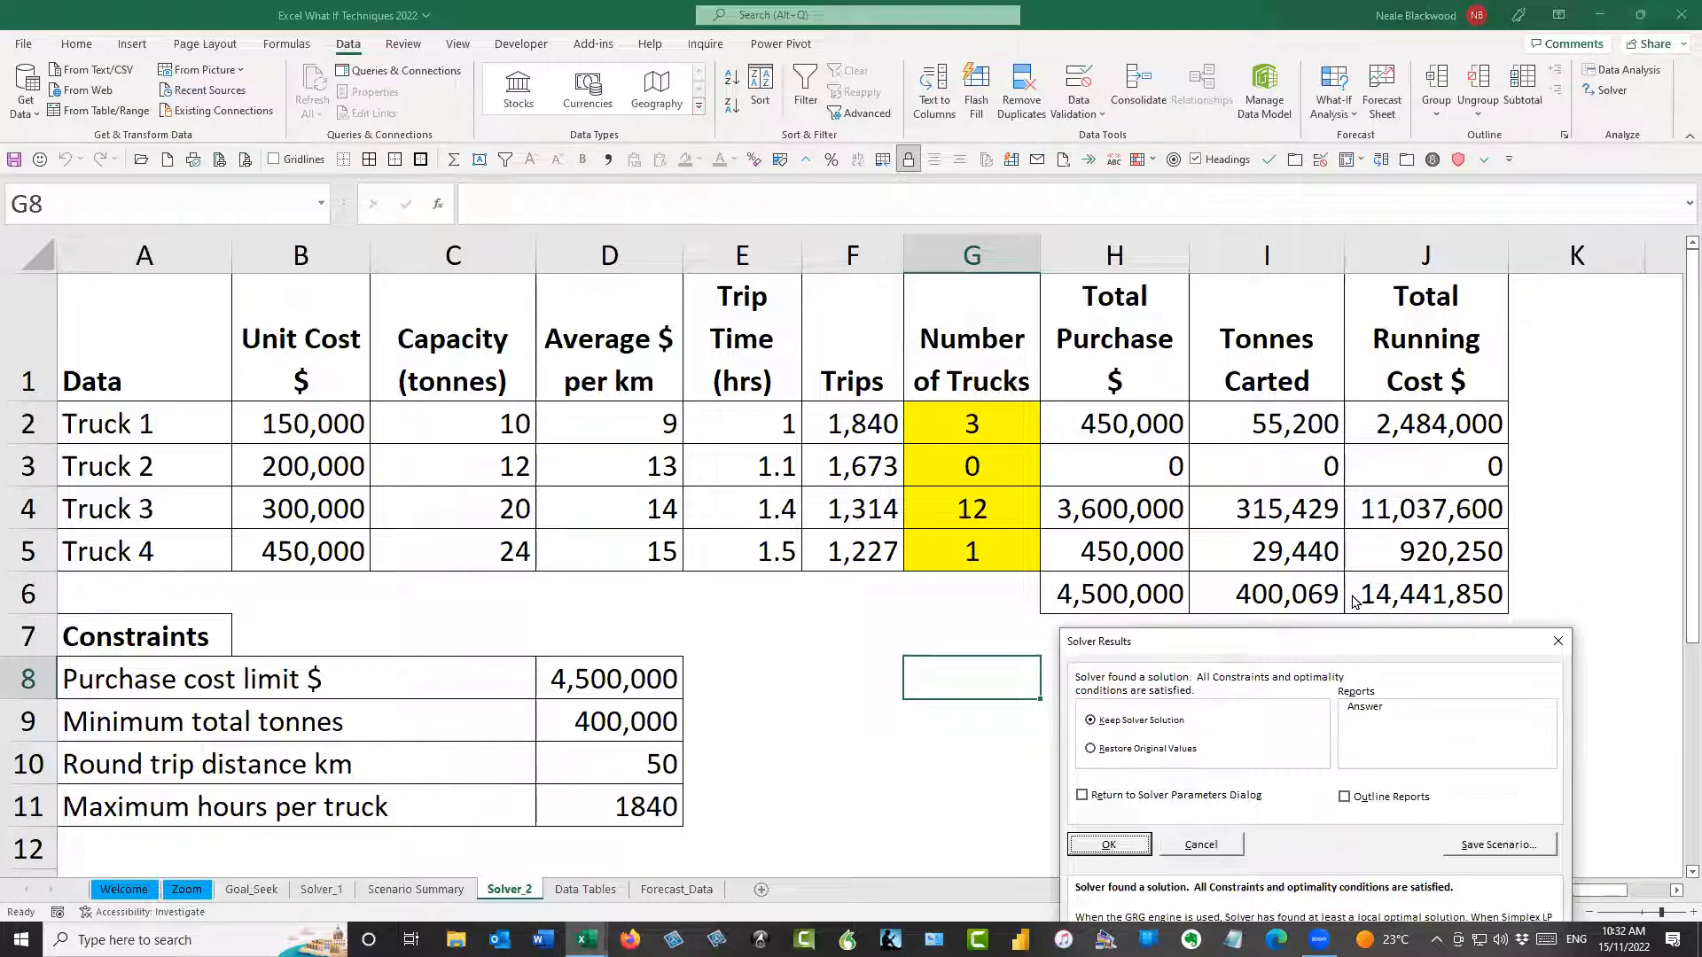
Save the Simplex LP result as scenario test_3 and keep the Solver solution
click(1438, 512)
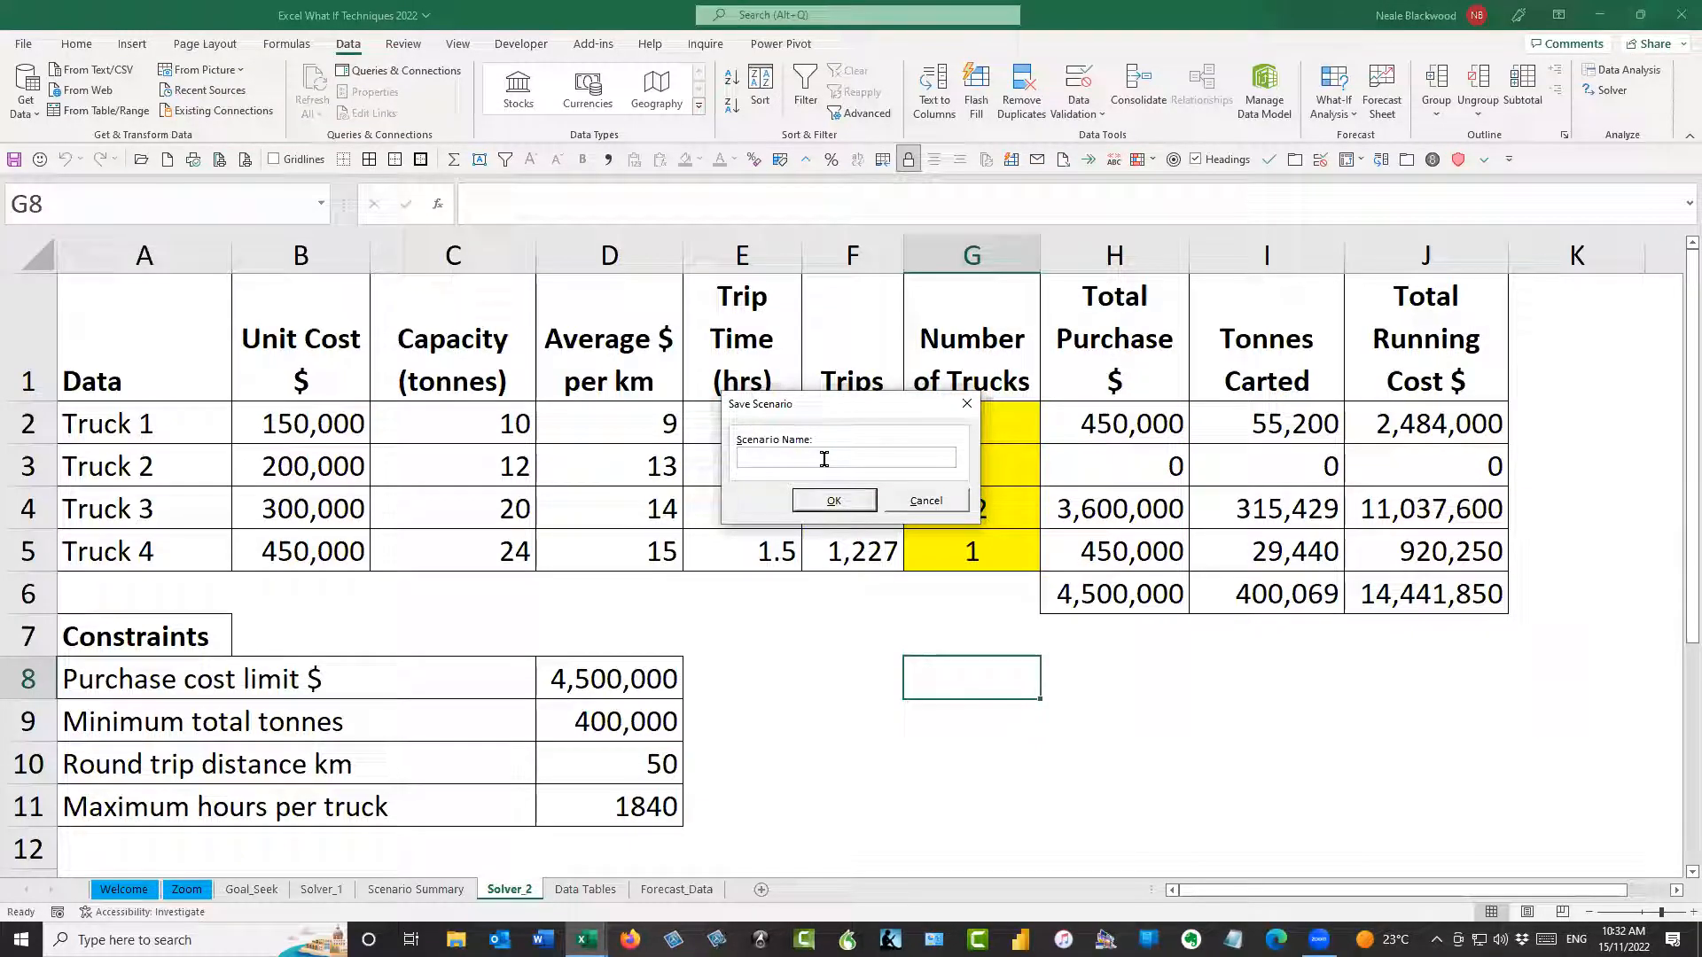
text(test_3)
click(834, 500)
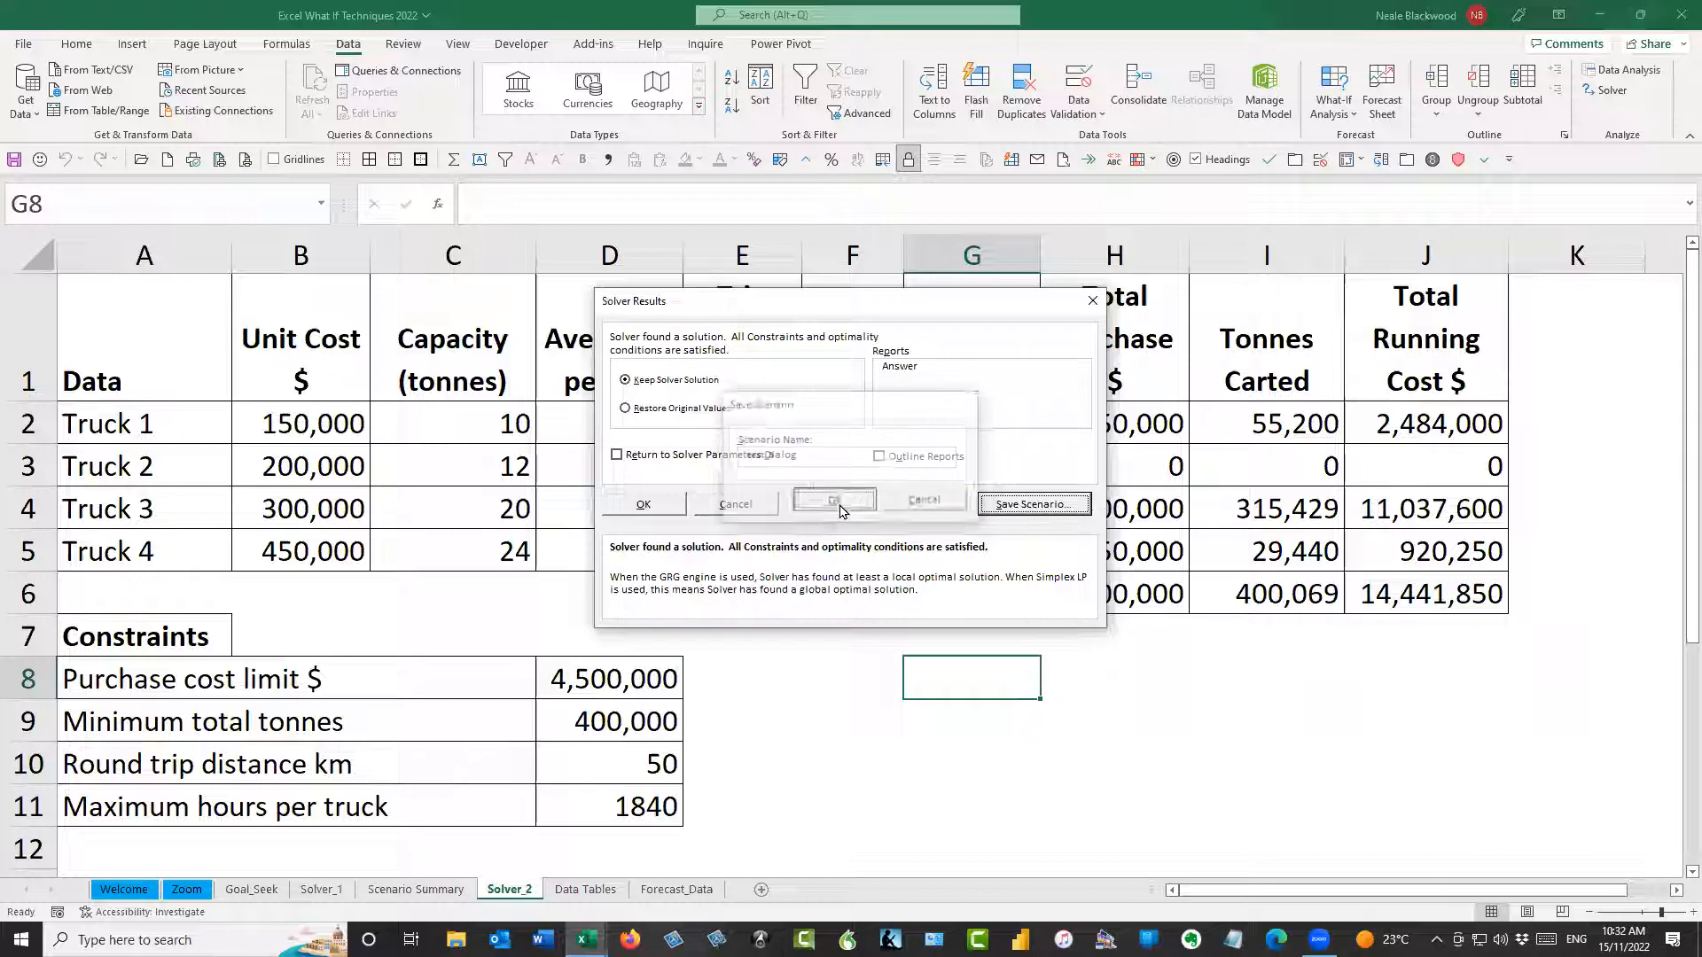
click(660, 502)
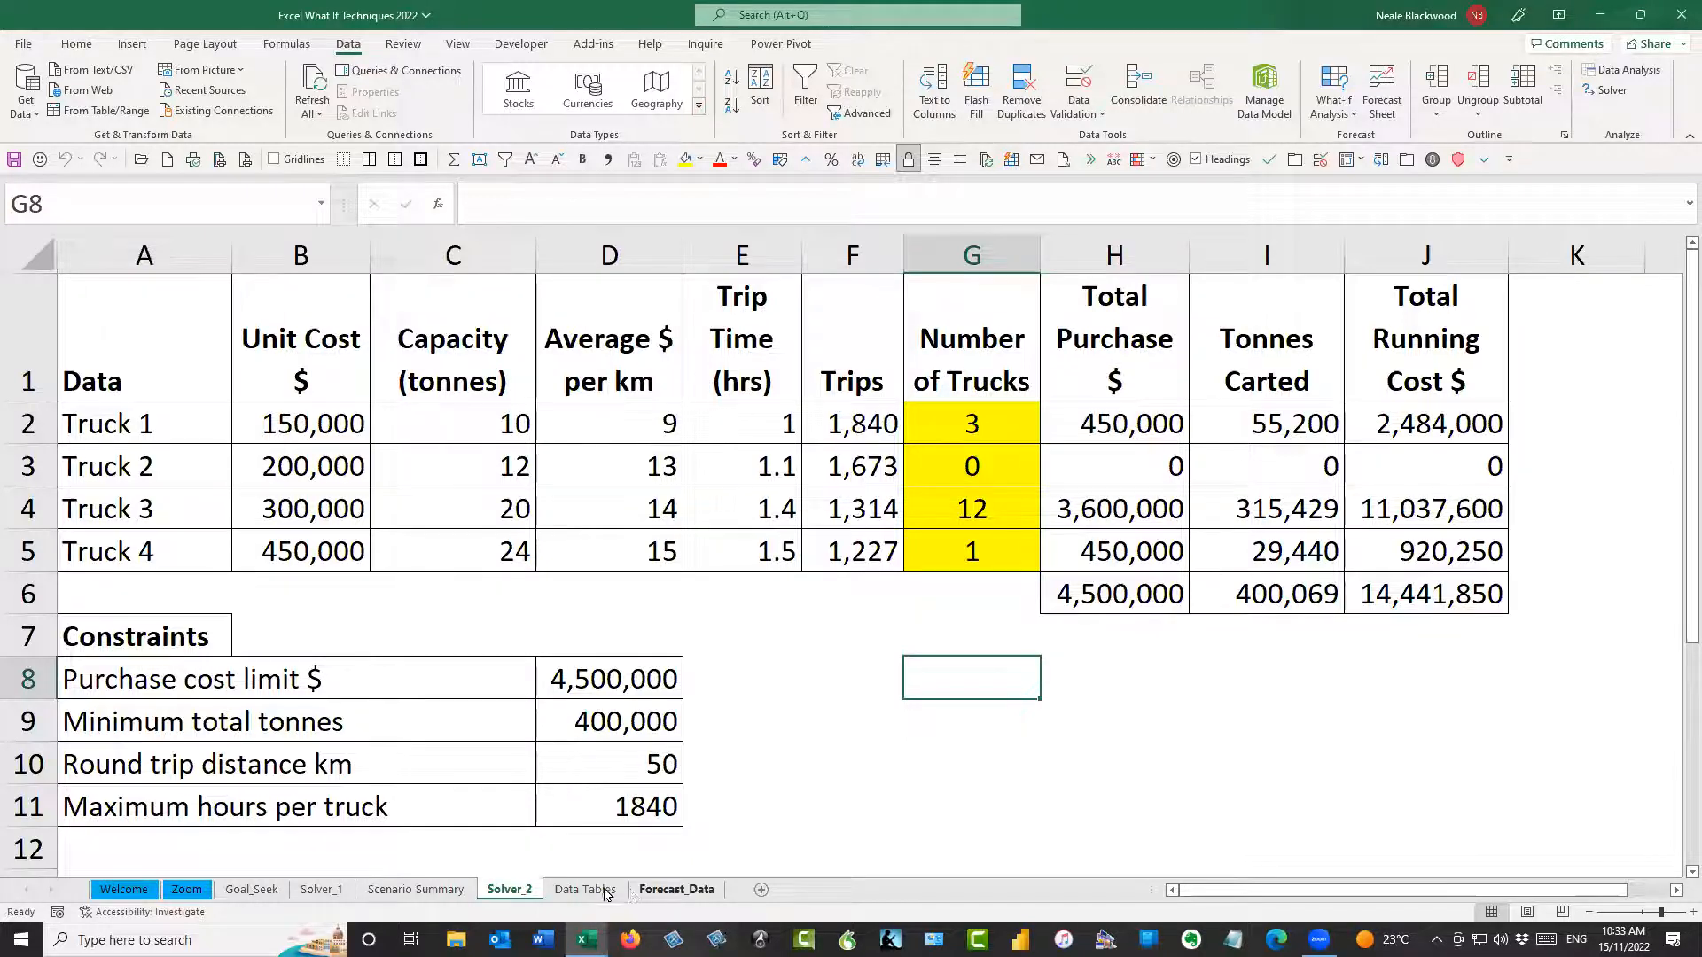
Compare the Test_1 running cost in the Scenario Summary report with the new running cost and tonnes totals on Solver_2
click(432, 893)
click(598, 631)
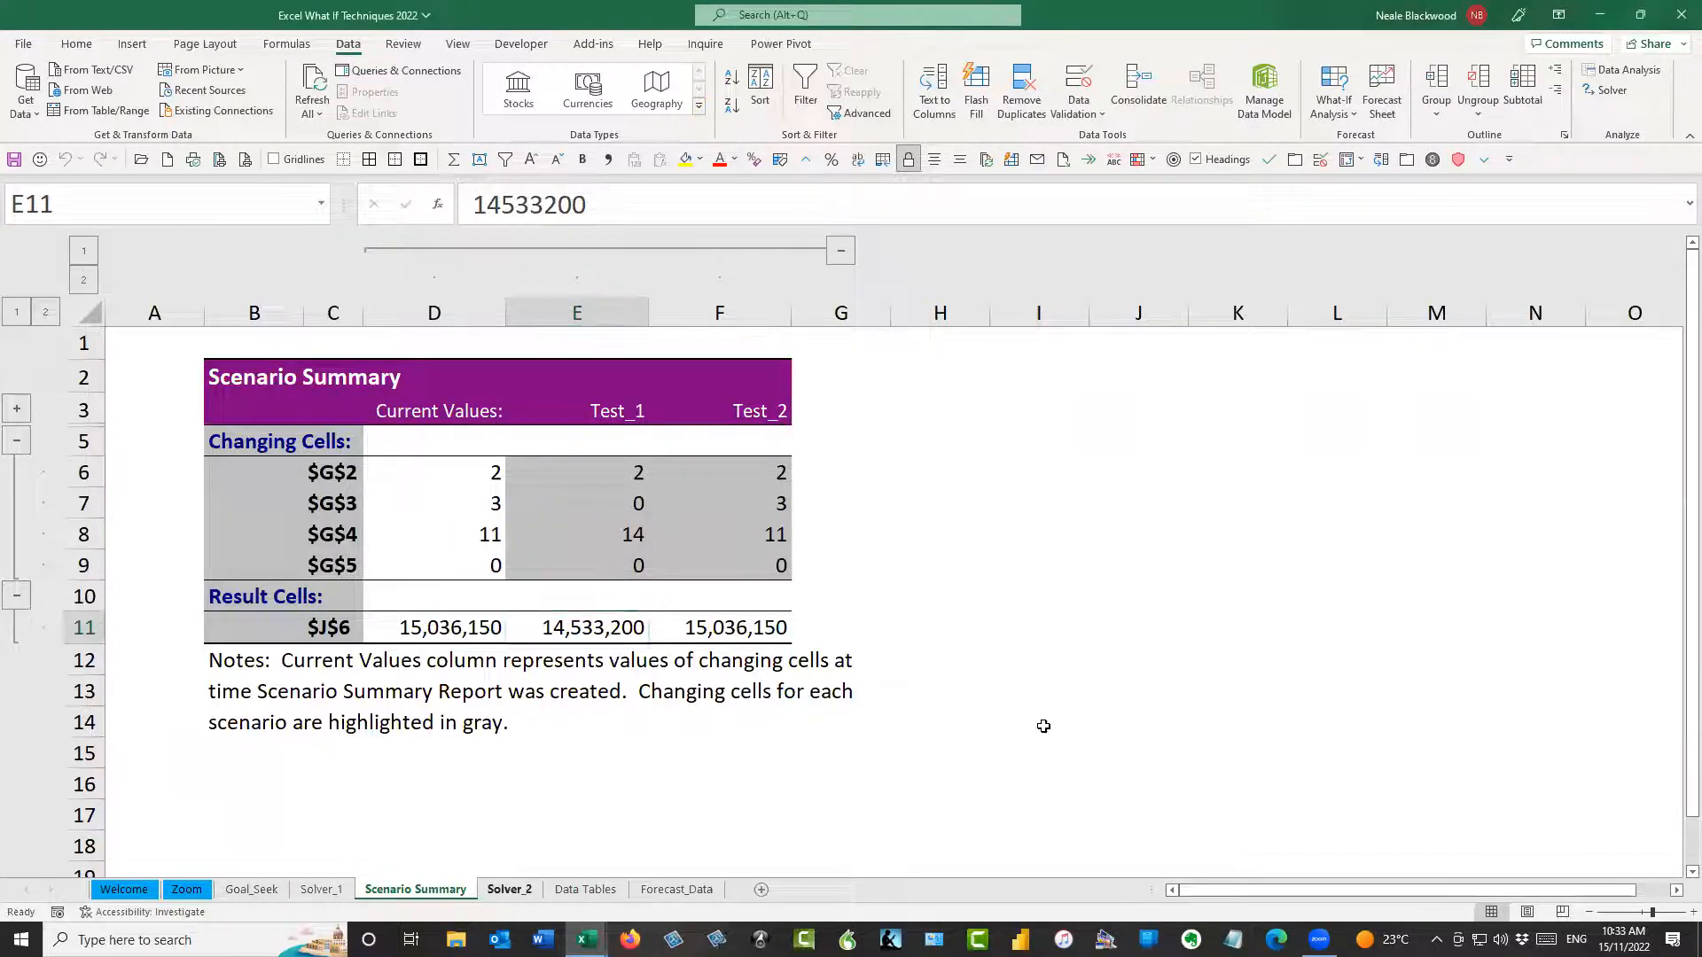
click(511, 889)
click(1443, 598)
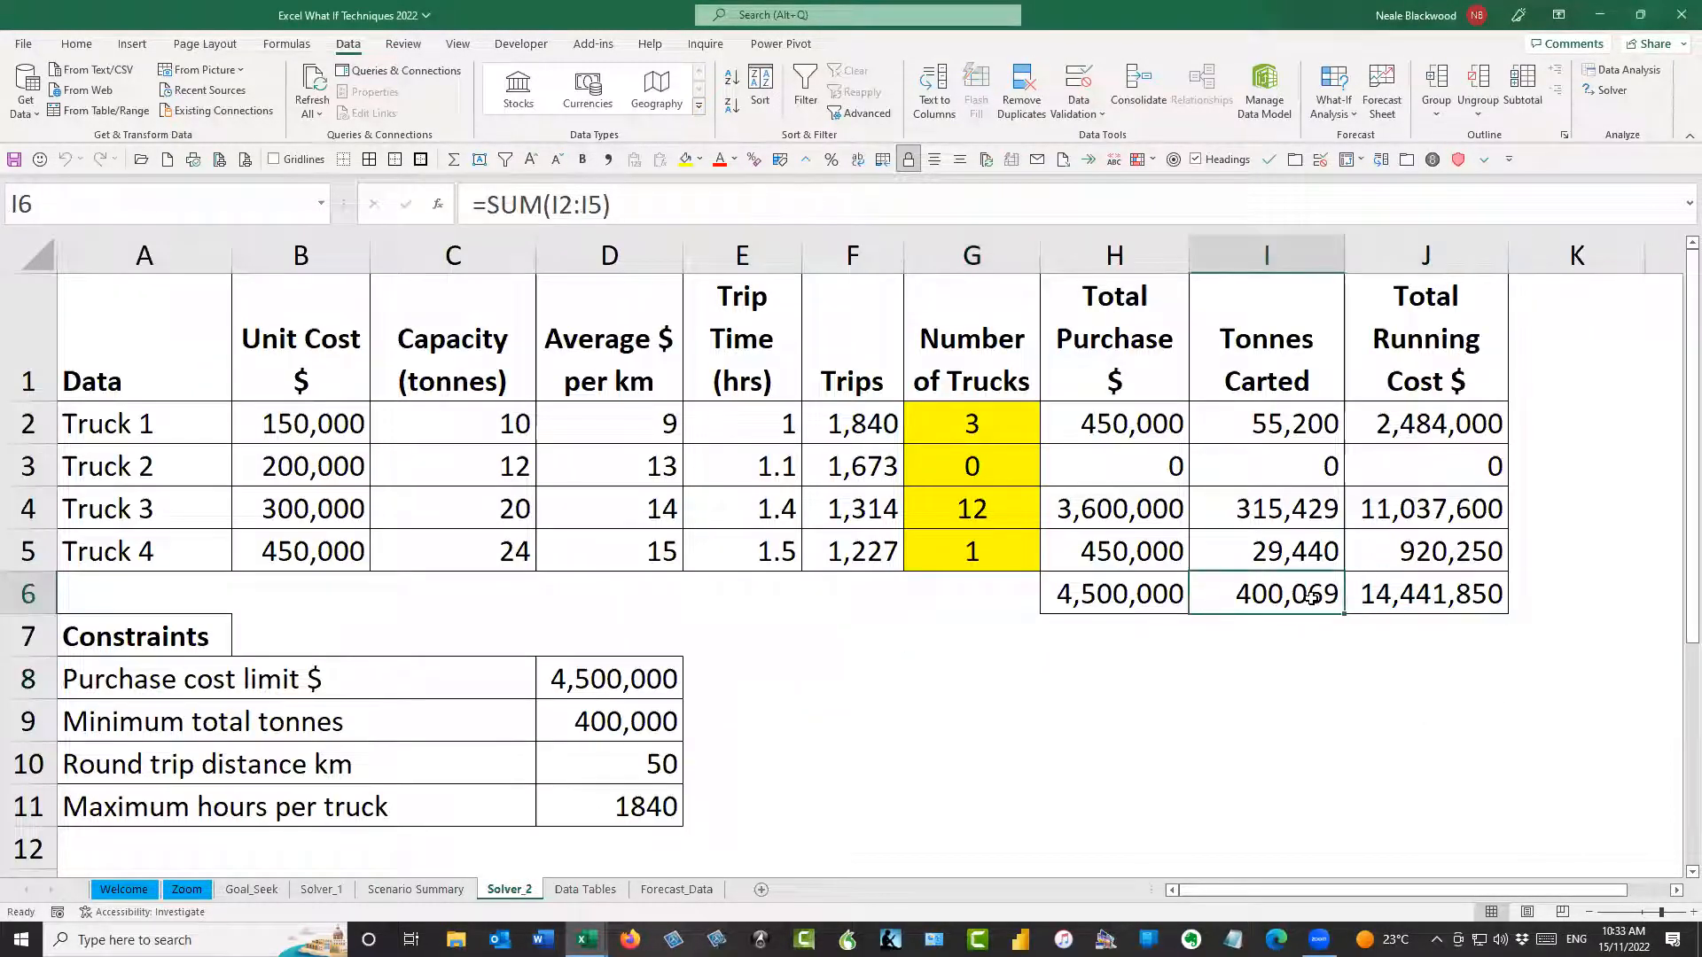
click(1536, 592)
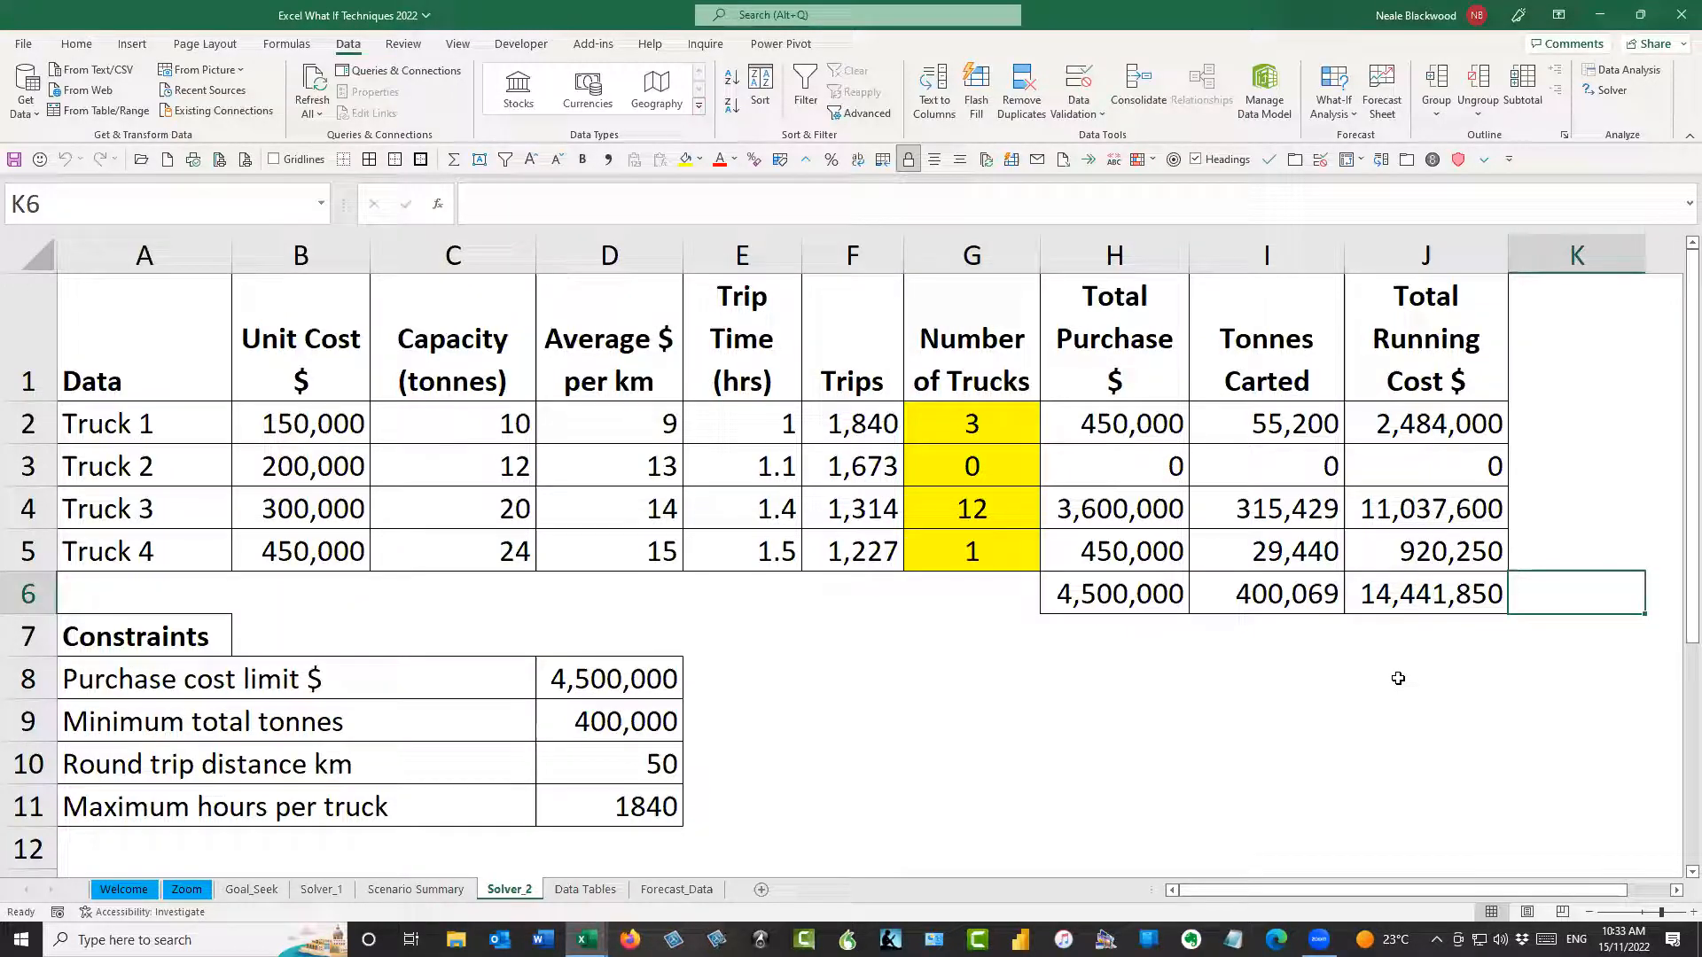
click(1287, 600)
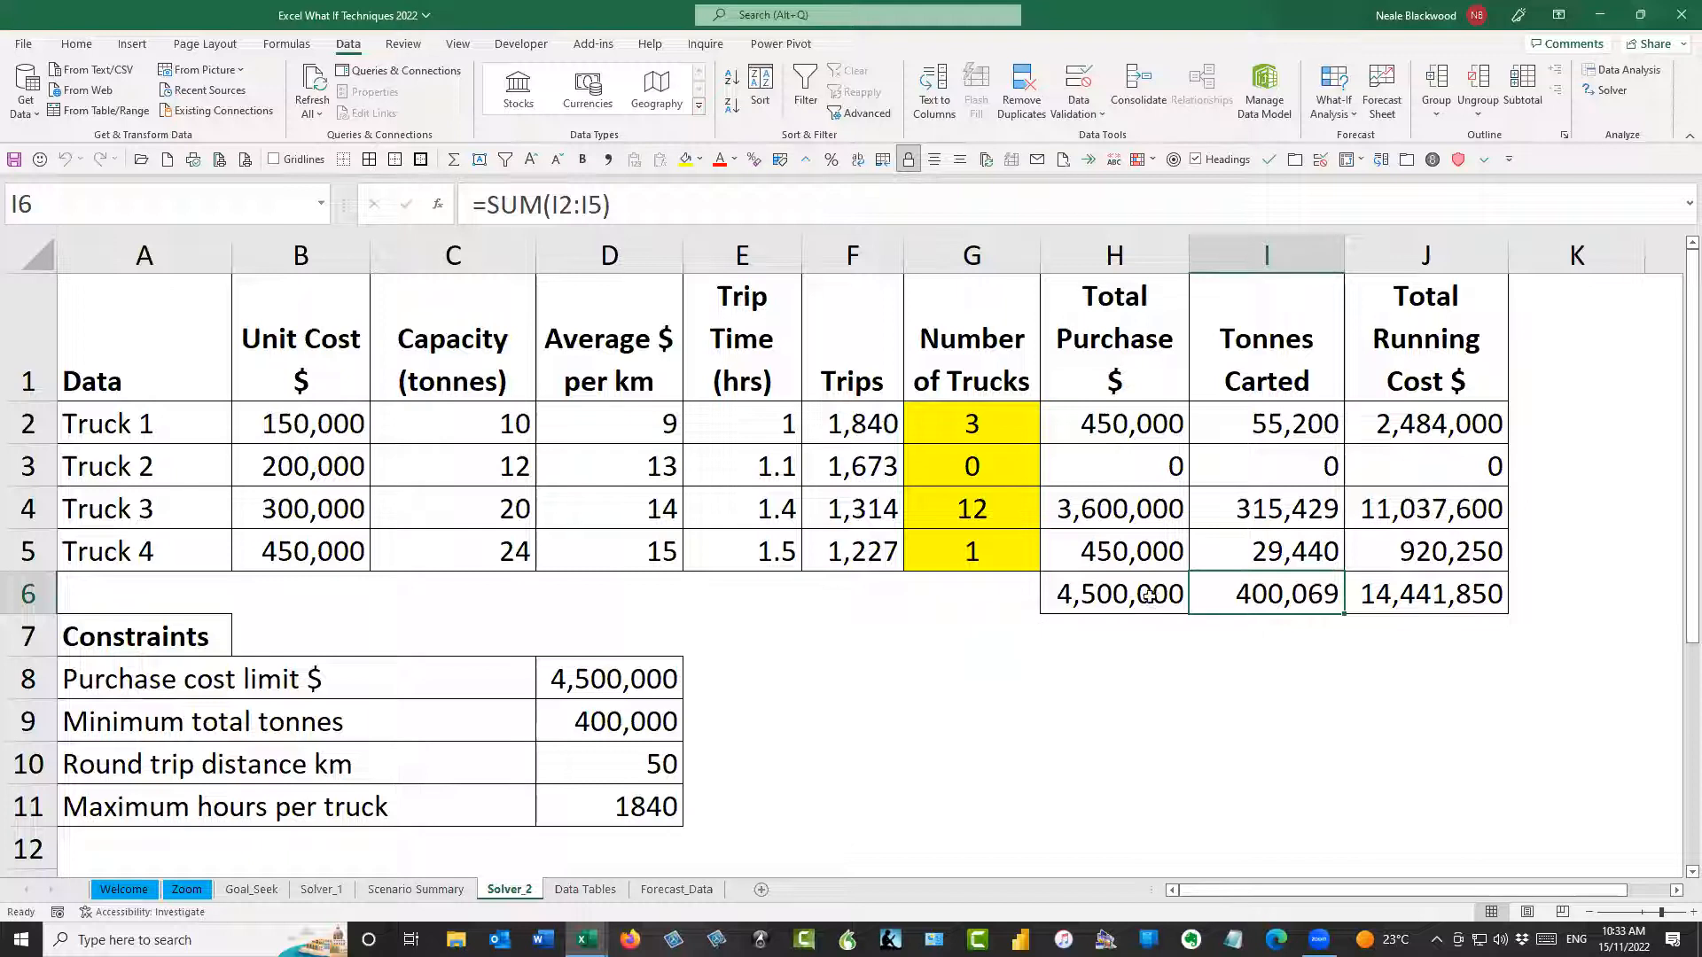
Try to solve the truck model with the Evolutionary solving method, read the Solver result, and cancel it
click(1606, 90)
click(920, 587)
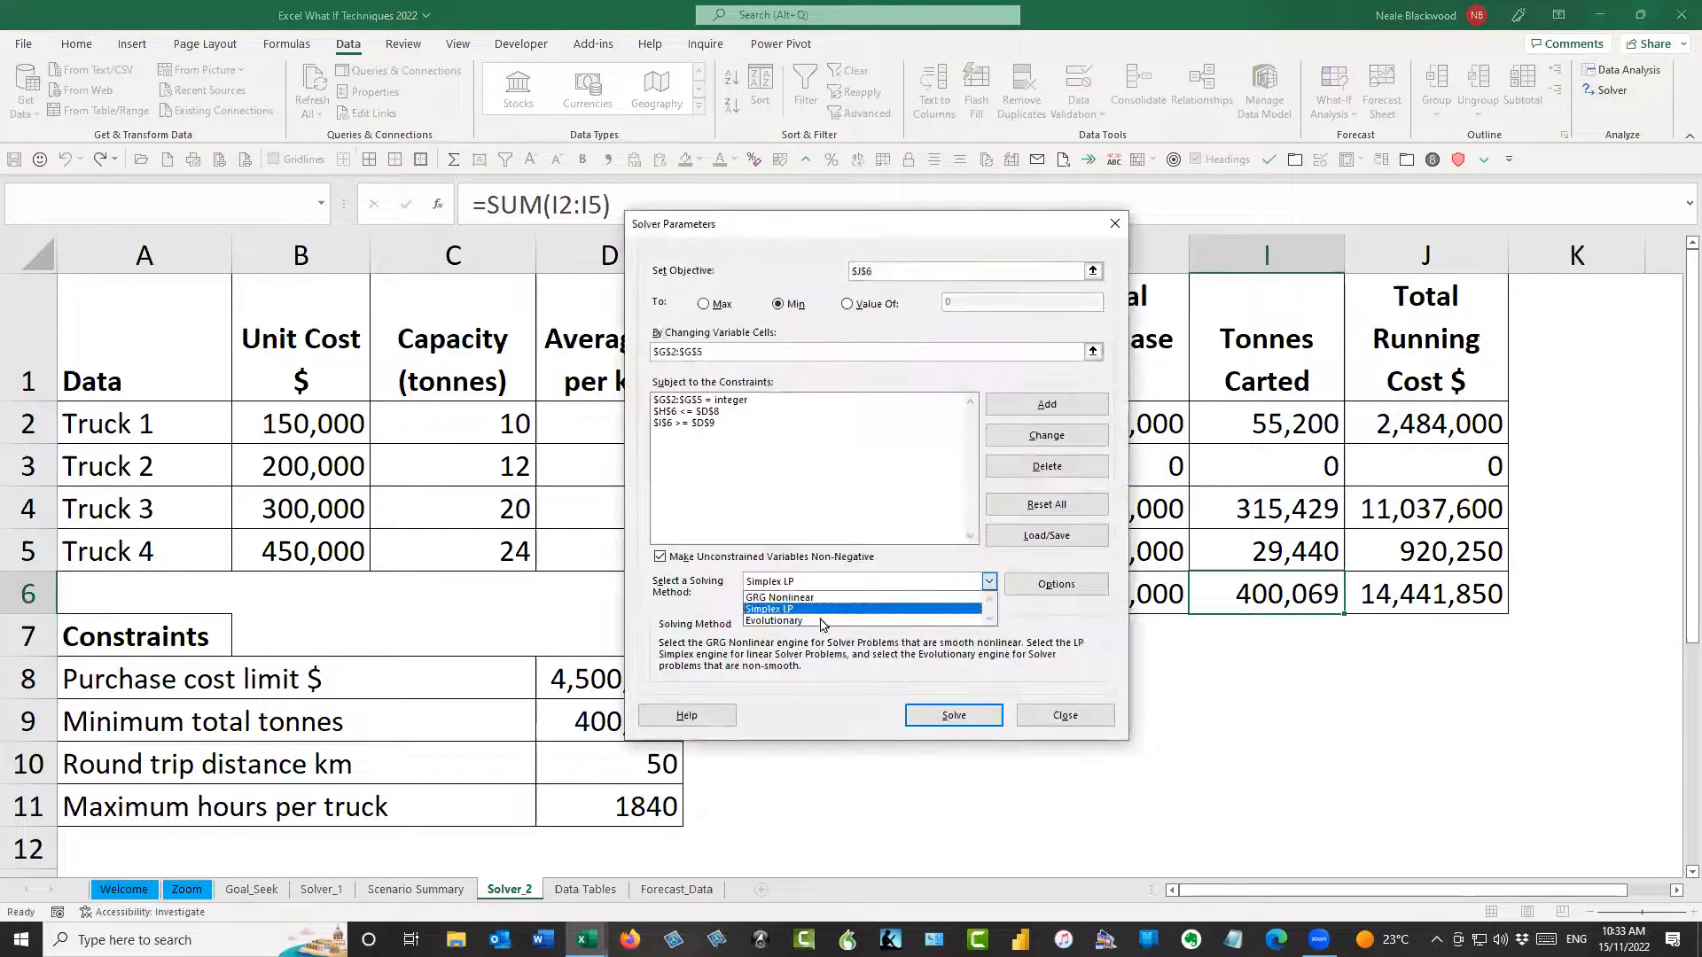
click(814, 629)
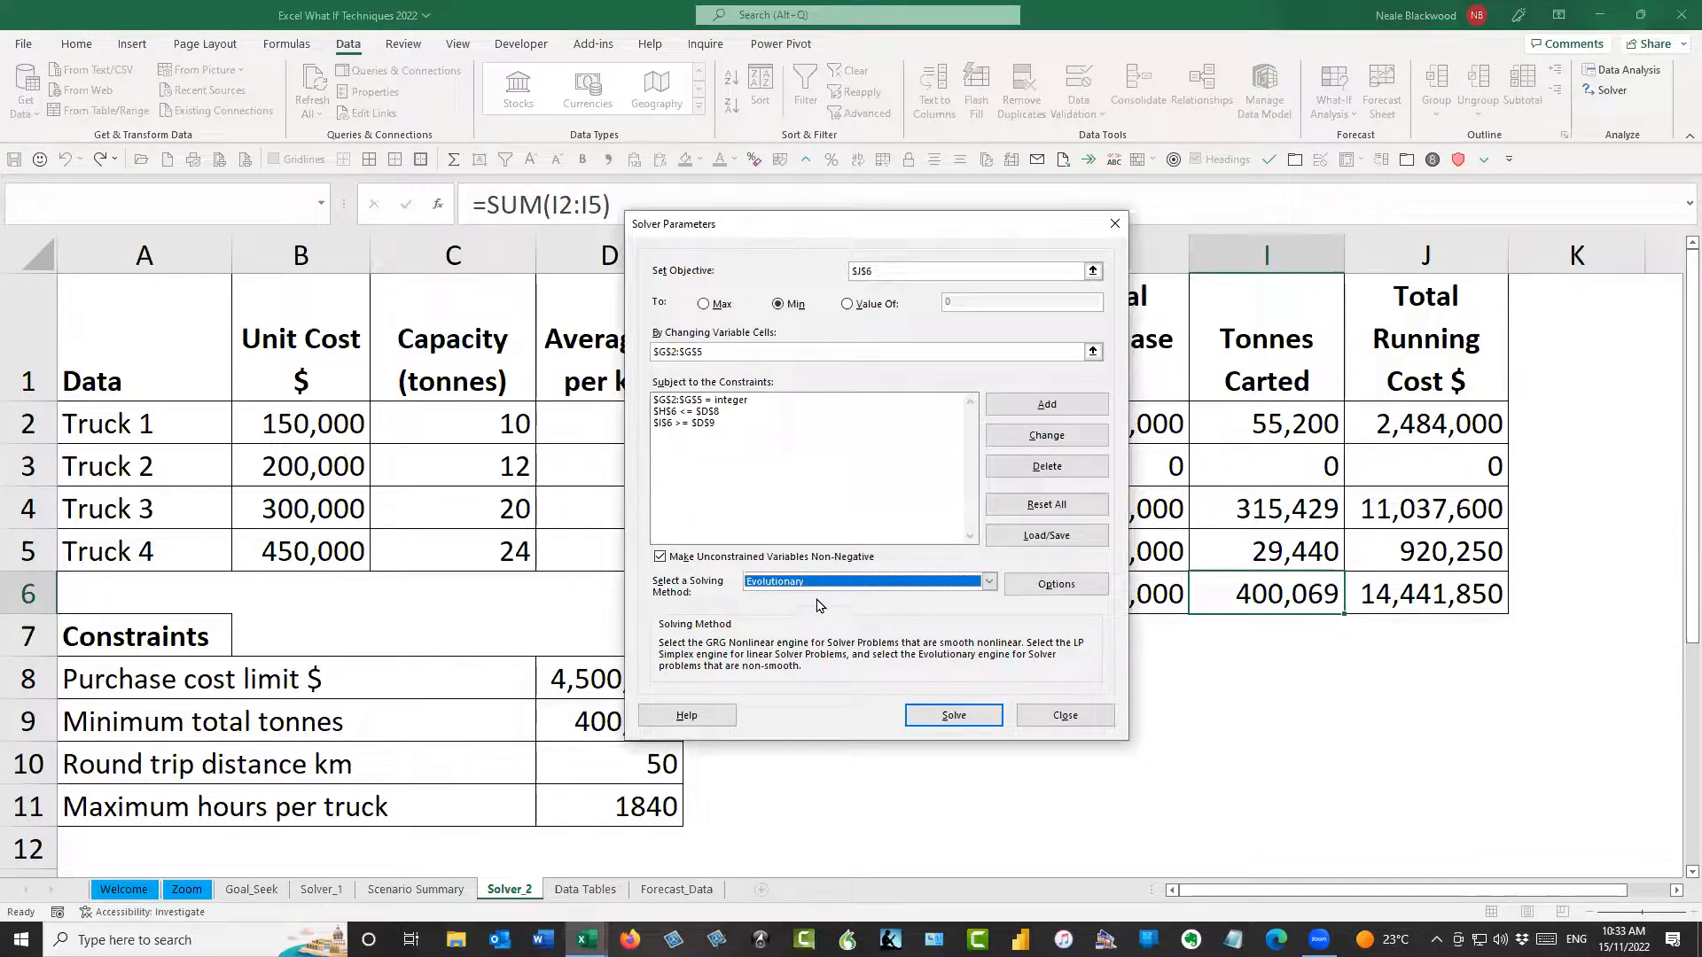
click(954, 715)
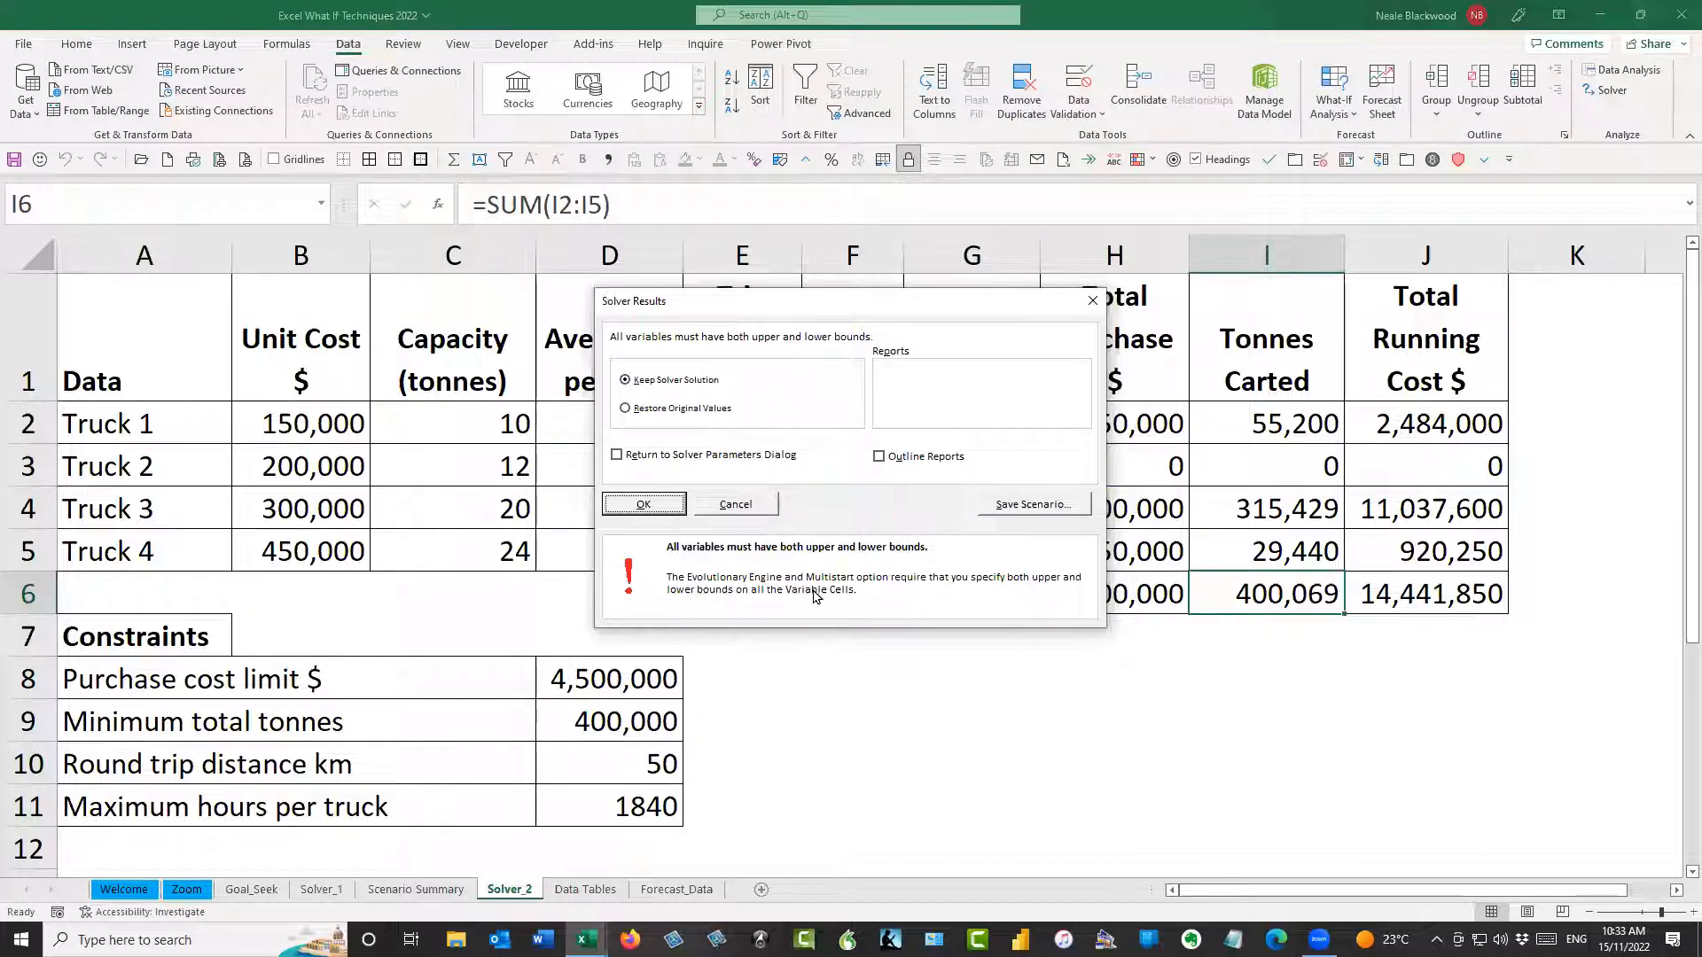
drag(935, 305, 1156, 369)
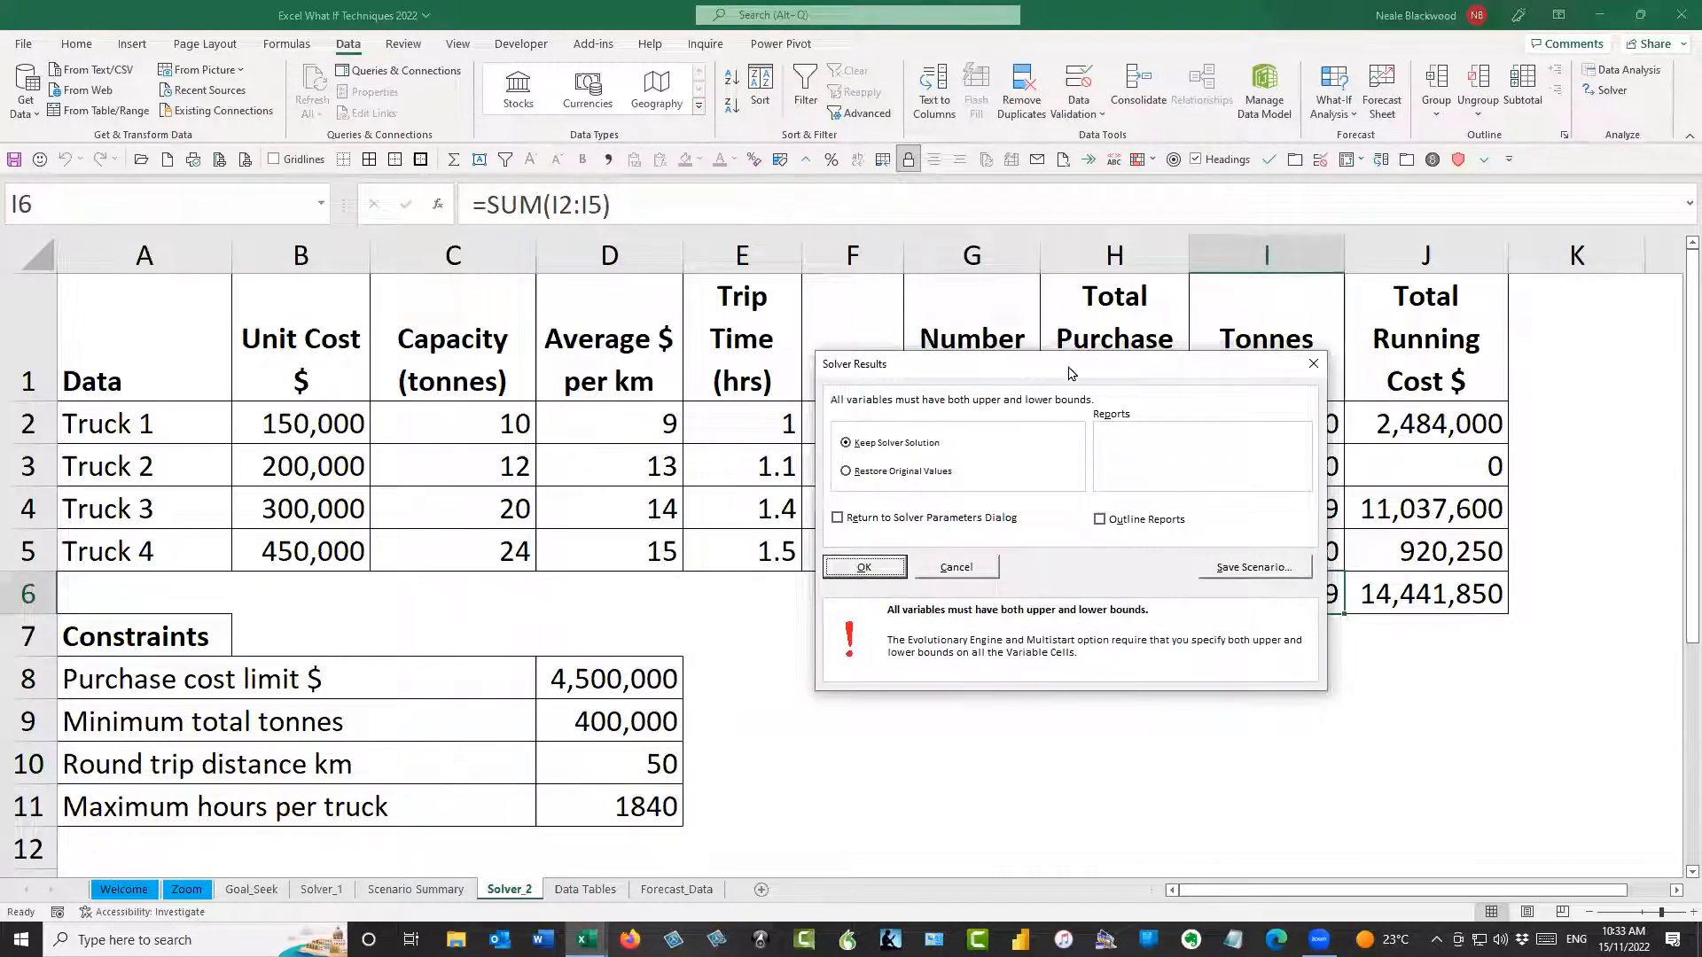
drag(1071, 372, 986, 362)
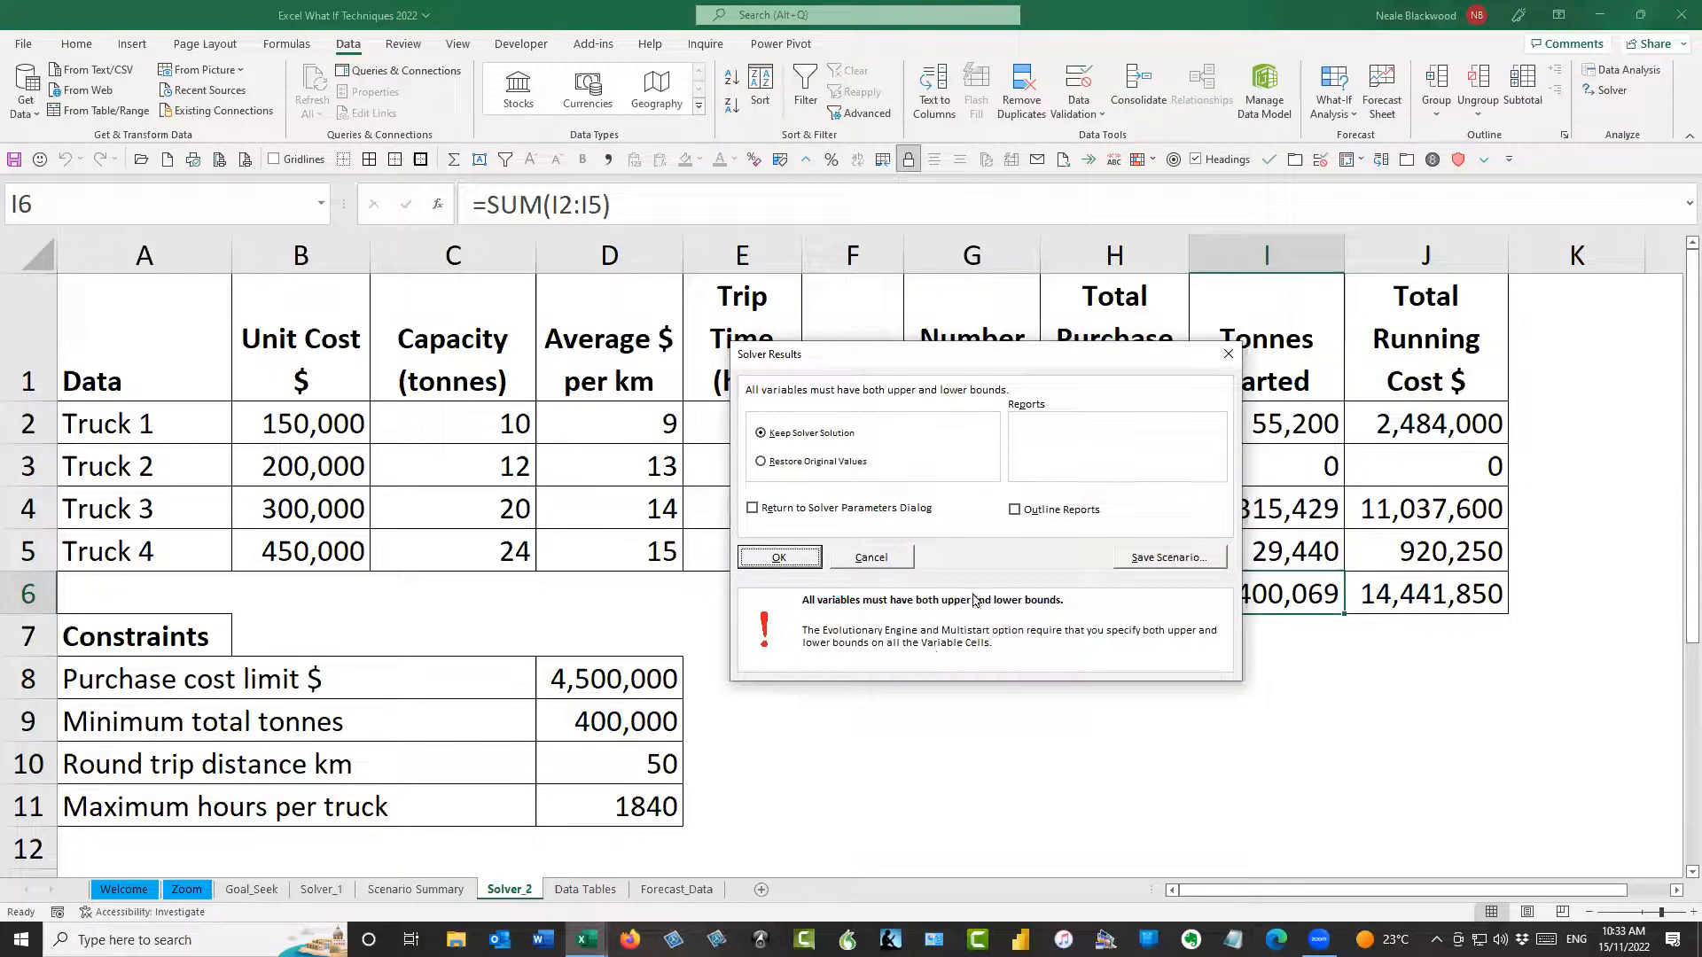
drag(1079, 374, 1290, 380)
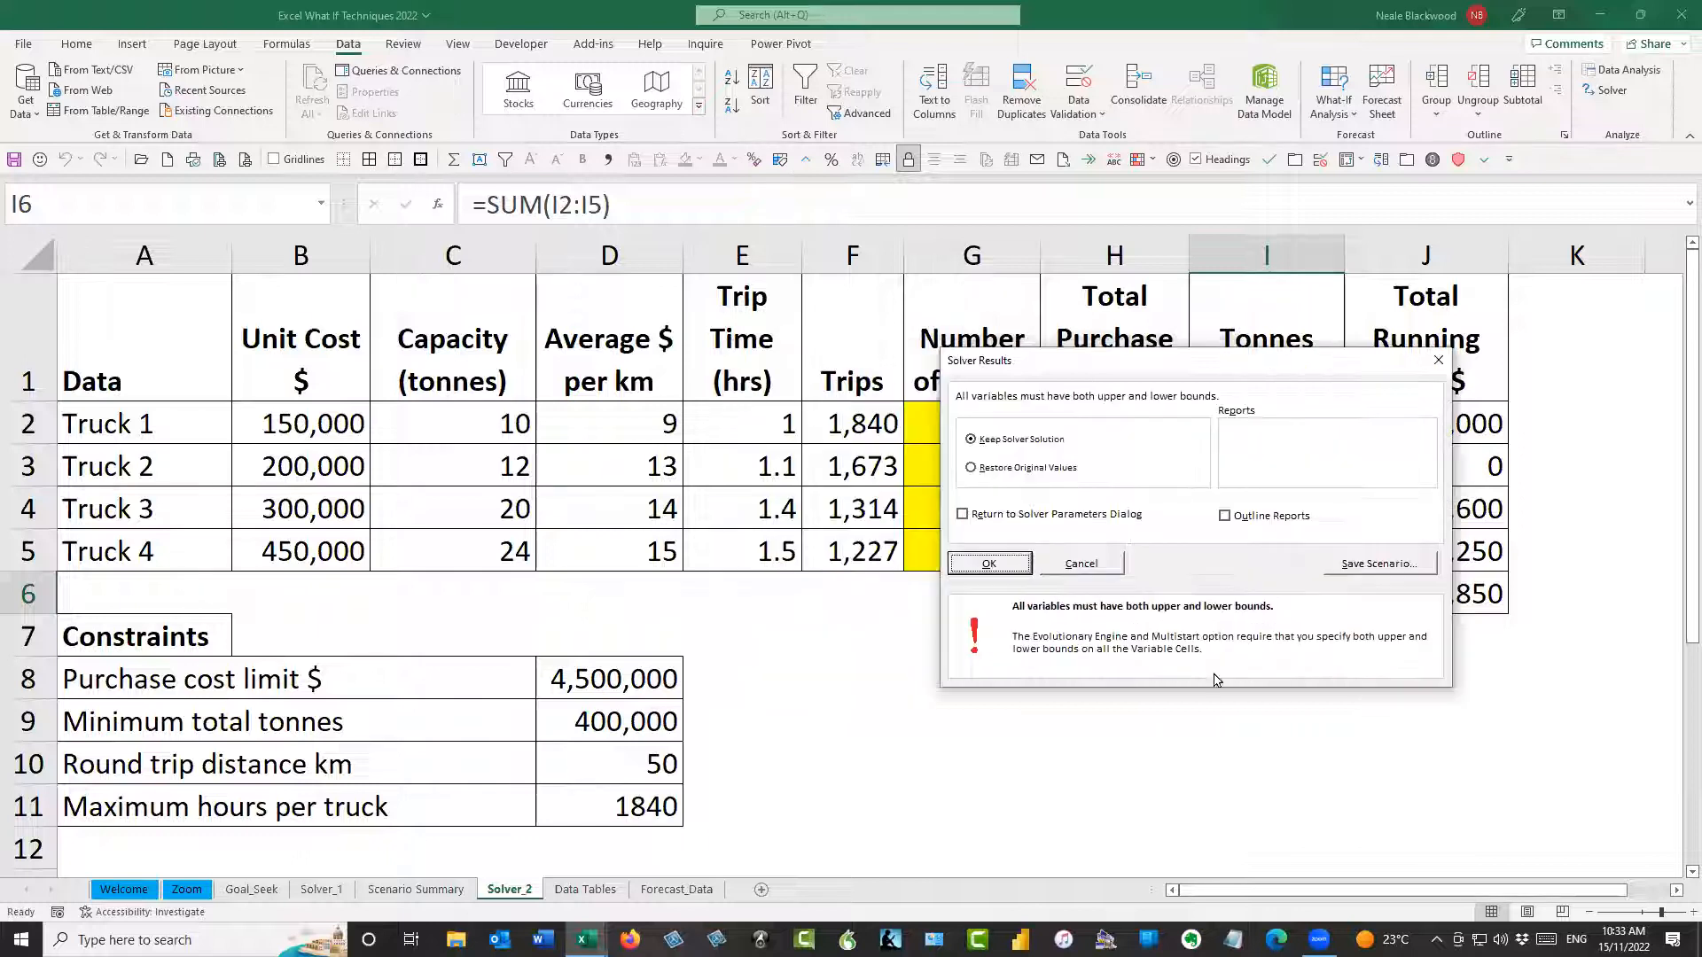
click(1079, 568)
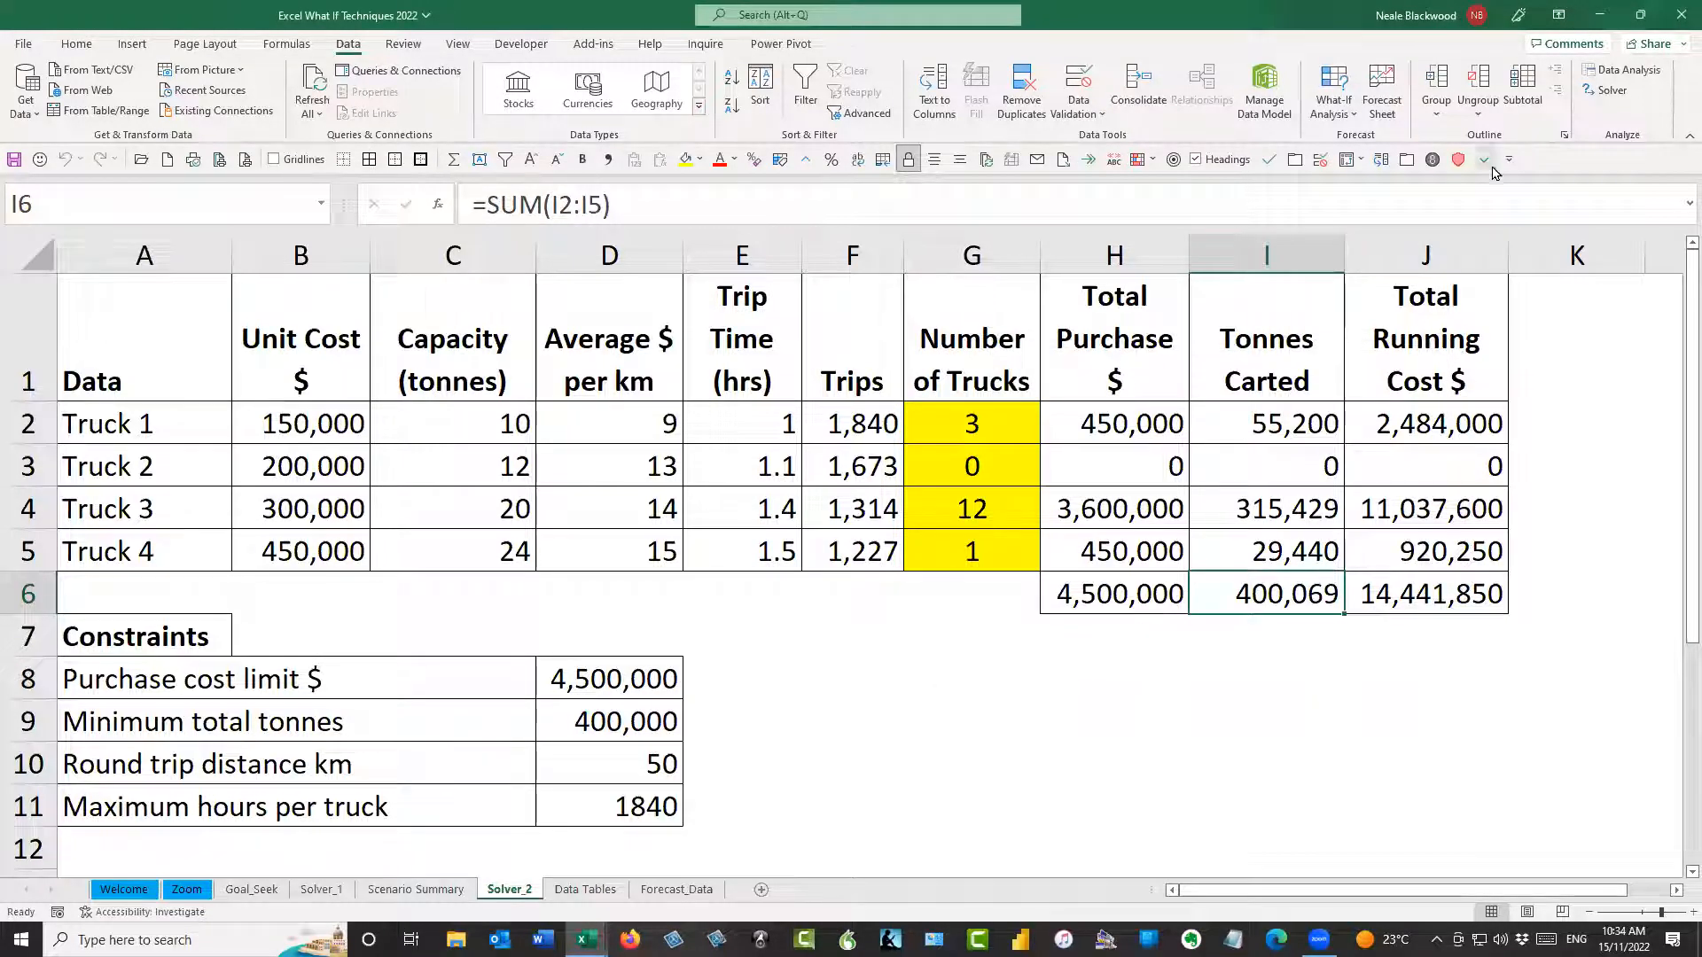
Run Solver once more with the Evolutionary method and dismiss the result
click(1607, 93)
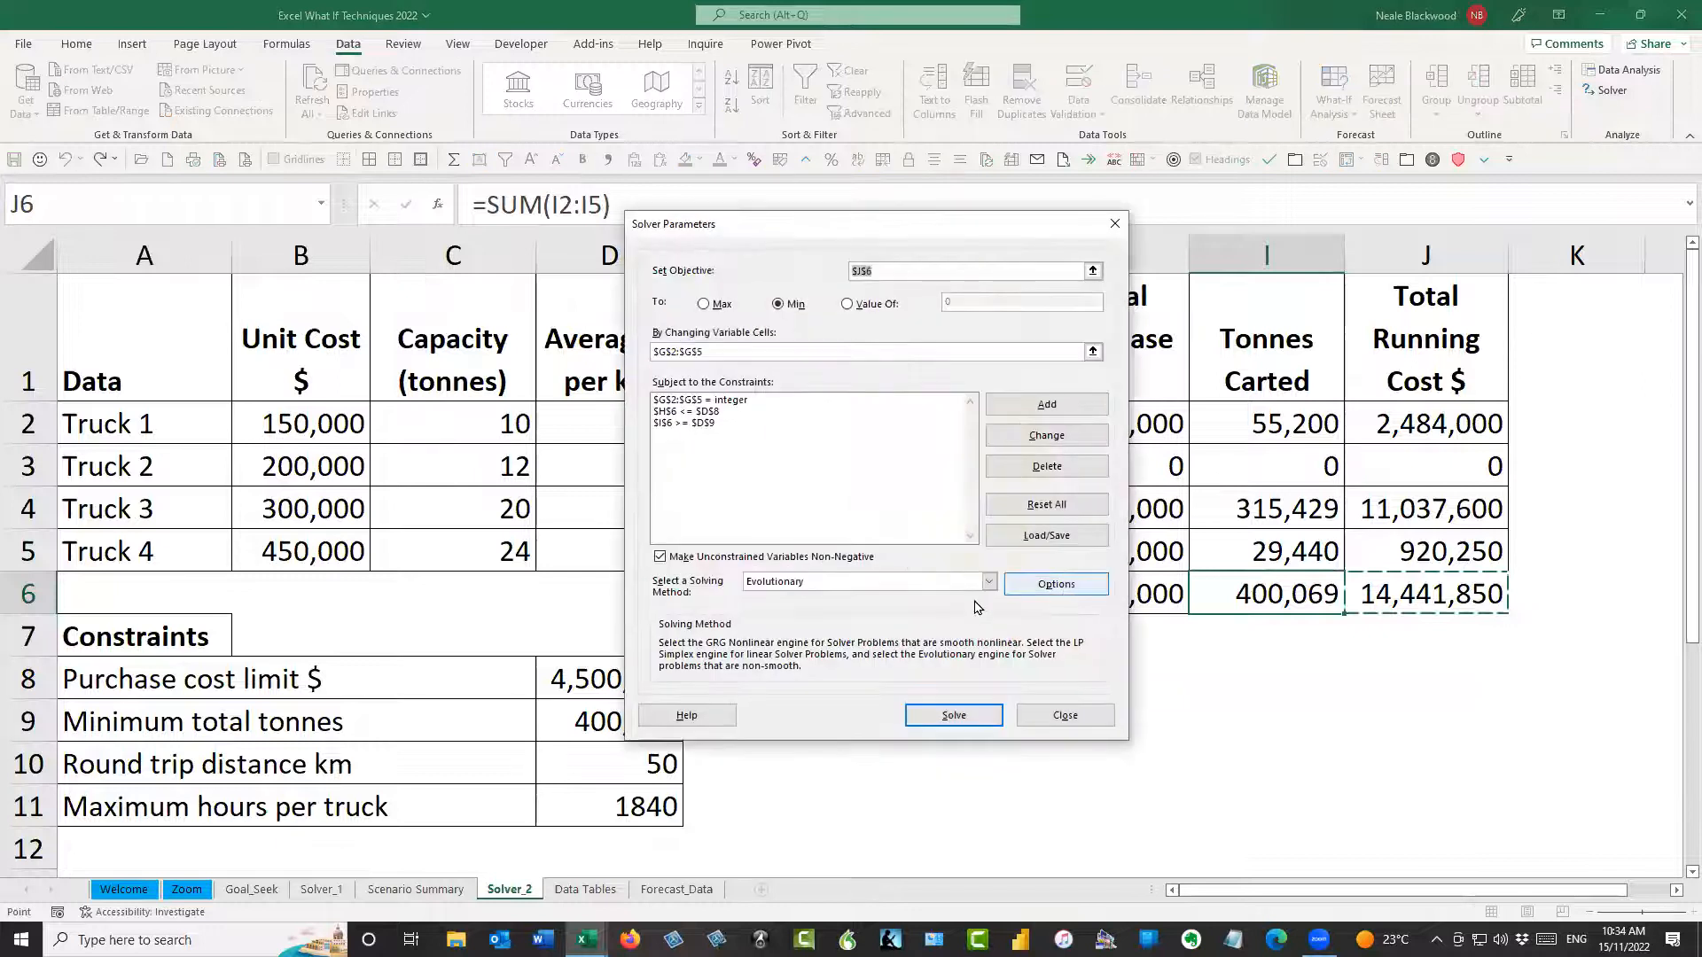
click(971, 714)
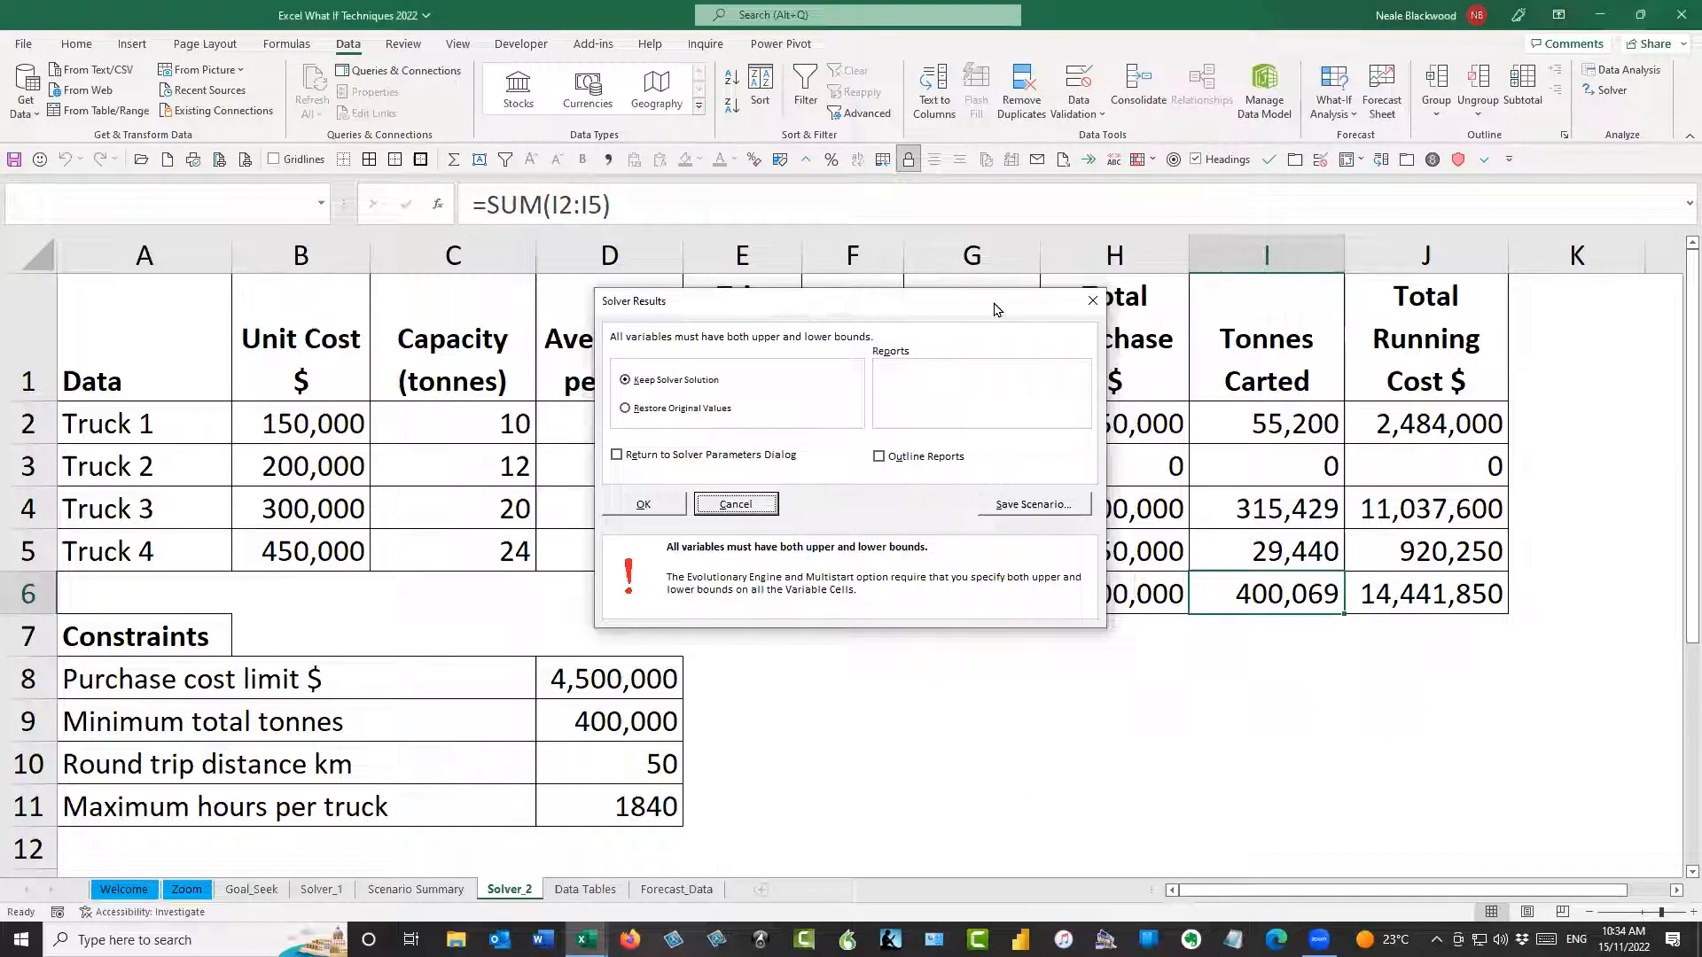
drag(994, 309, 1423, 308)
click(1094, 496)
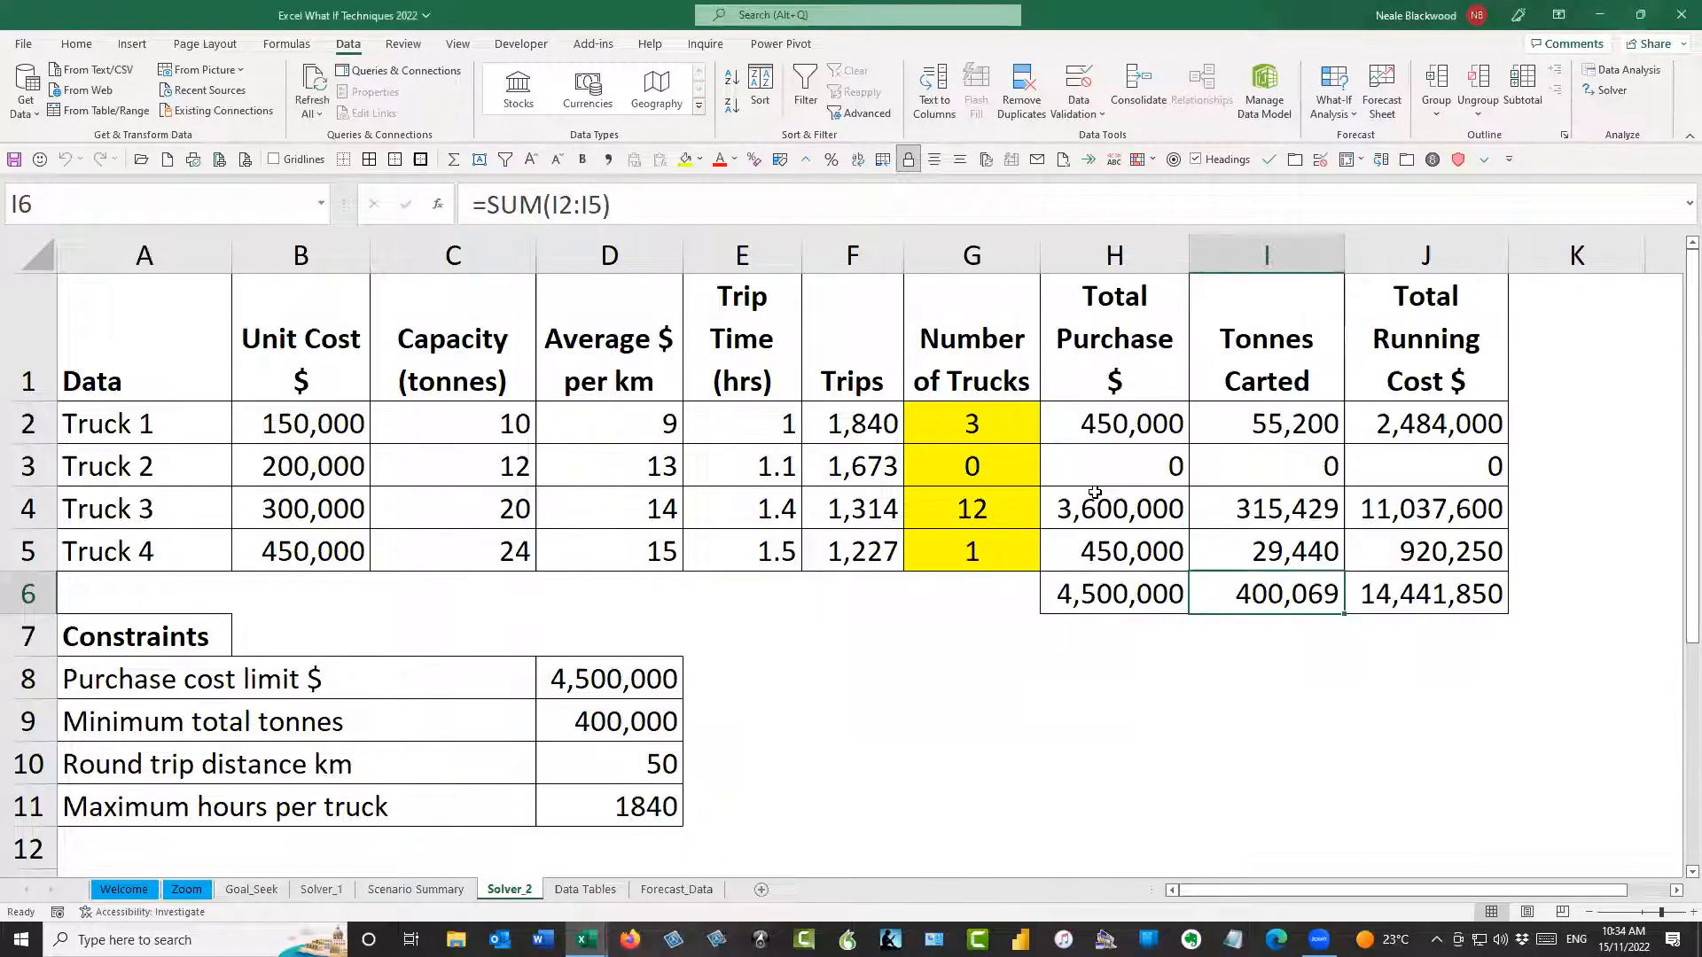
Examine the total running cost, the number of trucks of each type and the total purchase cost of the Simplex LP solution
click(1366, 593)
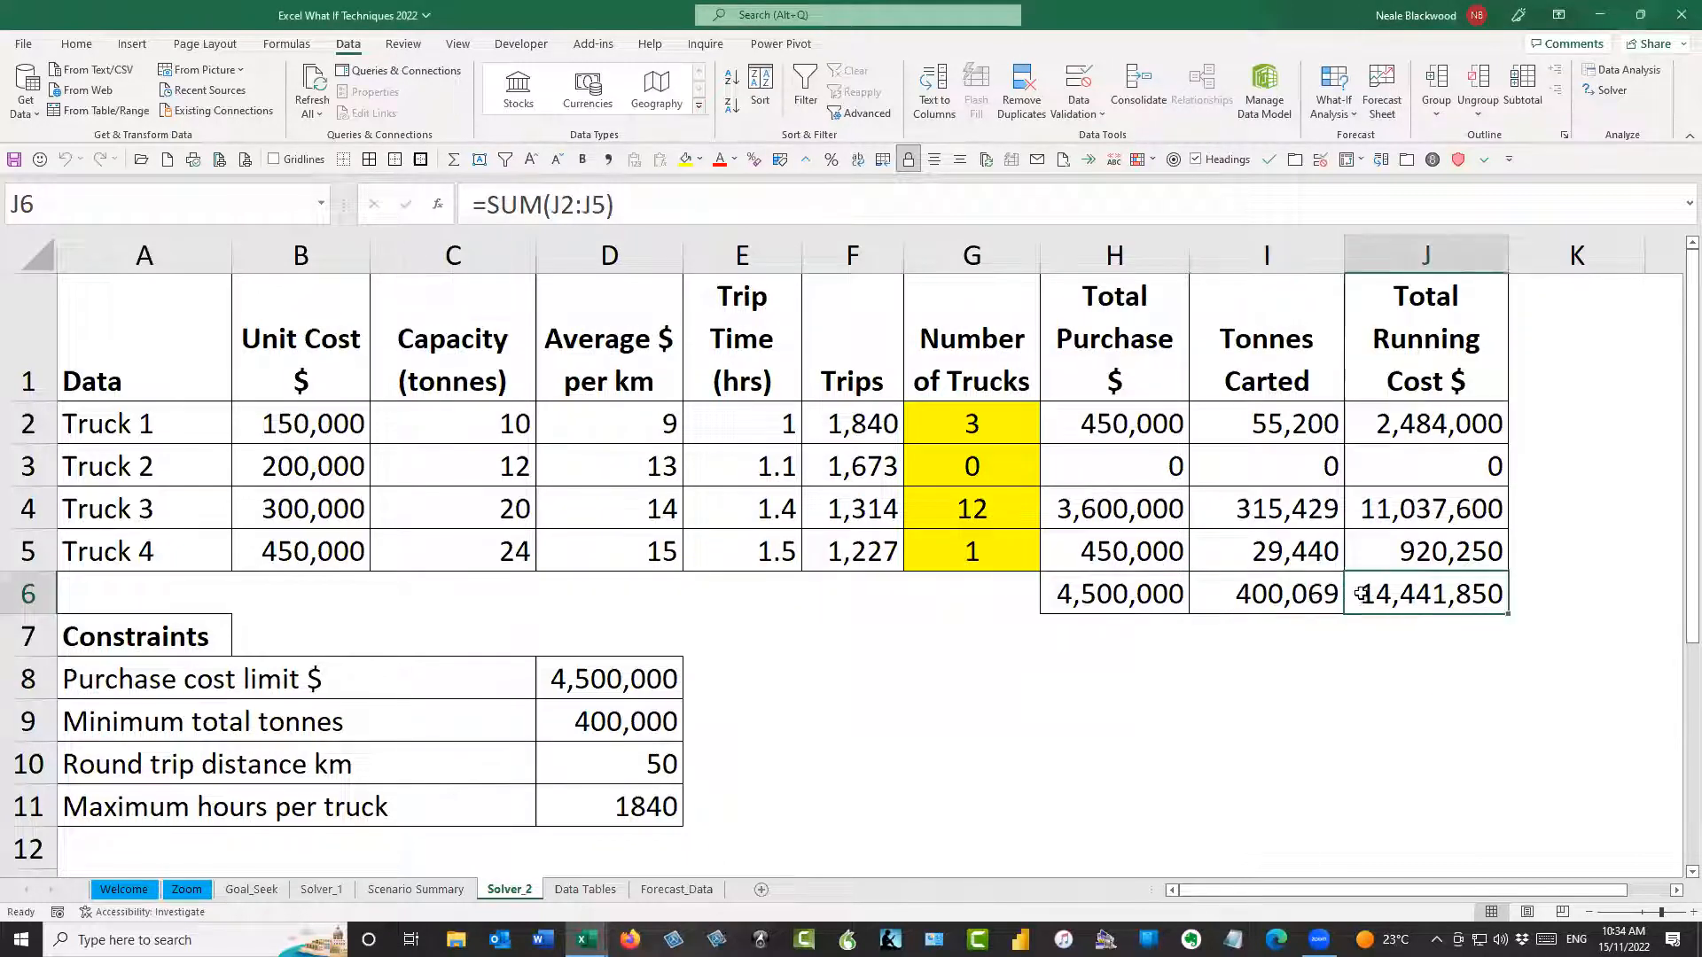
click(1003, 416)
click(986, 467)
click(982, 510)
click(976, 546)
click(990, 508)
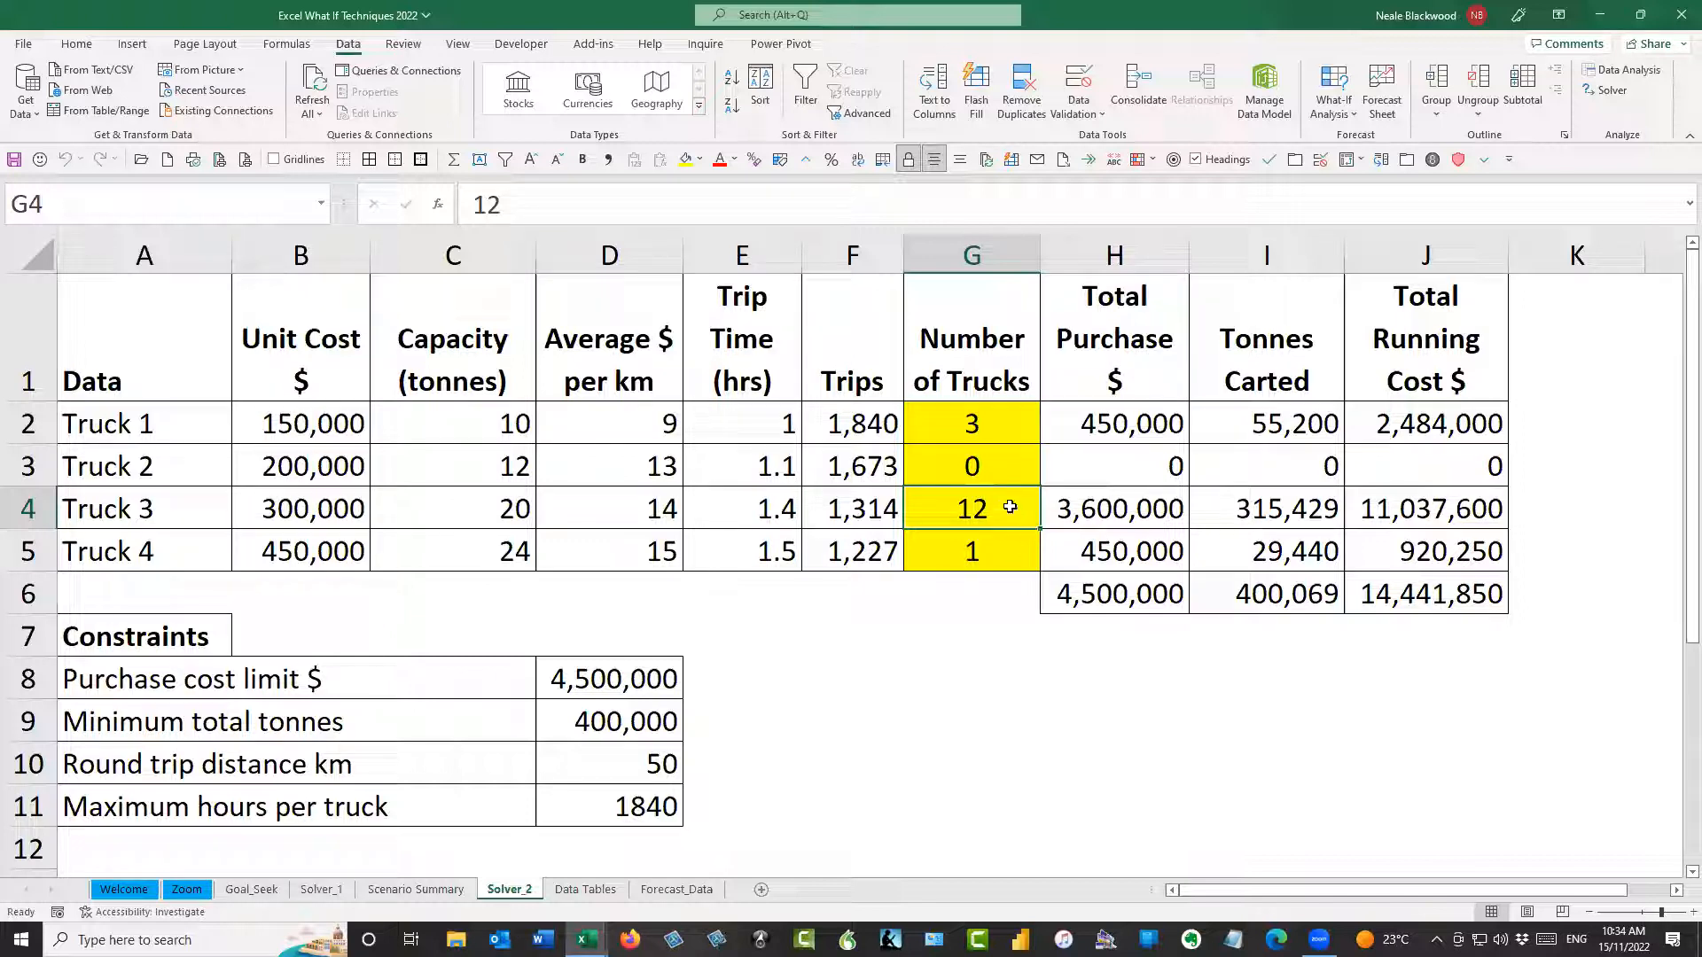
click(1113, 602)
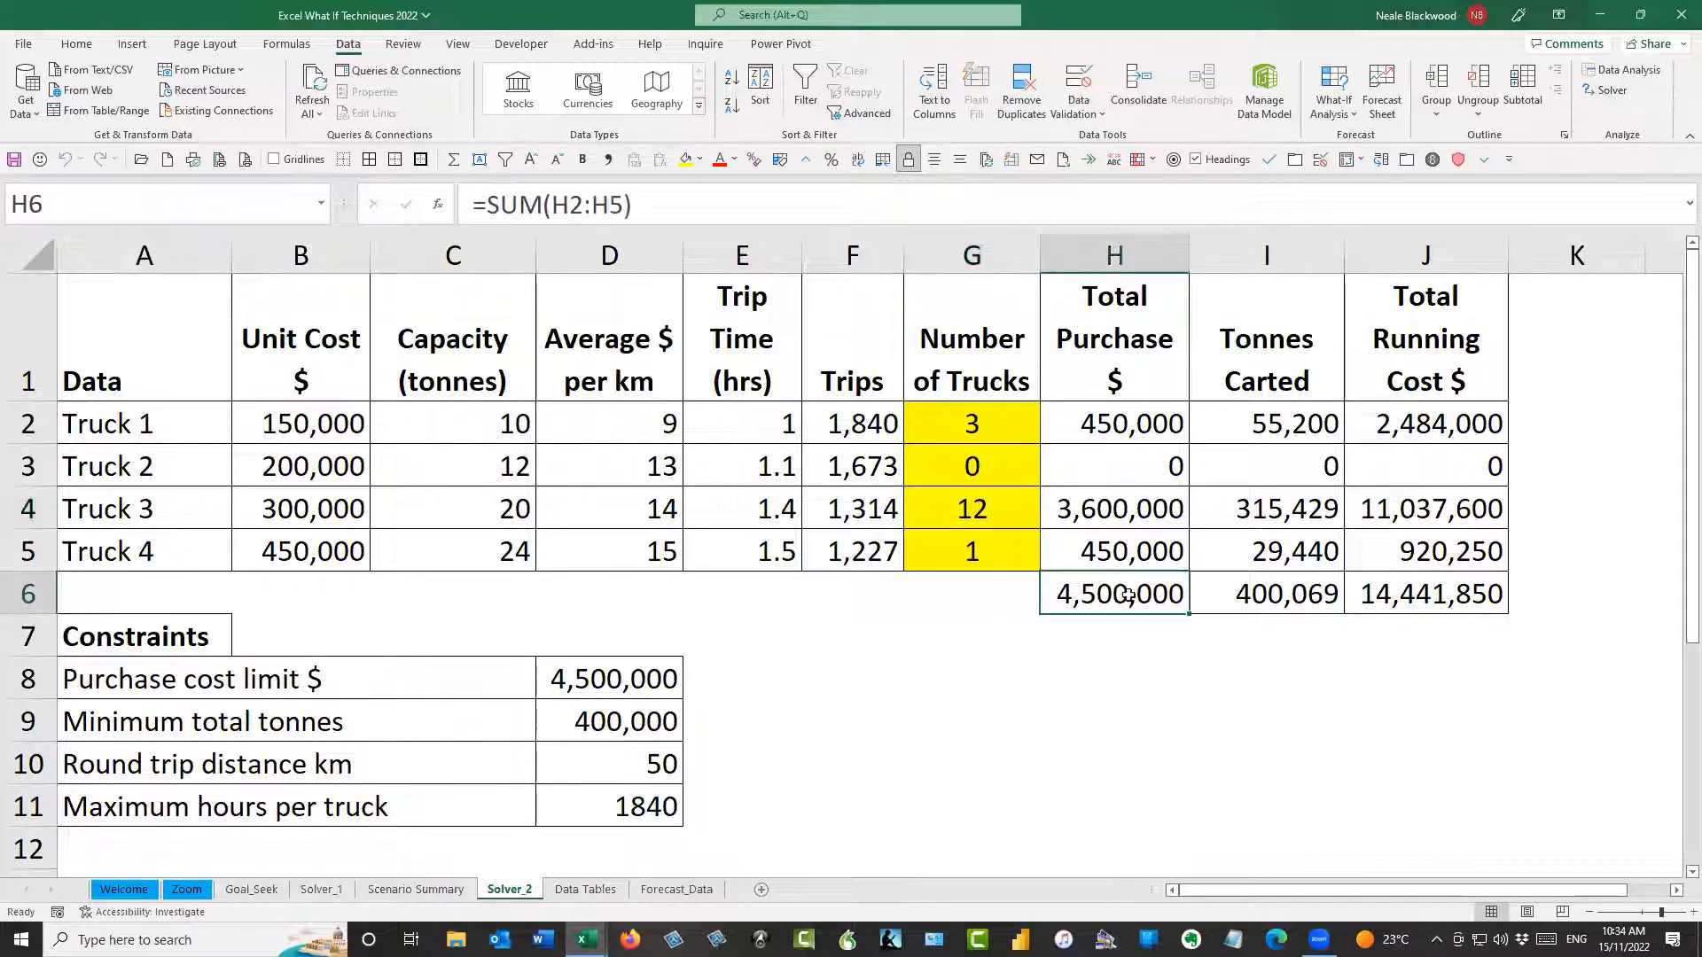
Review the Solver setup for the truck counts in G2:G5, including its integer constraint, and close it without solving
drag(1002, 441, 993, 558)
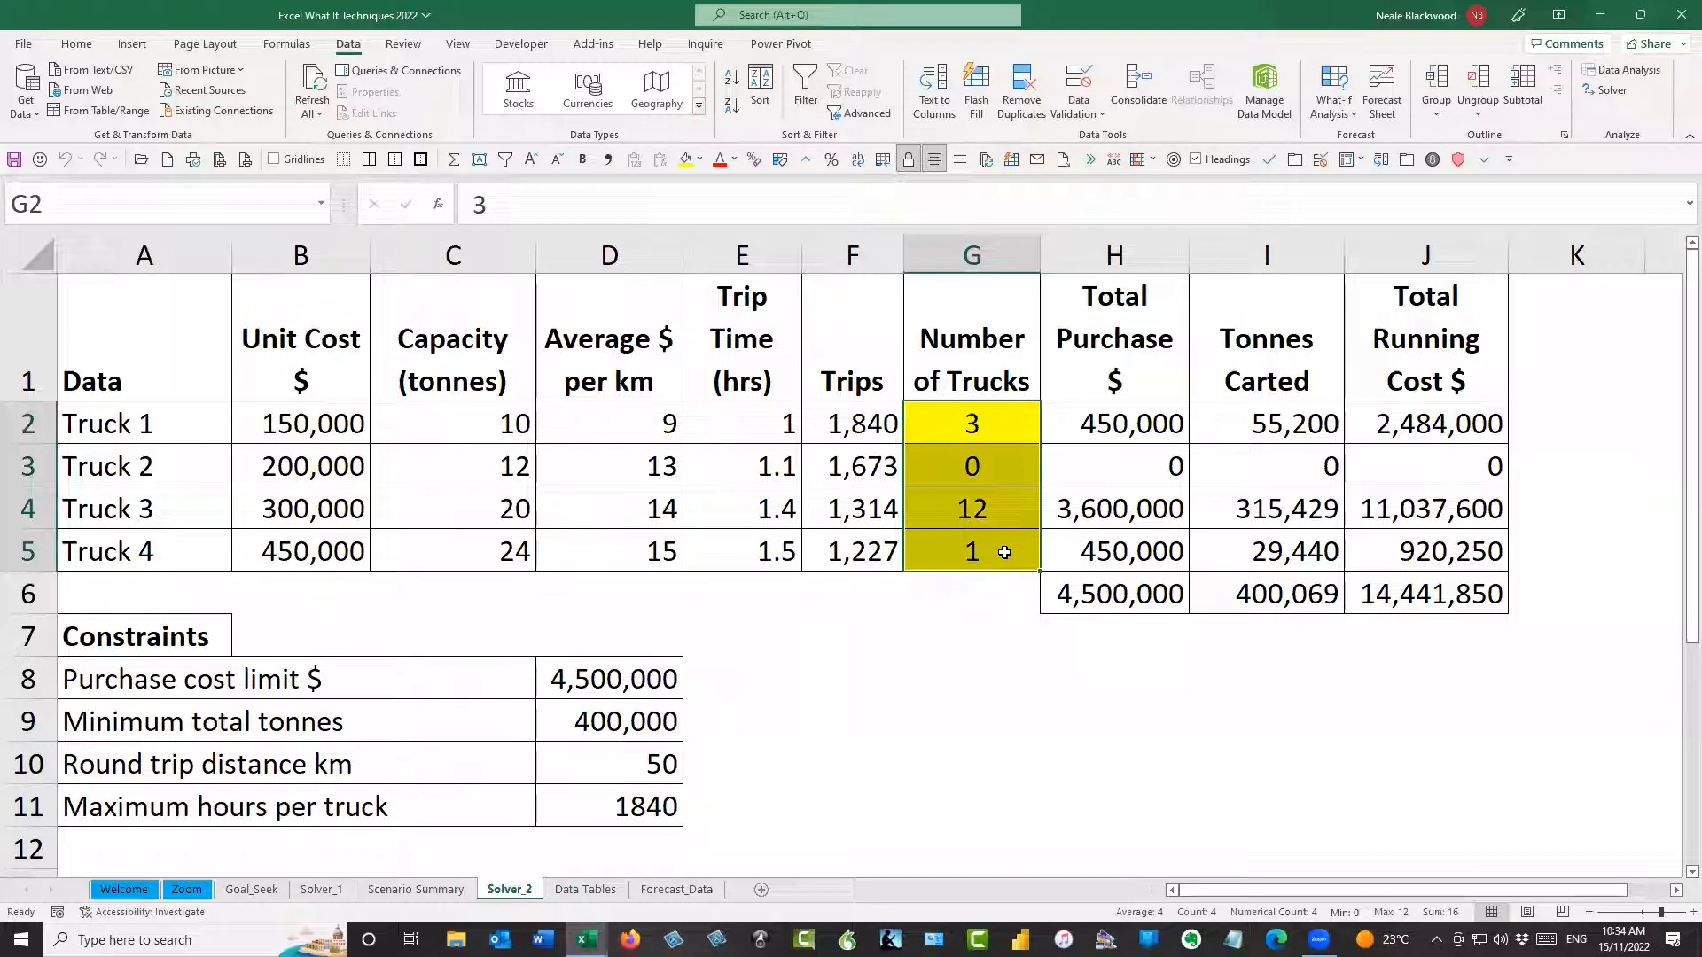
click(1605, 89)
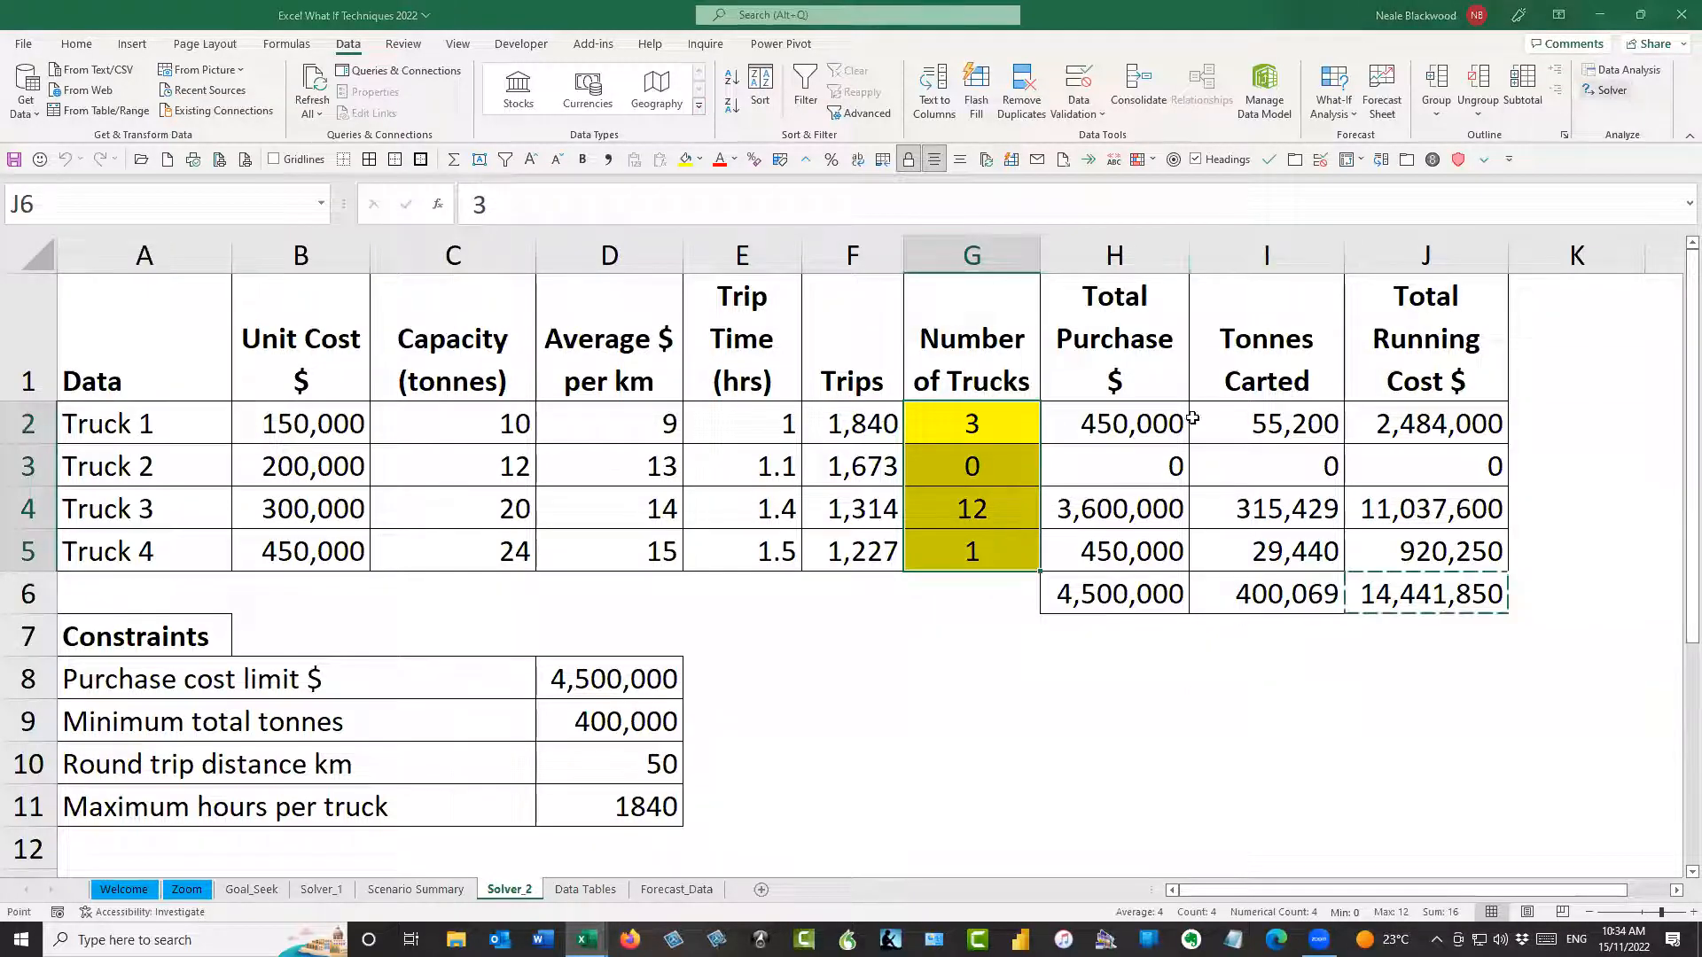
click(746, 402)
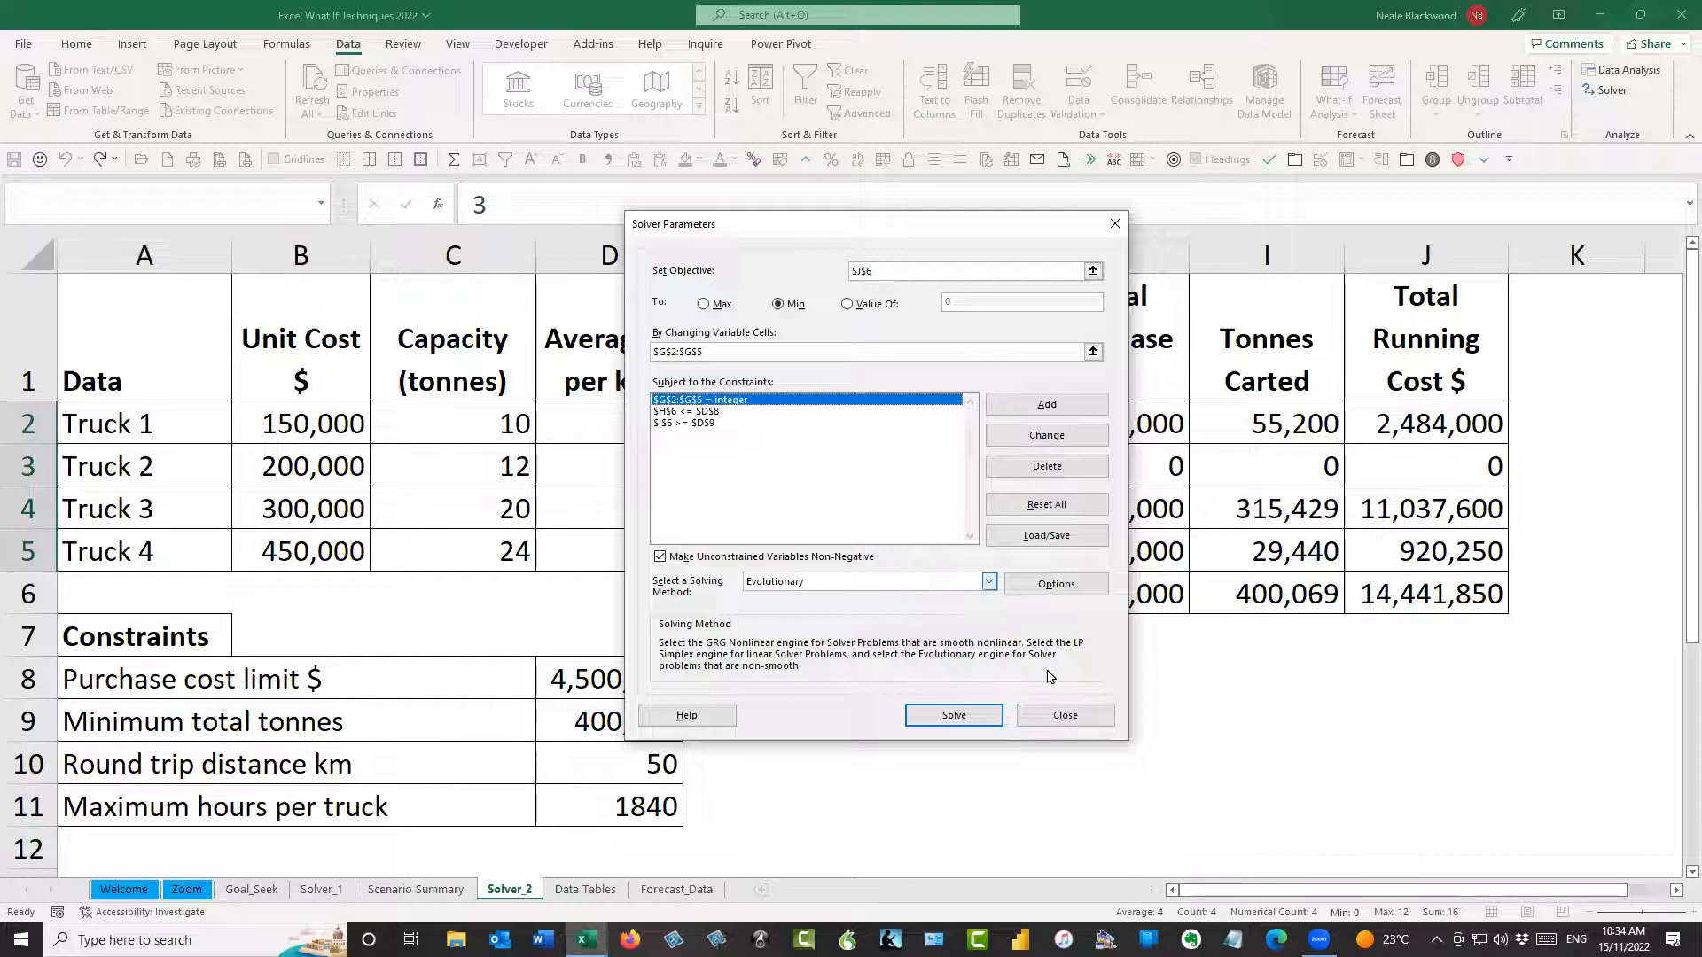
click(1064, 715)
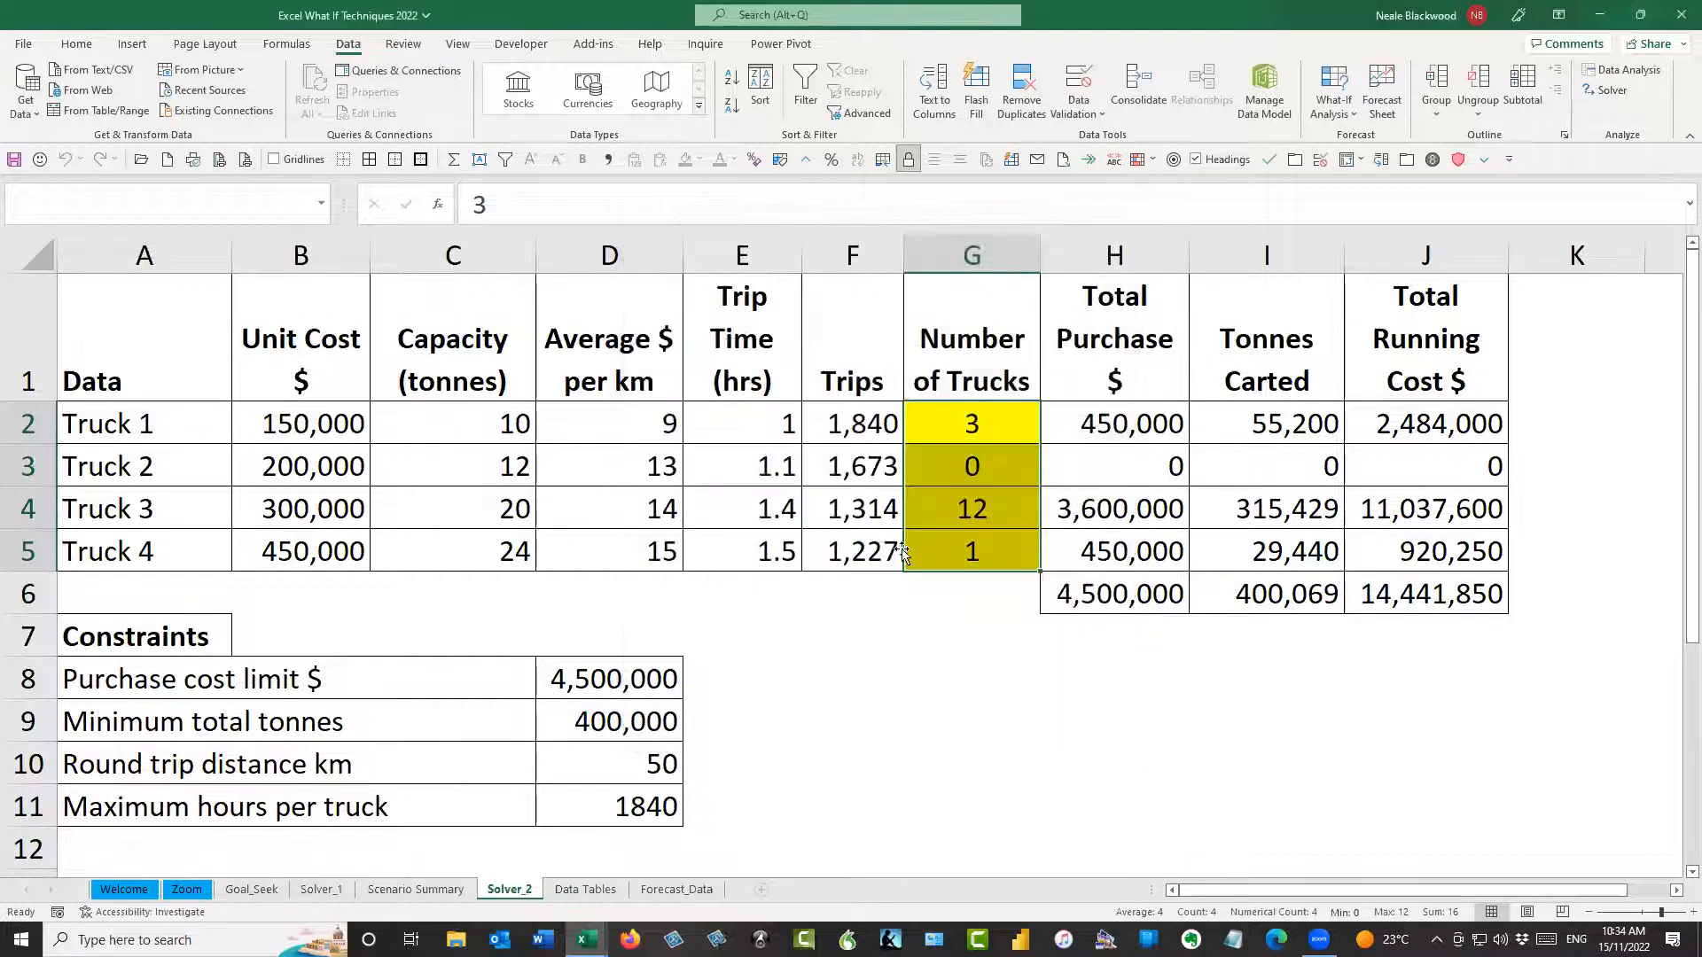
click(944, 608)
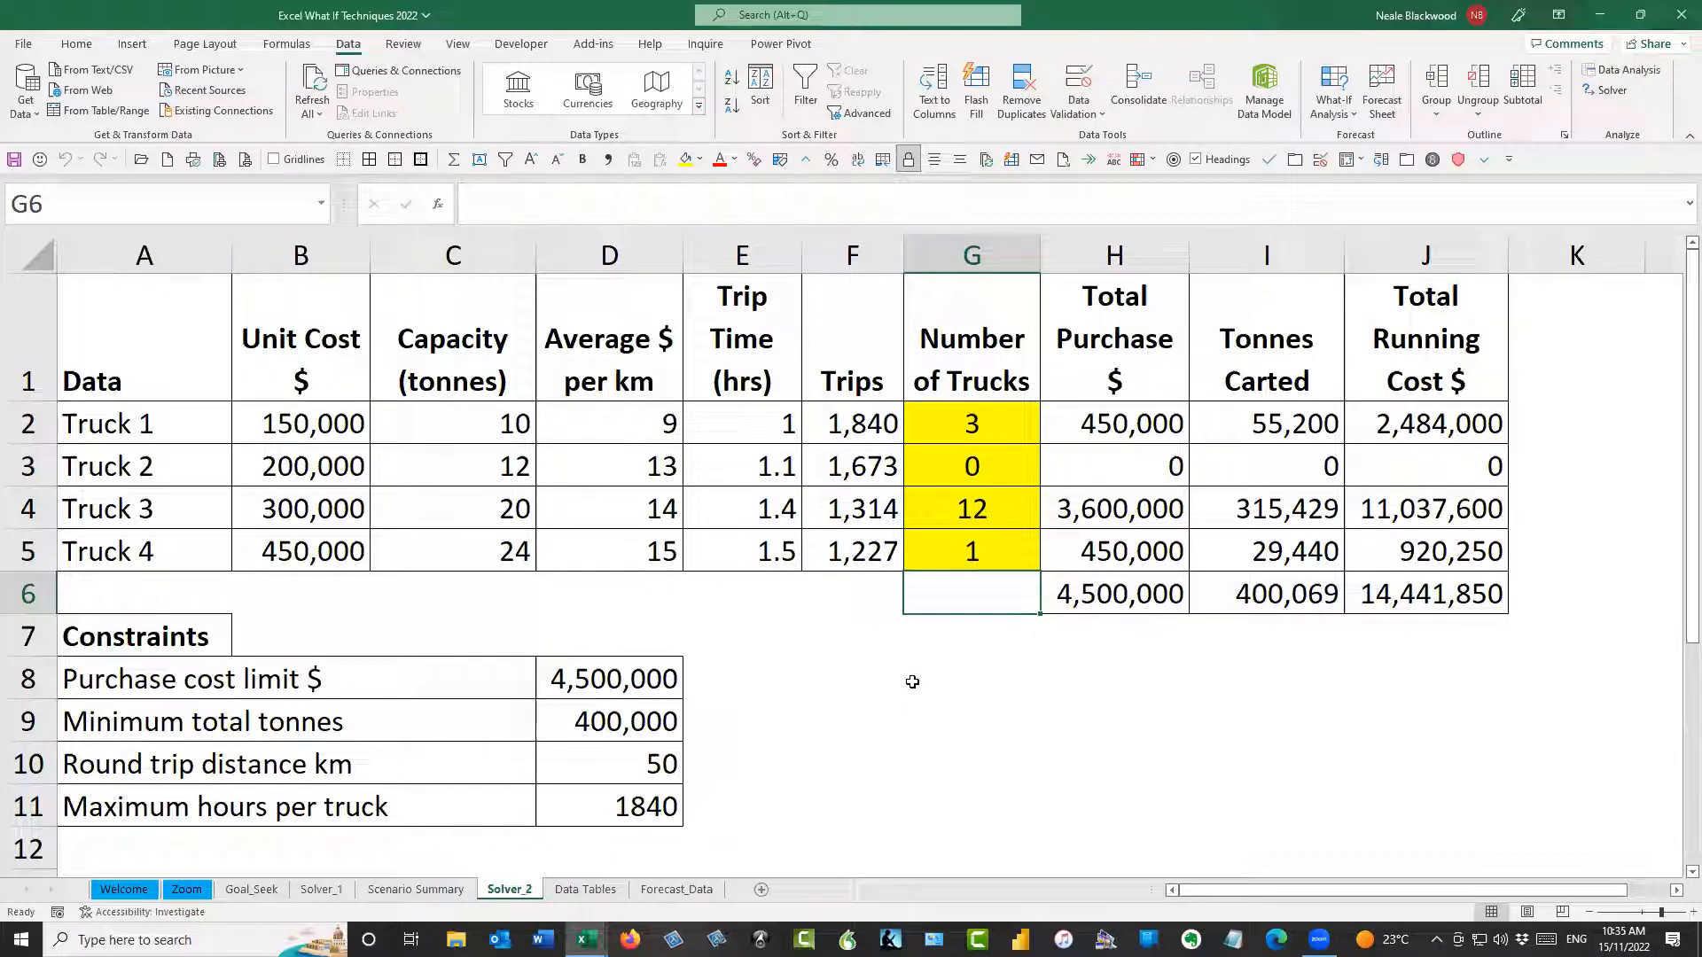
click(963, 644)
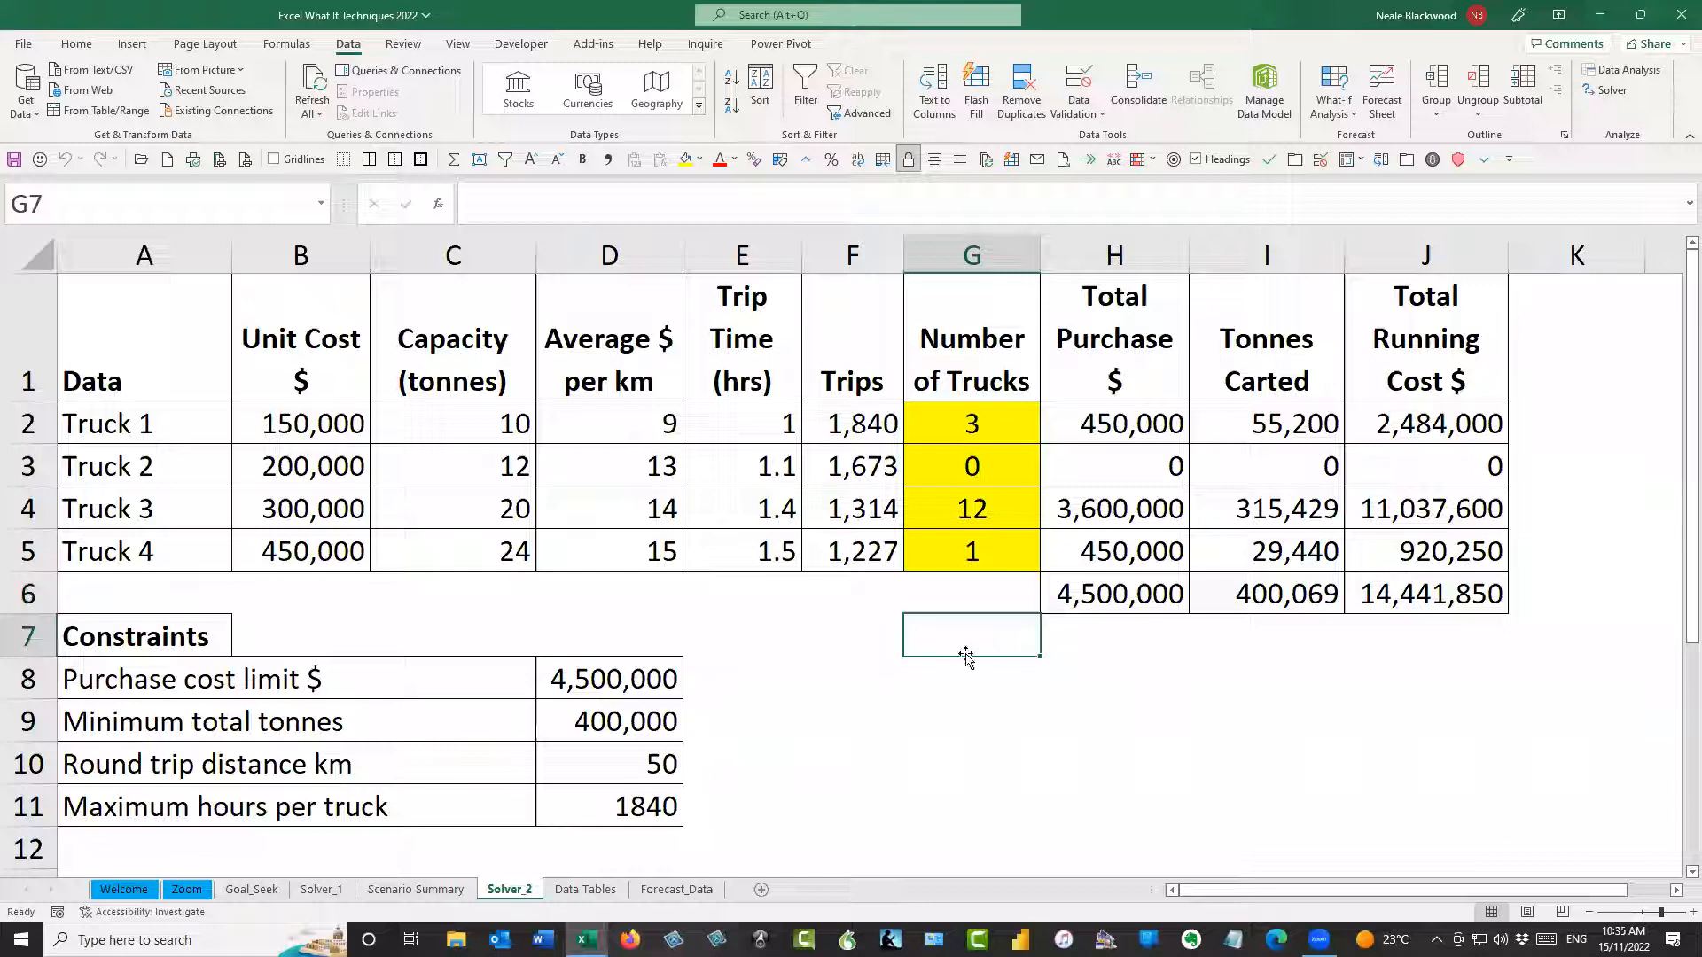
click(964, 664)
Add the Solver command to the Quick Access Toolbar
key(alt)
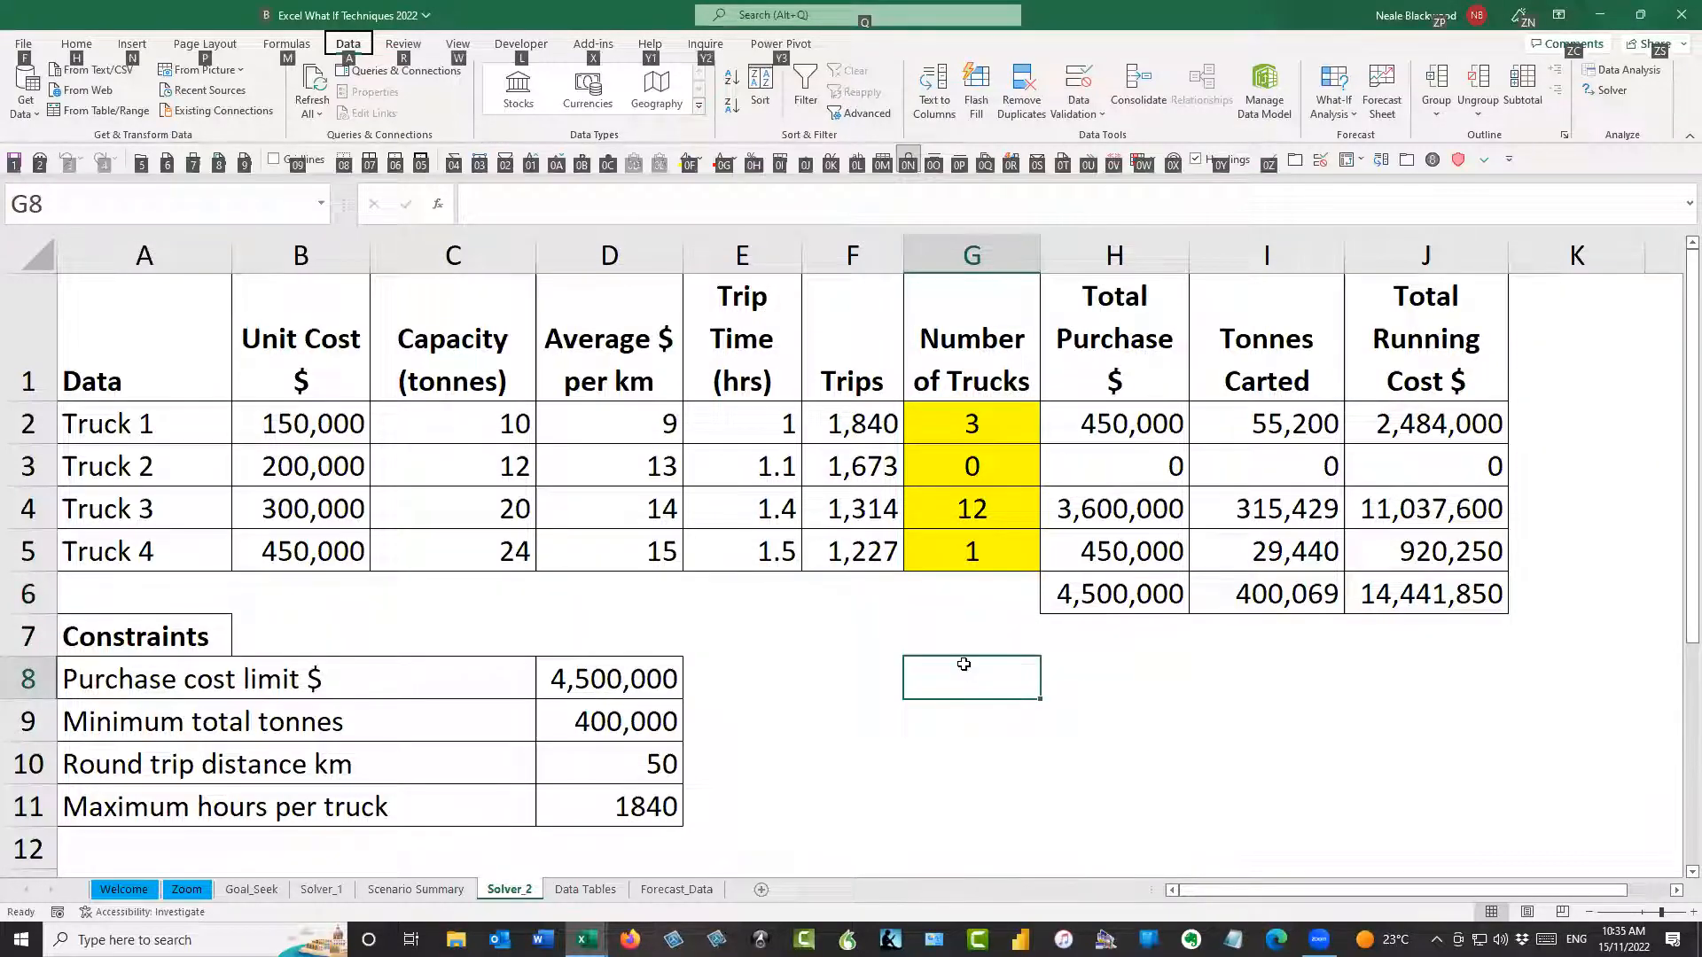
key(a)
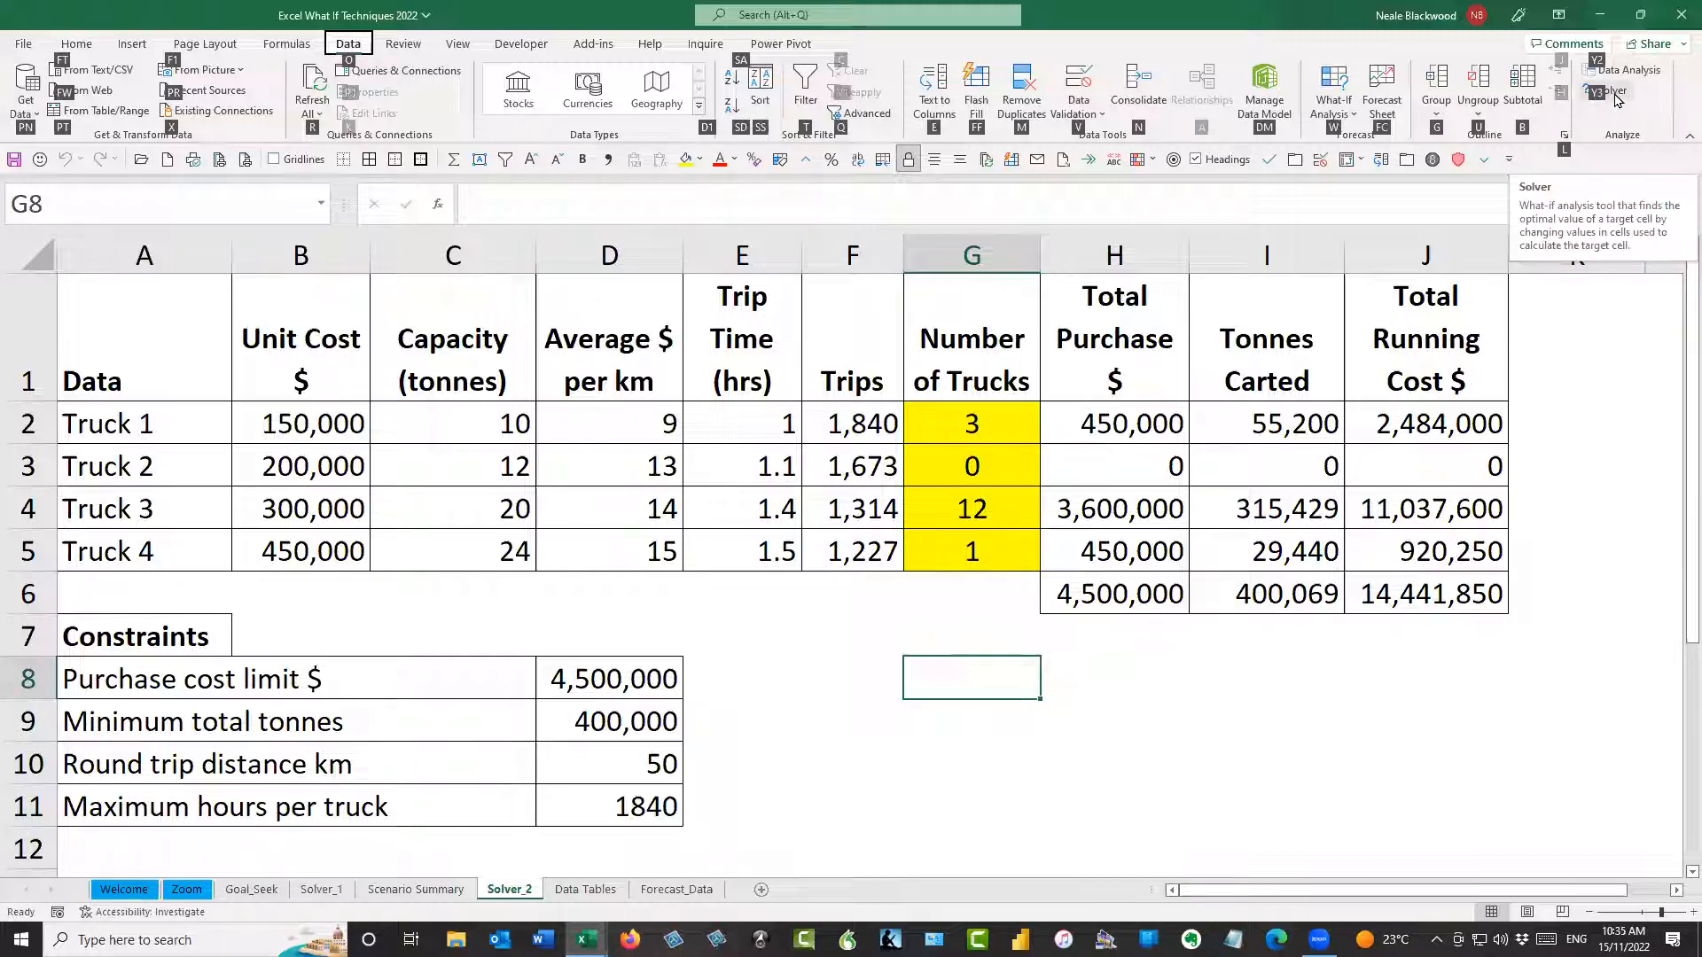
key(y)
key(3)
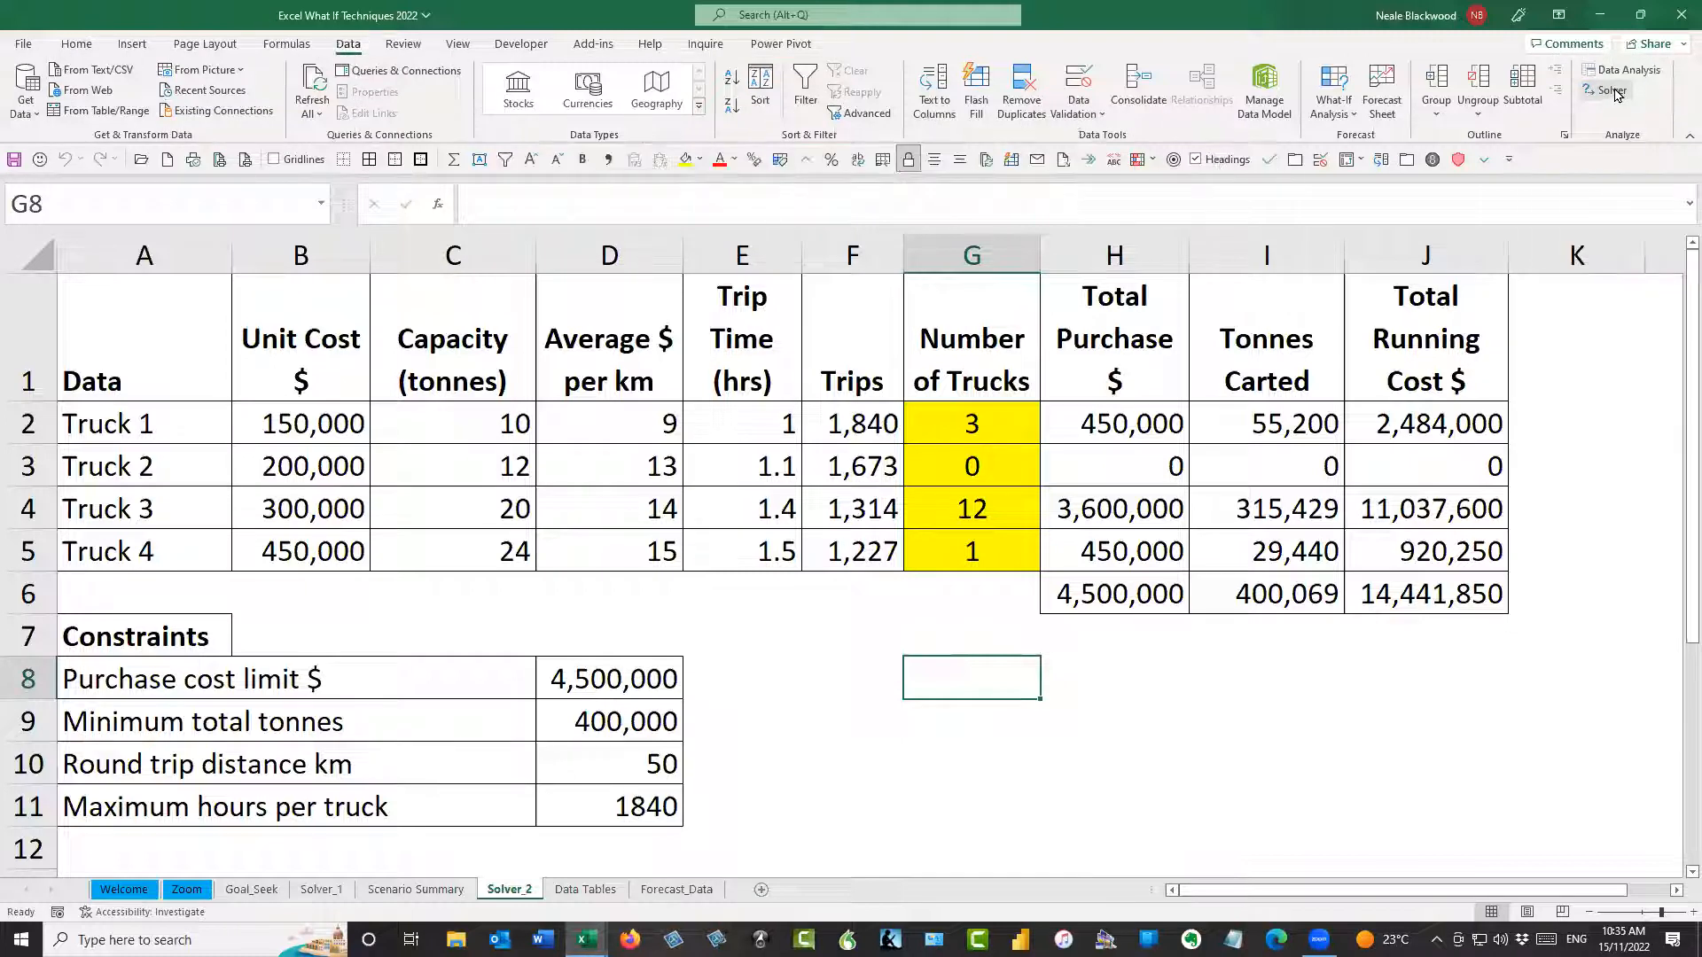
right_click(1612, 94)
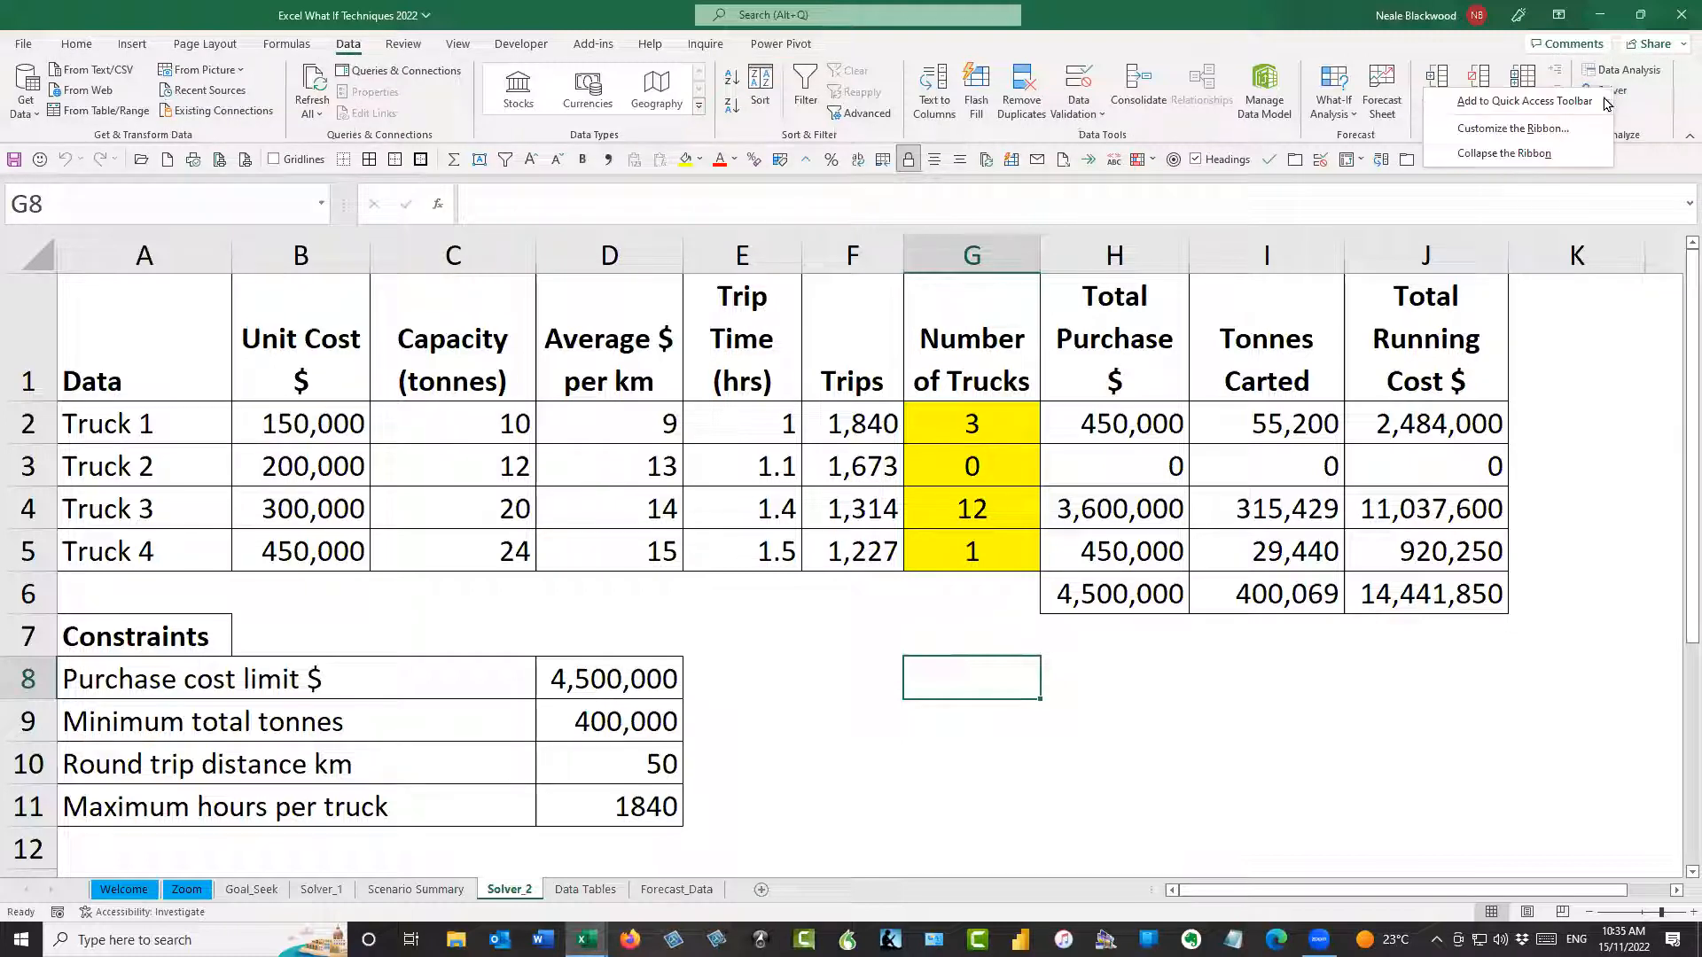
click(1534, 103)
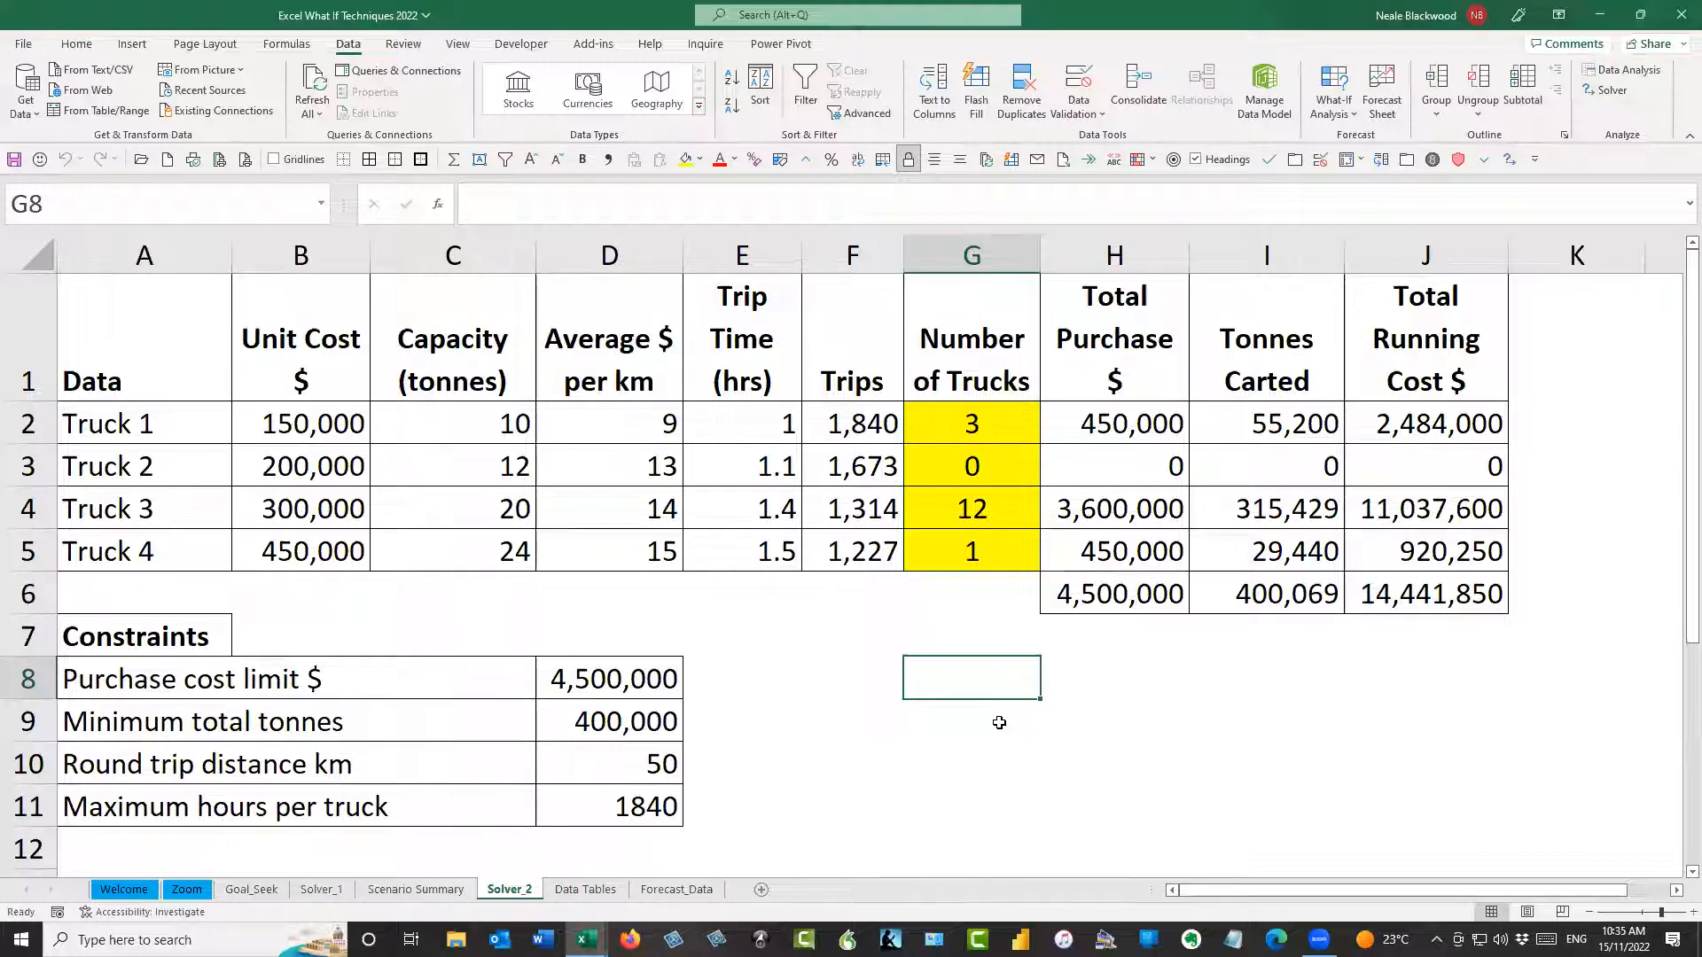
Switch to the Data Tables sheet and examine the assumption inputs, the calculated outputs and the formulas behind them
click(586, 890)
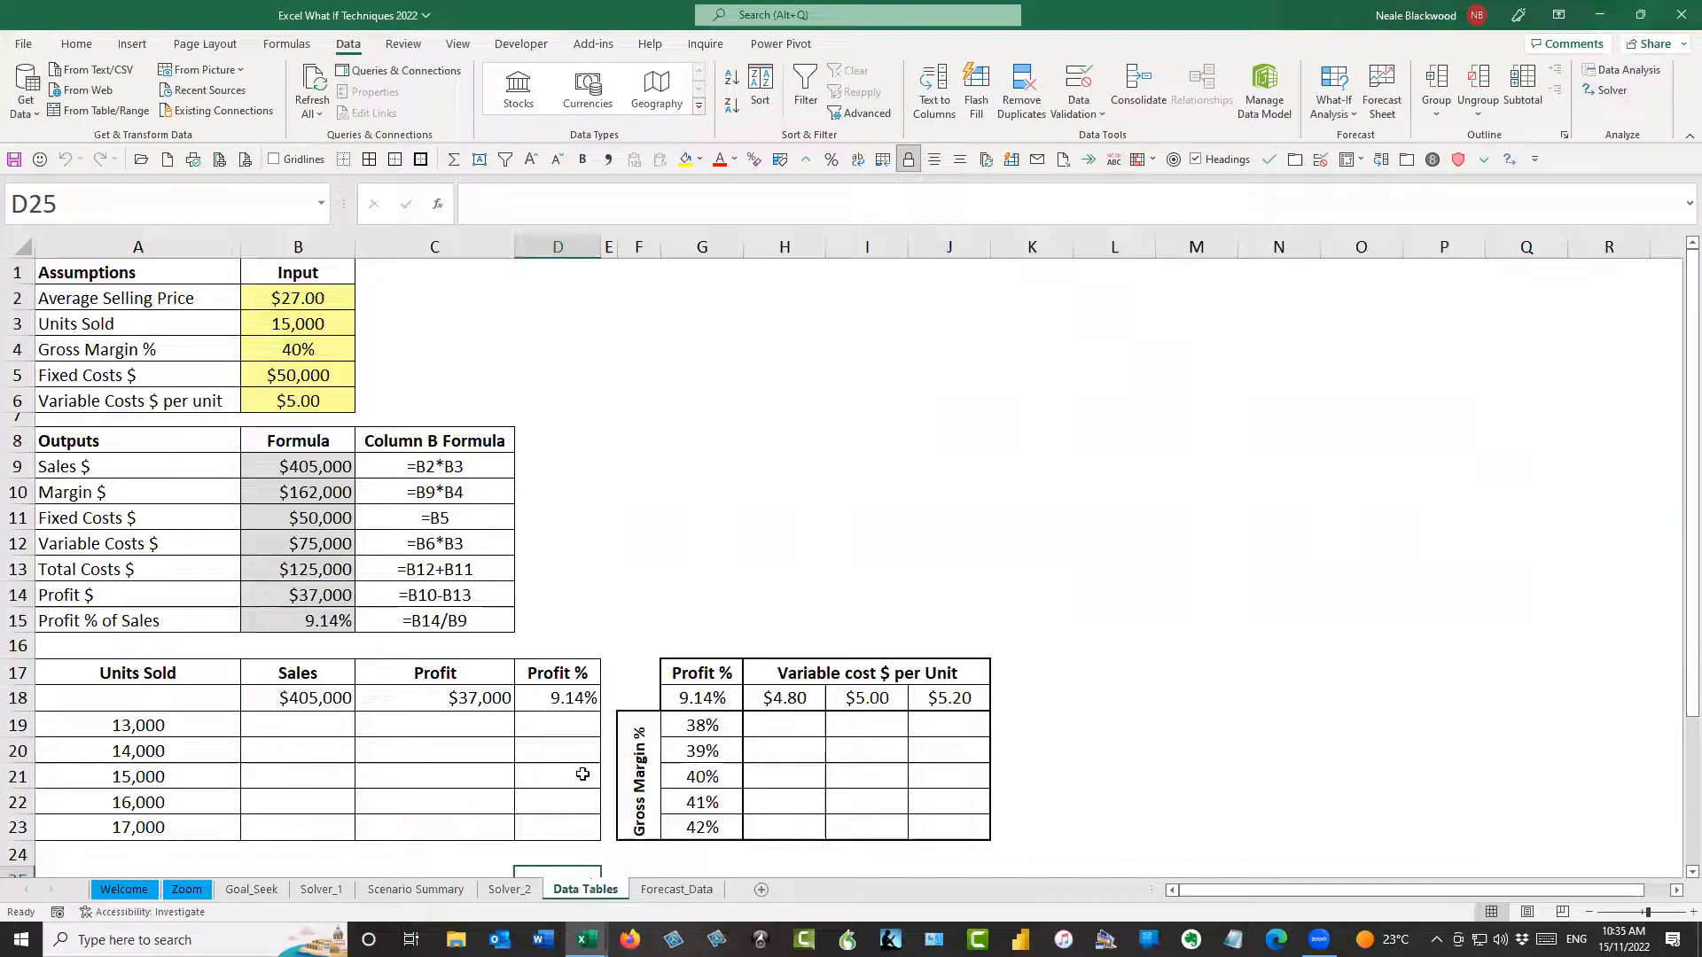
click(317, 299)
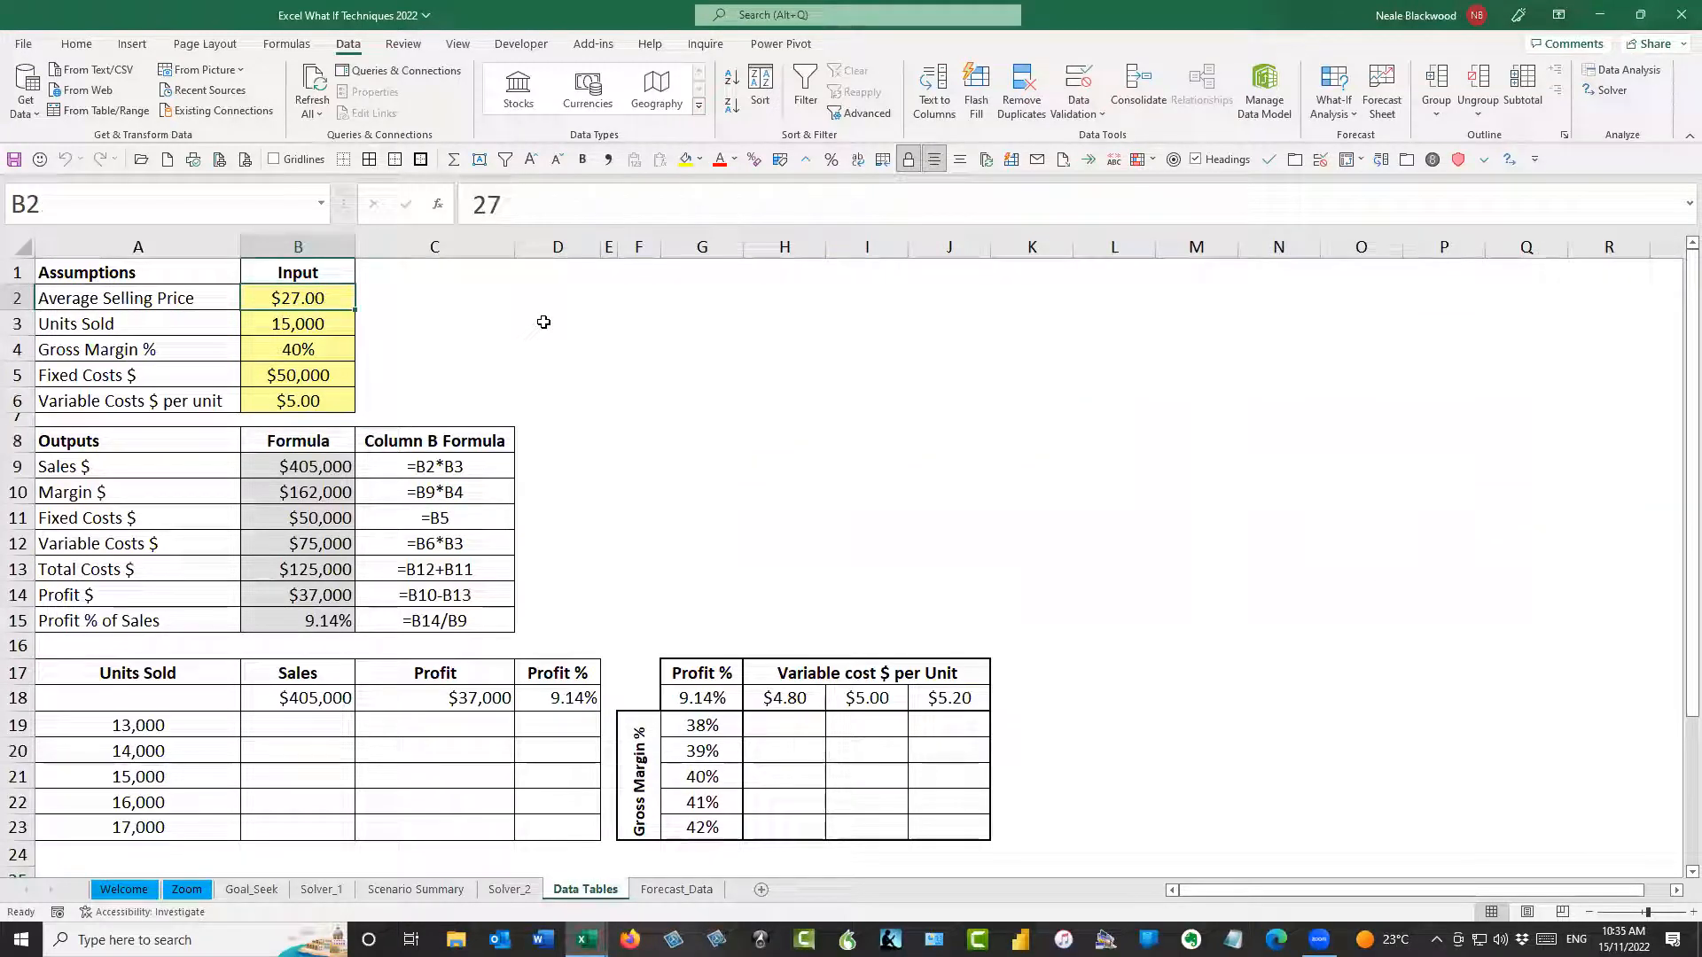
drag(297, 302, 302, 402)
drag(311, 472, 306, 623)
drag(507, 470, 498, 622)
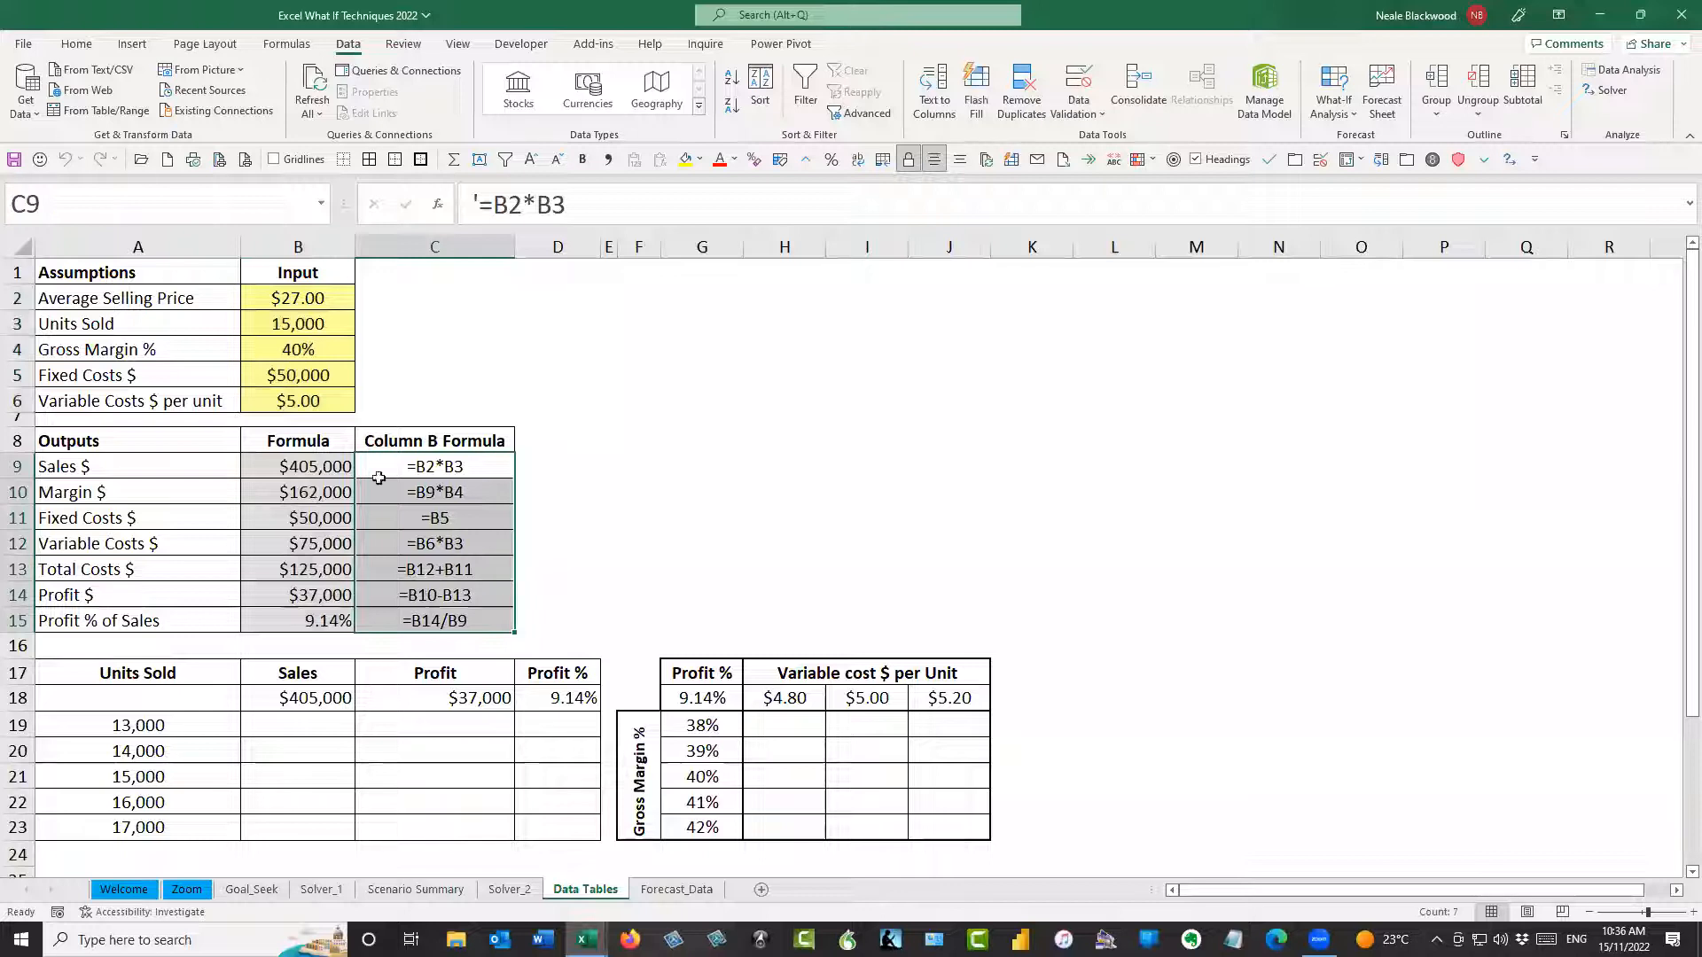
click(330, 470)
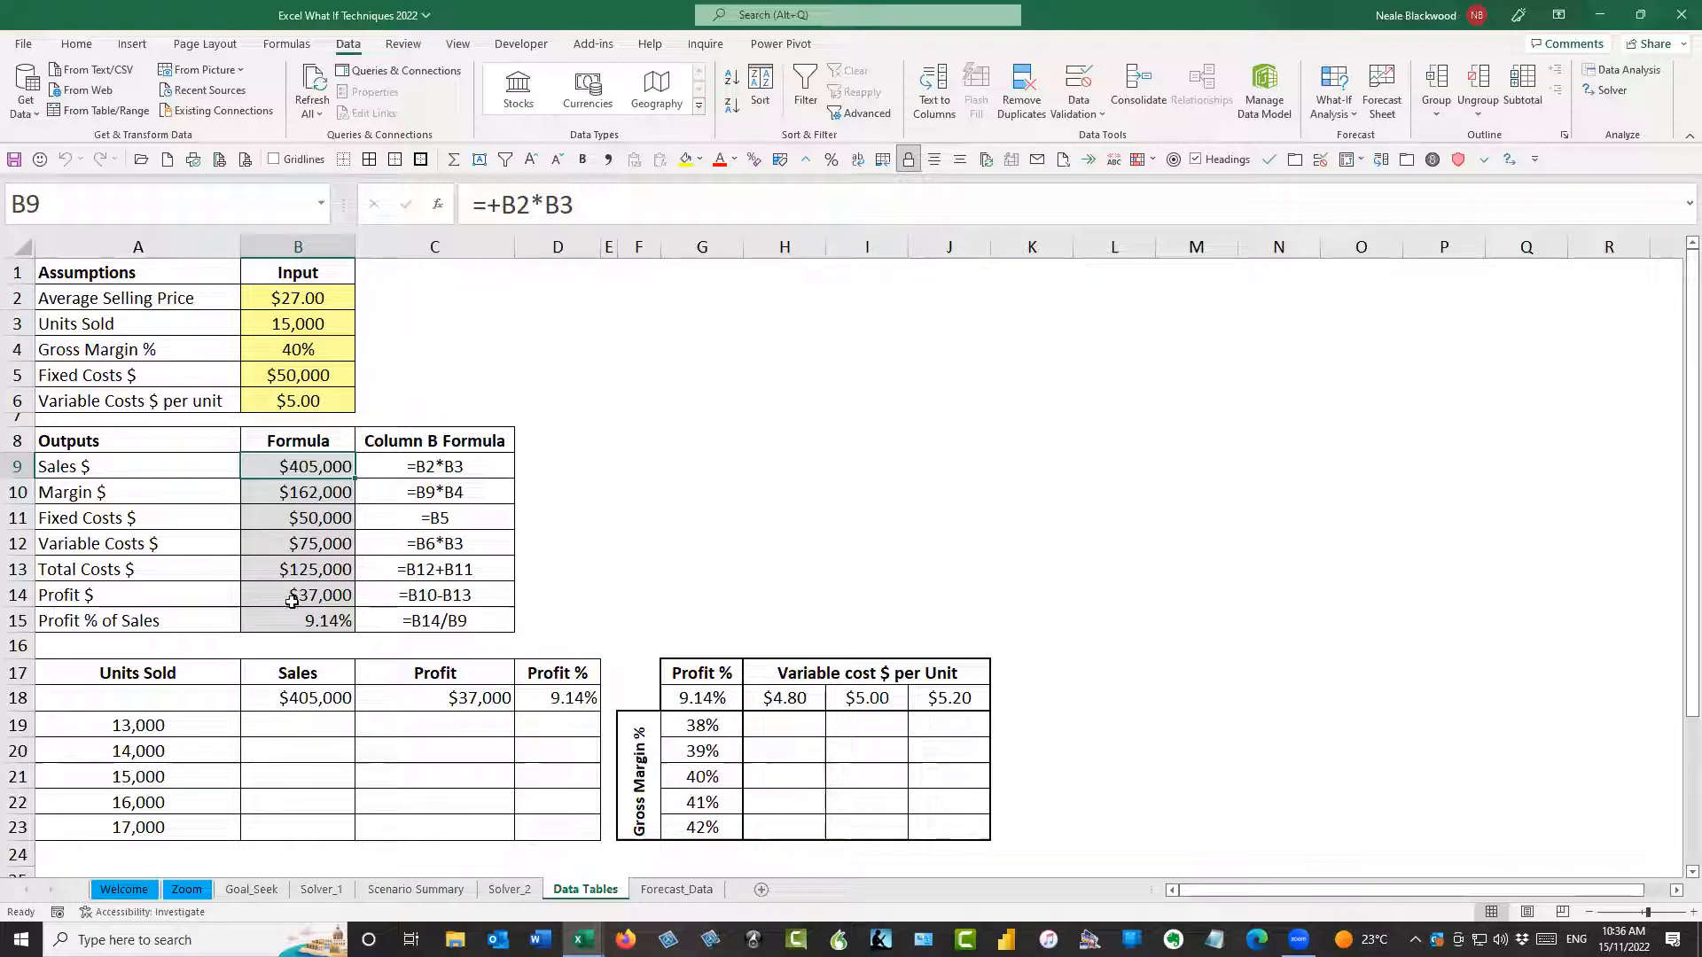
click(338, 726)
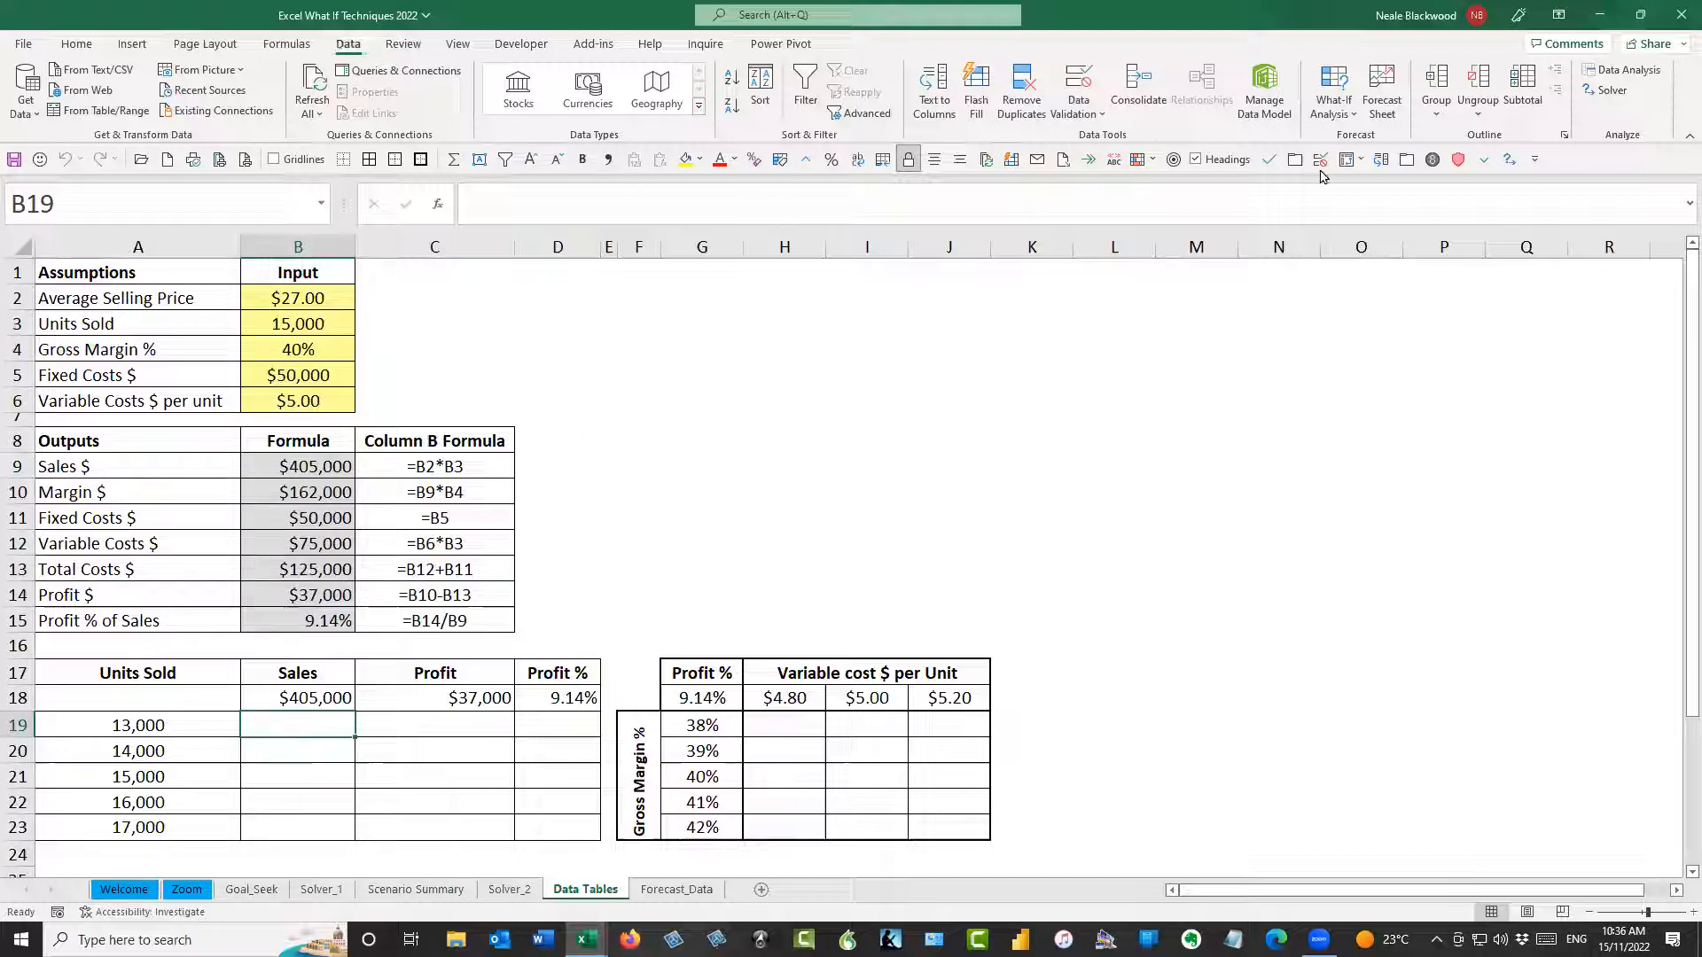
click(1344, 112)
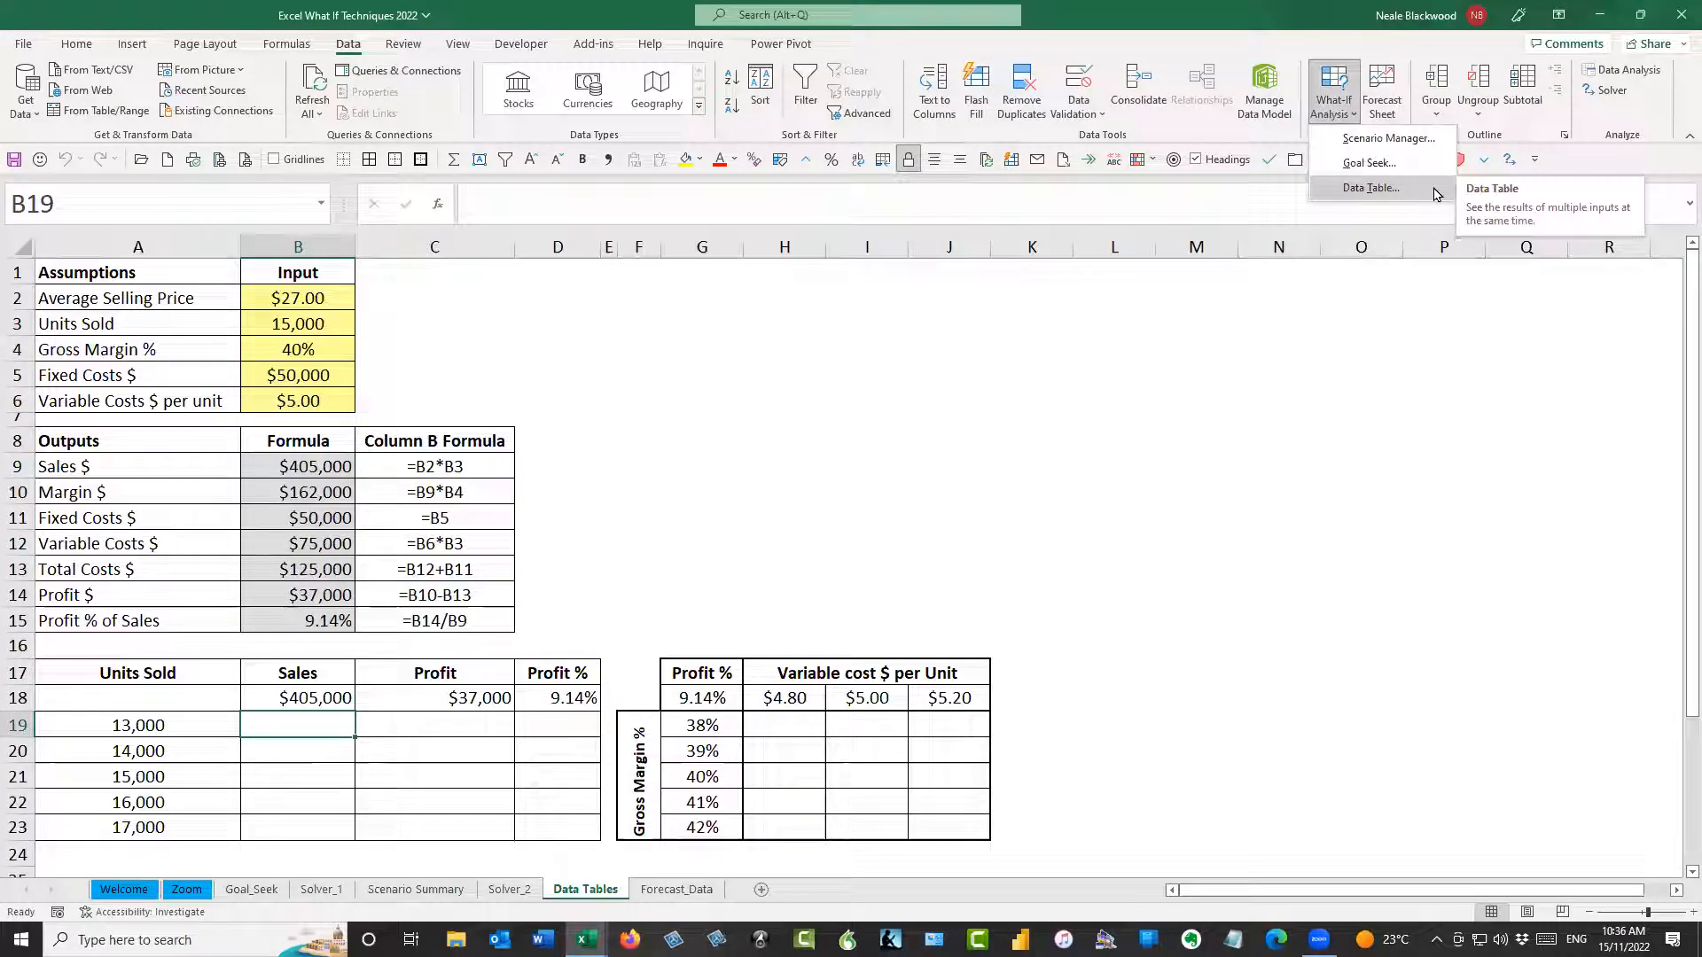
click(689, 466)
click(652, 368)
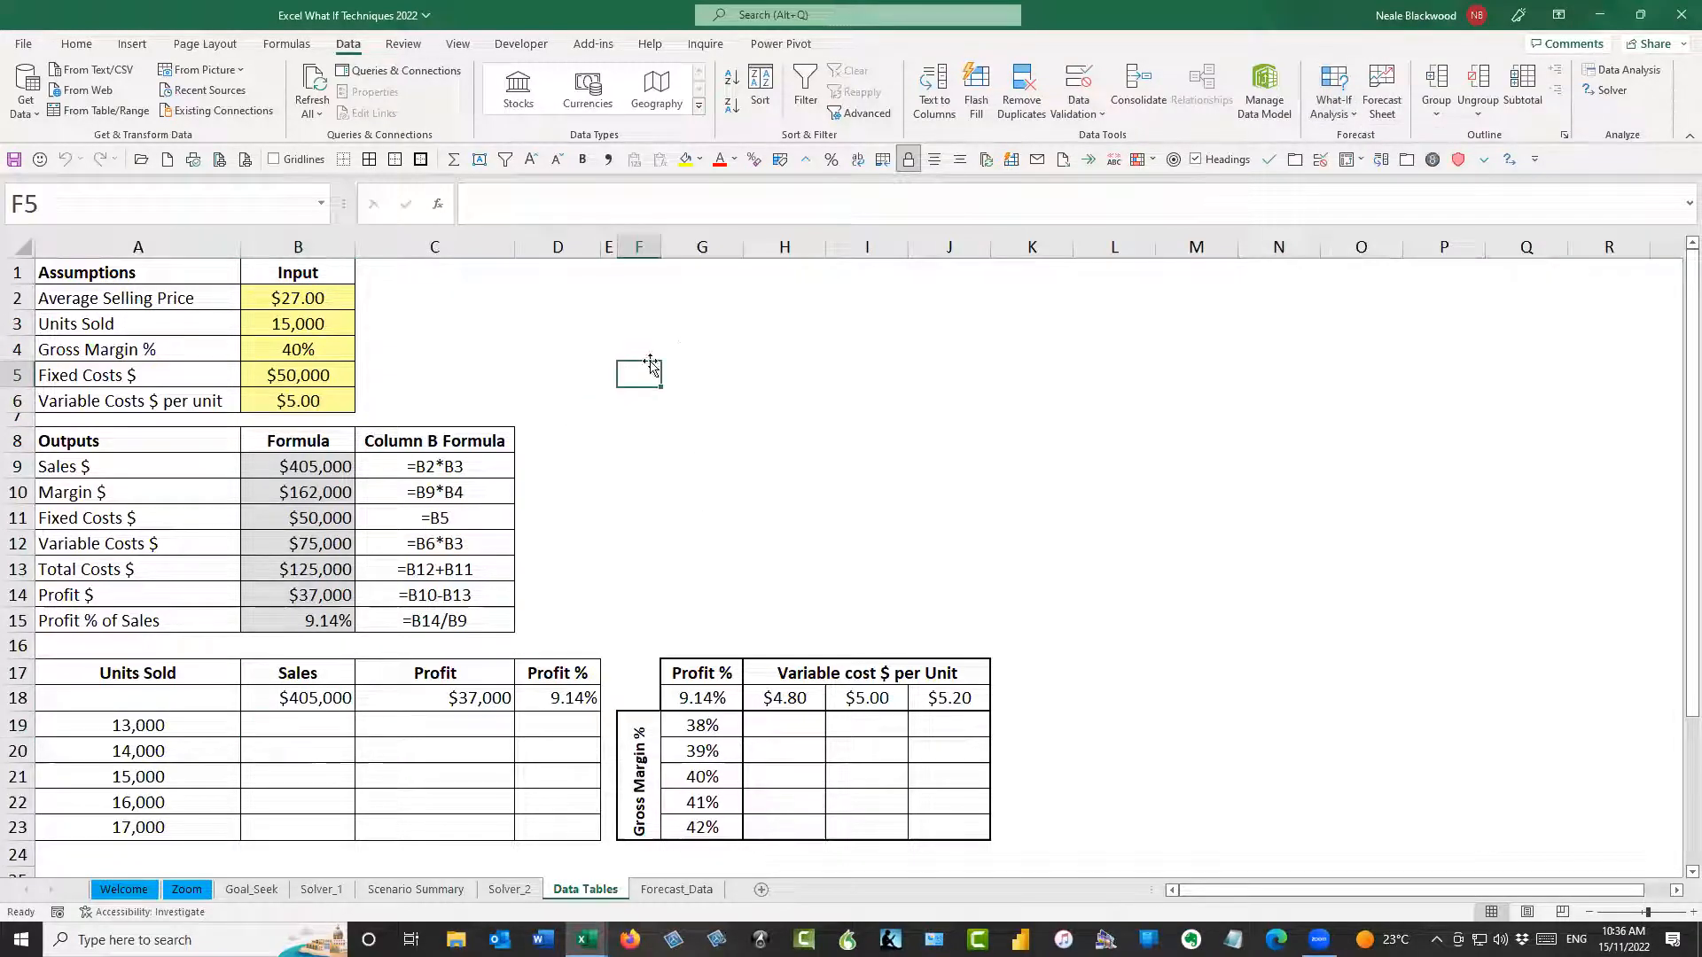
click(695, 346)
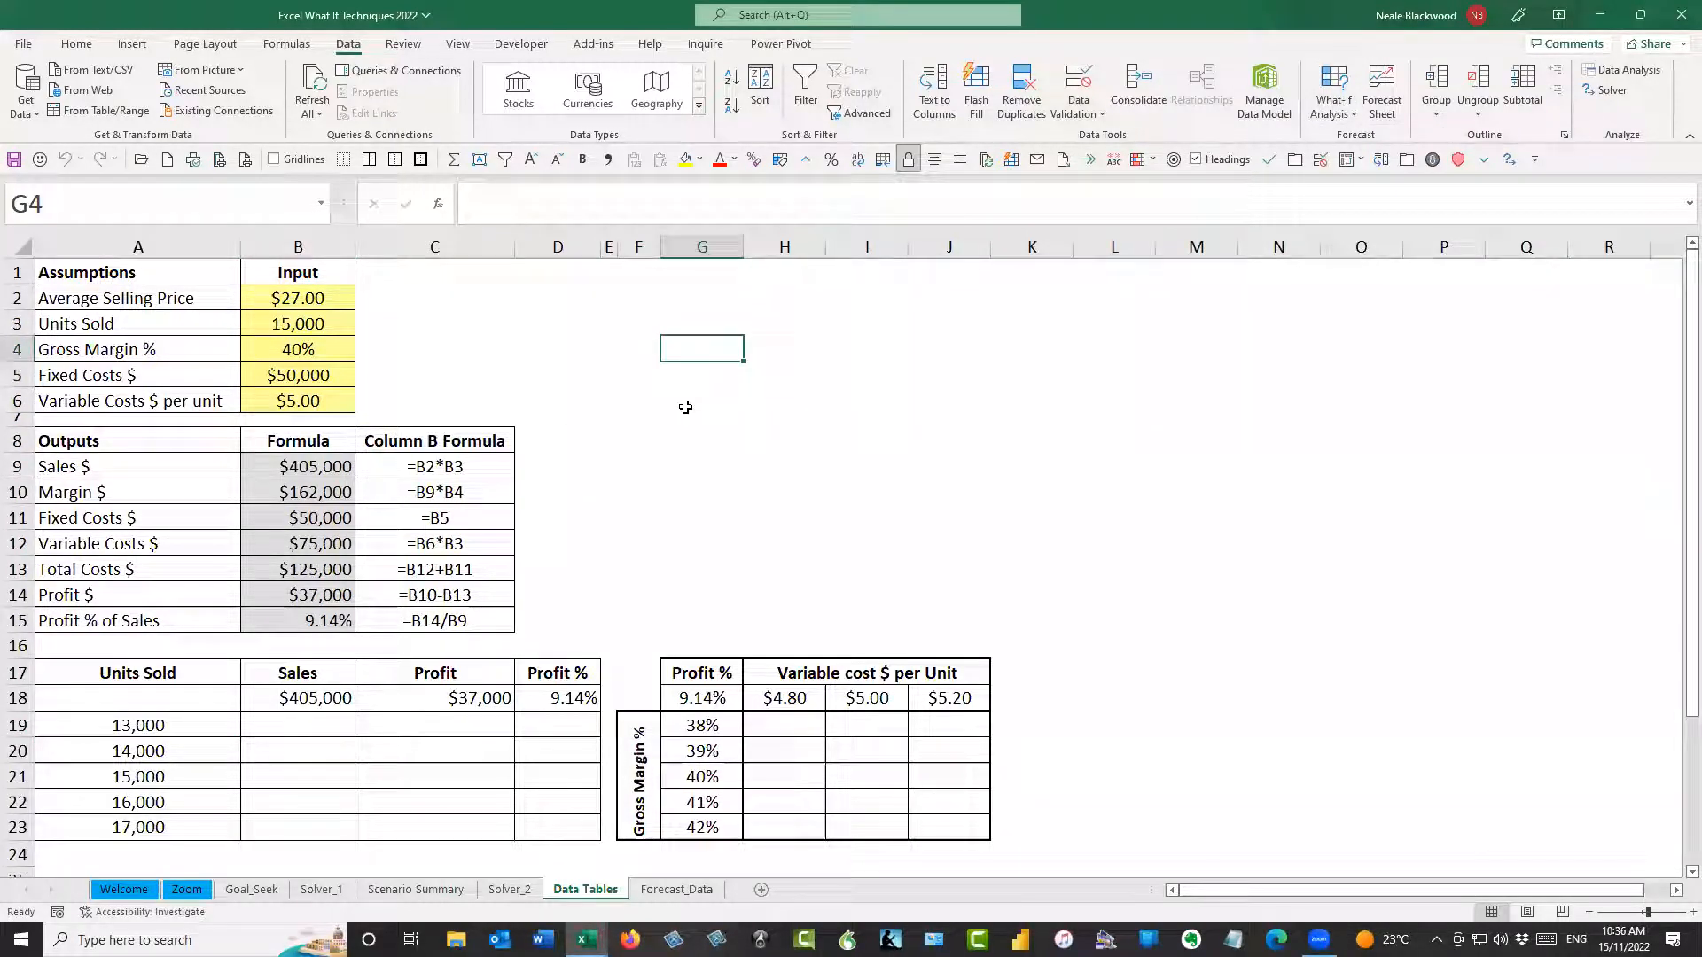
key(alt)
key(a)
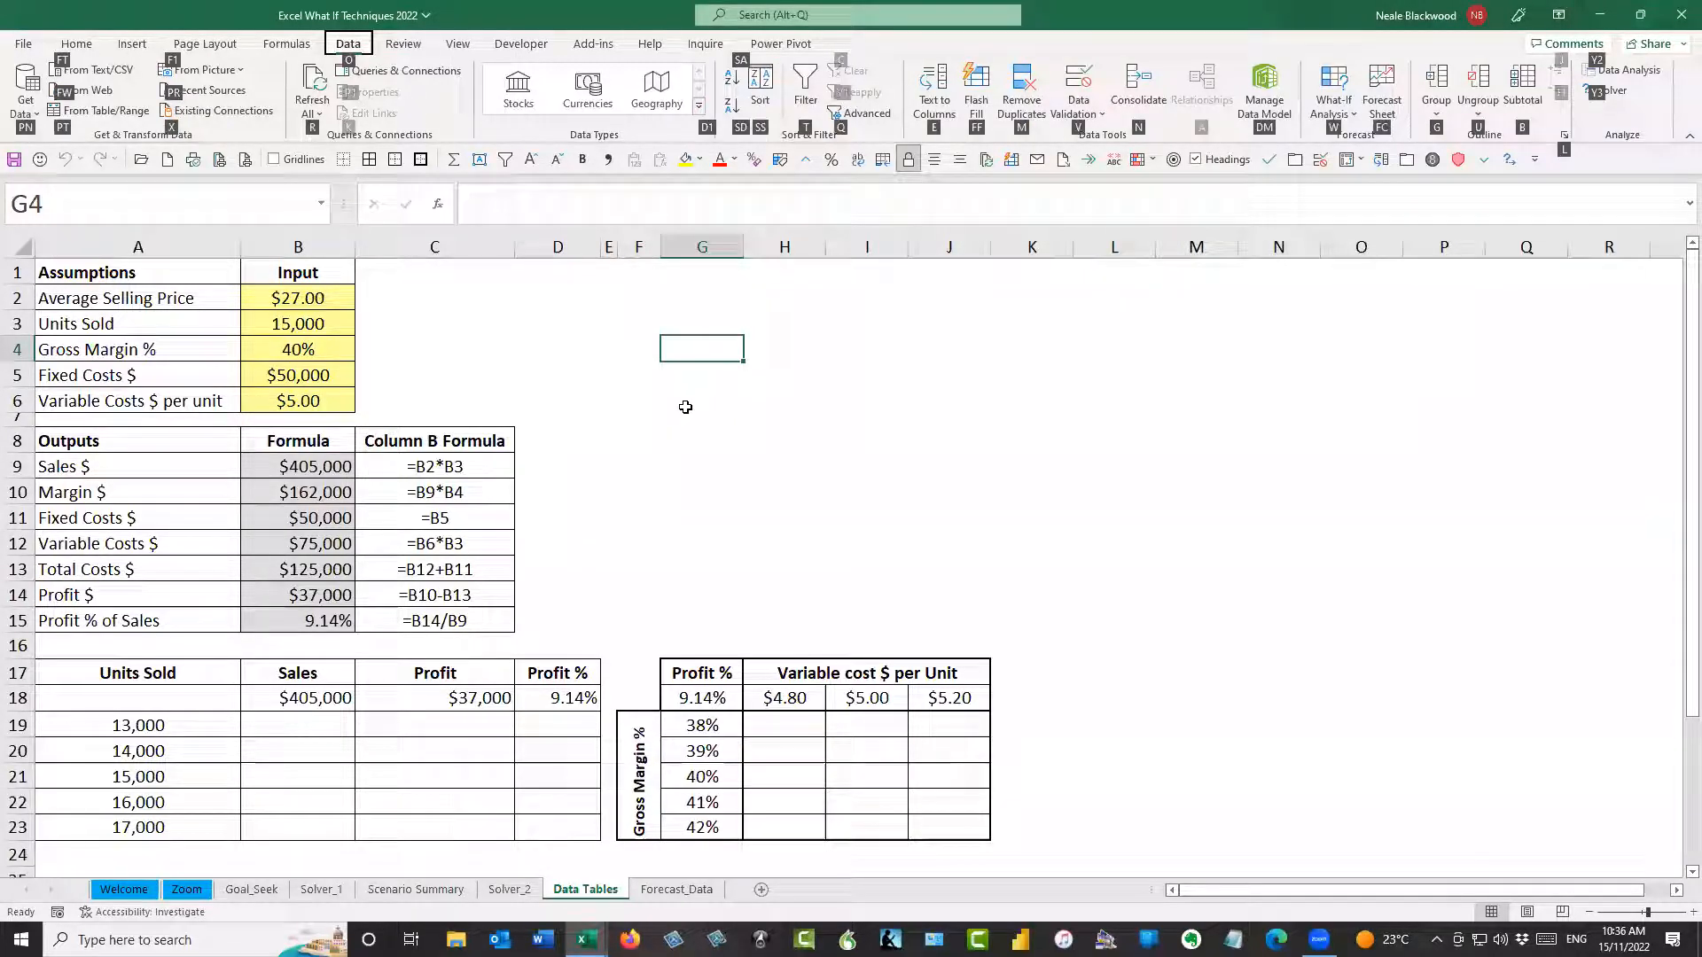
key(w)
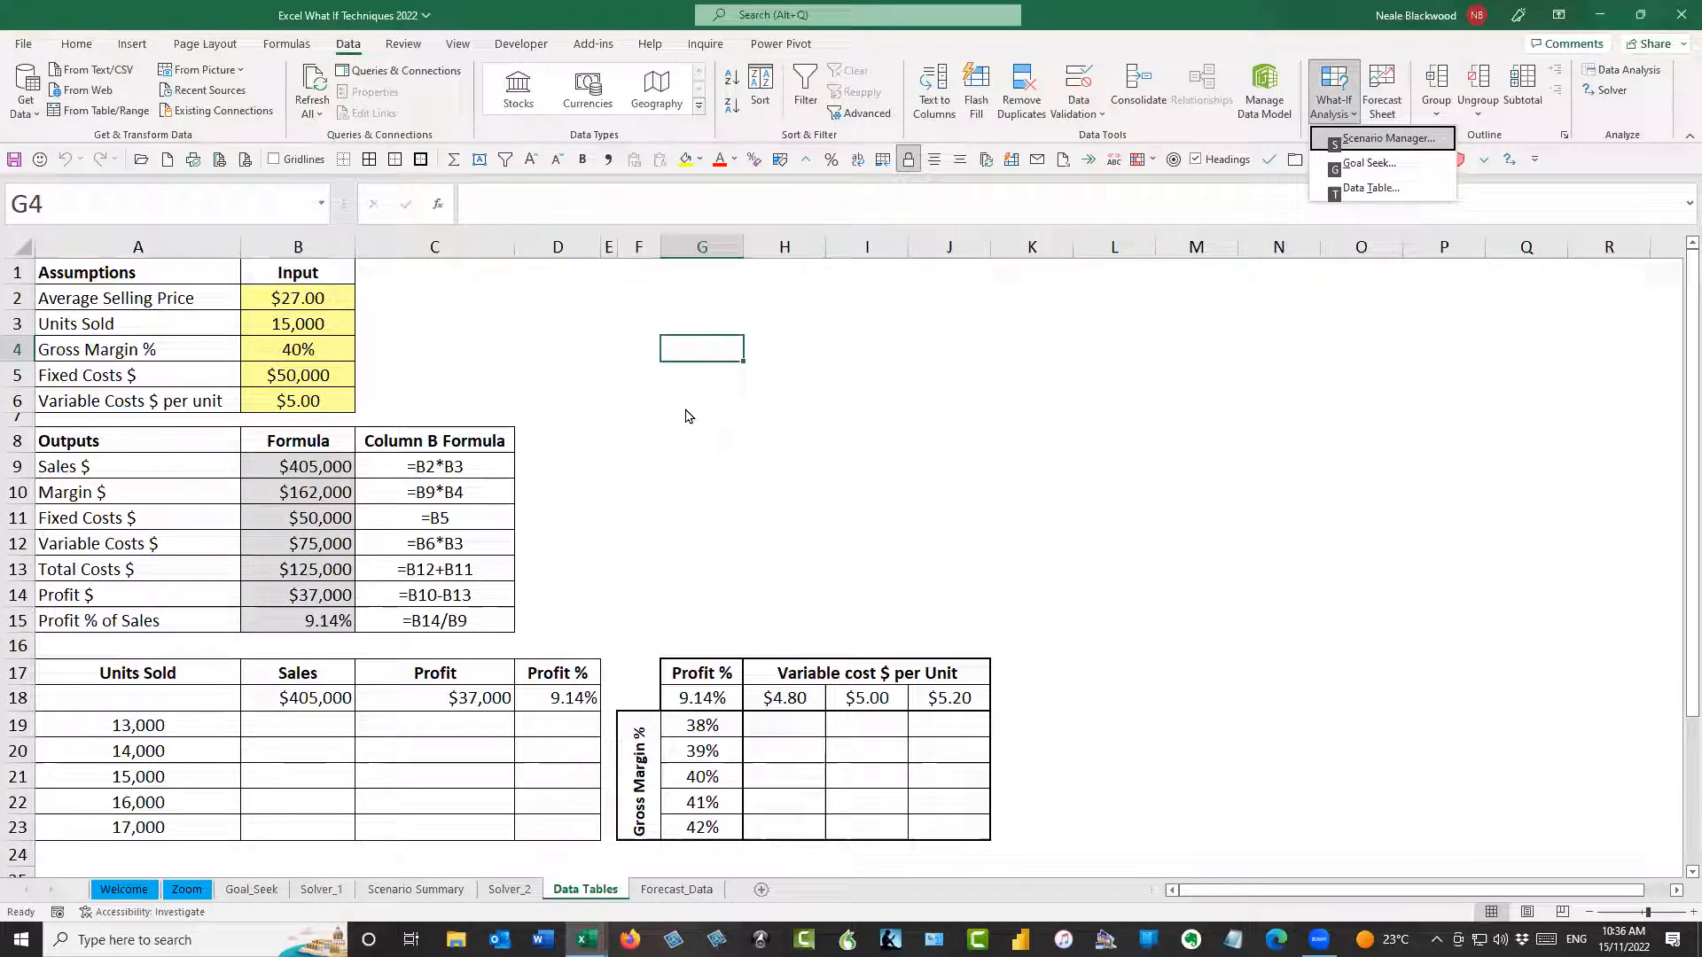
key(Escape)
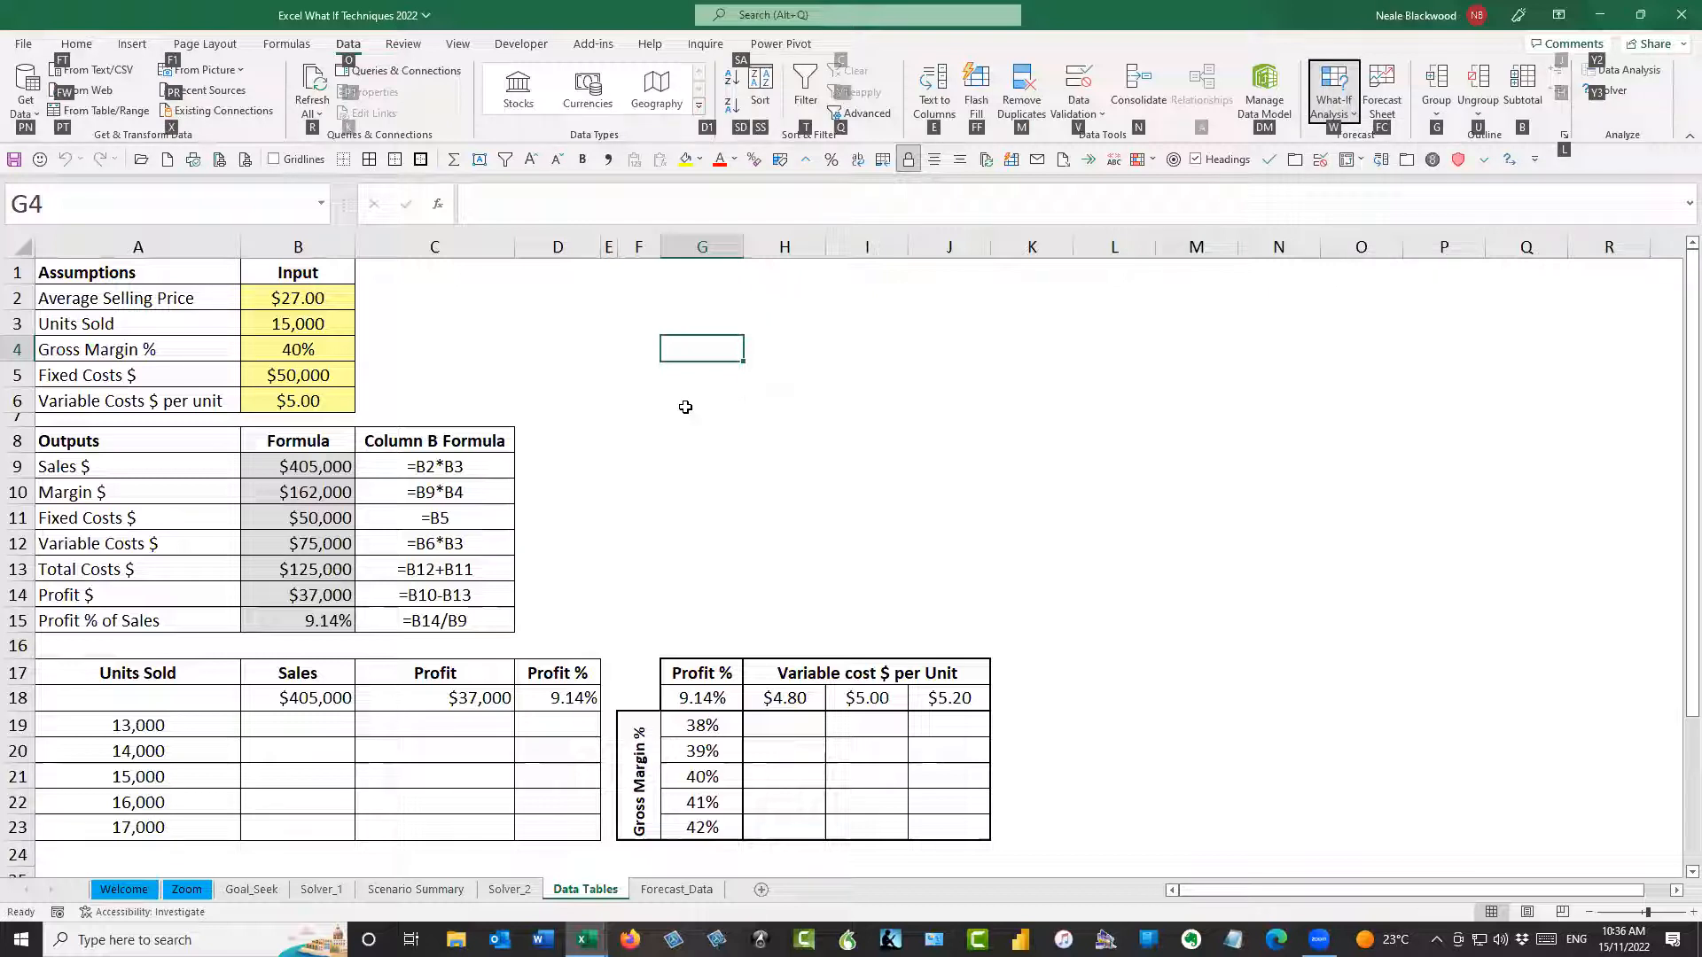
key(Escape)
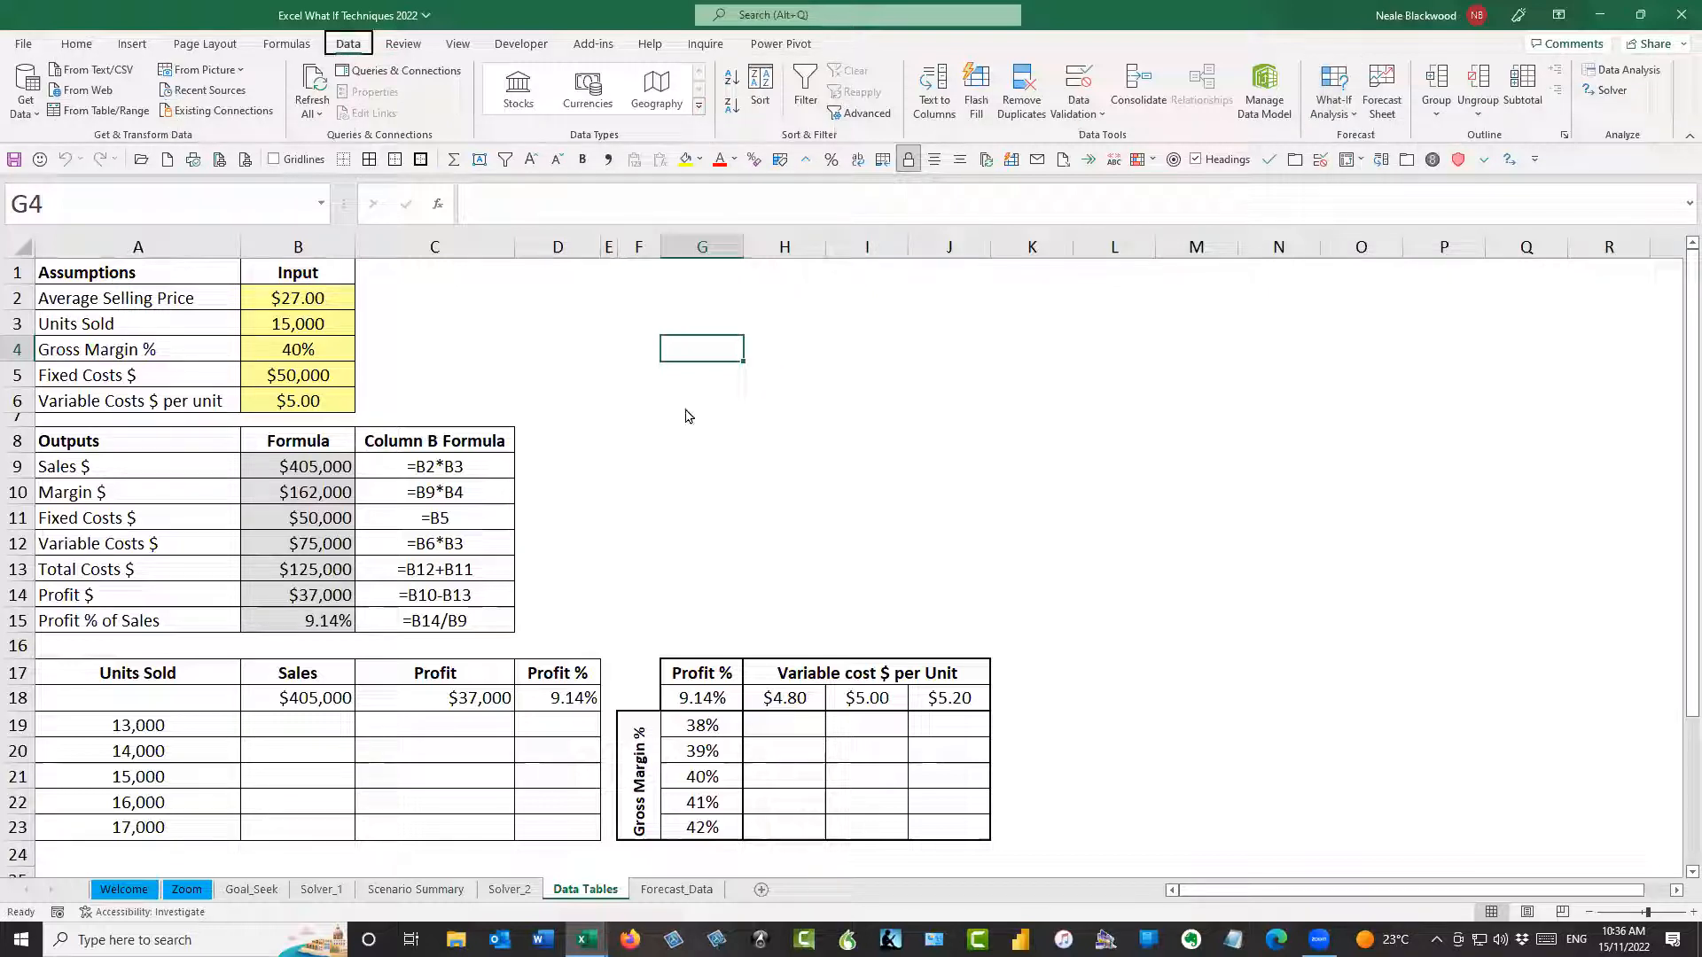
Bring up the Data Table what-if dialog, view its row and column input cell settings, and close it without creating a table
key(alt+a)
key(w)
key(t)
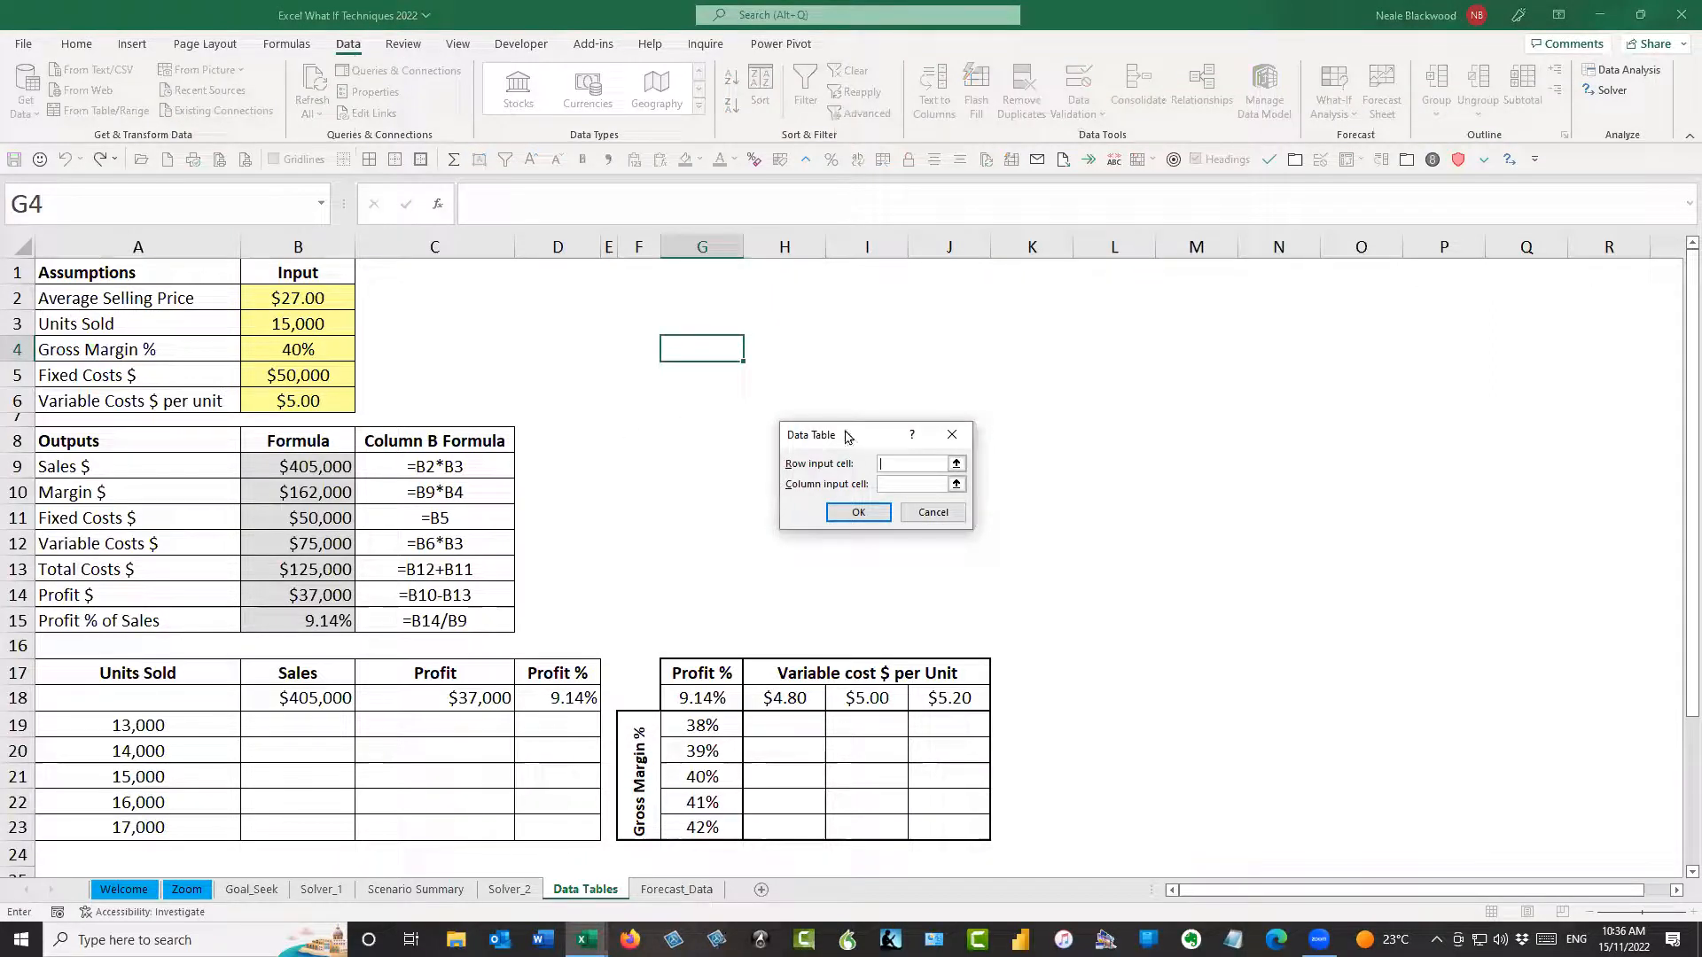
drag(818, 432, 629, 377)
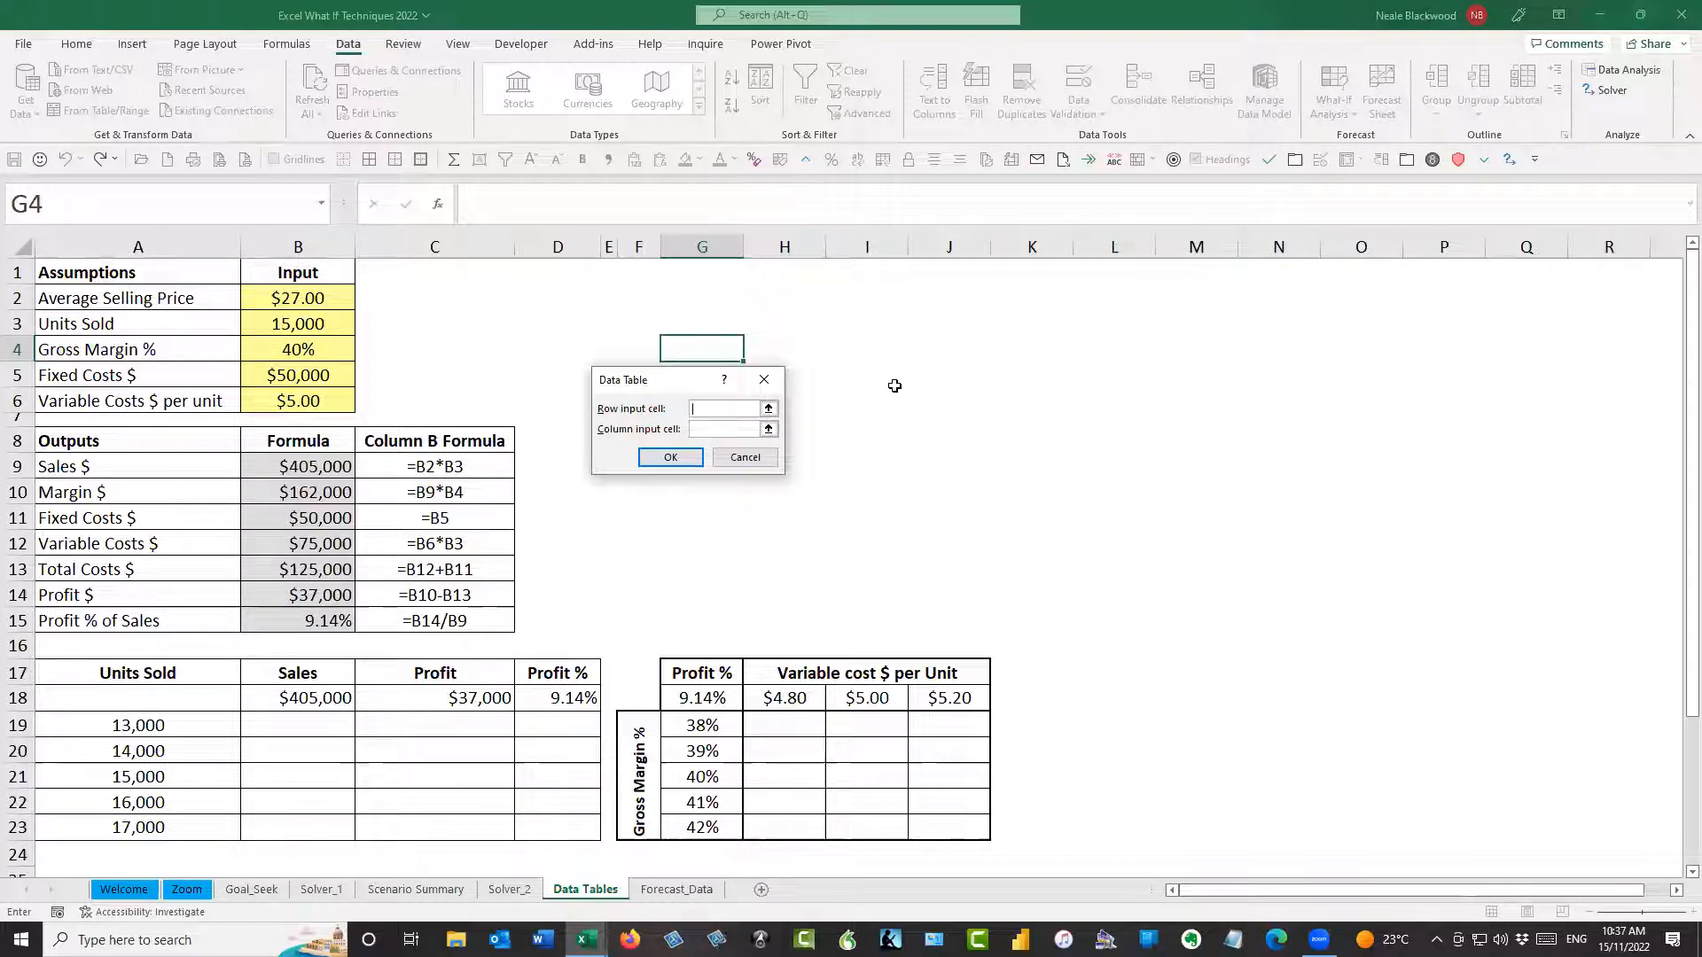
click(764, 380)
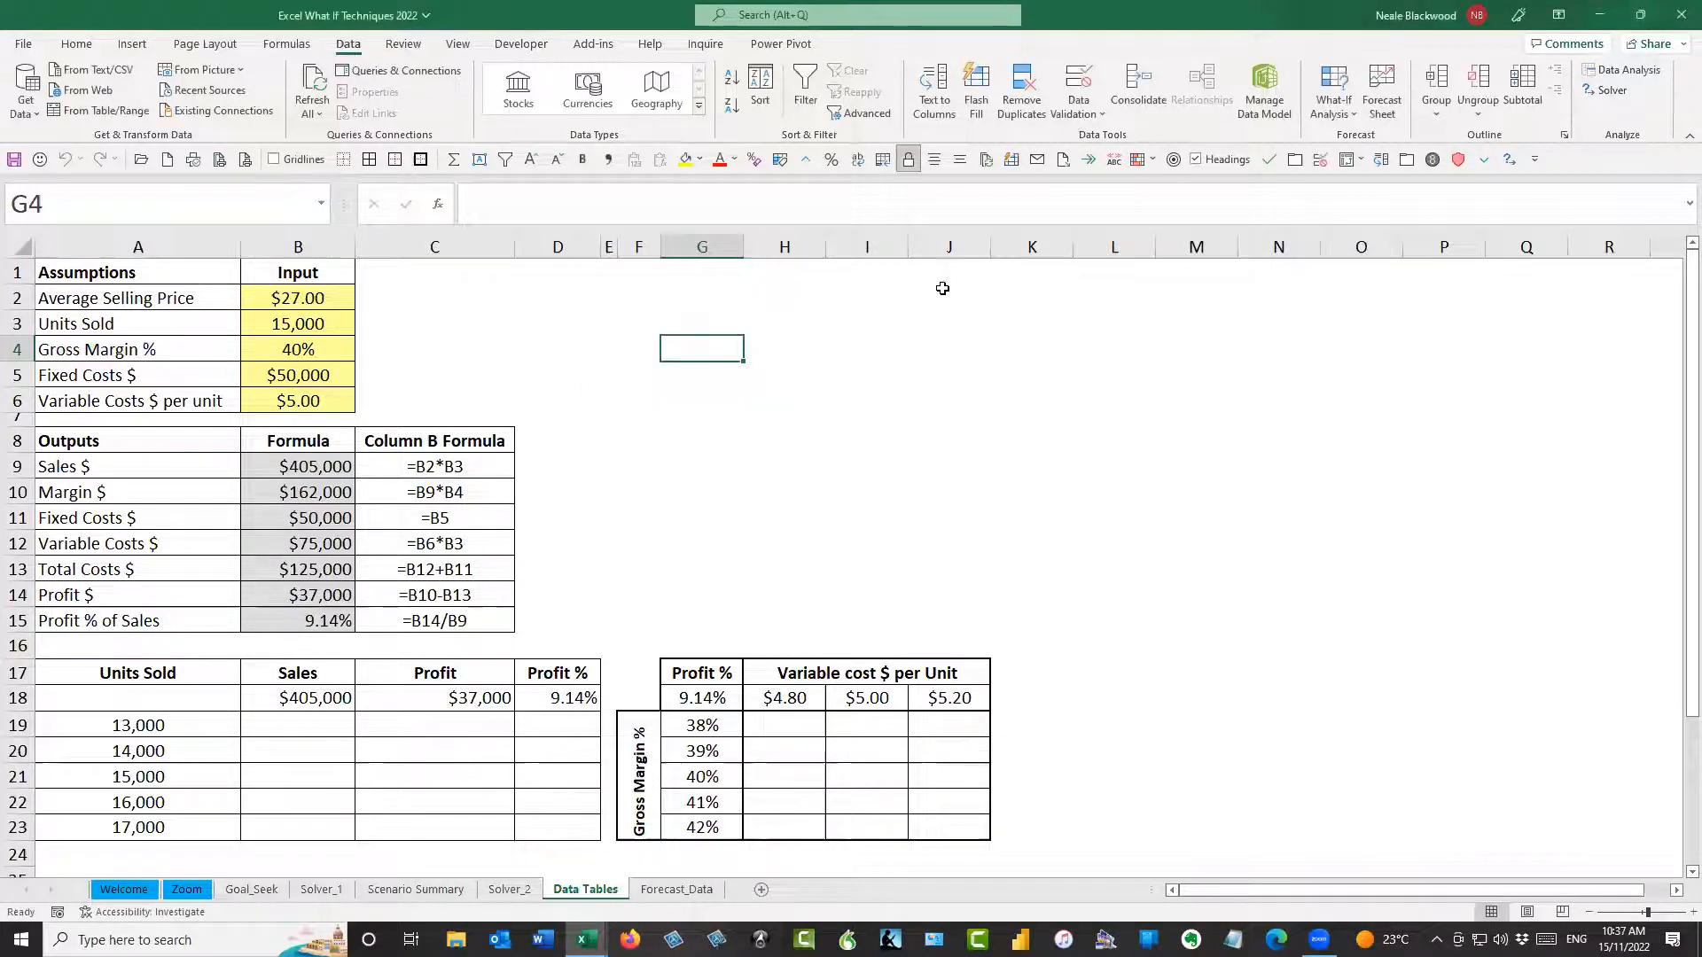
Add the Data Table command to the Quick Access Toolbar
click(1352, 113)
right_click(1377, 188)
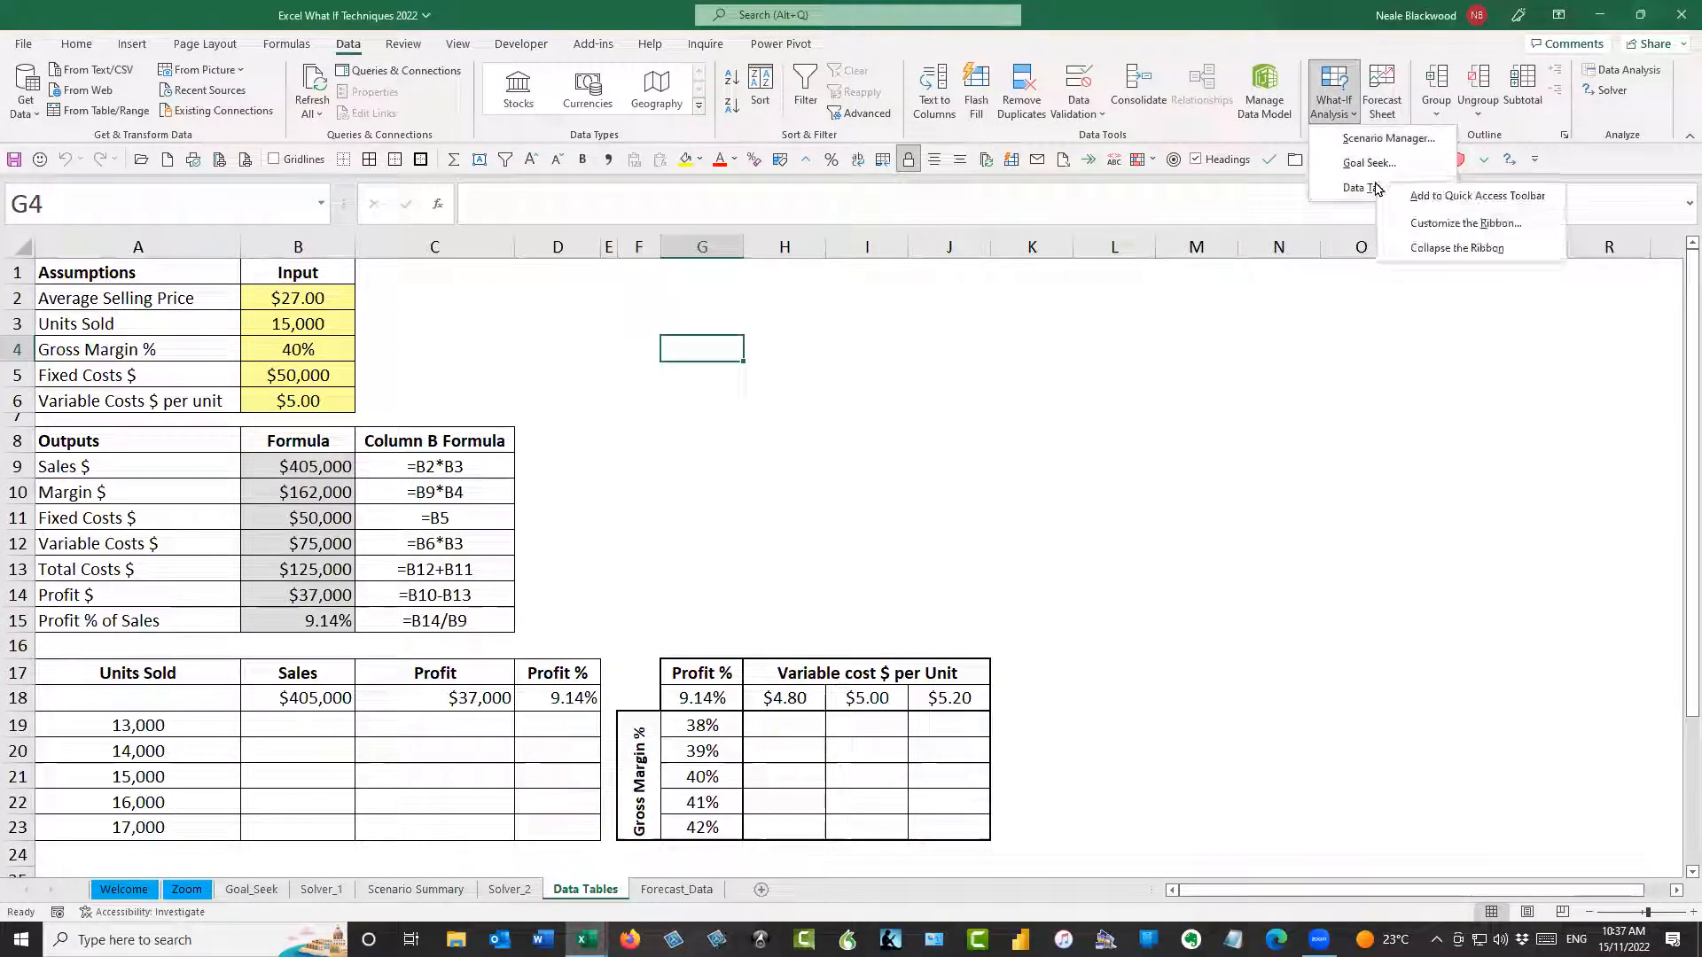
click(1435, 197)
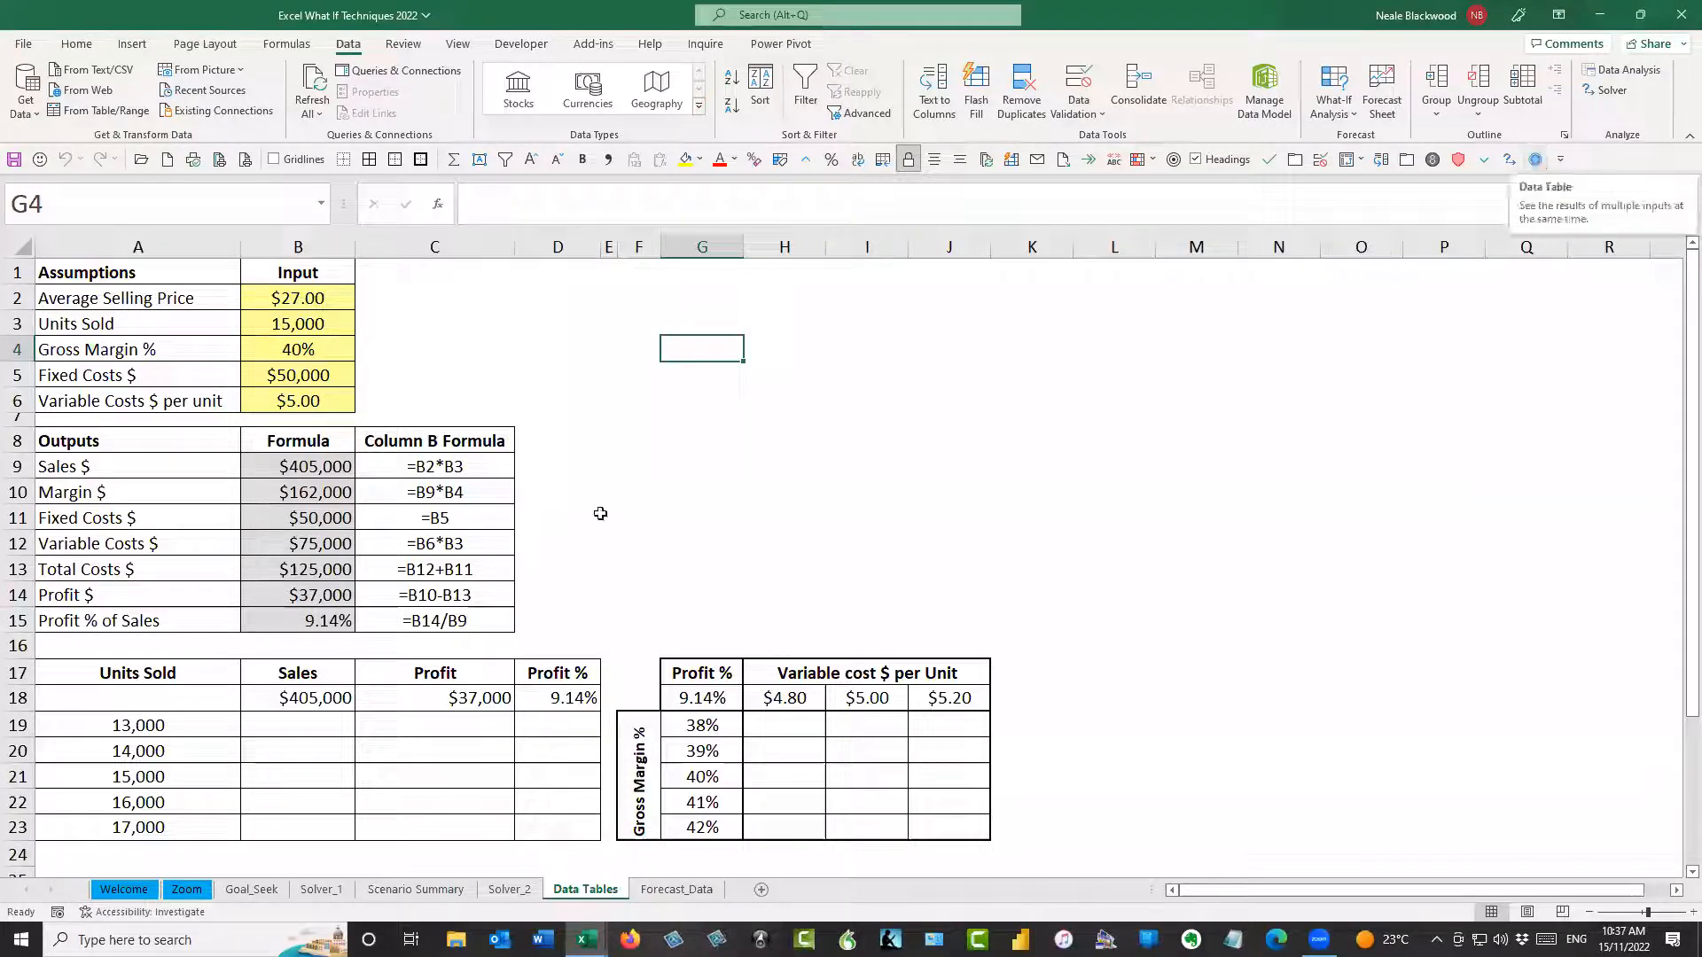
click(678, 405)
click(688, 347)
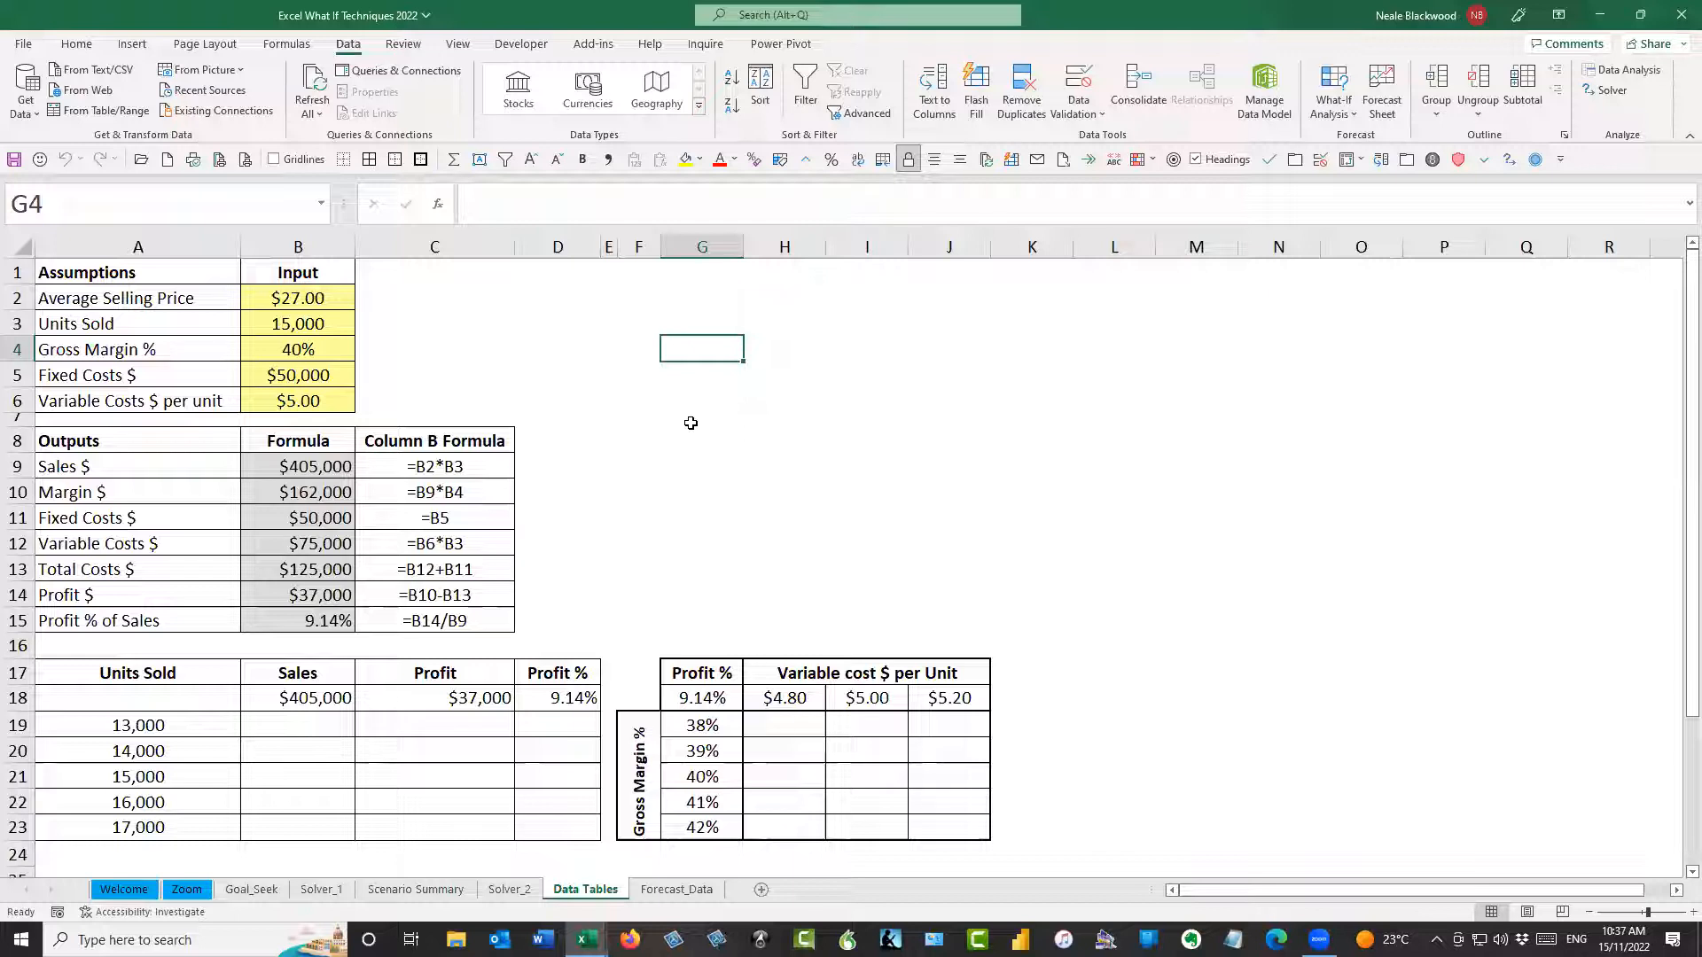
Examine the layout of the one-variable table in A17:D23 and the Units Sold input cell B3 that drives it
drag(221, 682, 558, 825)
click(558, 825)
click(317, 697)
drag(197, 727, 202, 827)
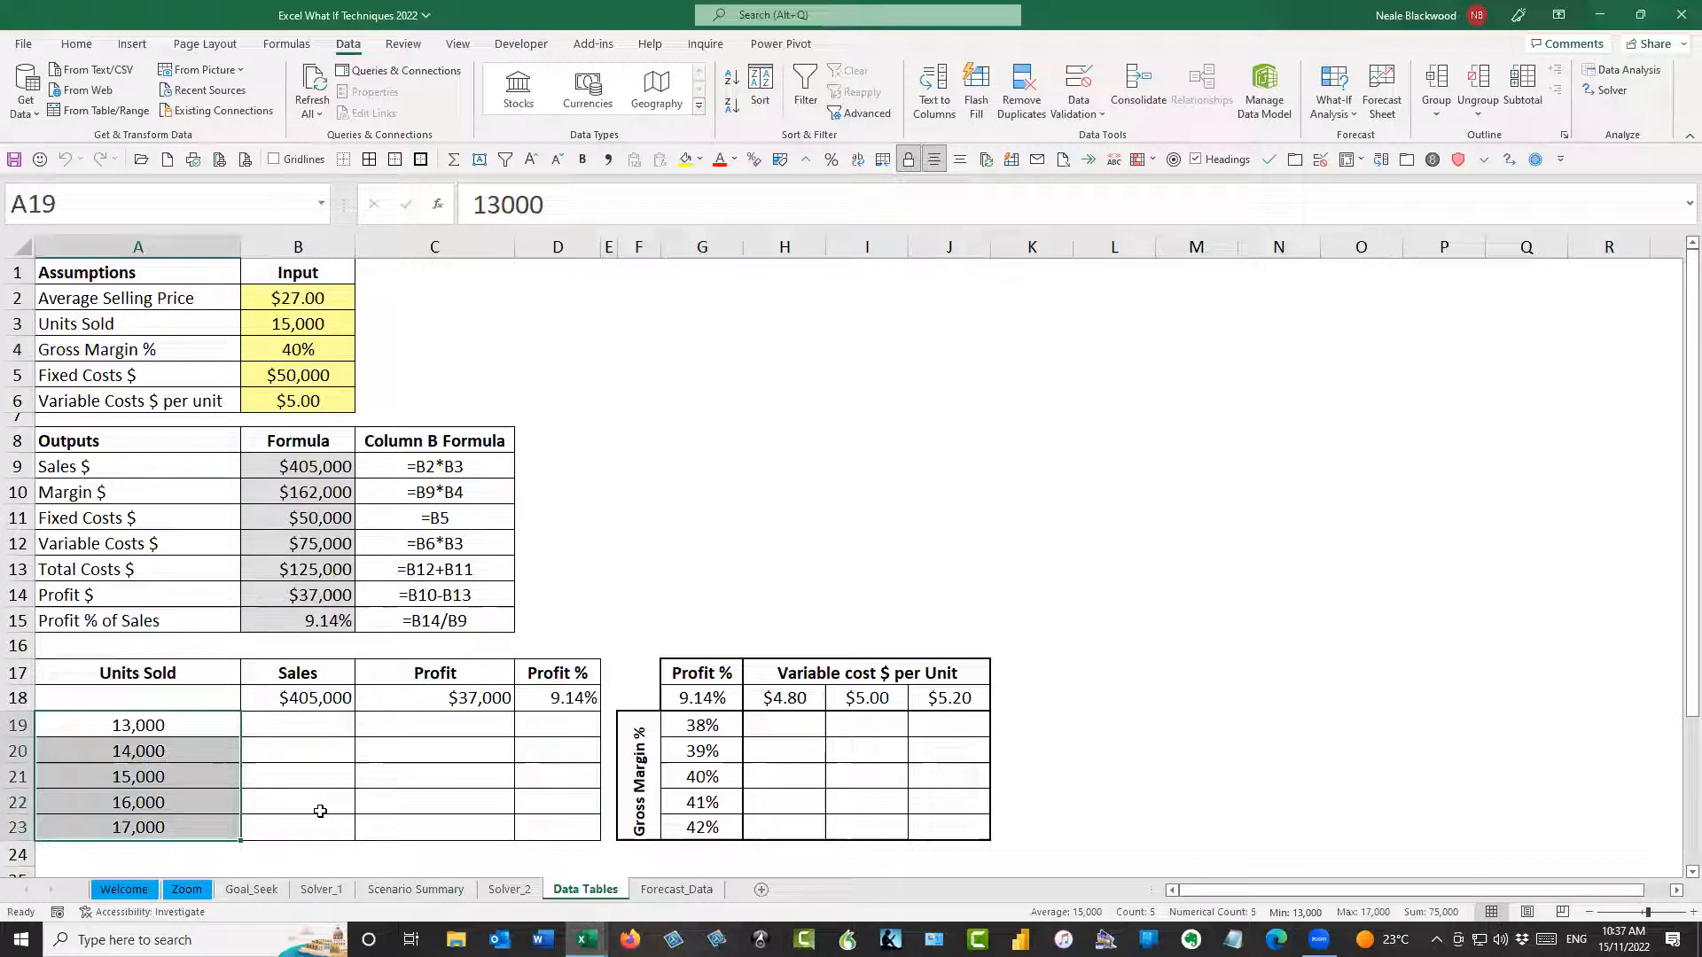
click(316, 324)
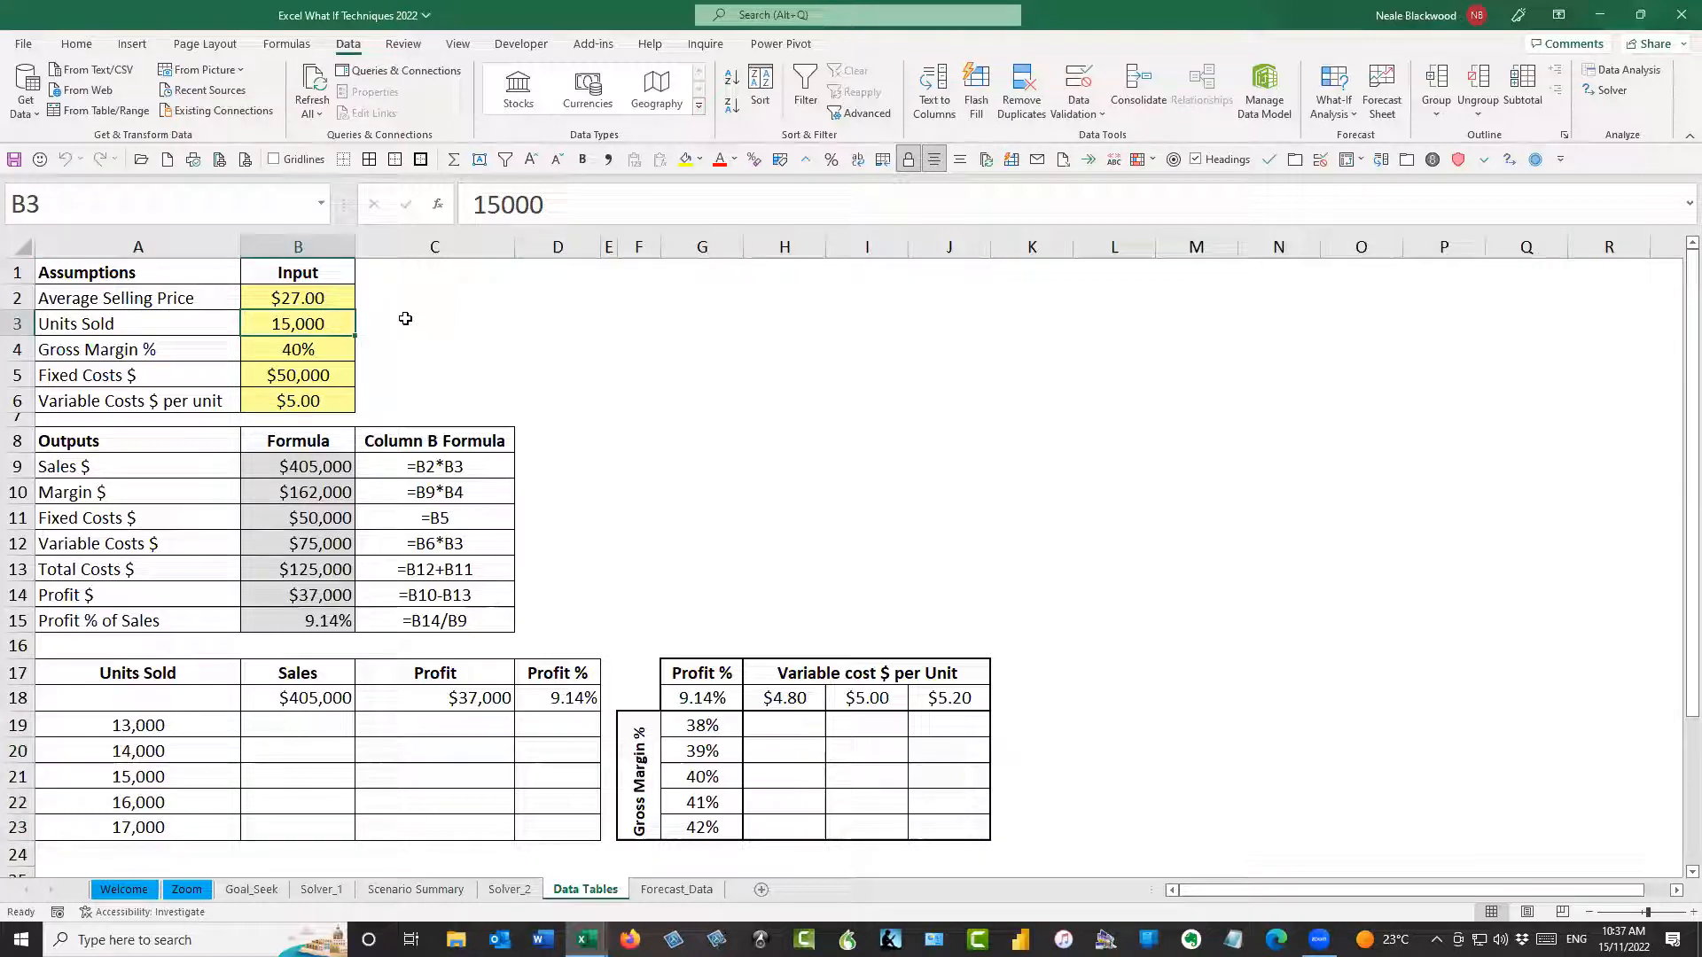
Go through the Units Sold values listed in A19:A23 of the one-variable table
click(194, 725)
click(188, 752)
click(183, 778)
click(180, 802)
click(179, 827)
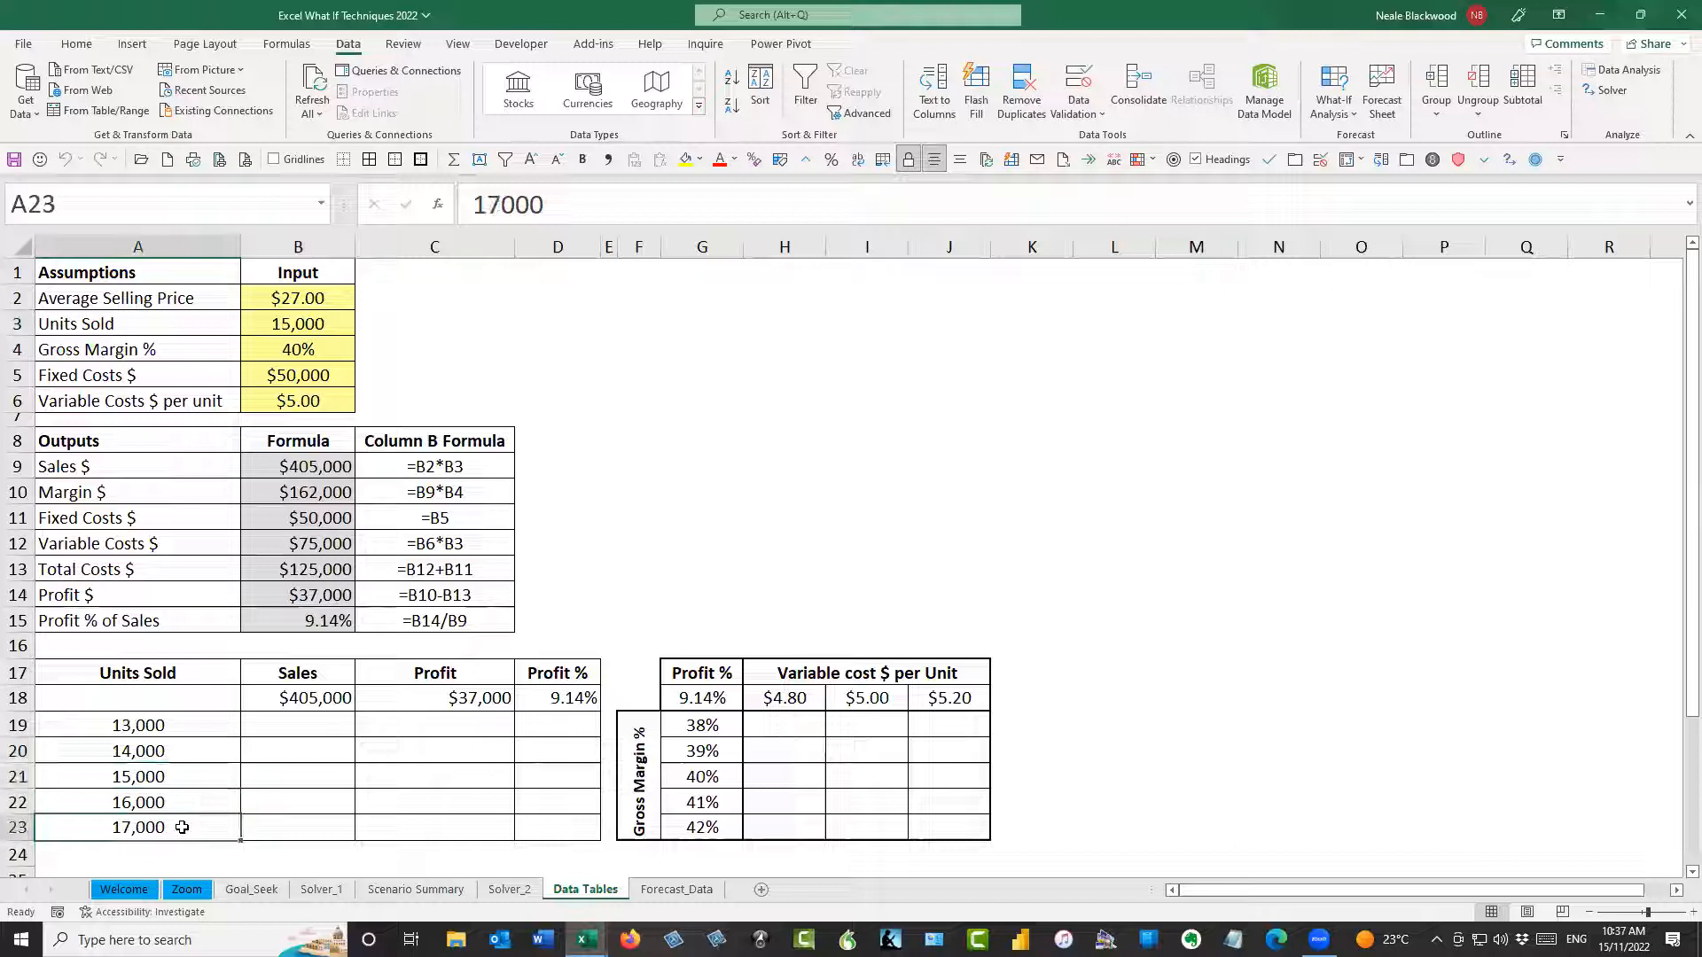
click(213, 722)
drag(211, 727, 222, 827)
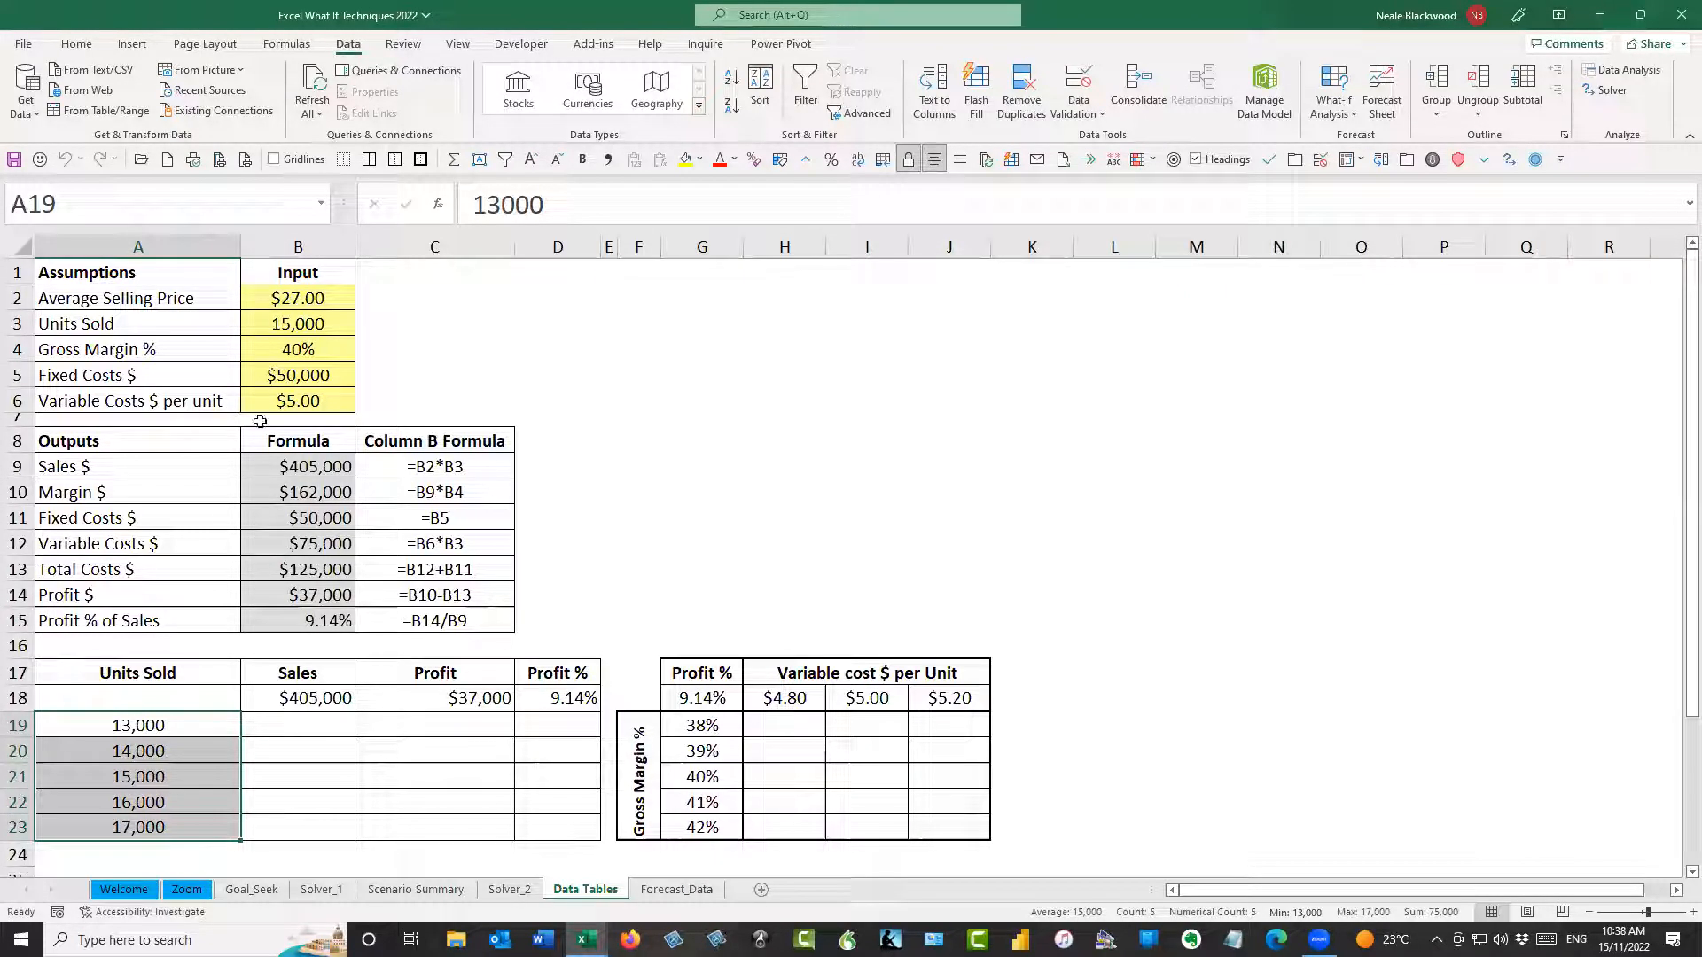
click(196, 764)
click(203, 729)
click(201, 755)
click(201, 787)
click(199, 820)
drag(209, 725, 211, 824)
drag(182, 740, 204, 822)
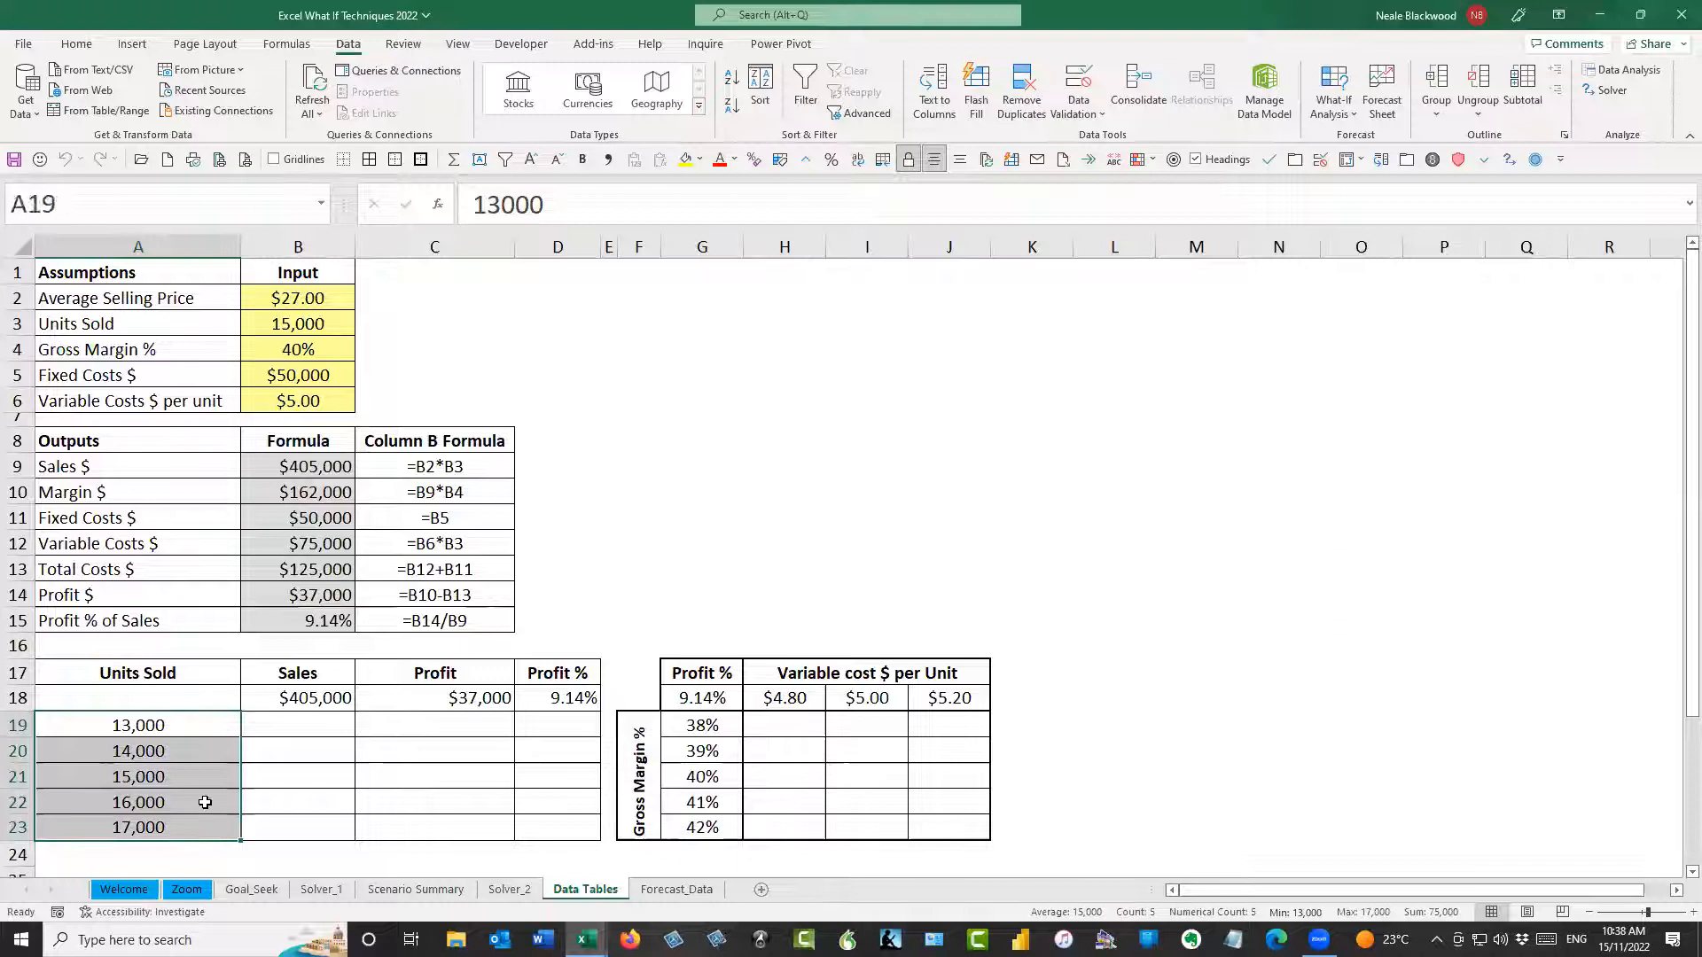
Check the formulas in B18:D18 that link the table's Sales, Profit and Profit % columns to the model outputs
click(284, 703)
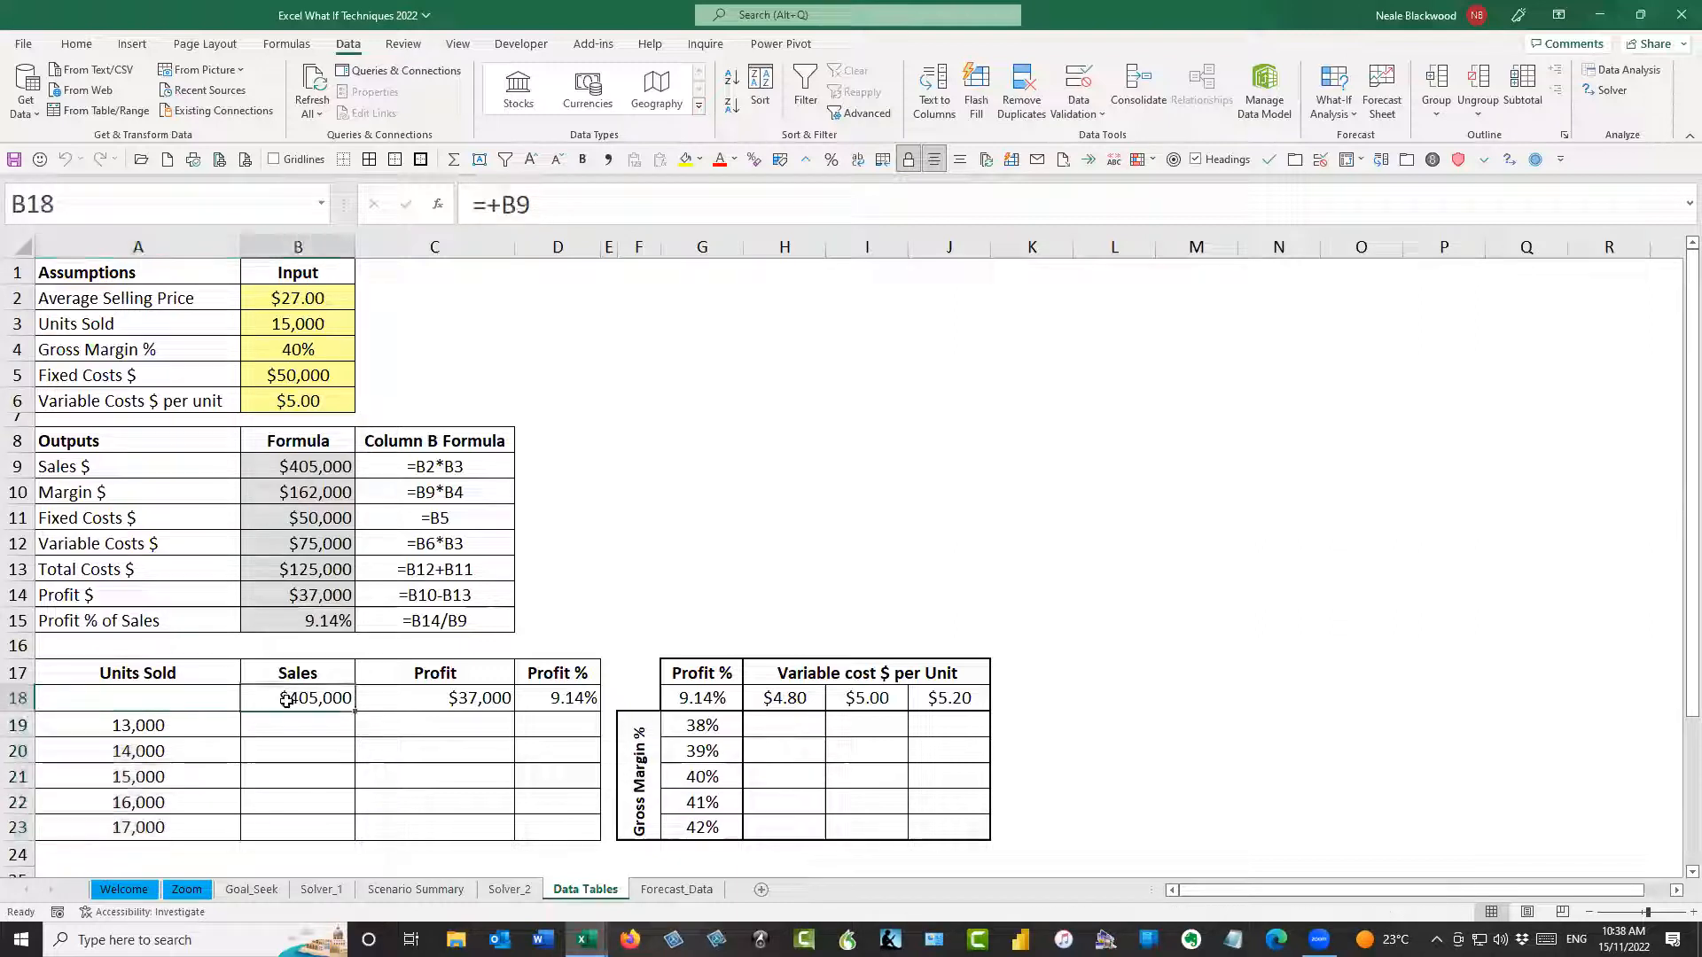
click(452, 699)
click(570, 701)
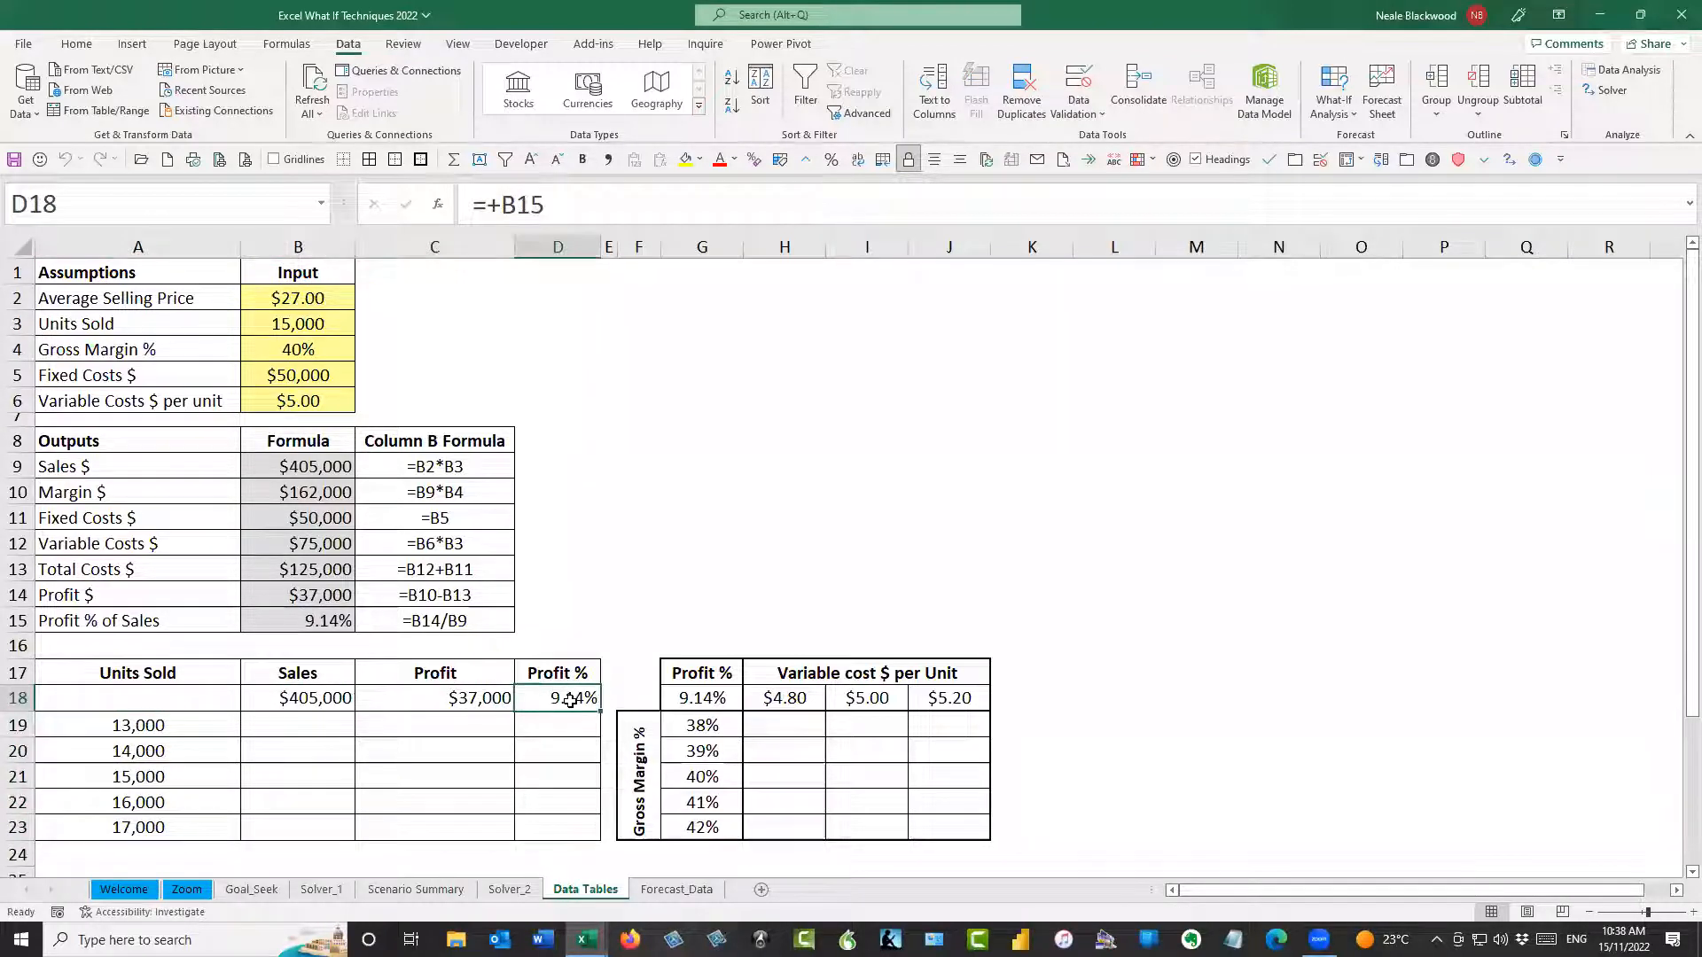
Trace the Sales, Profit and Profit % header formulas in B18, C18 and D18 to their source cells in the Outputs block
click(320, 697)
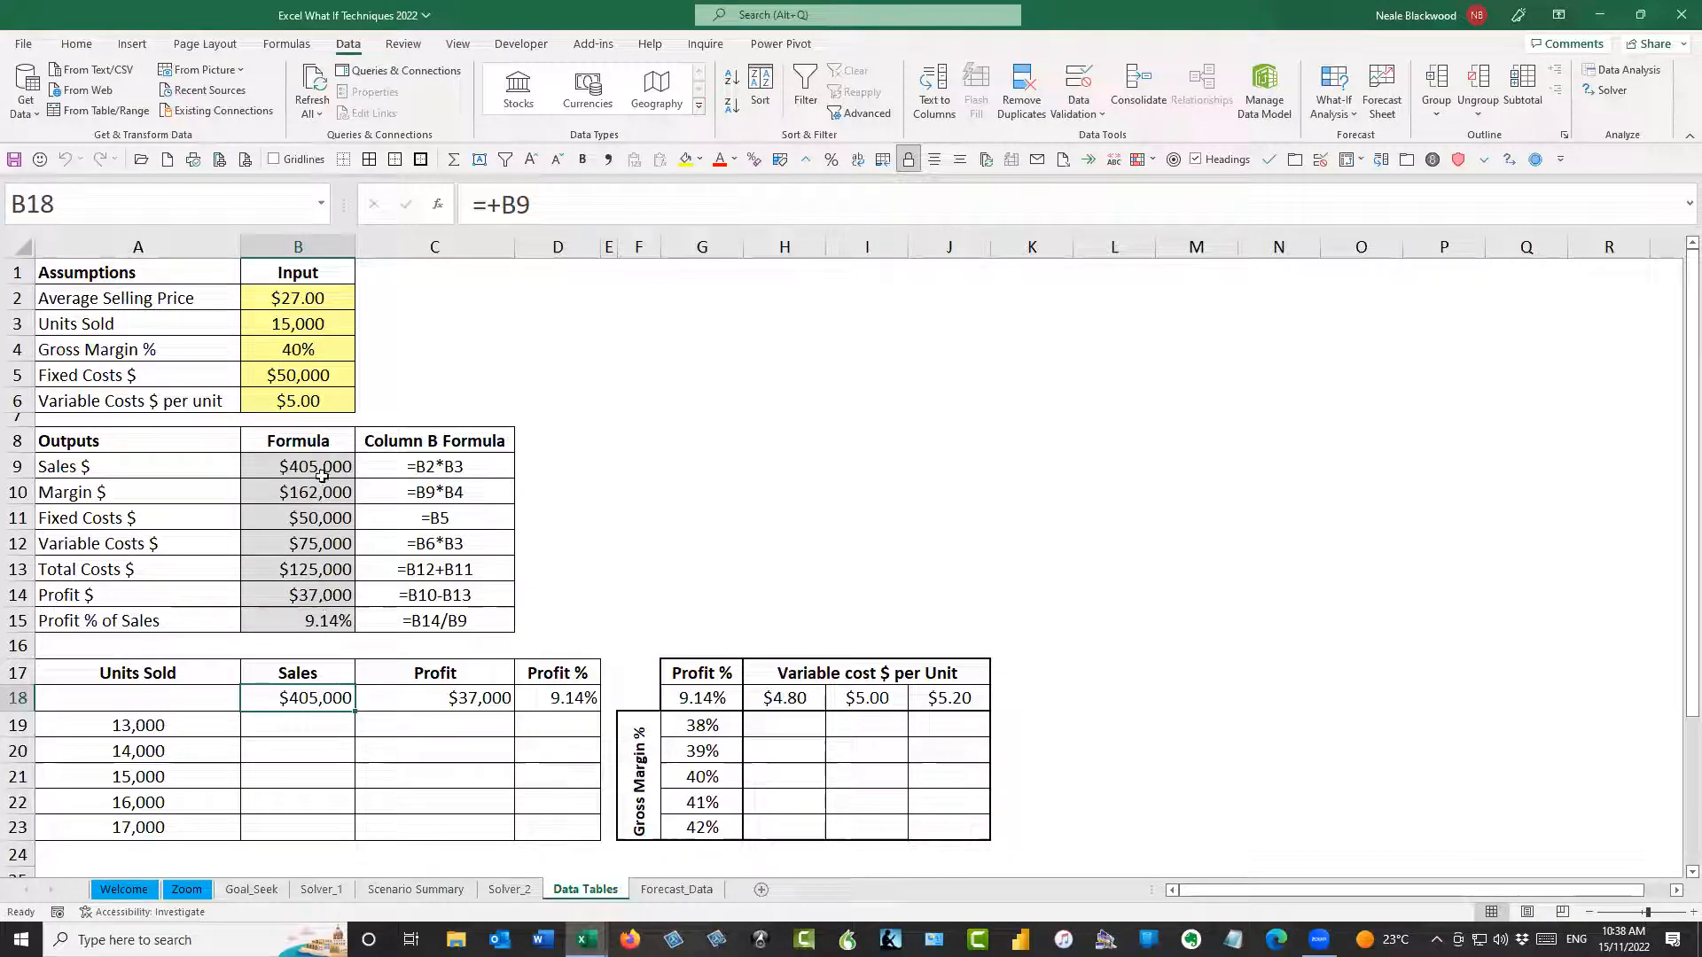
click(623, 200)
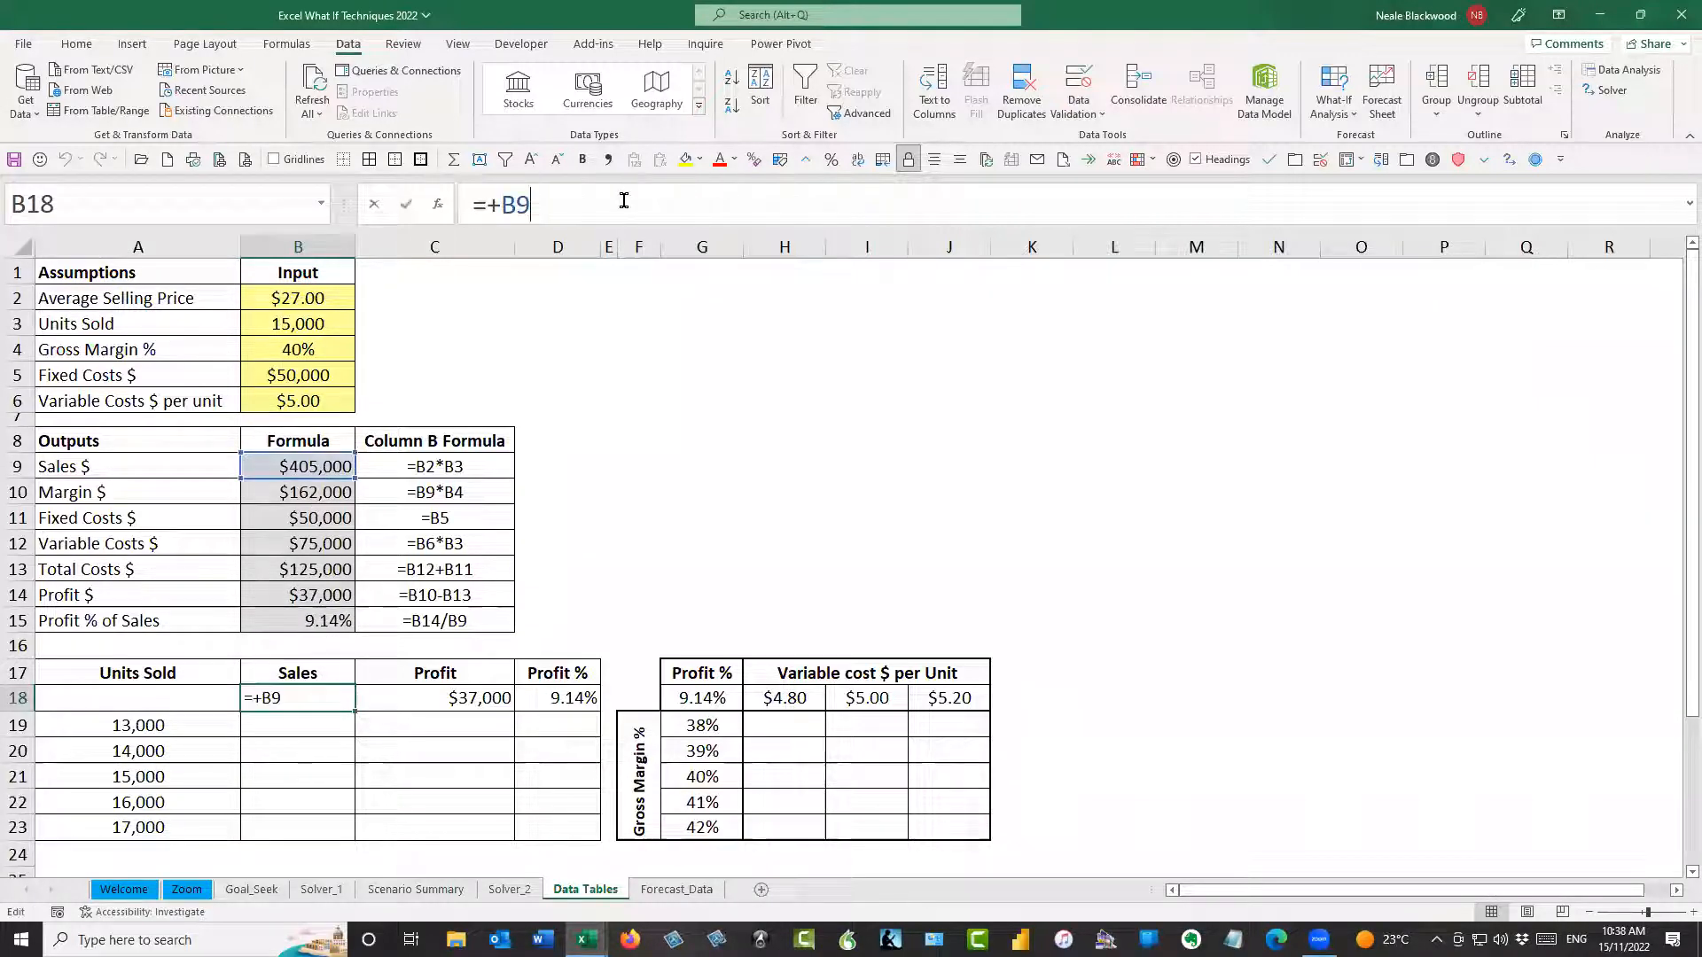
key(Tab)
click(588, 199)
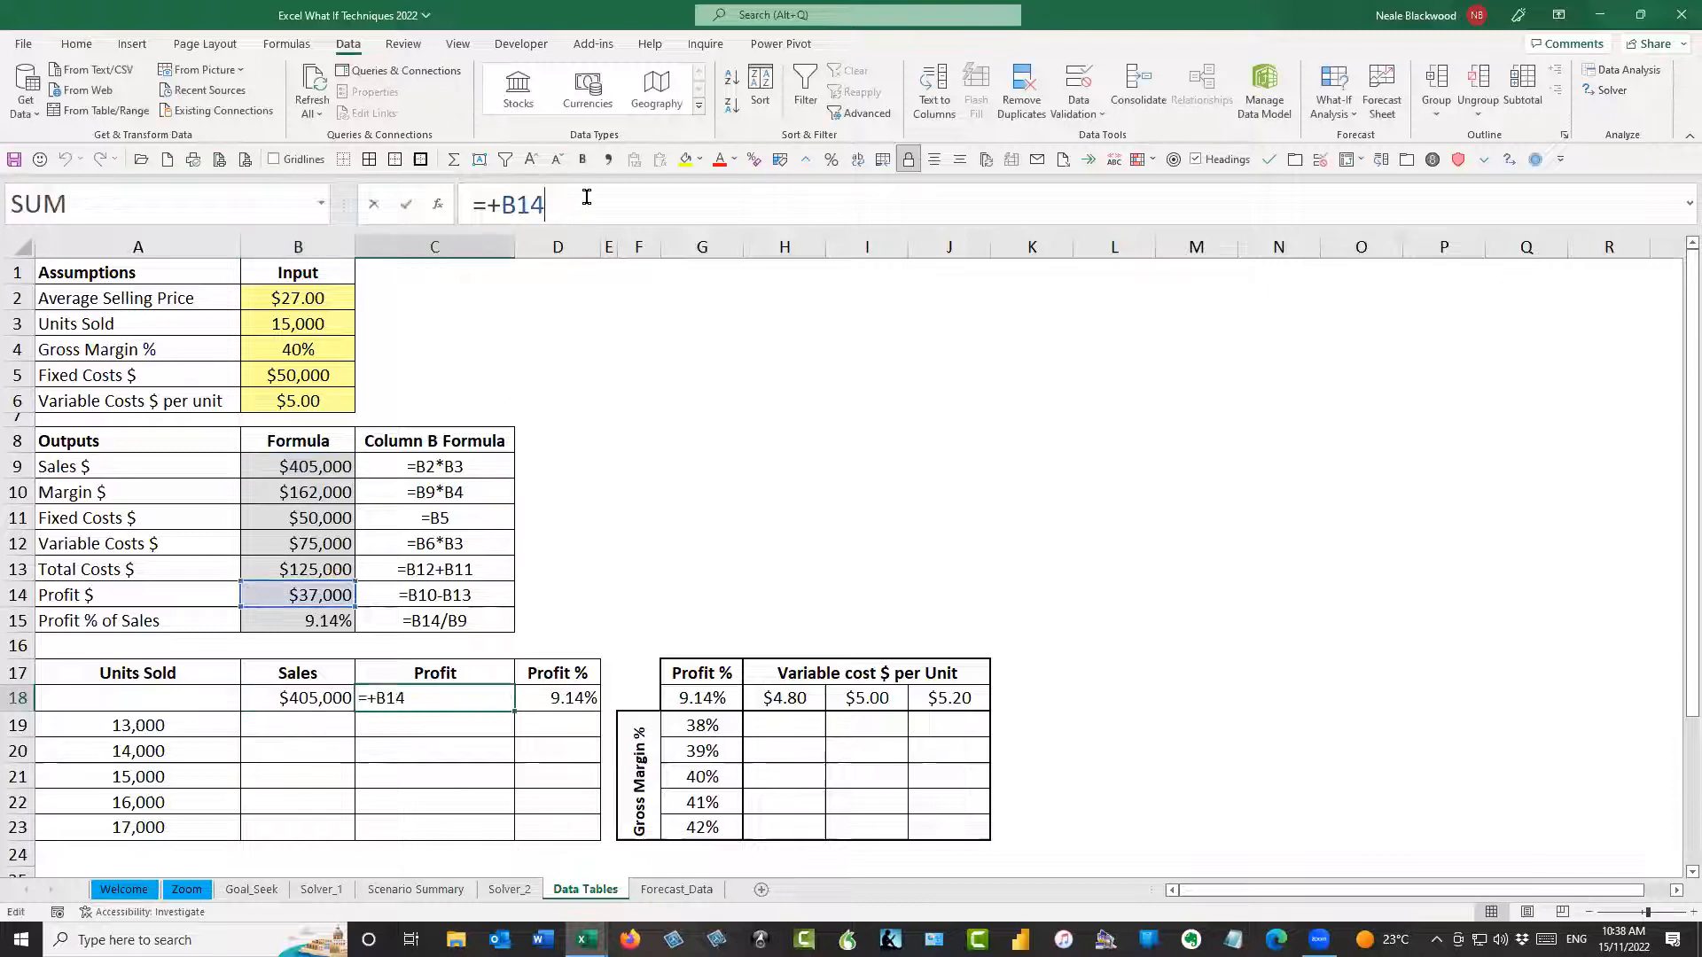
key(ctrl+Return)
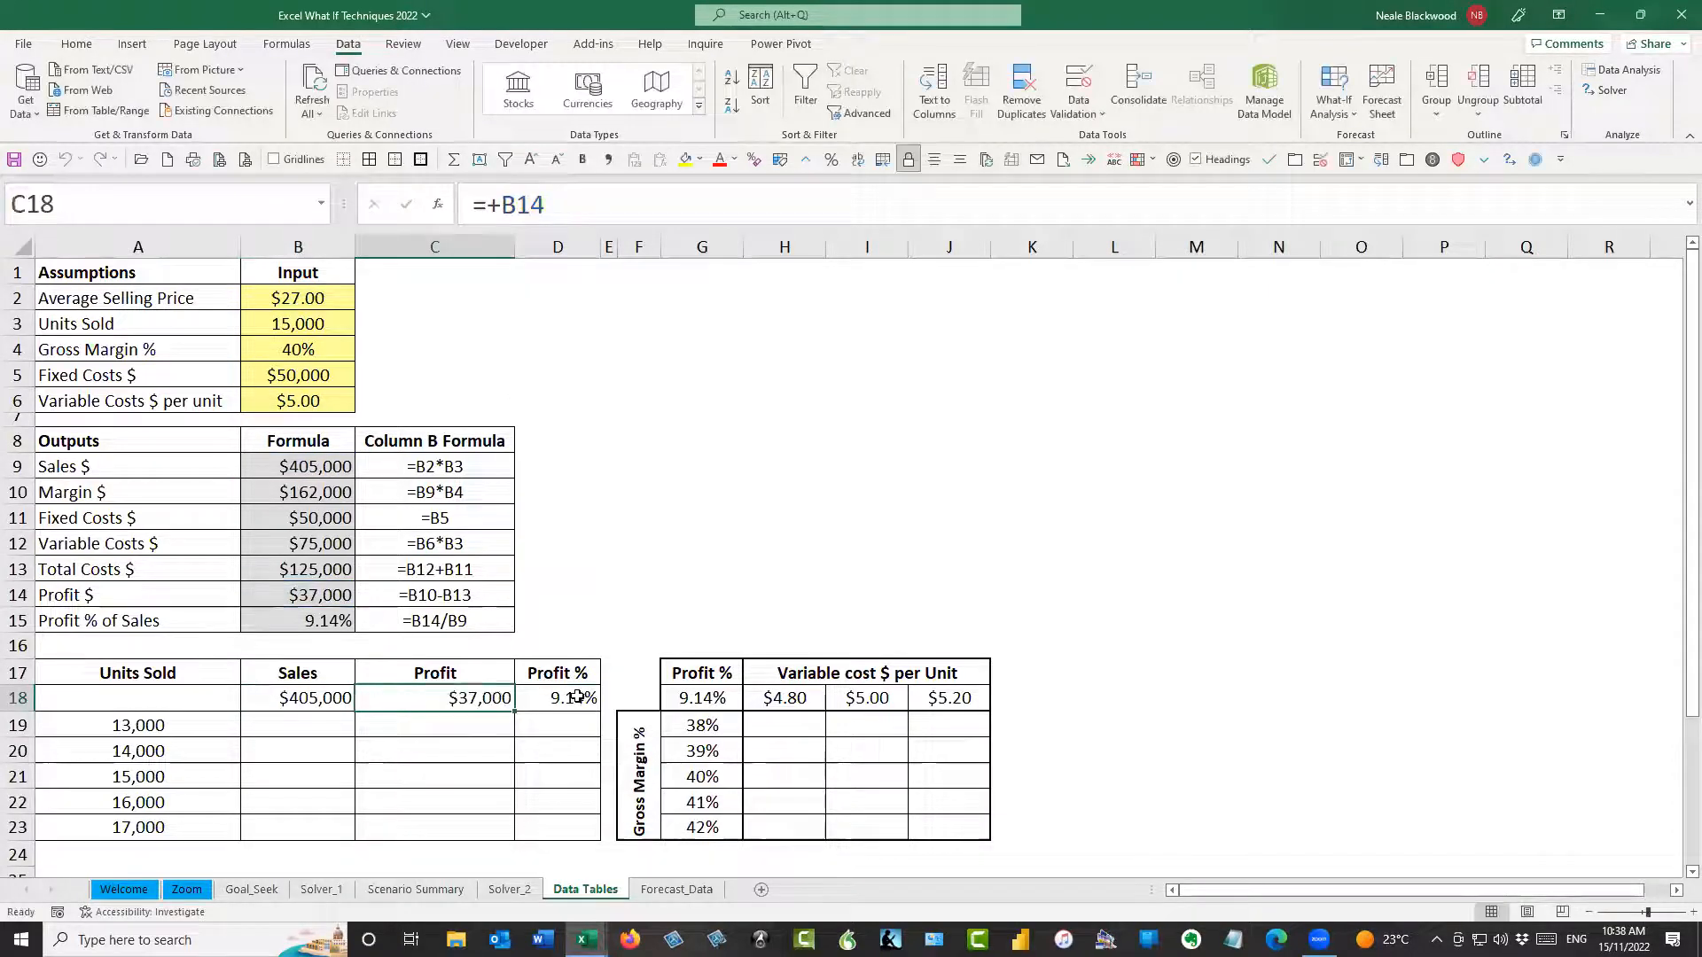
key(Tab)
click(646, 205)
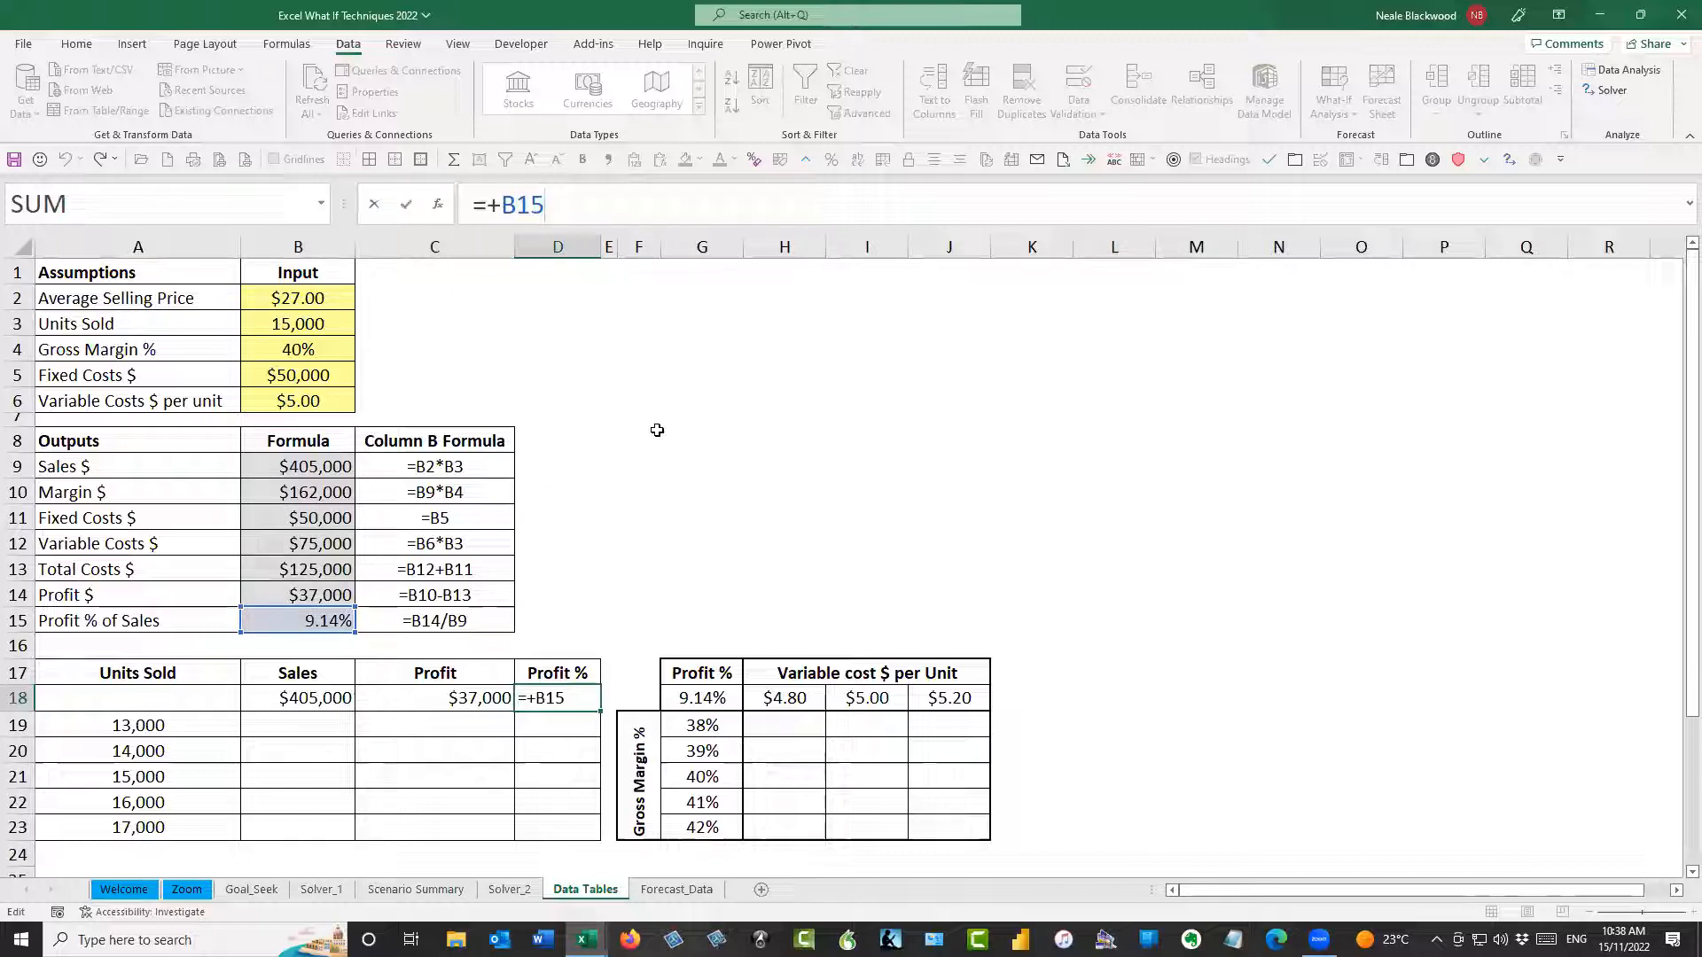
key(ctrl+Return)
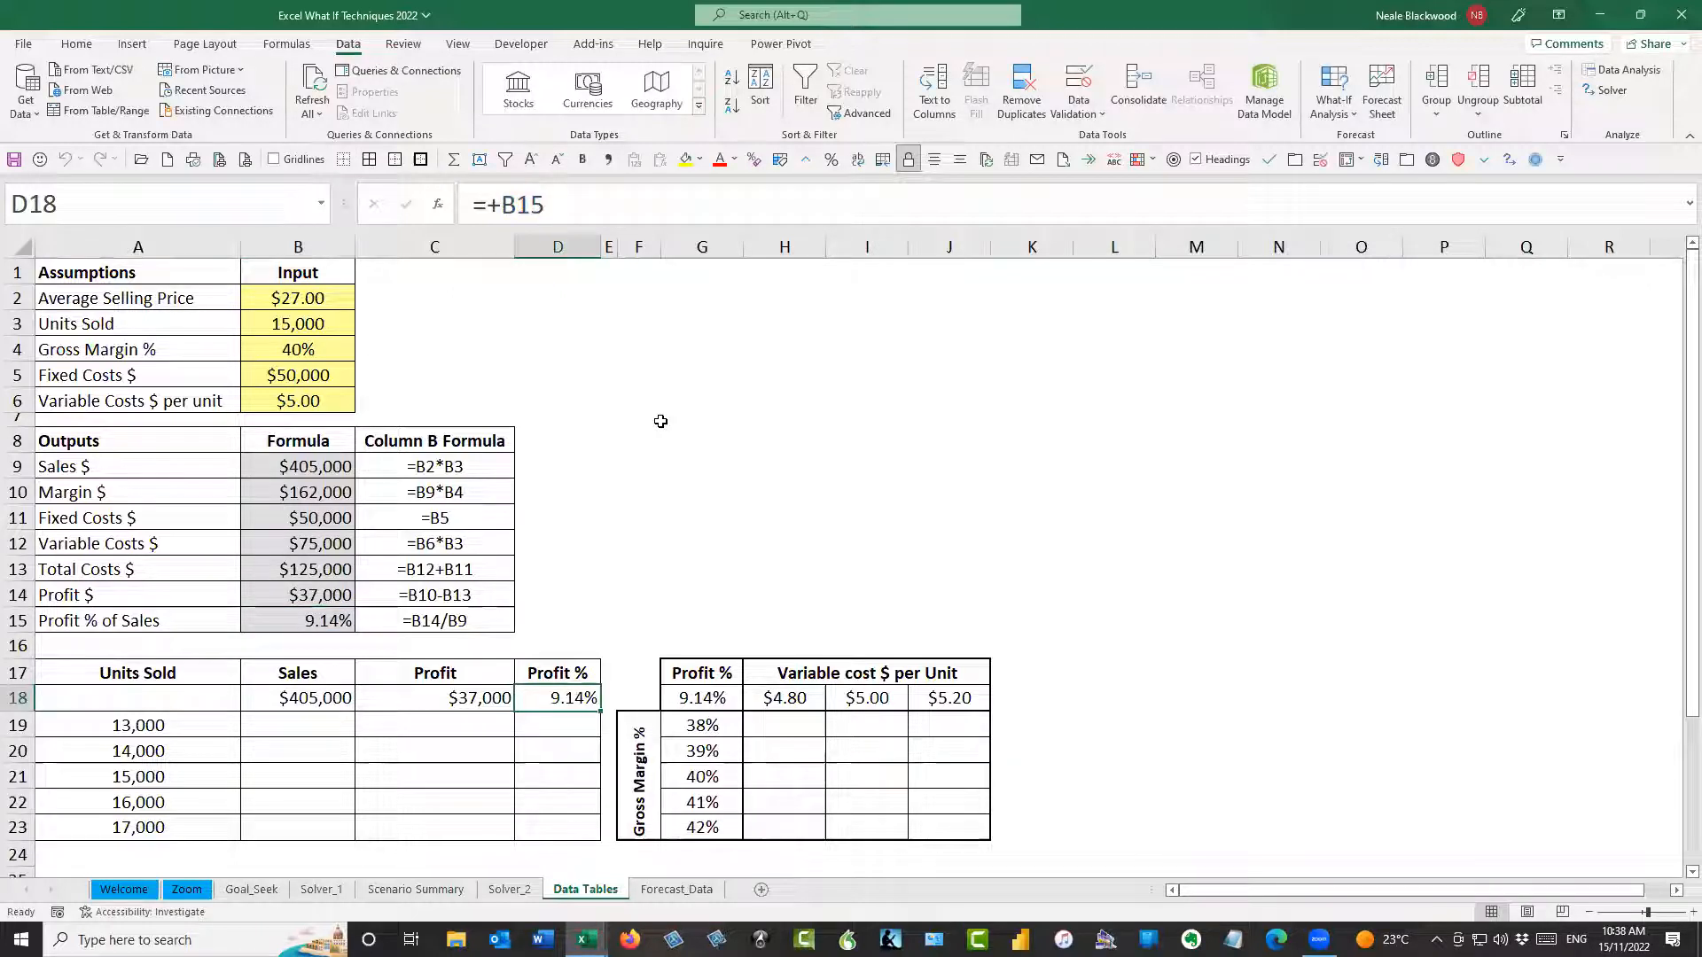
Review the structure of range A18:D23: the blank corner cell, the Units Sold values down column A and the formulas across row 18
drag(191, 699, 554, 829)
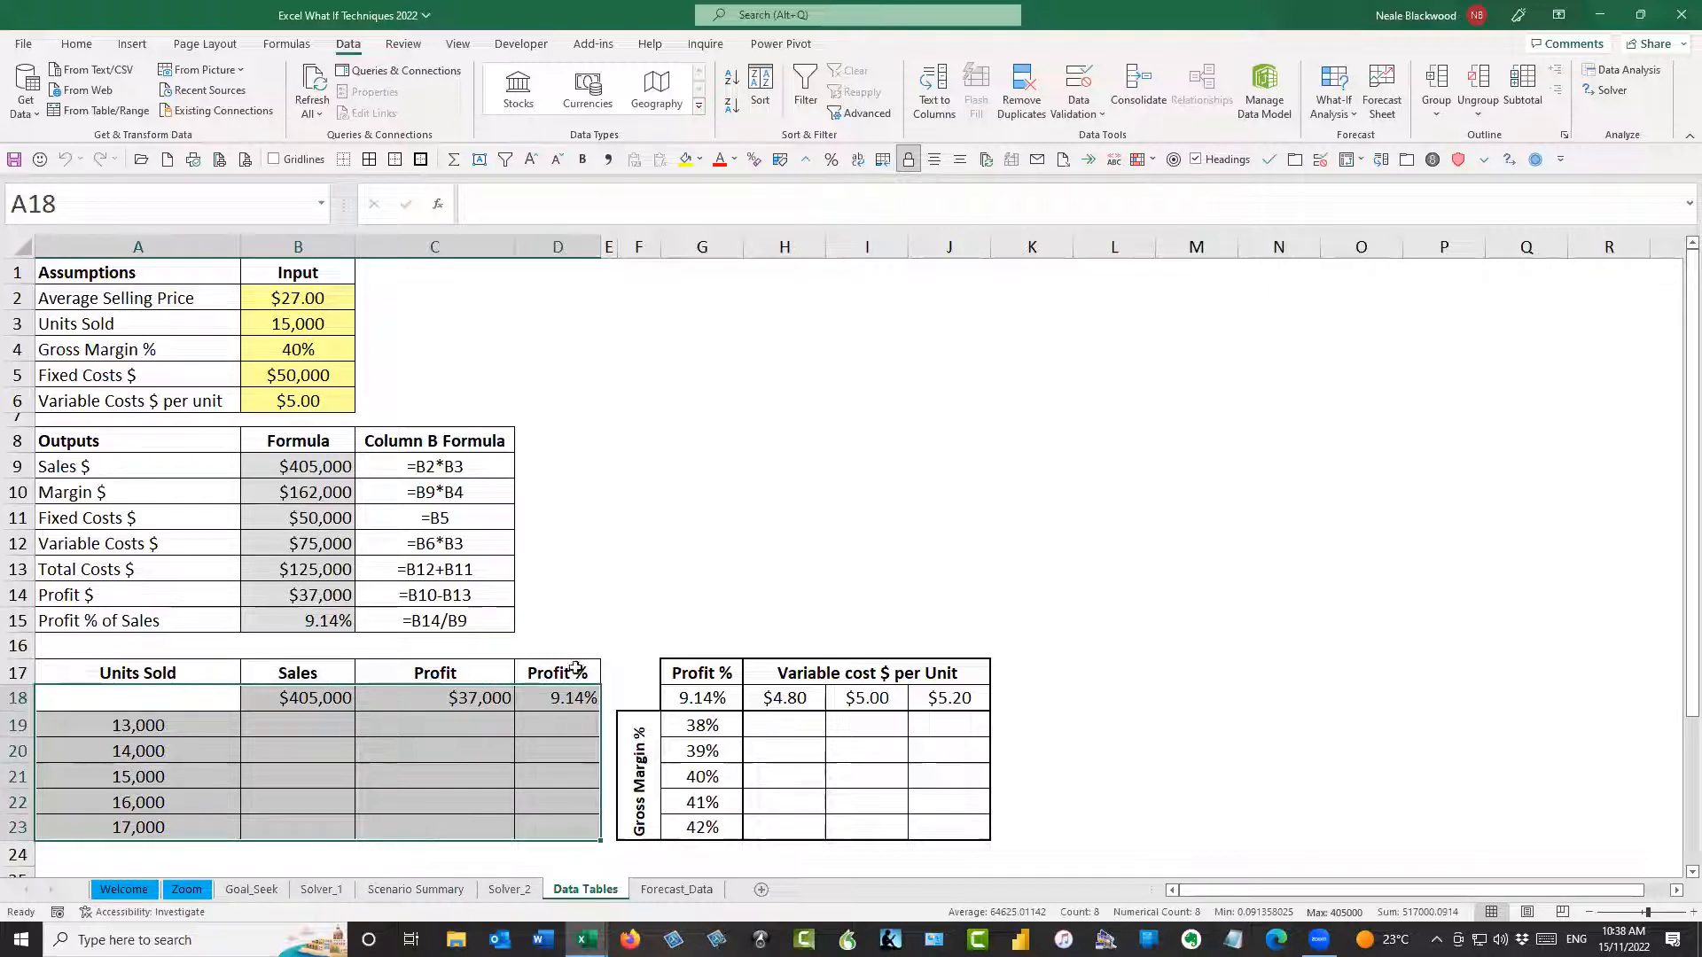
click(194, 697)
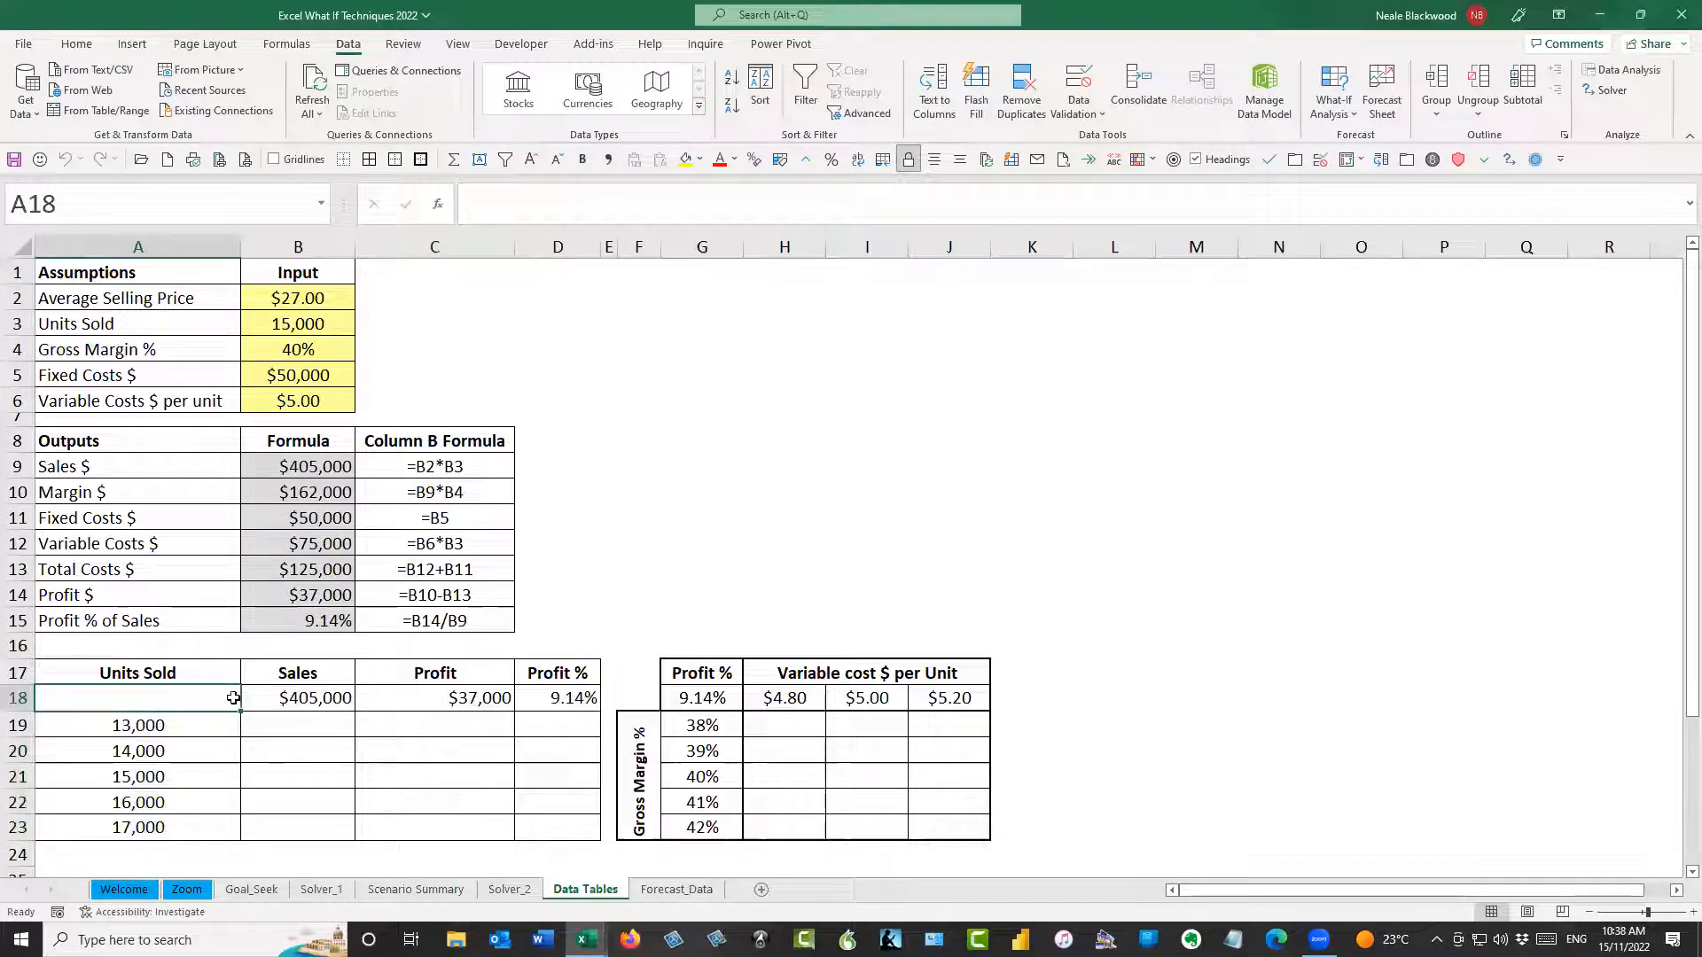
drag(199, 722, 204, 828)
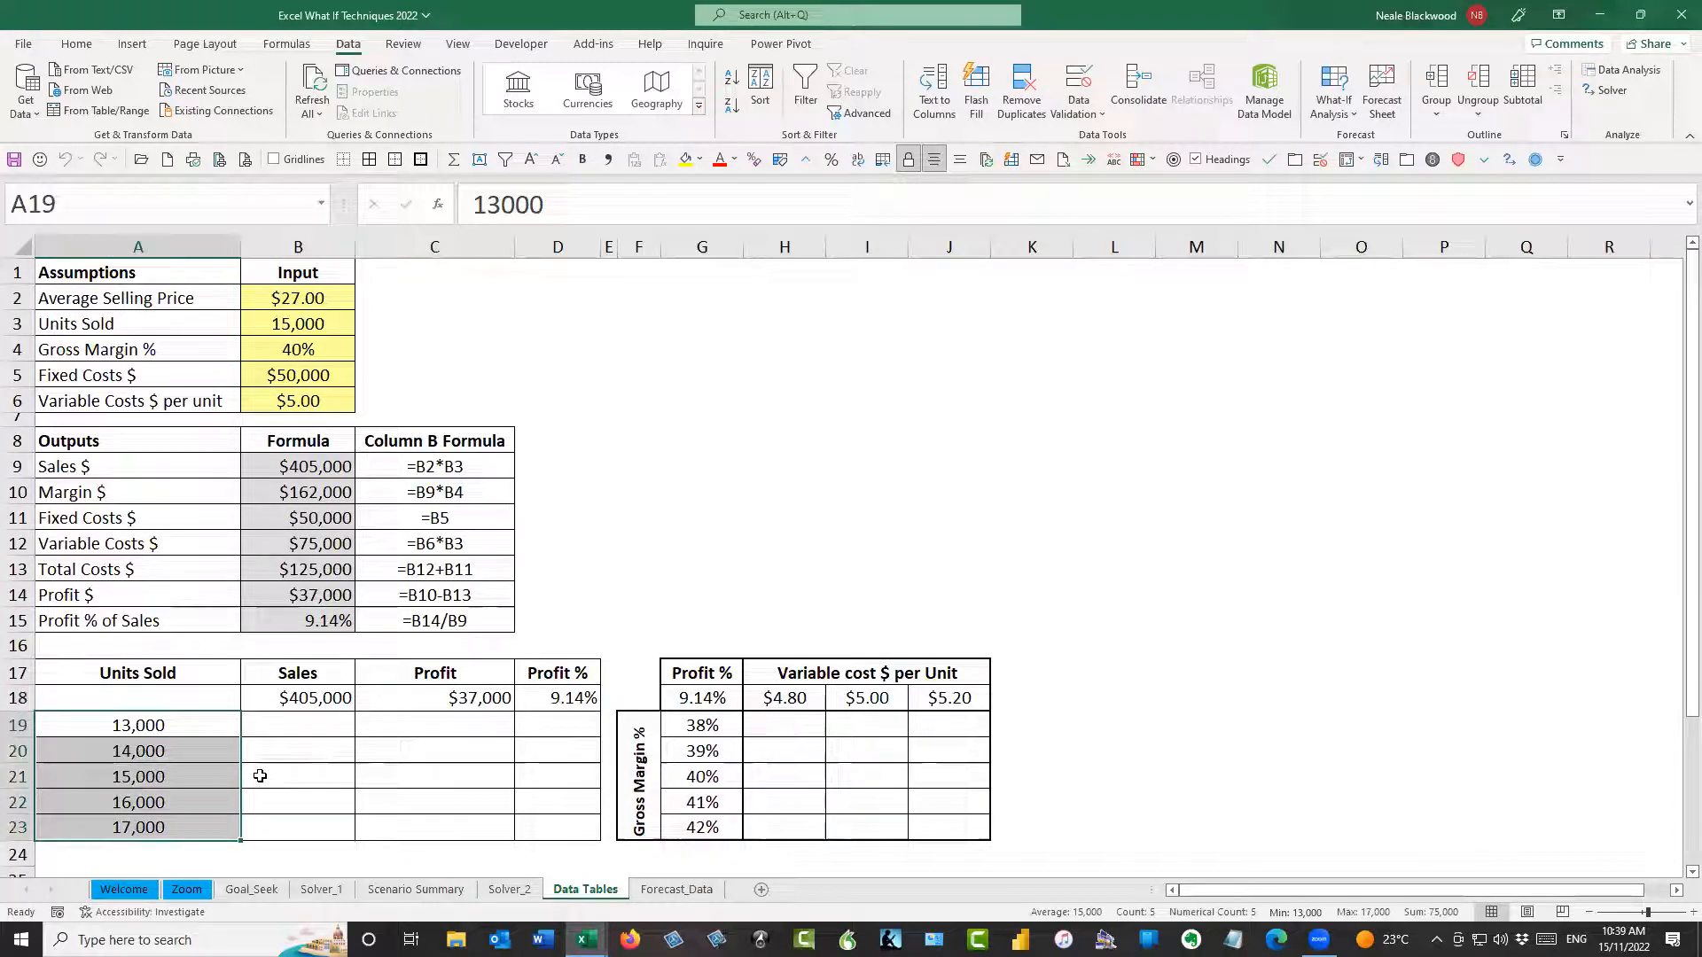
click(319, 698)
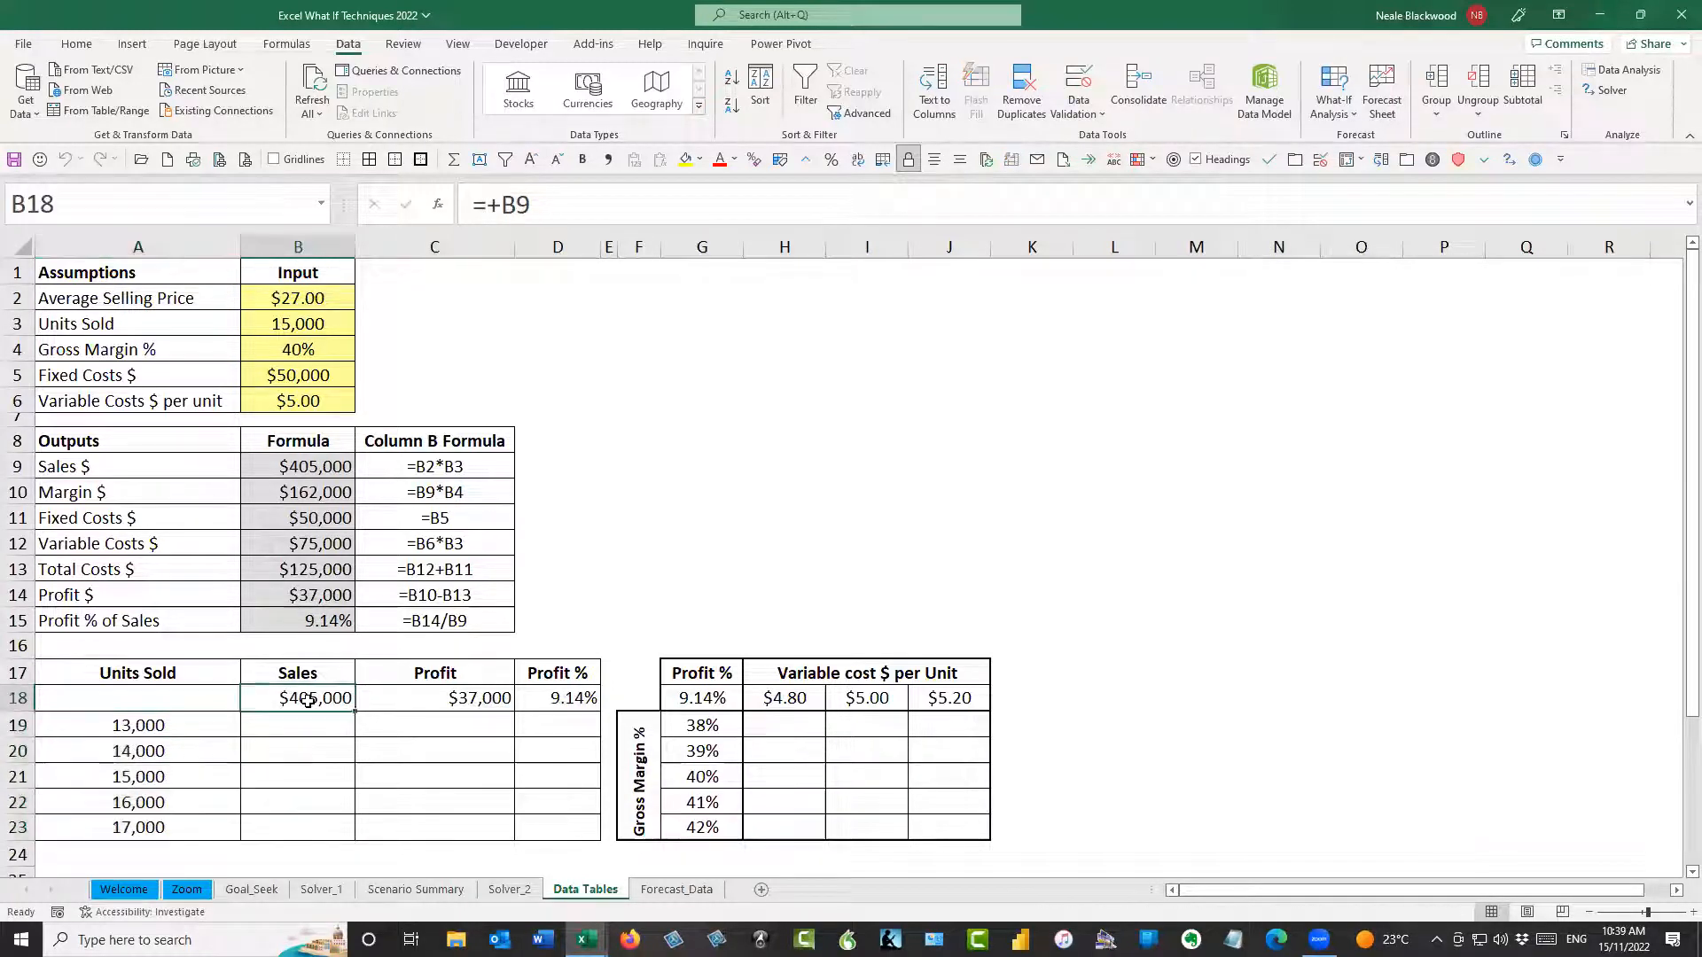
drag(325, 699, 522, 699)
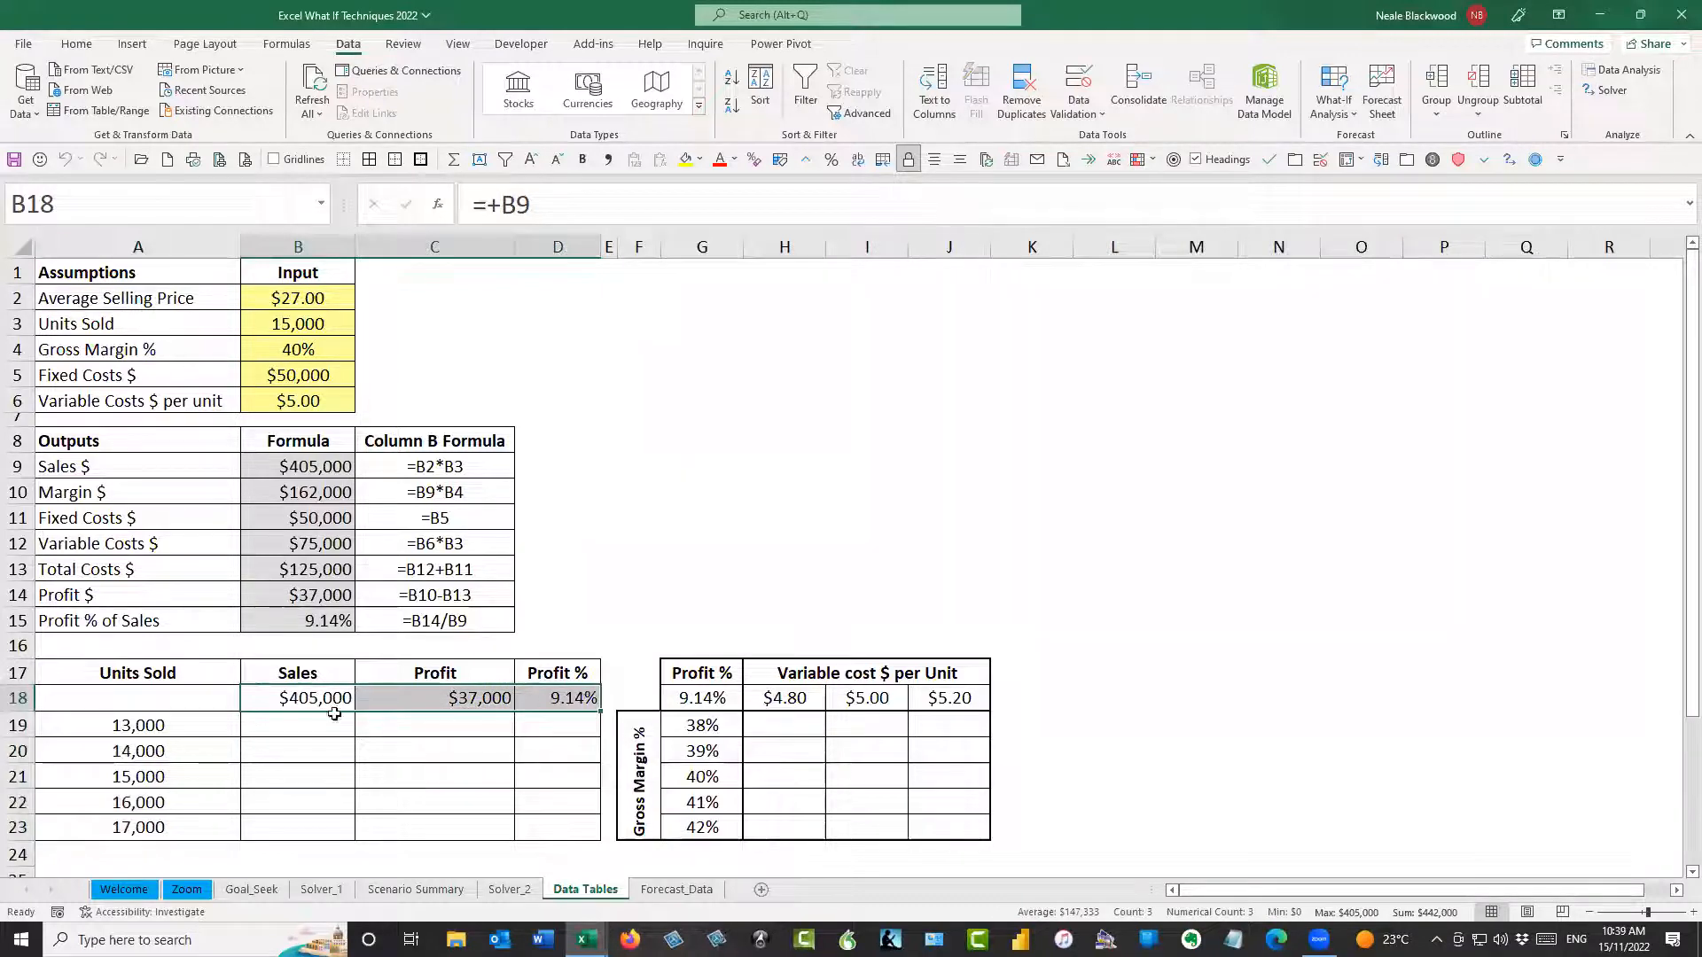
Create a one-variable data table on A18:D23 with B3 (Units Sold) as the column input cell
drag(212, 700, 549, 829)
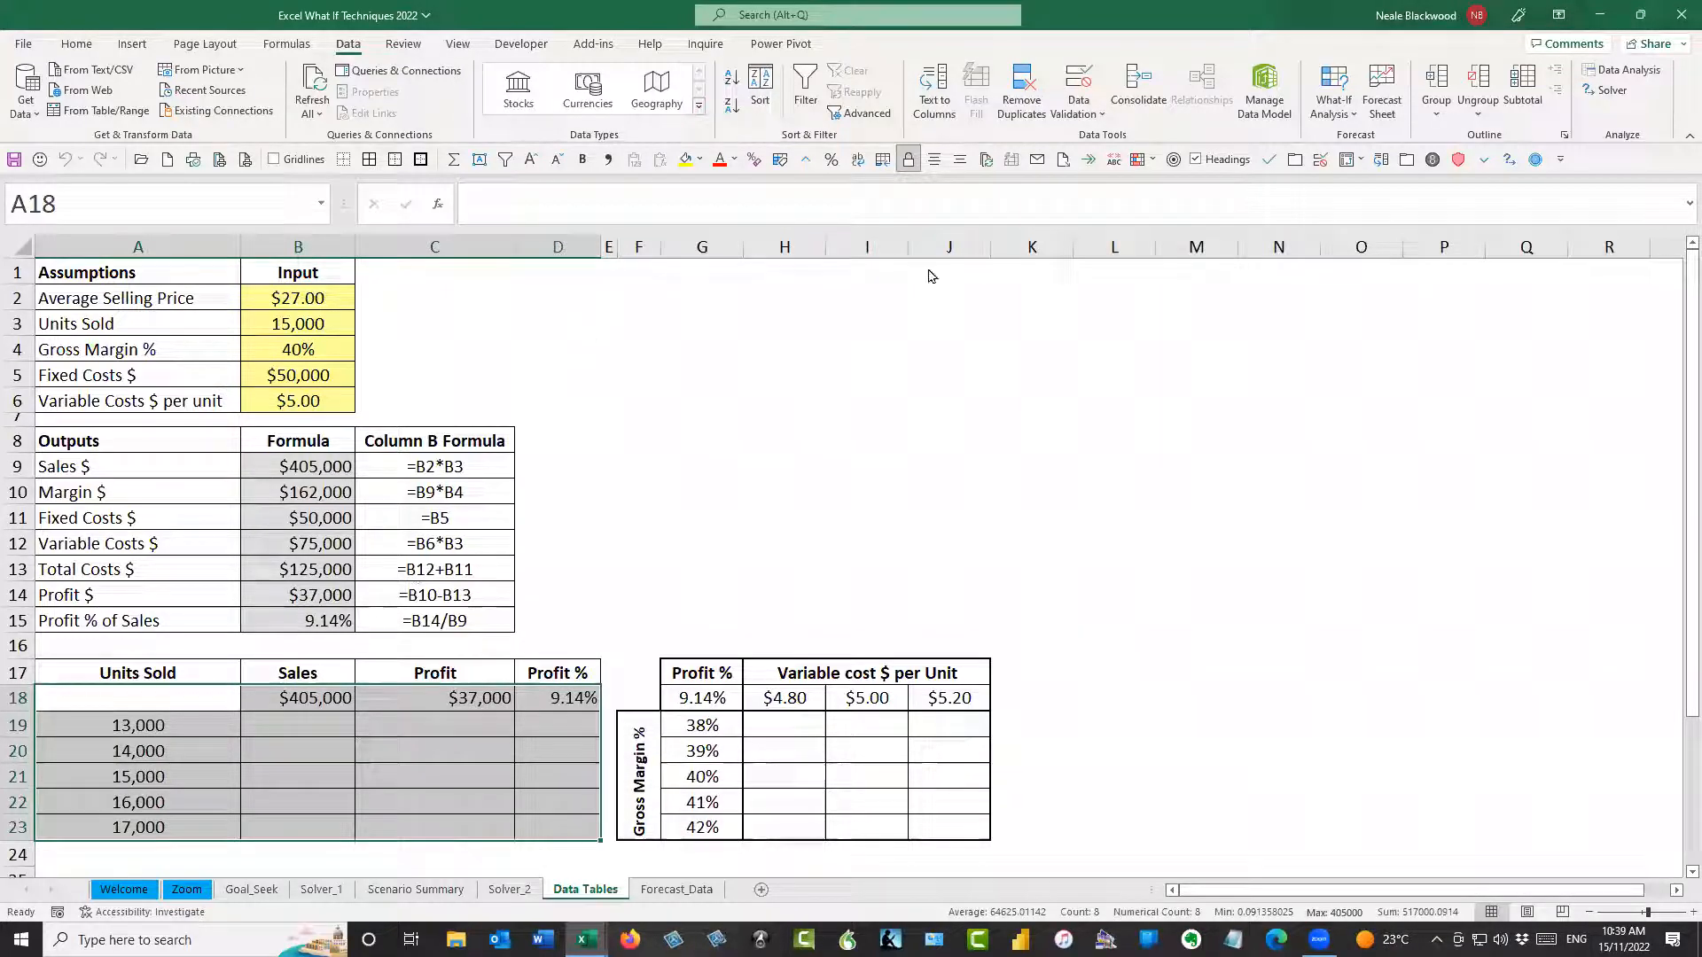
click(1535, 161)
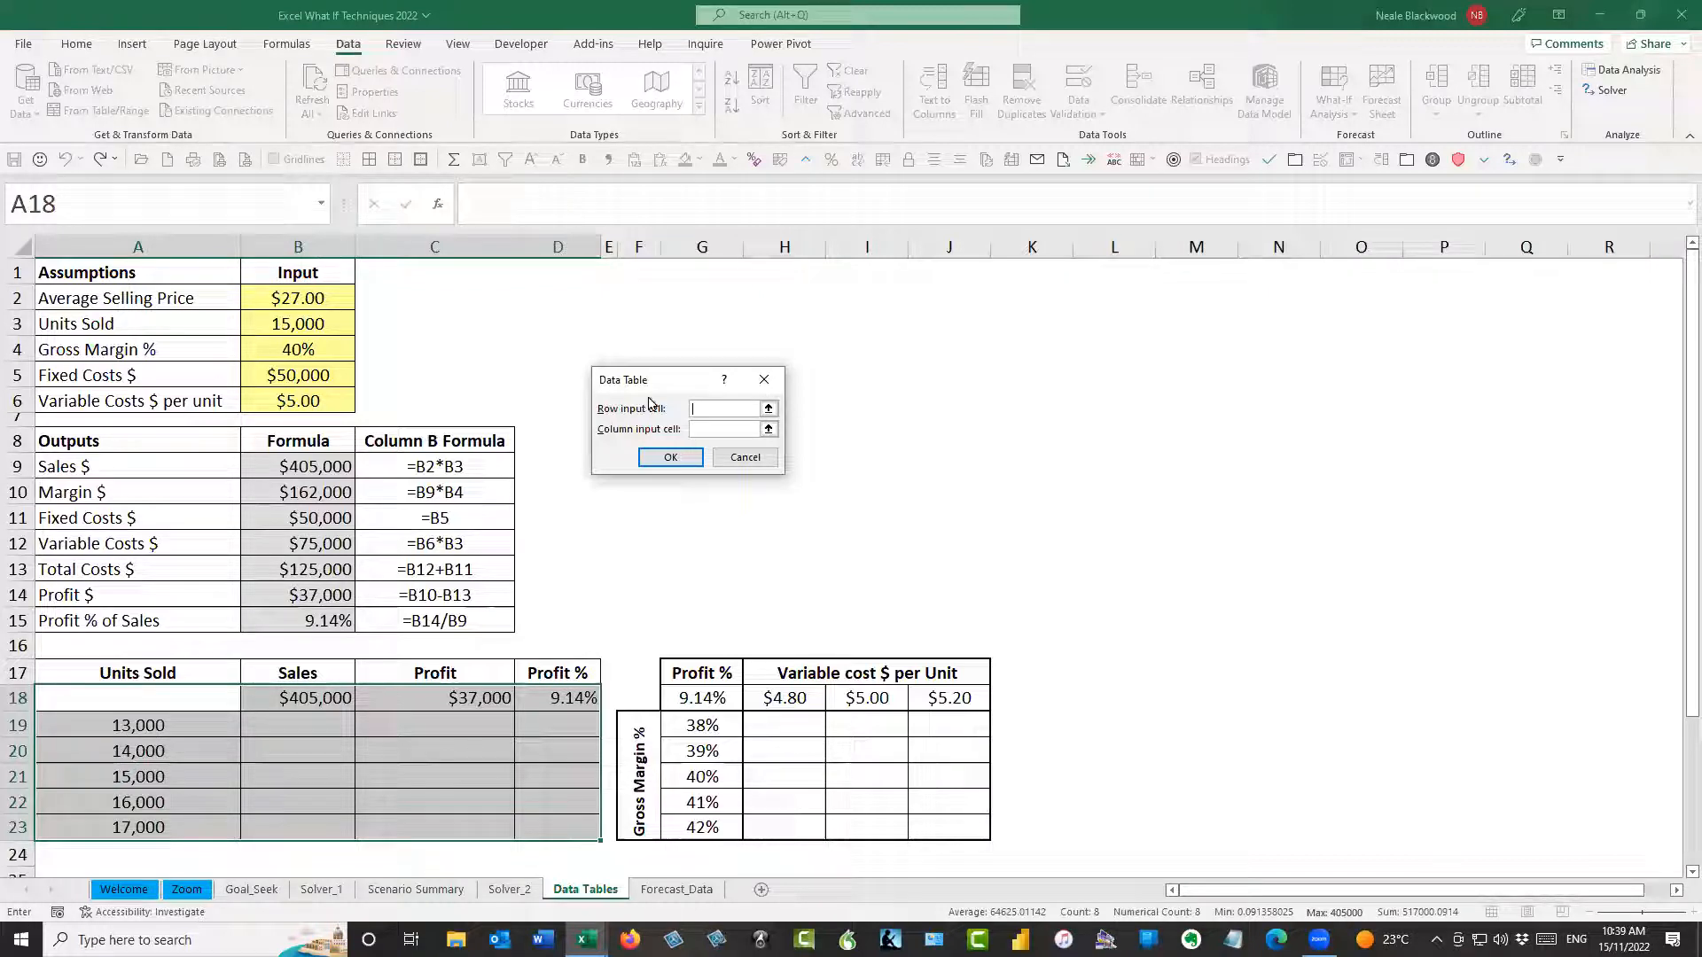
click(713, 430)
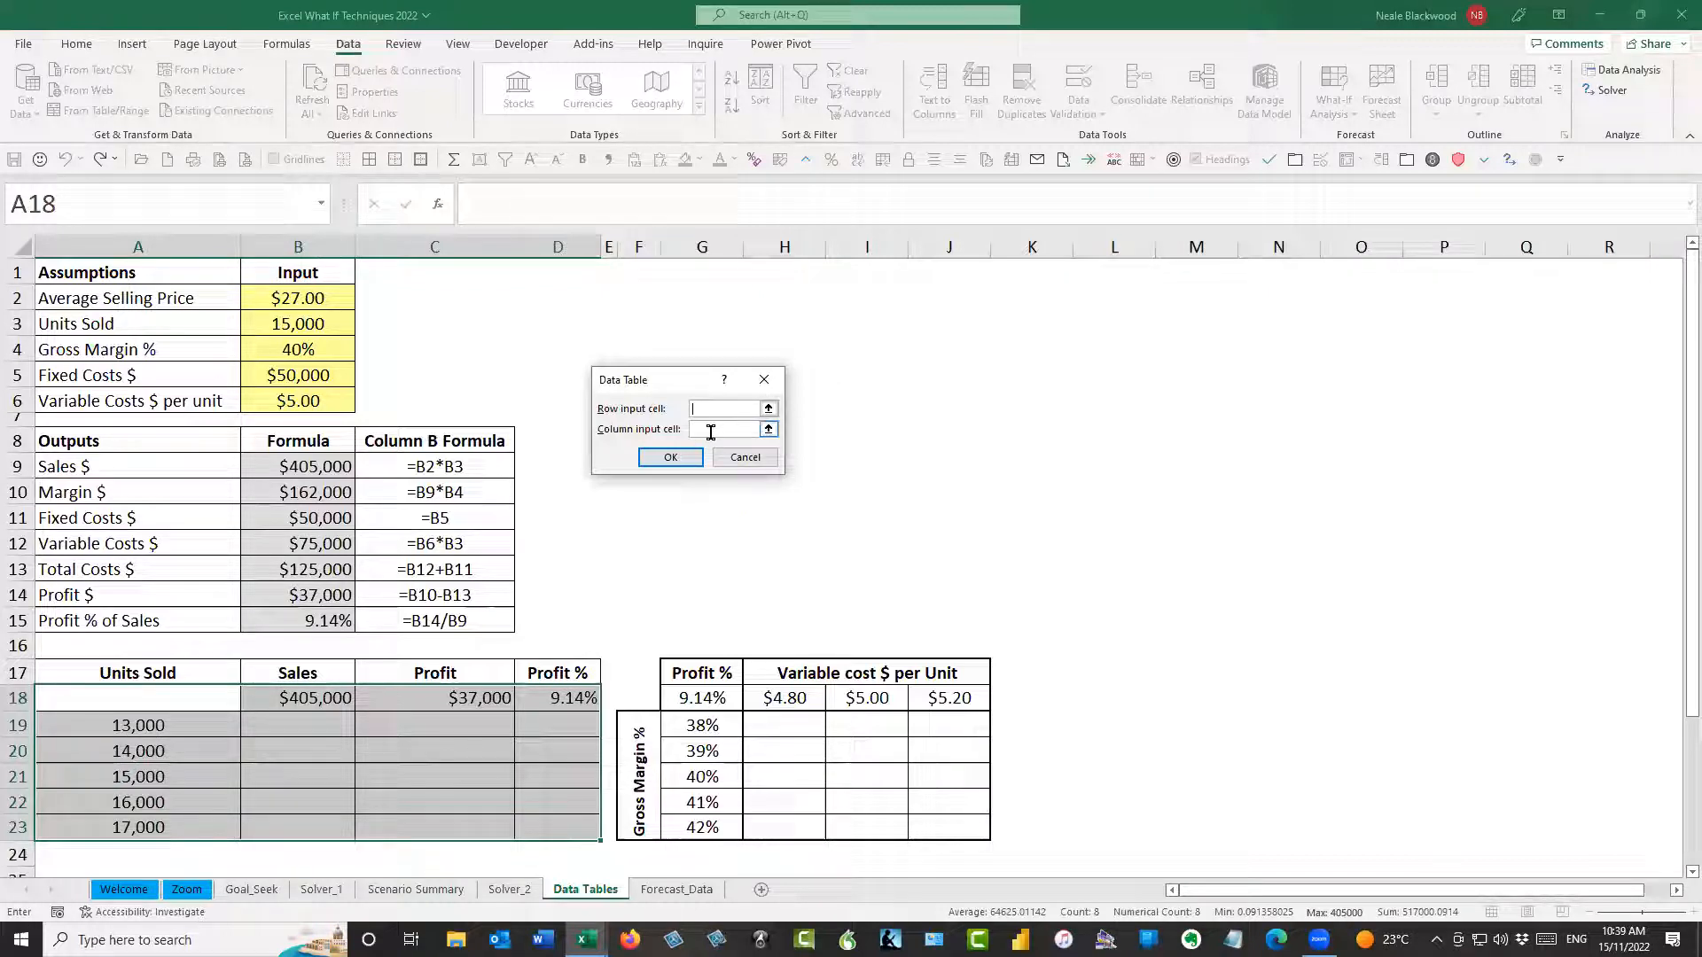
click(329, 326)
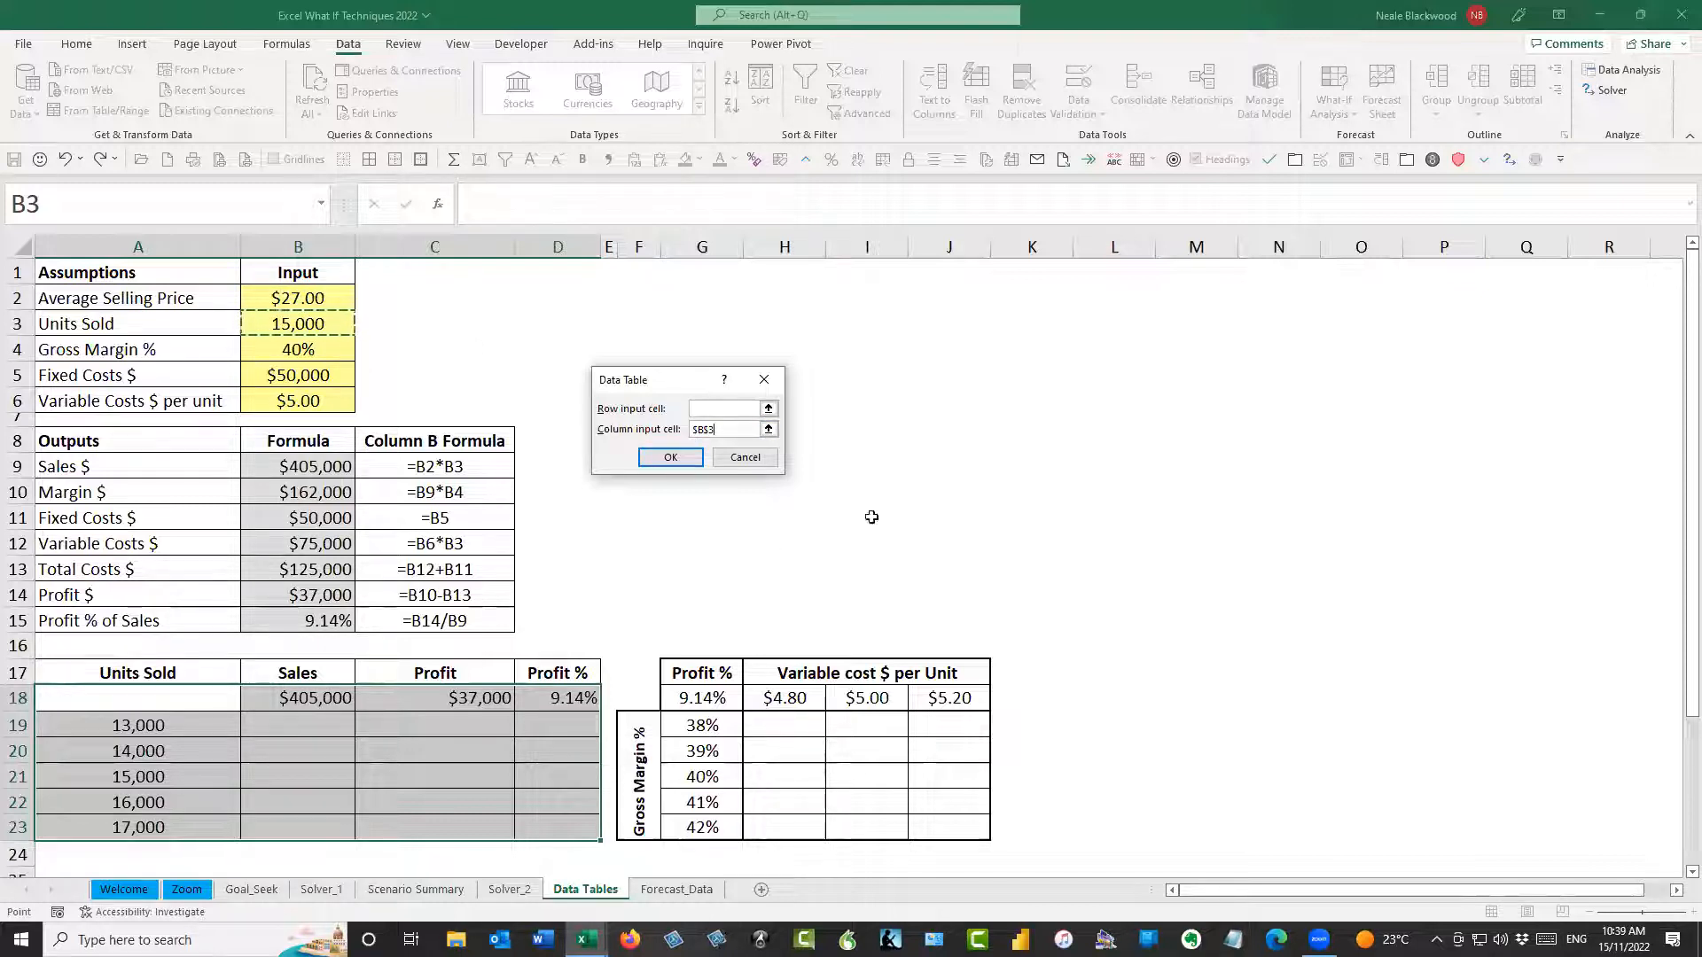
click(671, 458)
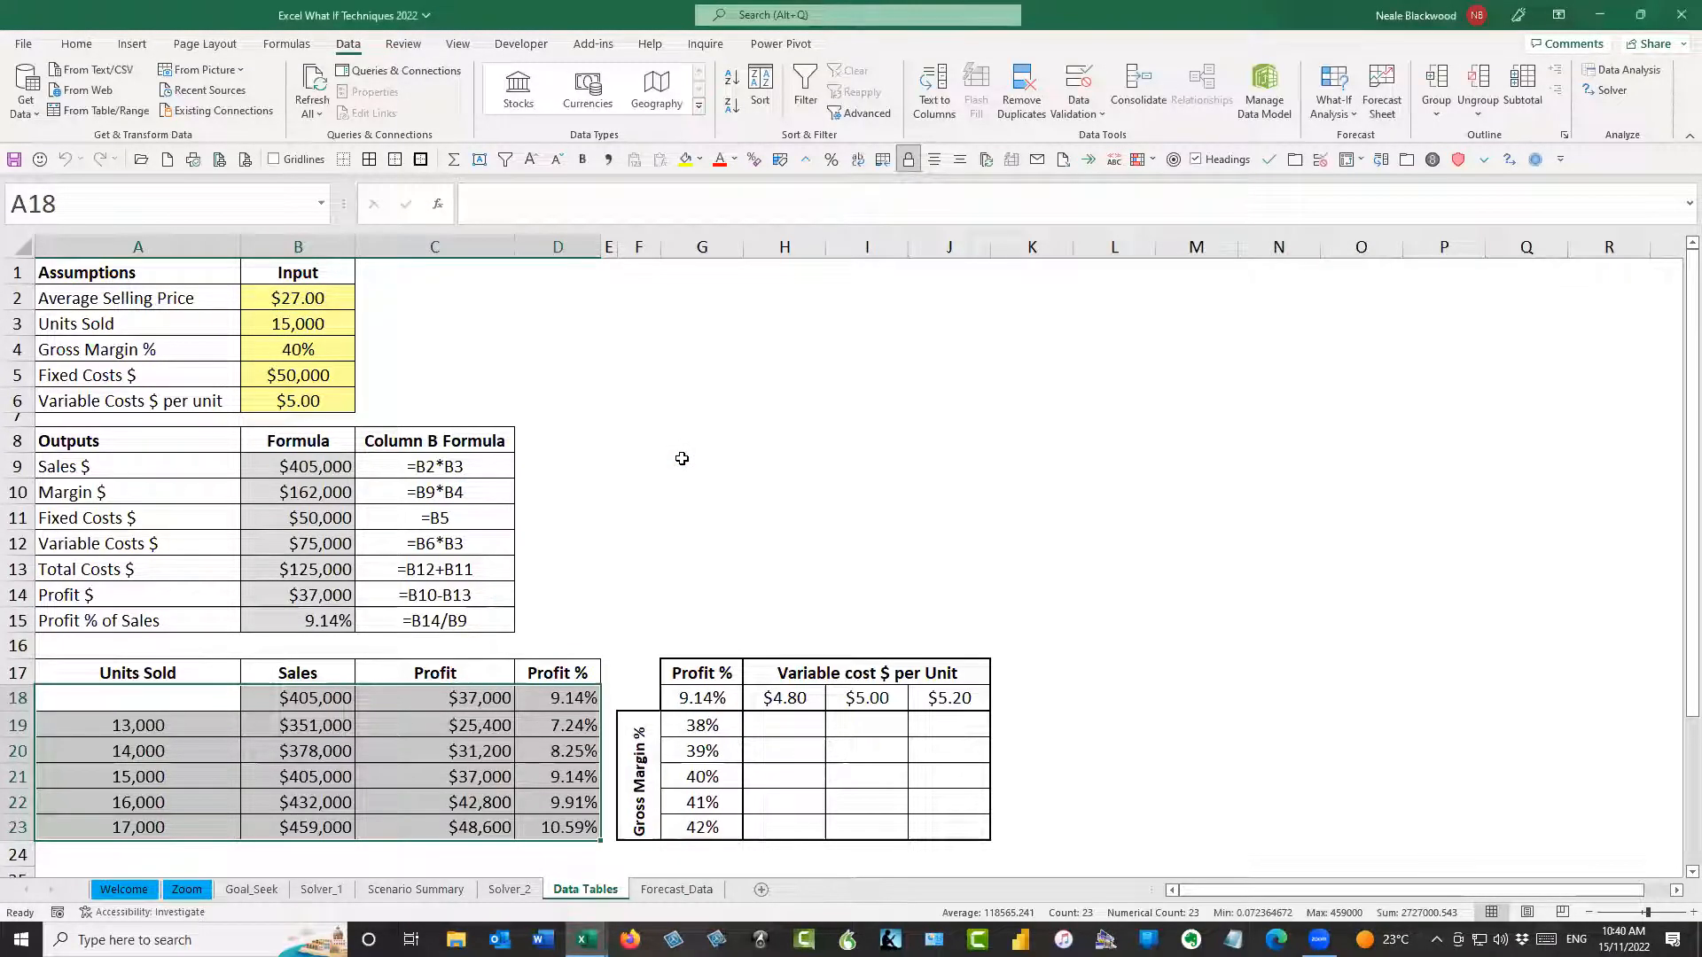
Examine the TABLE formulas in row 19 and compare the 15,000-unit row with the Units Sold input in B3
click(306, 725)
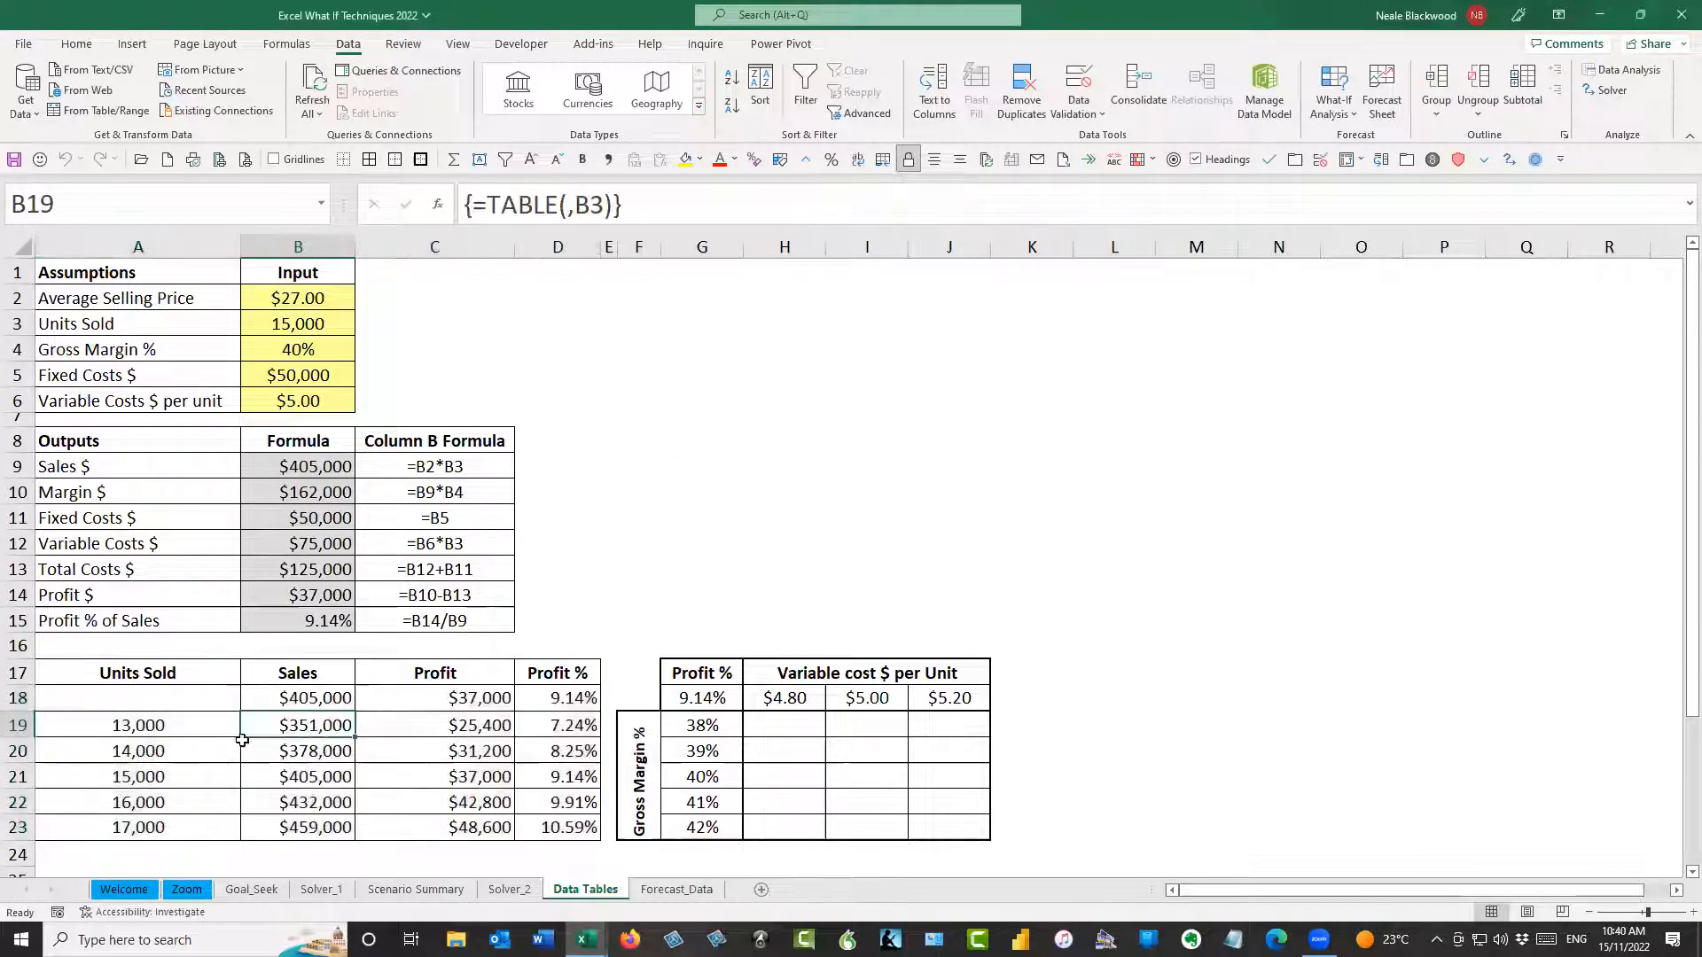
click(187, 725)
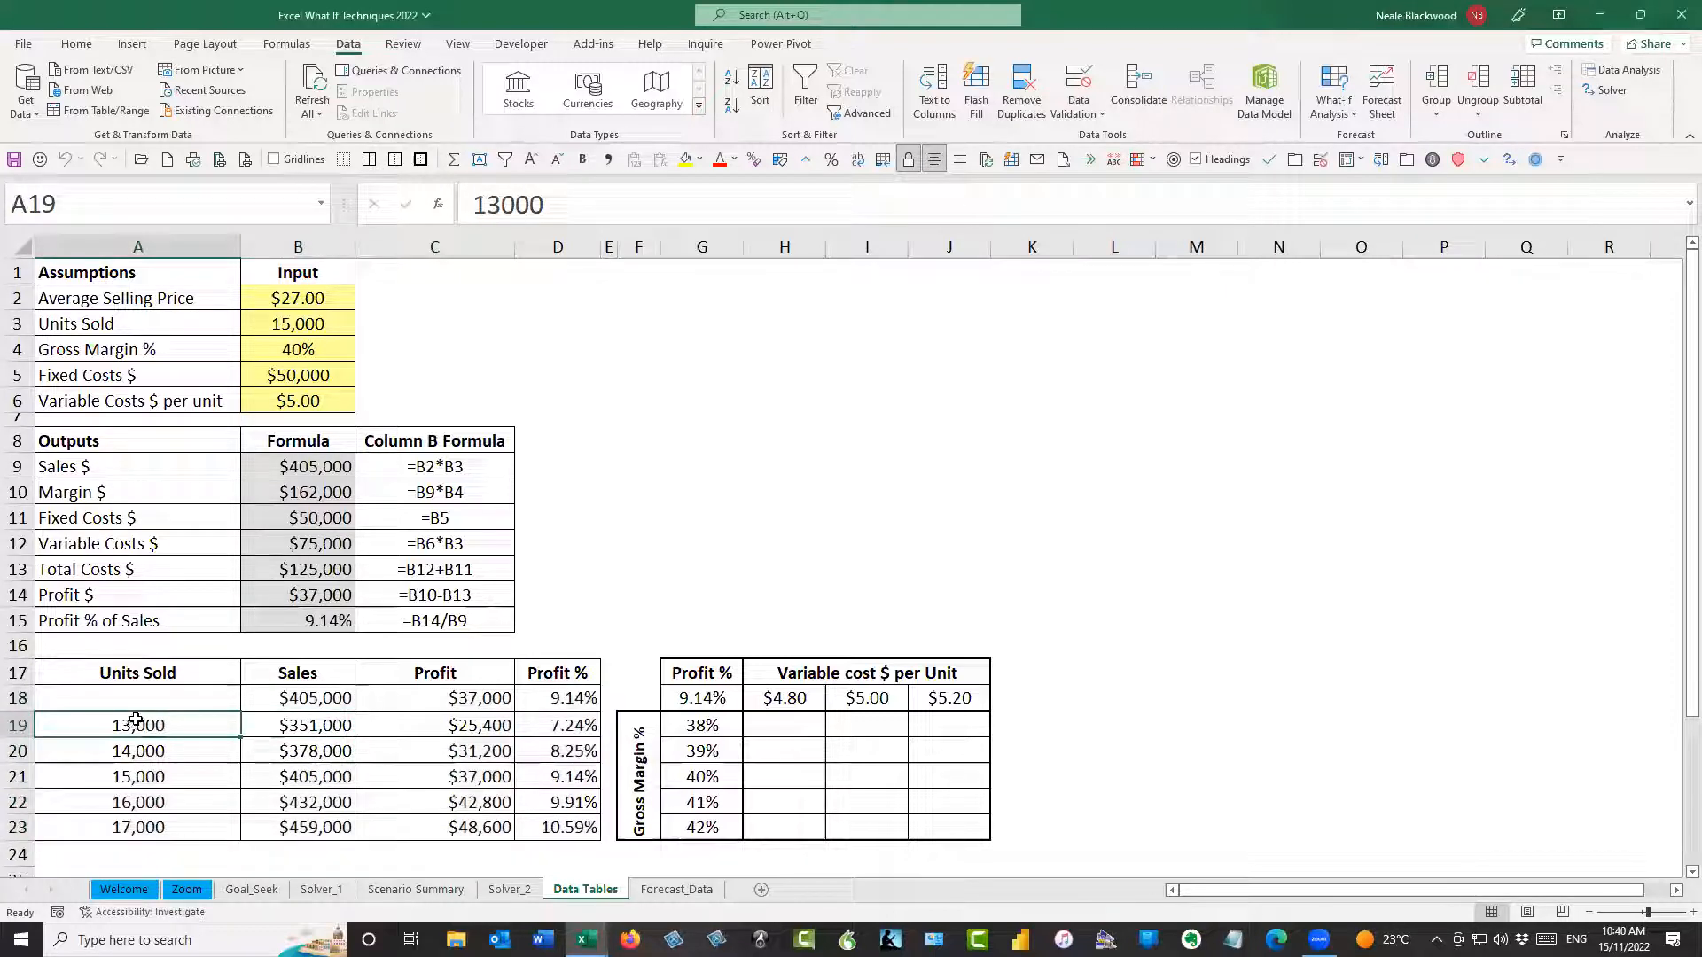
click(293, 725)
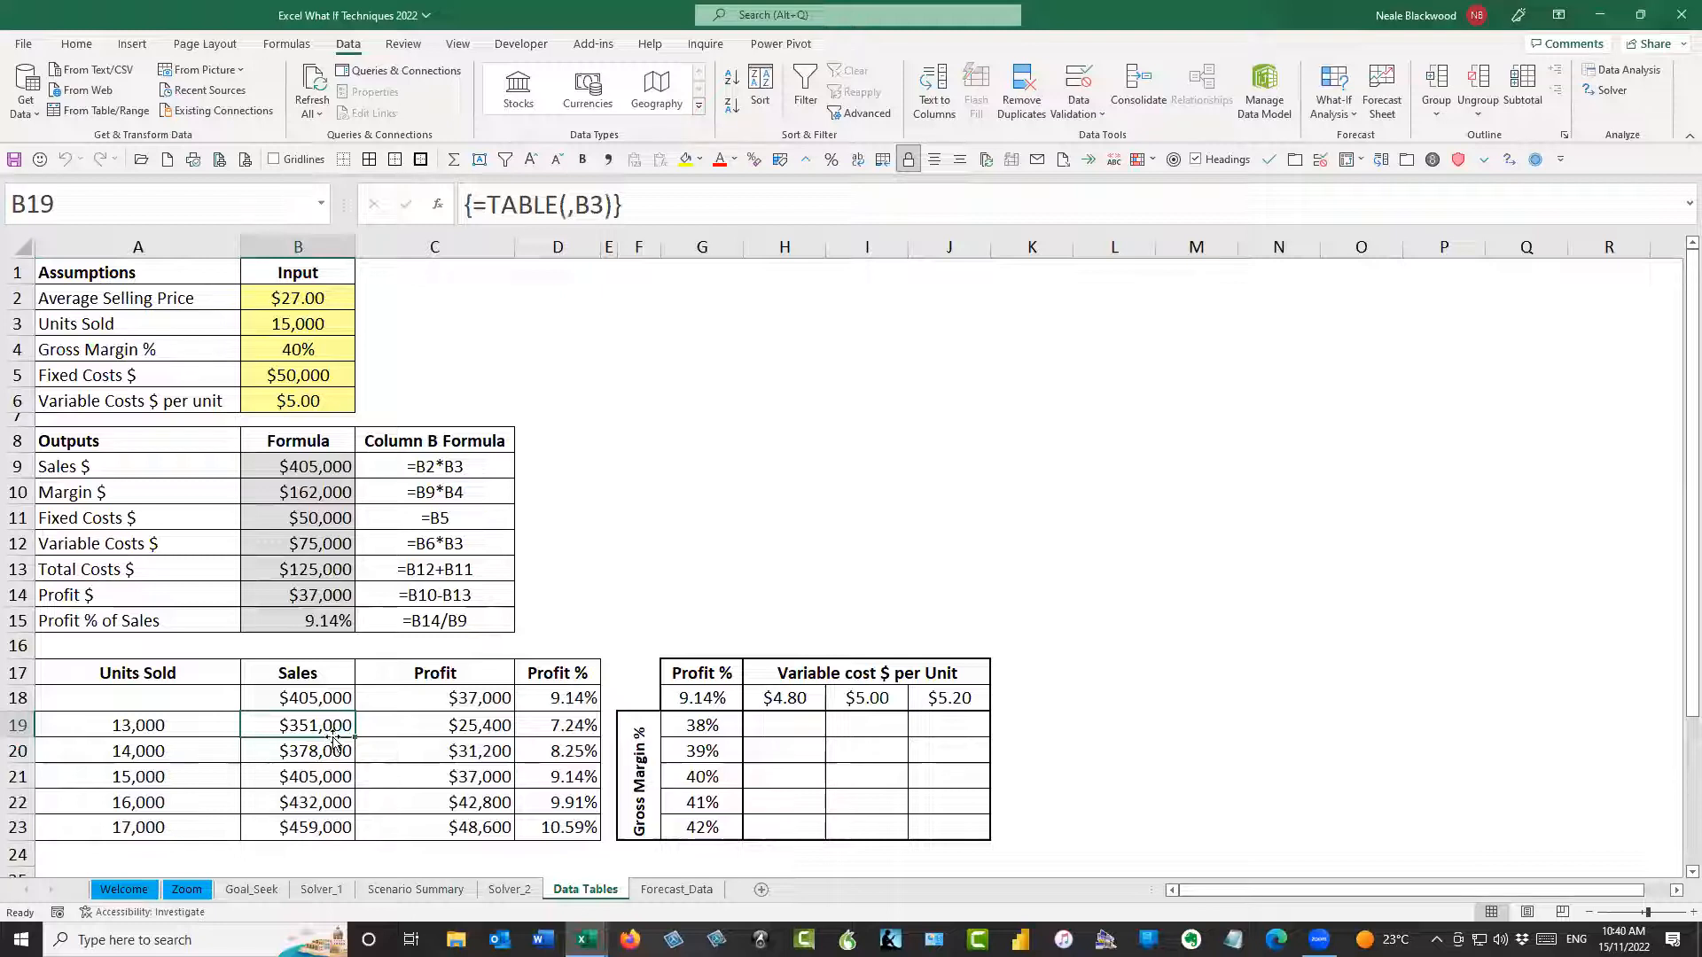
click(440, 729)
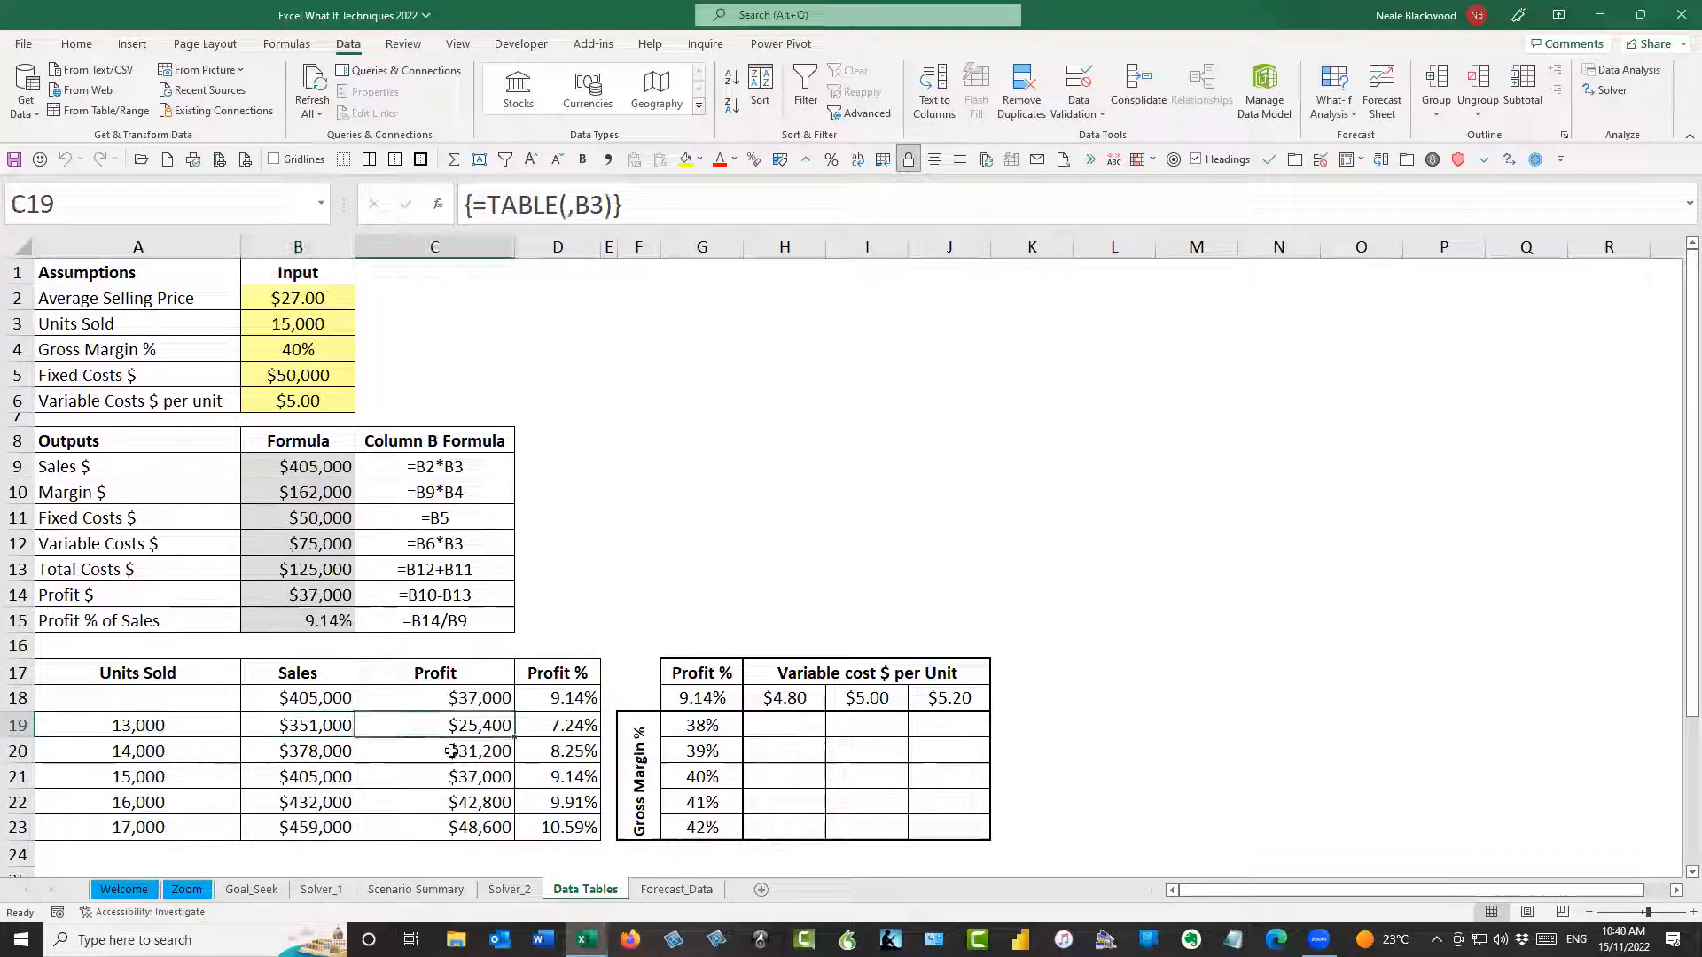
click(570, 728)
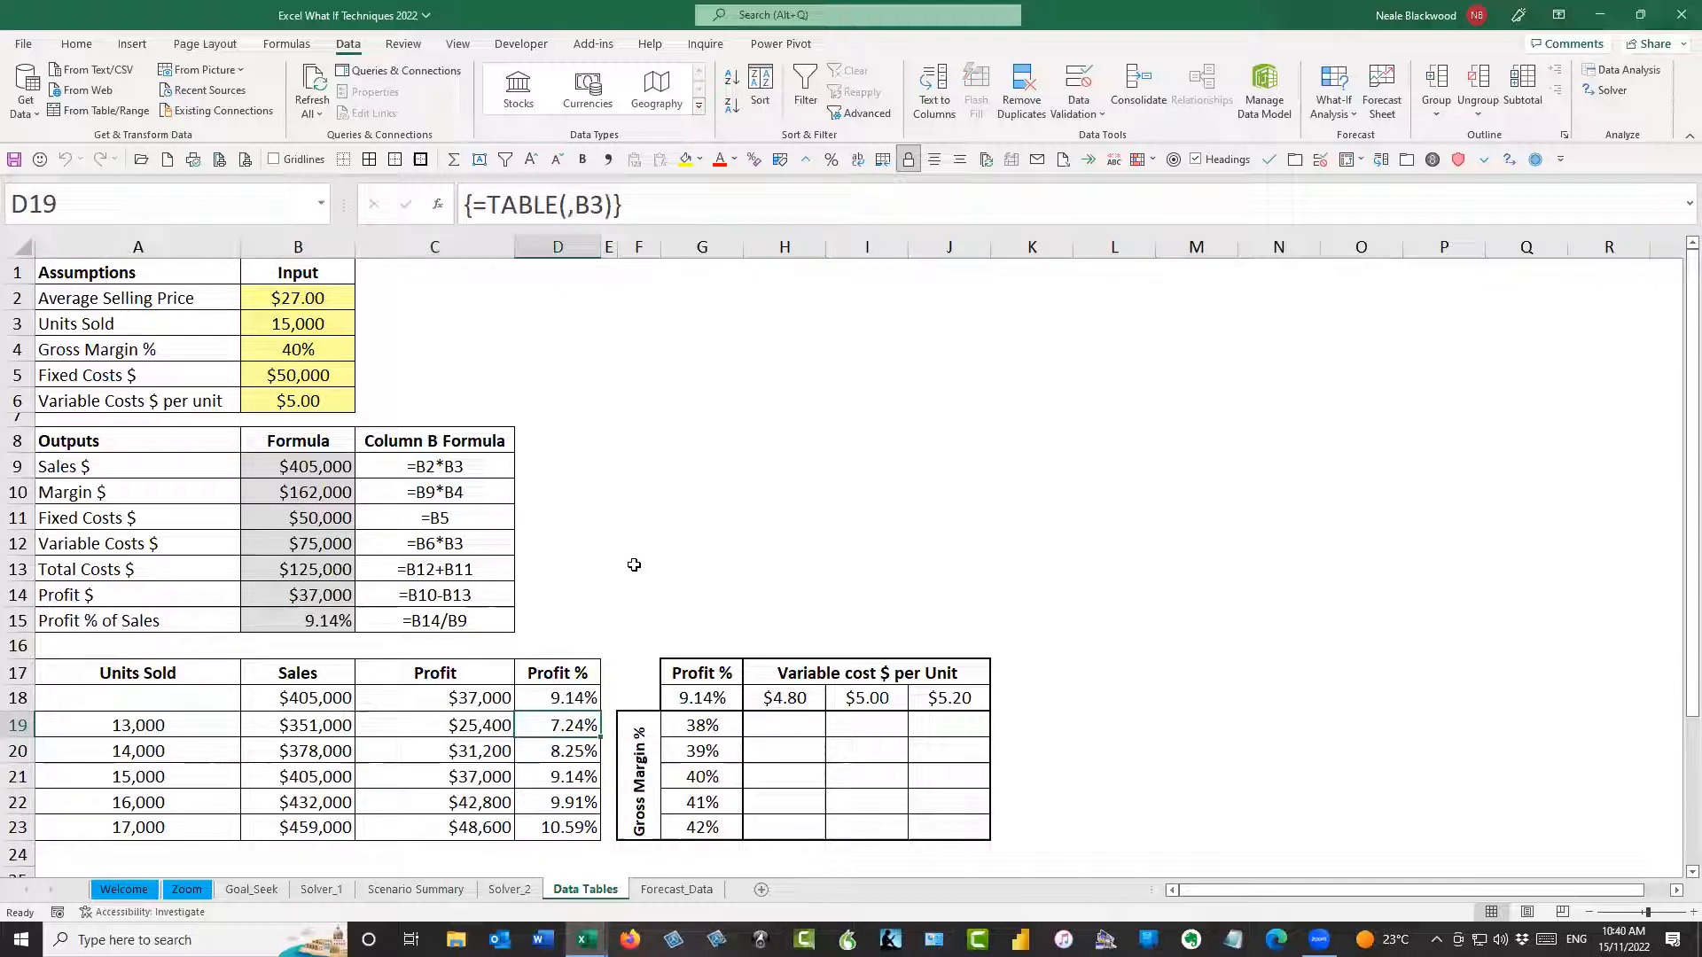
click(316, 323)
drag(133, 776, 552, 776)
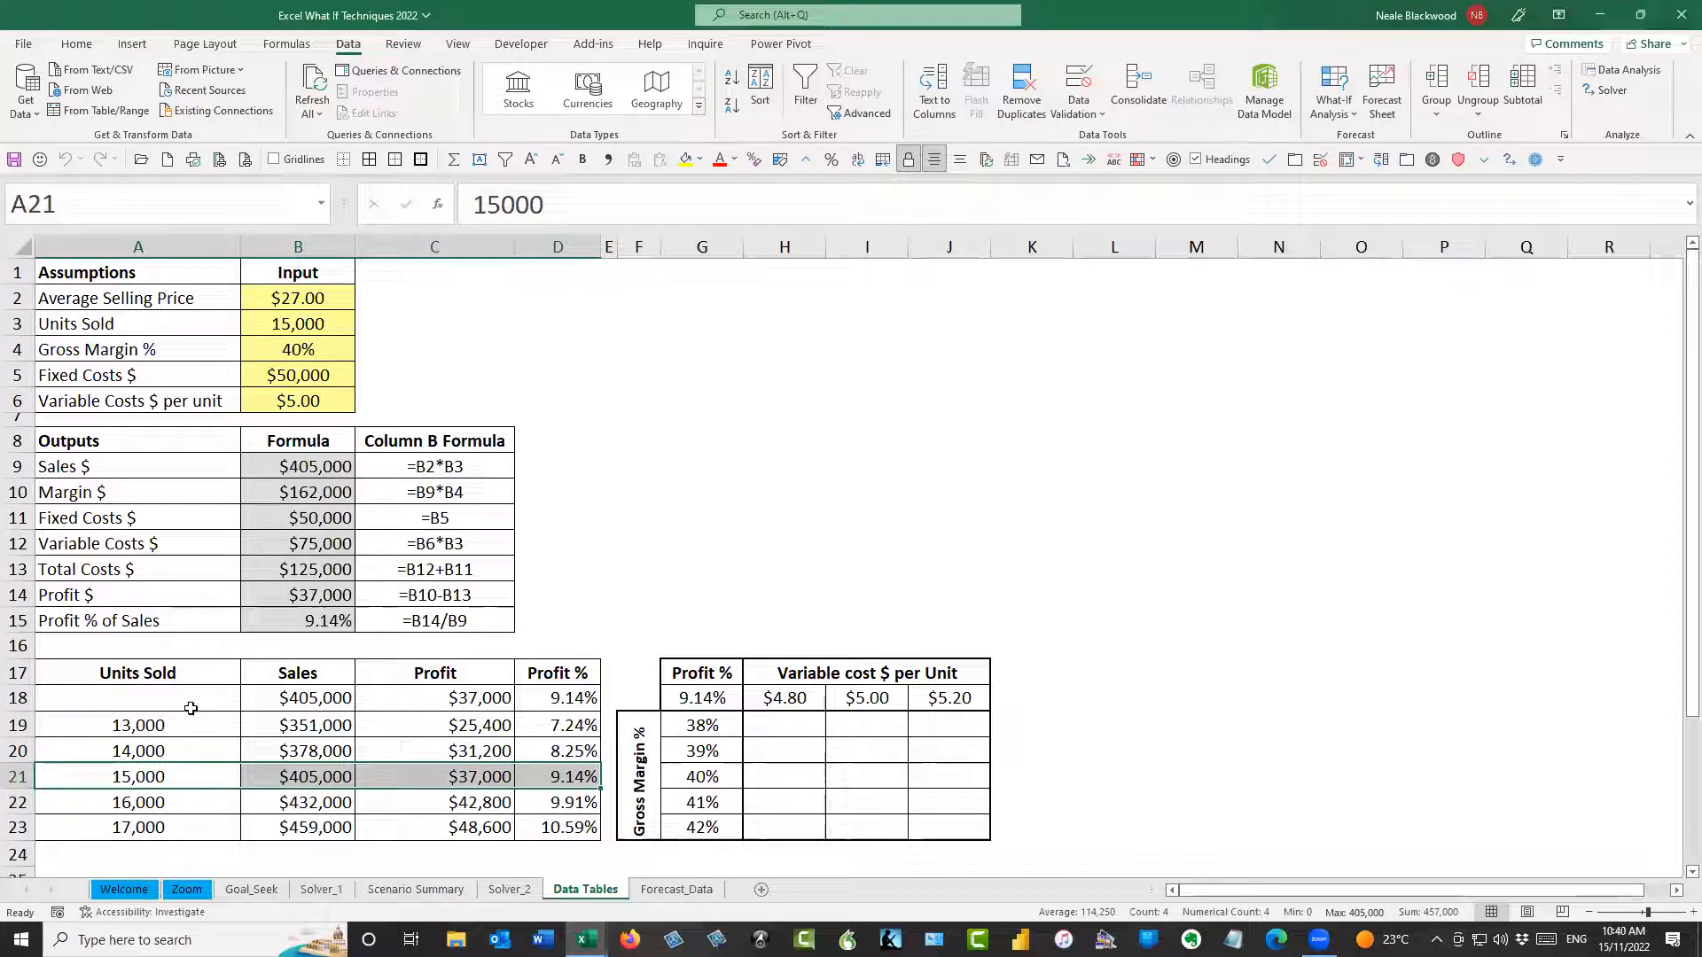
Set Units Sold in B3 to 13,000 and compare the row 18 outputs with the table's 13,000-unit row
click(315, 323)
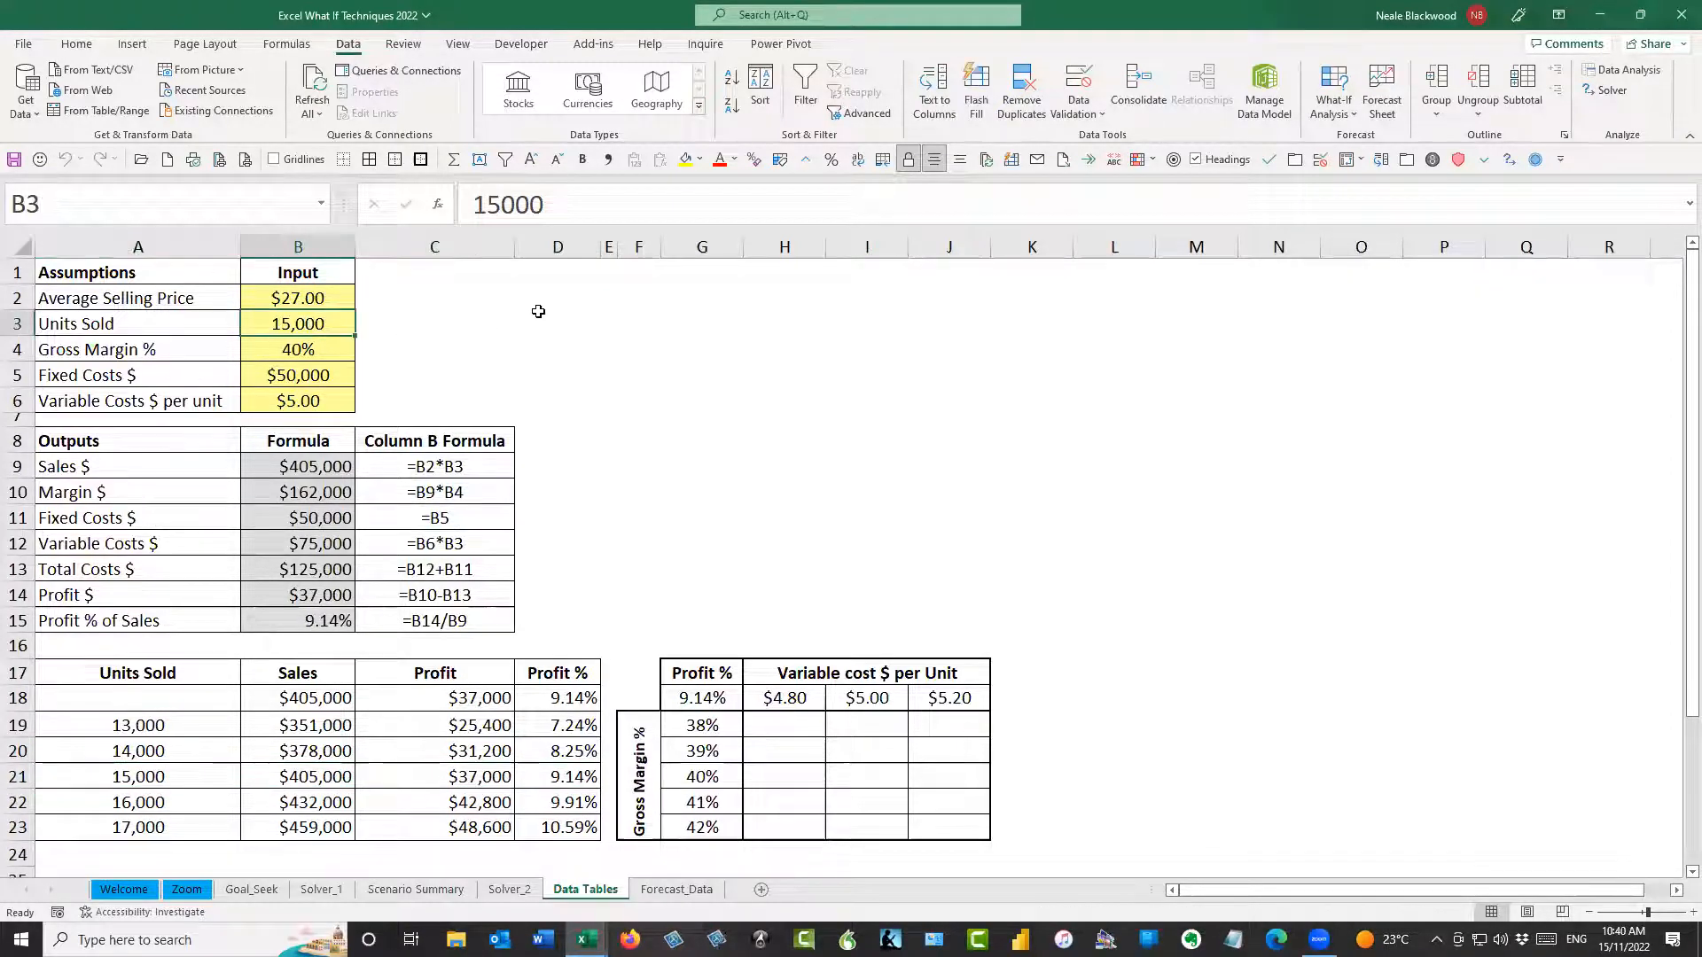
text(13000)
key(Return)
key(Up)
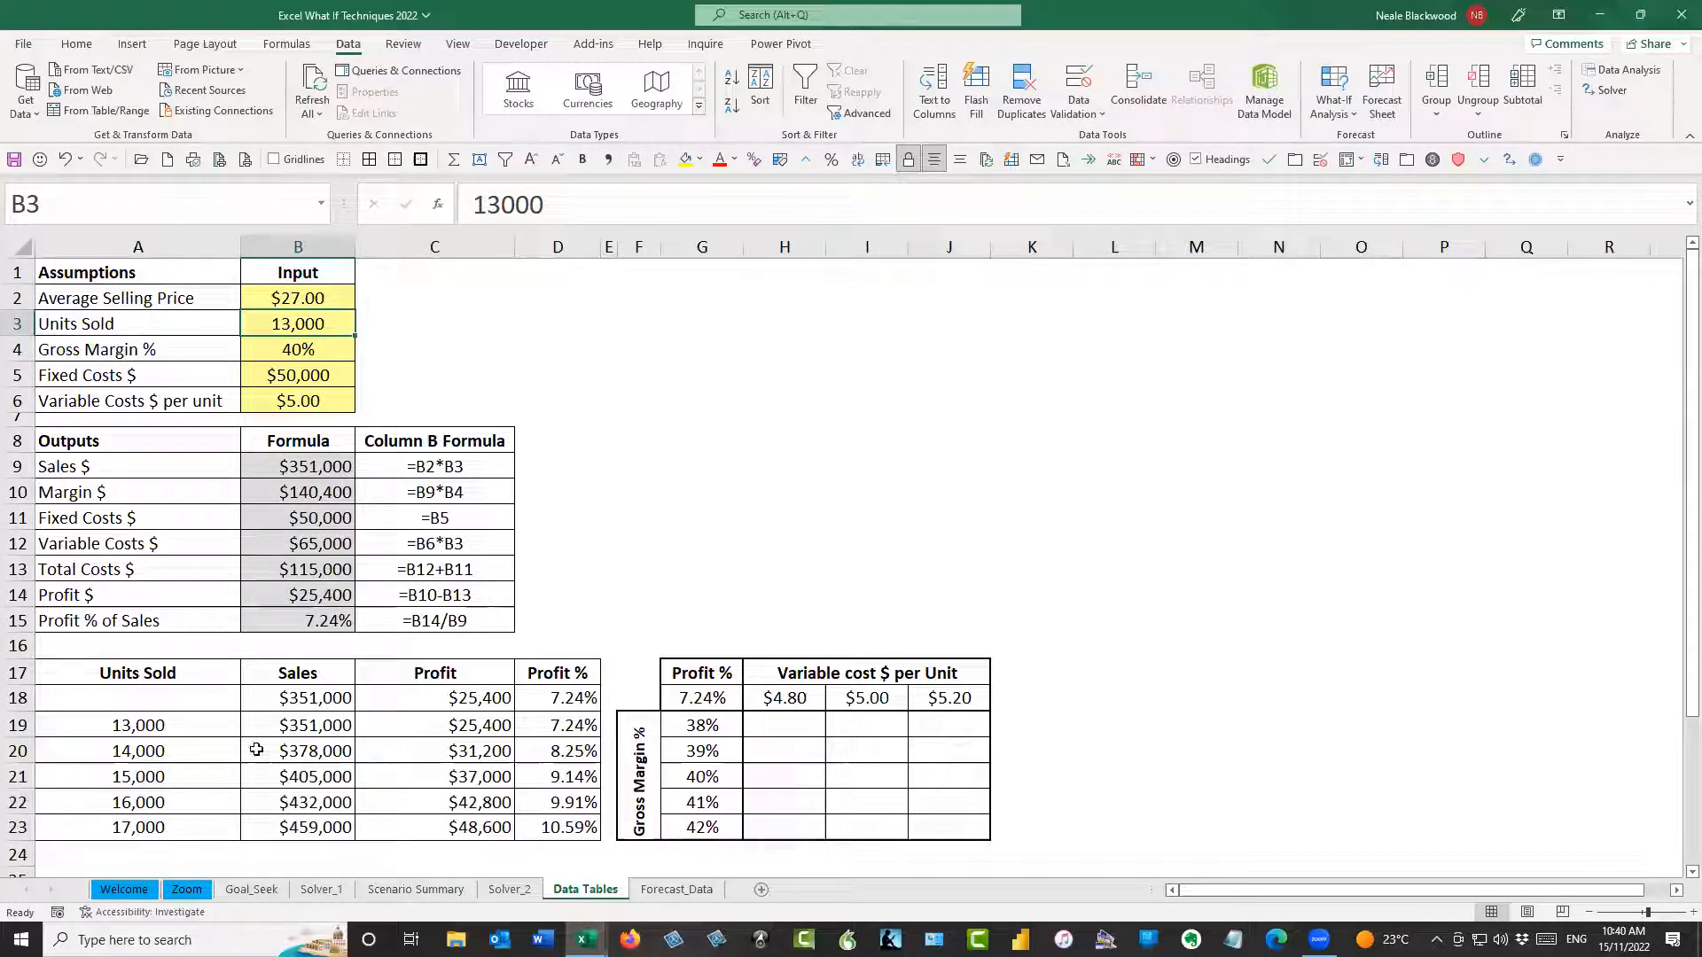
drag(324, 725, 546, 722)
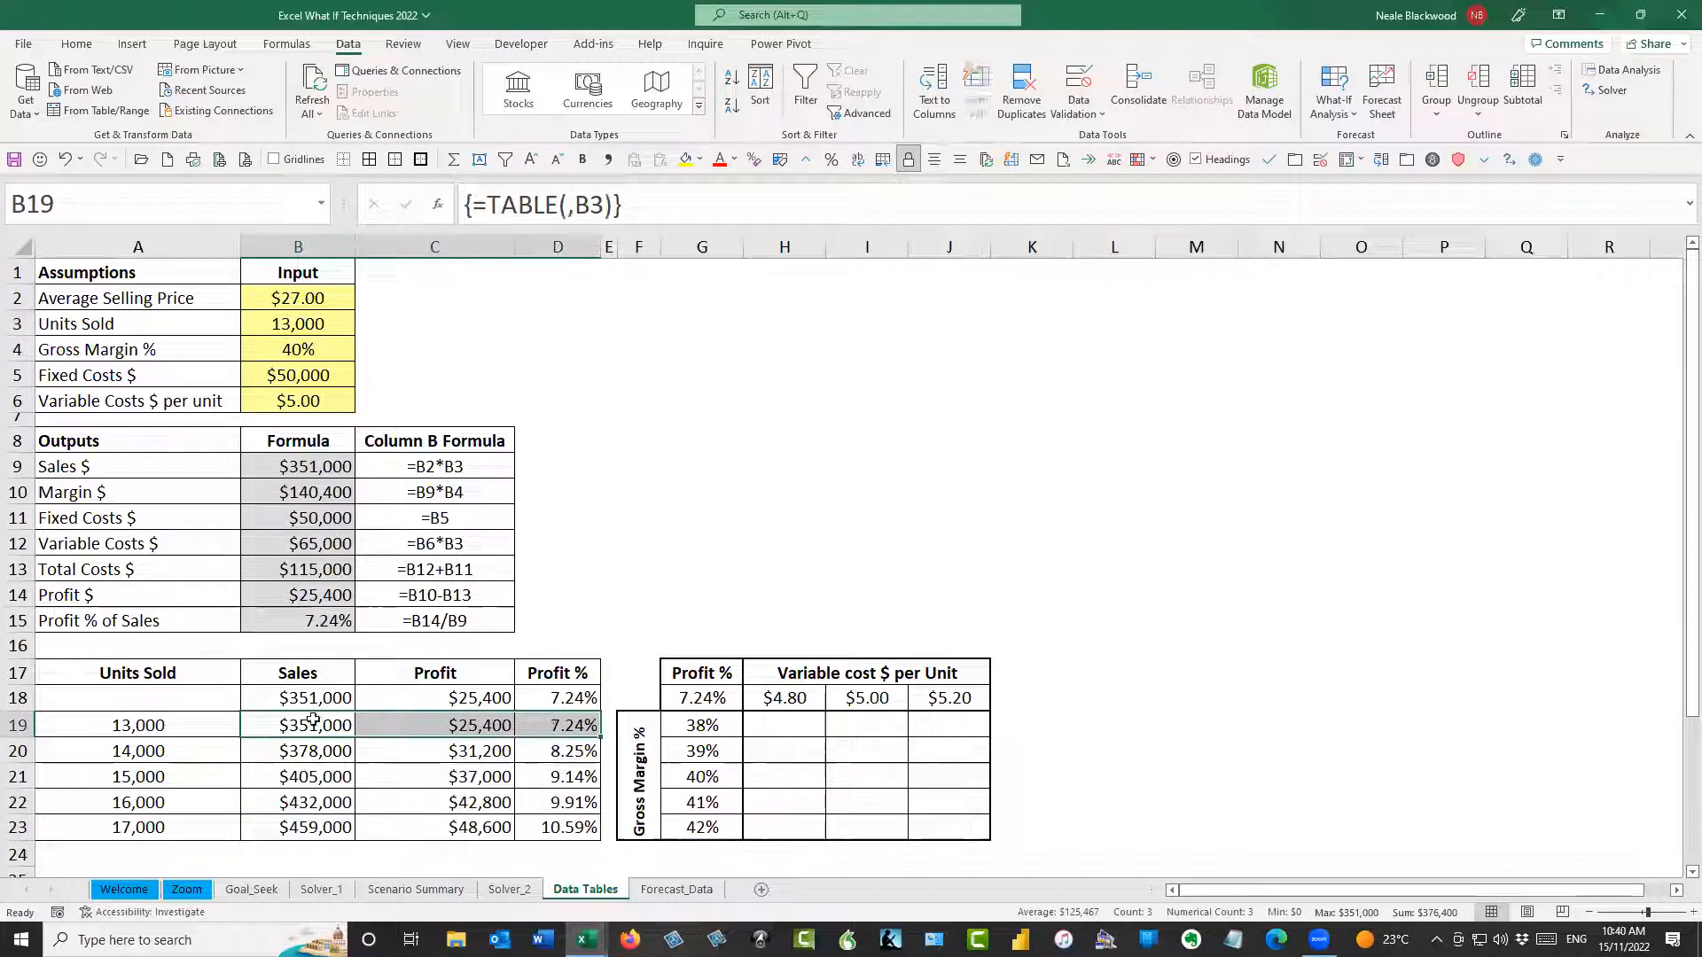
drag(328, 702, 564, 700)
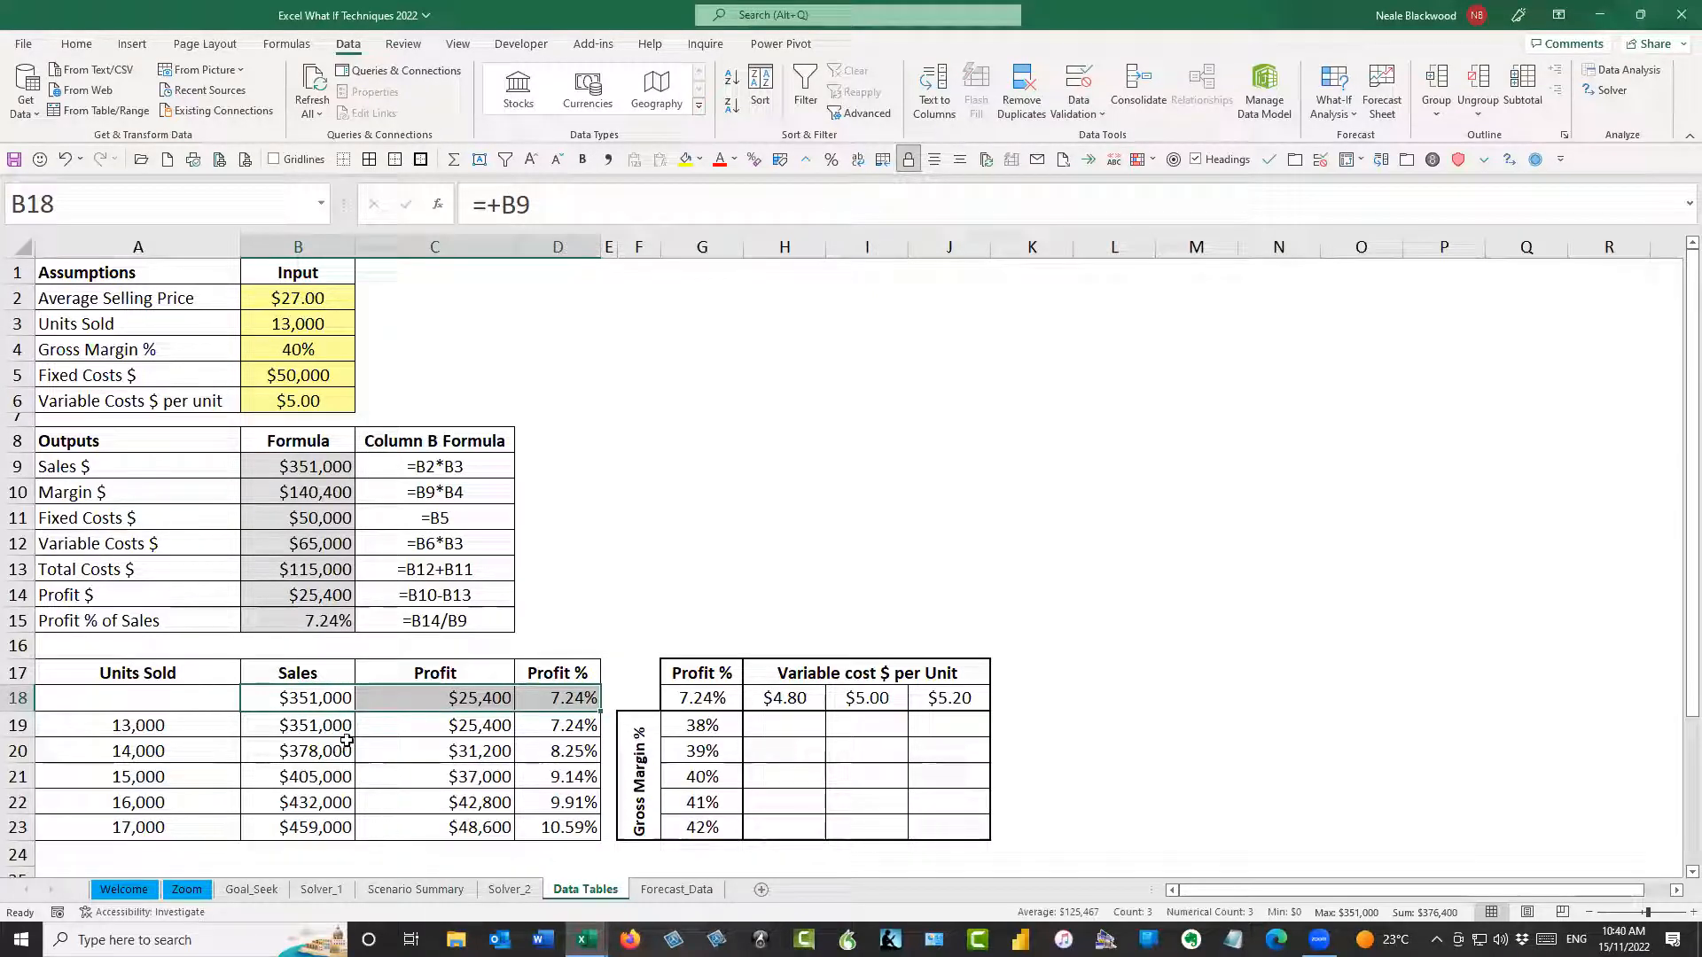
Set the Units Sold input in B3 to 17,000
click(346, 330)
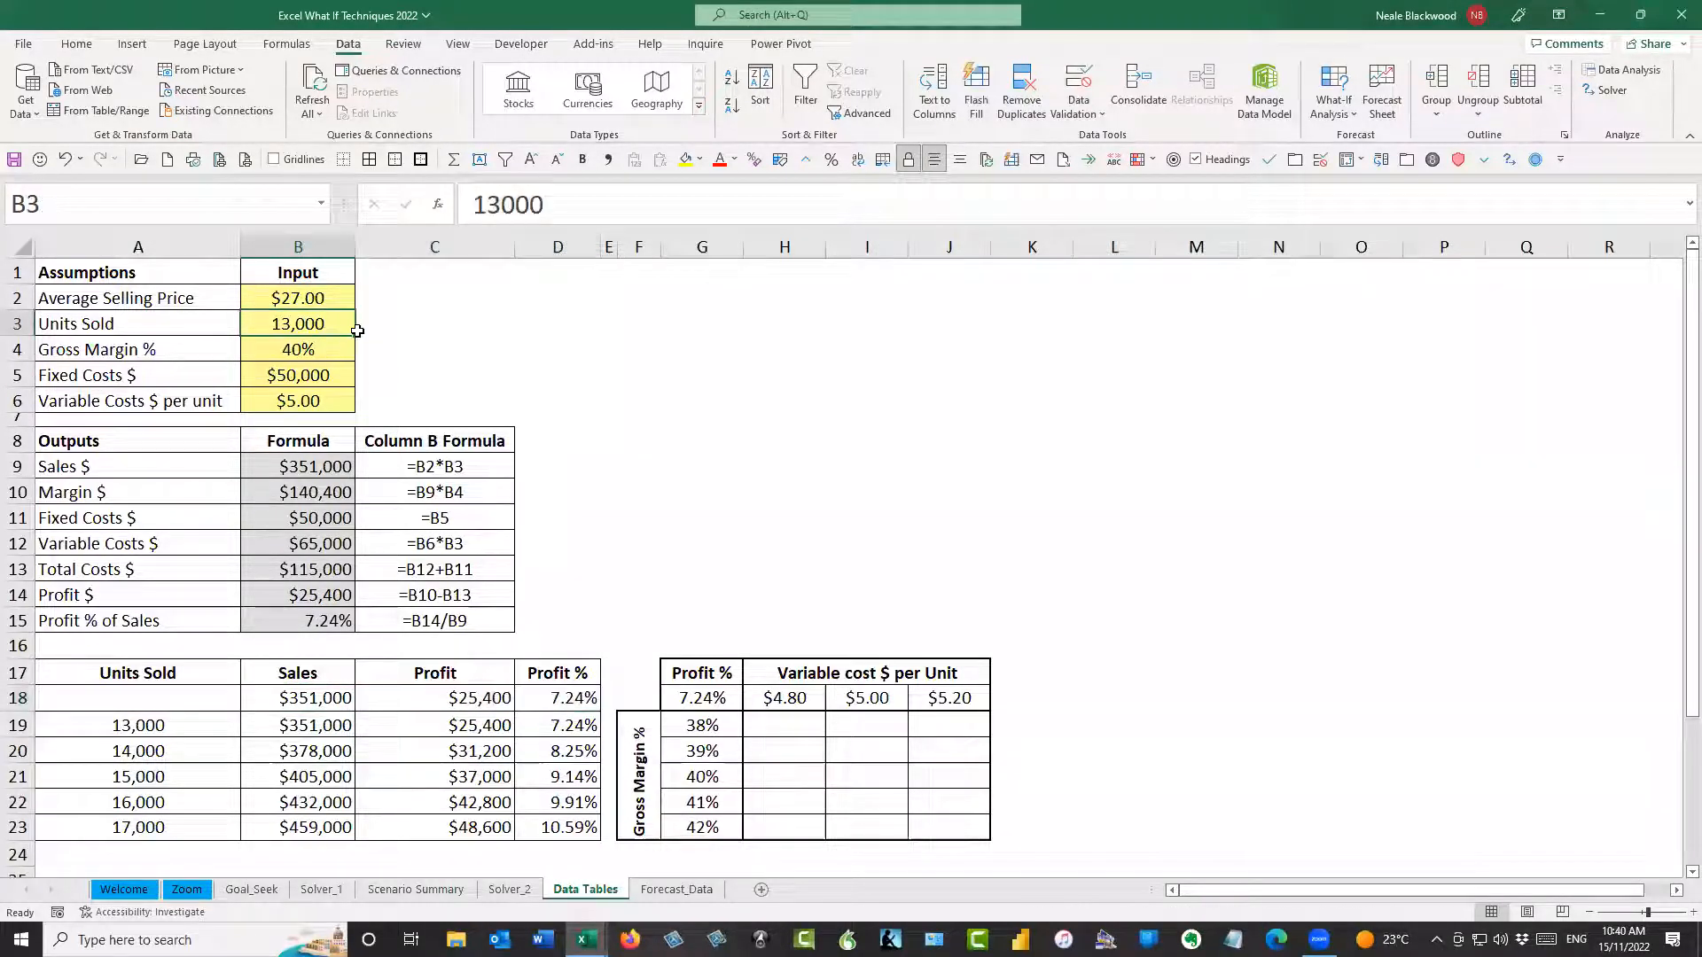
text(17000)
key(Return)
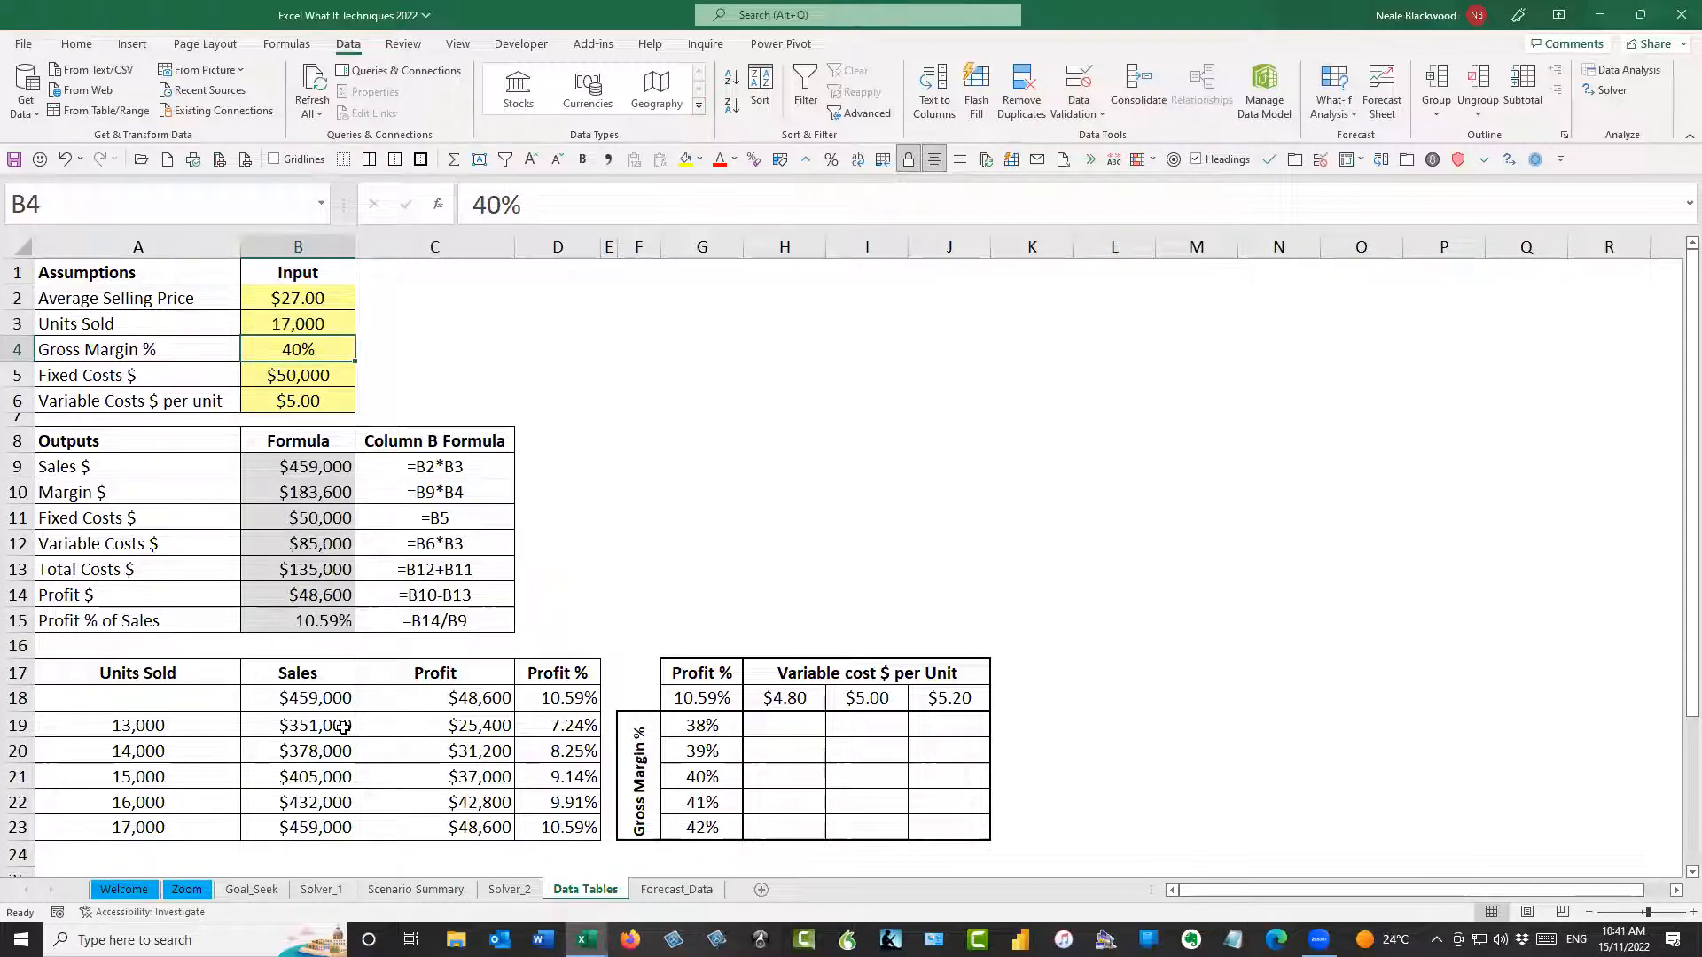
Examine the table's Units Sold values, the B3 input and the TABLE array formula that fills B19:D23
drag(188, 718, 188, 826)
click(306, 322)
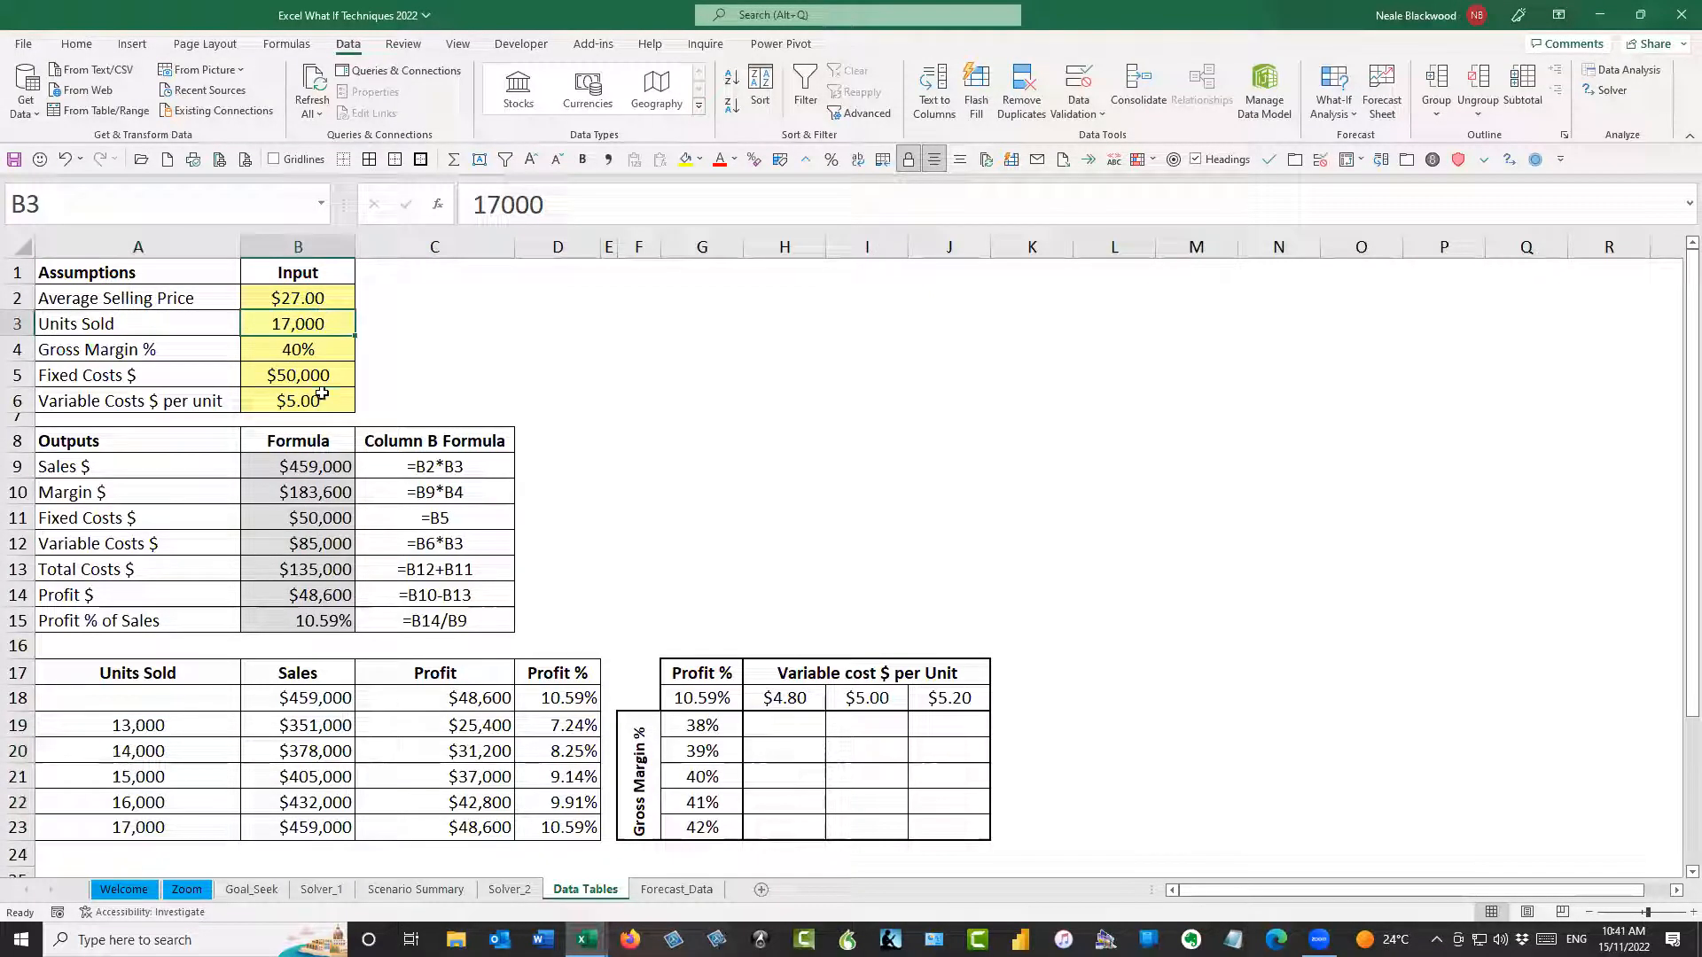
click(320, 729)
drag(396, 750, 560, 828)
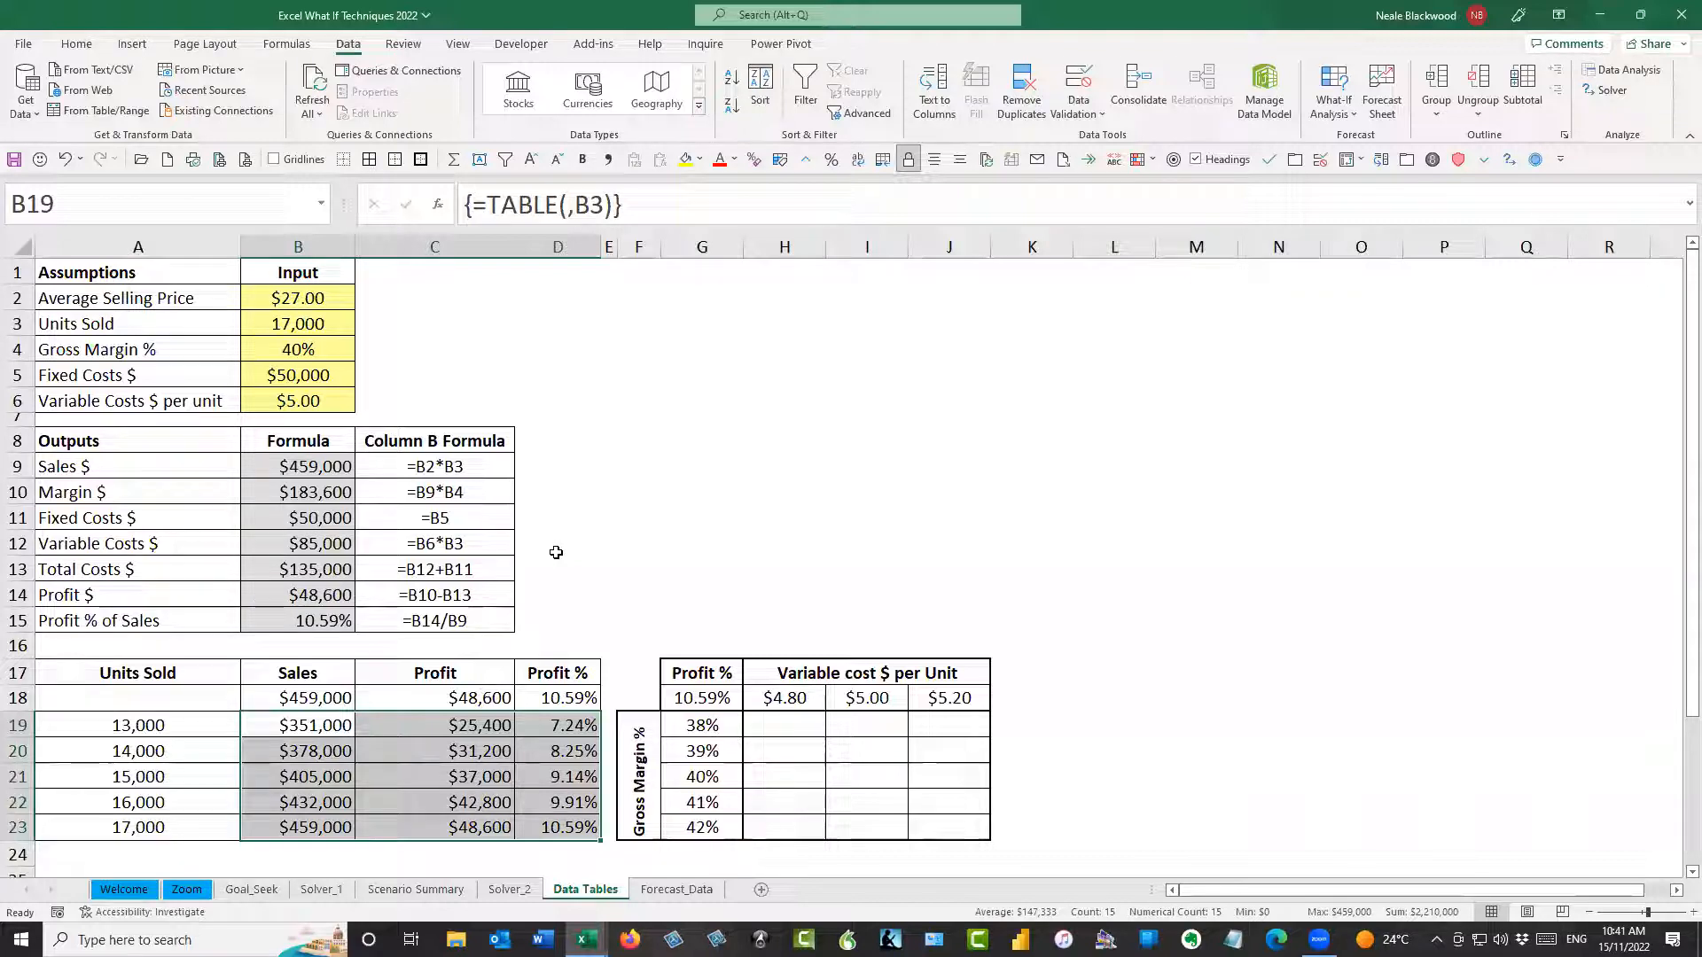
click(340, 725)
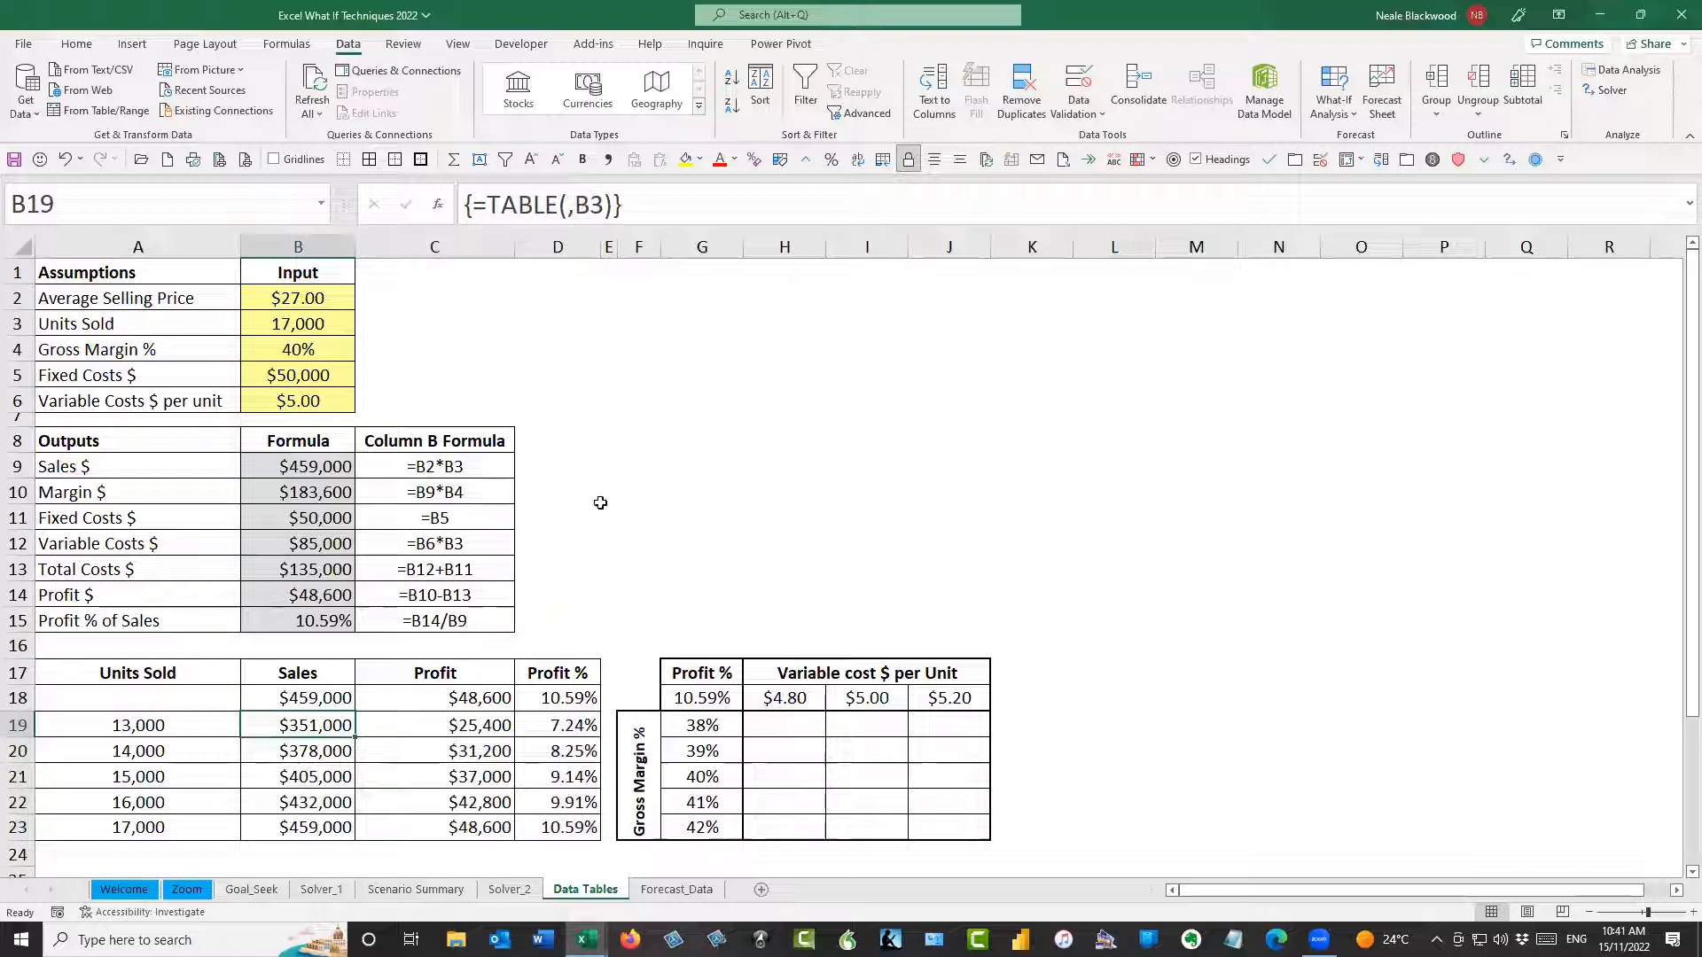
drag(337, 723, 543, 826)
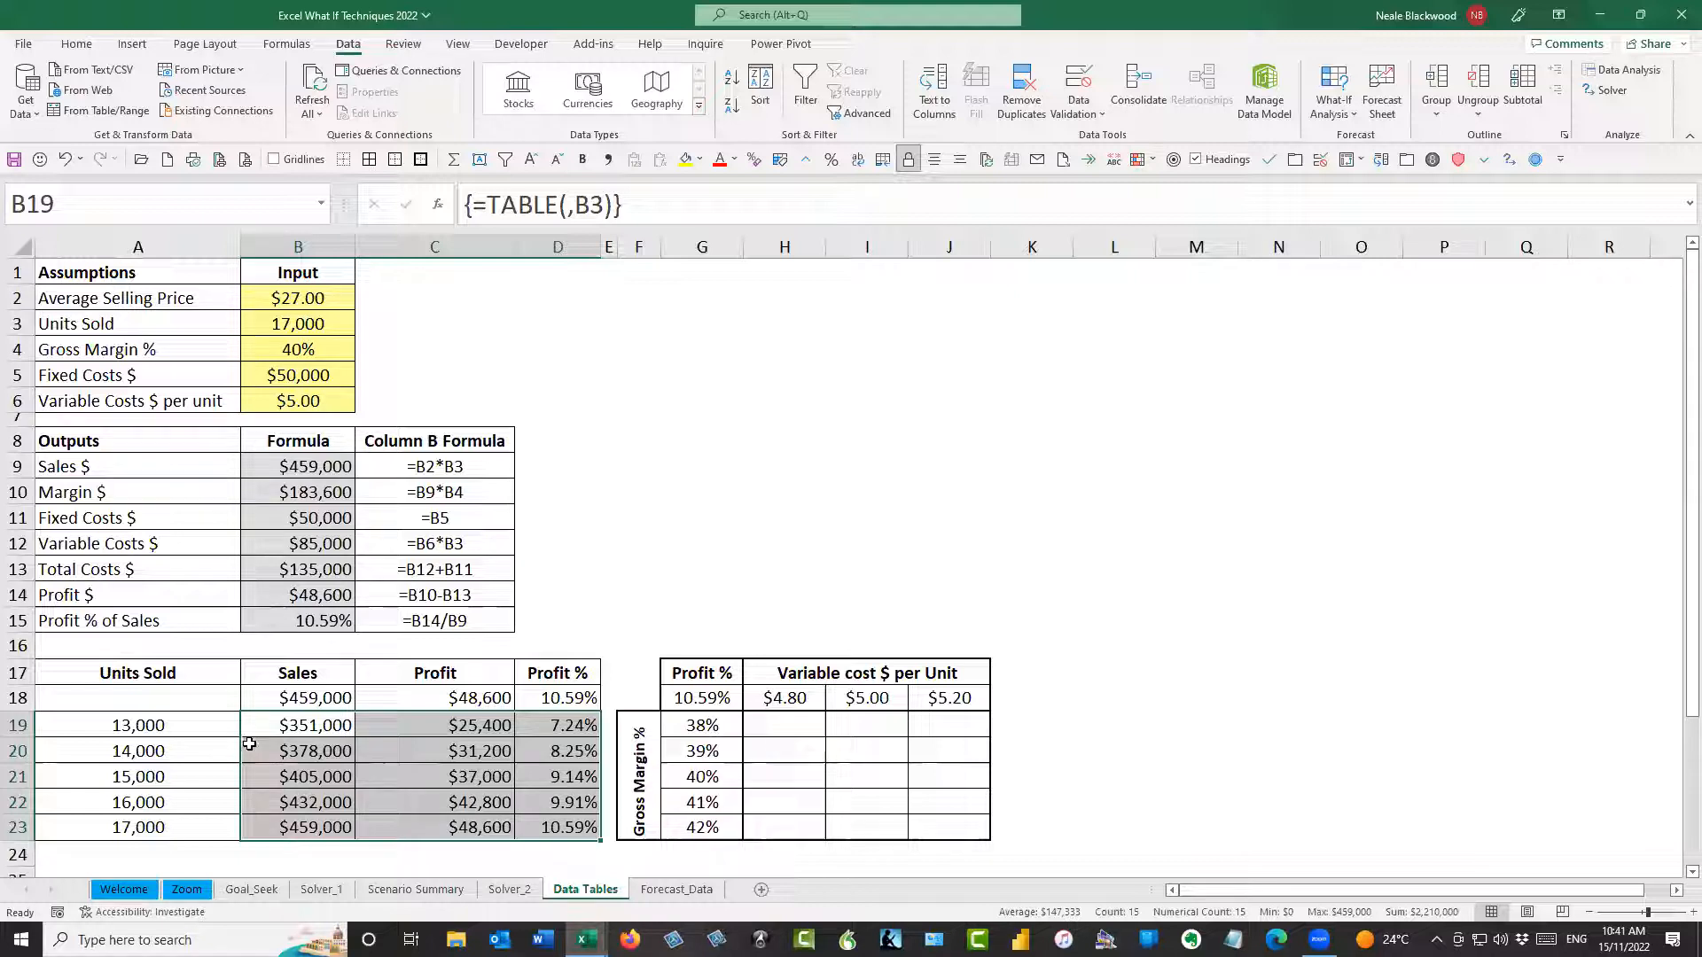
Review how each Units Sold value in A19:A23 feeds the result cells, checking C18, row 19 and the Average Selling Price input
click(210, 738)
click(206, 752)
click(186, 777)
click(177, 803)
click(178, 822)
drag(213, 731, 211, 826)
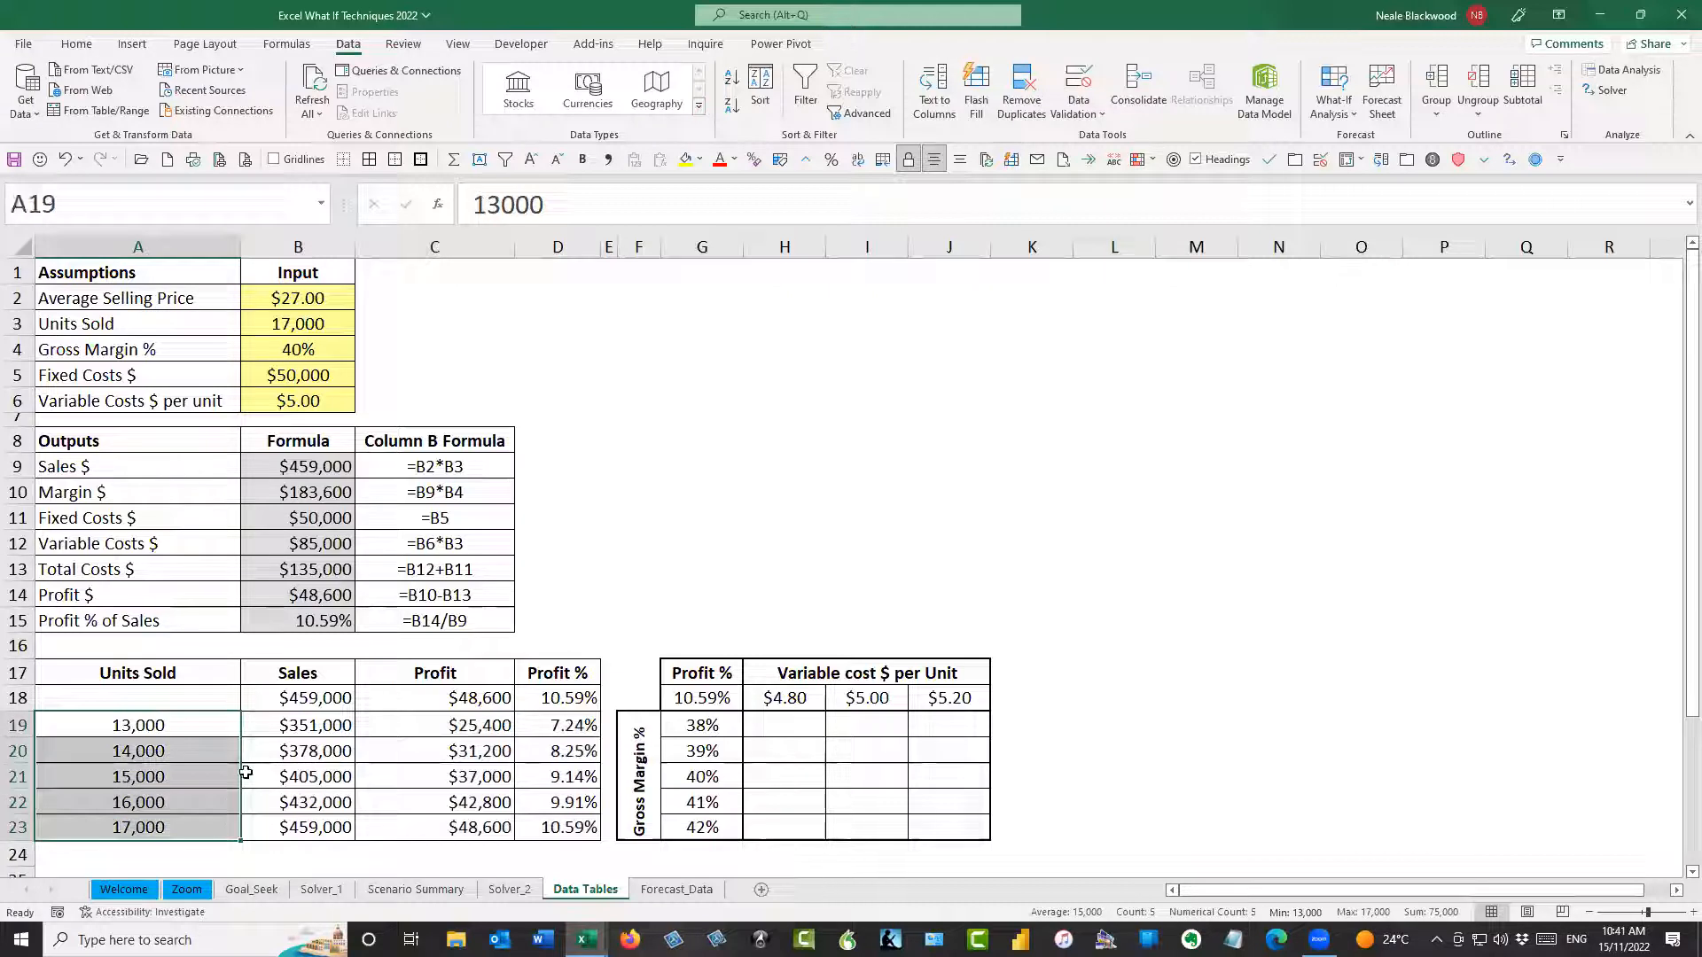
click(300, 725)
click(478, 698)
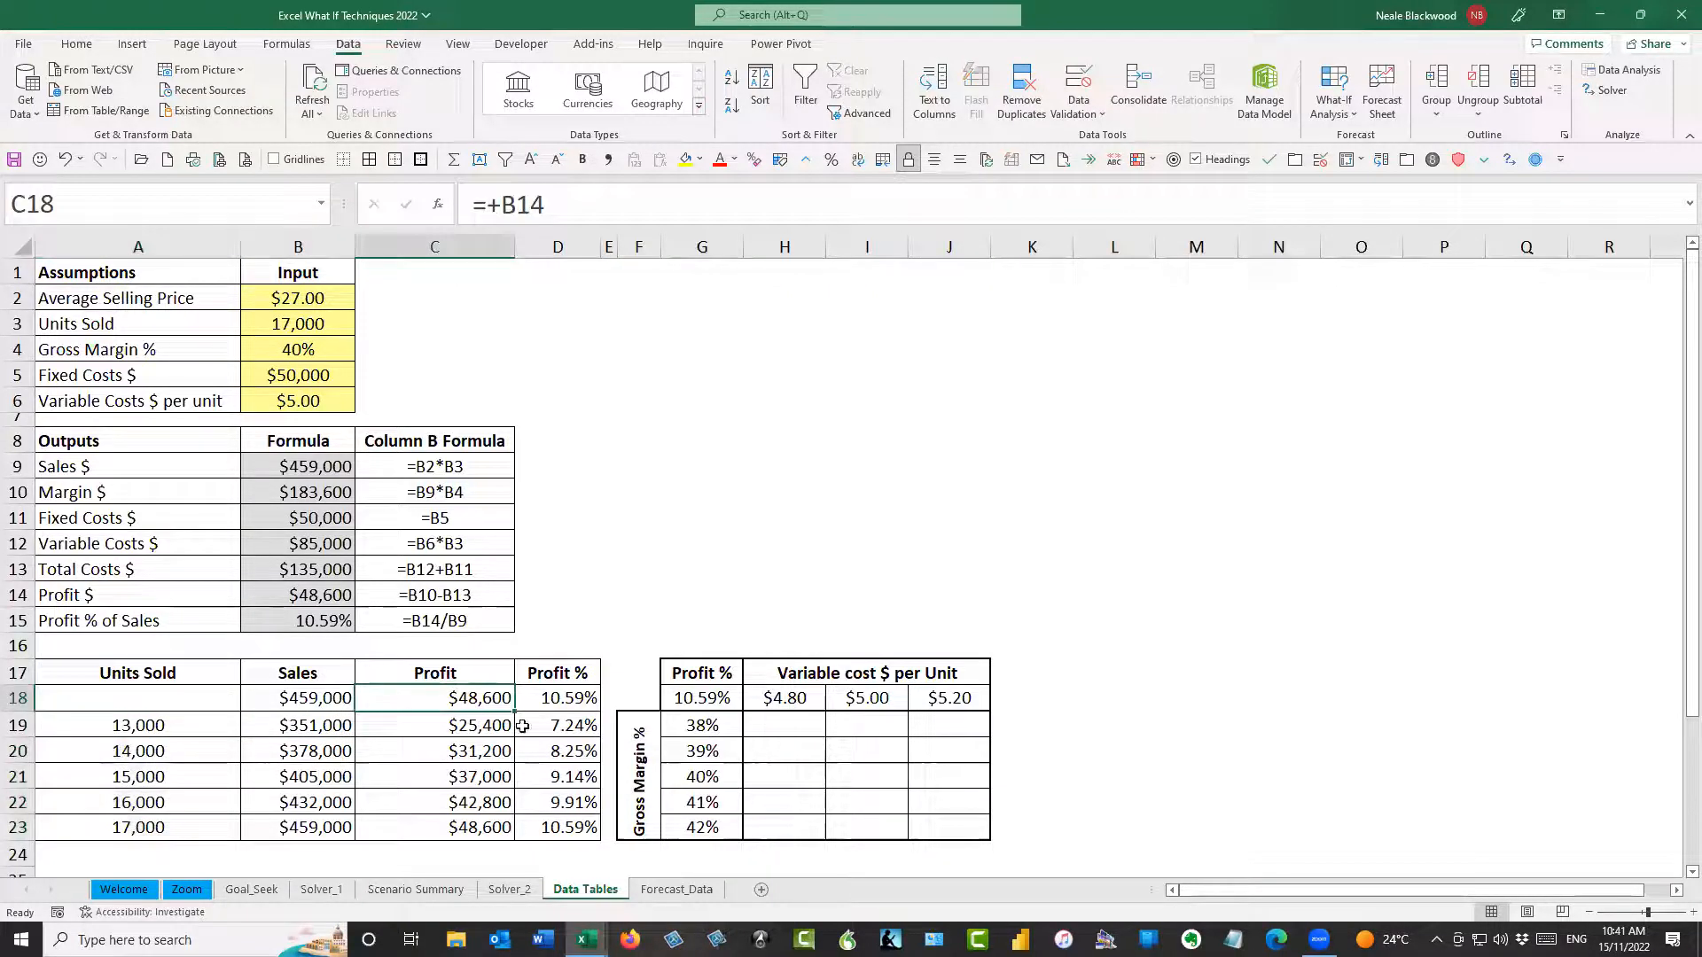
click(523, 726)
drag(327, 723, 542, 729)
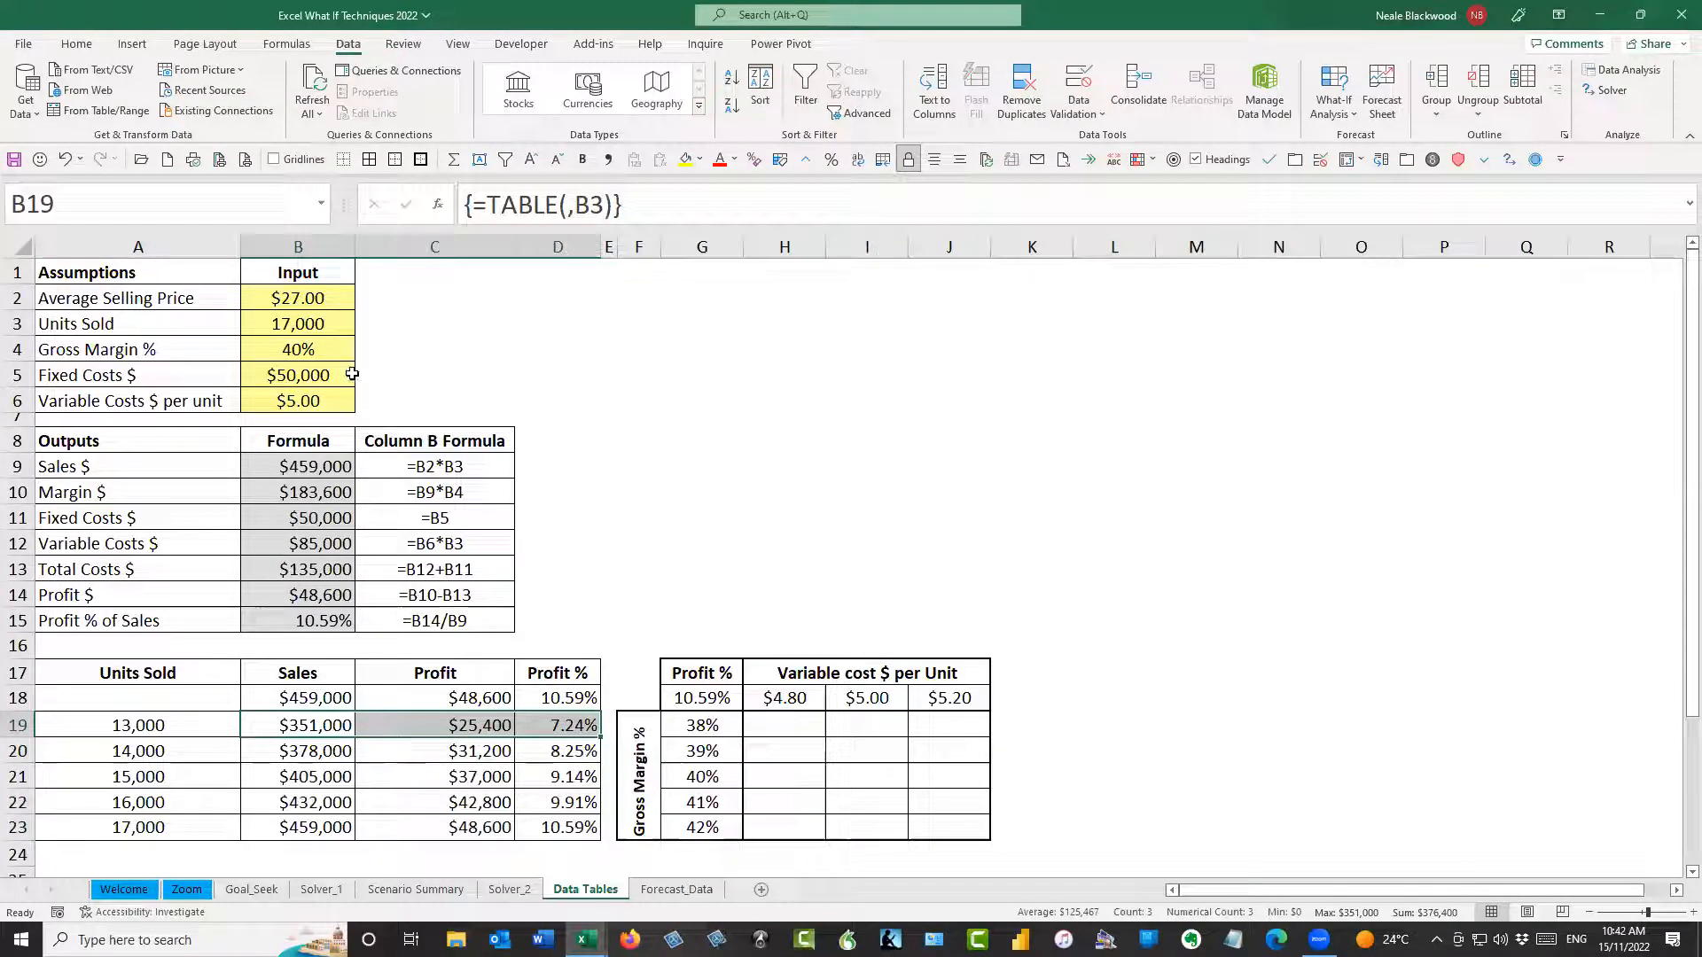
click(325, 300)
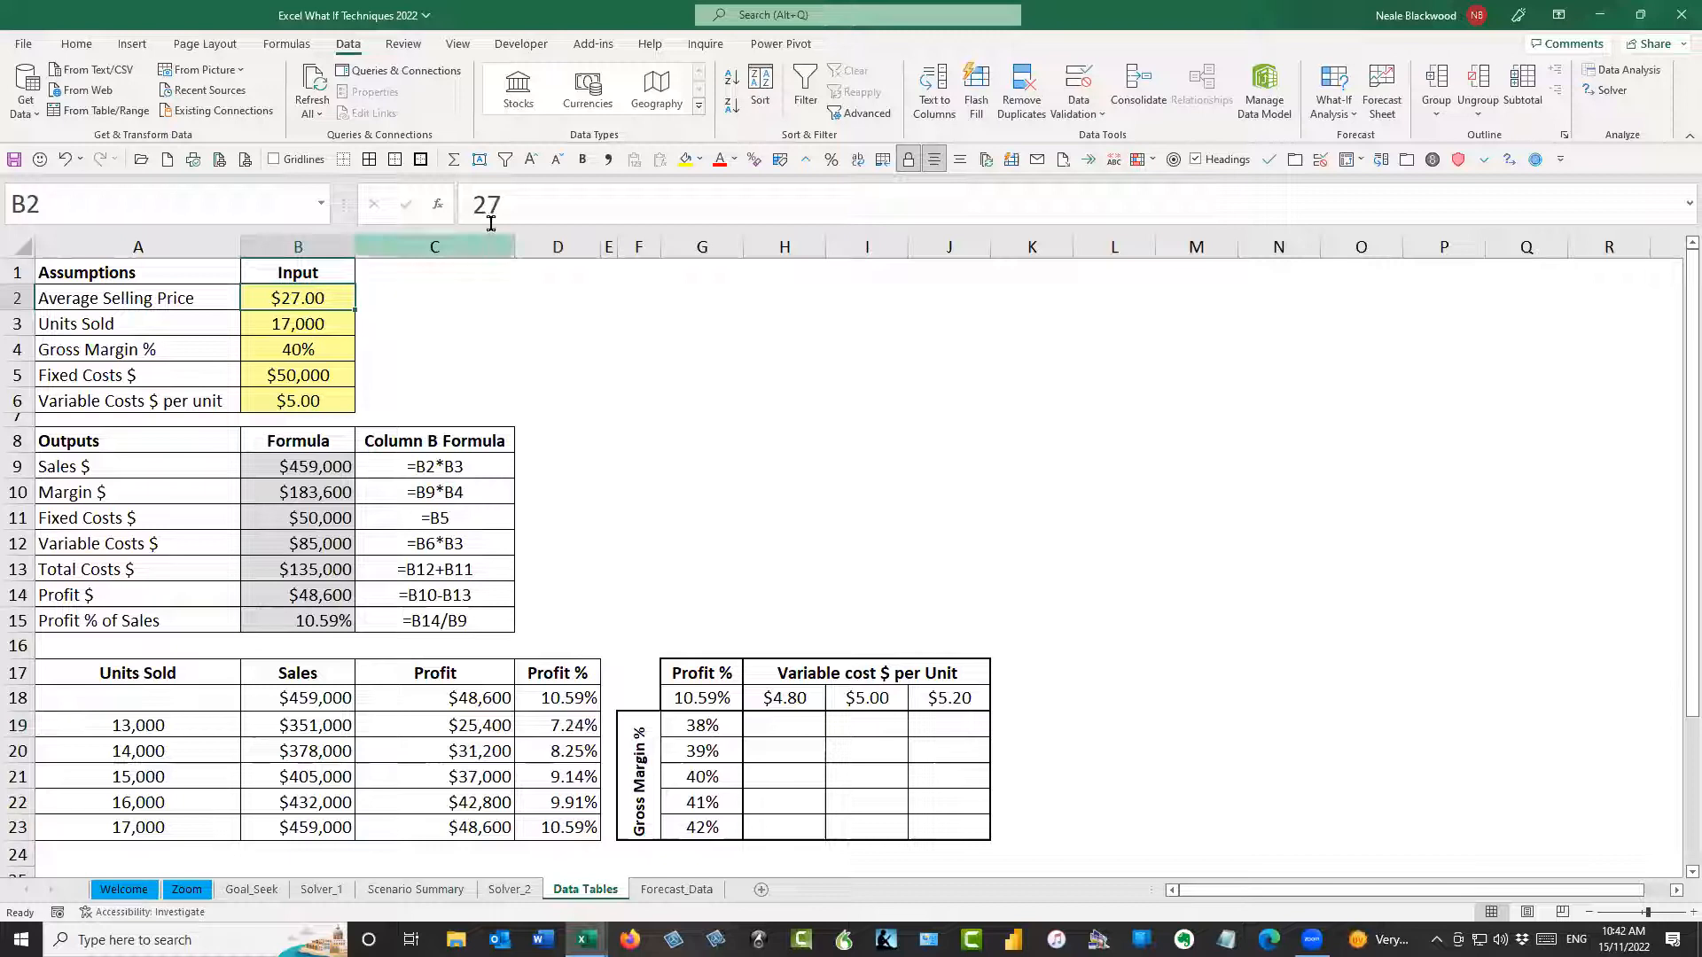
Set the Average Selling Price in B2 to $28 and compare the outputs in B9:B15 with the units sold data table
drag(492, 206, 571, 205)
text(8)
key(Return)
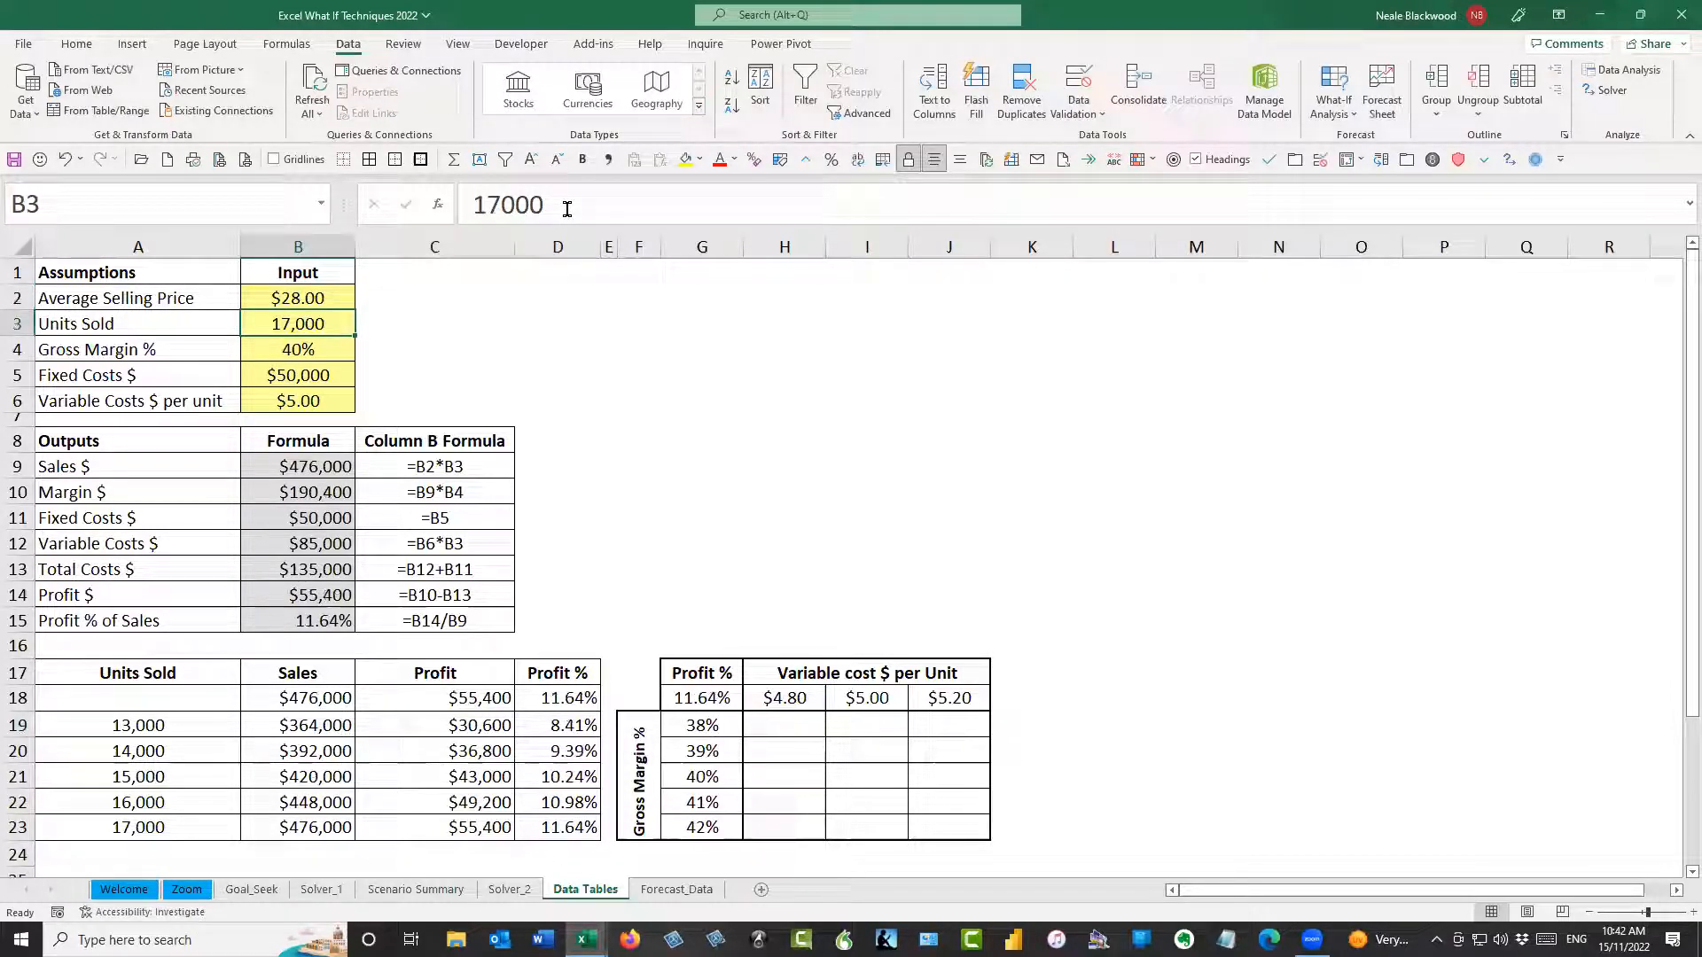
drag(309, 464, 316, 618)
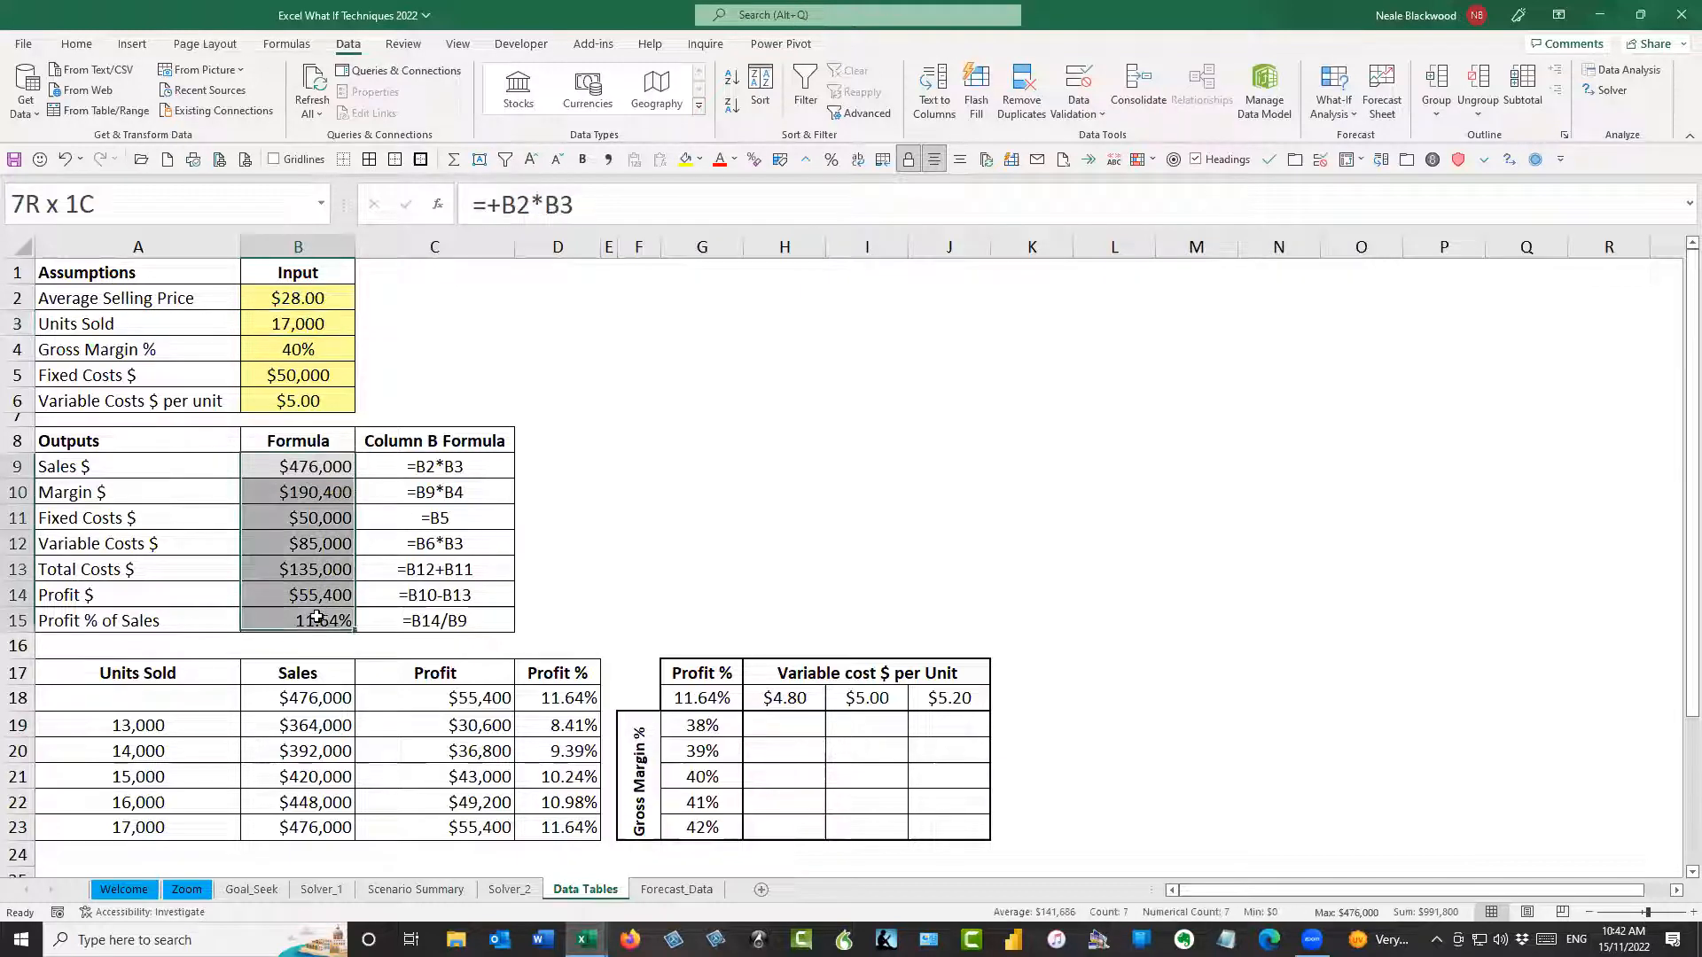
drag(319, 698, 570, 827)
Set the Average Selling Price in B2 back to $27
click(298, 299)
click(592, 182)
key(BackSpace)
text(7)
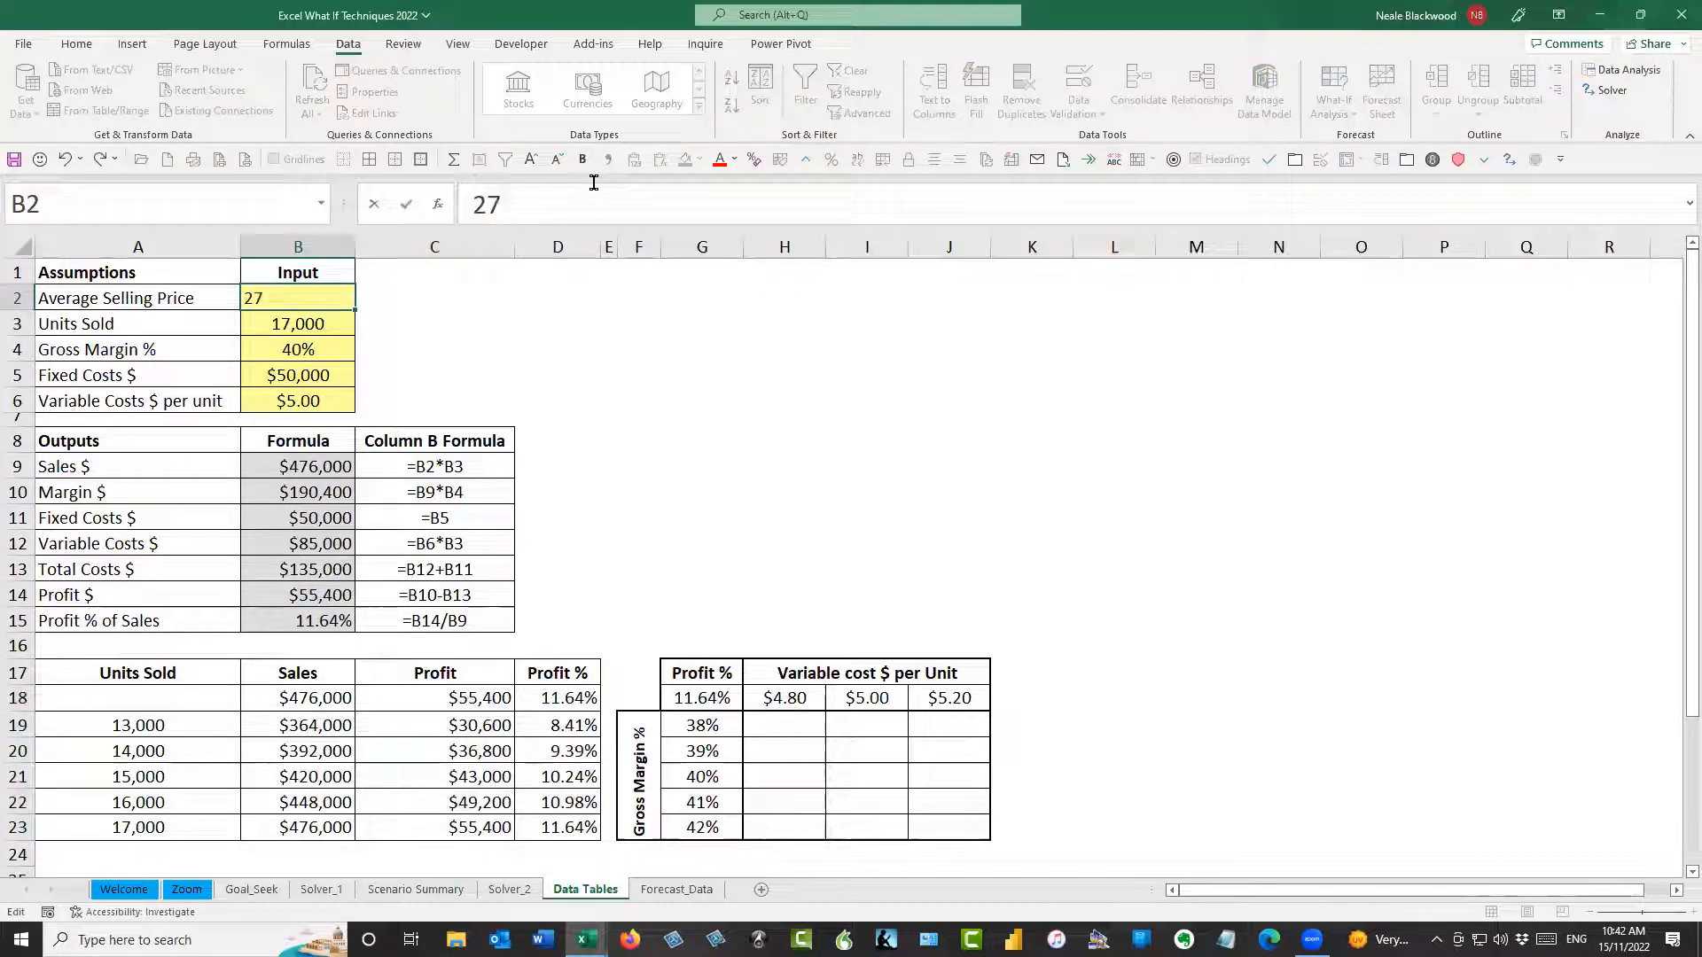
key(Return)
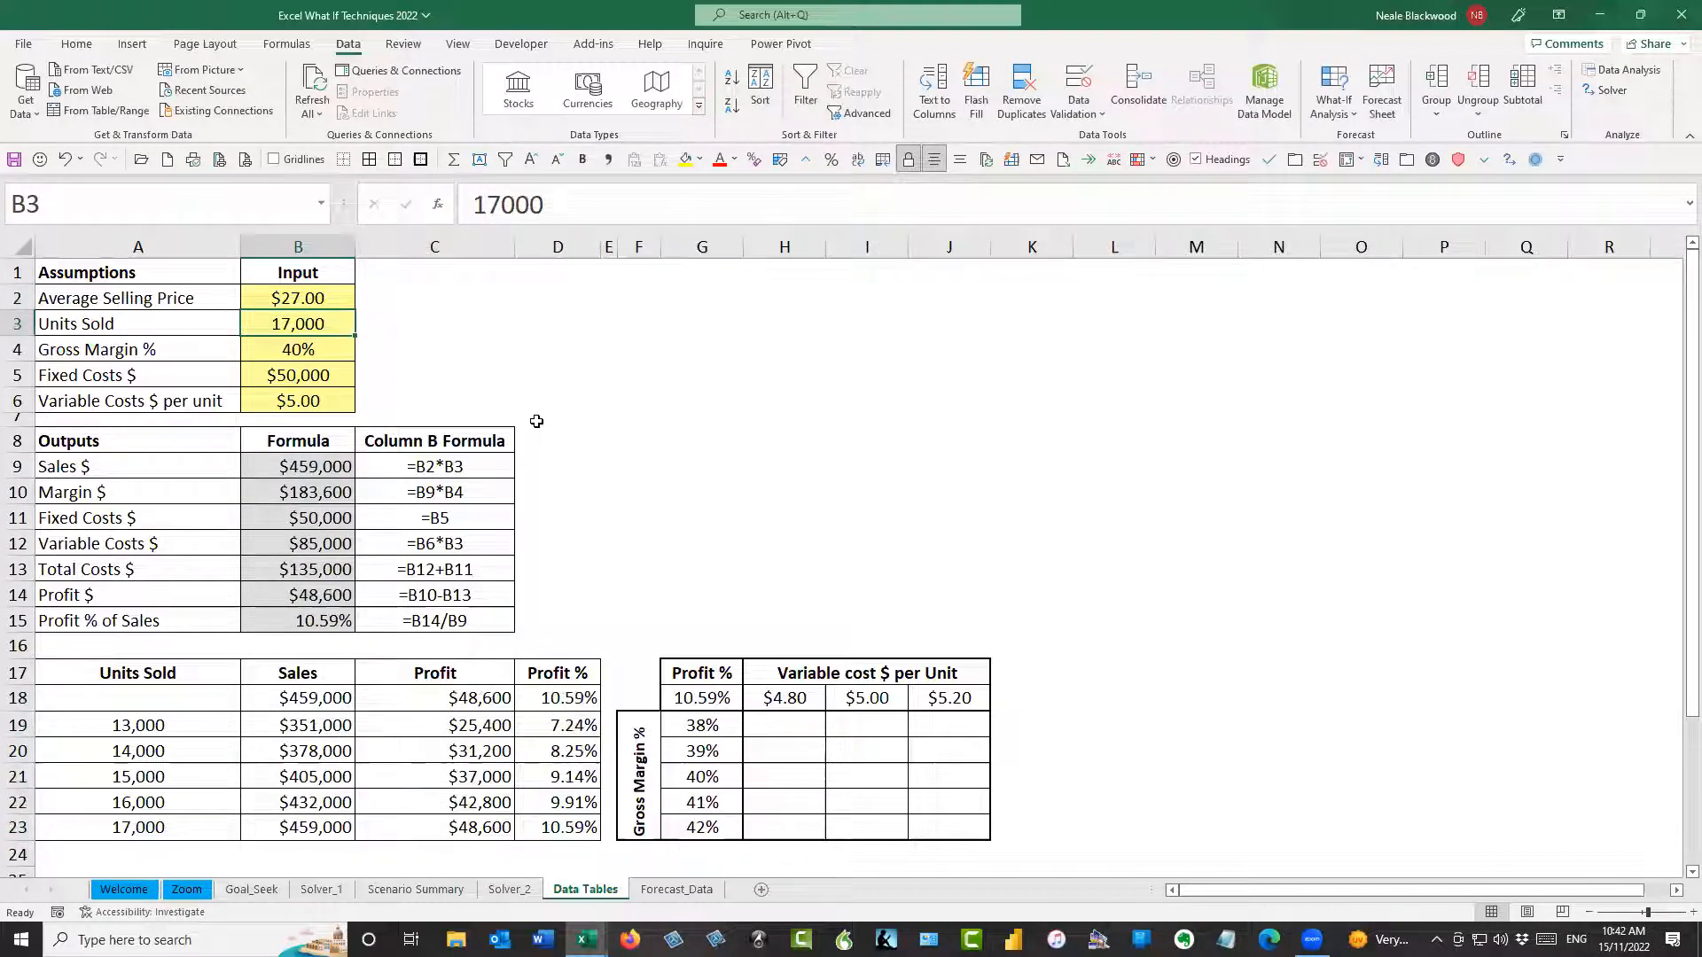
Review the available workbook calculation modes, including Automatic Except for Data Tables, without changing the setting
click(418, 370)
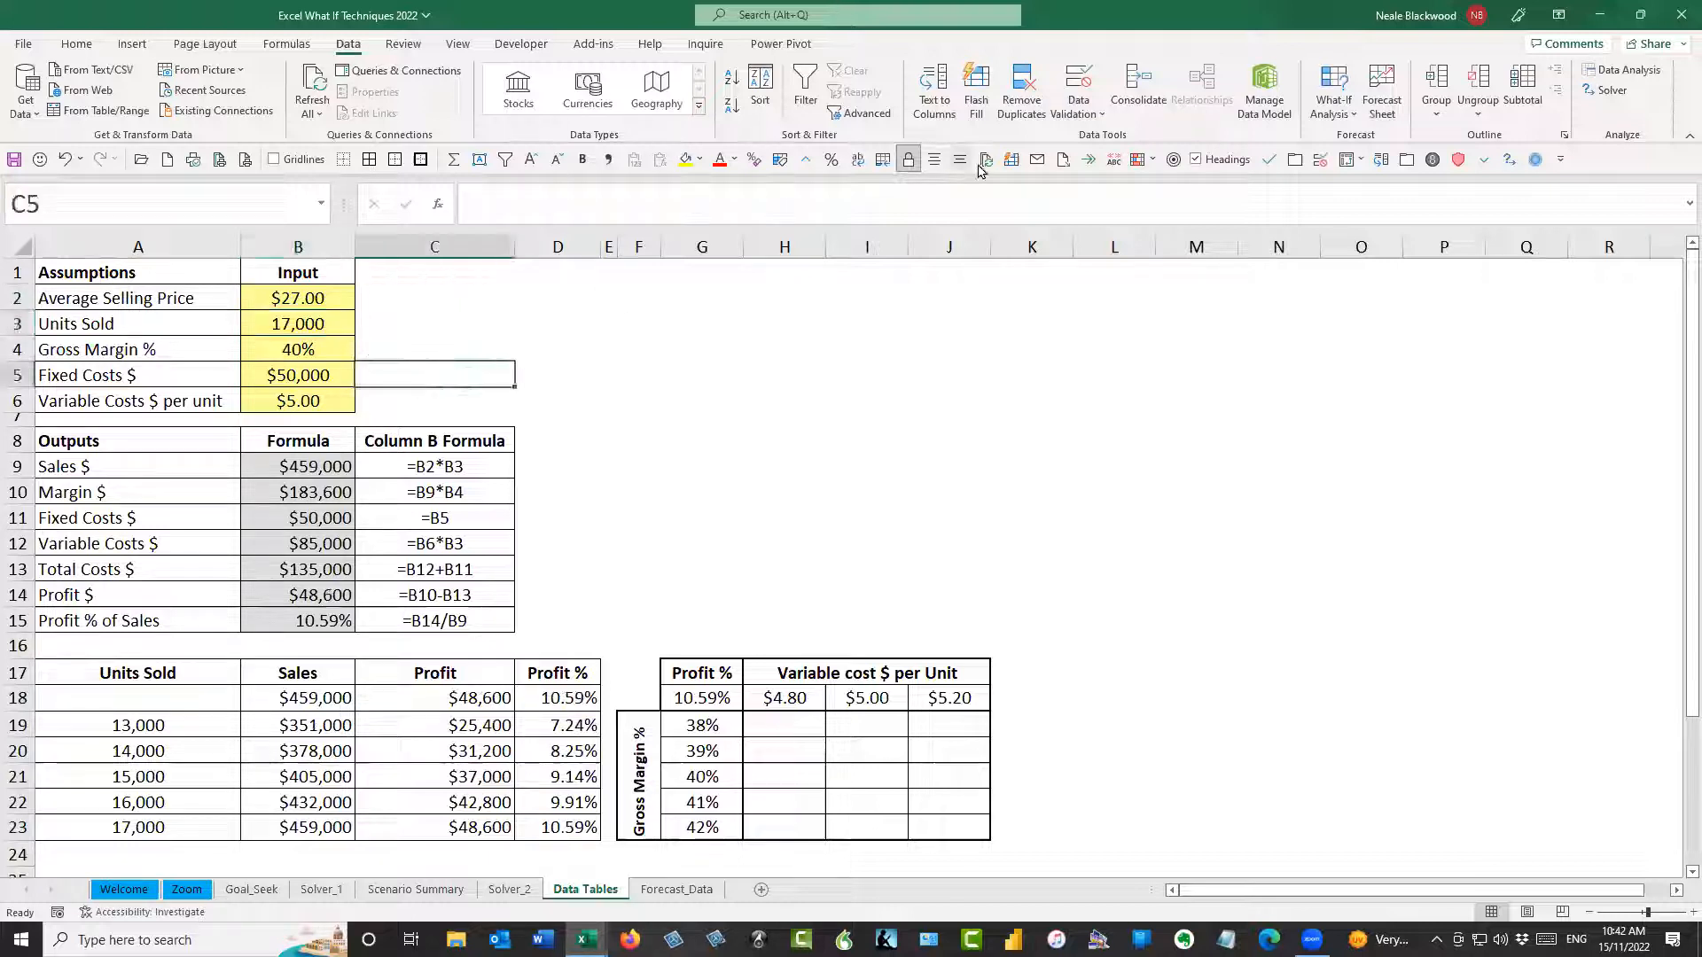
click(455, 323)
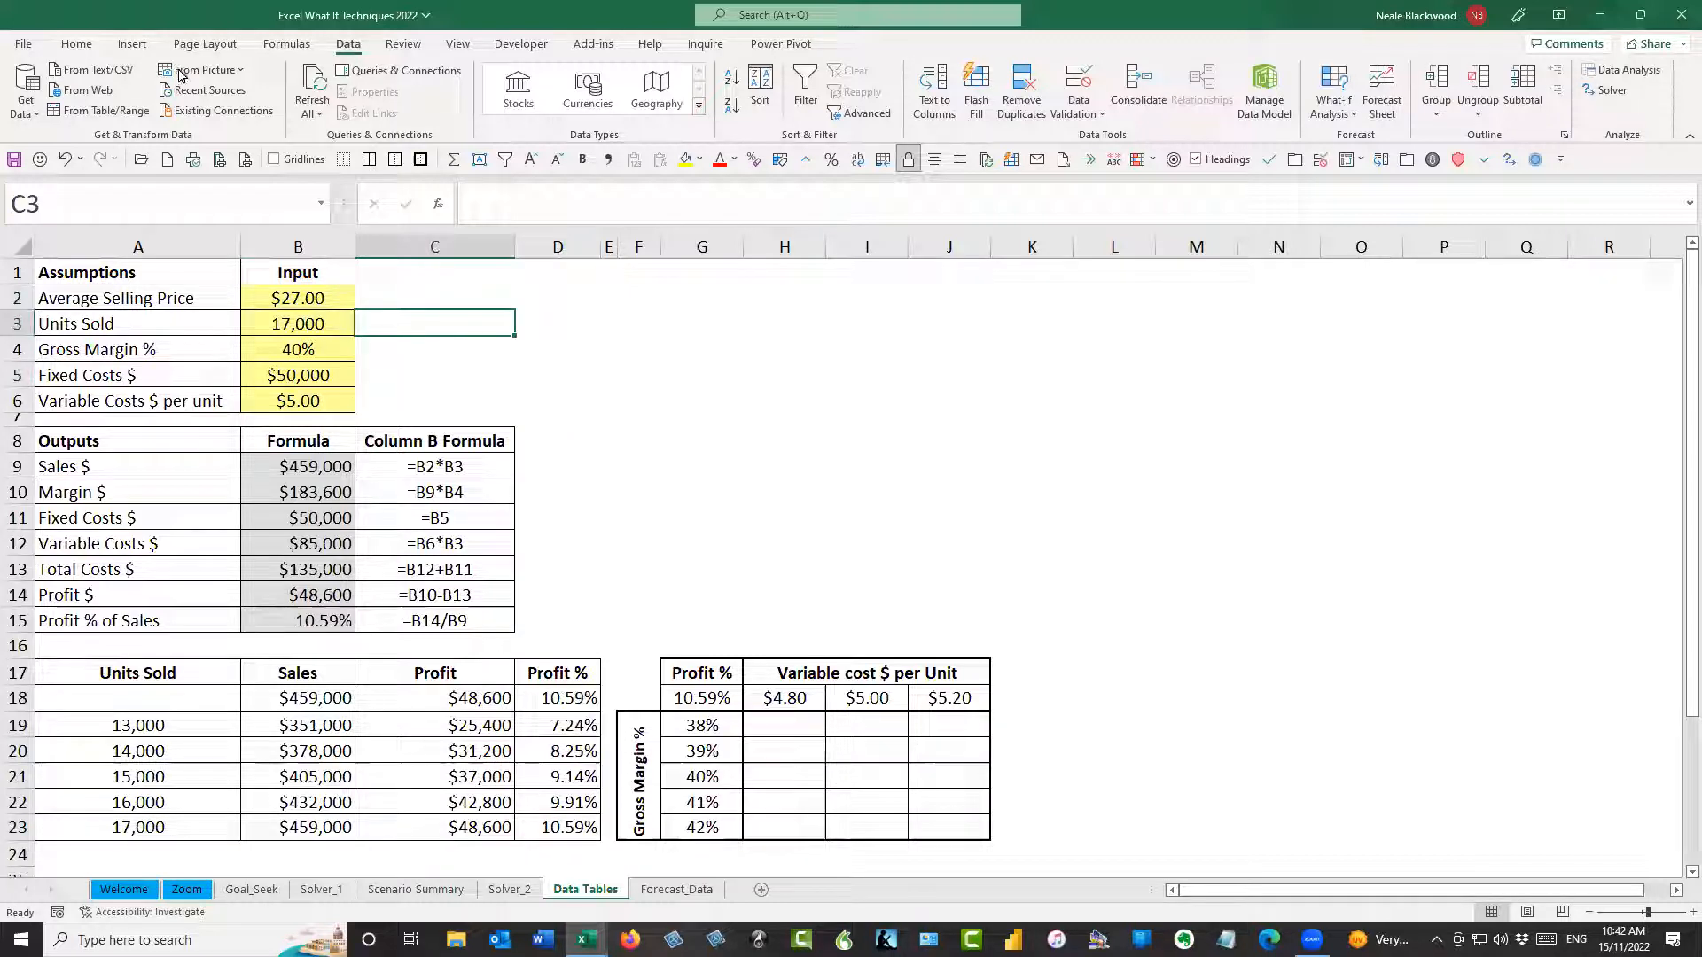
click(284, 44)
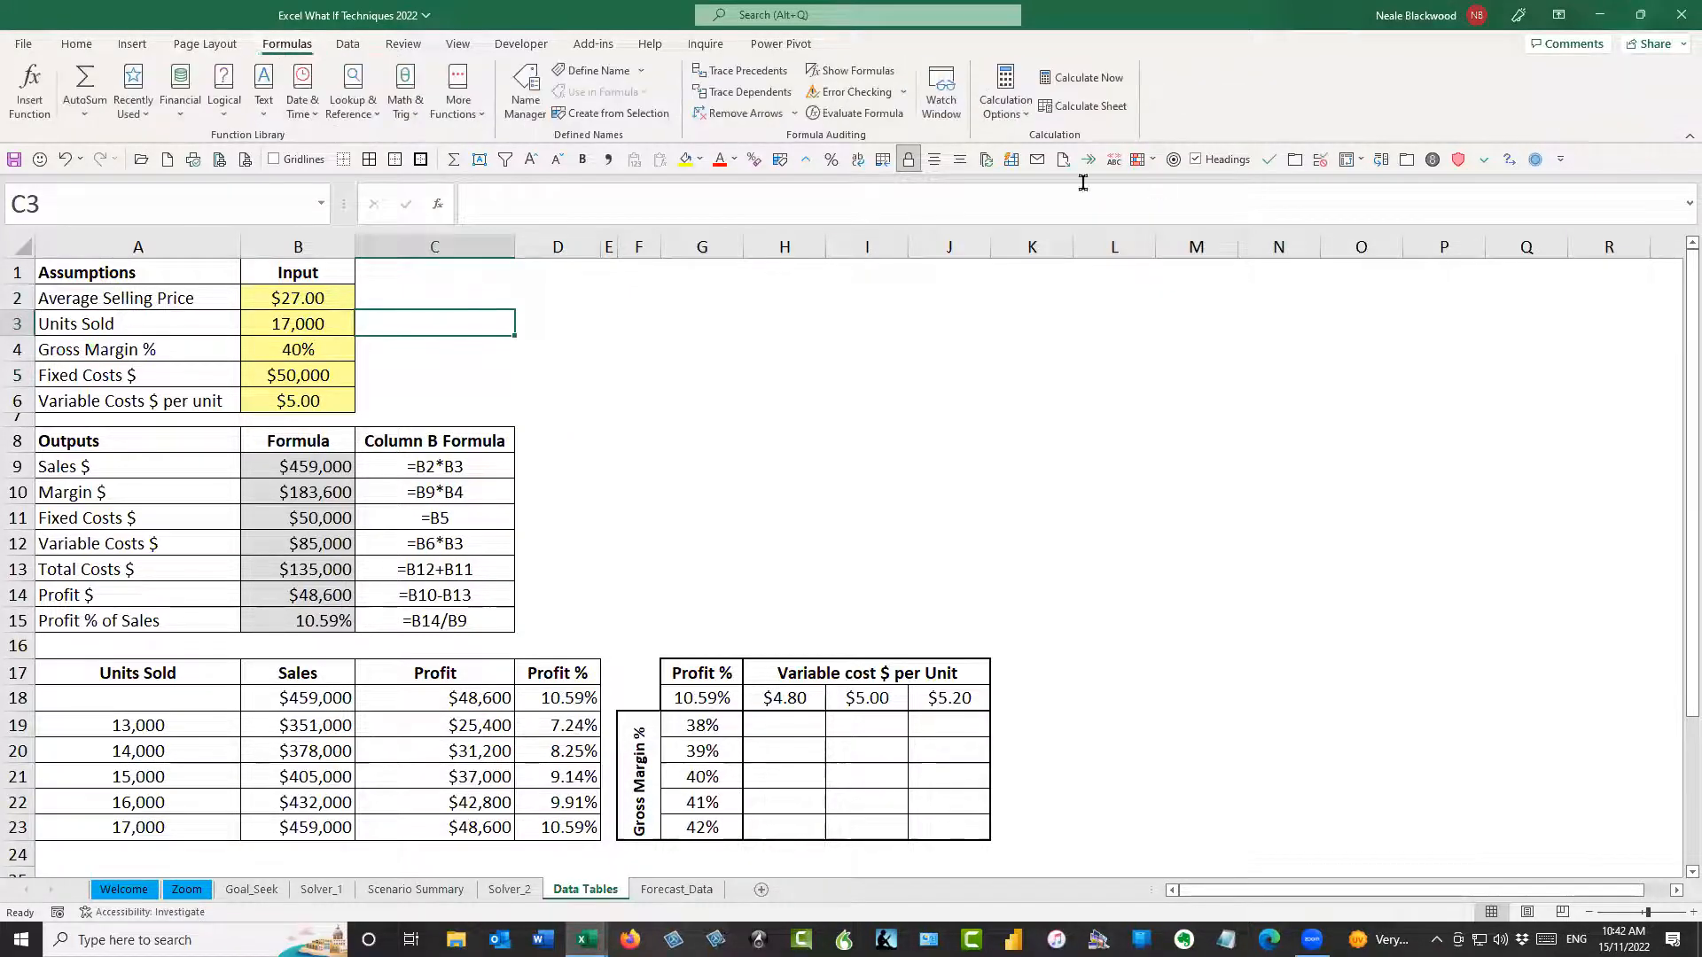
click(1025, 117)
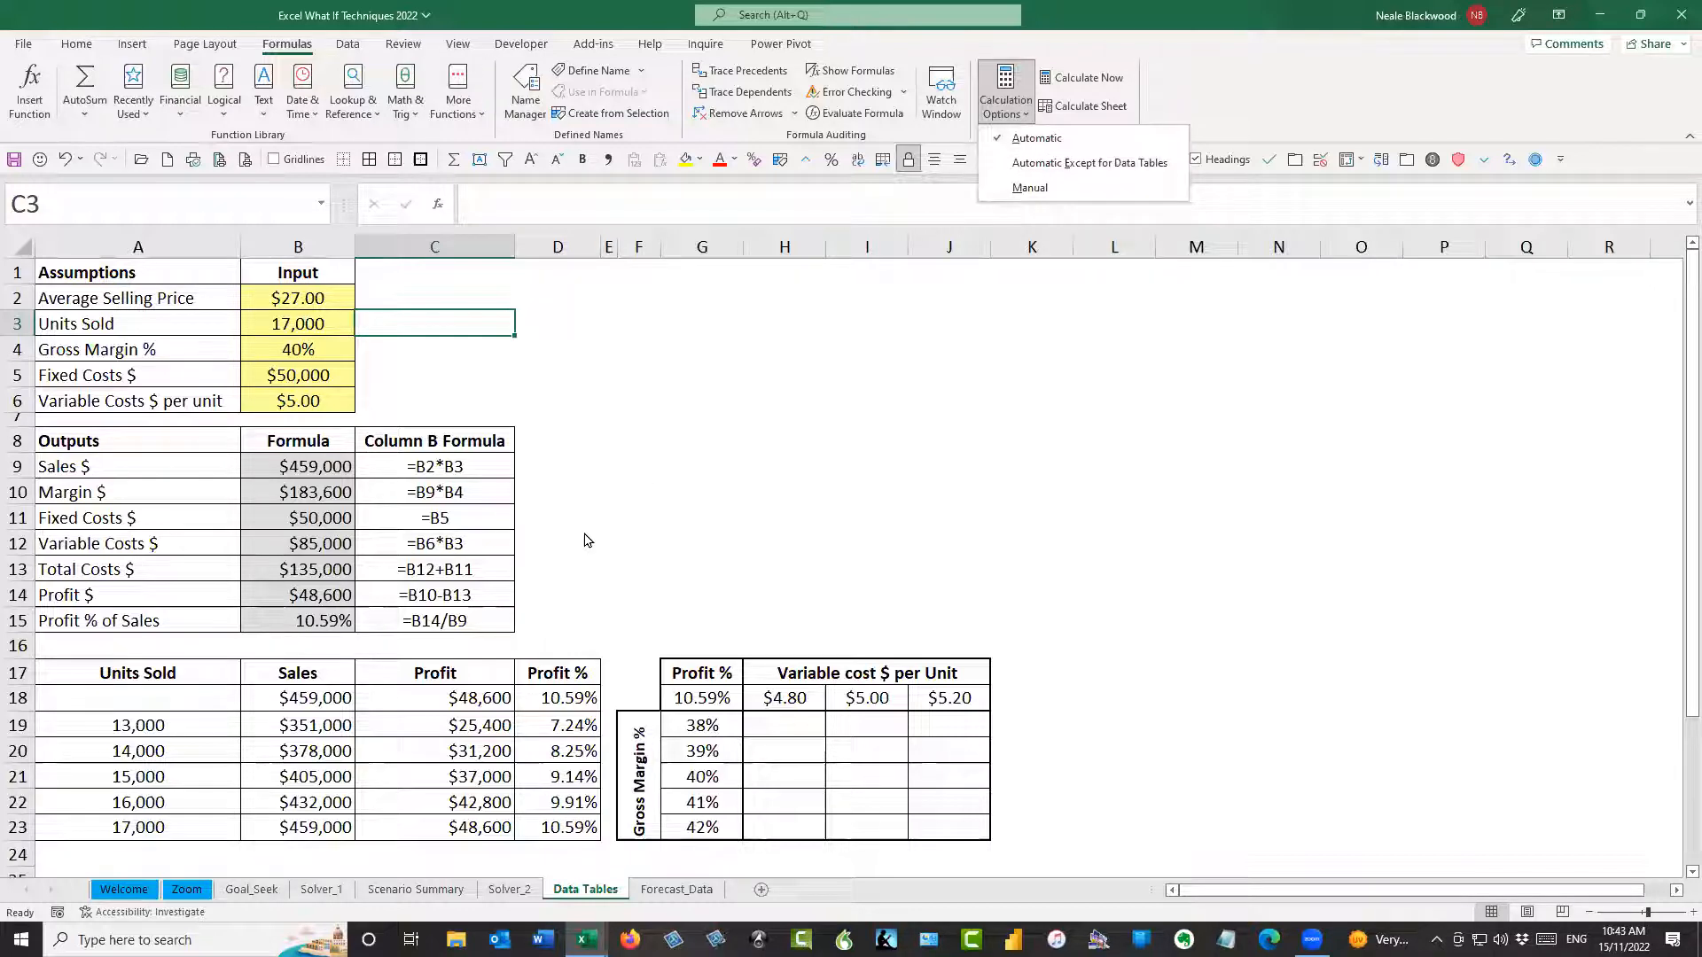
click(614, 523)
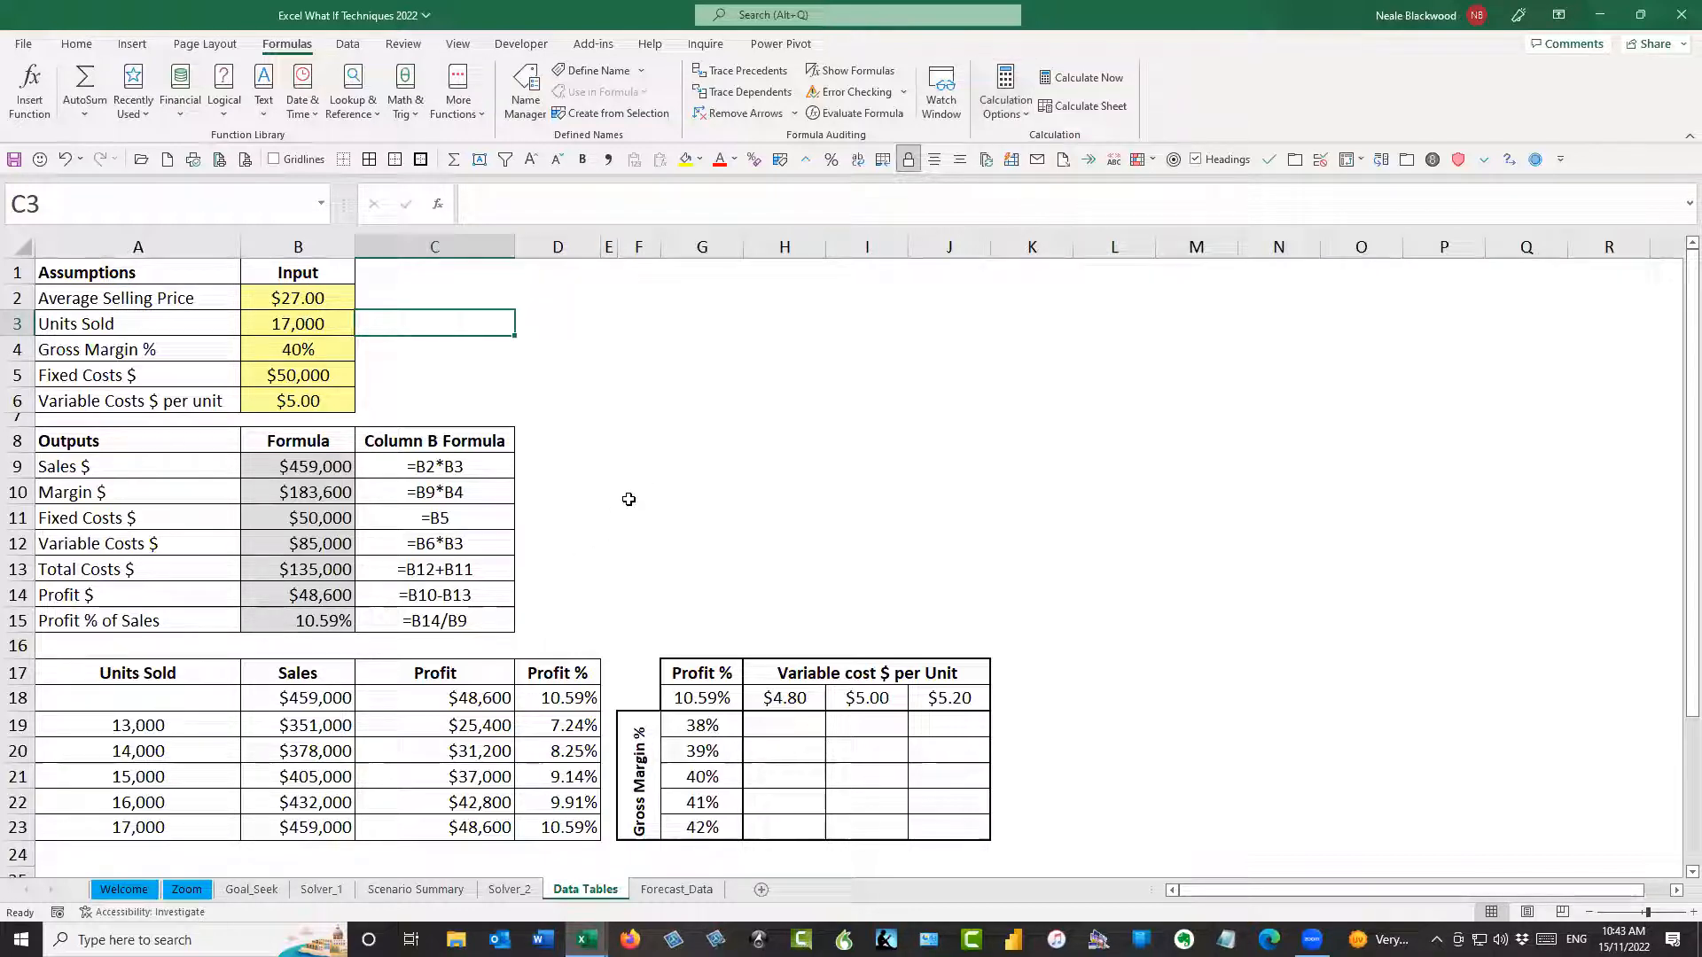
Examine the one-variable table's layout: Units Sold values in A19:A23, output links in B18:D18 and results in B19:D23
drag(203, 725, 203, 826)
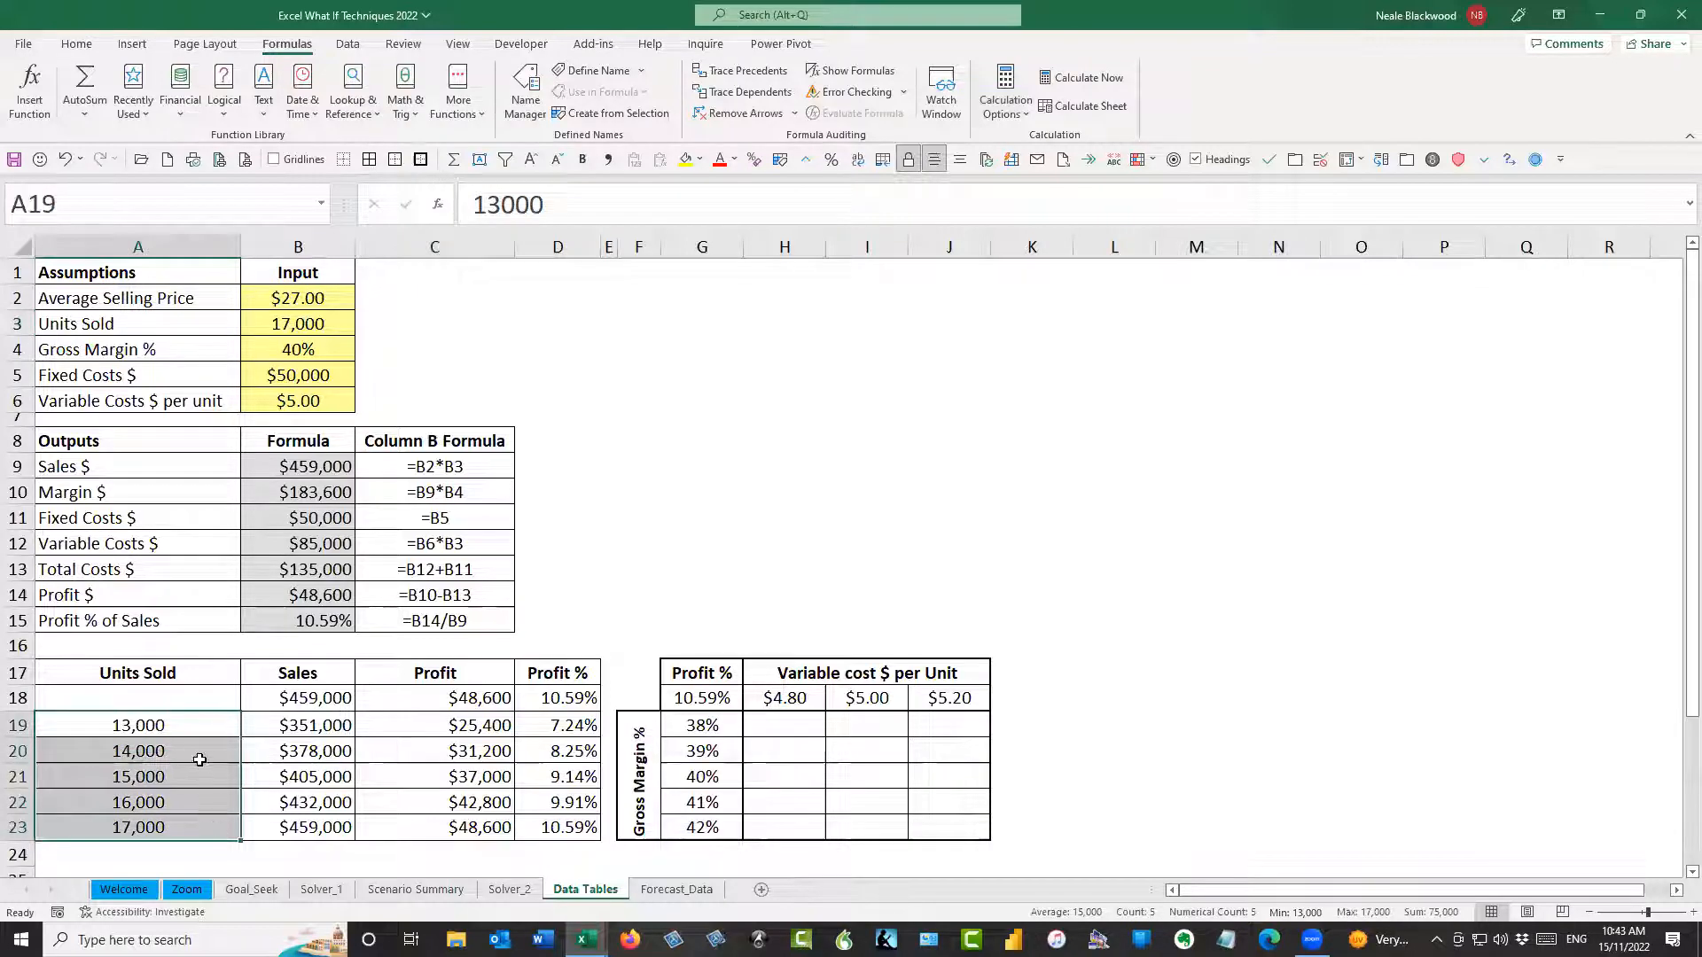
click(313, 698)
key(Right)
key(Right)
drag(317, 722, 558, 825)
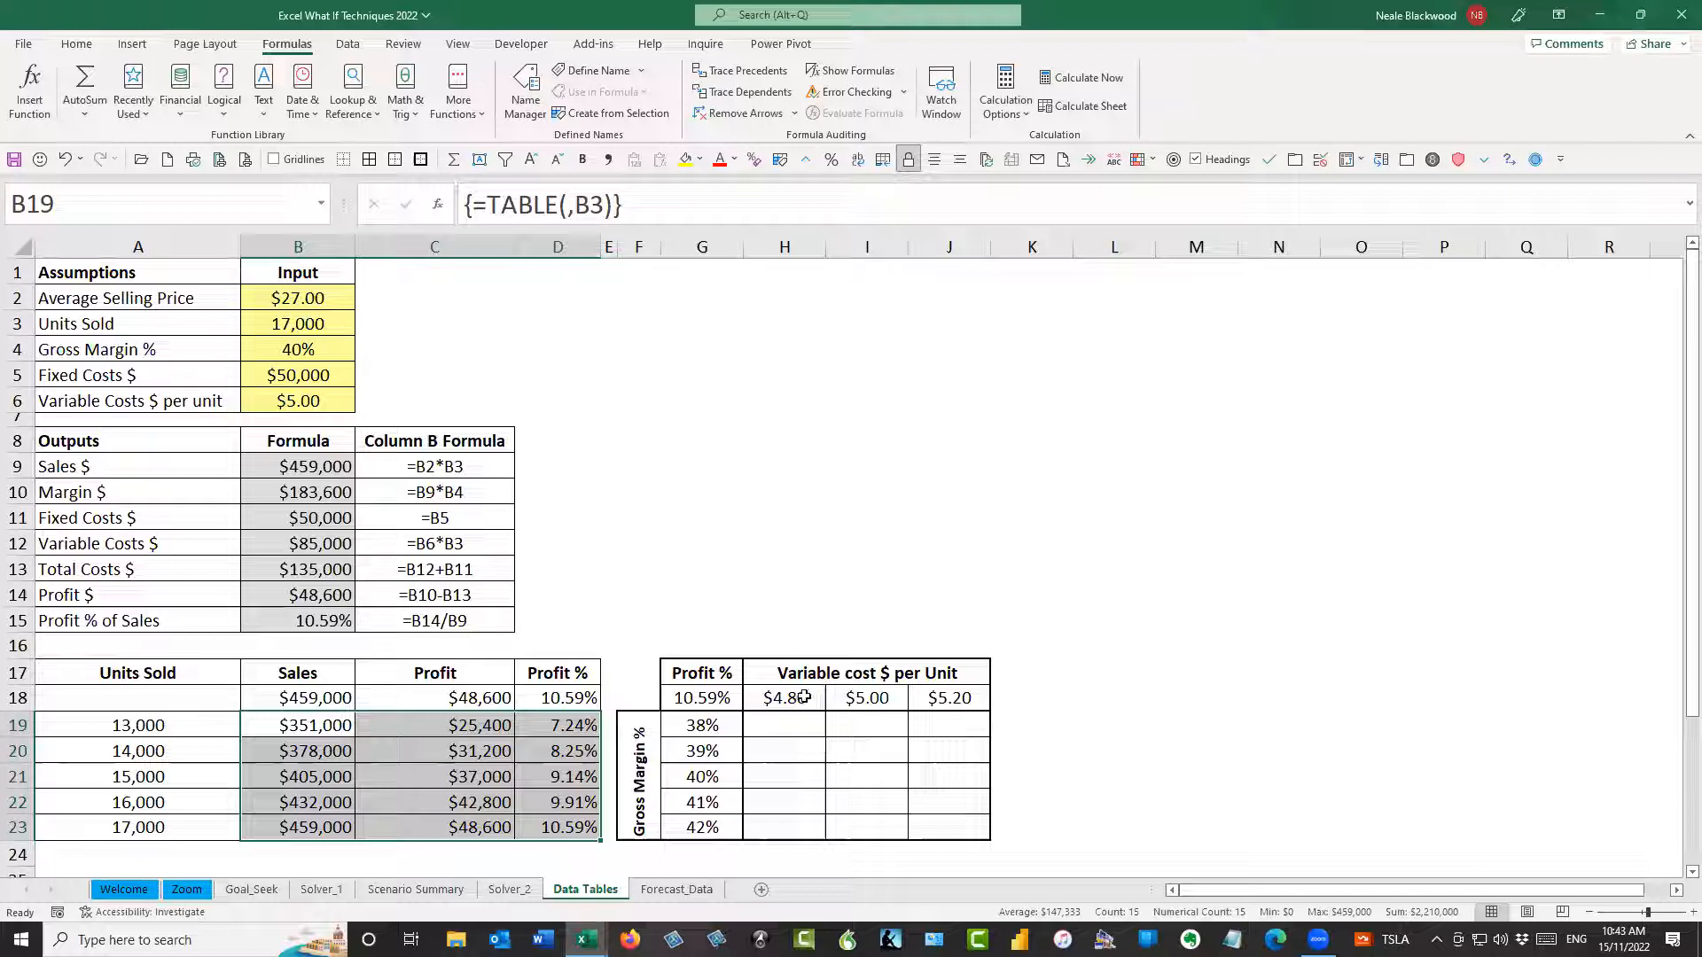
Examine the two-variable table's Gross Margin % values in G19:G23 and its variable cost per unit values in H18:J18
drag(721, 727, 705, 827)
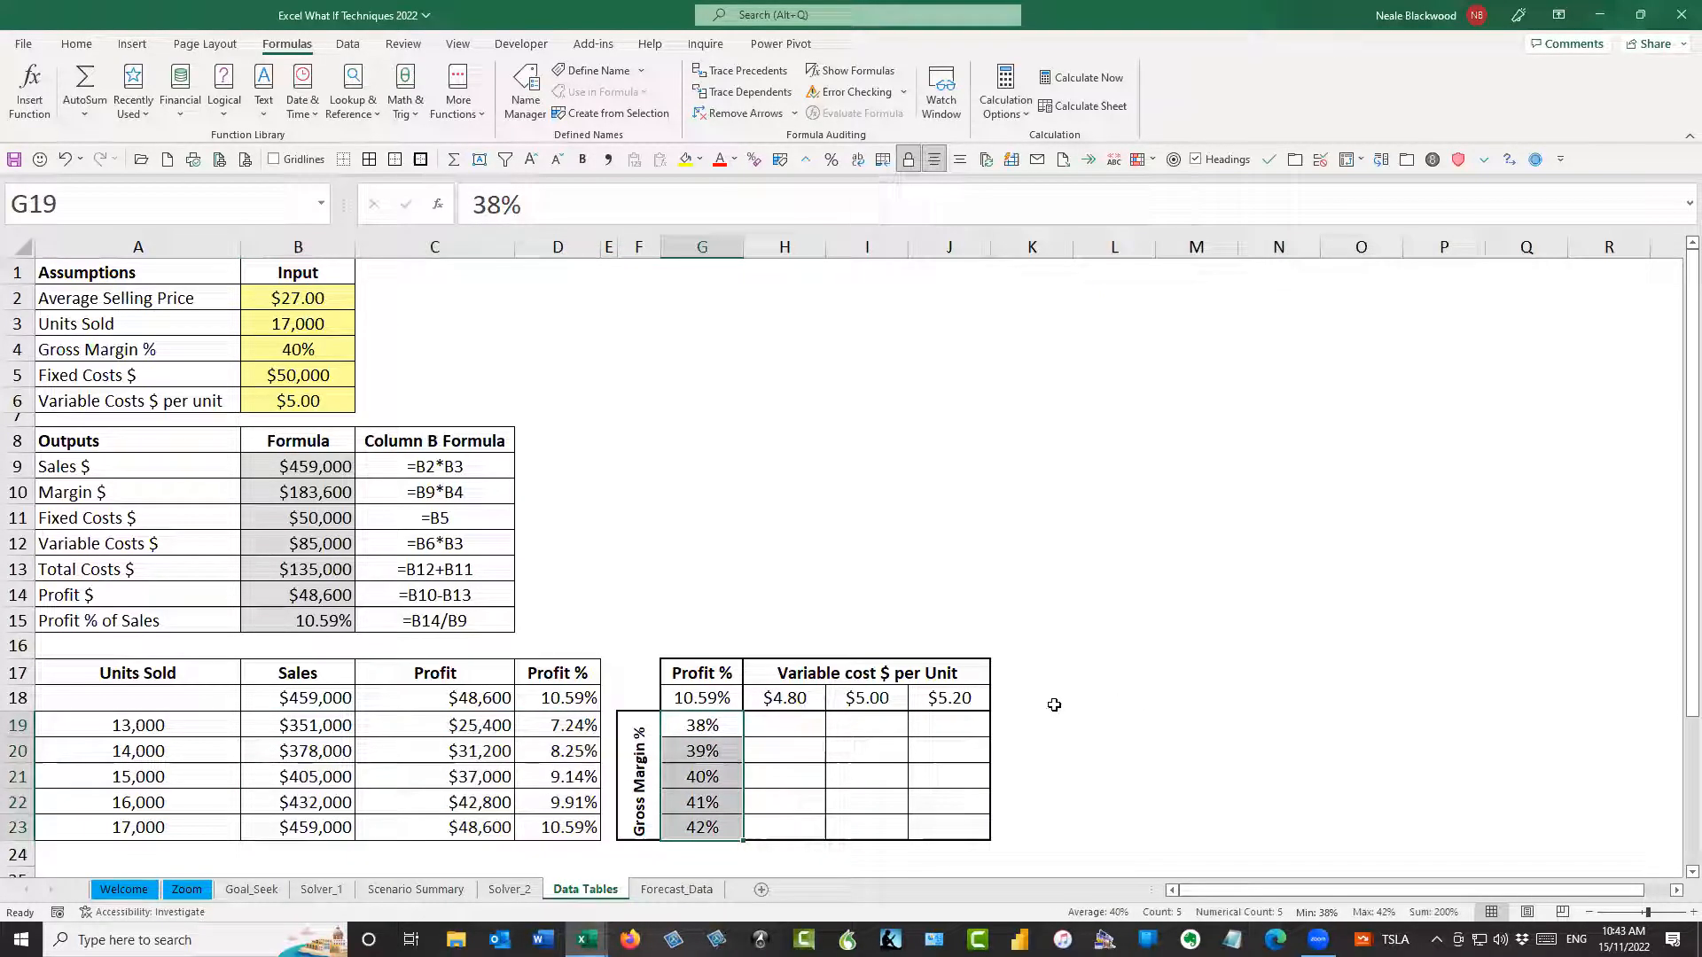
drag(805, 697, 958, 698)
drag(794, 698, 957, 695)
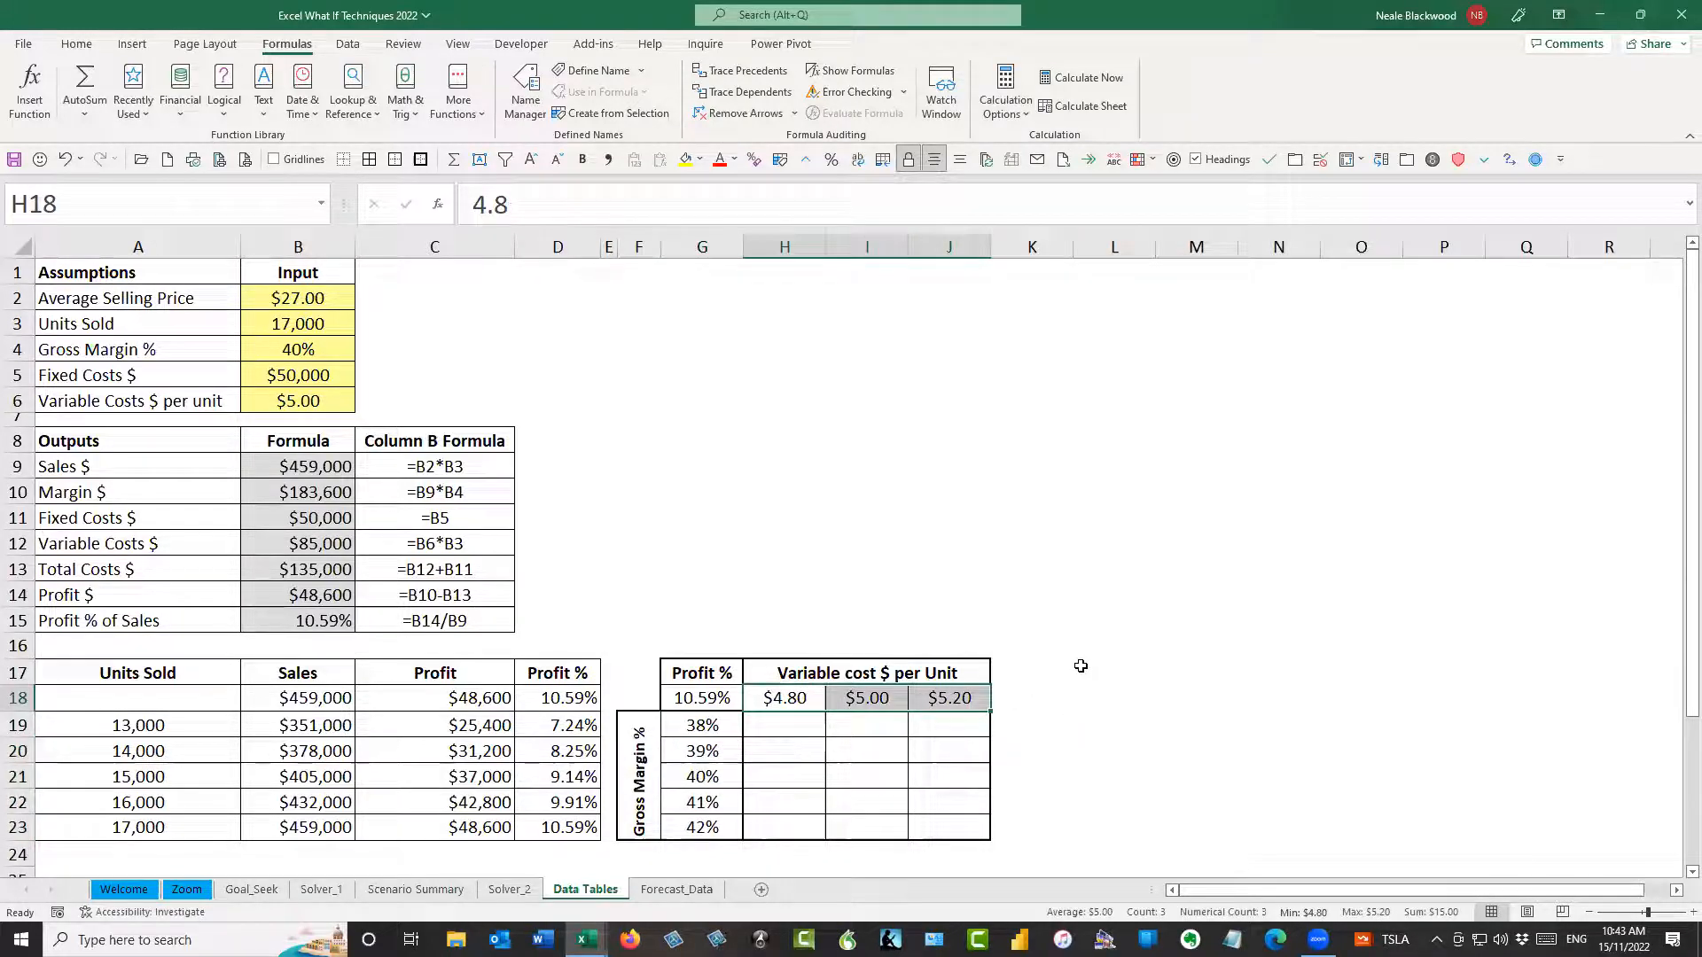
drag(720, 729, 732, 829)
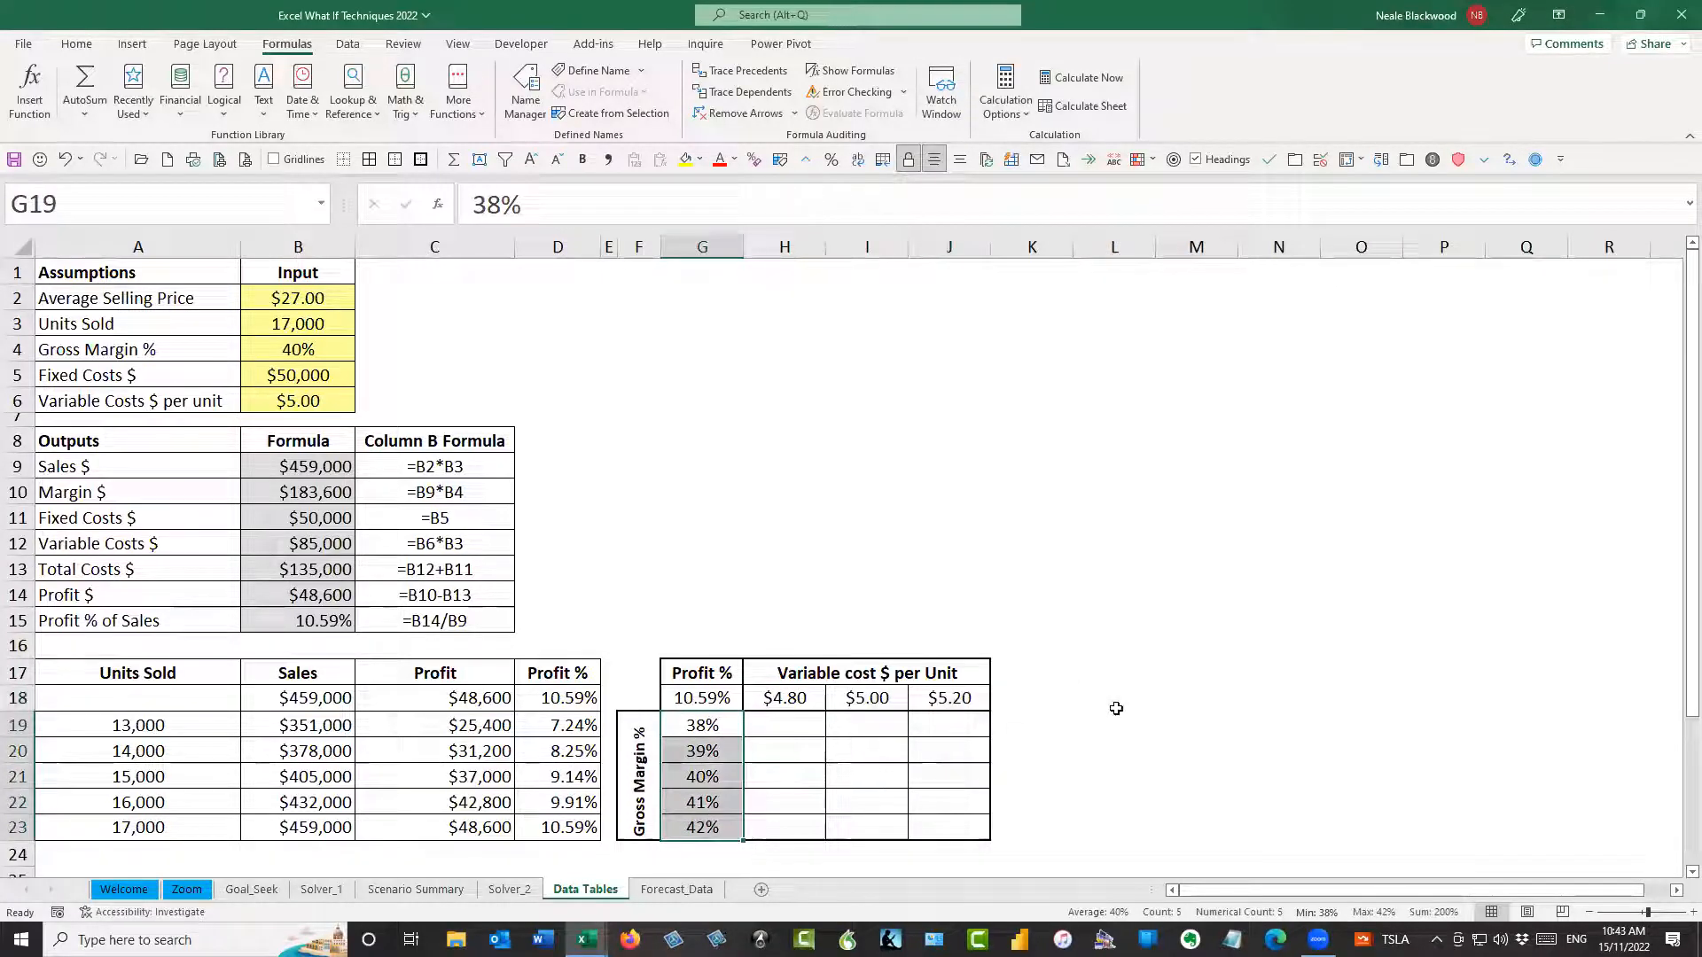
drag(805, 696, 953, 701)
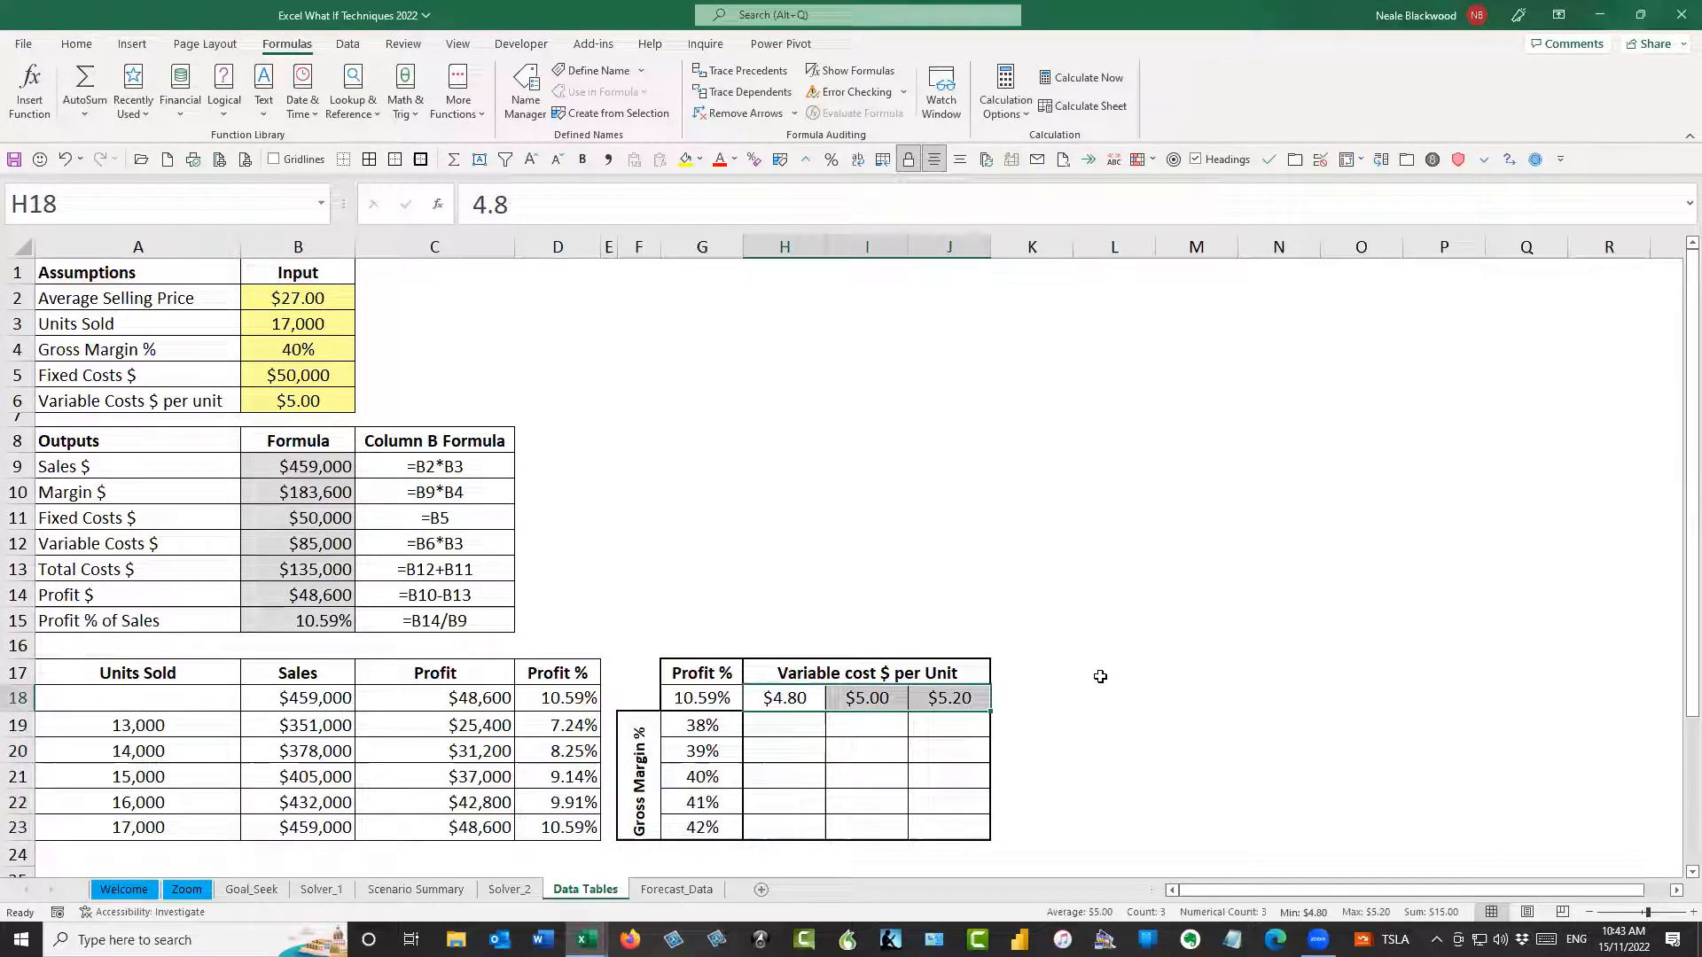
Compare the output link in B18 with the two-variable table's headings, checking individual variable costs in row 18 and gross margins in column G
click(330, 691)
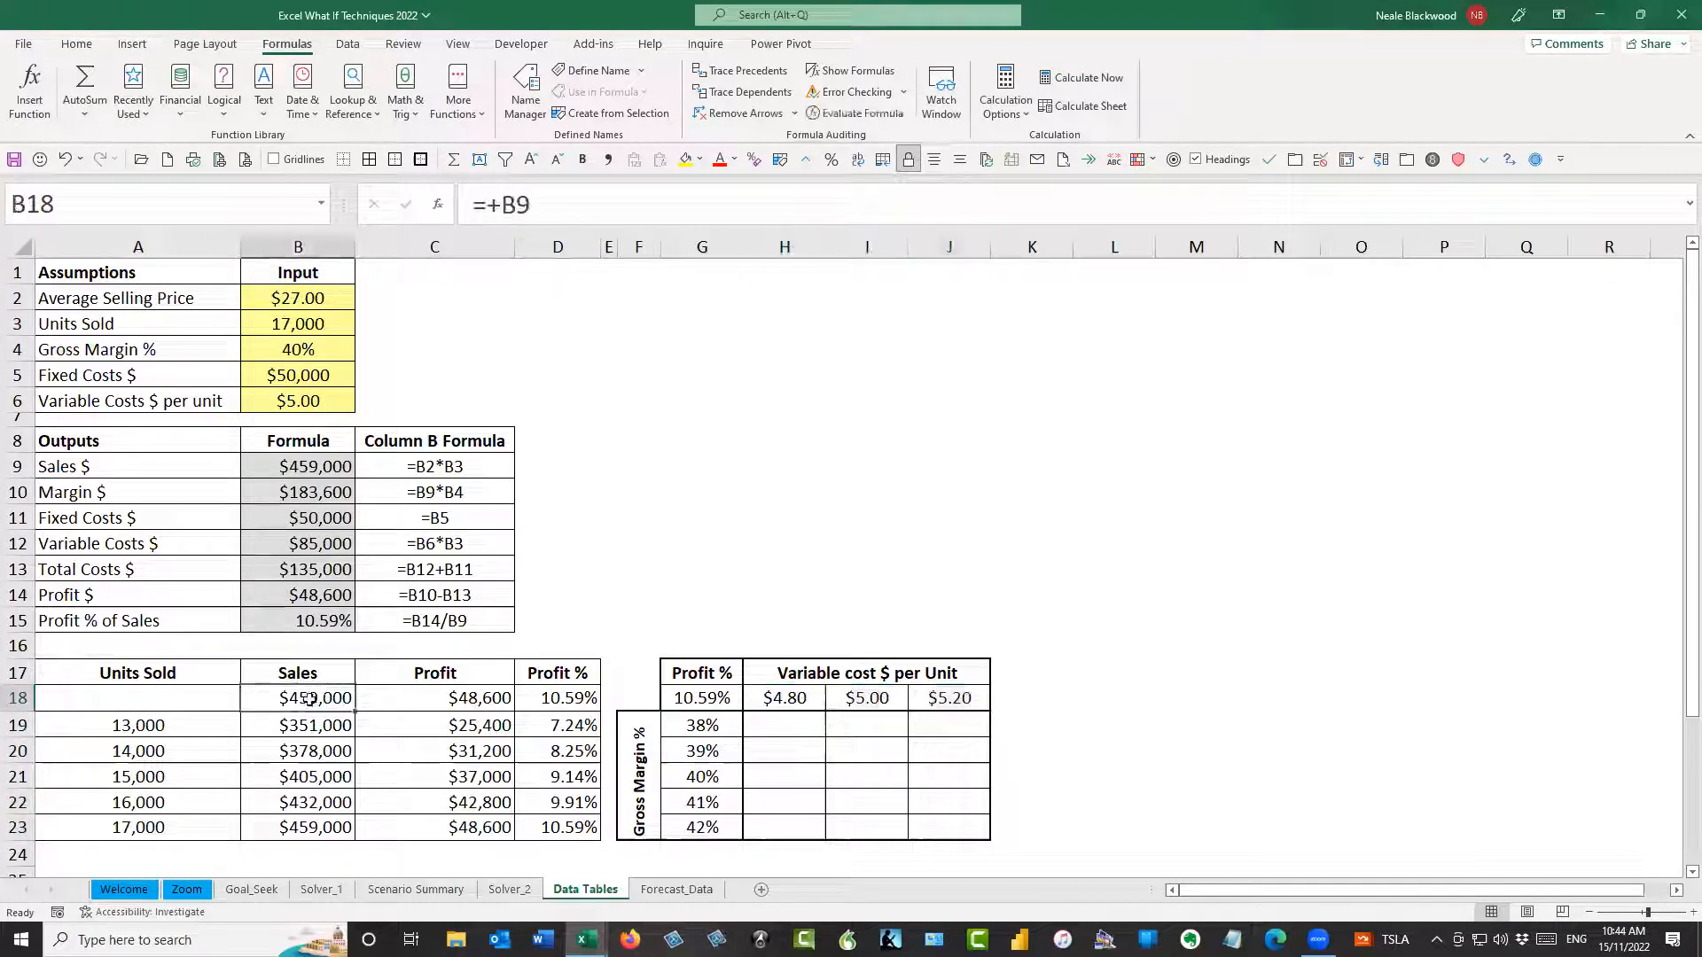
click(792, 699)
click(856, 698)
click(939, 701)
click(785, 698)
click(864, 699)
click(944, 699)
click(709, 726)
click(705, 751)
drag(703, 727, 703, 827)
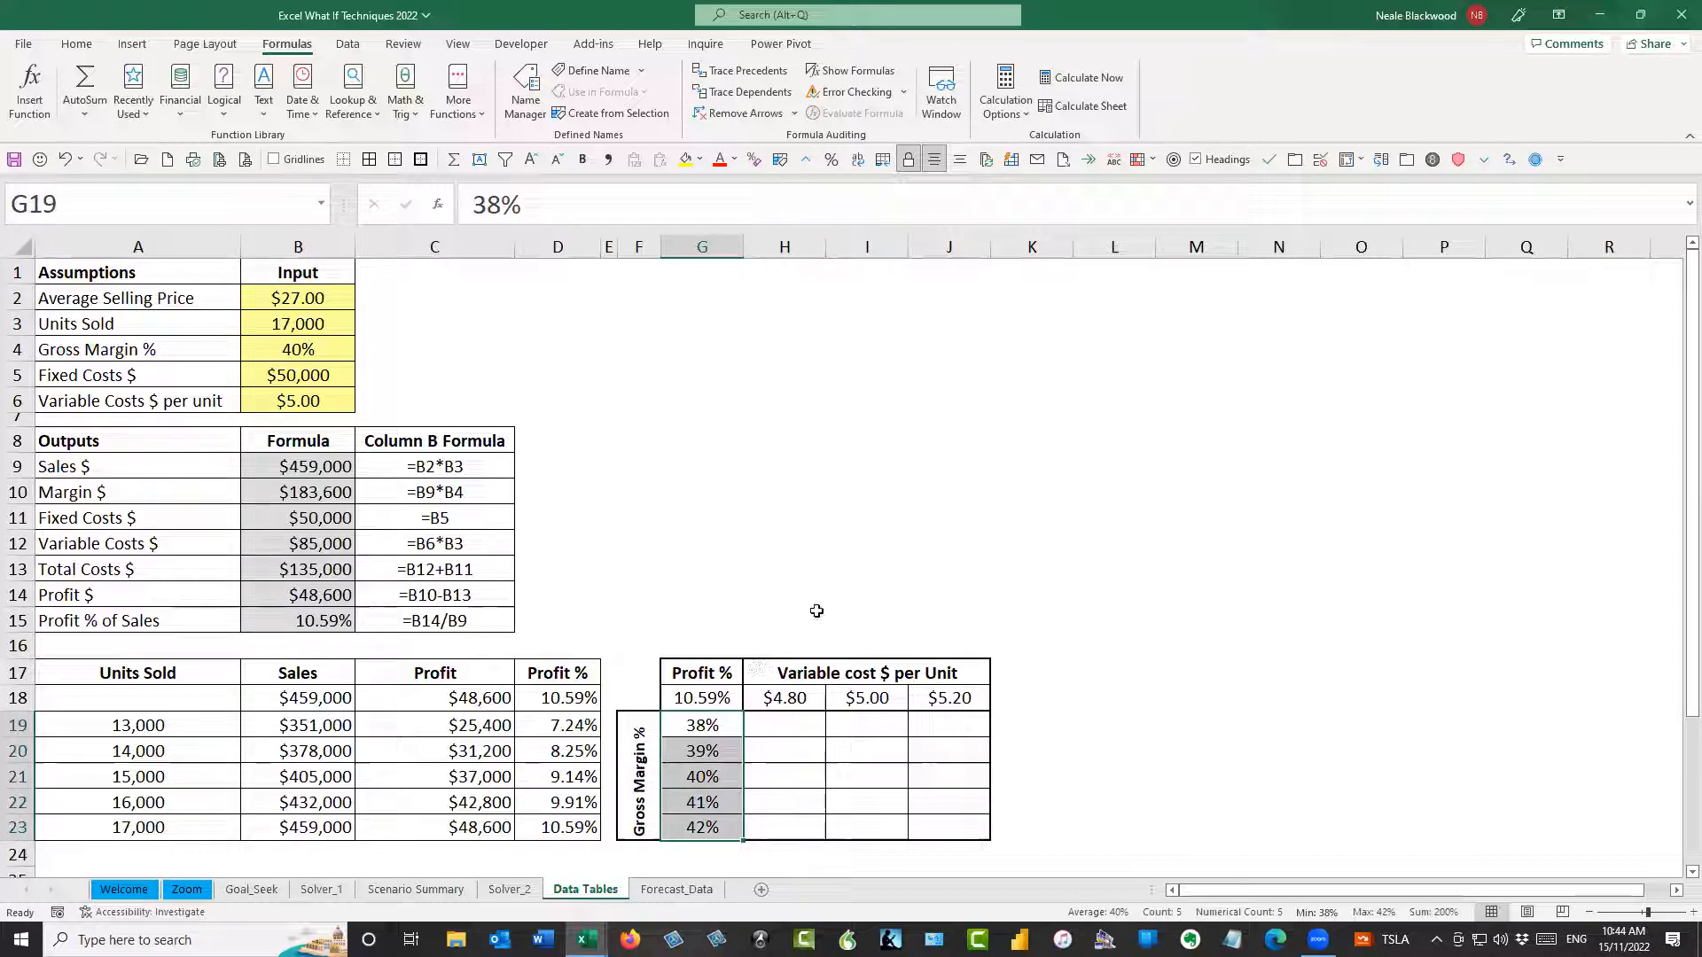
drag(798, 692, 940, 698)
drag(709, 723, 715, 829)
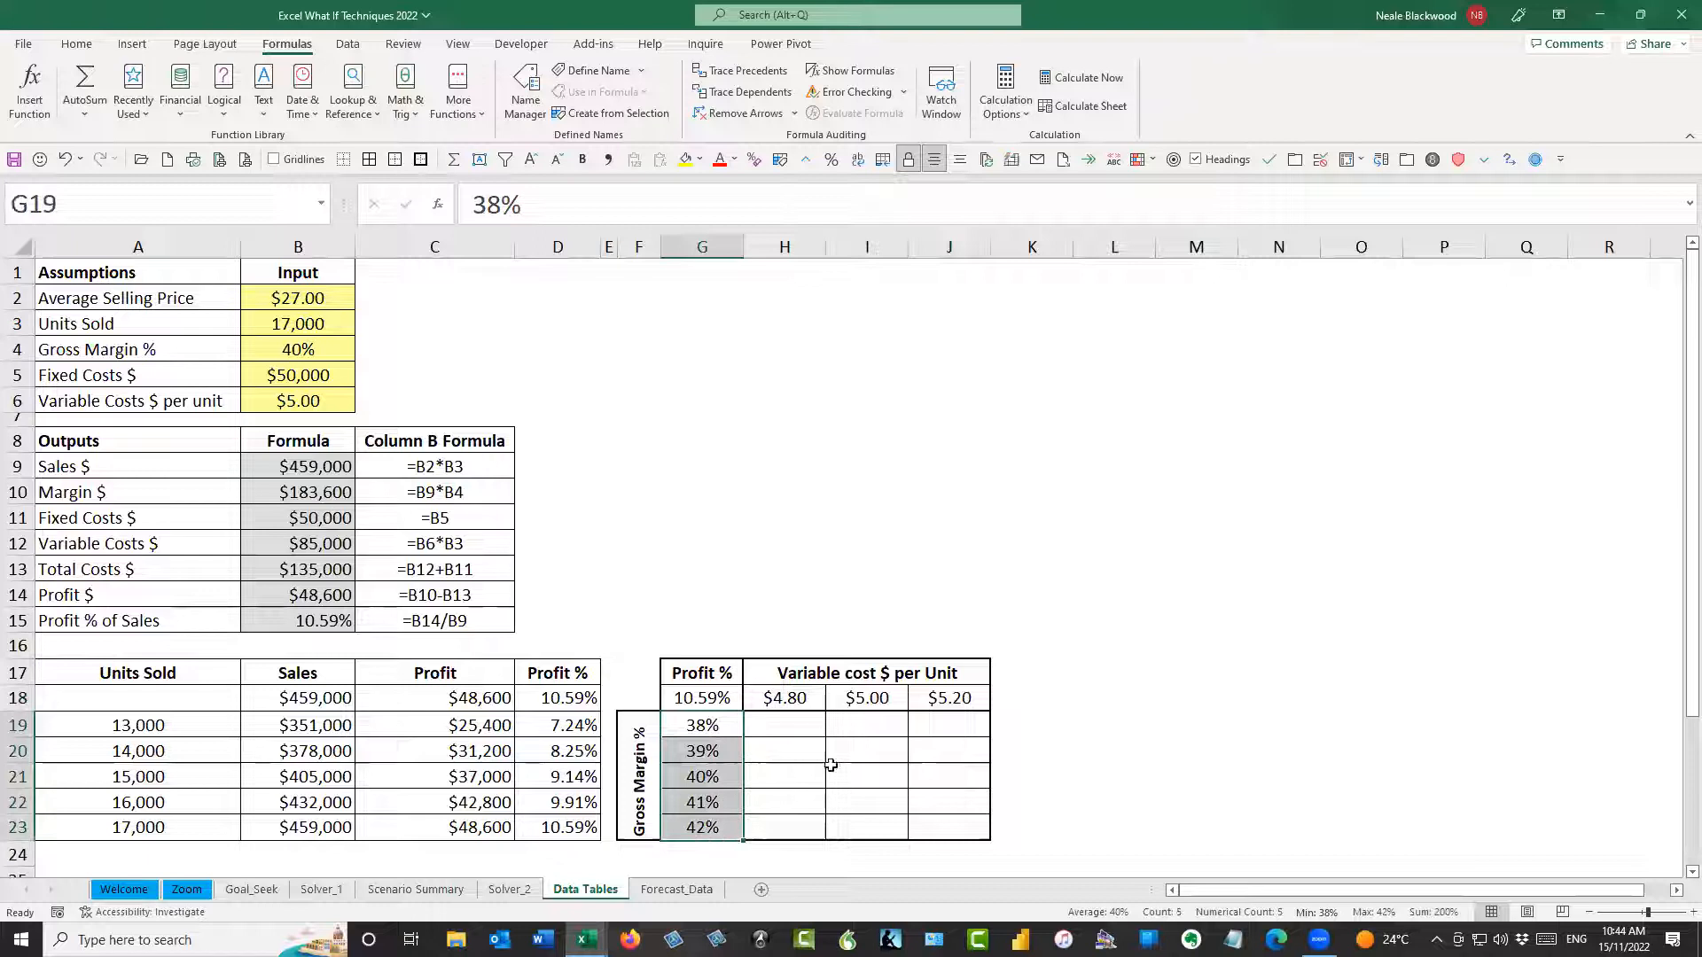
Check the Profit % formula in corner cell G18 against the output links in B18:D18 of the units sold table
click(726, 695)
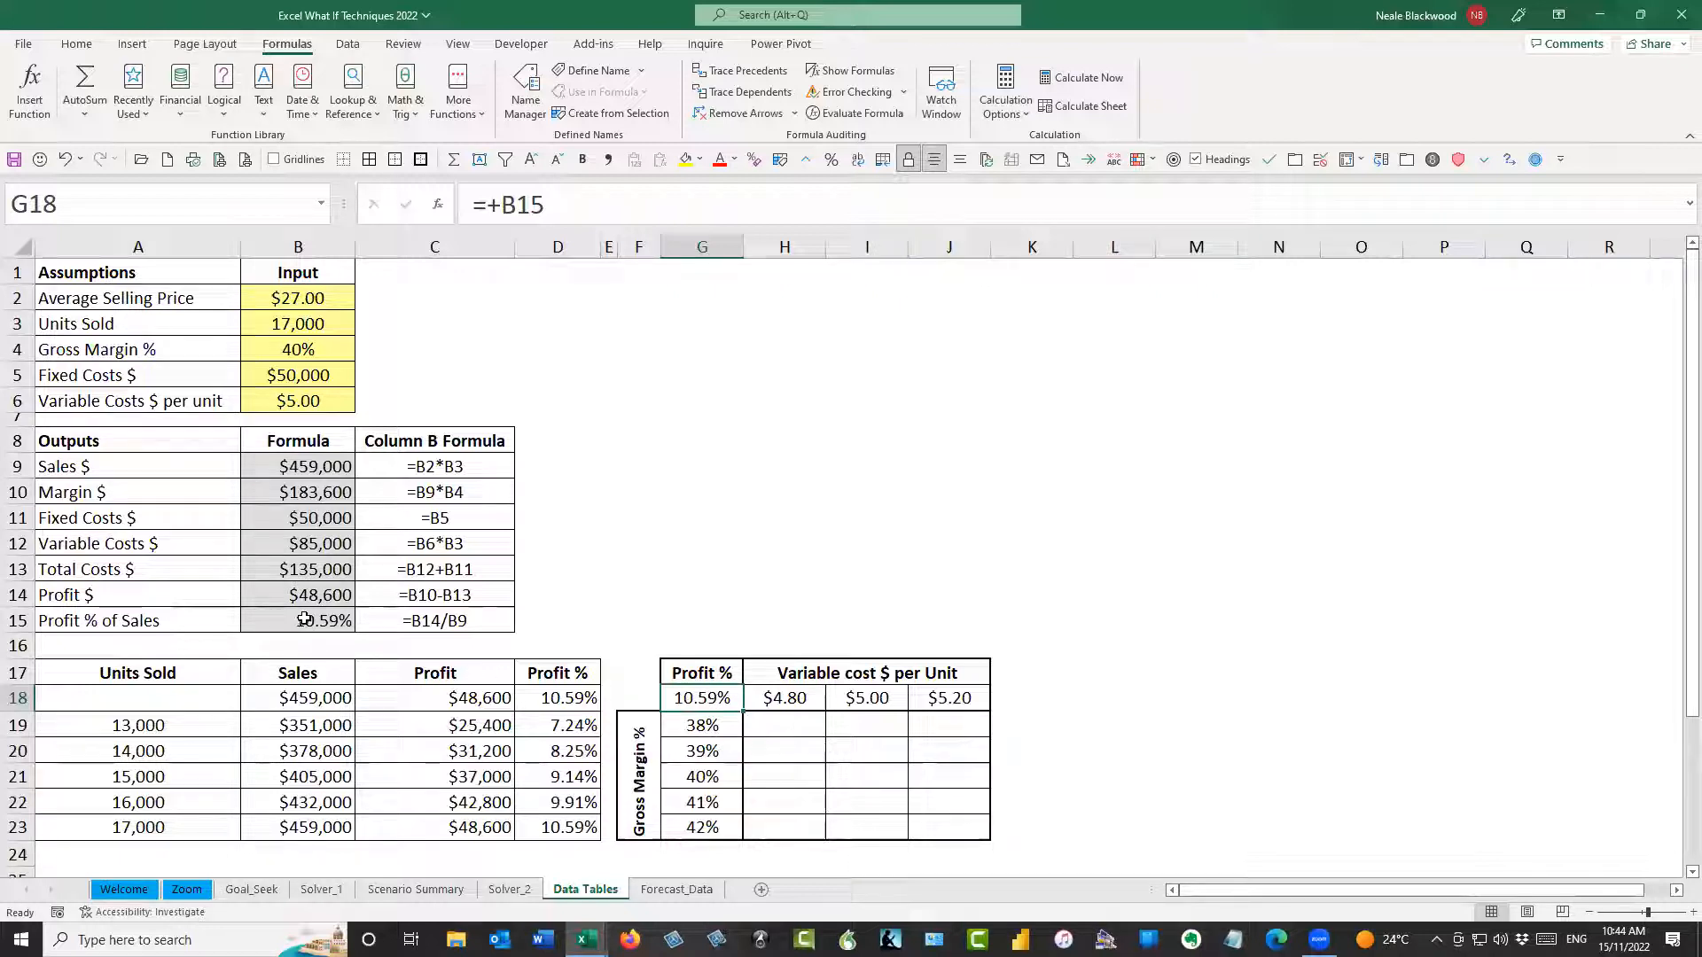
click(324, 706)
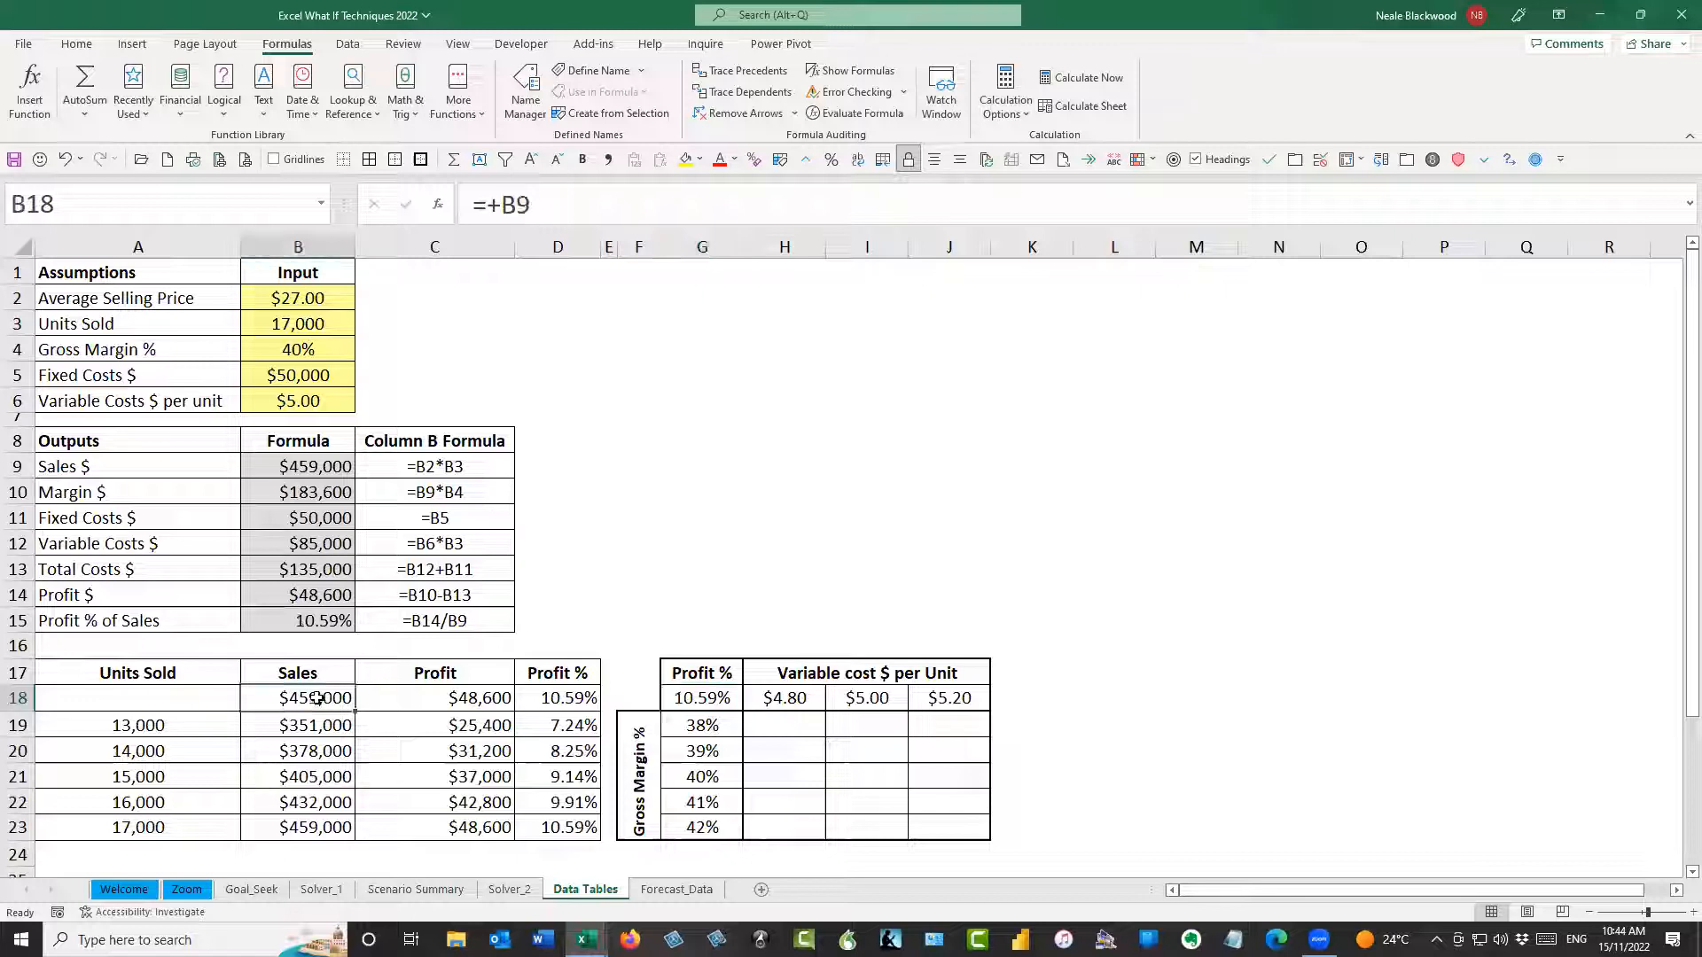
drag(317, 698, 550, 697)
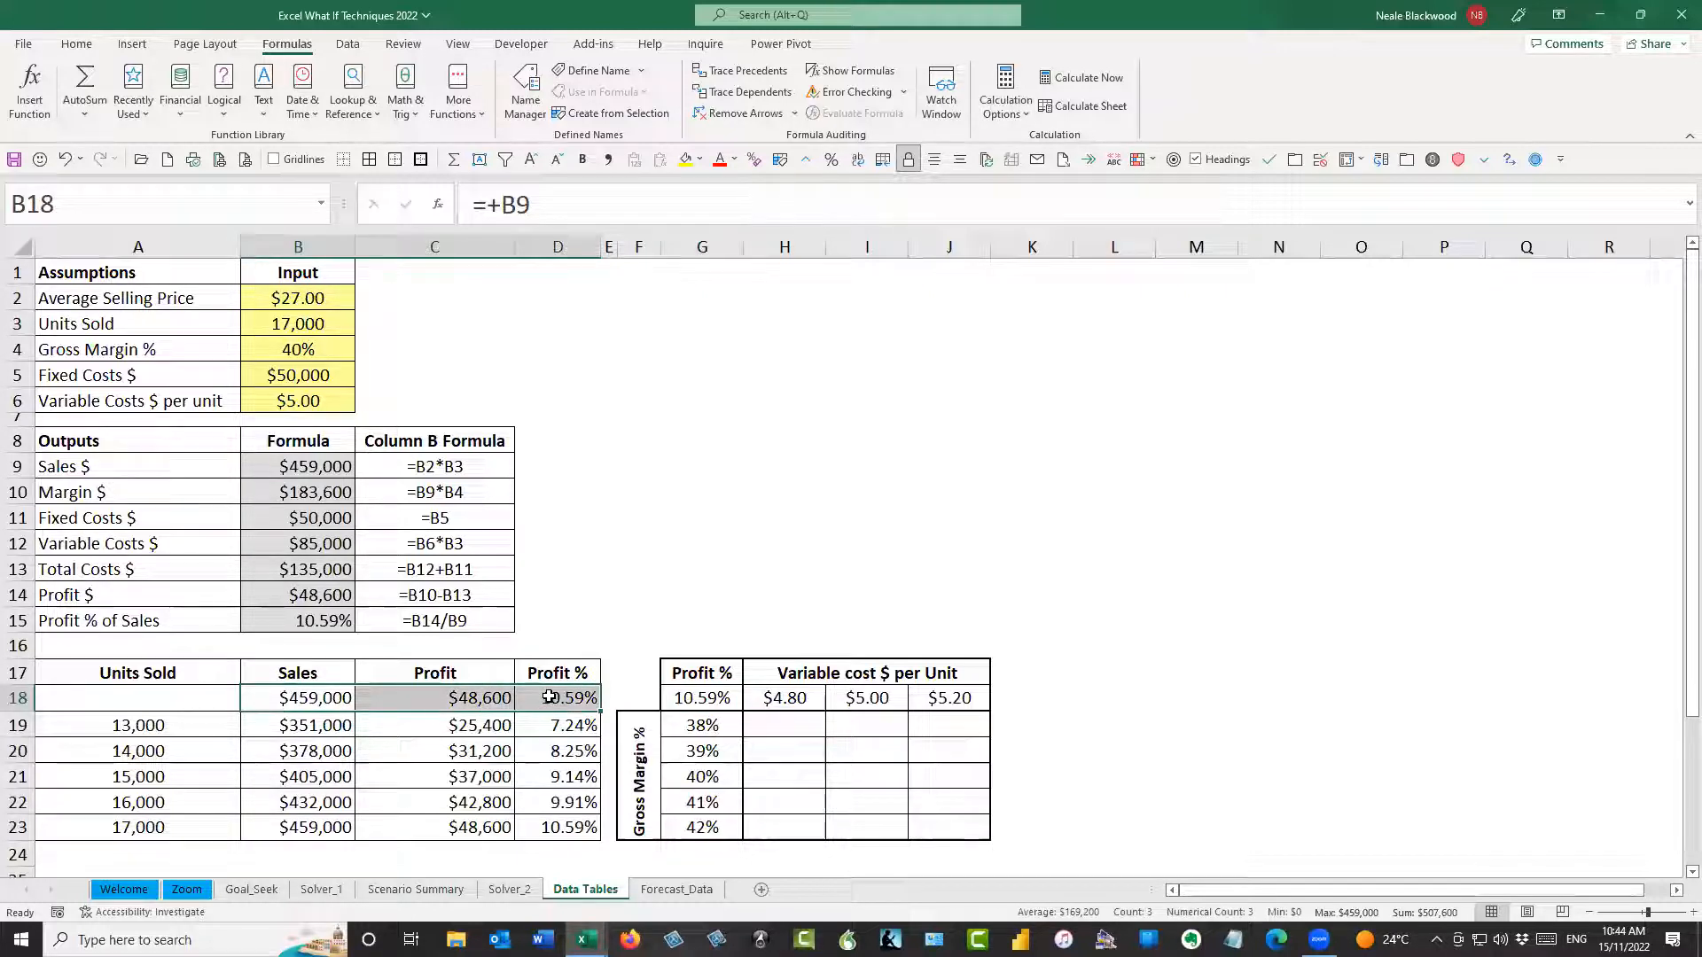
click(710, 698)
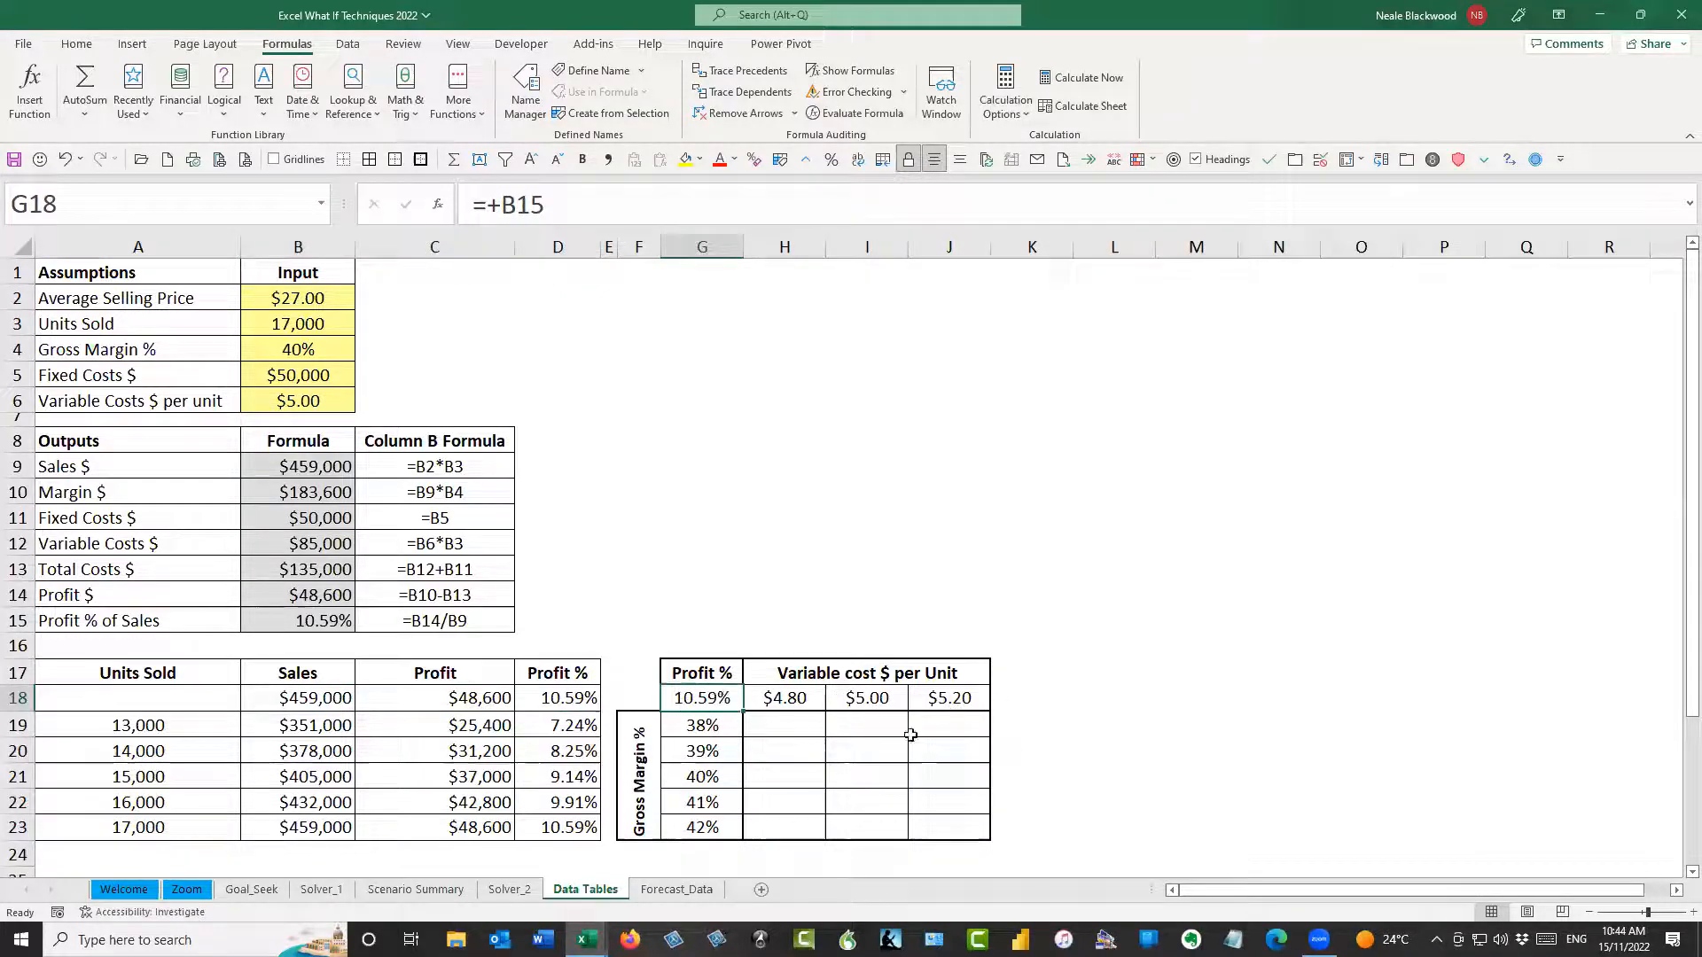
Create a two-variable data table on G18:J23 with B6 as the row input cell and B4 as the column input cell
drag(706, 700, 964, 828)
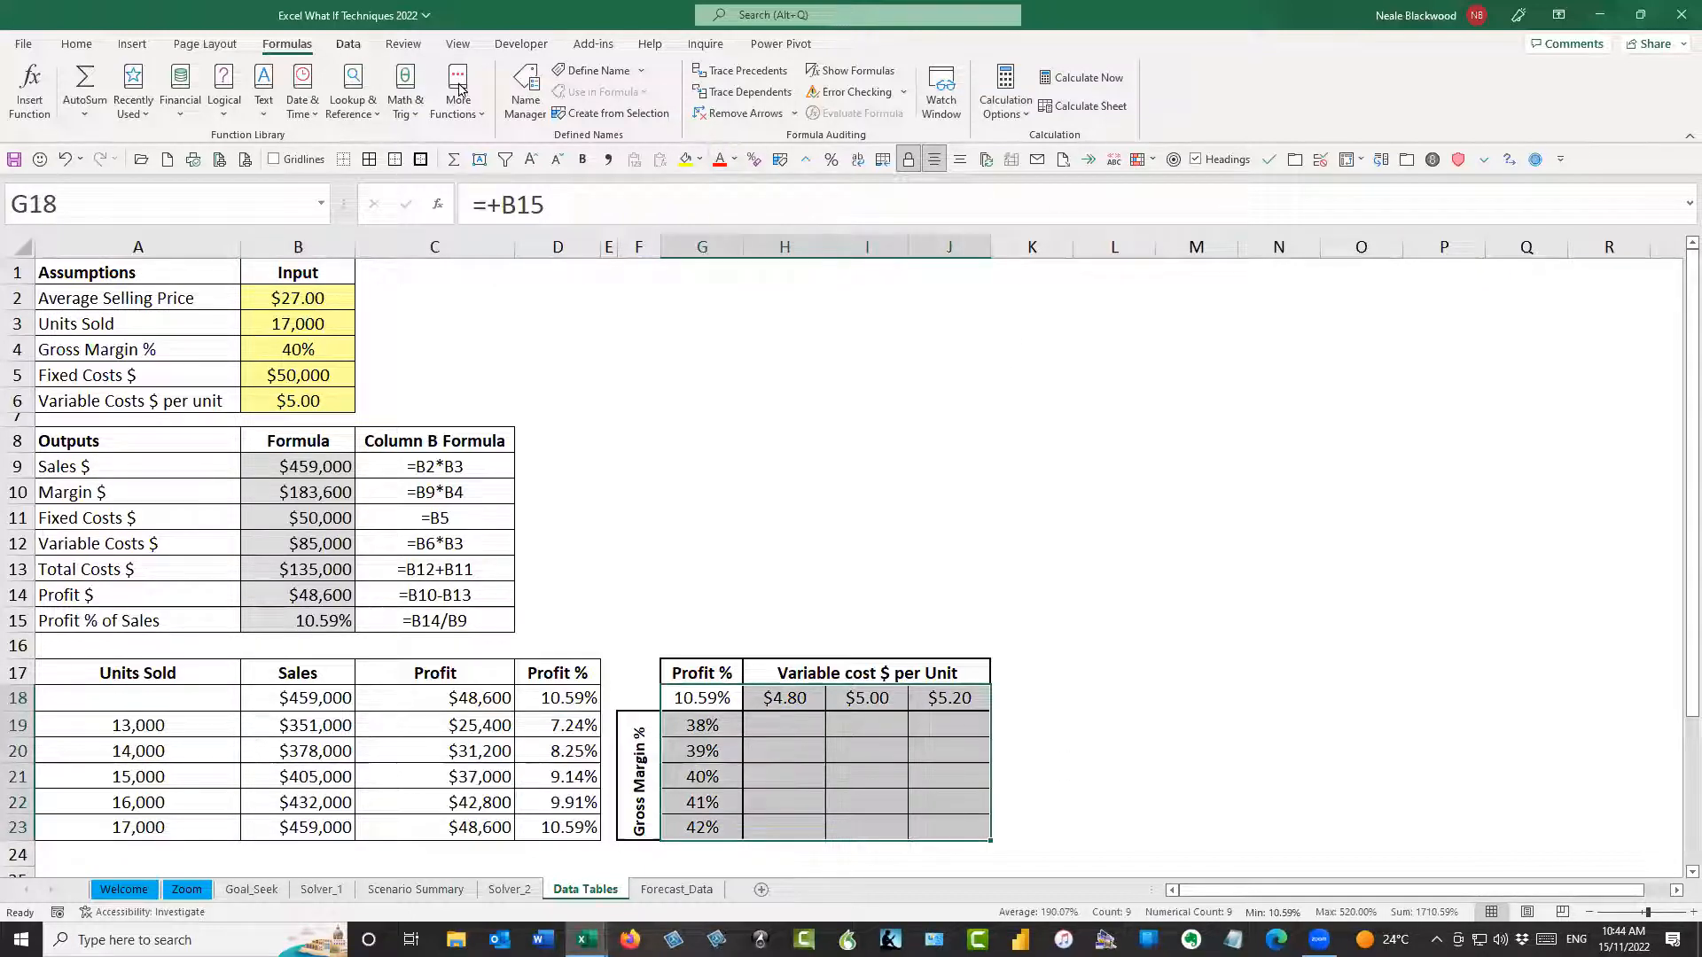
click(352, 46)
click(1330, 104)
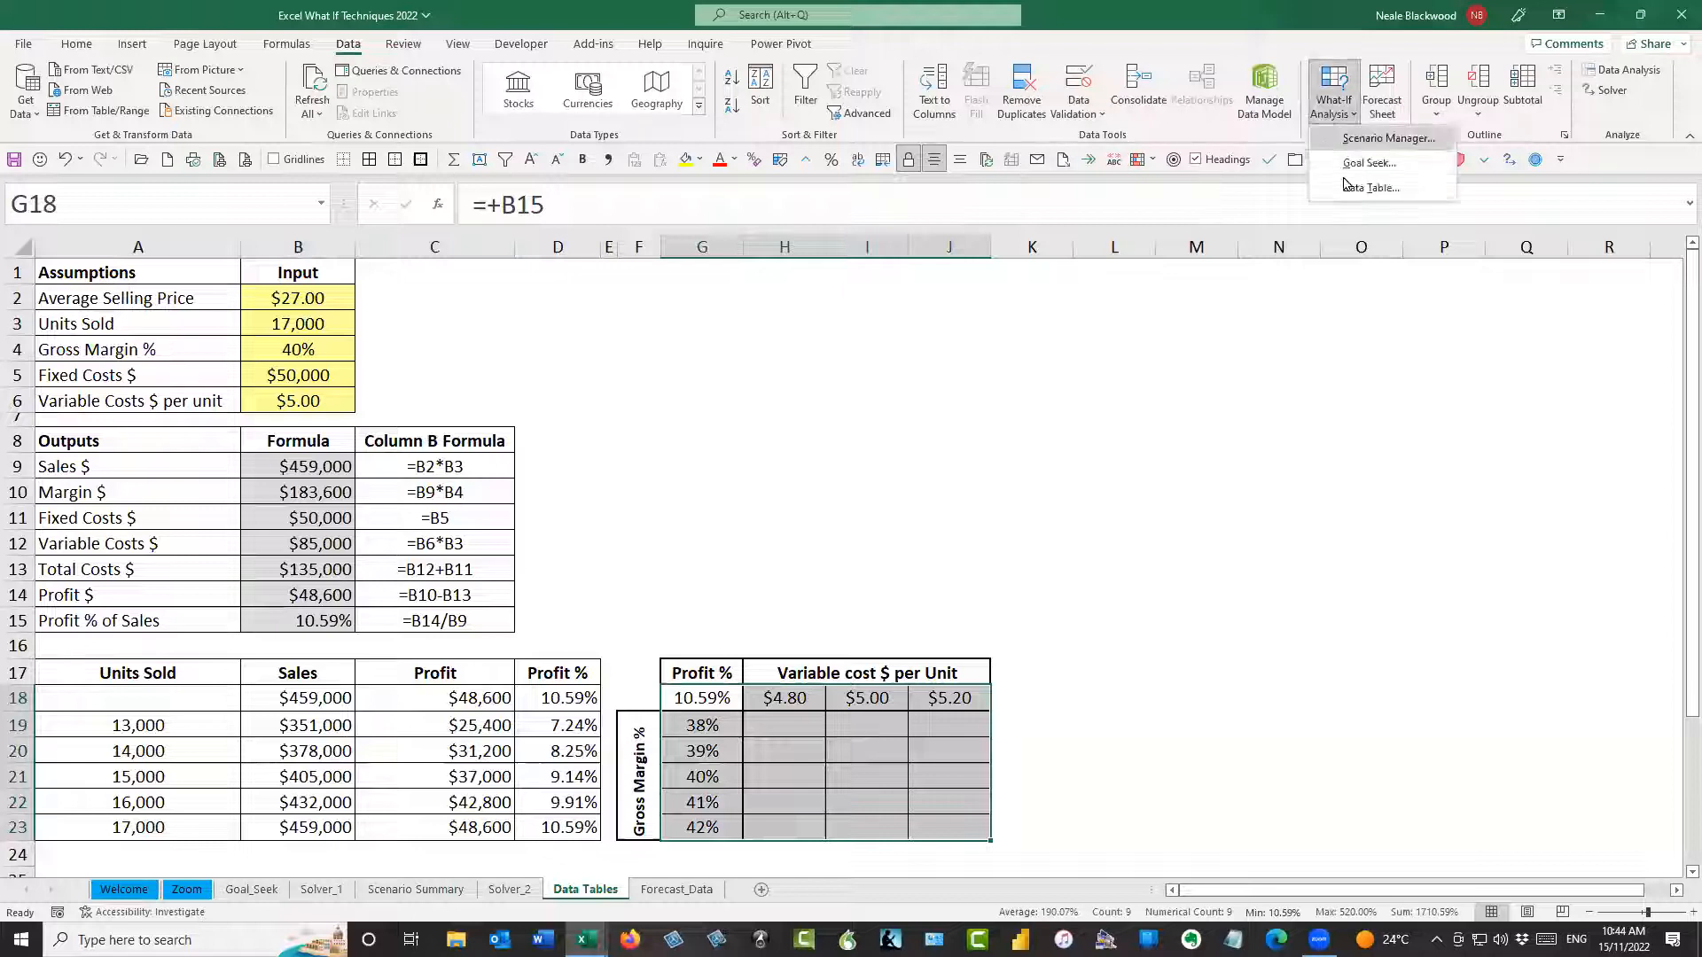
click(1356, 188)
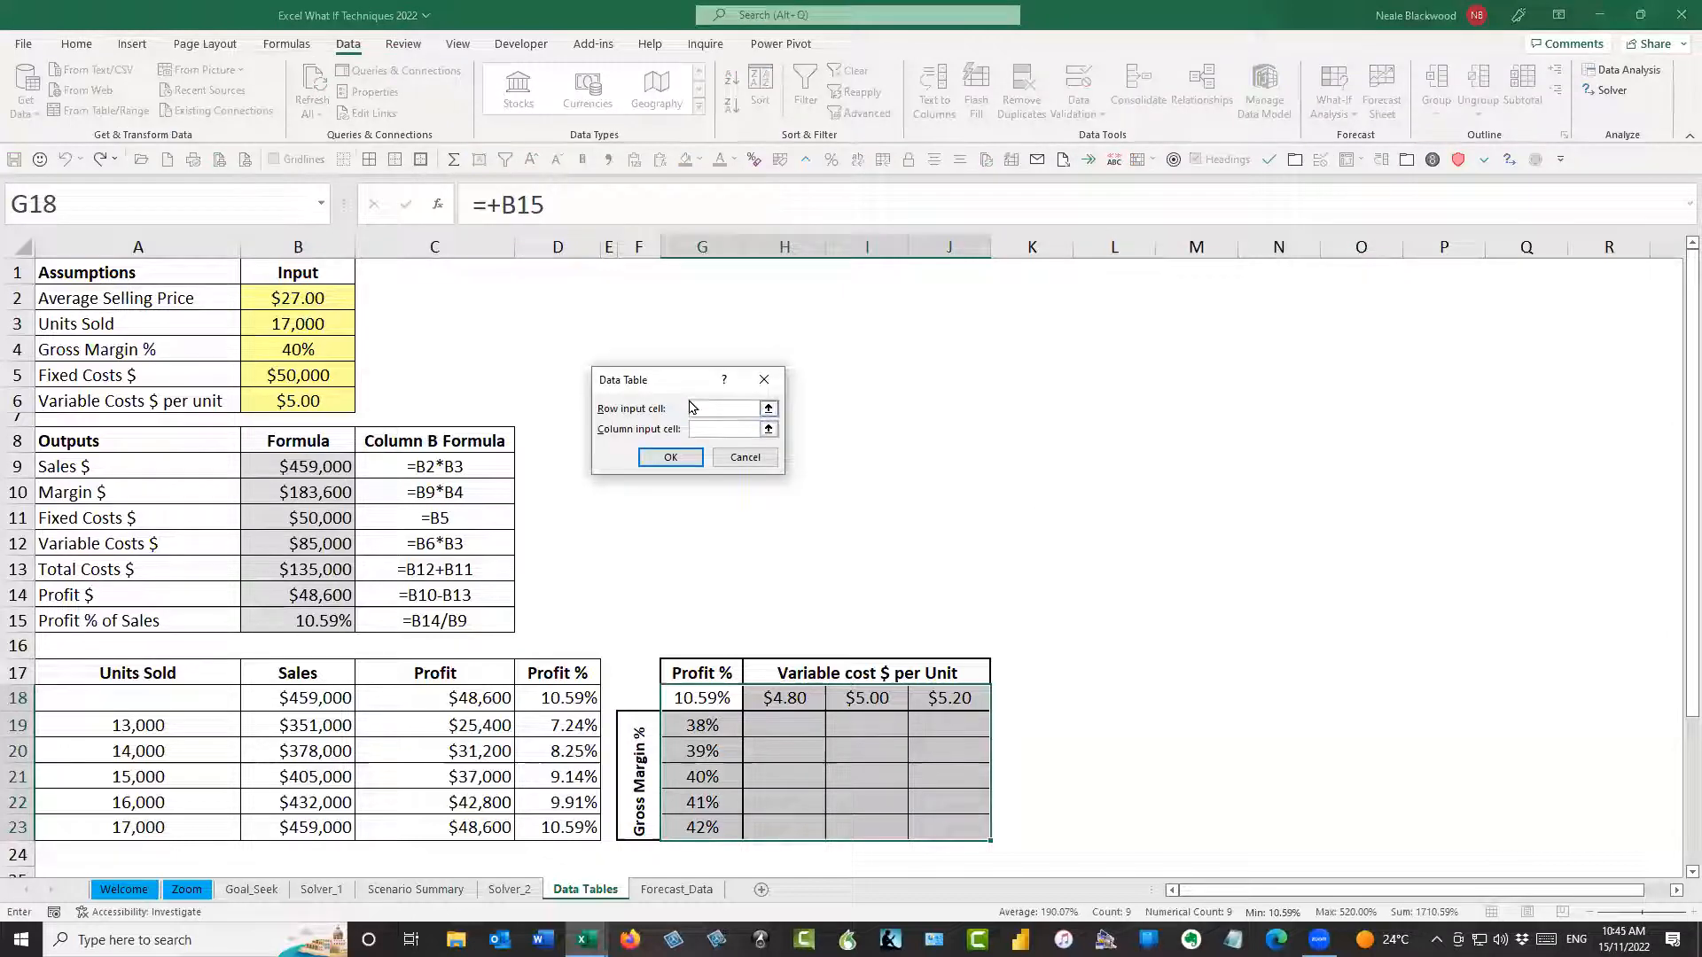
drag(673, 384, 724, 410)
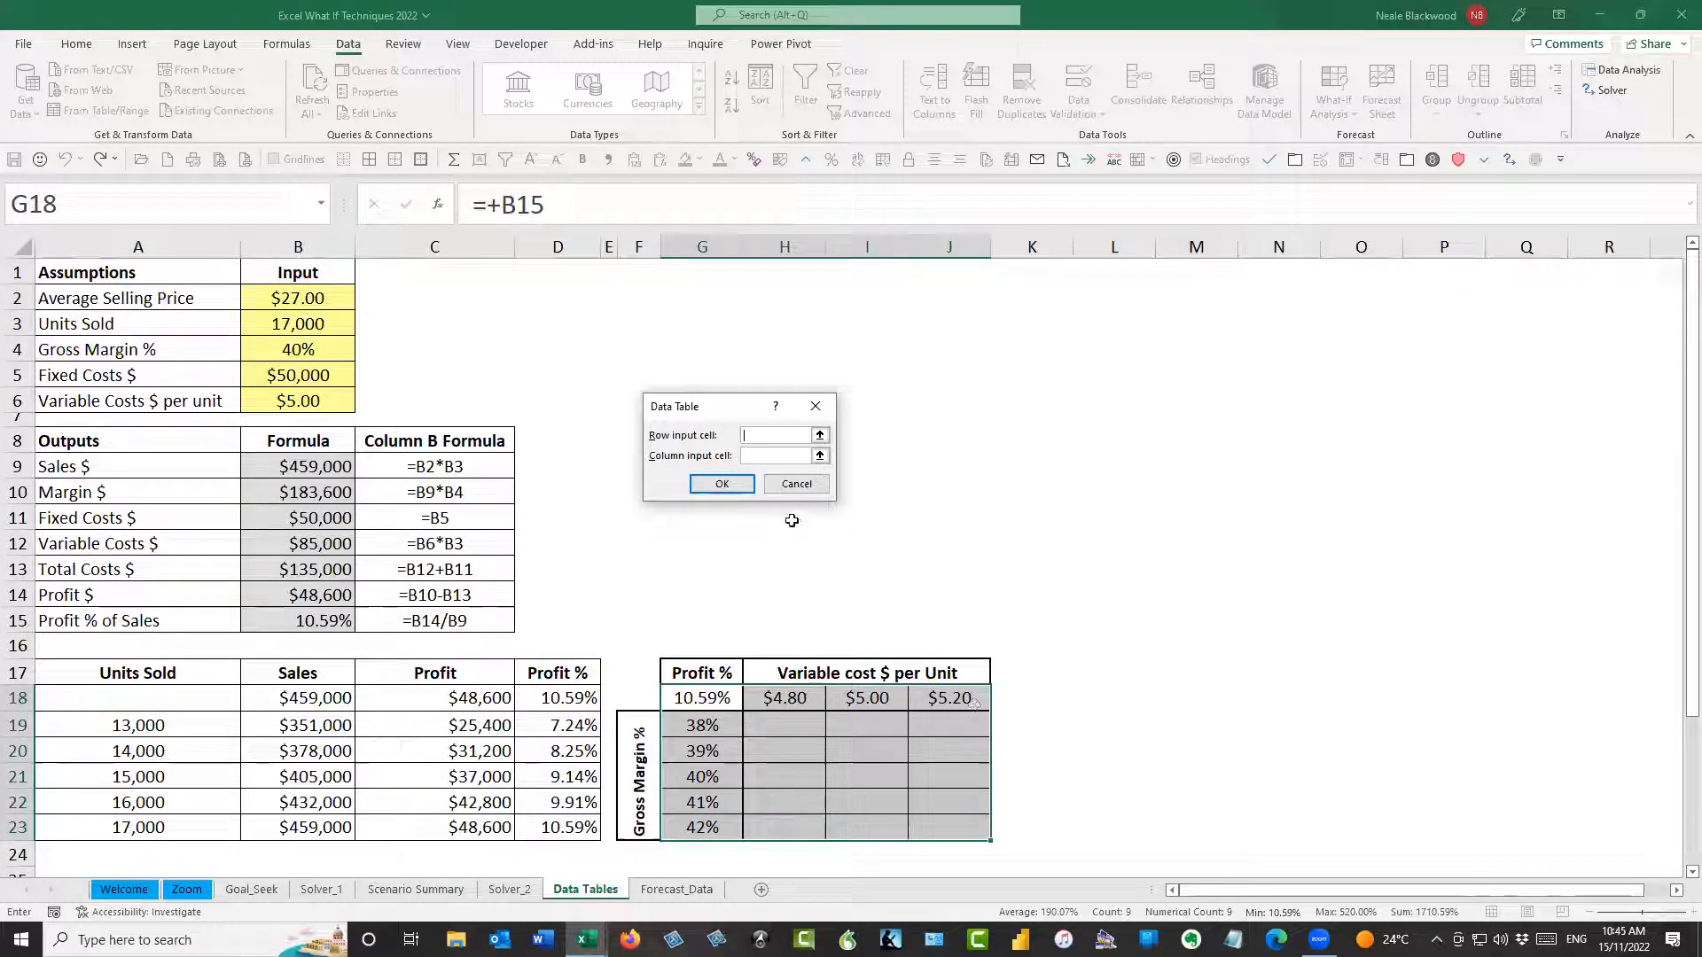
click(267, 402)
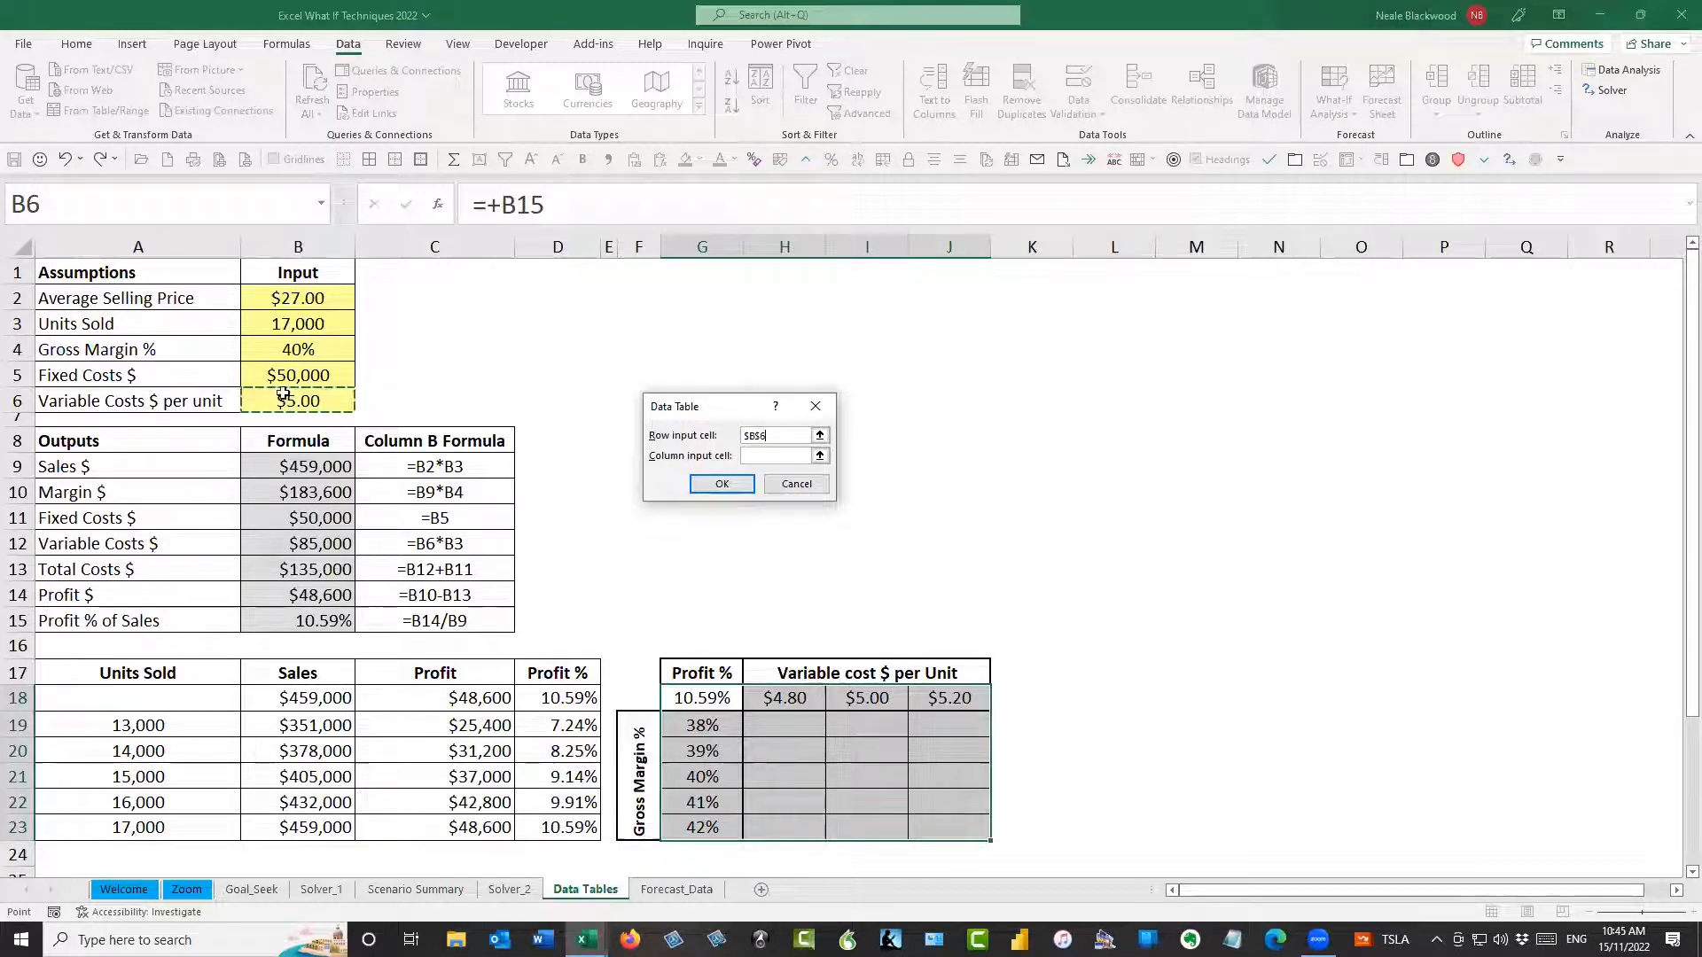
key(Tab)
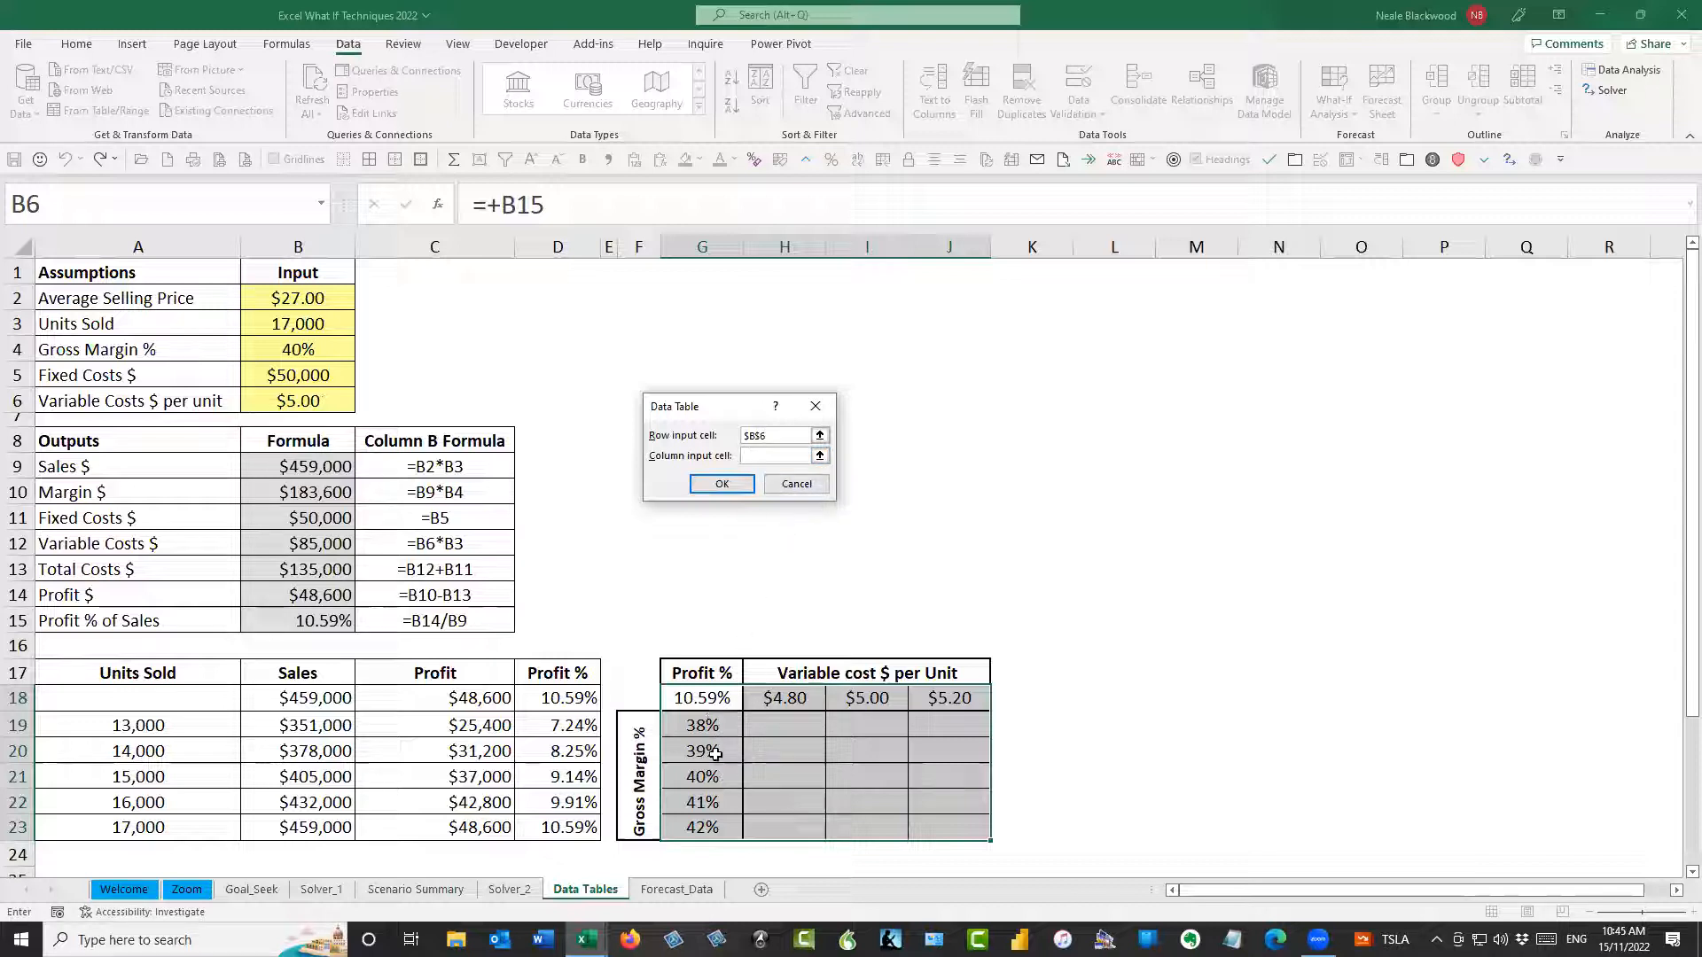
click(316, 350)
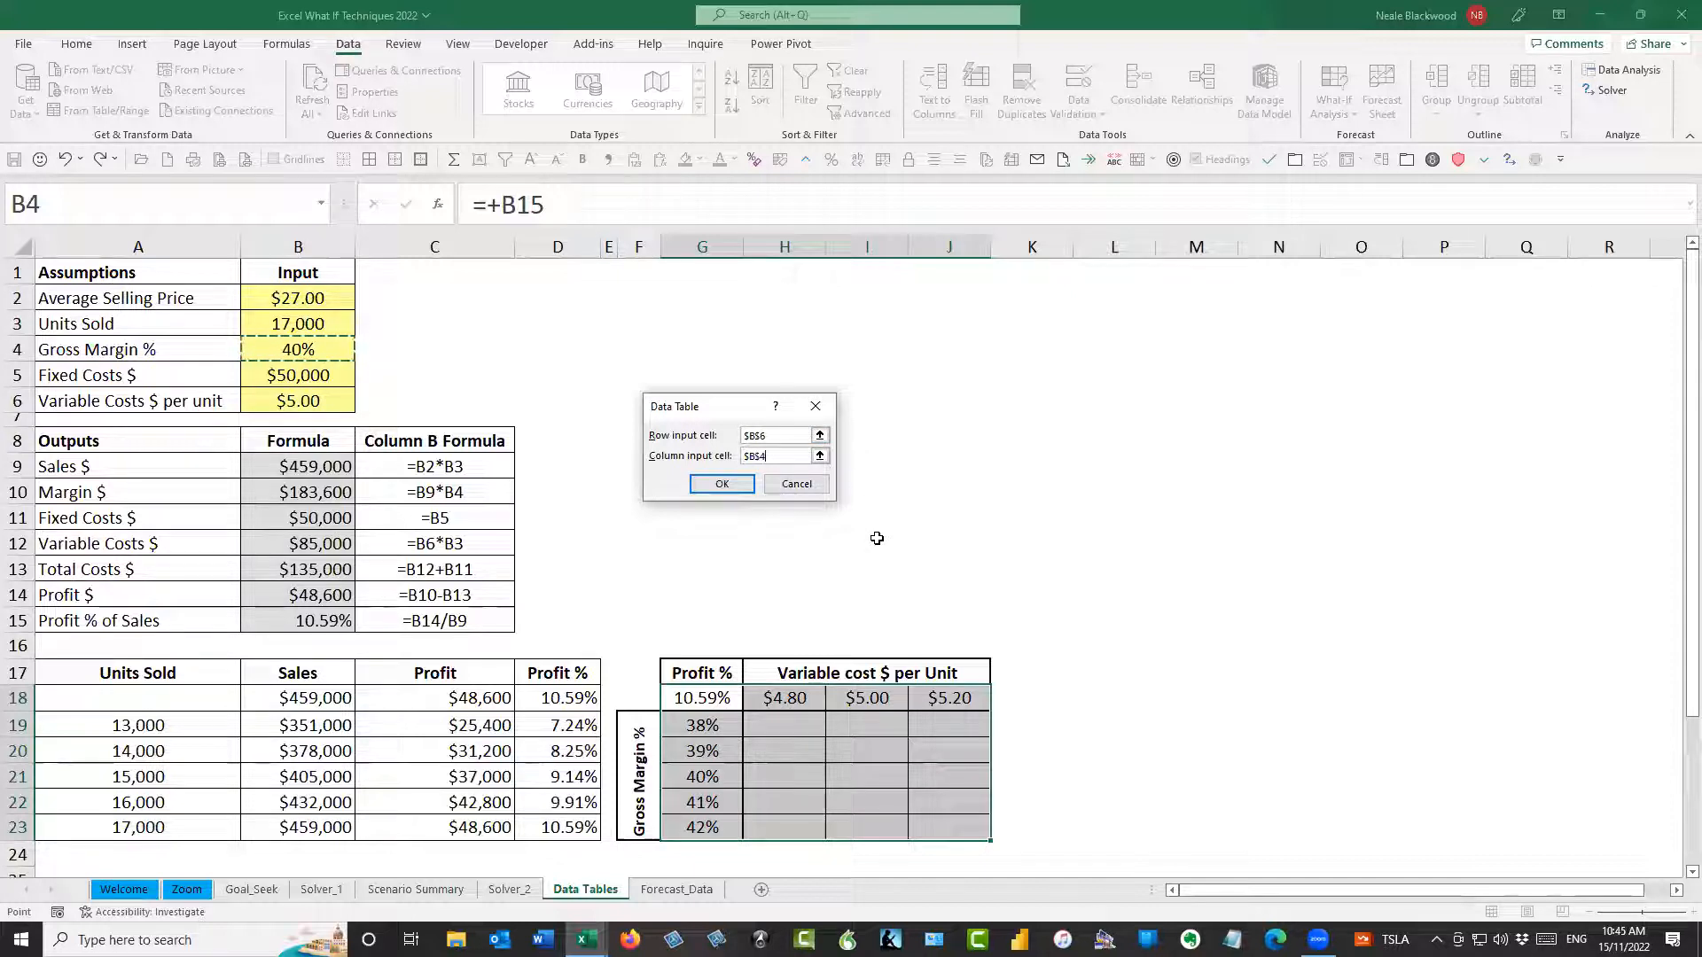
click(738, 485)
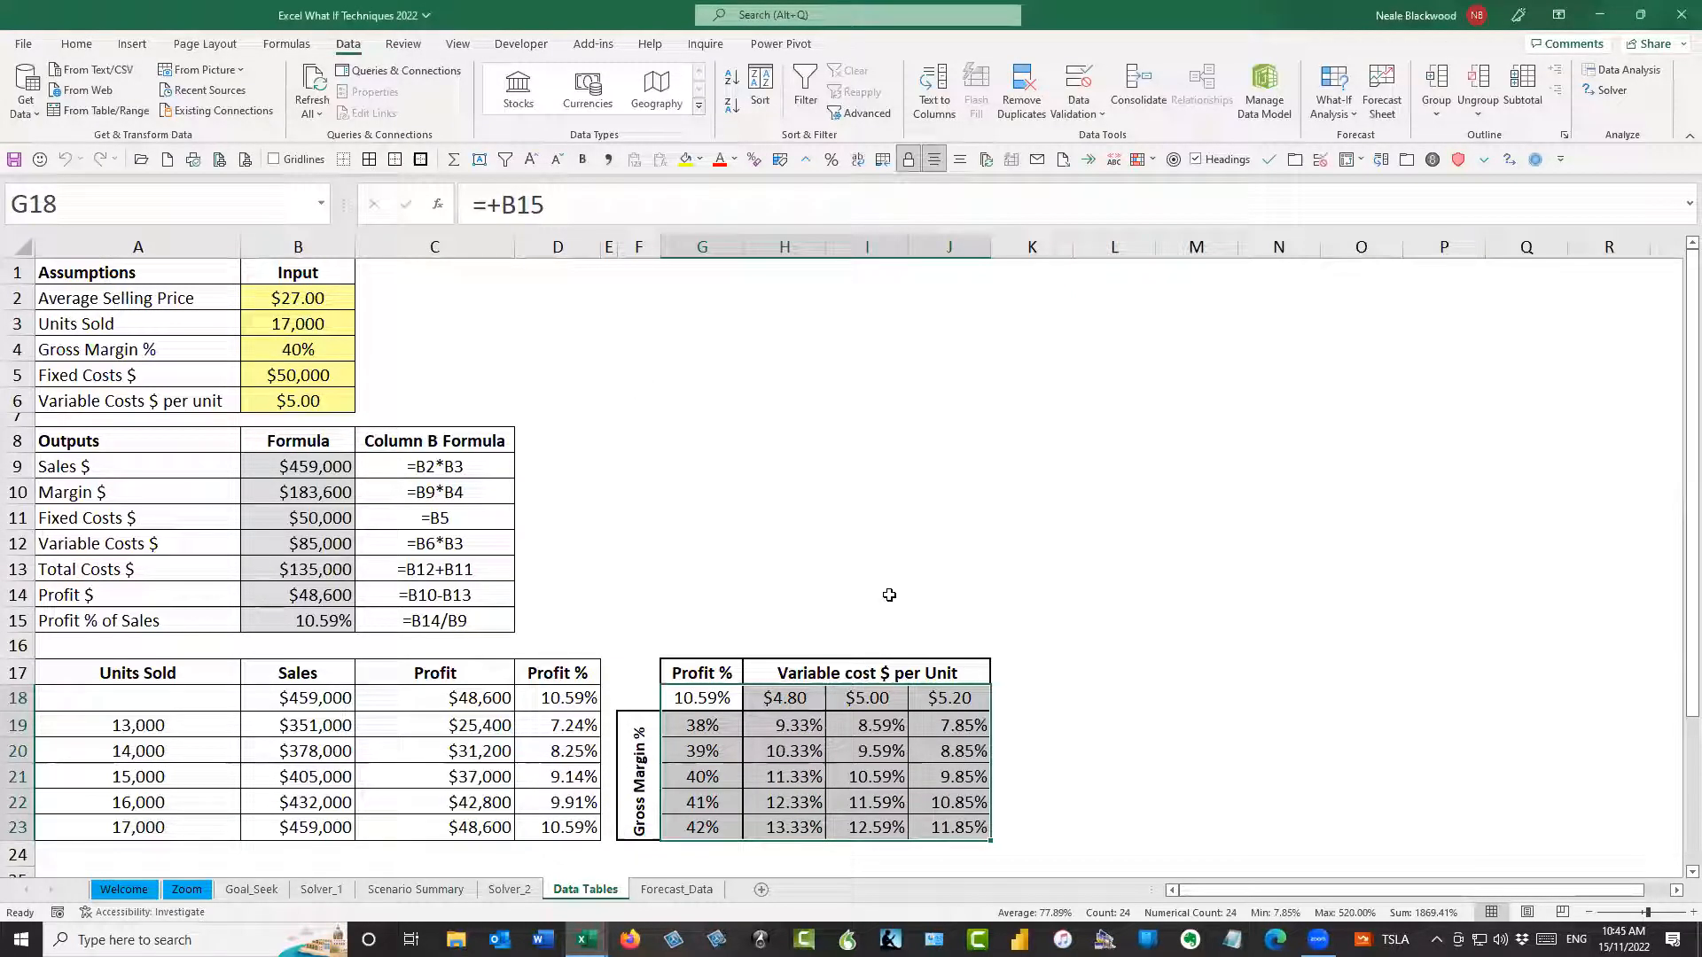
Verify the two-variable table by comparing inputs B6 and B4 with the $5.00 column and the result in I21
click(334, 398)
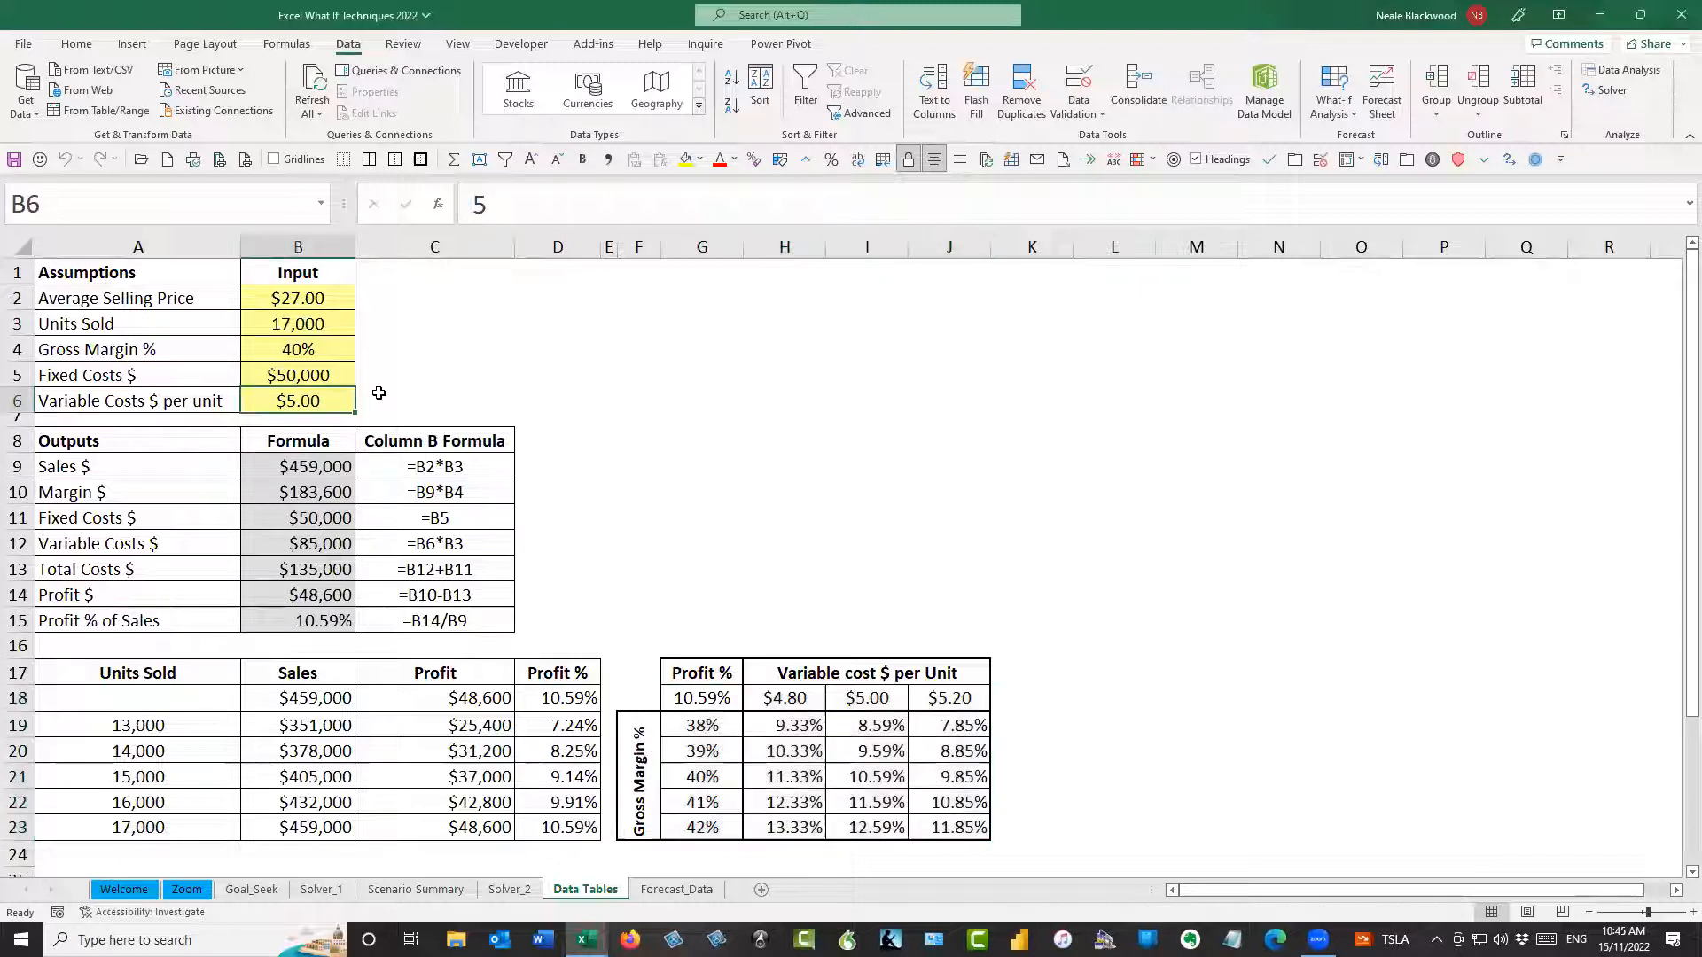
click(327, 352)
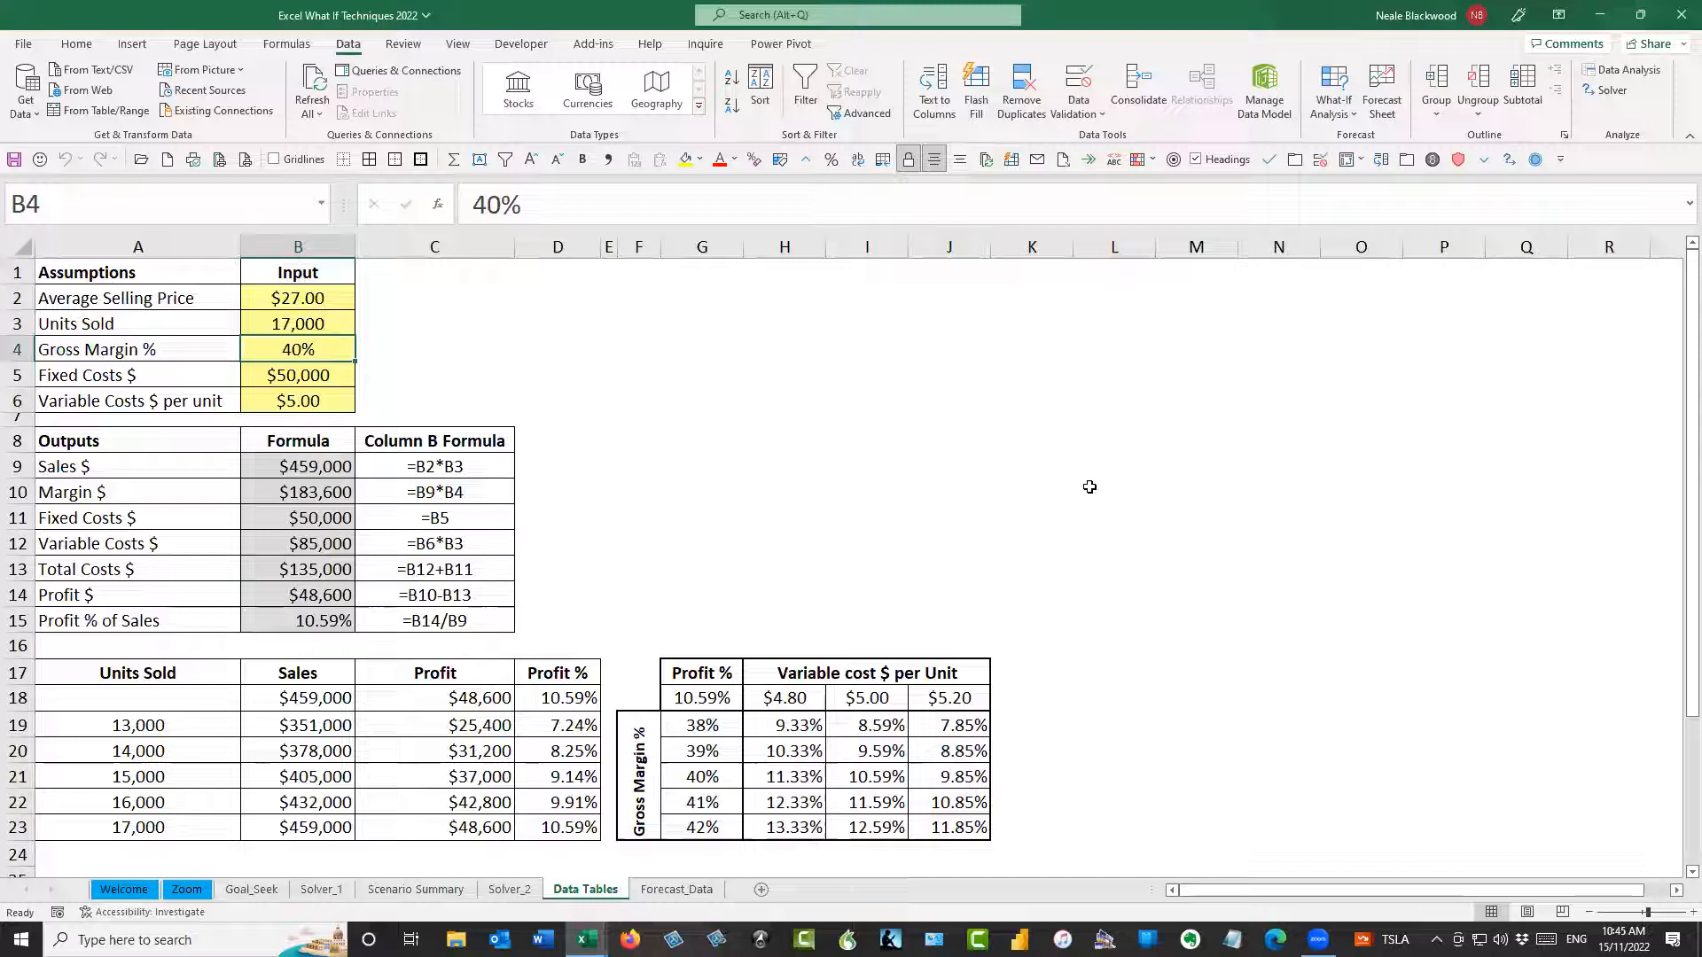
click(874, 698)
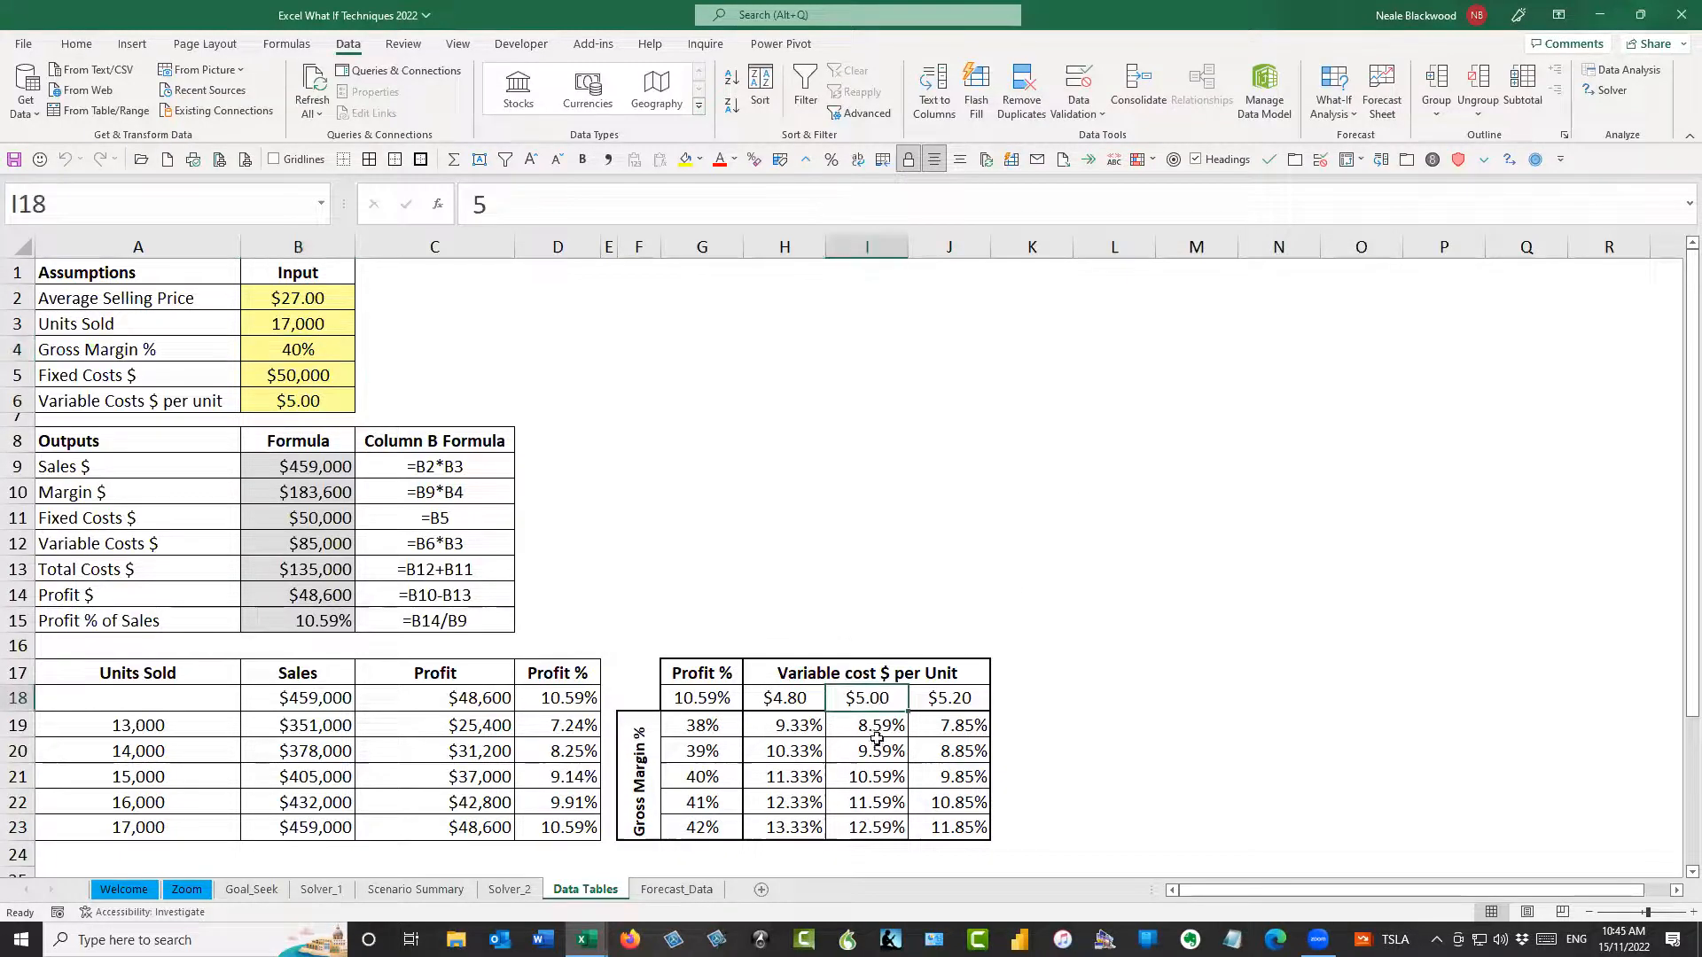
click(874, 773)
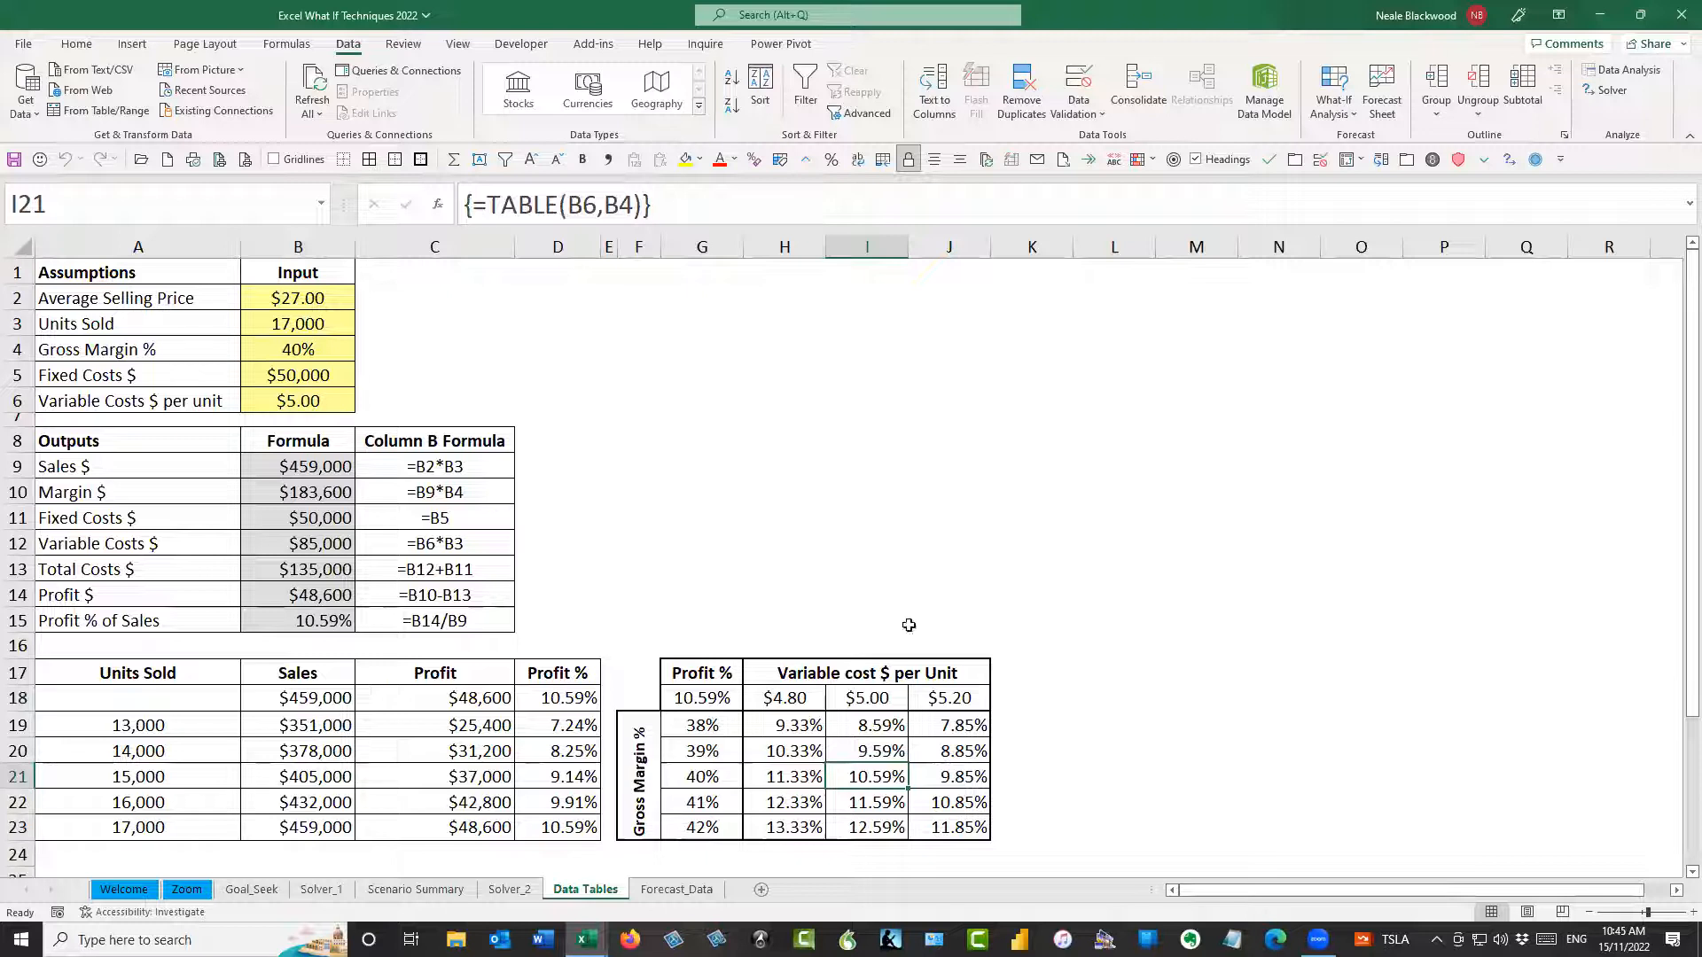
click(919, 543)
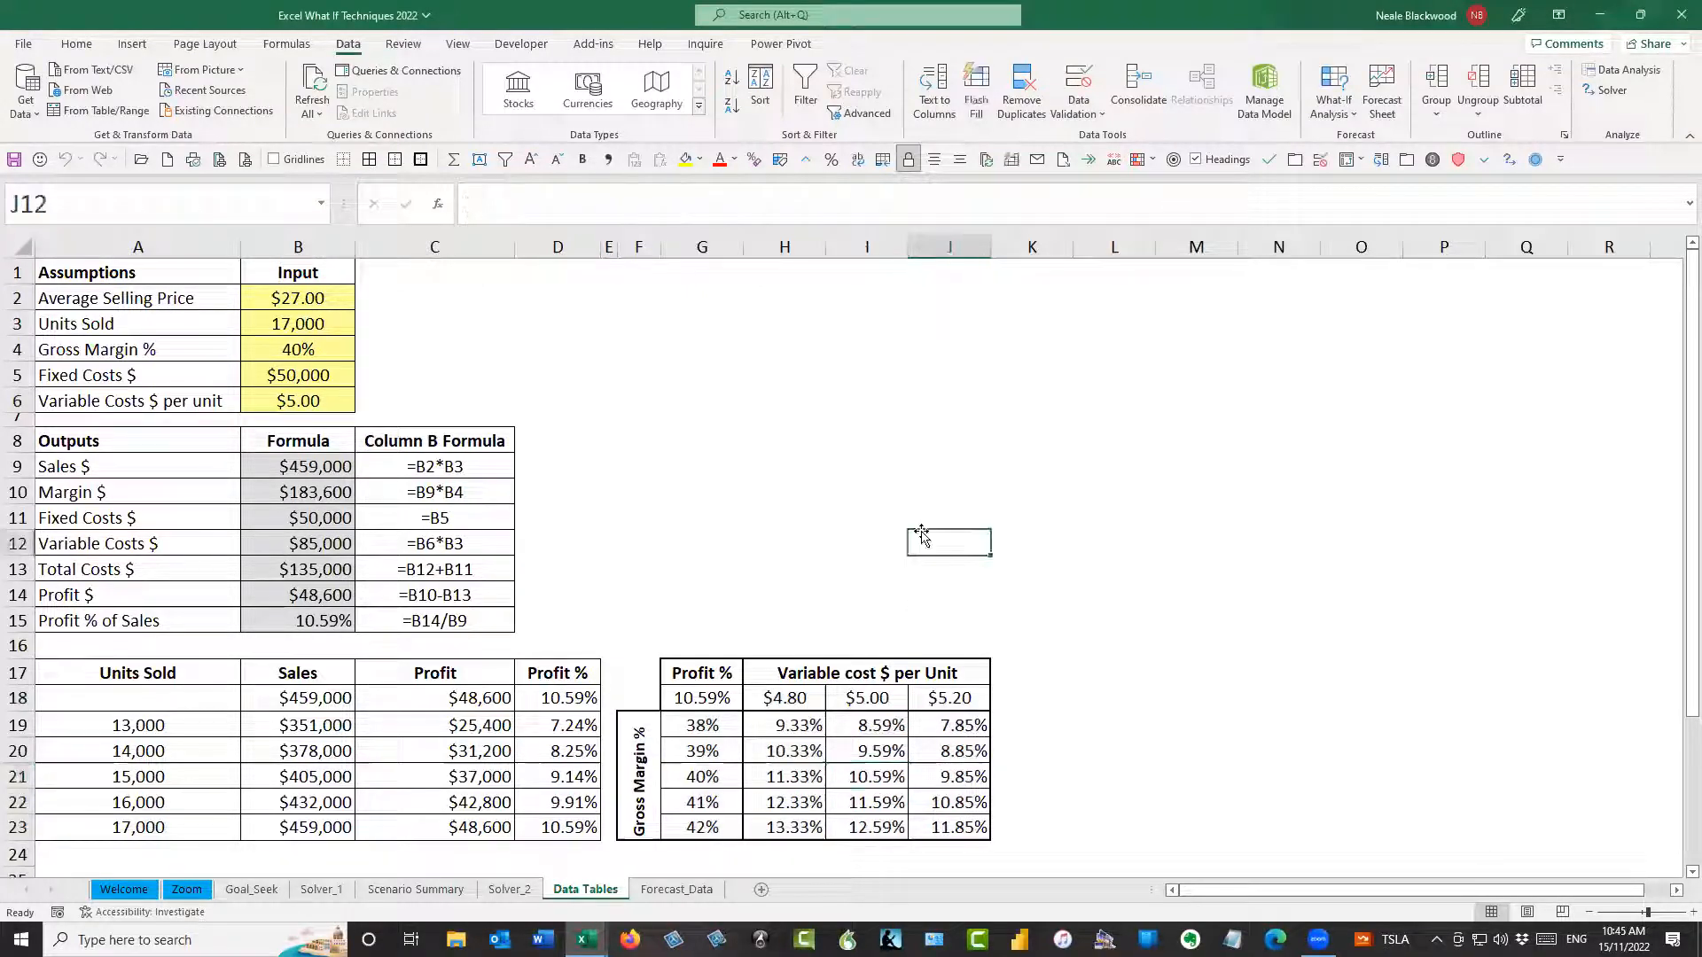
Check the two-variable table's cells G18 and J23, and set Gross Margin % to 42% and Variable Costs $ per unit to $5.20
click(720, 696)
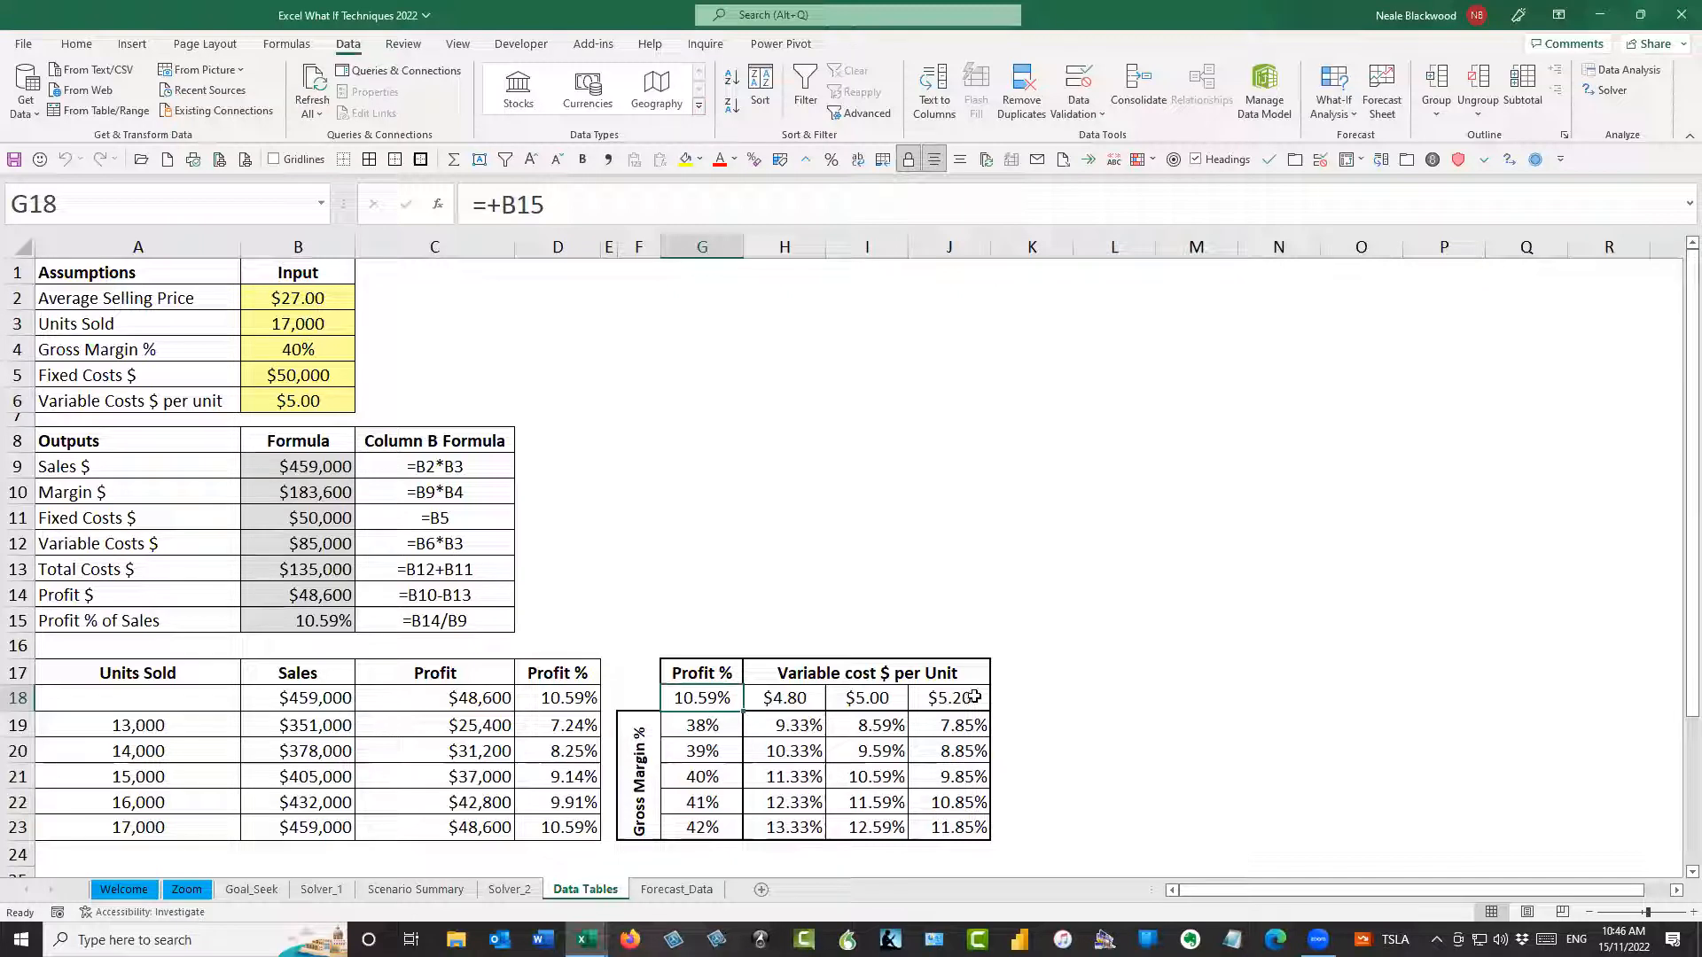
click(962, 827)
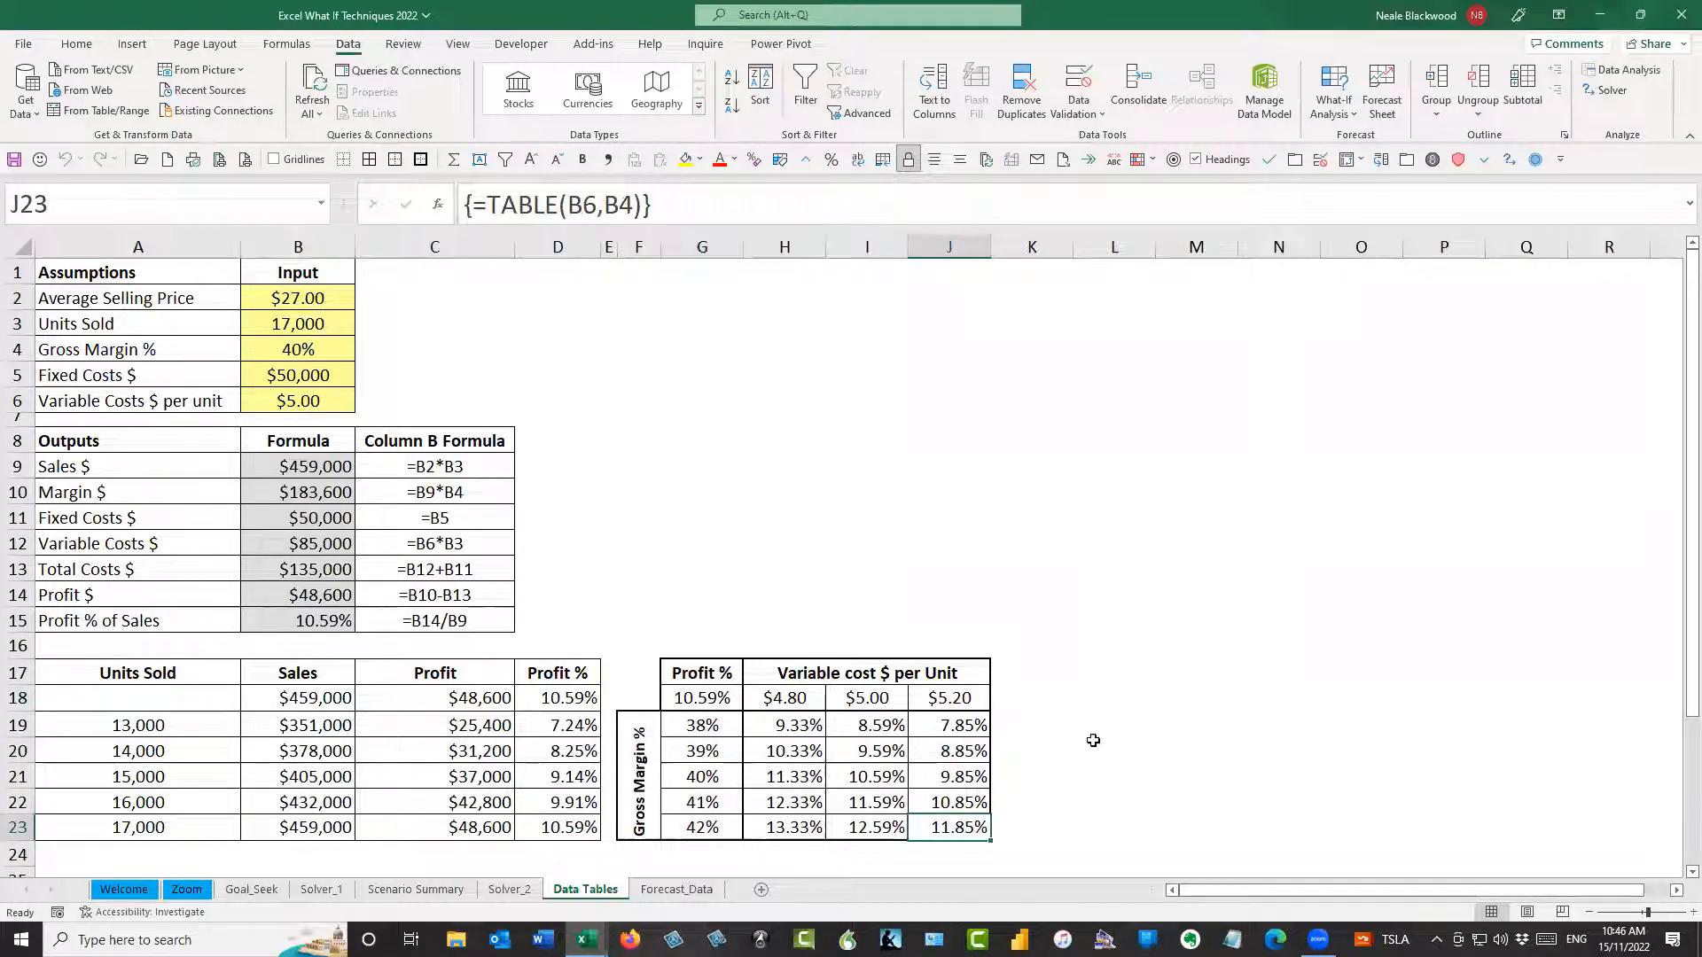
click(330, 358)
text(42%)
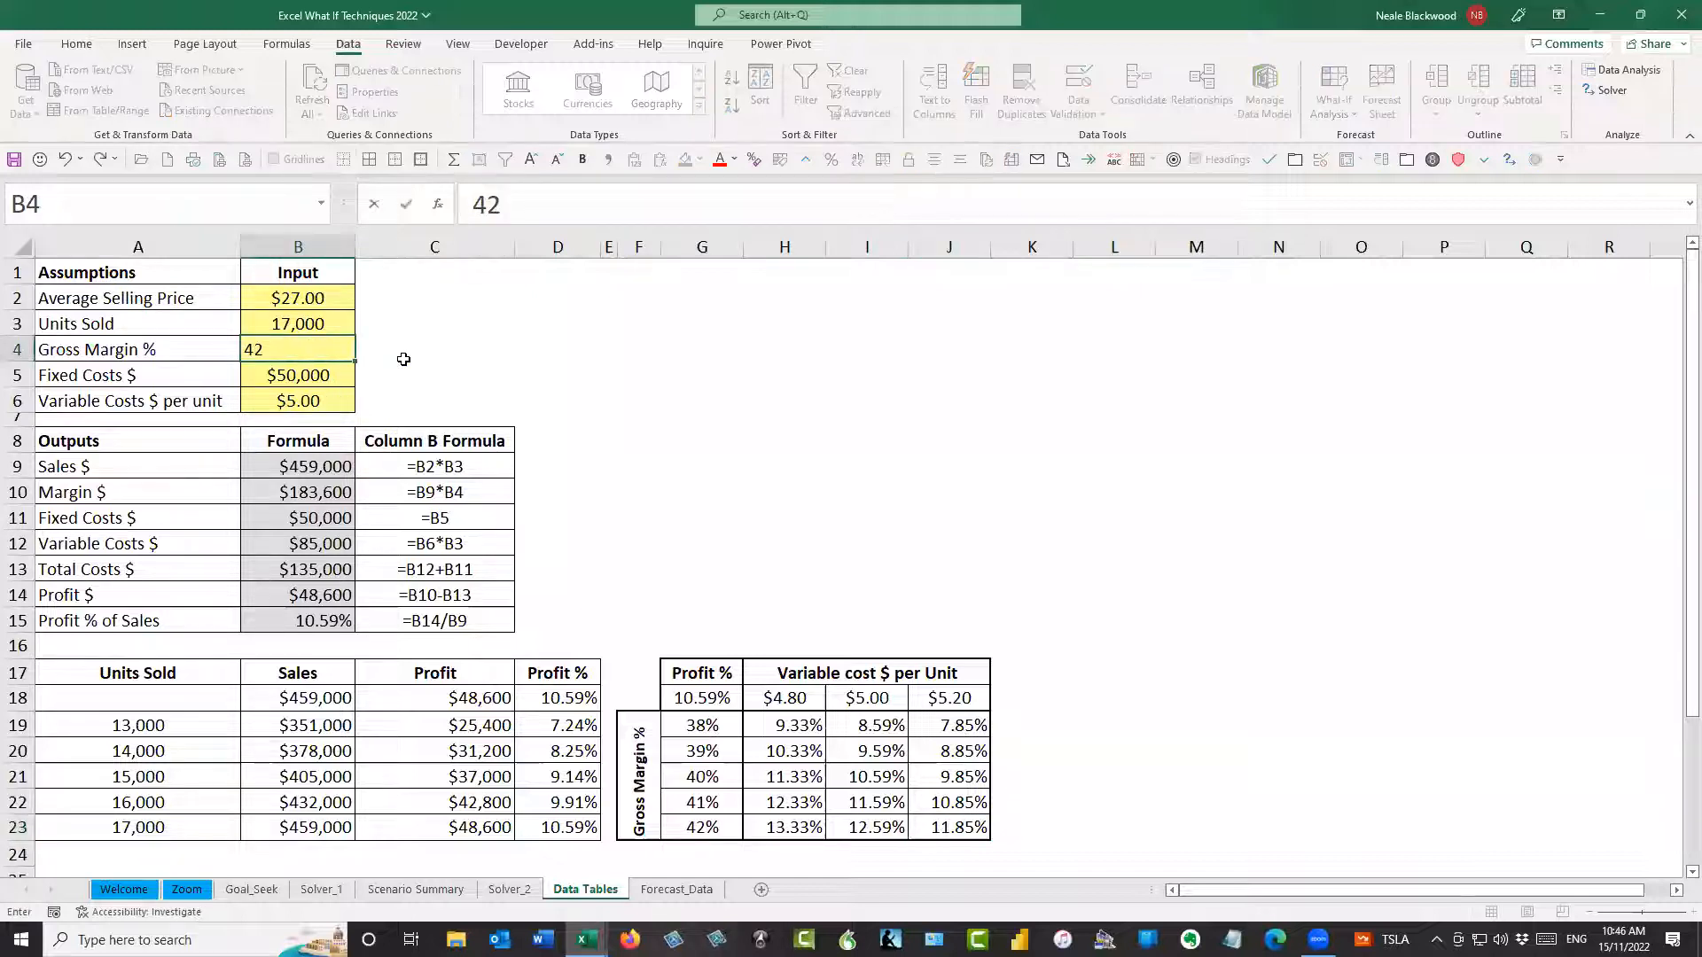
key(Return)
key(Return)
text(5.2)
key(Return)
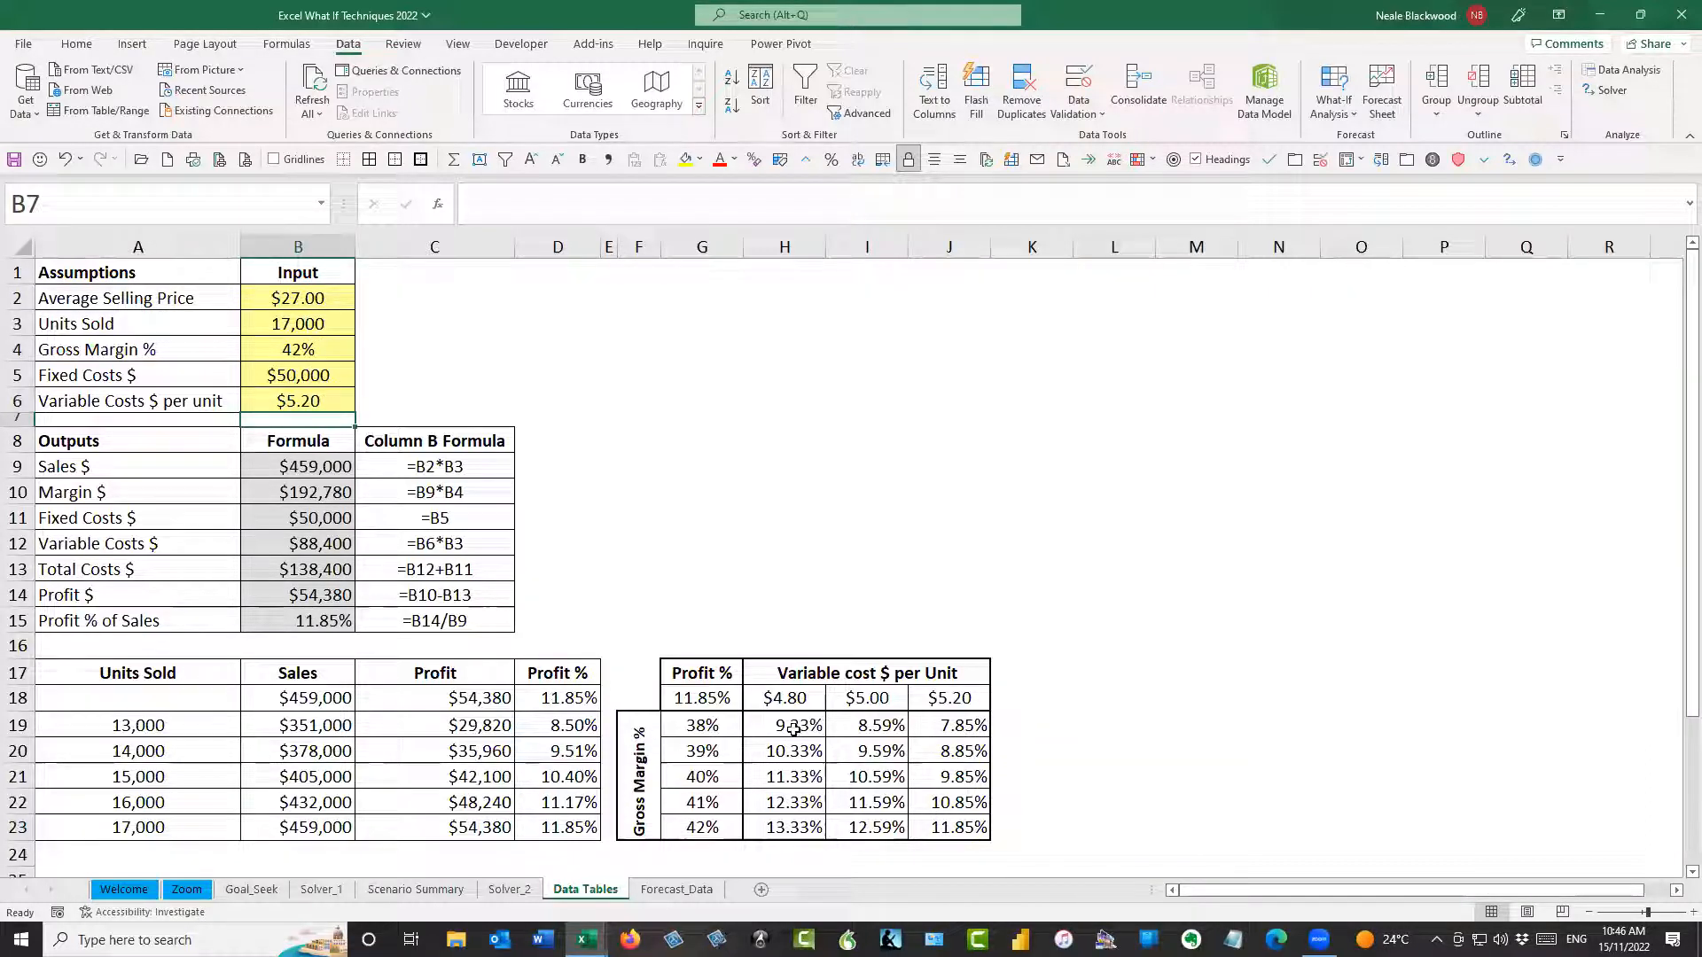
Compare the two-variable results in H19:J23 with the variable cost input in B6 and the gross margin input in B4
drag(797, 726, 939, 820)
click(325, 405)
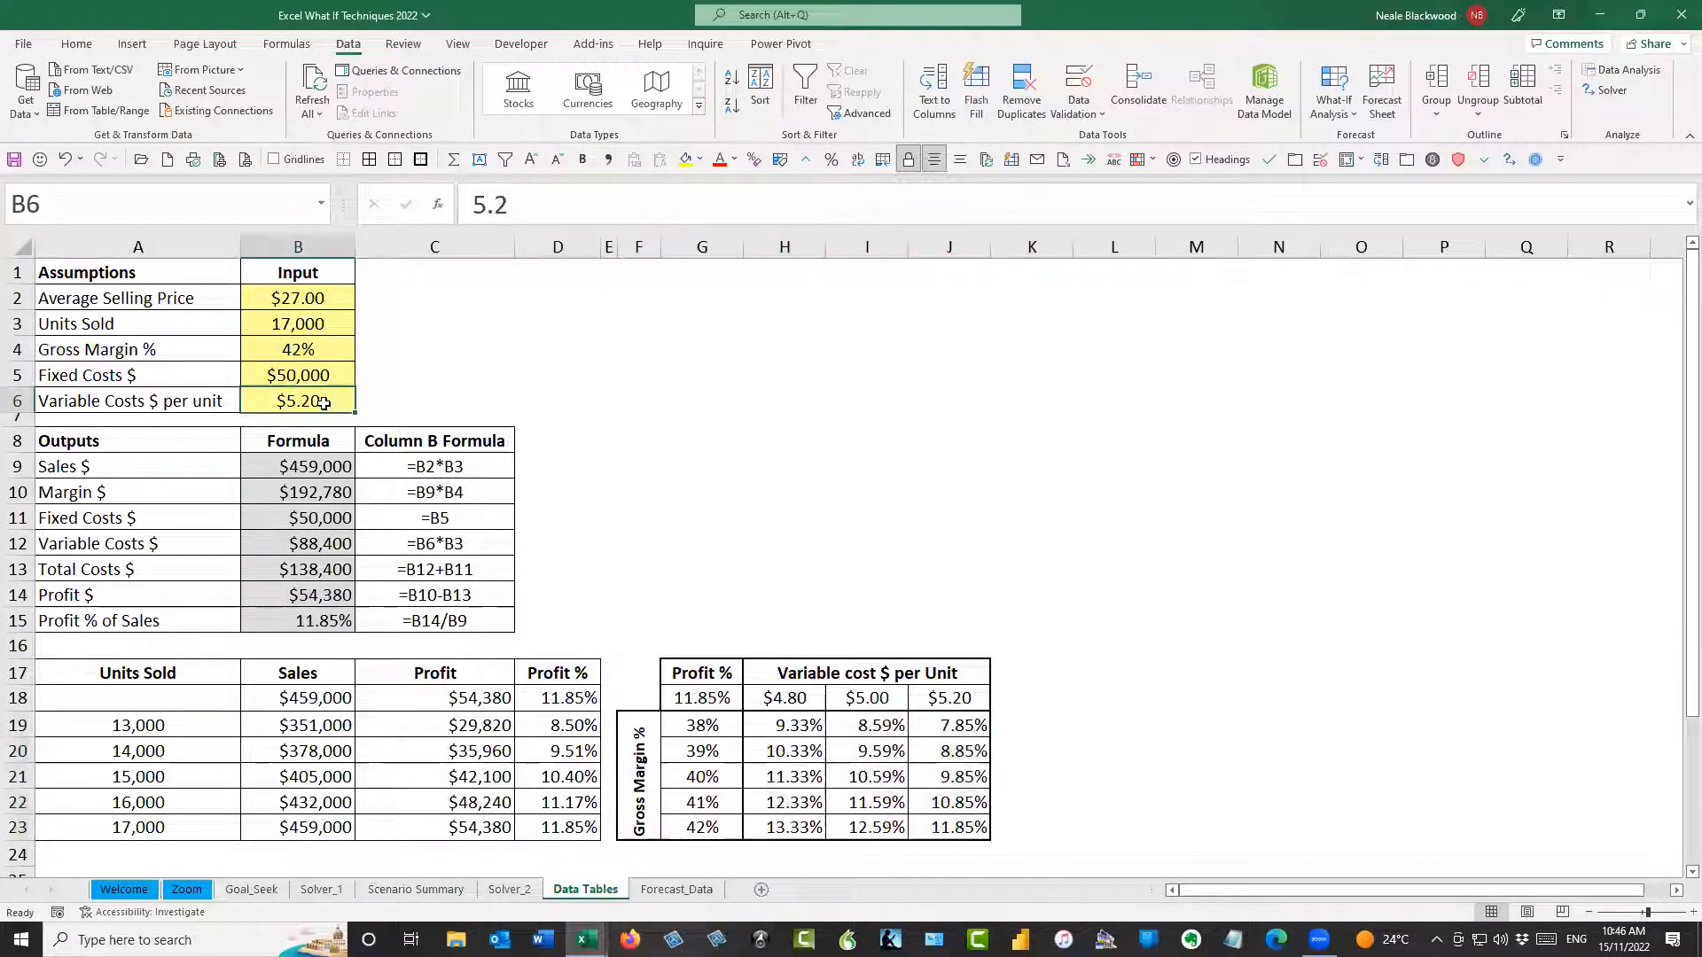
click(312, 352)
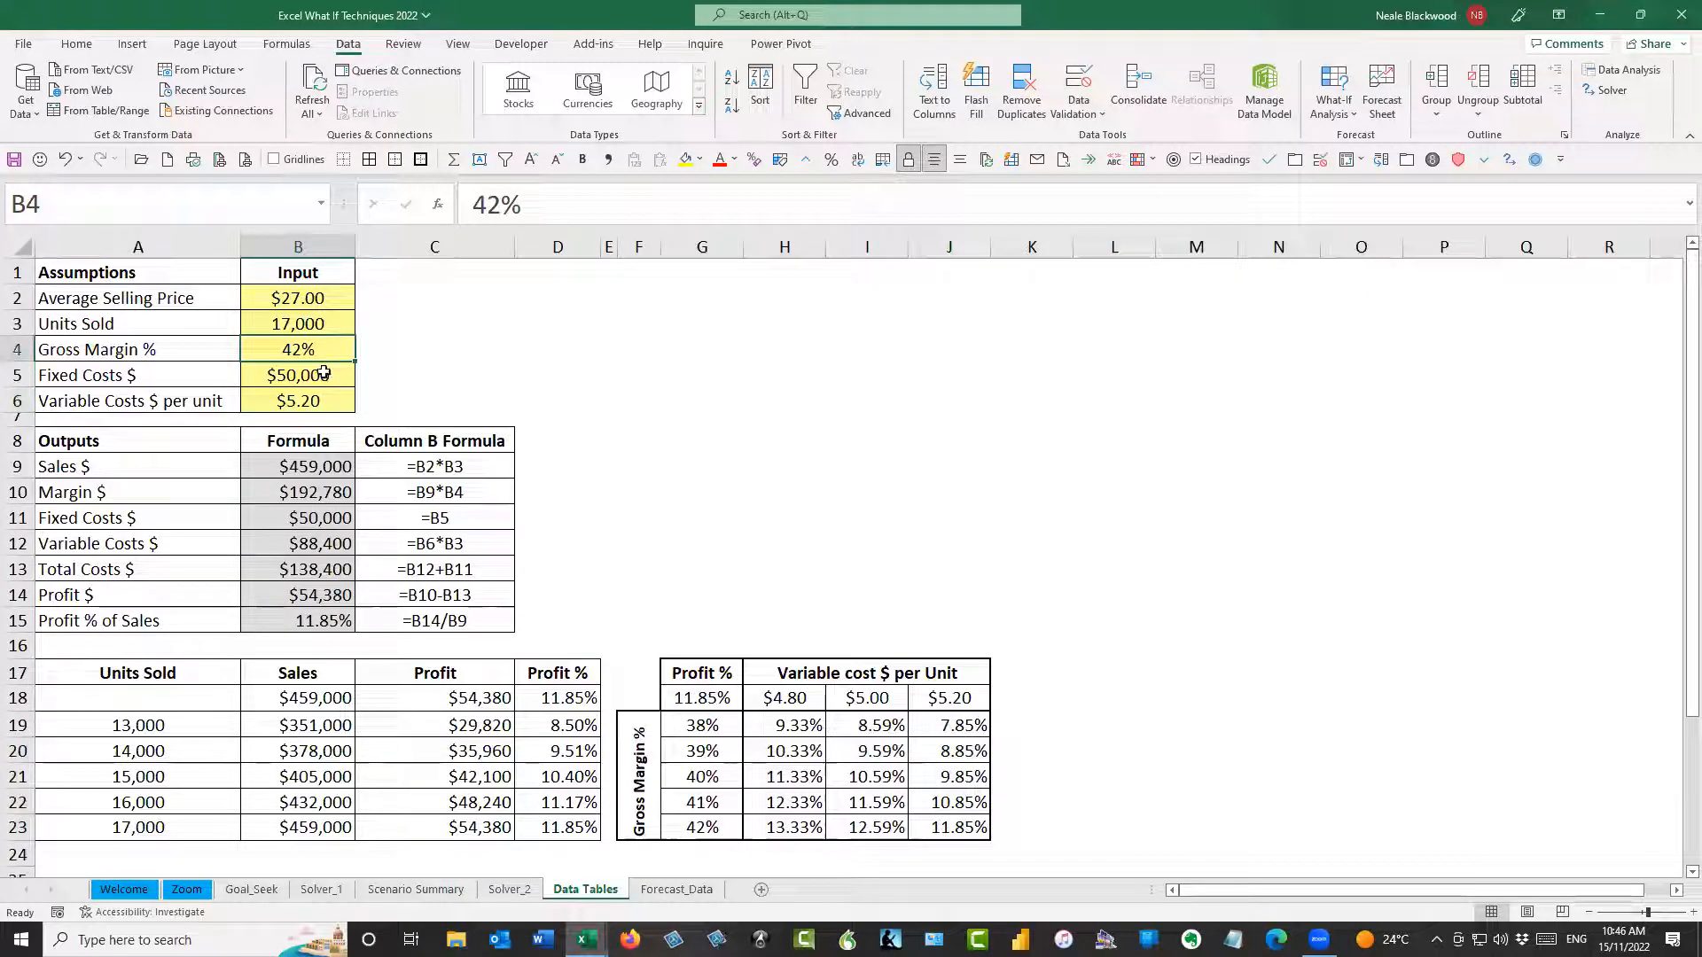
Set Fixed Costs $ in B5 to 100,000 to test its effect on both data tables
click(324, 370)
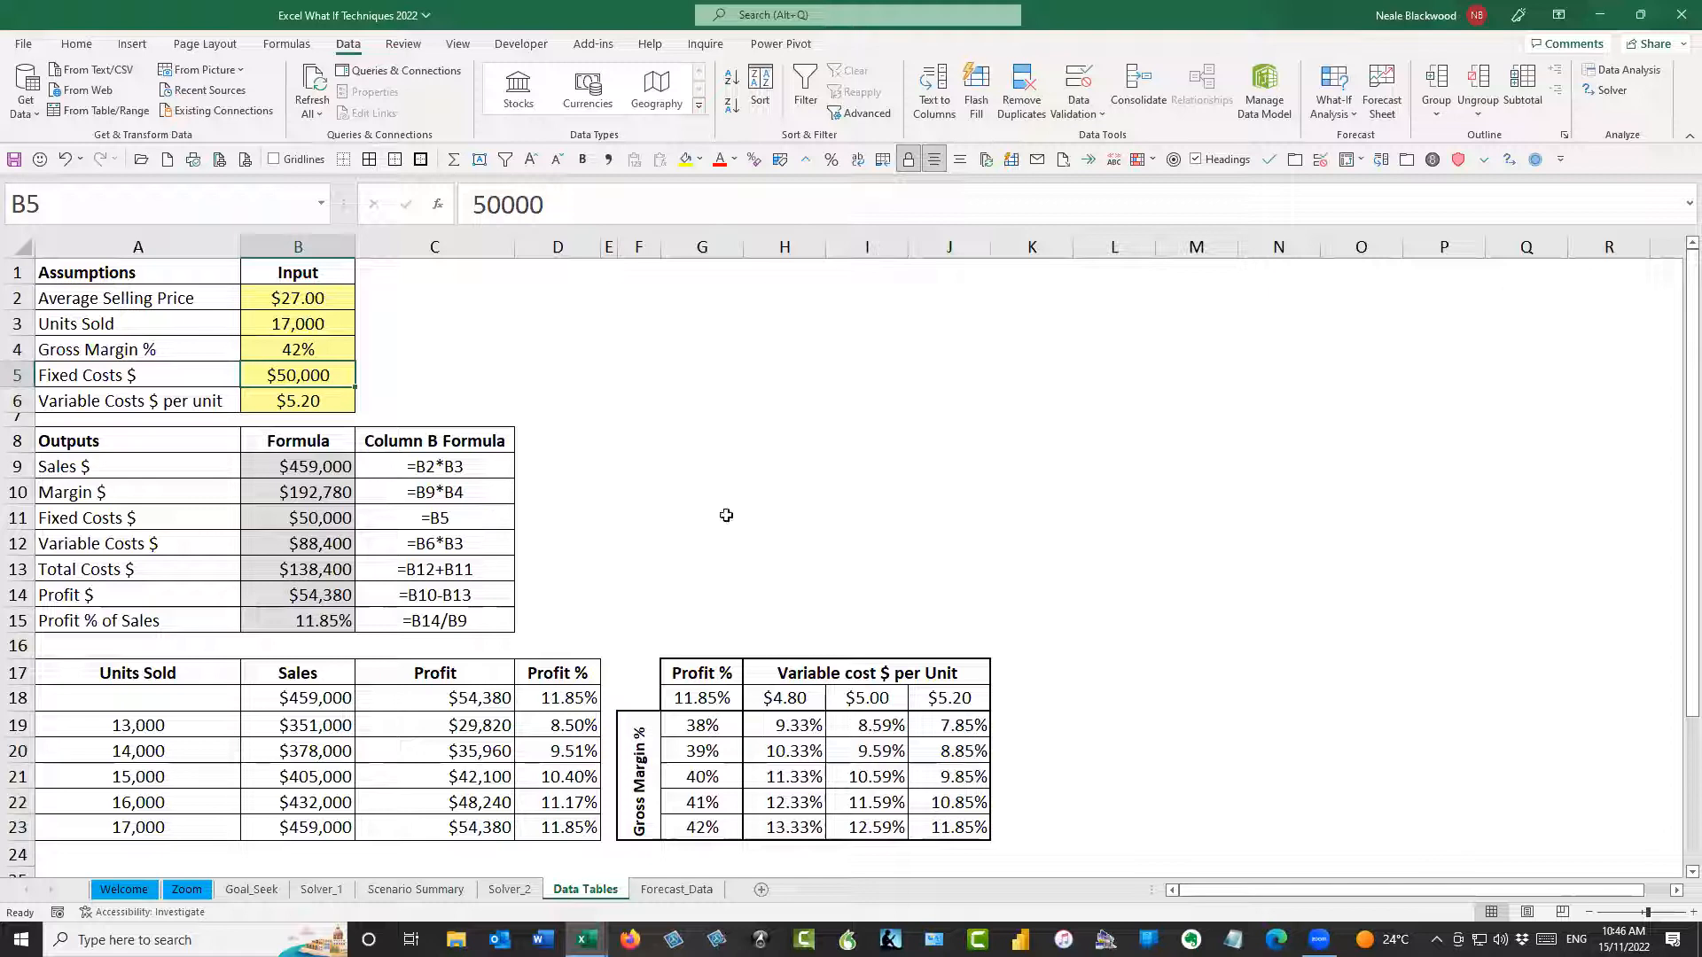
click(471, 205)
text(0)
key(Home)
text(10)
key(Delete)
key(Delete)
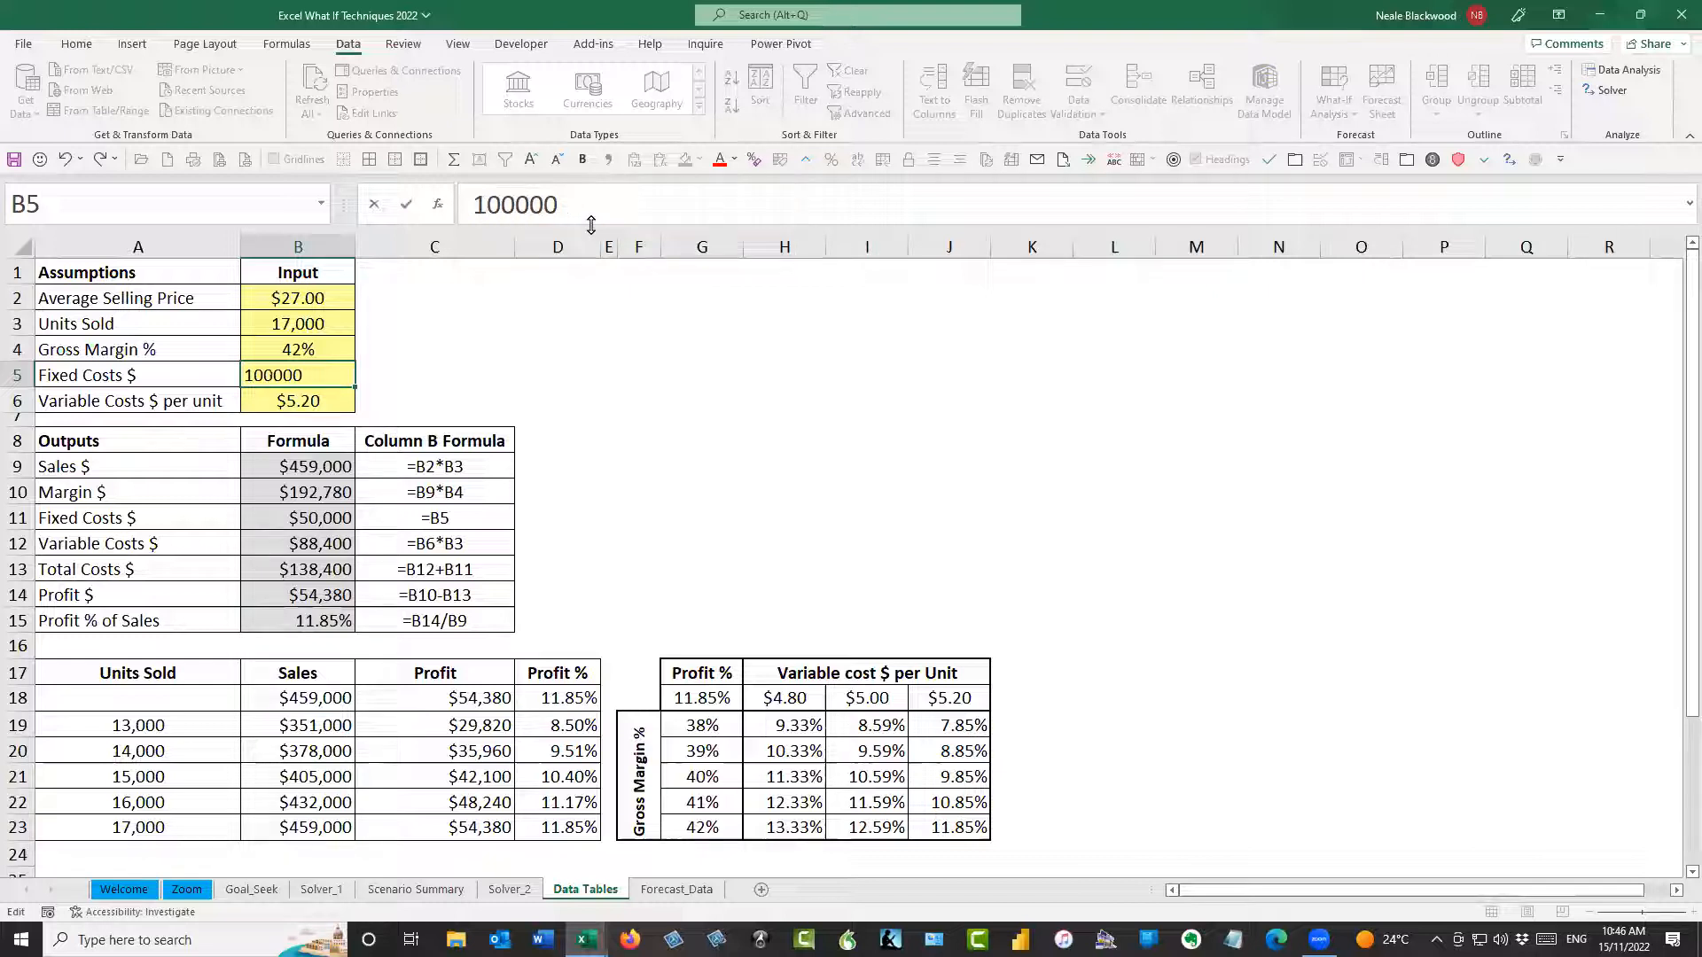
key(Return)
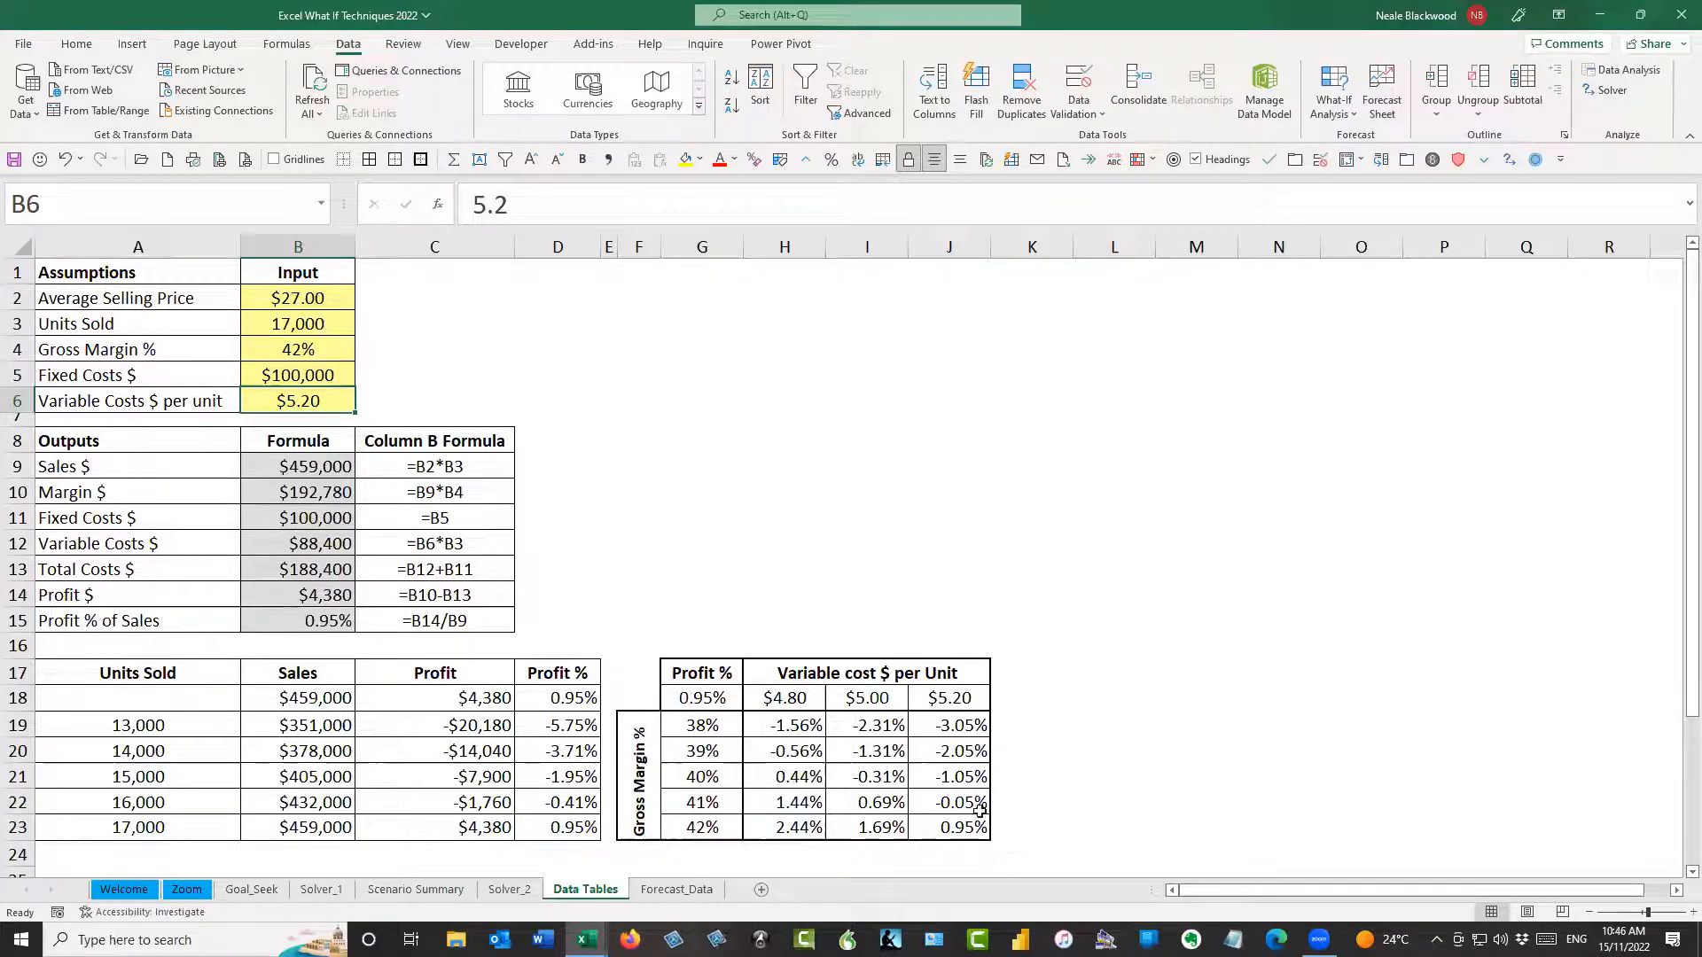
Set Fixed Costs $ in B5 back to 50,000
click(326, 372)
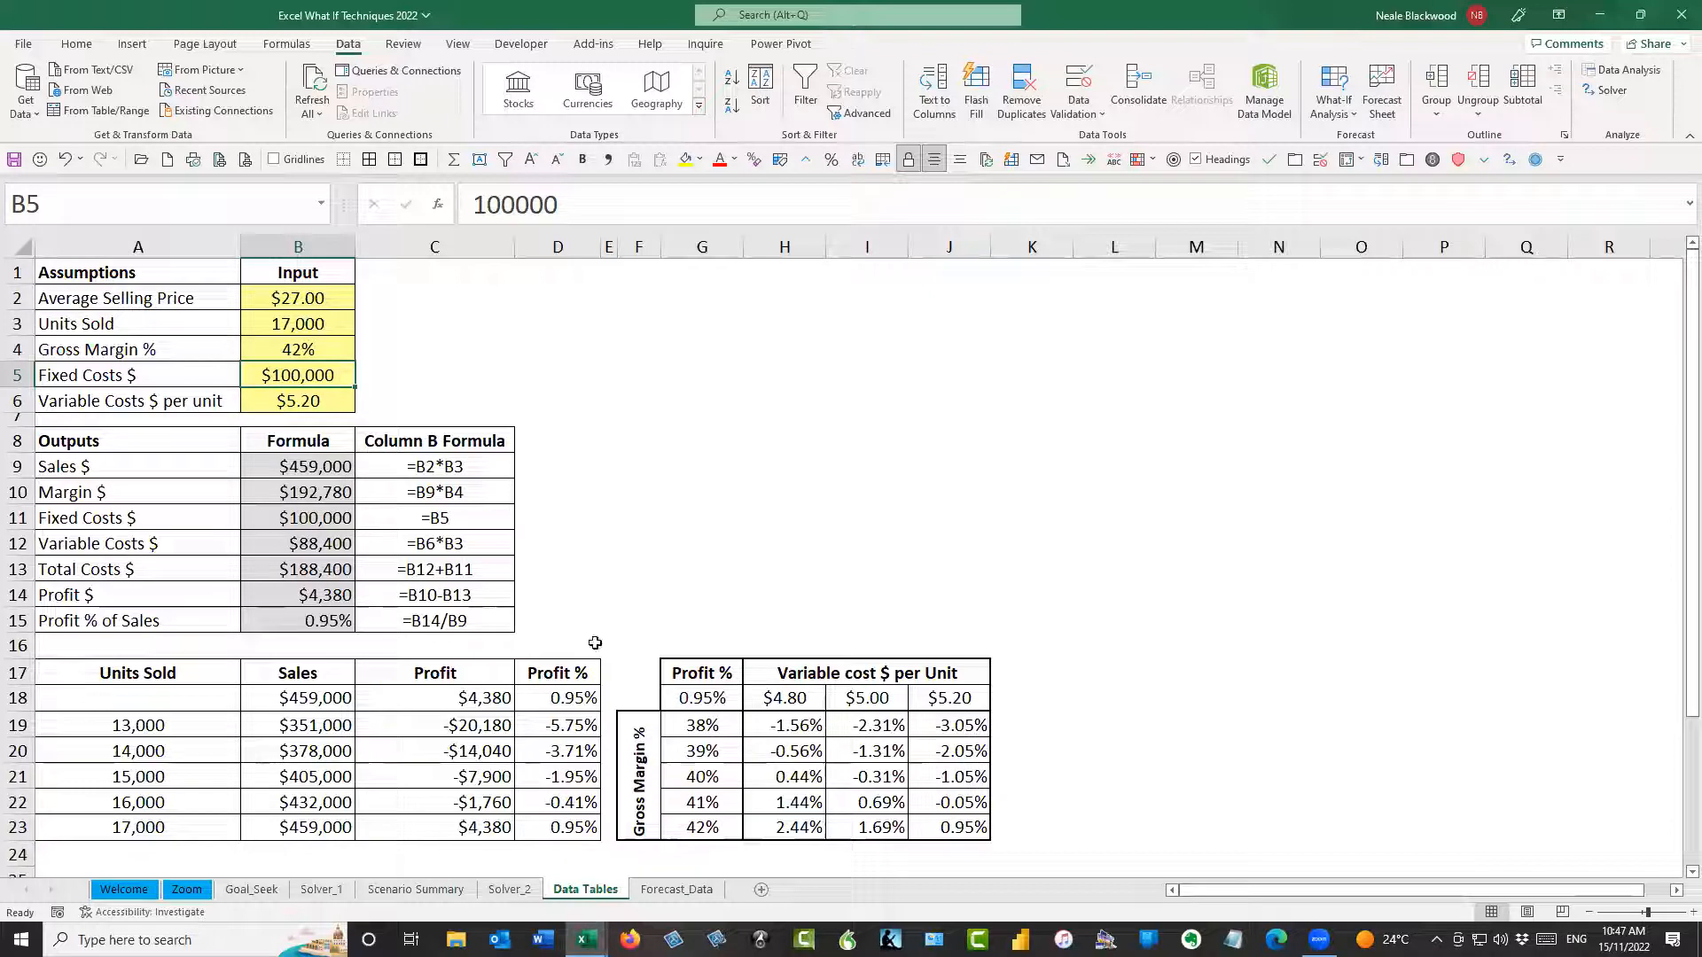
text(5)
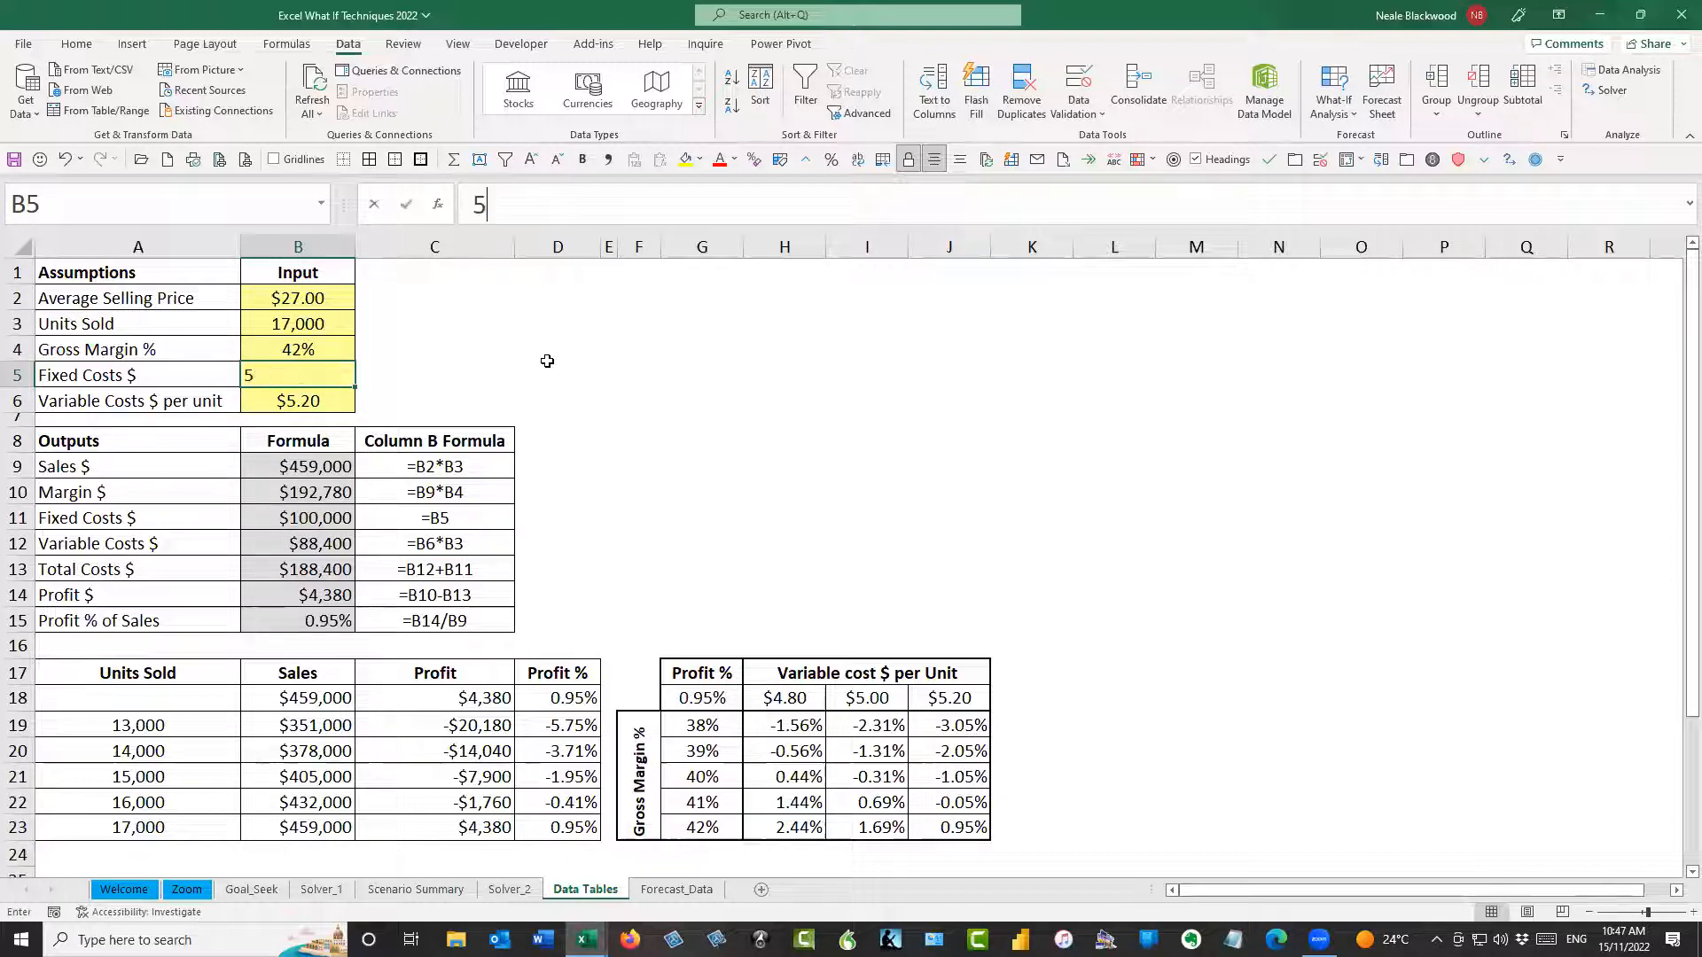
text(0,0000)
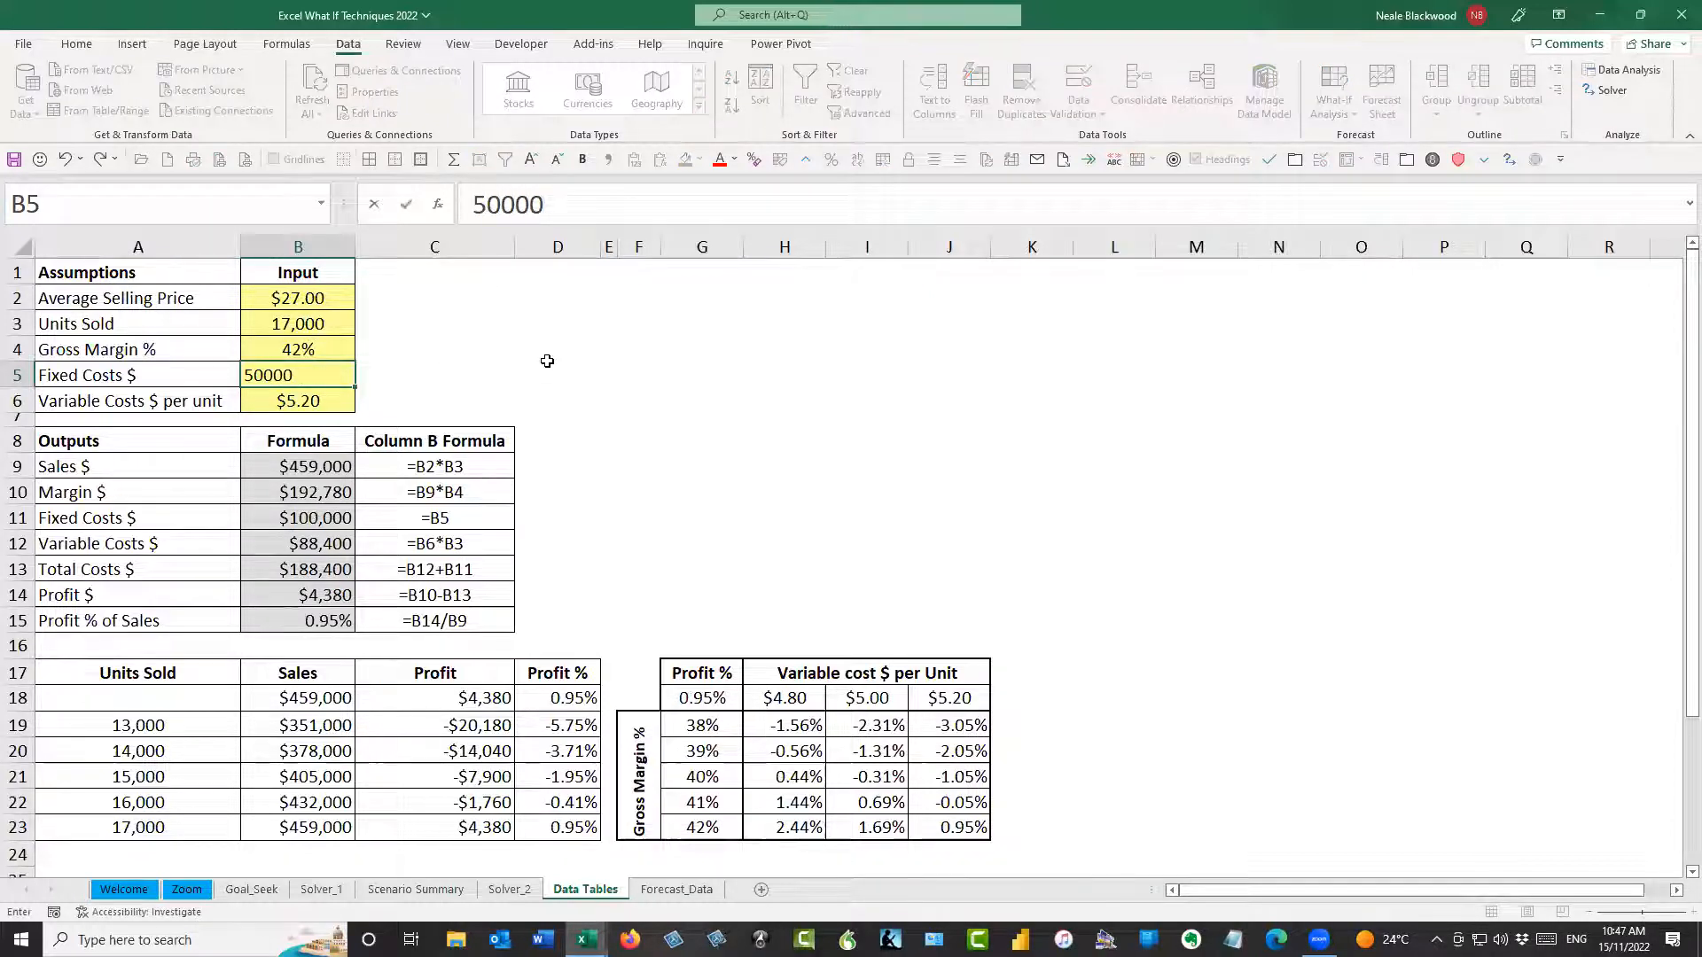
key(Return)
Set Variable Costs $ per unit in B6 to $10.00 and examine the two-variable results in H19:J23
click(791, 726)
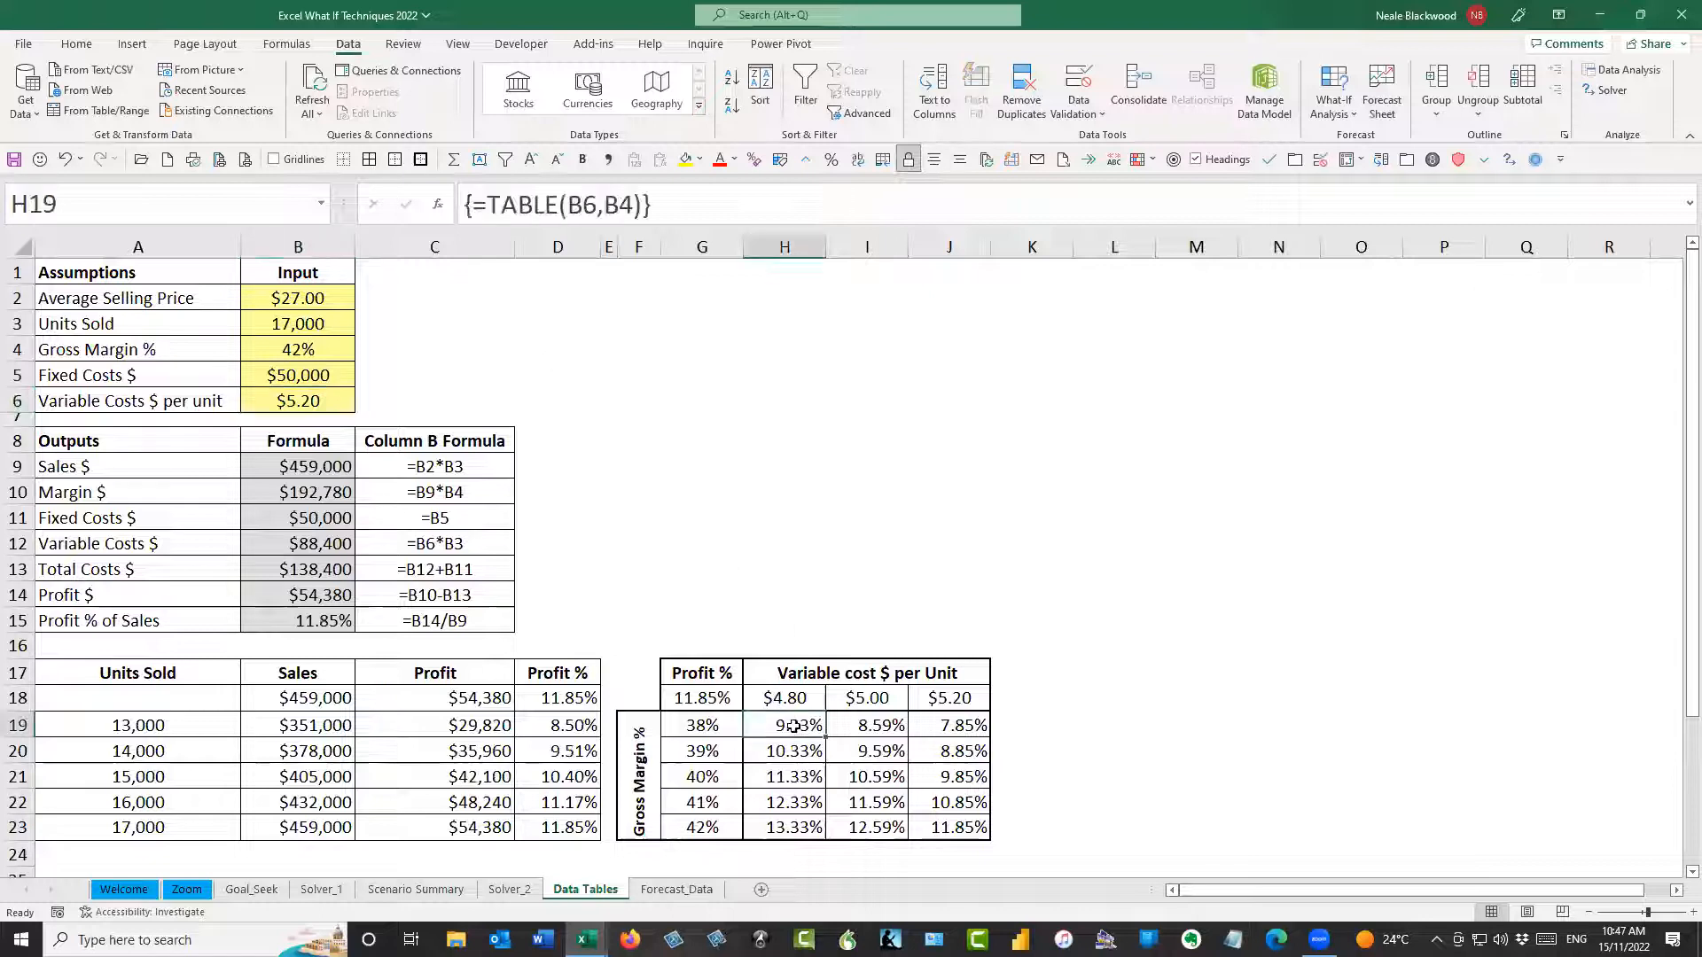
click(347, 401)
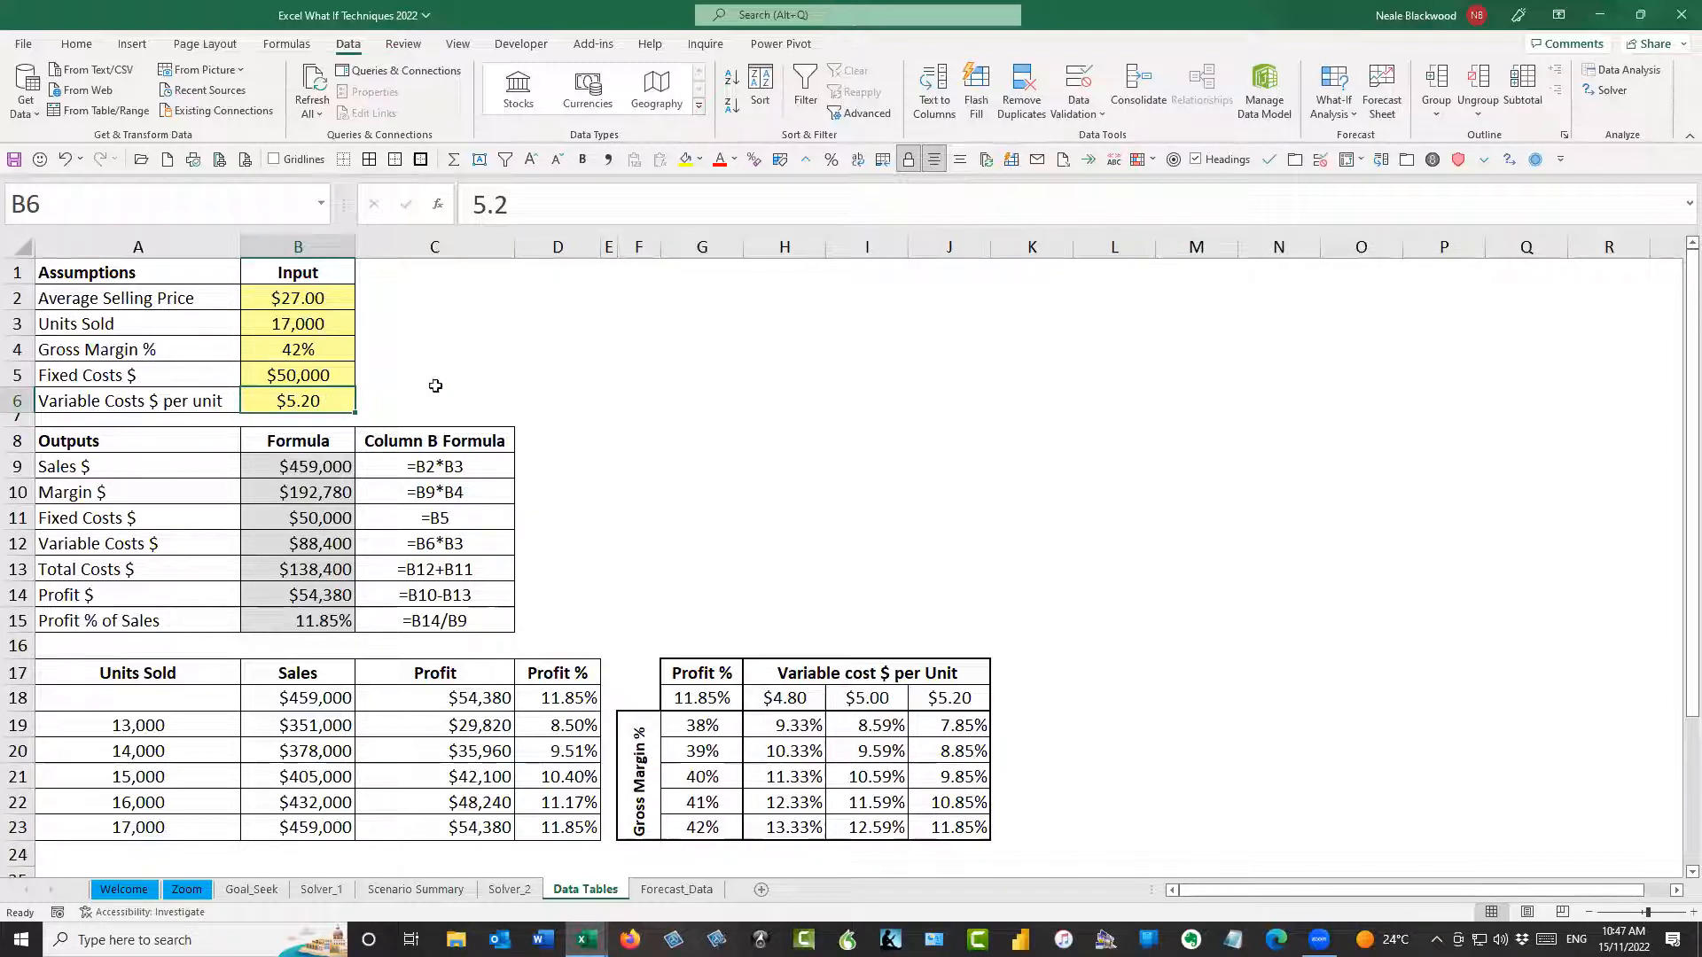
text(10)
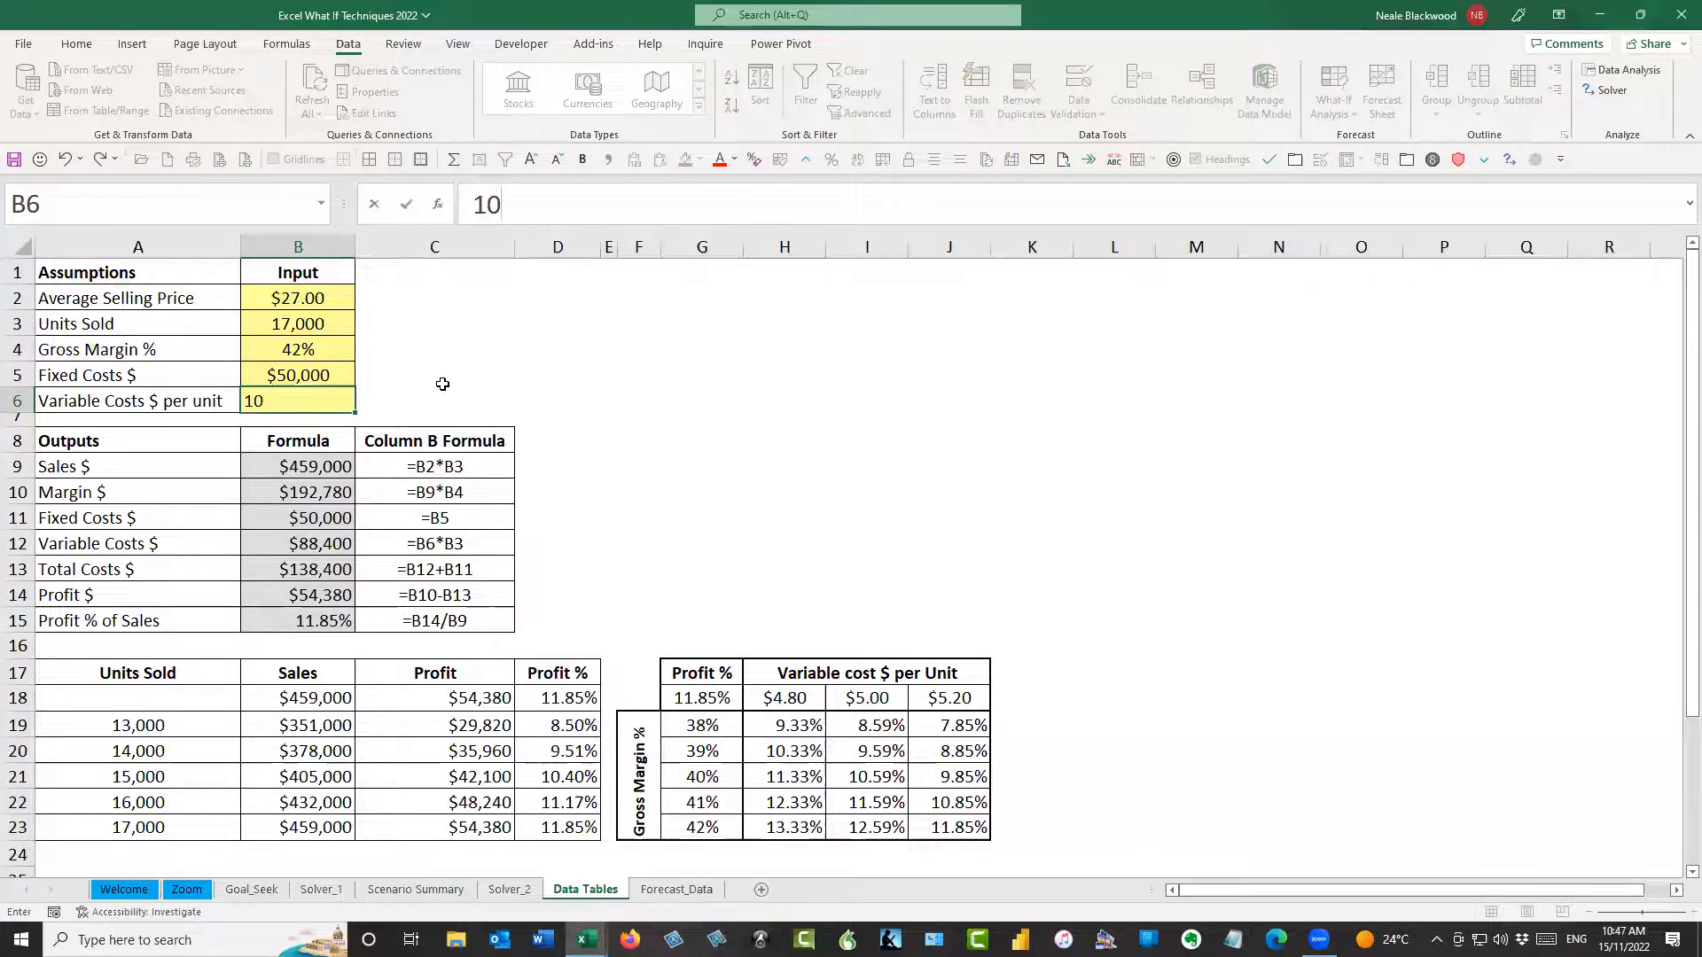
key(Return)
drag(797, 727, 957, 825)
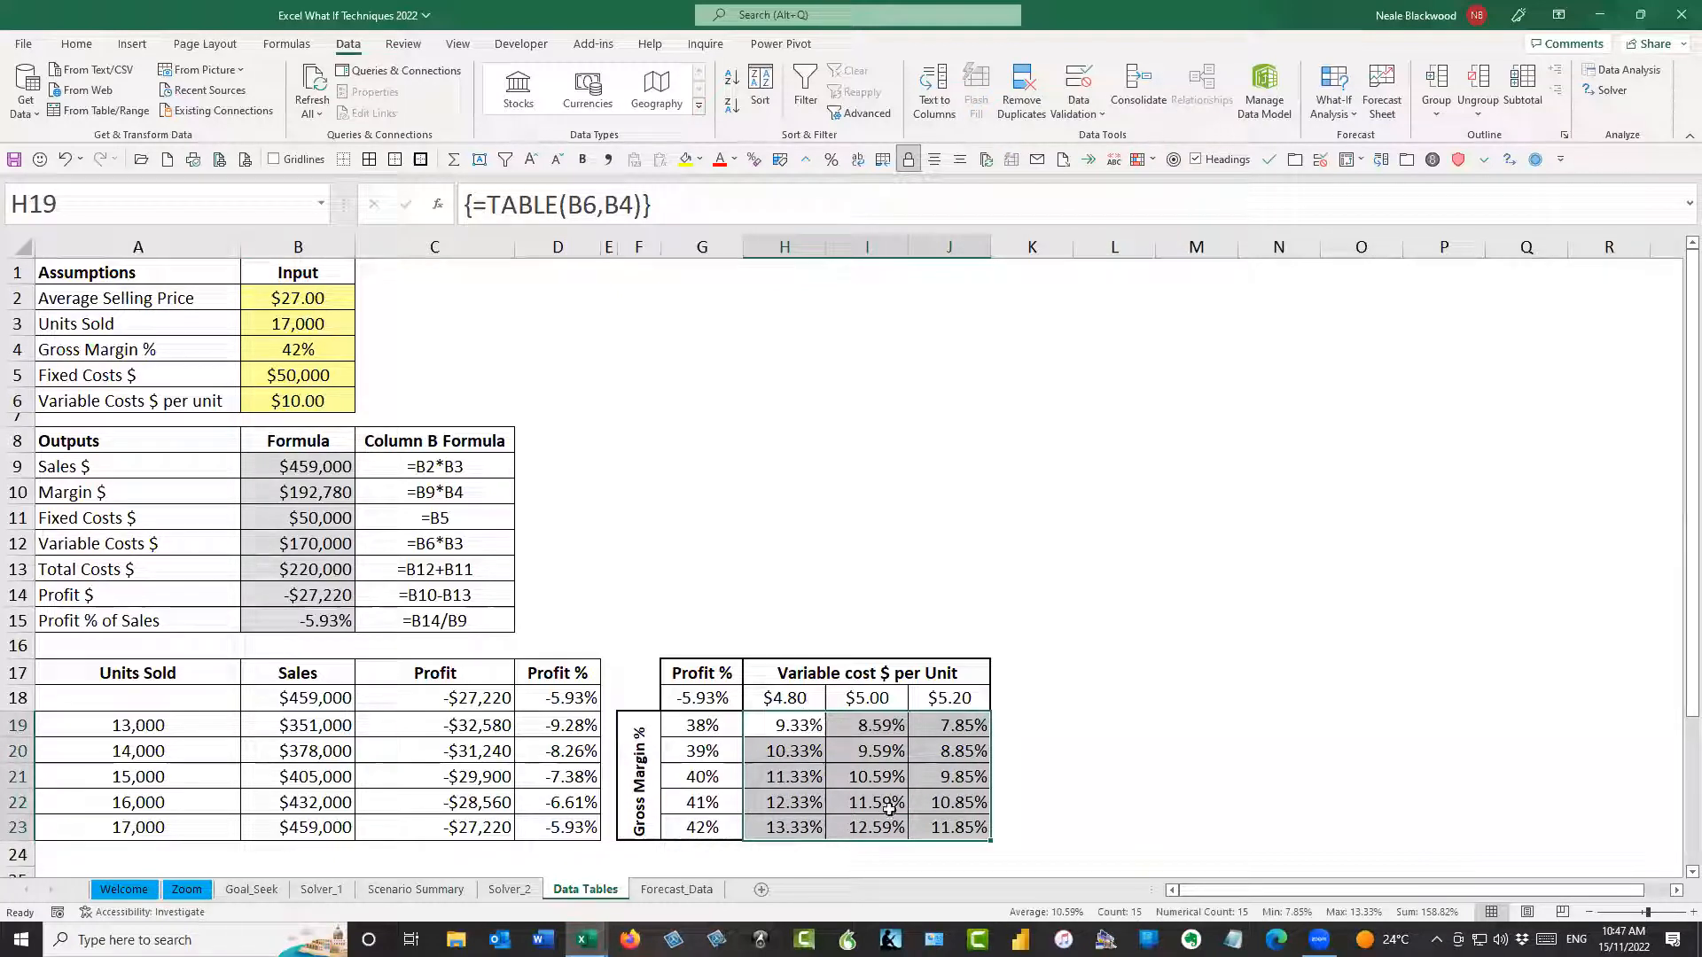
Set Variable Costs $ per unit in B6 to $5.00
click(289, 406)
text(5)
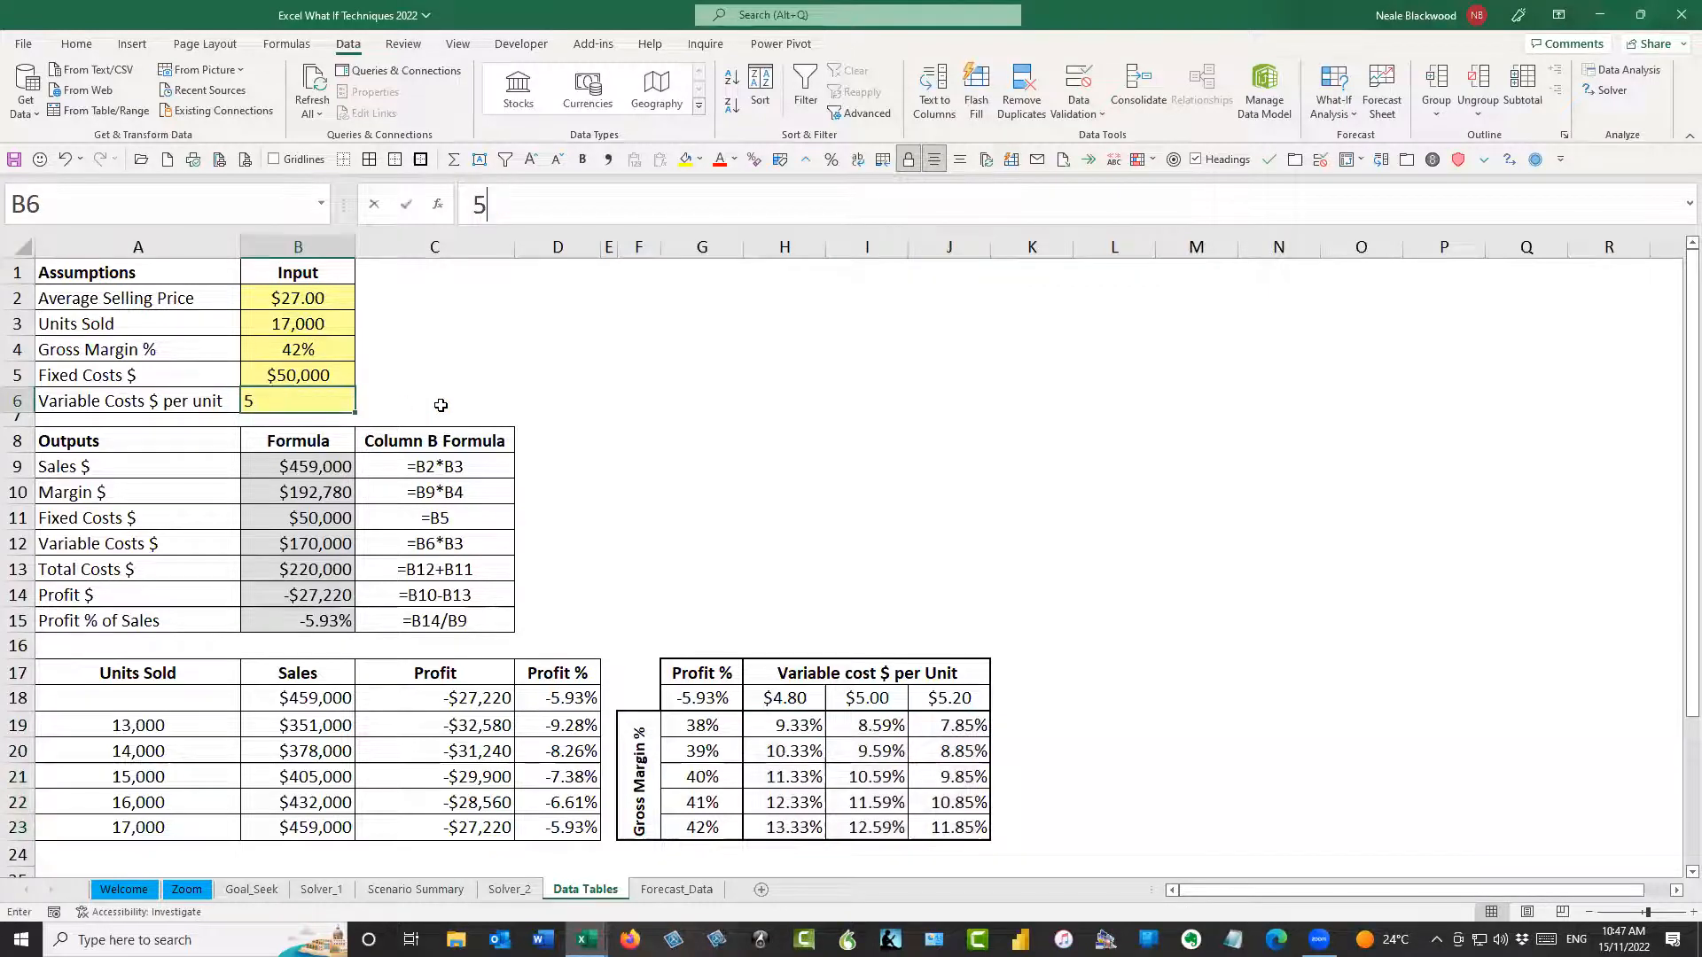
key(Return)
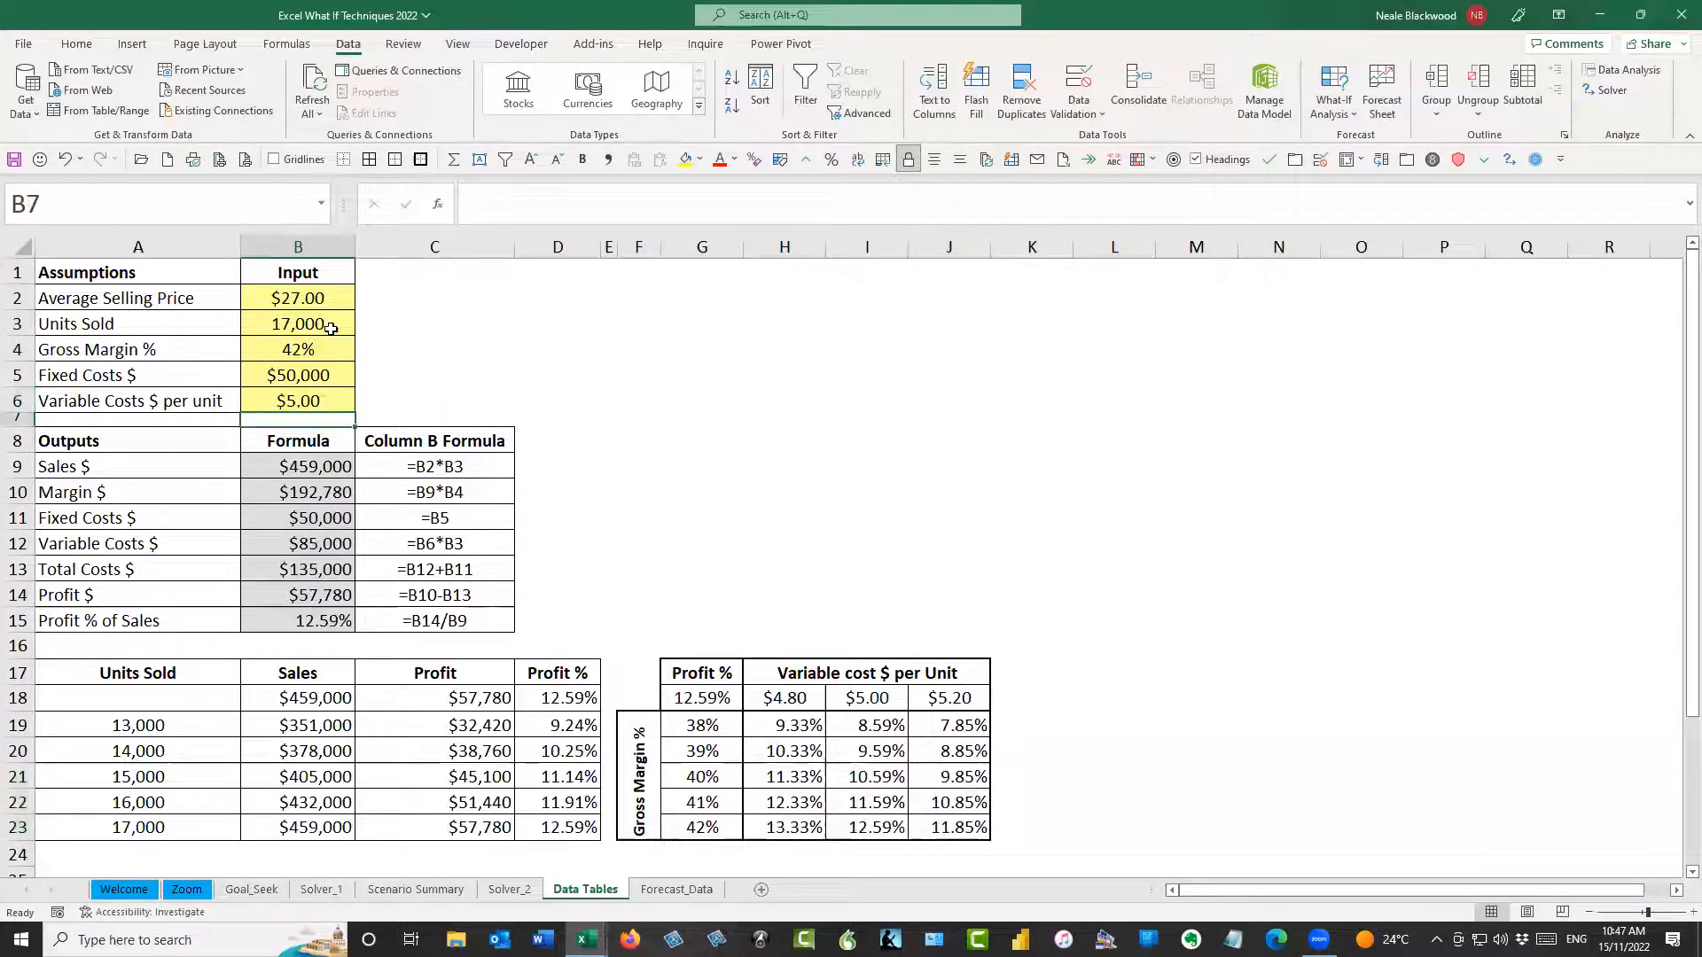
Review the two-variable table's TABLE formula in H19, the corner formula in G18 and the whole block F17:J23
click(768, 732)
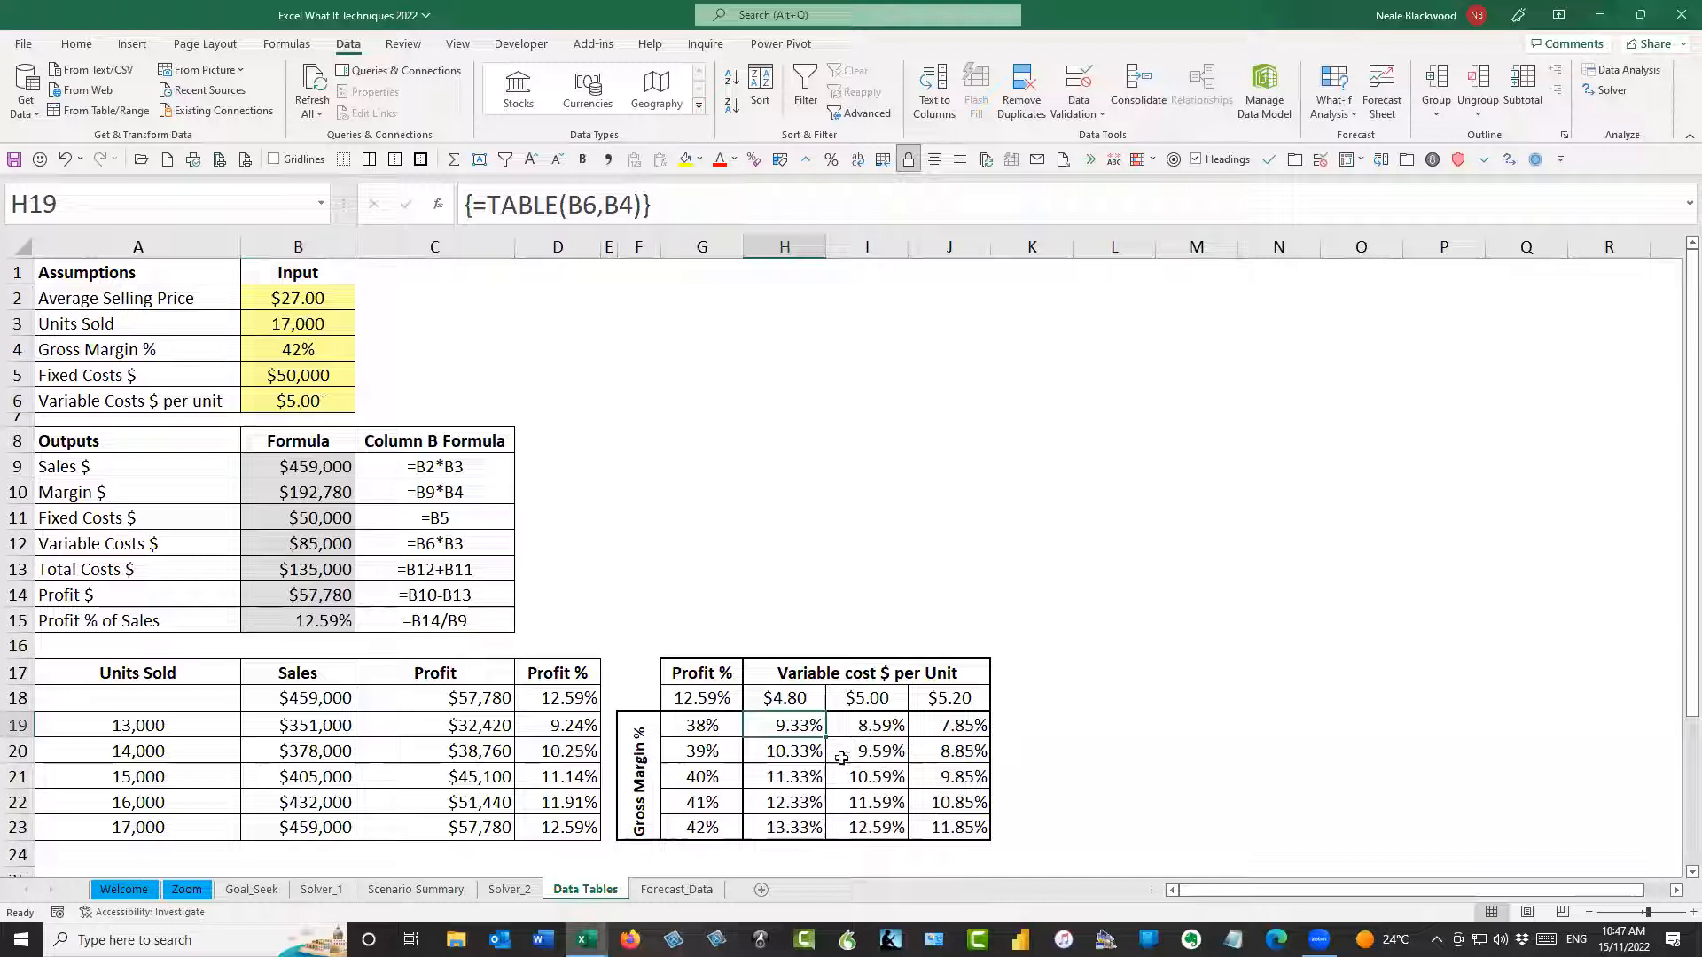
click(694, 675)
click(705, 700)
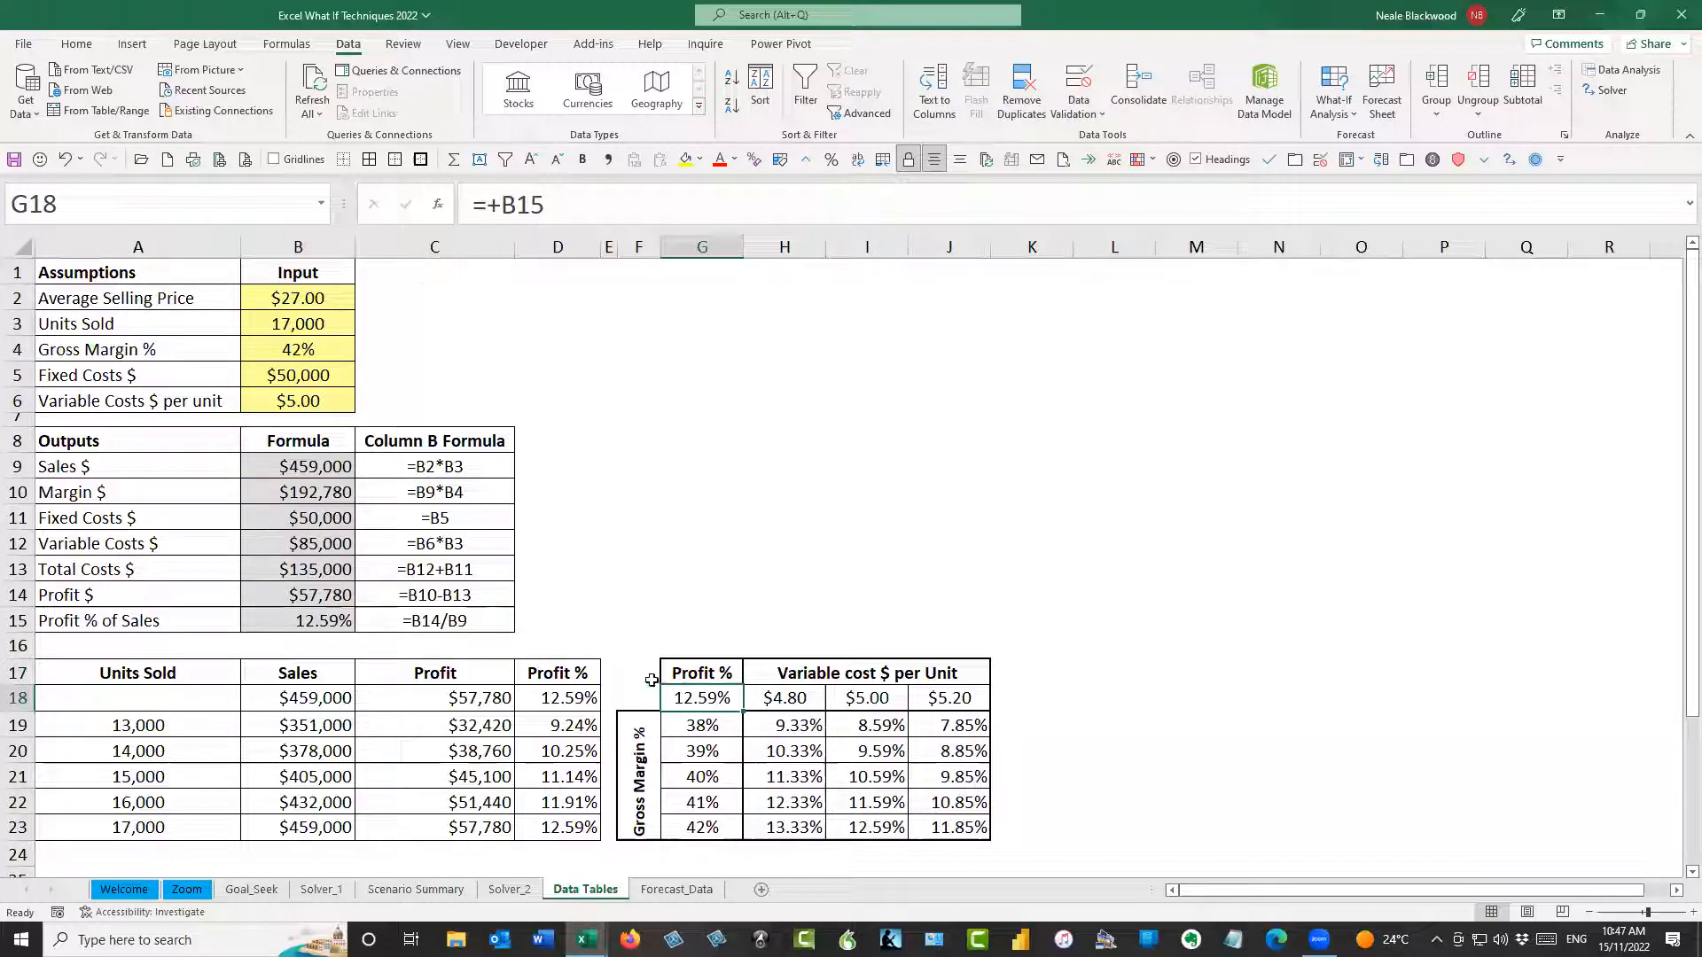
drag(641, 672, 936, 824)
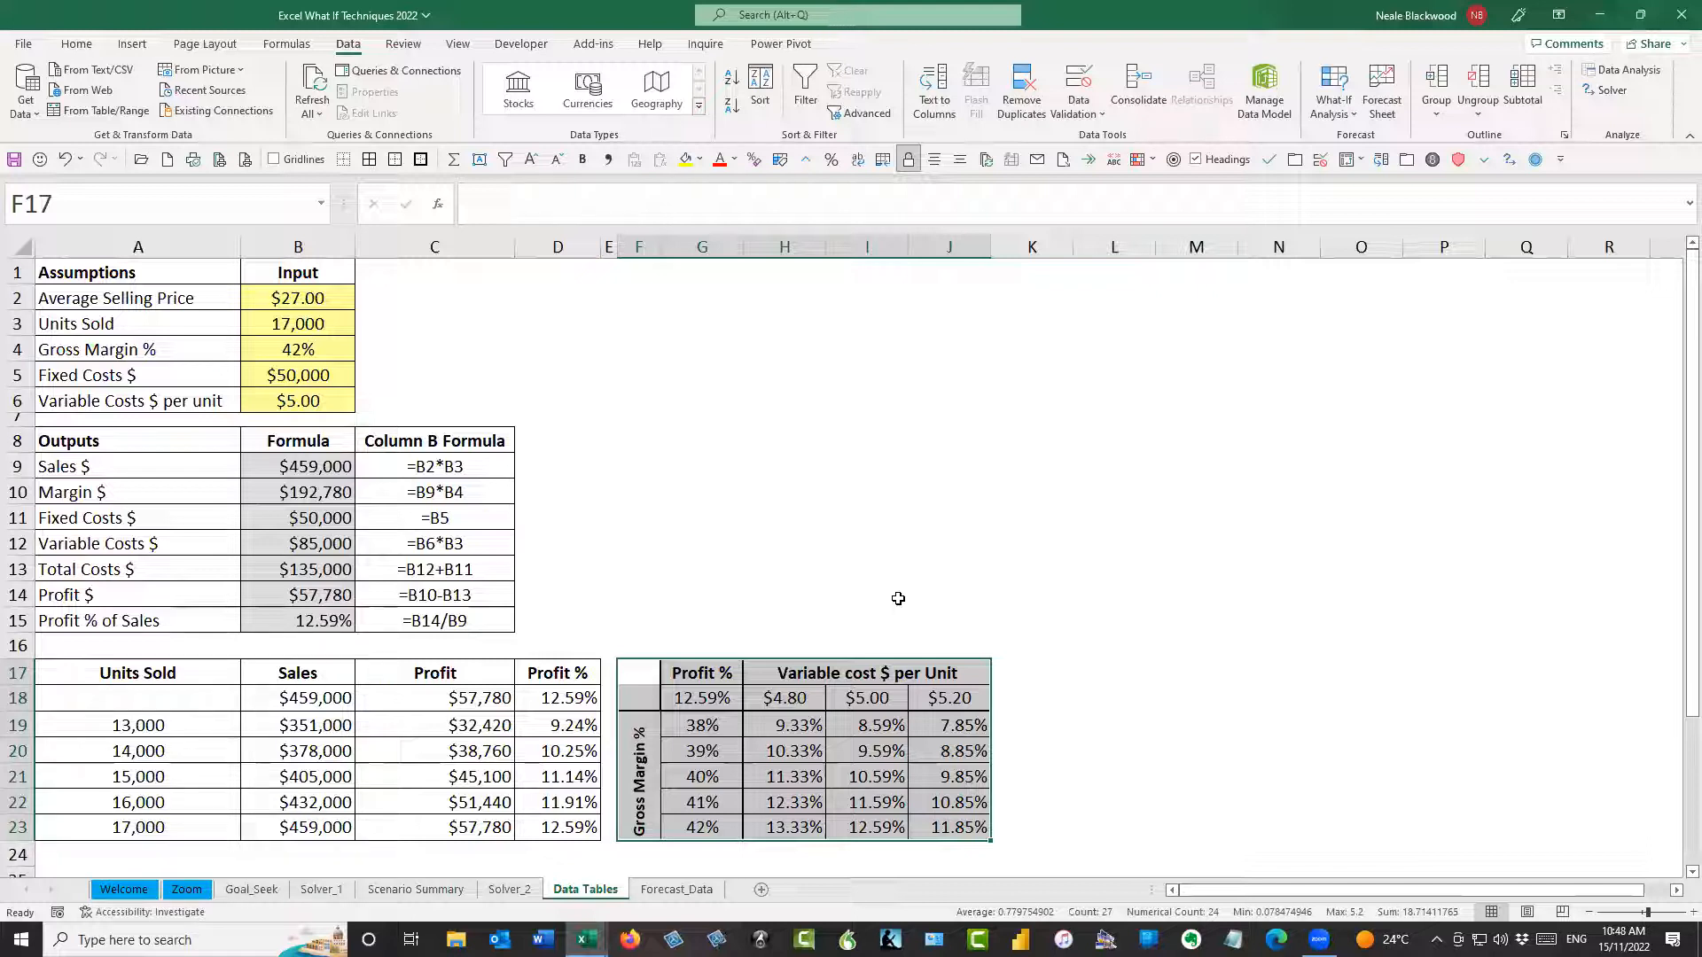
click(651, 535)
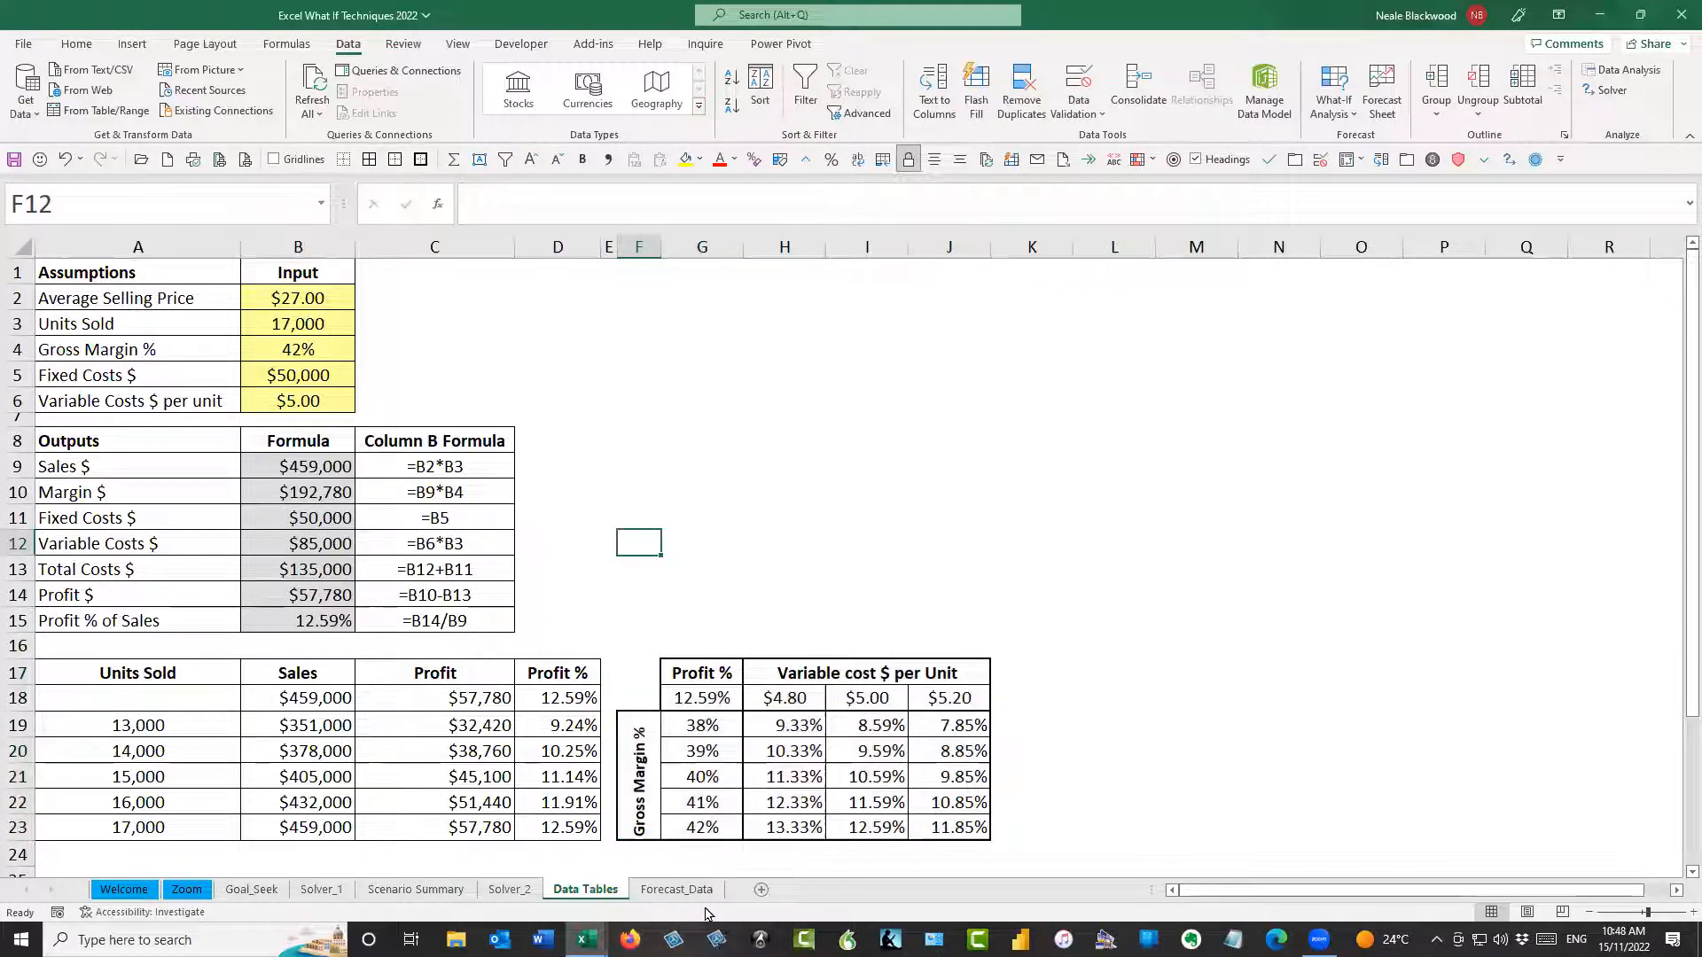
Open the Forecast_Data sheet and examine the Date and Airport Passengers columns from their first to last rows
click(681, 889)
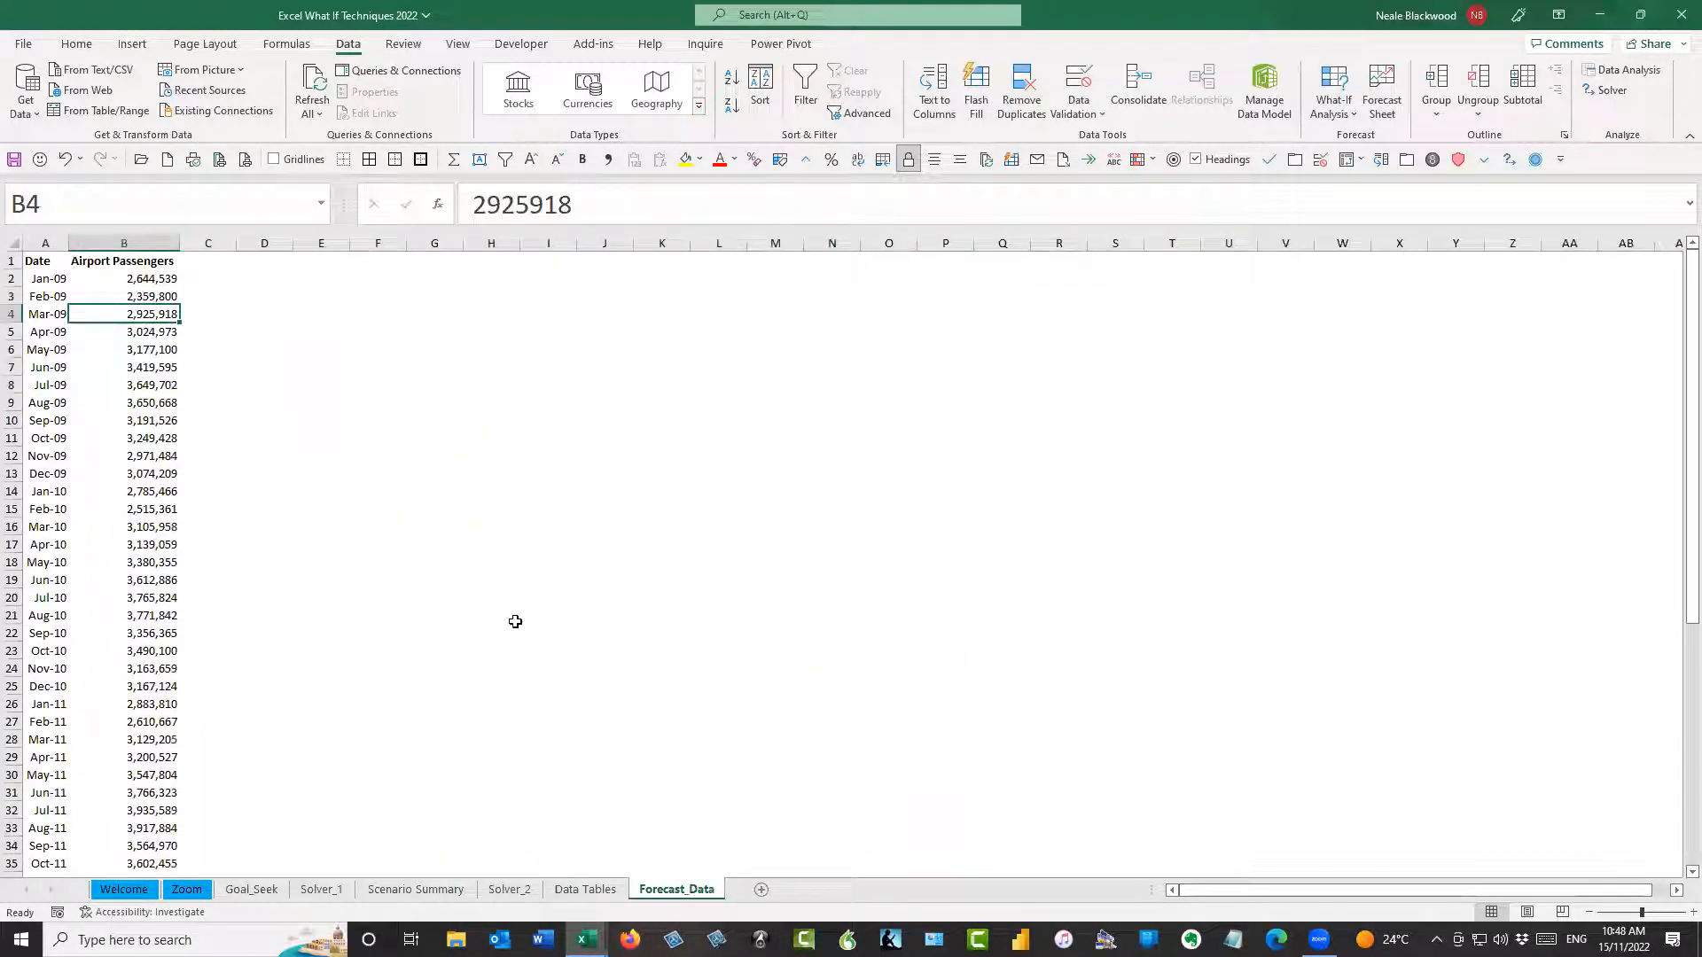
ctrl+scroll(408, 596, up, 5)
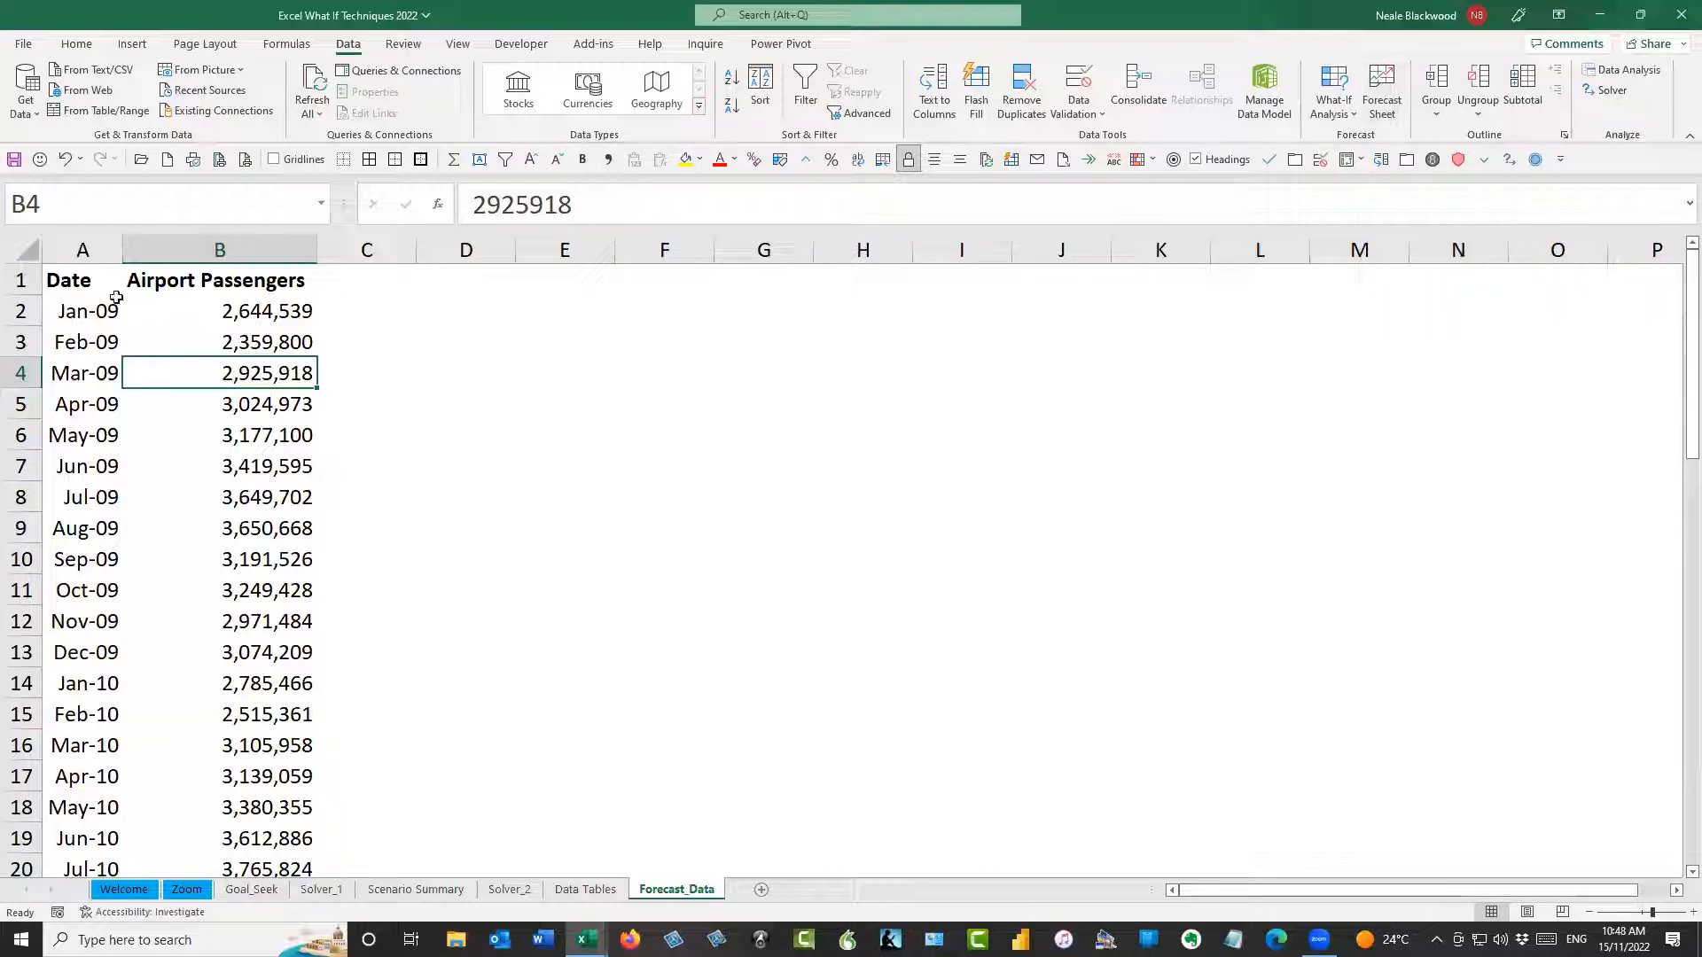
click(104, 306)
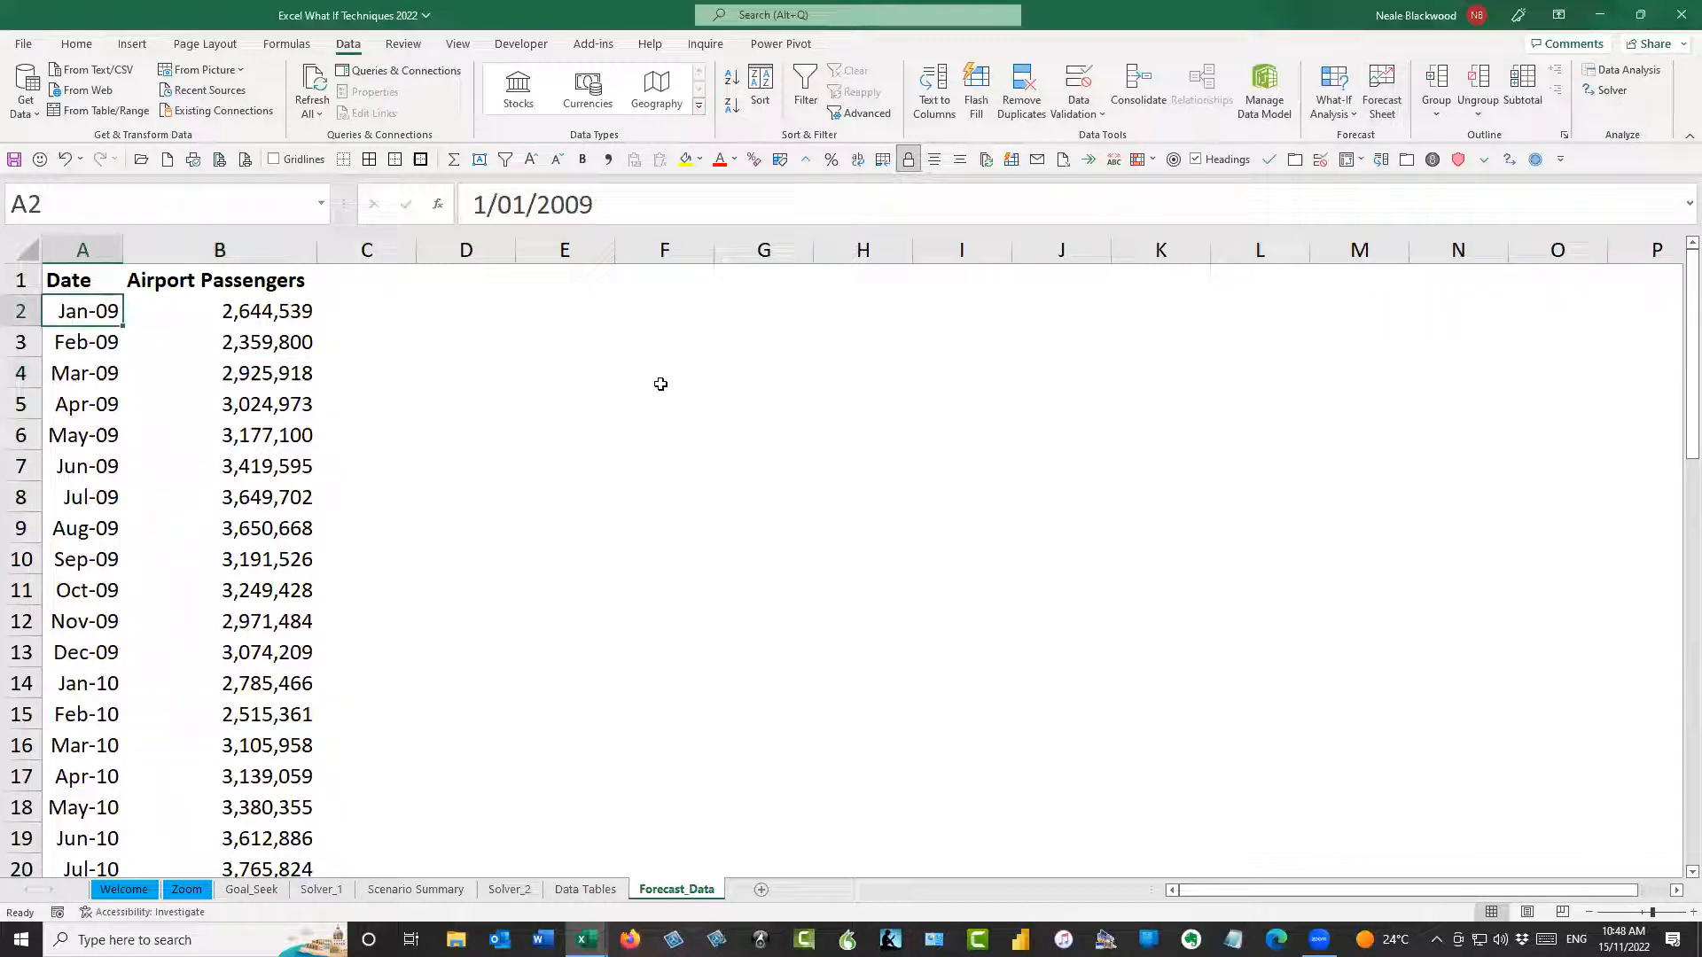
key(ctrl+Down)
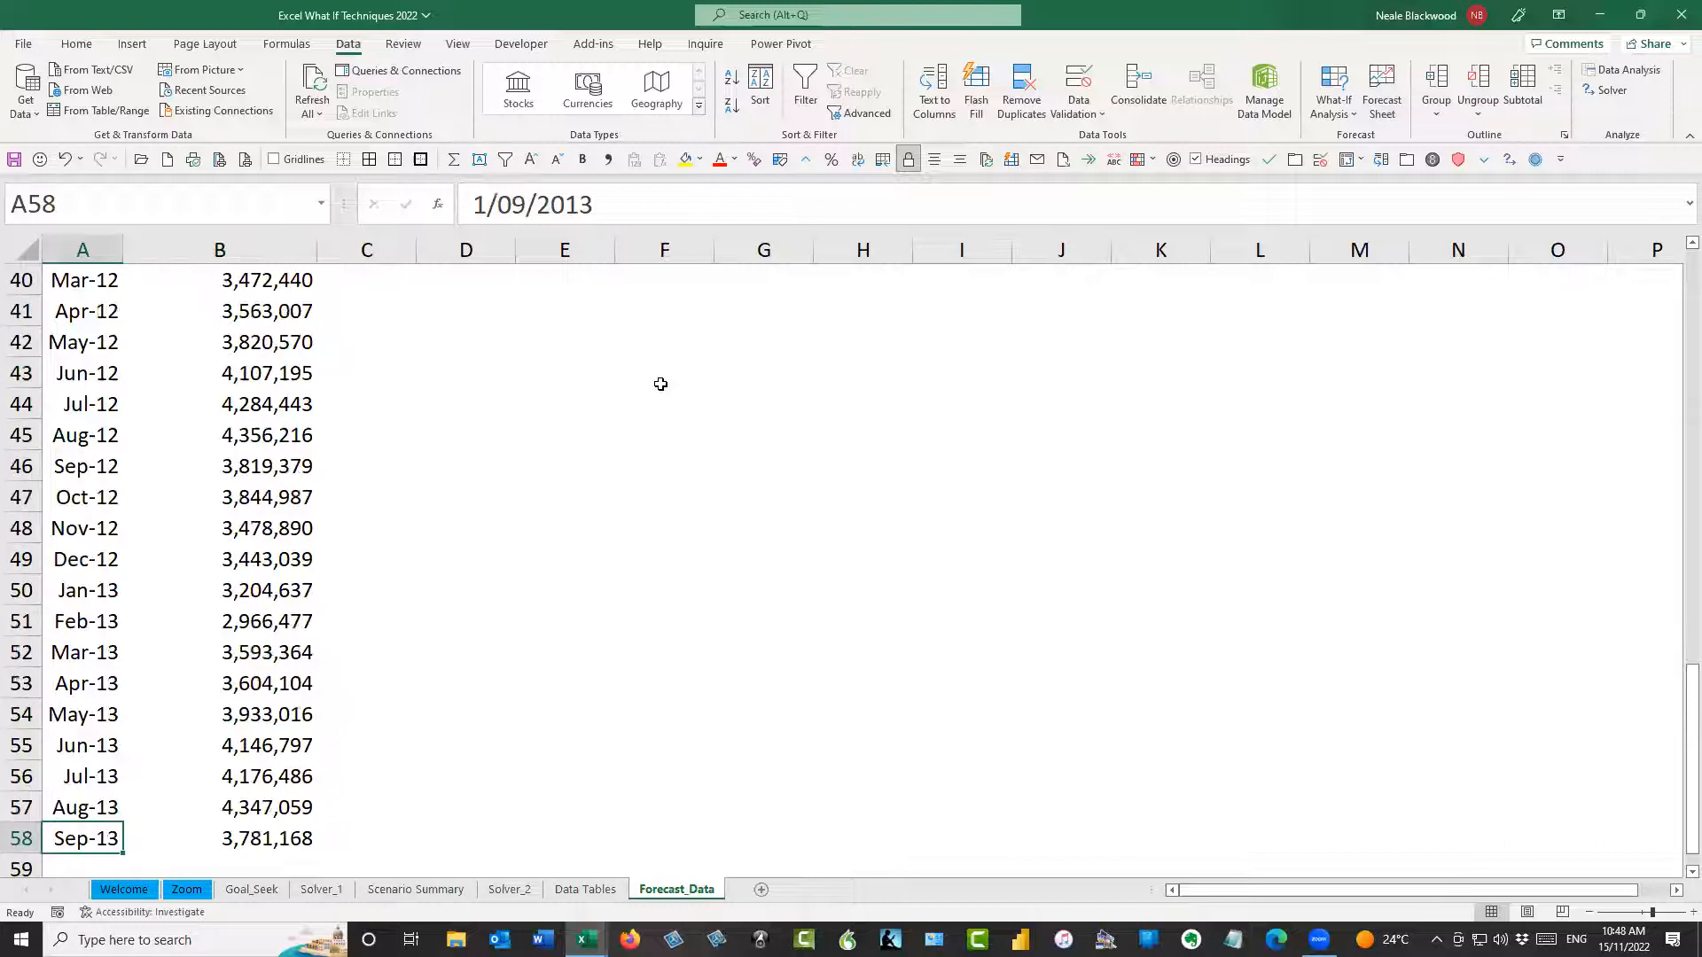
key(ctrl+Up)
key(Down)
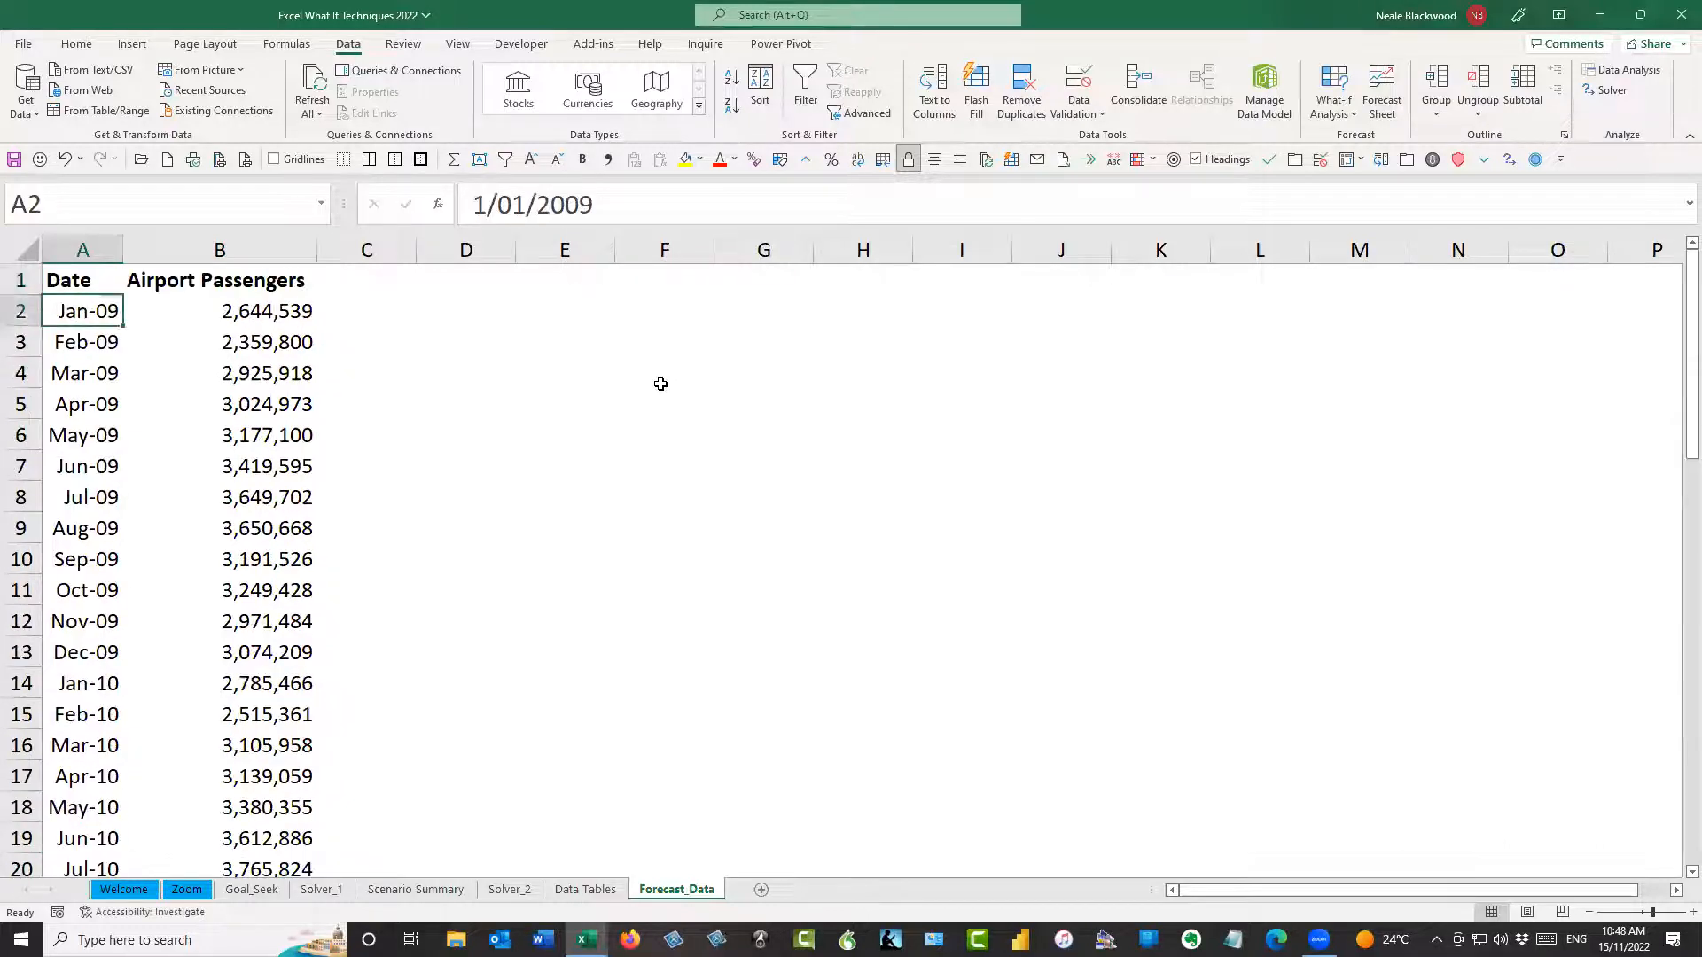
key(ctrl+Down)
key(ctrl+Up)
key(Right)
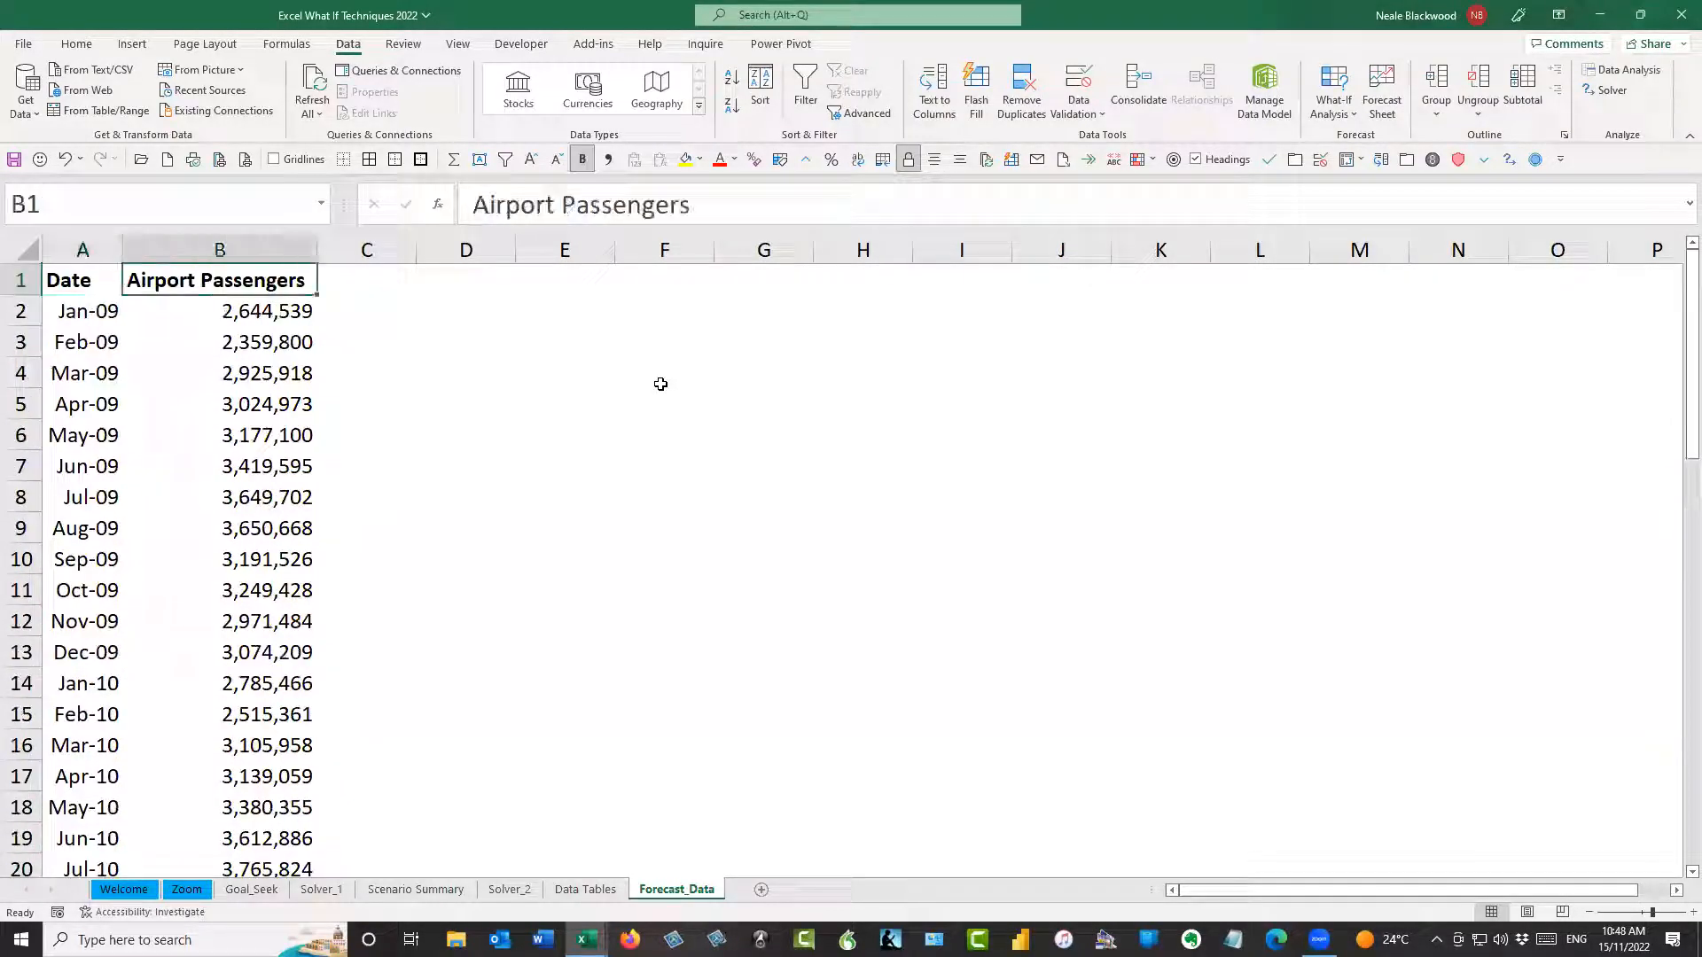
key(Down)
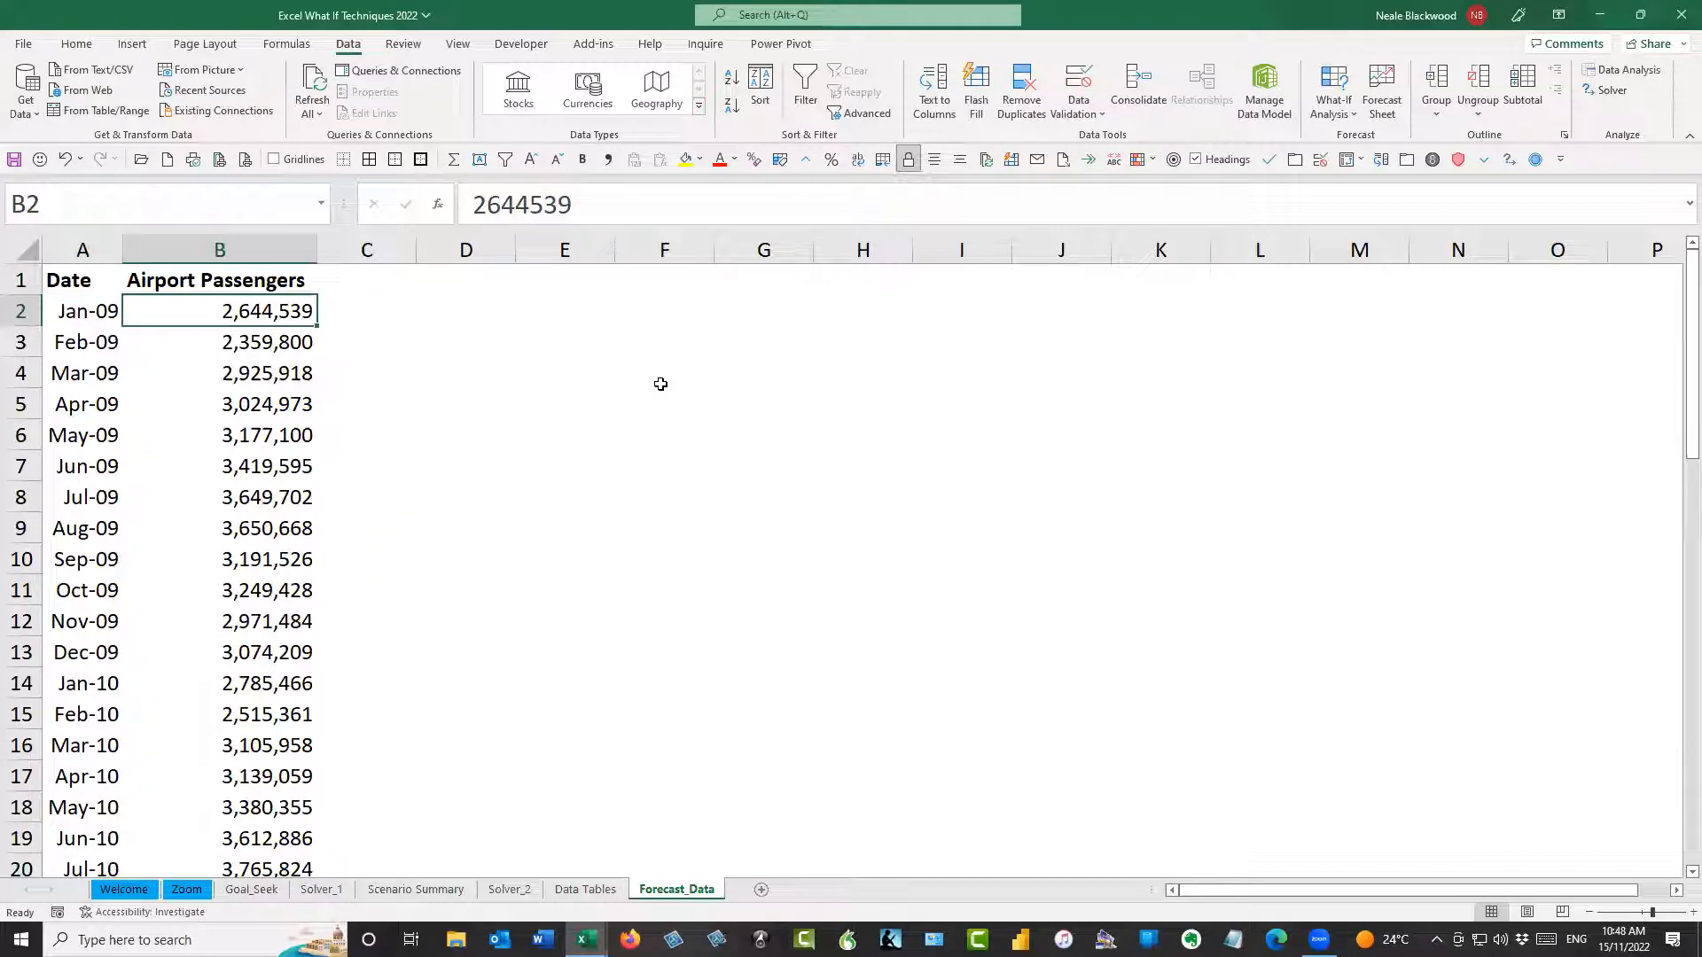
key(ctrl+Down)
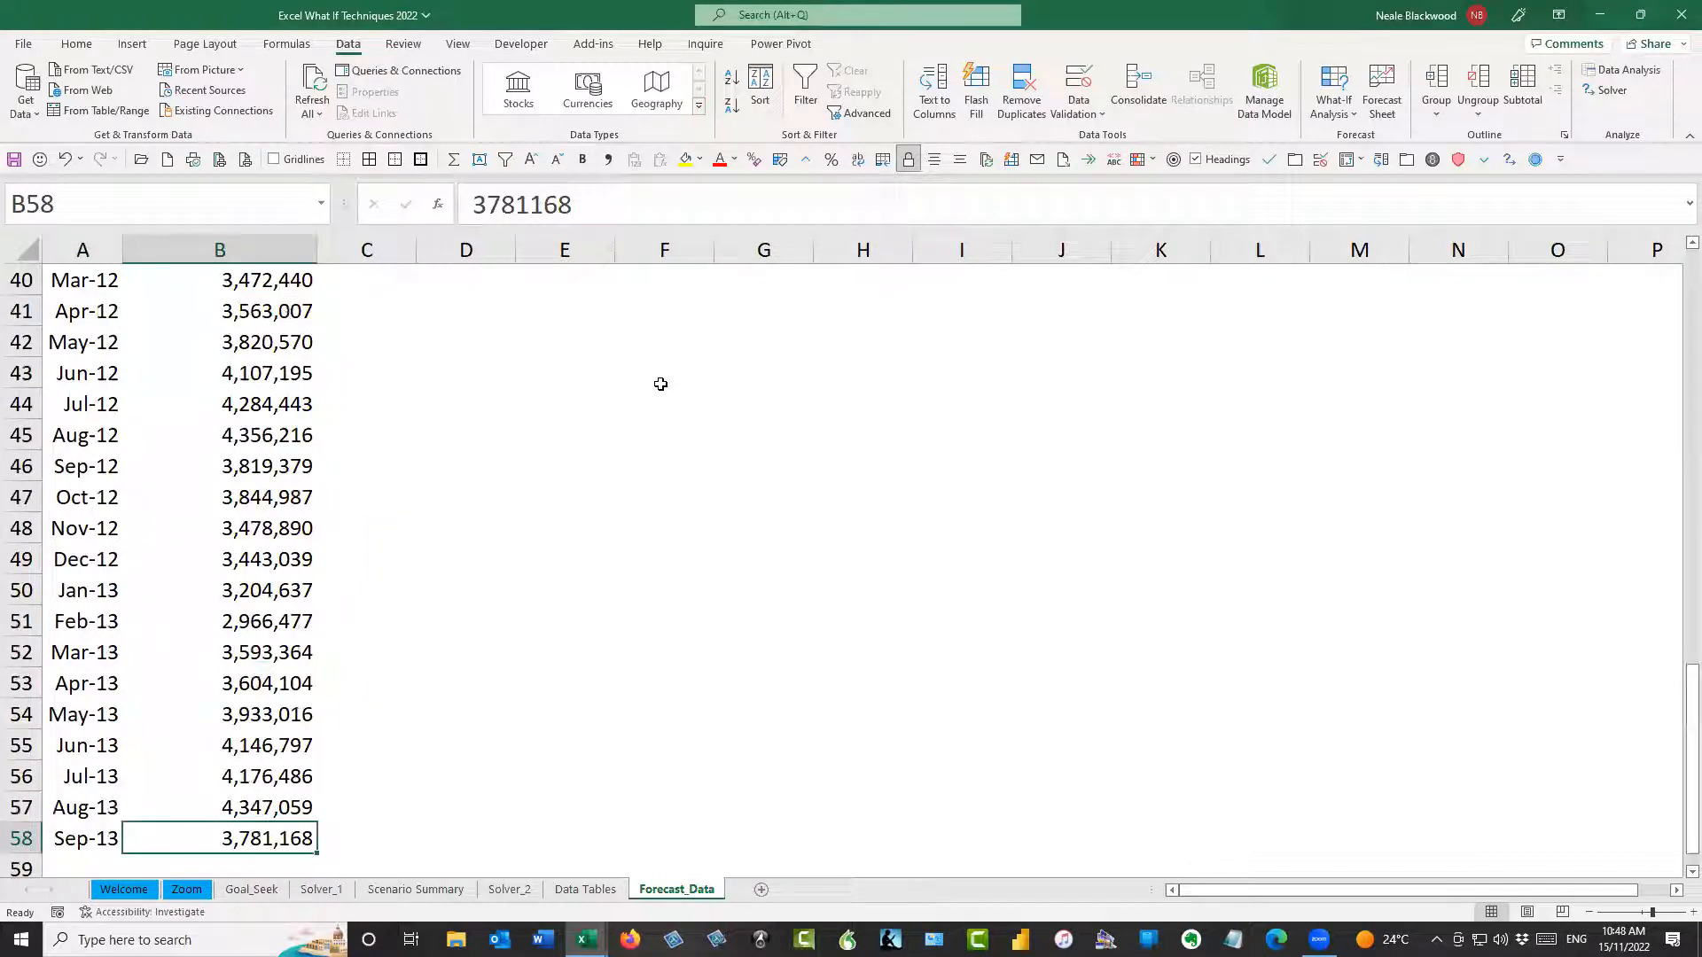
Create a line-chart forecast worksheet from the airport passenger data ending 1/09/2015, and place its chart beside the table, clear of the data
key(ctrl+Up)
key(Left)
key(Down)
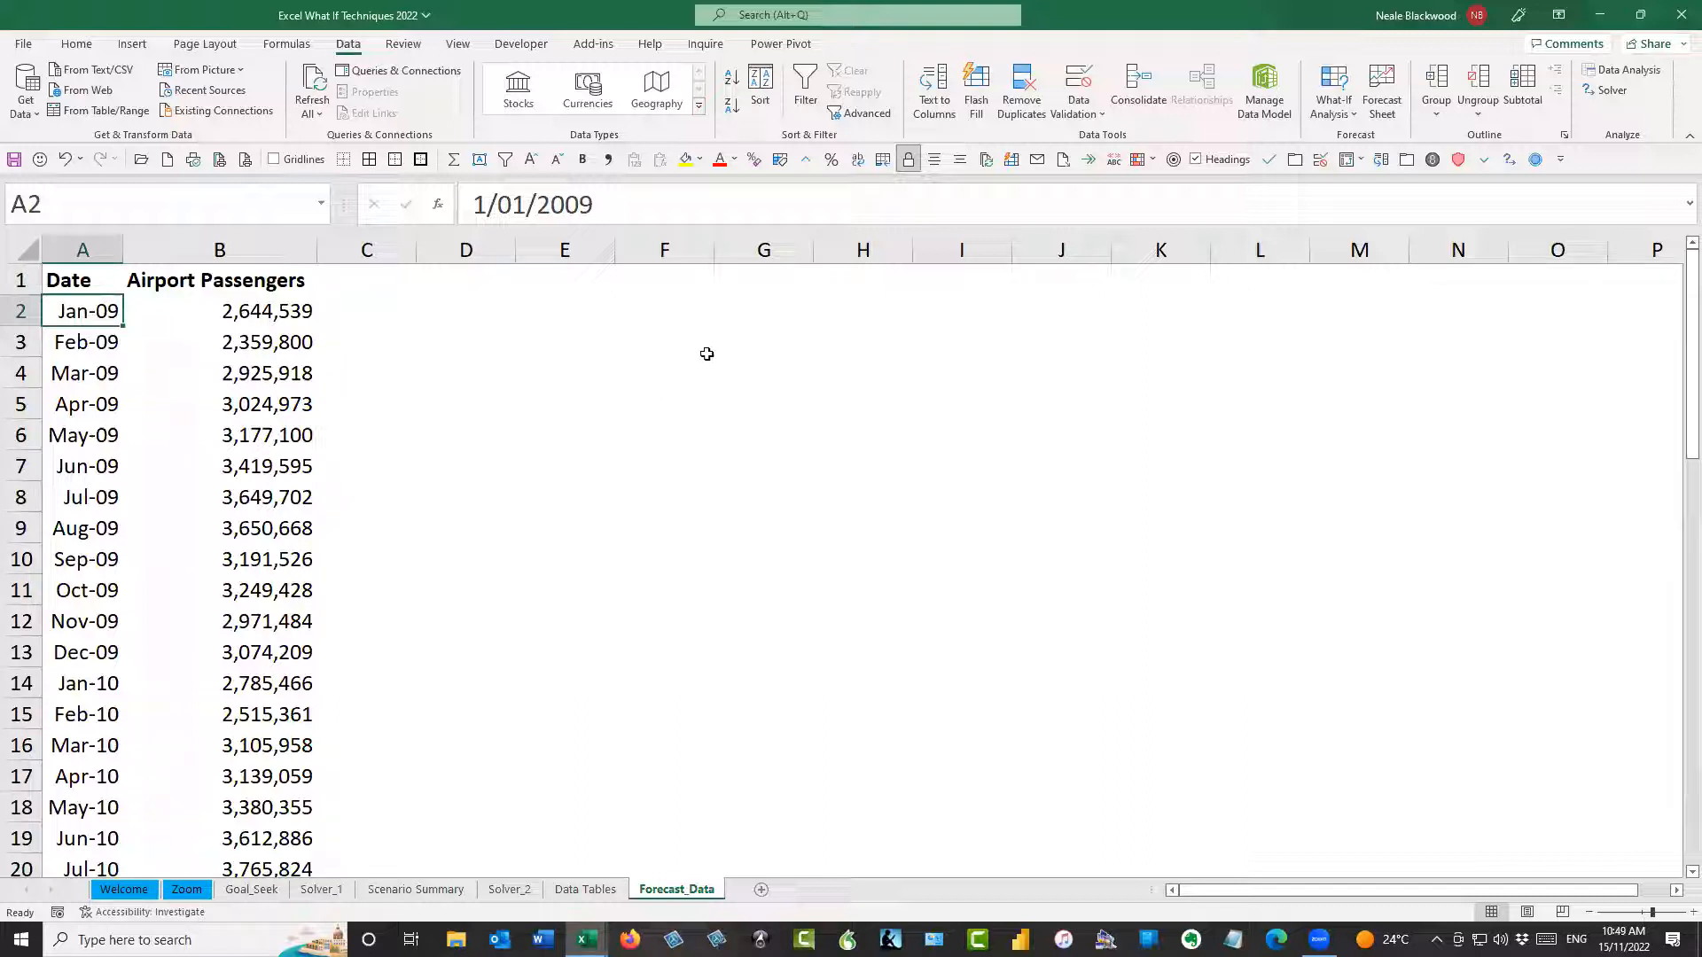
click(1384, 90)
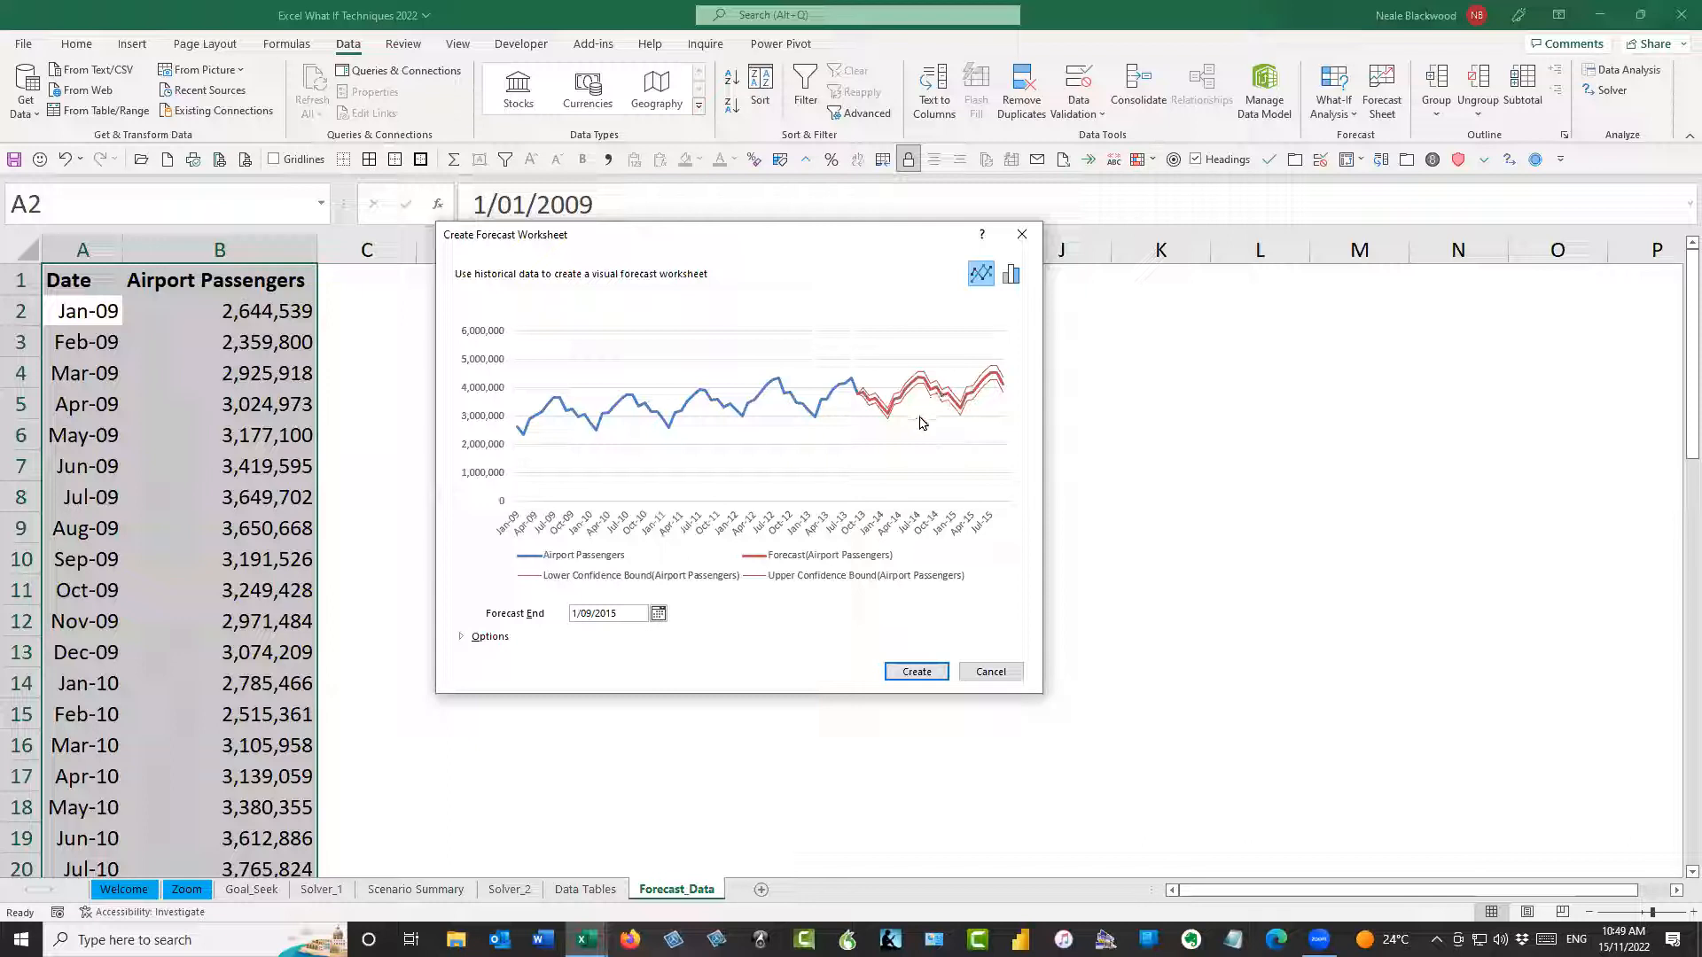
click(928, 677)
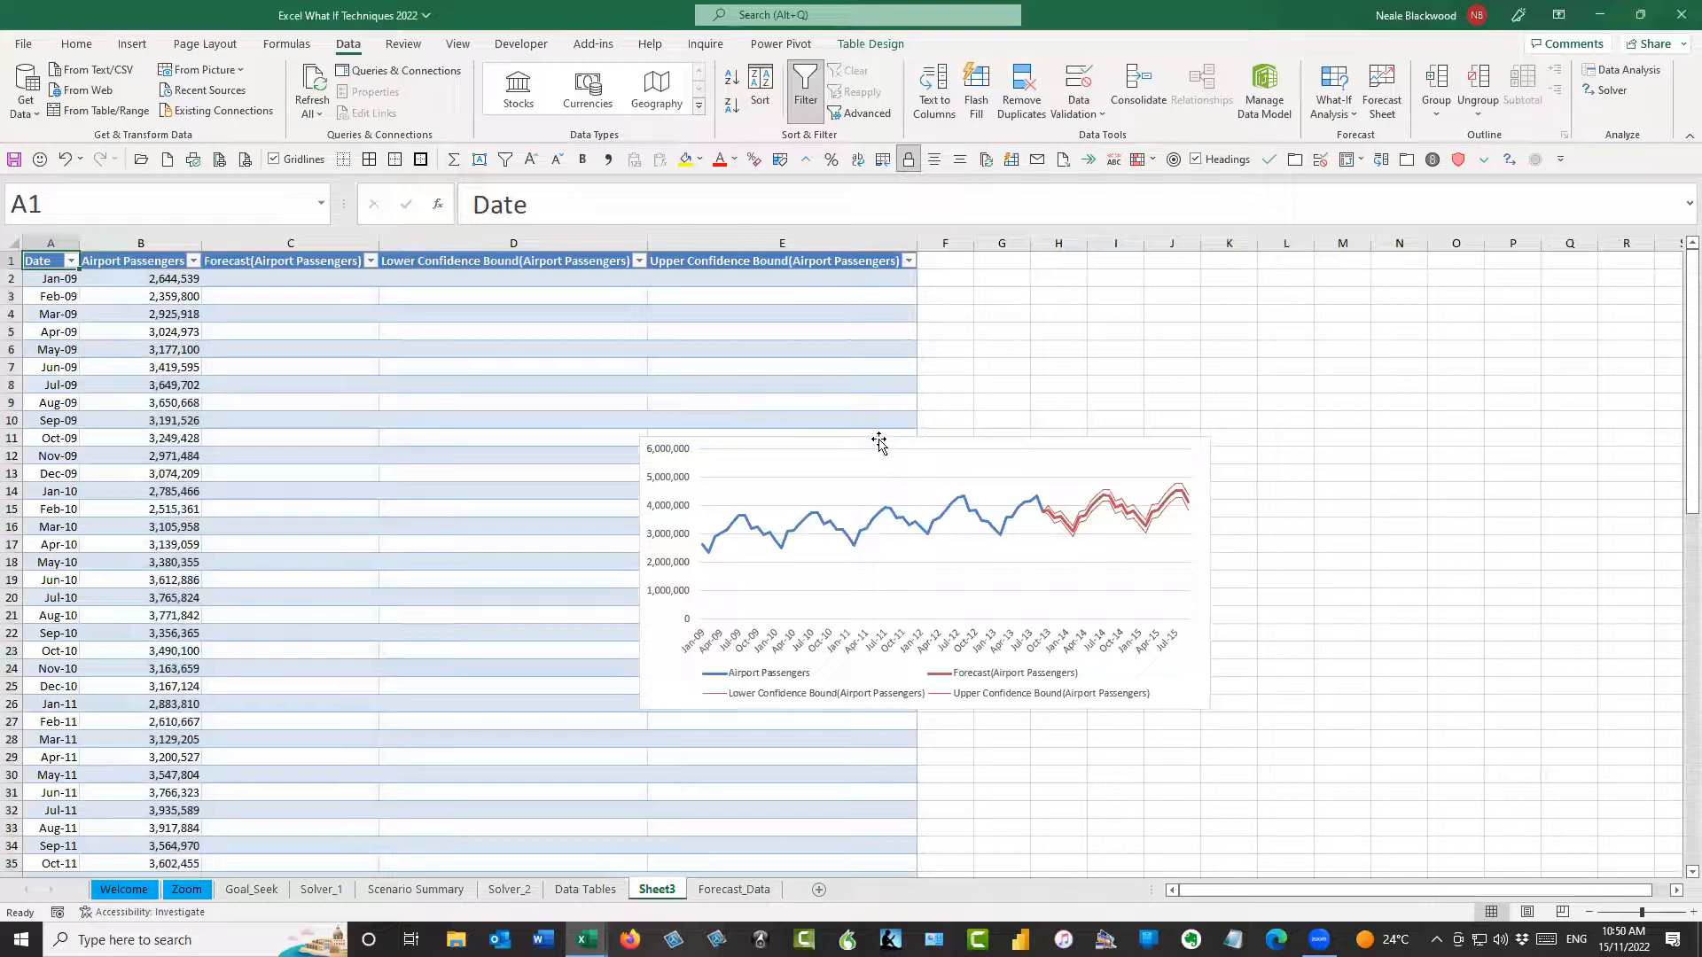
drag(879, 437, 1175, 286)
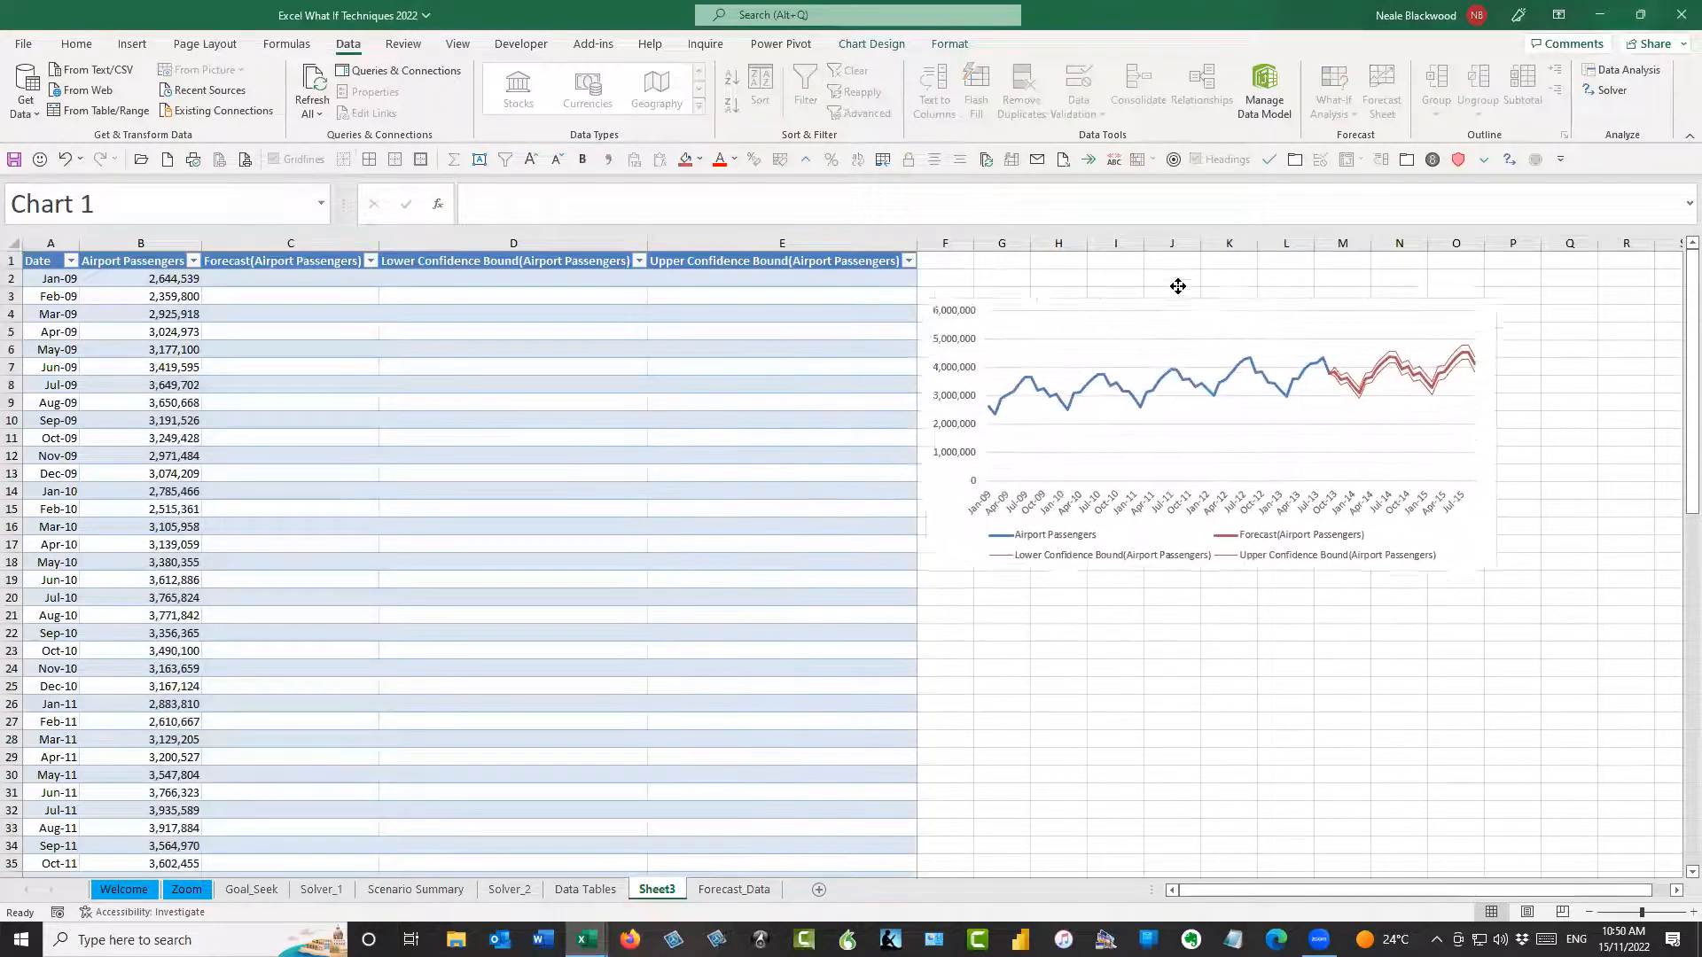
drag(974, 602, 975, 602)
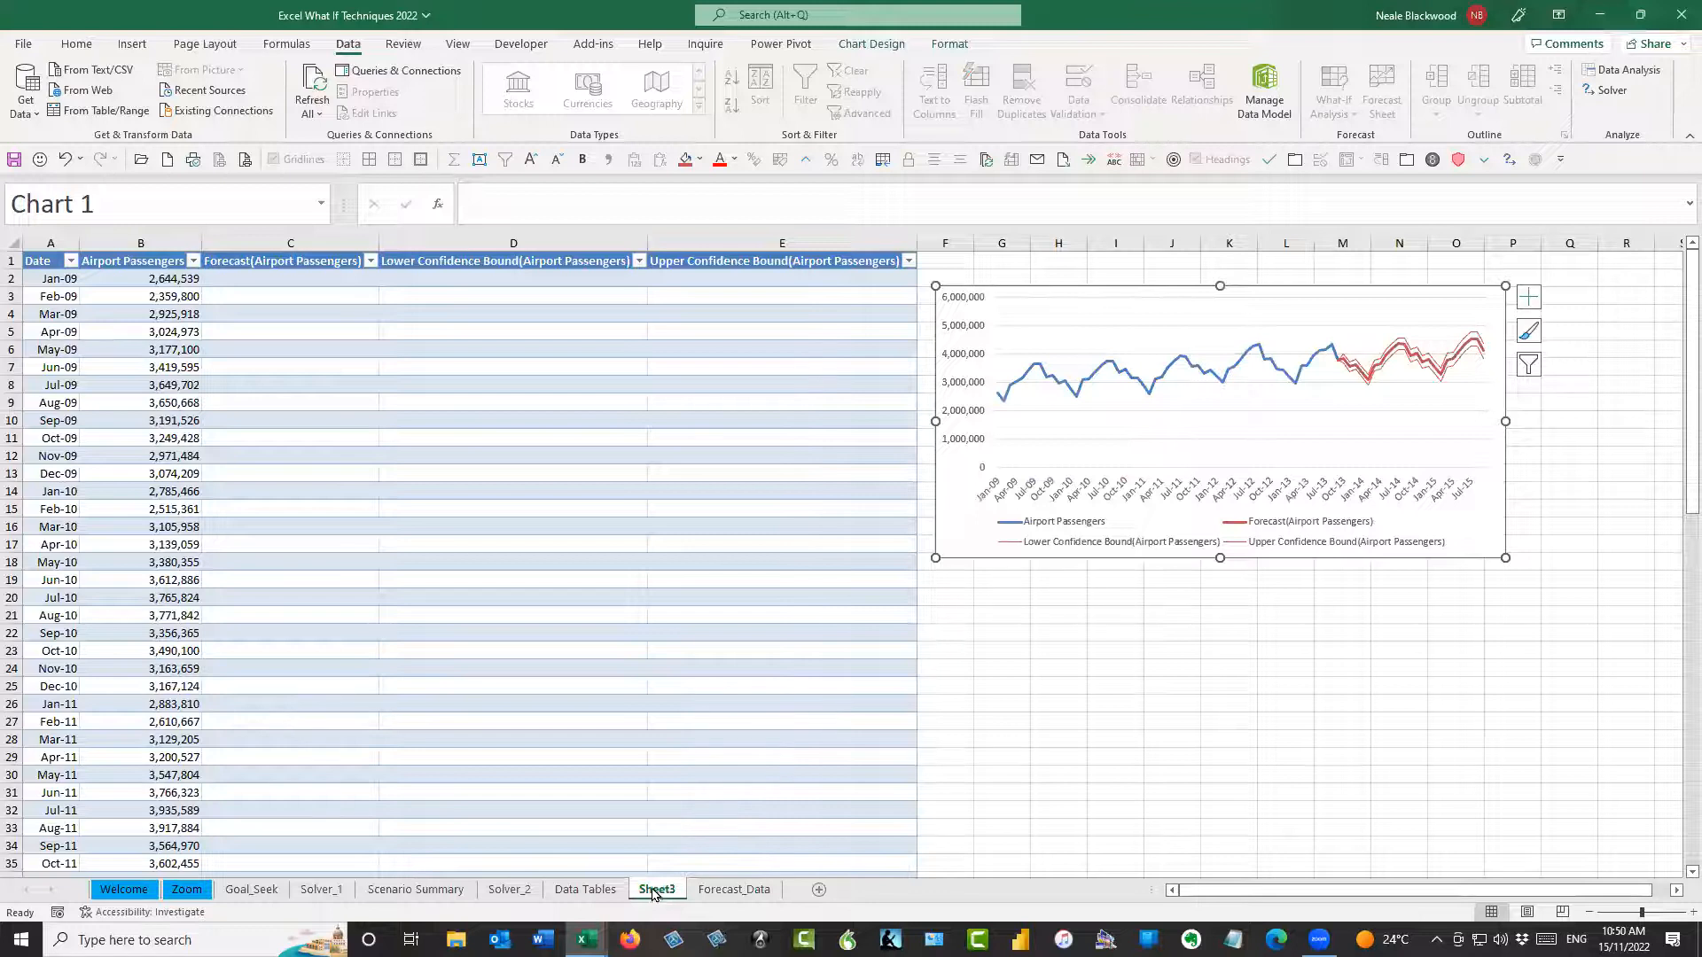
Rename the new forecast worksheet as Forecast and shift its chart slightly further away from the table
double_click(659, 888)
text(Forecast)
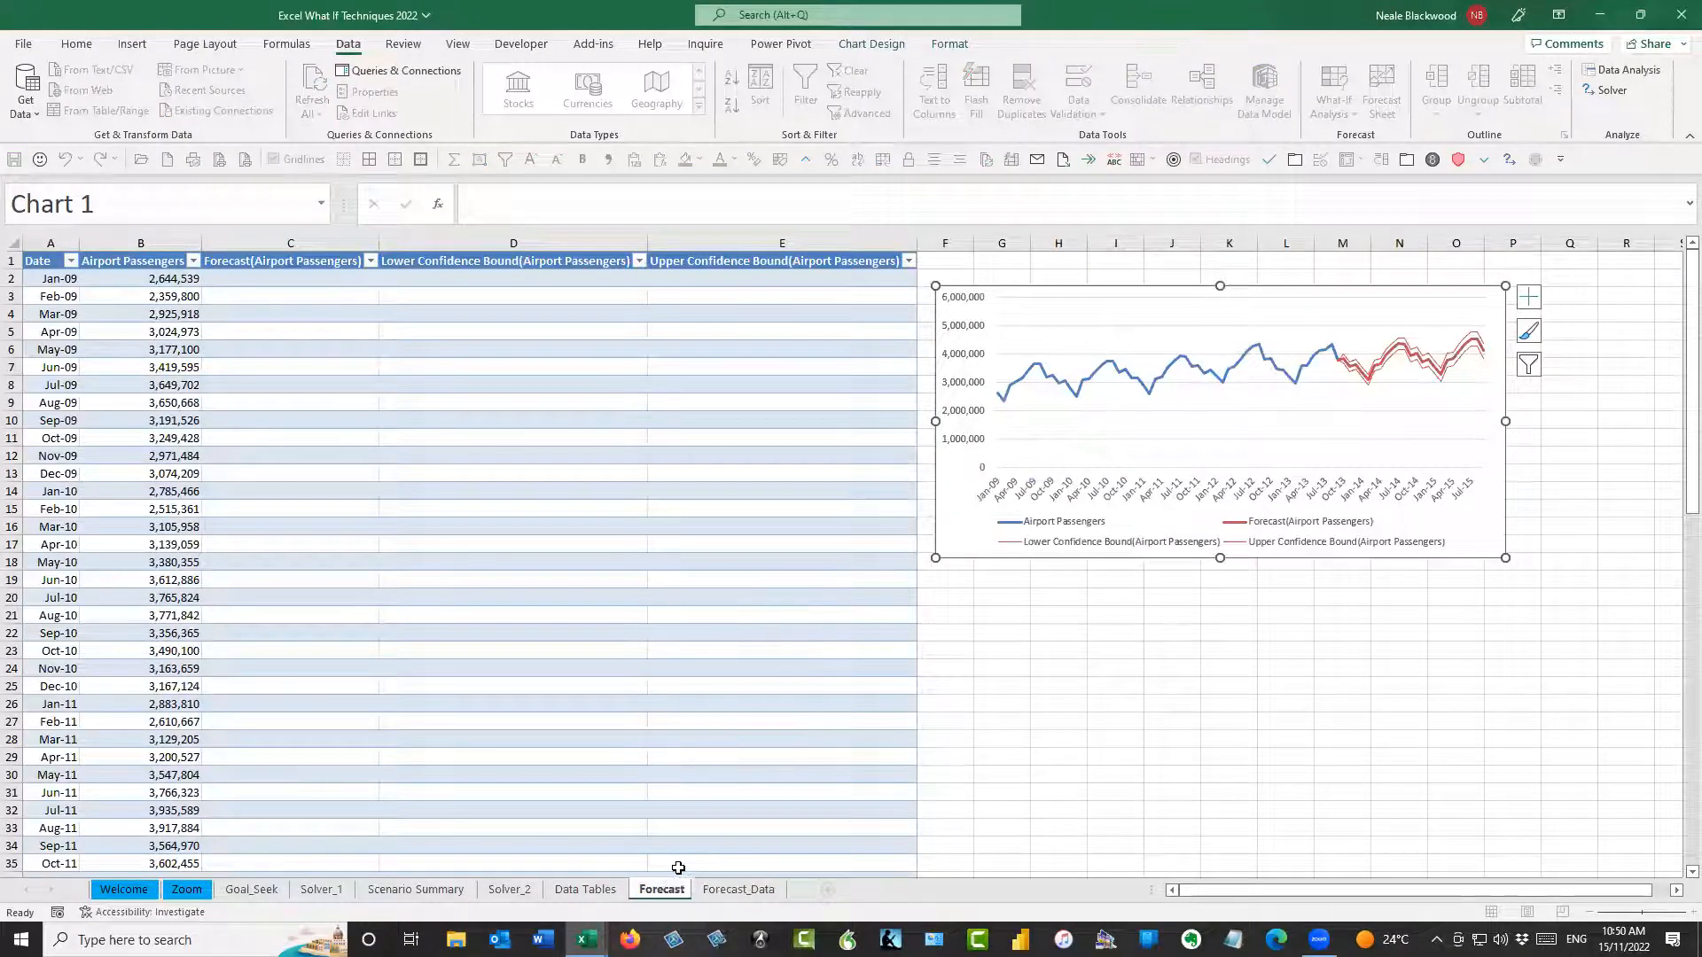
click(957, 675)
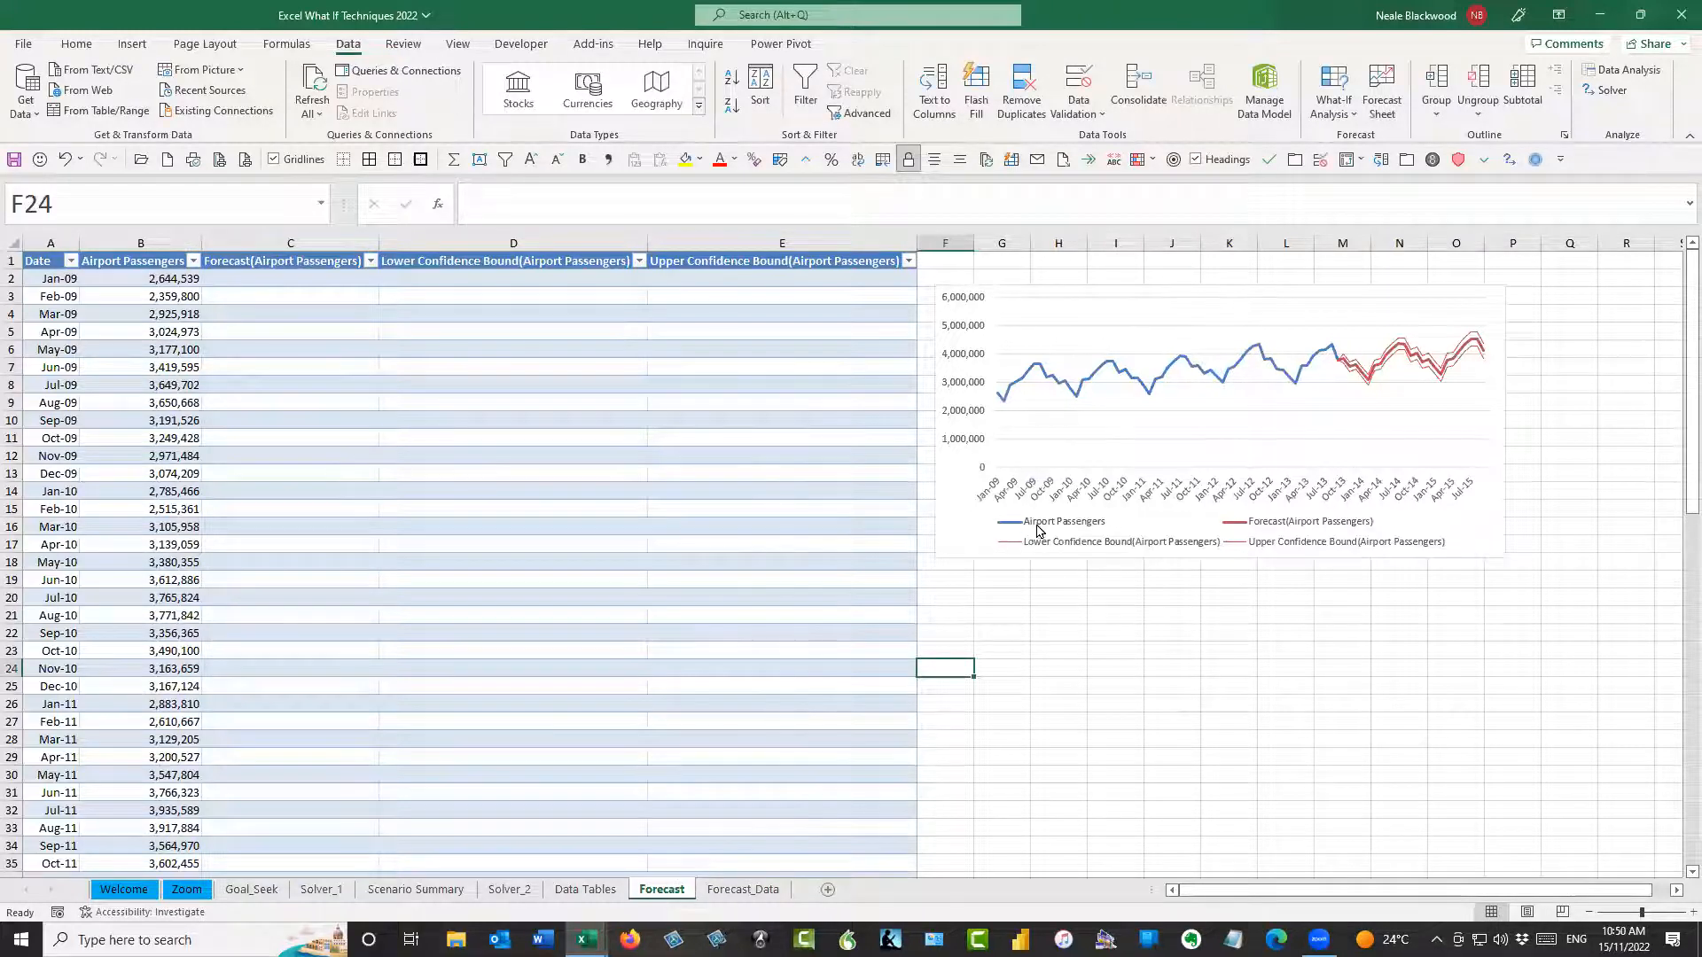
click(1070, 286)
drag(1069, 287, 1121, 290)
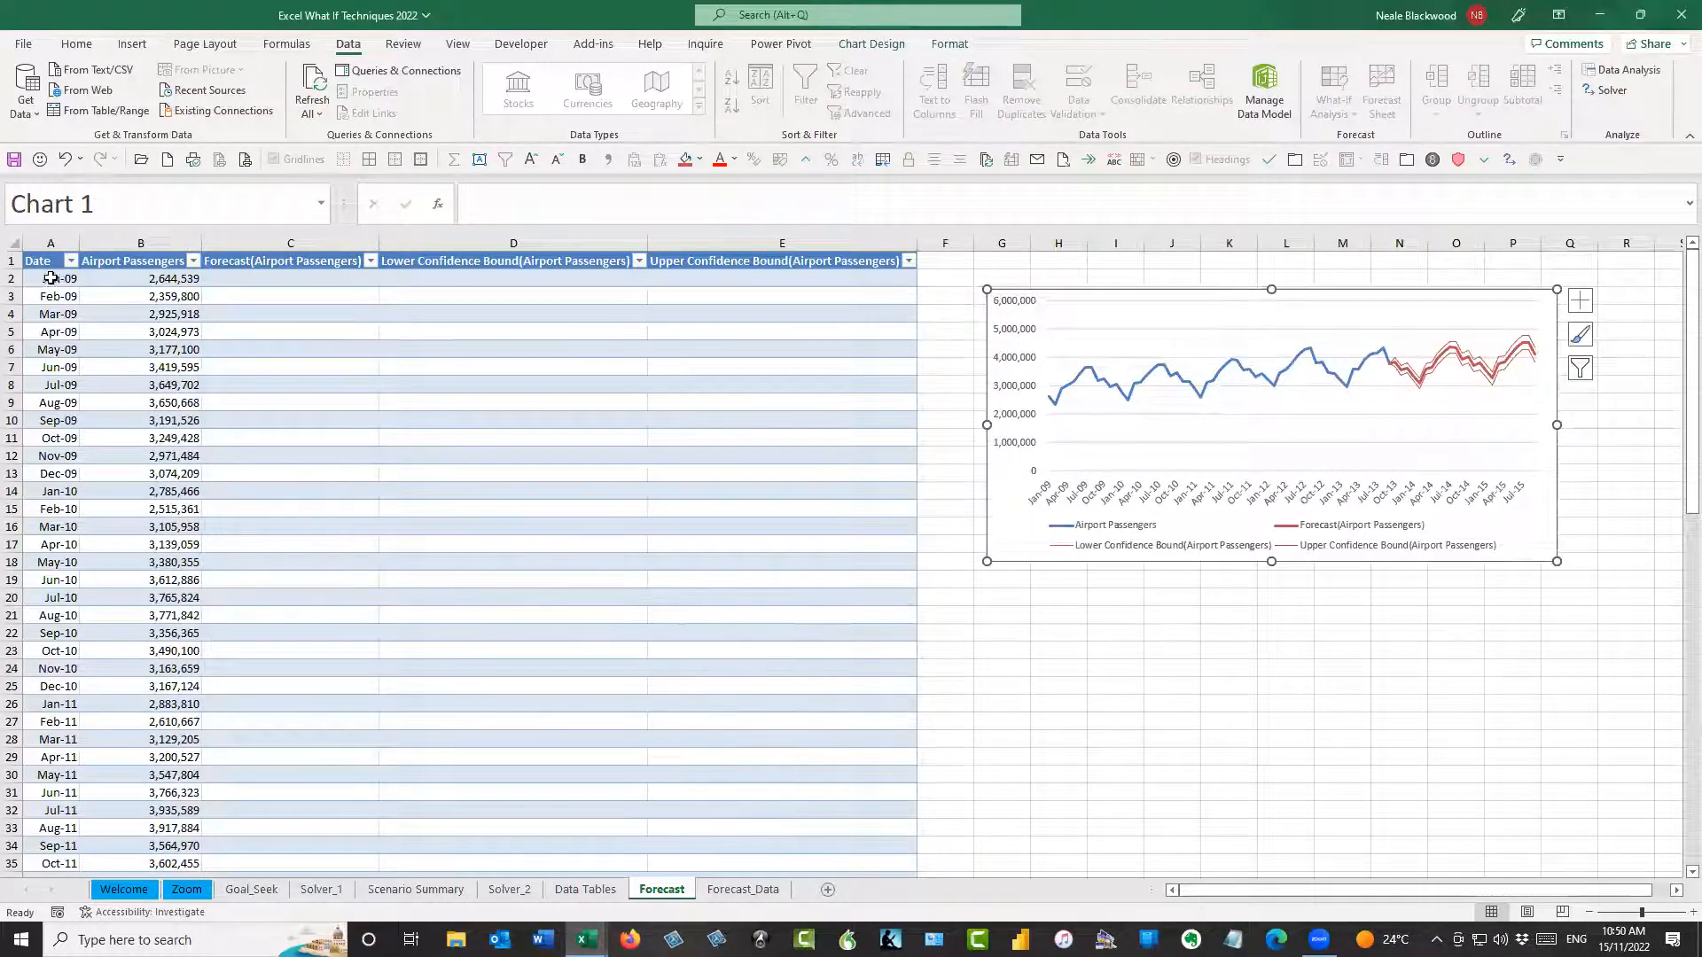
Examine the last actual row, Sep-13, and the first forecast and confidence-bound formulas in C59:E59
scroll(114, 463, down, 12)
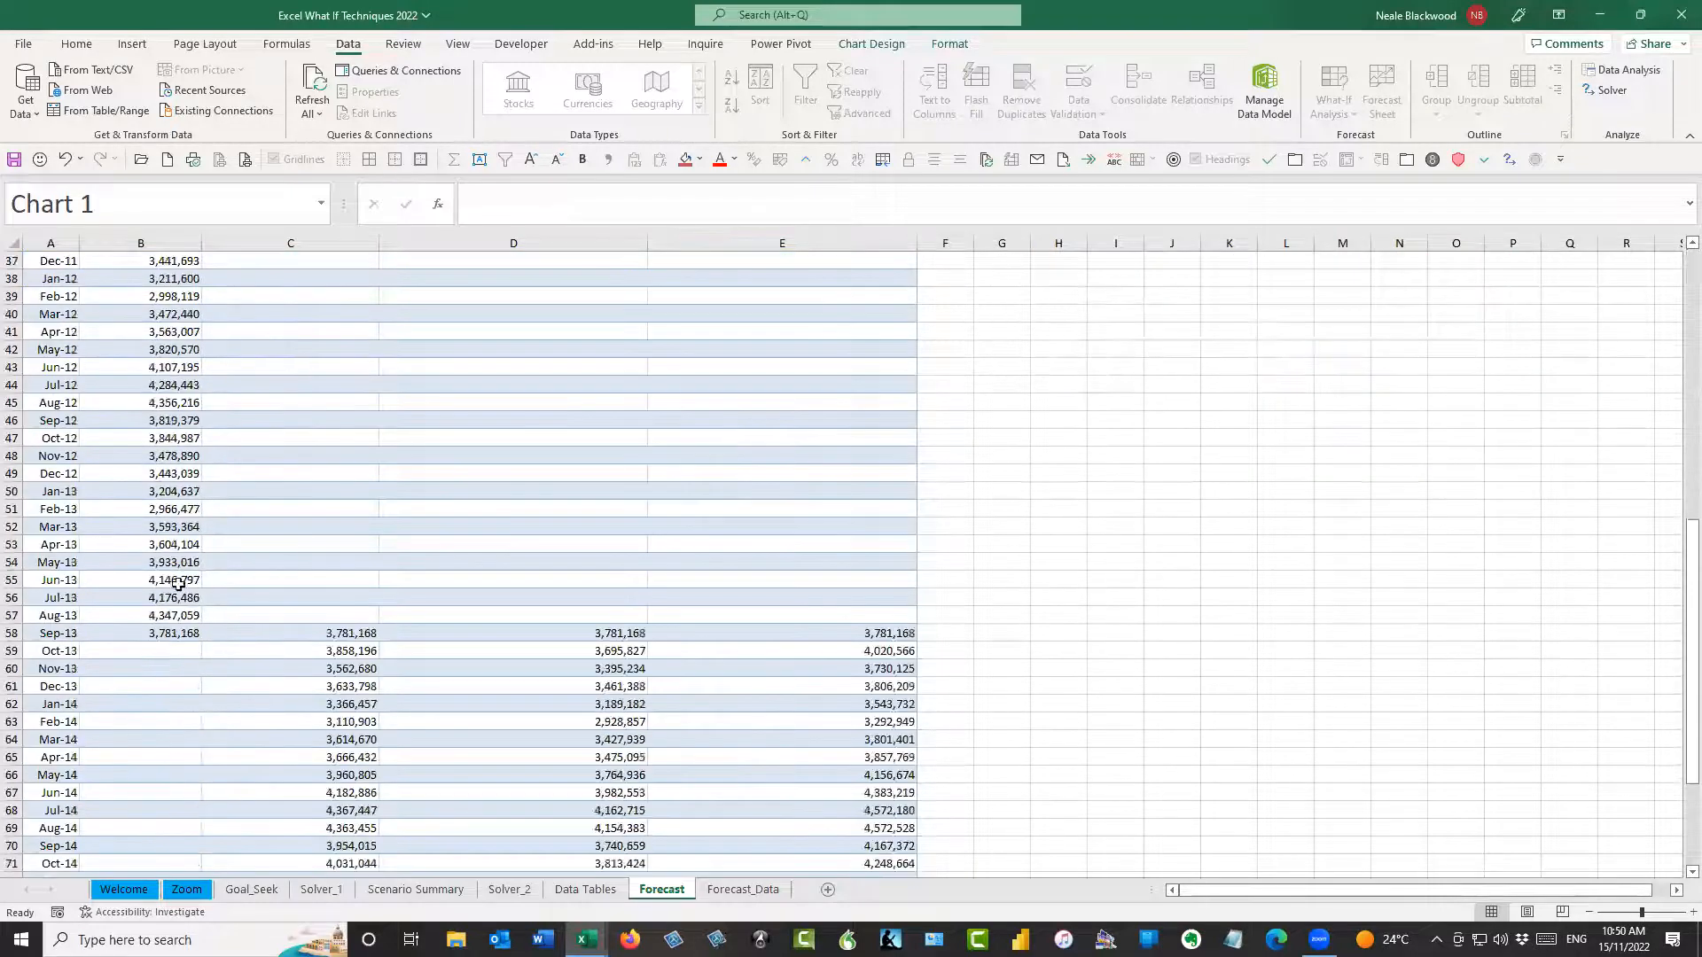
drag(60, 635, 133, 625)
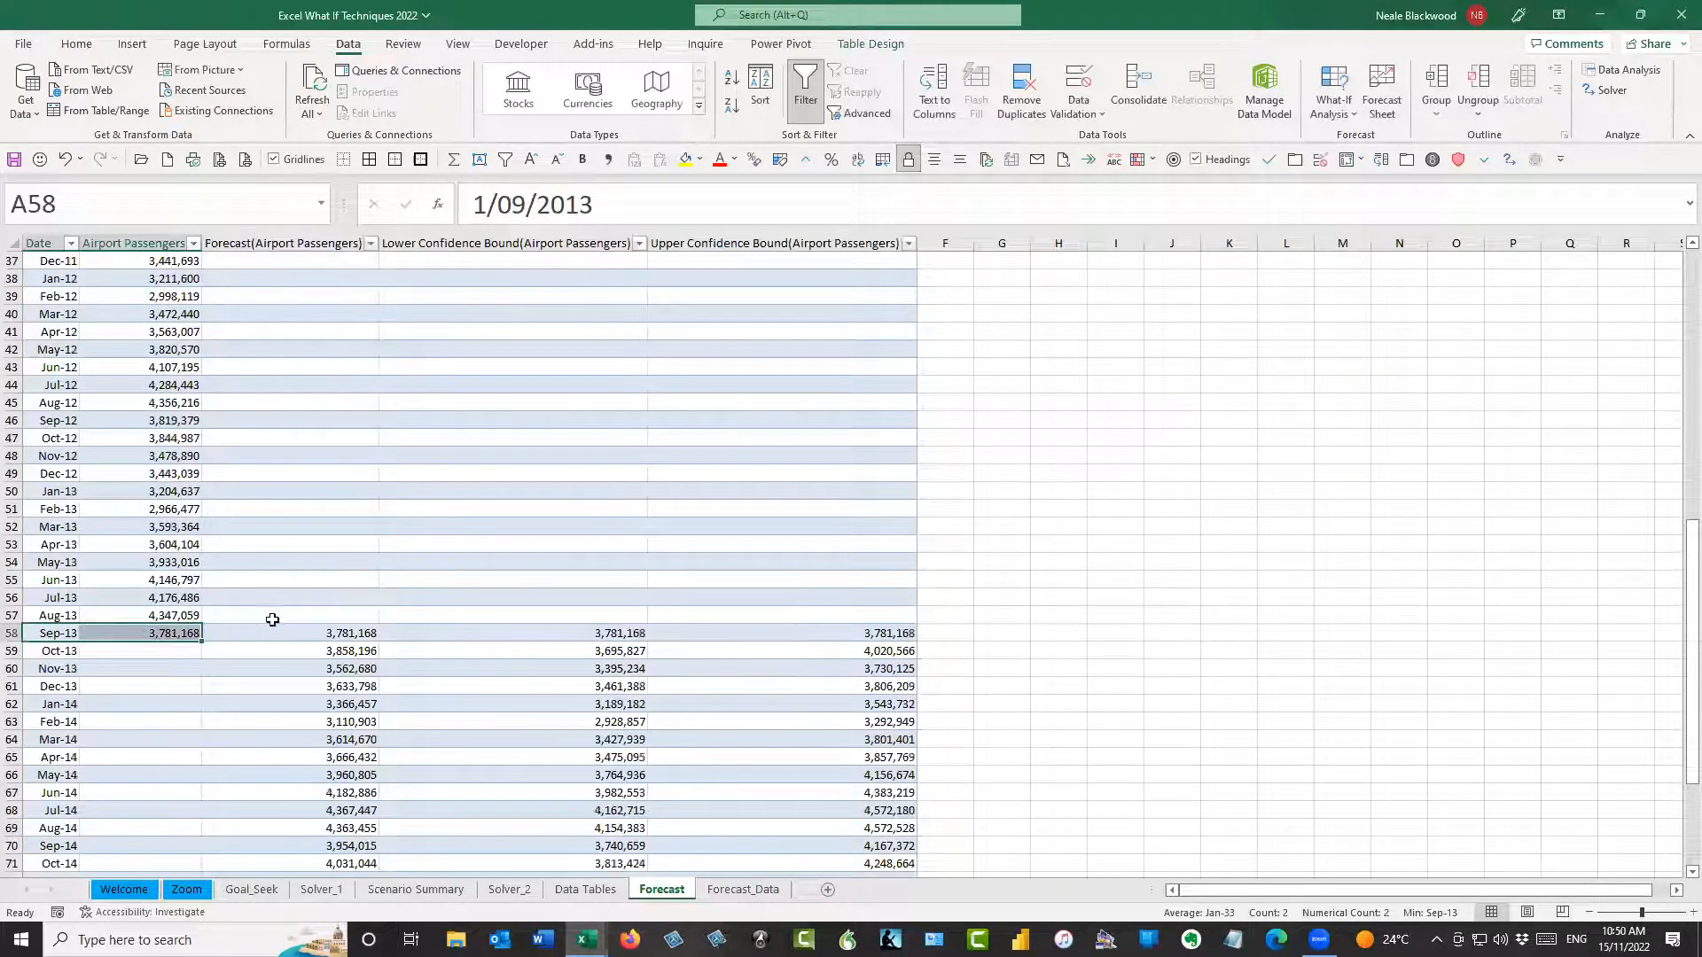
drag(280, 633, 780, 632)
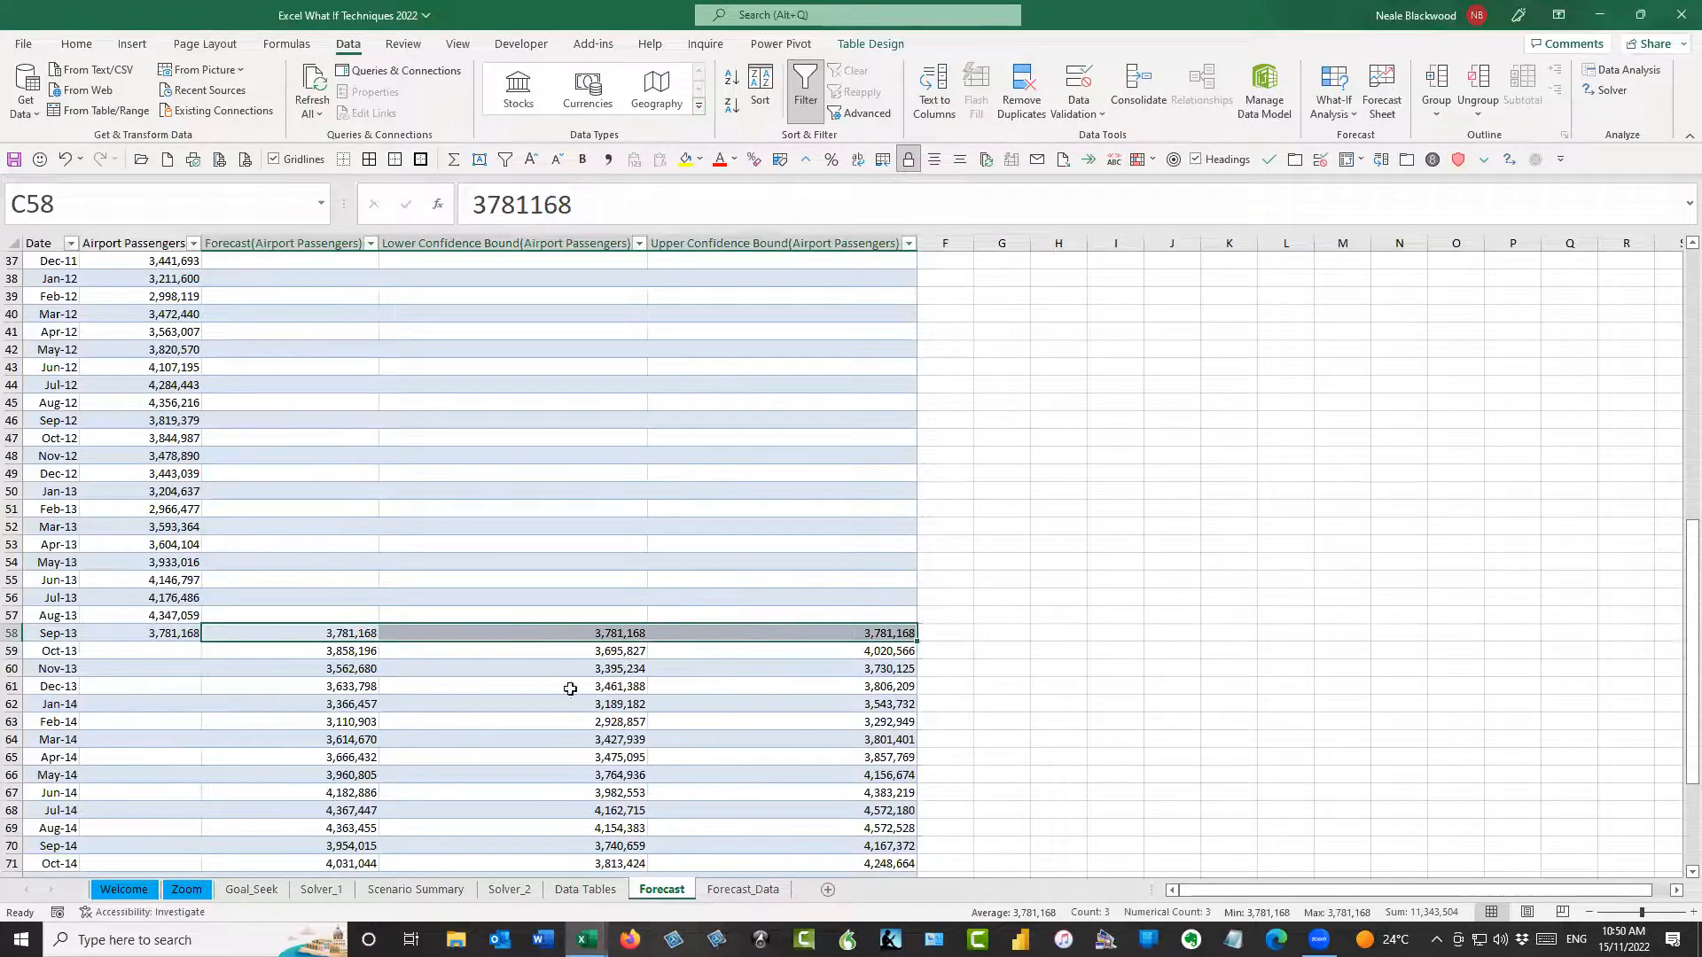
click(330, 648)
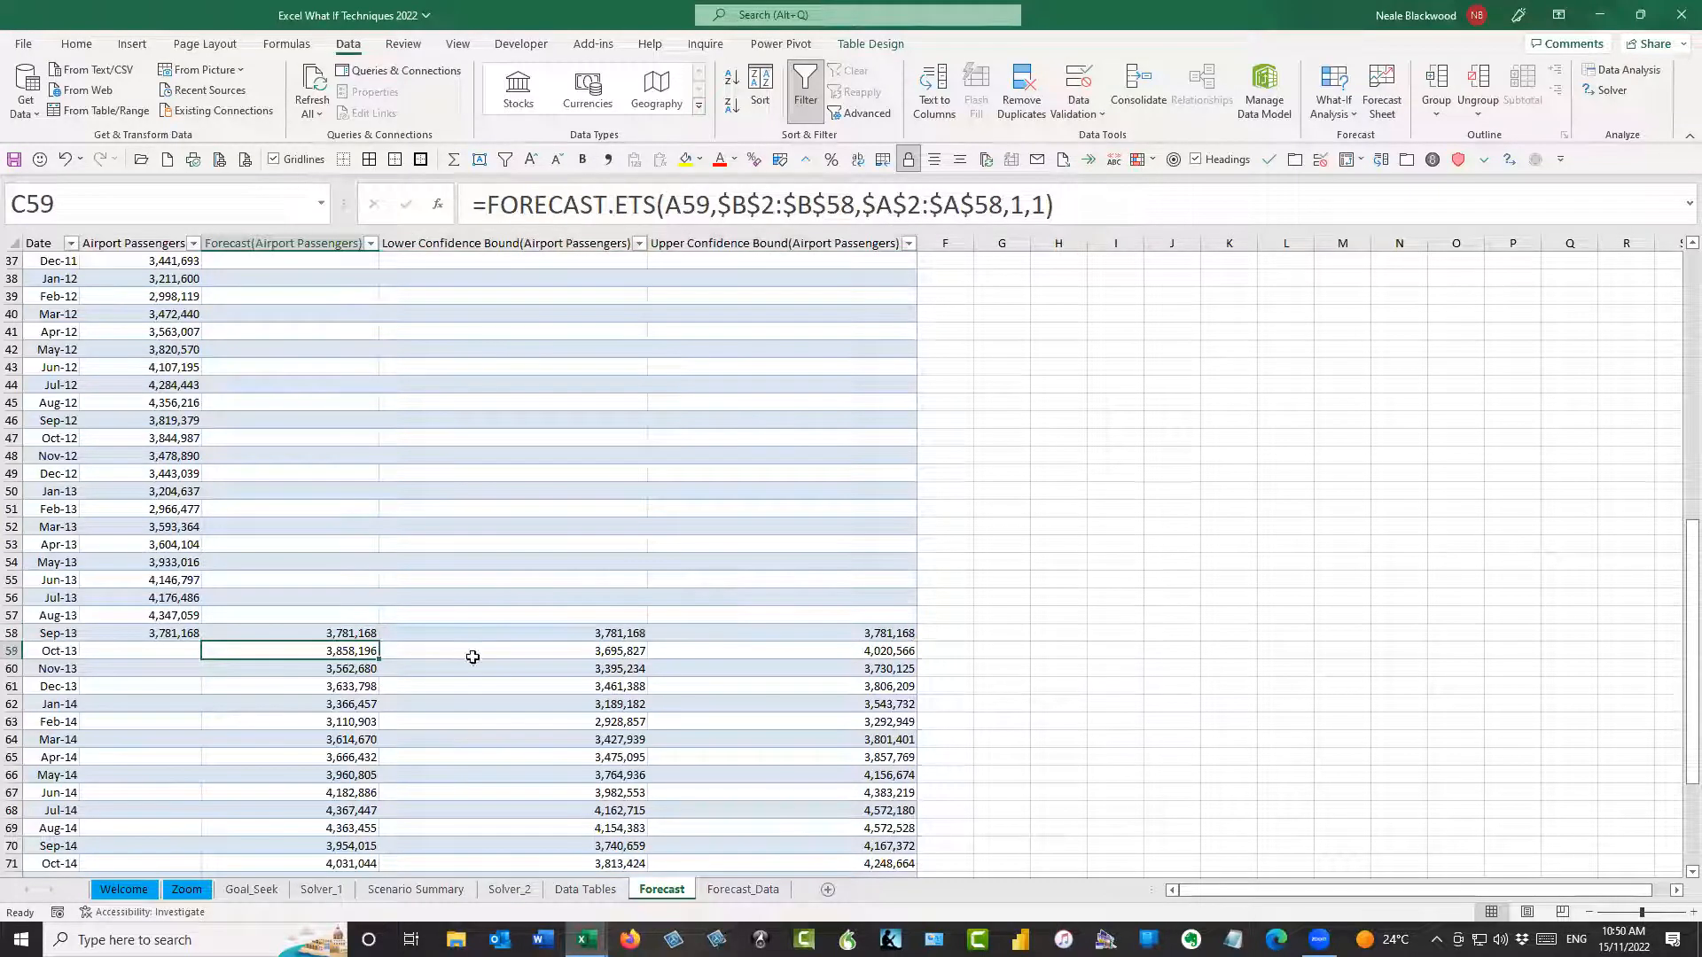
click(585, 656)
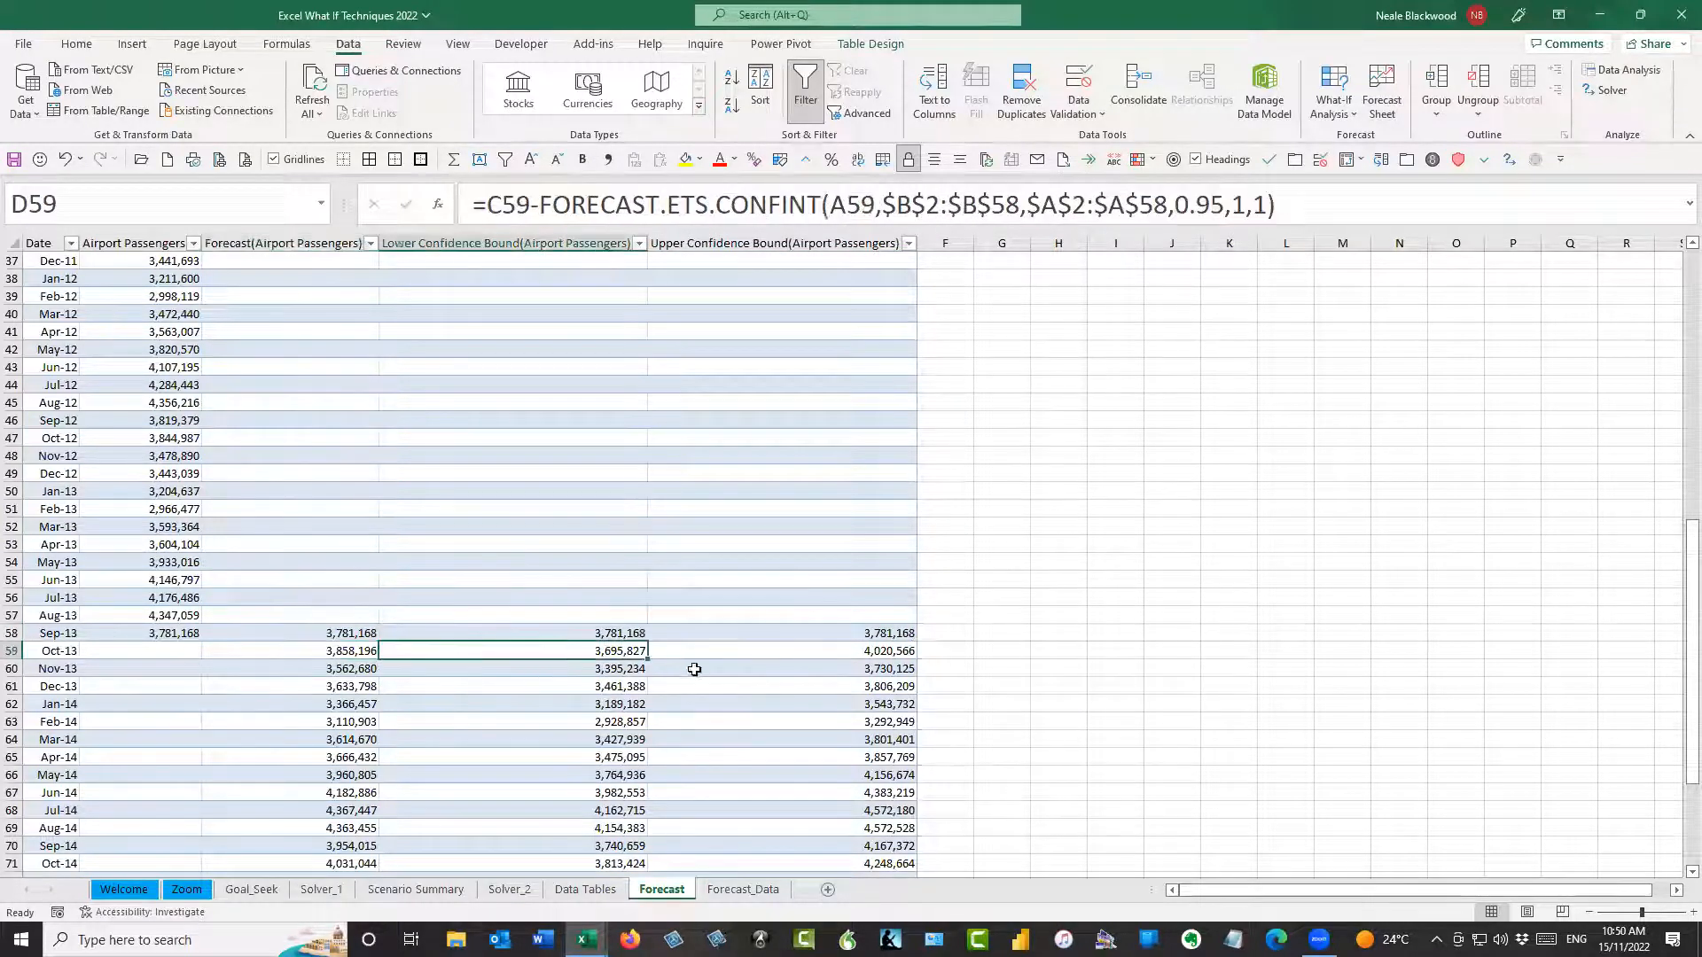
click(713, 651)
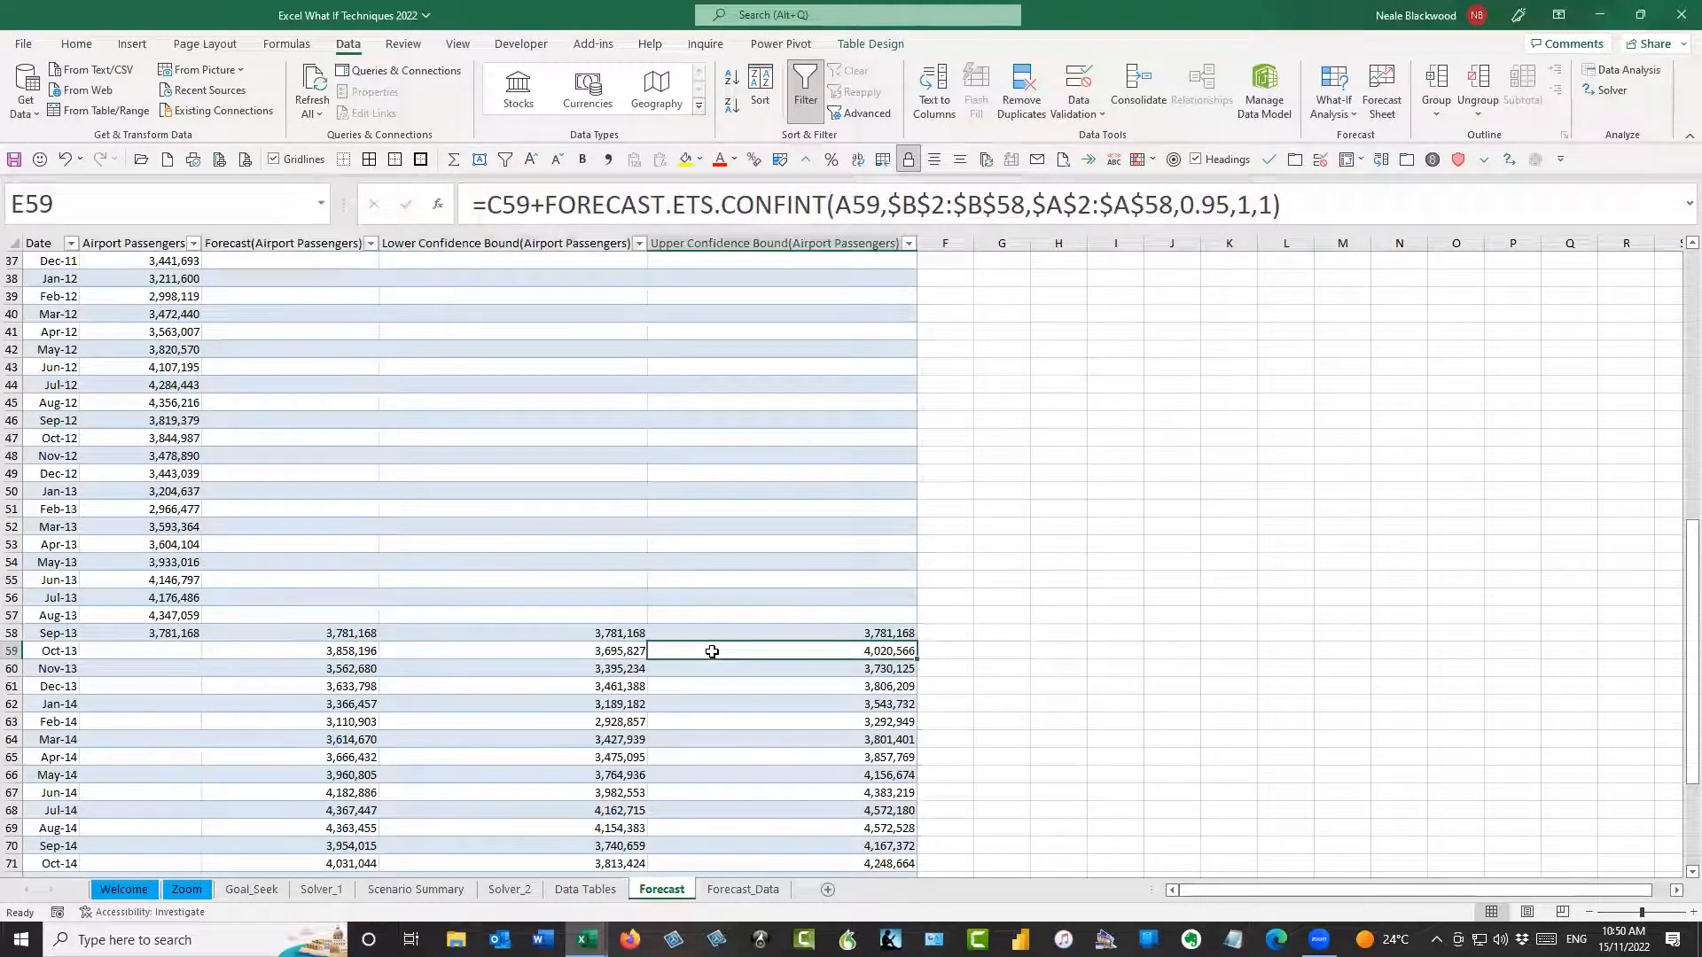
click(623, 654)
Examine the FORECAST.ETS formula in C59 argument by argument: target date, values, timeline, seasonality and data completion
click(347, 652)
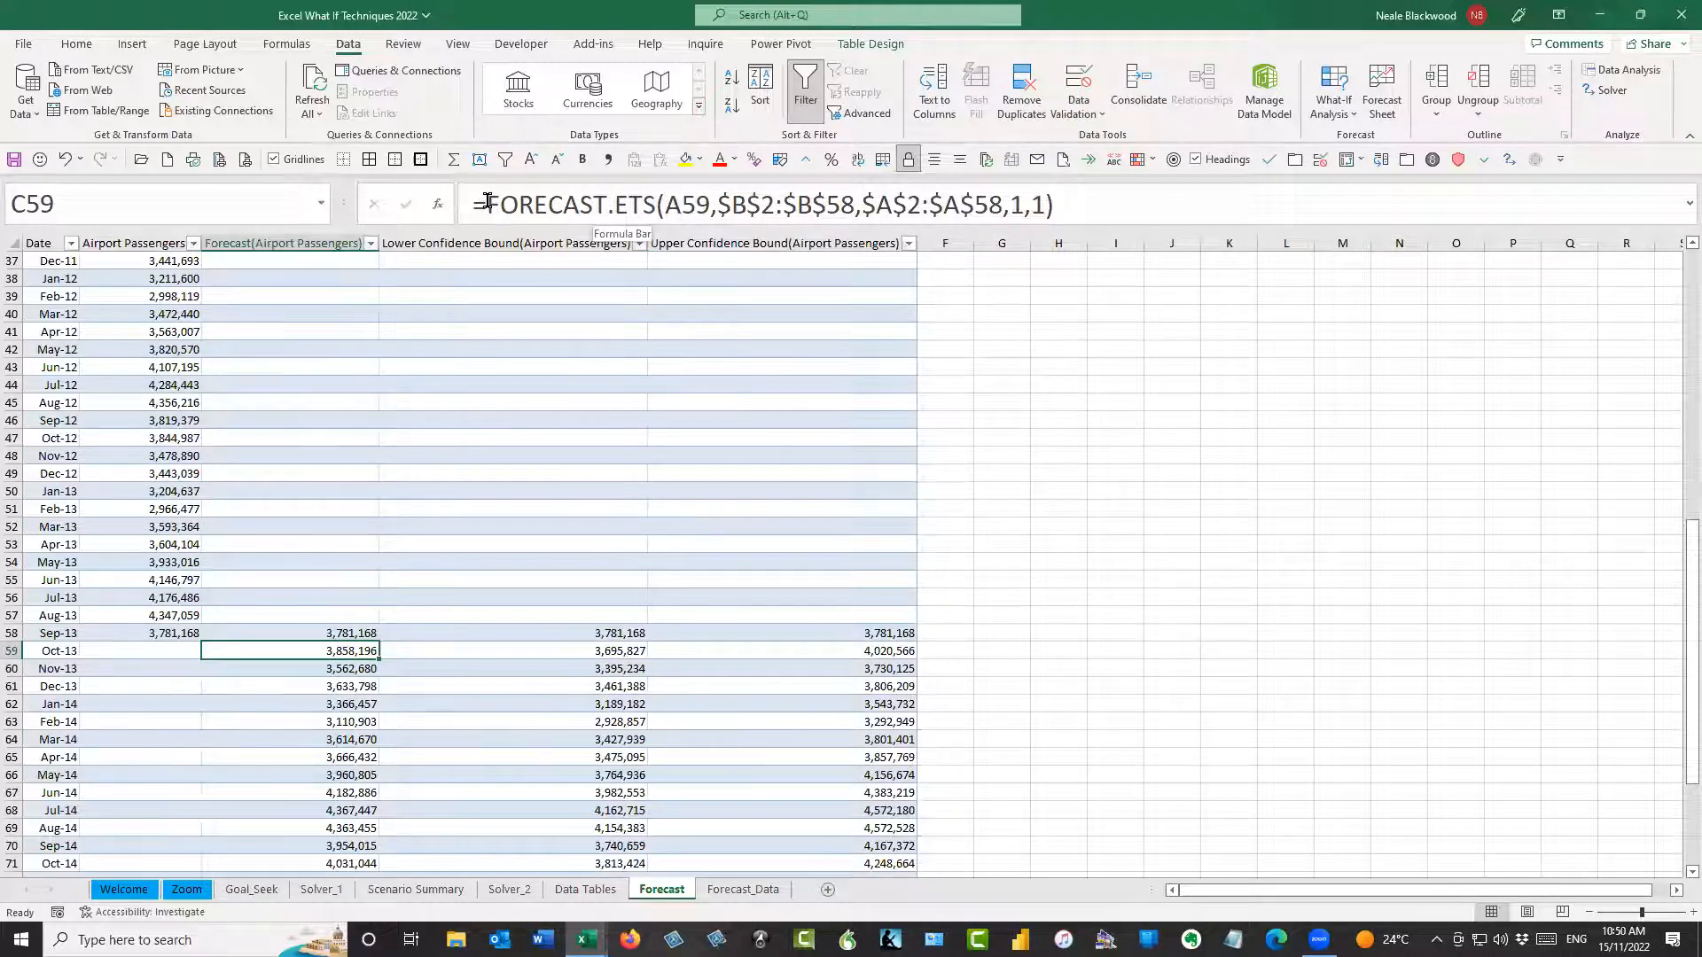
click(716, 207)
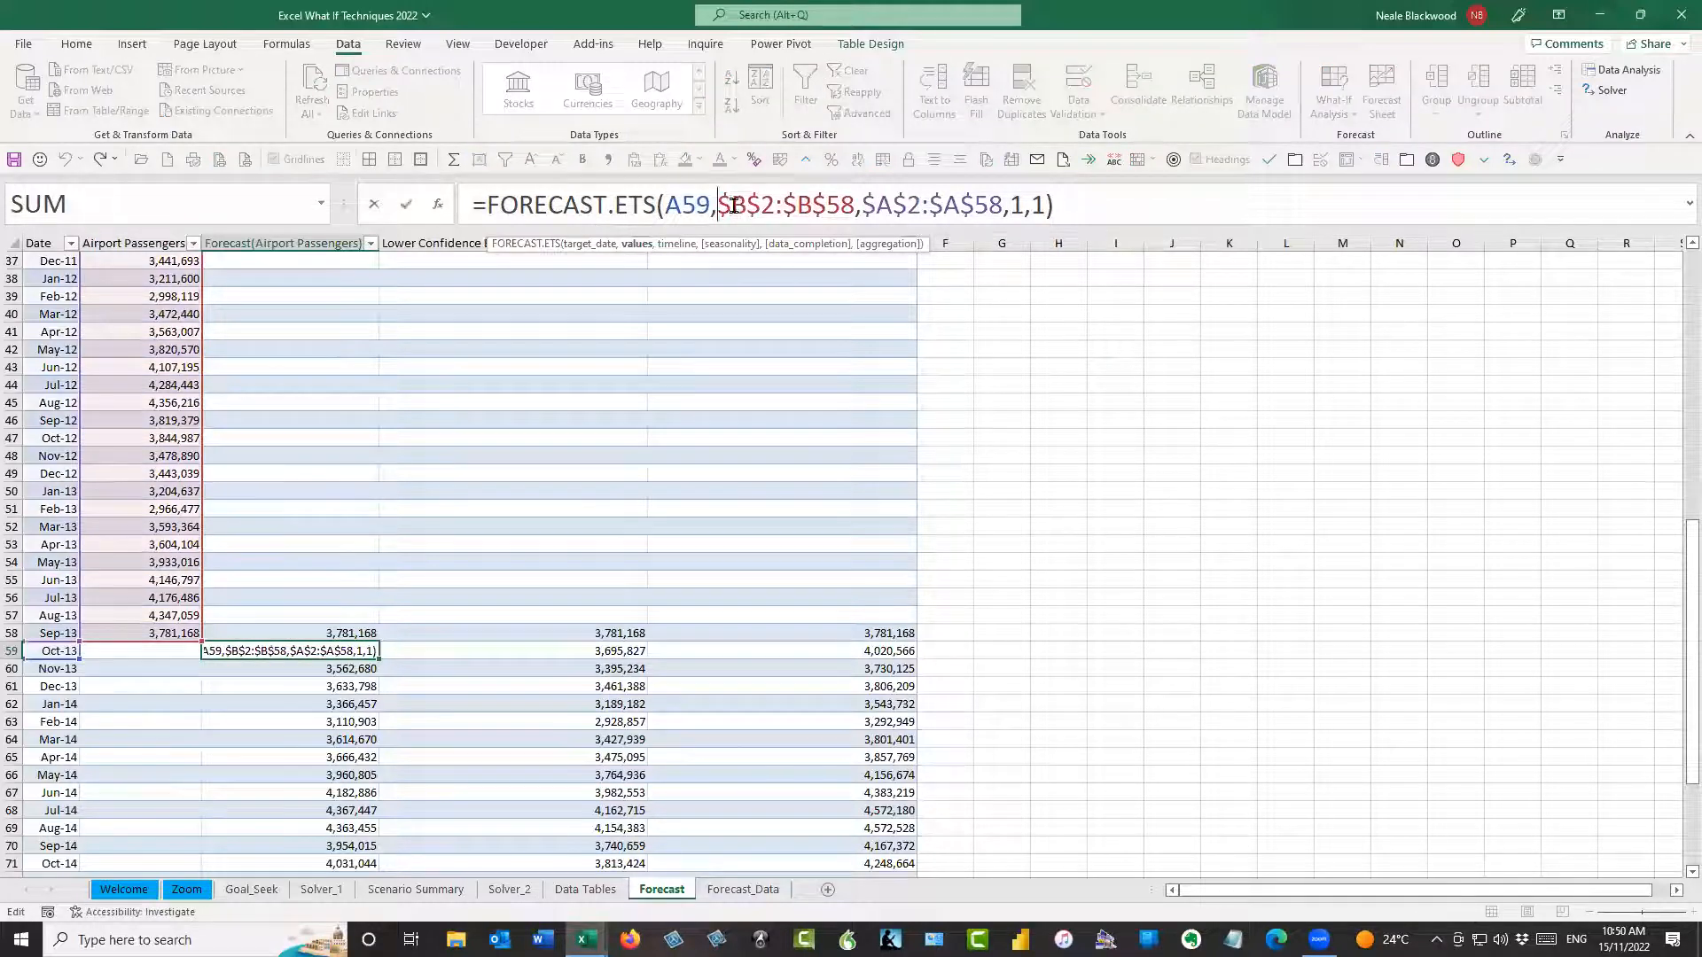
drag(717, 204, 854, 203)
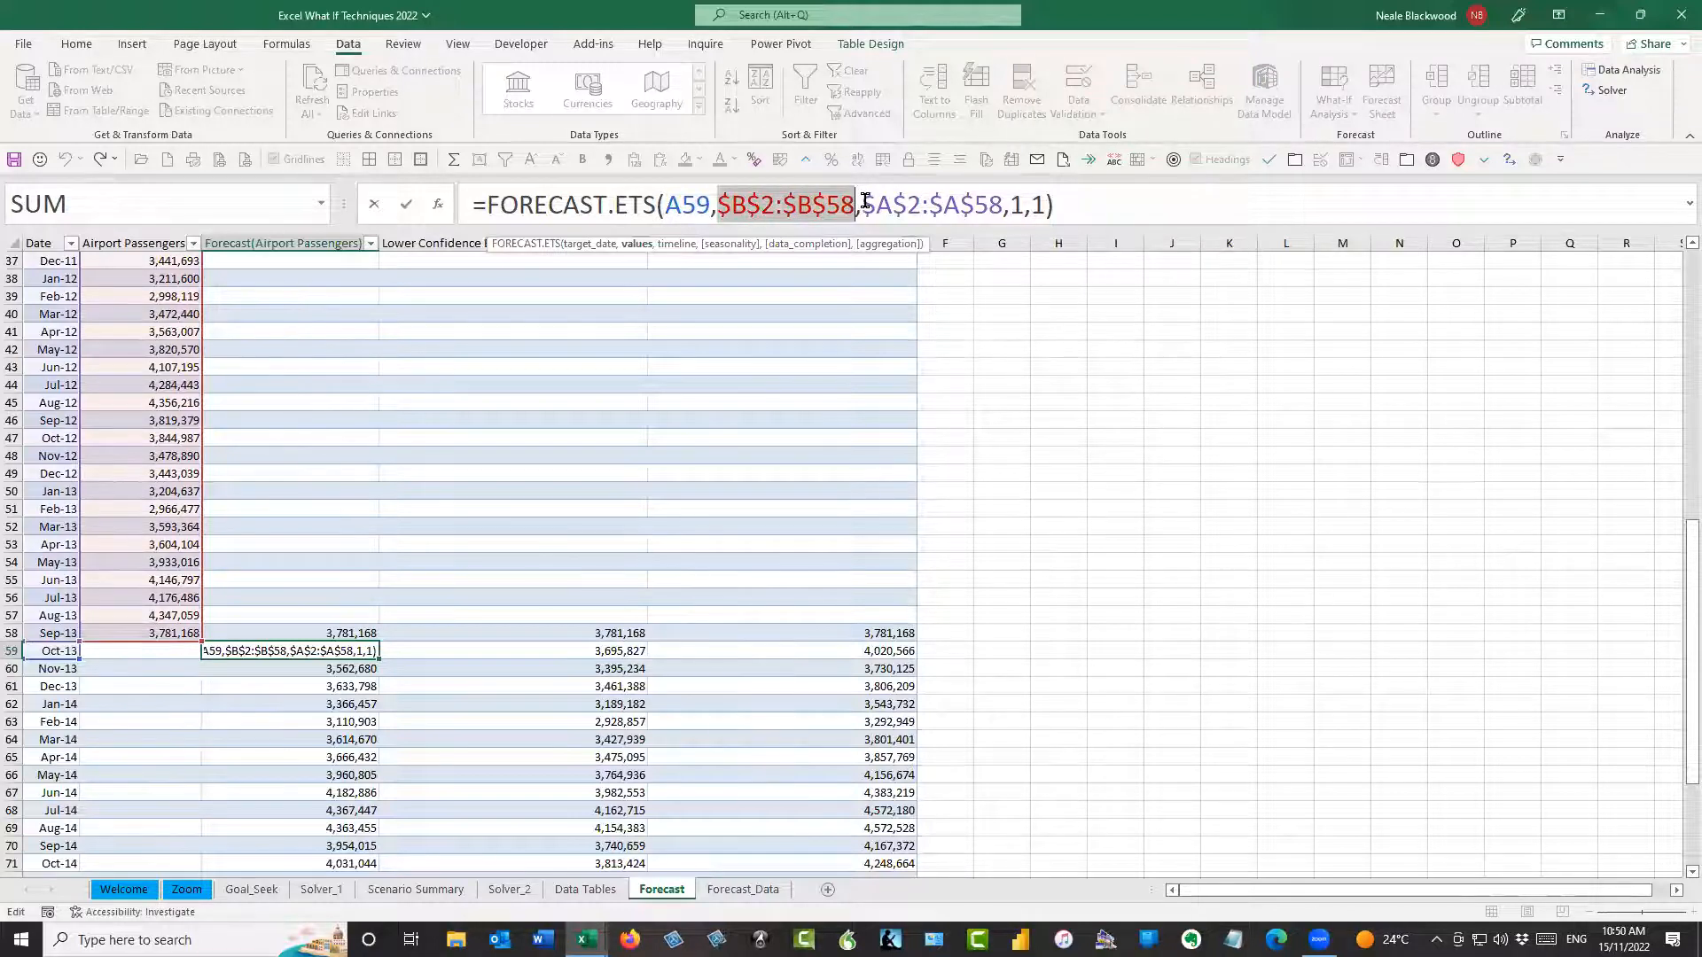
drag(864, 204, 1000, 205)
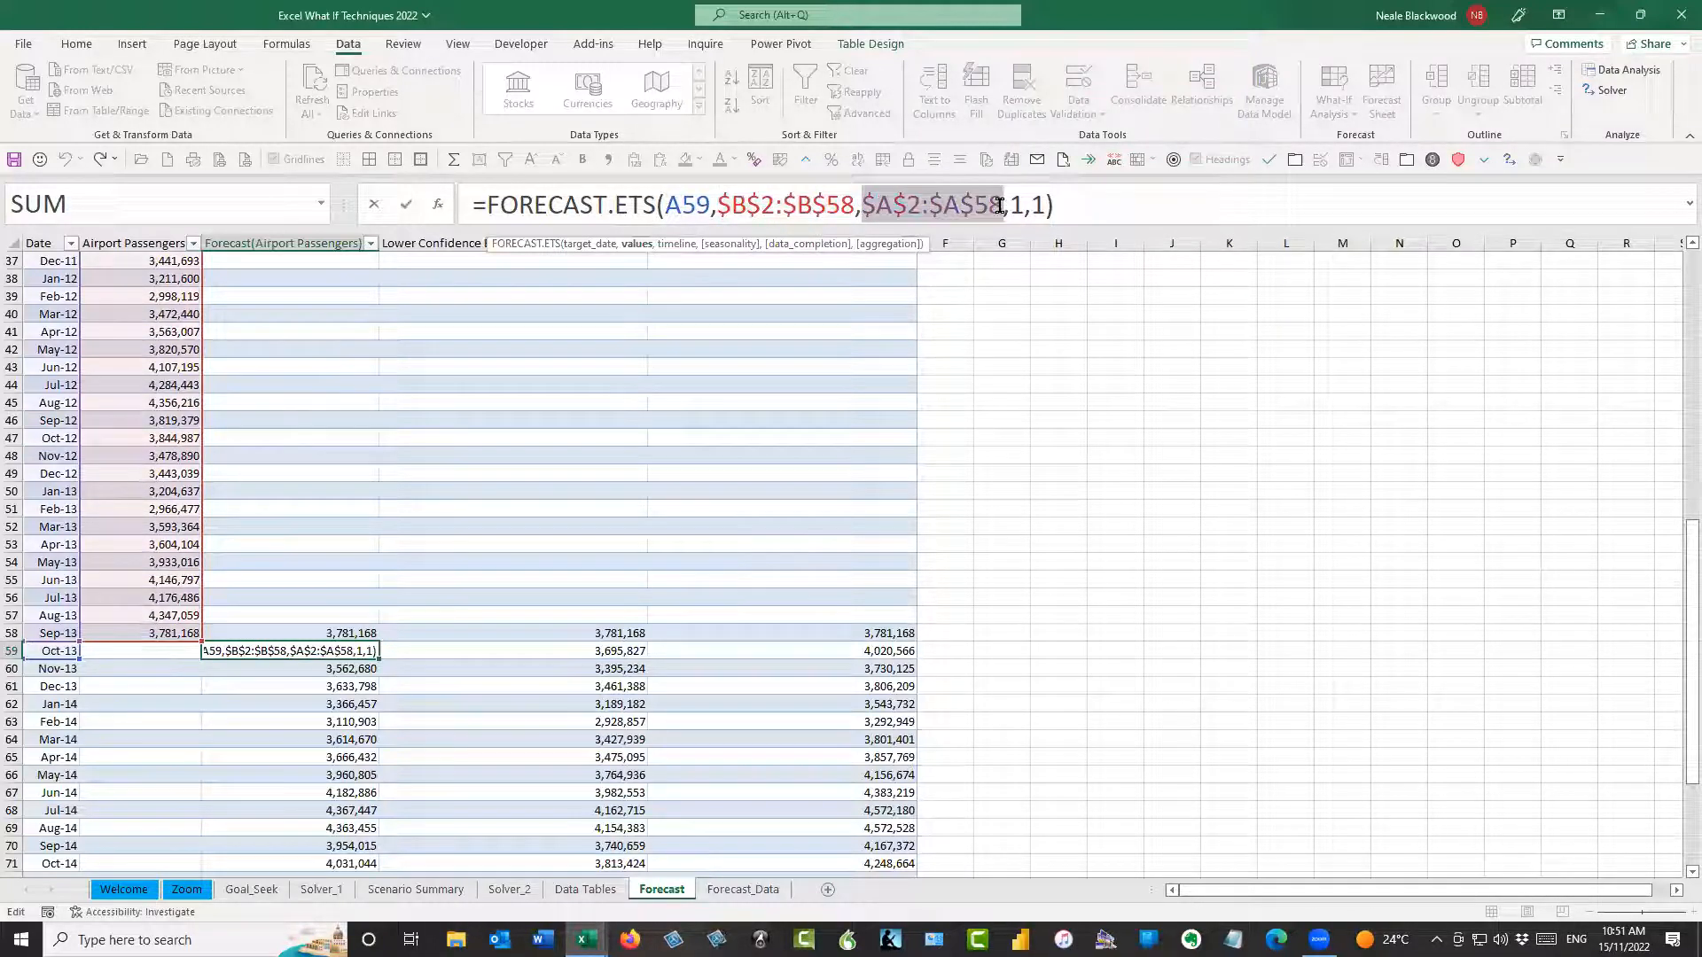
drag(717, 204, 852, 204)
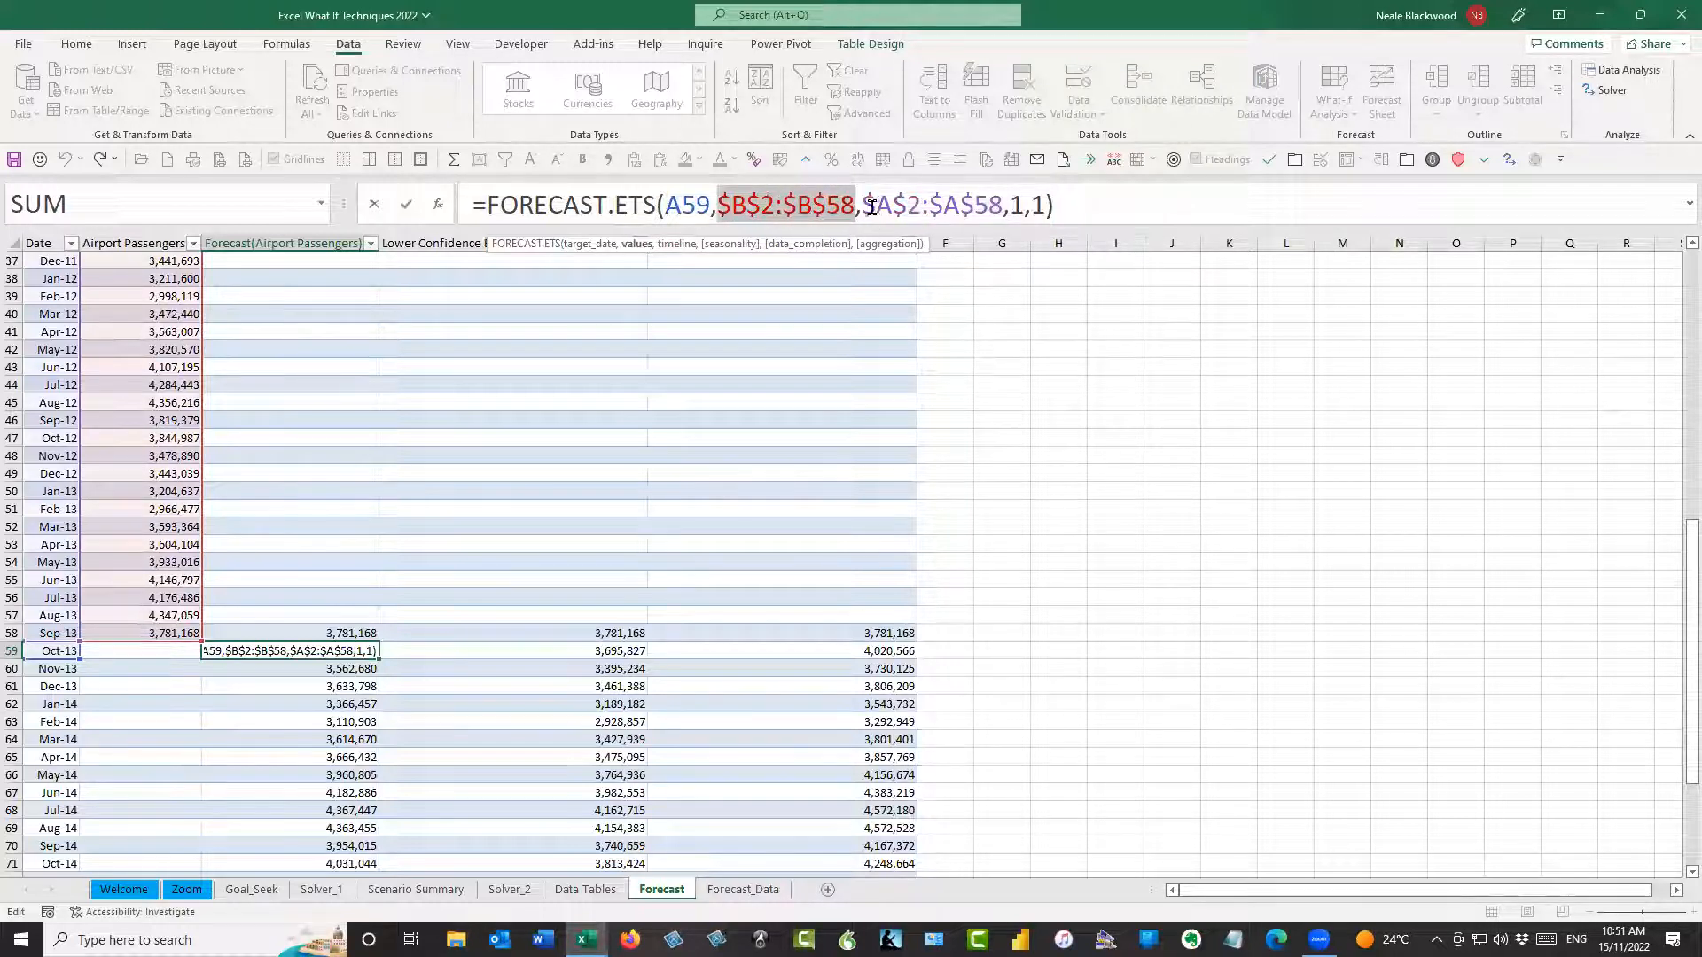
drag(864, 205, 1011, 207)
click(1013, 205)
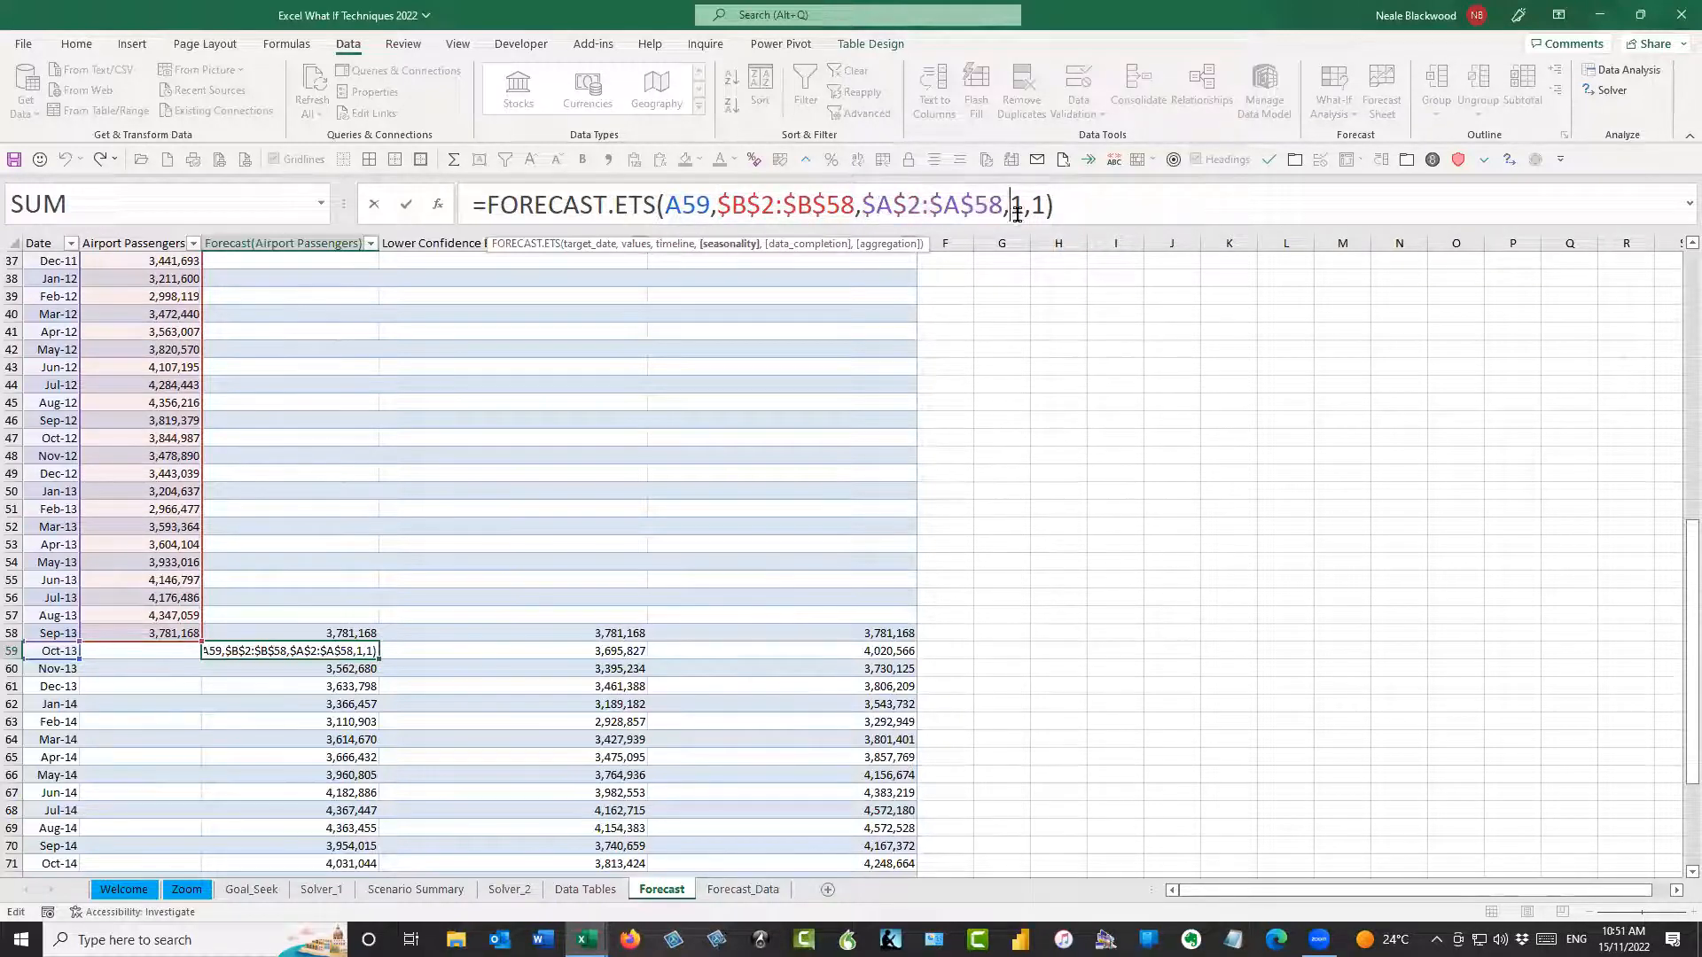
click(1030, 205)
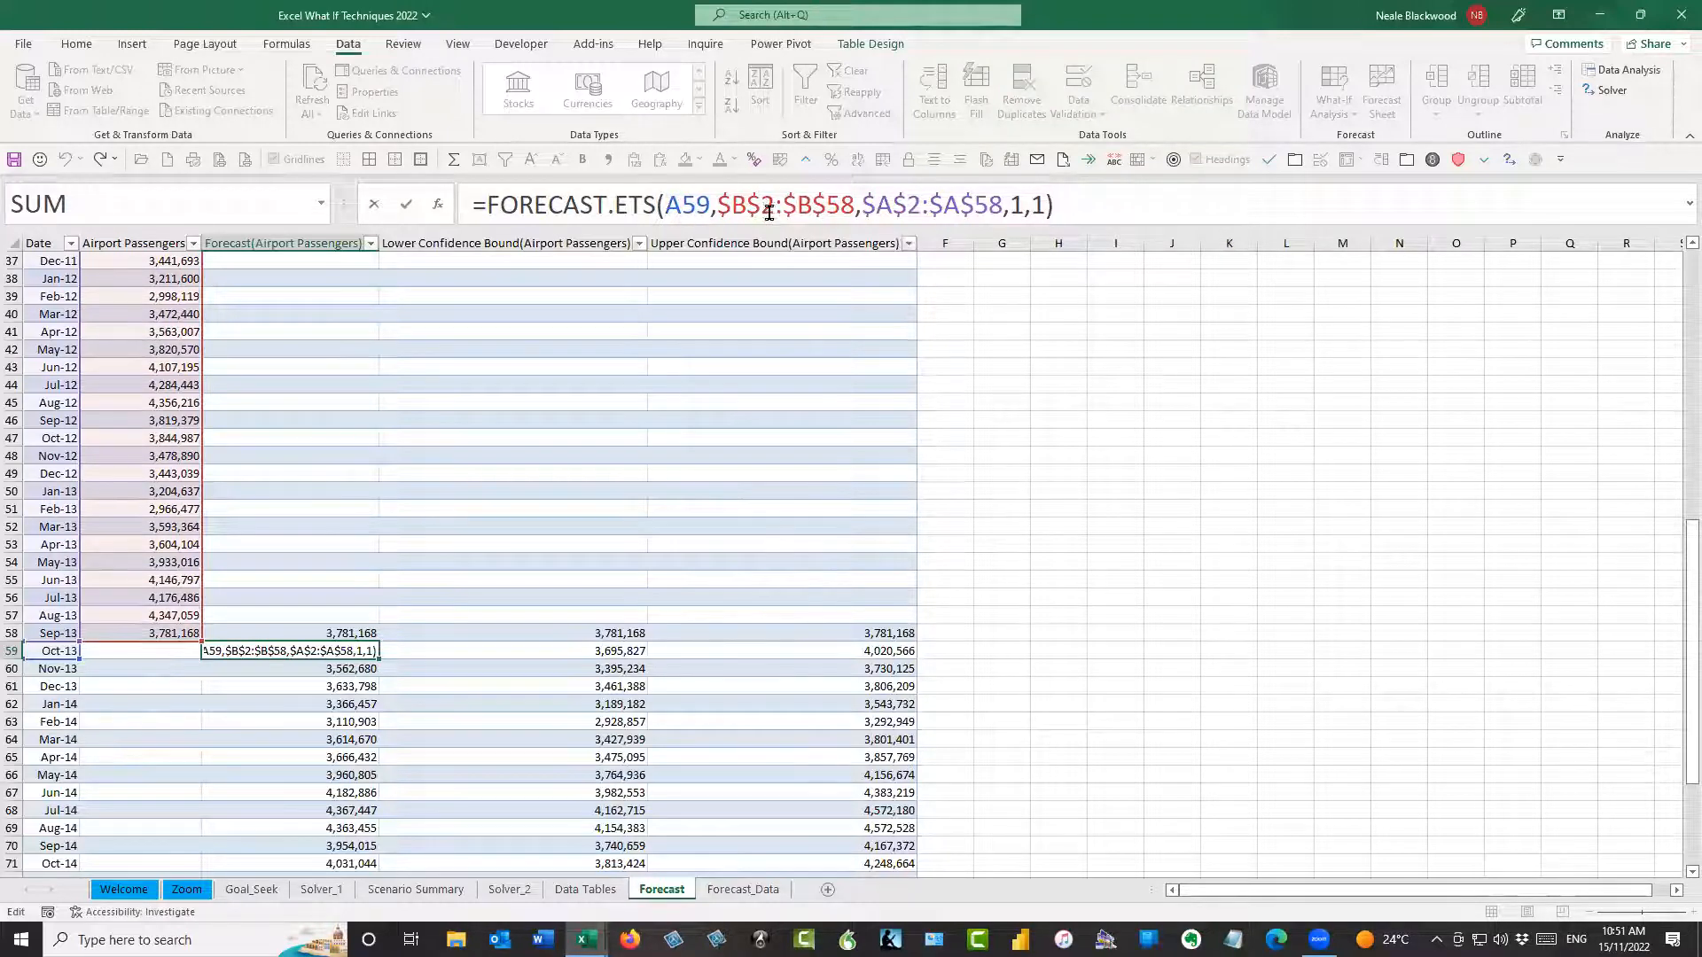
drag(665, 213, 711, 213)
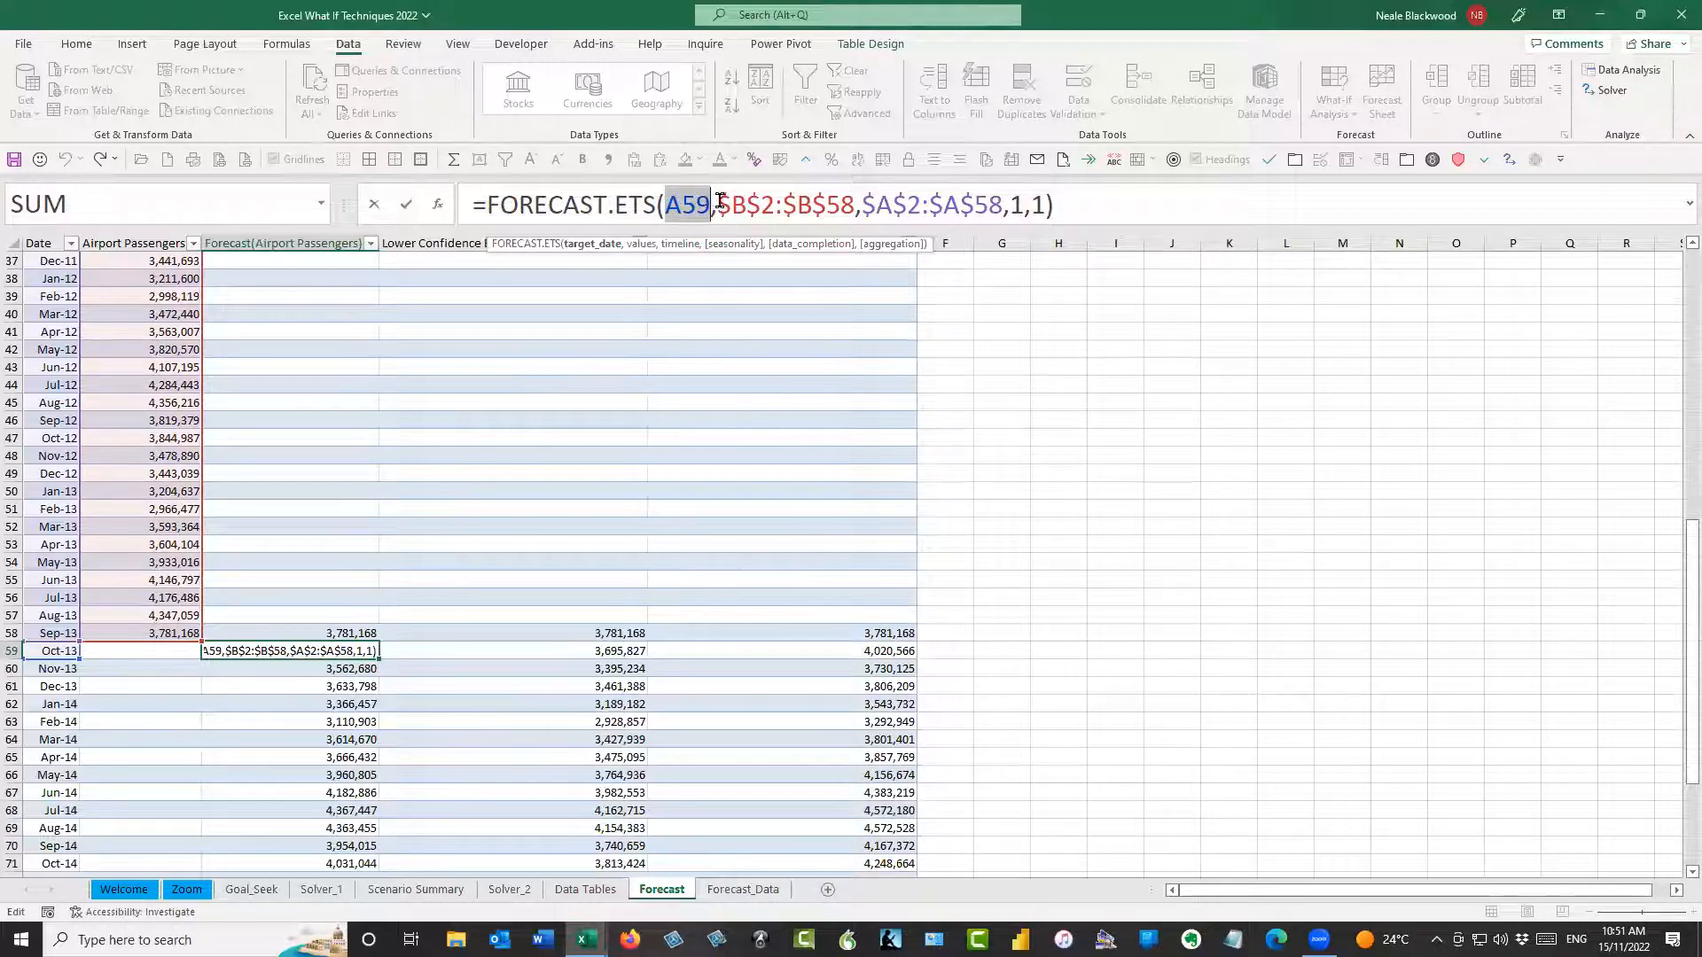
drag(663, 204, 1011, 206)
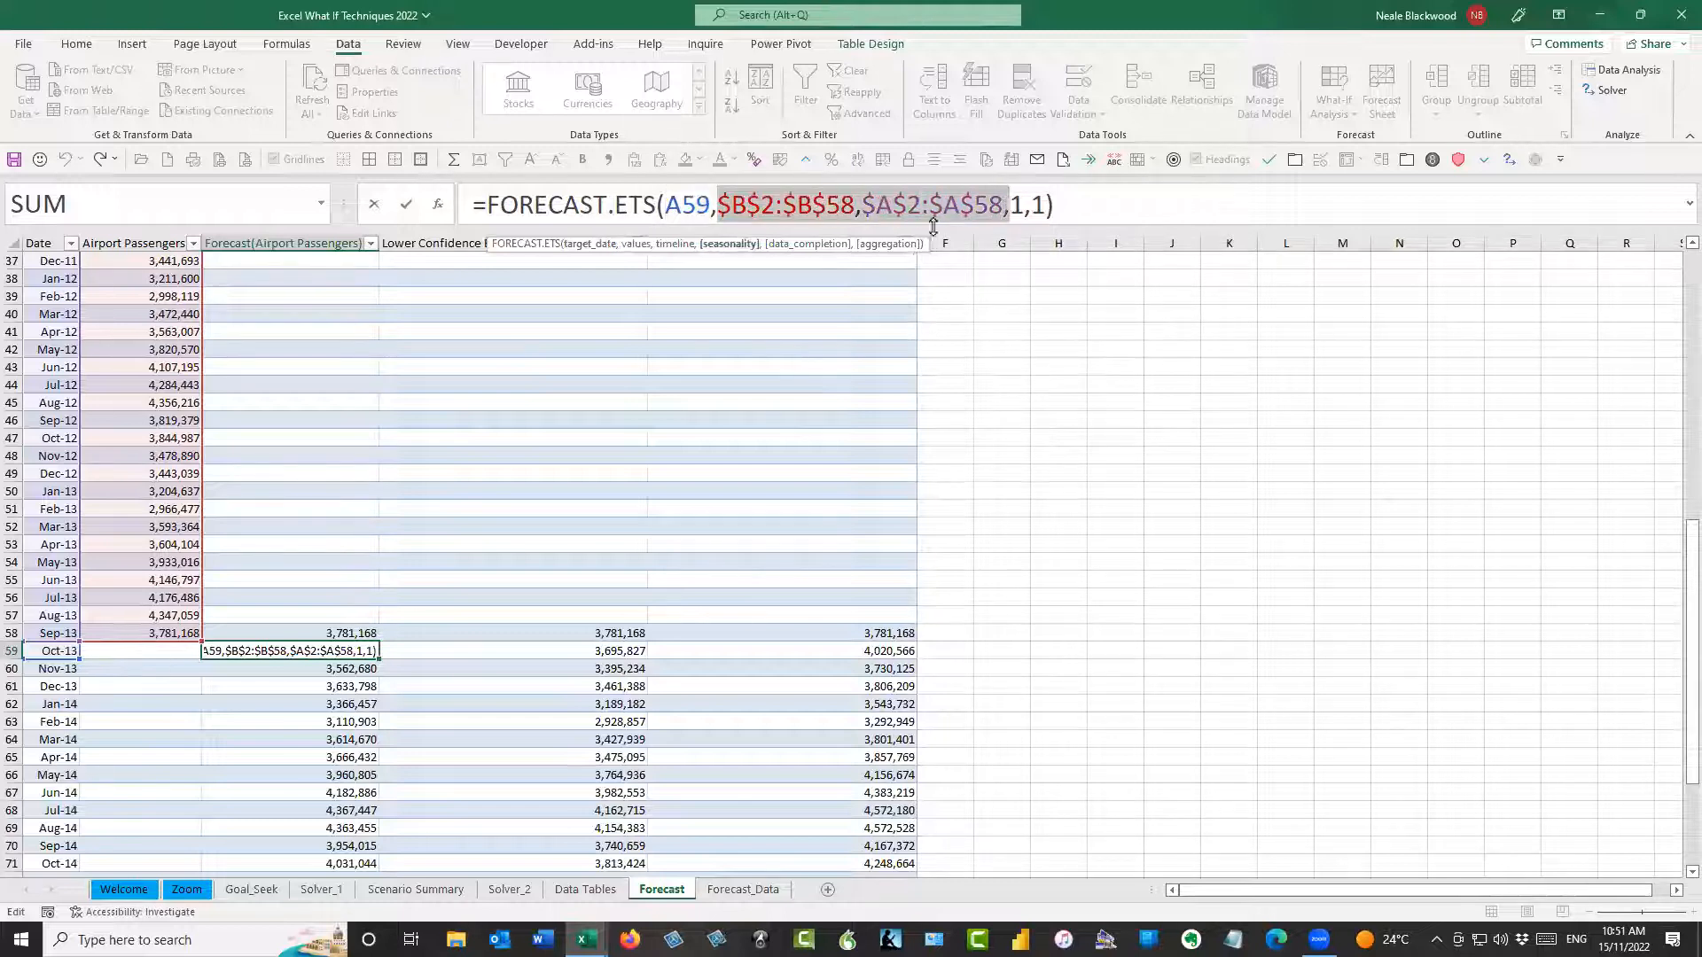
key(Escape)
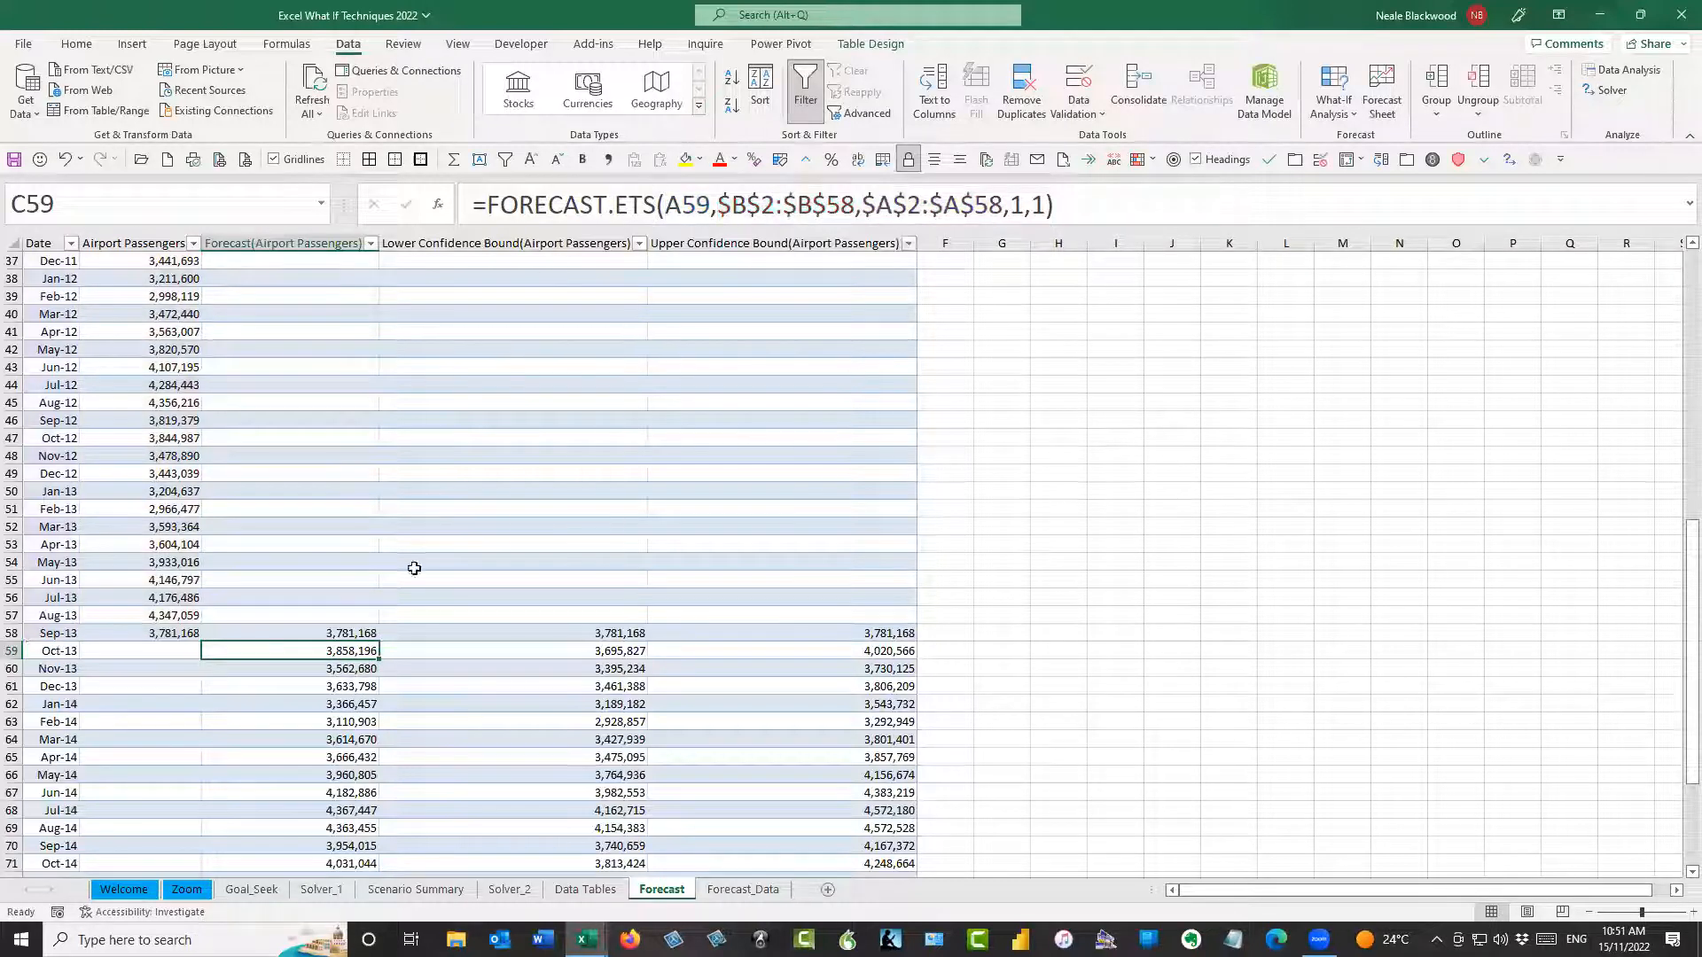
drag(605, 205, 662, 205)
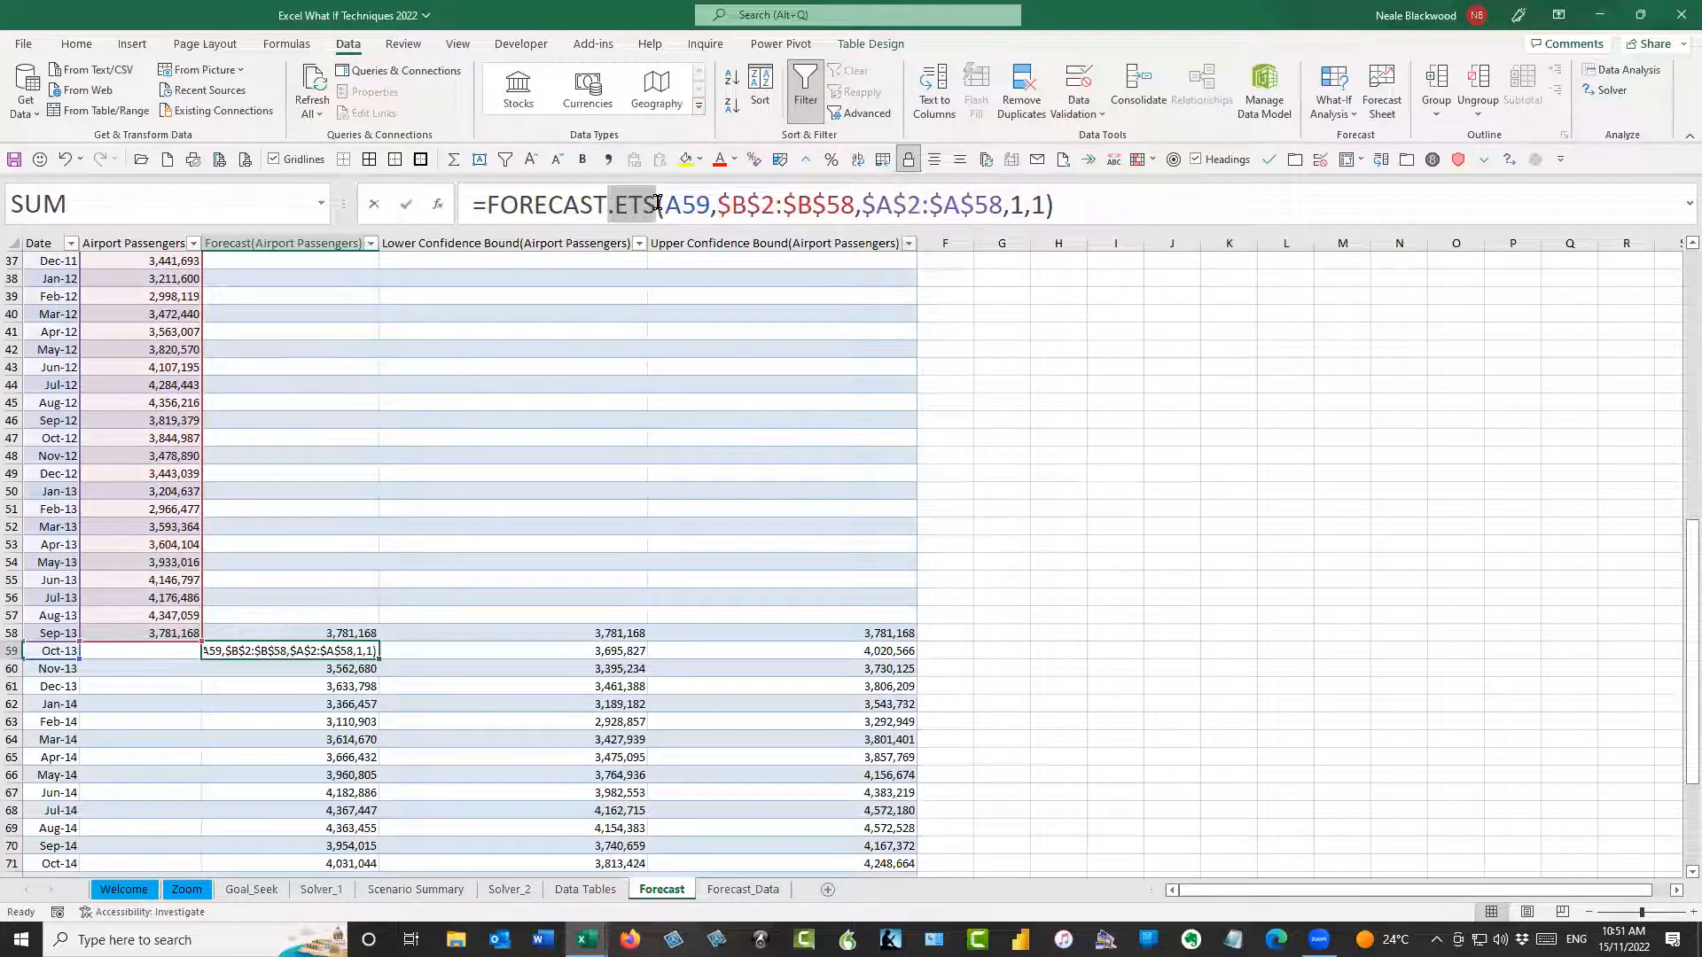
key(Escape)
Examine how FORECAST.ETS.CONFINT is used in the lower and upper confidence bound formulas in D59 and E59
click(588, 654)
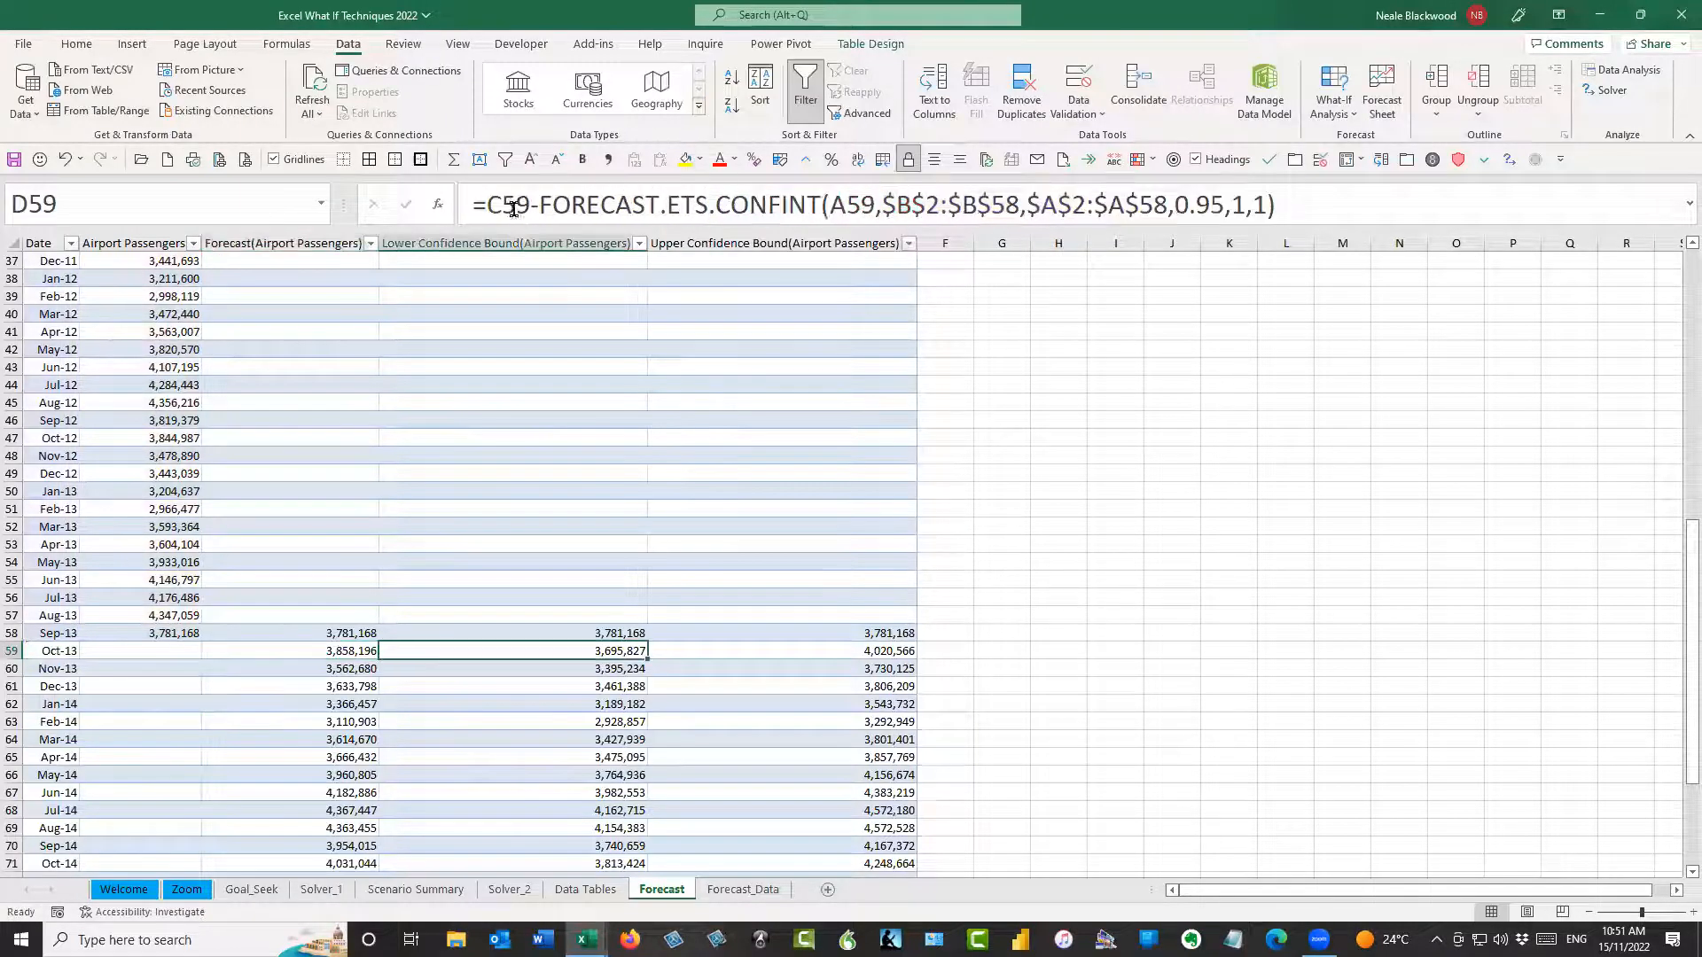
drag(715, 202, 817, 194)
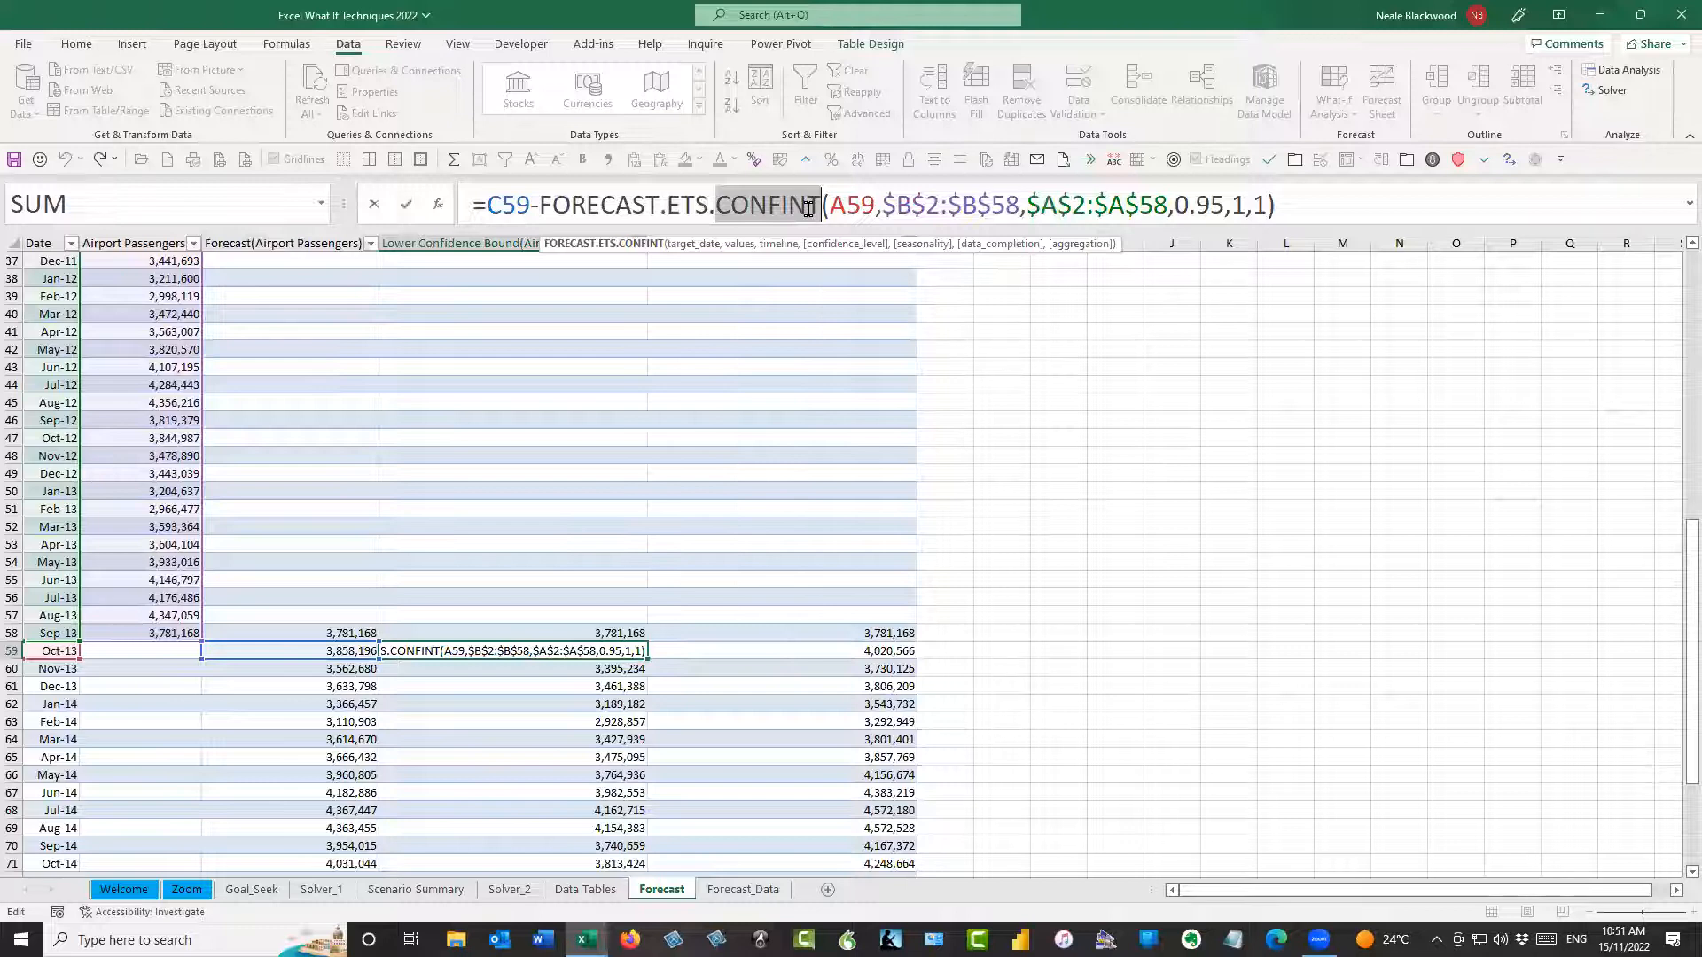
key(Escape)
click(793, 659)
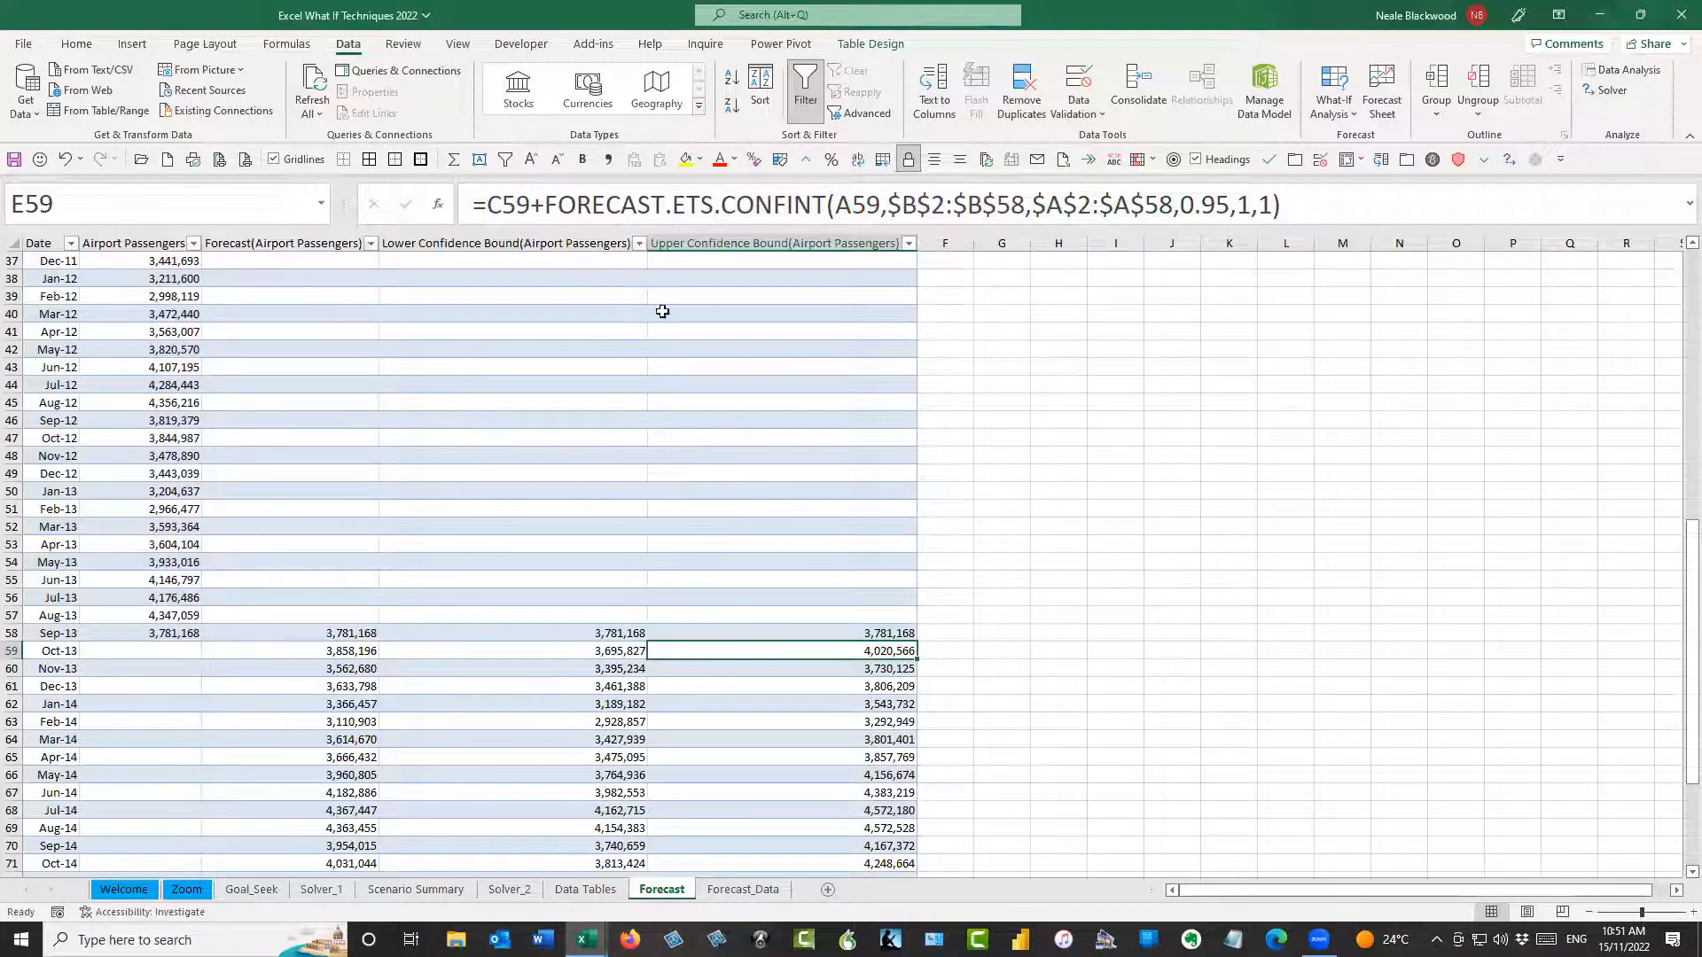
drag(544, 209, 826, 209)
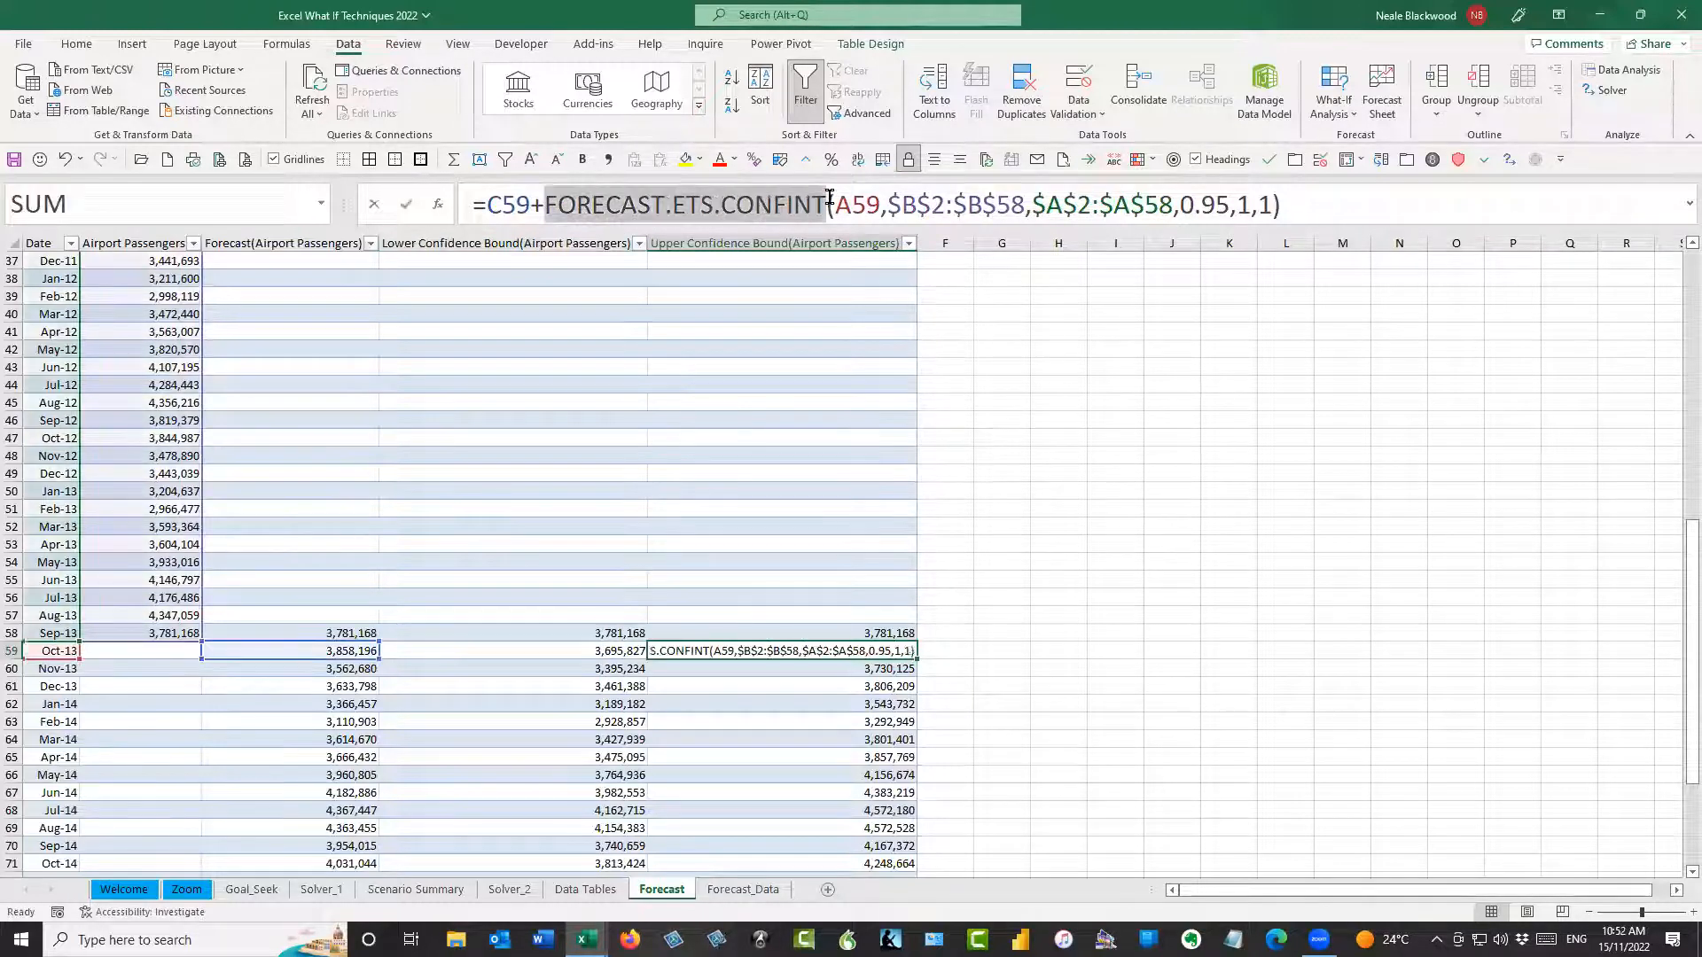
key(Escape)
click(1051, 653)
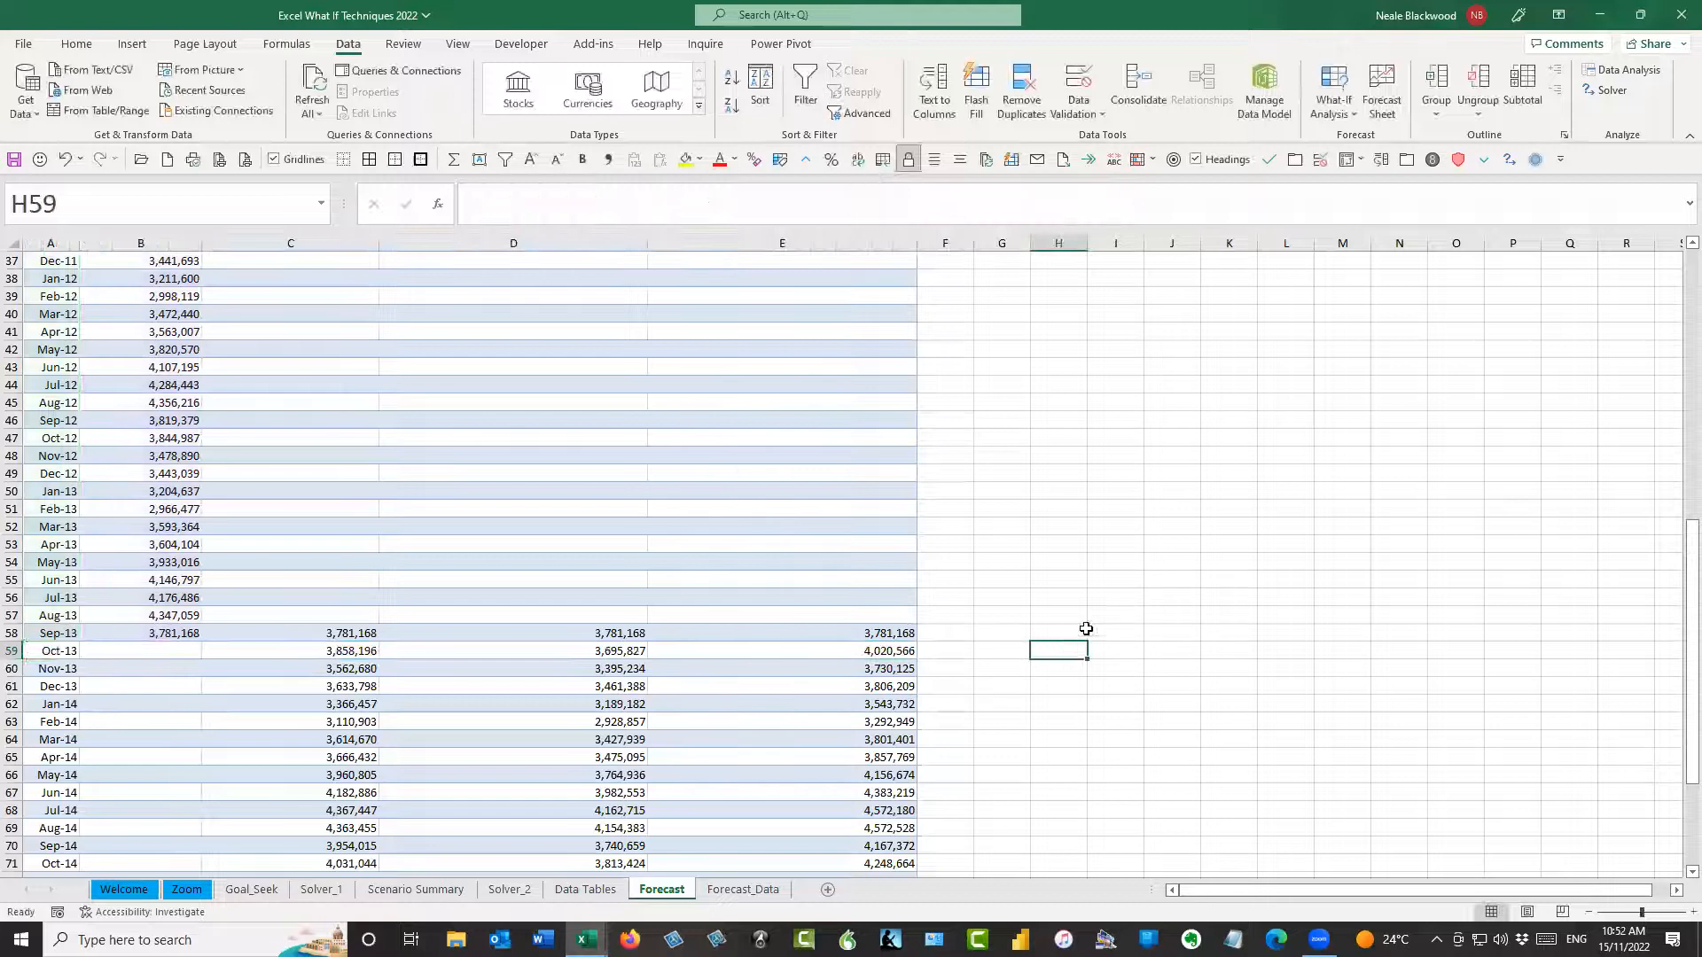
text(+)
key(Left)
key(Left)
key(Left)
key(Left)
key(Left)
key(Left)
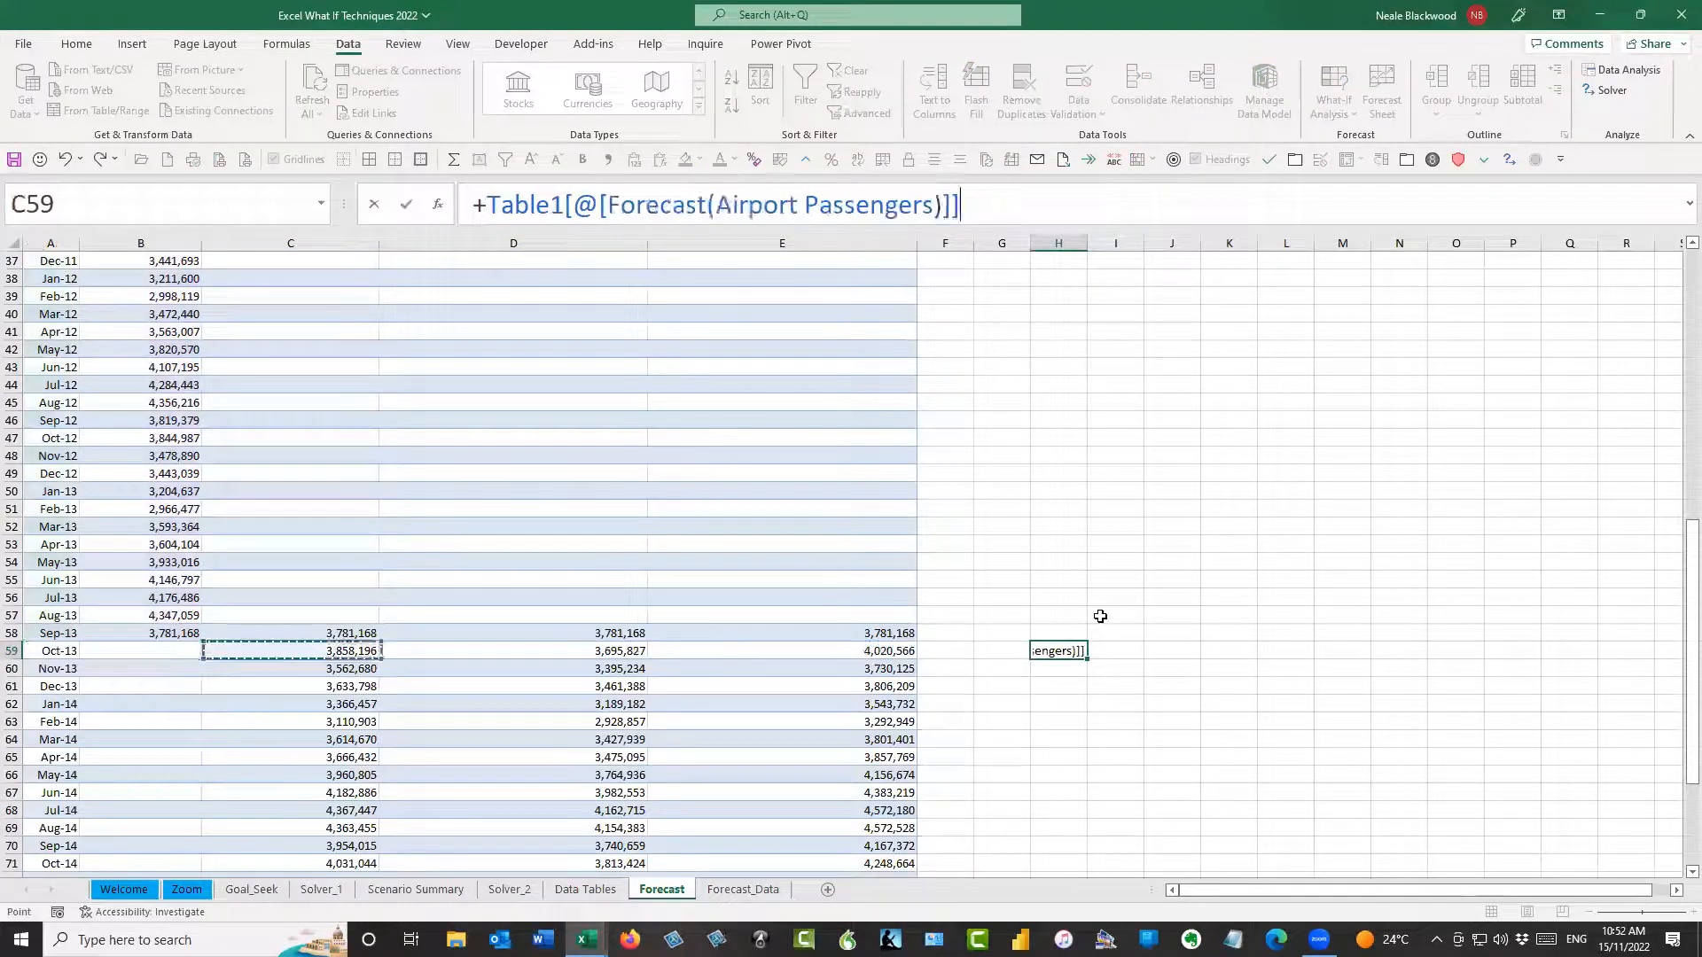
key(Right)
text(-)
key(Left)
key(Left)
Enter a formula in H59 that subtracts the Oct-13 Lower Confidence Bound from the Forecast value
key(Left)
key(Escape)
text(+)
key(Left)
key(Left)
key(Left)
key(Left)
key(Left)
key(Left)
key(Right)
text(-)
key(Left)
key(Left)
key(Left)
key(Left)
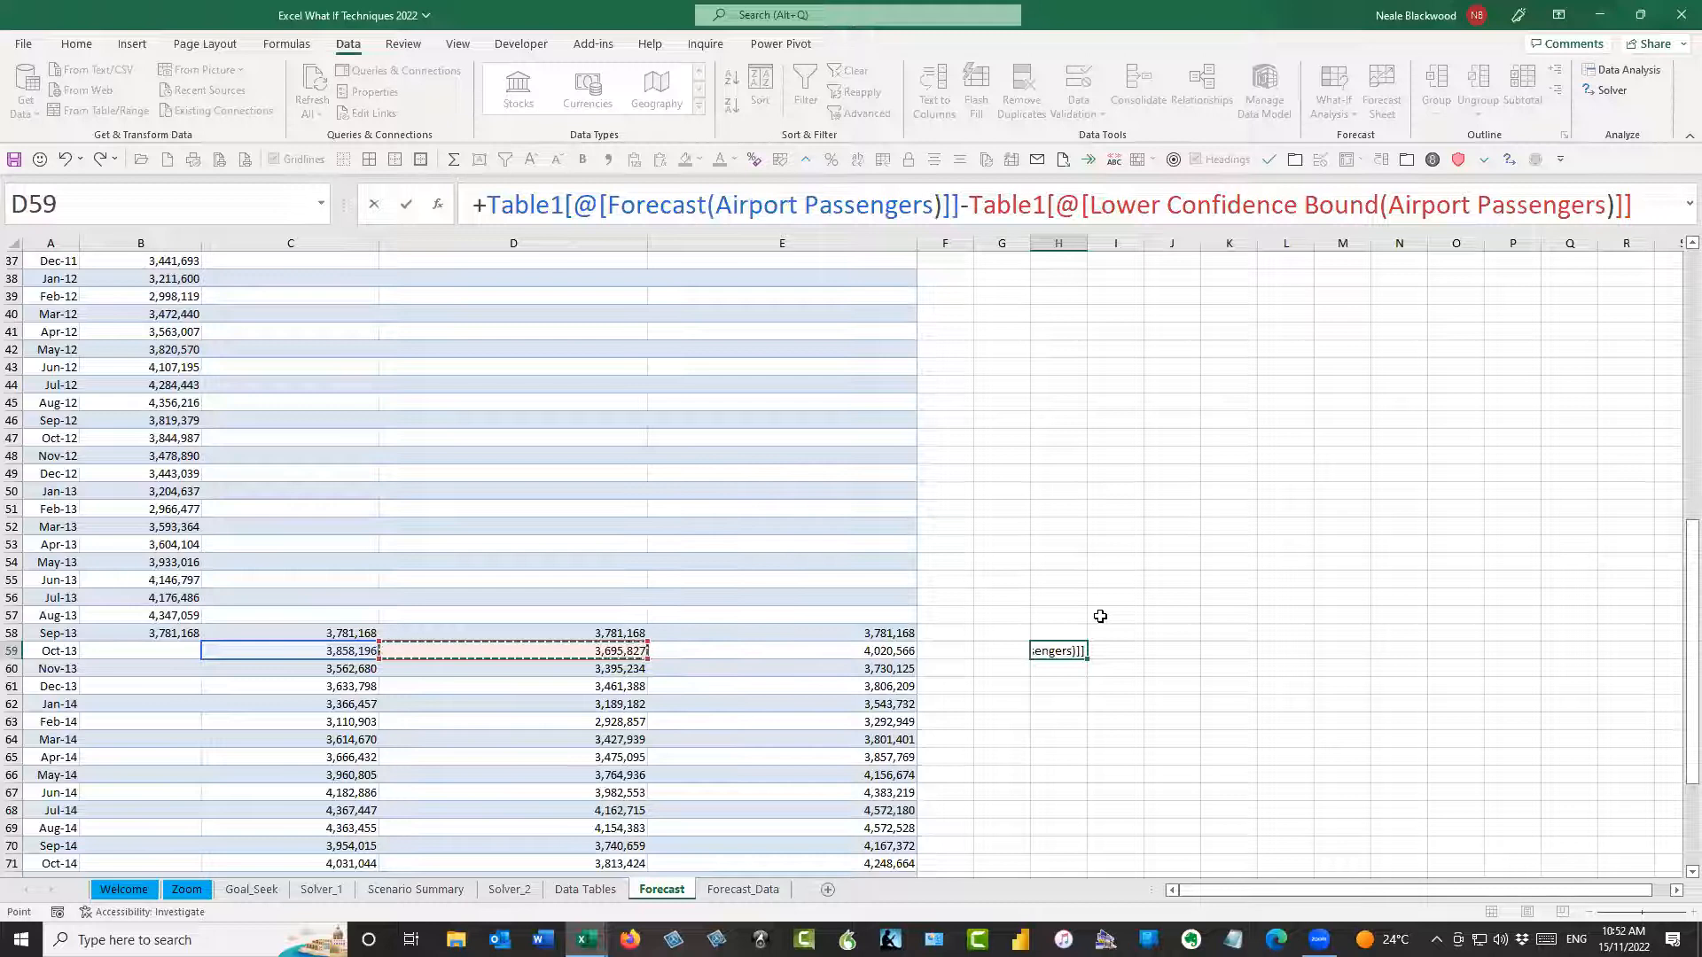
key(Return)
Enter a formula in I59 that subtracts the Oct-13 Forecast value from the Upper Confidence Bound
key(Up)
key(Right)
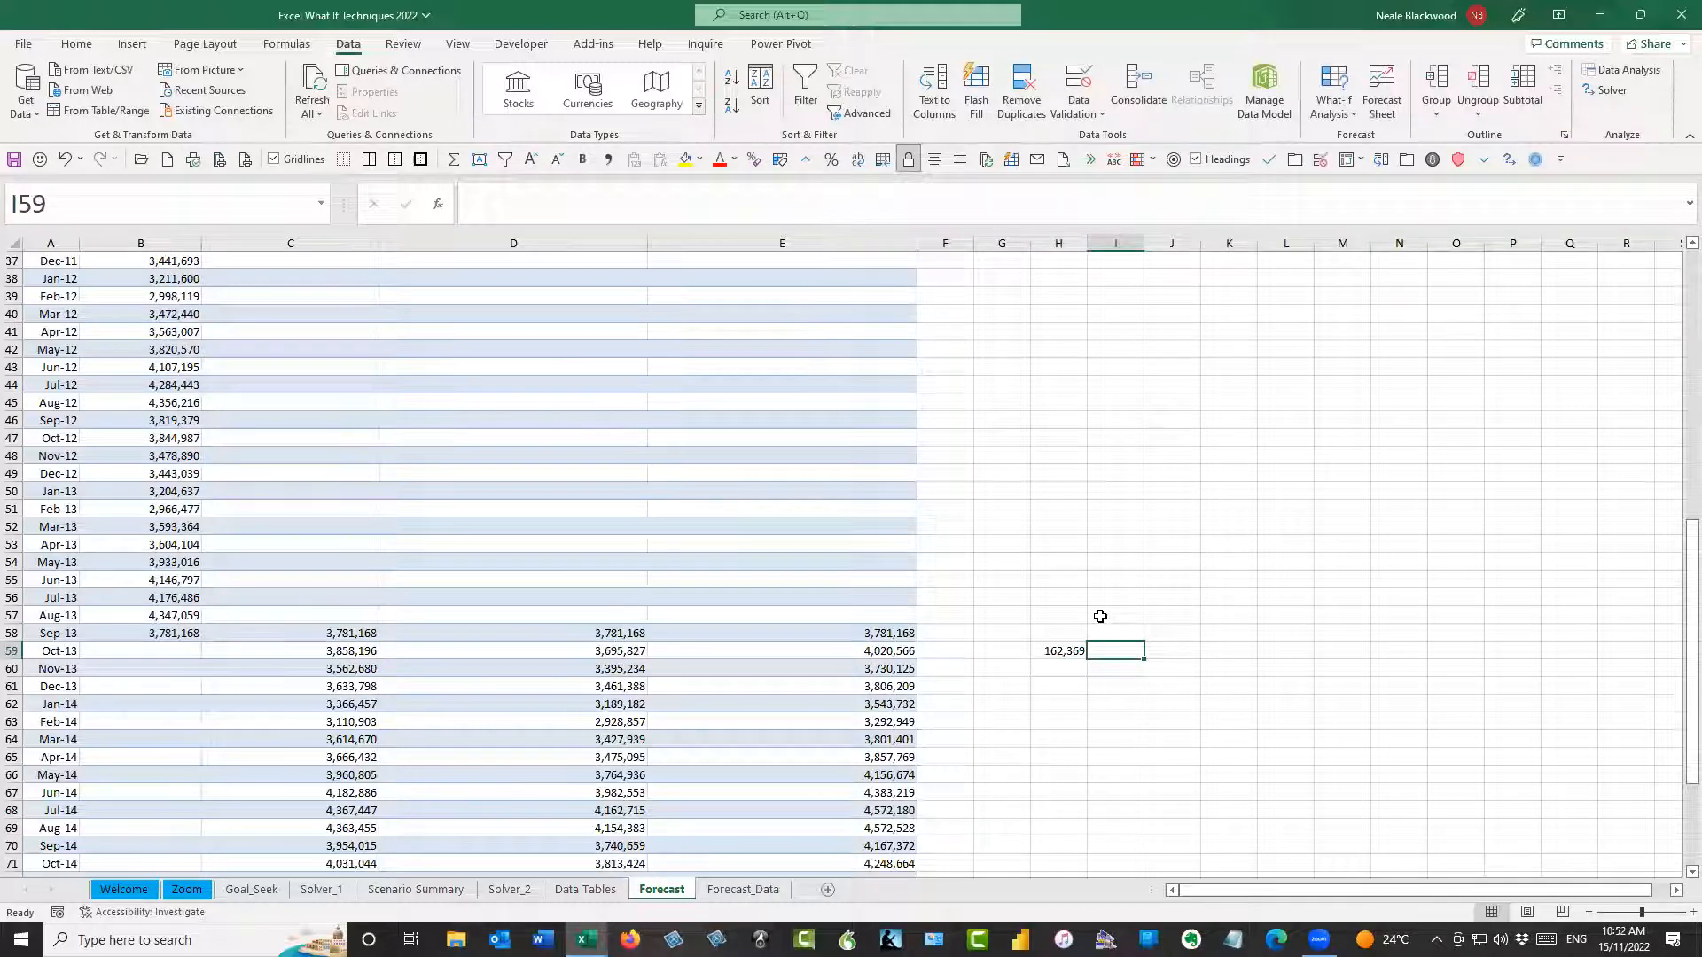
text(+)
key(Left)
key(Left)
key(Left)
key(Left)
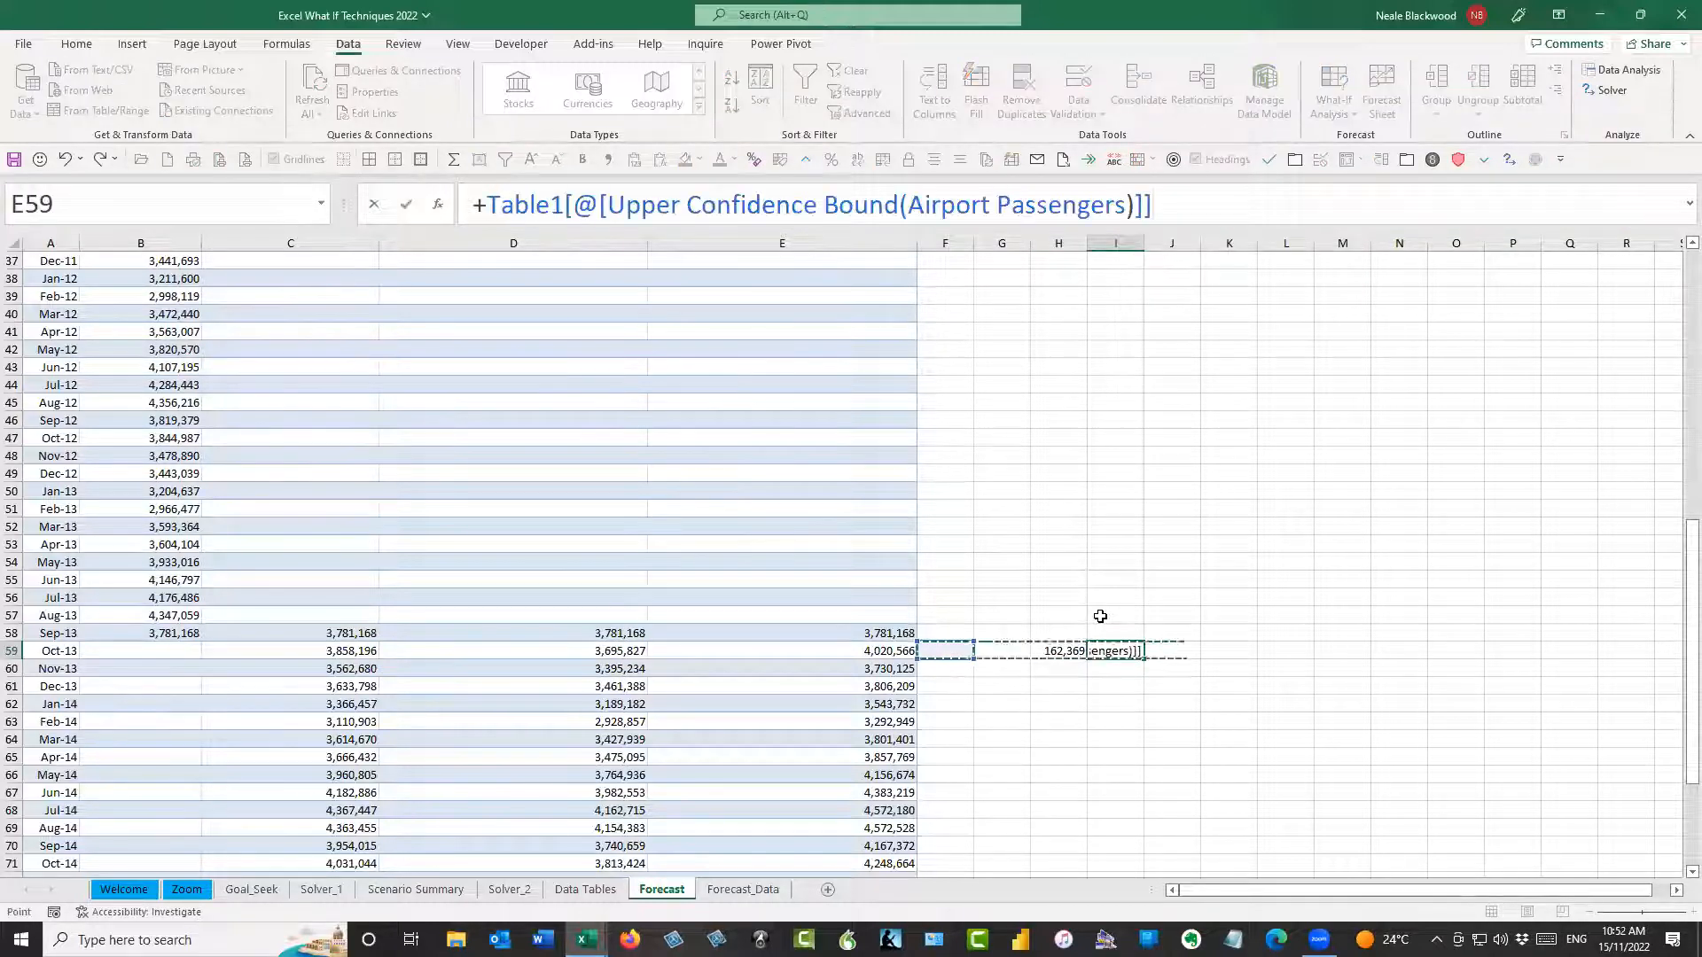
text(-)
key(Left)
key(Left)
key(Left)
key(Left)
key(Left)
key(Left)
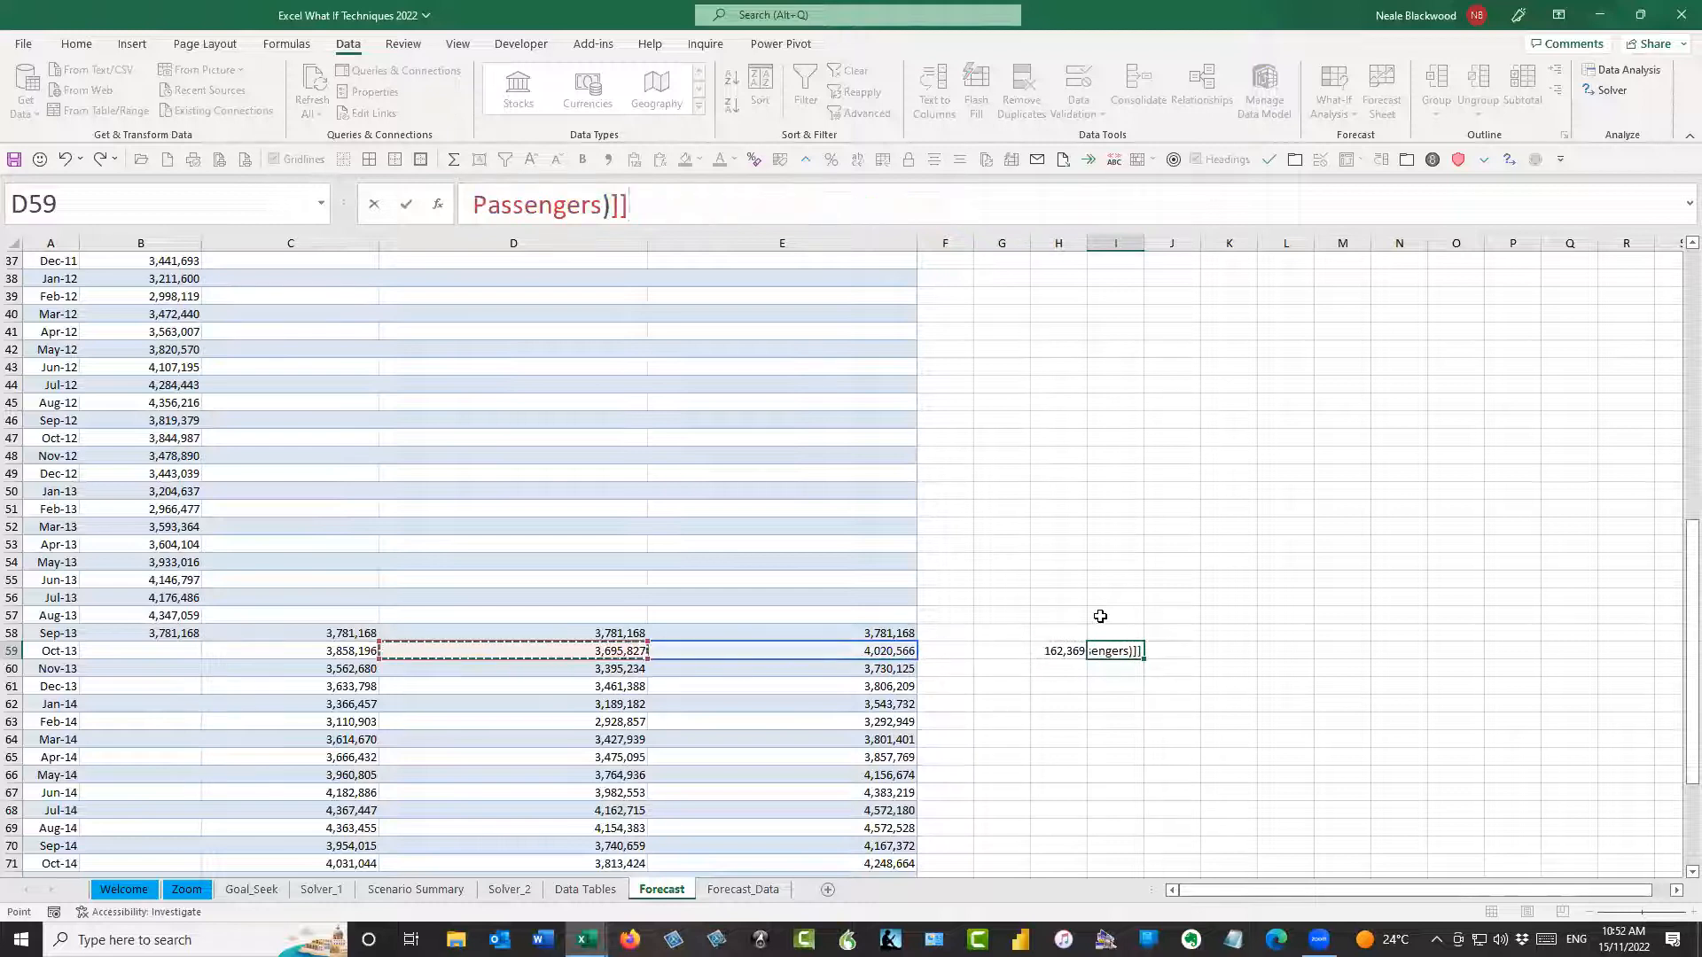
key(Return)
Compare the lower and upper confidence differences calculated in H59 and I59
key(Up)
key(Left)
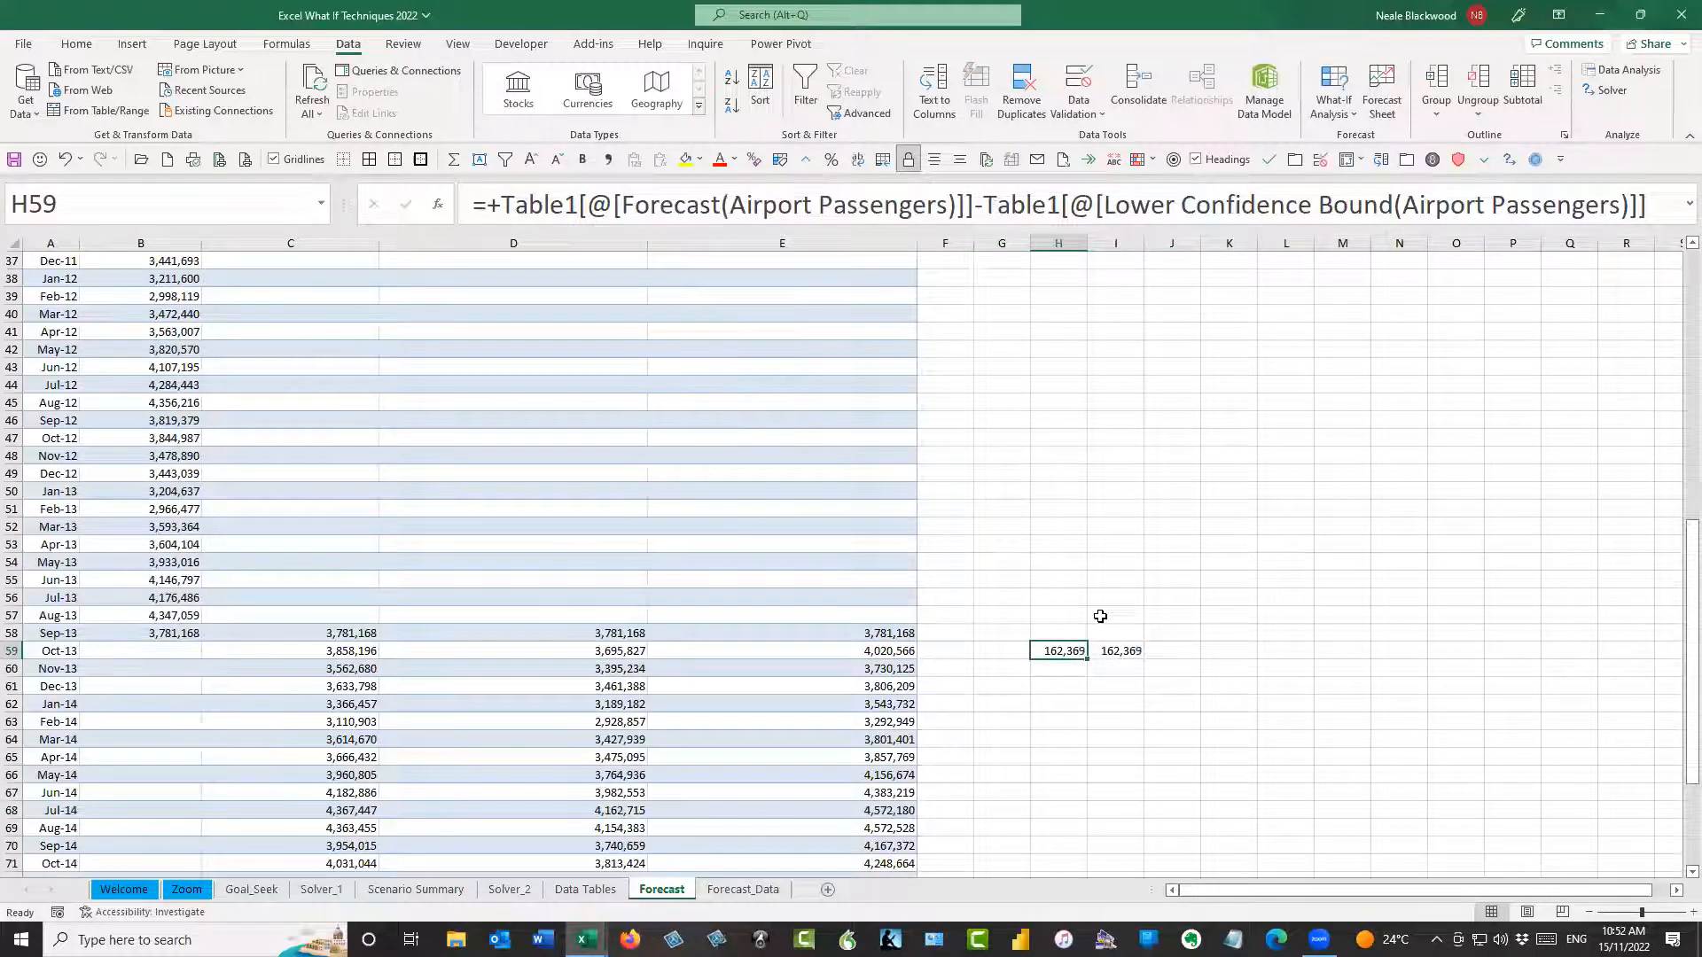
key(Right)
key(Left)
Examine the FORECAST.ETS.CONFINT part of the lower bound formula in D59 and relate it to the differences in H59:I59
click(321, 654)
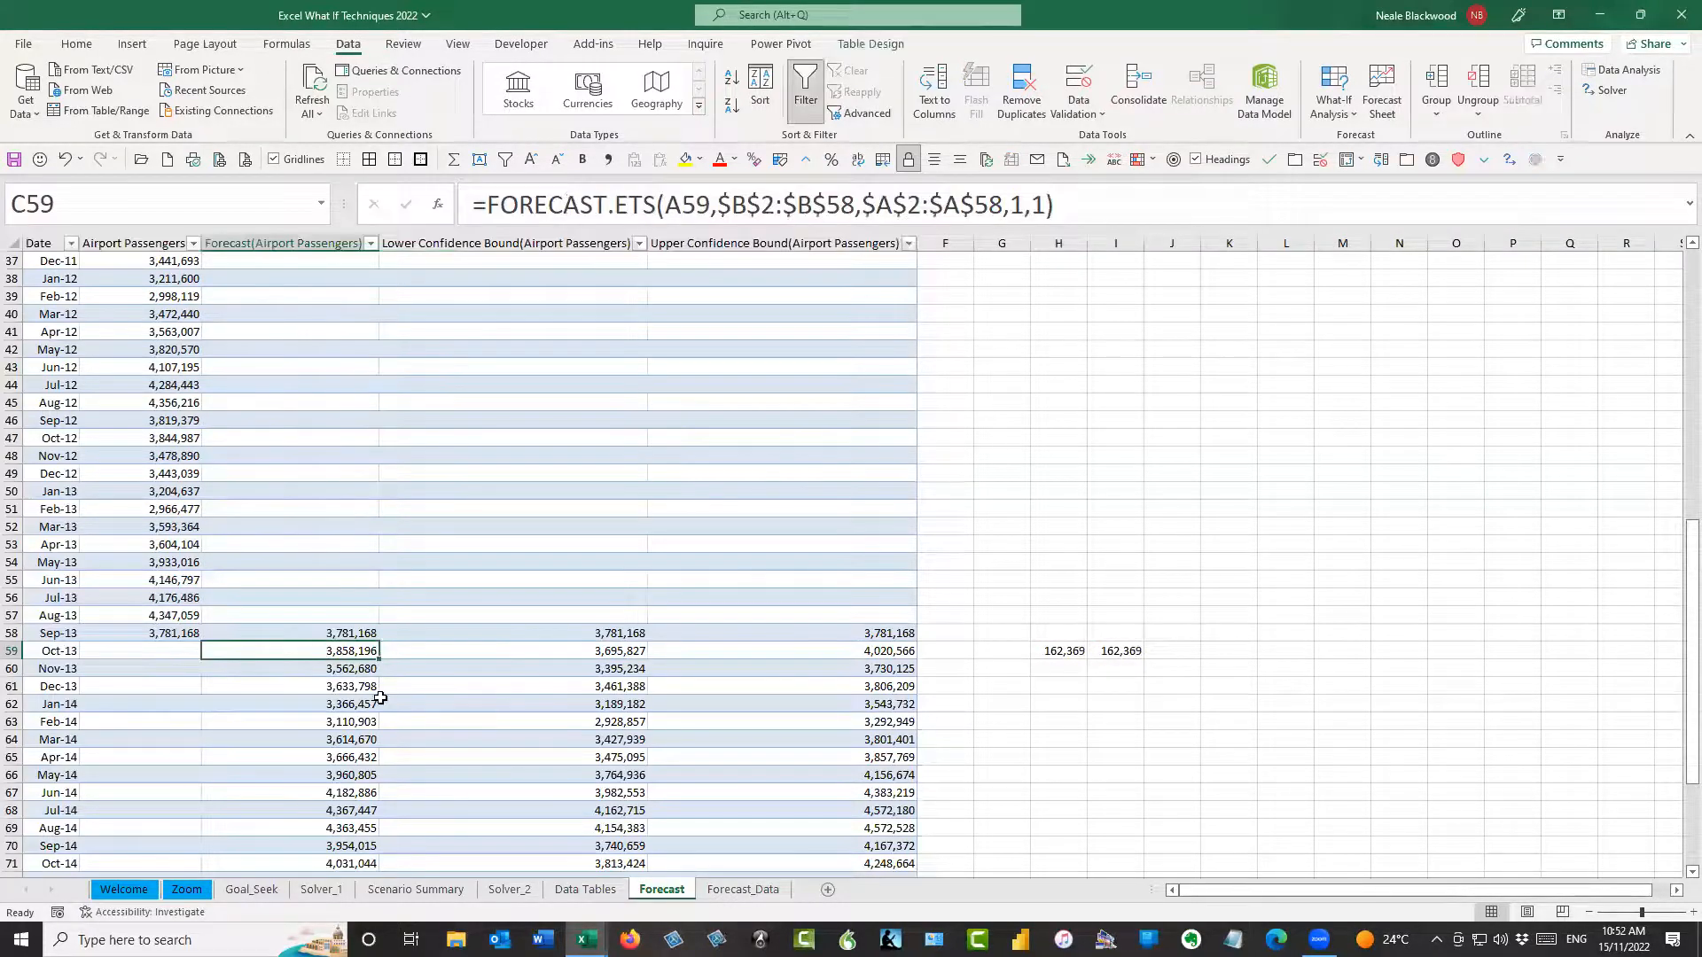
click(487, 650)
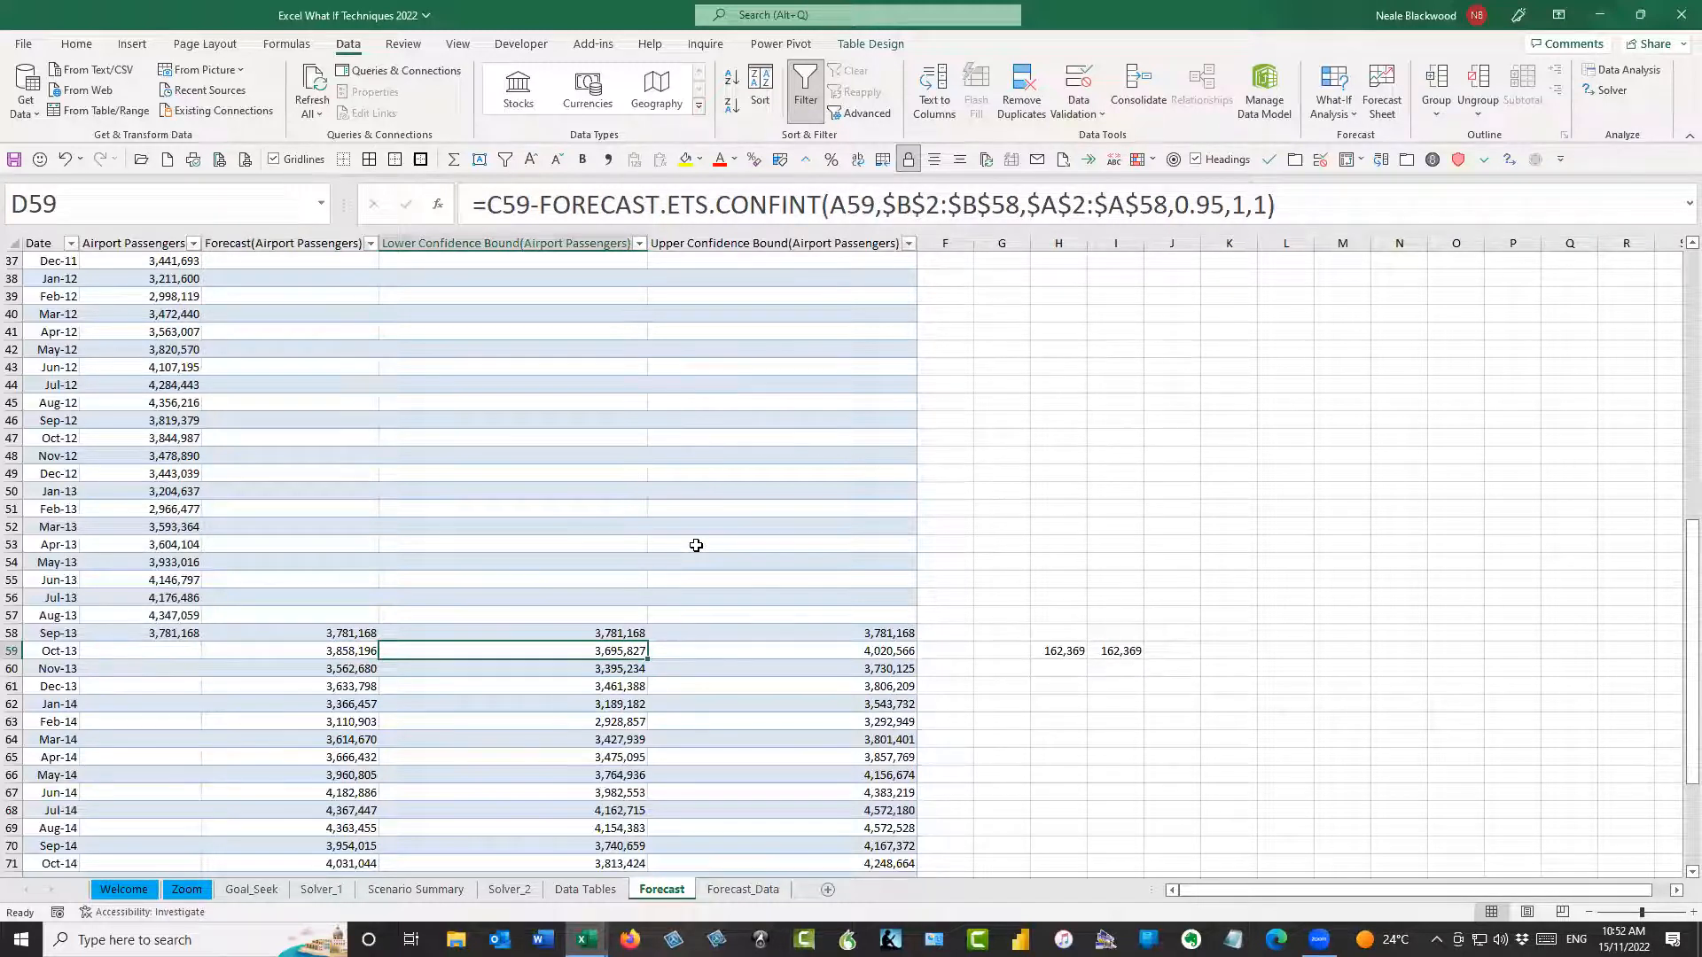
drag(716, 202, 785, 200)
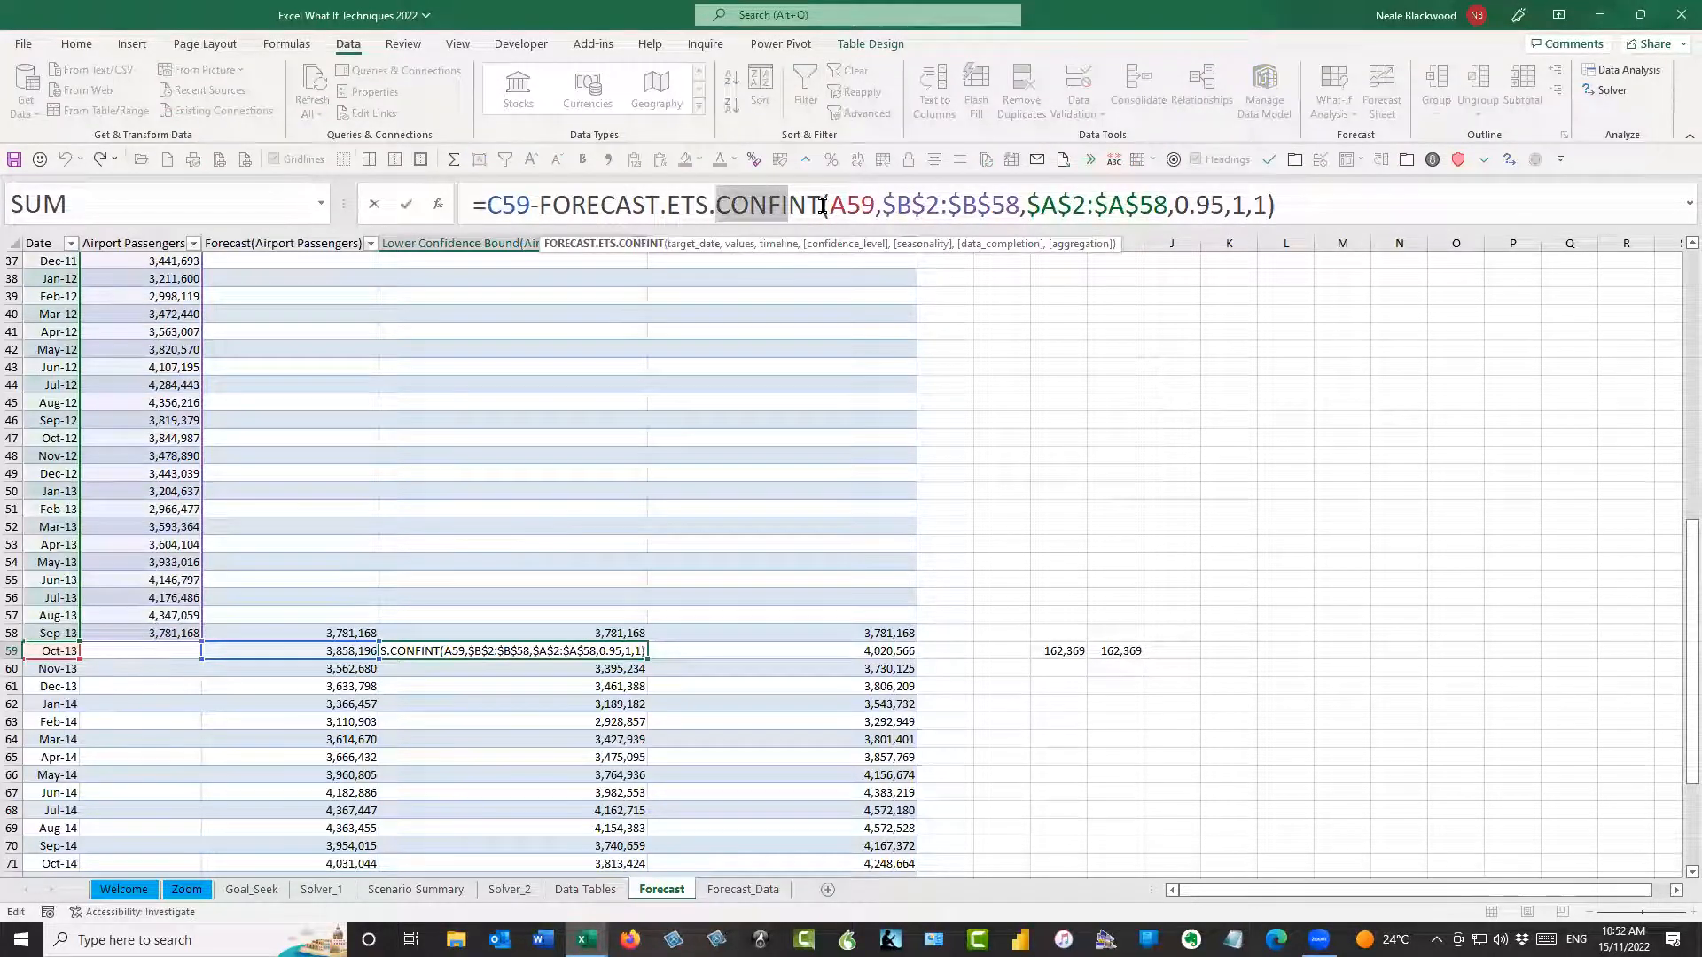
click(824, 205)
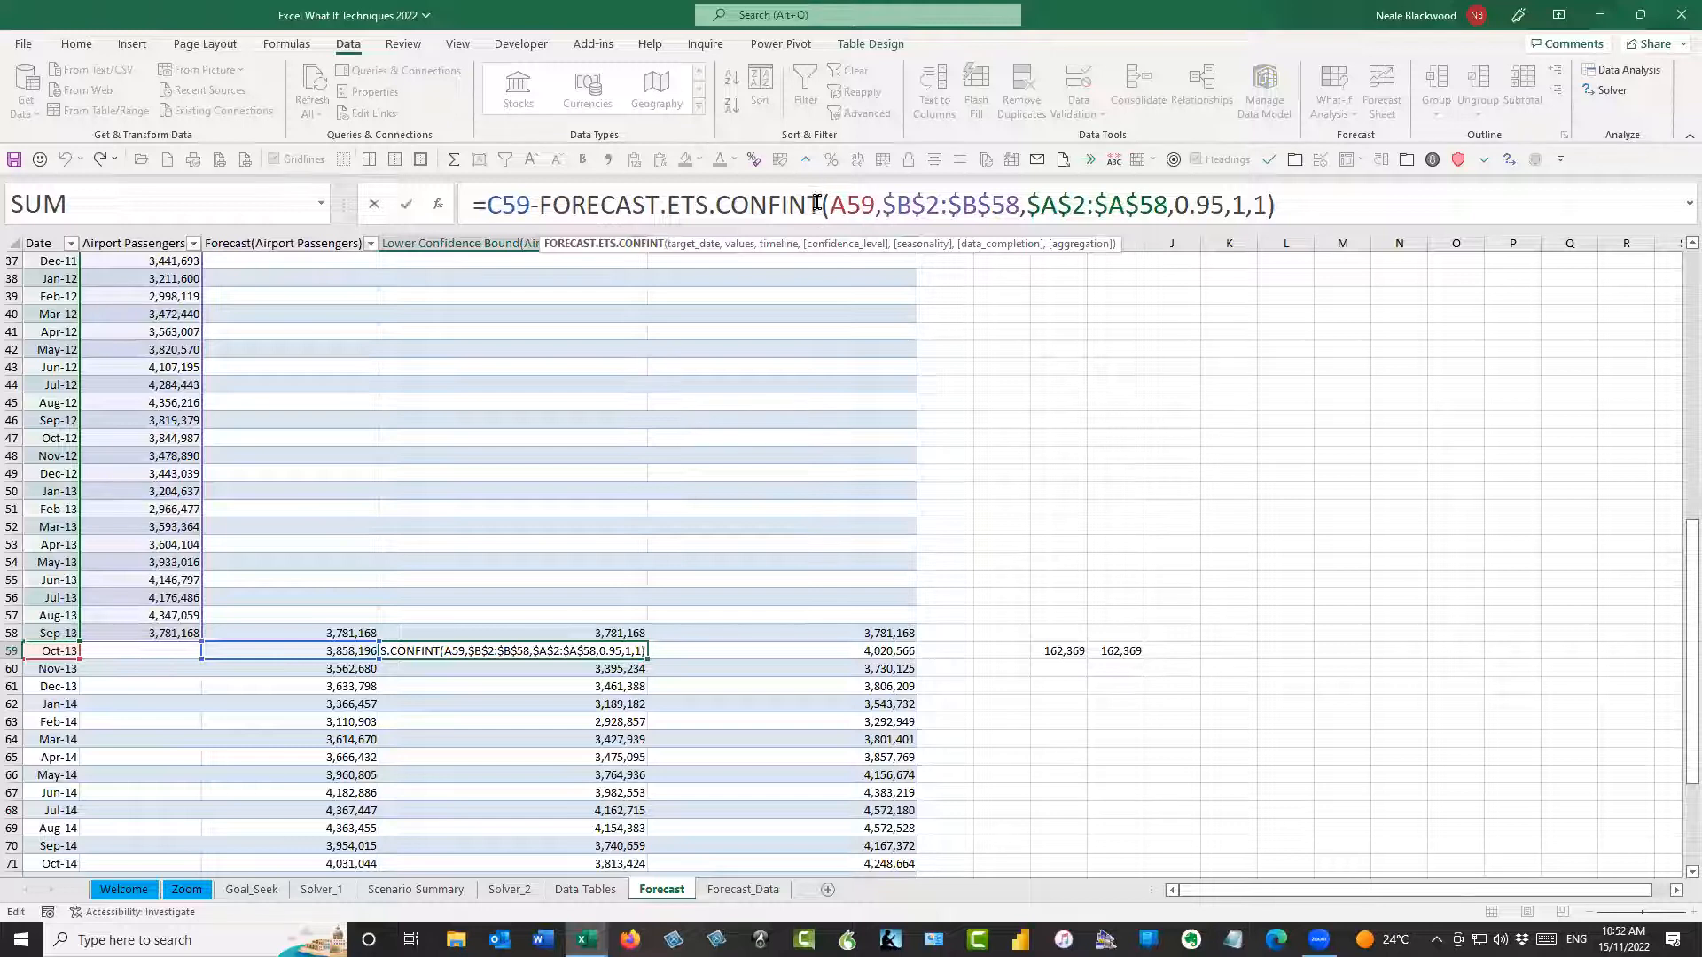
key(ctrl+Return)
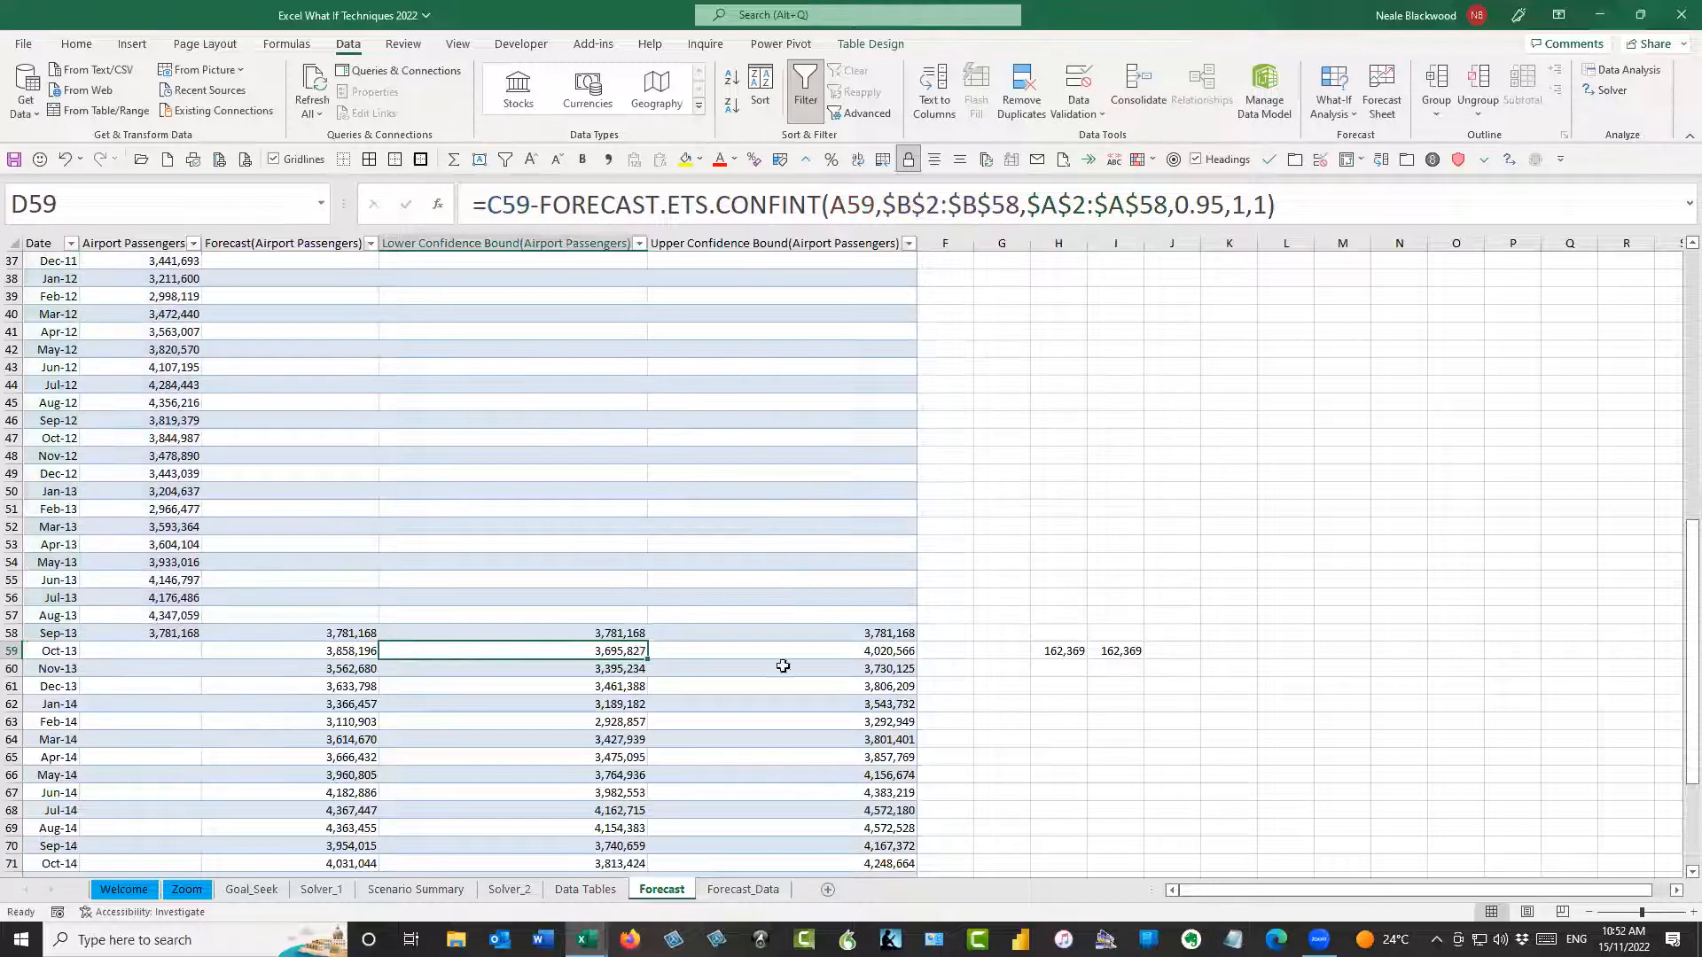
click(1072, 654)
drag(1121, 652, 1123, 647)
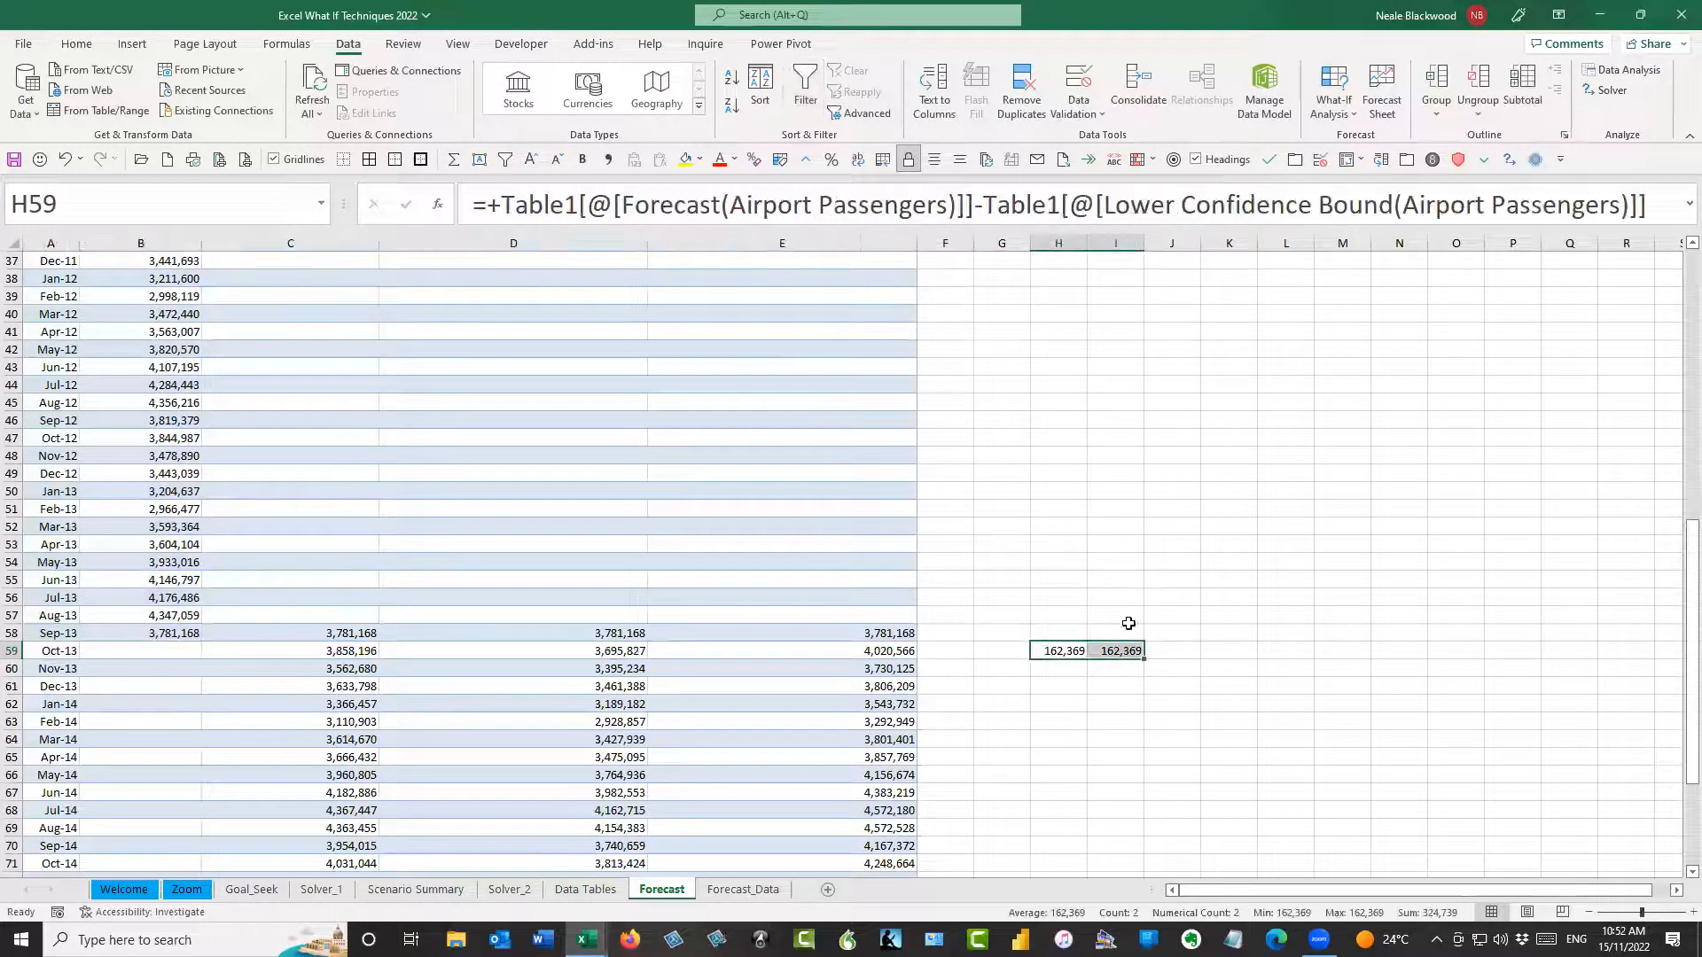
click(1054, 615)
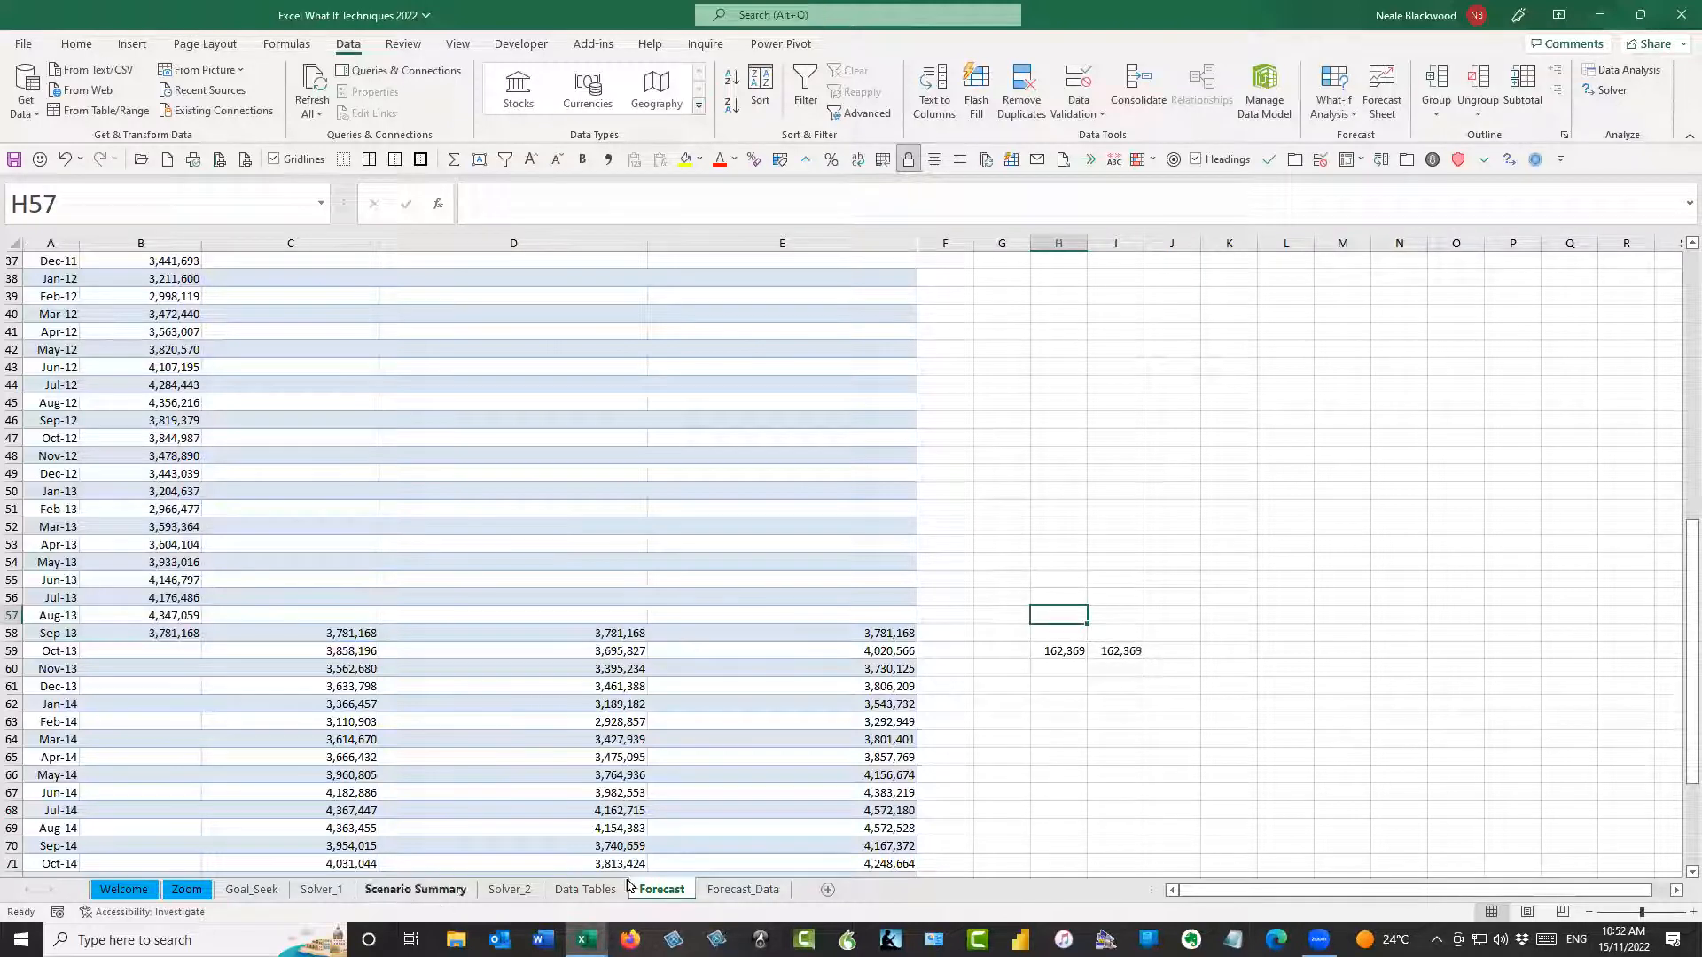
Move the forecast chart up beside the table and enlarge it to span about columns F to R, down to row 26
scroll(1429, 403, up, 12)
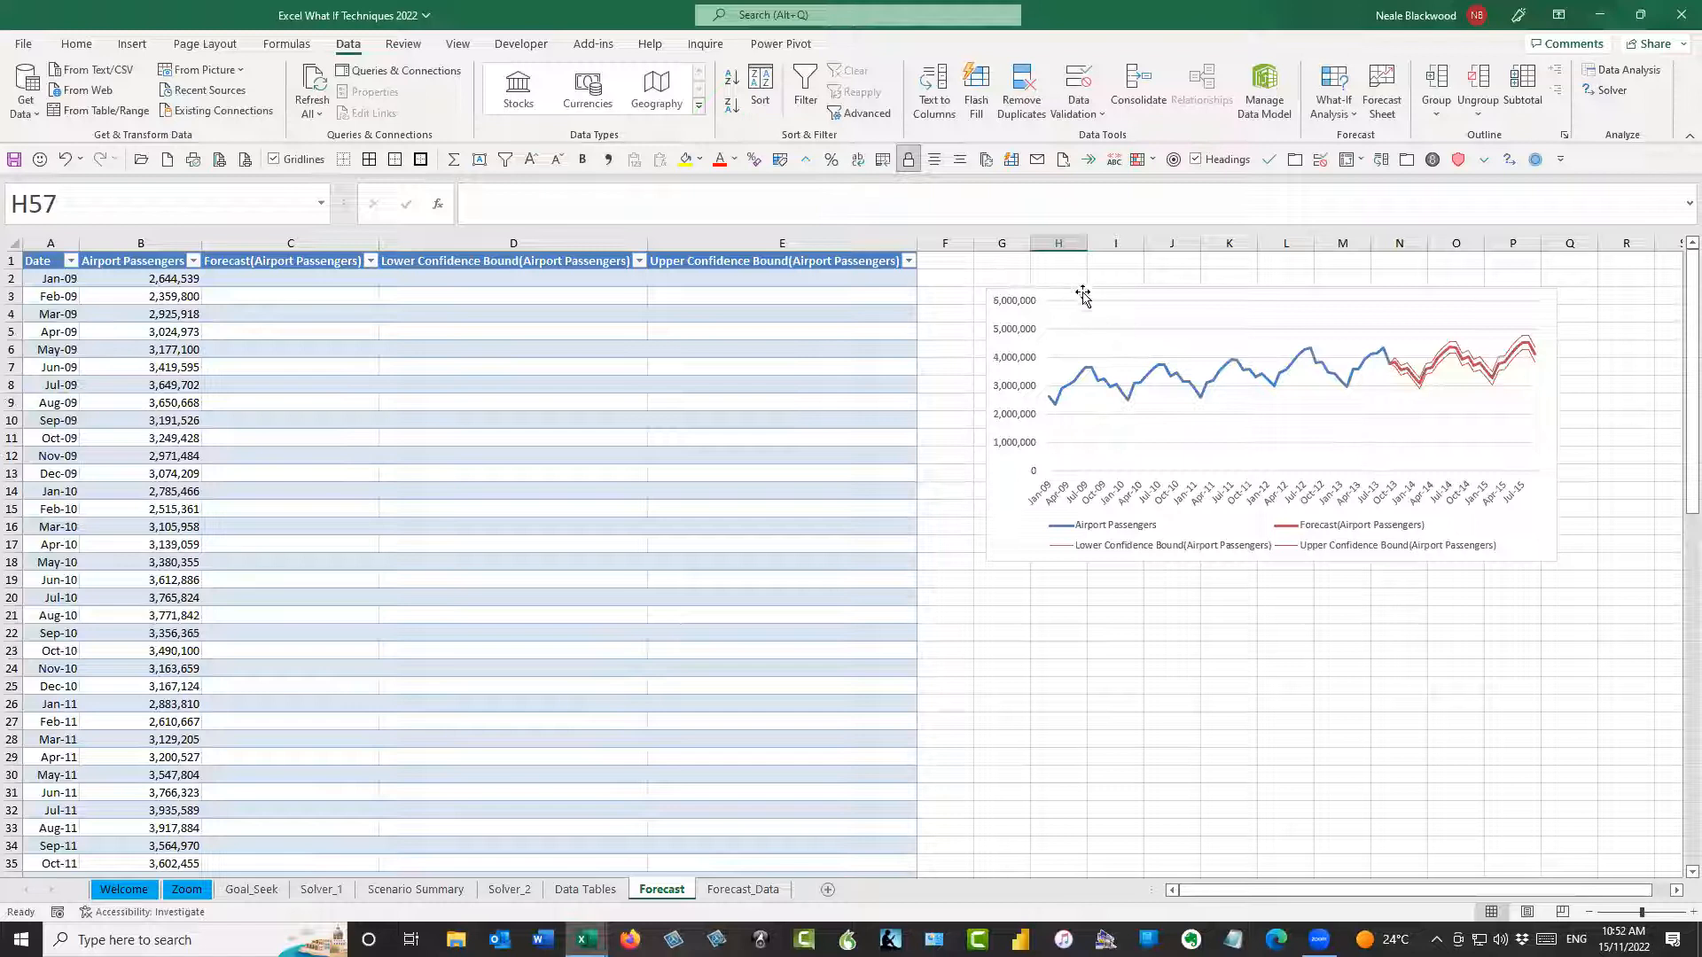
drag(1071, 284, 1031, 264)
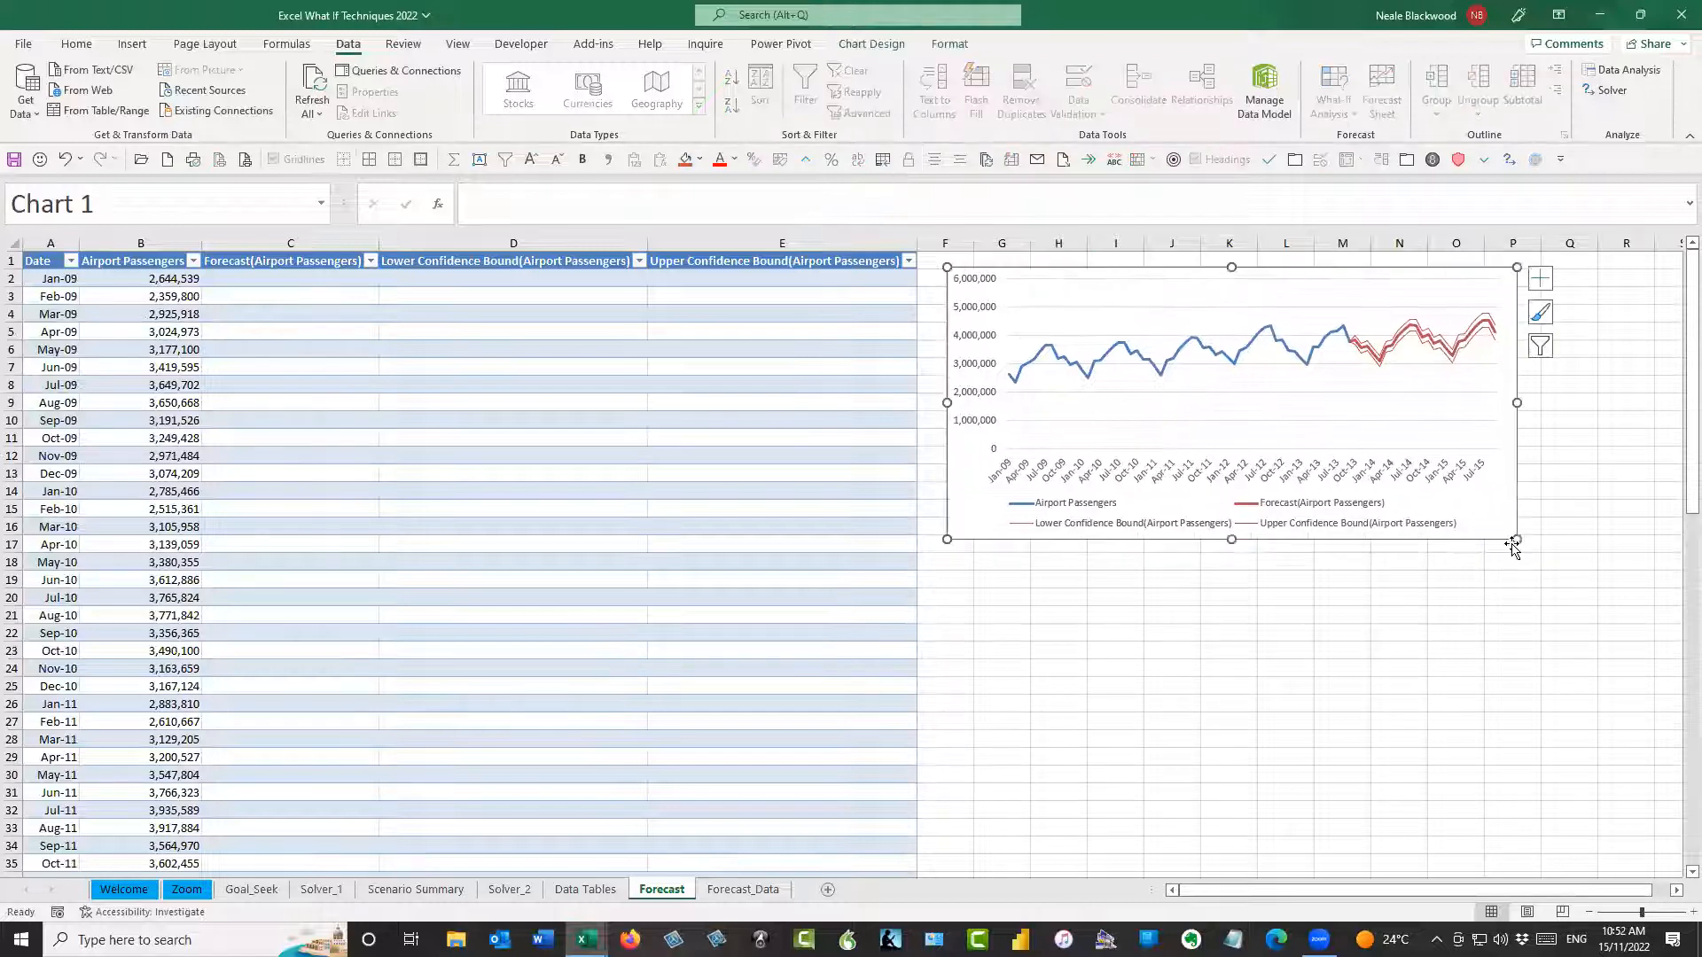
drag(1515, 538, 1650, 710)
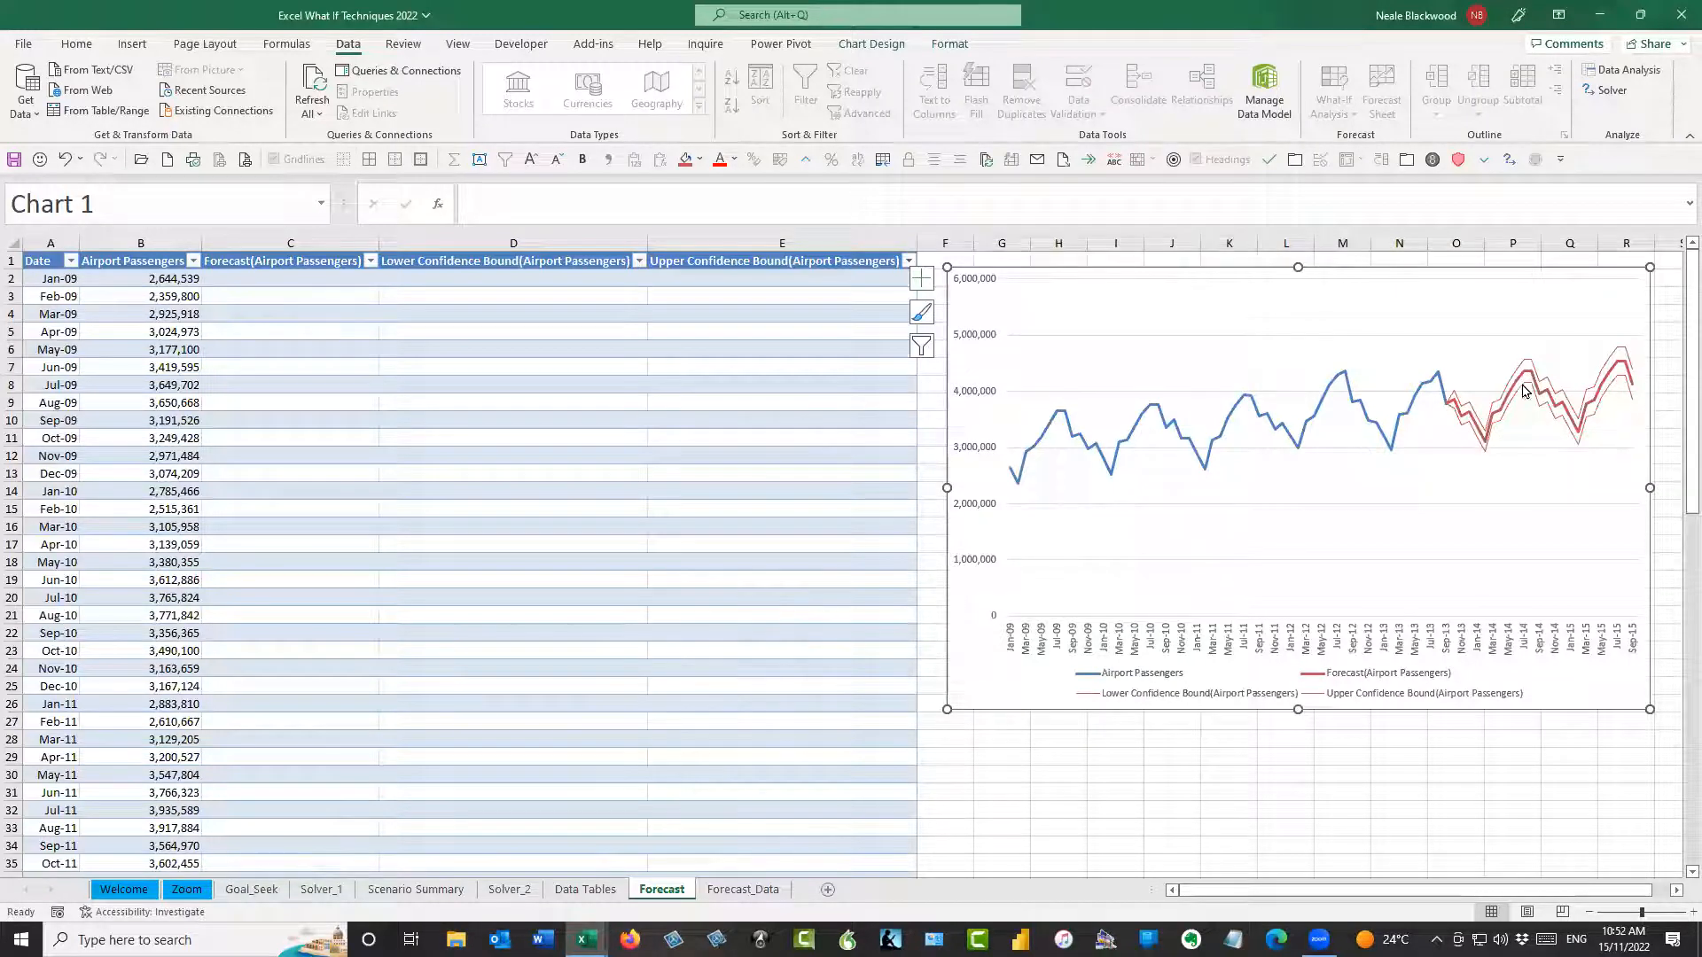
mouse_move(1528, 371)
click(1136, 792)
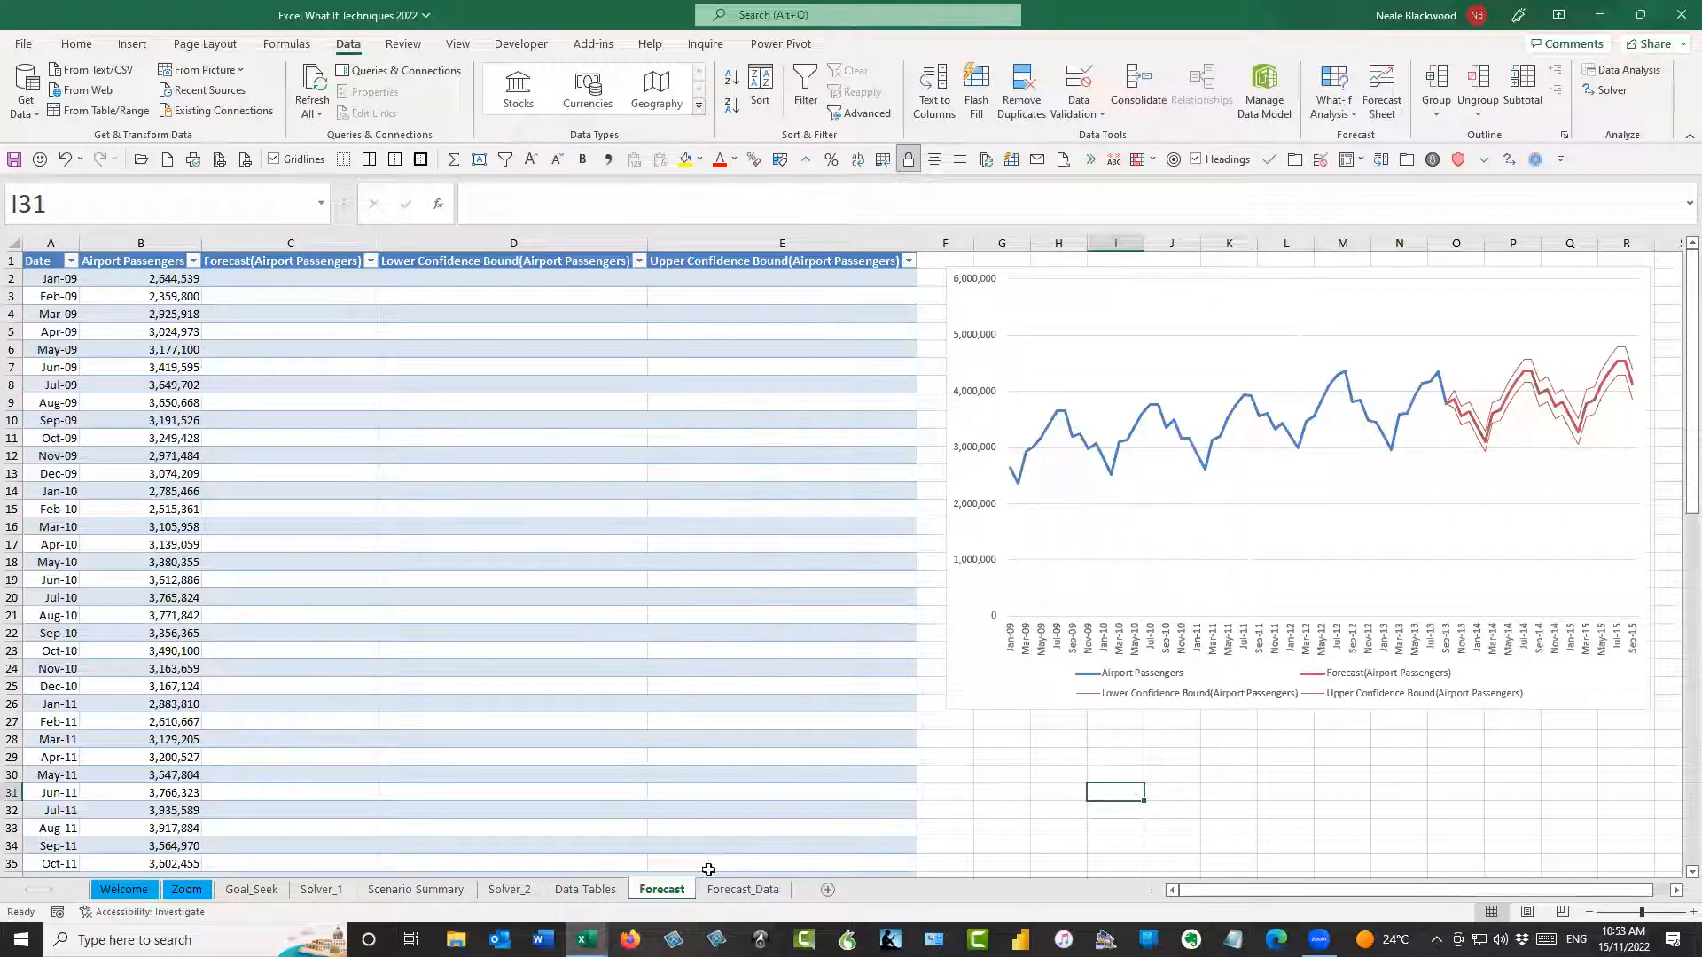
Duplicate the Forecast_Data sheet, placing the copy directly after the original
click(740, 889)
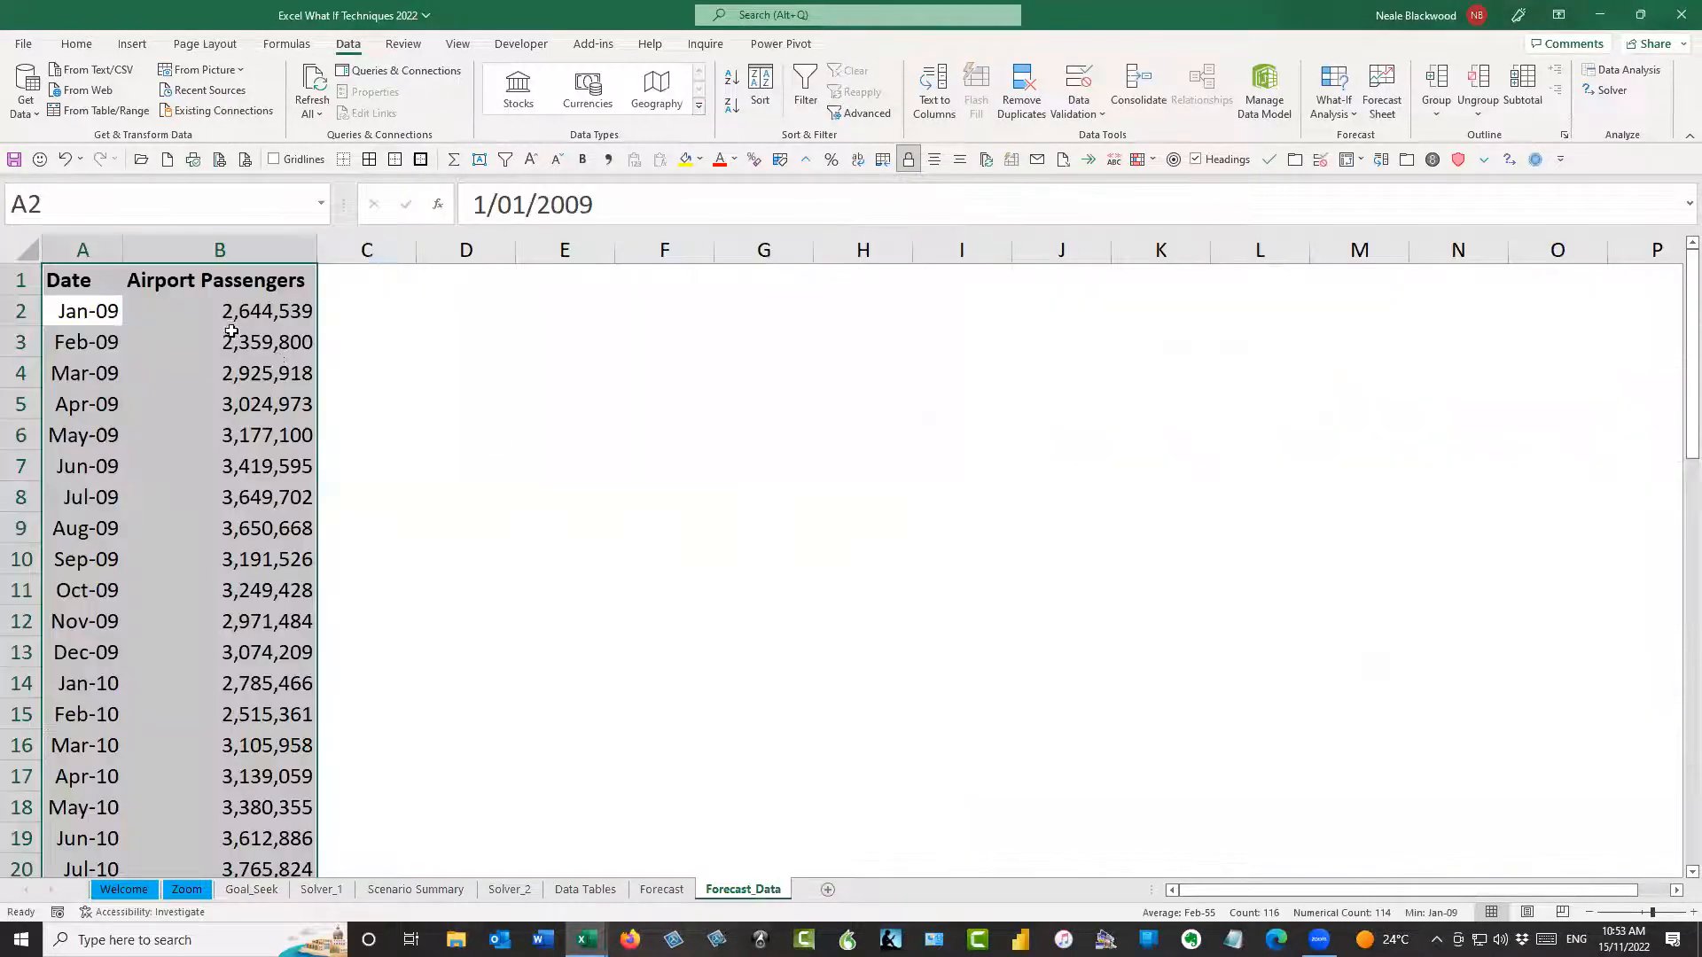
click(232, 335)
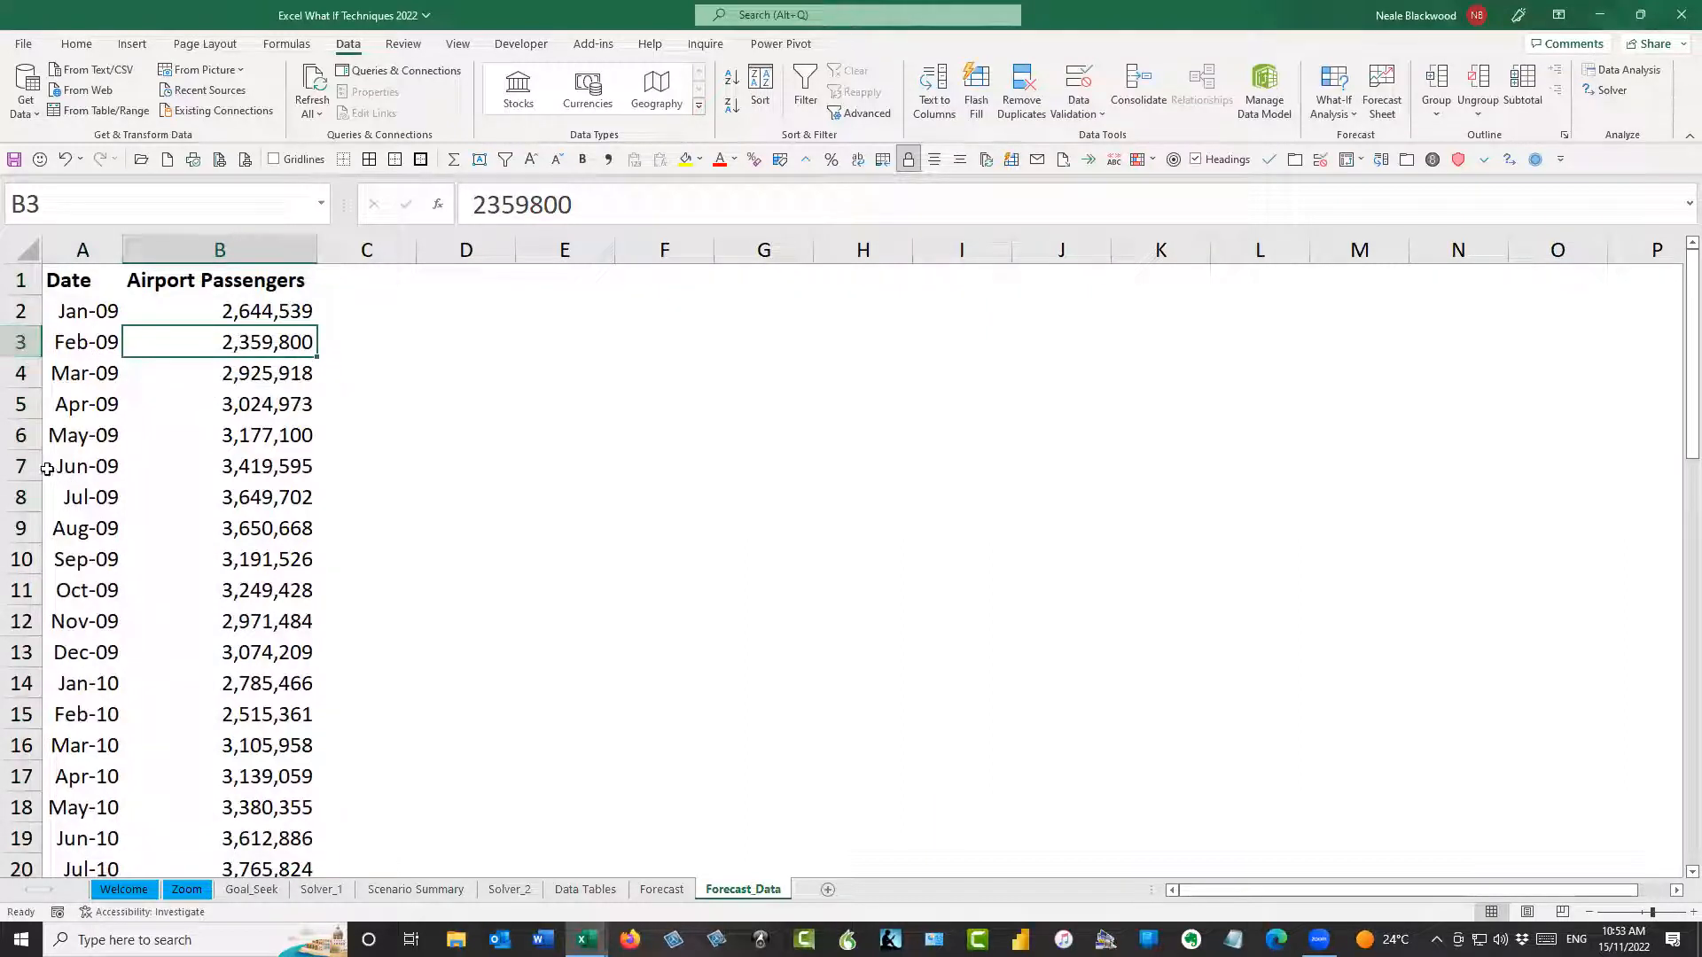
click(31, 435)
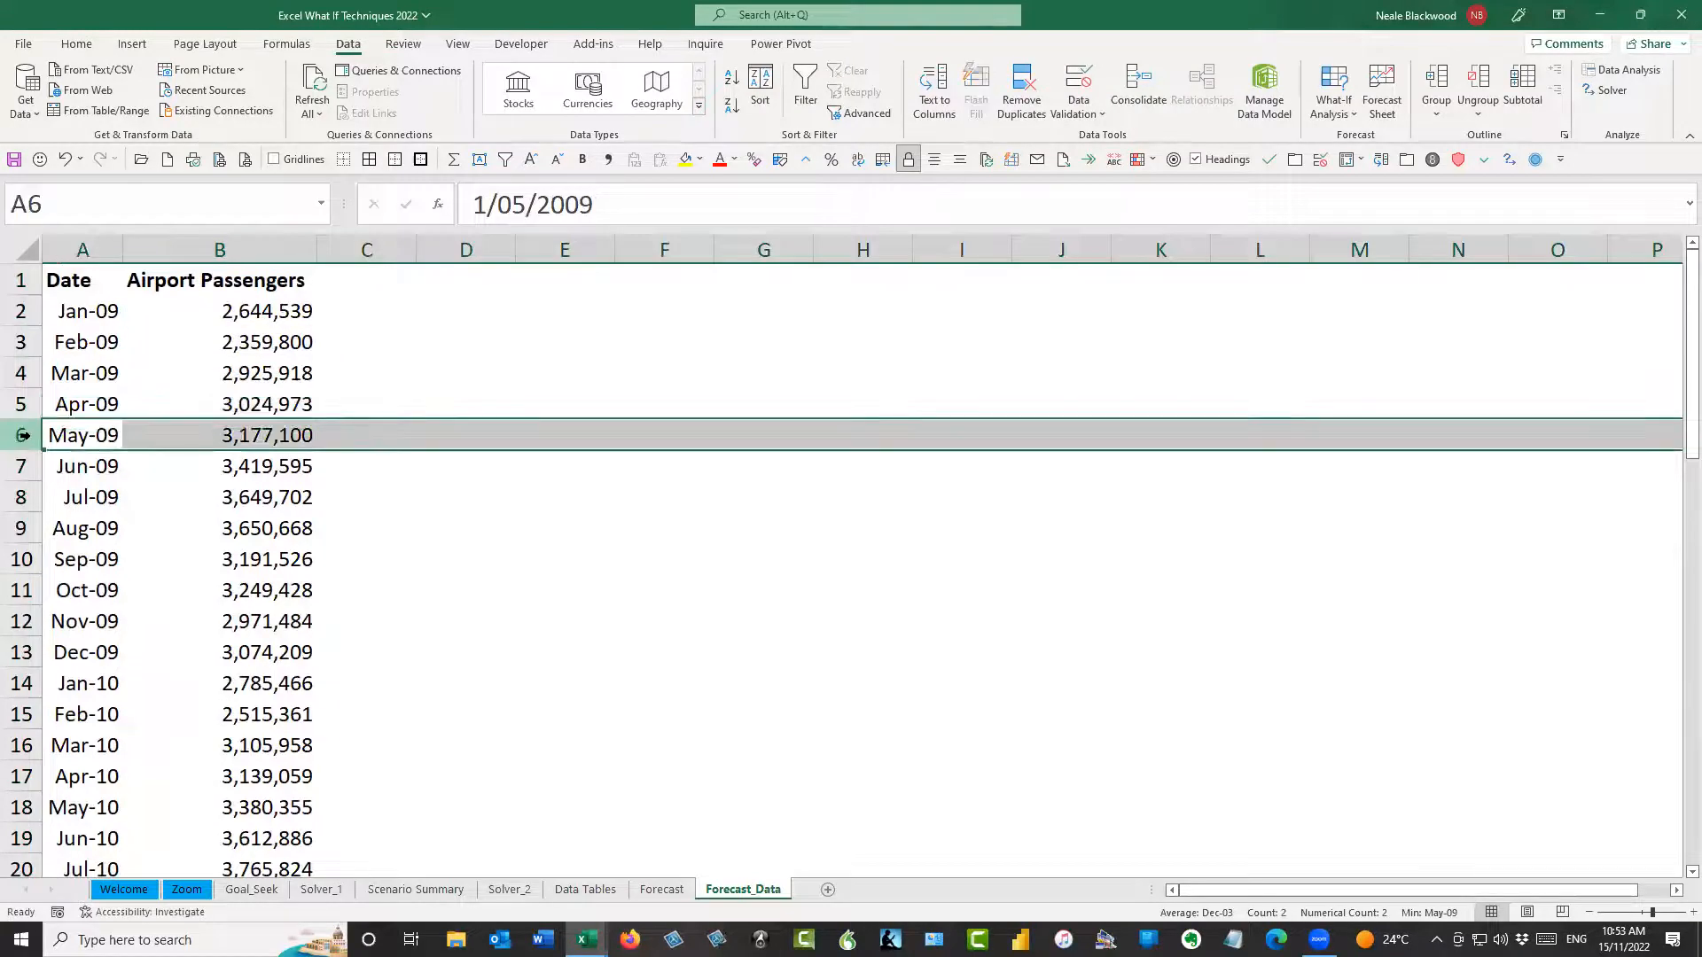
drag(747, 898, 828, 889)
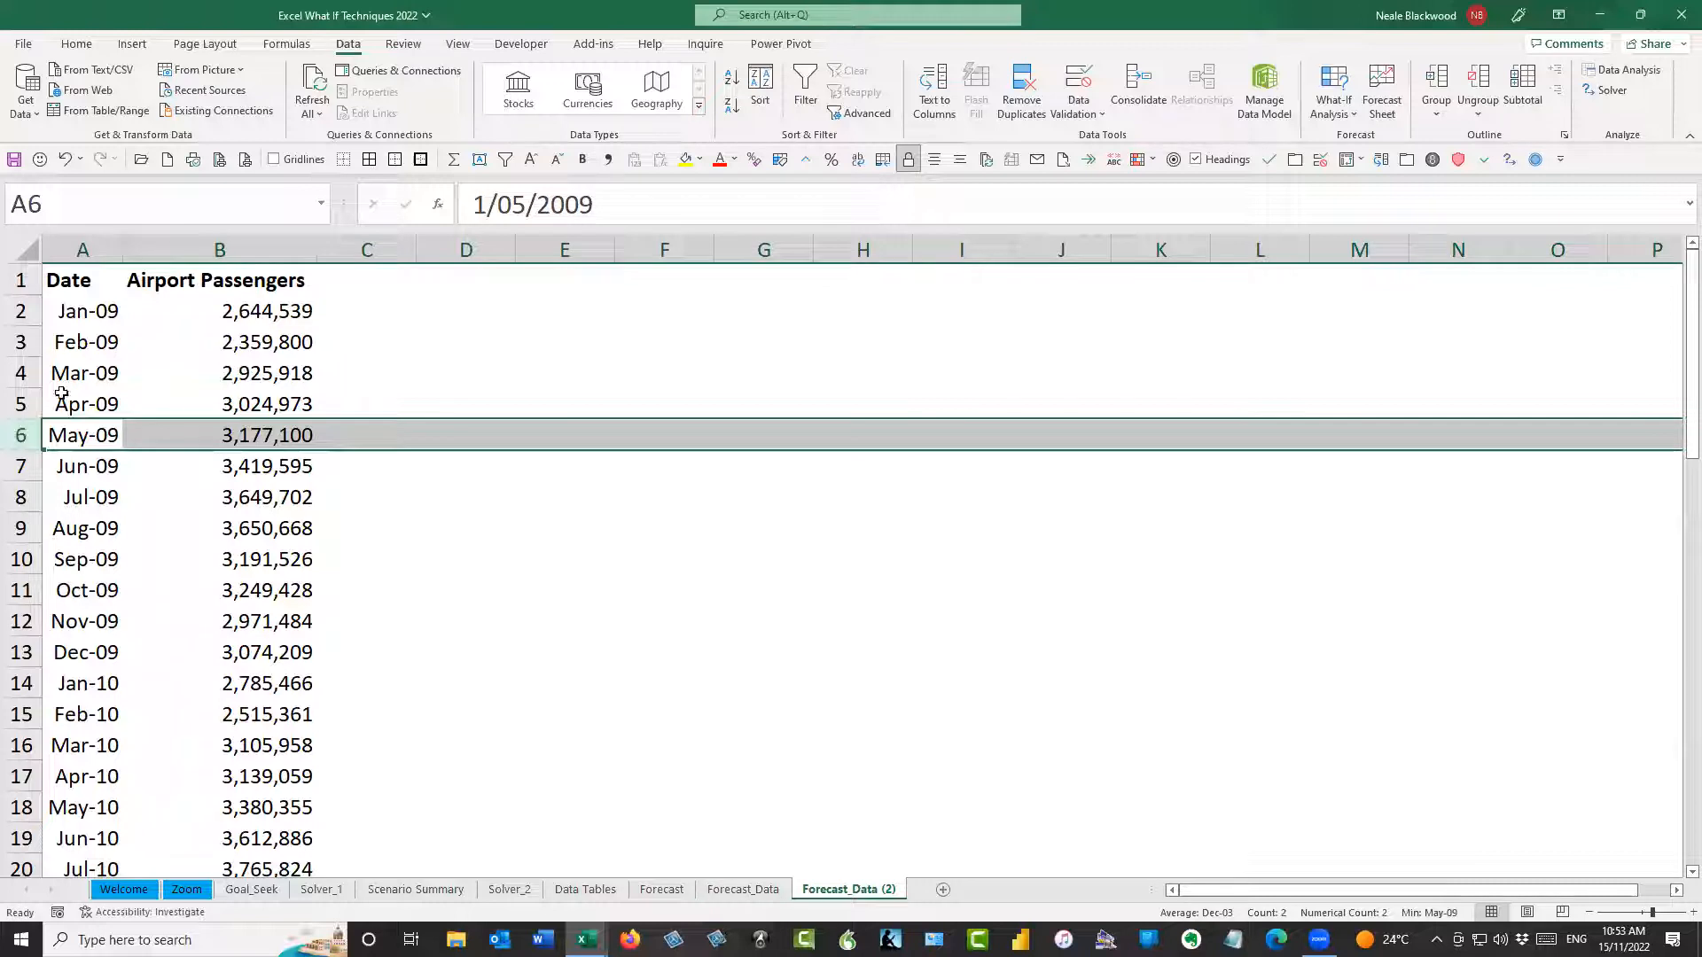
Delete the Apr-09, Oct-09 and Apr-11 rows from the copied data sheet to leave gaps in the timeline
click(27, 403)
key(ctrl+minus)
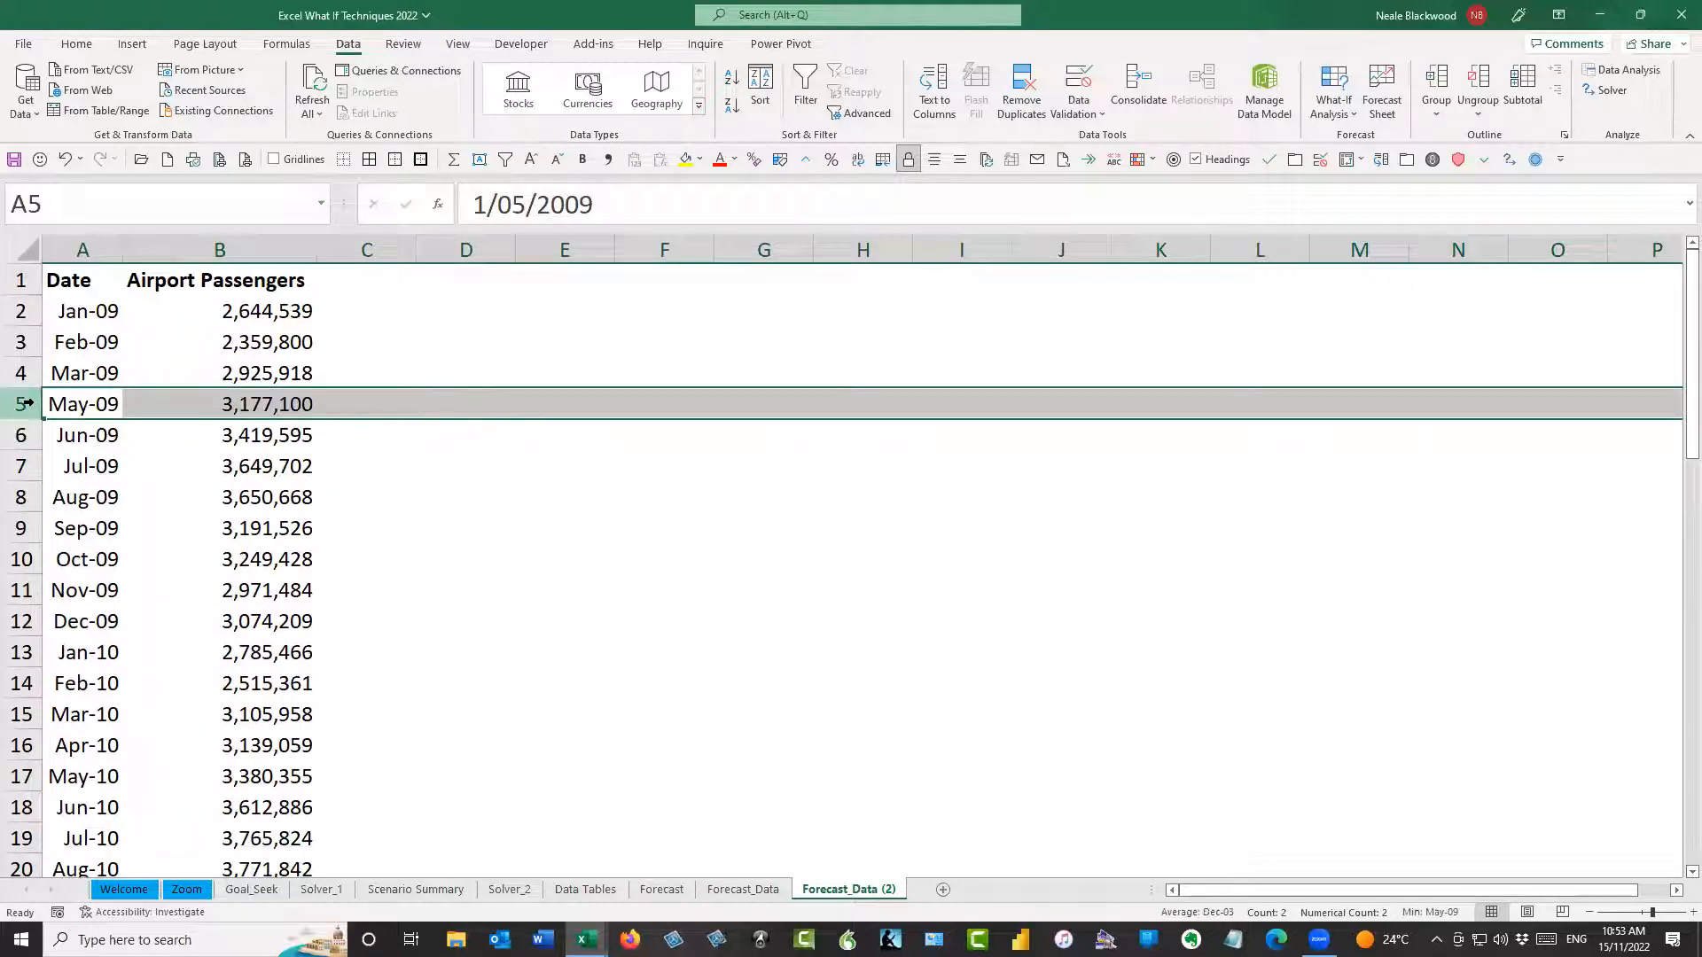
click(28, 557)
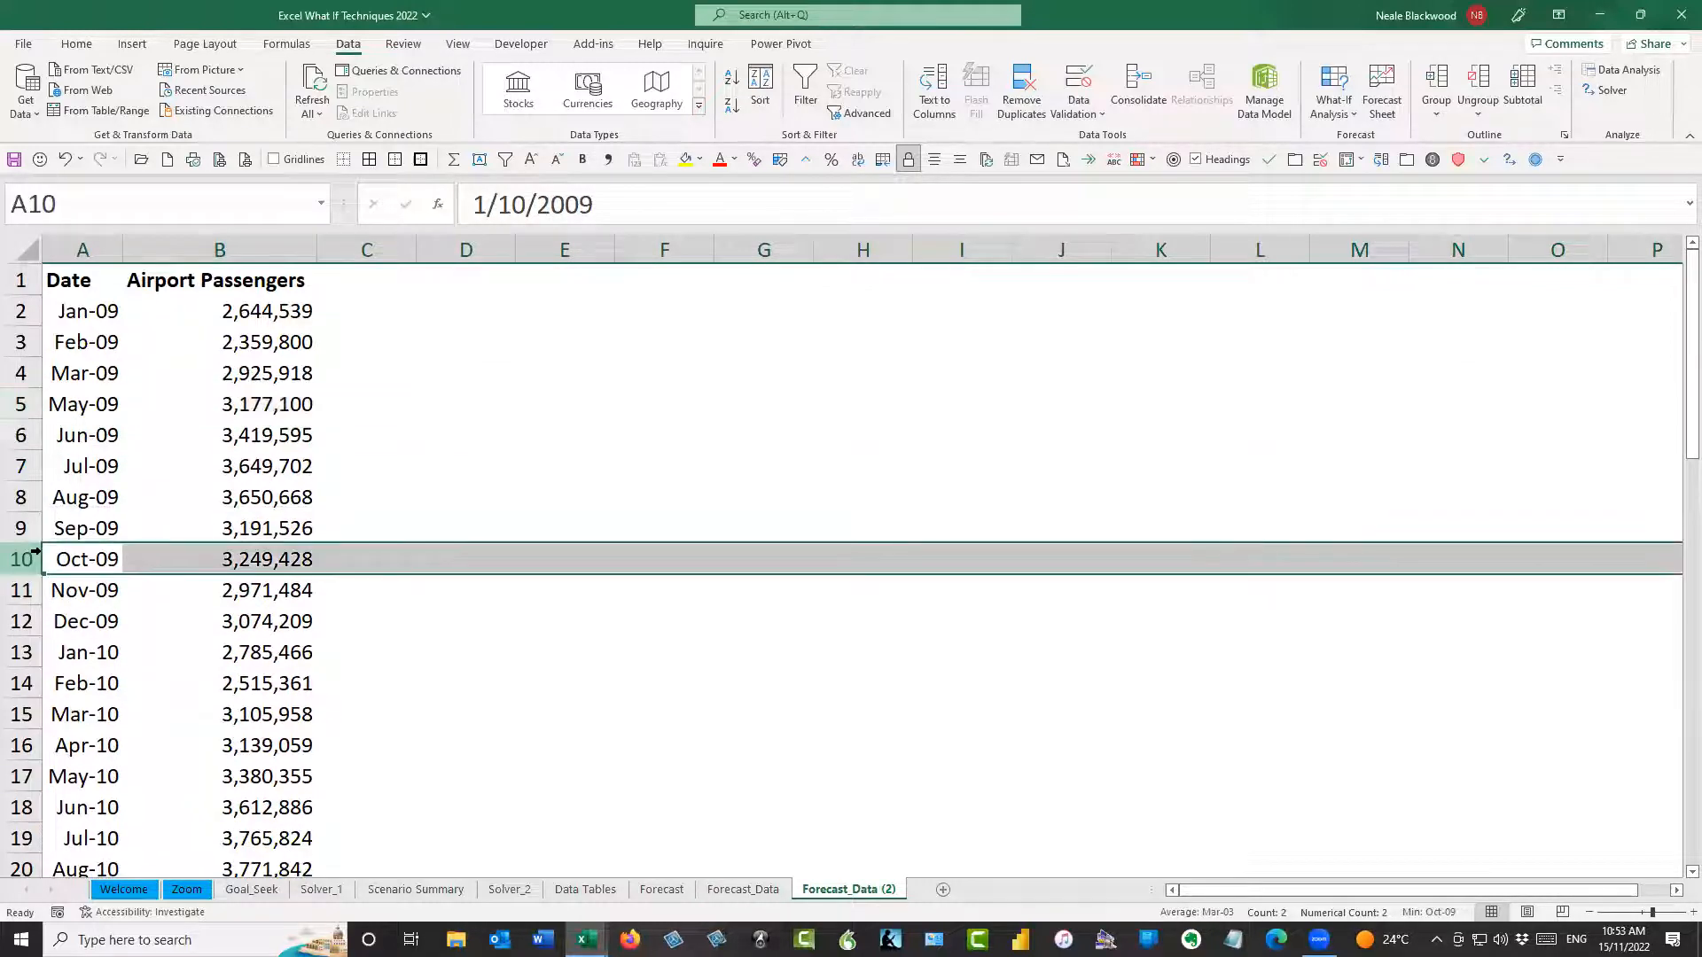
key(ctrl+minus)
scroll(178, 576, down, 6)
click(32, 527)
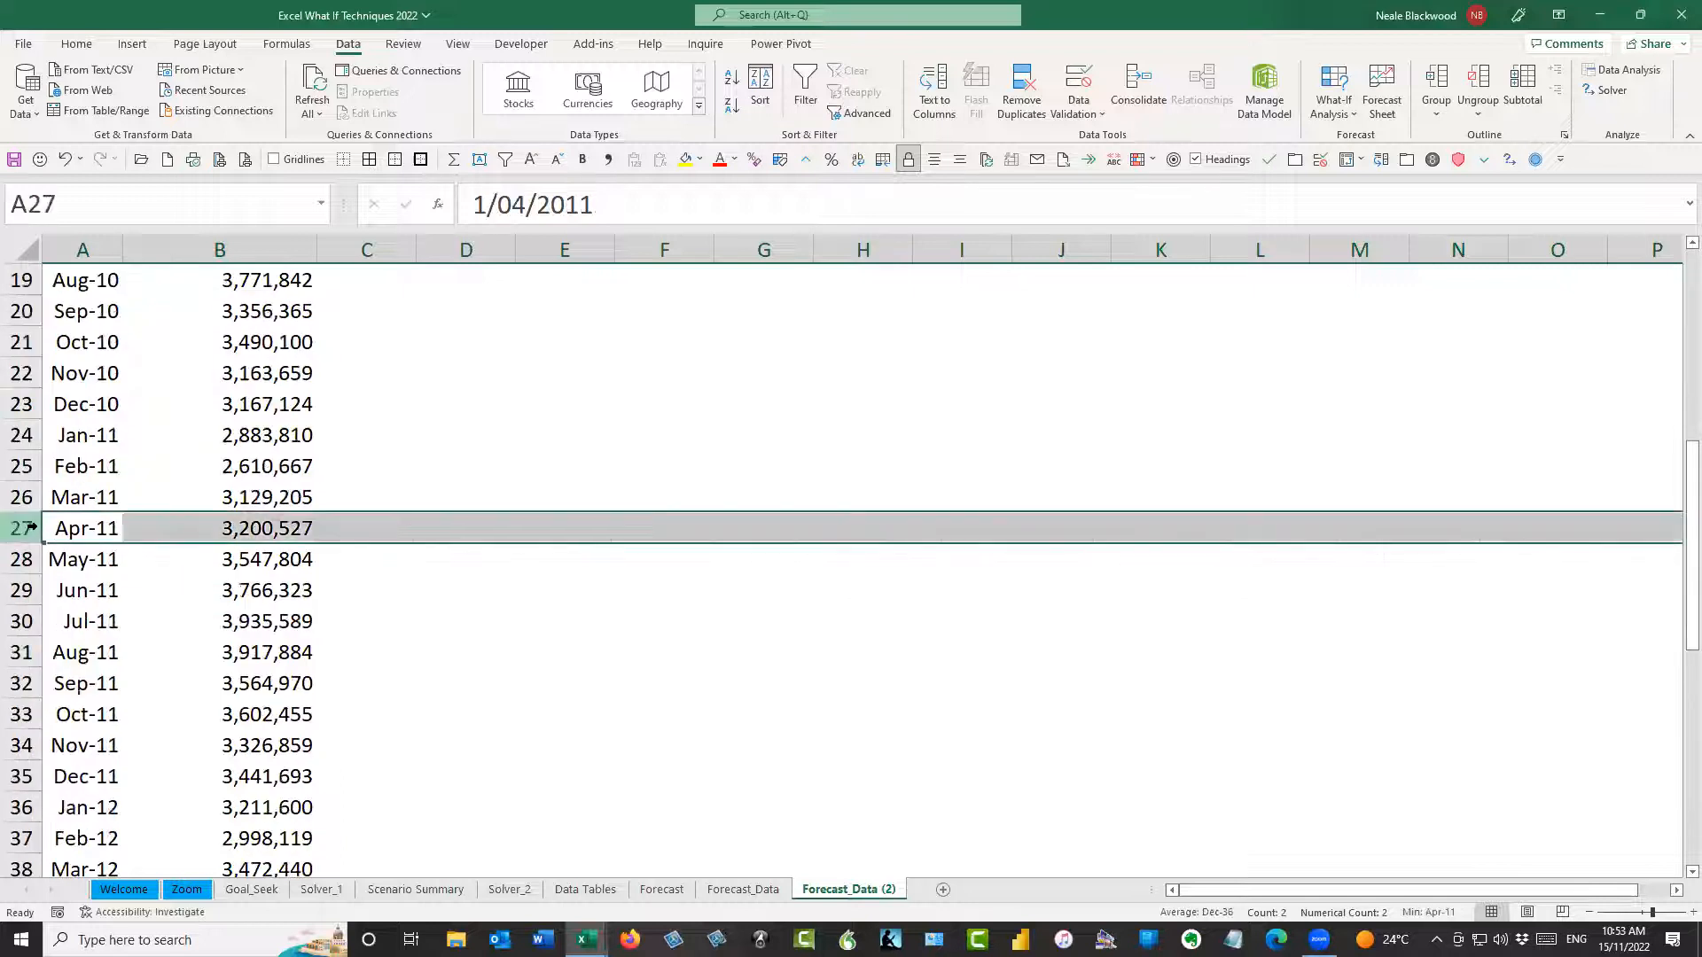
key(ctrl+minus)
Delete the Dec-11, Jan-13 and Jun-13 rows from the Forecast_Data (2) sheet
scroll(31, 532, down, 2)
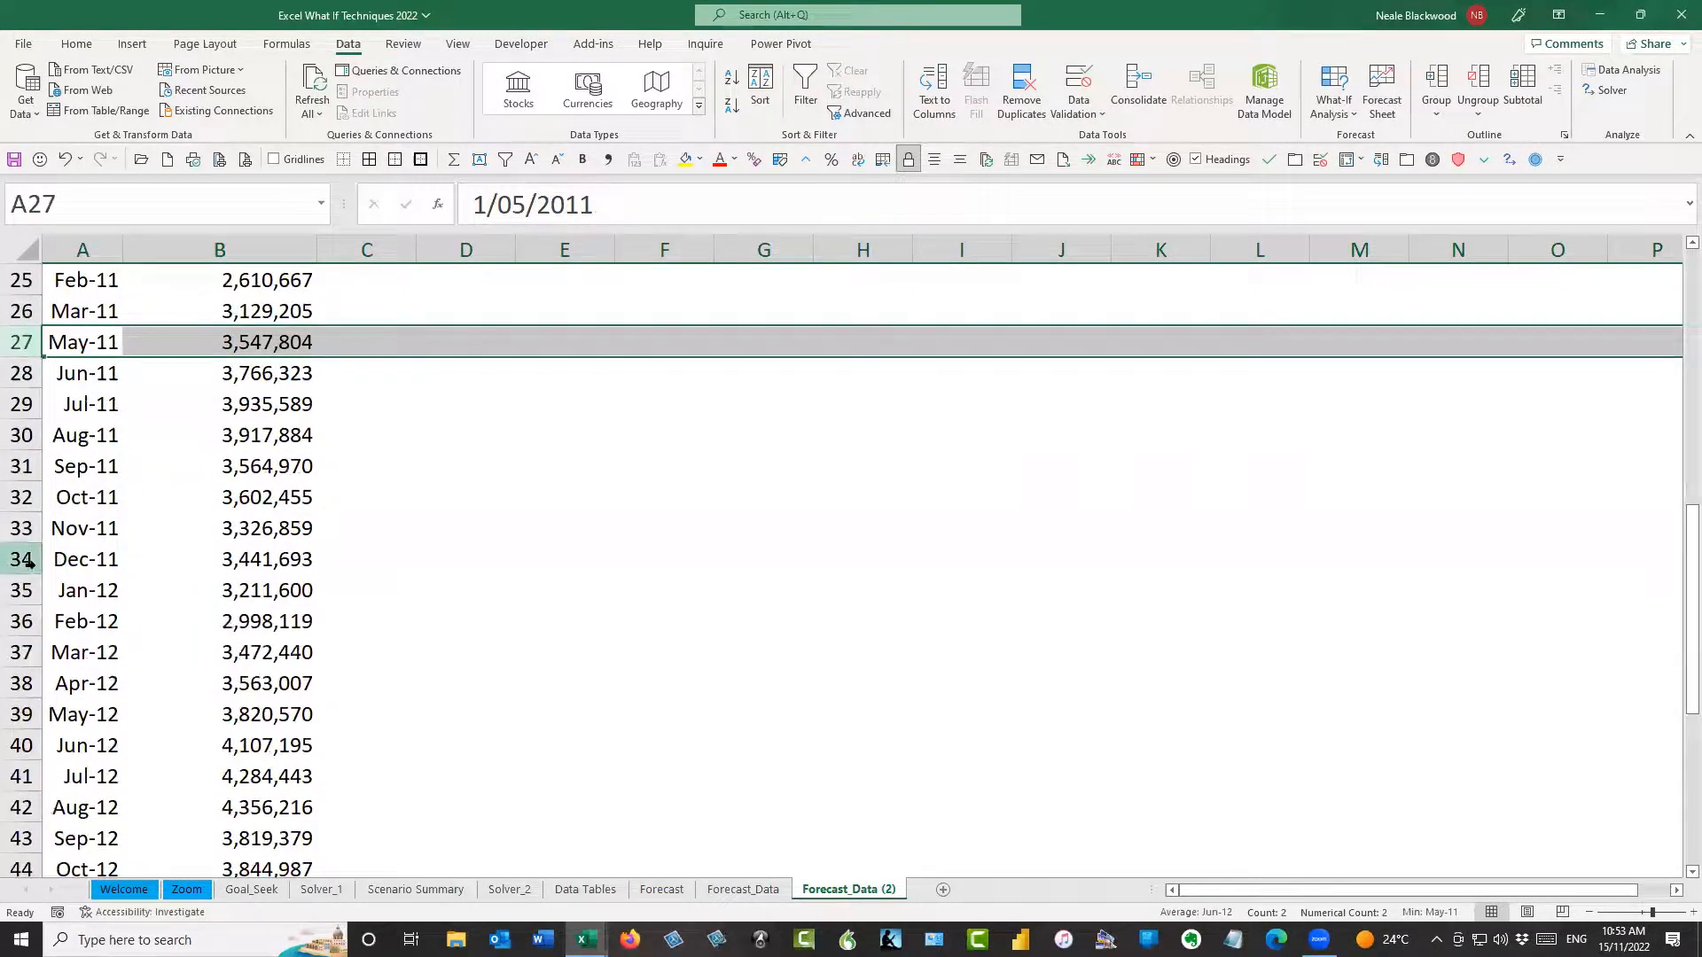
click(29, 559)
key(ctrl+minus)
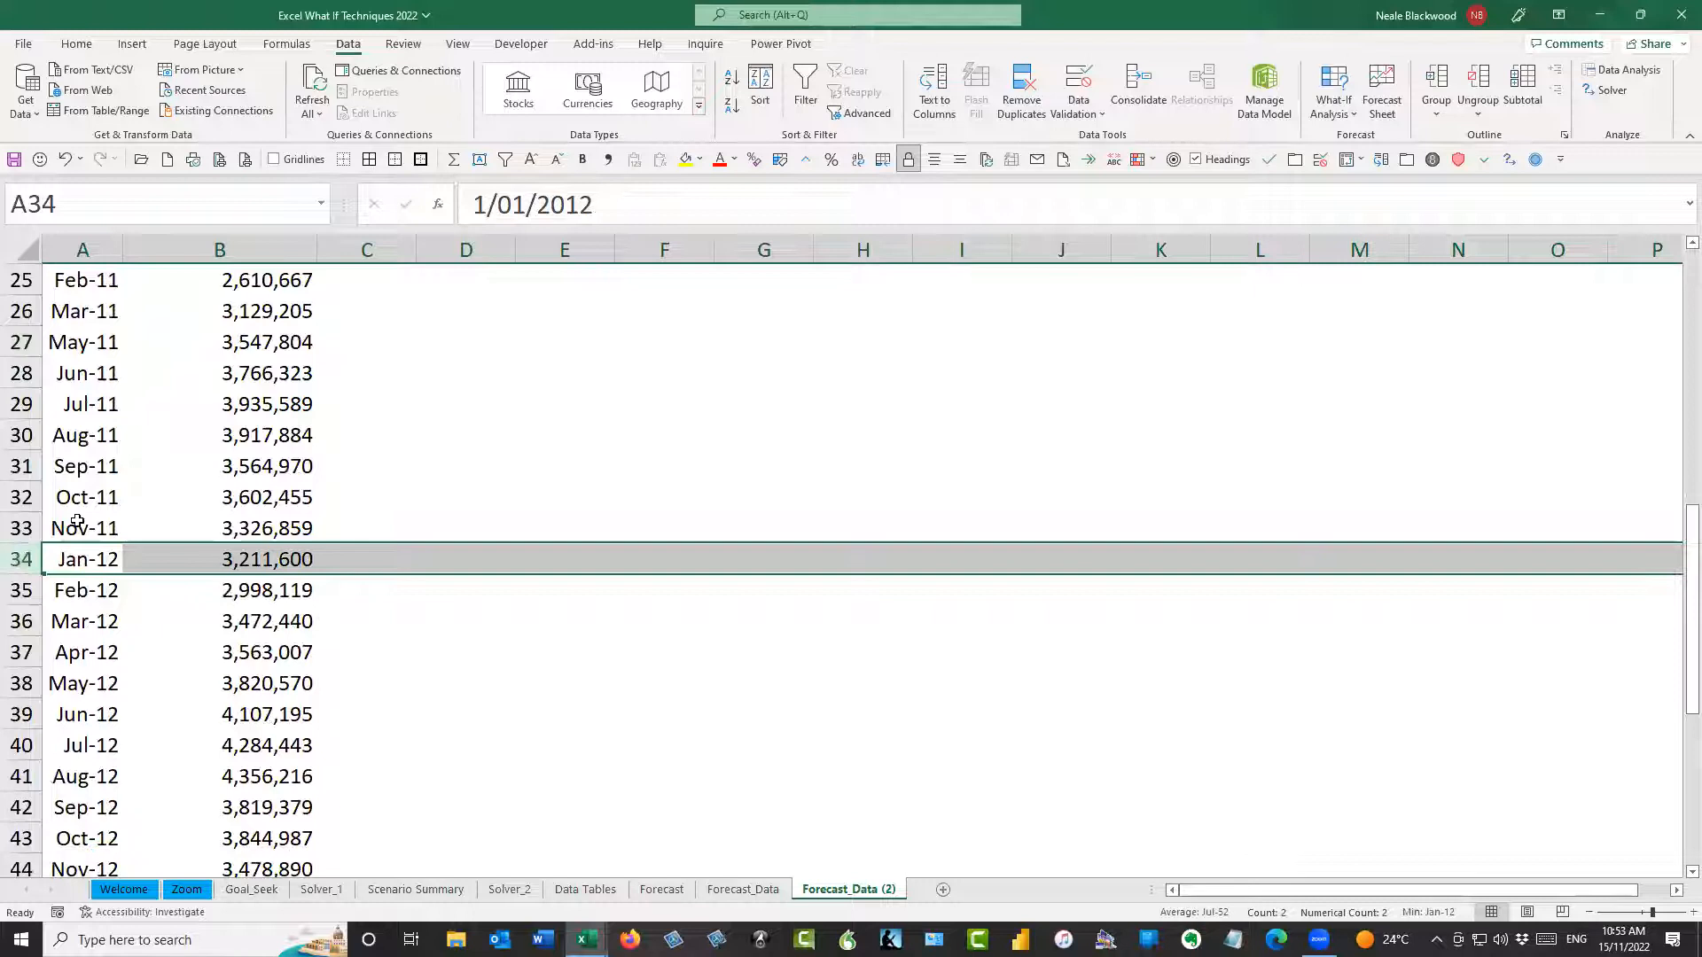
scroll(29, 558, down, 4)
click(29, 558)
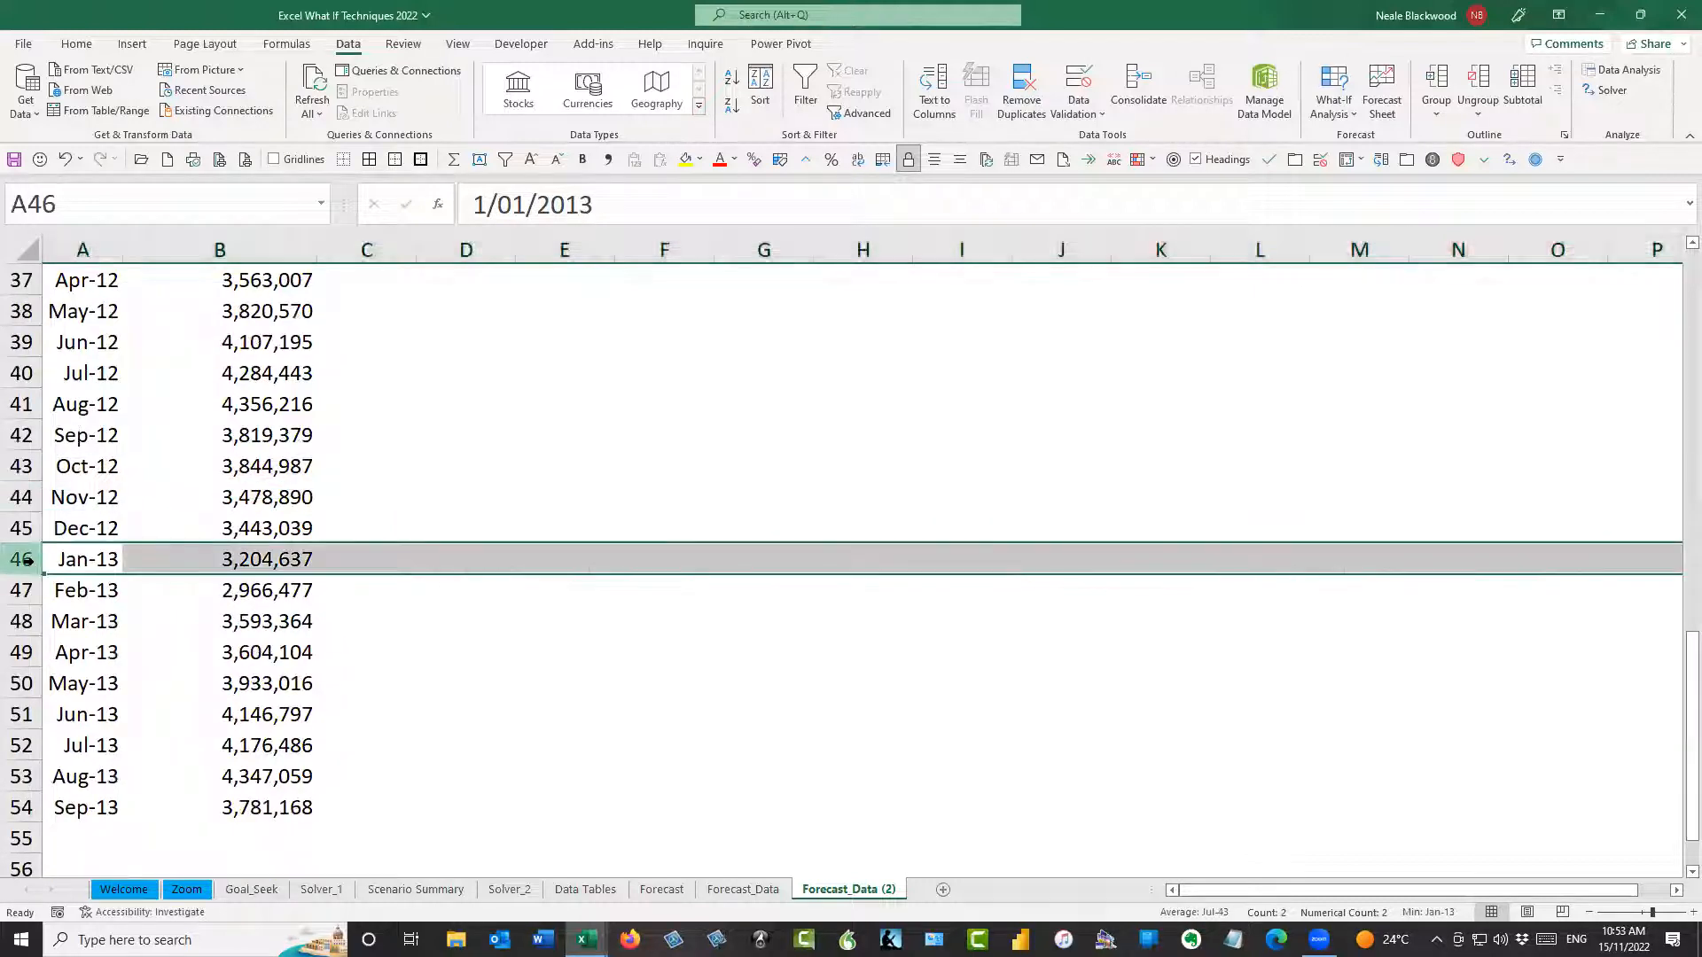
key(ctrl+minus)
click(33, 688)
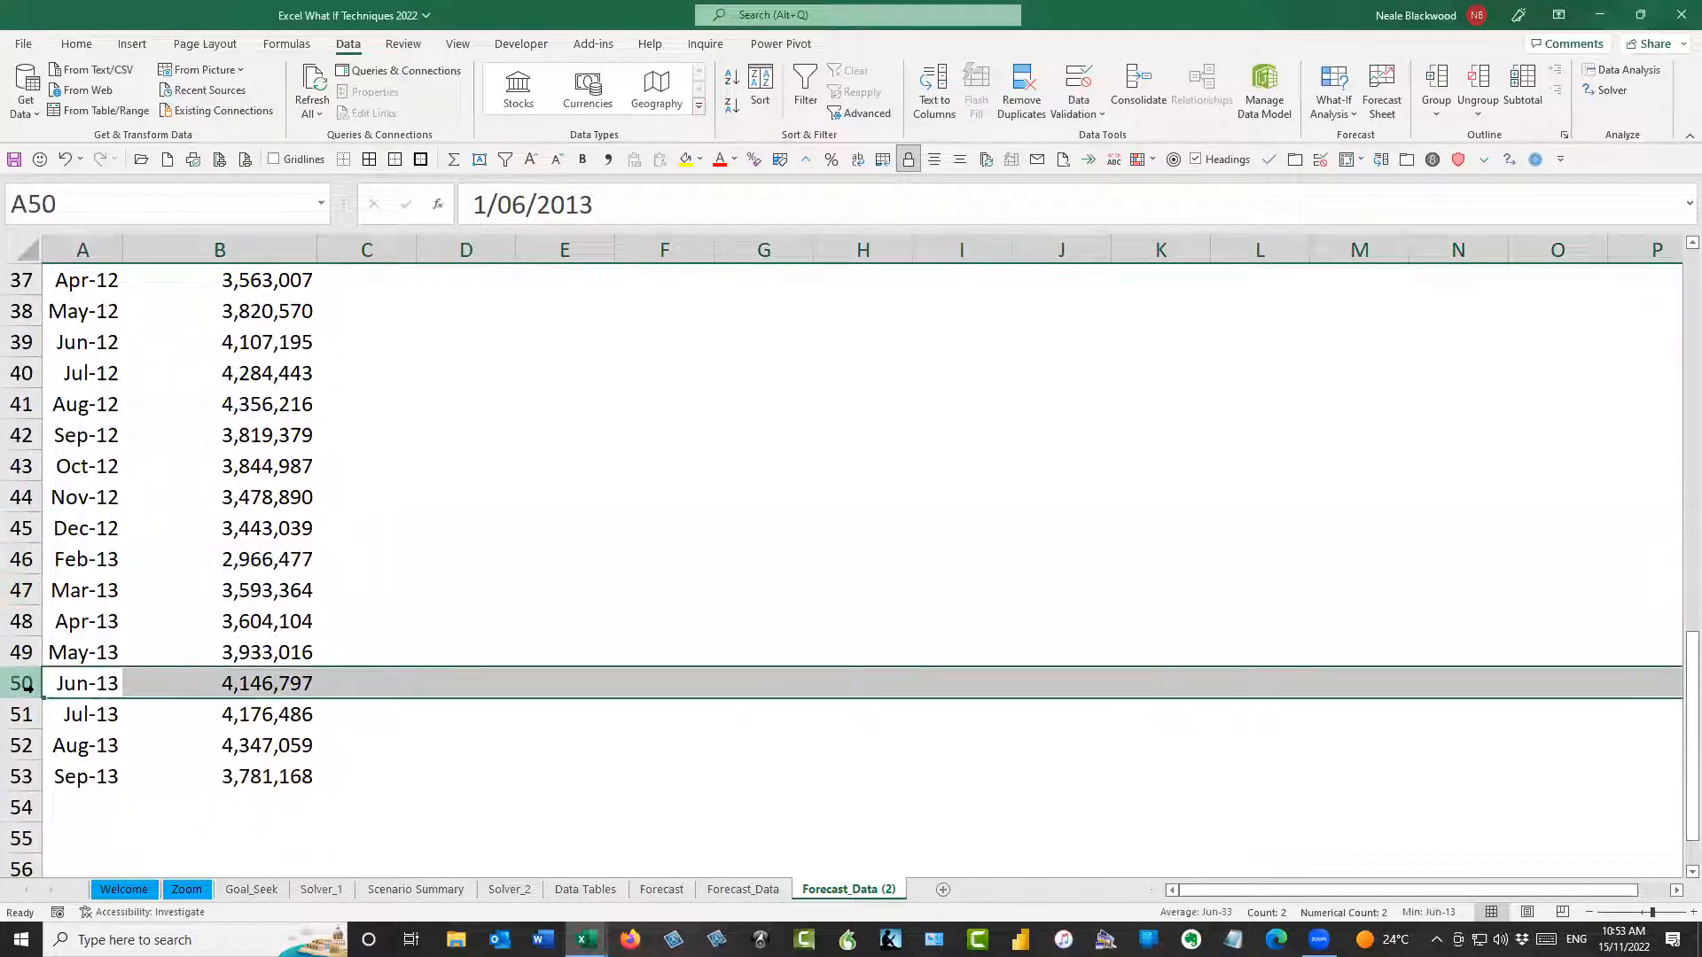
key(ctrl+minus)
Create a line-chart forecast worksheet from the data with missing months, keeping the default forecast end and options
click(91, 656)
key(ctrl+Up)
key(Down)
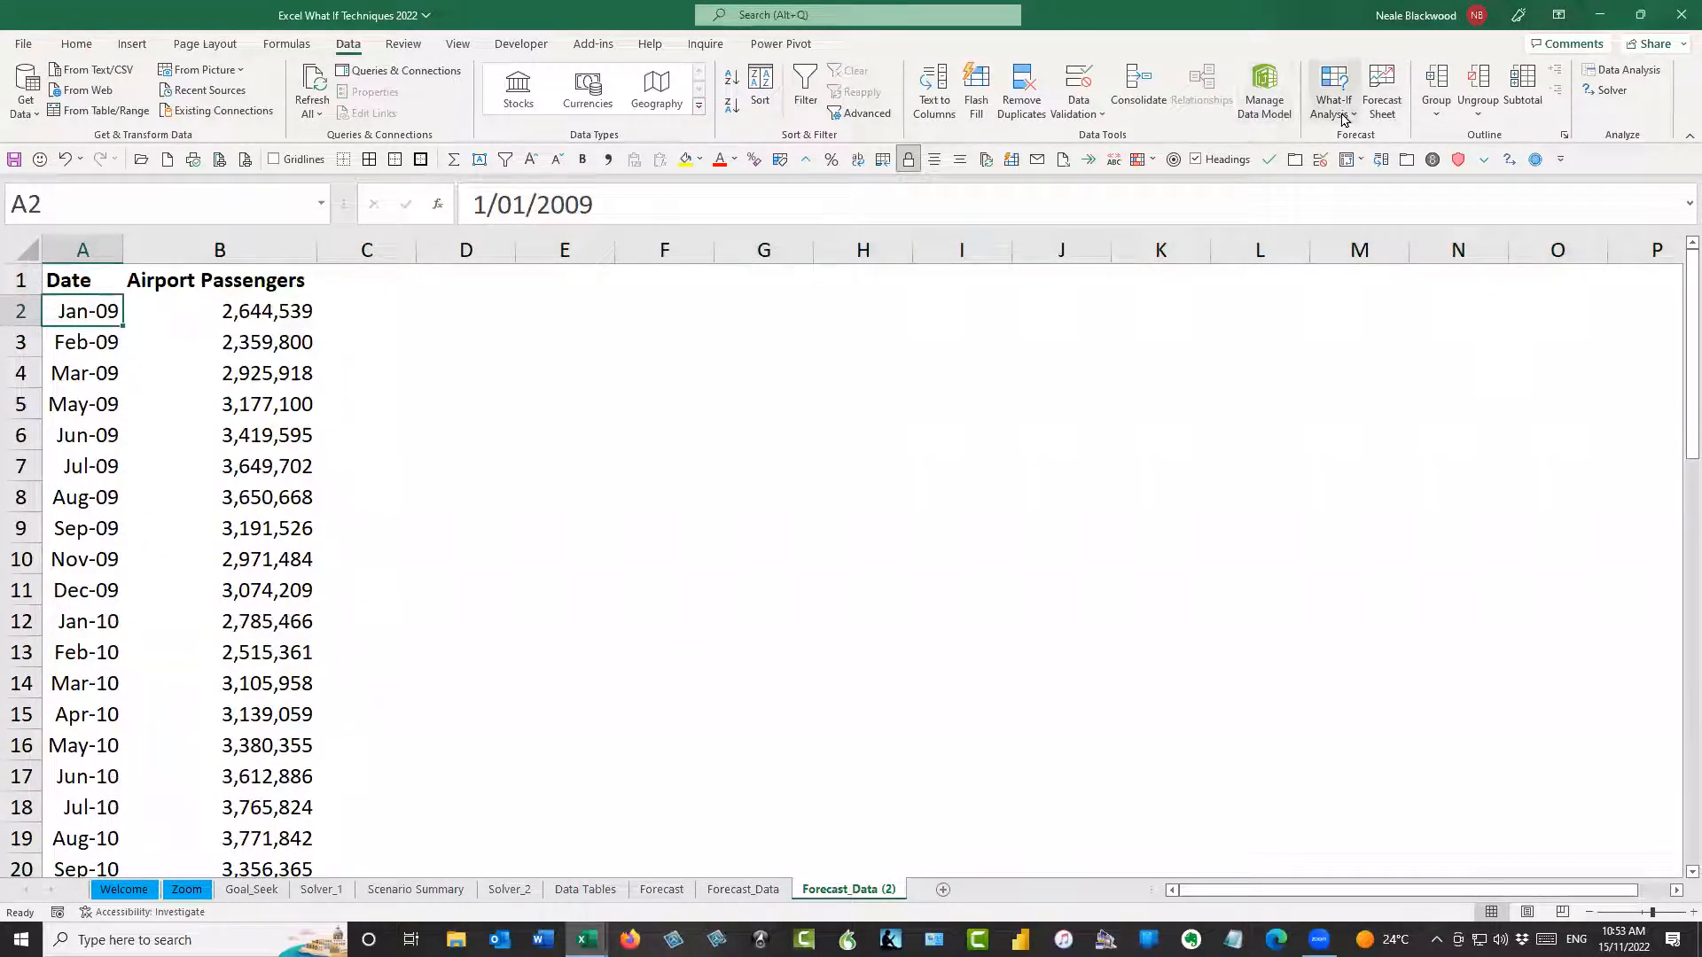
click(1382, 93)
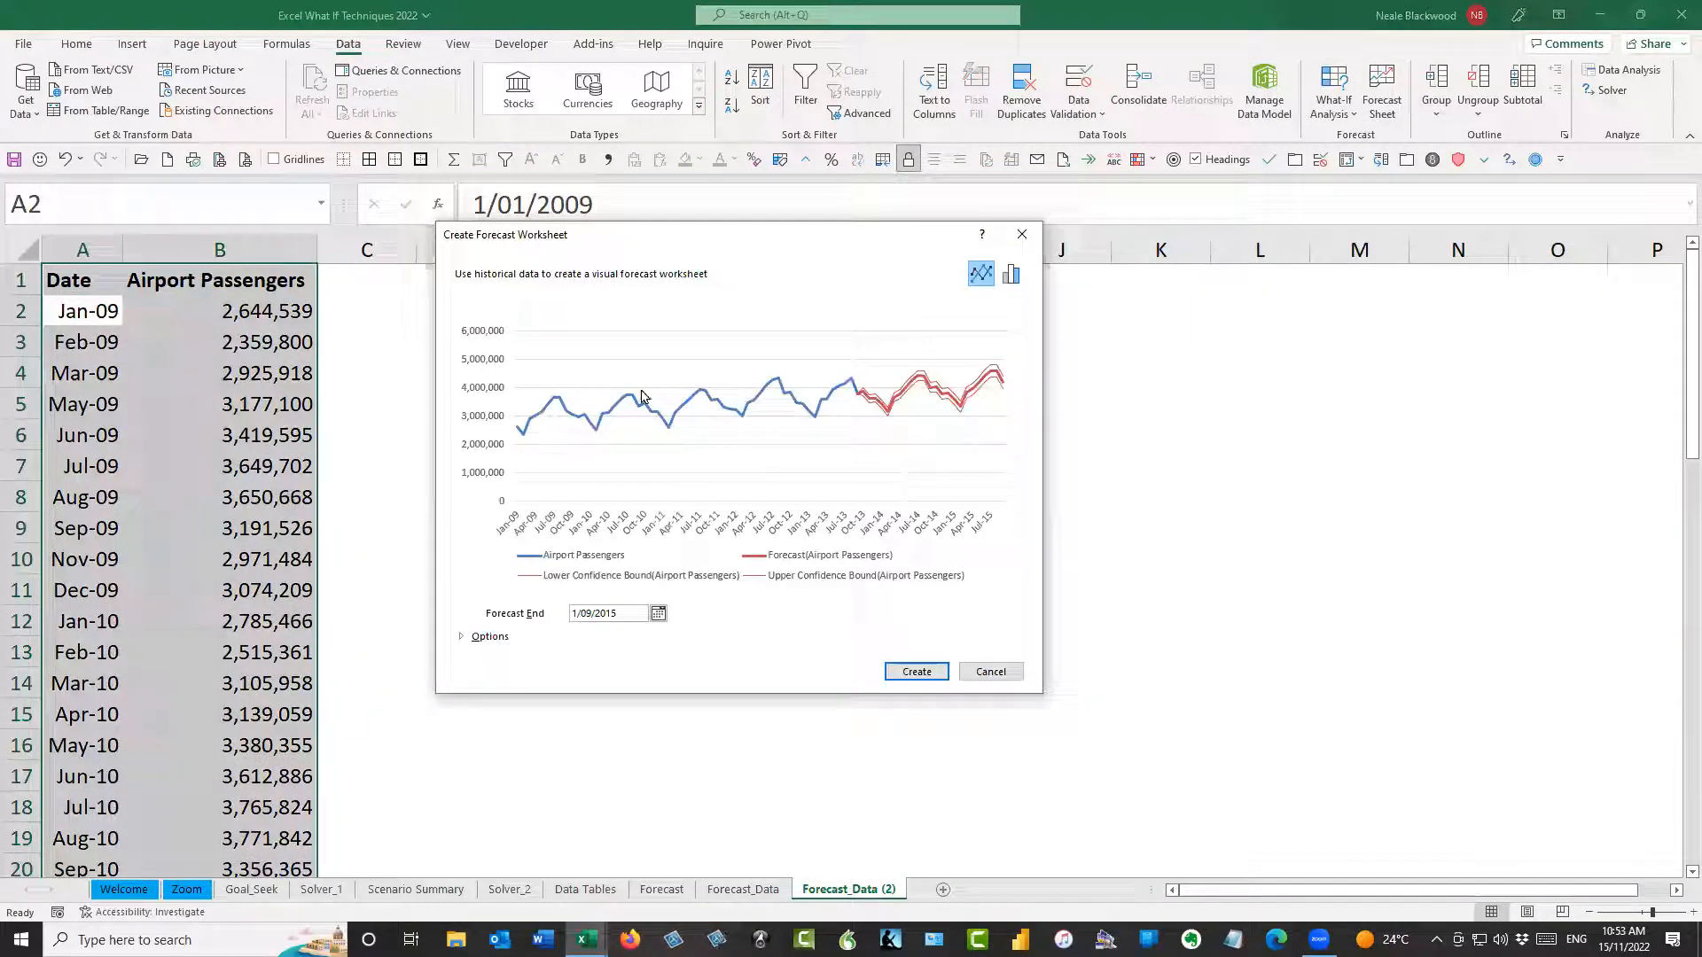
click(916, 671)
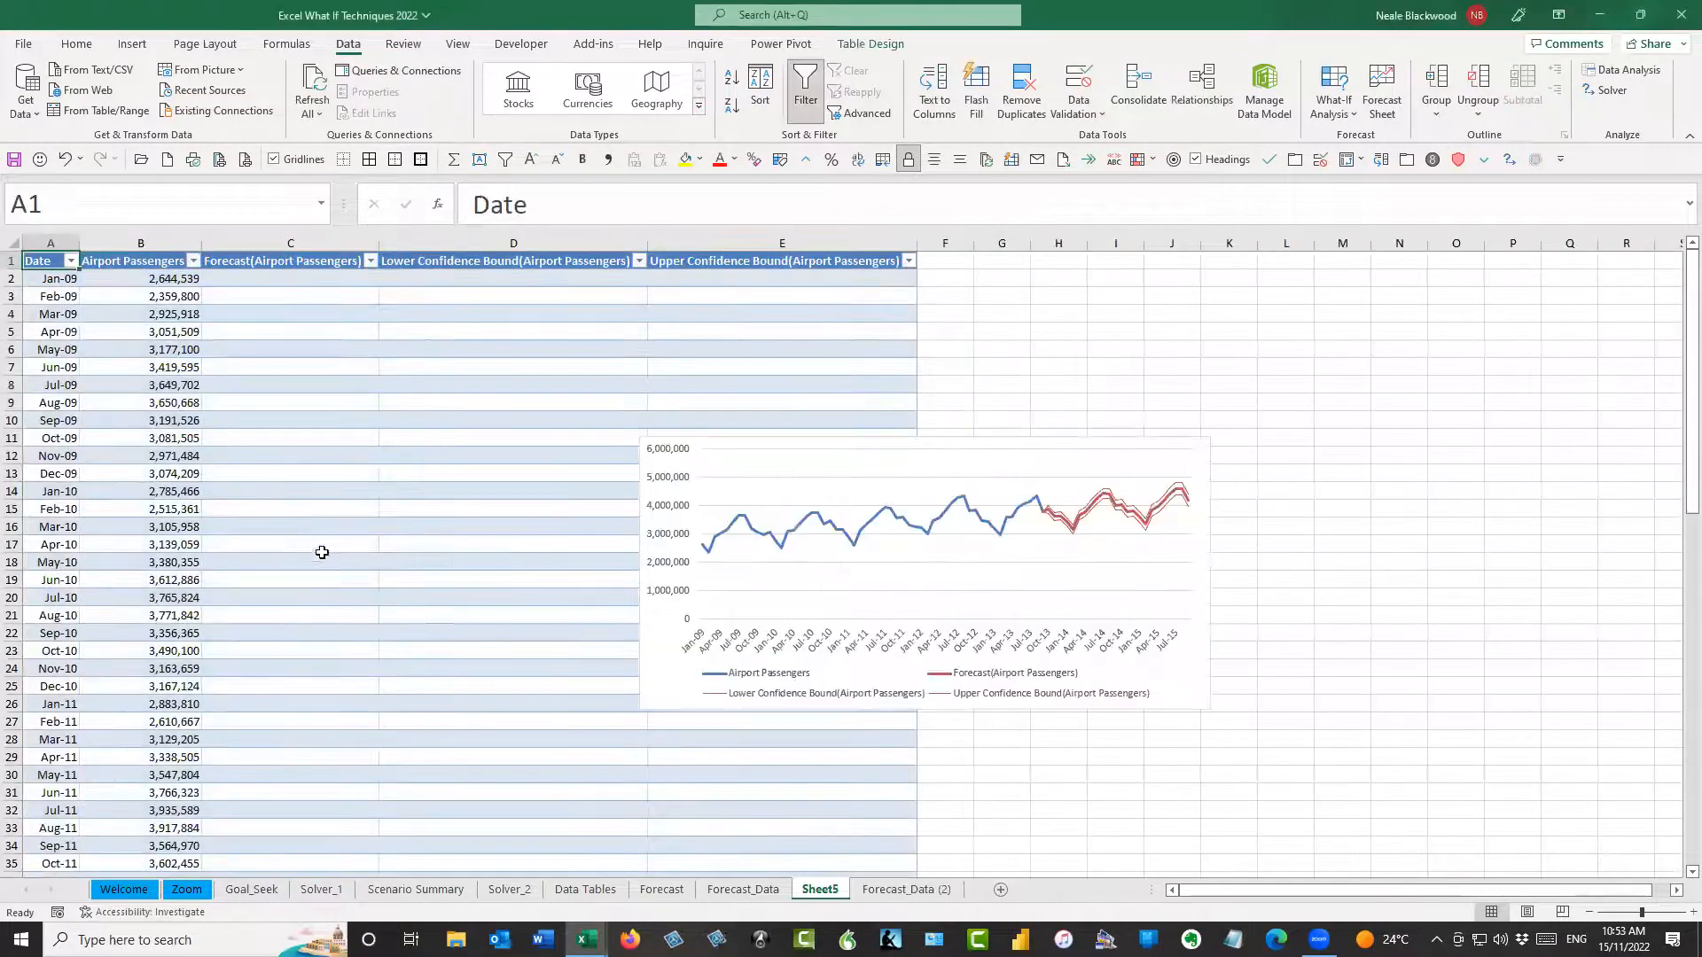
Compare the Oct-13 forecast in C59 on the new forecast sheet with the same cell on the Forecast sheet
scroll(430, 547, down, 12)
scroll(430, 547, down, 2)
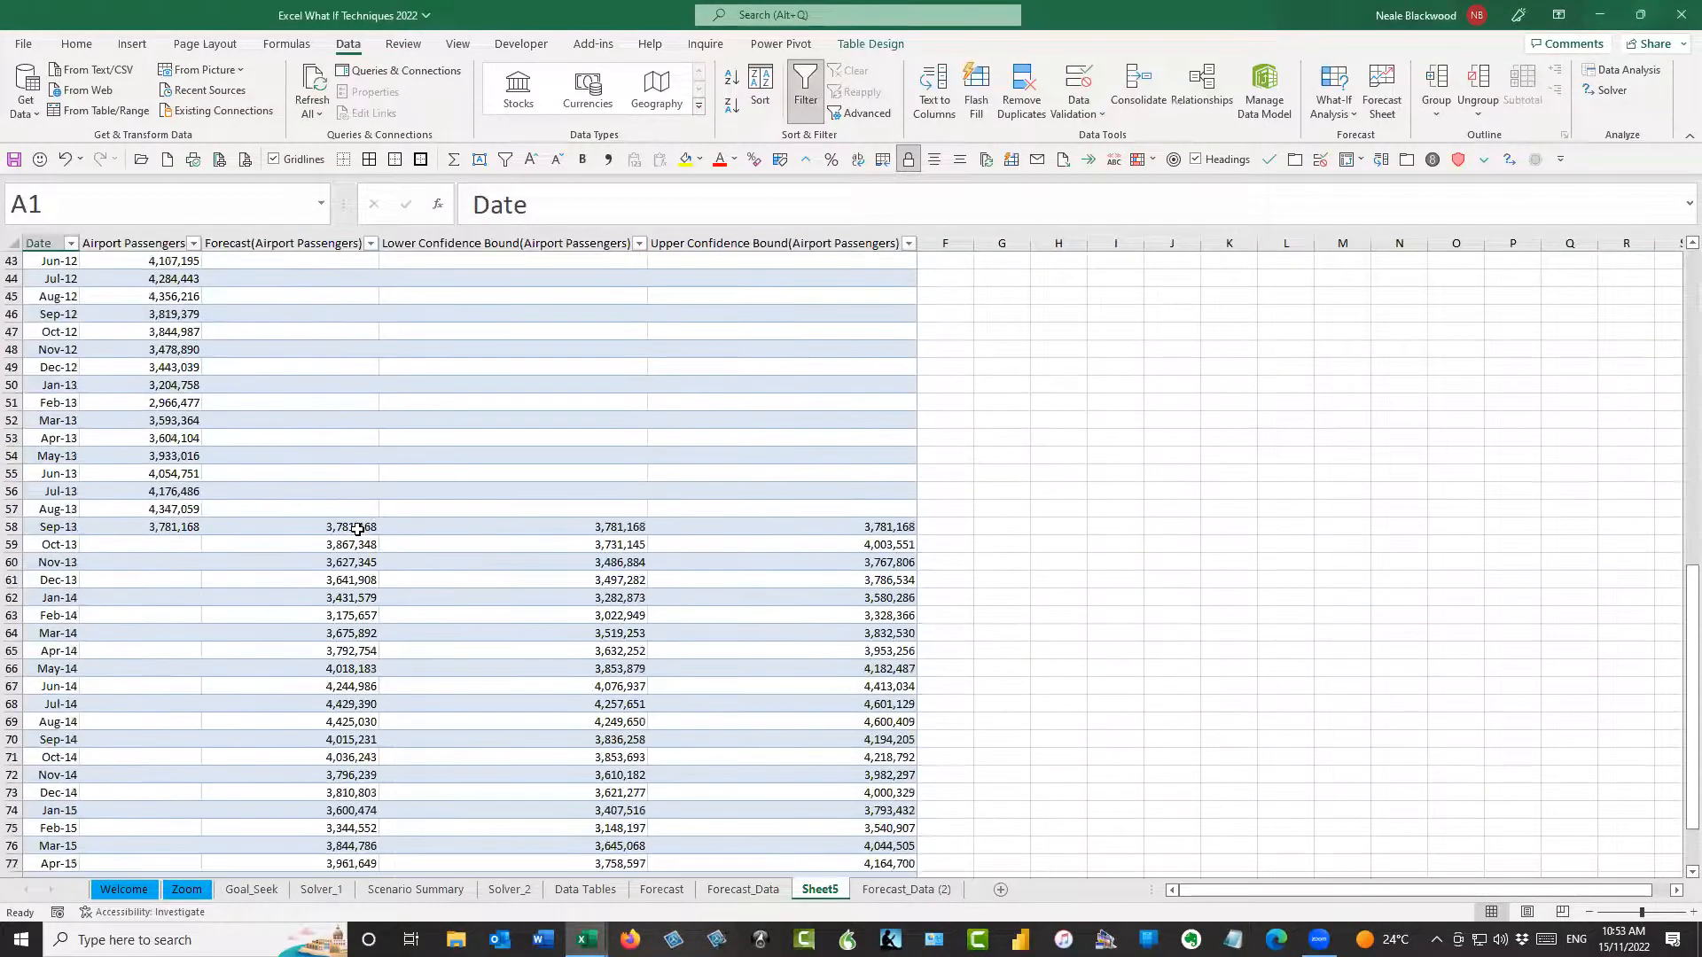
click(366, 530)
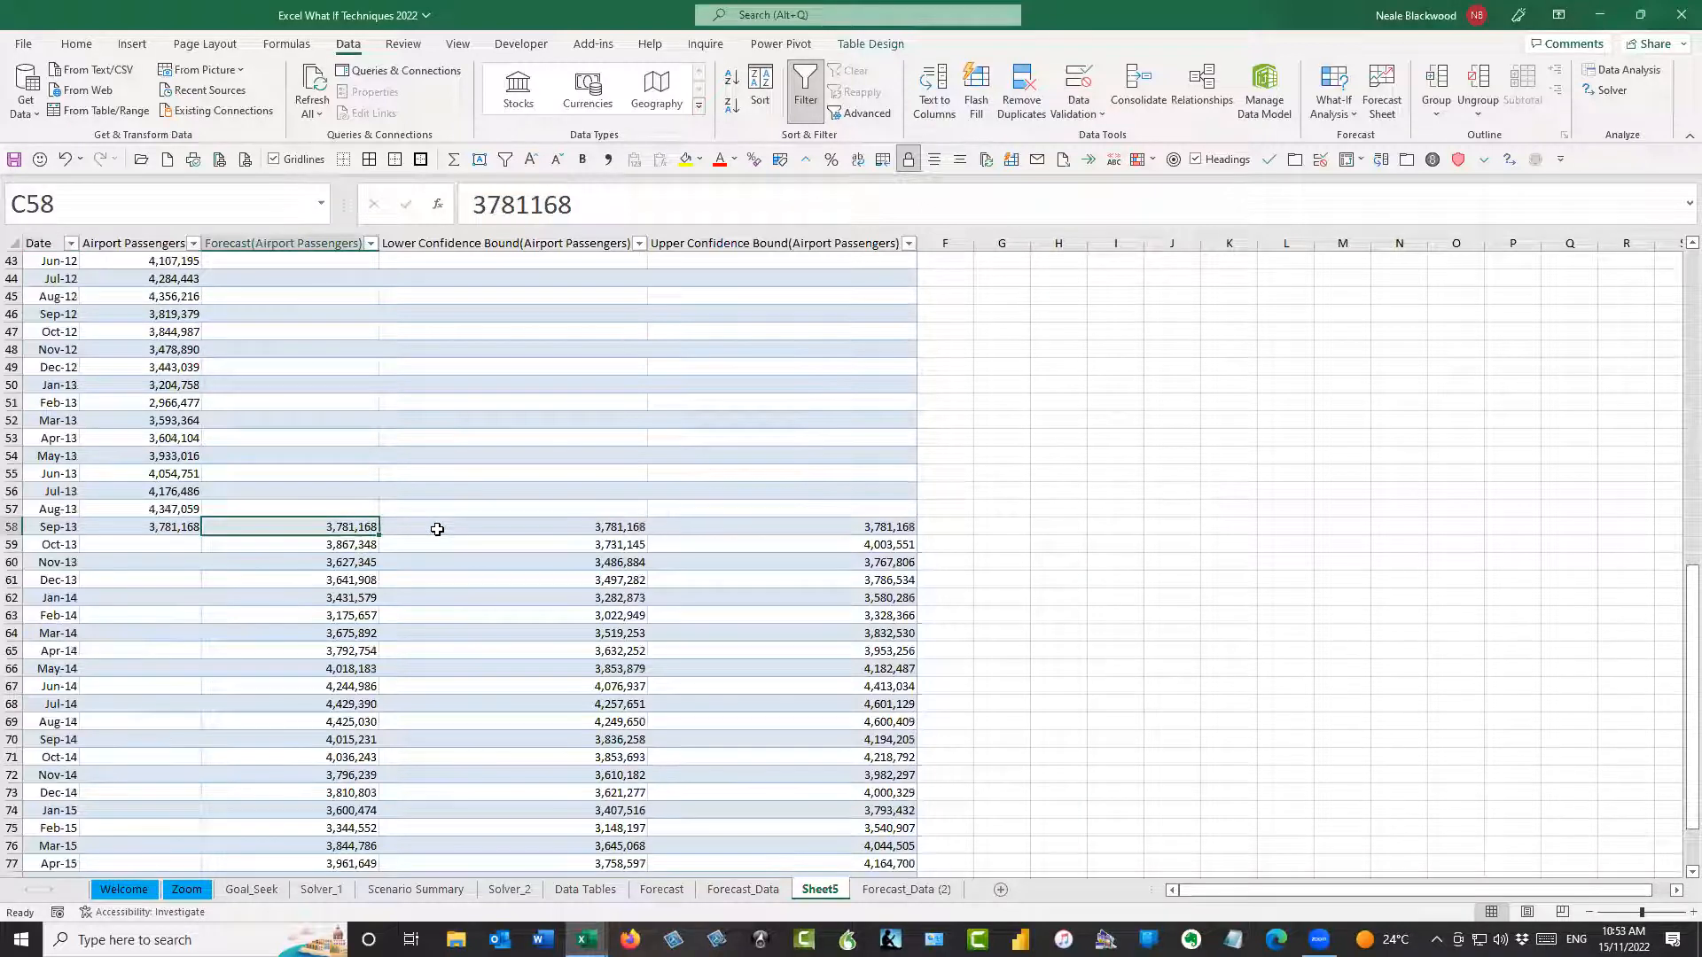
click(372, 544)
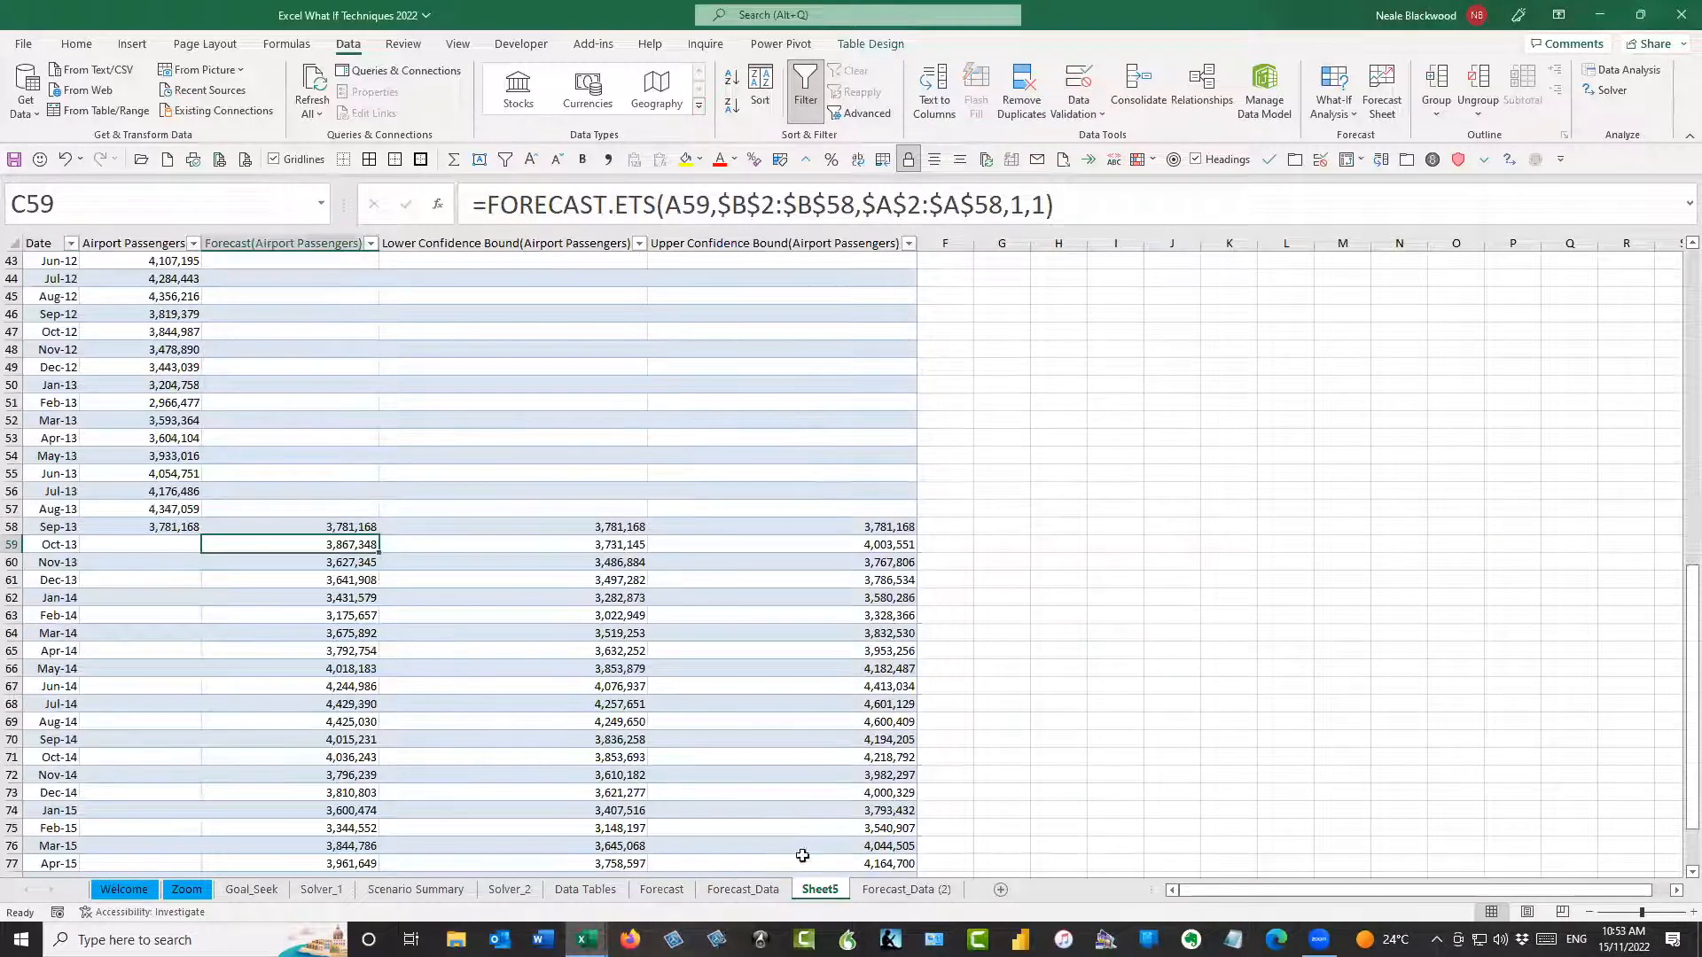
click(677, 889)
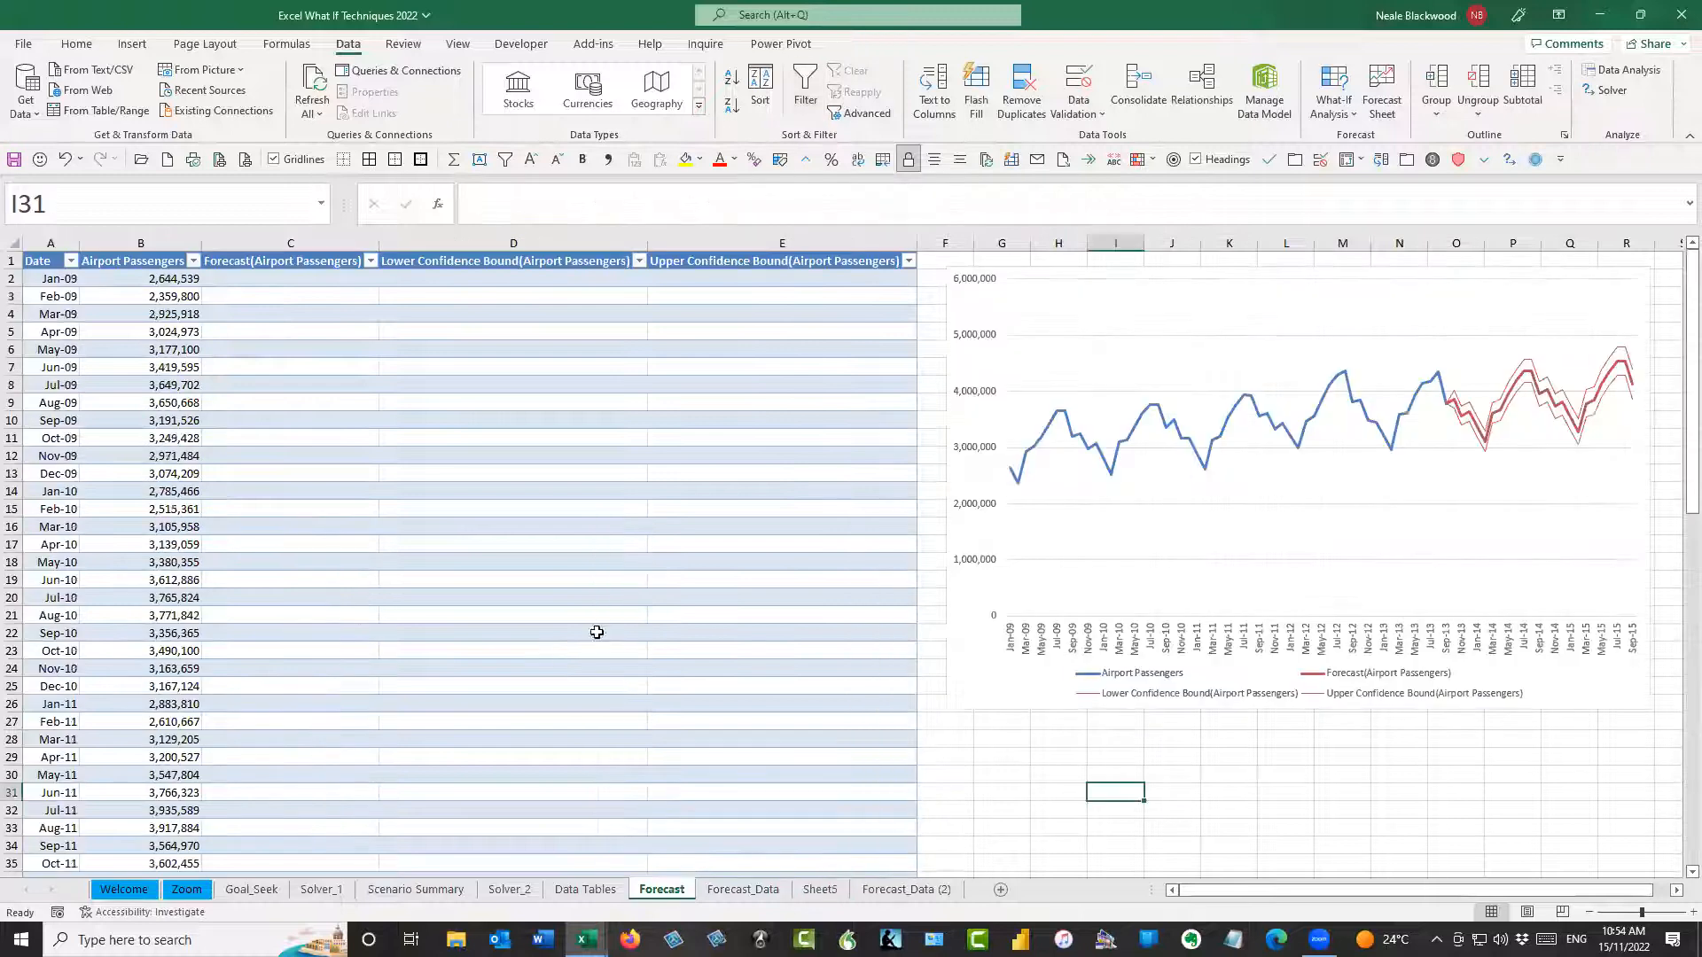
scroll(533, 646, down, 14)
click(363, 547)
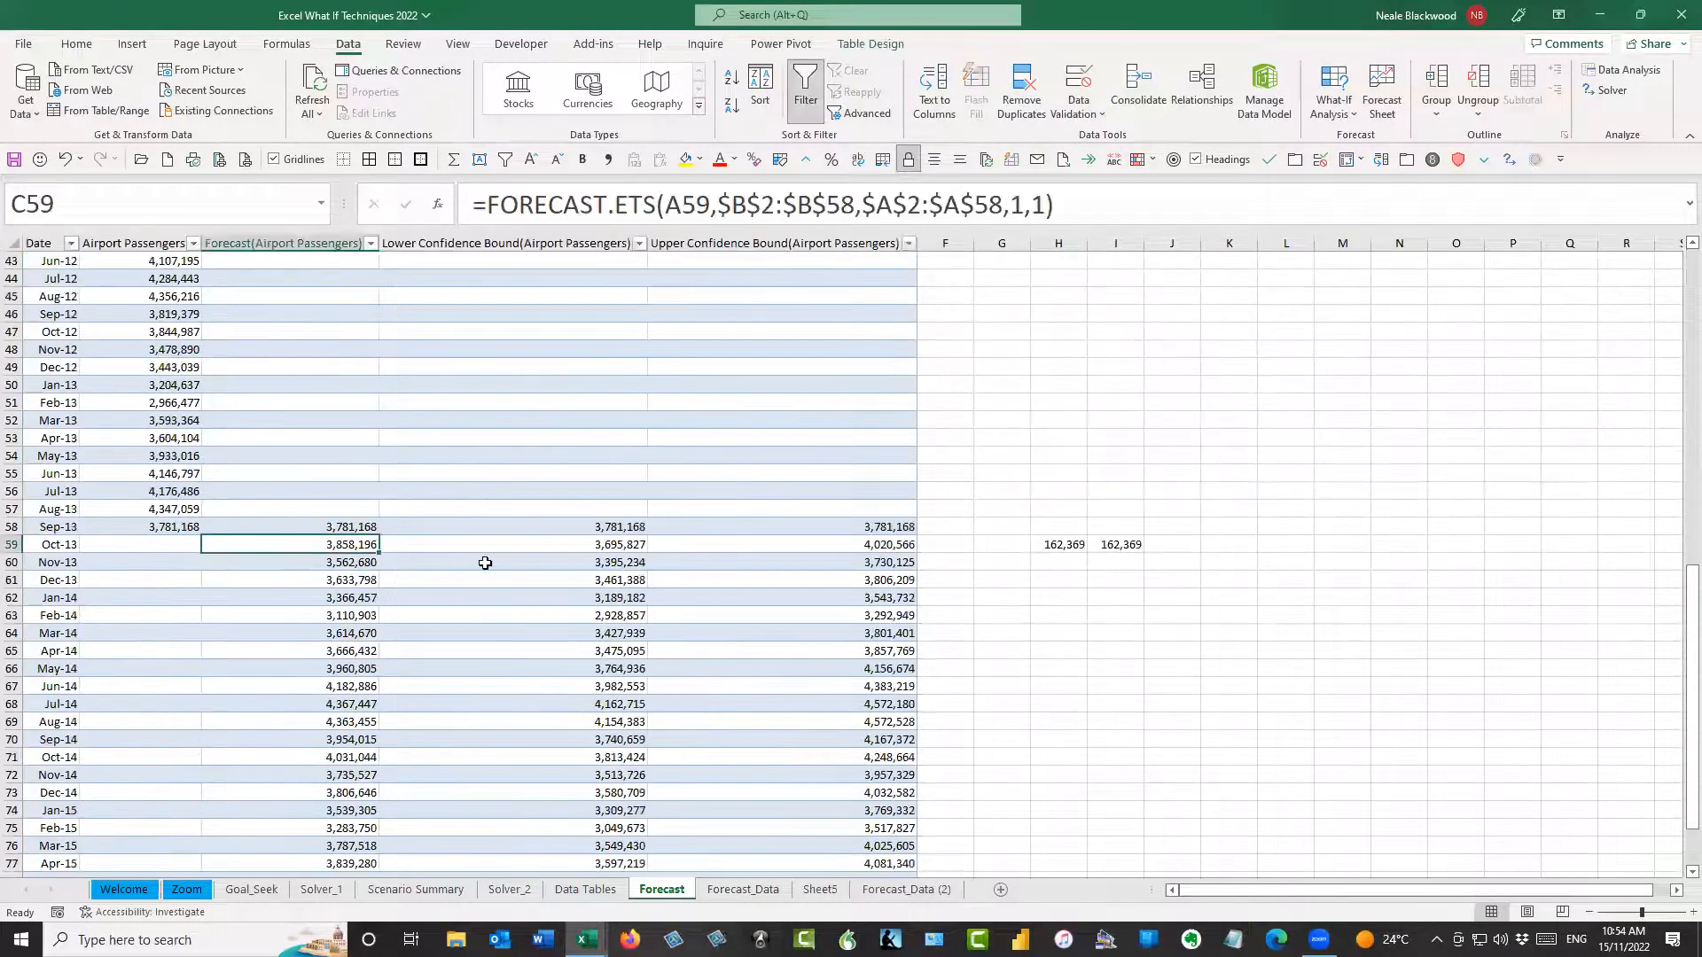
Make another copy of the complete Forecast_Data sheet and place it after Forecast_Data (2)
click(897, 890)
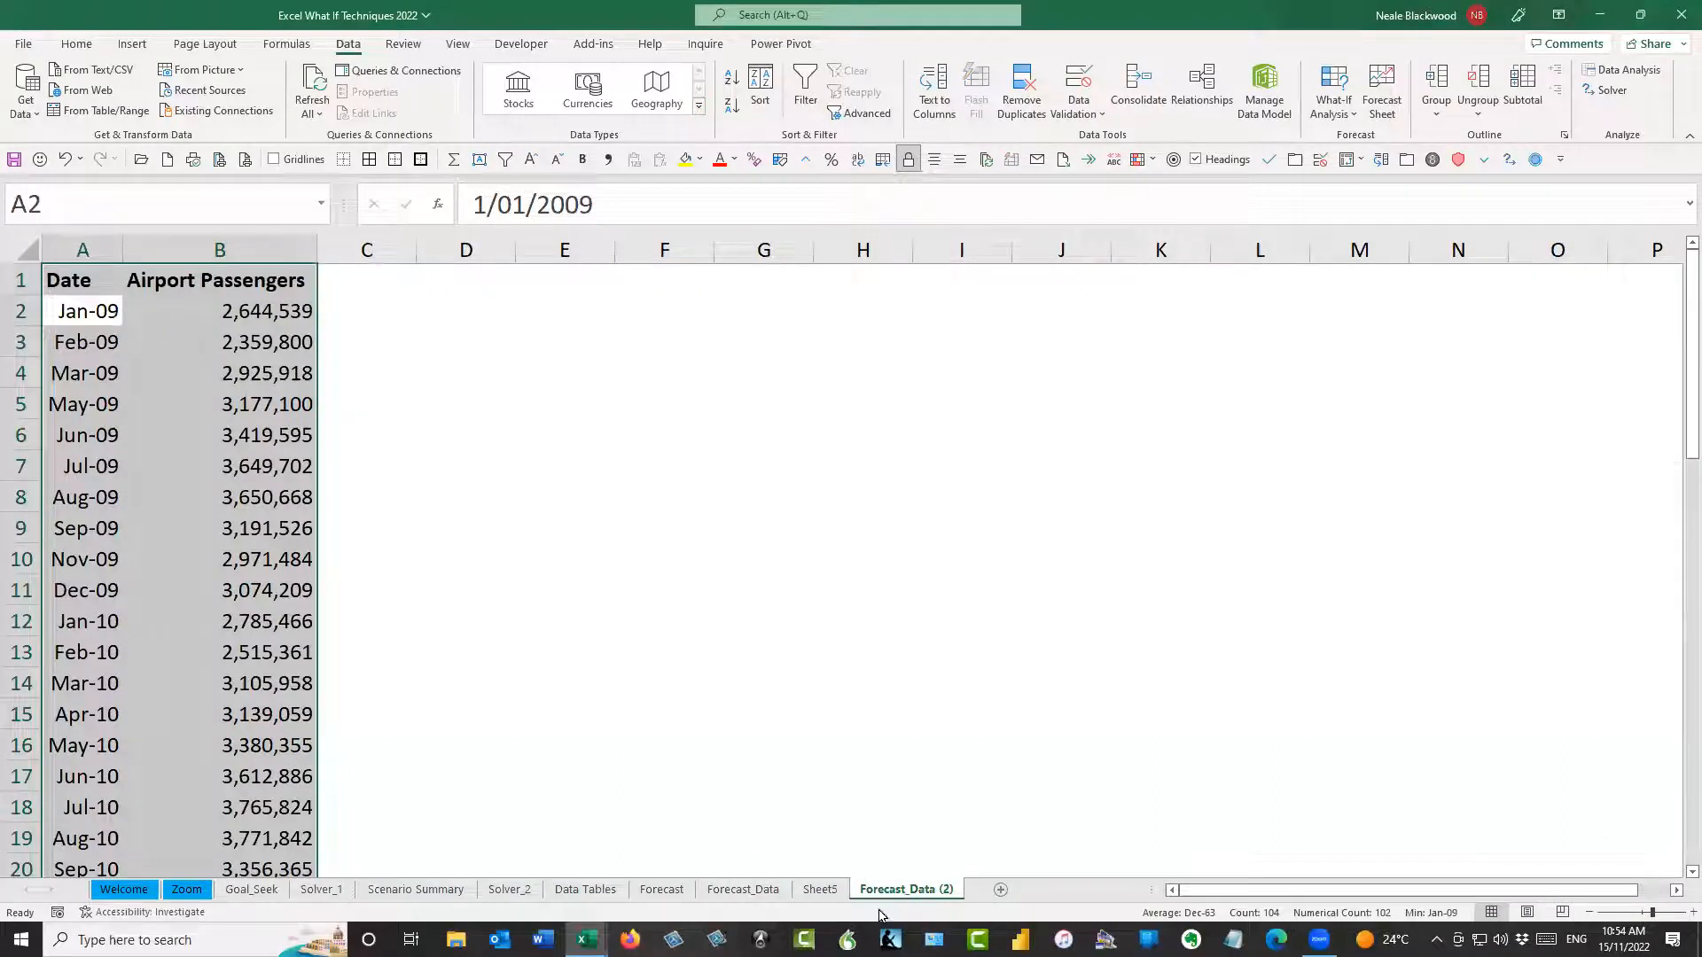
click(753, 889)
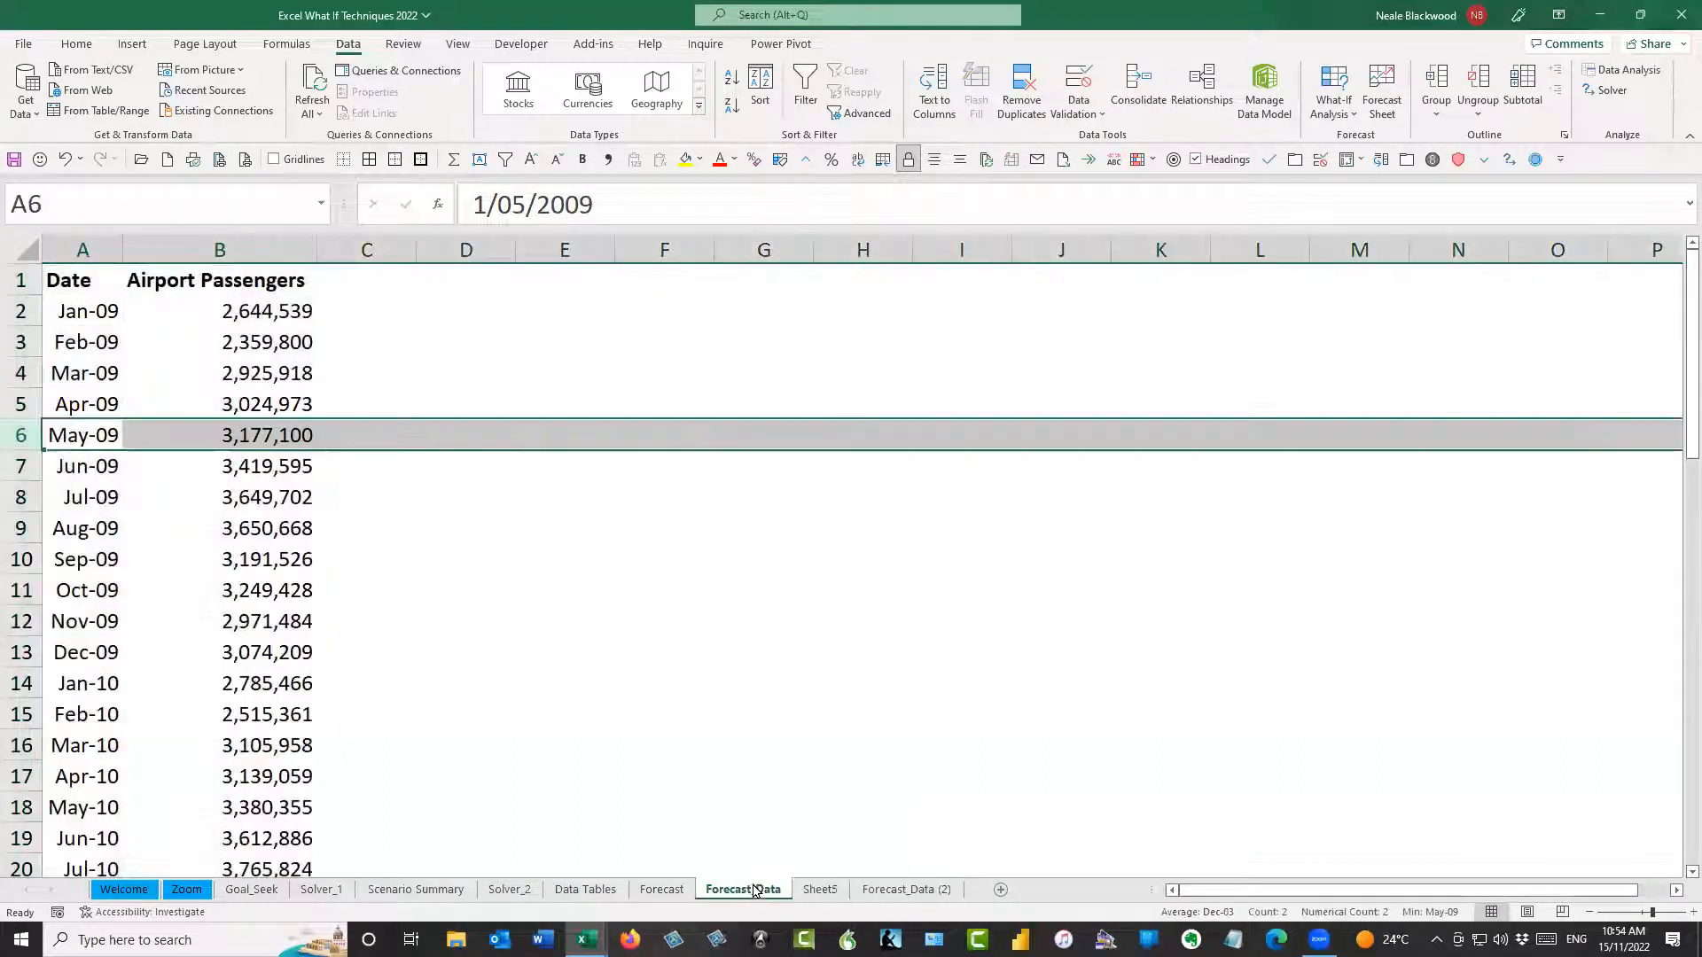
drag(760, 893, 995, 869)
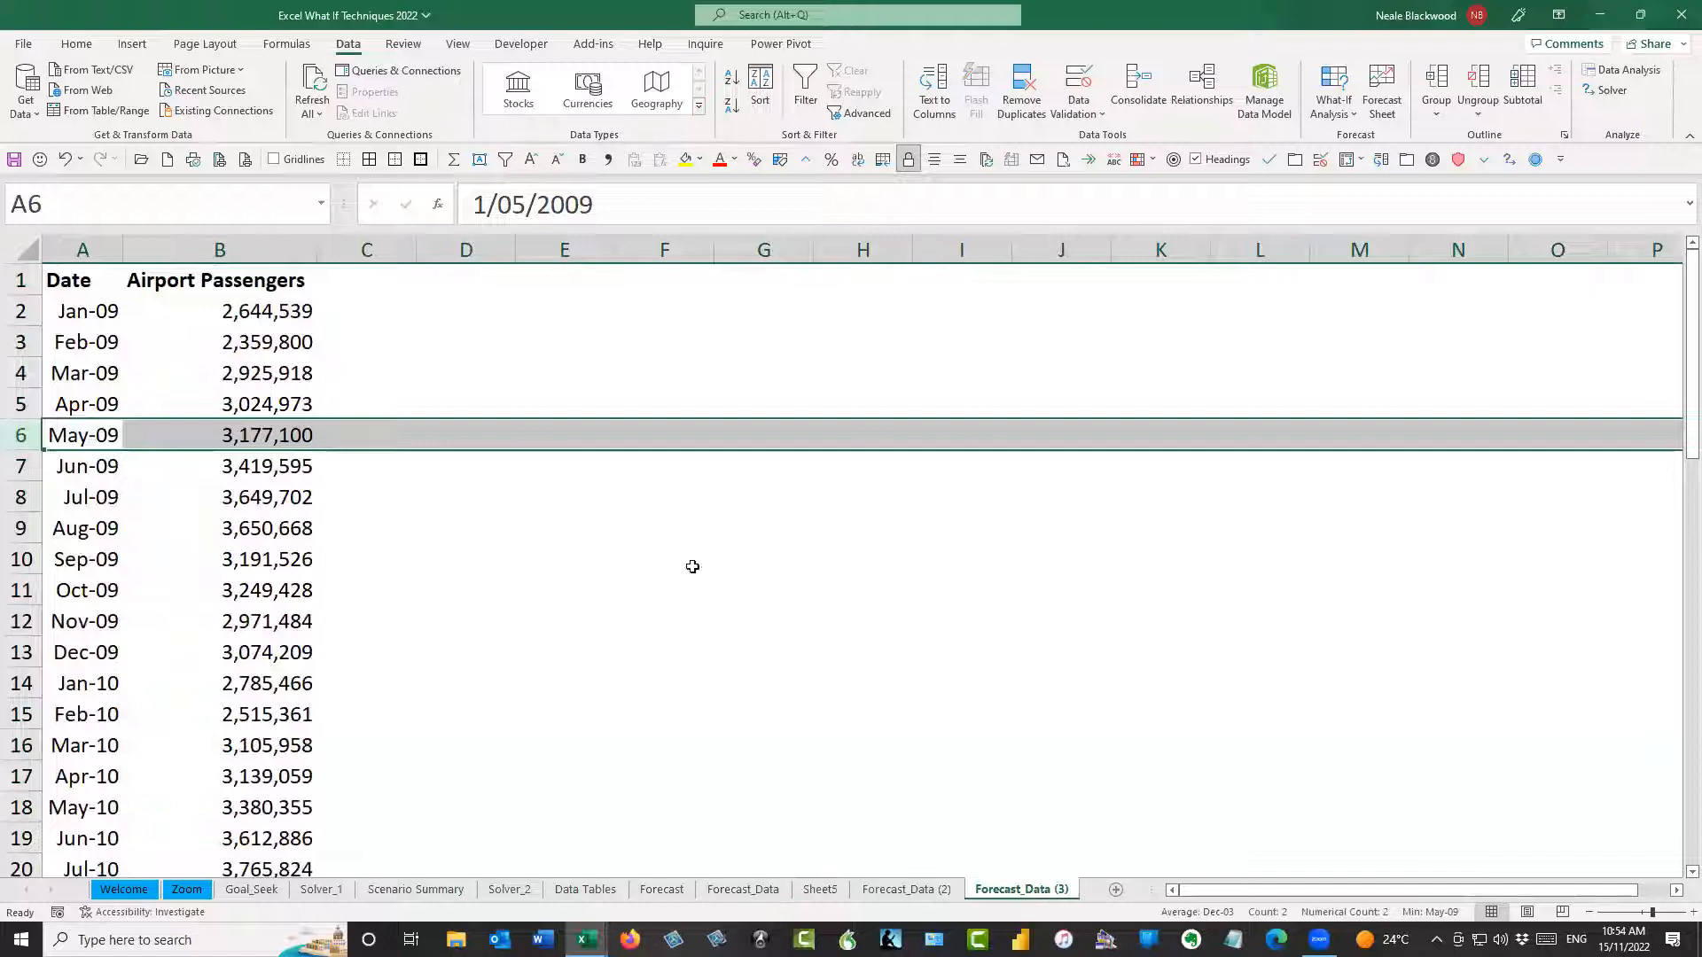
click(232, 376)
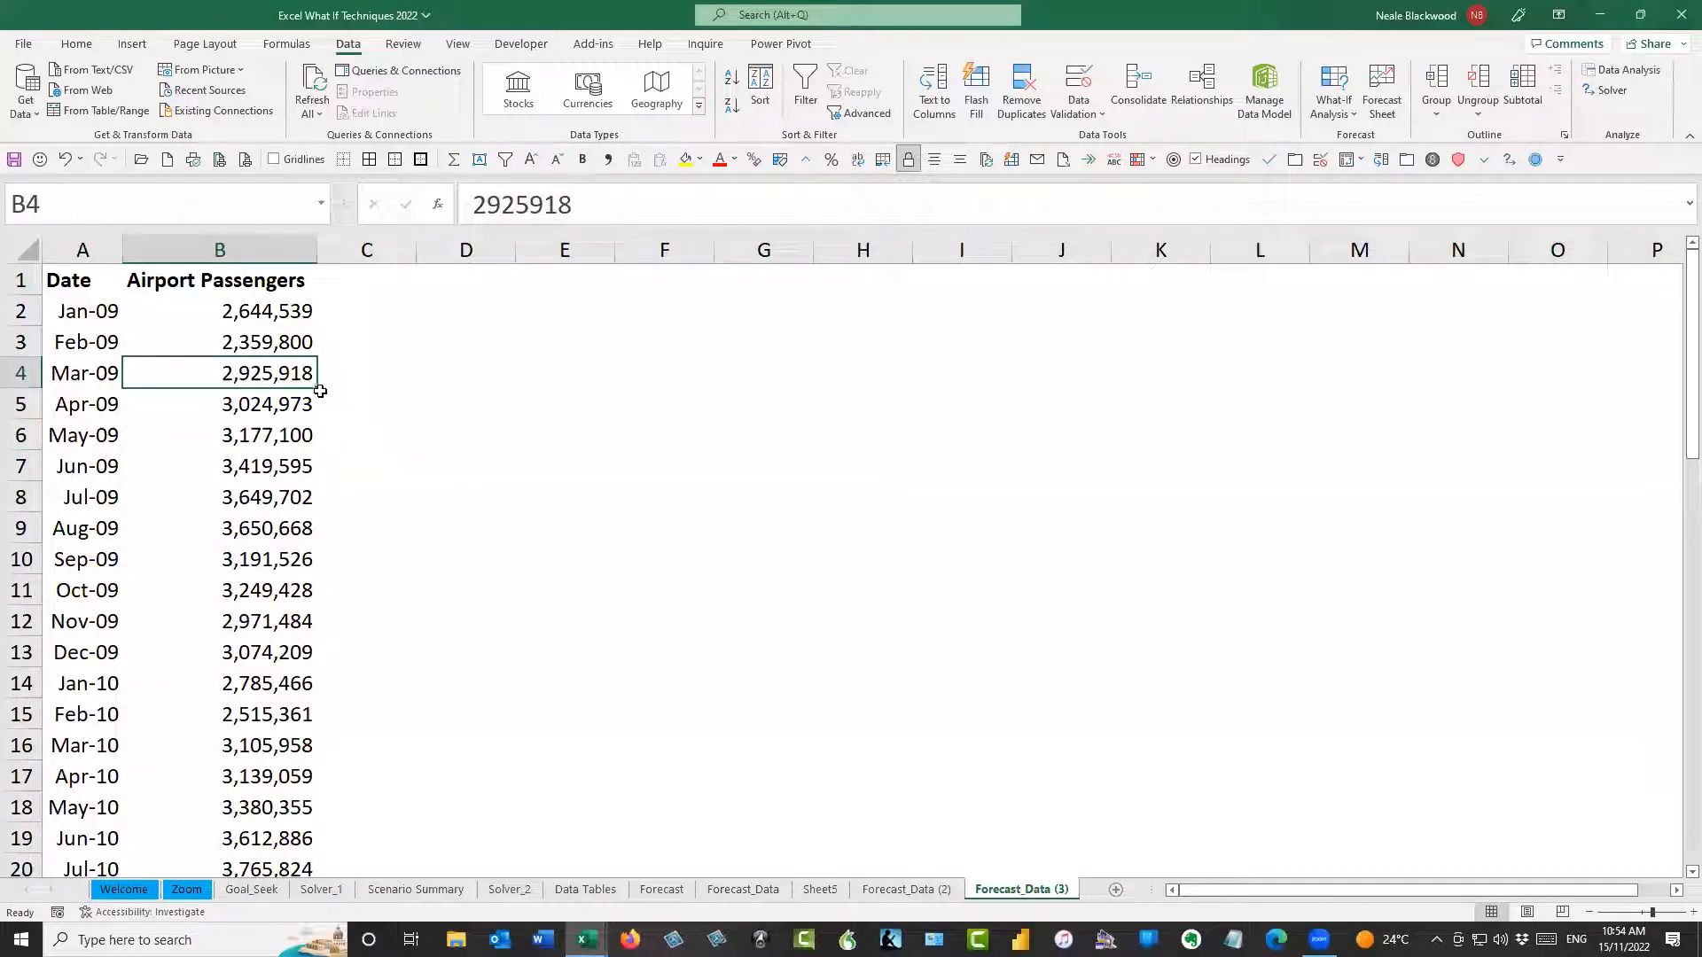
Clear the Airport Passengers values for Mar-09, Jul-09, Nov-09 and Aug-11 on the Forecast_Data (3) sheet
key(Delete)
click(265, 496)
key(Delete)
click(302, 620)
key(Delete)
scroll(357, 607, down, 8)
click(284, 529)
key(Delete)
Clear the Airport Passengers values for Mar-13 and Jul-13, keeping their dates
scroll(373, 576, down, 6)
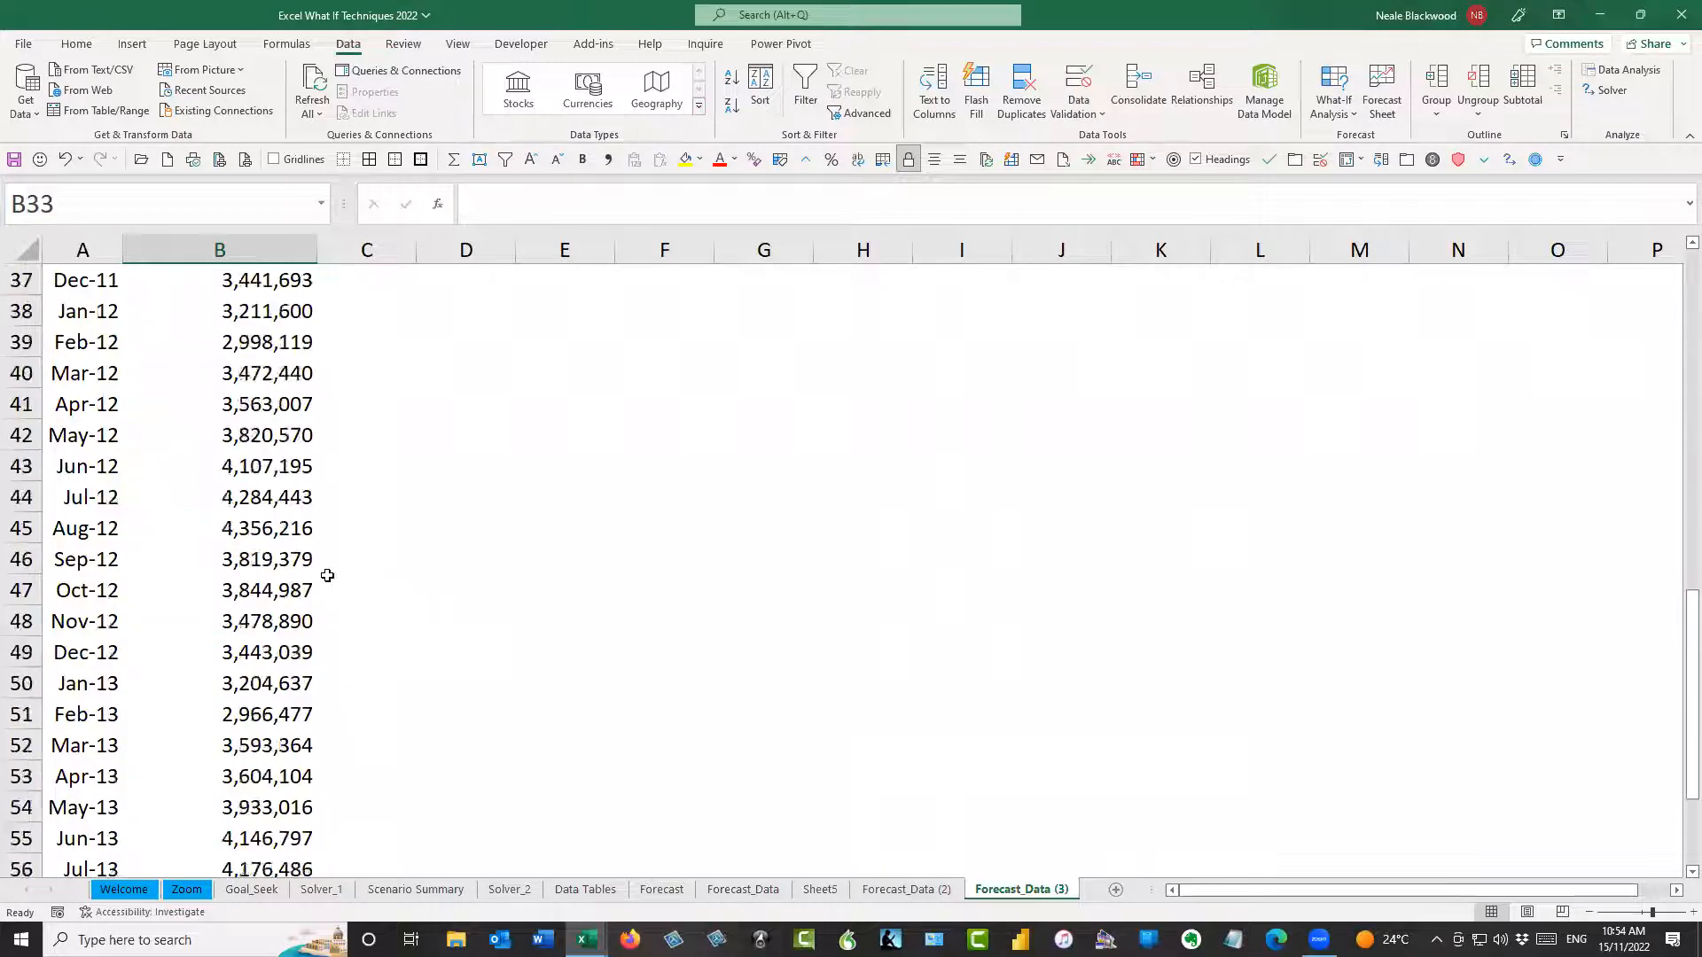
click(293, 559)
key(Delete)
click(262, 687)
key(Delete)
click(288, 523)
click(275, 488)
Create a line-chart forecast worksheet from the data with blank values, keeping the forecast end at 1/09/2015 and the default options
key(ctrl+Up)
key(ctrl+Up)
key(ctrl+Up)
key(ctrl+Up)
key(ctrl+Up)
key(ctrl+Up)
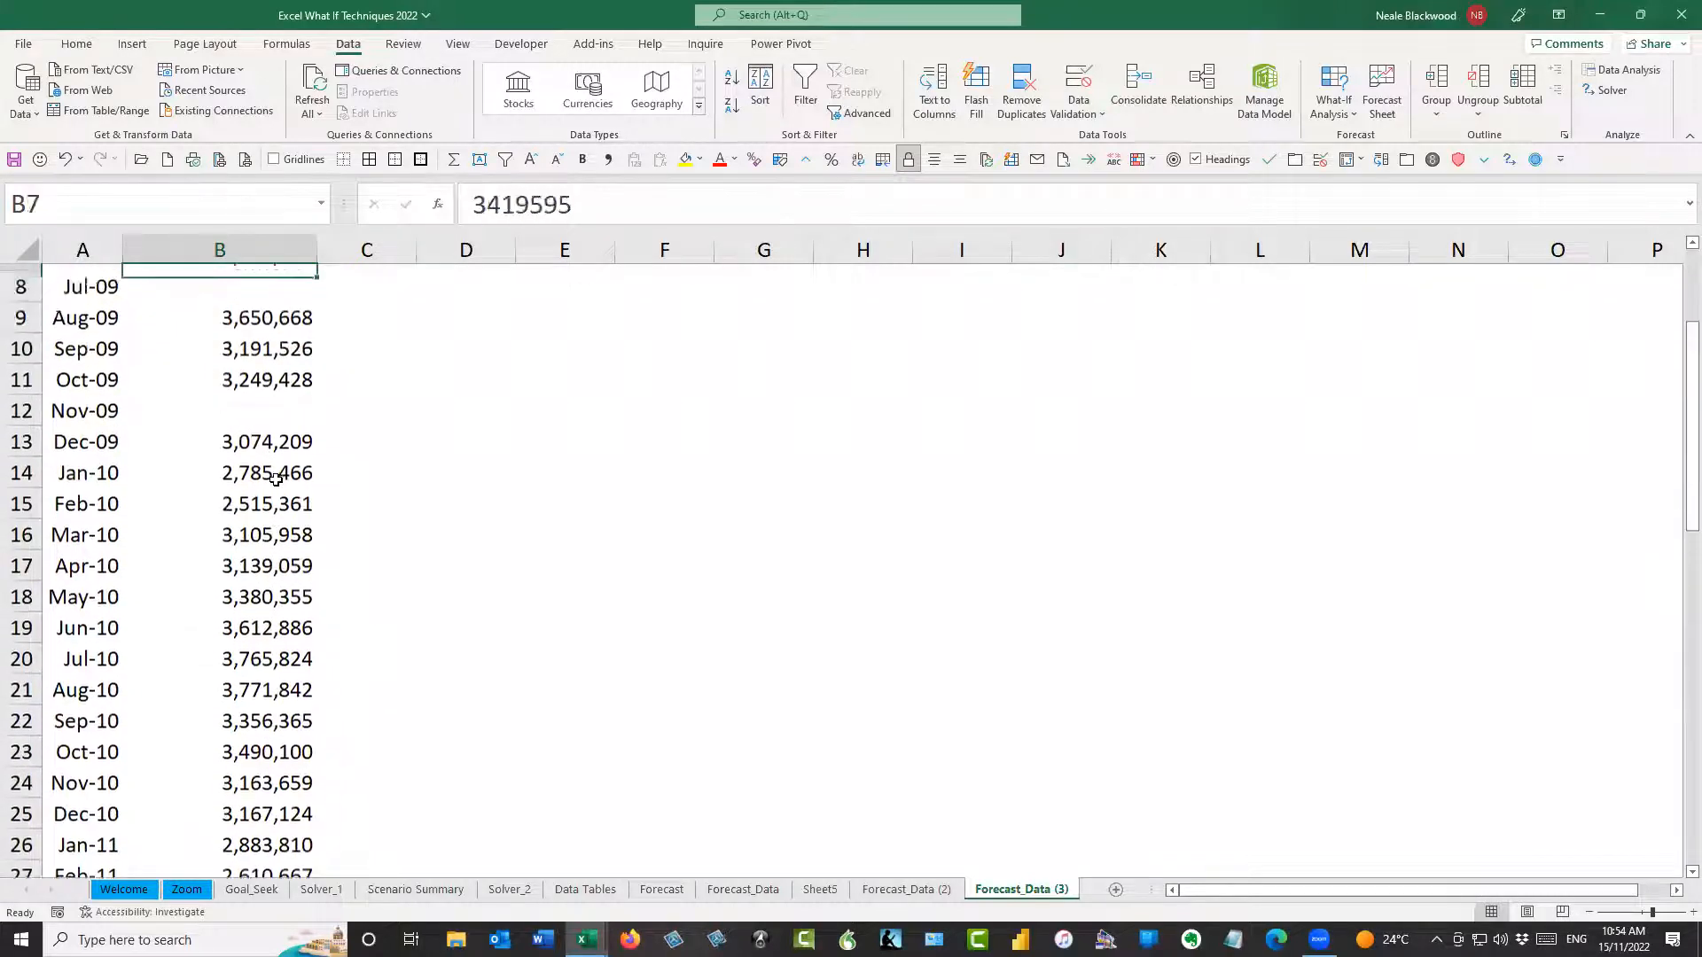
key(ctrl+Home)
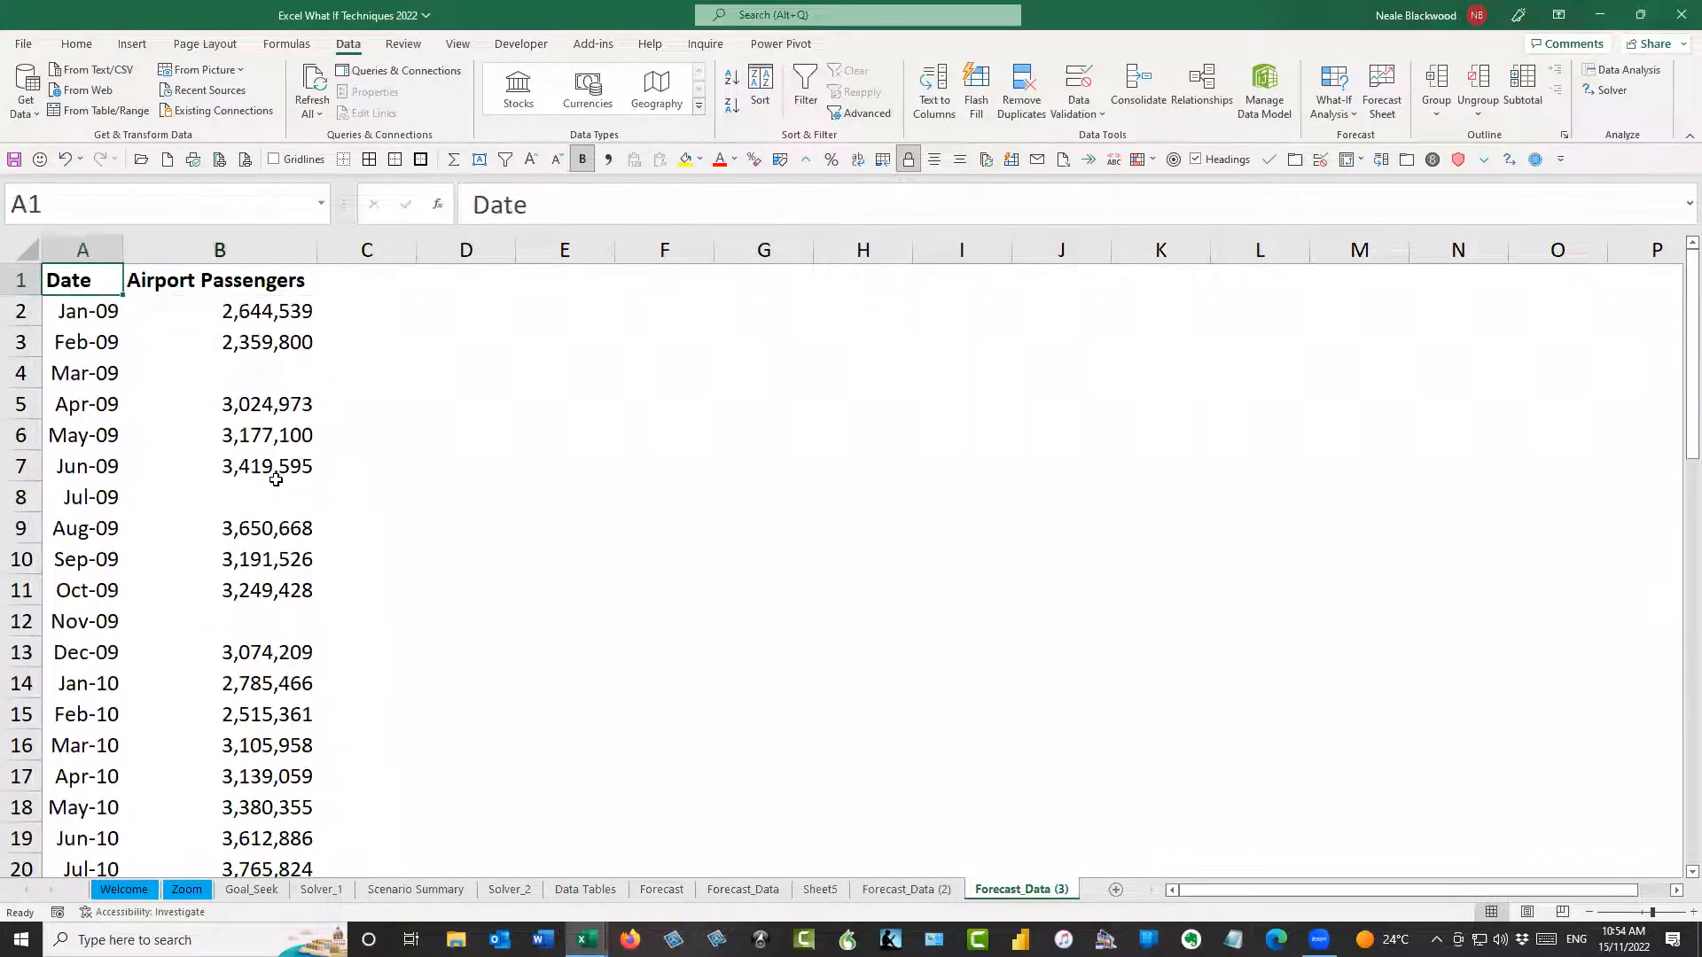
click(1381, 91)
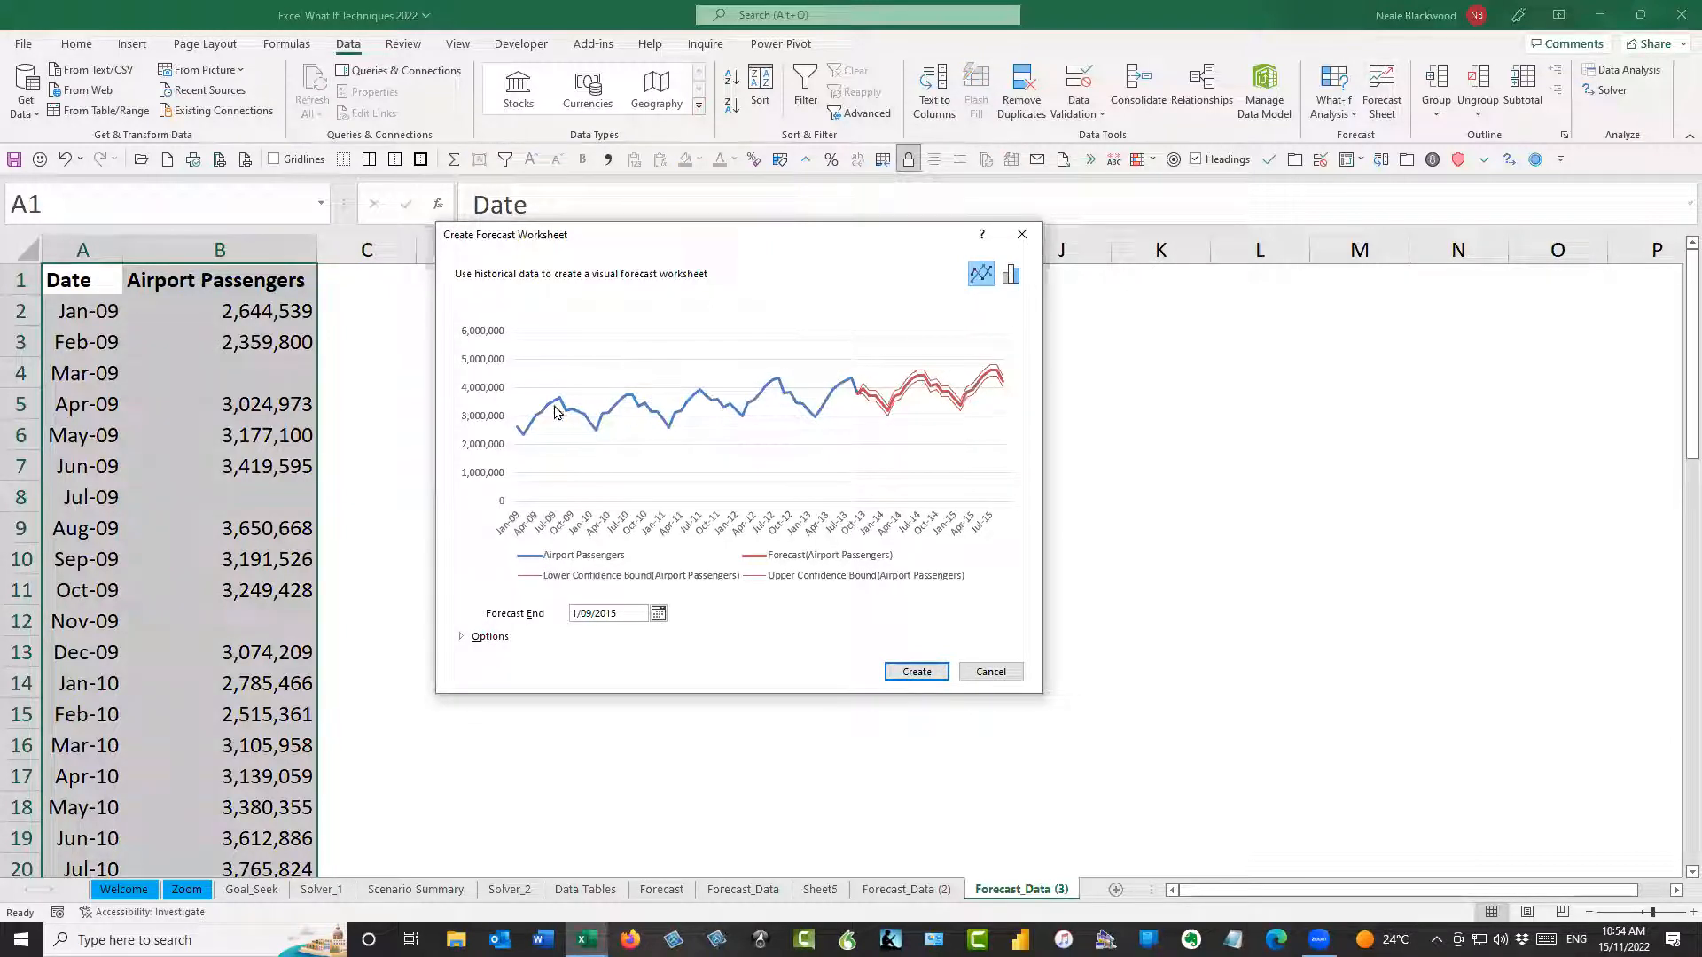
click(927, 670)
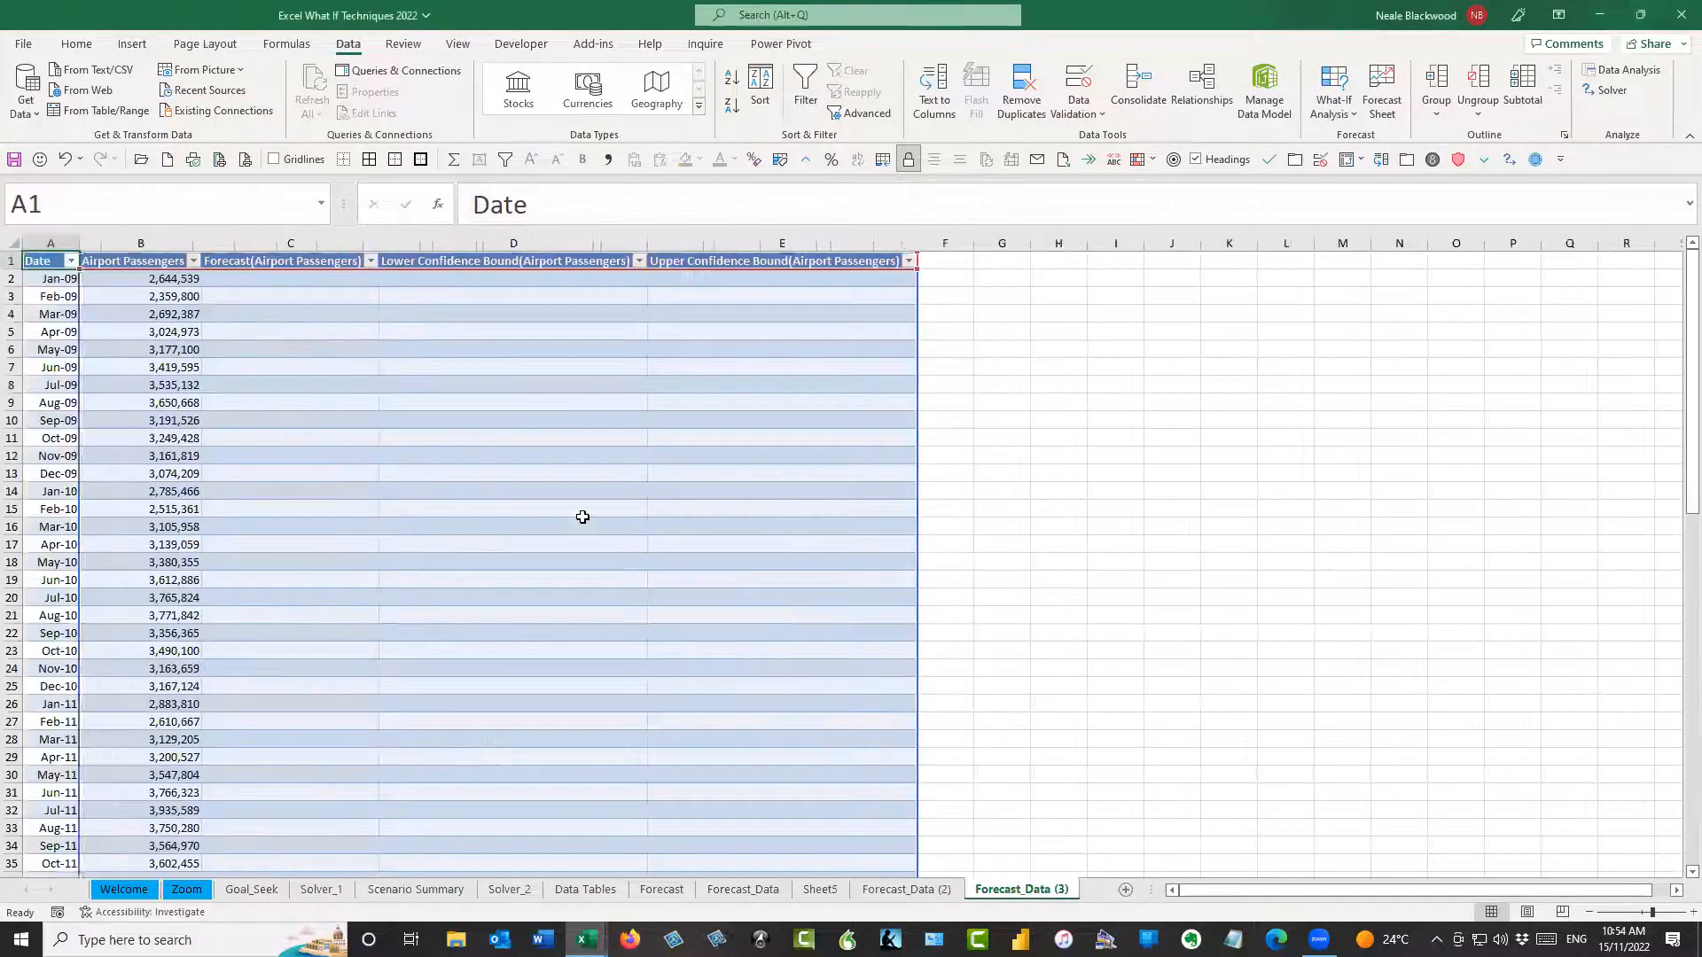
Review the new forecast table and compare its Mar-09 passenger value in B4 with the same cell on Forecast_Data (3)
scroll(541, 532, down, 12)
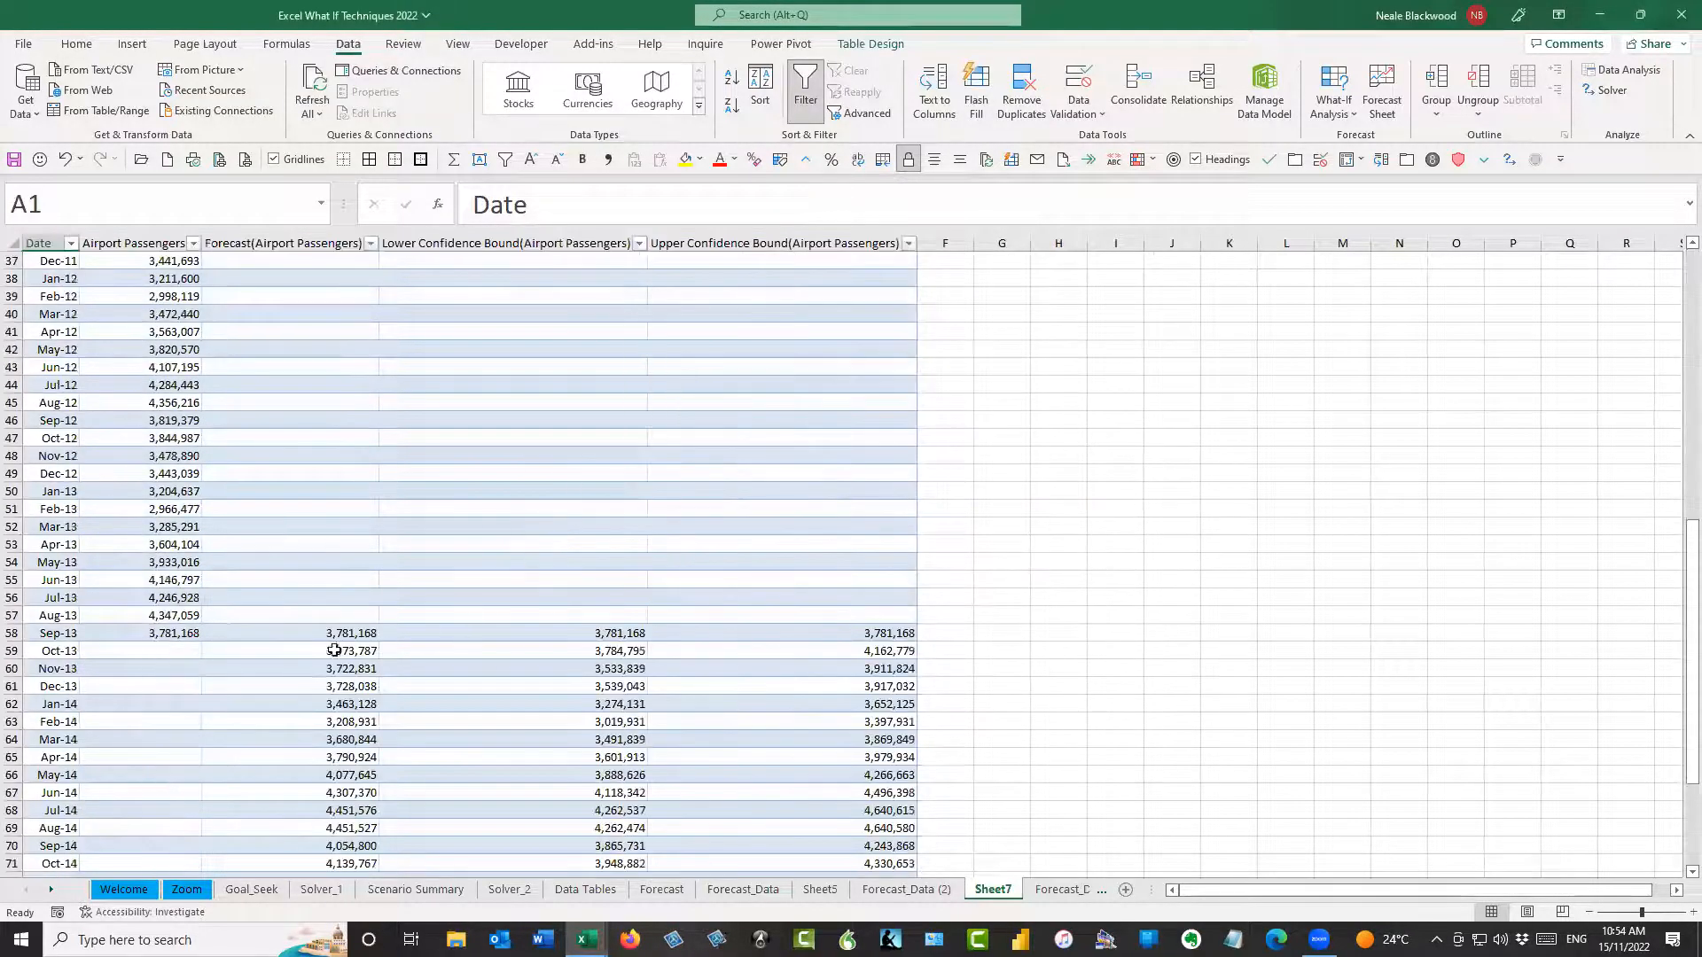
scroll(306, 549, up, 12)
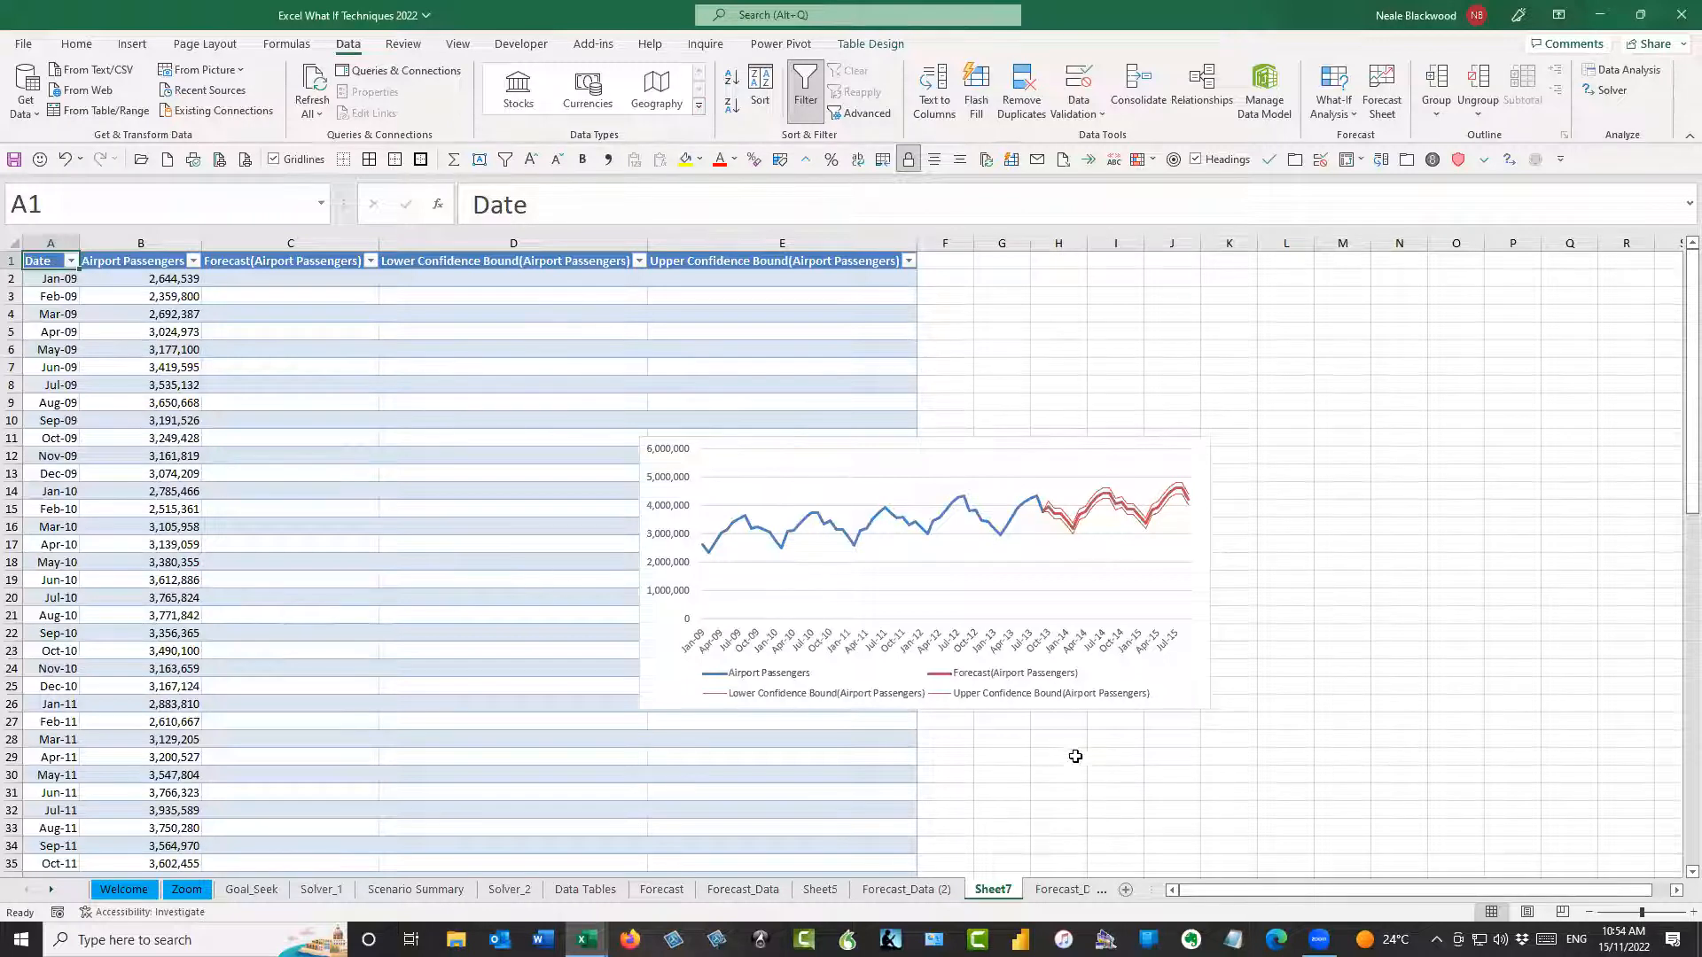
click(1055, 893)
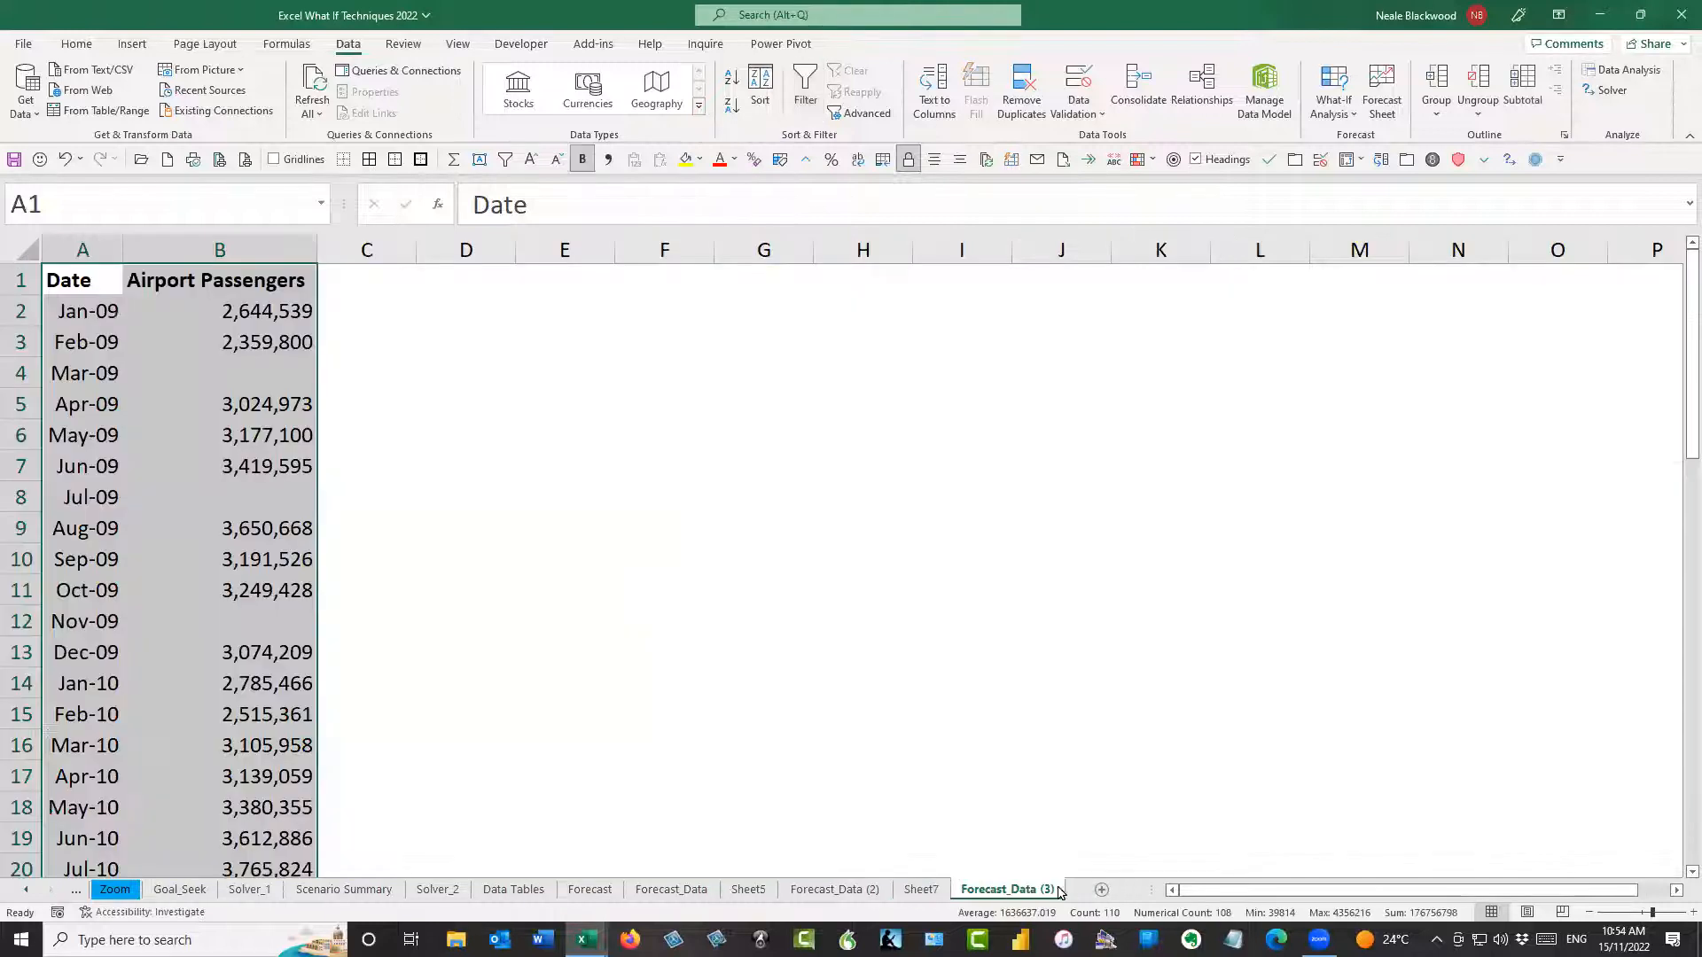
click(257, 370)
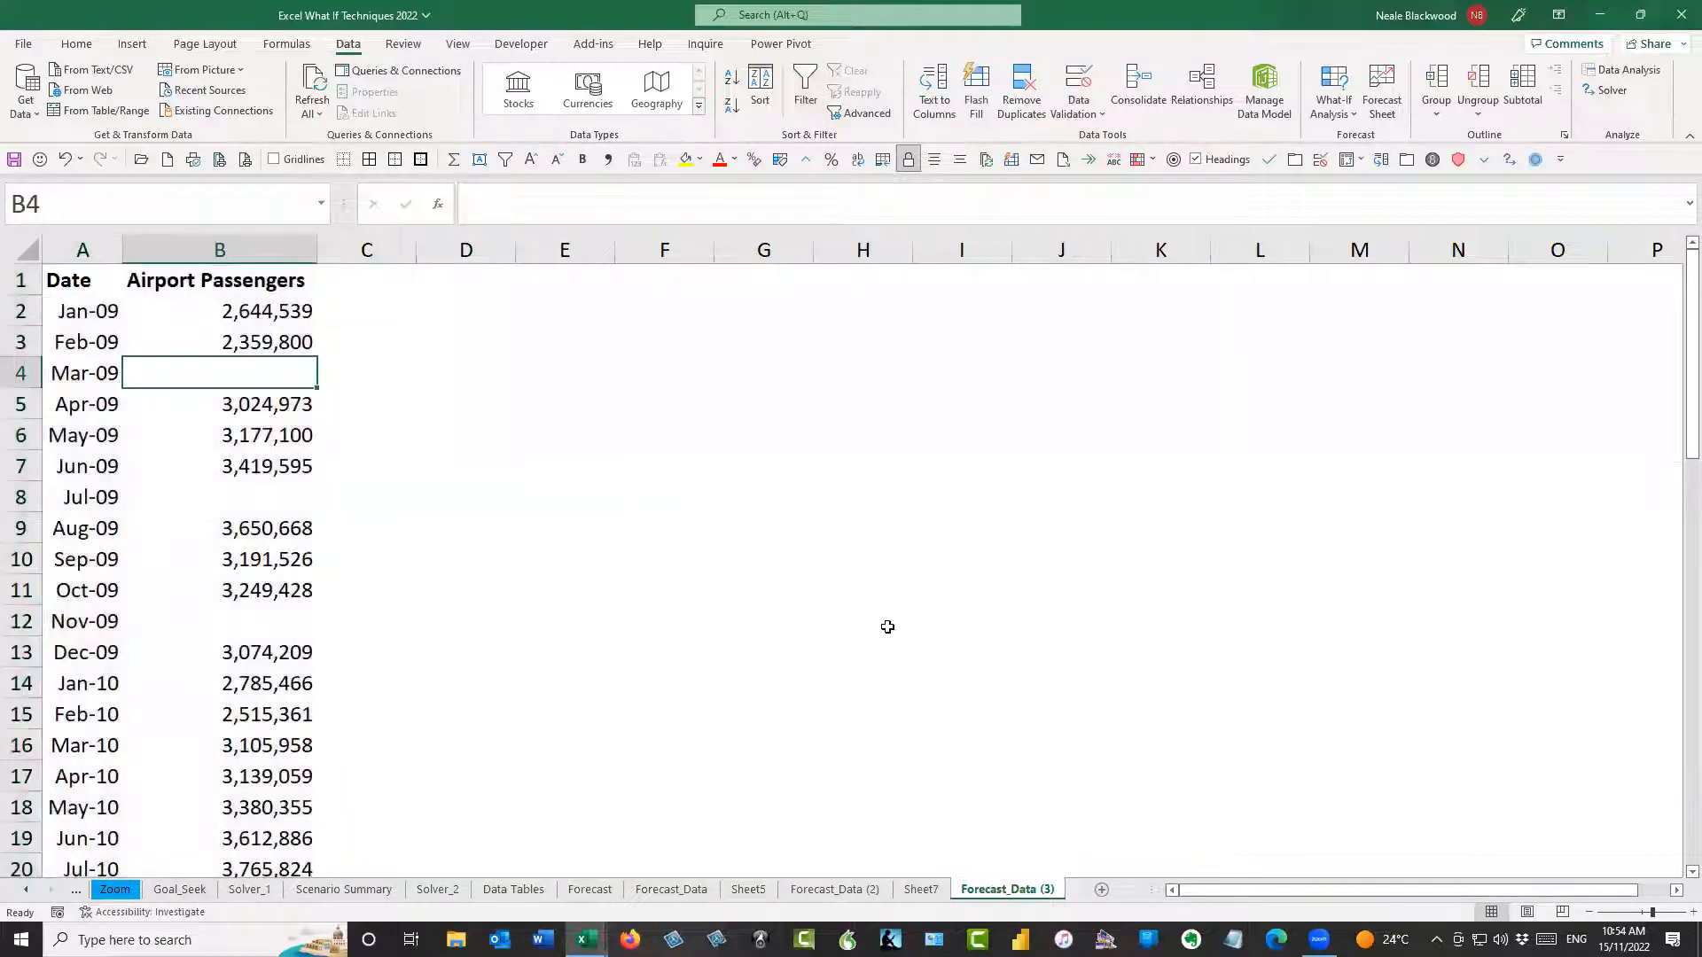
click(938, 897)
click(186, 303)
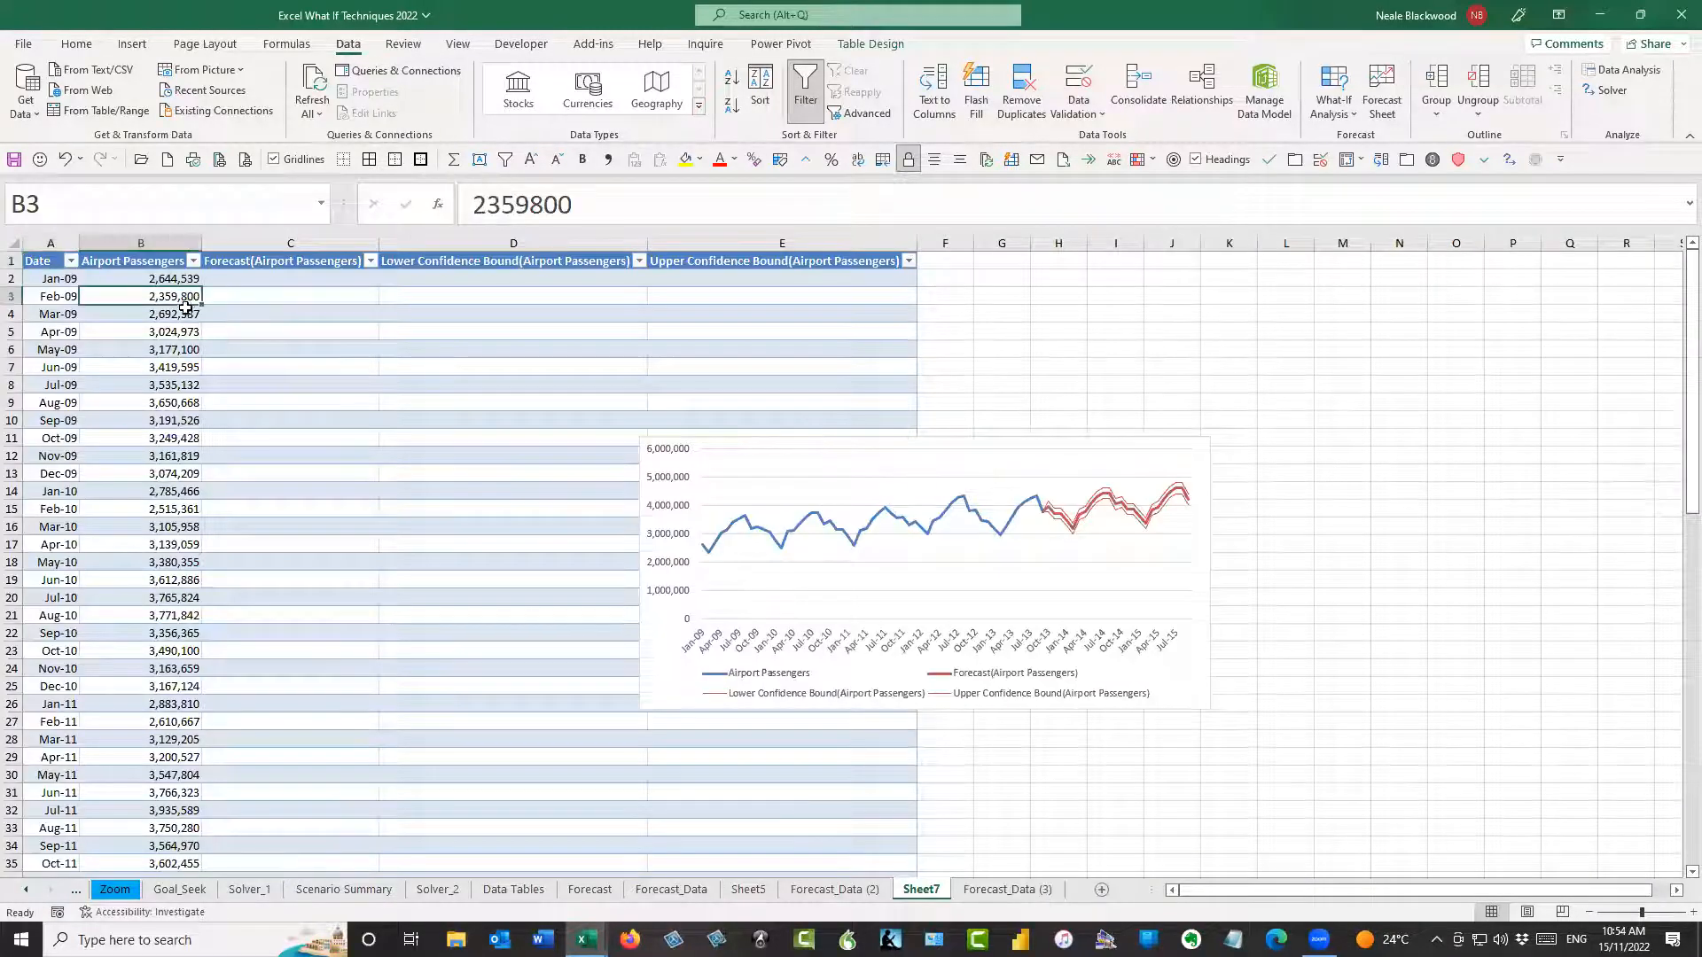
click(185, 313)
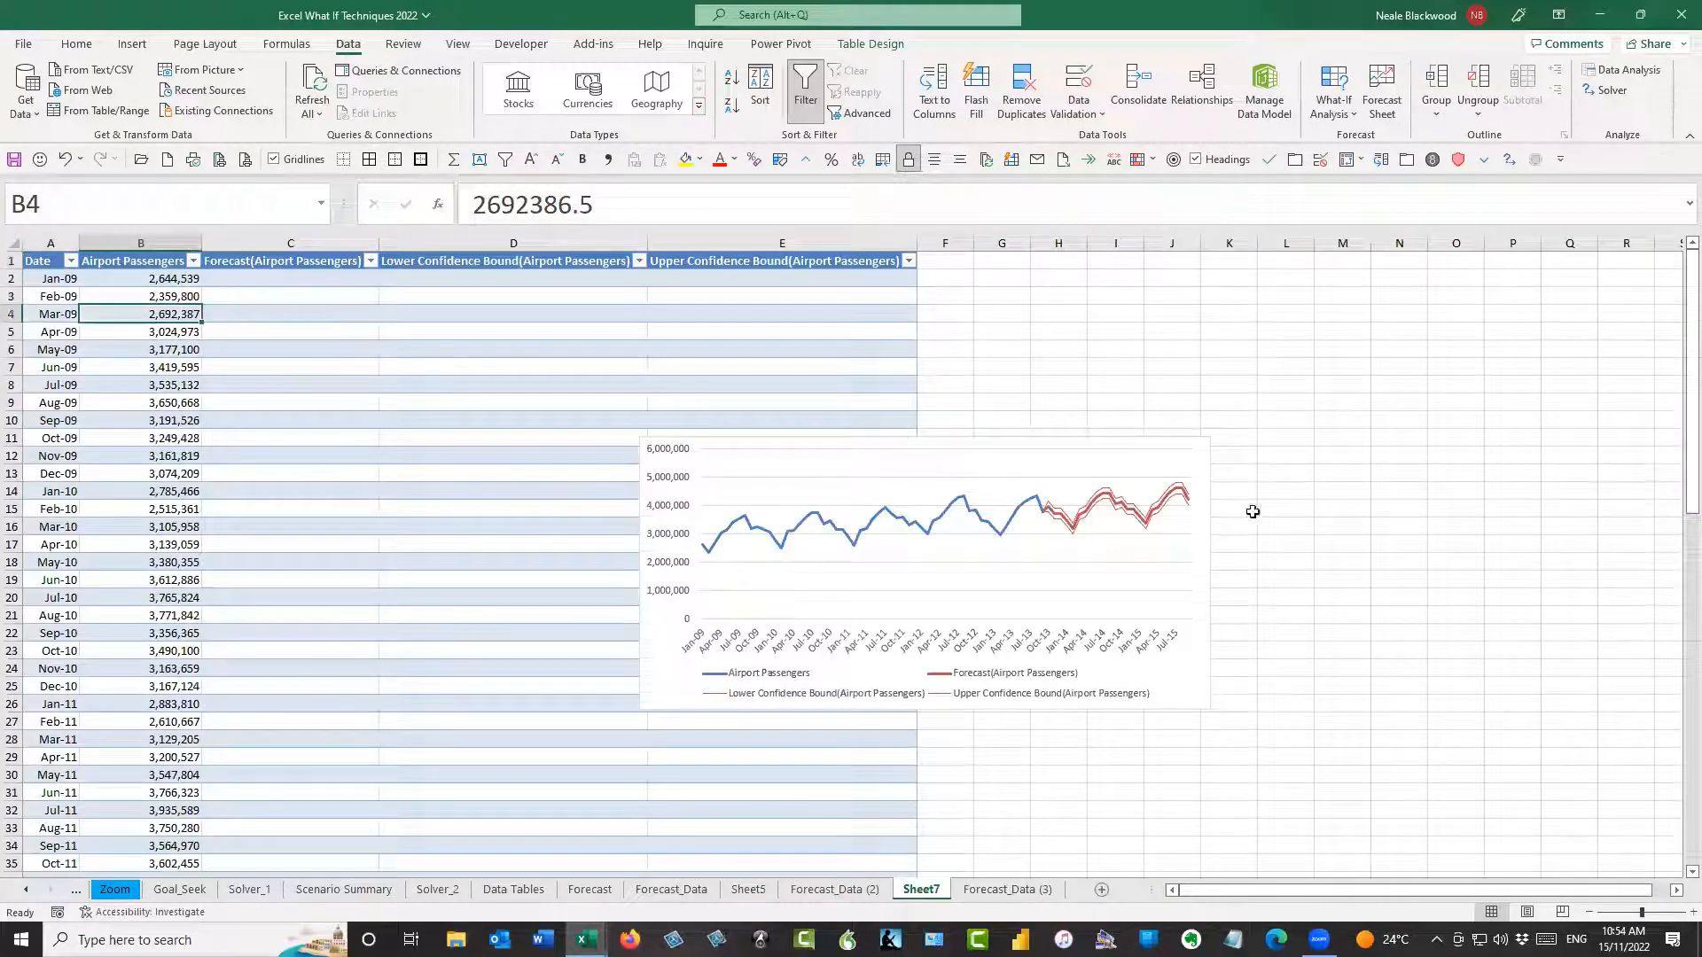
Check the Mar-09 entry on the Forecast_Data (2), Forecast_Data and Forecast_Data (3) sheets, ending on Sheet7
click(876, 890)
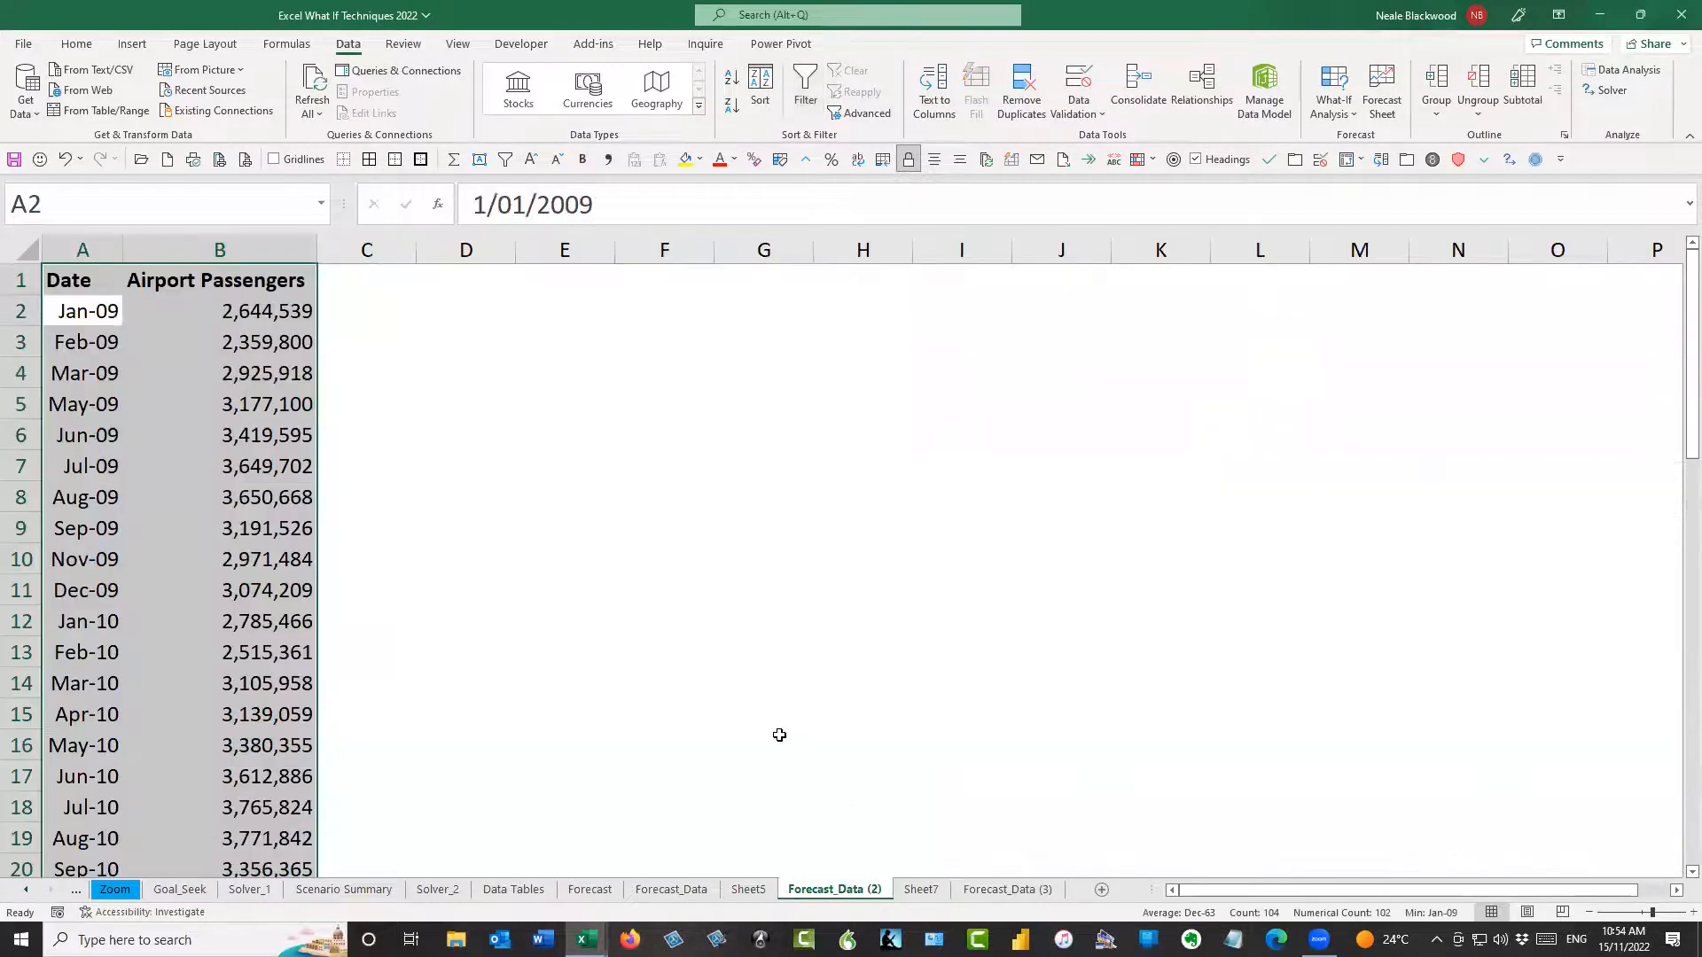
click(692, 890)
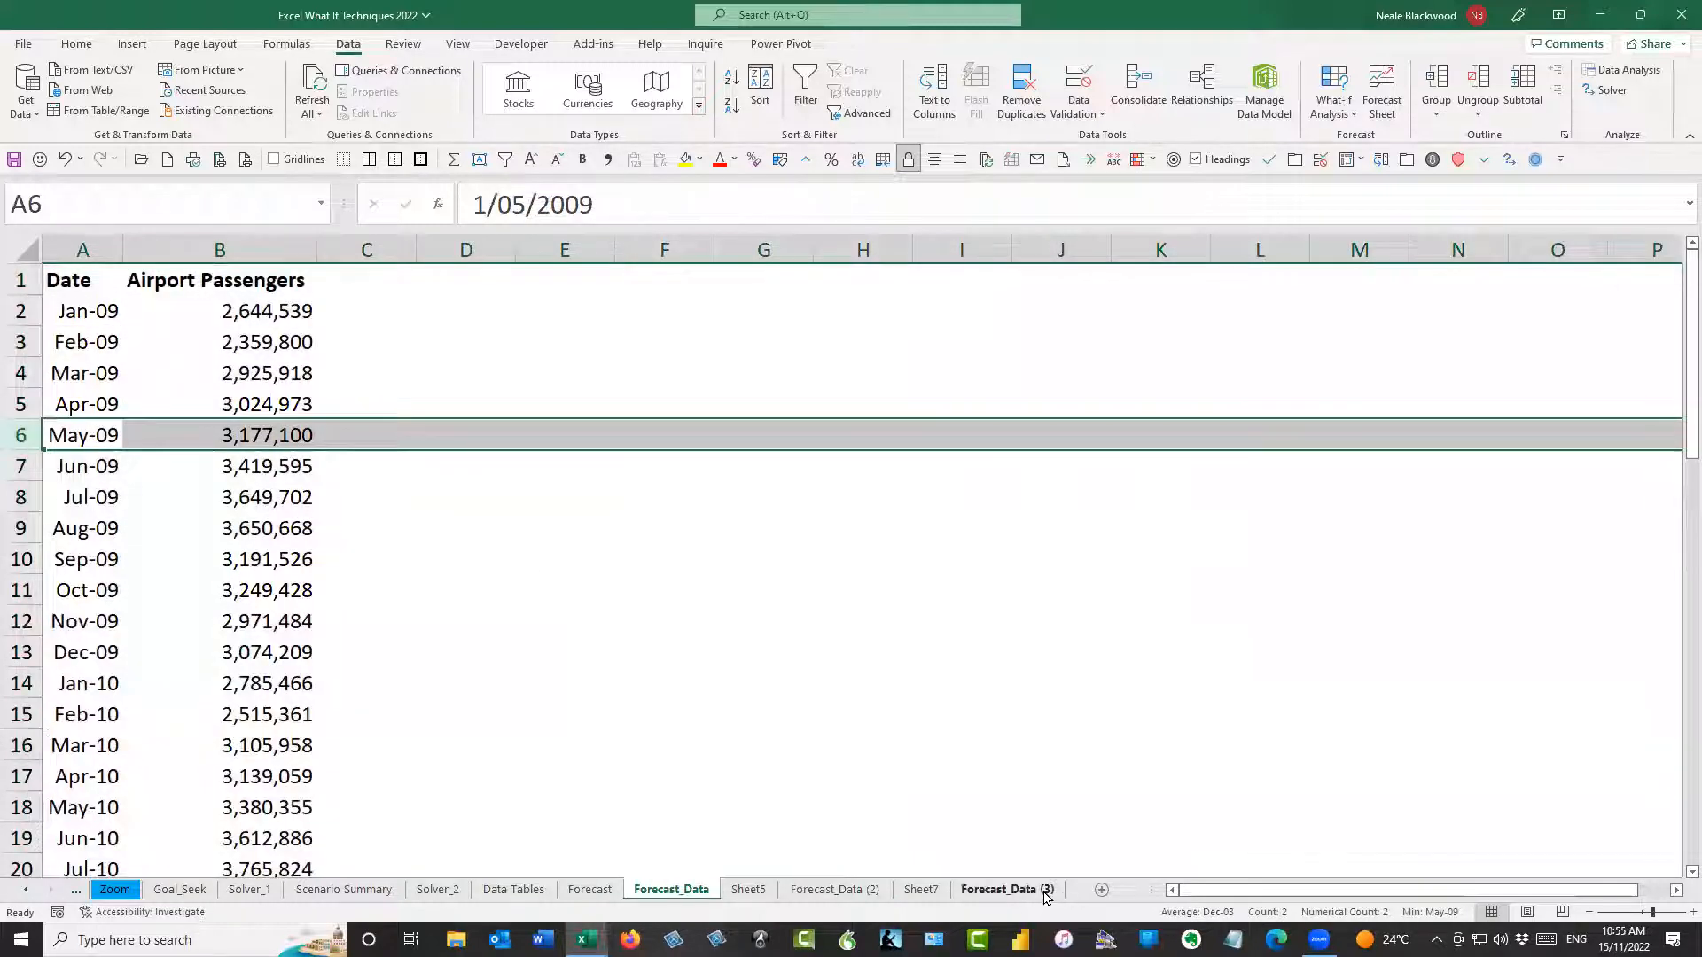
click(1007, 889)
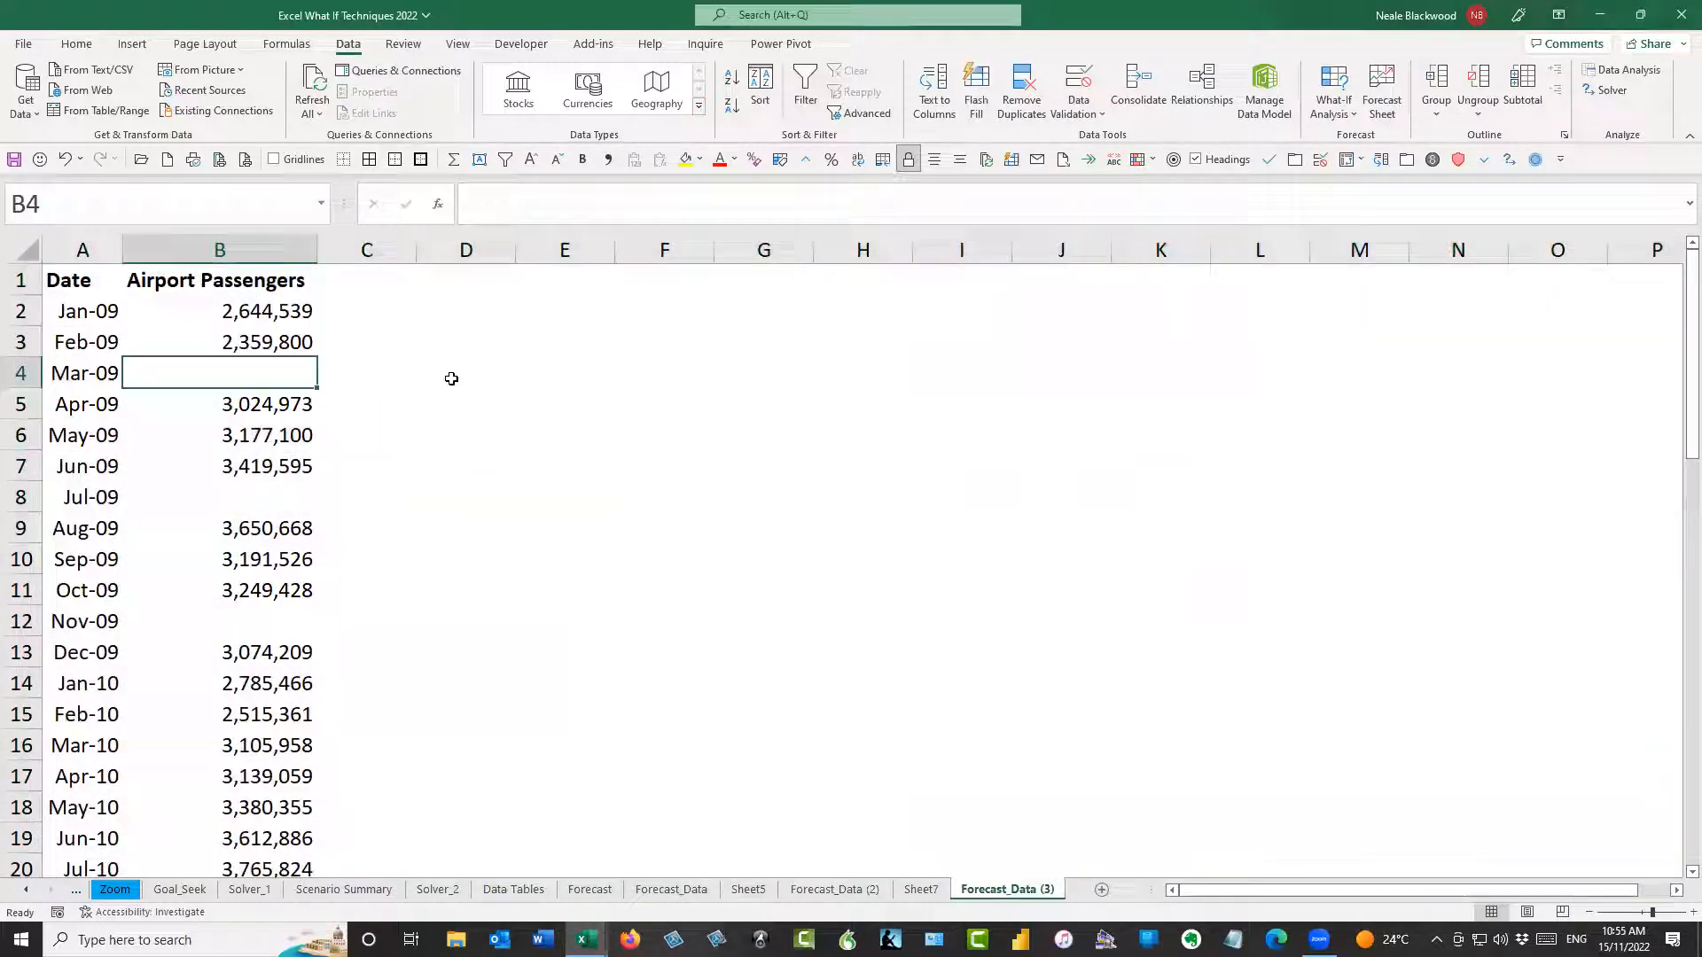
click(921, 889)
Examine the Mar-09 value on Sheet7 against the neighbouring Feb-09 and Apr-09 values
click(192, 295)
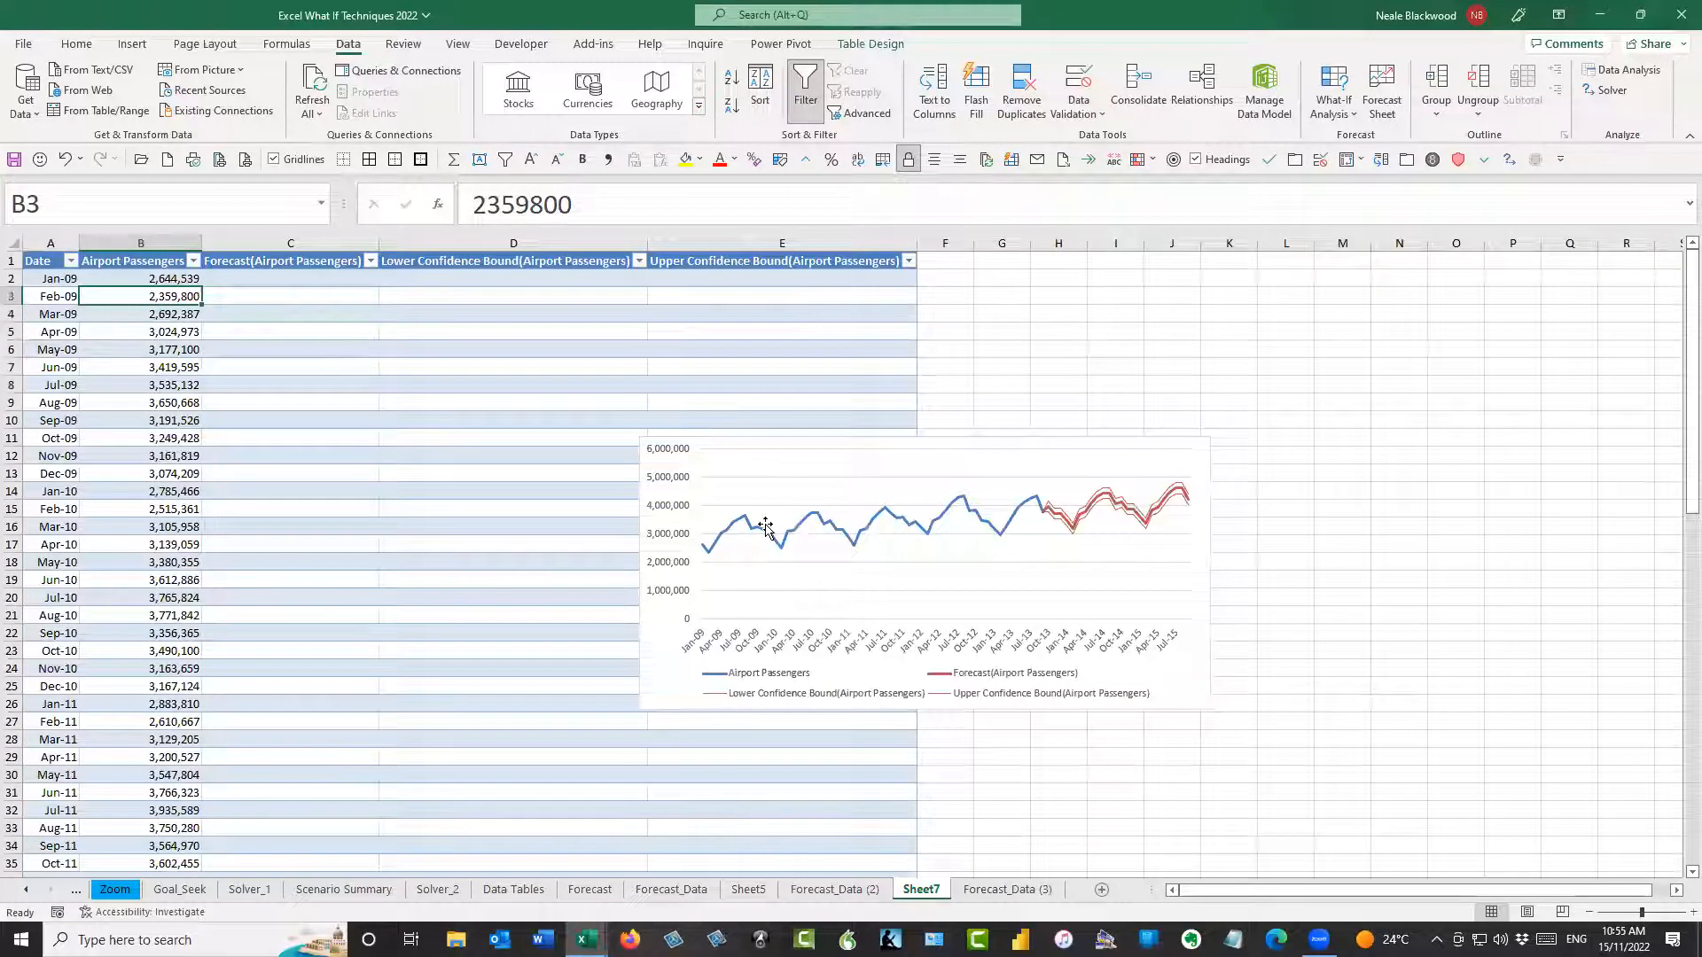
key(Down)
key(Down)
key(Up)
key(Up)
key(Up)
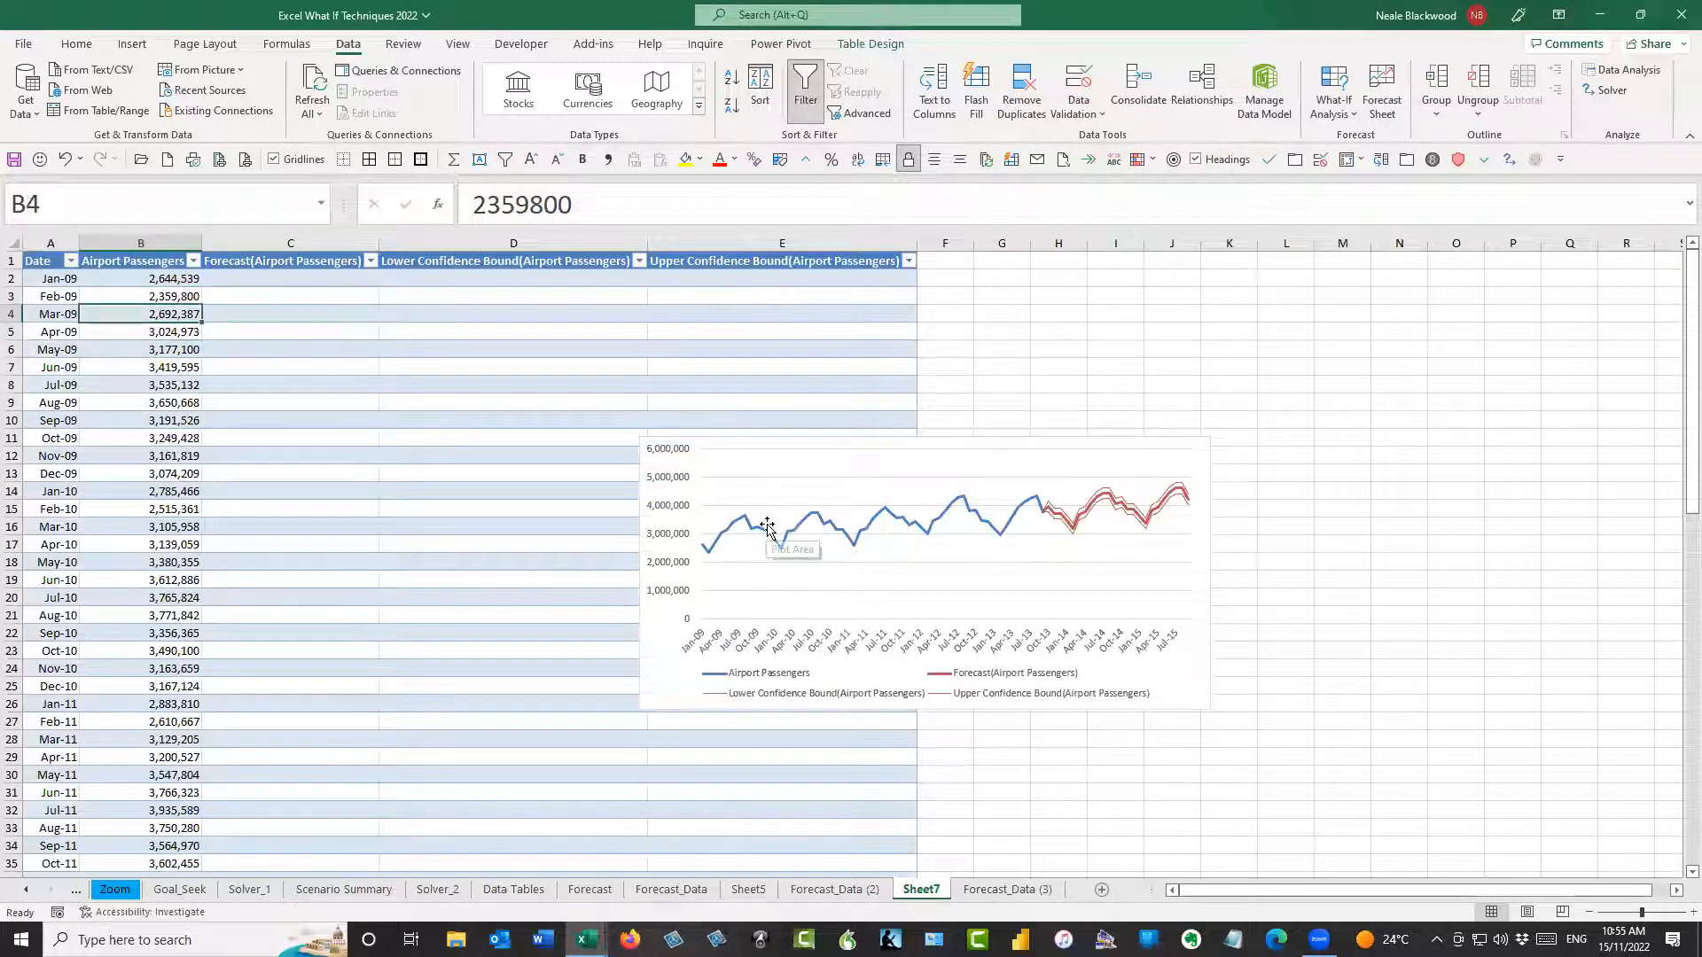
key(Up)
key(Down)
key(Down)
key(Down)
key(Down)
key(Up)
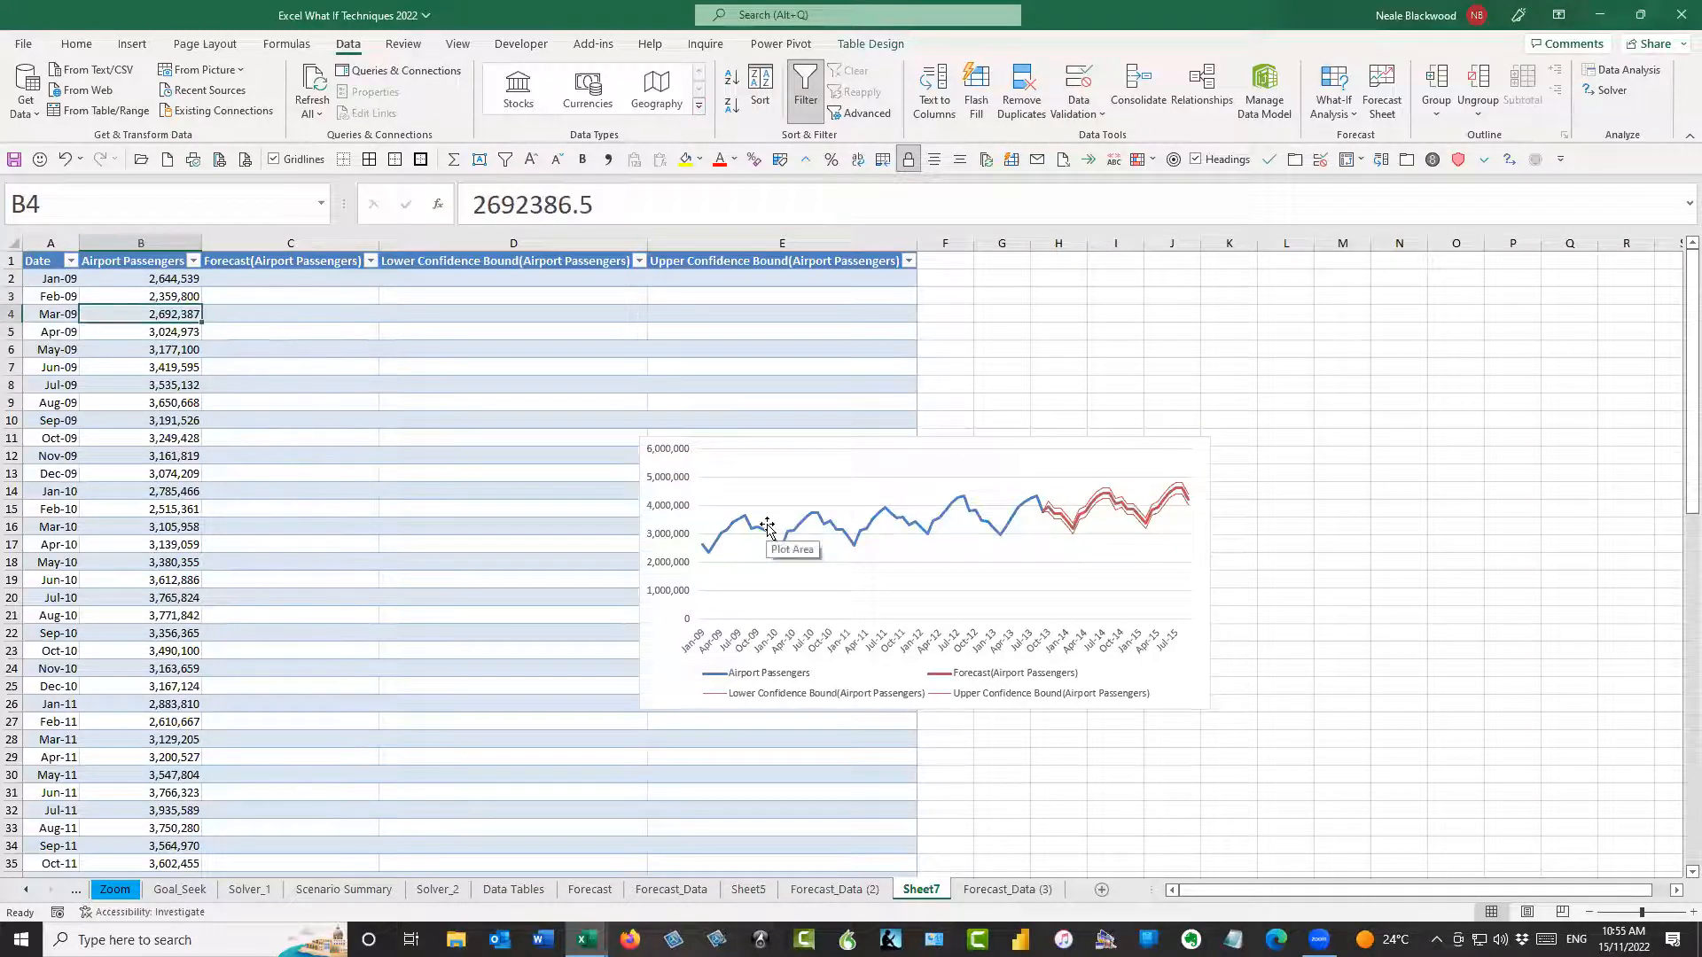
key(Down)
key(Down)
key(Down)
key(Down)
key(Down)
key(Down)
key(Down)
key(Down)
key(Down)
key(Down)
key(Down)
key(Down)
key(Down)
key(Down)
key(Down)
key(Down)
key(Down)
key(Down)
key(Down)
key(Down)
key(Down)
key(Down)
Inspect the Sep-13 and Jul-13 passenger entries and the start of the forecast on Sheet7, ending at Feb-09
scroll(270, 449, down, 14)
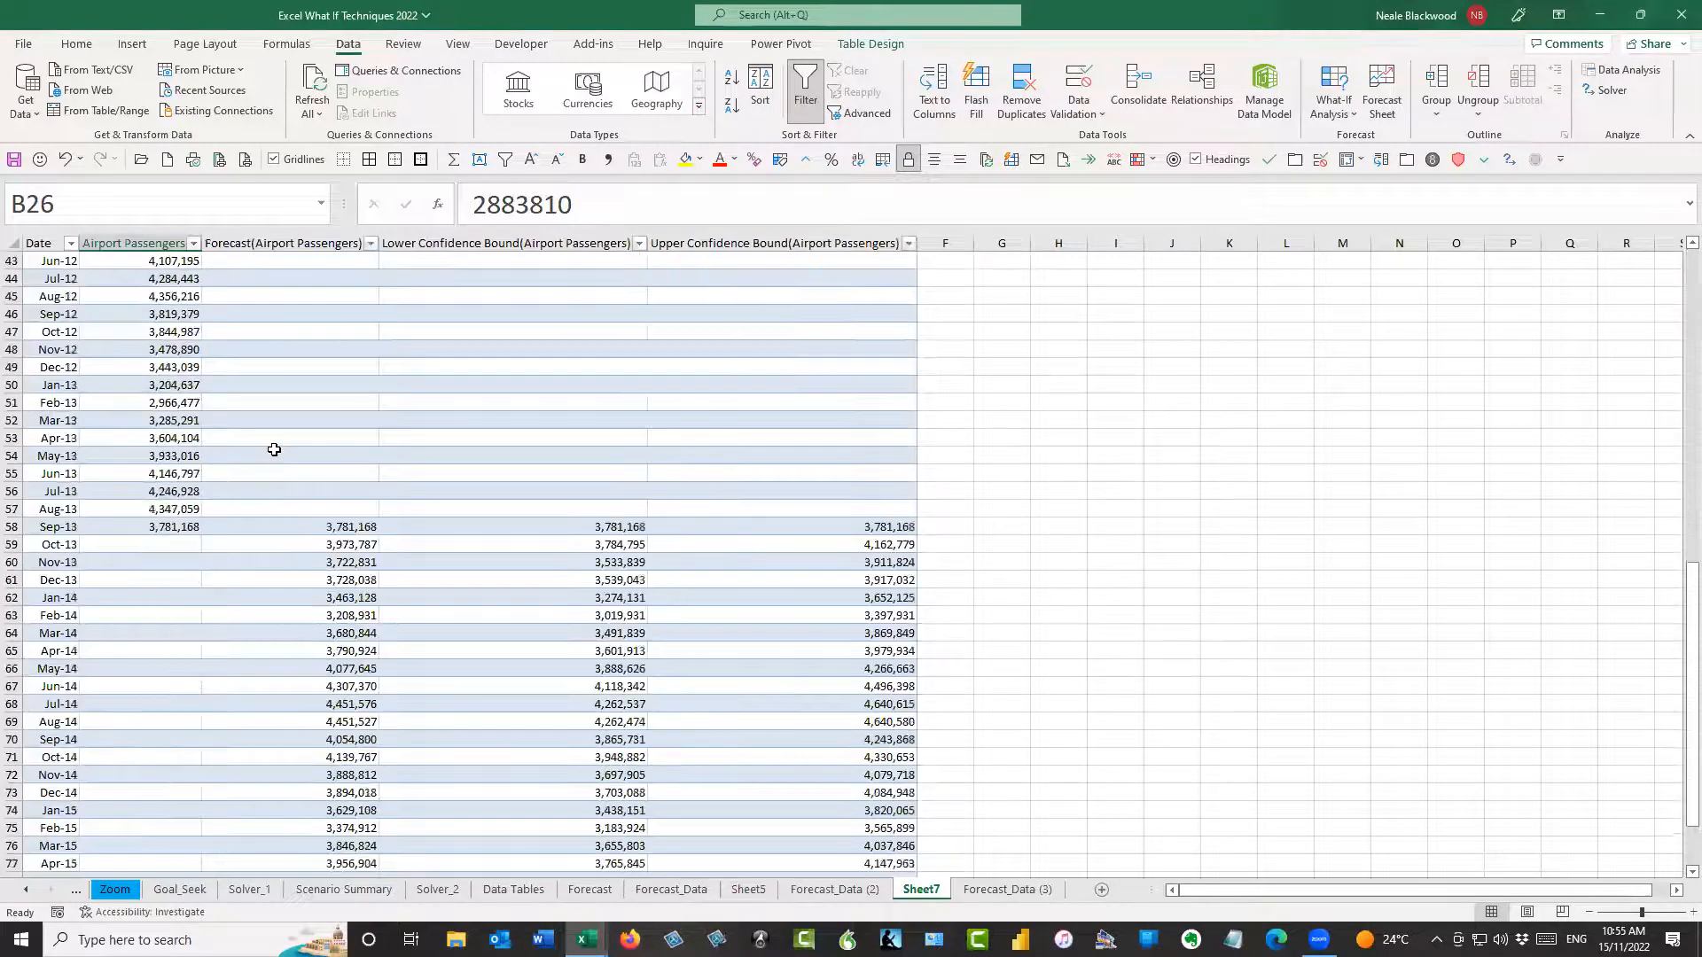
click(315, 524)
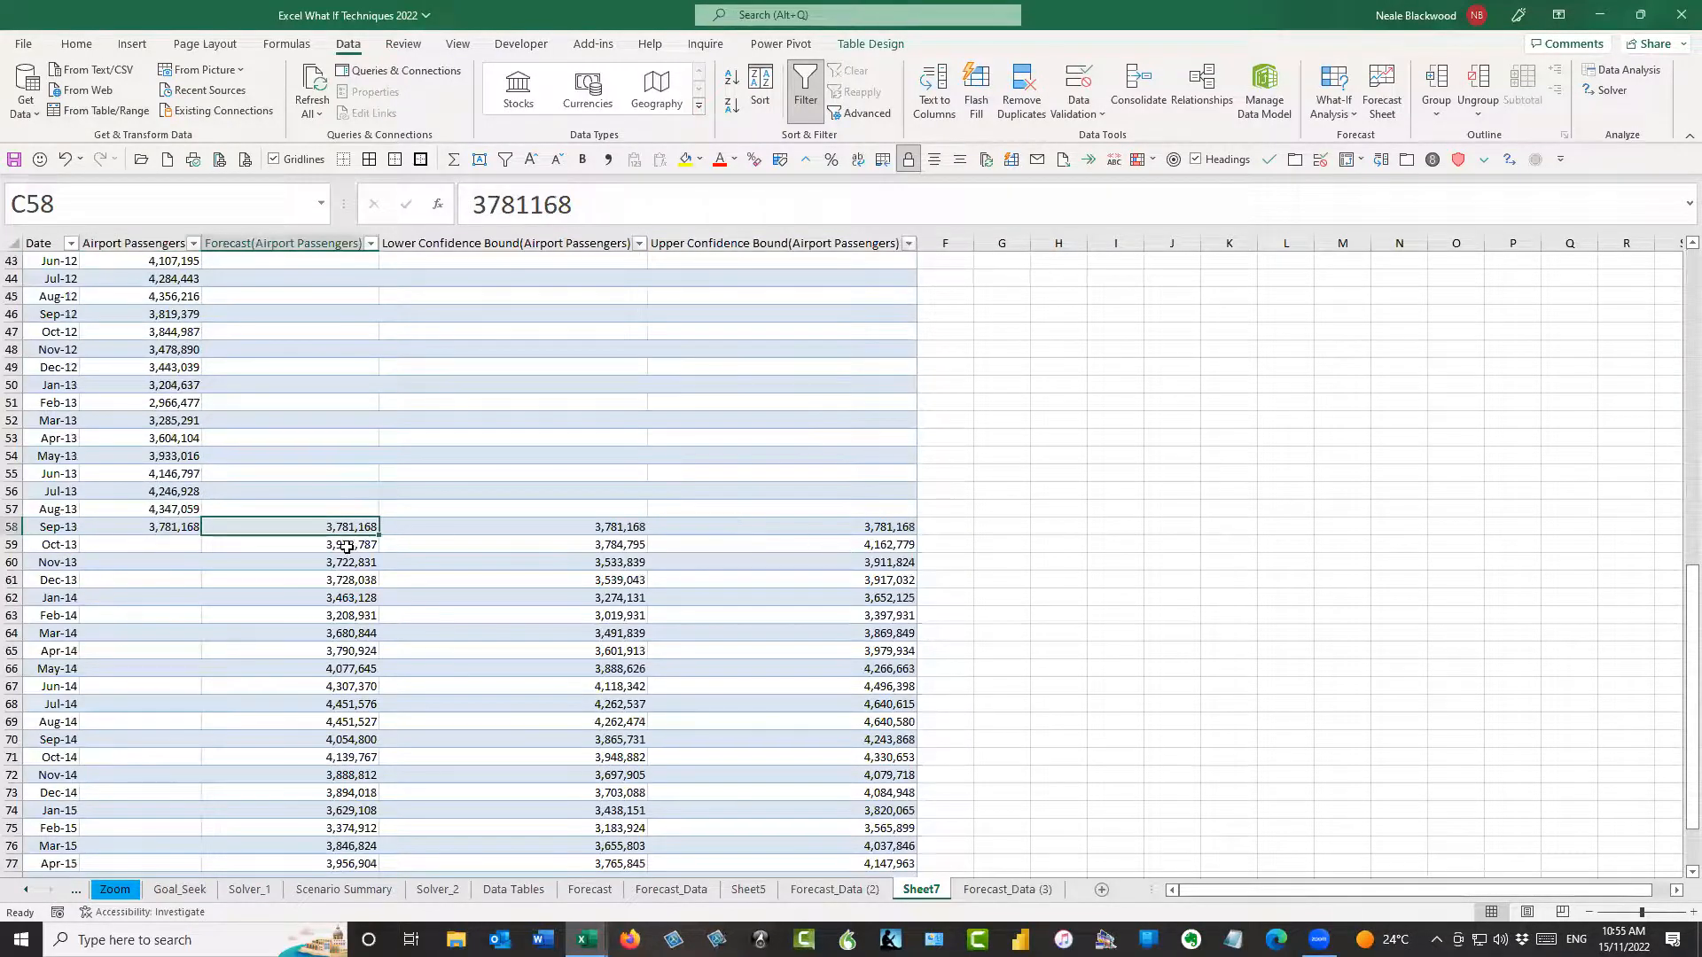
click(177, 523)
click(179, 490)
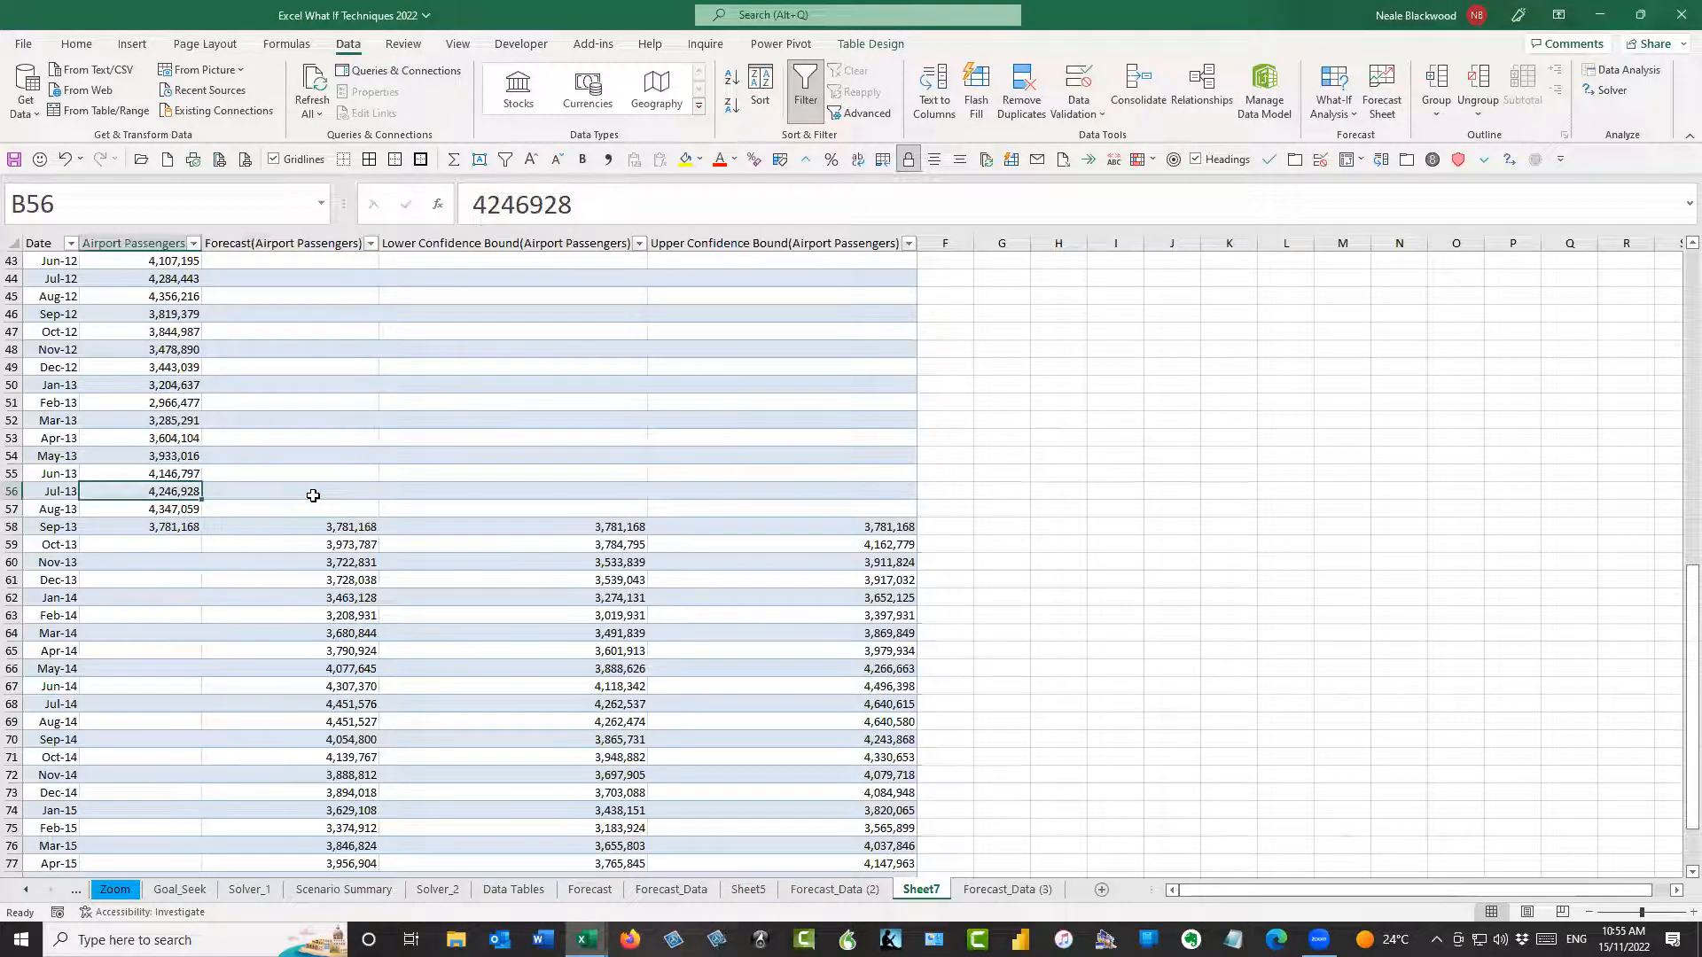
key(ctrl+Up)
key(Down)
key(Down)
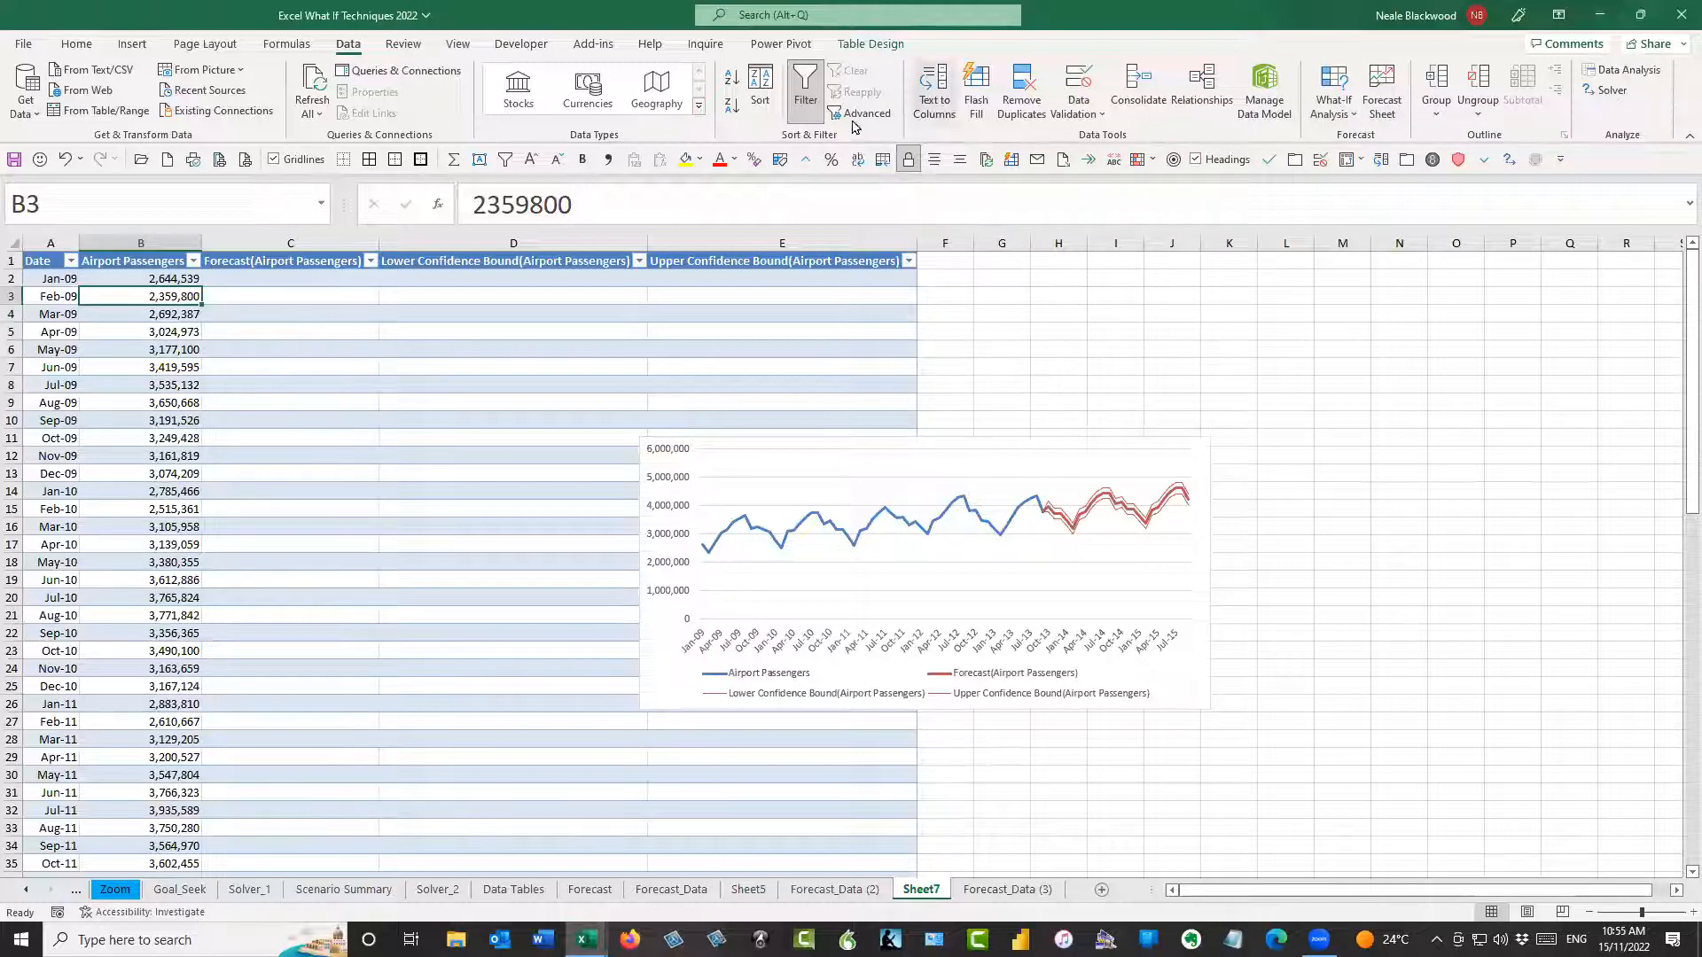
Open a second window of the workbook and restore both workbook windows down from full screen
click(456, 44)
click(789, 104)
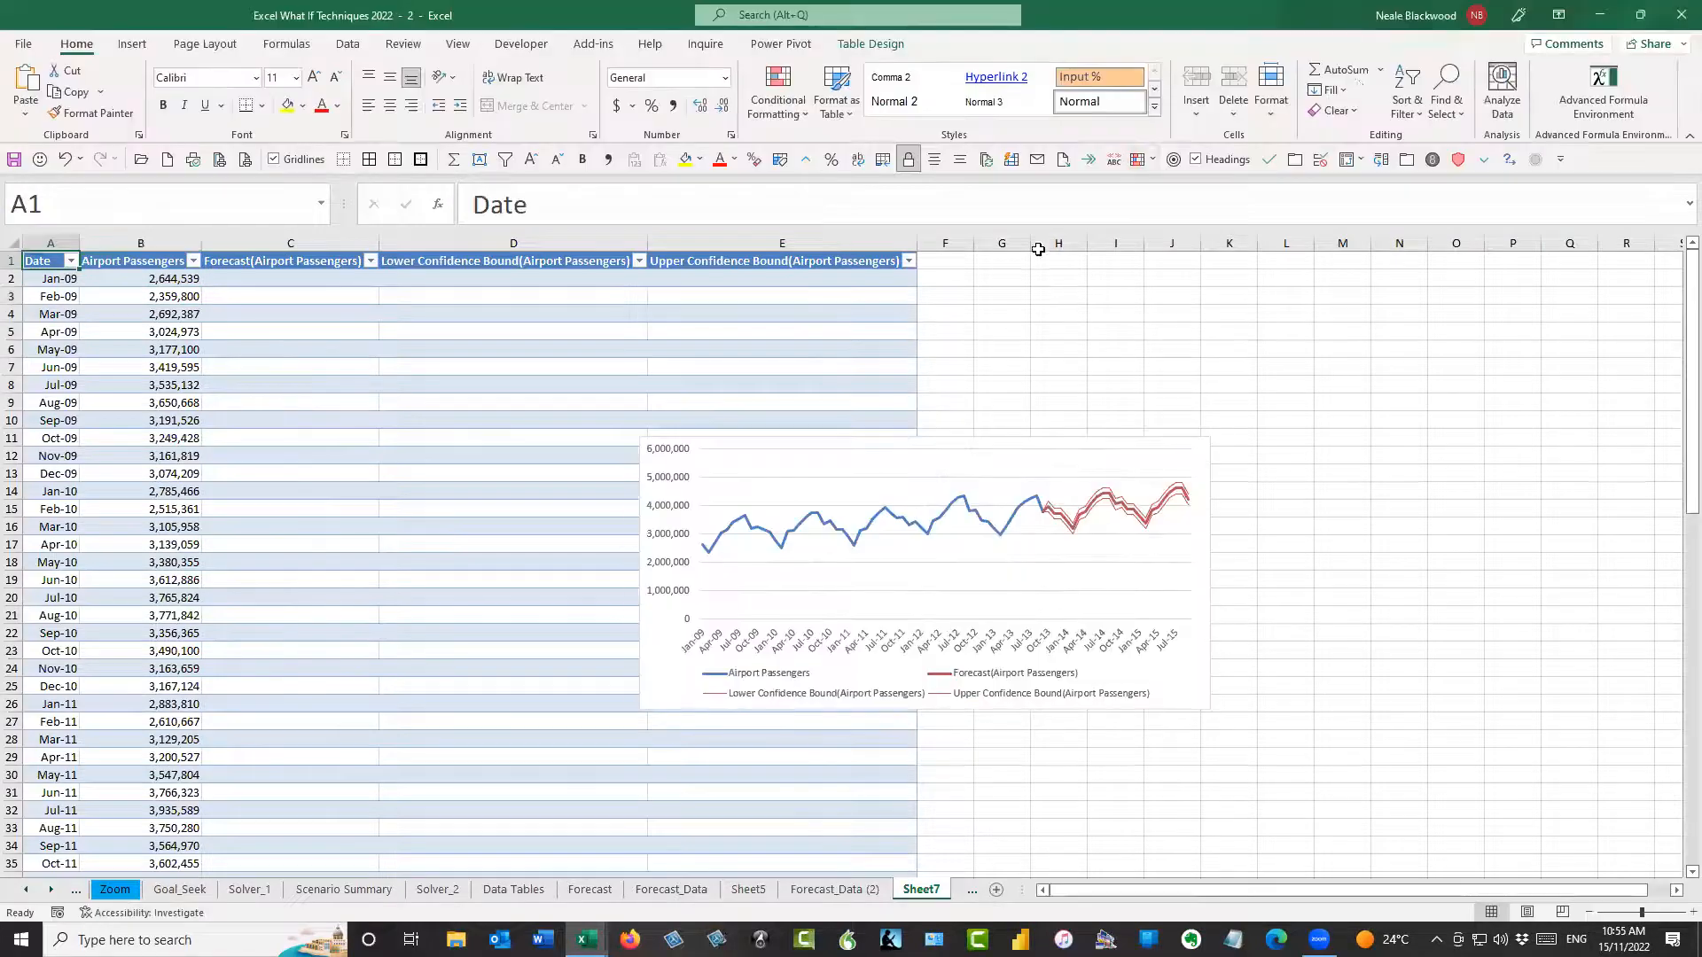
click(1640, 15)
drag(784, 269, 818, 283)
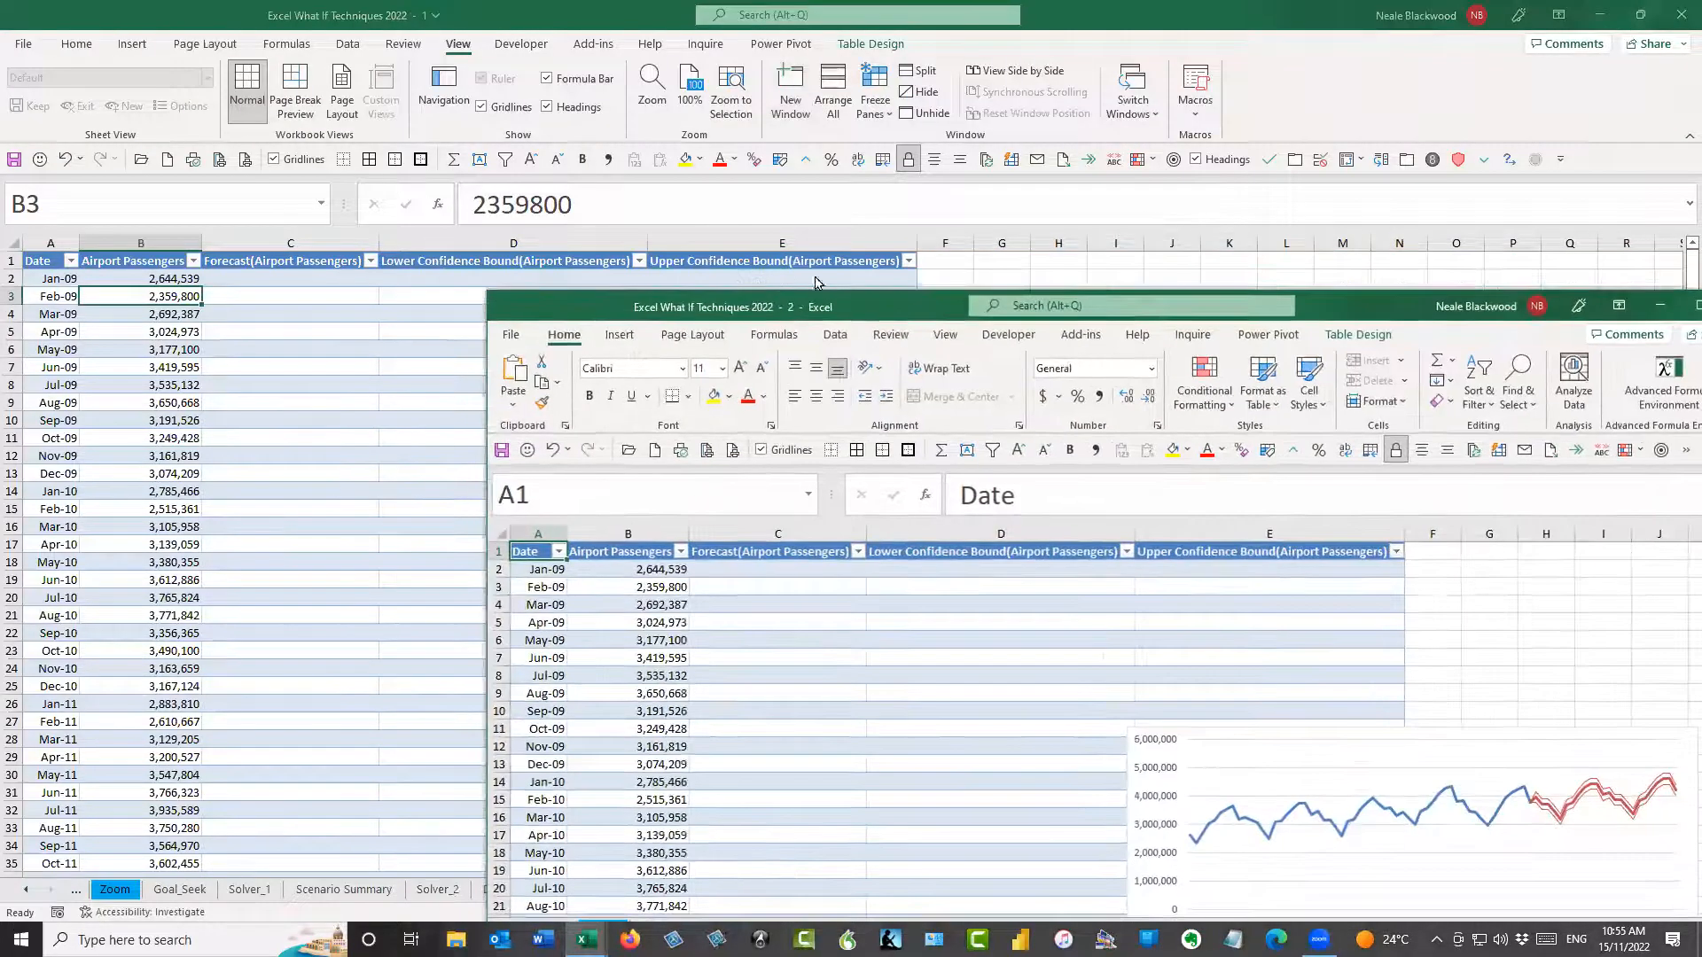
click(1641, 15)
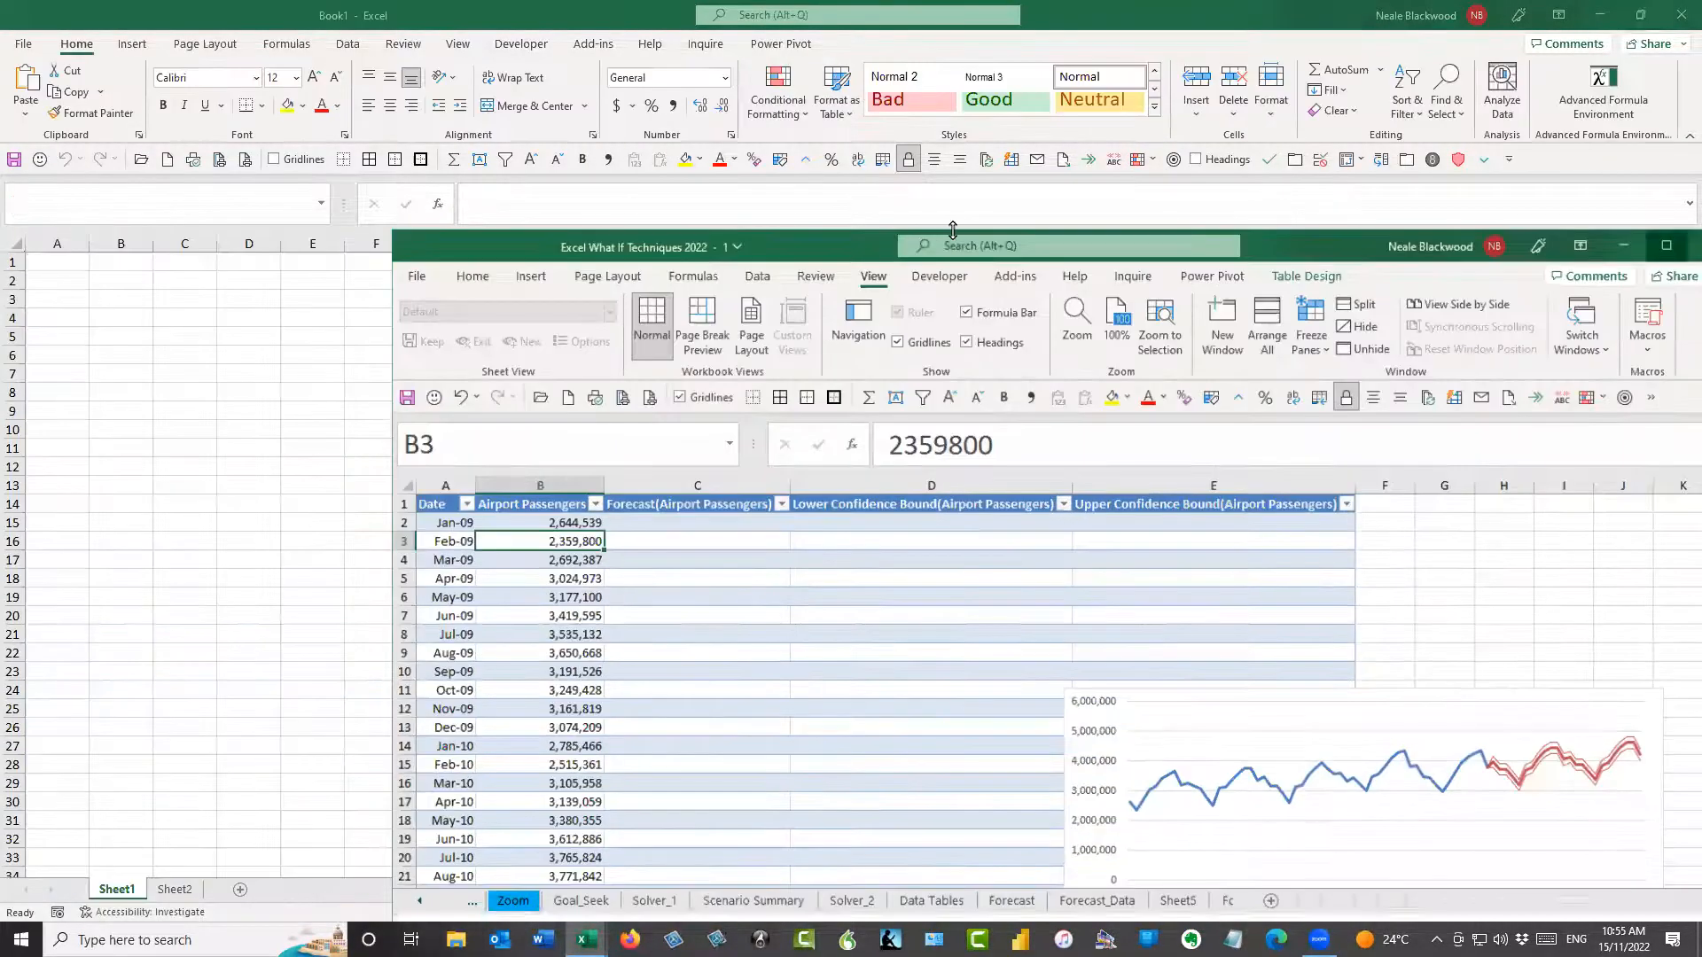
Place the first workbook window along one edge of the screen and make it narrow and tall
drag(953, 238, 1027, 276)
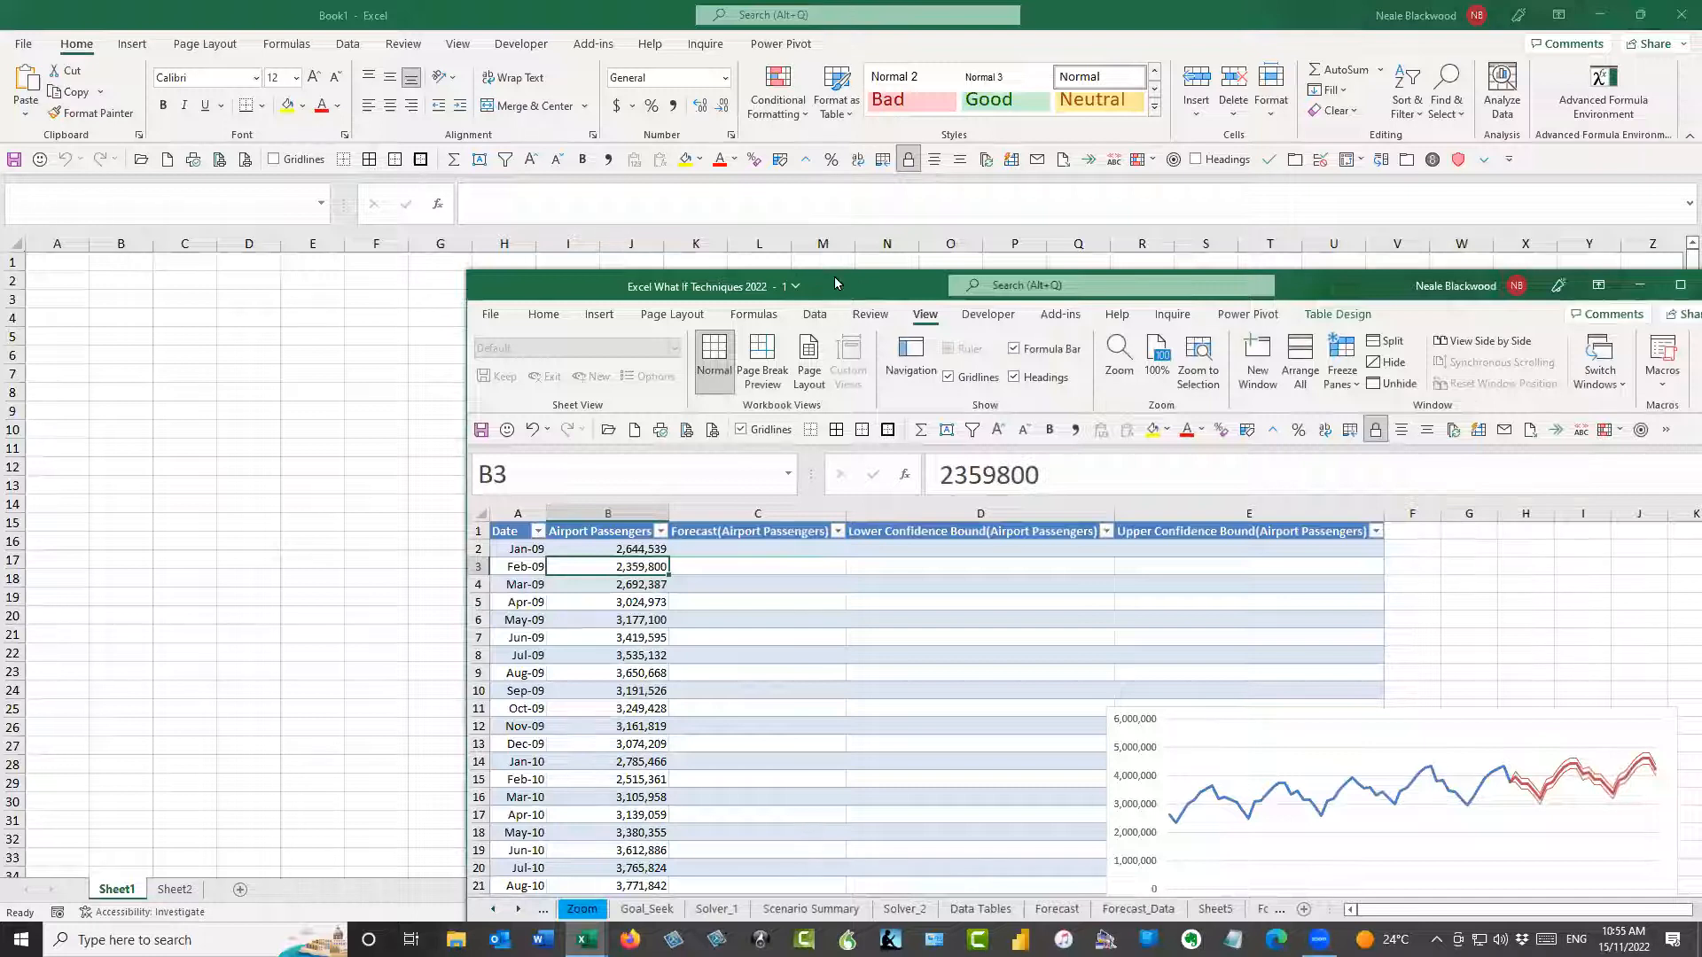
drag(836, 283, 397, 34)
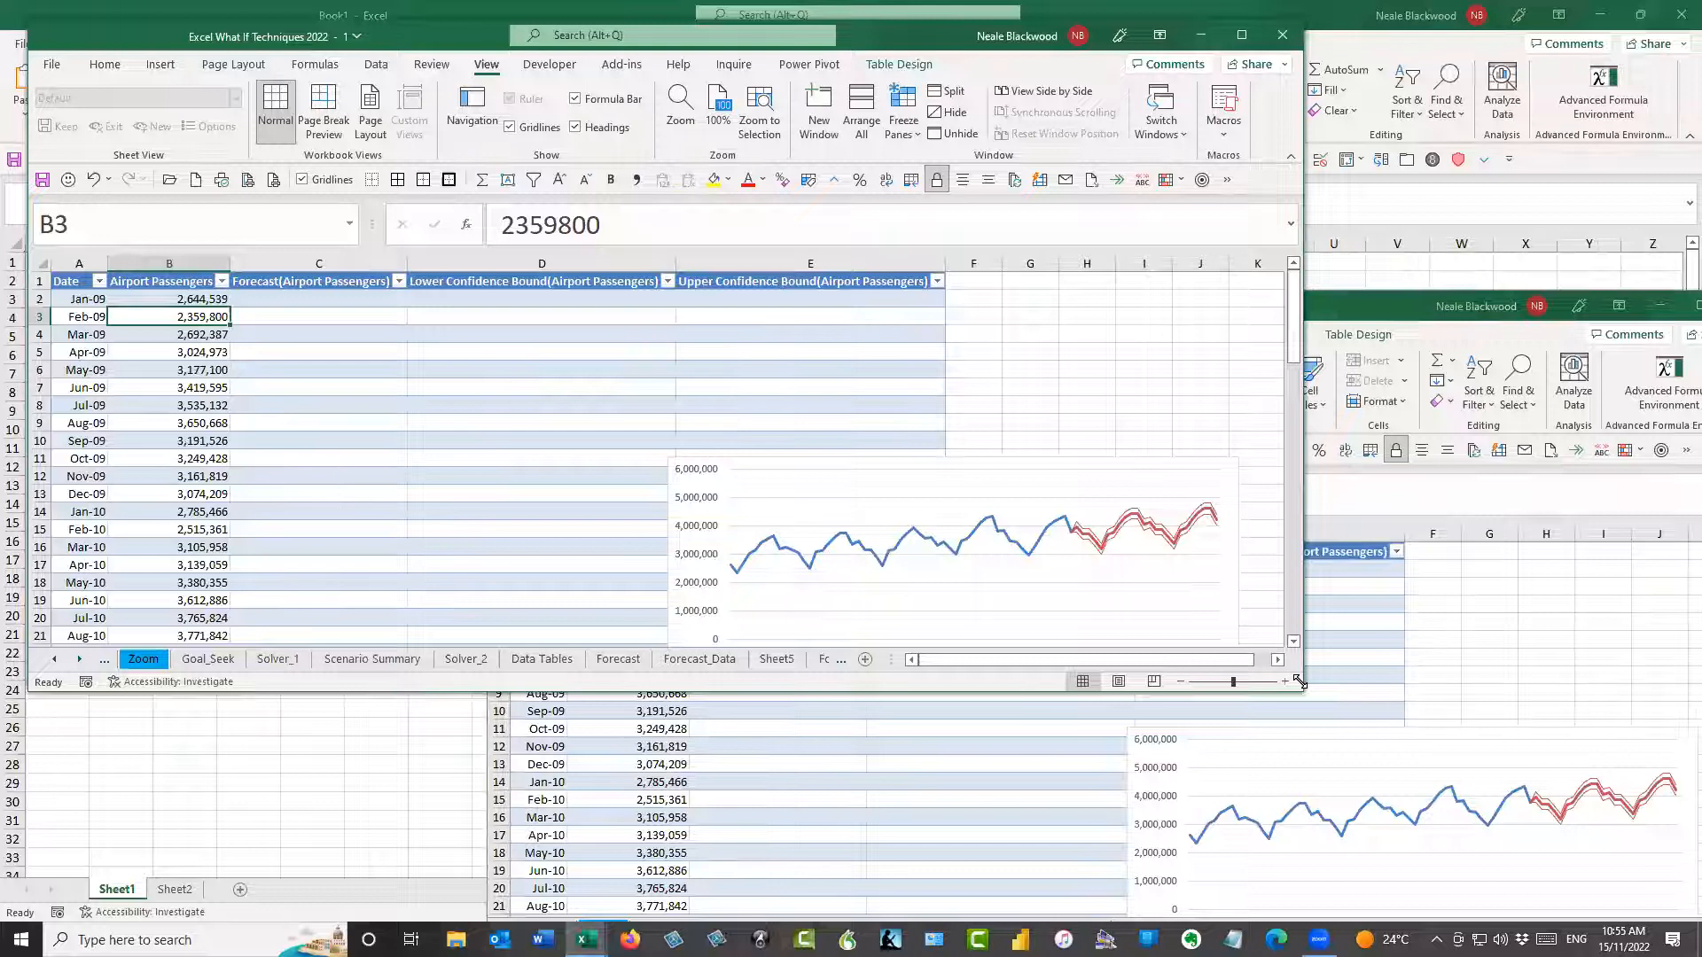
drag(1299, 681, 468, 868)
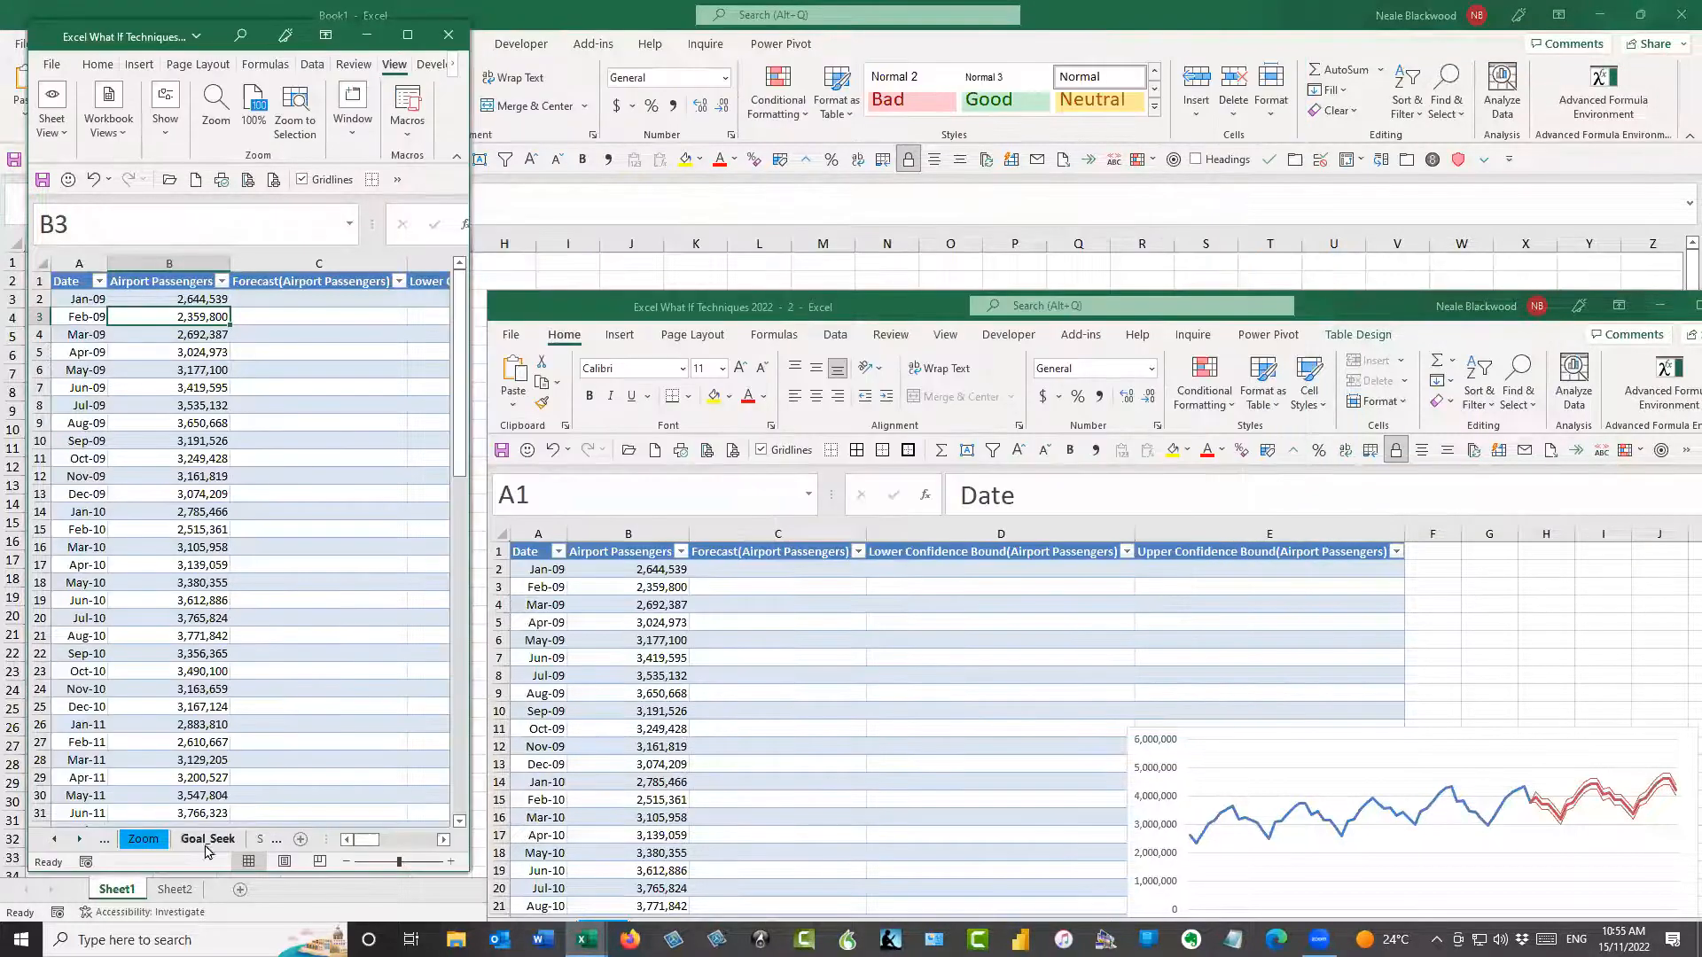
Bring the Sheet7 tab into view in the narrow first window and make its passenger data active
click(78, 839)
click(78, 840)
click(78, 840)
click(78, 839)
click(78, 840)
click(55, 839)
click(55, 839)
click(55, 839)
click(168, 442)
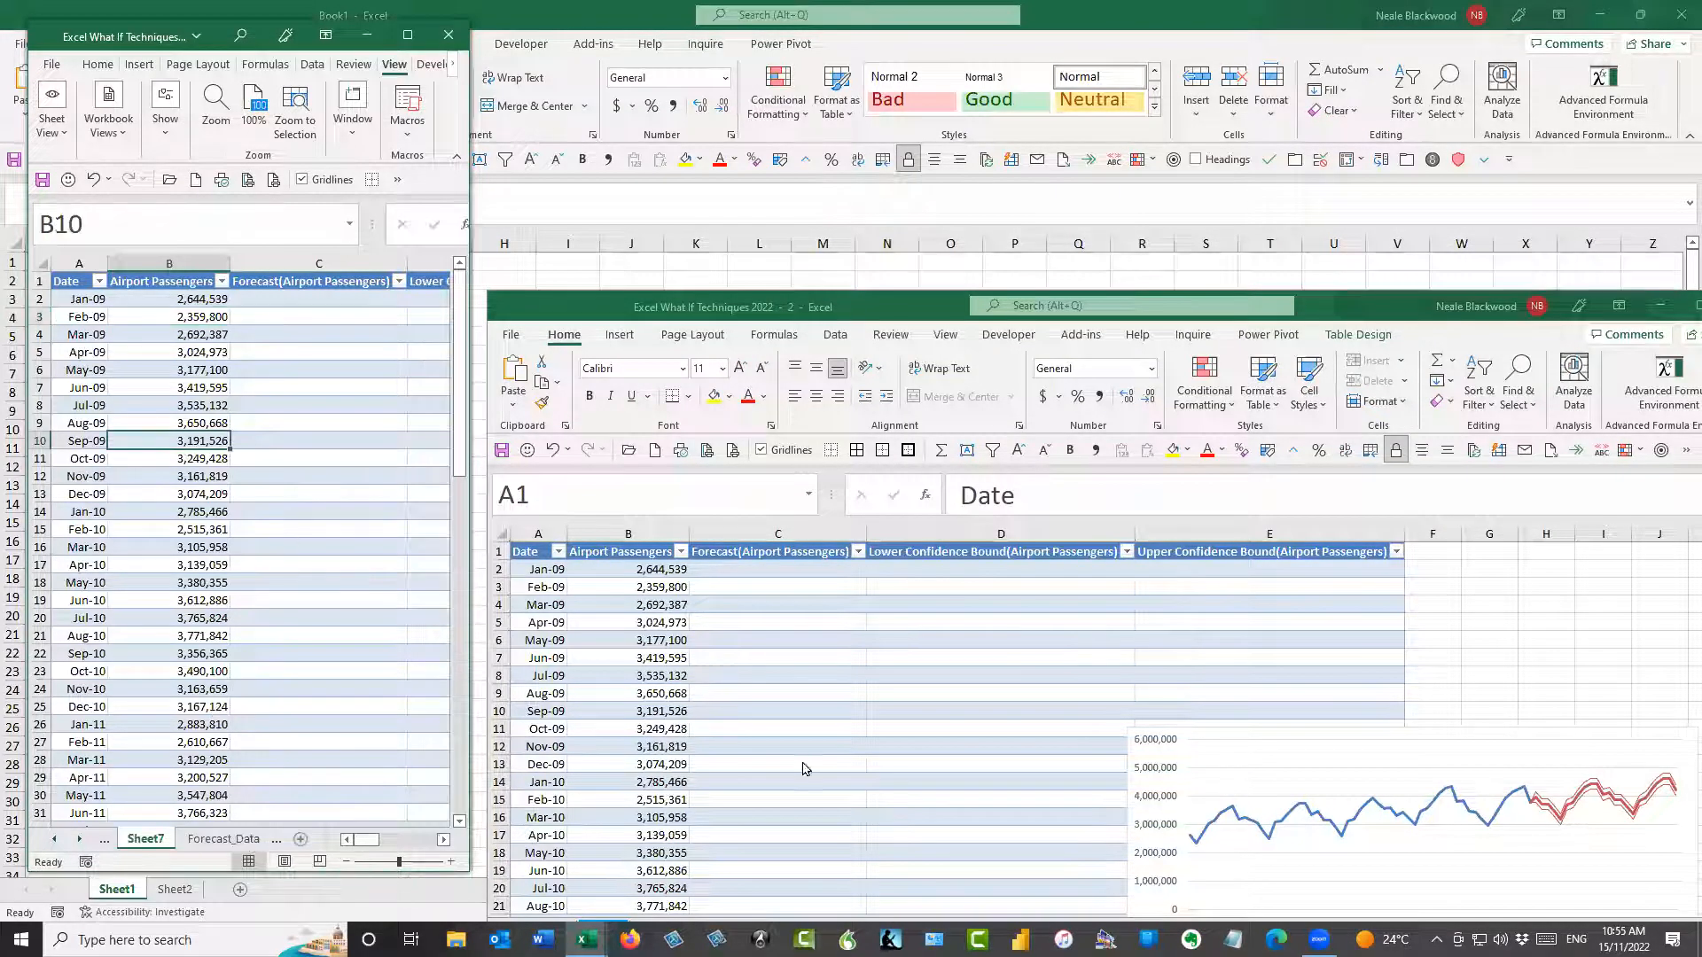
Place the second workbook window beside the first and resize it to a similar height
drag(855, 312, 870, 294)
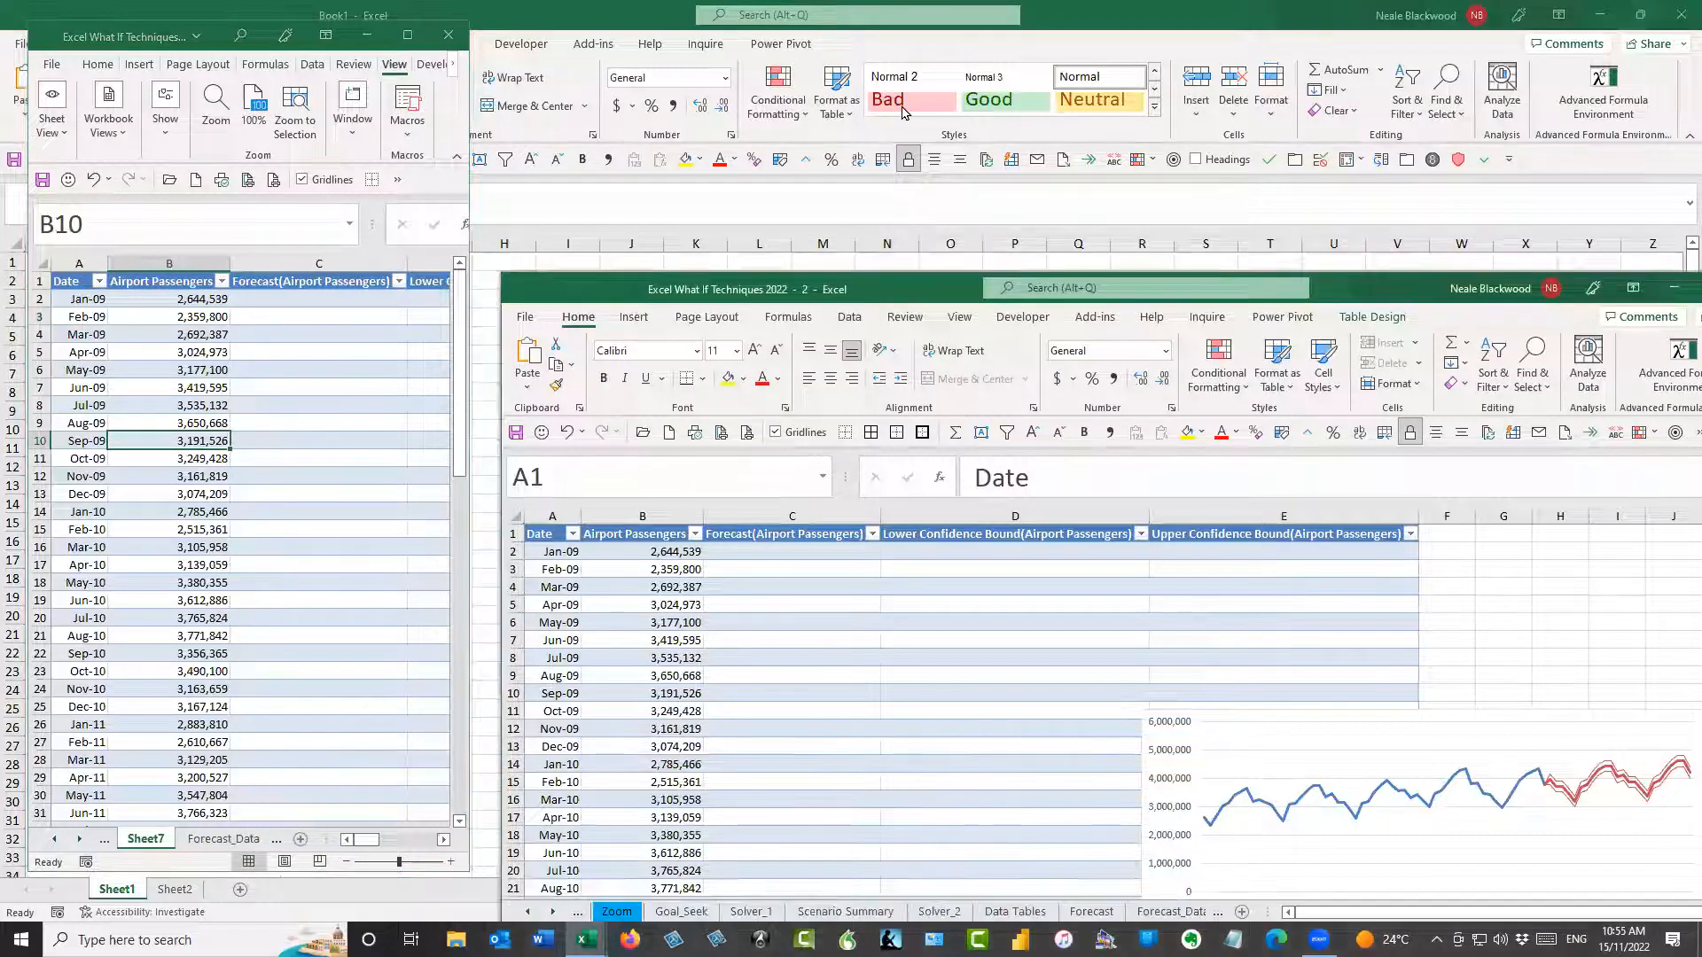
drag(930, 143, 852, 46)
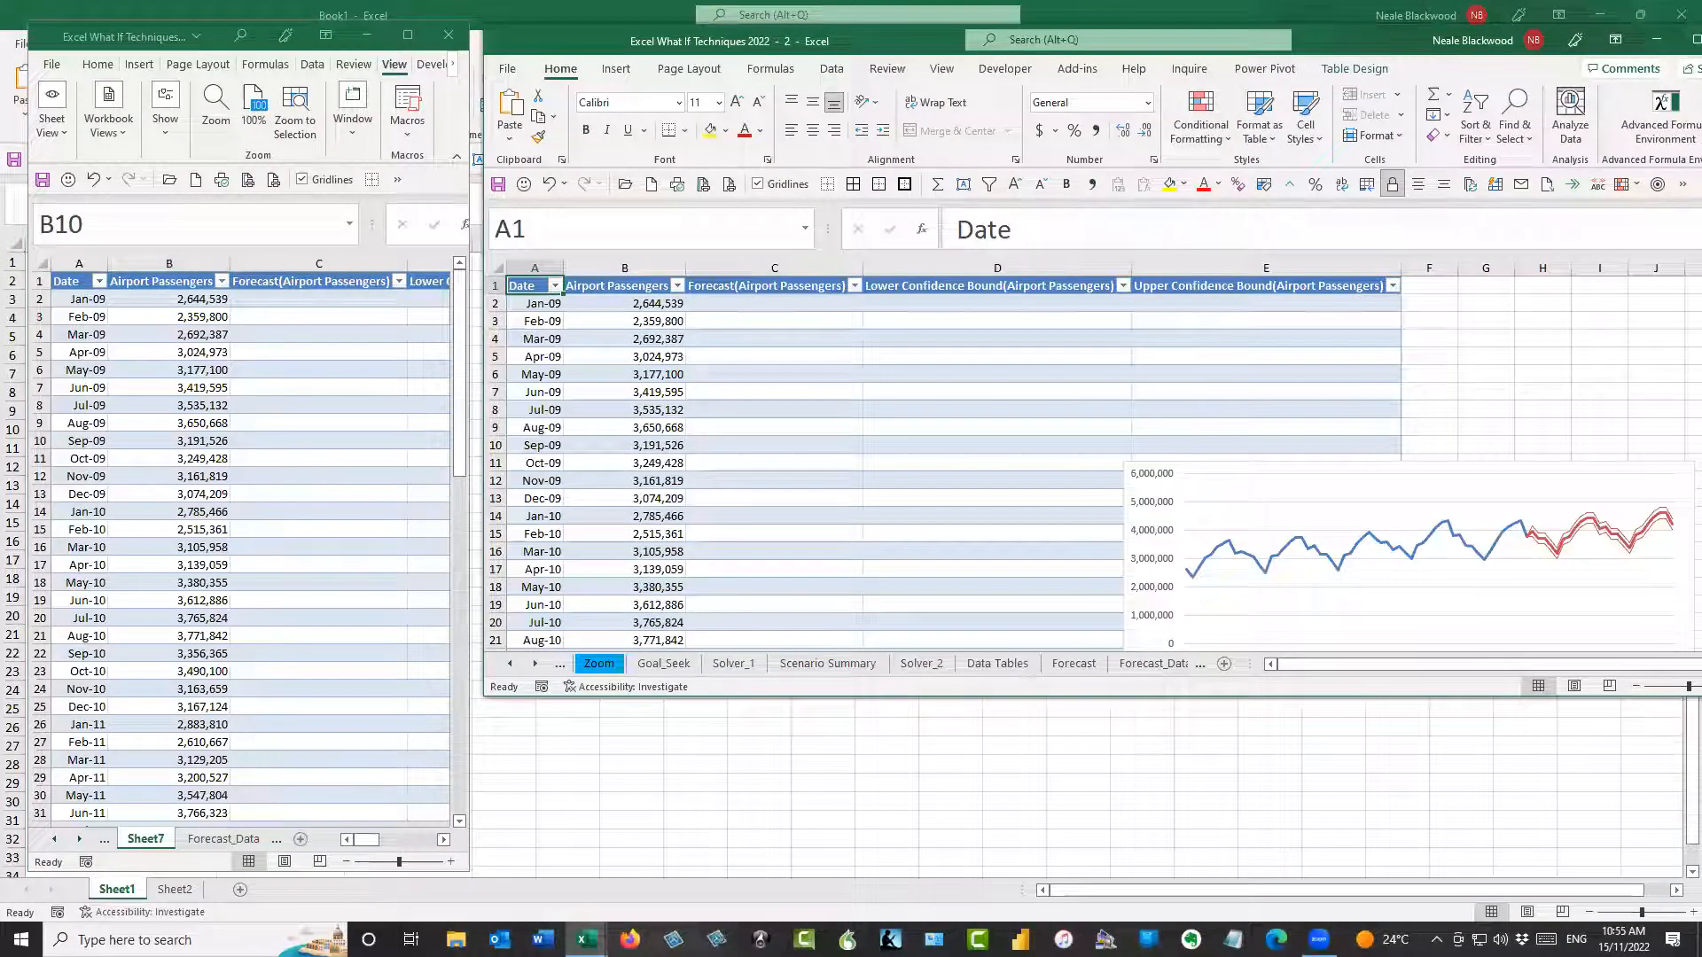
drag(1701, 696, 1266, 862)
Show the Forecast_Data (3) sheet in the second window, alongside Sheet7
click(536, 831)
click(537, 830)
click(537, 831)
click(537, 830)
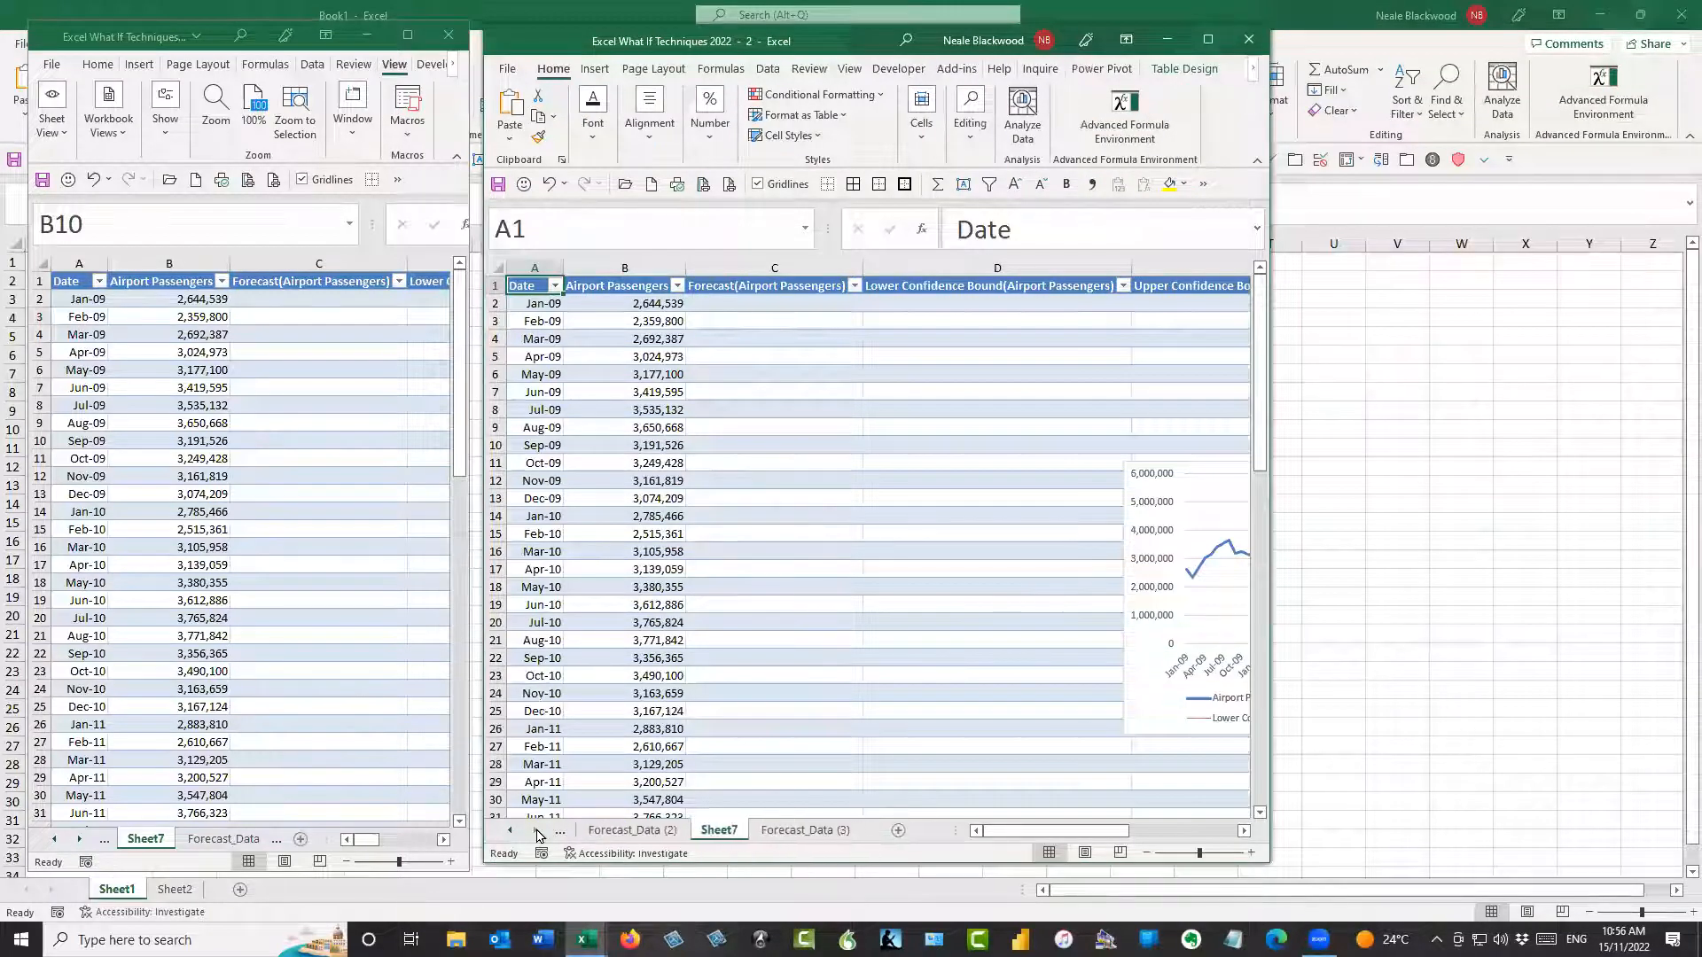
click(800, 832)
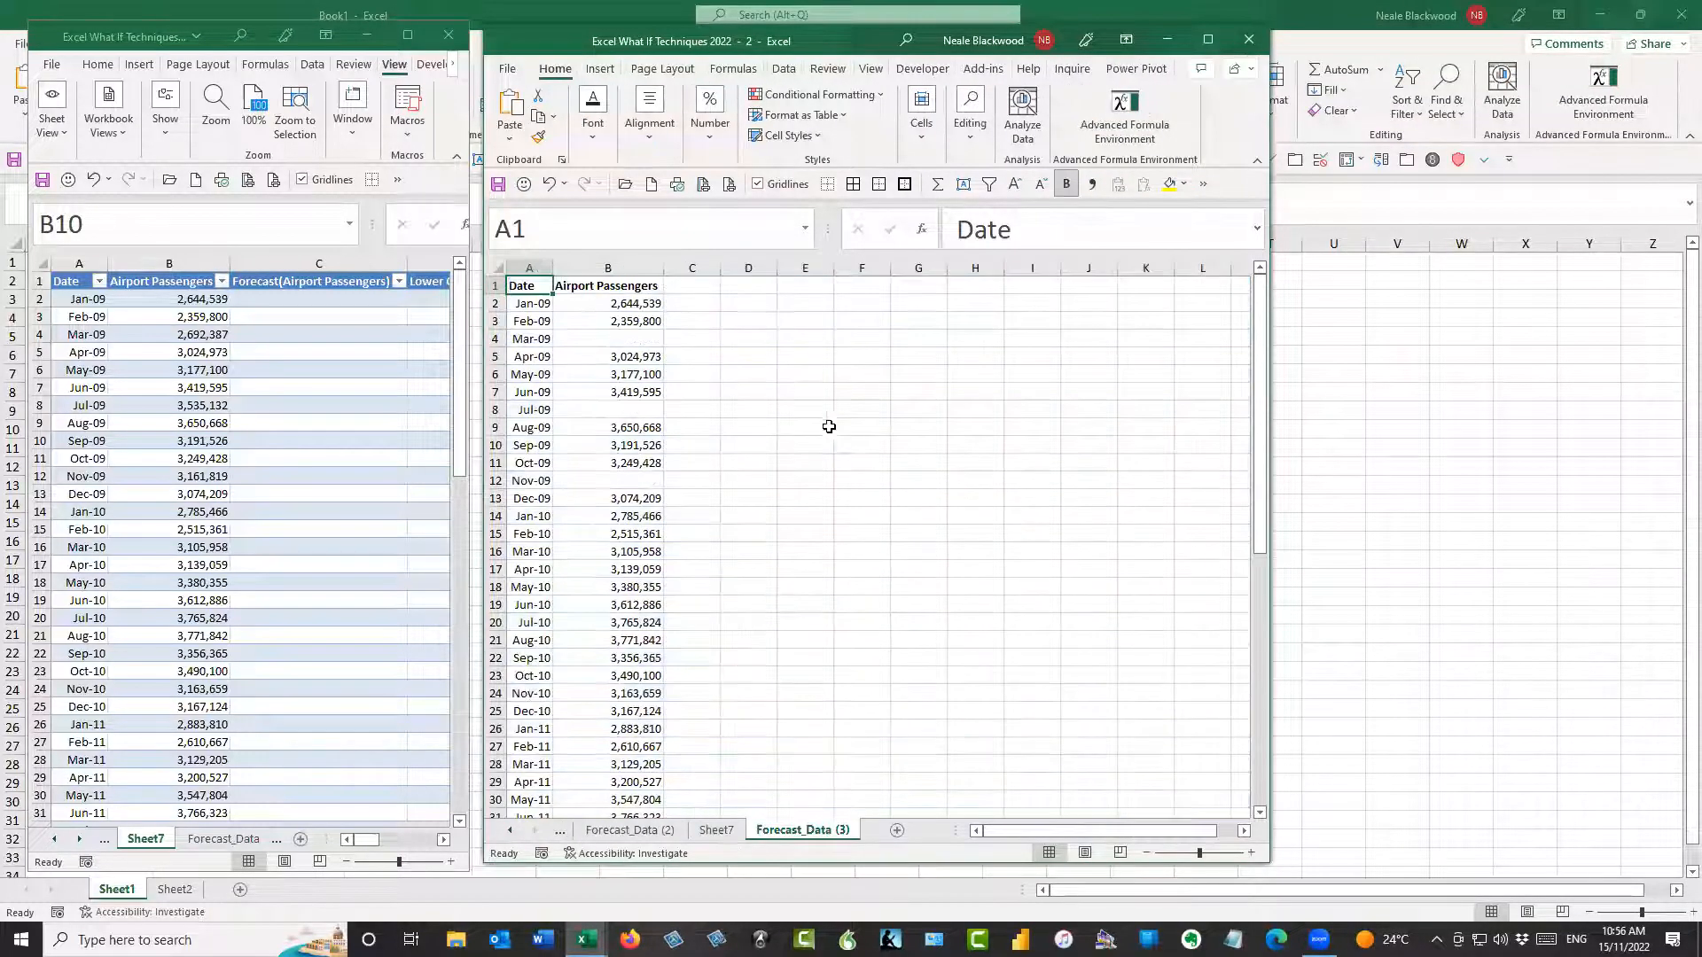
Compare the blank Mar-09, Jul-09 and Nov-09 cells on Forecast_Data (3) with the corresponding values on Sheet7
click(635, 305)
click(635, 322)
click(636, 340)
click(637, 357)
click(639, 375)
click(639, 391)
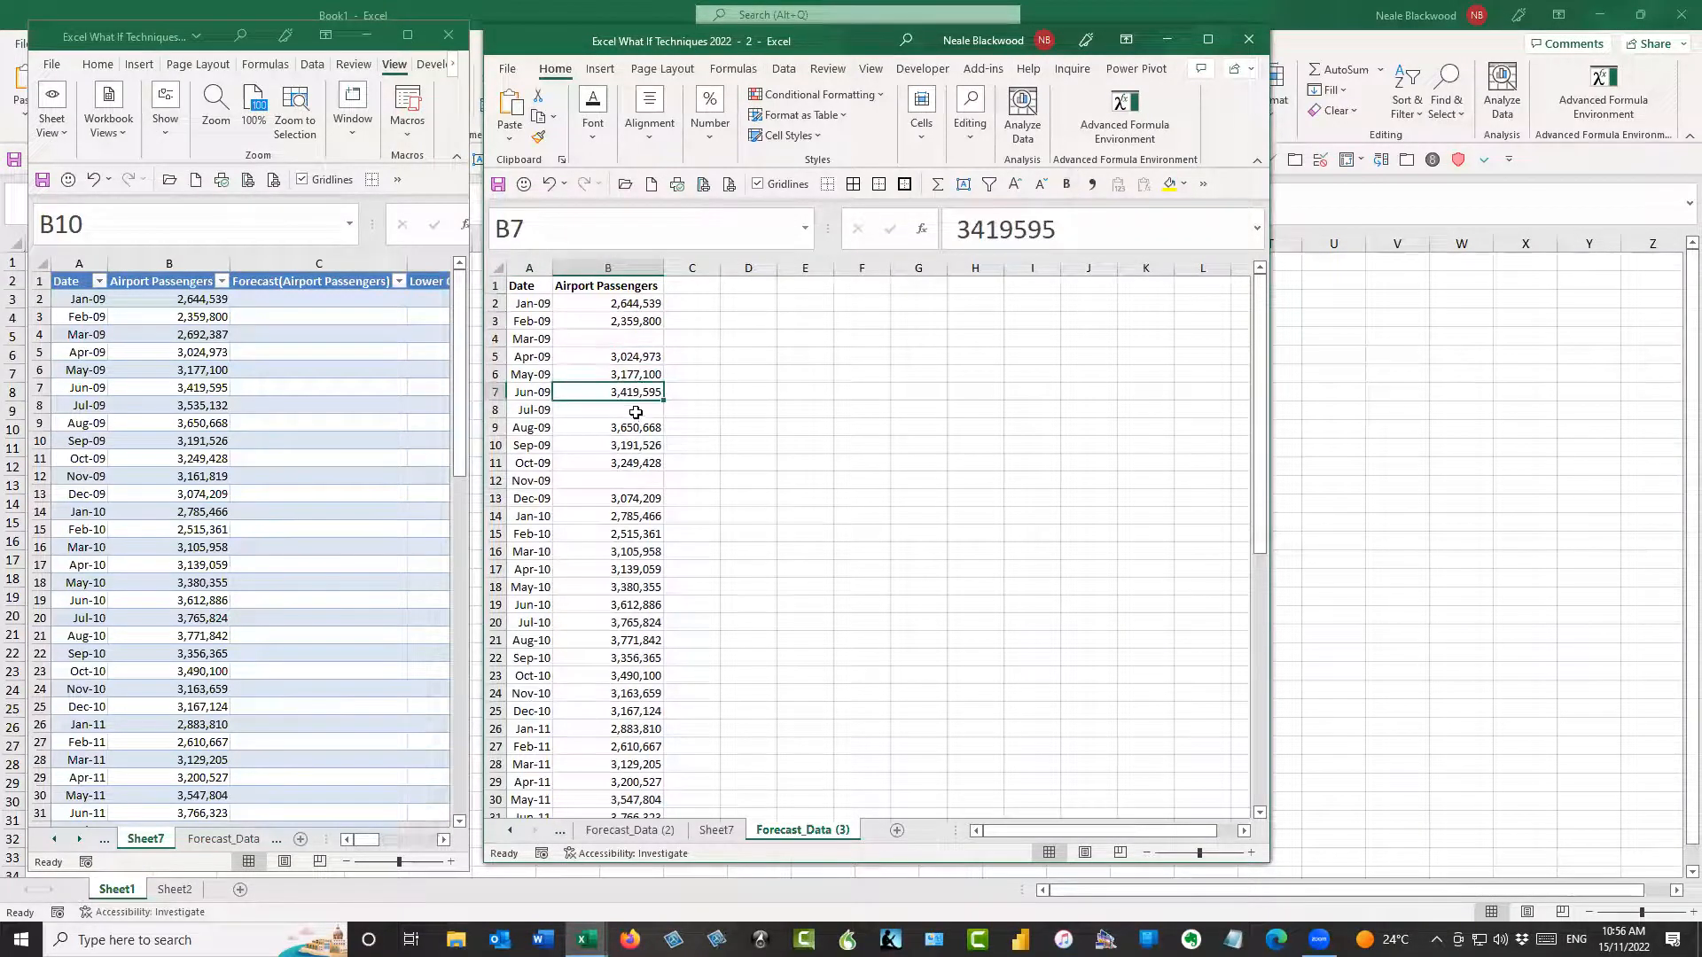
click(640, 410)
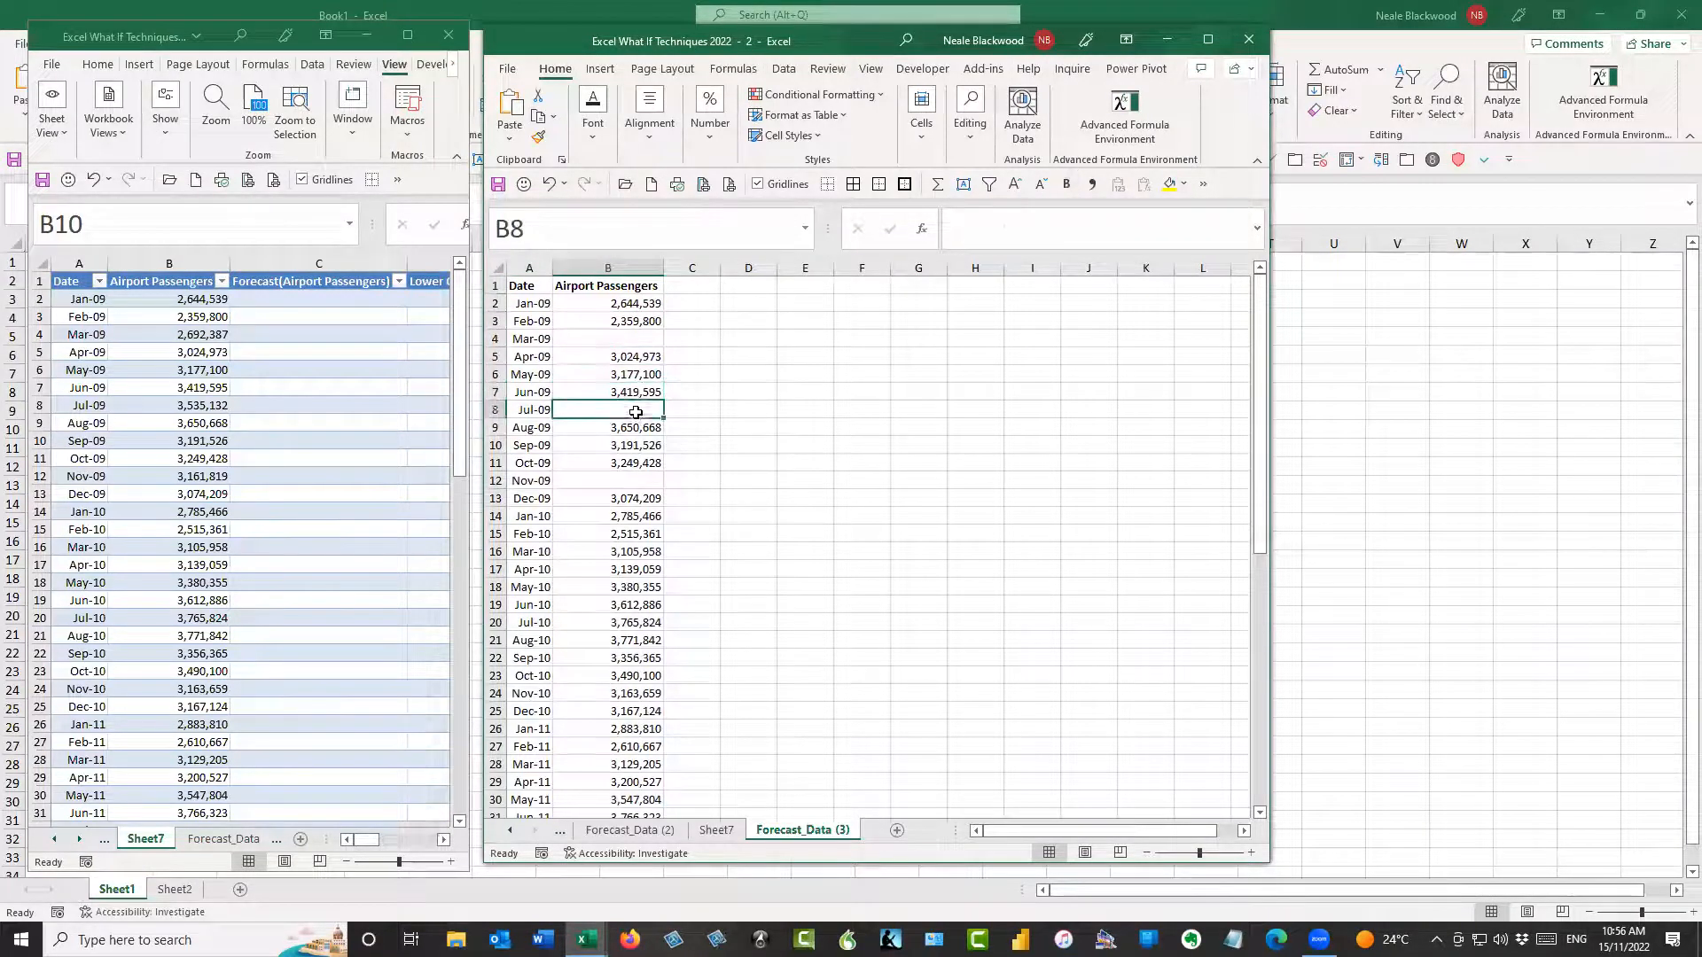
click(642, 480)
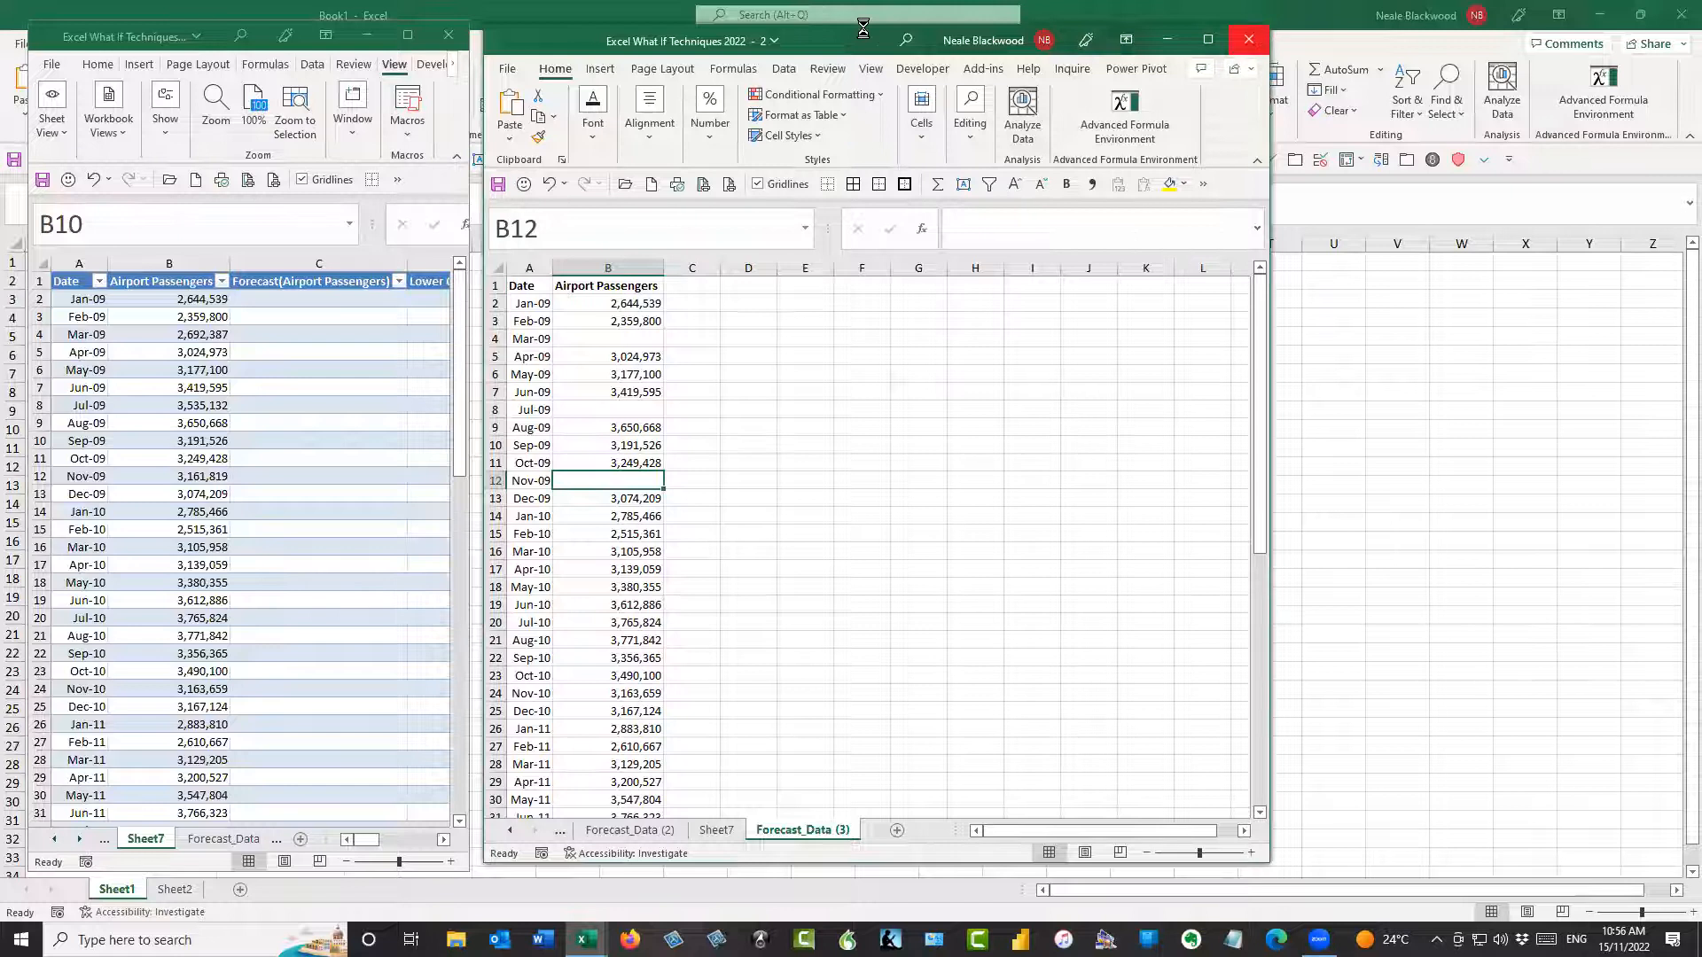
Close the second workbook window, maximize the remaining Sheet7 window and bring the earlier sheet tabs back into view
click(1253, 44)
key(super+Up)
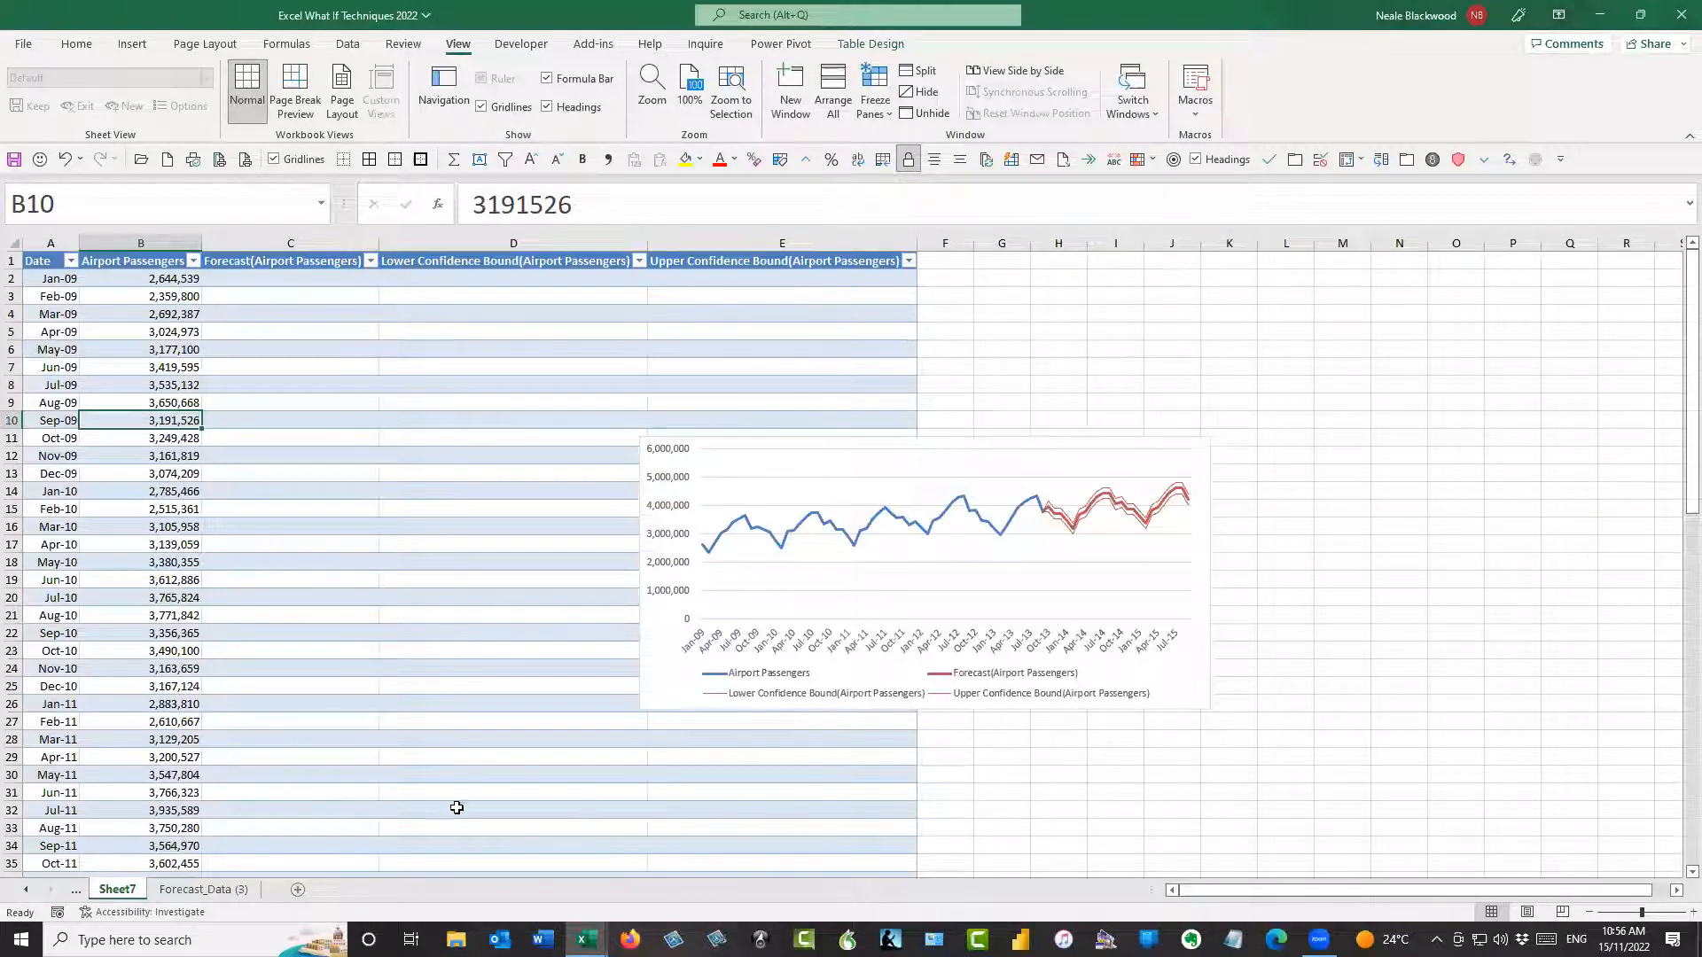
click(23, 891)
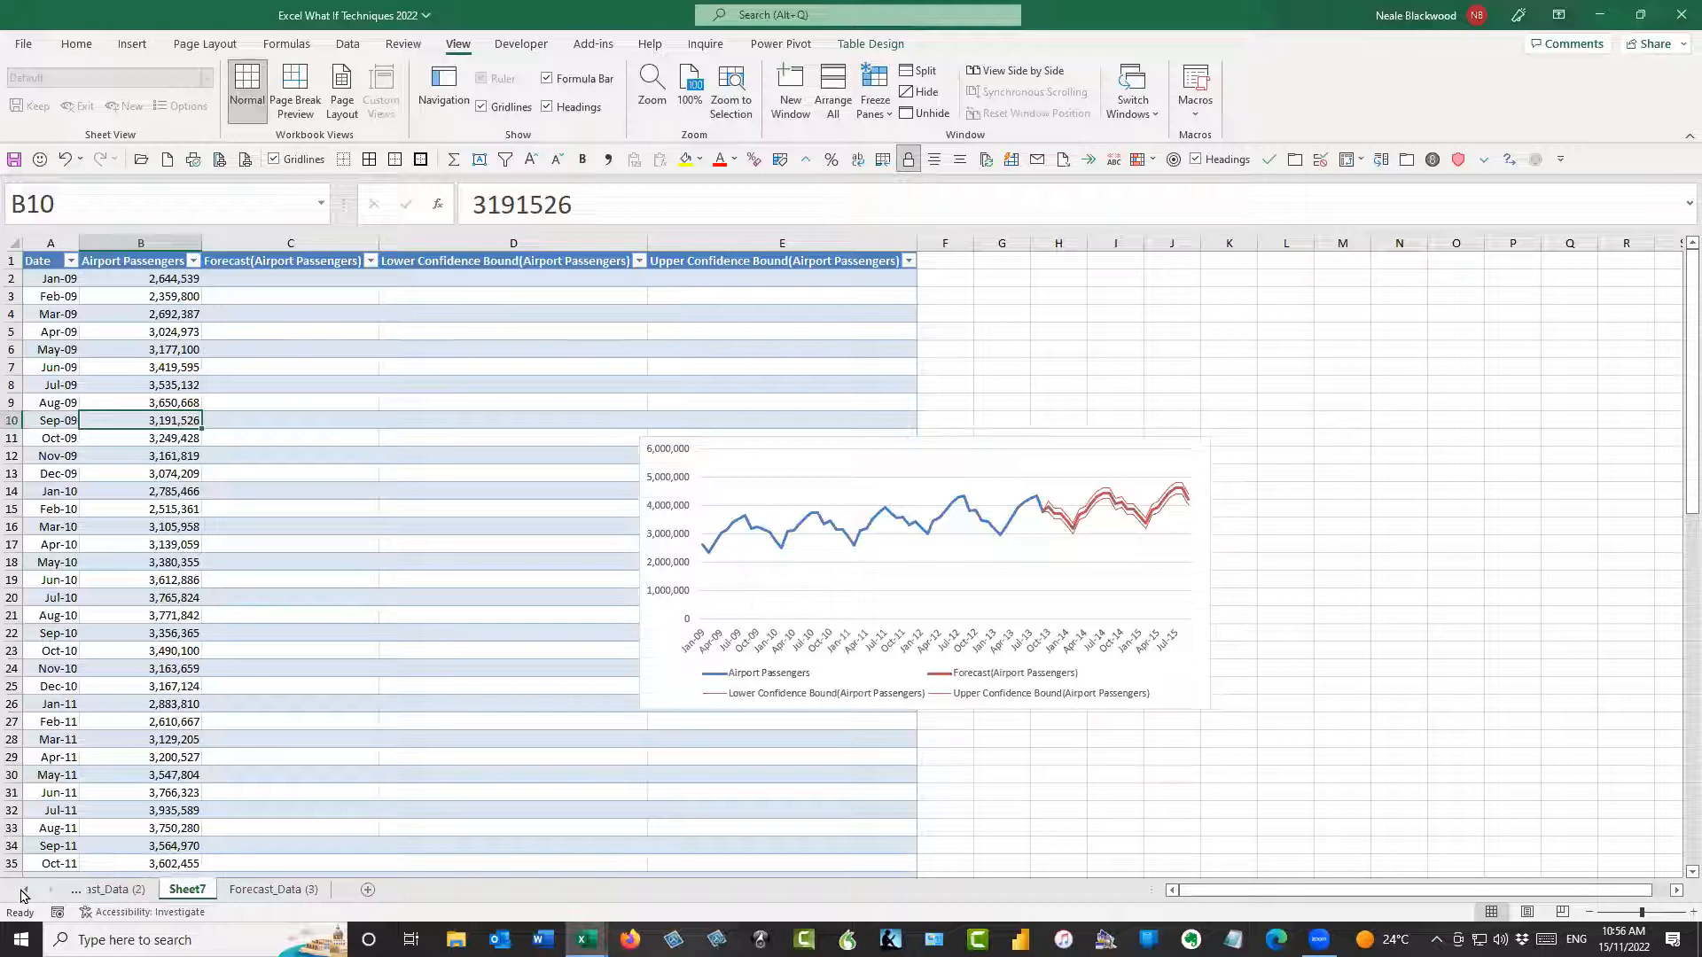
click(65, 354)
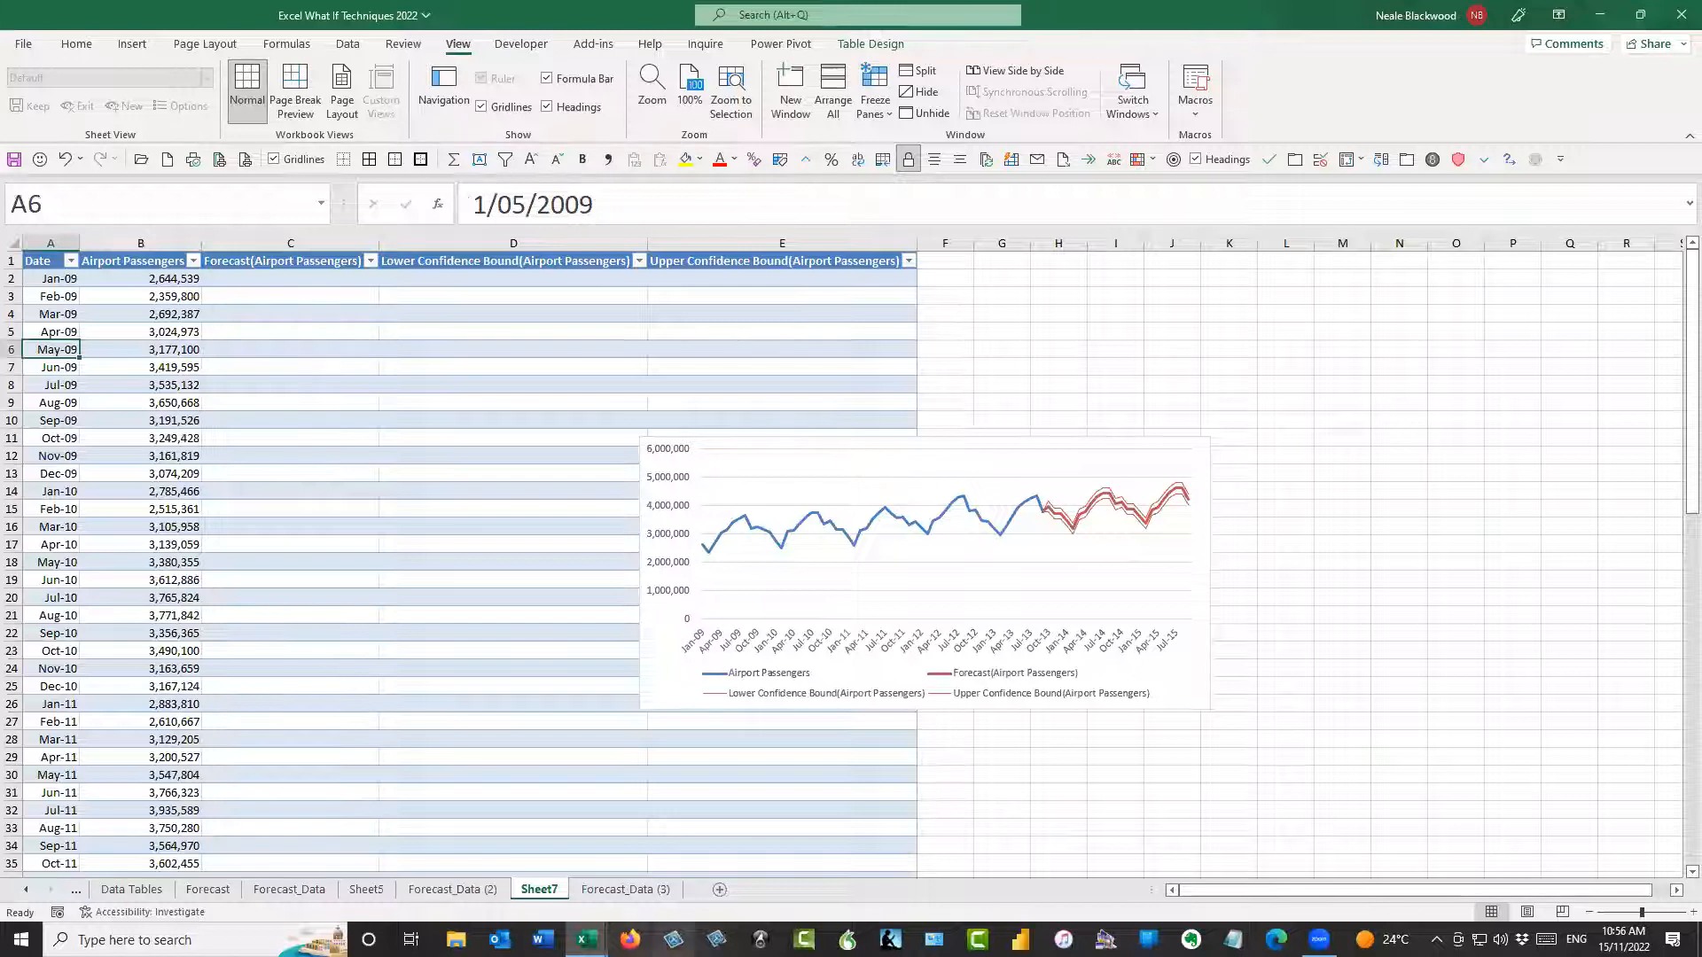
Check the average of the Feb-09 to Apr-09 passenger cells on Forecast_Data (3) against the Mar-09 value on Sheet7
click(610, 890)
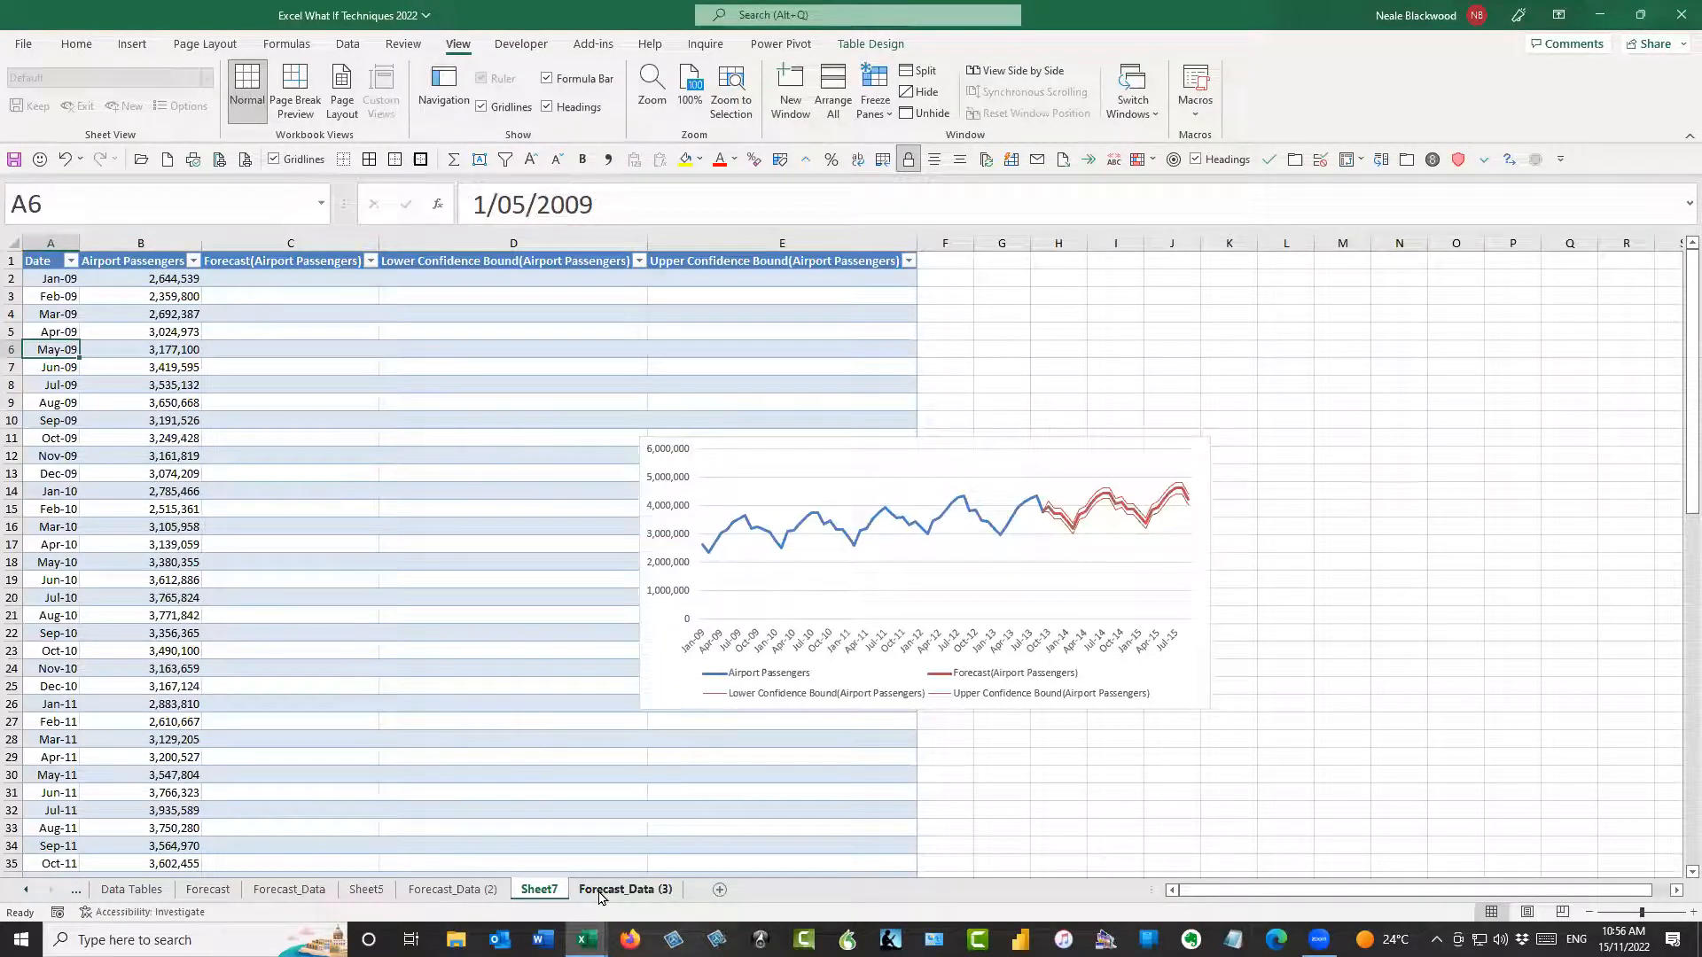
drag(291, 352, 426, 405)
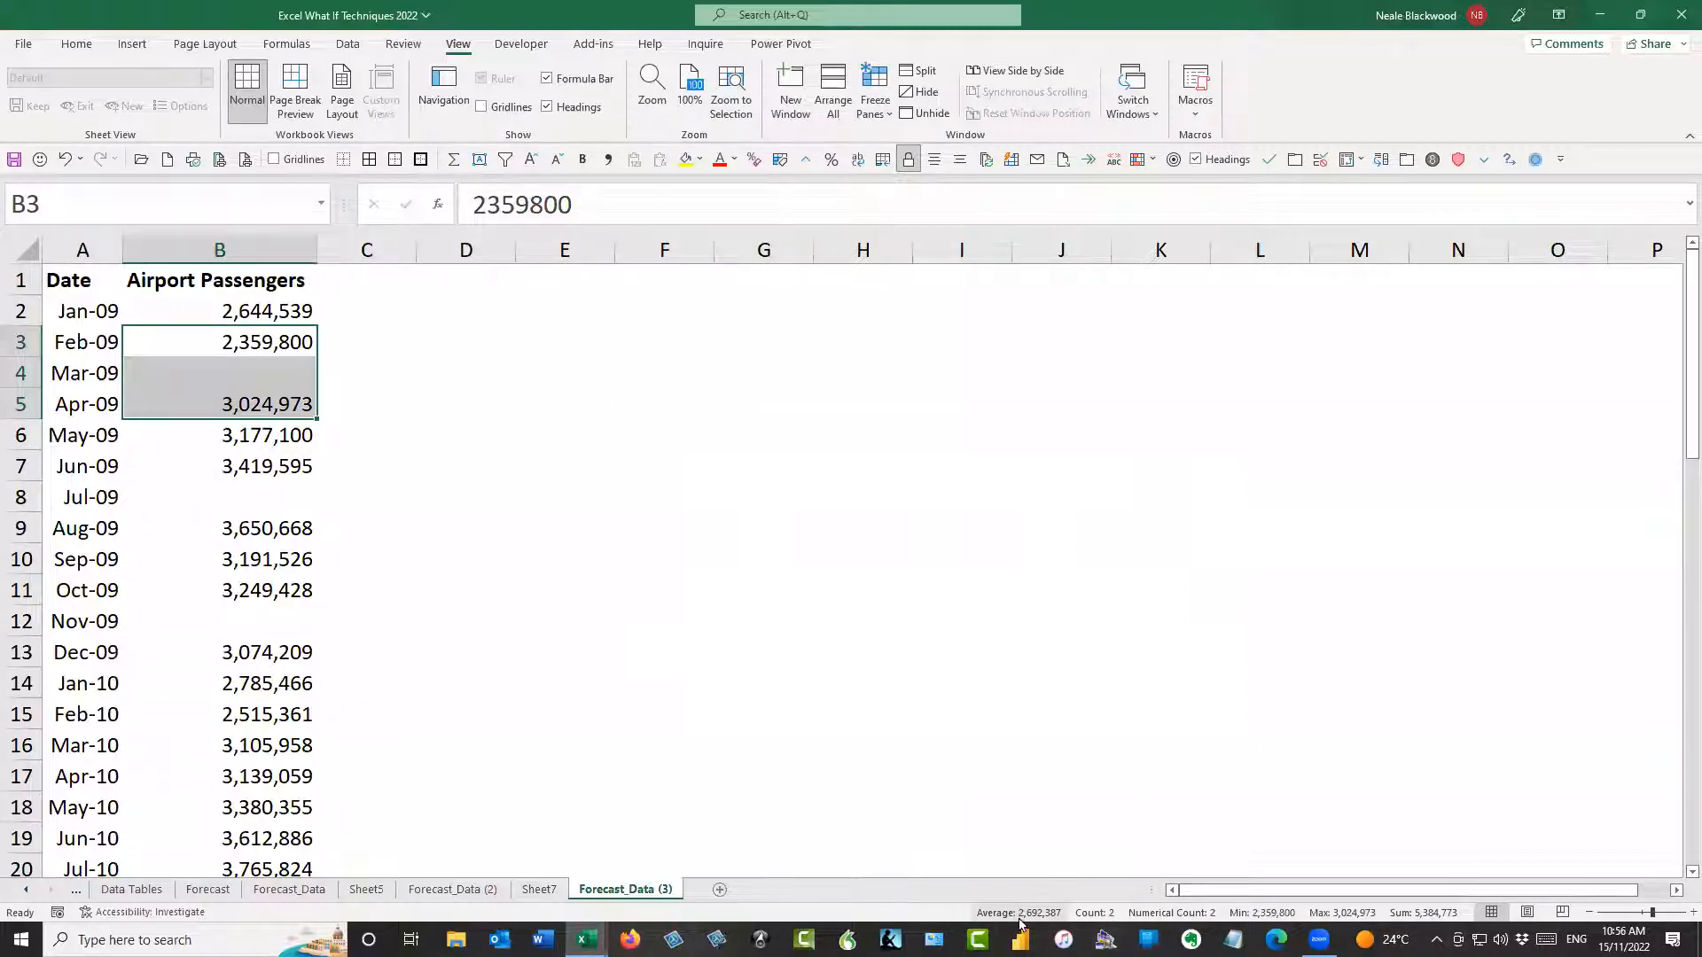
click(539, 889)
click(173, 317)
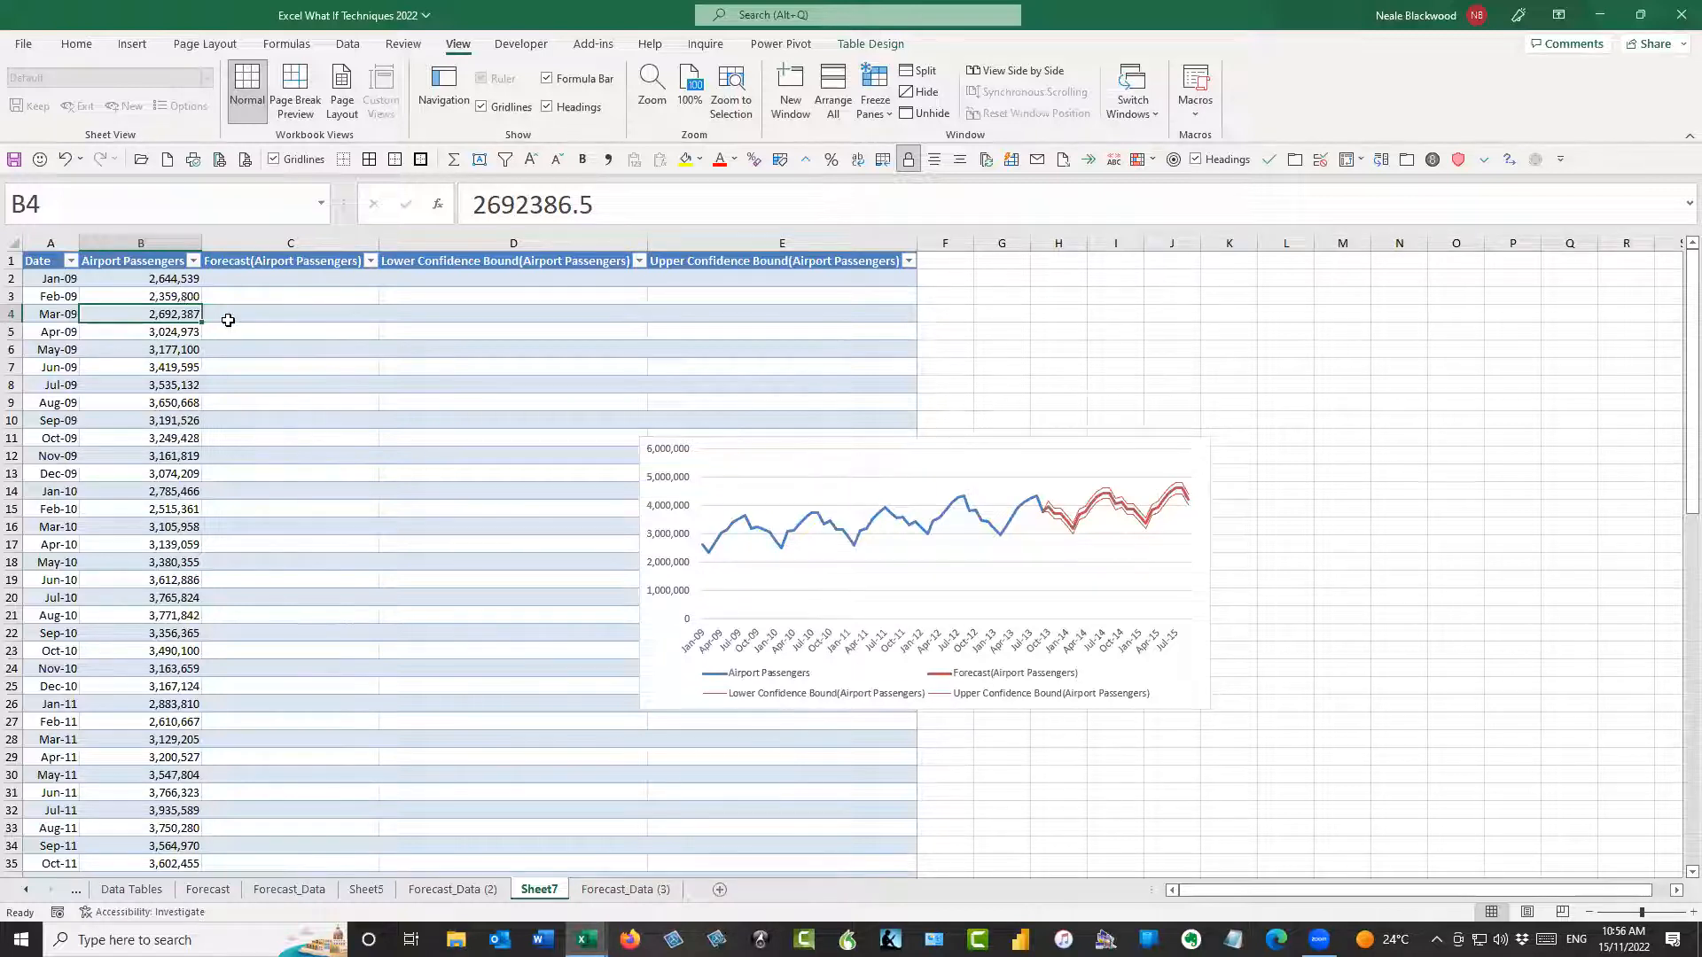
Examine the Feb-09 to Apr-09 passenger values on Sheet5, including the average of the selected cells
click(373, 892)
click(170, 277)
scroll(164, 302, up, 14)
click(186, 317)
click(192, 302)
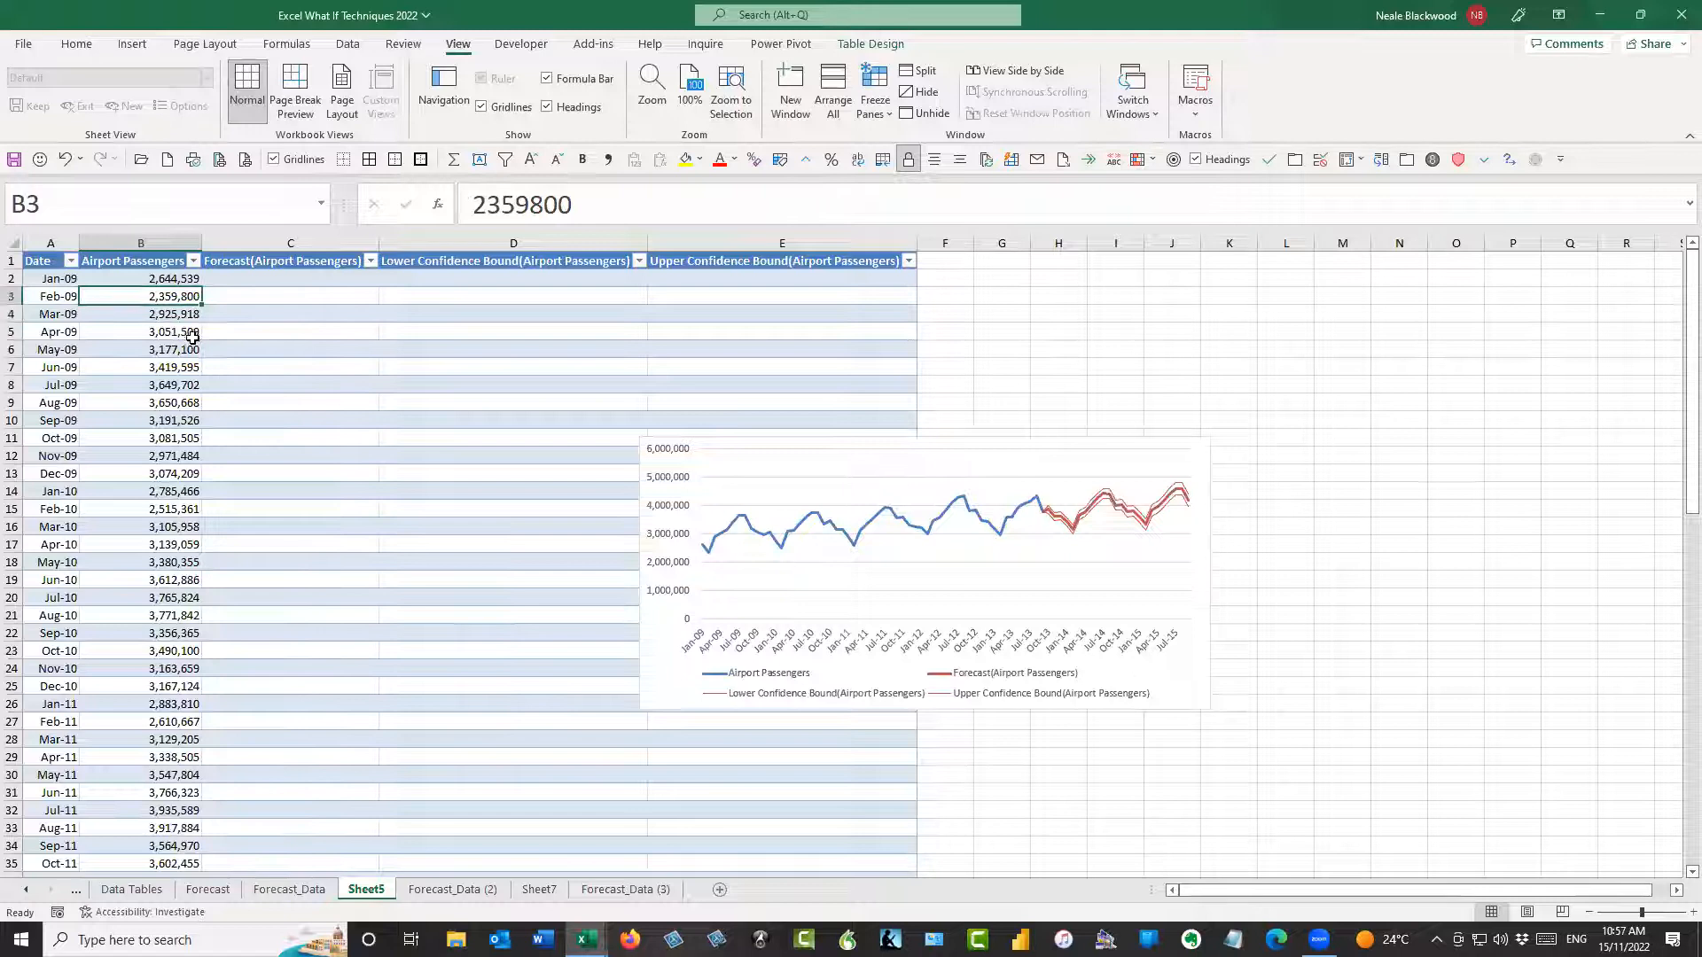
ctrl+click(192, 333)
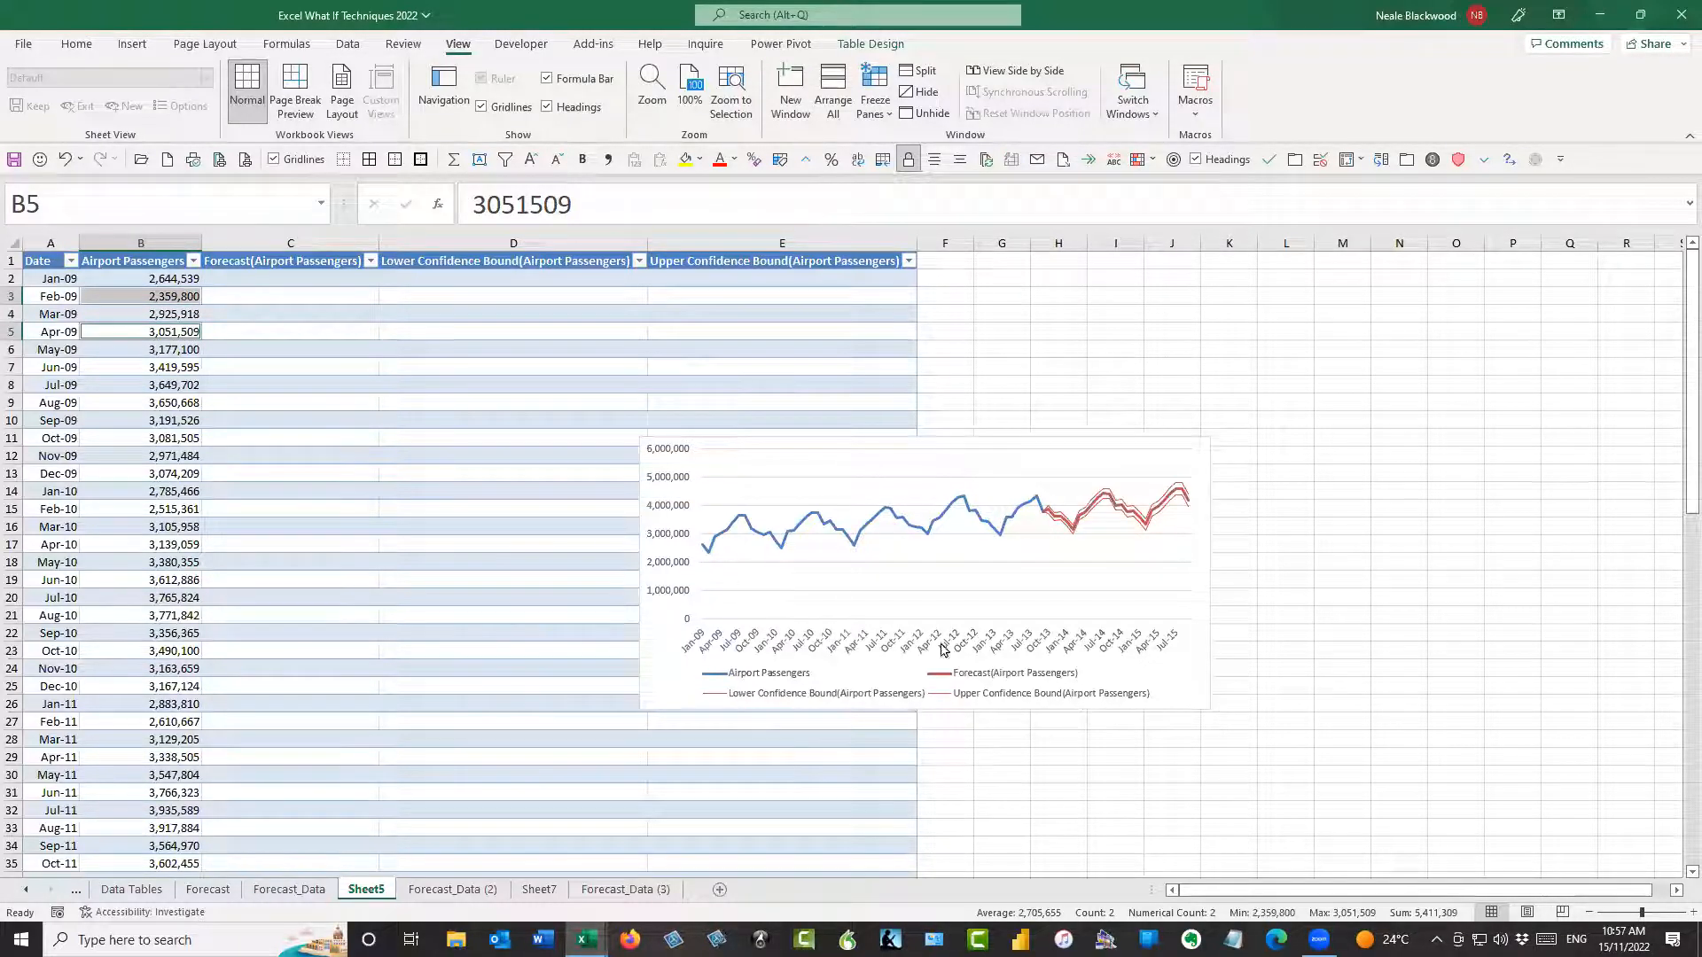
click(142, 301)
click(166, 333)
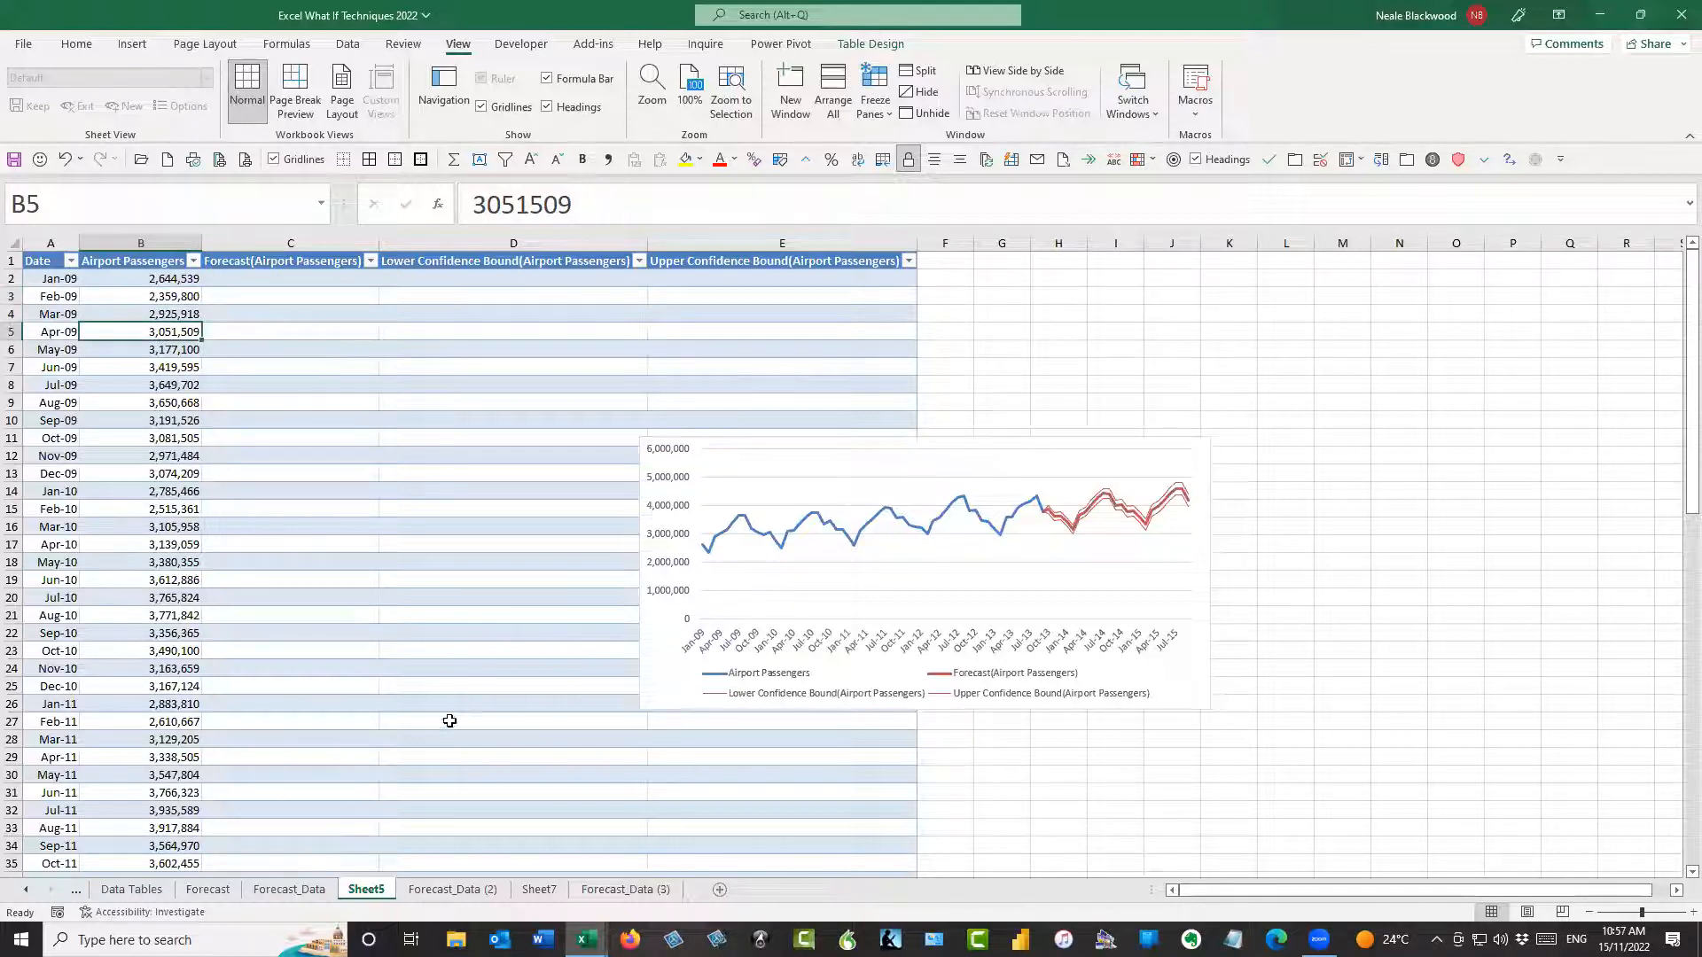
Check the Feb-09 and Mar-09 date rows in the source data on Forecast_Data (2)
click(411, 892)
click(95, 342)
click(99, 366)
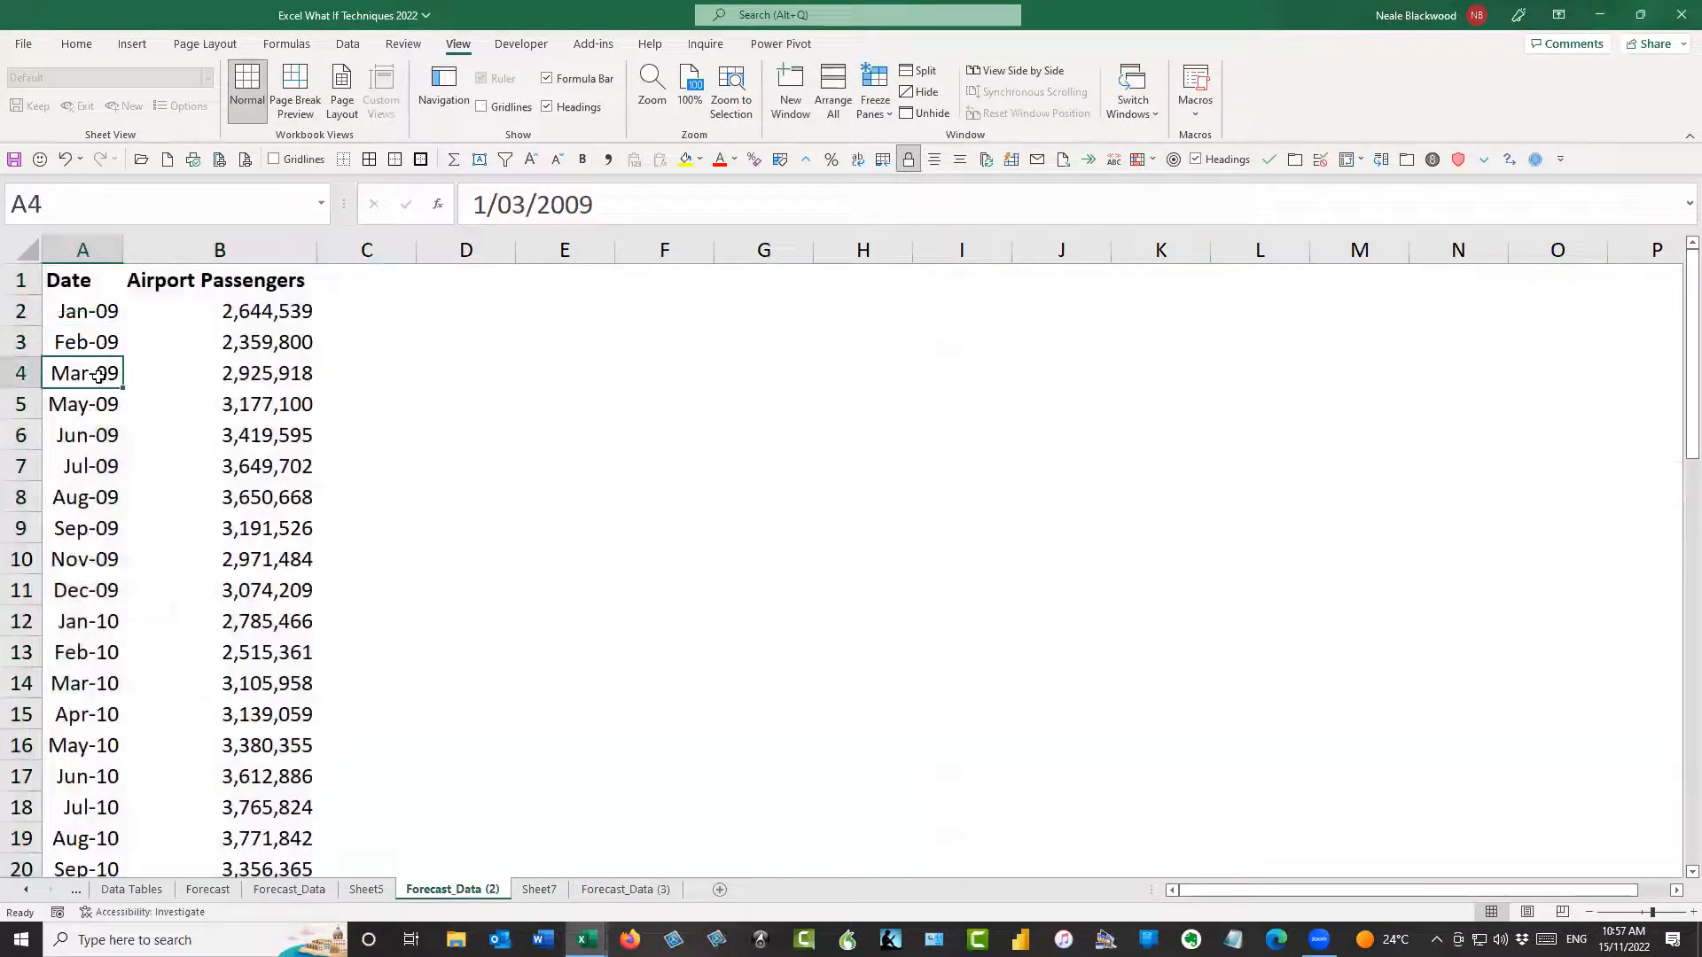
Inspect the Mar-09 to May-09 passenger values on Sheet7 and the matching blank Mar-09 cell on Forecast_Data (3)
click(540, 890)
click(97, 333)
click(137, 348)
ctrl+click(155, 314)
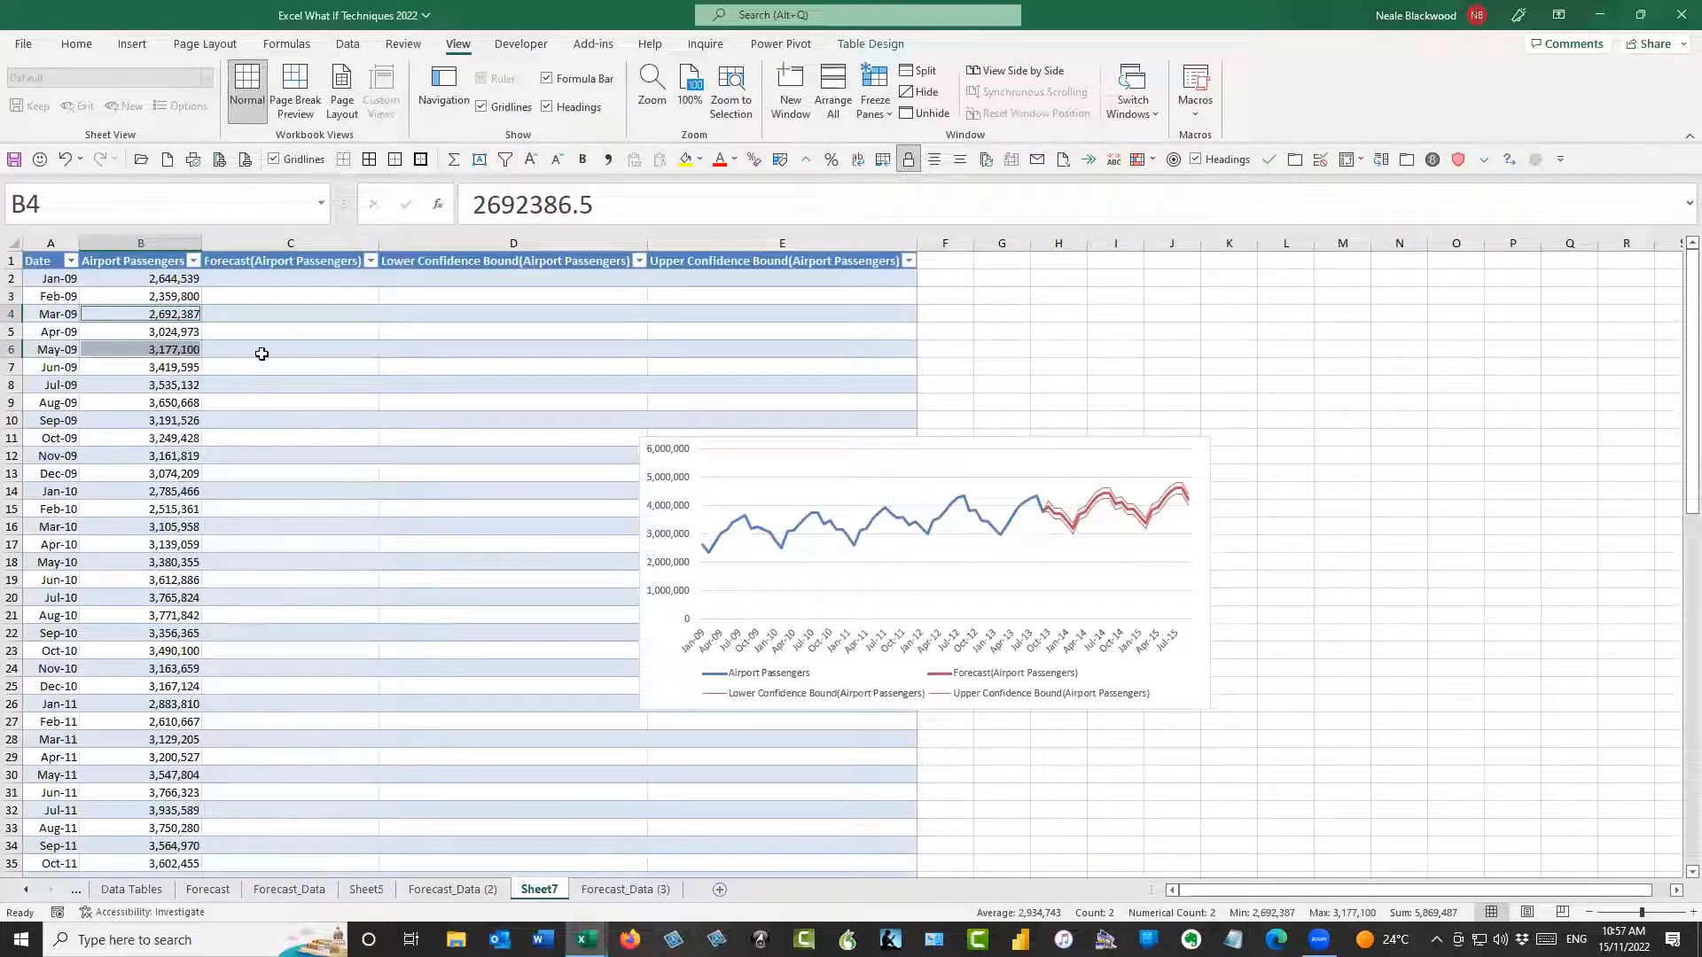
click(172, 335)
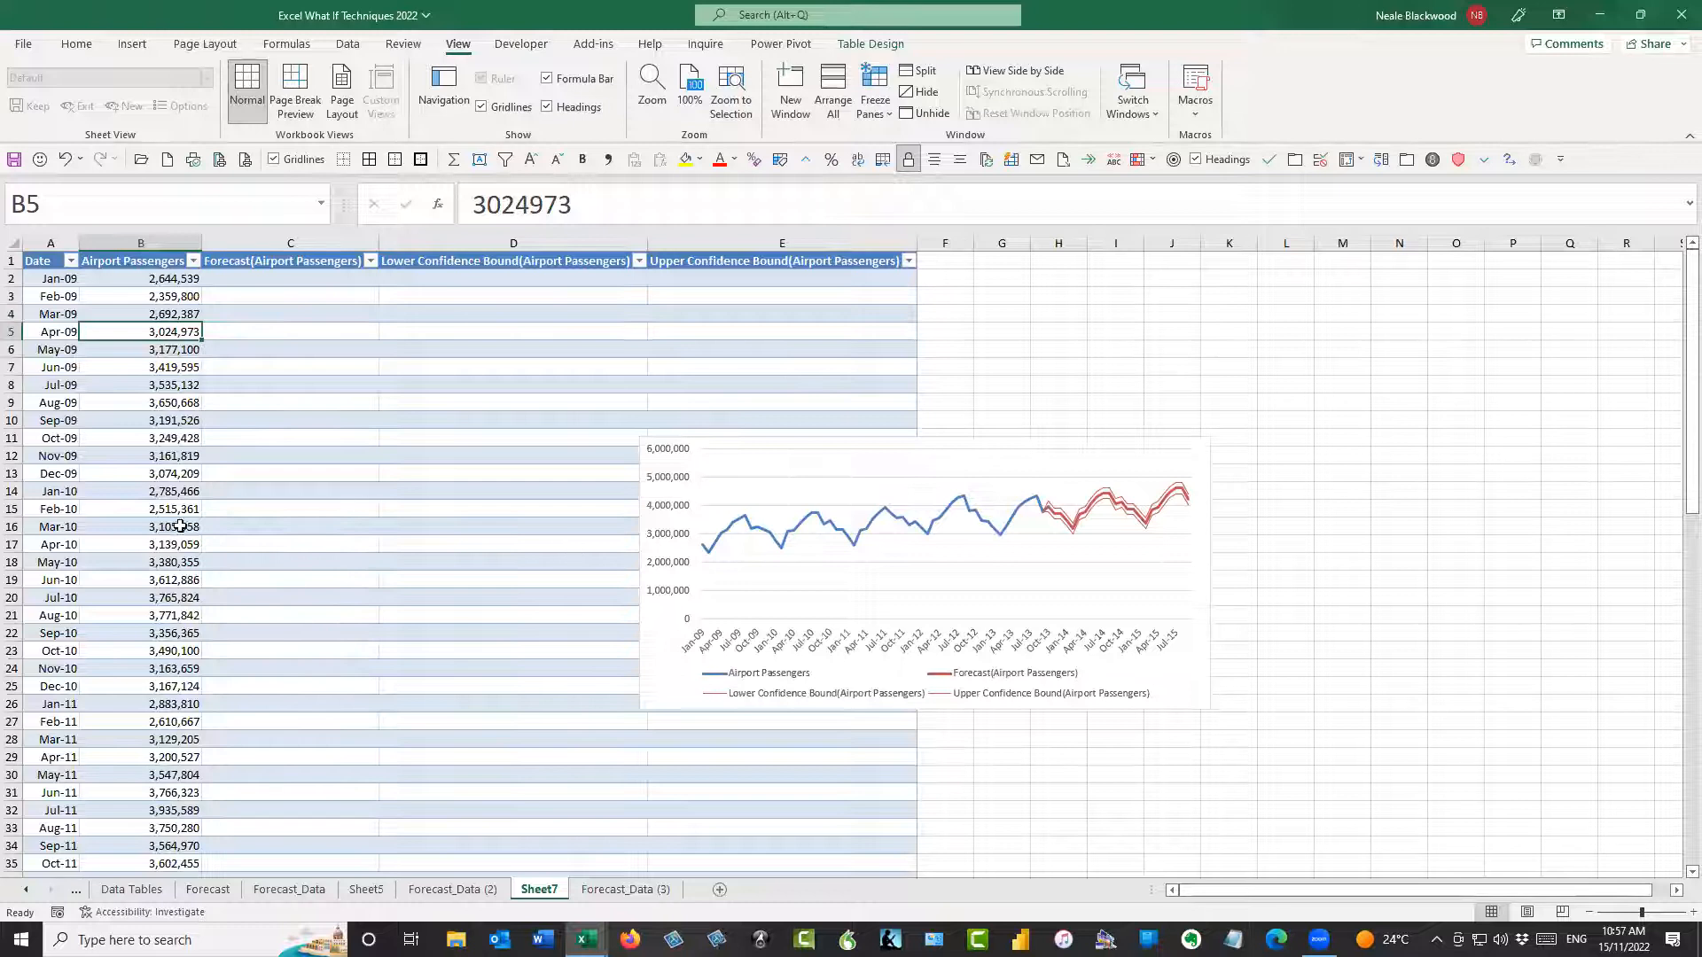
click(625, 889)
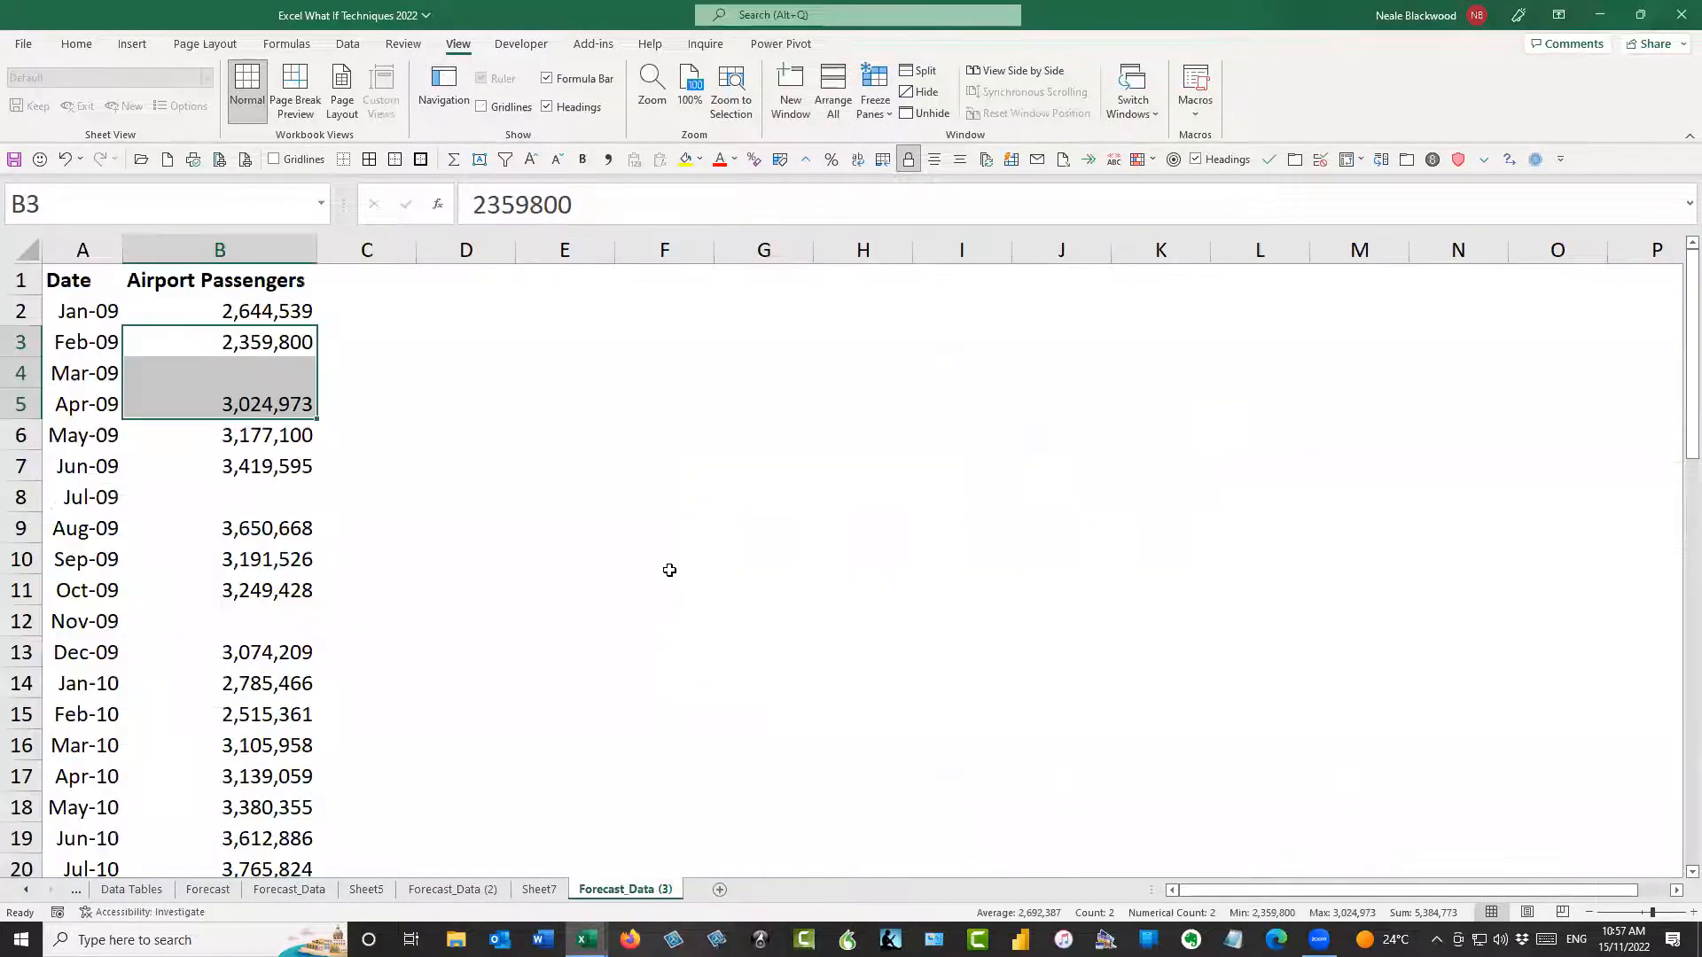
click(270, 372)
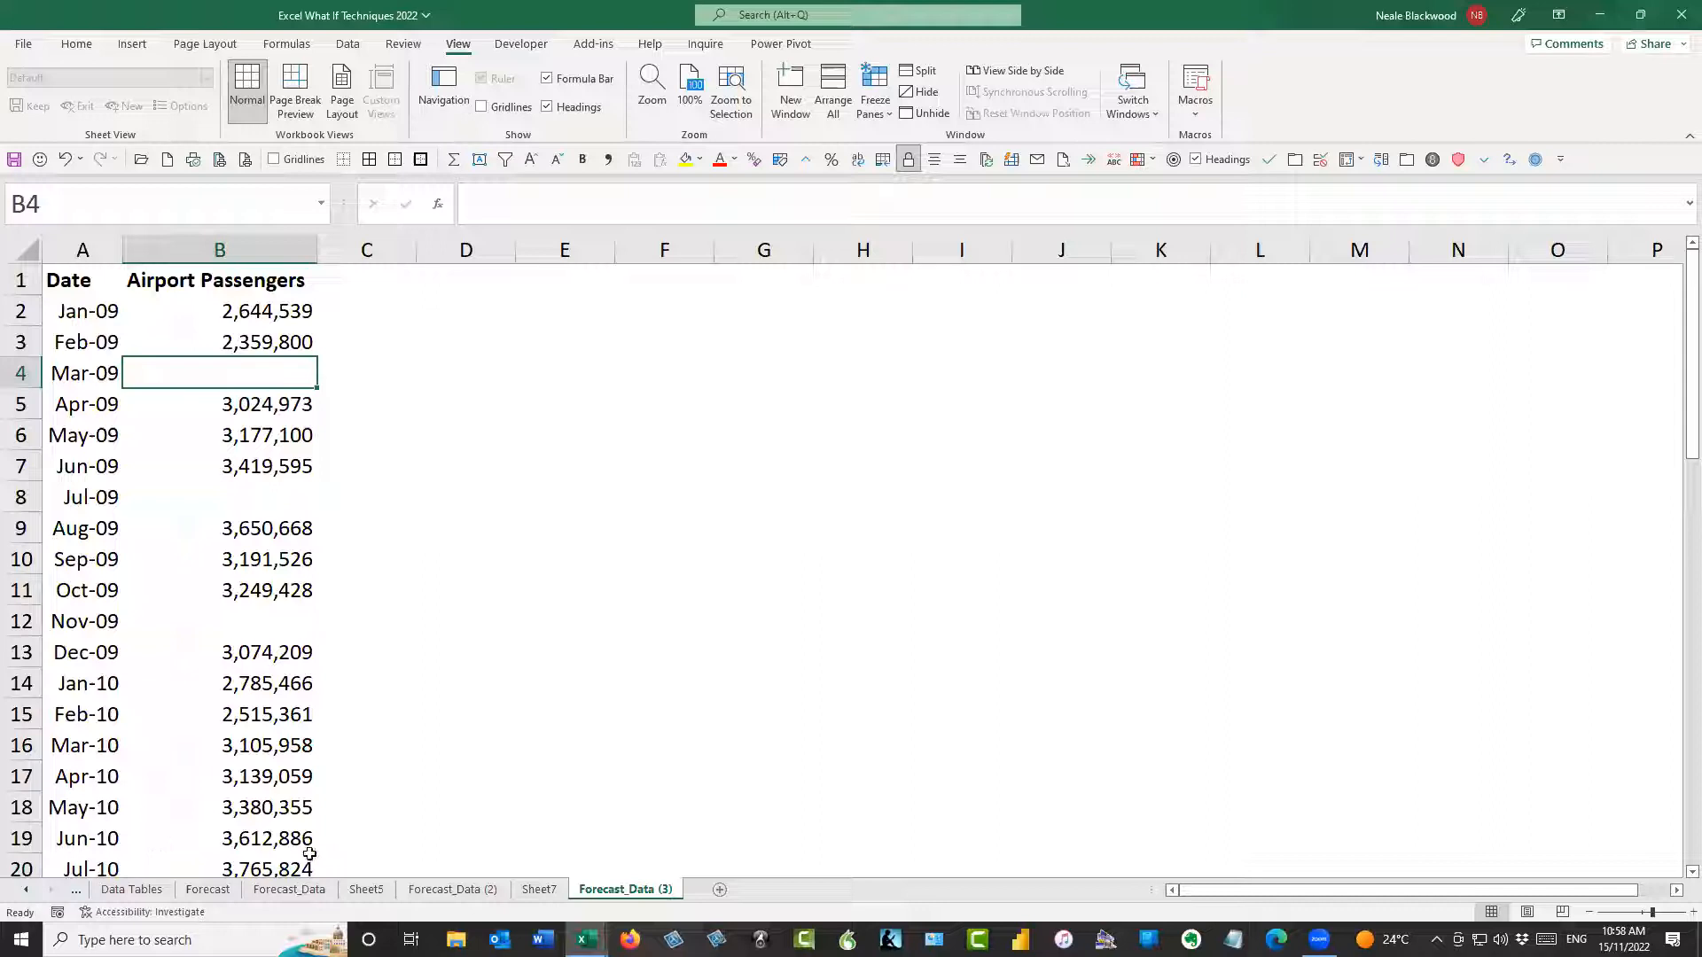
Open the Solver_2 sheet and review the Number of Trucks cells for Truck 1 to Truck 4
click(24, 890)
click(24, 890)
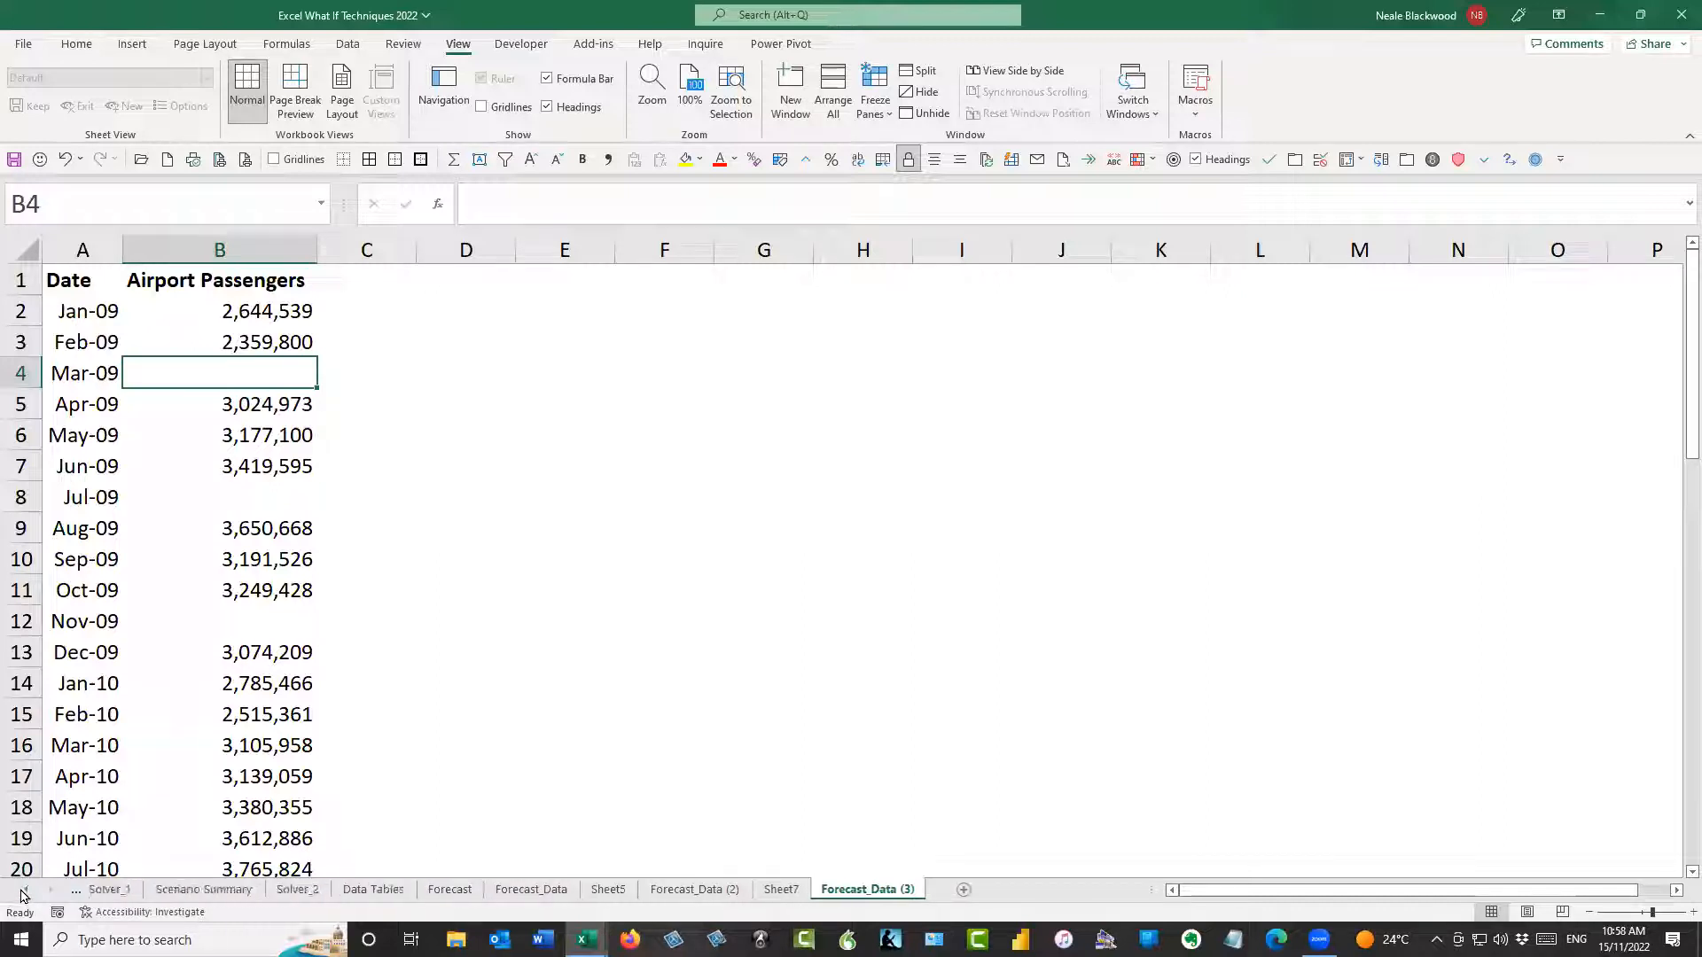
click(384, 890)
click(1000, 423)
drag(999, 454, 996, 550)
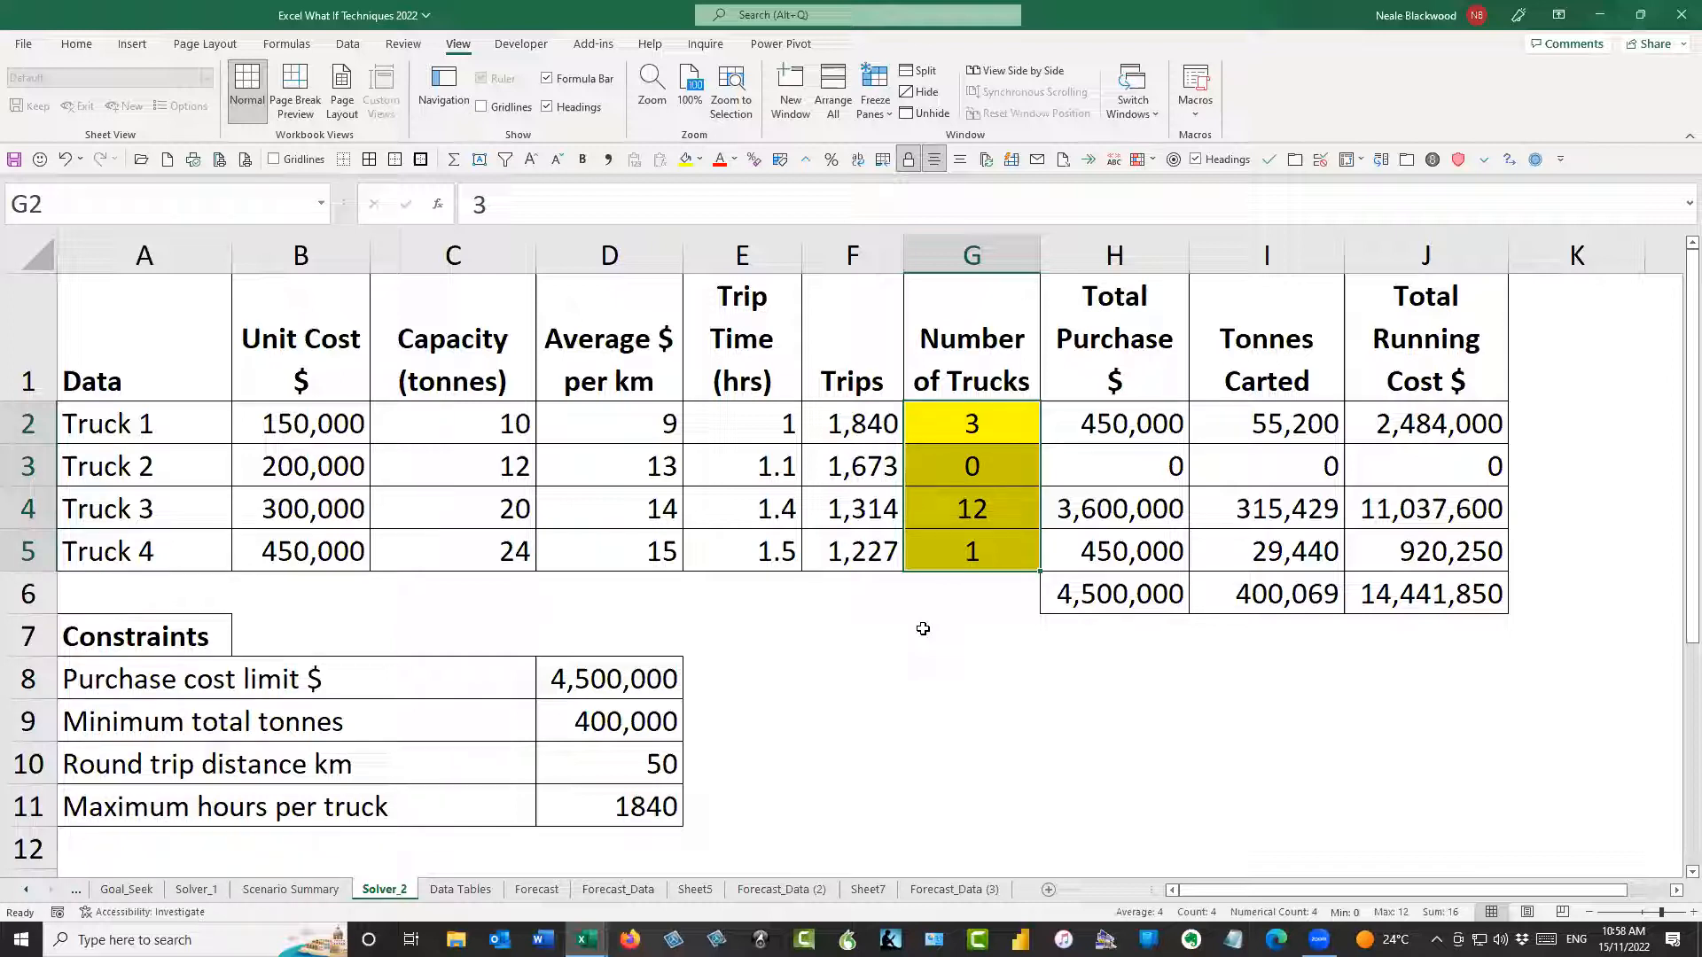
click(974, 425)
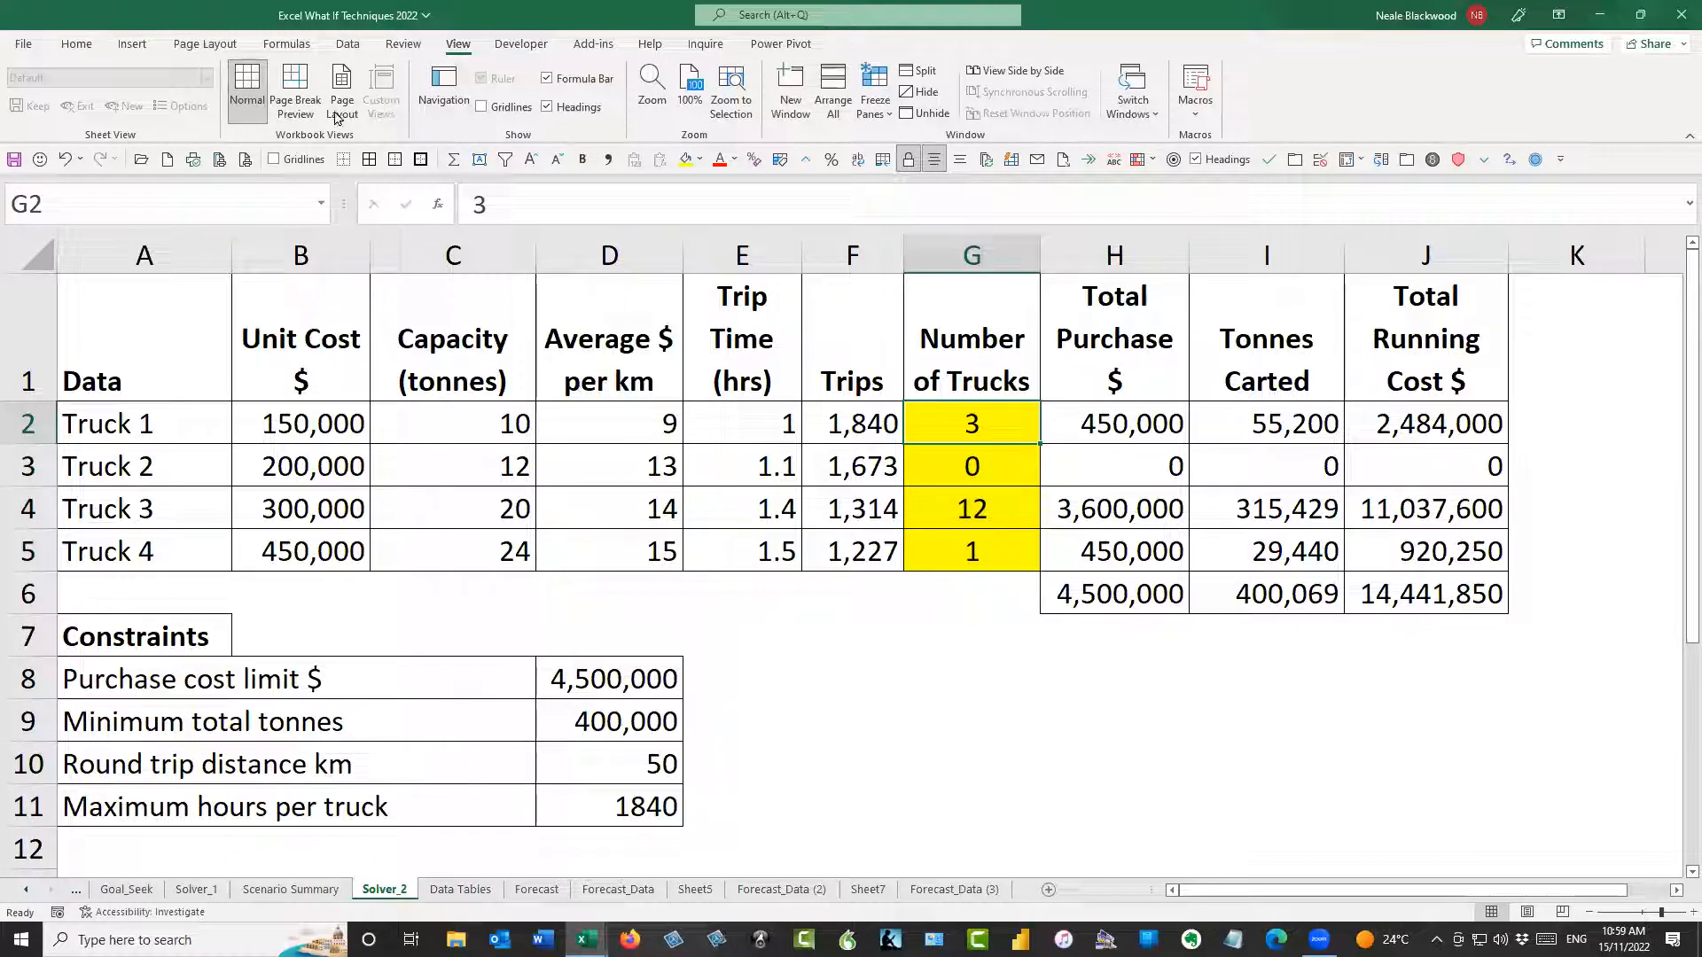
Add a Solver constraint requiring the Number of Trucks cells G2:G5 to be >= 1
click(348, 43)
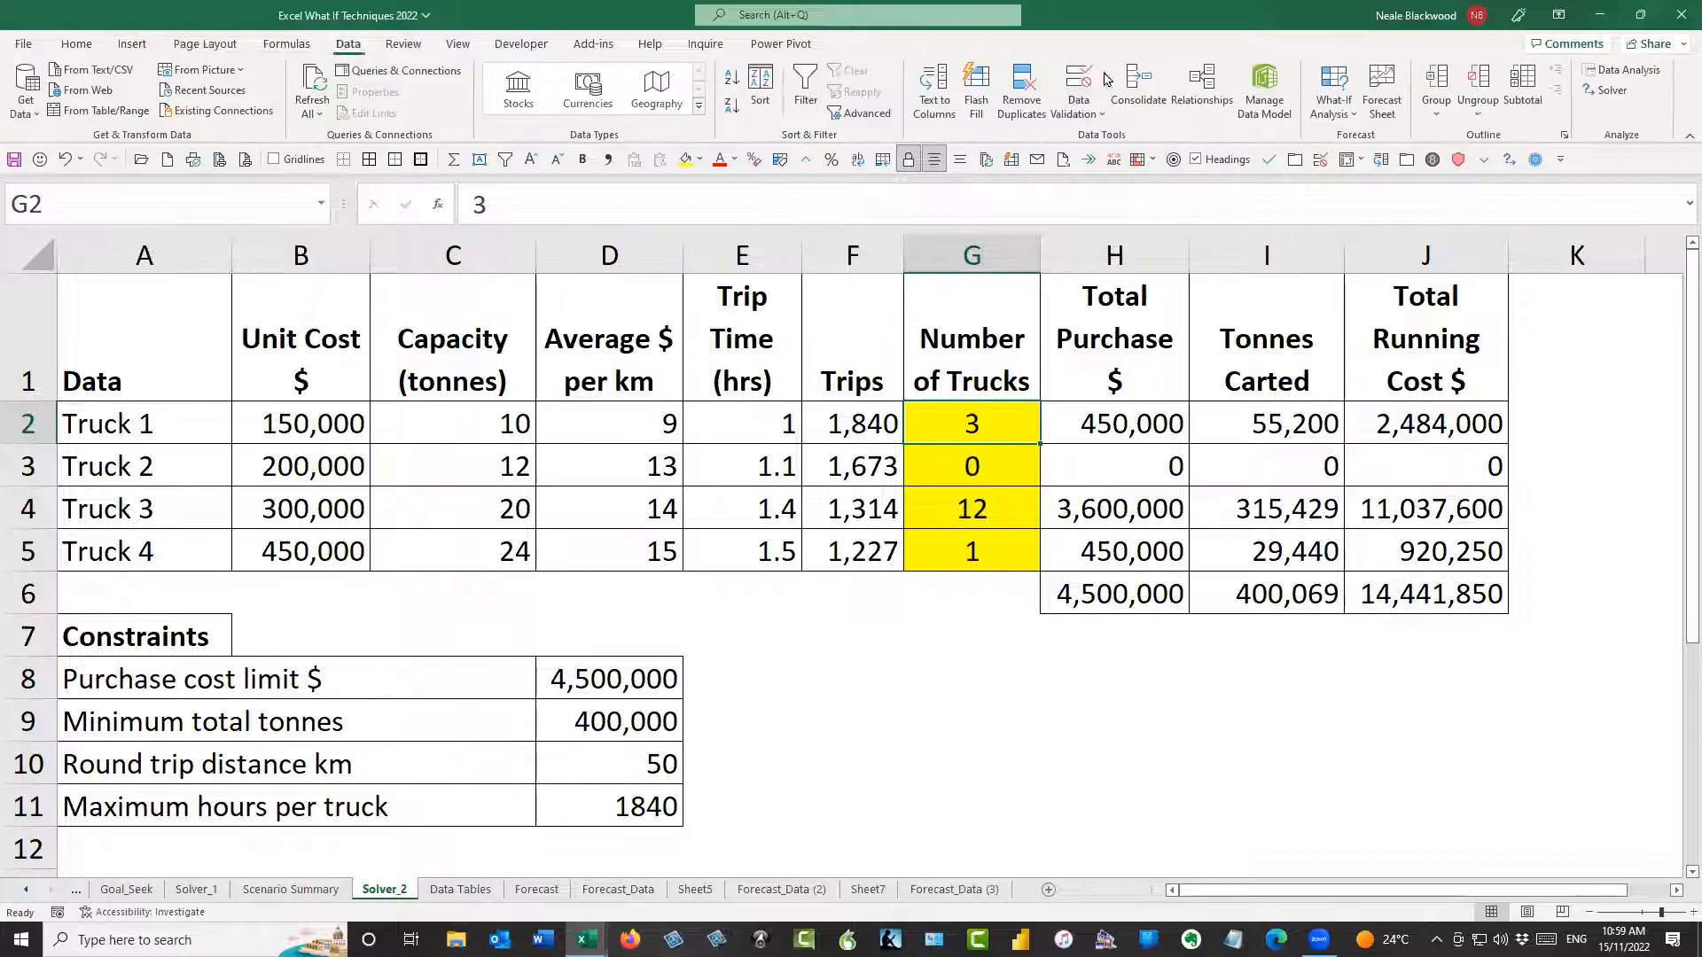
click(1609, 89)
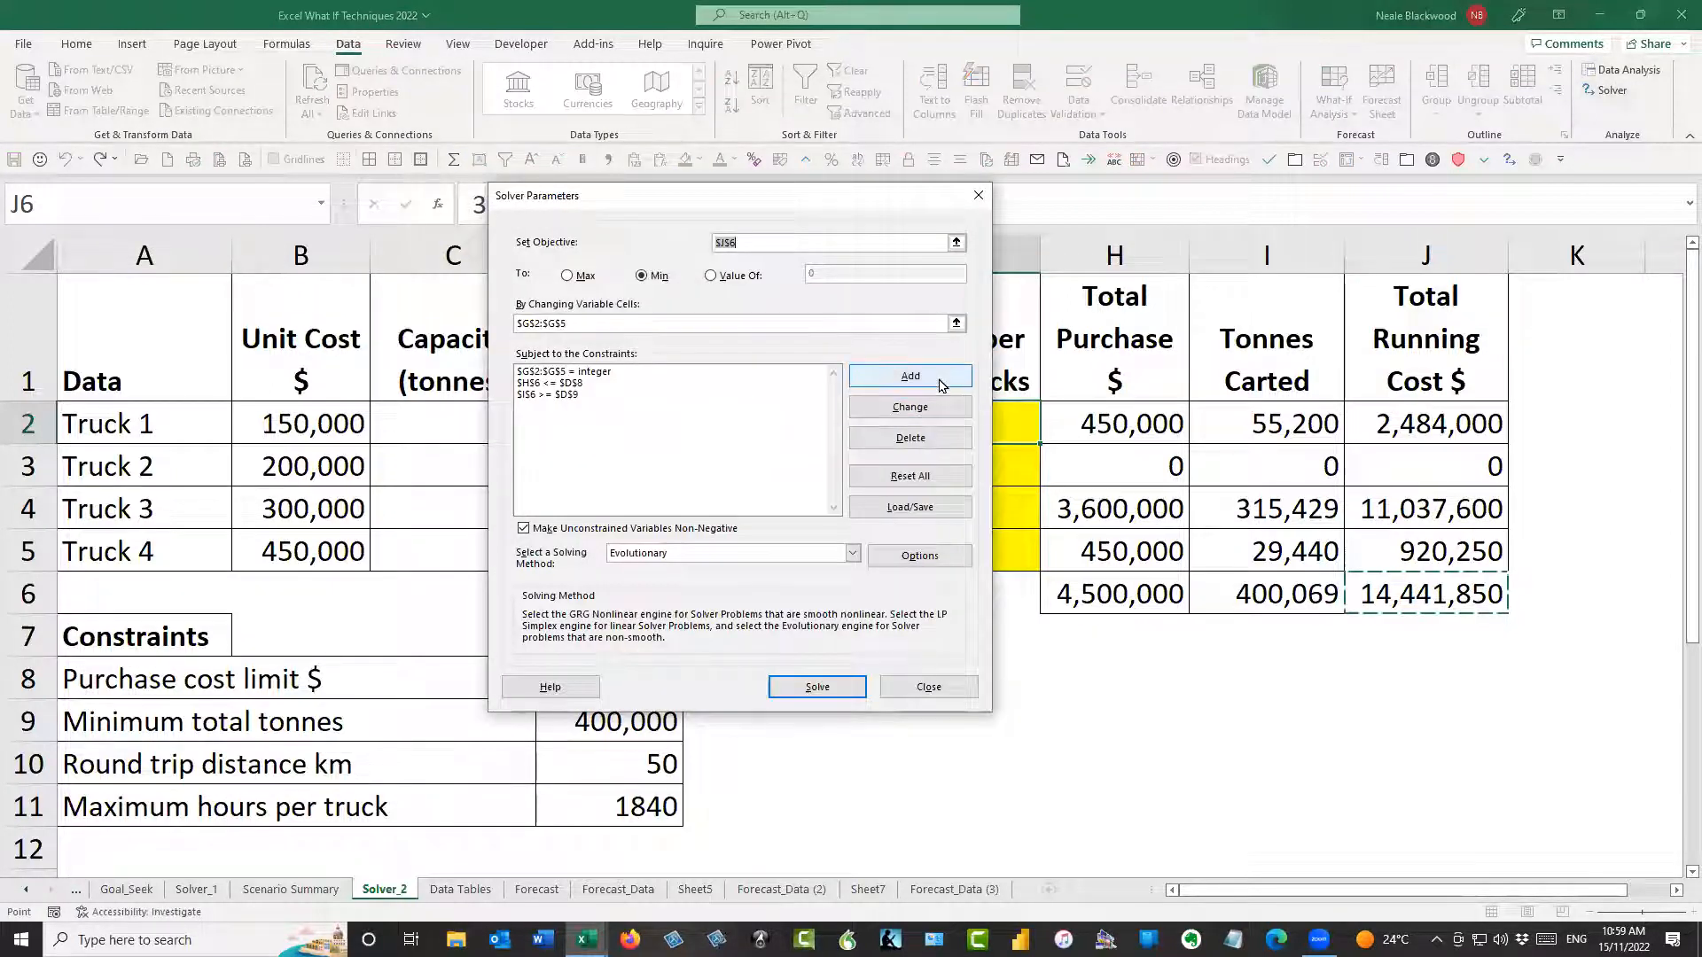
click(910, 376)
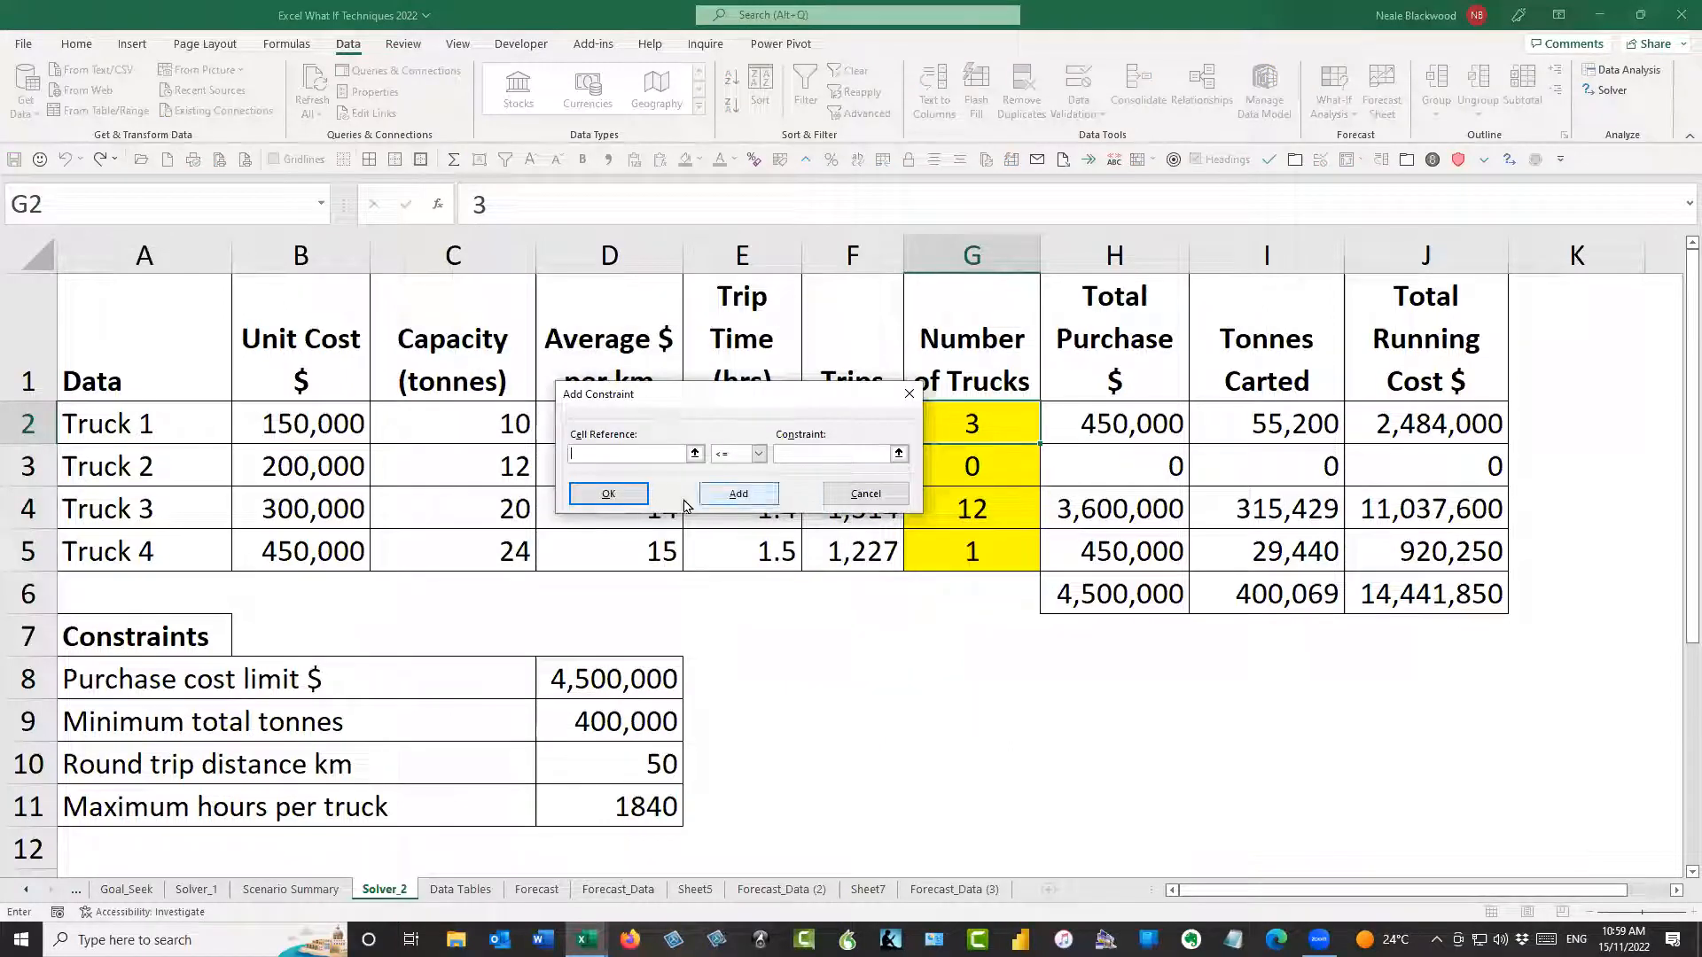
drag(969, 426, 972, 538)
click(758, 453)
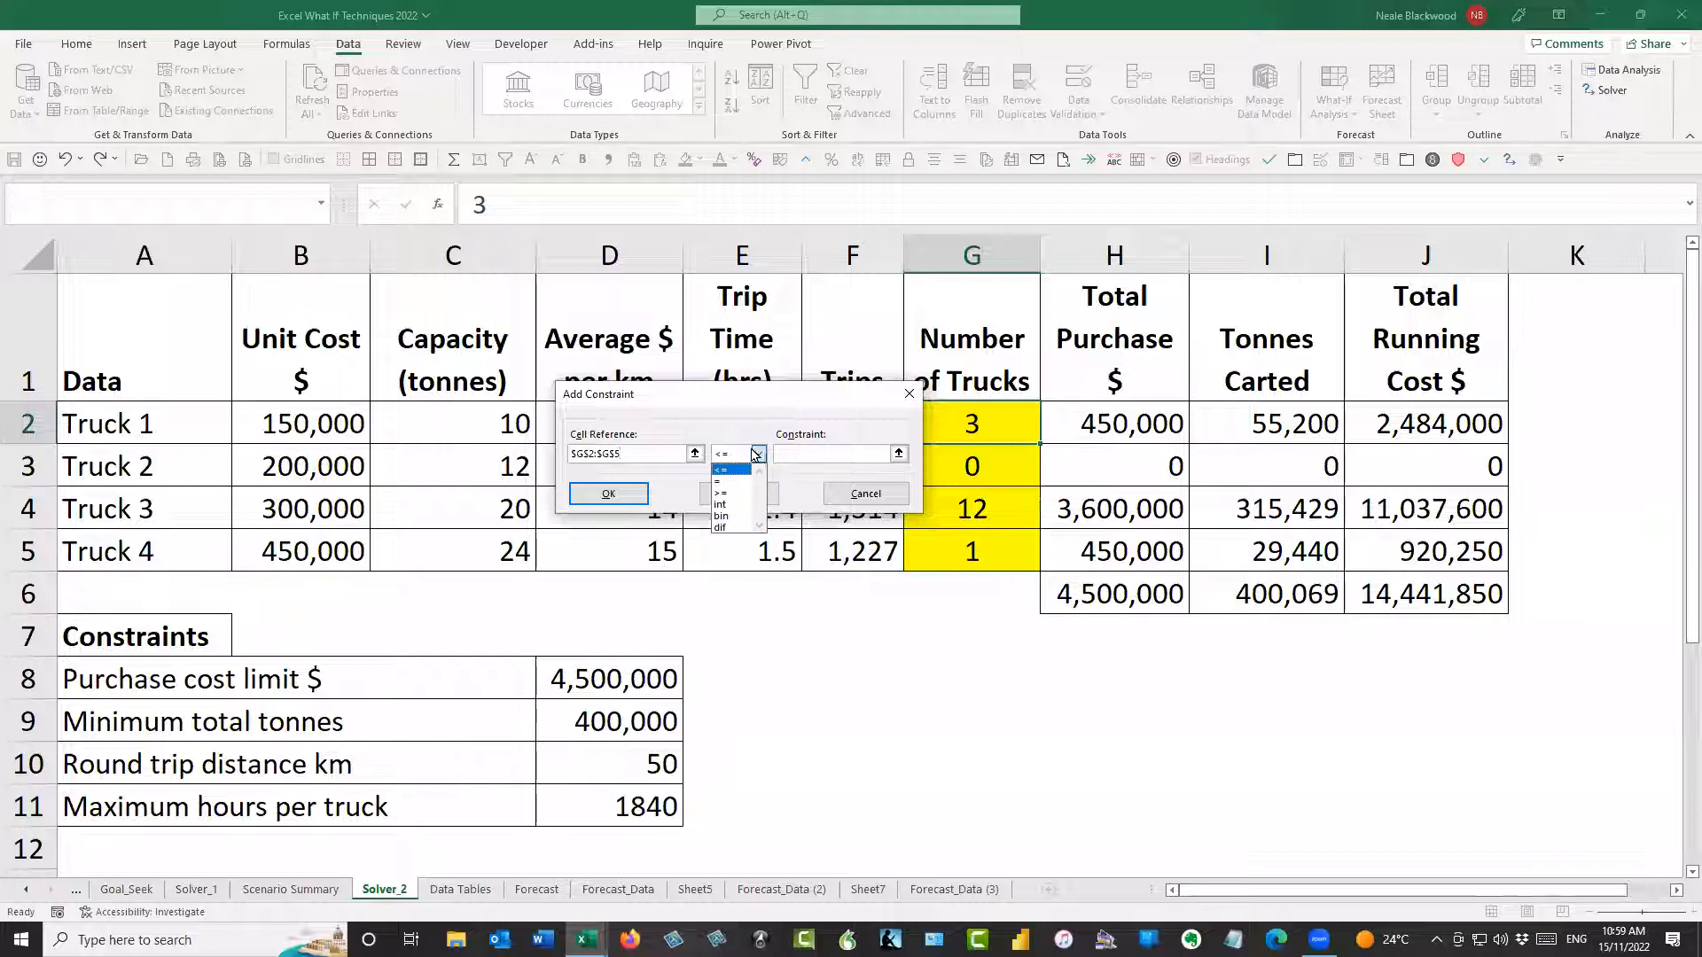
click(731, 493)
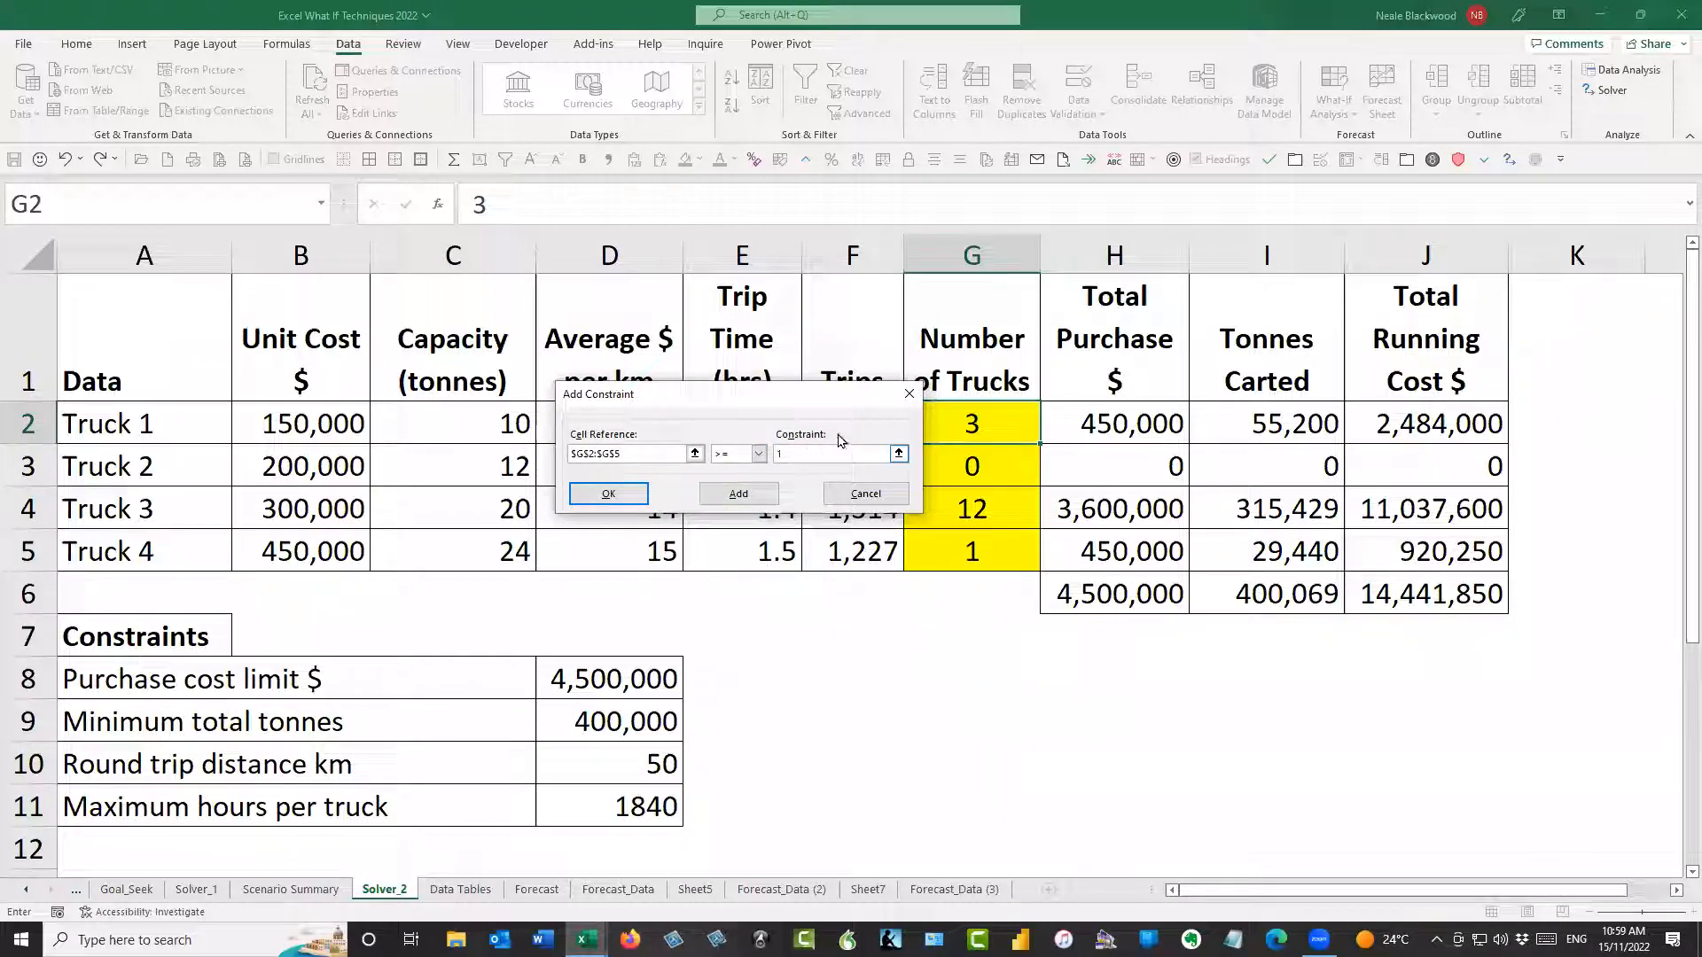
text(1)
click(743, 496)
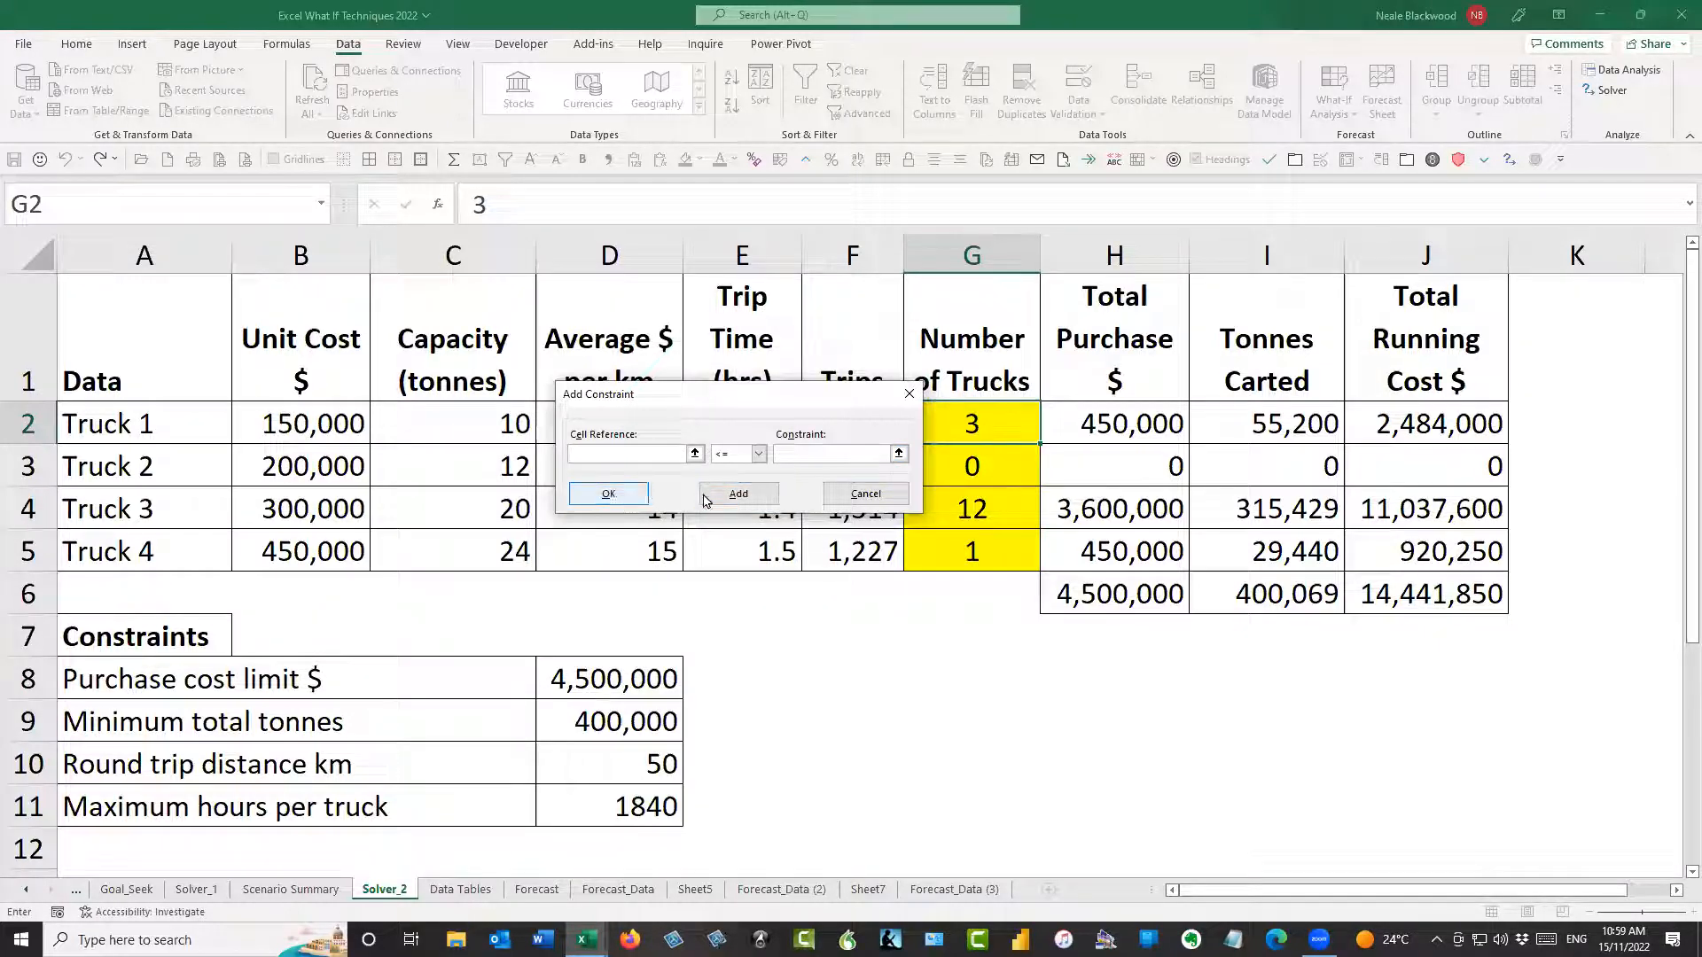
click(865, 493)
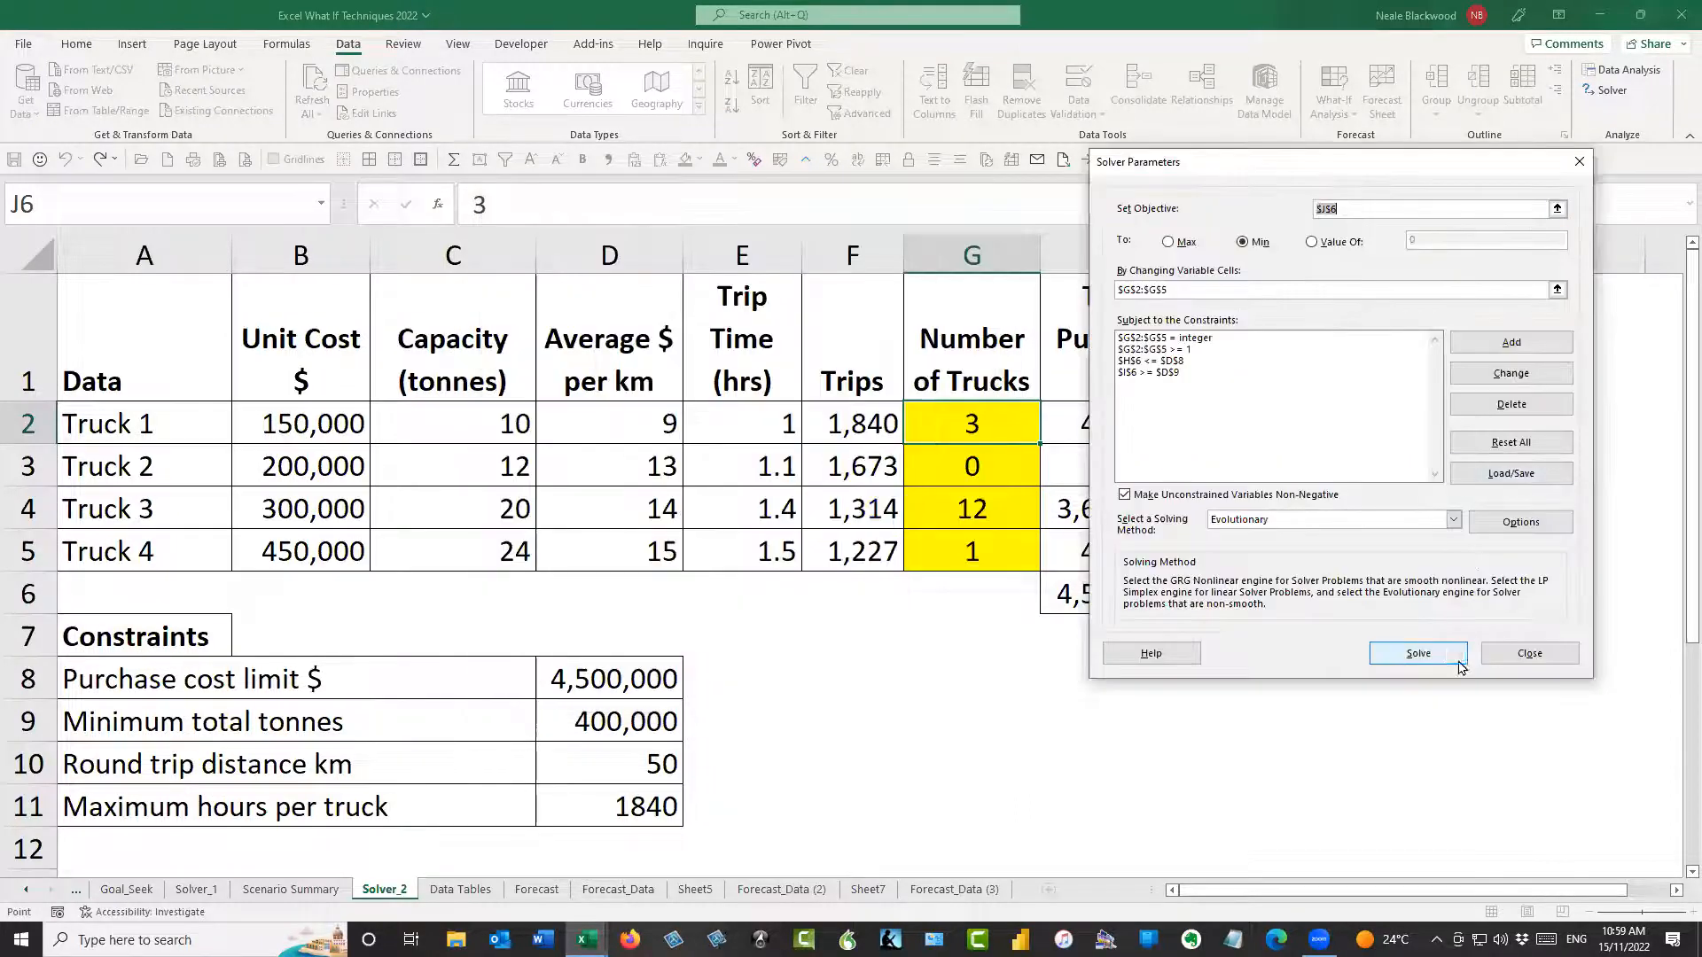
Try solving the truck model with the Evolutionary method, switch the solving method to GRG Nonlinear, solve and keep the solution
click(1447, 651)
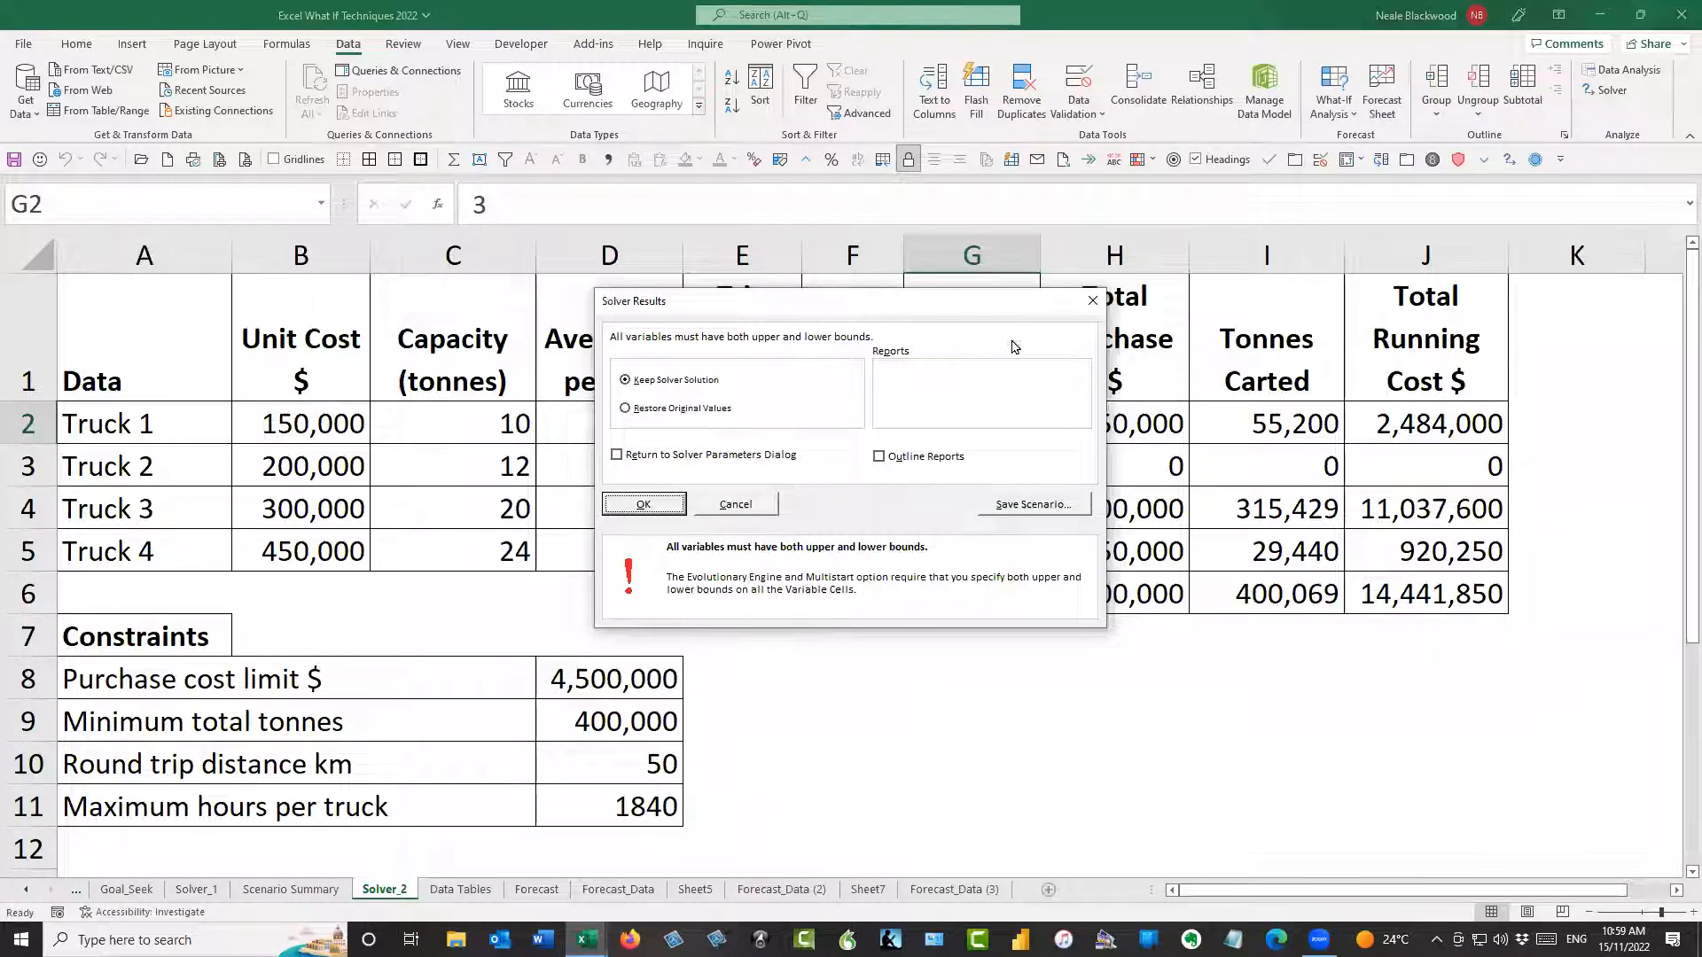
click(1092, 300)
click(1606, 89)
click(1453, 520)
click(1245, 535)
click(1416, 655)
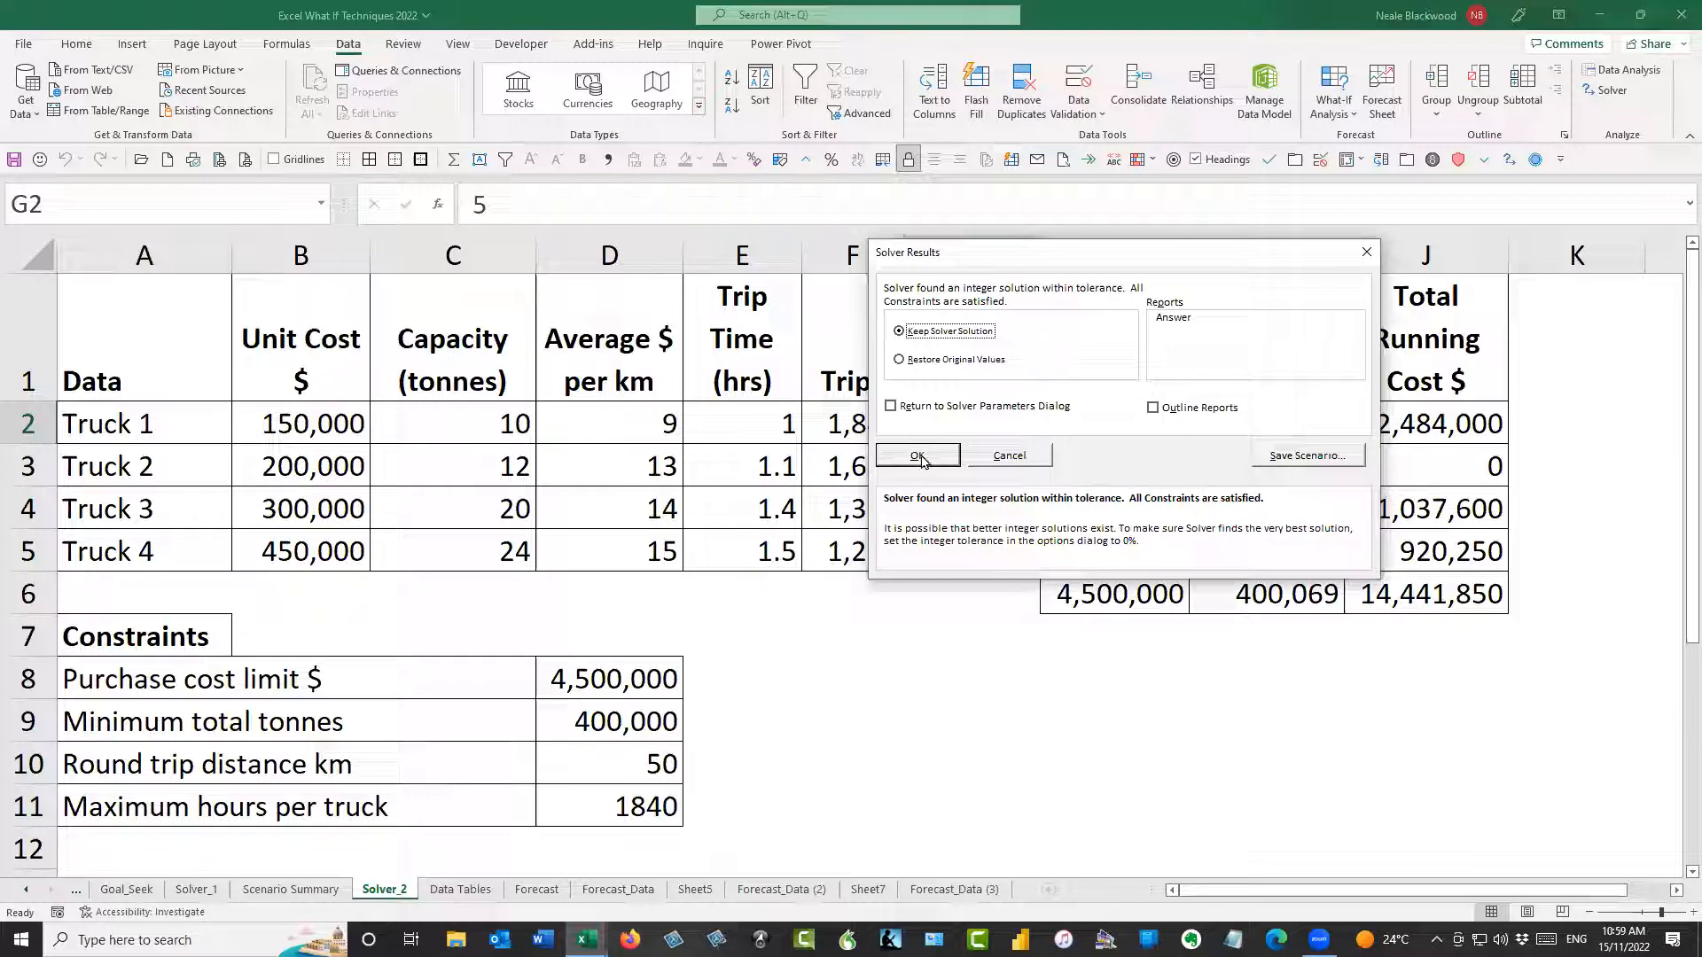
click(920, 456)
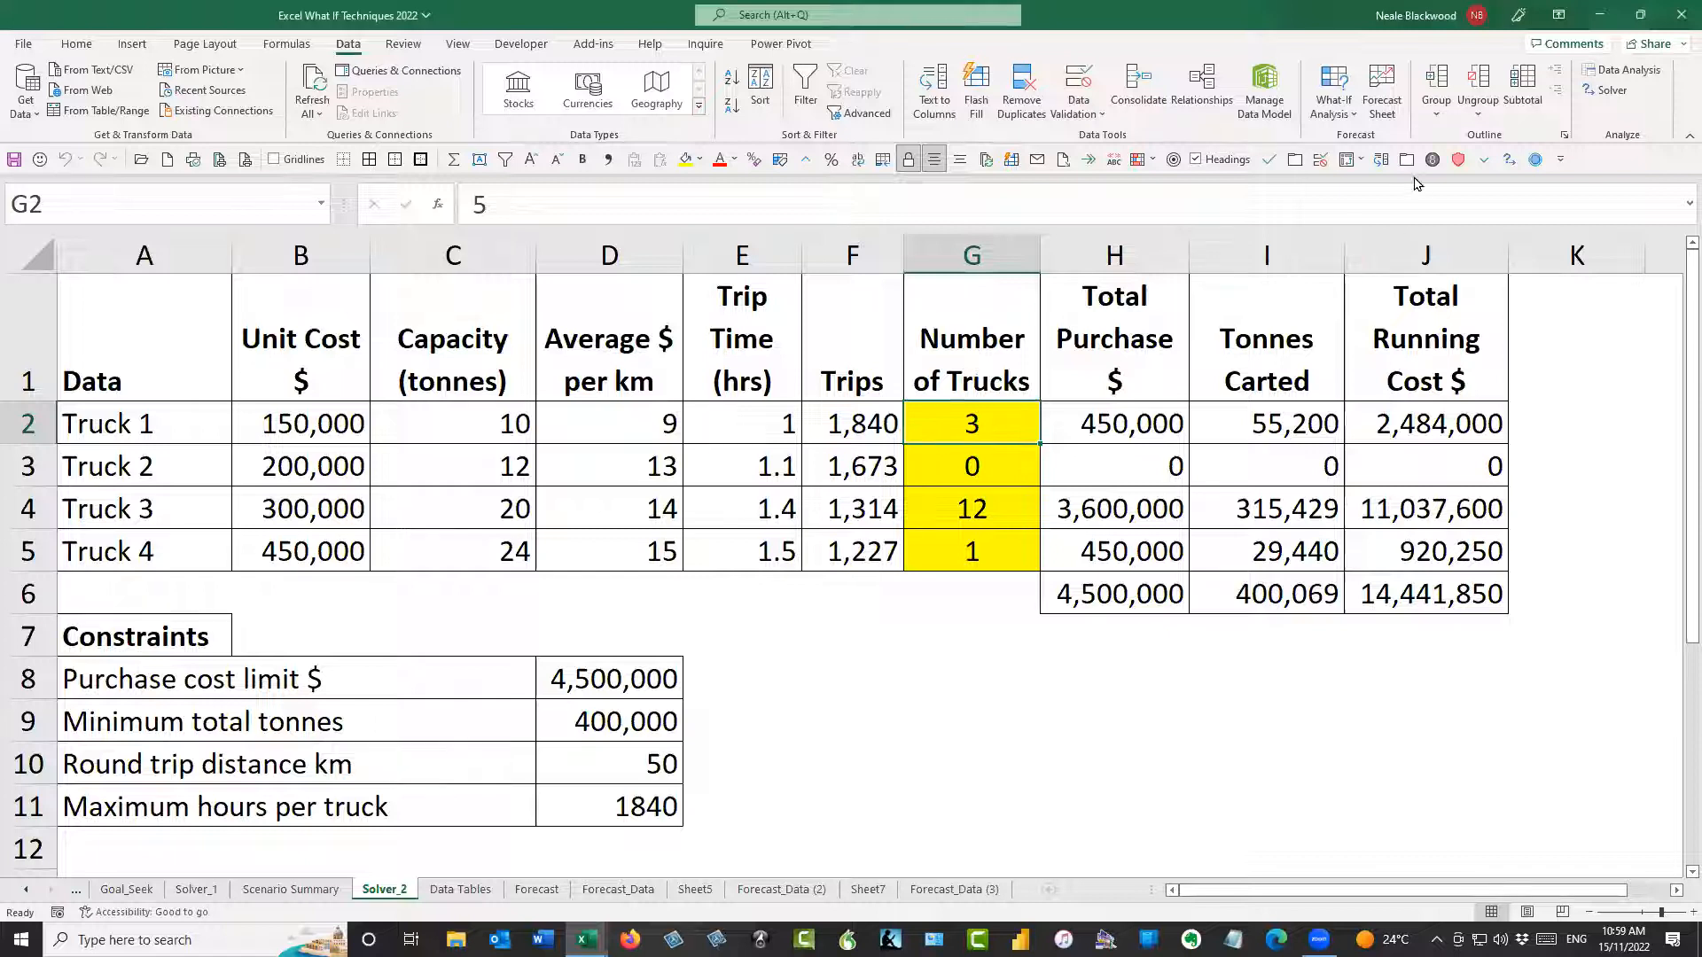
Solve the truck model again using the Simplex LP method and keep the Solver solution
click(1611, 89)
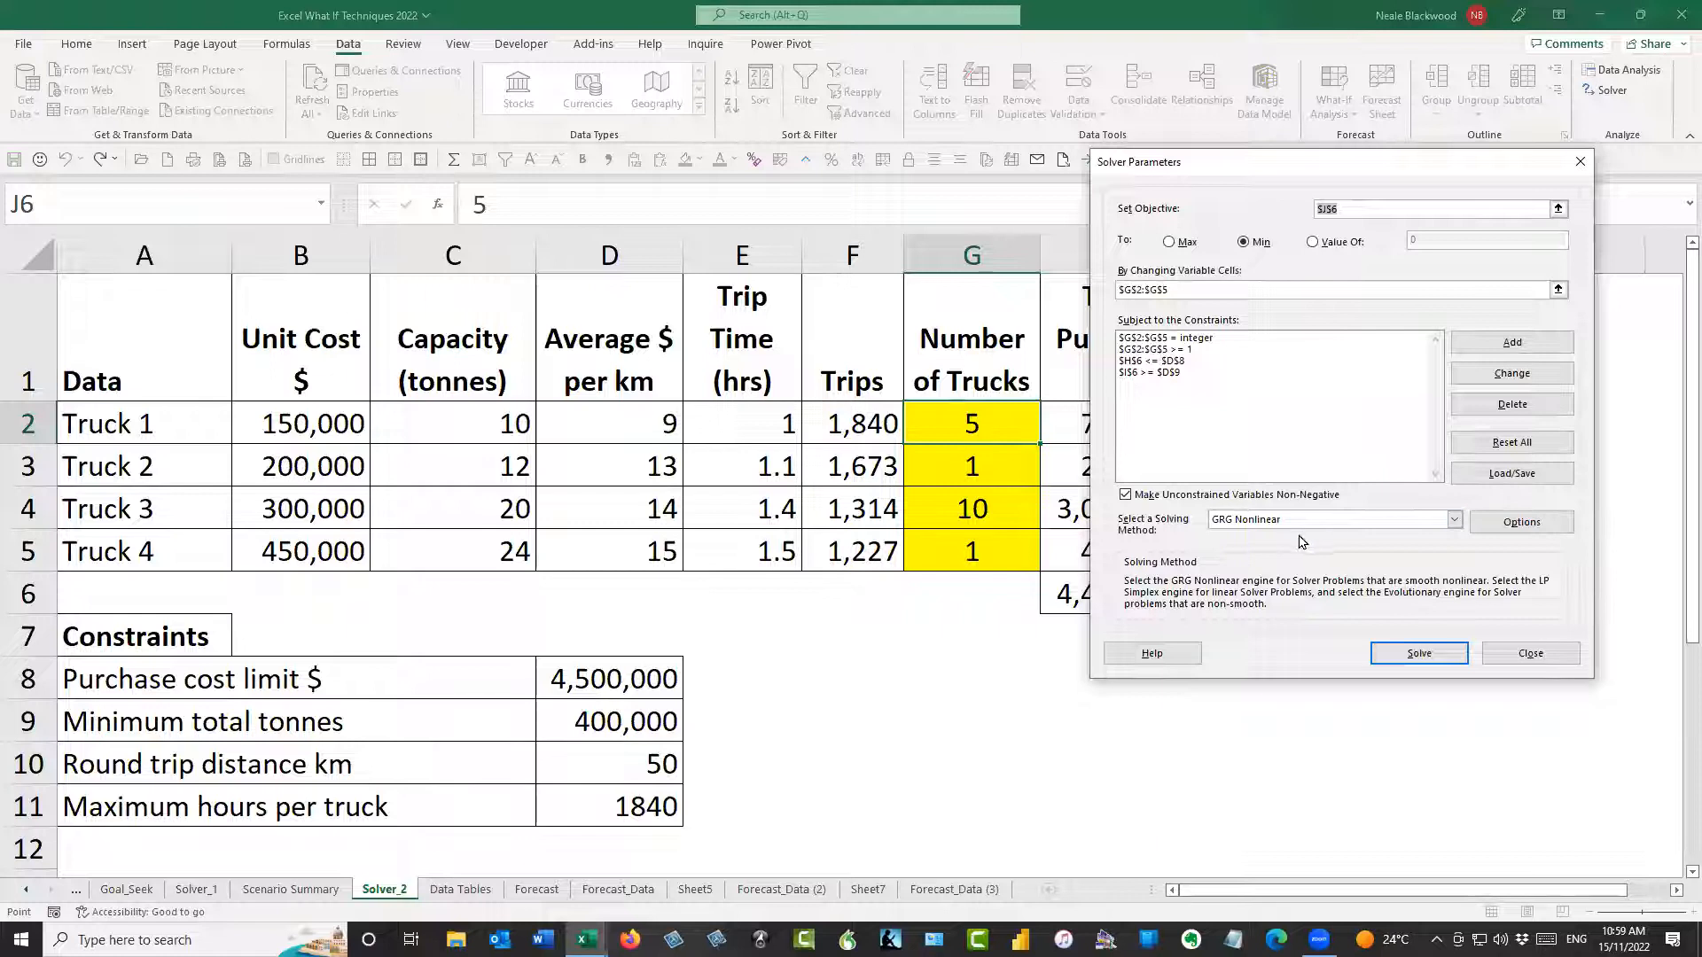
click(1454, 520)
click(1266, 548)
click(1416, 652)
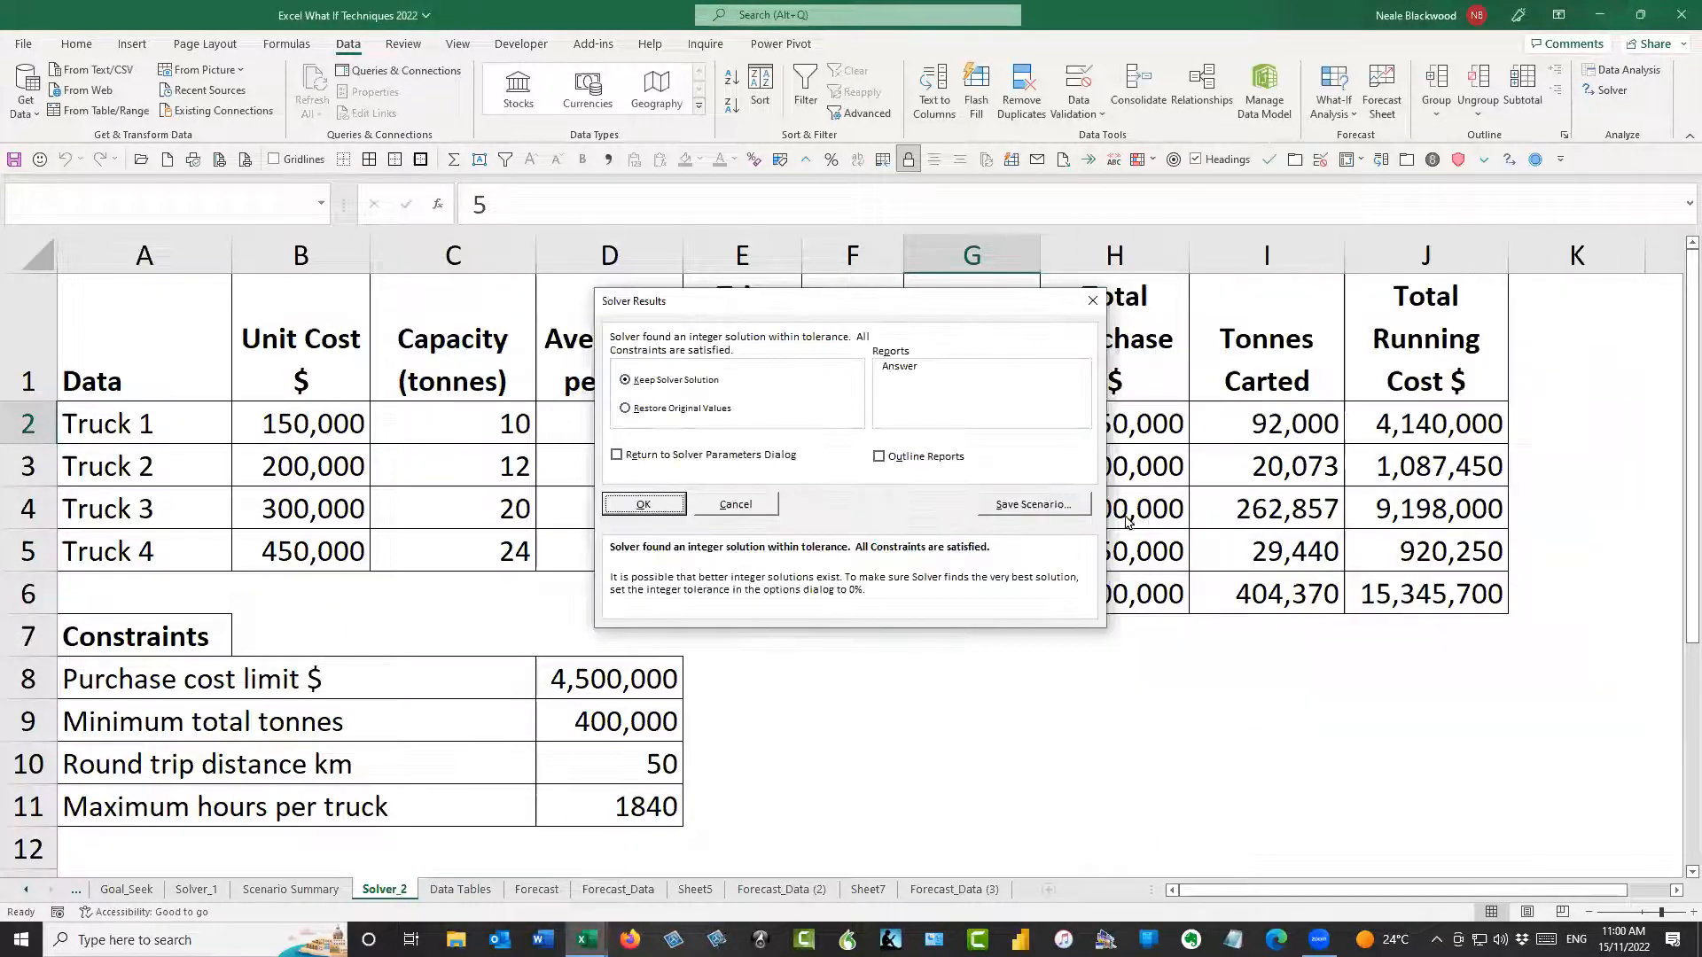
drag(758, 317, 1182, 321)
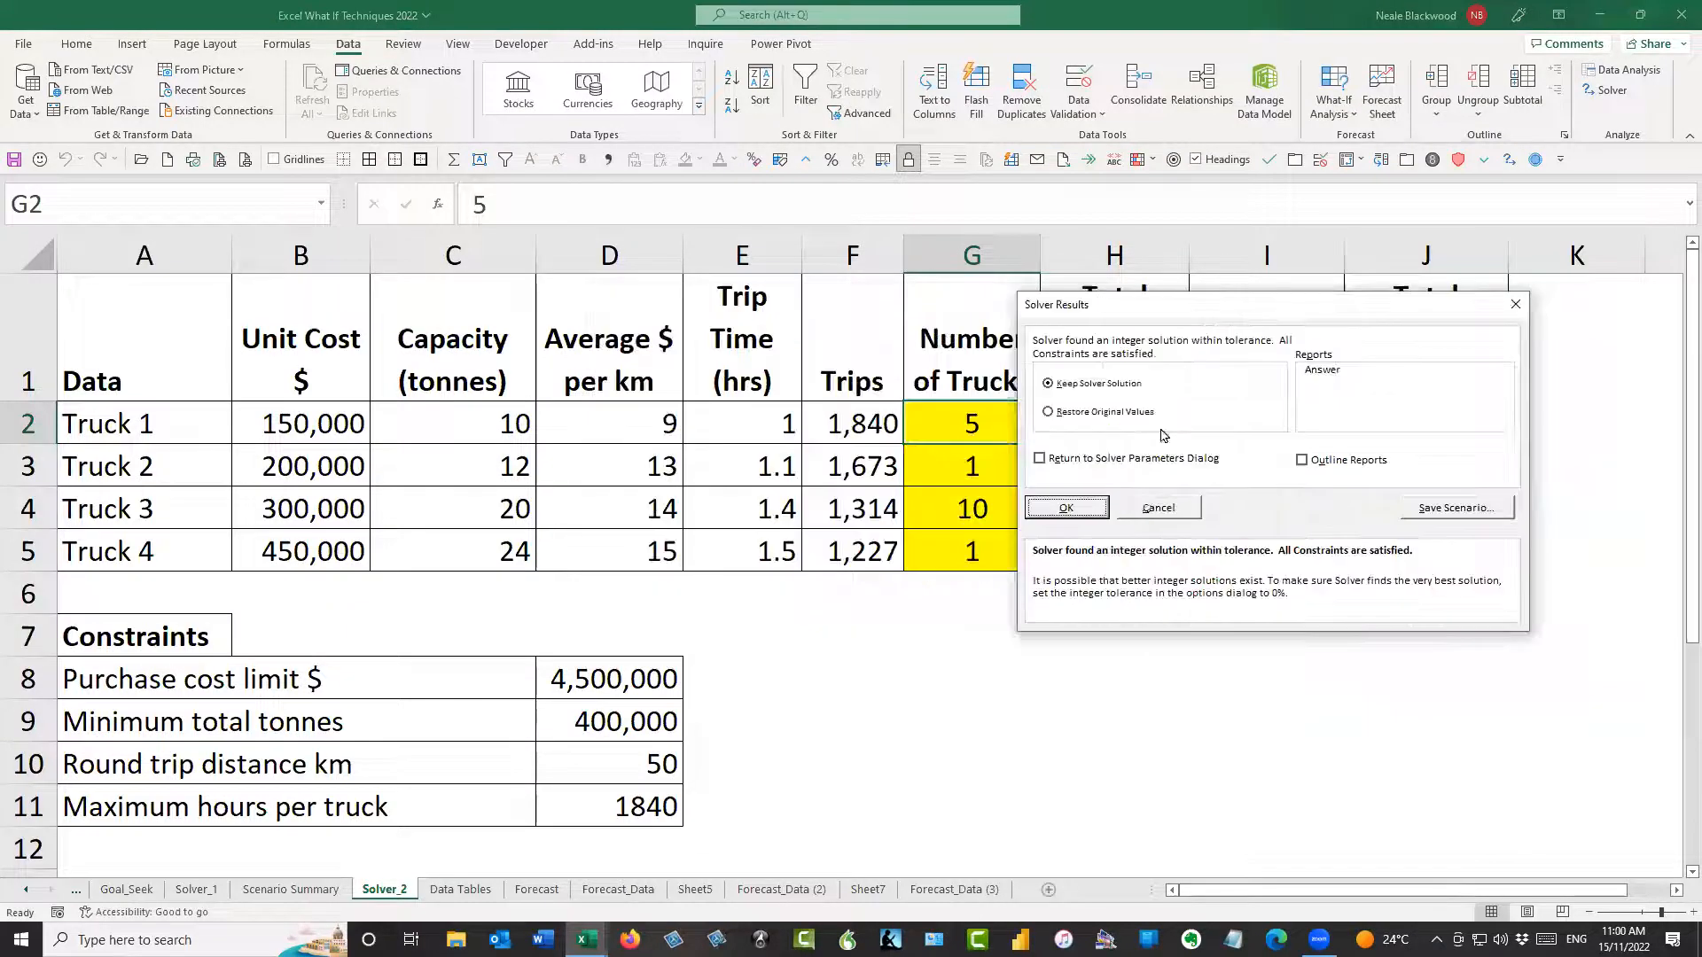
click(1082, 508)
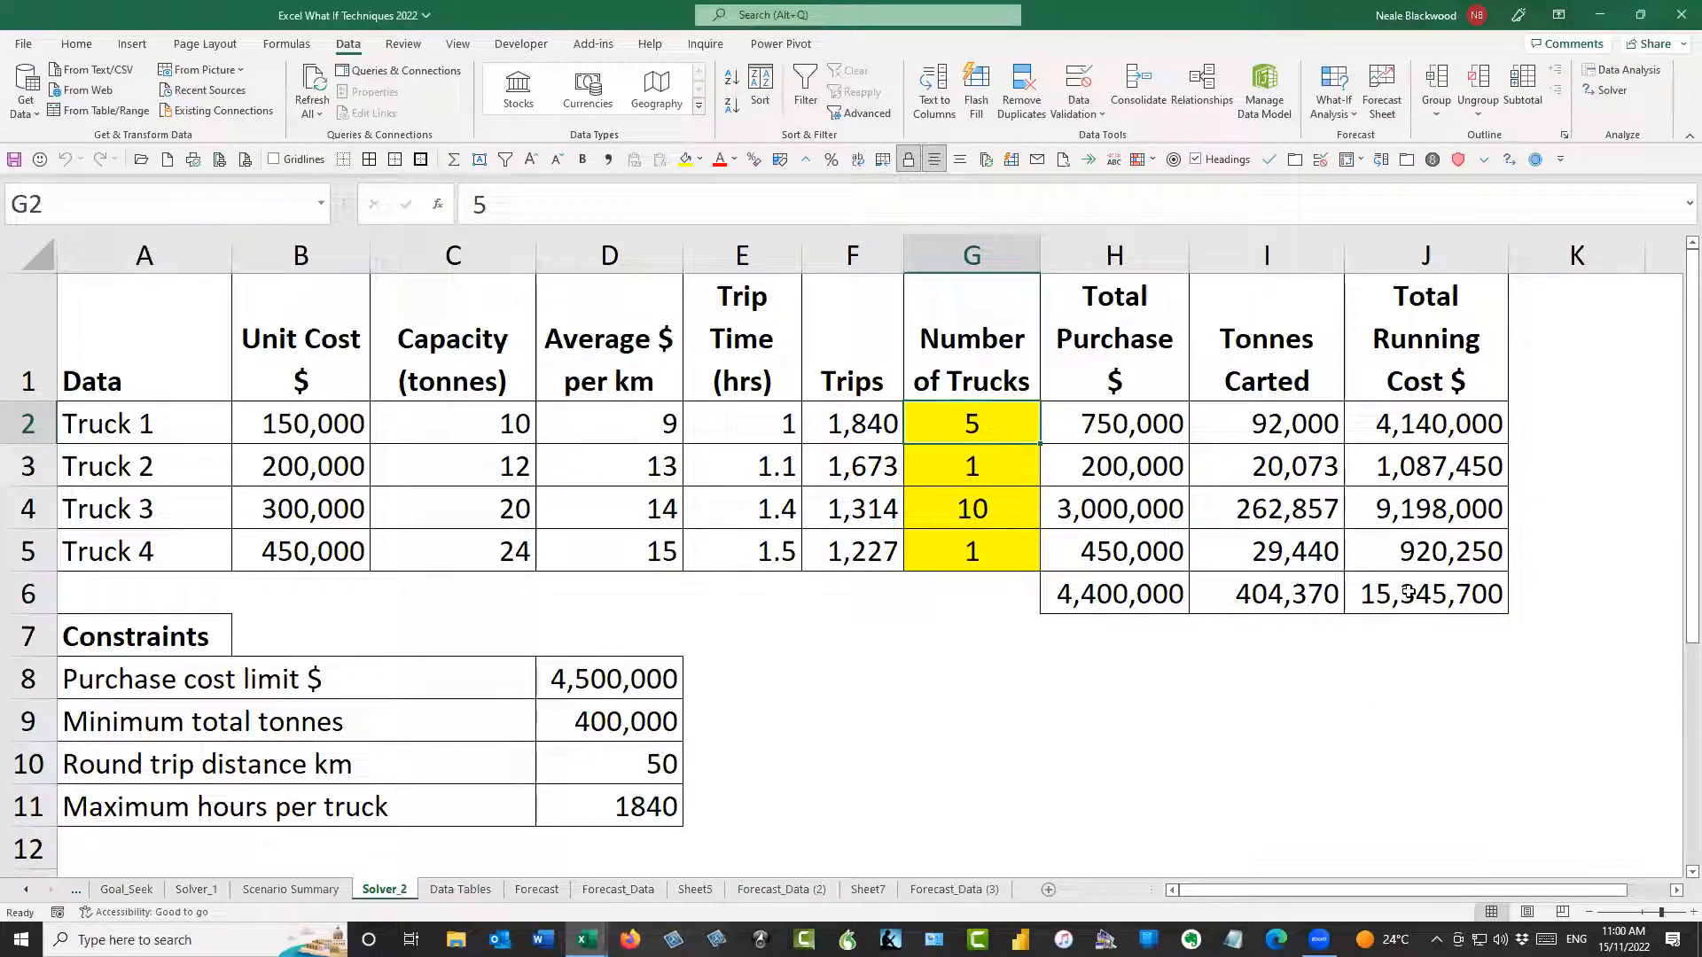
Check the total purchase, tonnes carted and running cost in row 6 and the number of trucks against the constraints
click(1304, 596)
click(1120, 597)
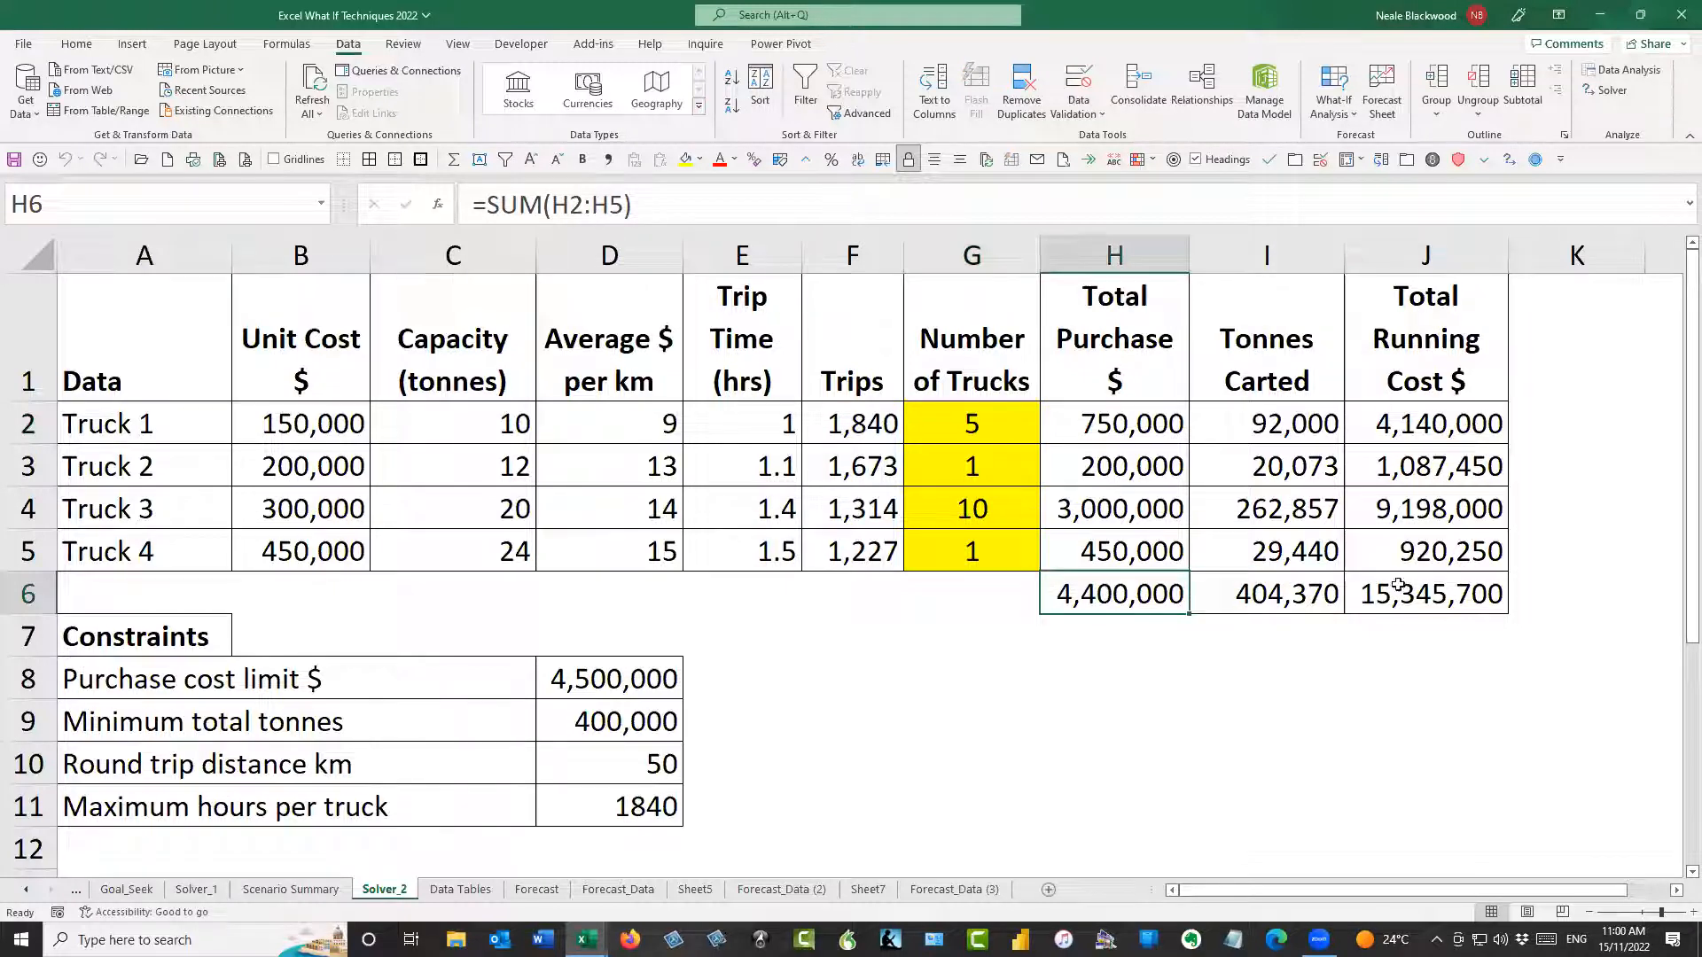
click(1454, 578)
click(1321, 592)
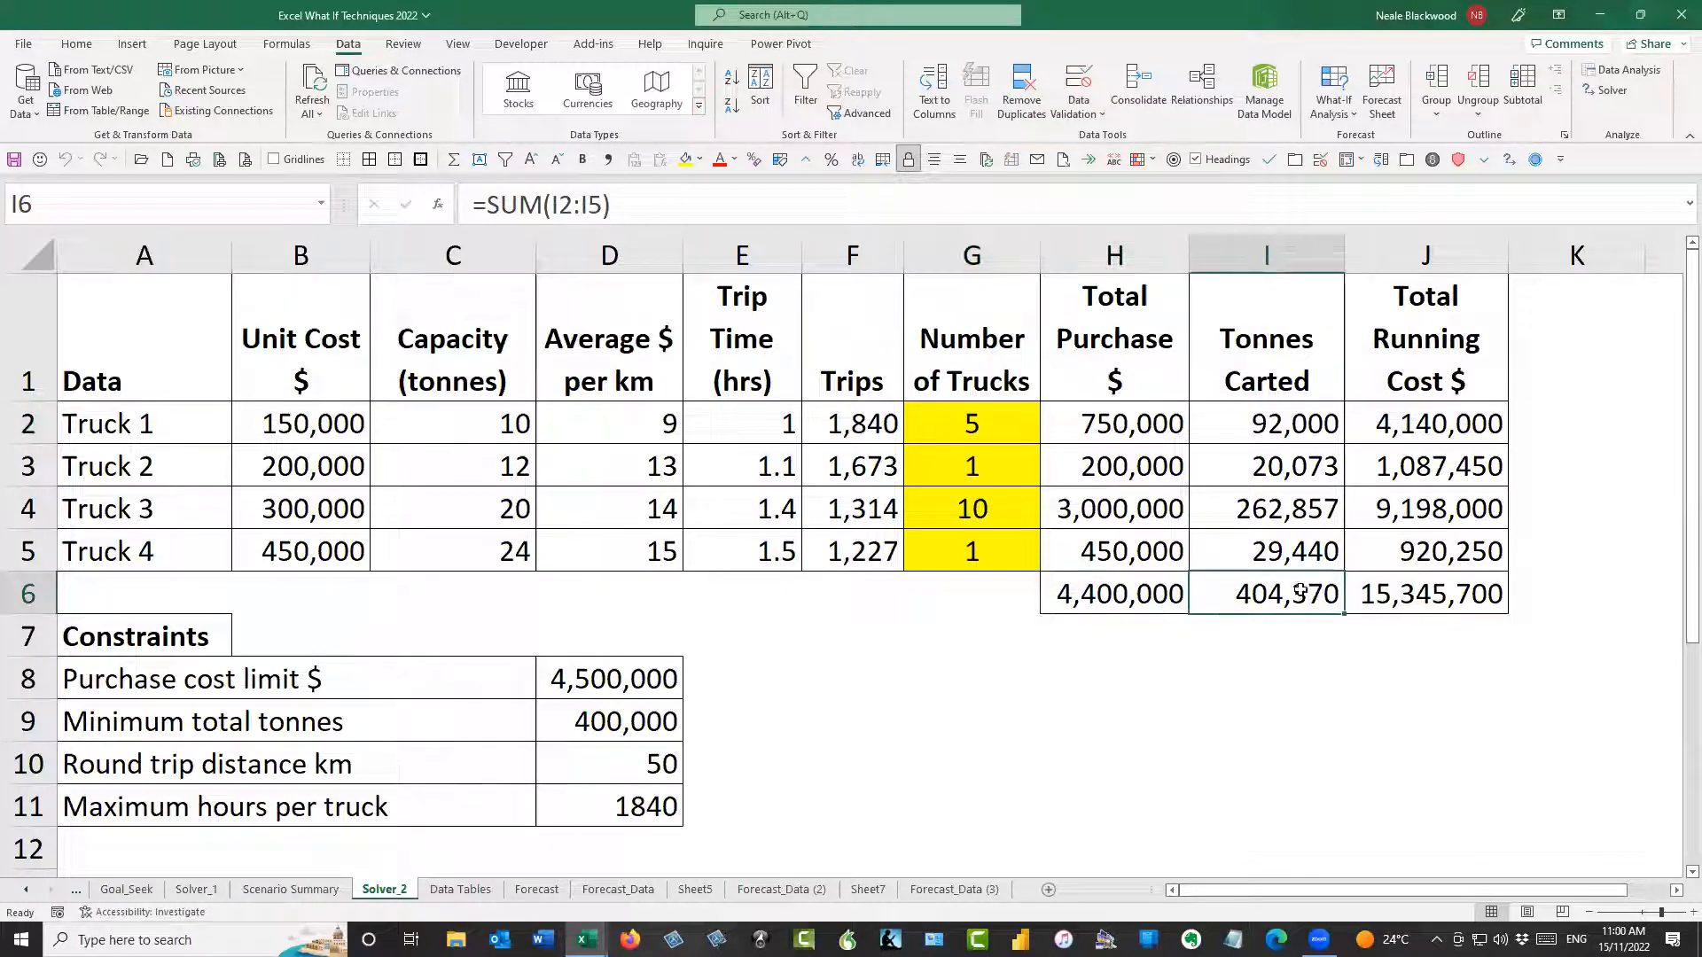
click(995, 560)
click(973, 599)
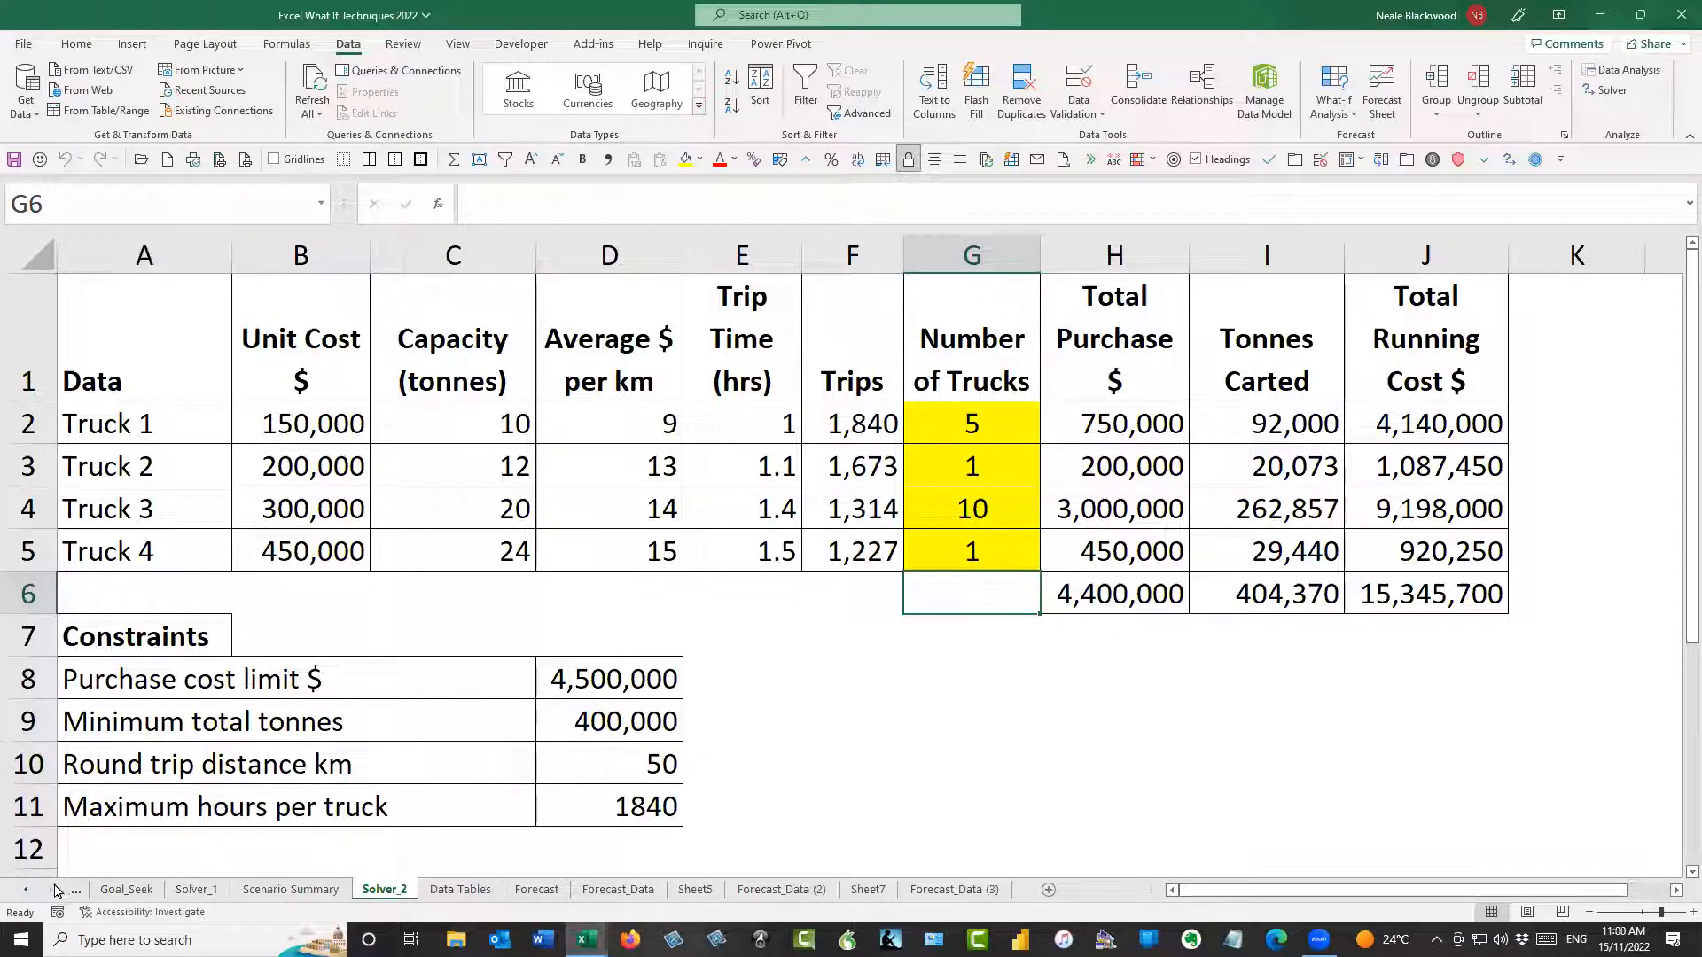
Return to the Welcome sheet at the start of the workbook and bring the Zoom sheet within reach
click(23, 889)
click(23, 890)
click(124, 889)
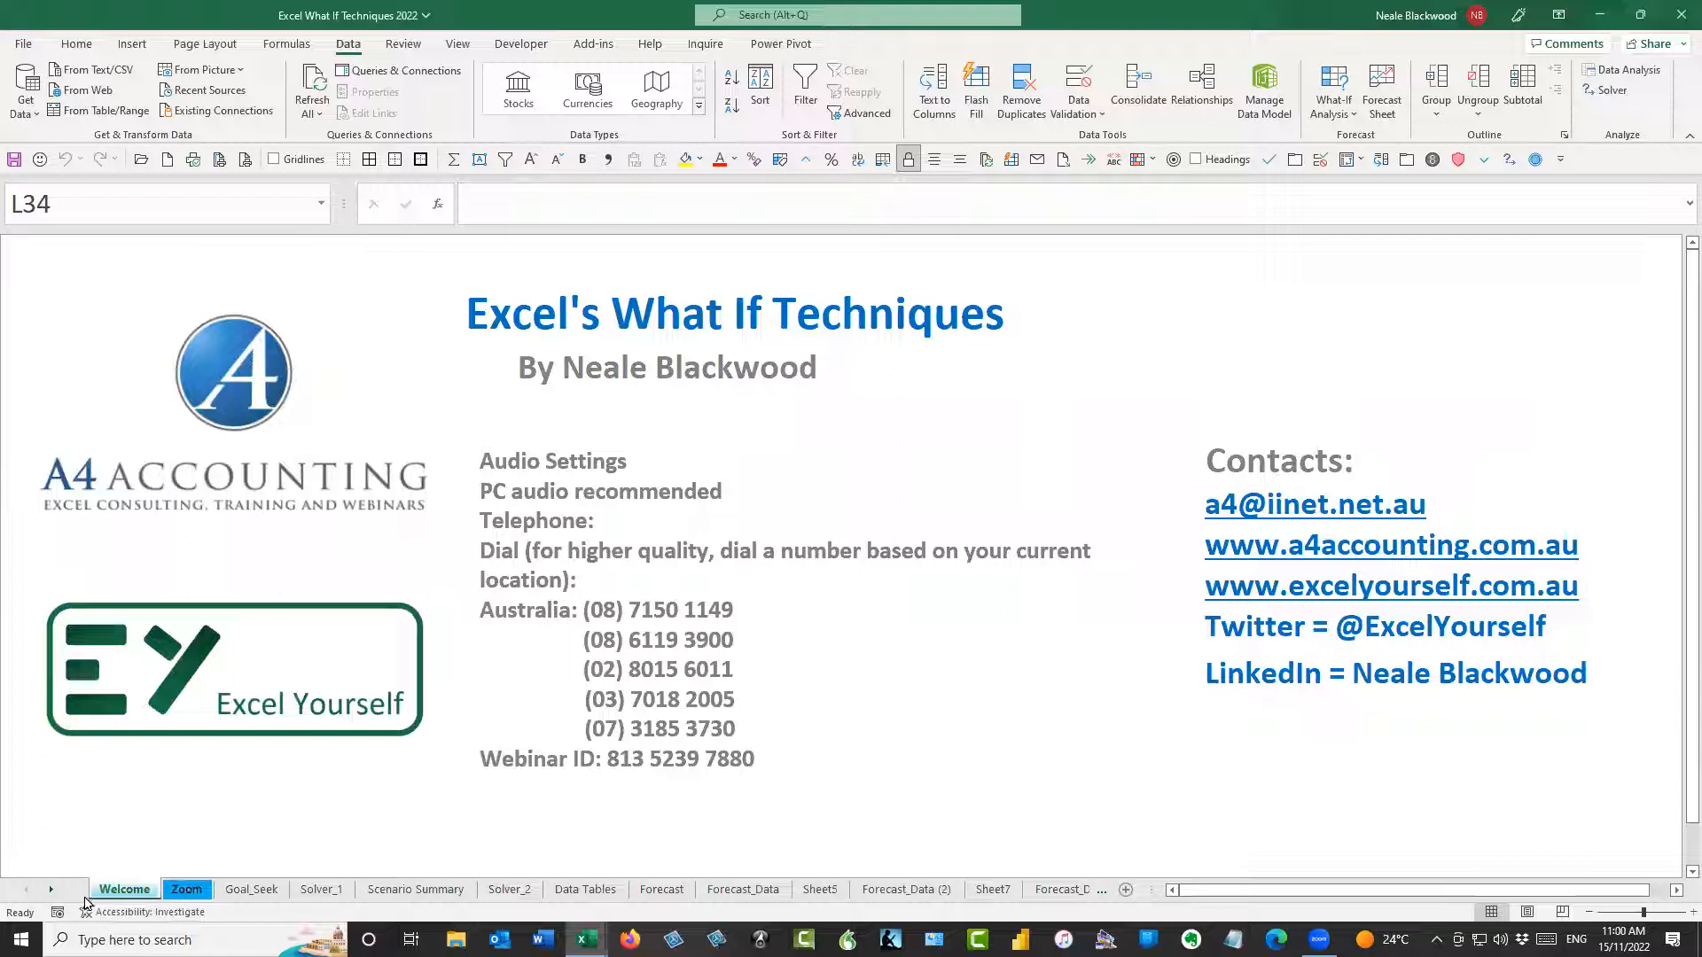
click(51, 891)
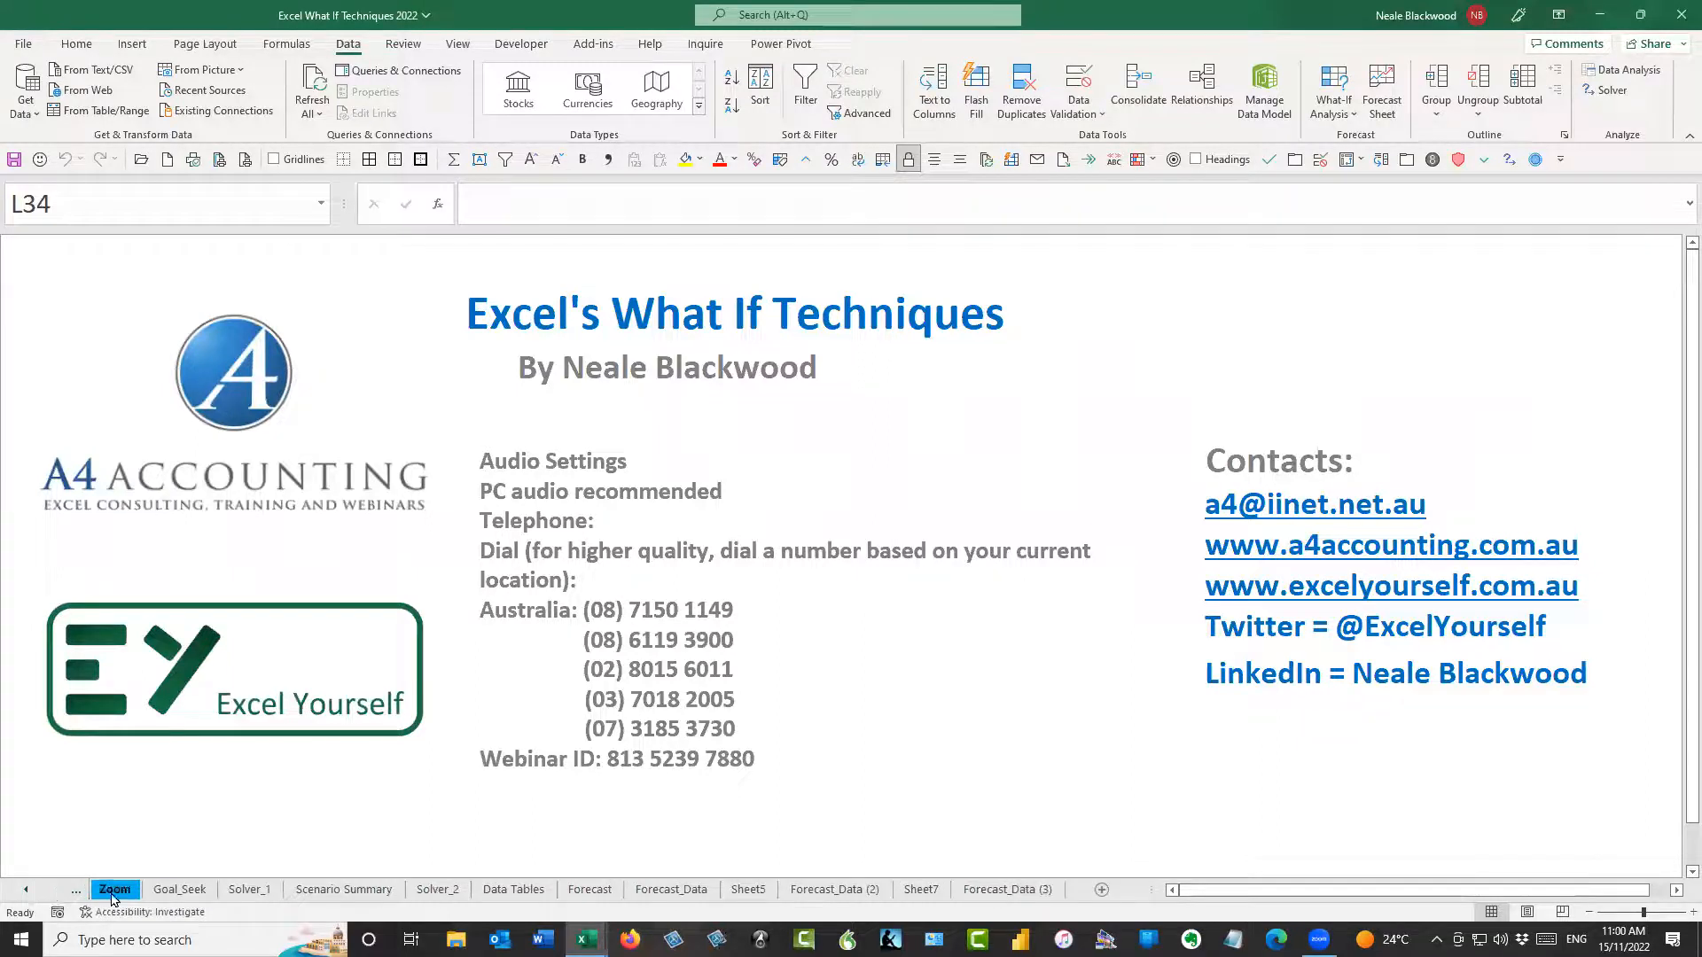